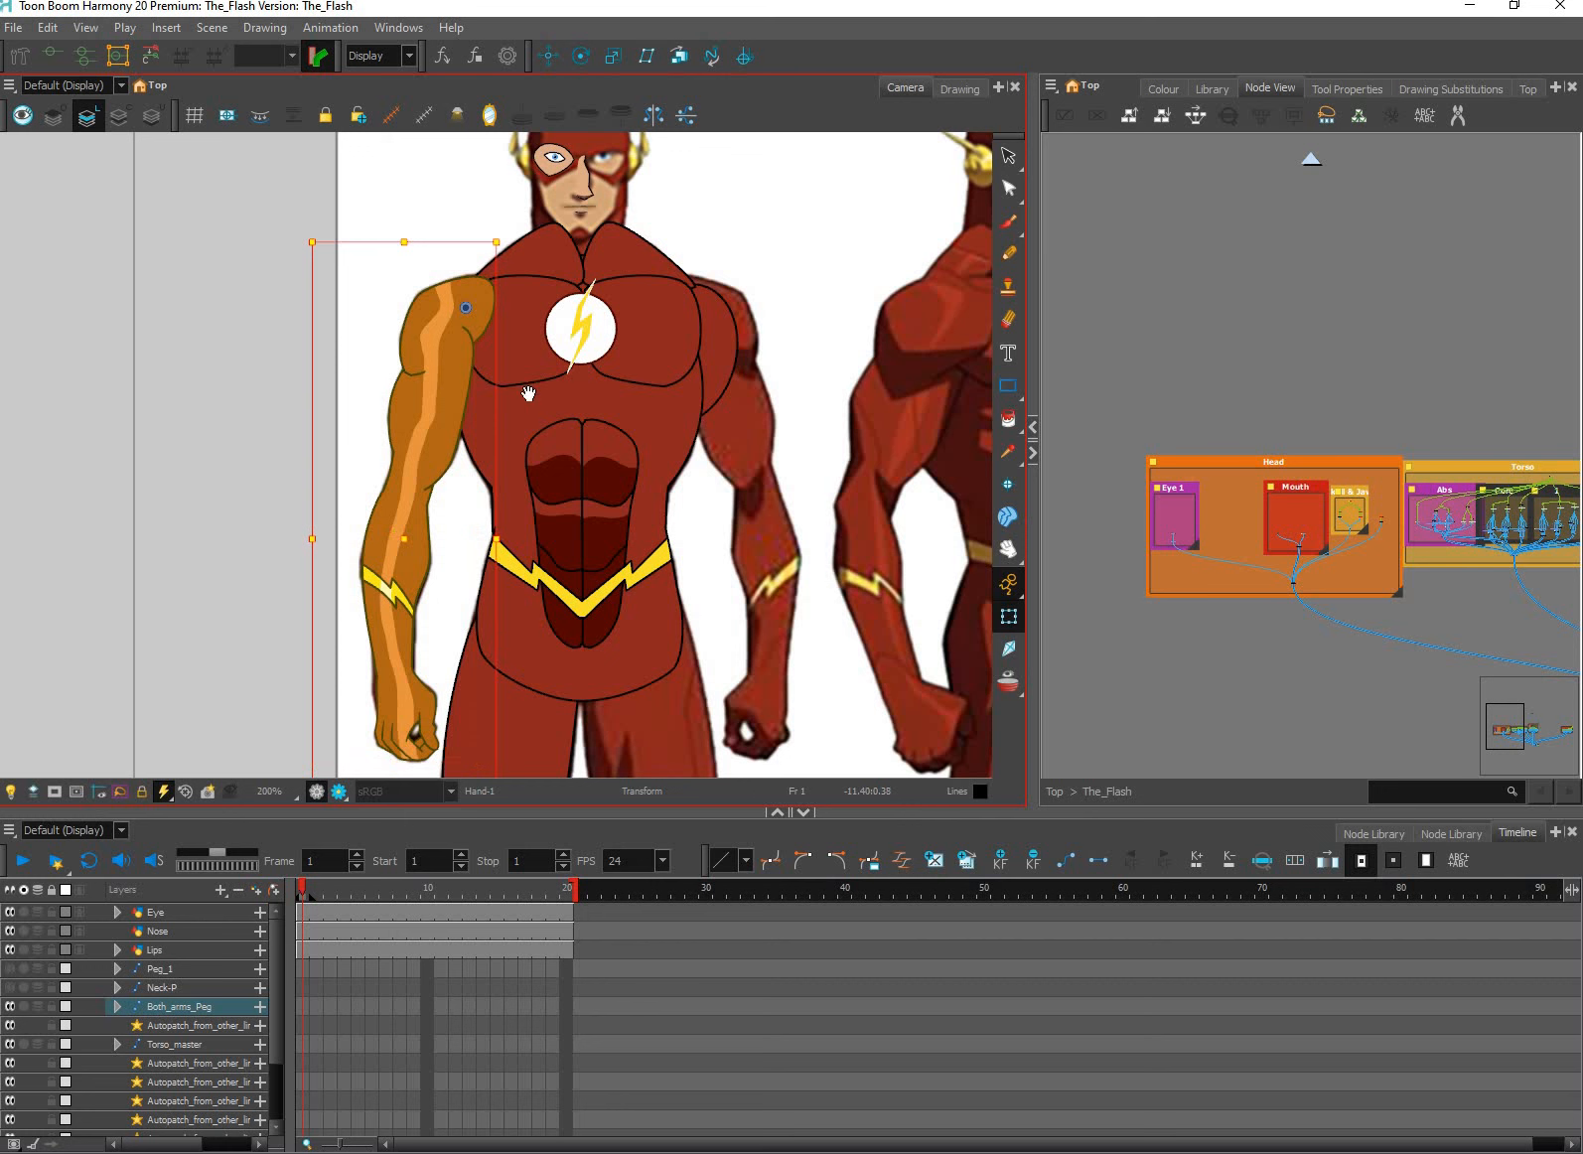
# Try pulling the bicep, shoulder and other upper-arm pieces away from the character's right arm to expose how they overlap.
pyautogui.hotkey('shift', 'b')
pyautogui.moveTo(717, 315); pyautogui.dragTo(696, 372)
pyautogui.press('Escape')
pyautogui.press('2')
pyautogui.moveTo(468, 479)
pyautogui.mouseDown()
pyautogui.moveTo(412, 524)
pyautogui.moveTo(435, 538)
pyautogui.moveTo(261, 508)
pyautogui.mouseUp()
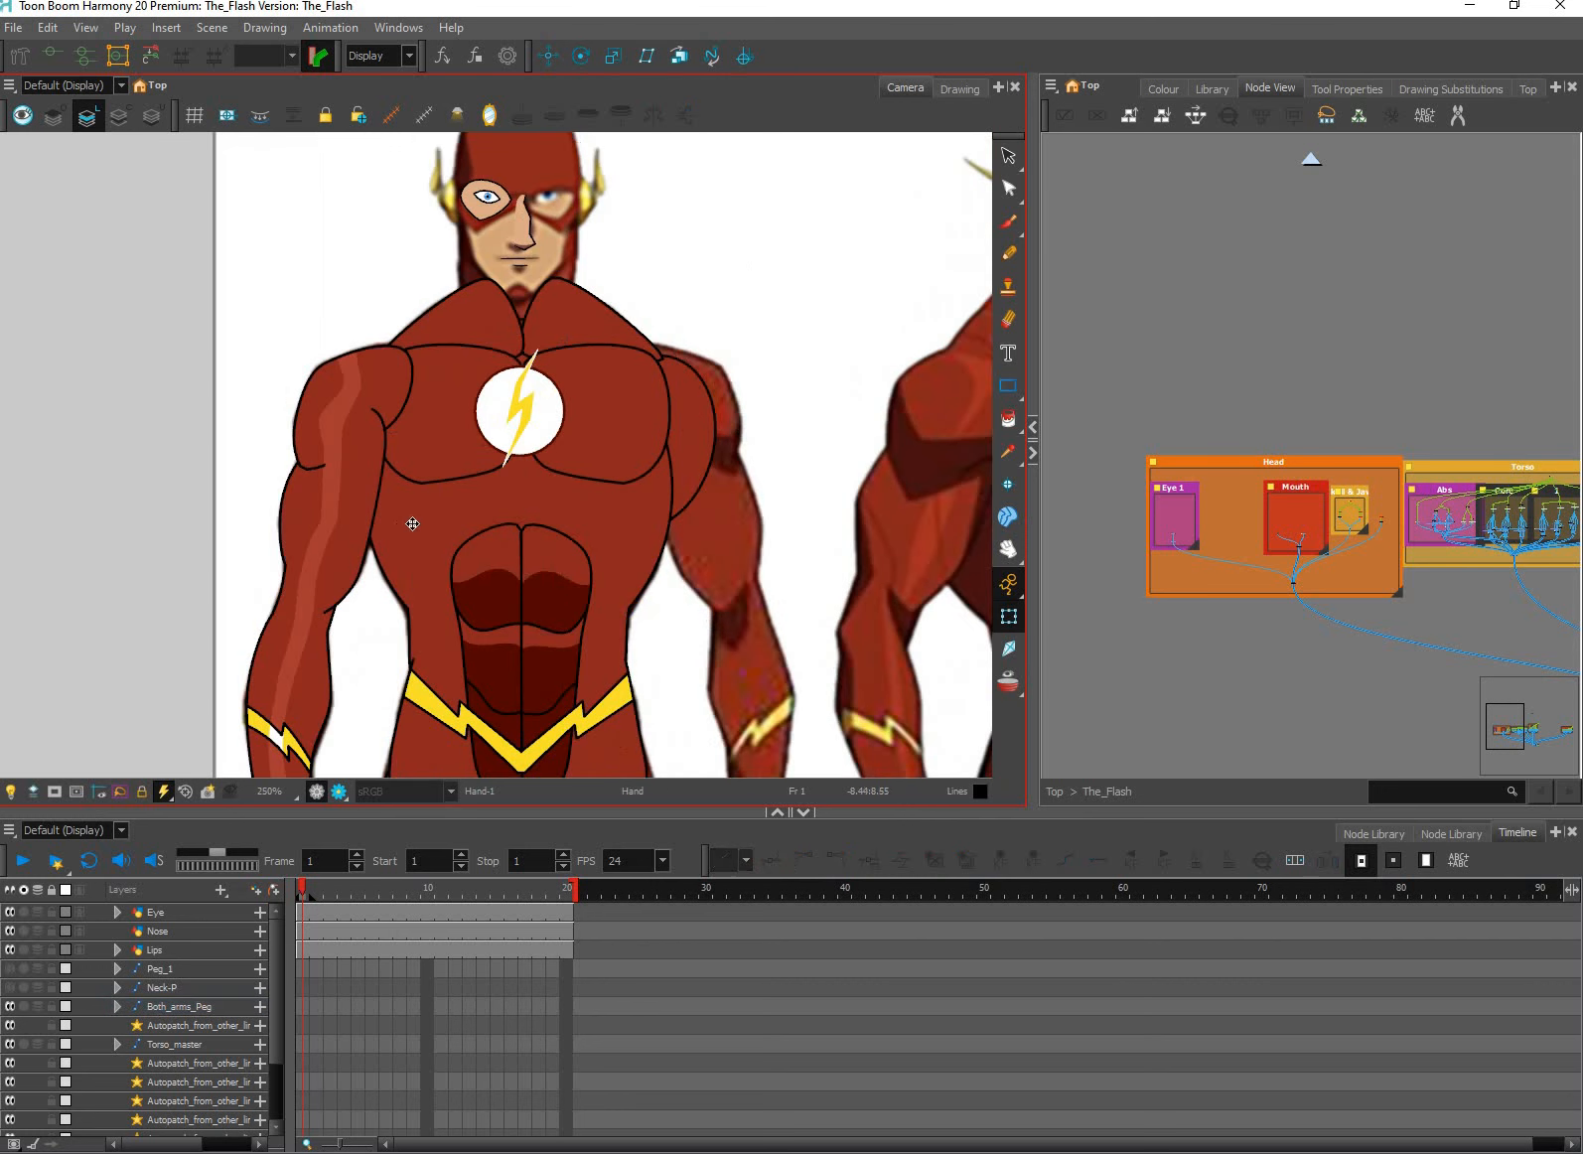
pyautogui.hotkey('ctrl', 'z')
pyautogui.hotkey('ctrl', 'z')
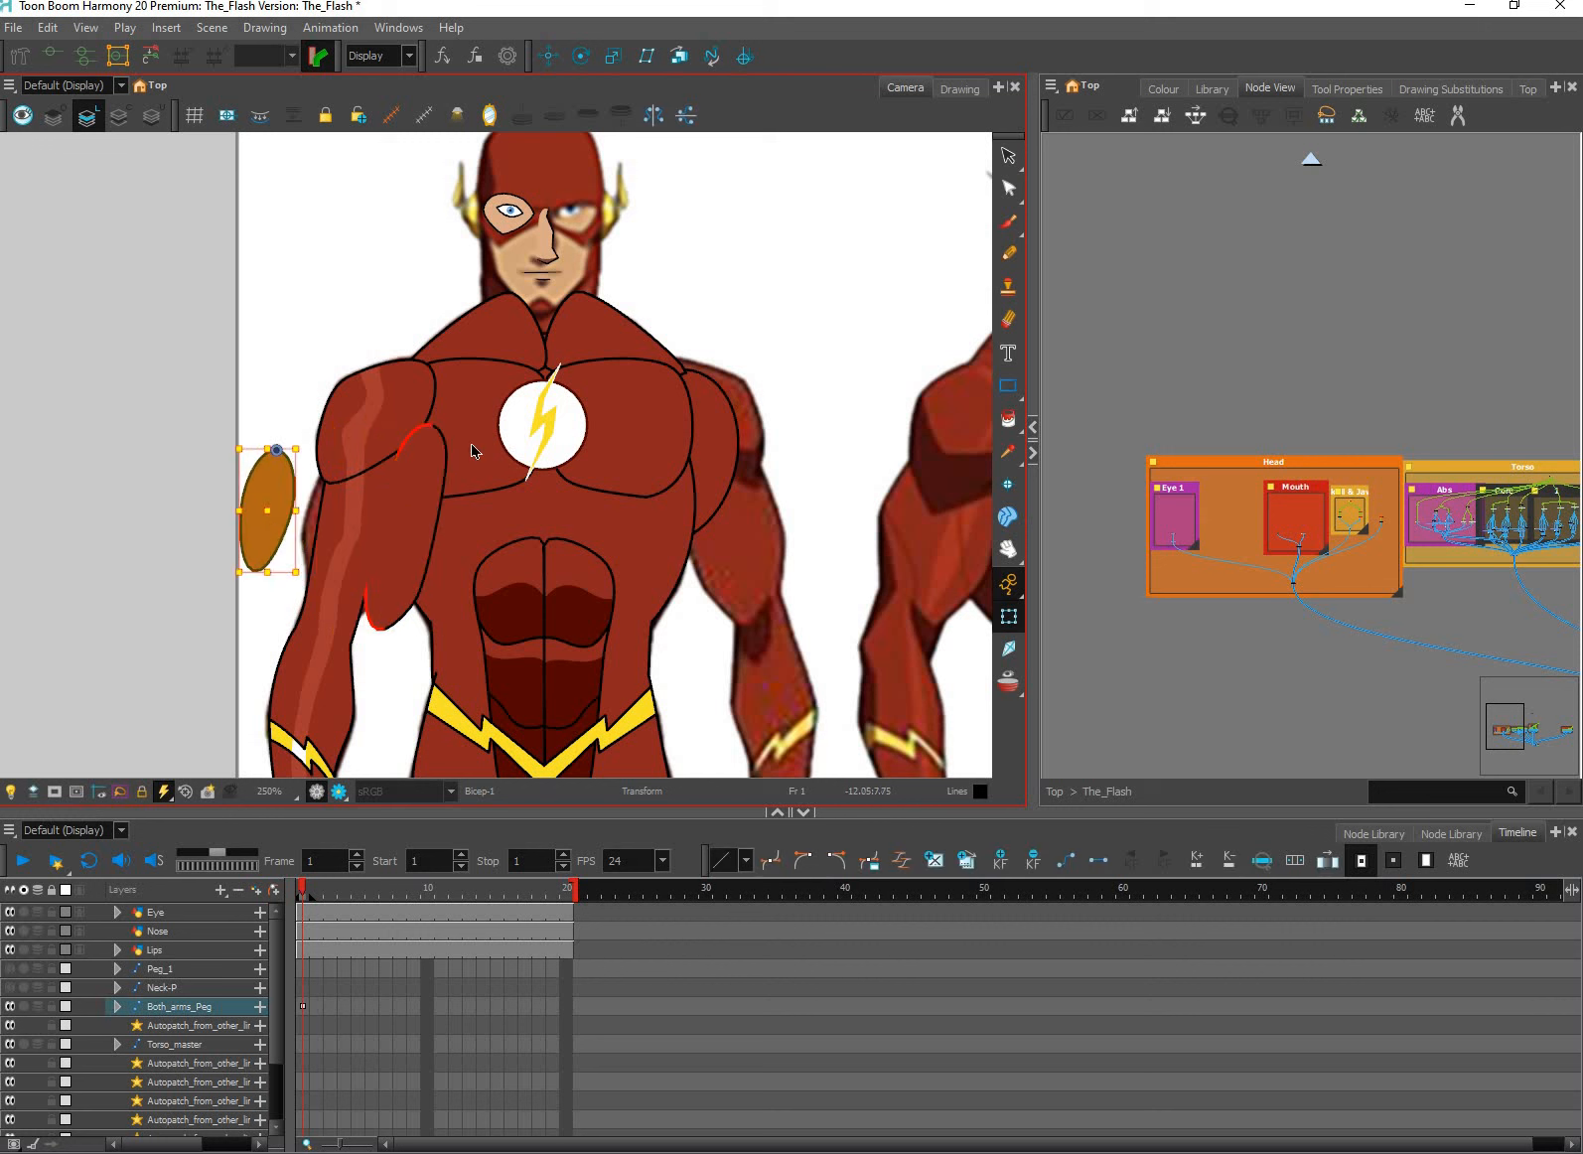
pyautogui.moveTo(372, 427); pyautogui.dragTo(290, 363)
pyautogui.moveTo(376, 573); pyautogui.dragTo(857, 370)
# Undo the moves of the upper-arm pieces.
pyautogui.hotkey('ctrl', 'z')
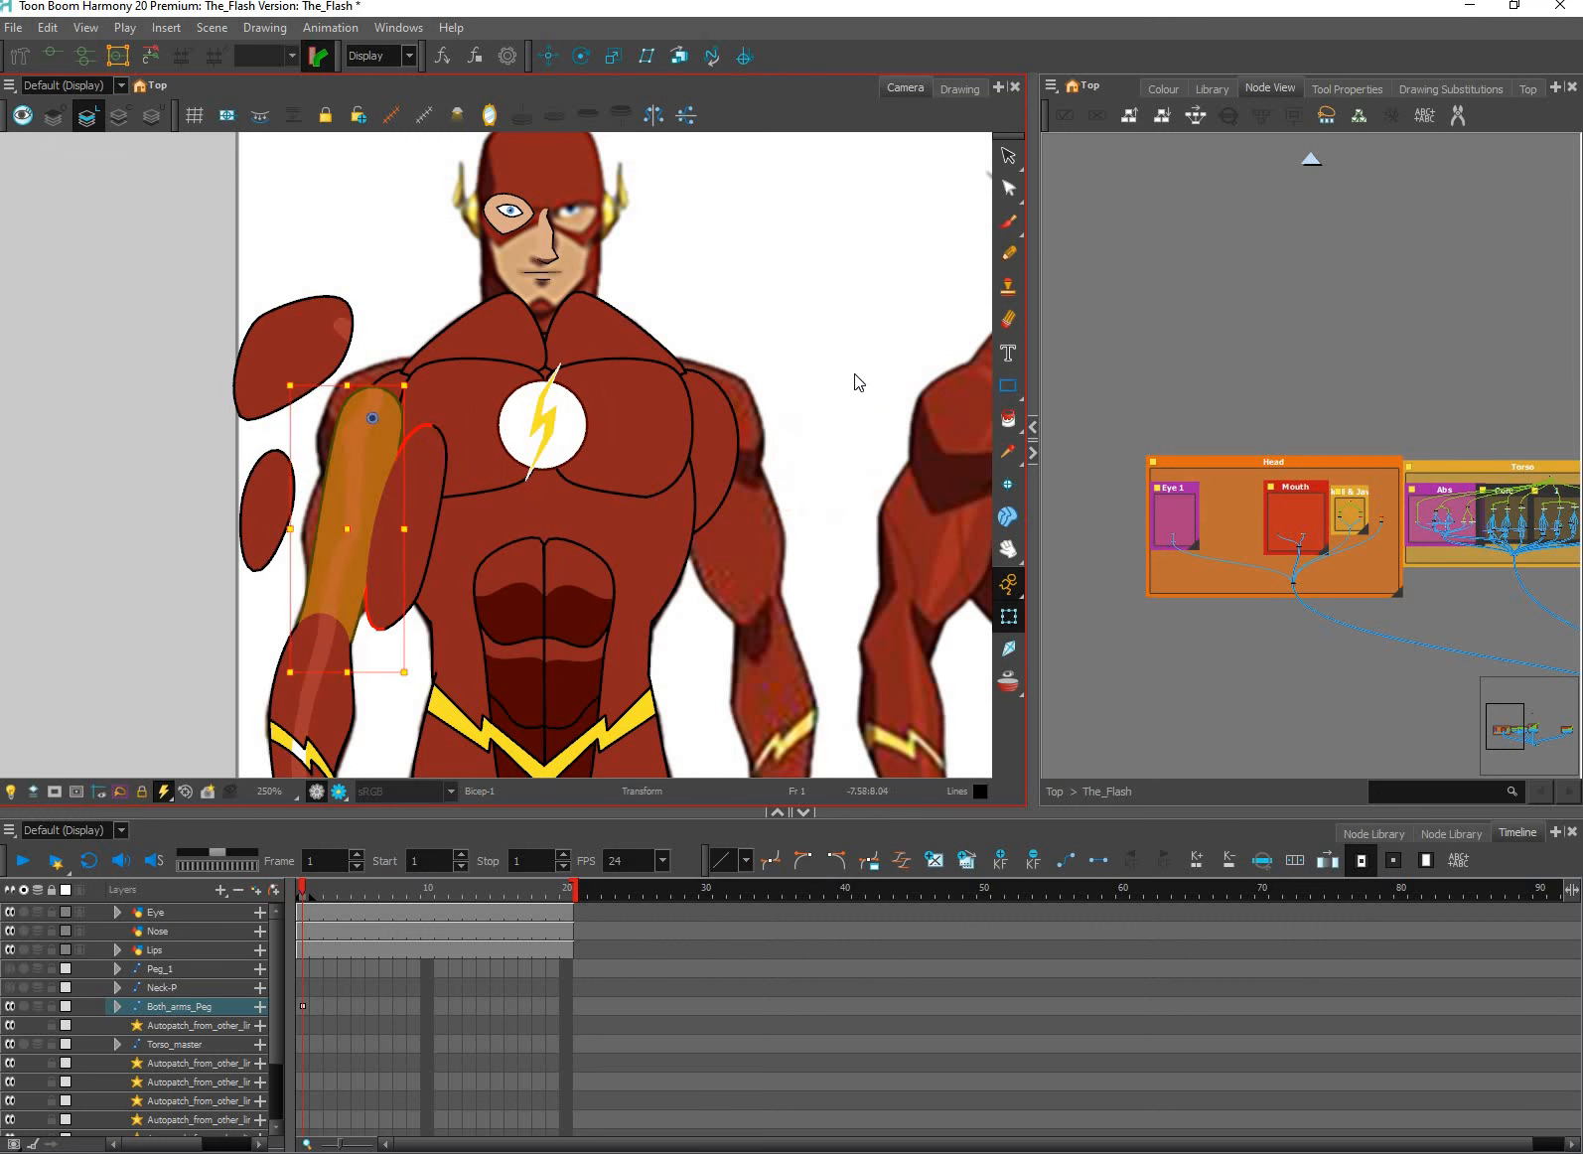
pyautogui.hotkey('ctrl', 'z')
pyautogui.hotkey('ctrl', 'z')
pyautogui.hotkey('ctrl', 'z')
pyautogui.hotkey('ctrl', 'z')
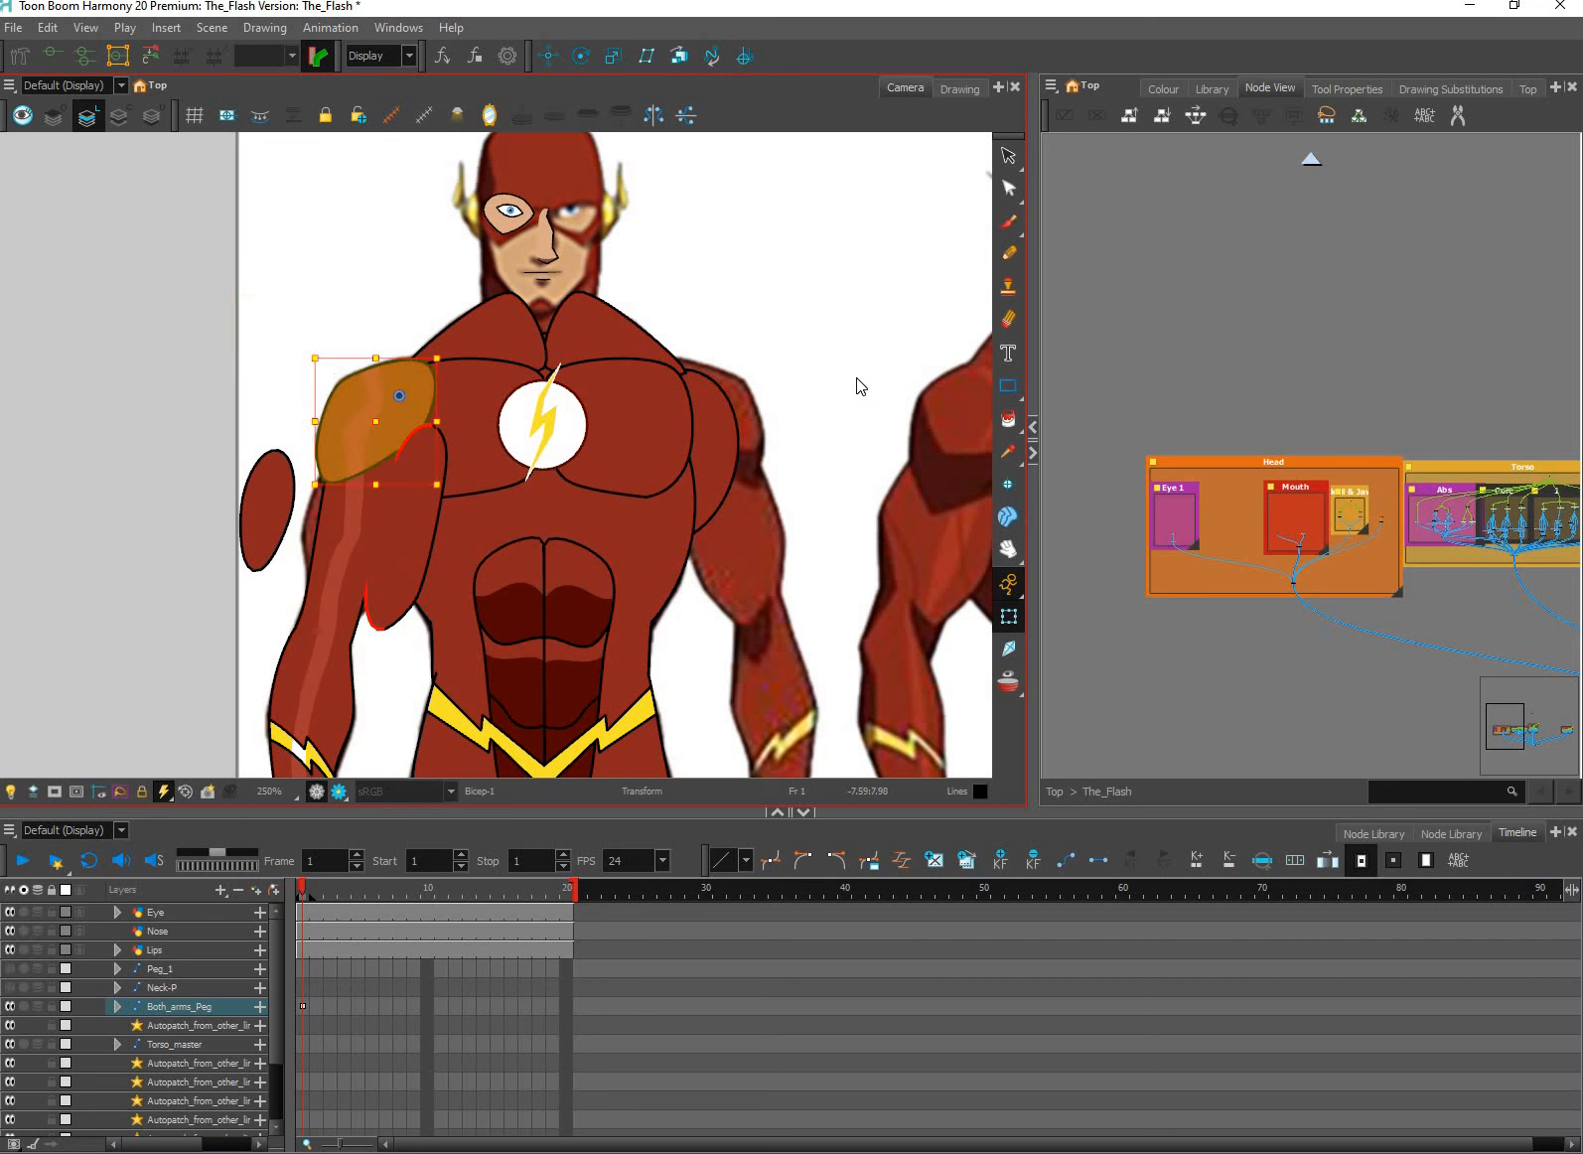
pyautogui.hotkey('ctrl', 'z')
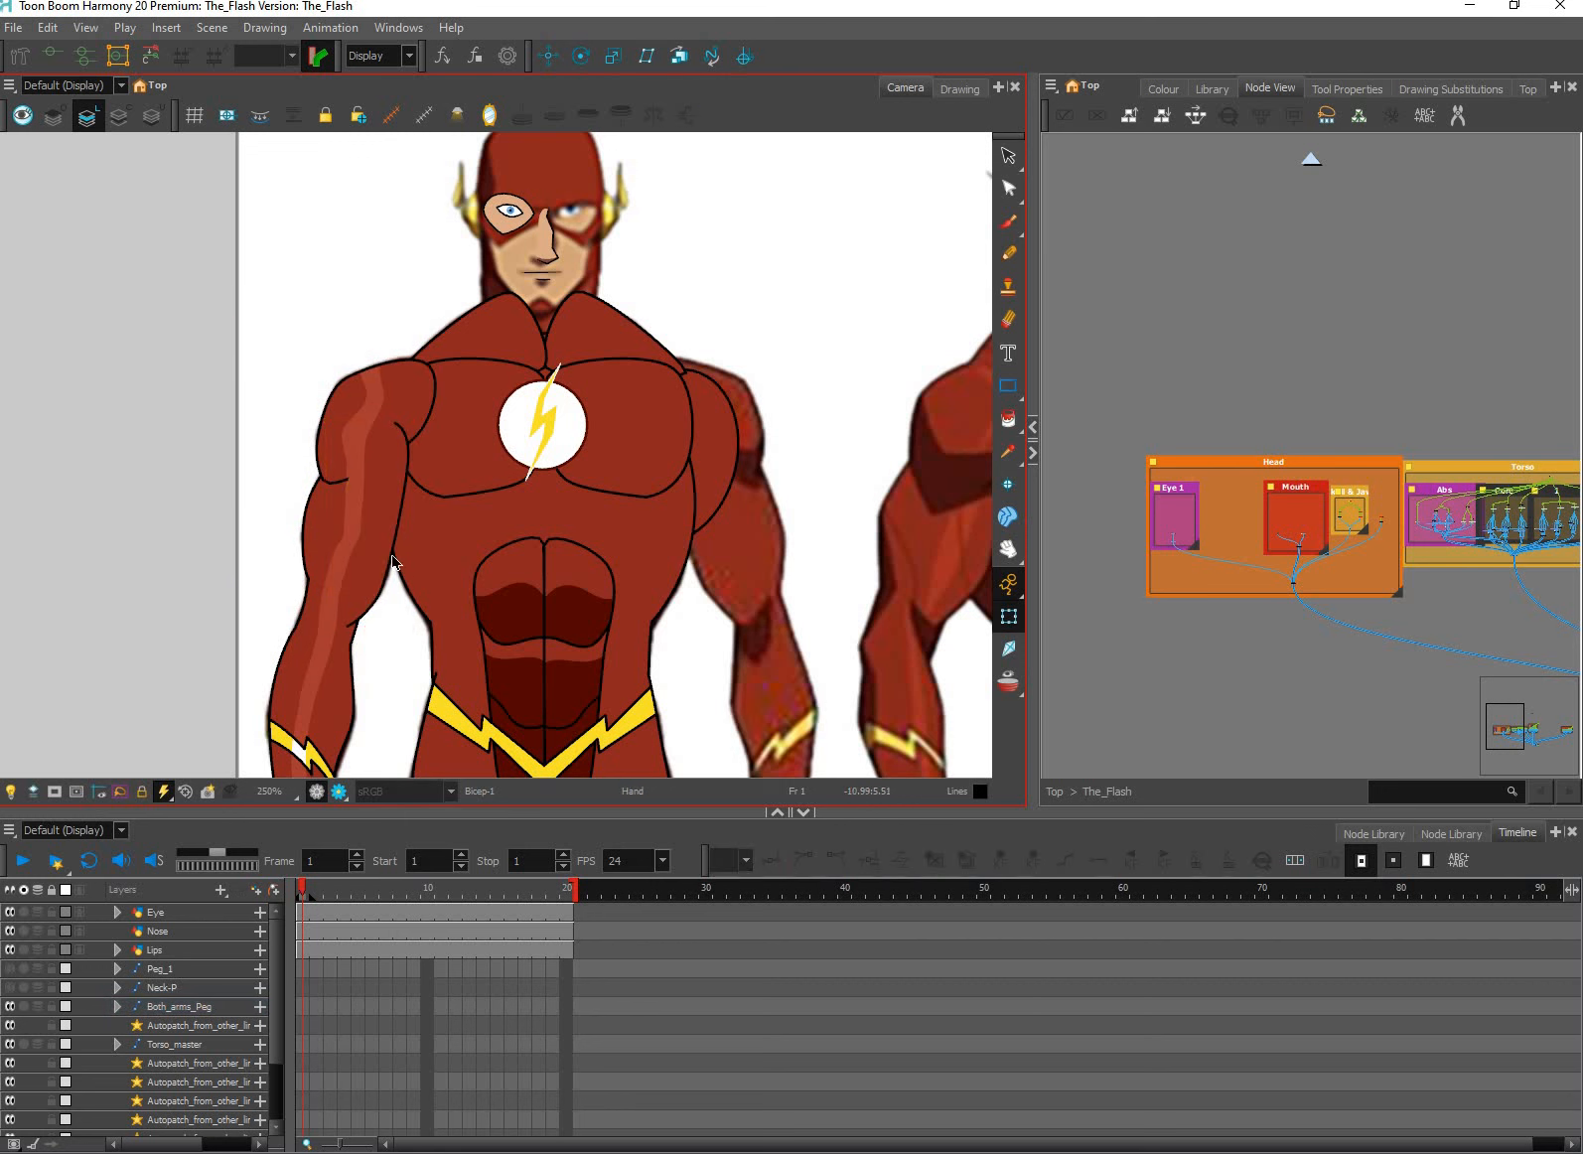
# Try shifting the bicep piece and the small patch behind it within the arm, and undo the moves.
pyautogui.click(364, 527)
pyautogui.scroll(2, 340, 528)
pyautogui.moveTo(335, 530); pyautogui.dragTo(361, 539)
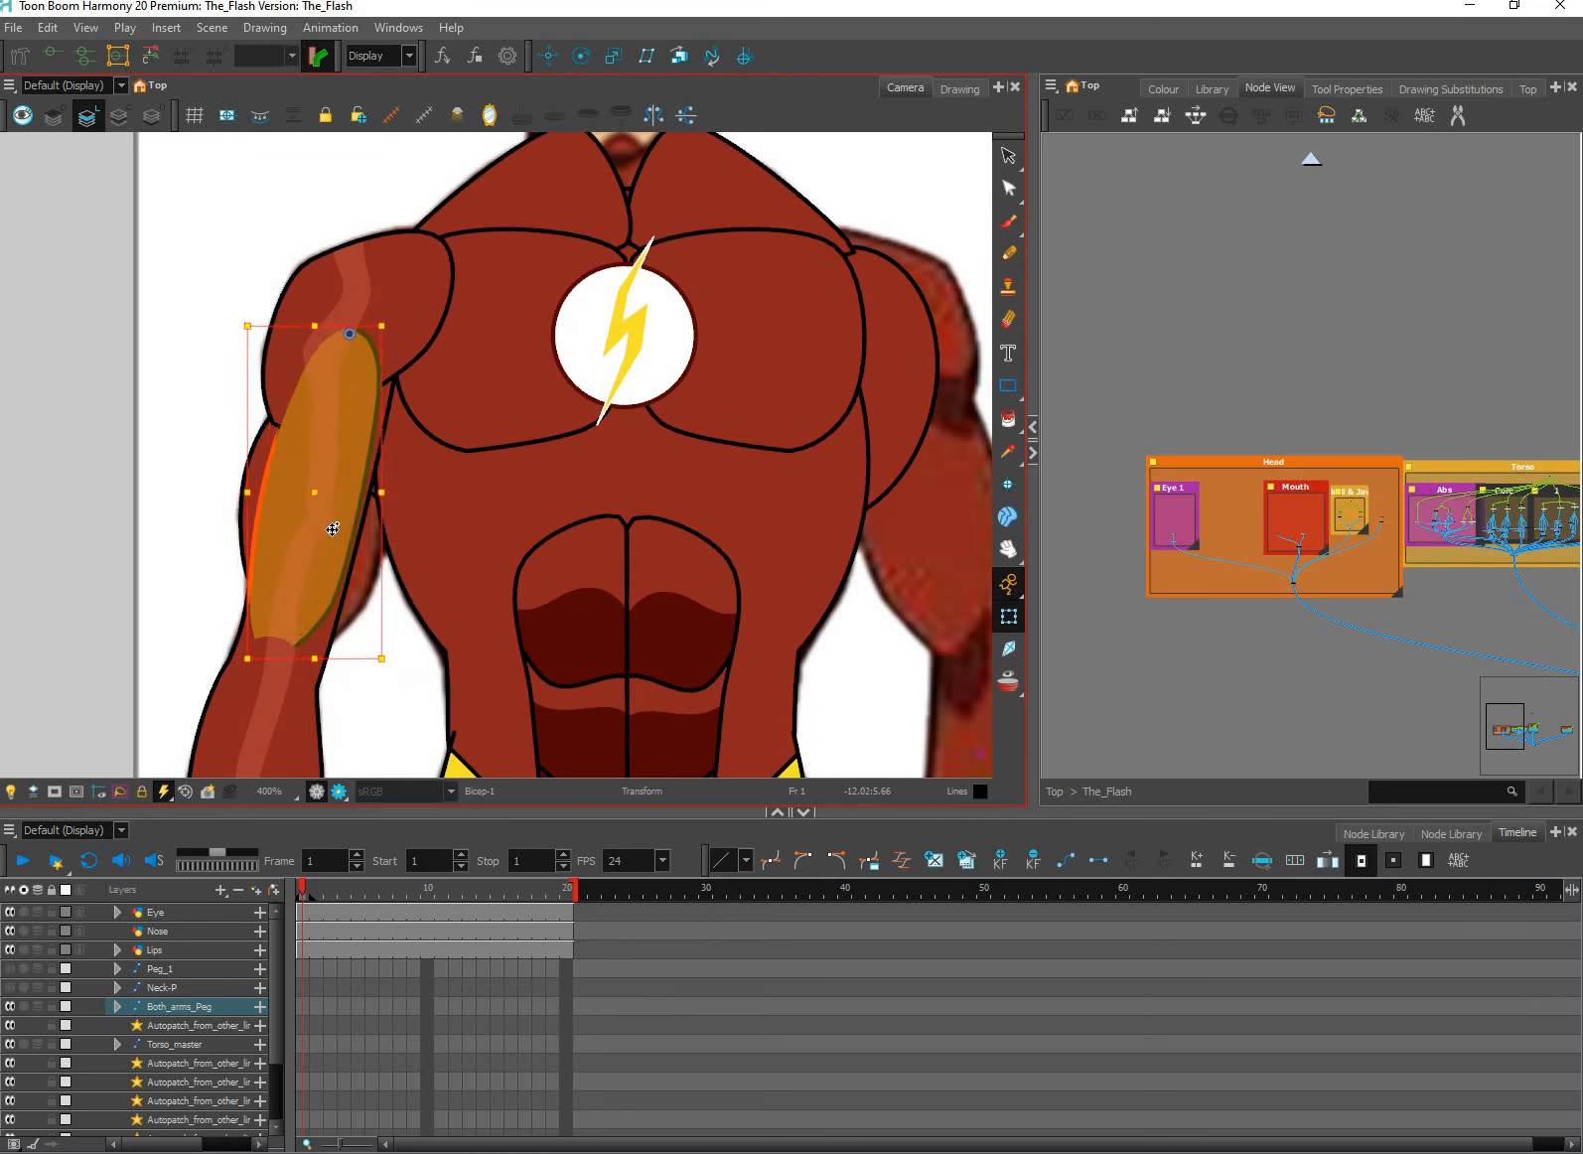
pyautogui.moveTo(315, 468); pyautogui.dragTo(286, 470)
pyautogui.hotkey('ctrl', 'z')
pyautogui.hotkey('ctrl', 'z')
pyautogui.hotkey('ctrl', 'z')
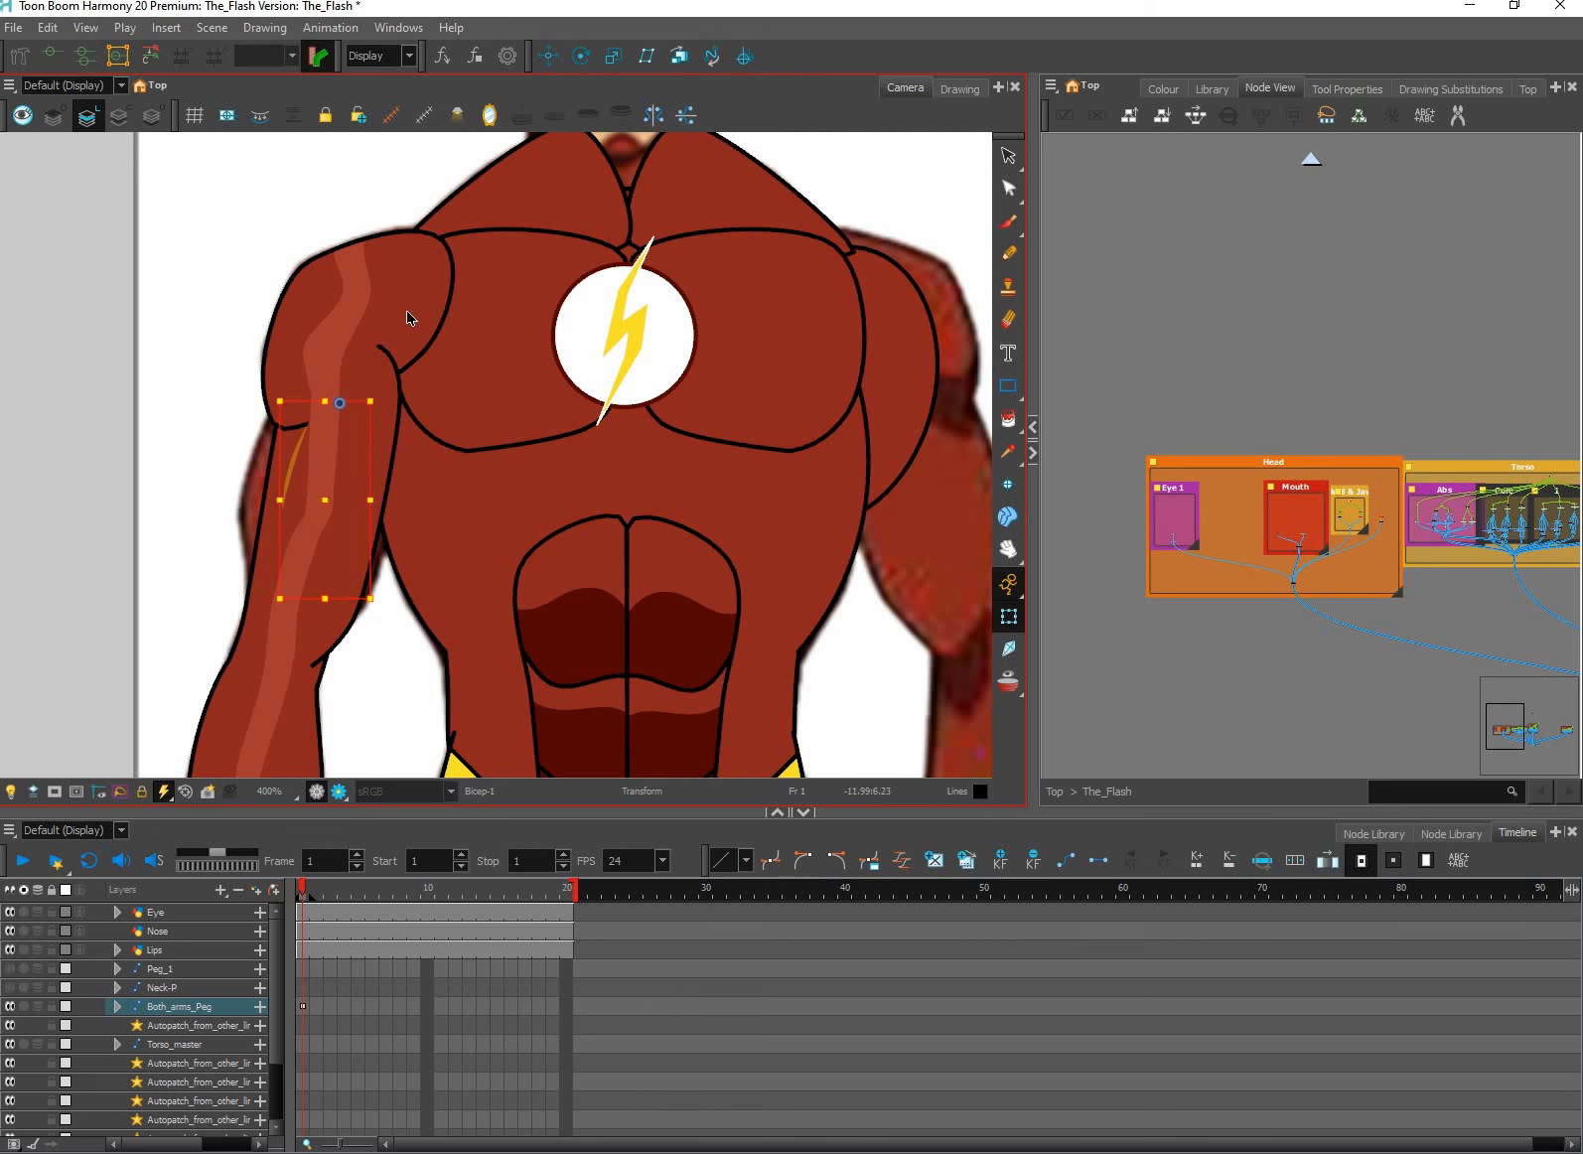
pyautogui.hotkey('ctrl', 'z')
pyautogui.scroll(-1, 399, 417)
pyautogui.hotkey('ctrl', 'z')
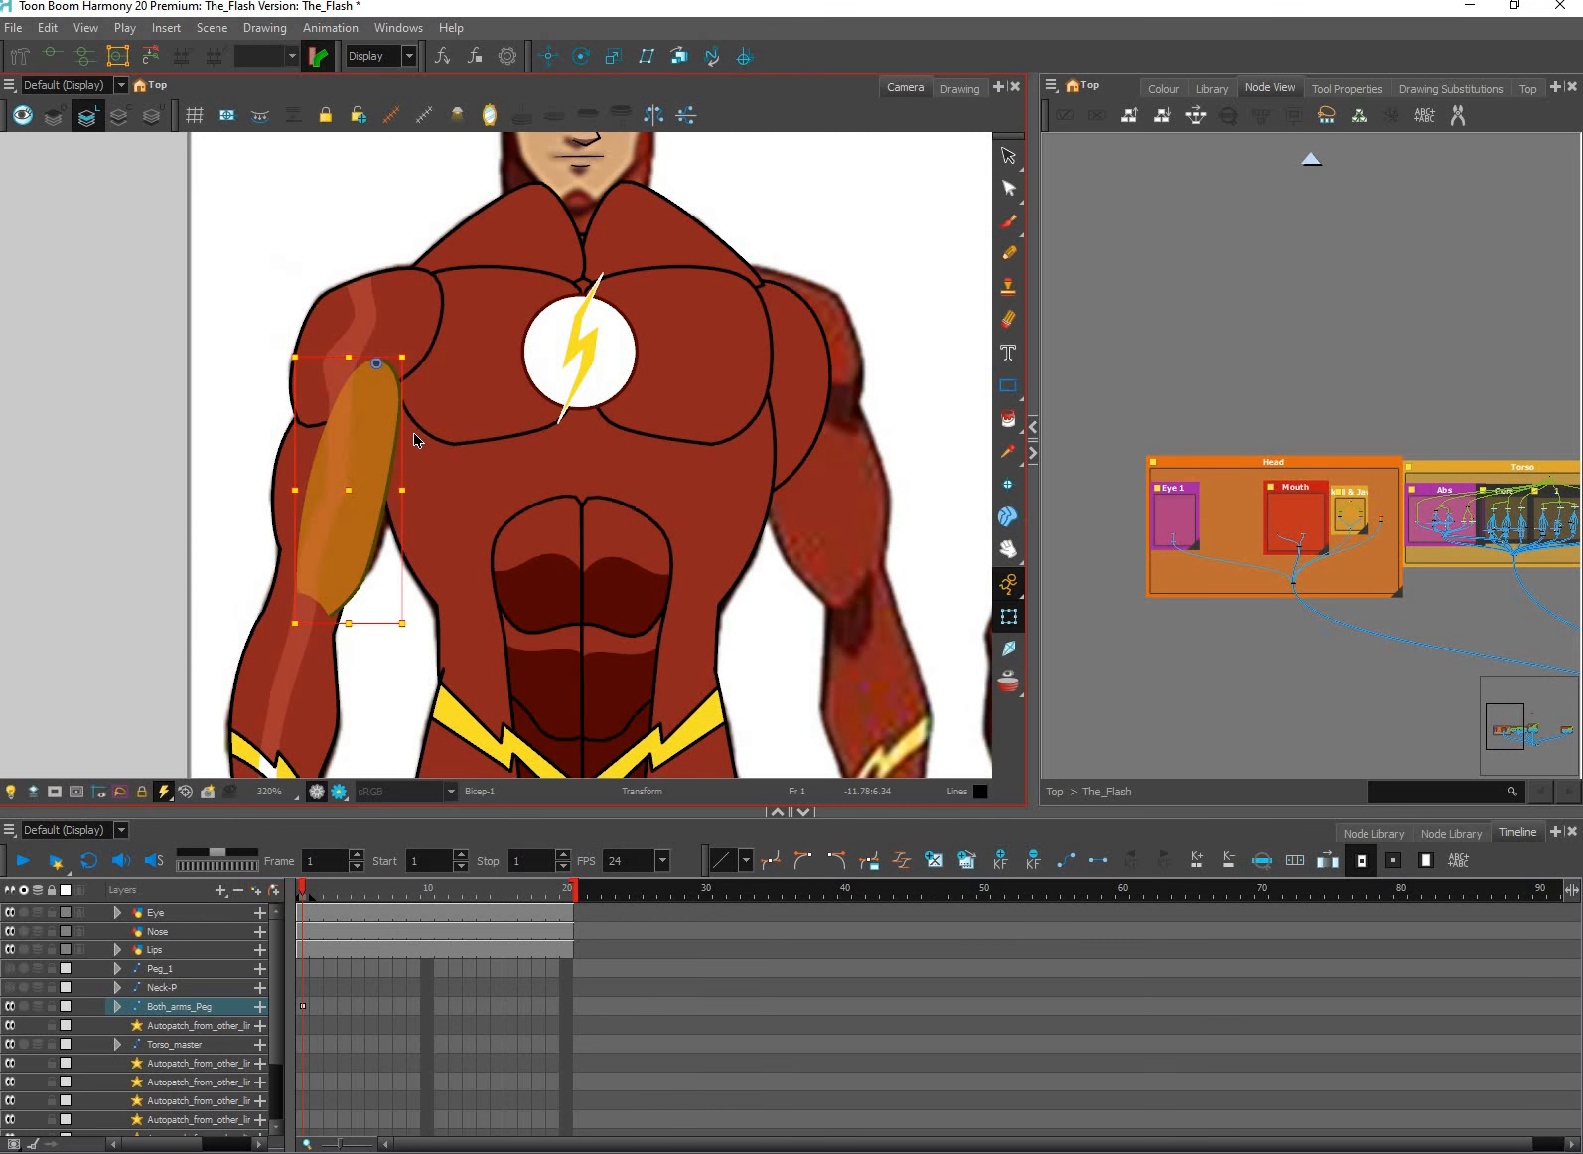
# Try rotating the arm below the shoulder piece, undo it, and clear the frame 1 keyframe on Both_arms_Peg.
pyautogui.click(360, 343)
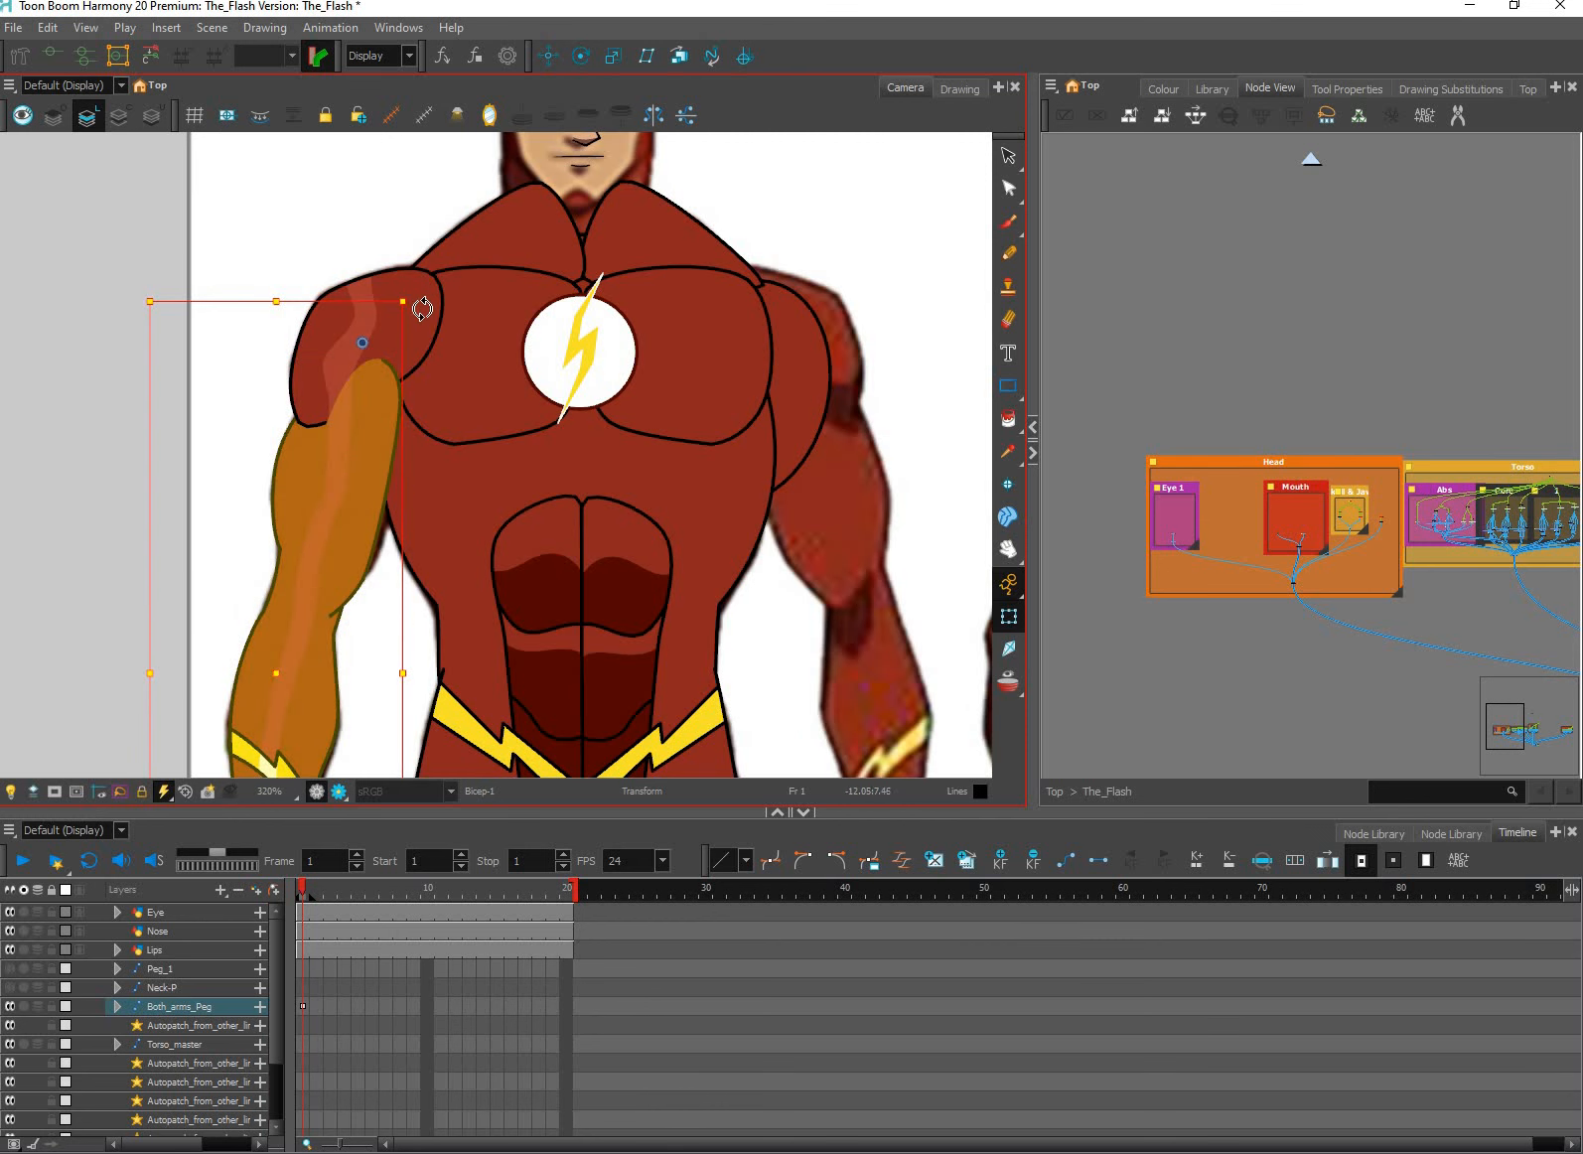
pyautogui.moveTo(421, 298); pyautogui.dragTo(556, 328)
pyautogui.hotkey('ctrl', 'z')
pyautogui.hotkey('ctrl', 'z')
pyautogui.hotkey('ctrl', 'z')
pyautogui.click(199, 1007)
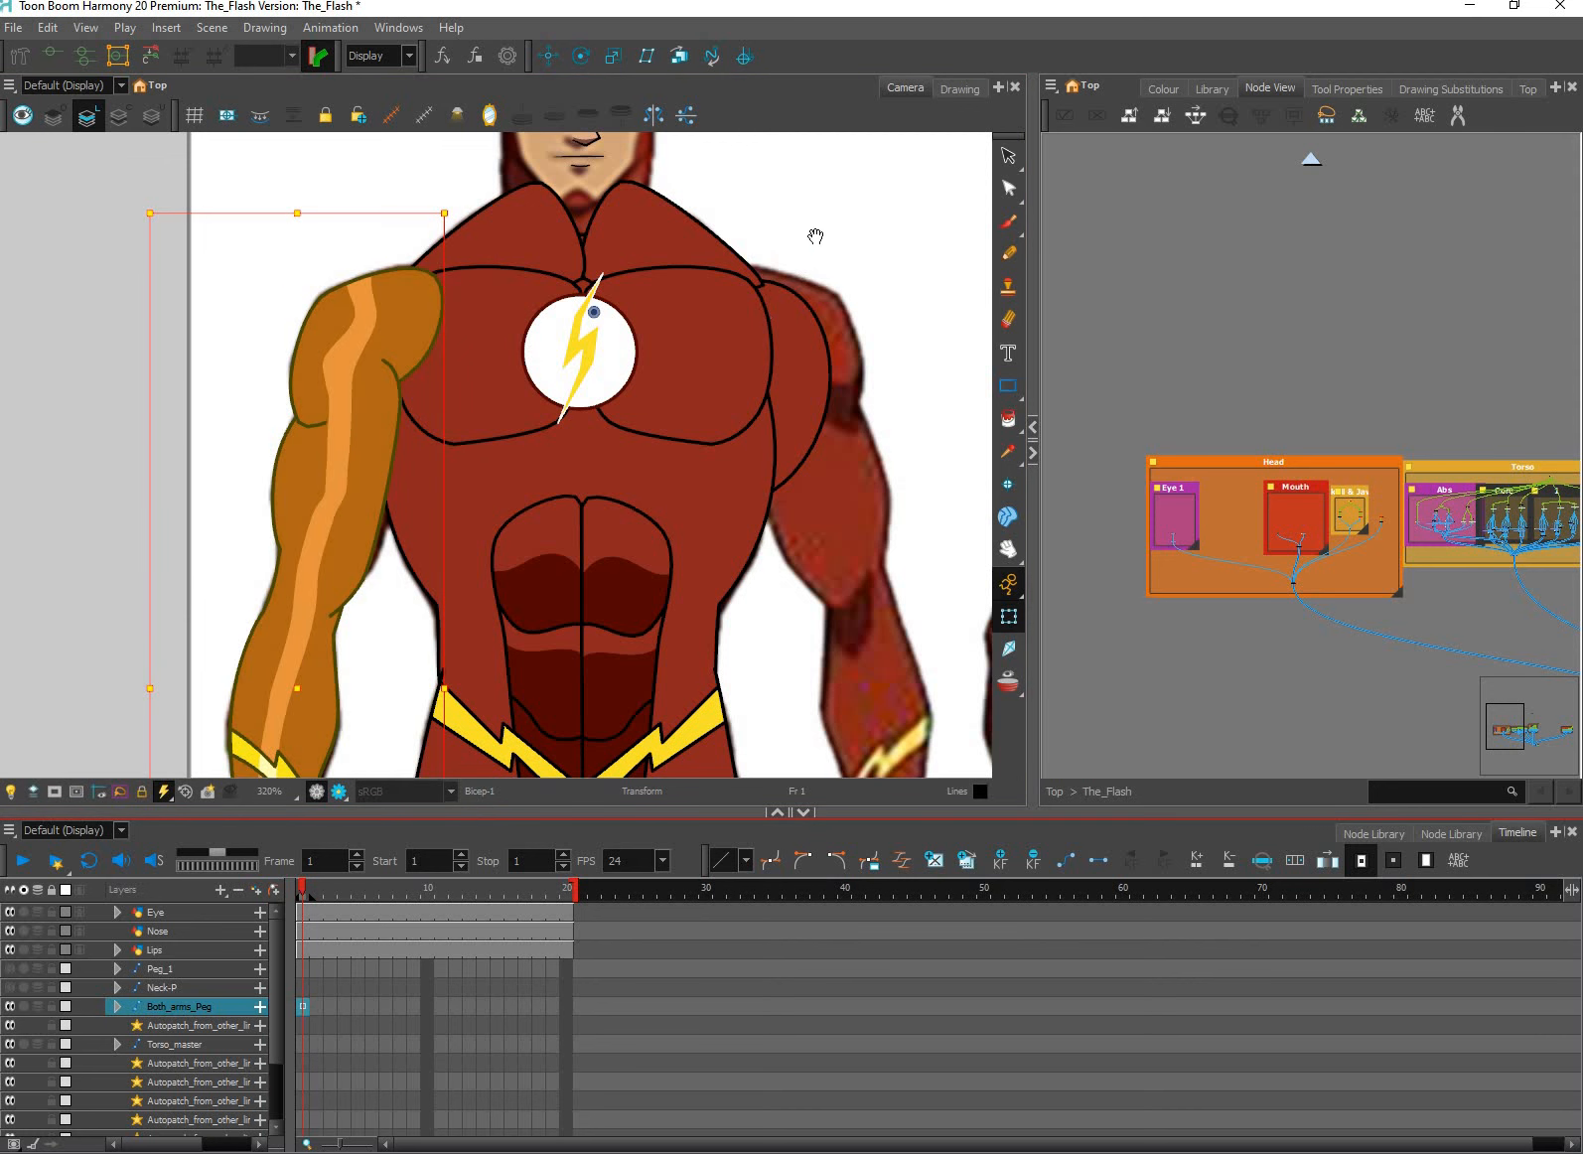
pyautogui.press('Escape')
# Move the bicep piece off the arm onto the chest to expose its red outline.
pyautogui.moveTo(466, 447); pyautogui.dragTo(457, 529)
pyautogui.scroll(2, 457, 530)
pyautogui.click(382, 509)
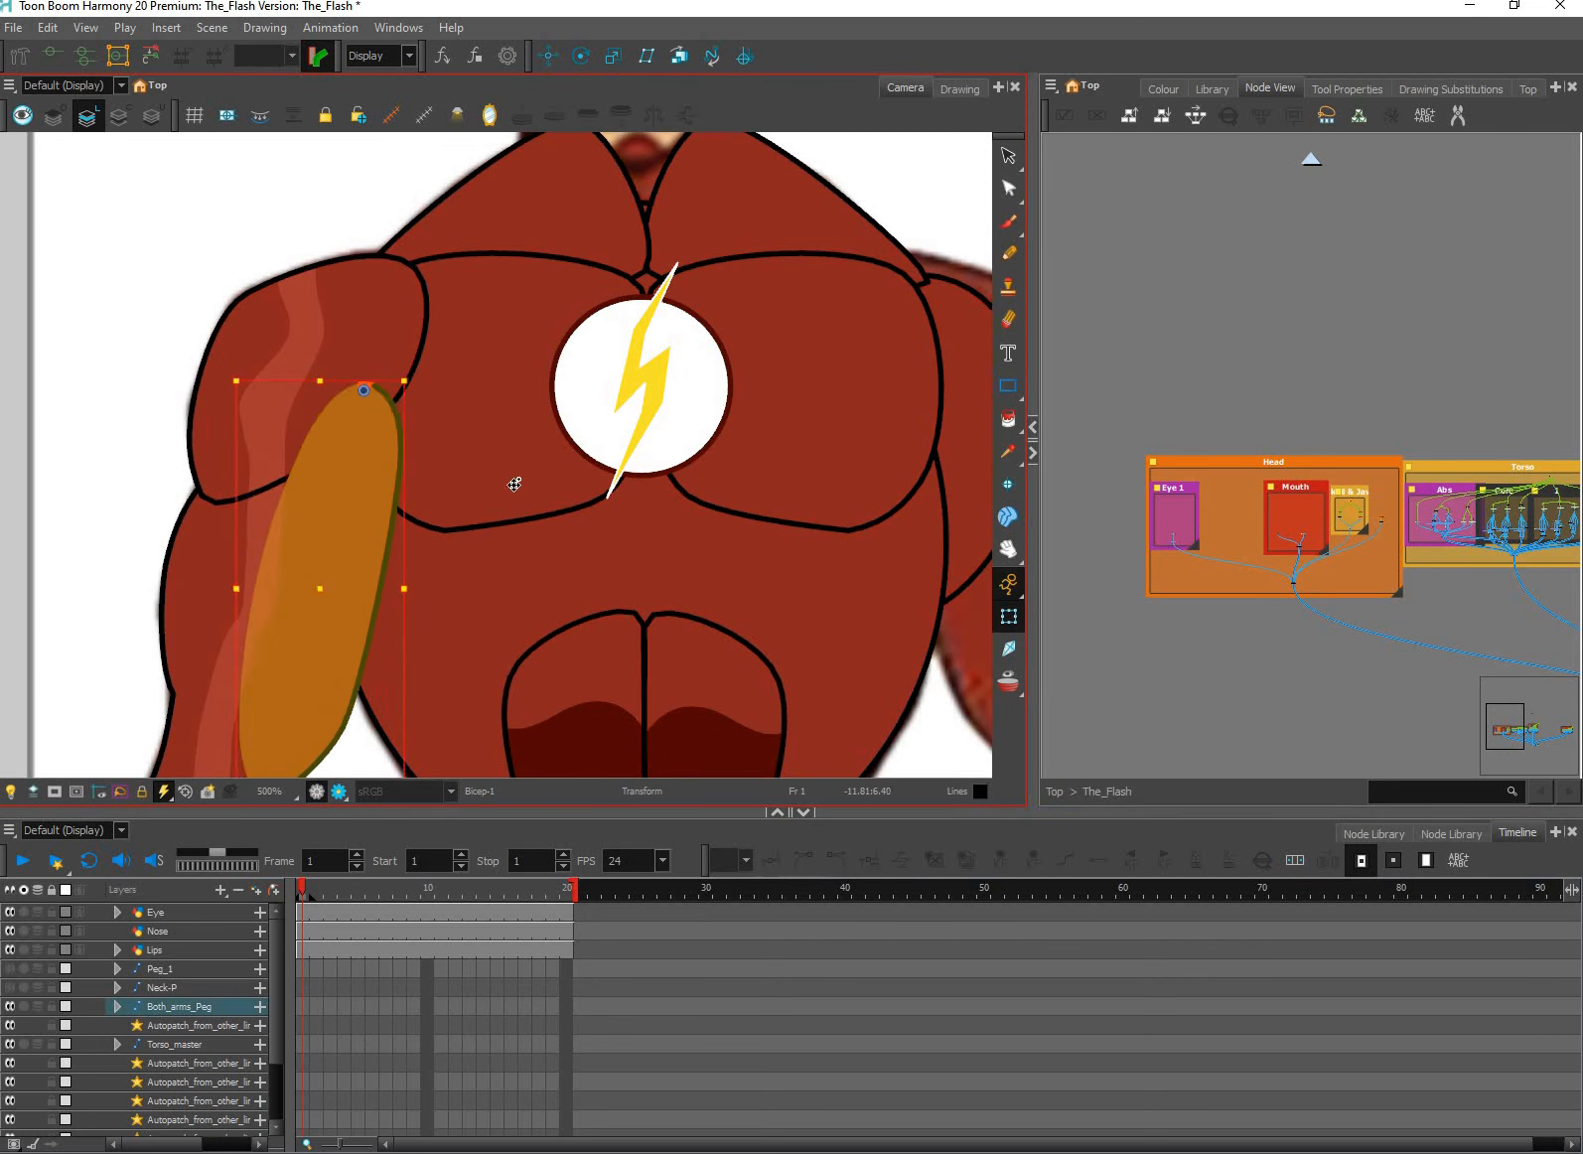
pyautogui.moveTo(271, 538); pyautogui.dragTo(406, 530)
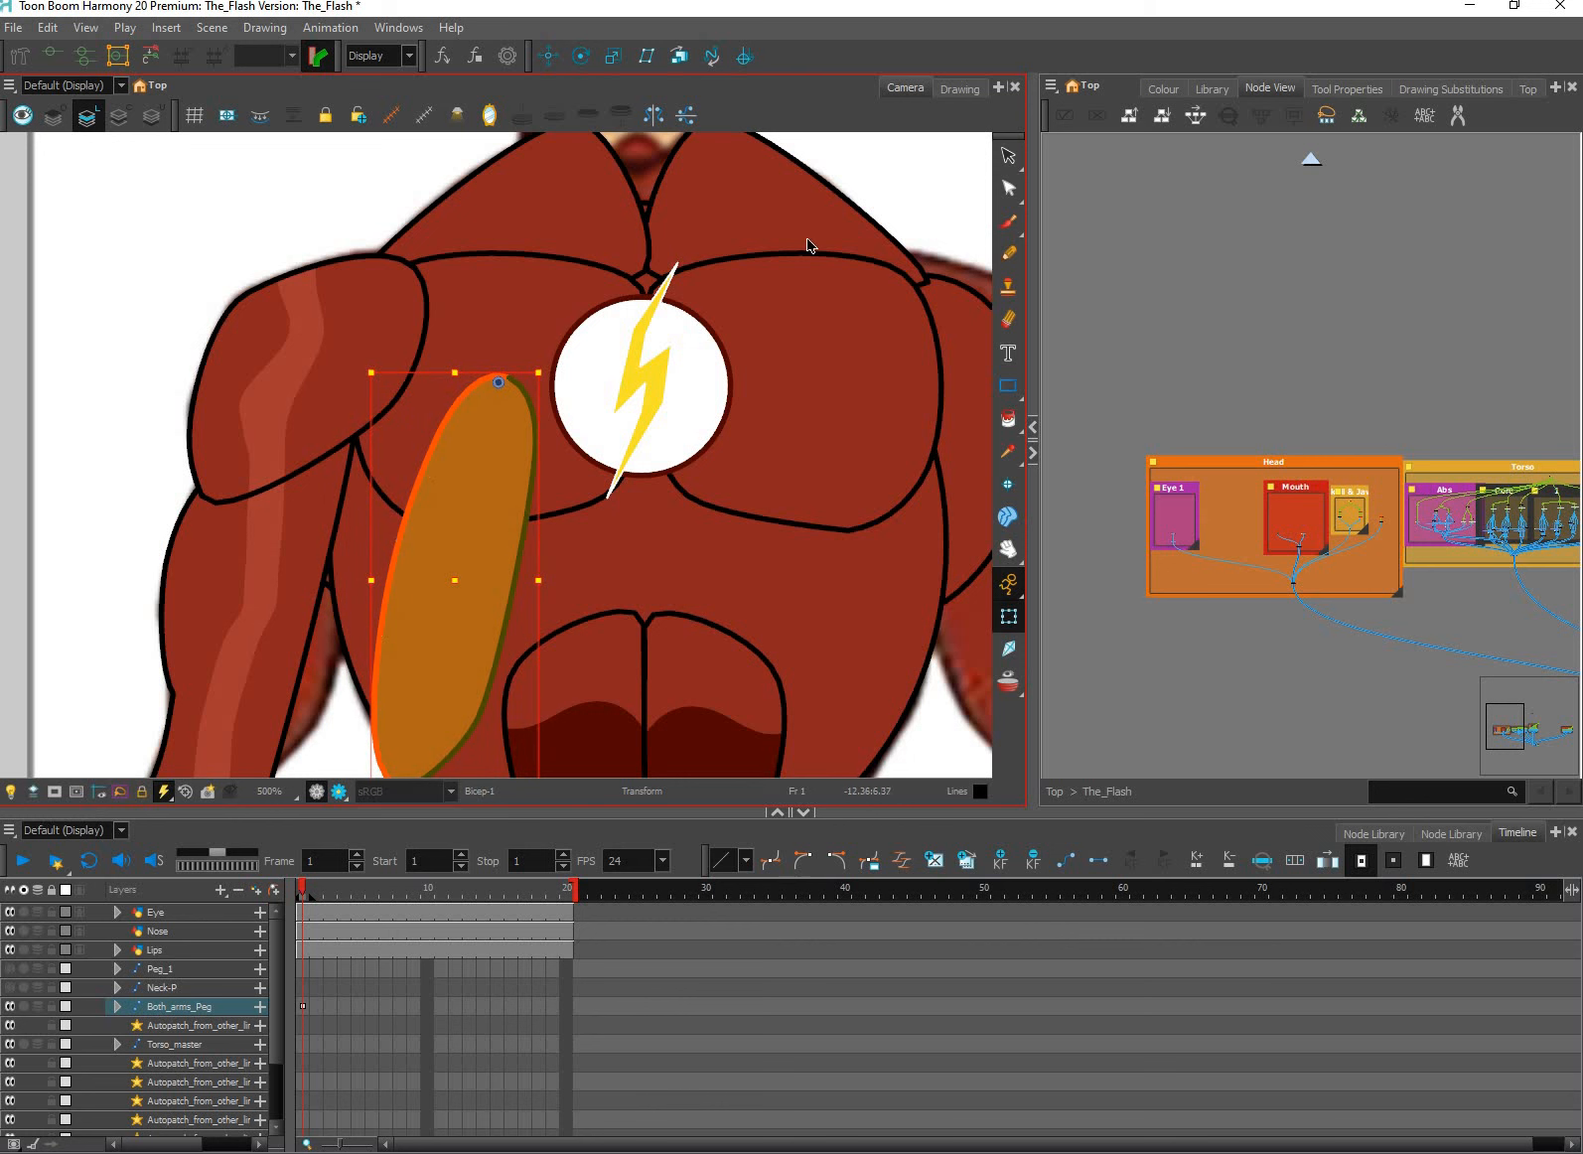
# Select the red outline stroke on the bicep piece and turn on the light table.
pyautogui.hotkey('alt', 's')
pyautogui.click(425, 458)
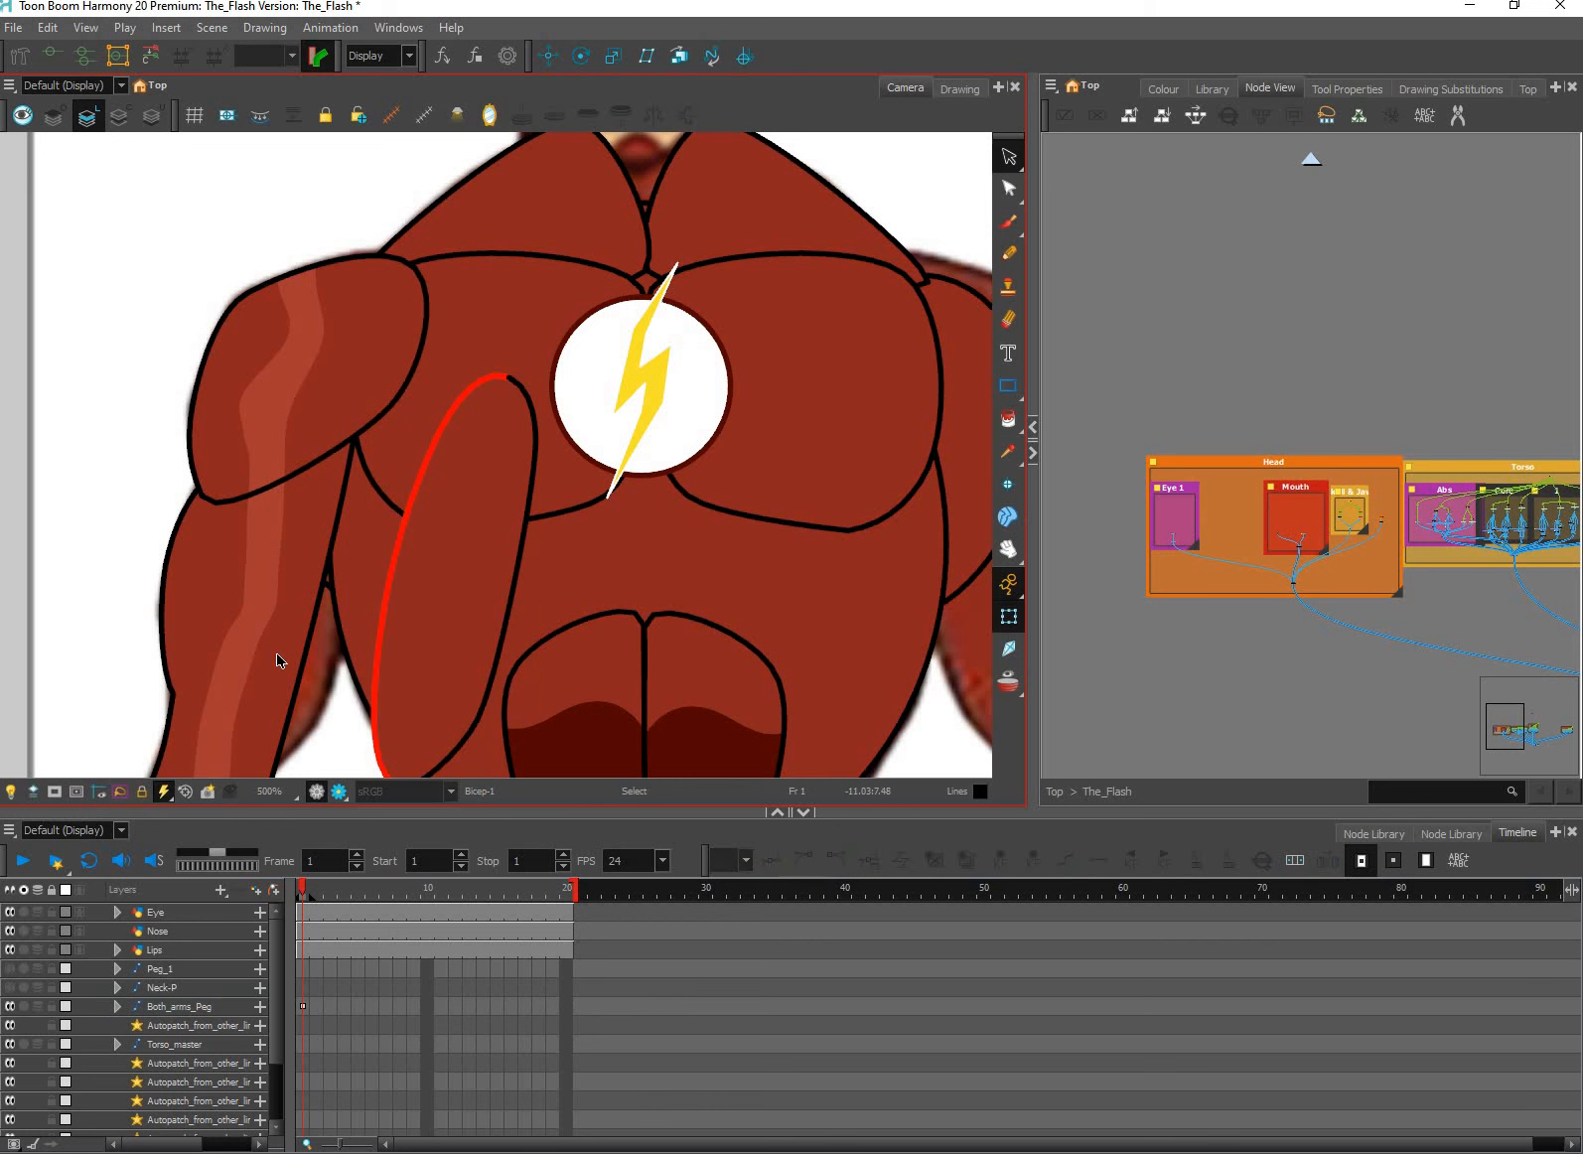
pyautogui.click(16, 792)
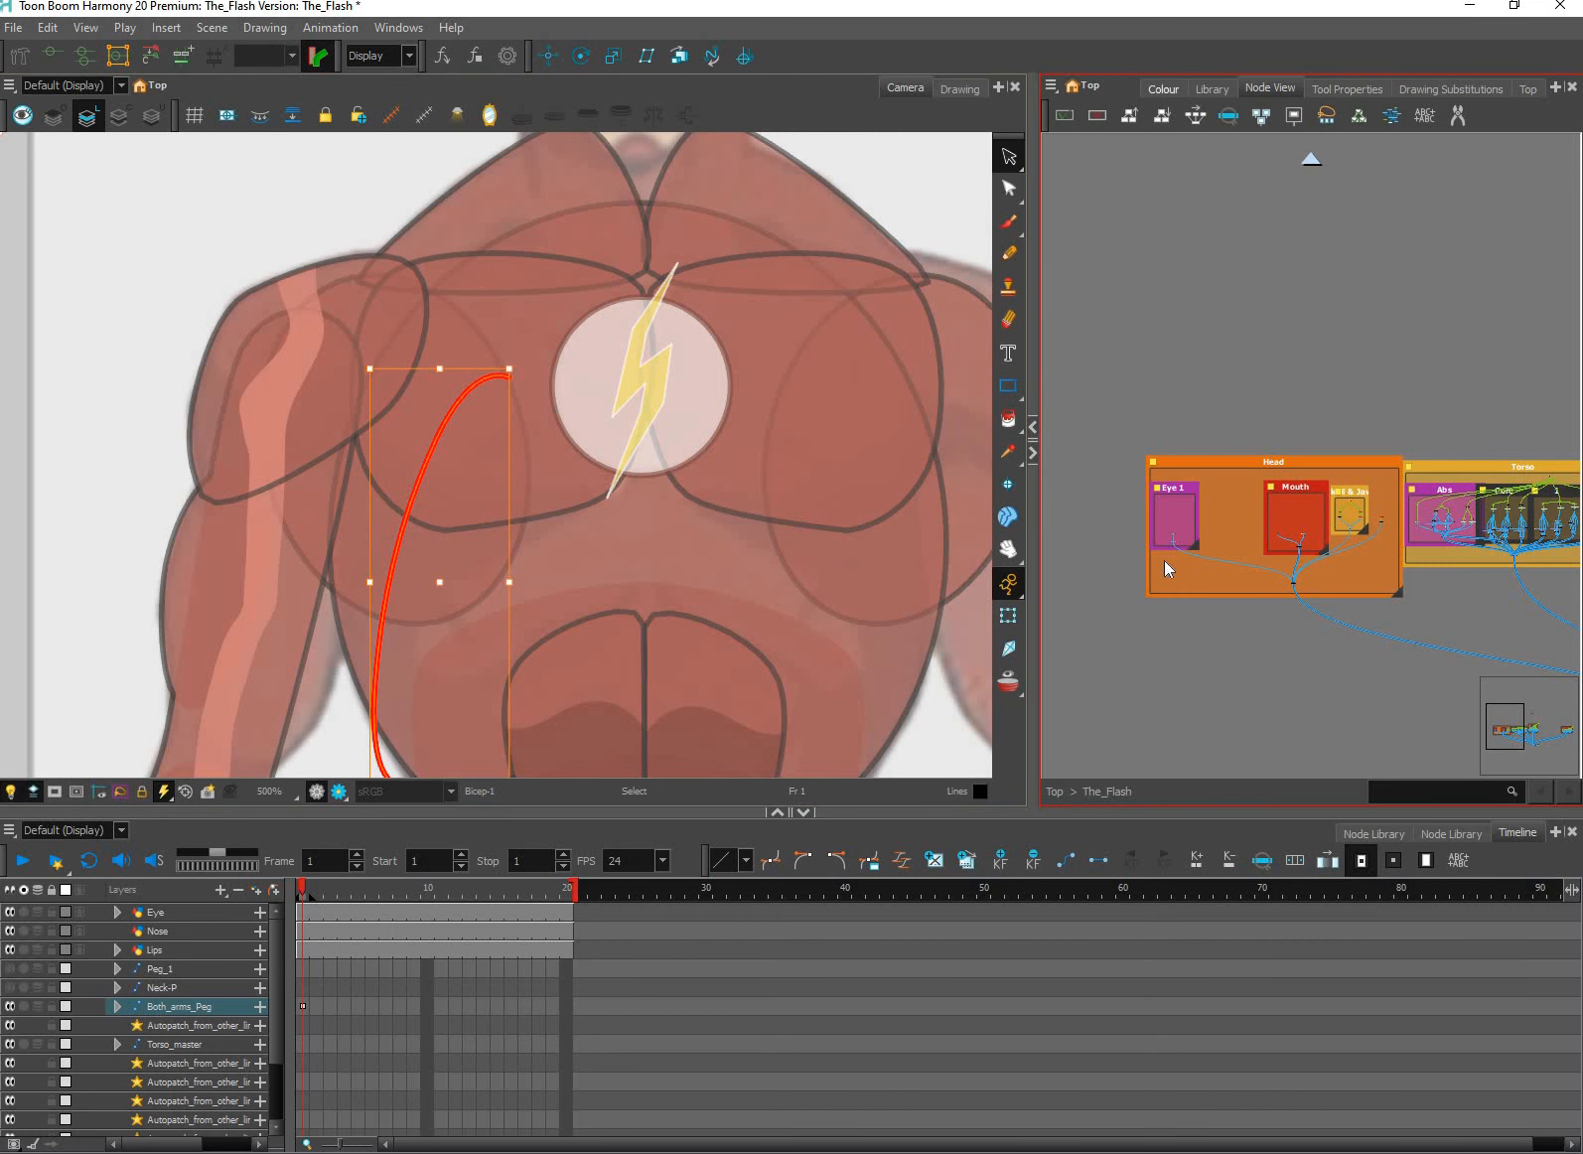
# Sample the red bicep stroke with the Colour Eyedropper to identify its swatch, and return to the The_Flash palette.
pyautogui.click(1164, 89)
pyautogui.moveTo(1311, 569); pyautogui.dragTo(1312, 333)
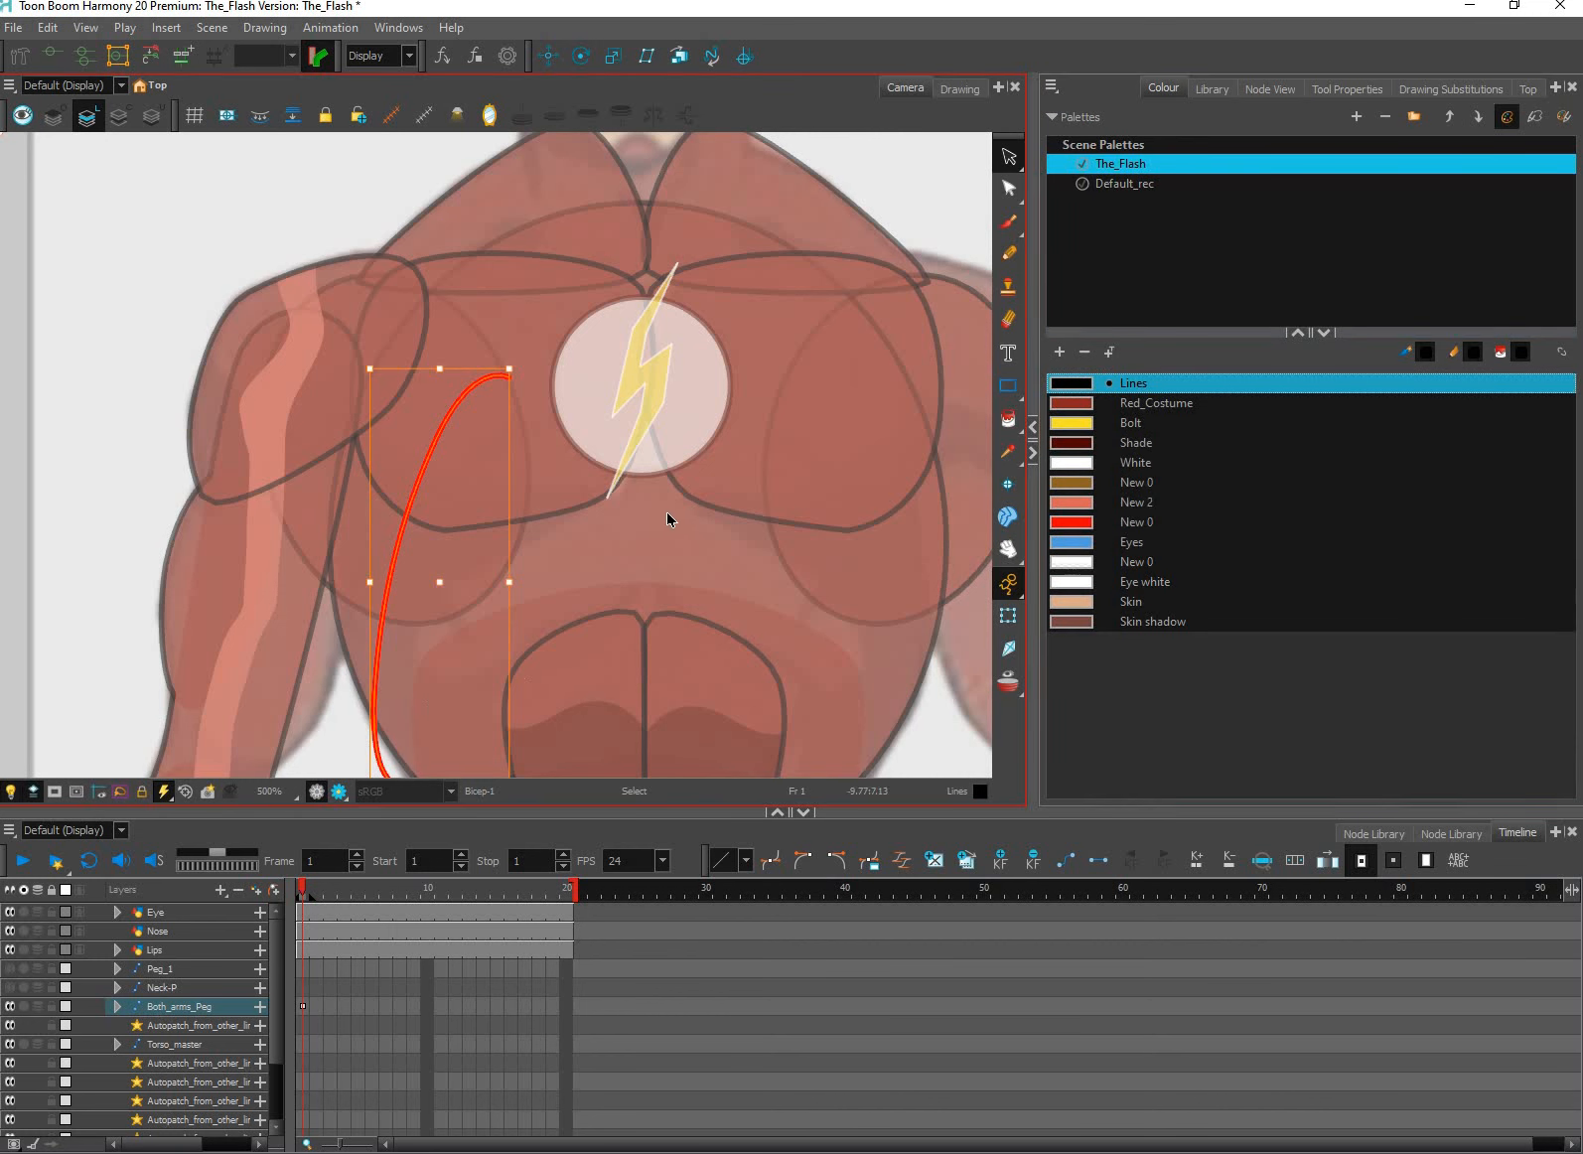
pyautogui.scroll(1, 837, 454)
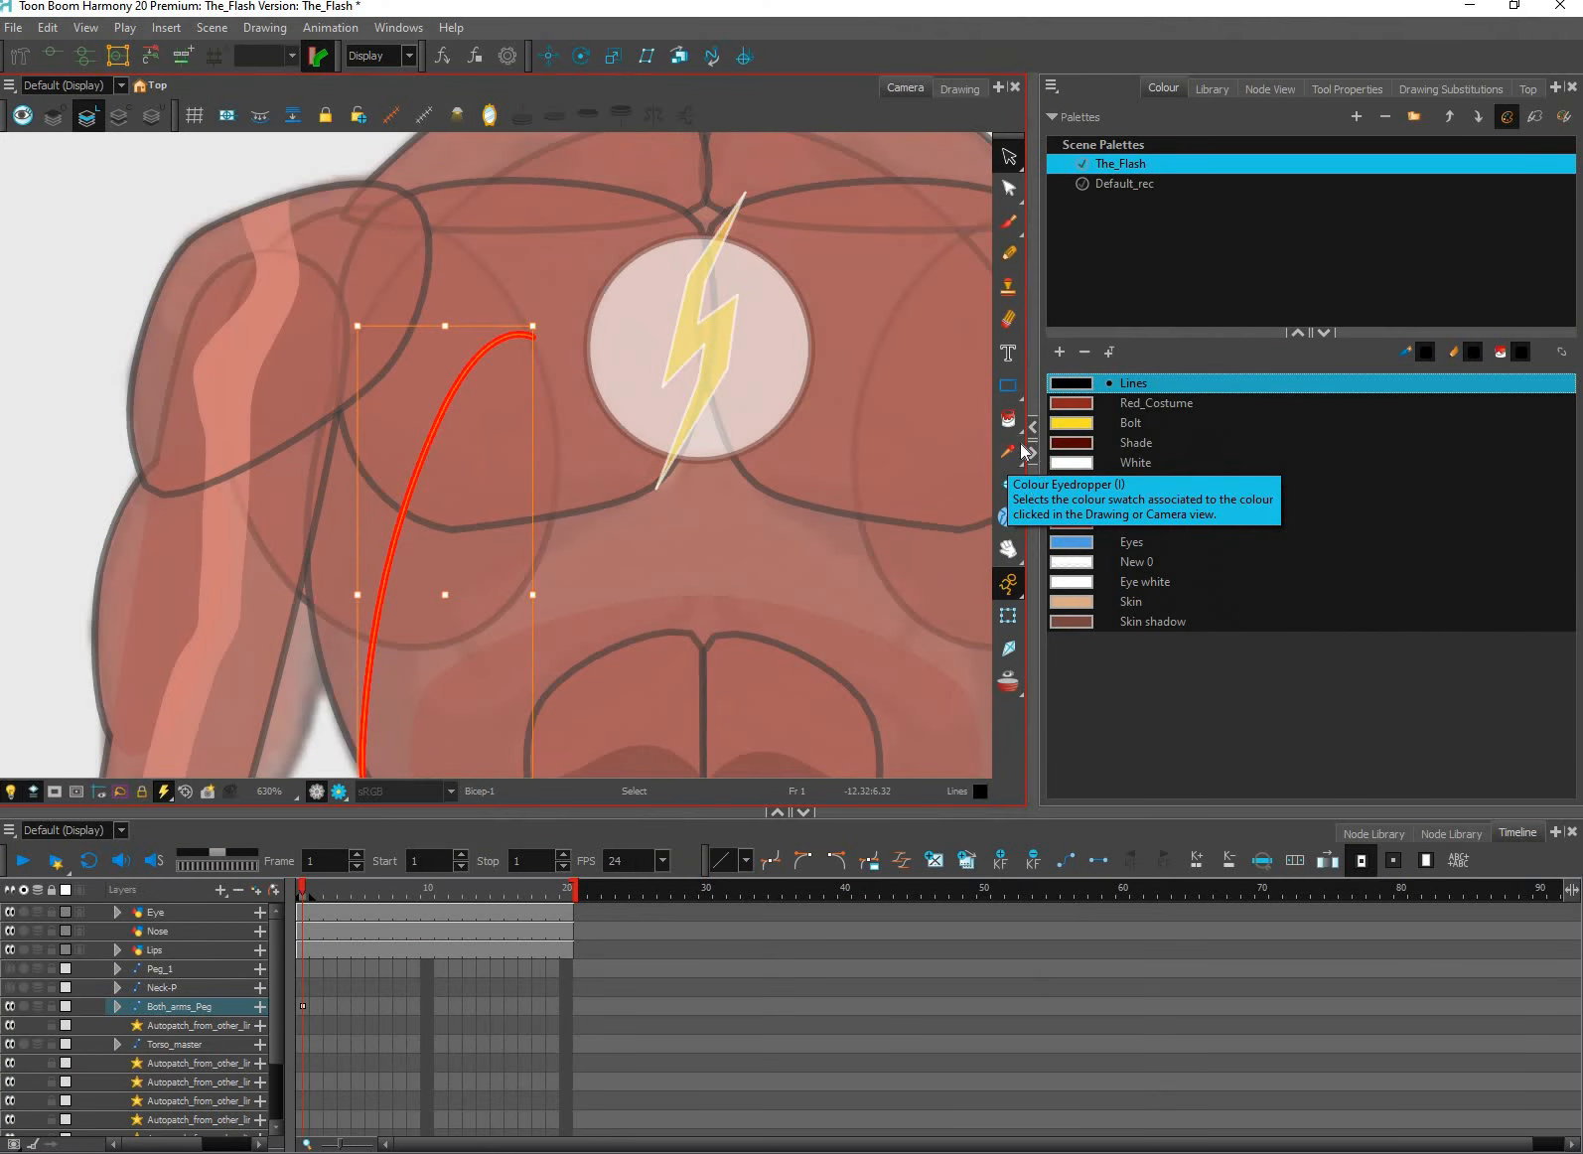
pyautogui.press('i')
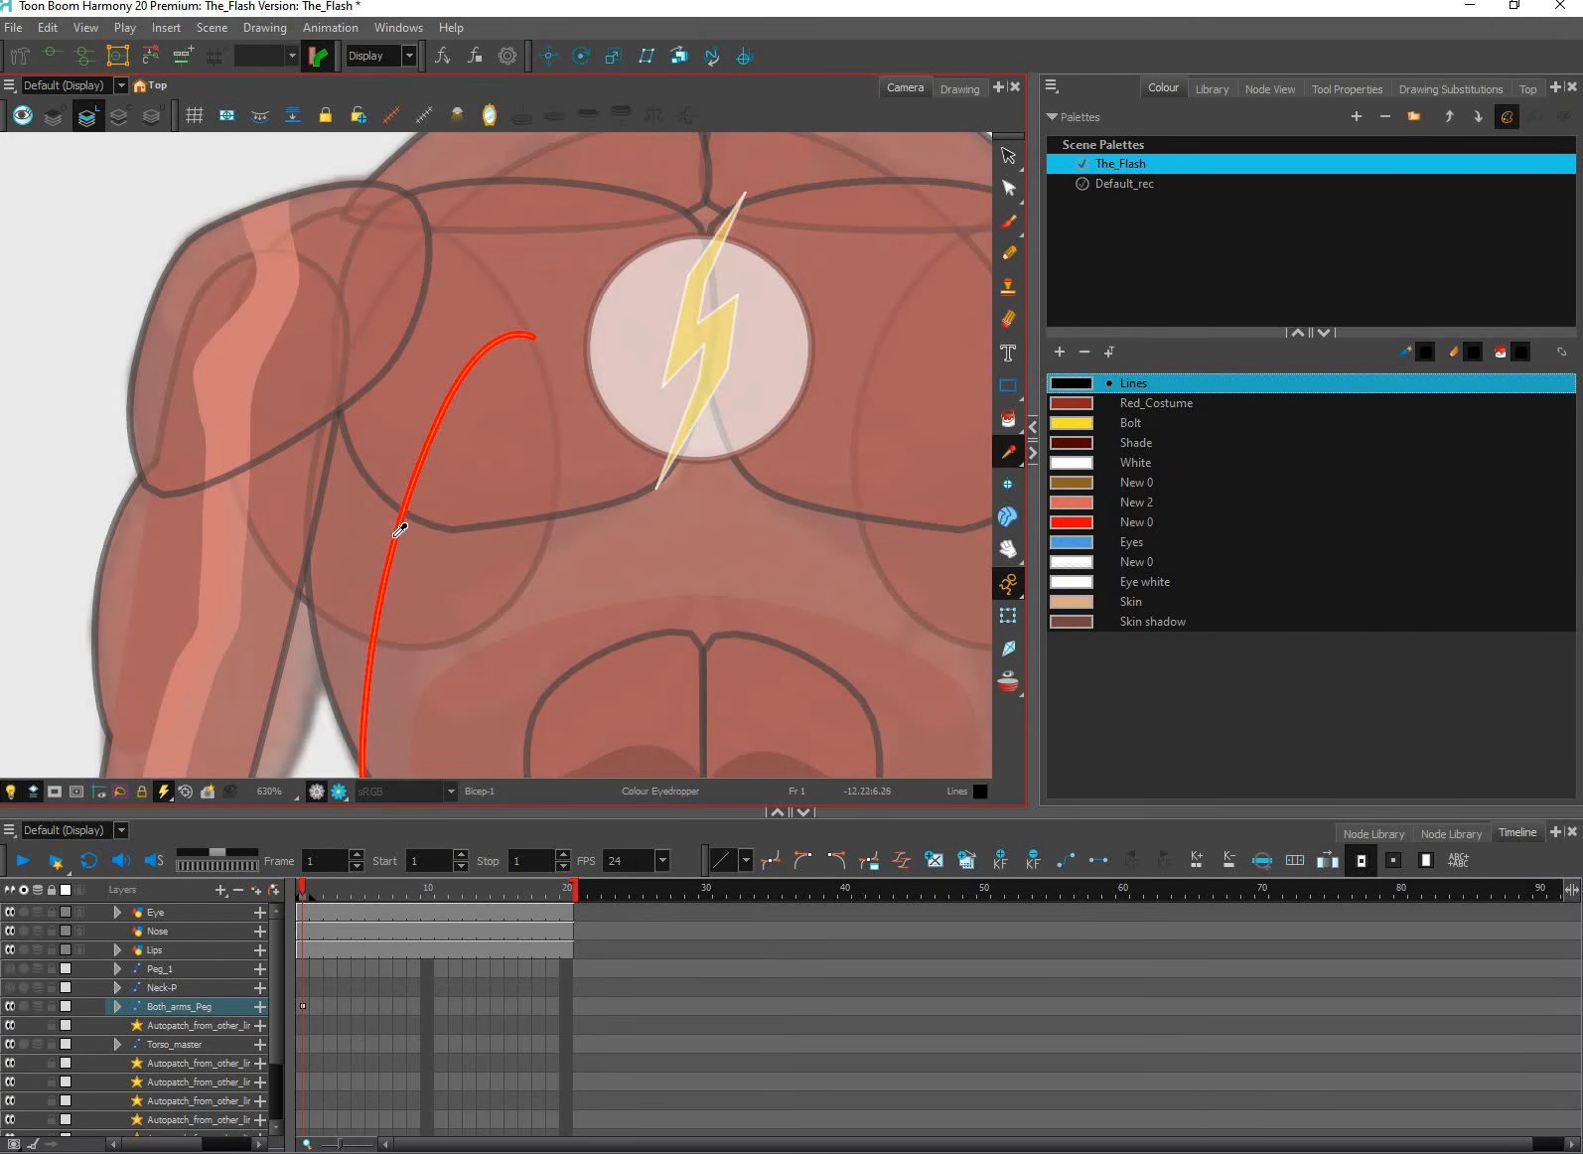
pyautogui.click(582, 485)
pyautogui.click(1083, 388)
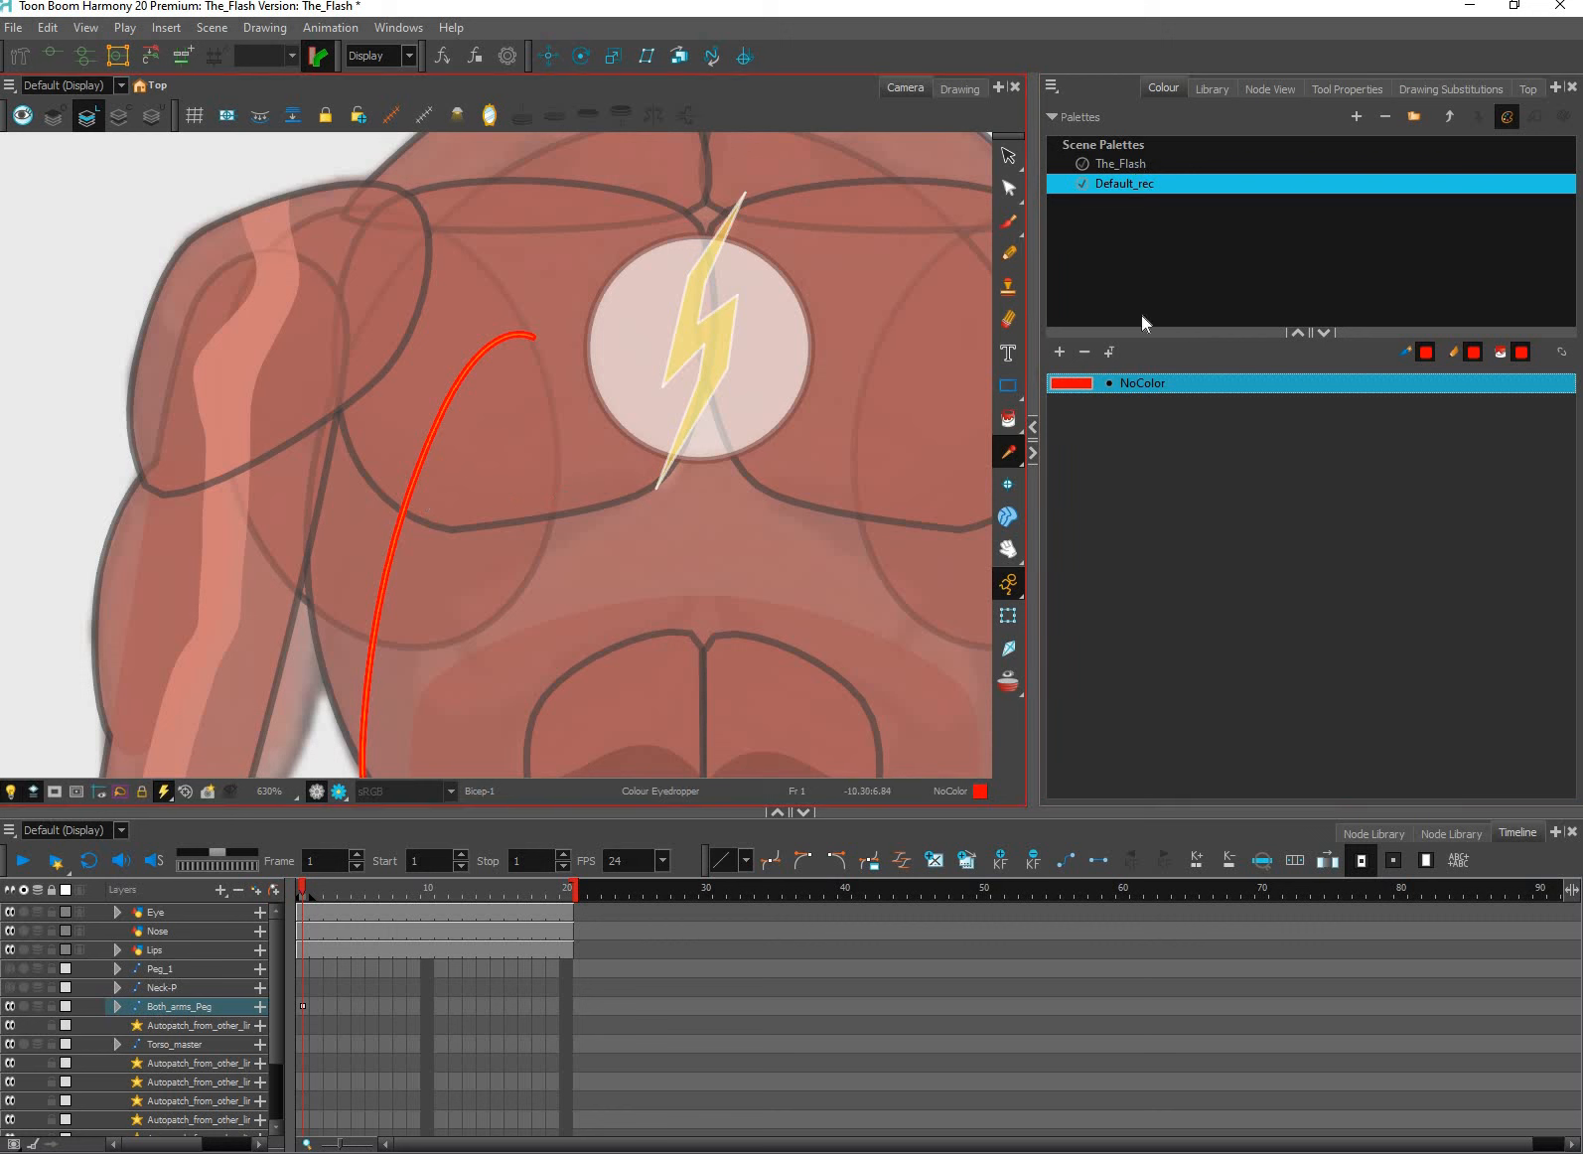
pyautogui.click(1119, 163)
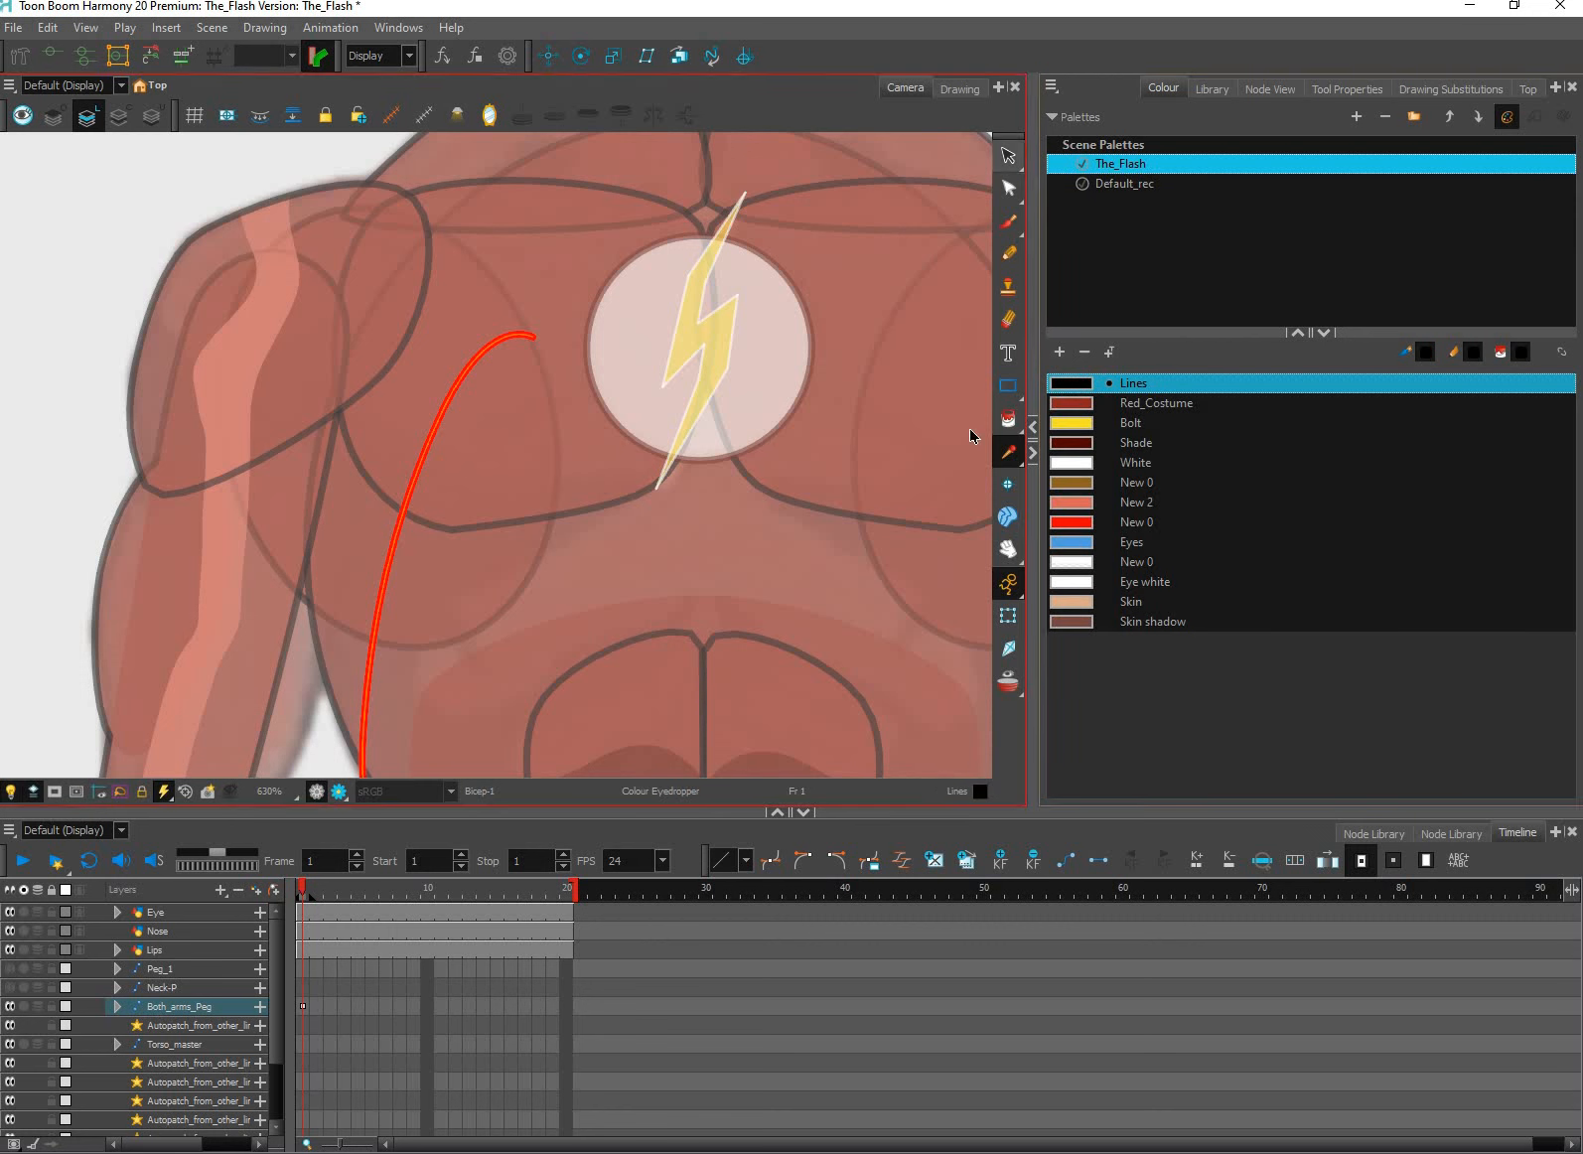
# Recolour the red bicep stroke with the Lines swatch and remove the Default_rec palette.
pyautogui.hotkey('alt', 's')
pyautogui.click(1132, 387)
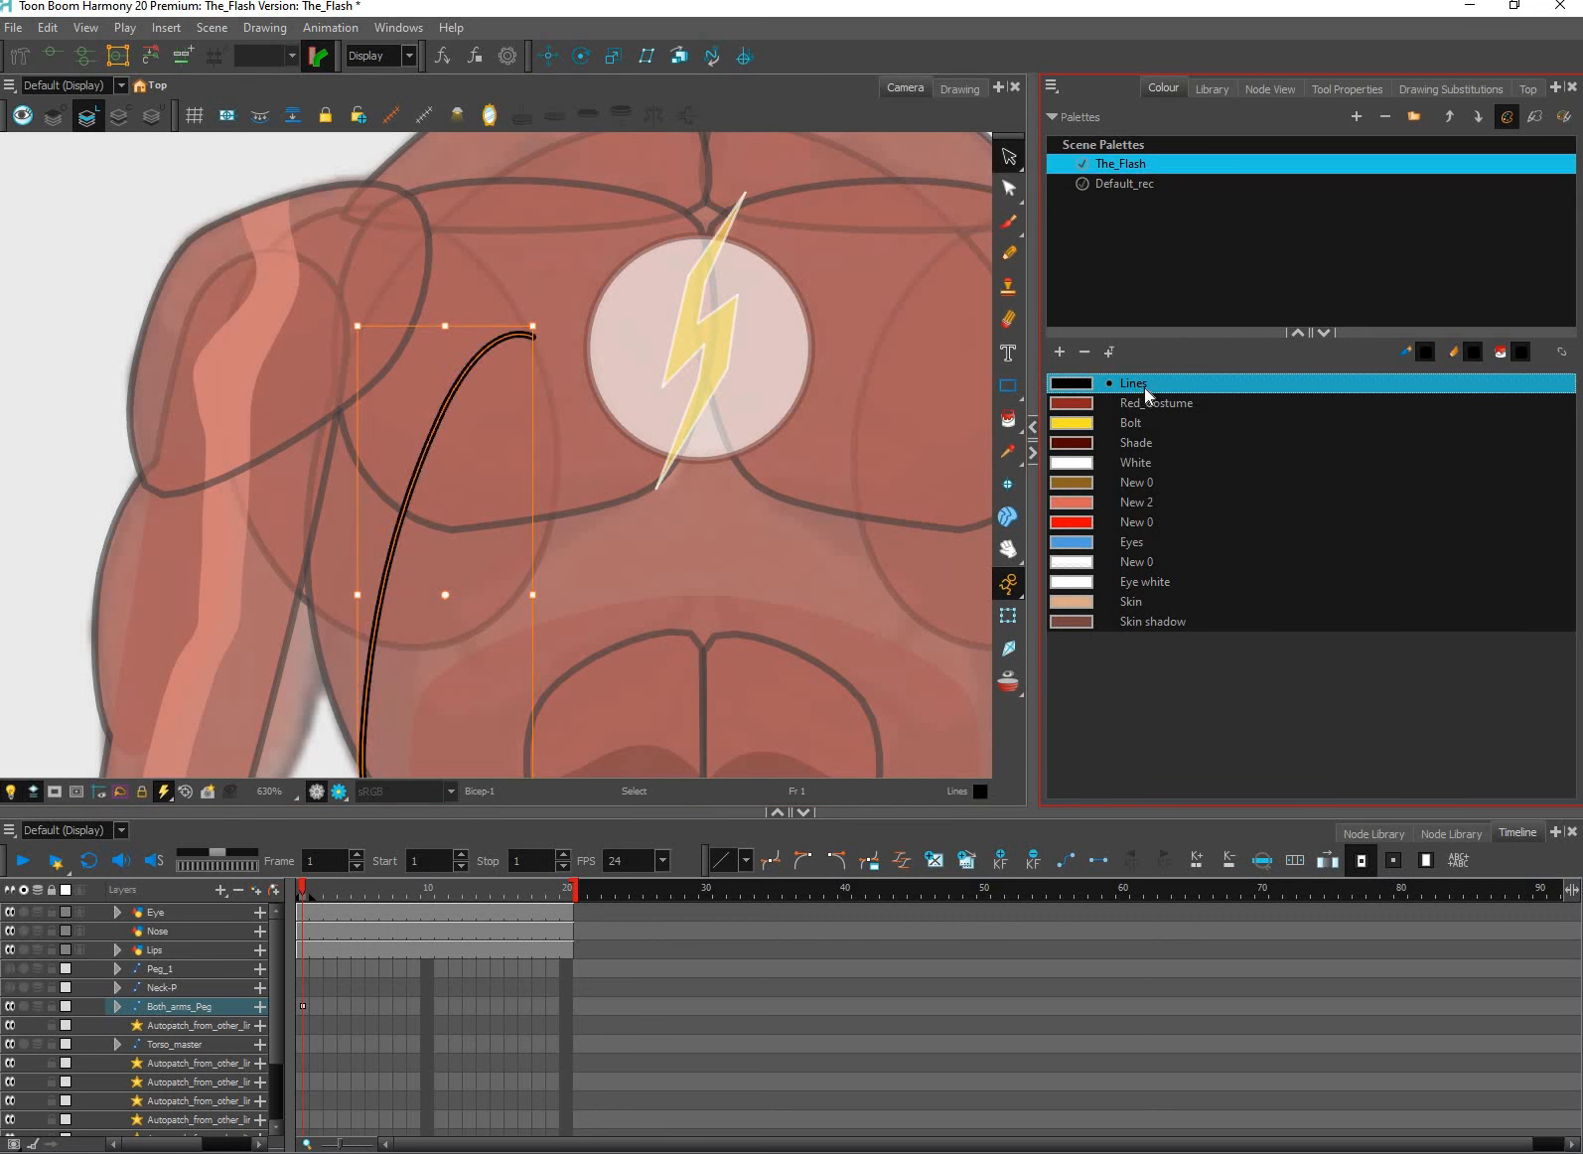
pyautogui.click(1144, 188)
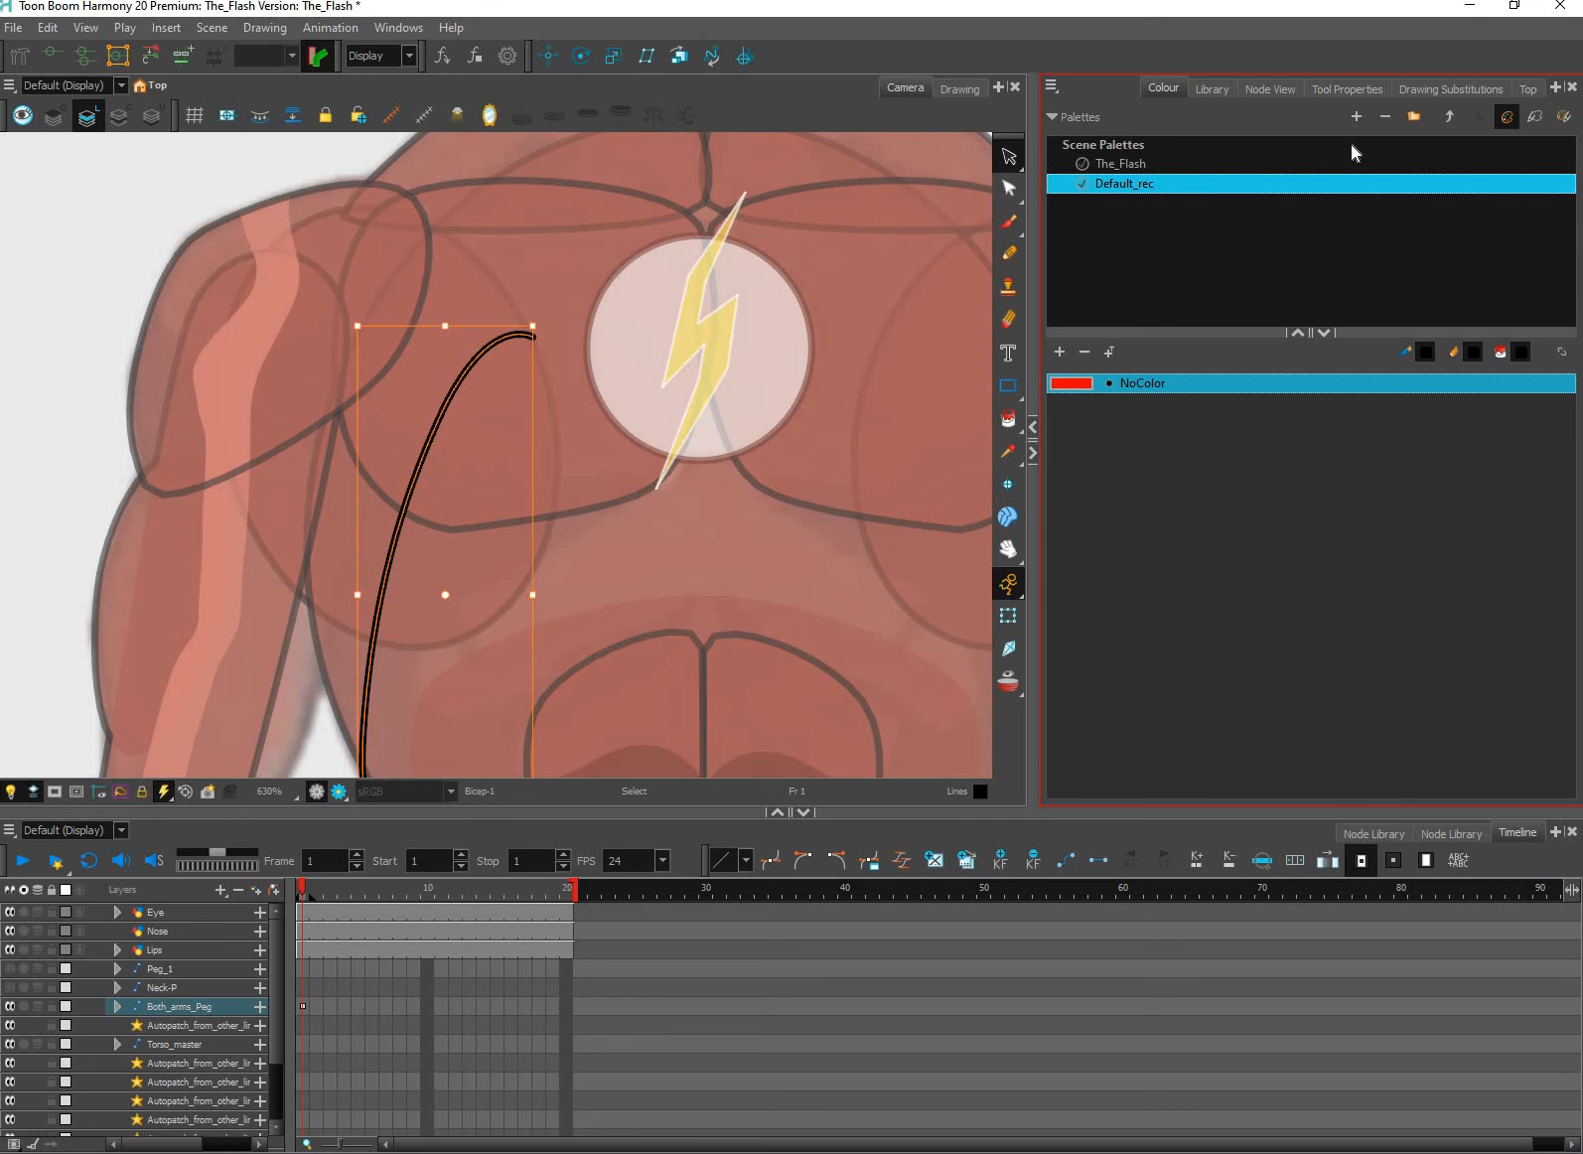
# Return the bicep piece to the arm by clearing the frame 1 keyframe on Both_arms_Peg.
pyautogui.click(1009, 614)
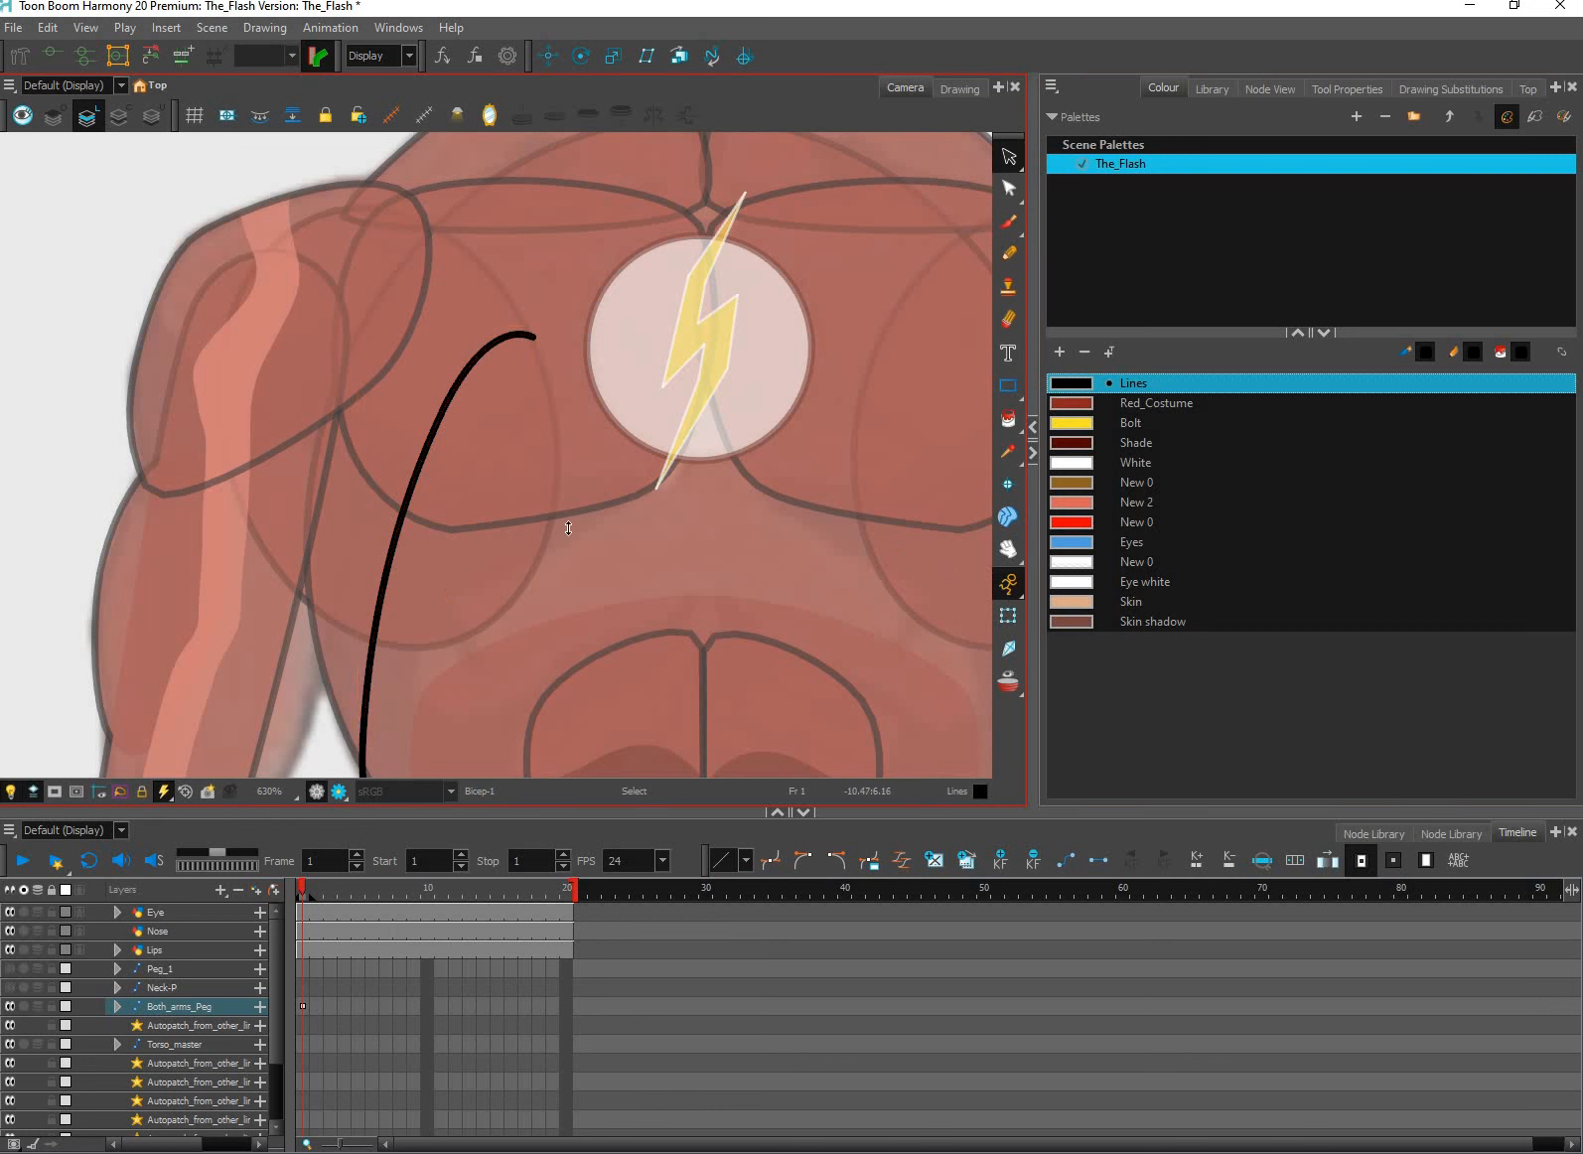
pyautogui.click(501, 535)
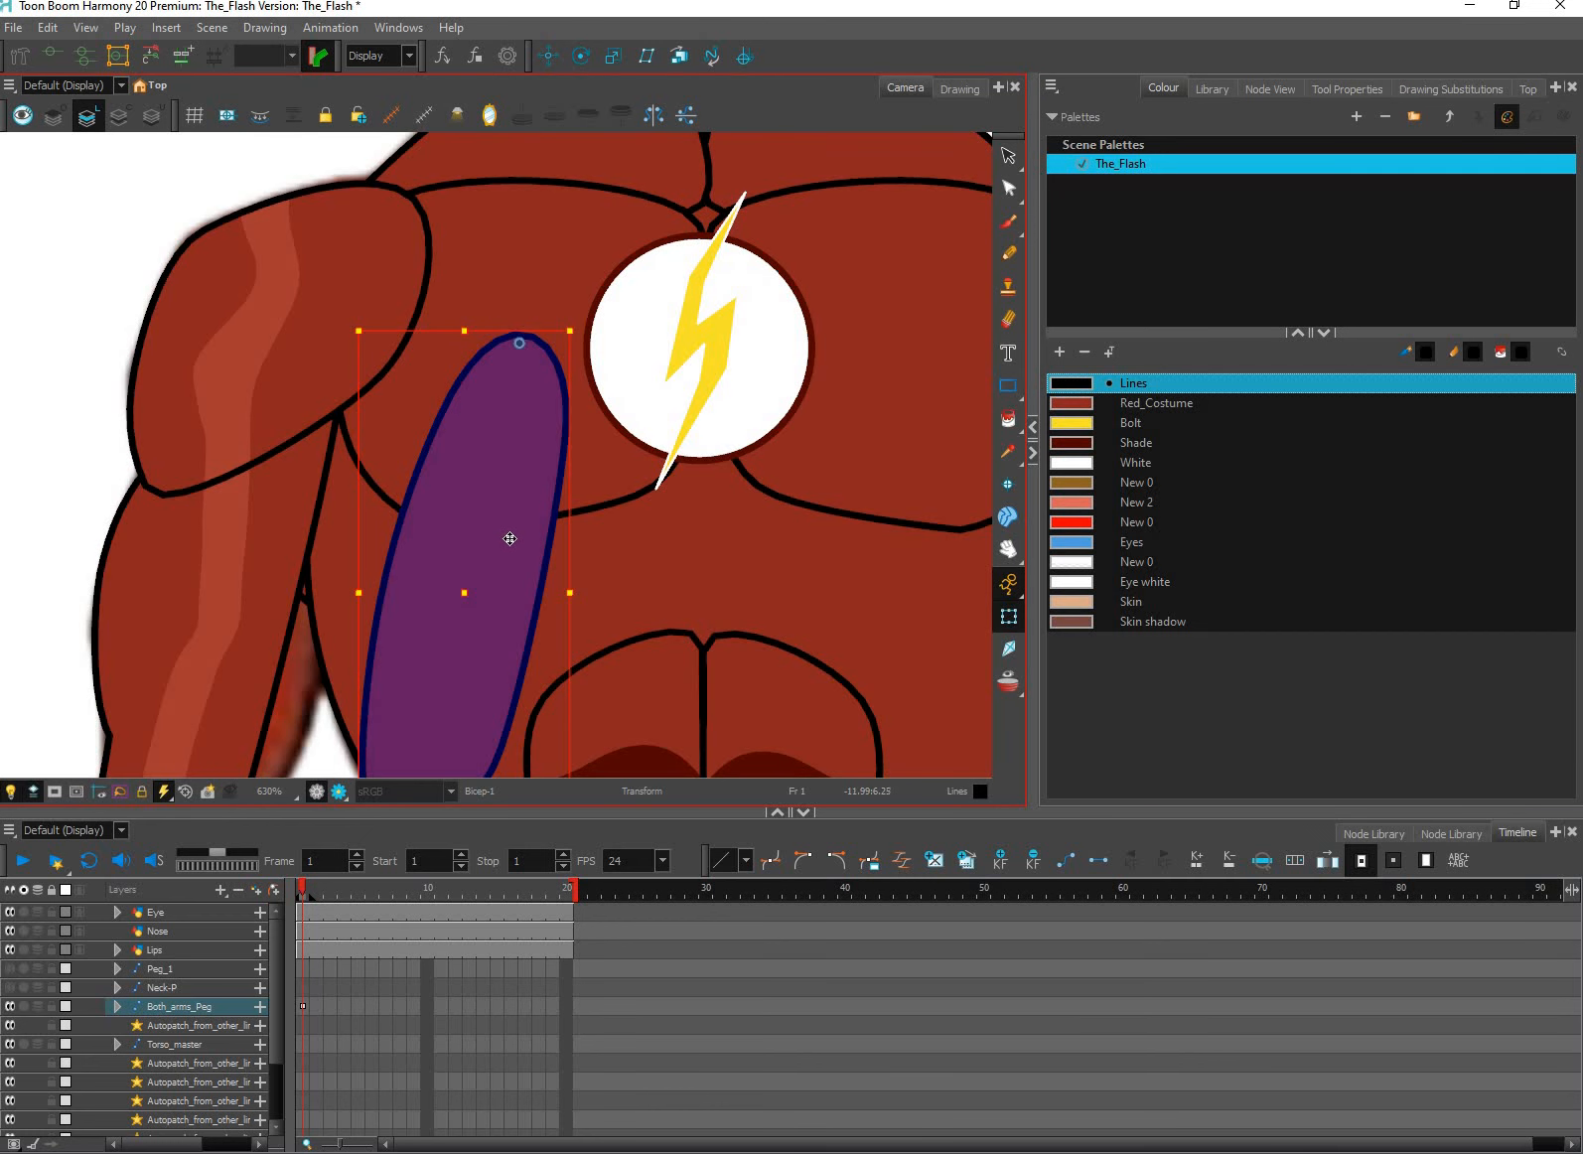
pyautogui.hotkey('ctrl', 'z')
pyautogui.hotkey('ctrl', 'z')
pyautogui.hotkey('ctrl', 'z')
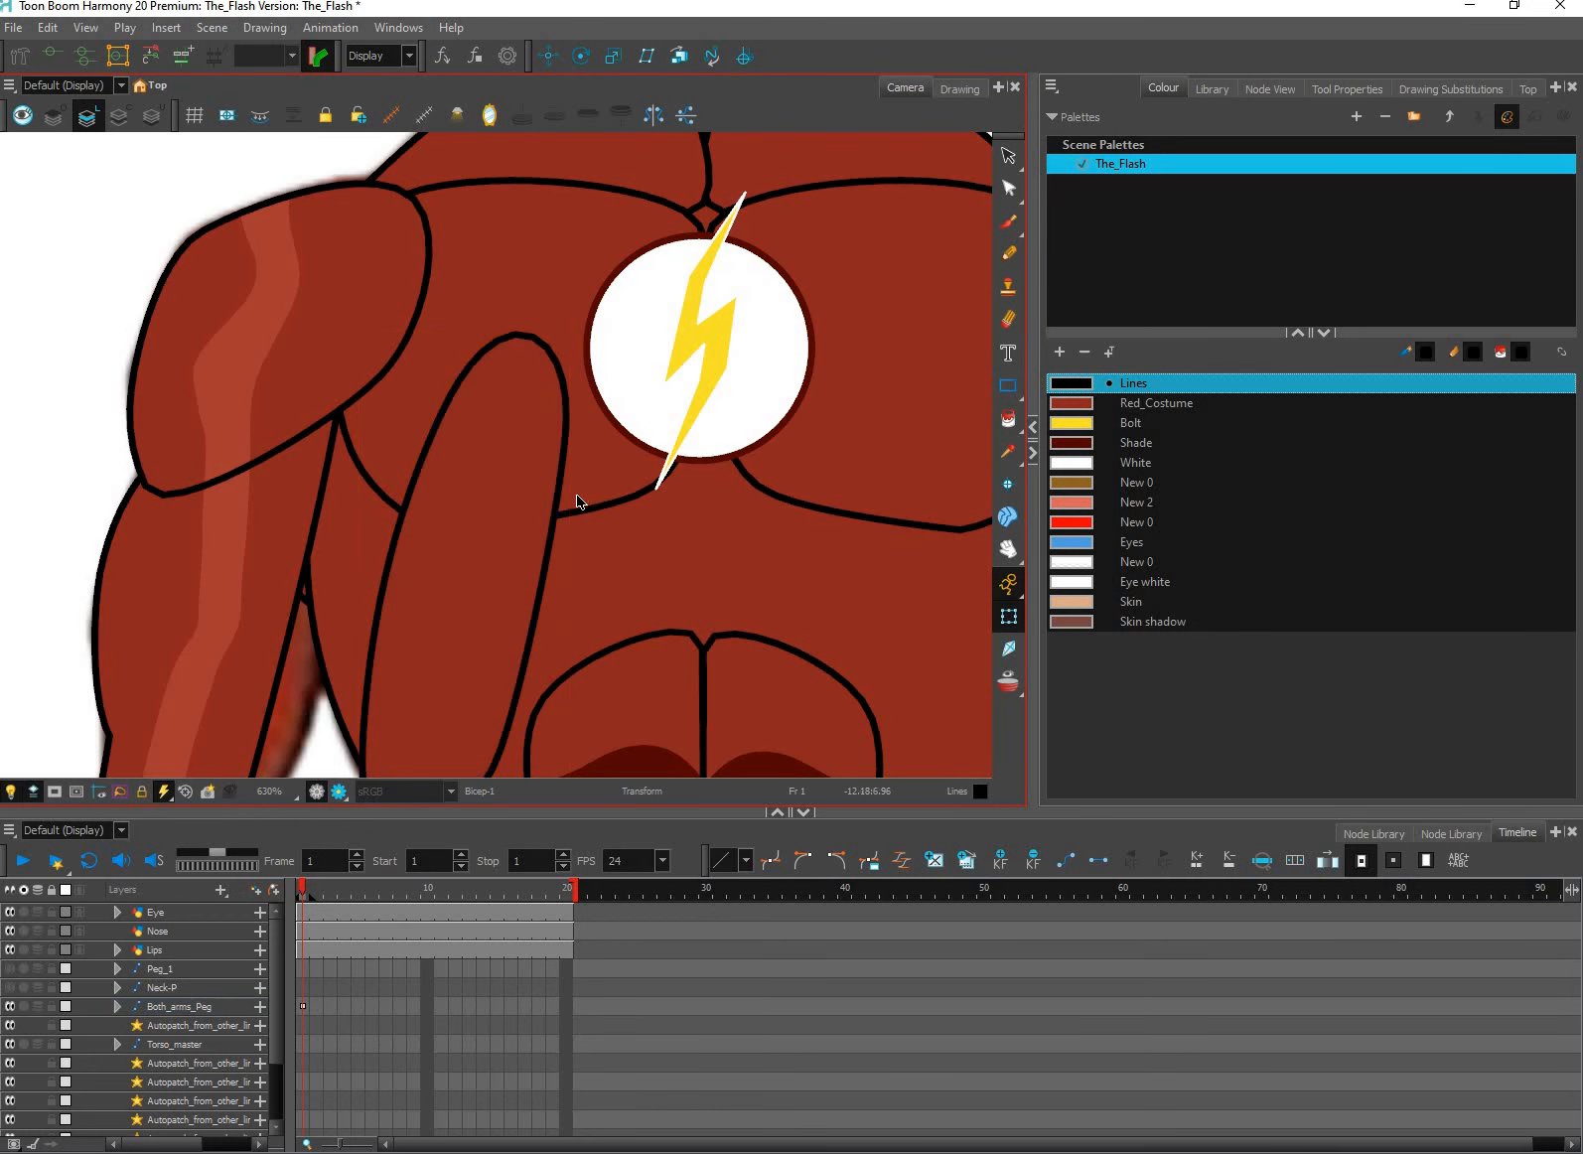
pyautogui.click(304, 1006)
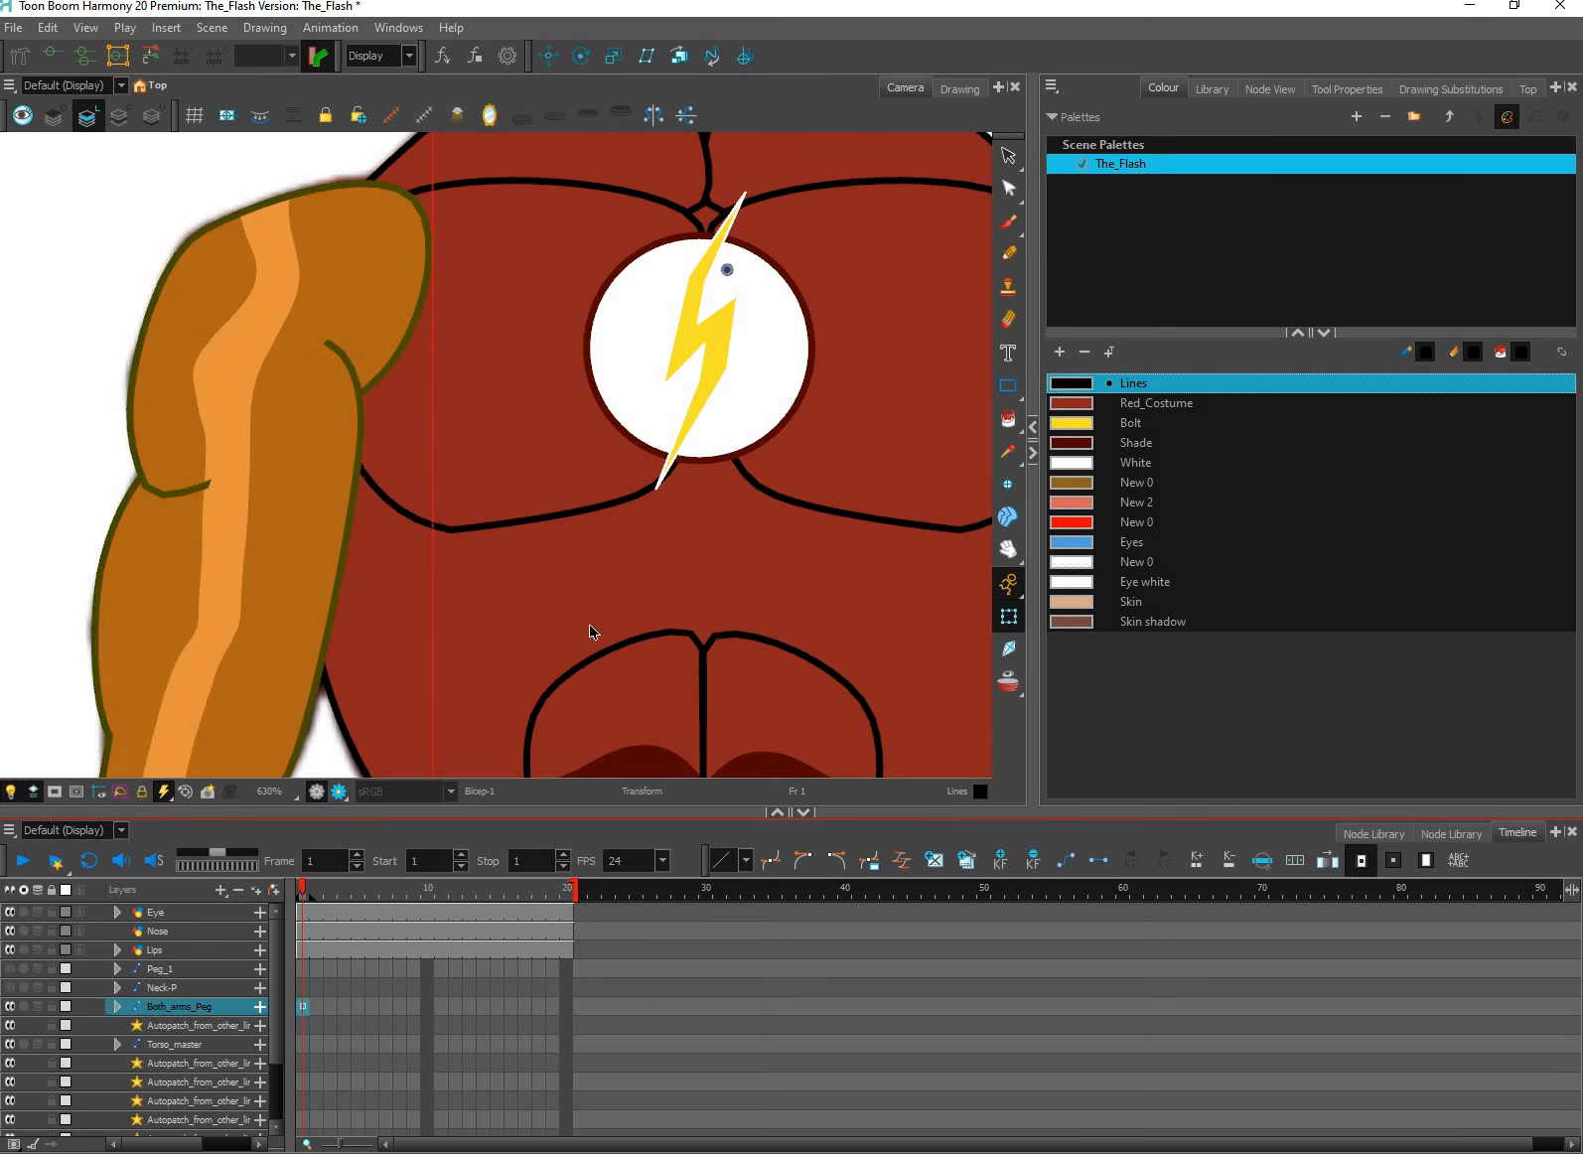
# Try moving the lightning emblem on the chest, and undo the move.
pyautogui.scroll(-5, 730, 636)
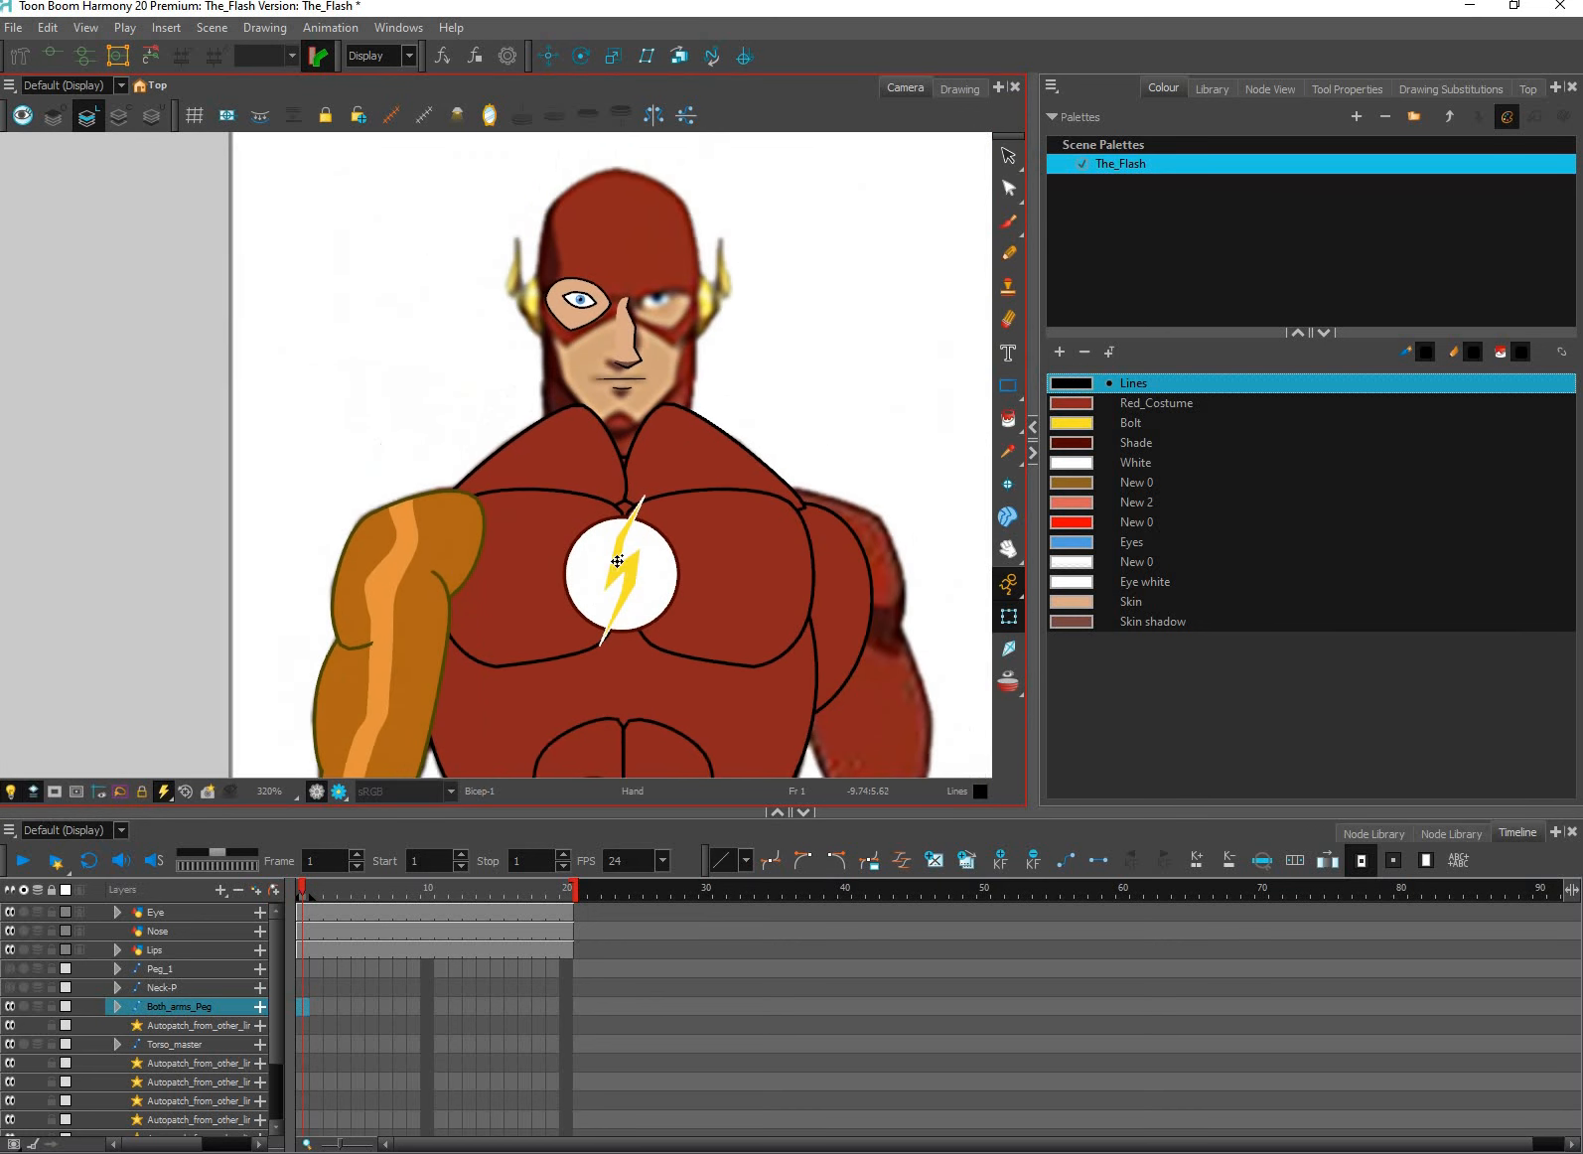
pyautogui.scroll(4, 660, 576)
pyautogui.click(646, 541)
pyautogui.moveTo(679, 557); pyautogui.dragTo(714, 505)
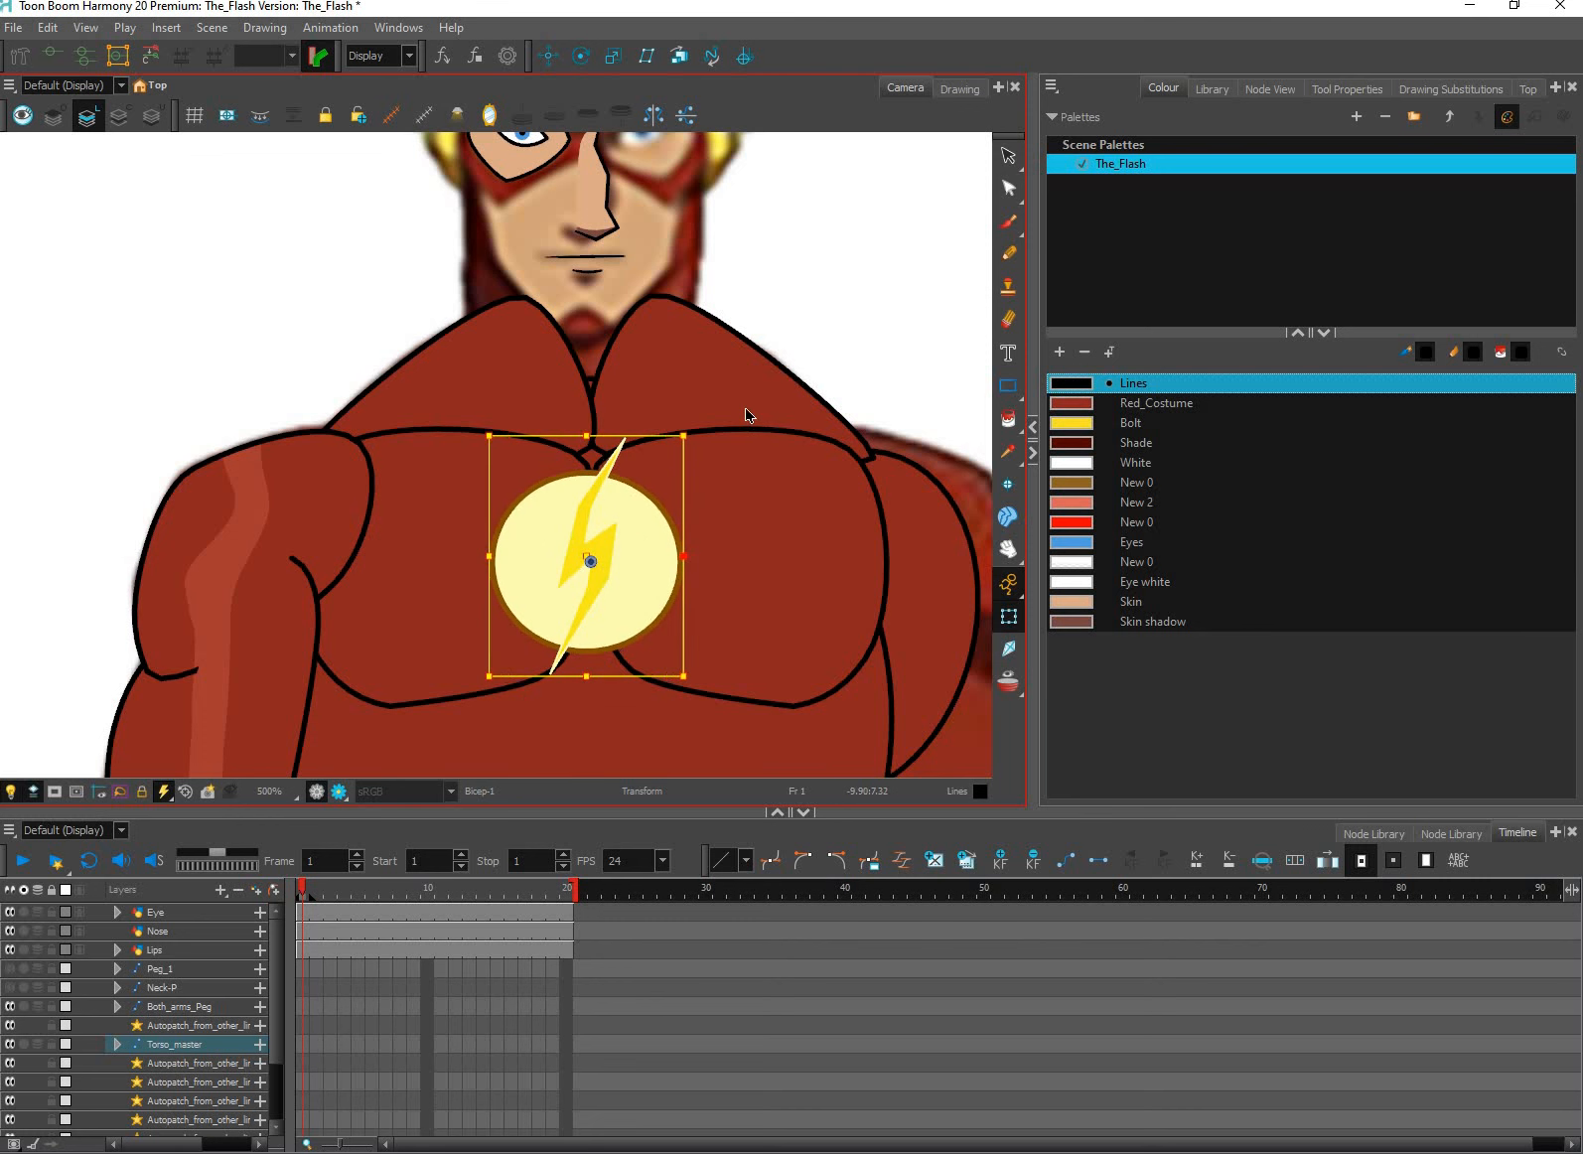
pyautogui.hotkey('ctrl', 'z')
# Select both collar pieces in turn to check their curve deformers.
pyautogui.scroll(-1, 717, 489)
pyautogui.press('Escape')
pyautogui.click(633, 393)
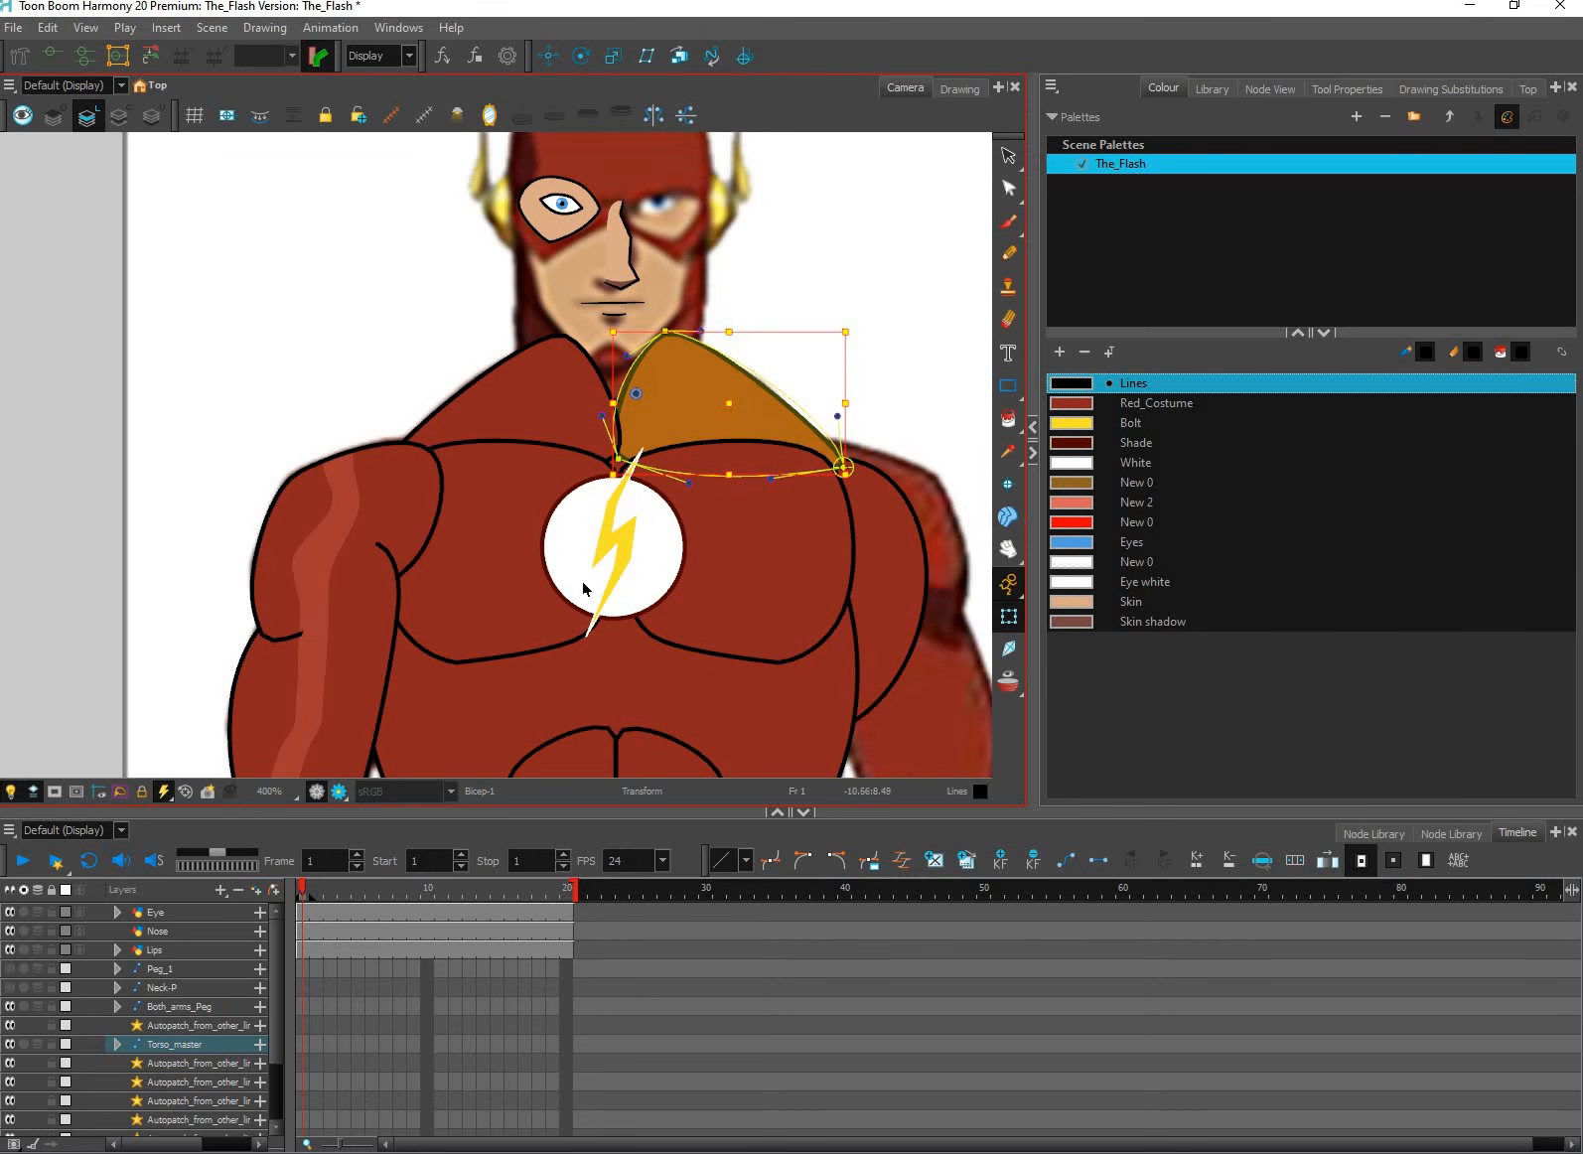
pyautogui.click(497, 407)
# Try reshaping and rotating the character's right pectoral with its curve deformer, and undo the changes.
pyautogui.click(471, 661)
pyautogui.moveTo(458, 665); pyautogui.dragTo(507, 625)
pyautogui.hotkey('ctrl', 'z')
pyautogui.hotkey('ctrl', 'a')
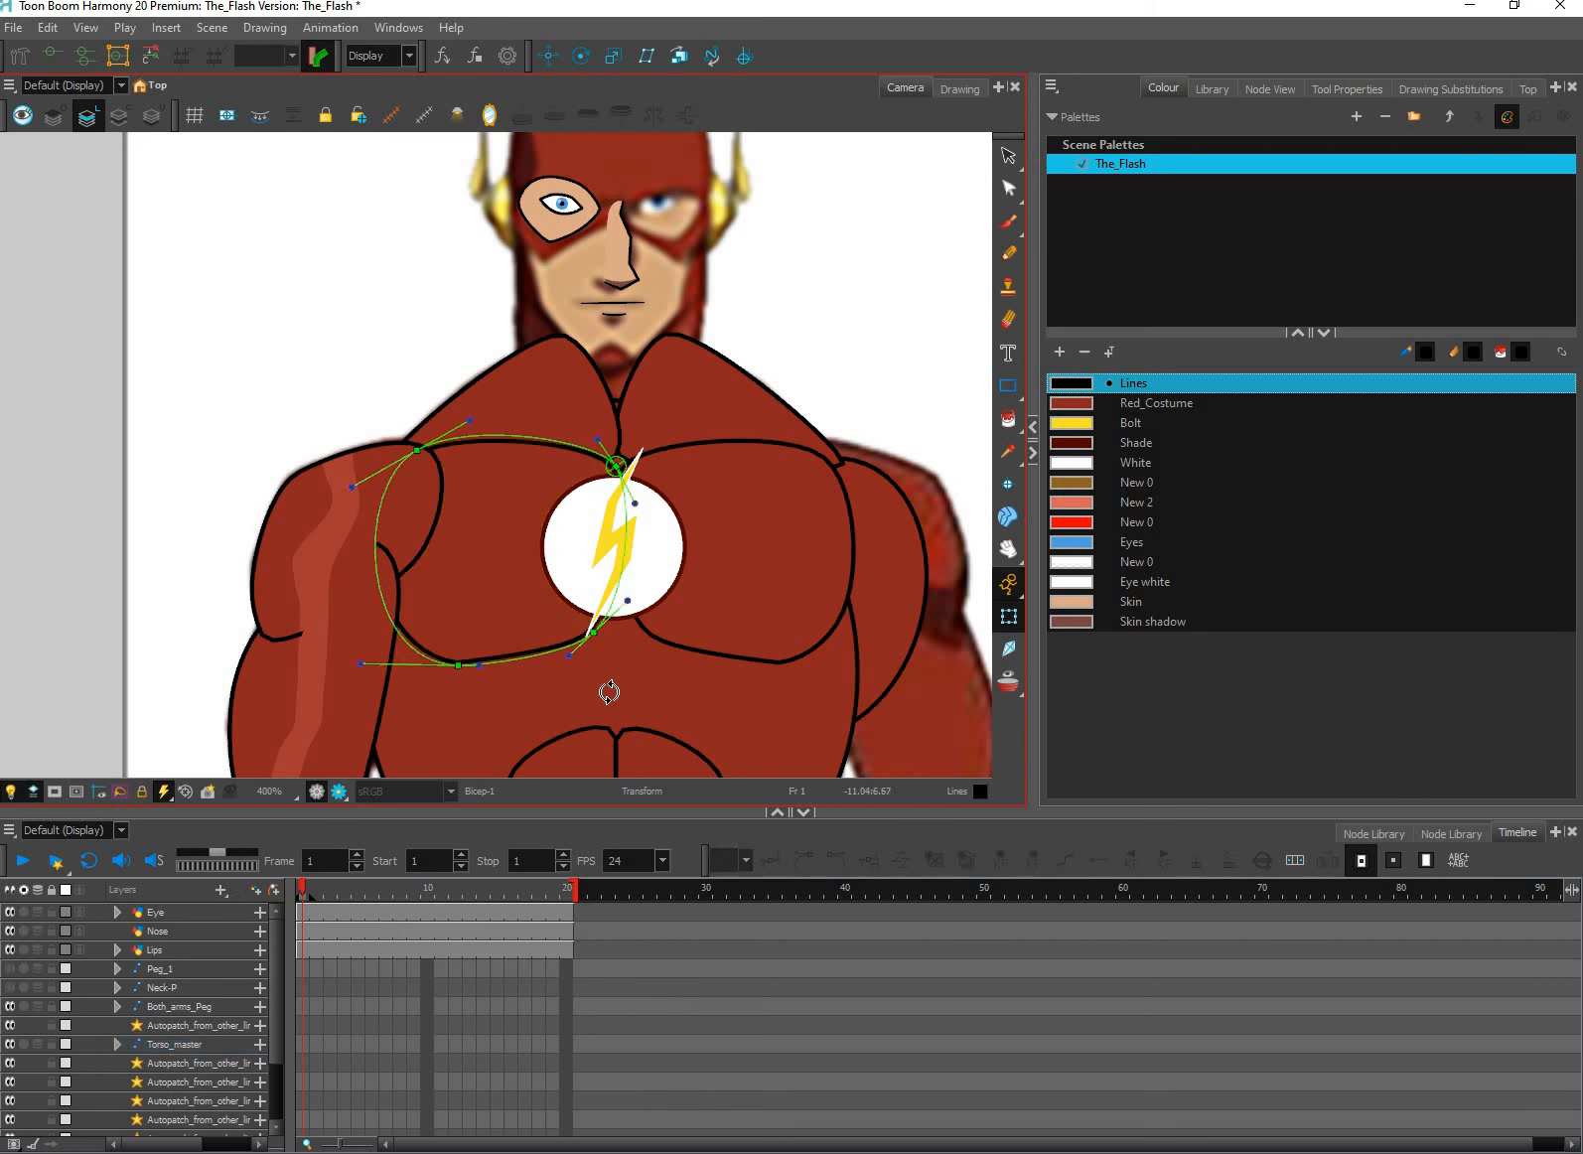
pyautogui.moveTo(651, 665); pyautogui.dragTo(625, 637)
pyautogui.hotkey('ctrl', 'z')
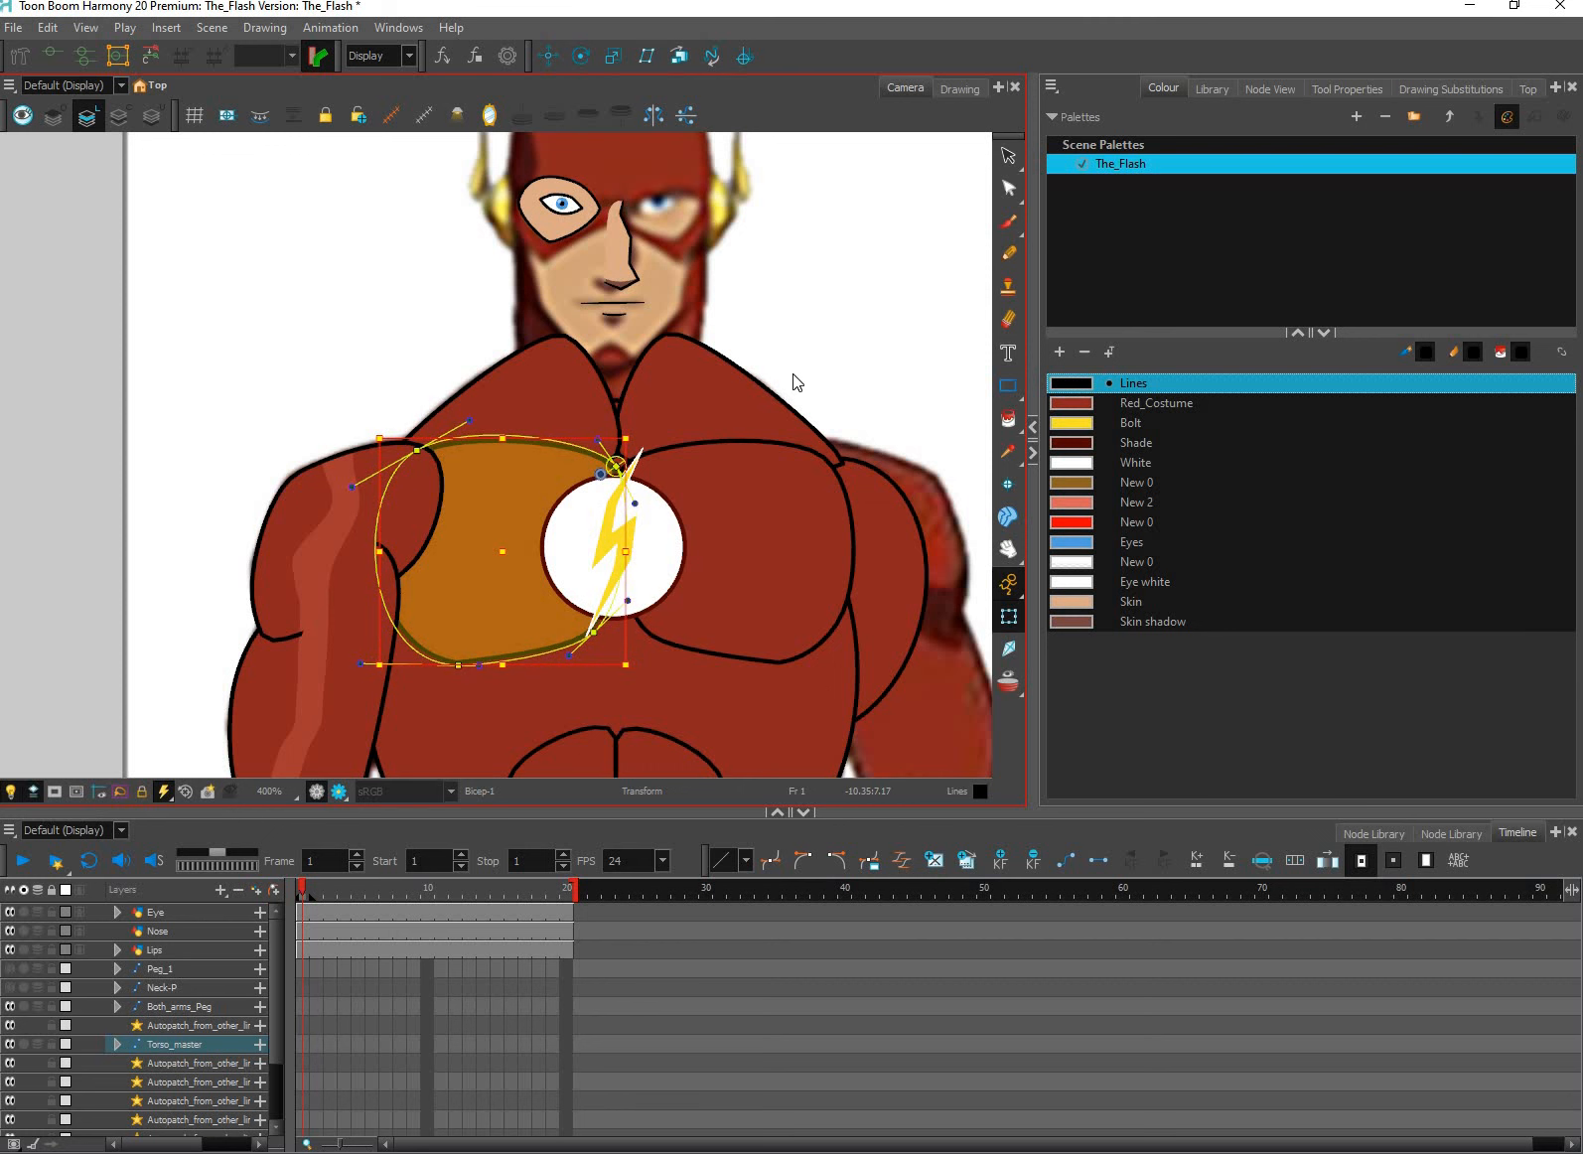
pyautogui.hotkey('ctrl', 'z')
pyautogui.scroll(-1, 588, 415)
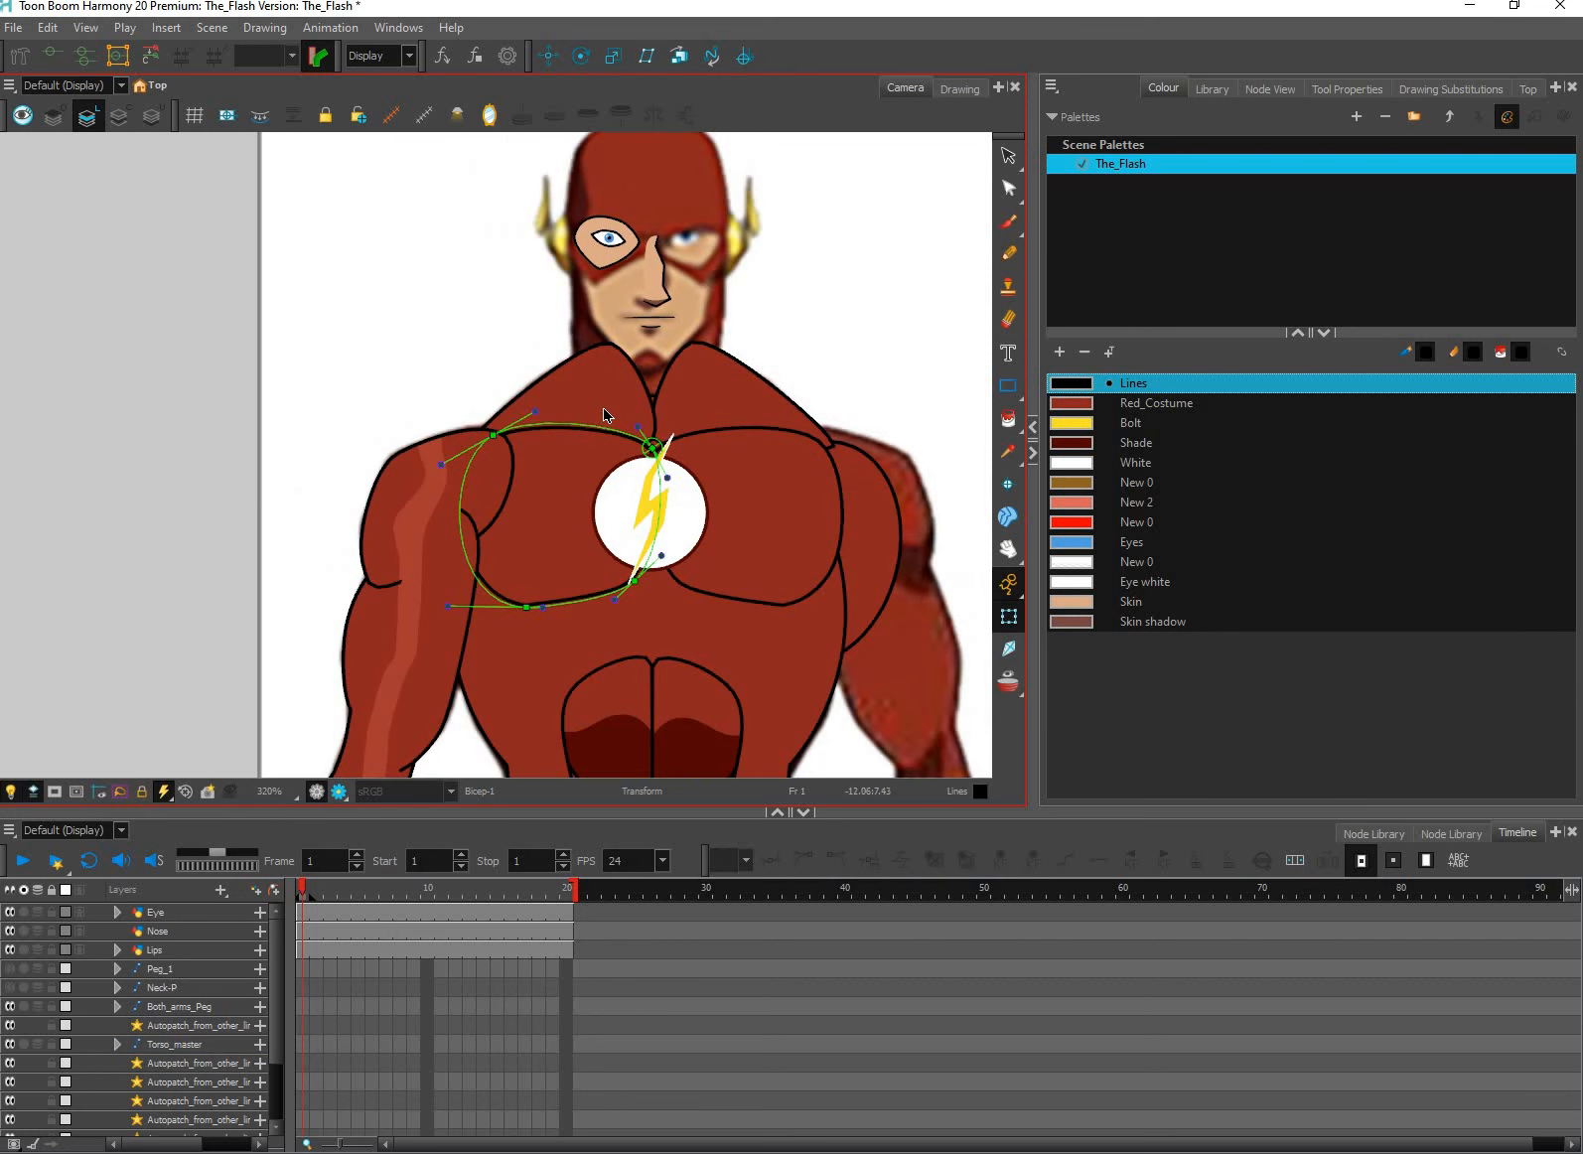
pyautogui.hotkey('ctrl', 'z')
pyautogui.hotkey('ctrl', 'z')
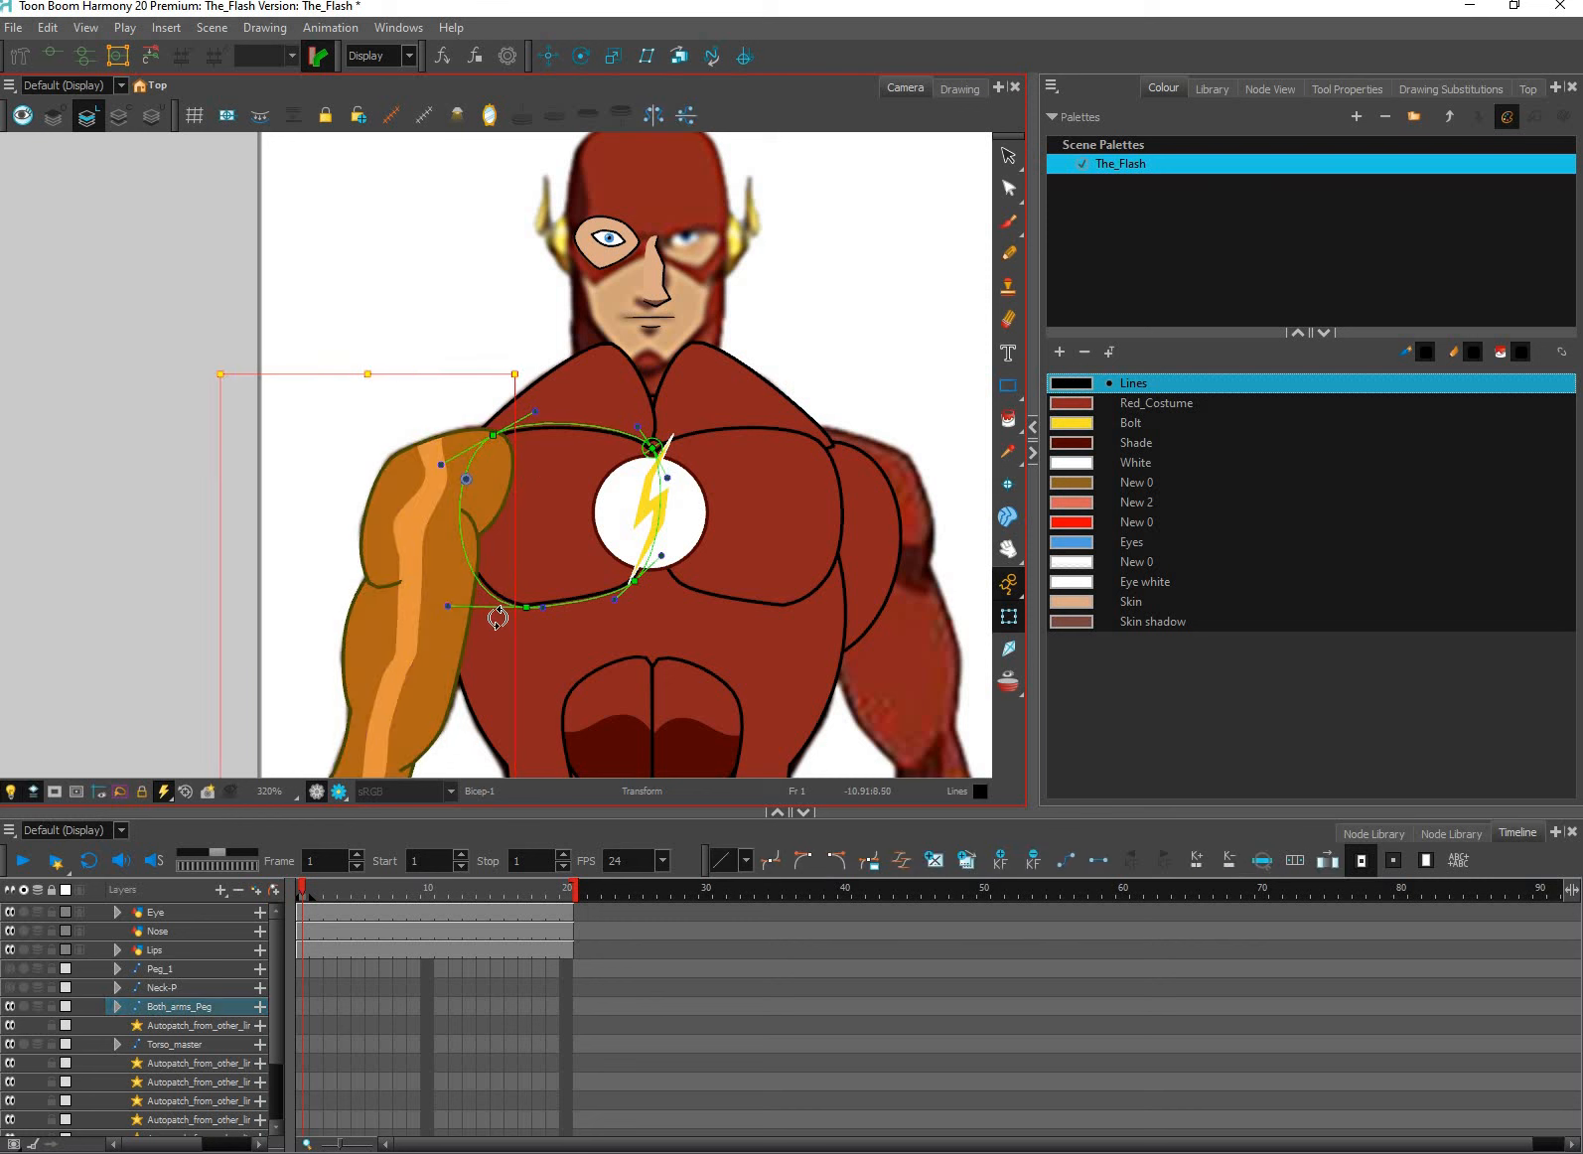
# Rotate the character's whole right arm upward about the shoulder and nudge it up and slightly toward the head.
pyautogui.moveTo(501, 610); pyautogui.dragTo(430, 307)
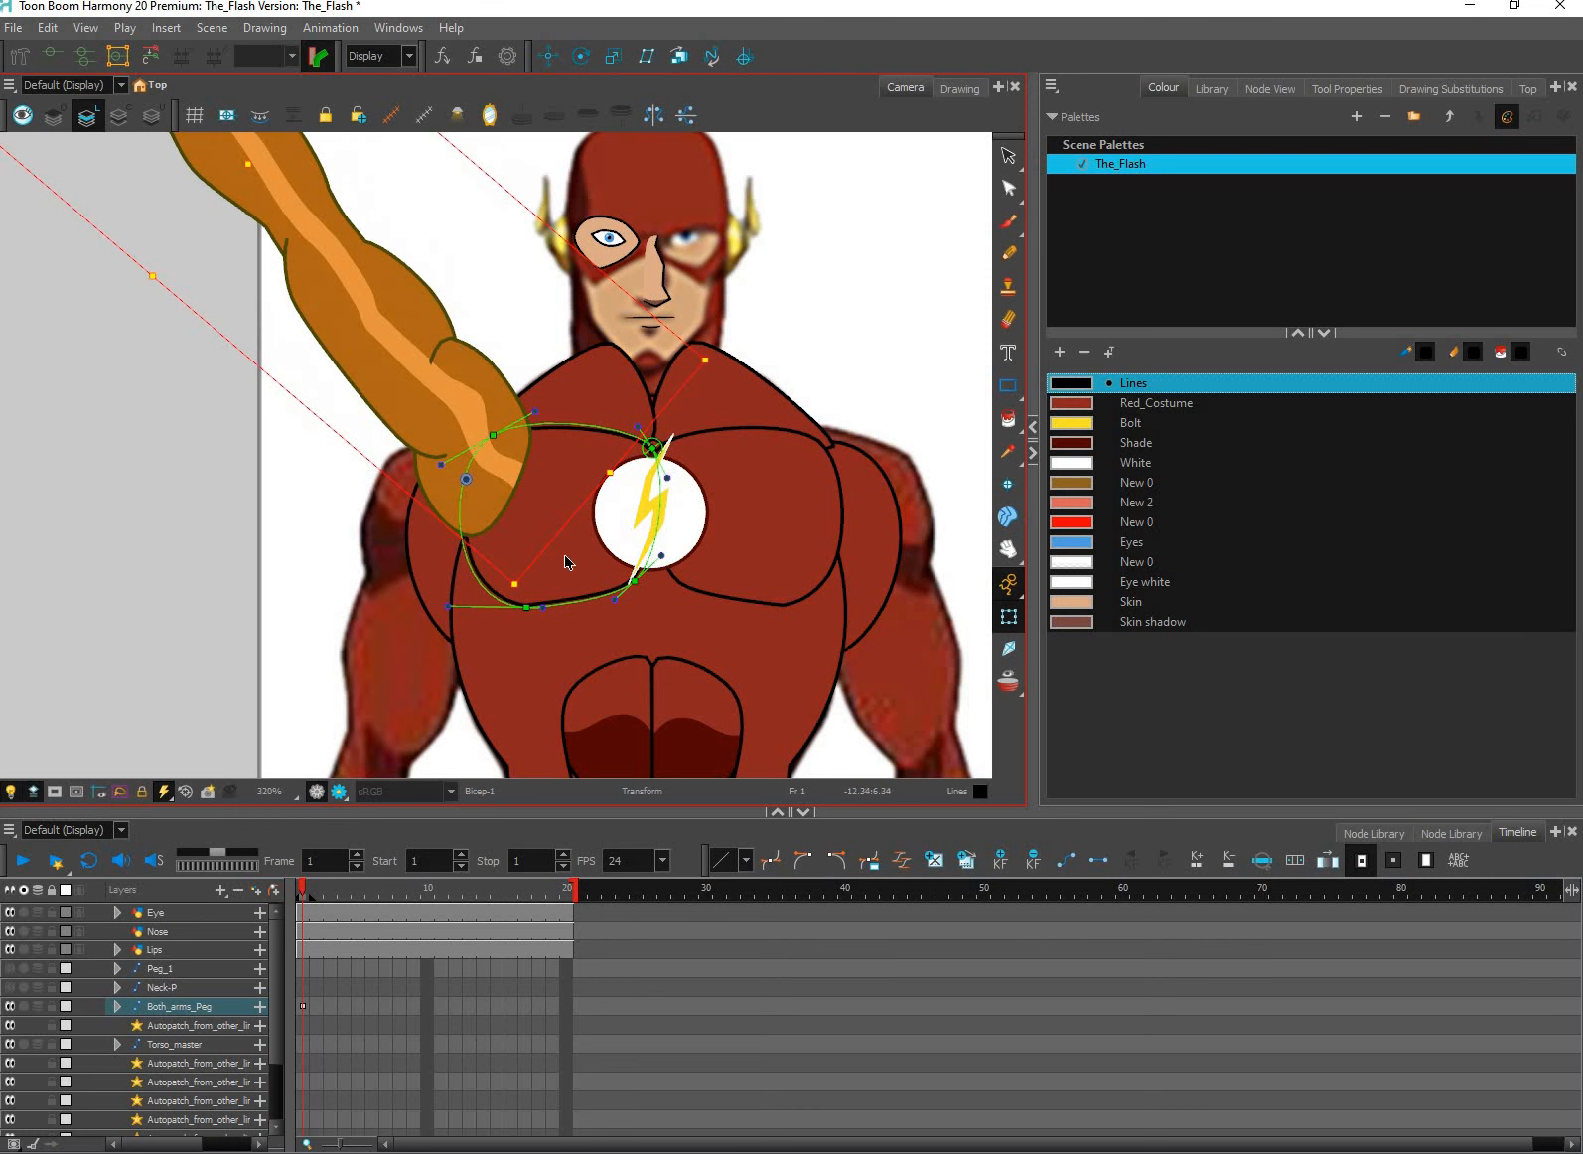
pyautogui.press('Up')
pyautogui.press('Up')
pyautogui.press('Up')
pyautogui.press('Up')
pyautogui.press('Up')
pyautogui.press('Right')
# Rotate the character's right pectoral slightly upward about its inner end to follow the raised arm.
pyautogui.click(668, 447)
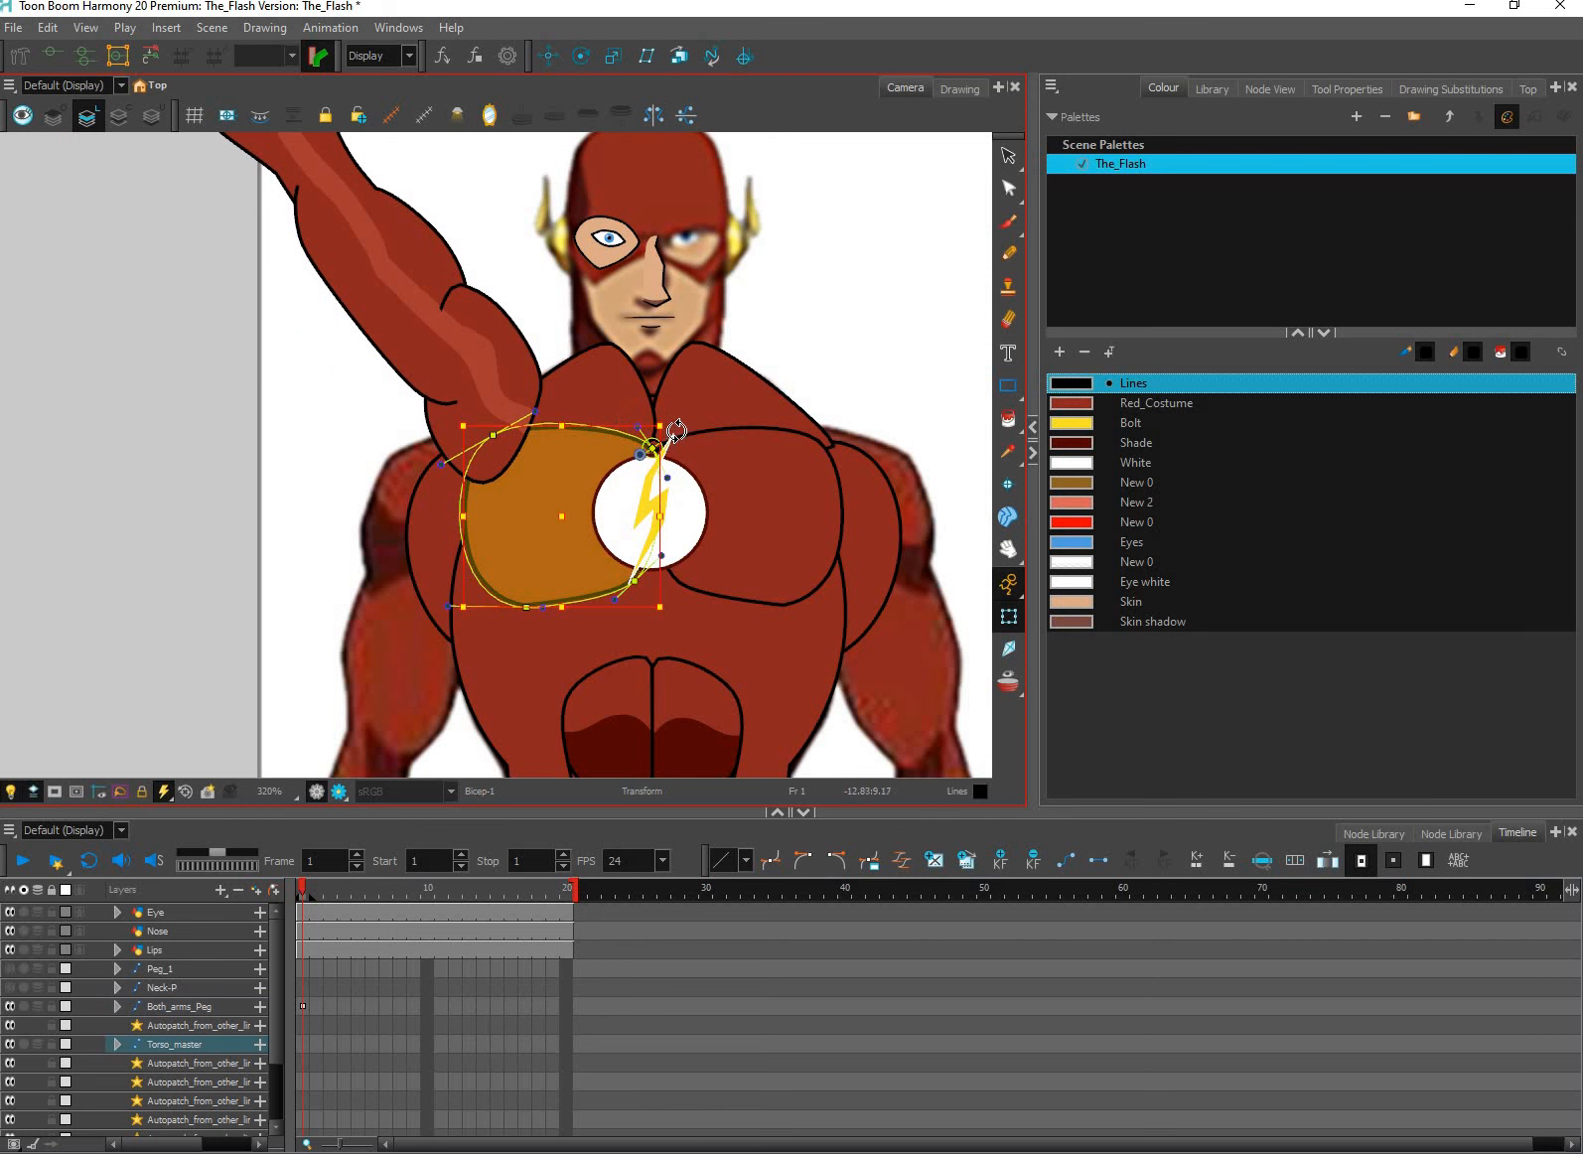
pyautogui.moveTo(676, 429); pyautogui.dragTo(649, 429)
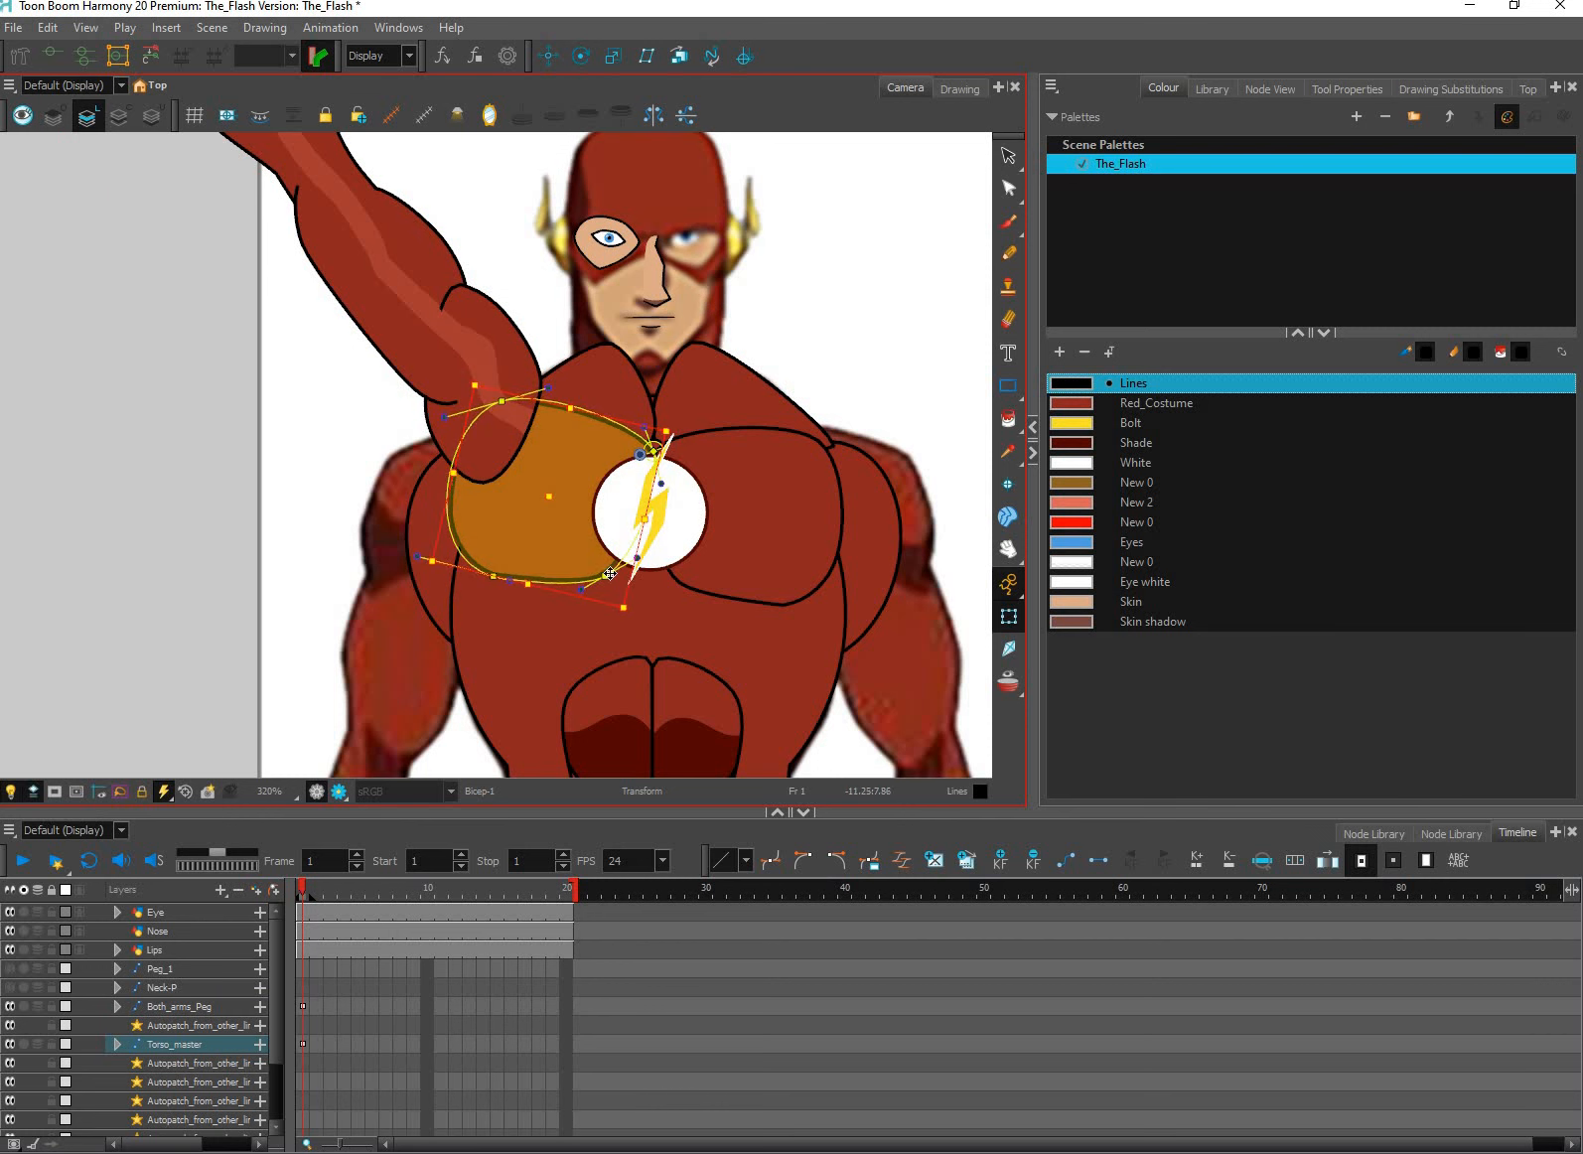
# Adjust the lower-edge points of the character's right pectoral with its curve deformer to follow the raised arm.
pyautogui.moveTo(610, 574); pyautogui.dragTo(602, 573)
pyautogui.moveTo(486, 566); pyautogui.dragTo(496, 568)
pyautogui.moveTo(607, 574); pyautogui.dragTo(610, 583)
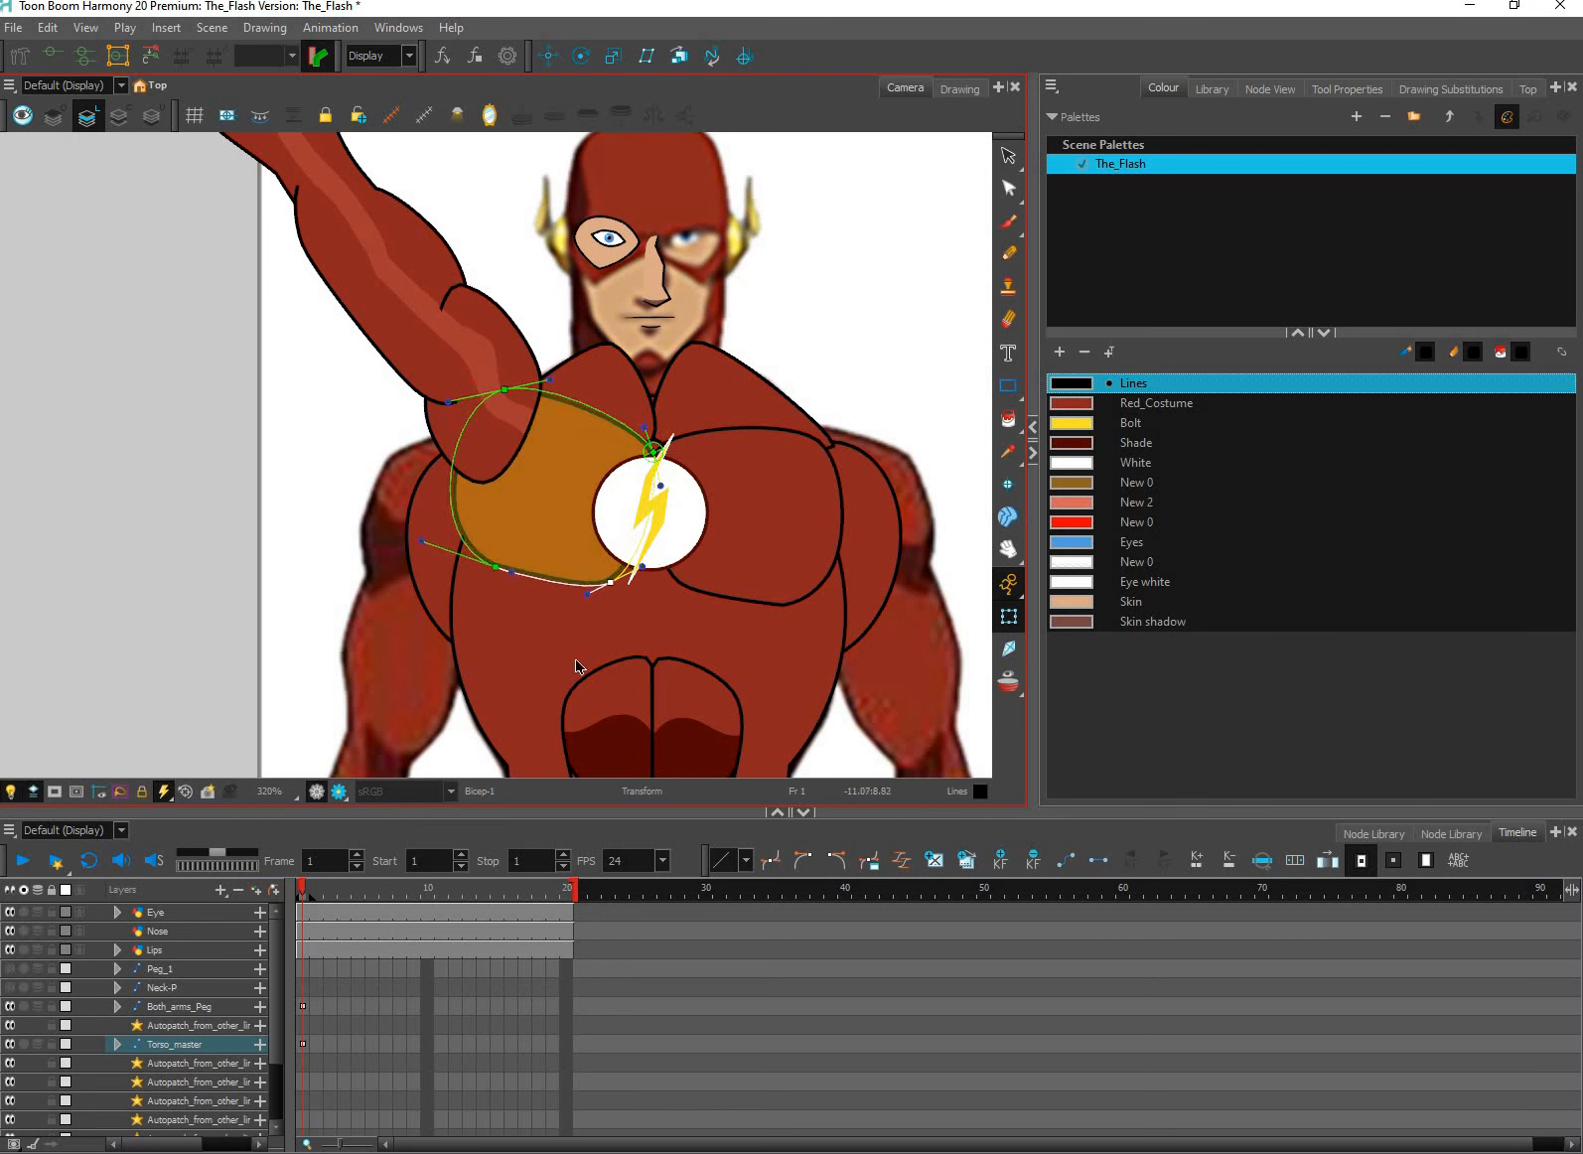
pyautogui.moveTo(496, 567); pyautogui.dragTo(500, 575)
# Clear the frame 1 keyframes of Both_arms_Peg and Torso_master to reset the arm and pectoral pose.
pyautogui.moveTo(304, 1007); pyautogui.dragTo(304, 1044)
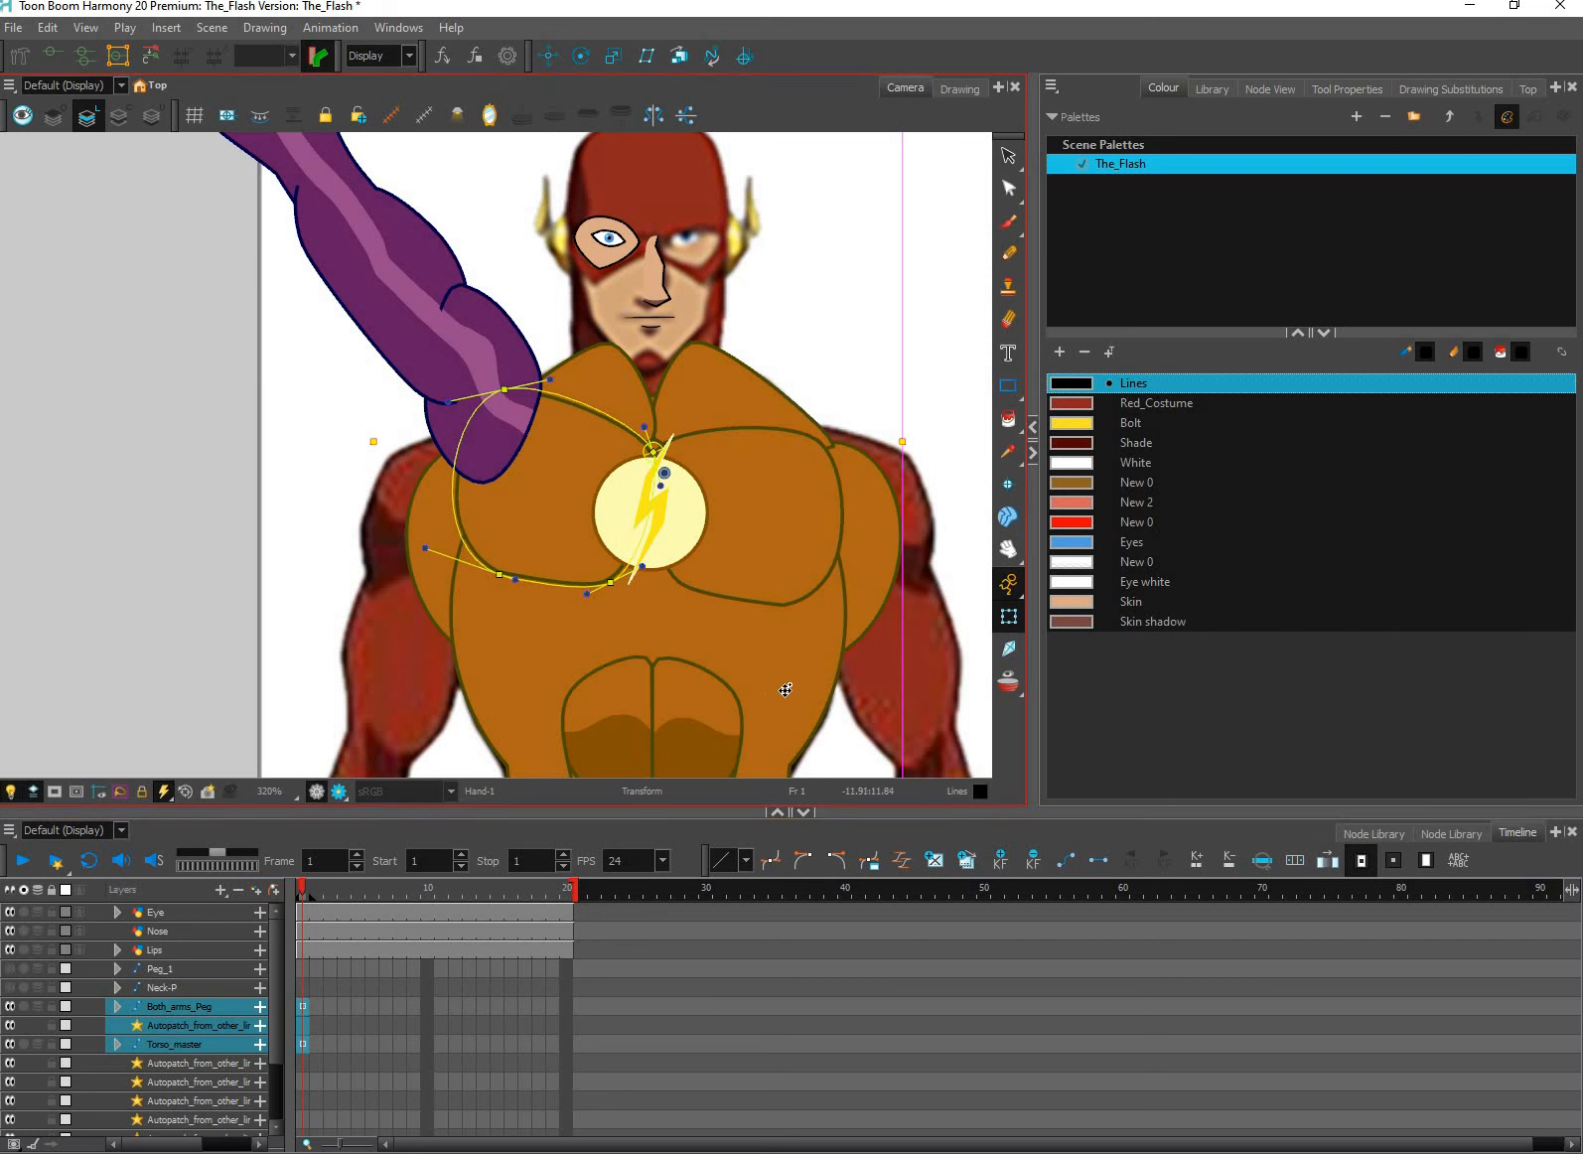
pyautogui.press('F7')
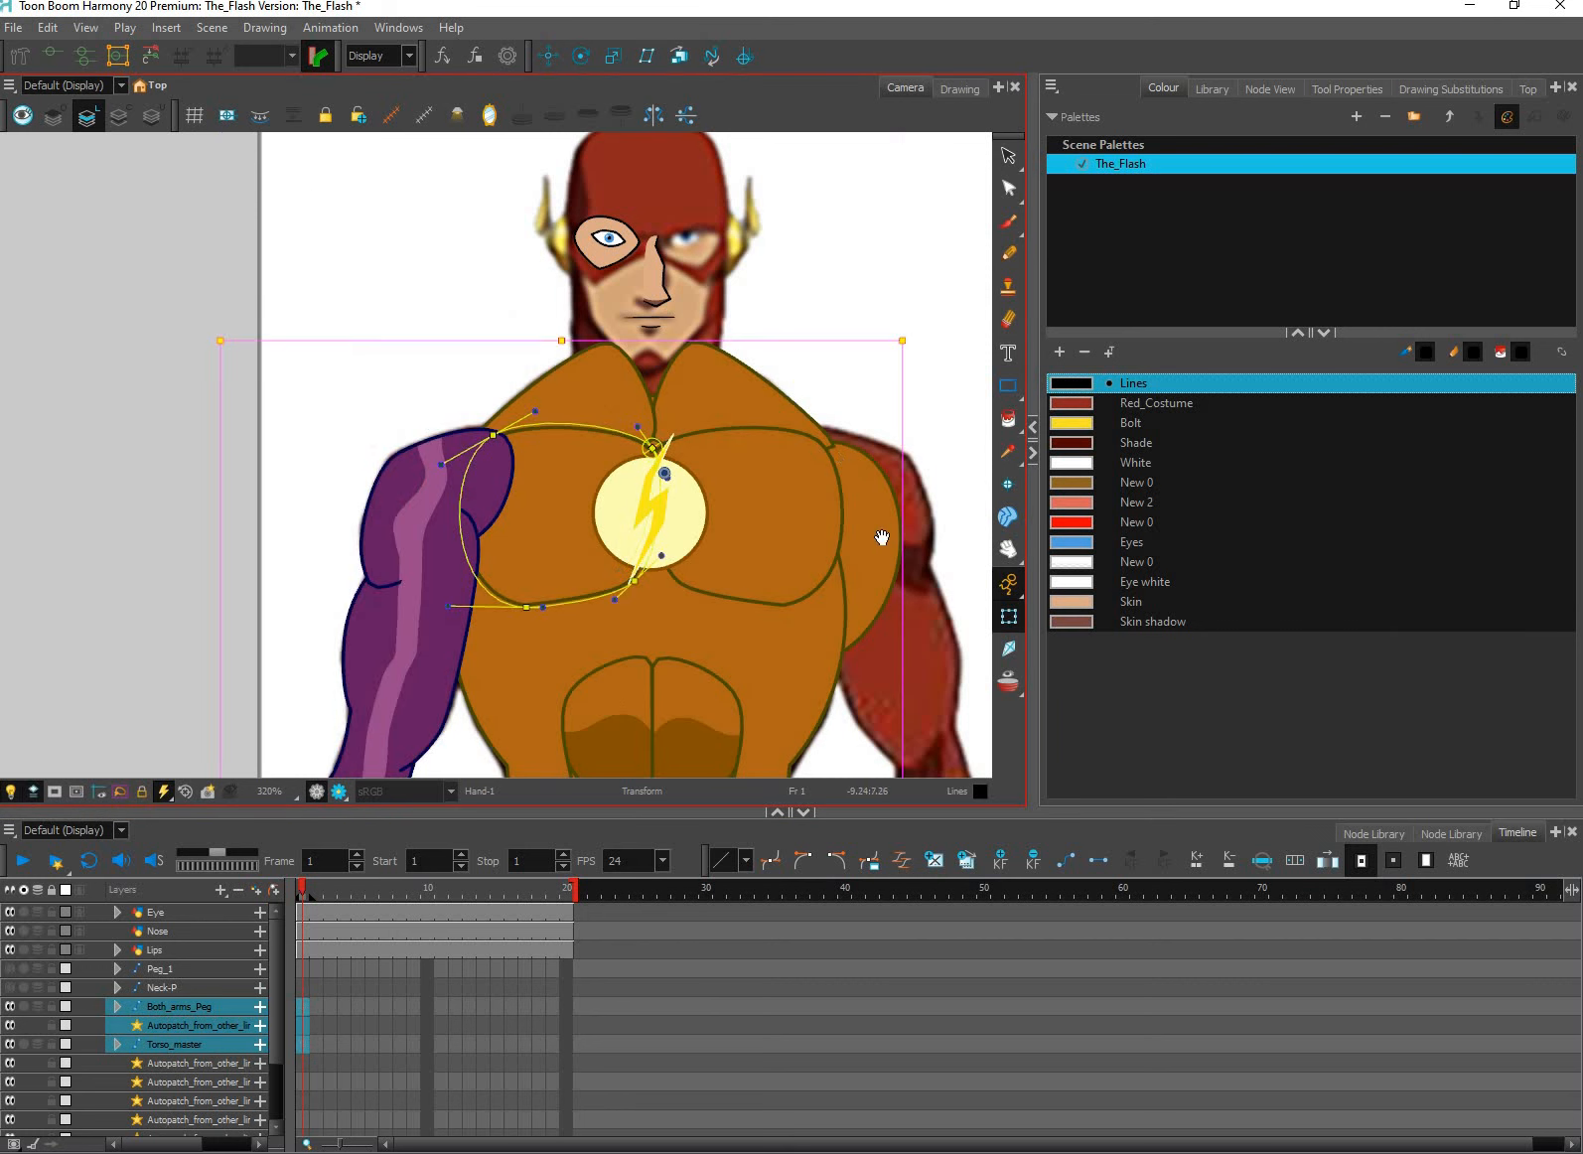
pyautogui.click(892, 400)
# Select the nose on the character's face to check which layer holds its drawing.
pyautogui.press('space')
pyautogui.moveTo(773, 415); pyautogui.dragTo(759, 566)
pyautogui.scroll(4, 693, 575)
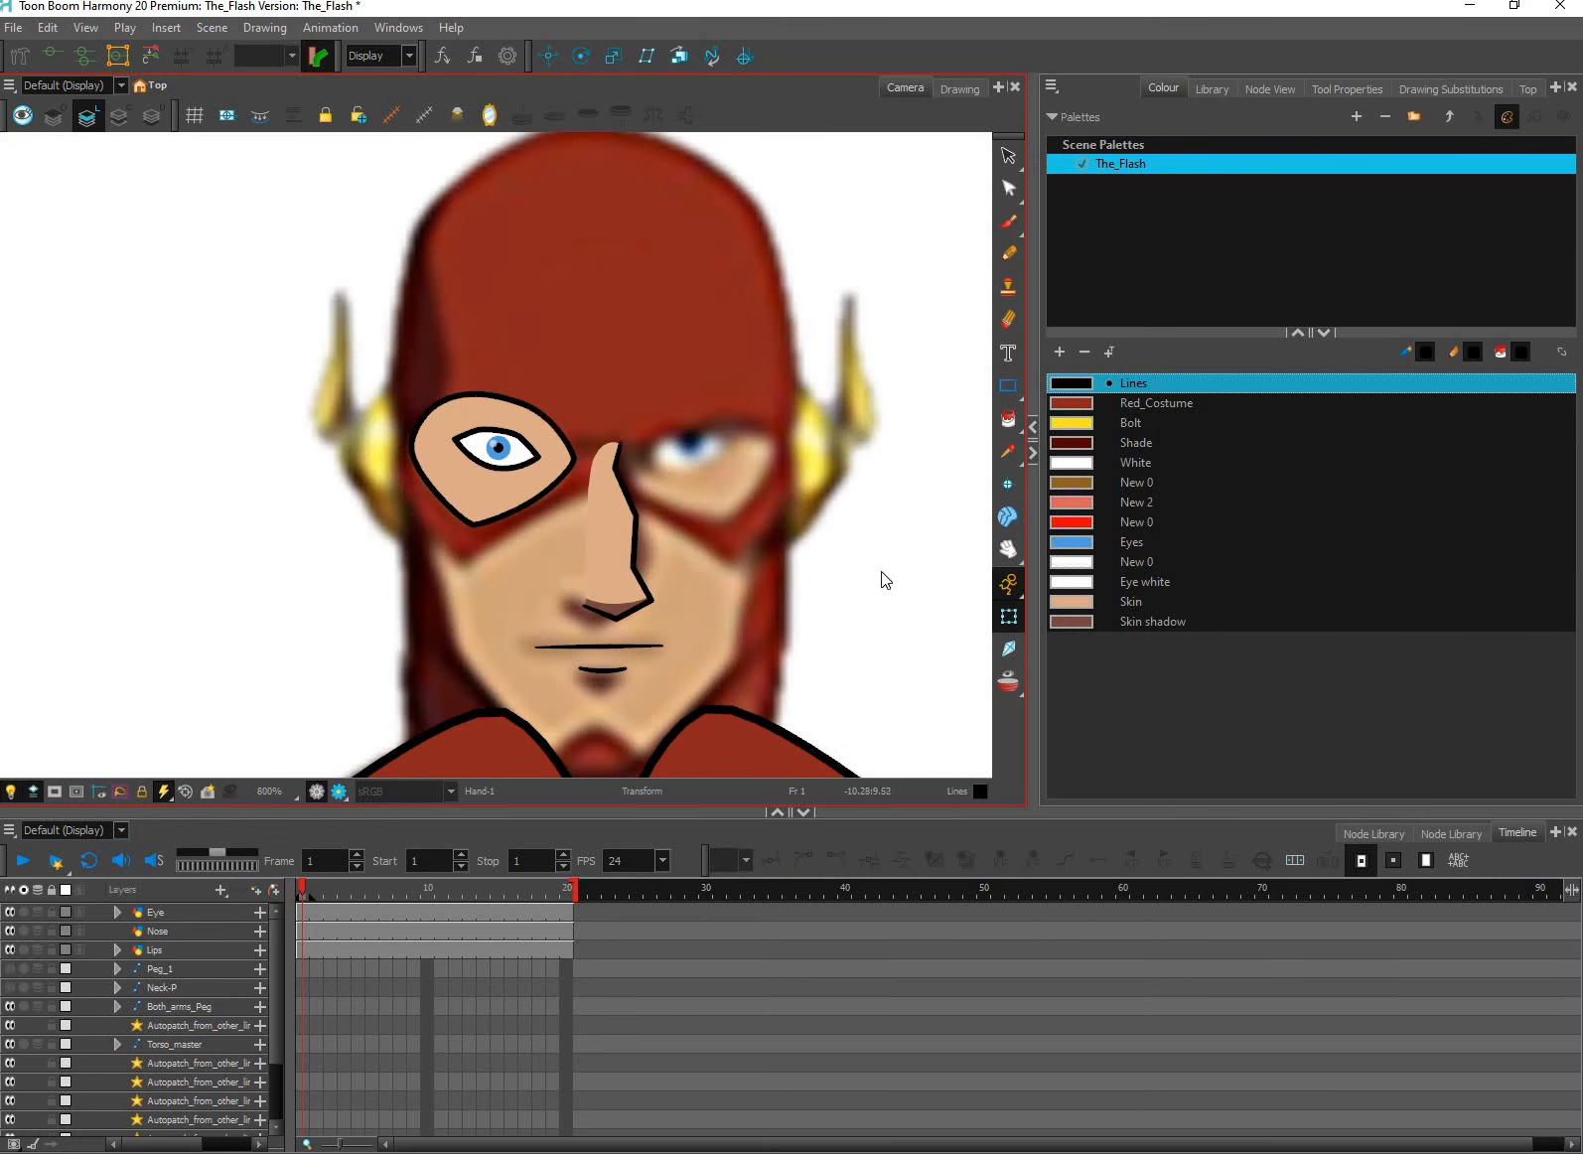
pyautogui.click(618, 567)
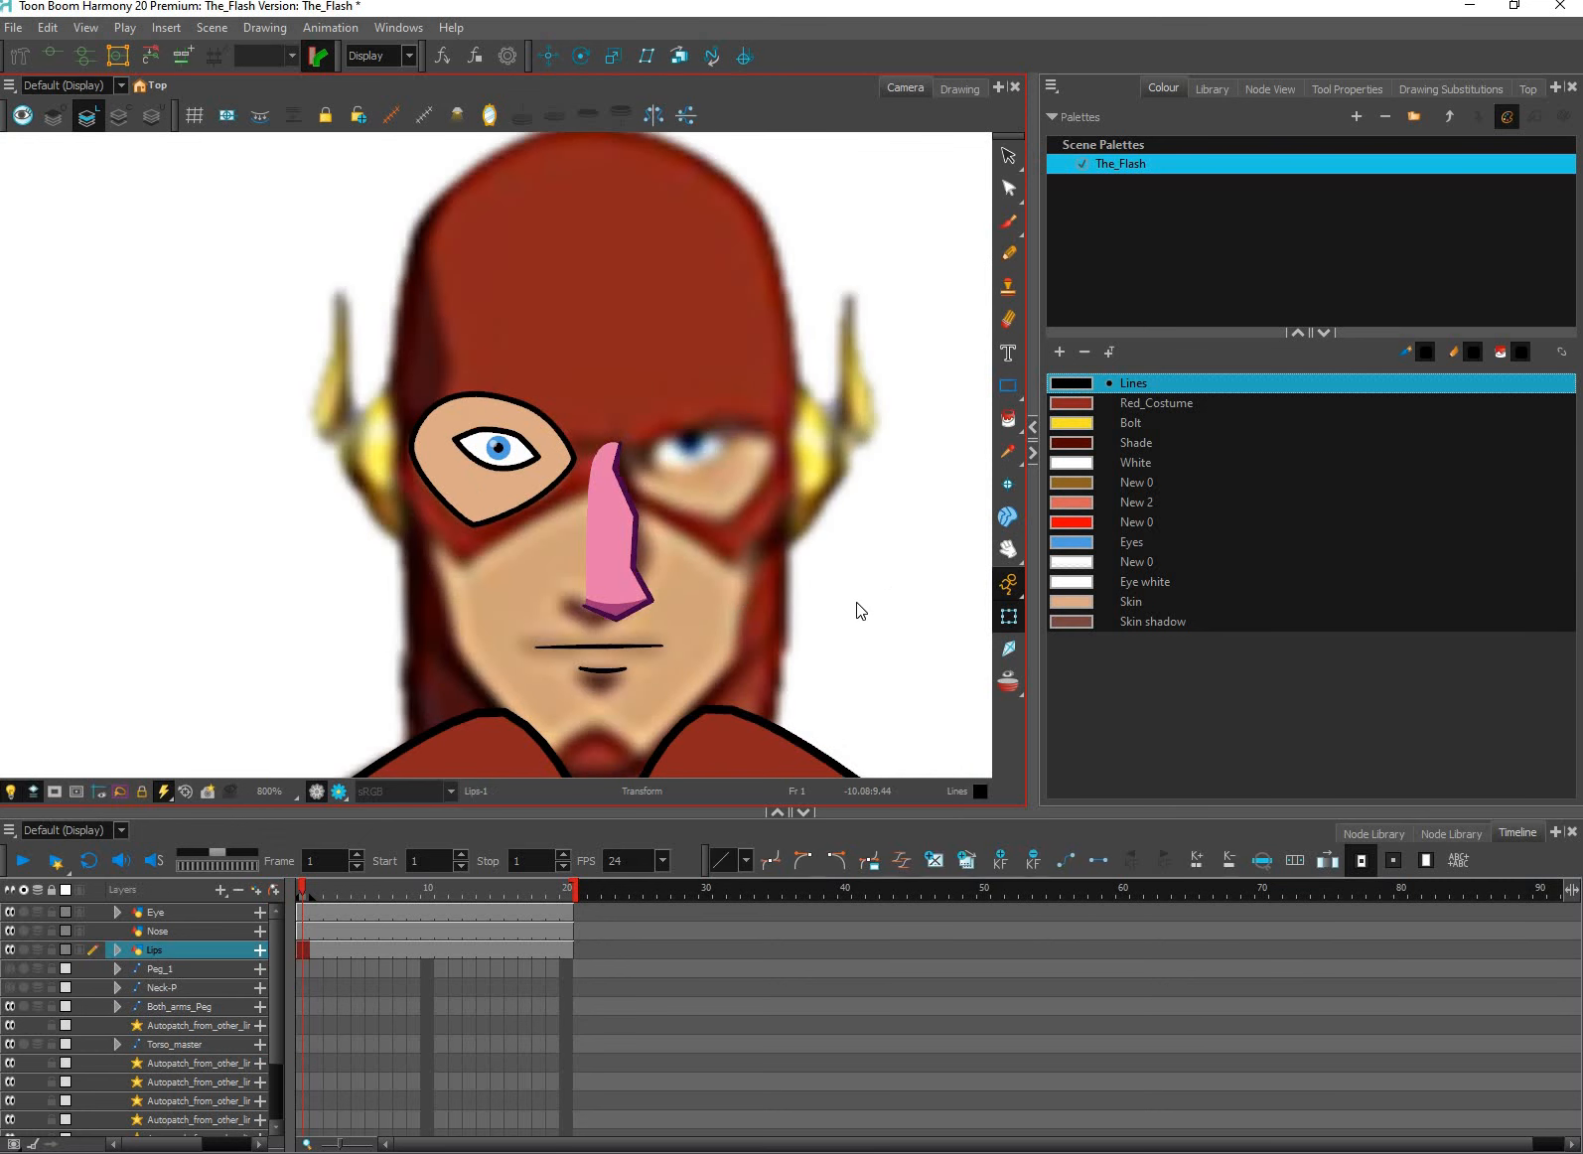
pyautogui.click(858, 605)
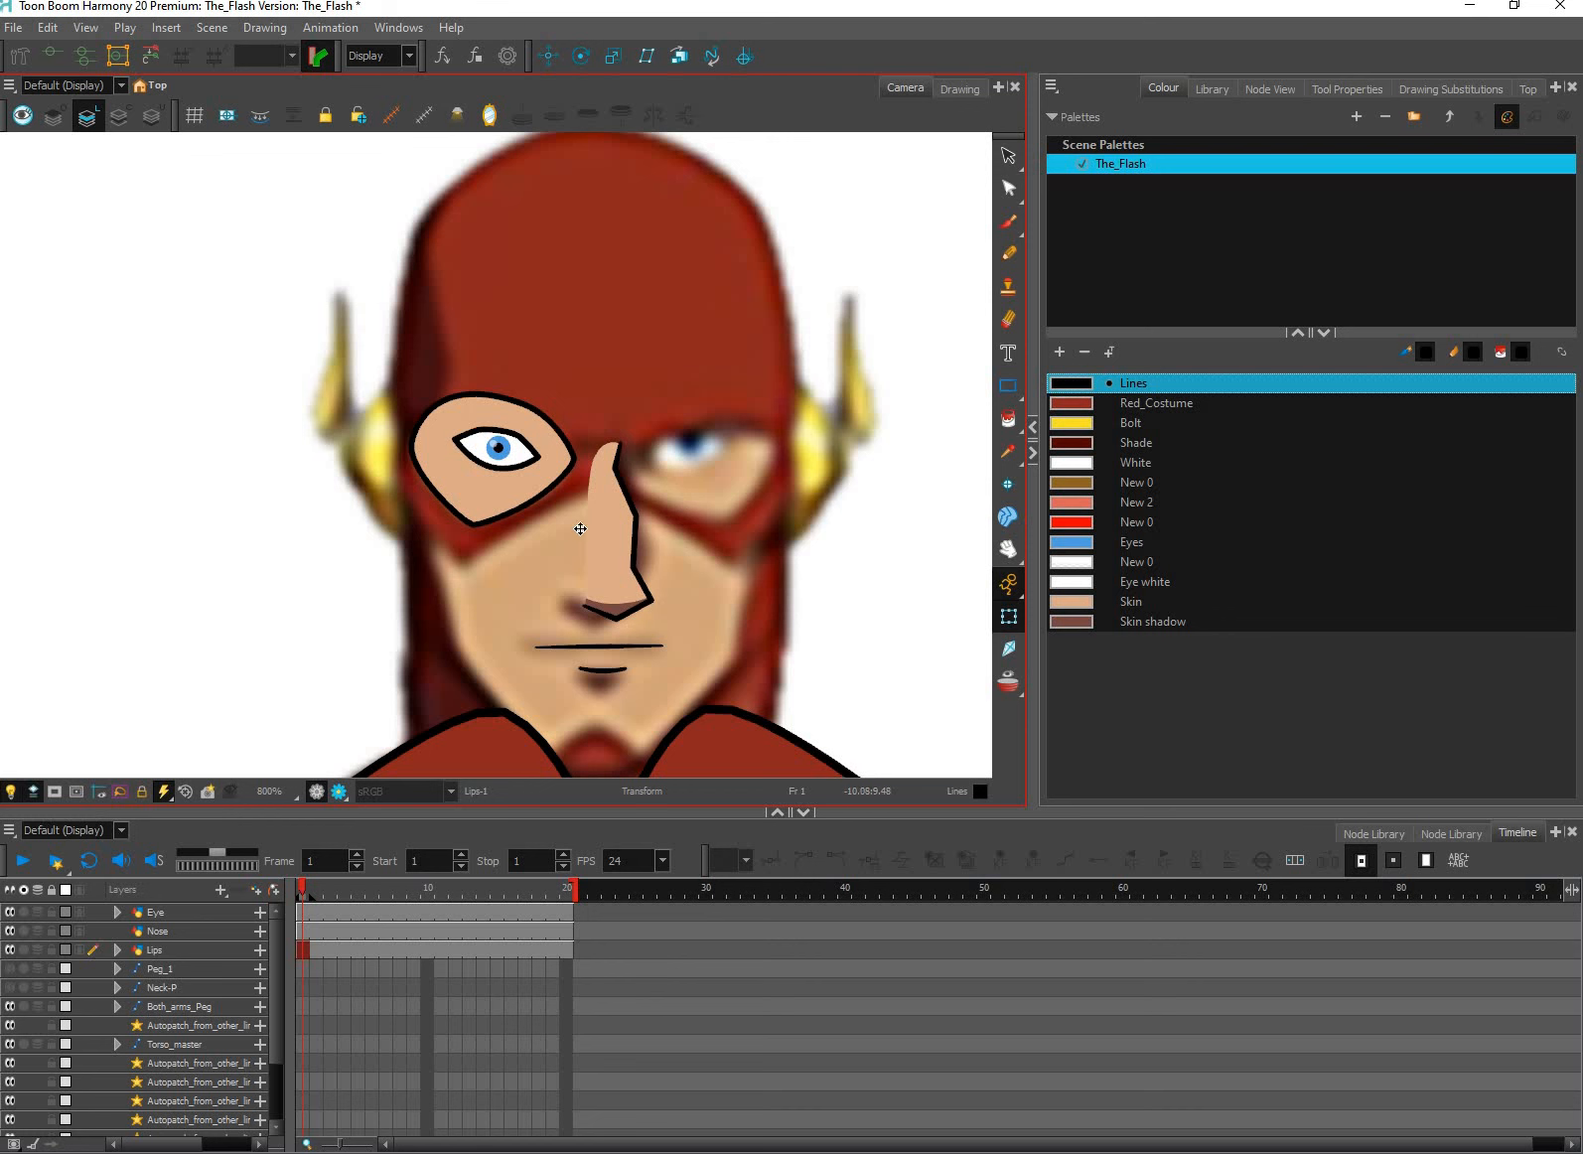
pyautogui.click(620, 540)
pyautogui.scroll(-1, 807, 548)
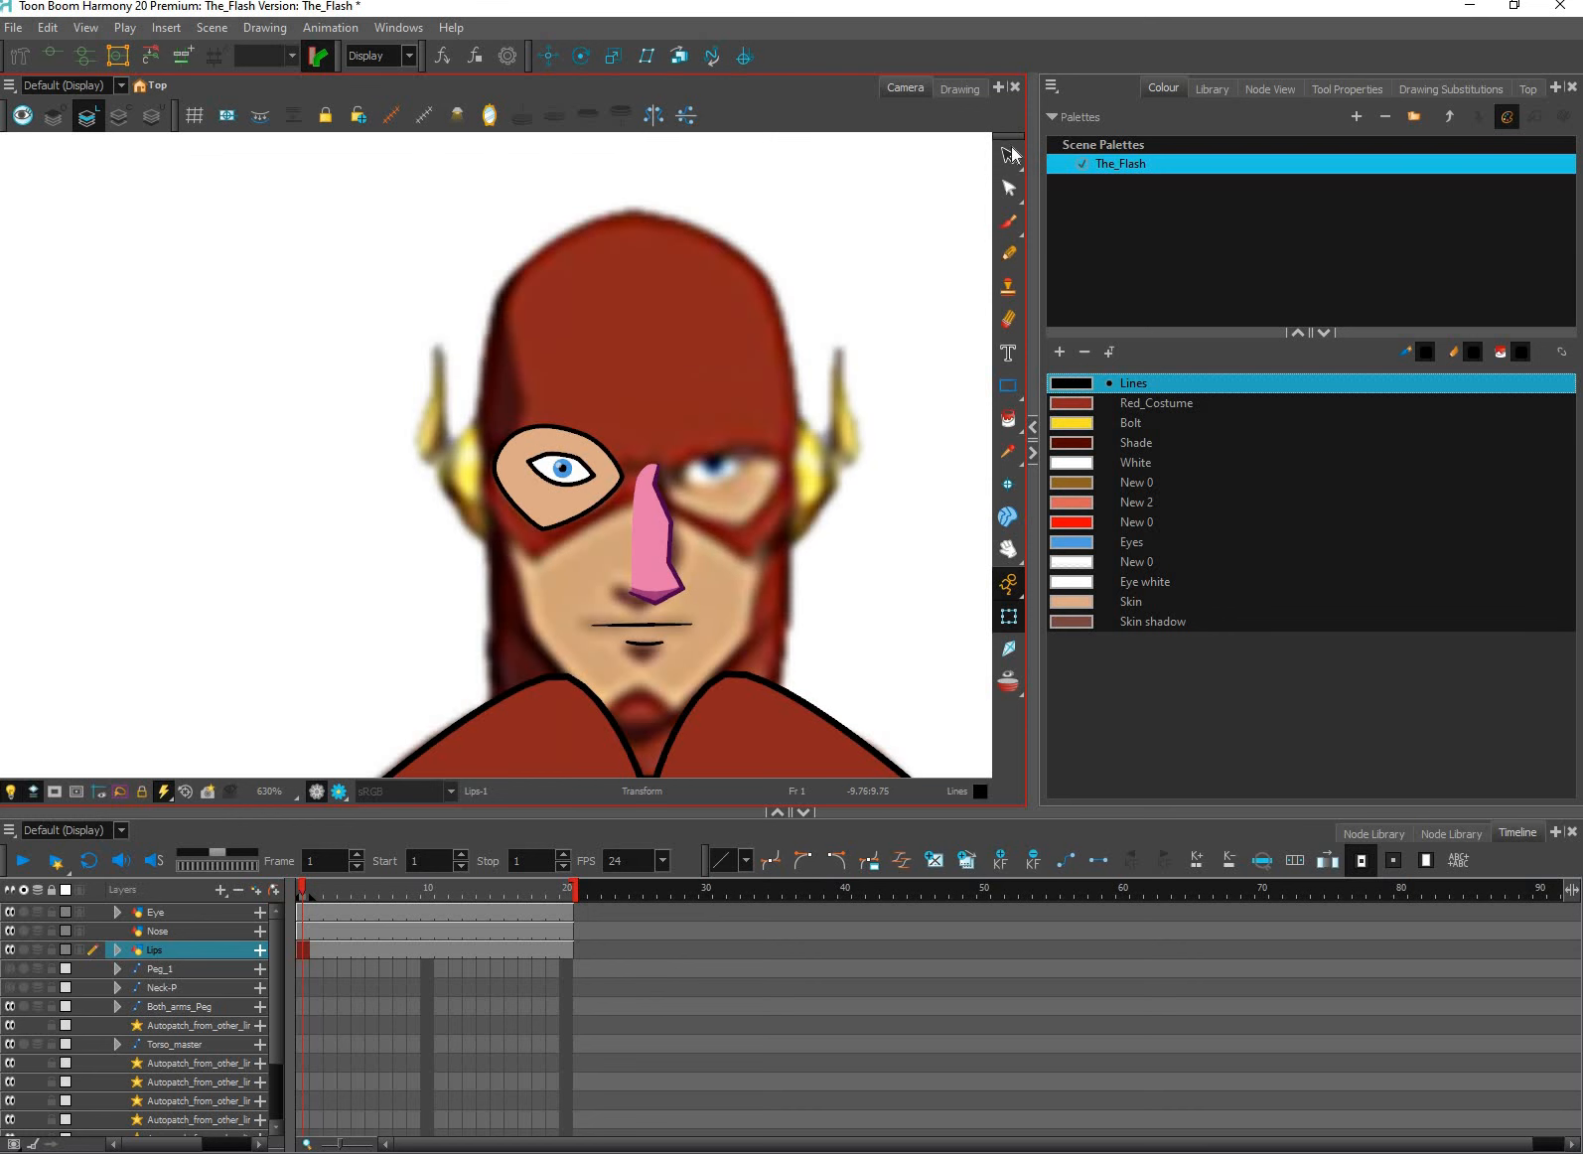
pyautogui.hotkey('alt', 's')
pyautogui.scroll(1, 696, 606)
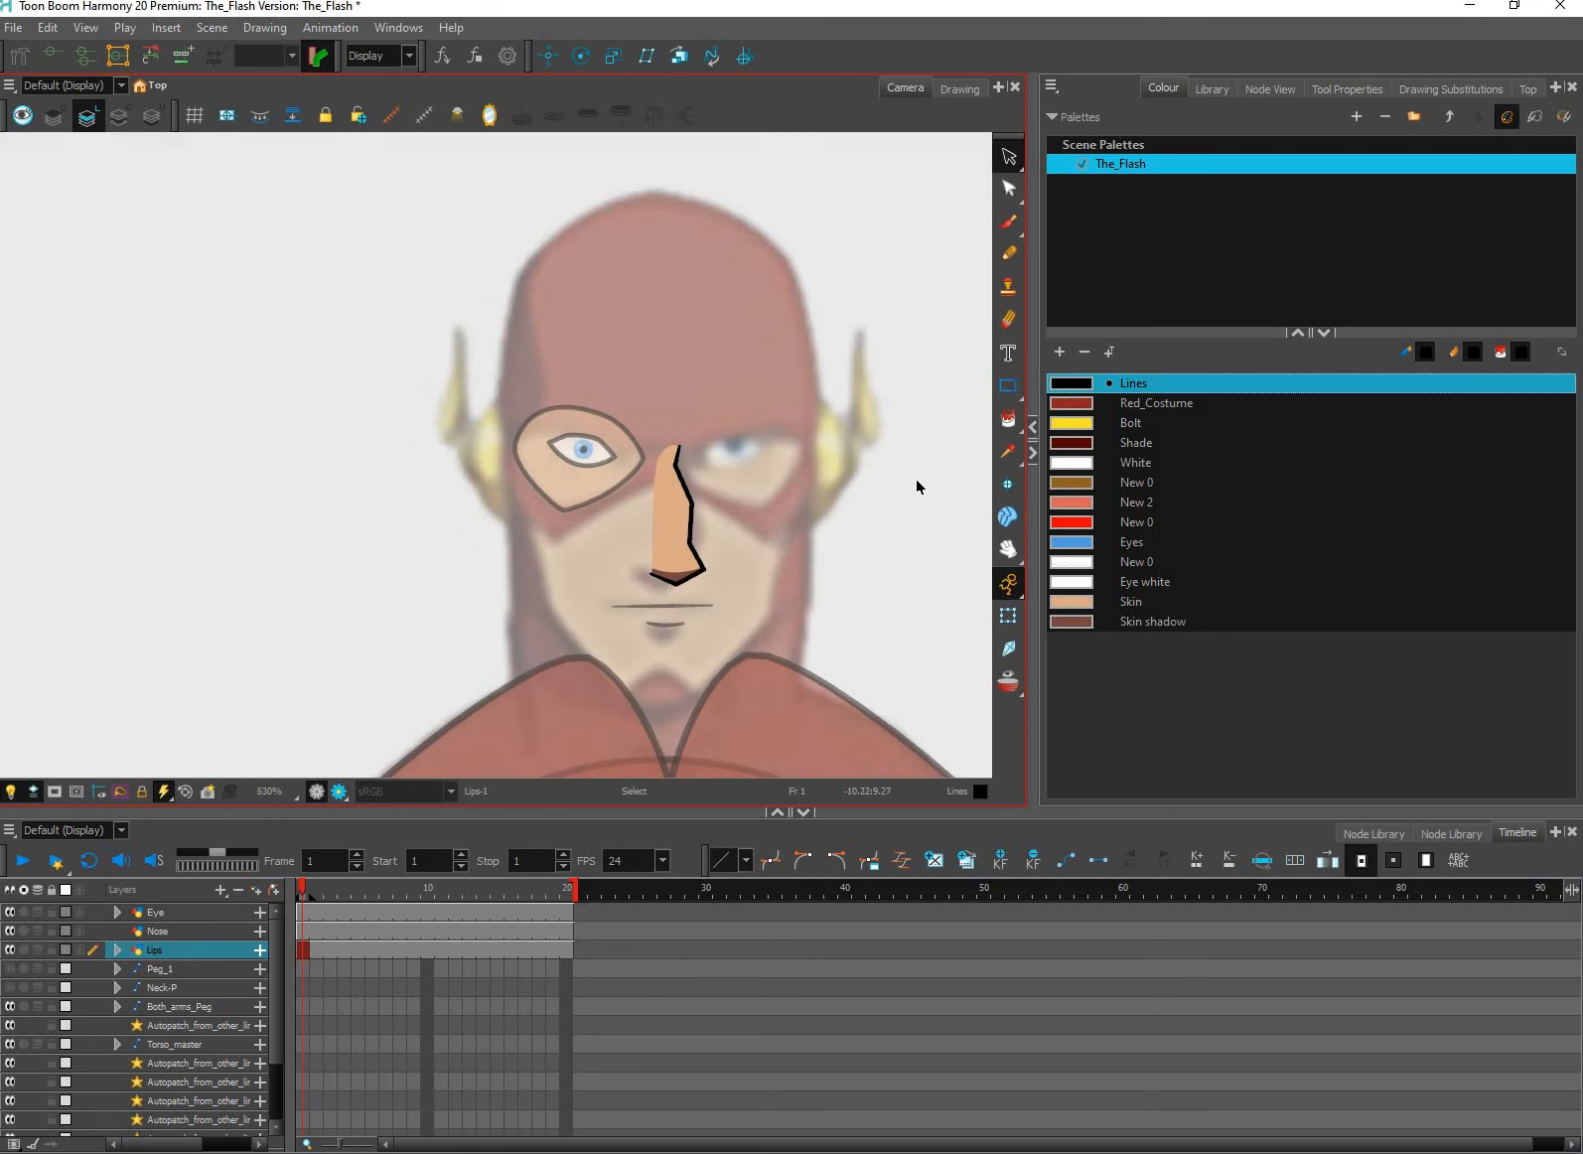
# Locate the selected mouth drawing's Nose node in the node network and shift the node slightly.
pyautogui.click(1276, 87)
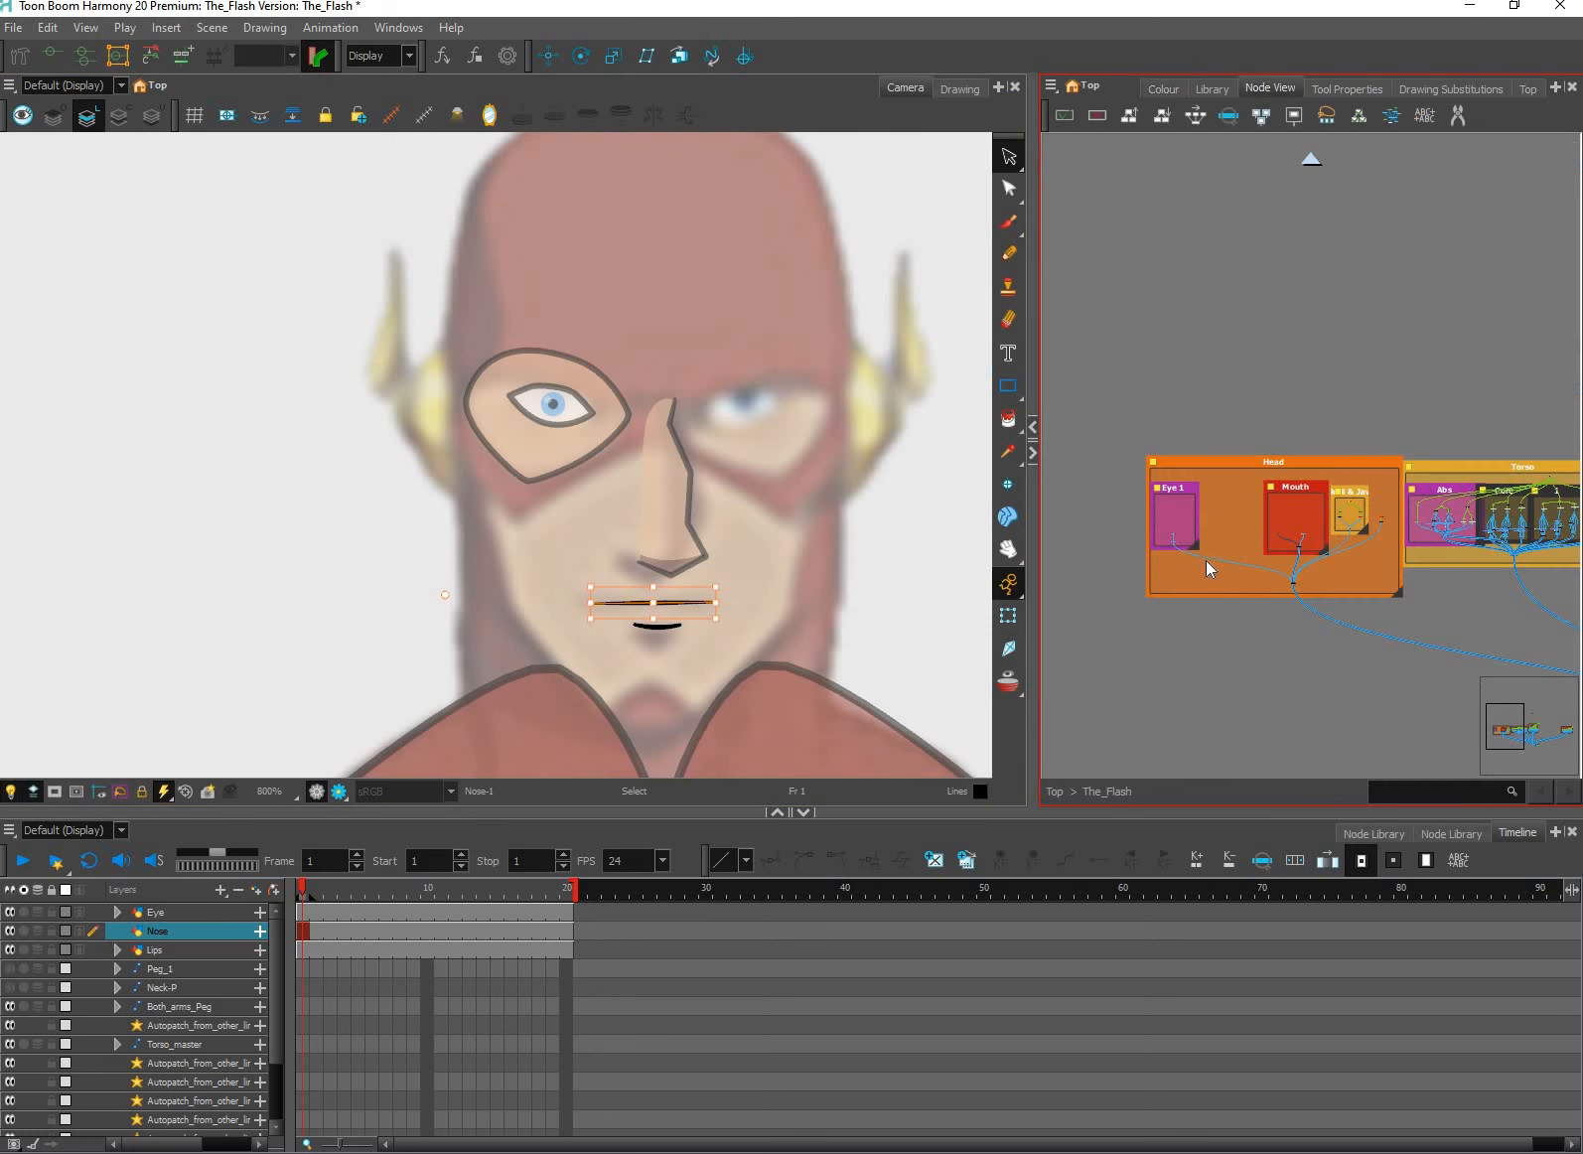
pyautogui.scroll(10, 1205, 562)
pyautogui.click(1229, 119)
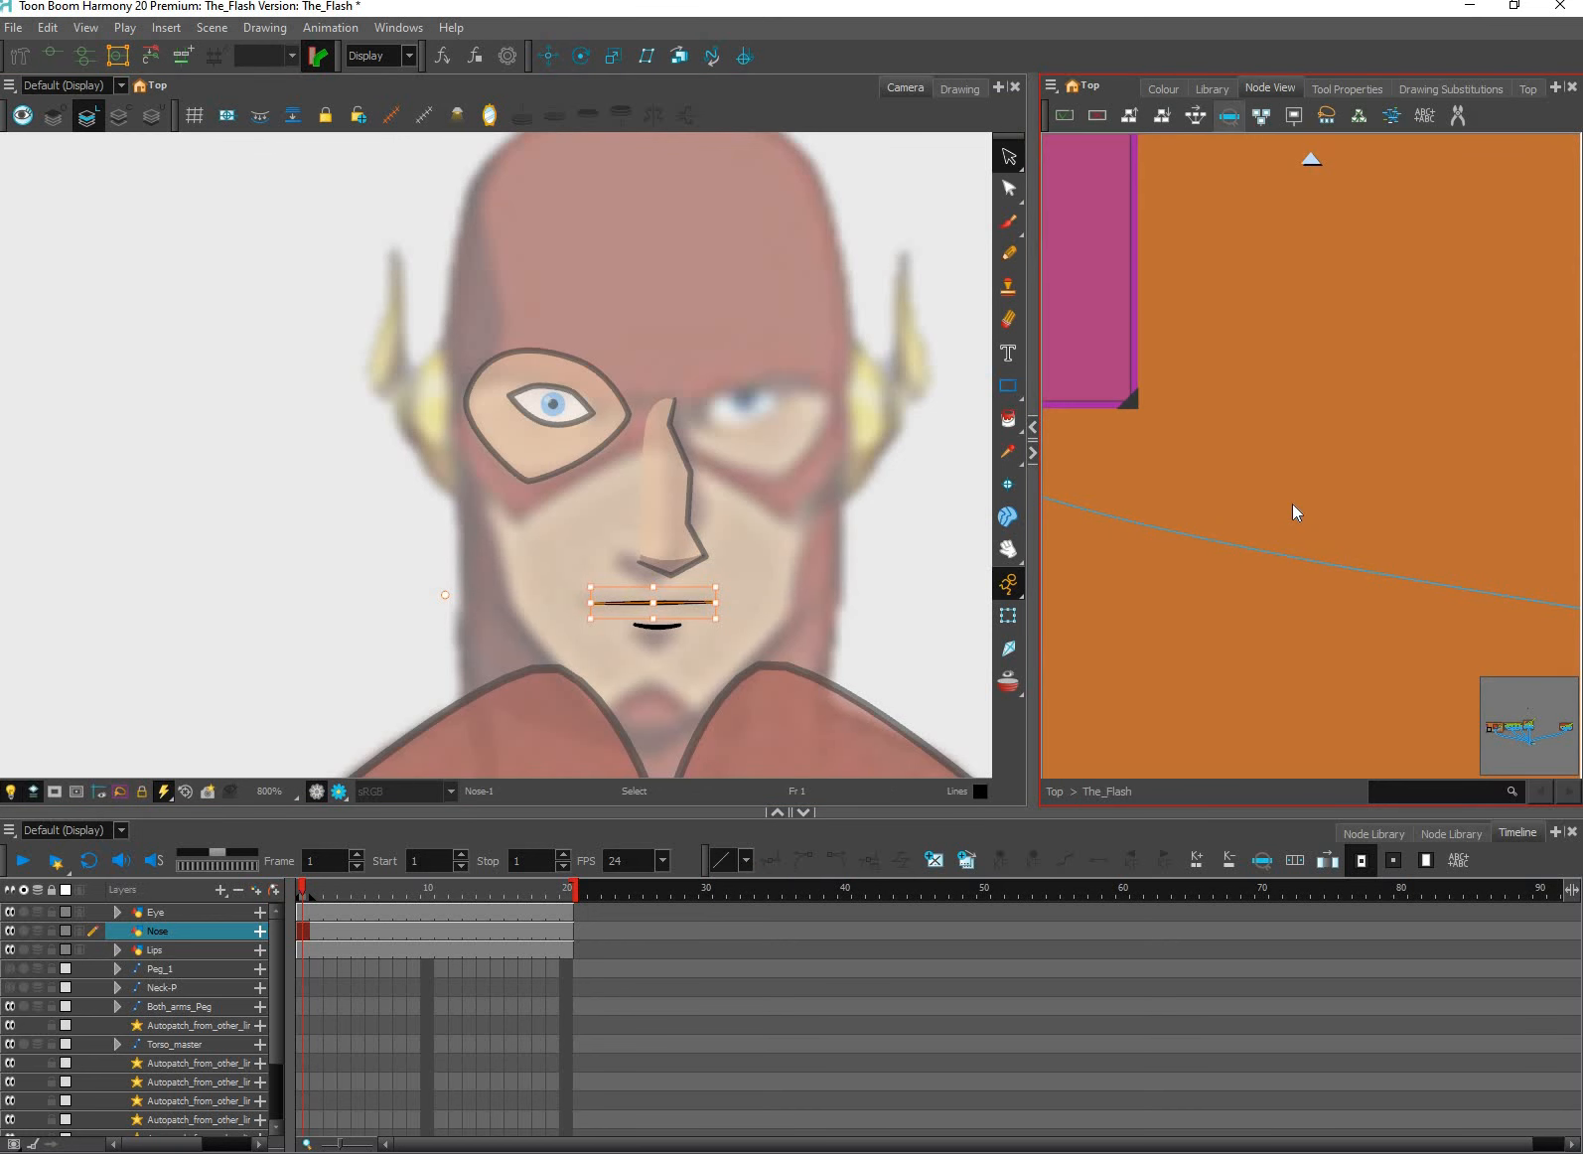
pyautogui.scroll(2, 1299, 498)
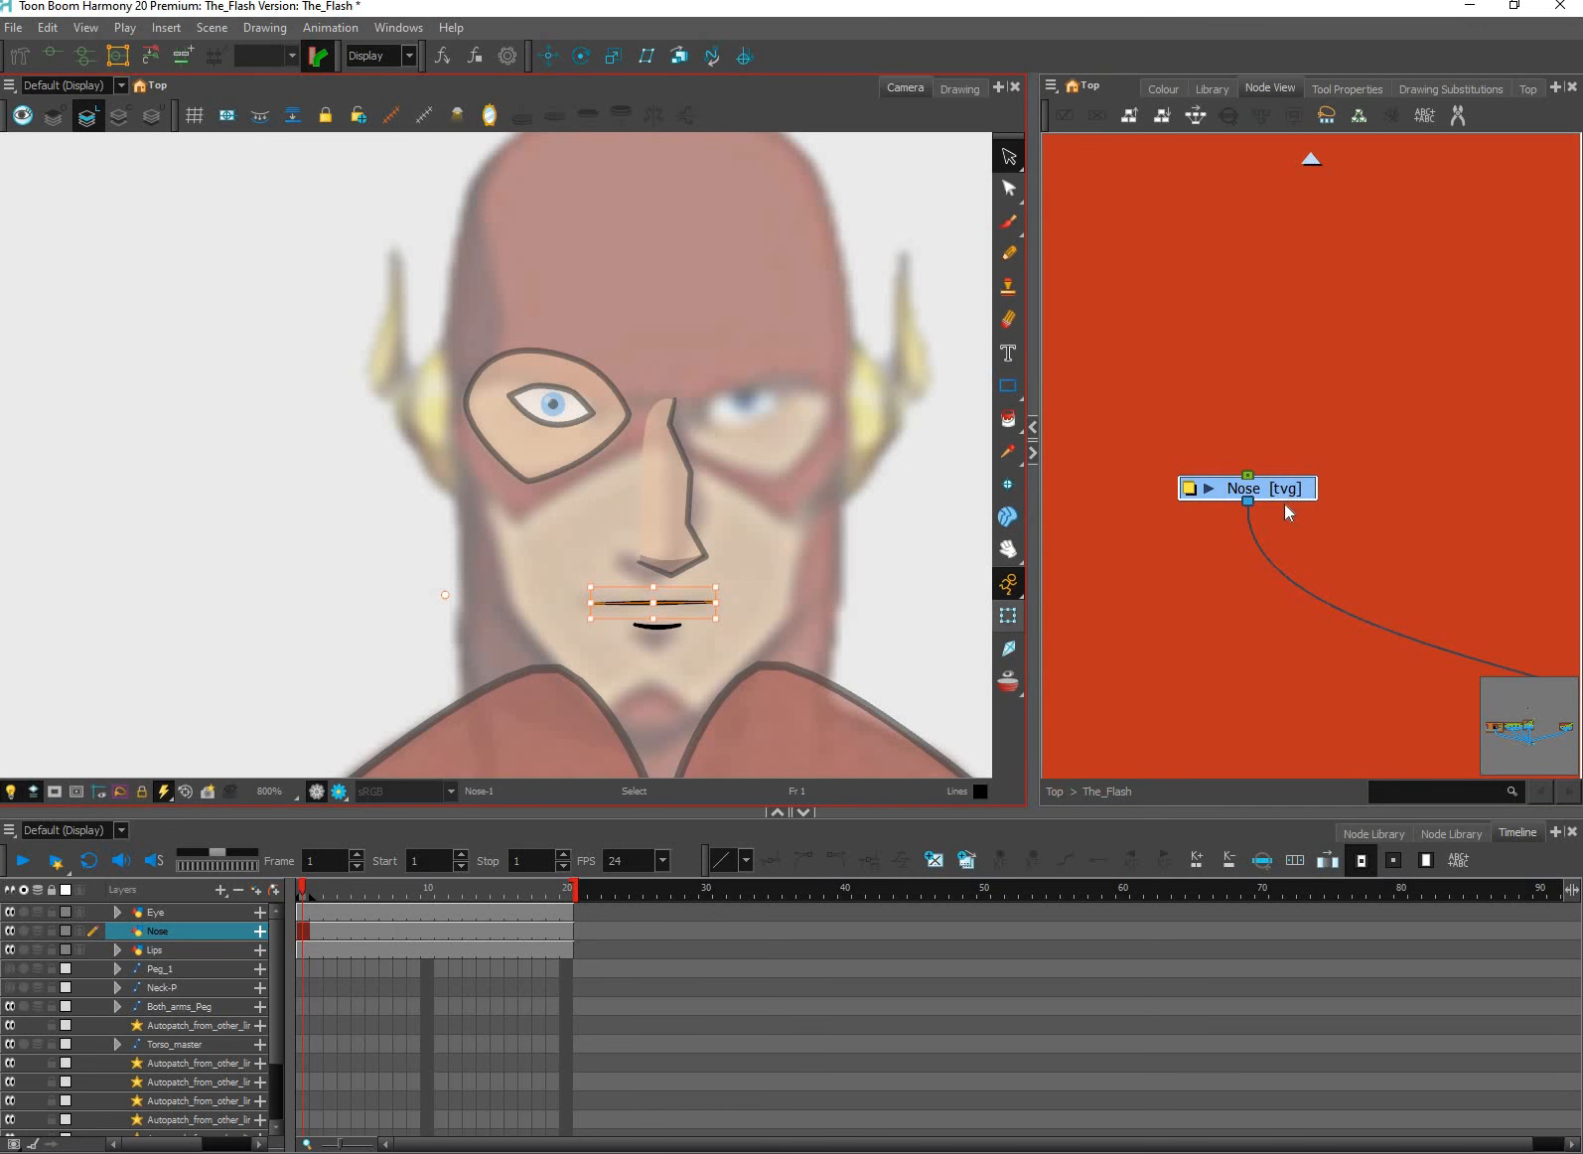
pyautogui.click(1008, 616)
pyautogui.moveTo(1292, 490); pyautogui.dragTo(1284, 499)
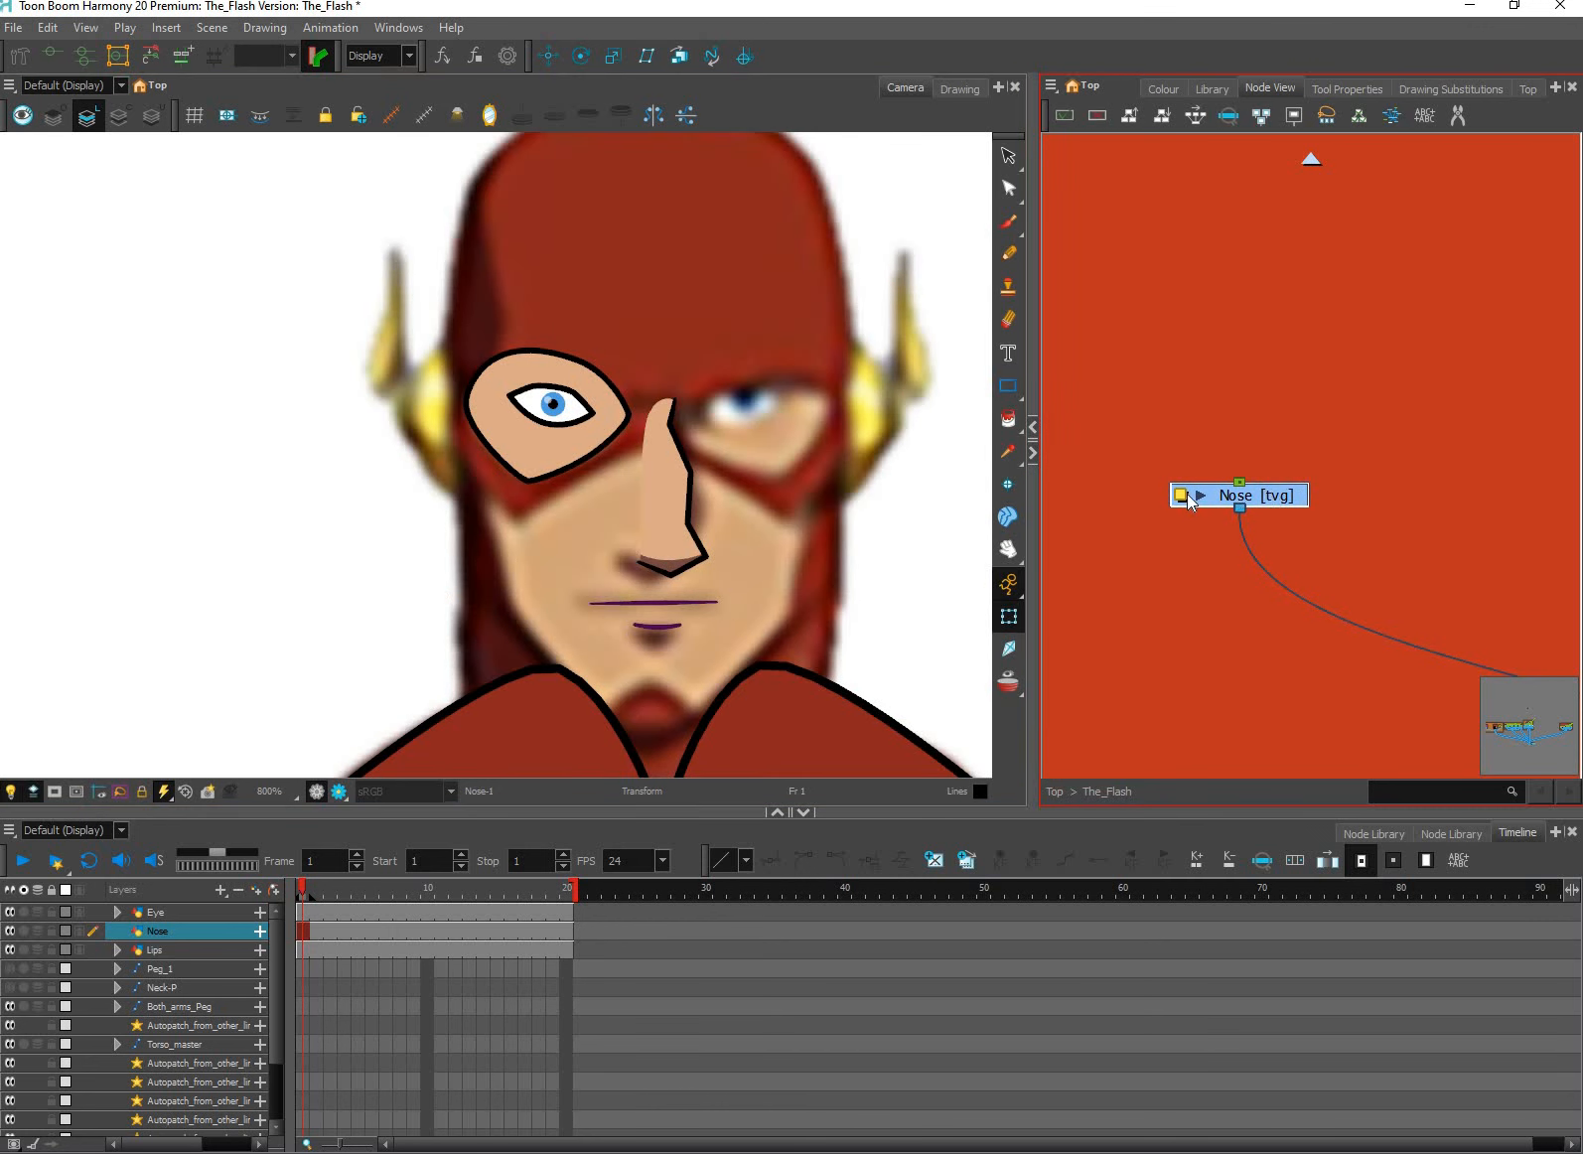
# Try to rename the Nose layer, which holds the mouth drawing, as Lips.
pyautogui.doubleClick(1231, 495)
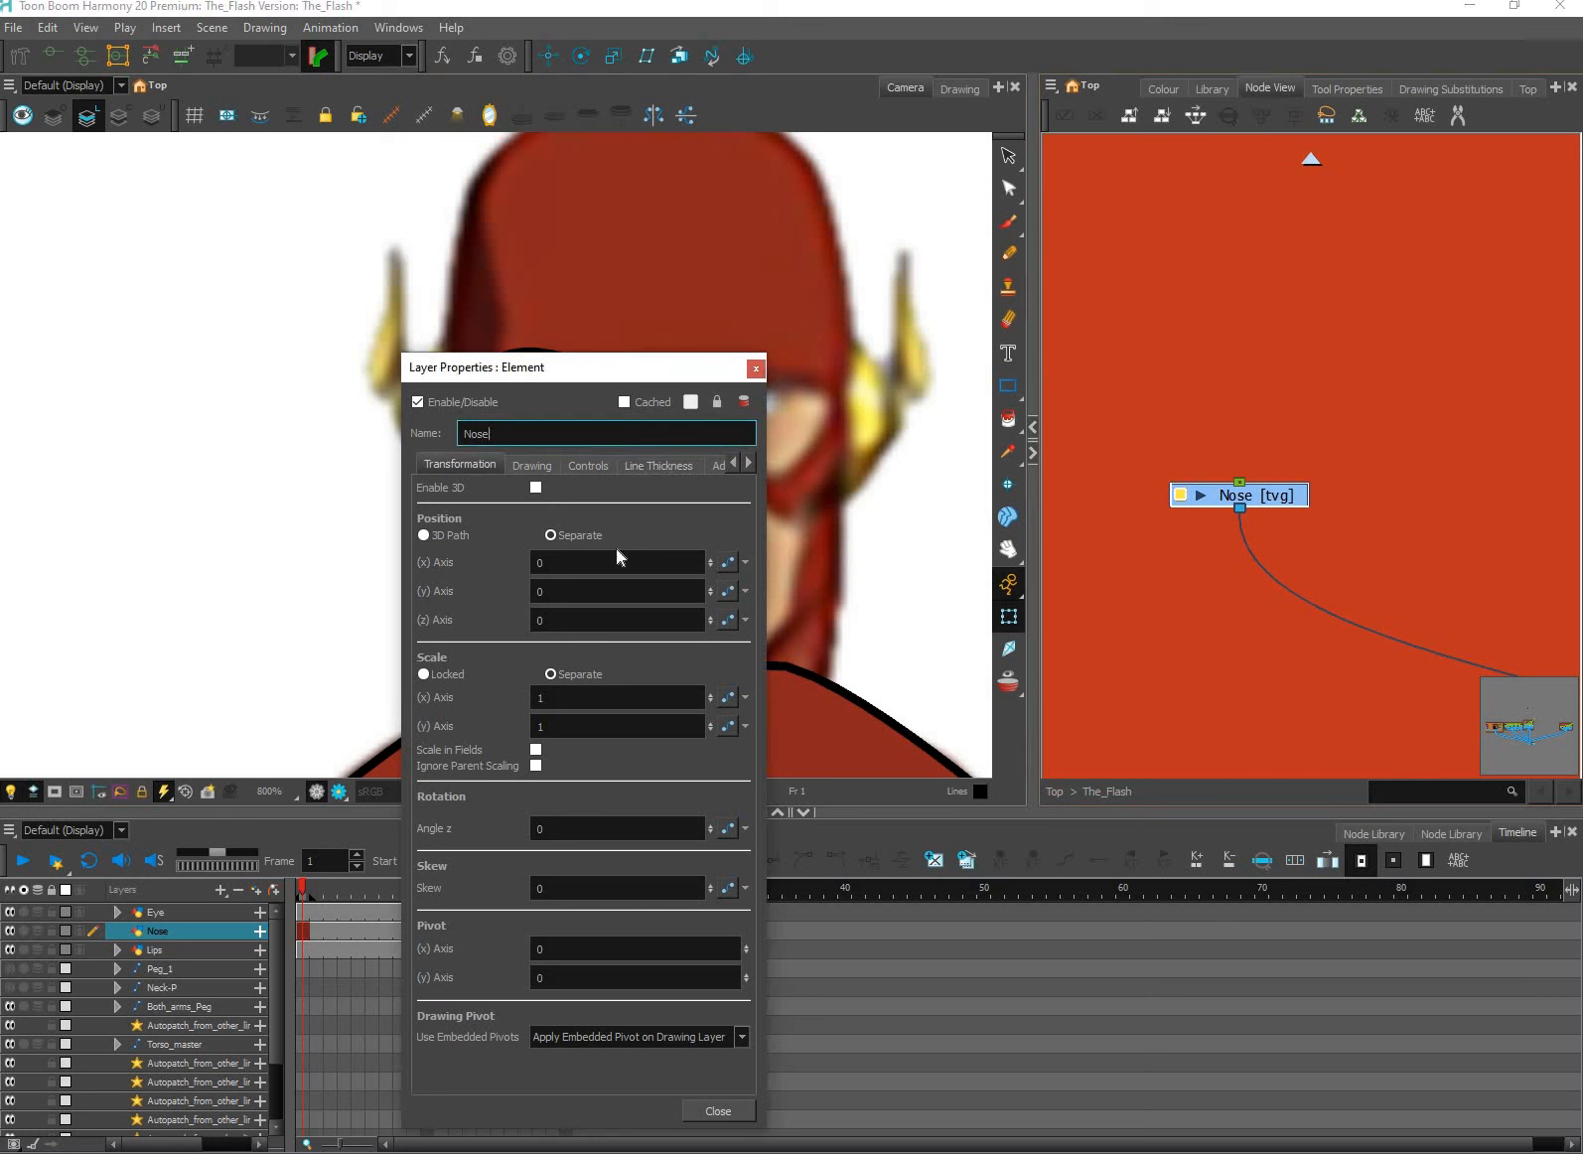
pyautogui.write('M')
pyautogui.press('BackSpace')
pyautogui.write('Lips')
pyautogui.click(722, 1045)
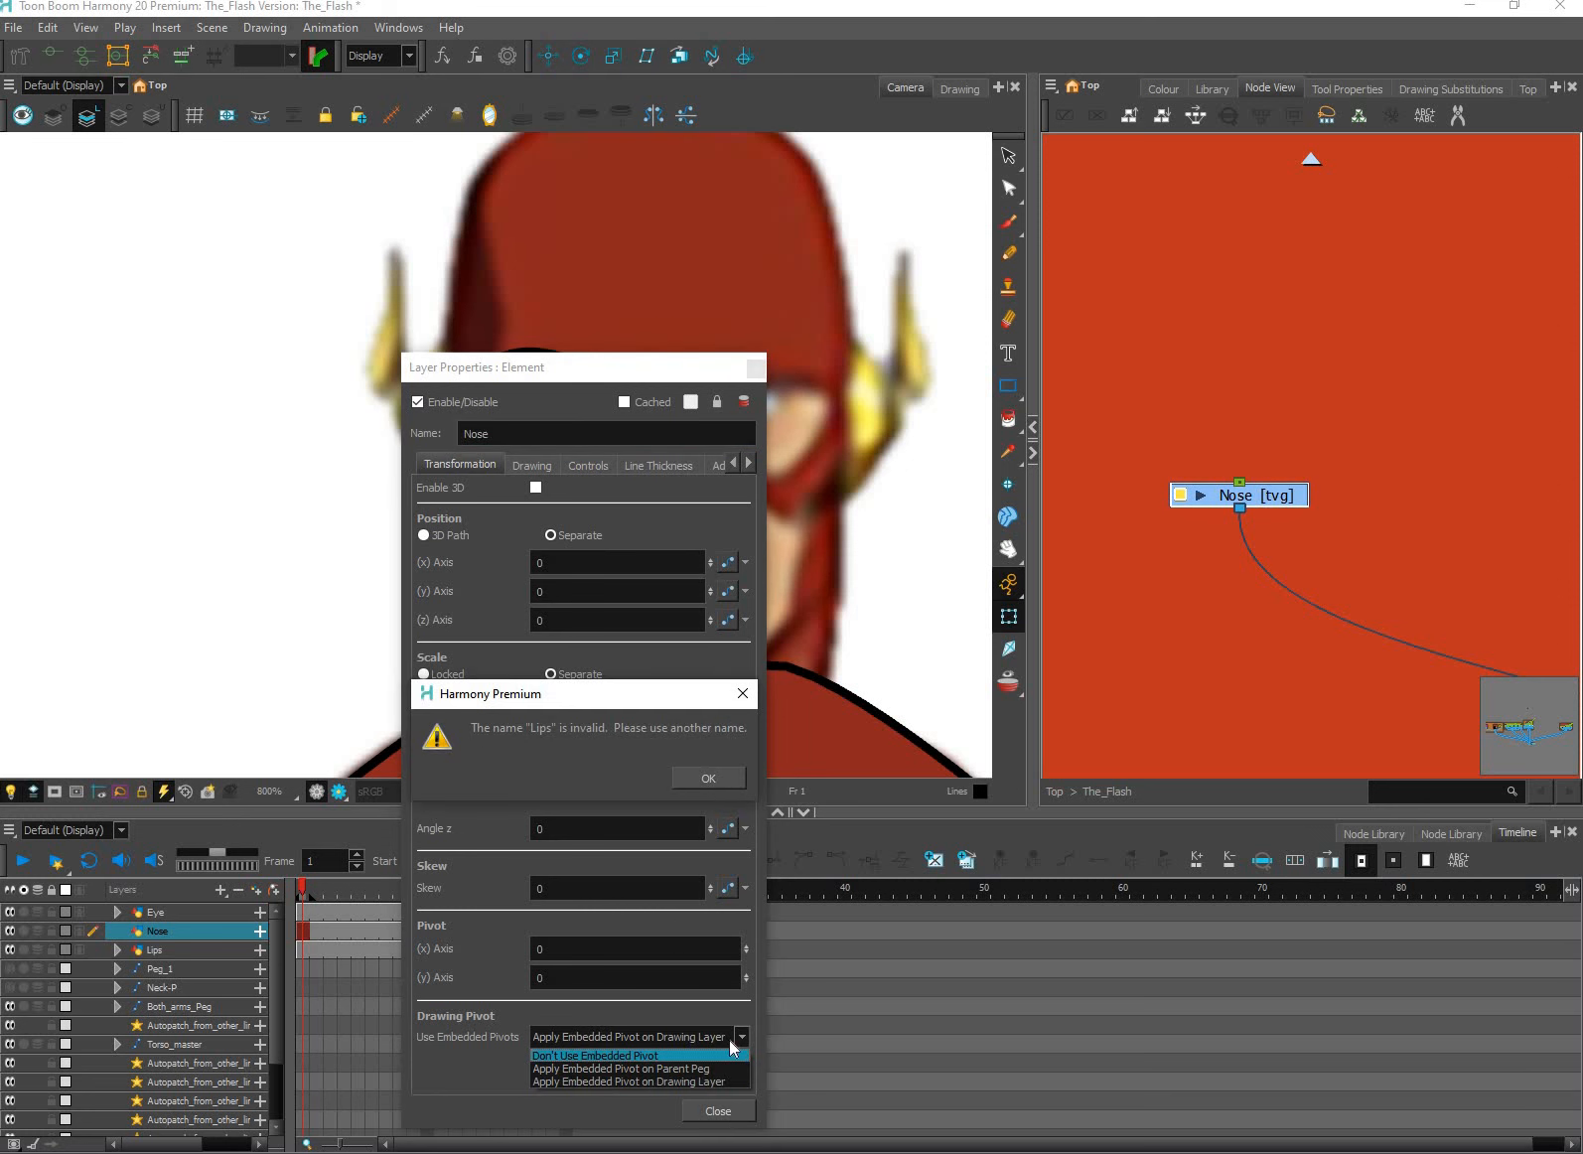
pyautogui.press('Return')
# Set the Nose layer's embedded pivot option to Don't Use Embedded Pivot and close its properties.
pyautogui.click(730, 1042)
pyautogui.click(697, 1060)
pyautogui.click(720, 1110)
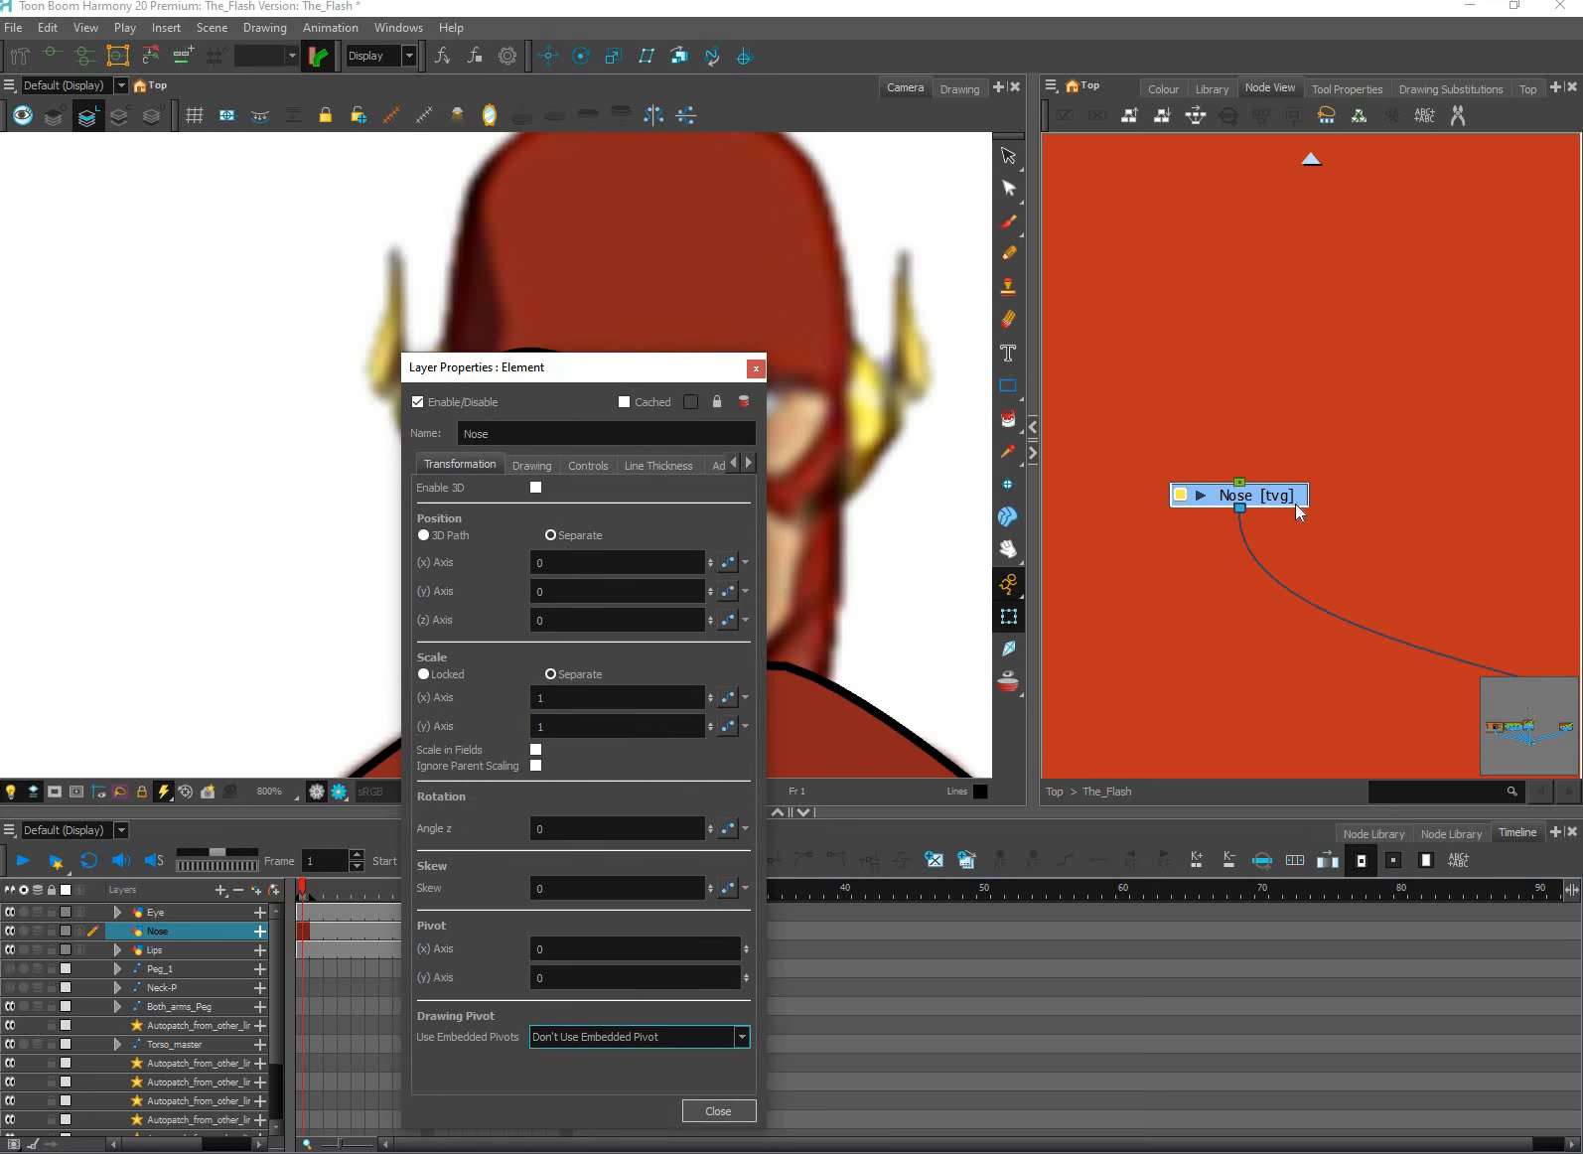
# Find and select the Lips node holding the nose drawing in the Mouth group.
pyautogui.click(1230, 602)
pyautogui.click(1242, 498)
pyautogui.scroll(-2, 1263, 617)
pyautogui.moveTo(1262, 618); pyautogui.dragTo(1082, 696)
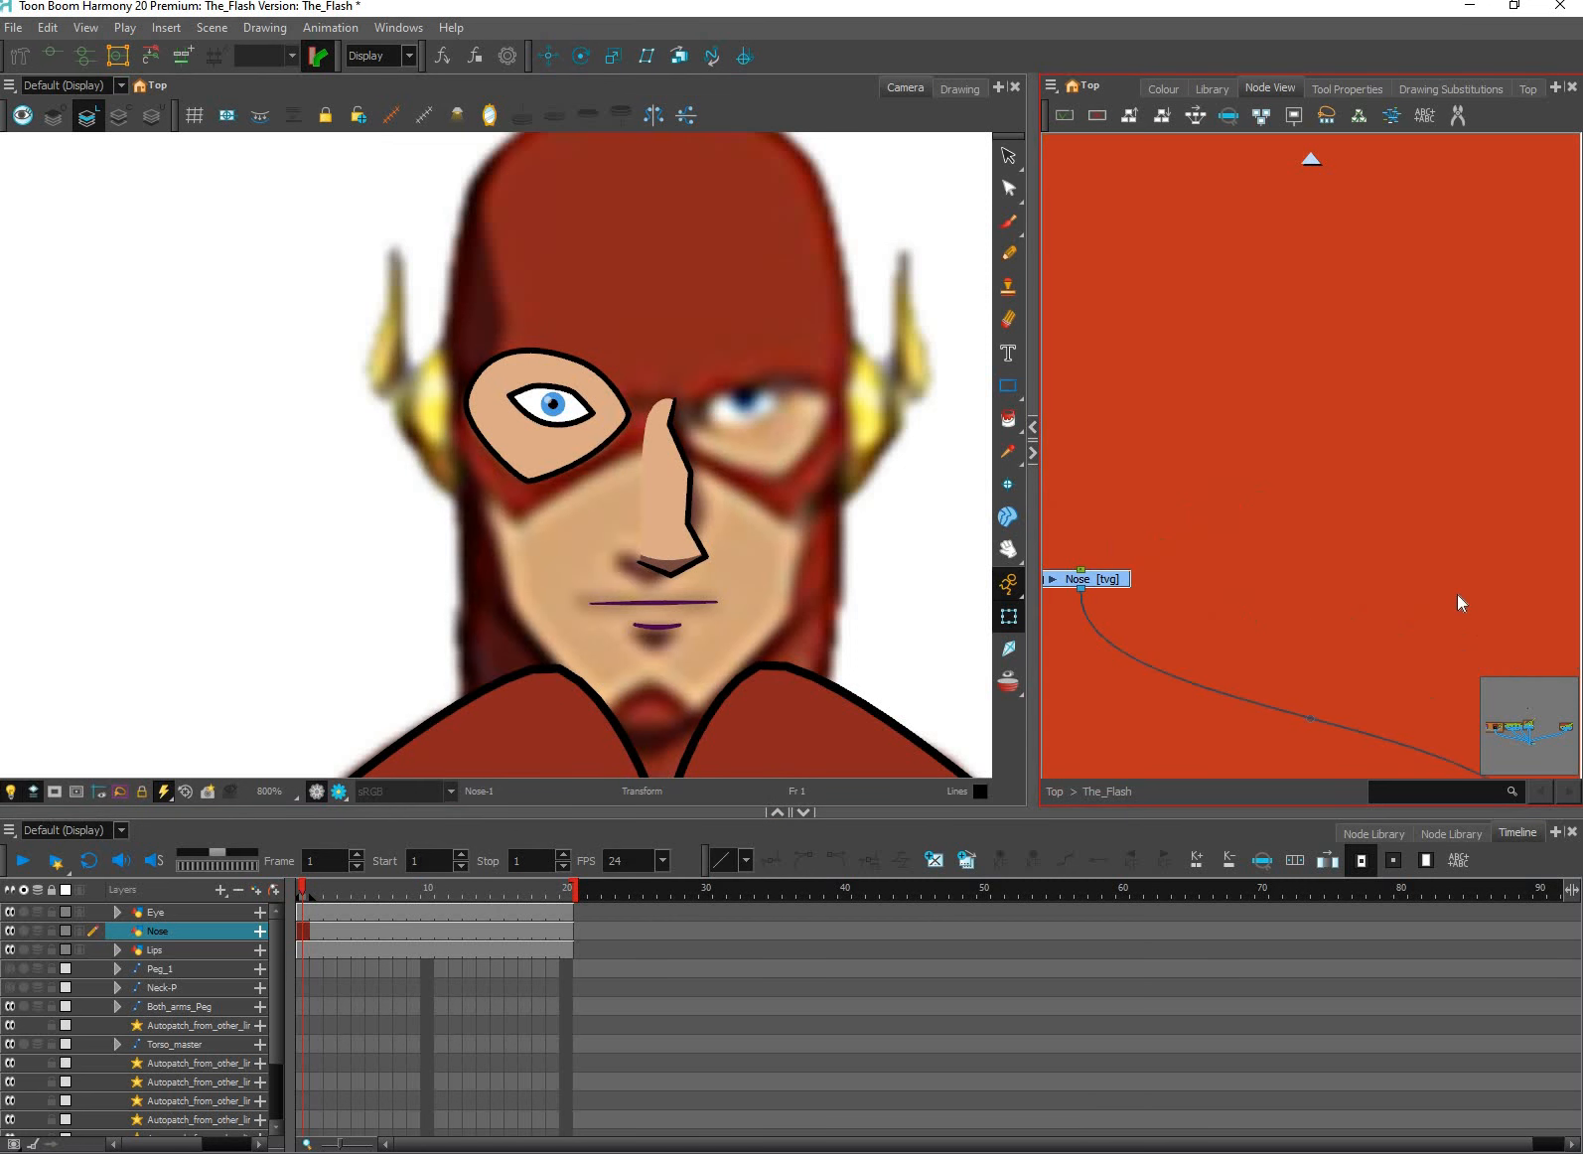
pyautogui.scroll(-2, 1440, 588)
pyautogui.moveTo(1359, 574); pyautogui.dragTo(1379, 627)
pyautogui.scroll(2, 1182, 568)
pyautogui.moveTo(1284, 593); pyautogui.dragTo(1215, 614)
pyautogui.scroll(2, 1195, 609)
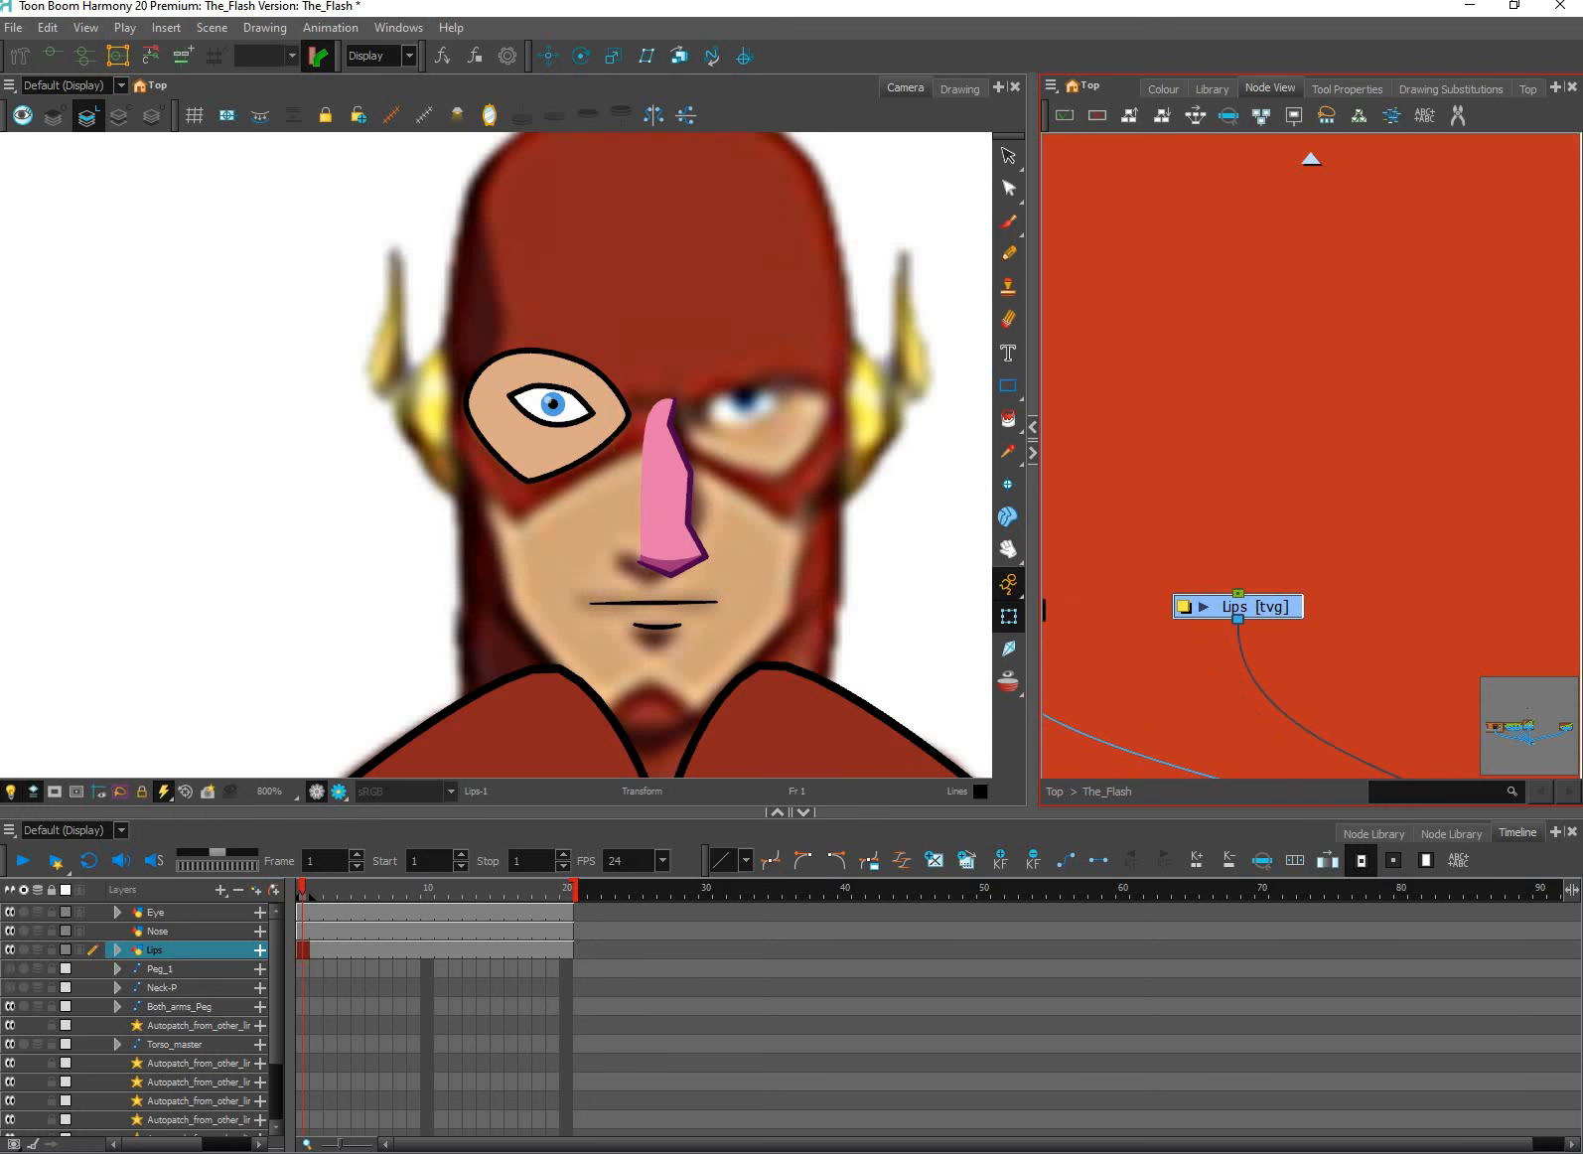
# Try to rename the Lips layer, which holds the nose drawing, as Nose.
pyautogui.doubleClick(1217, 608)
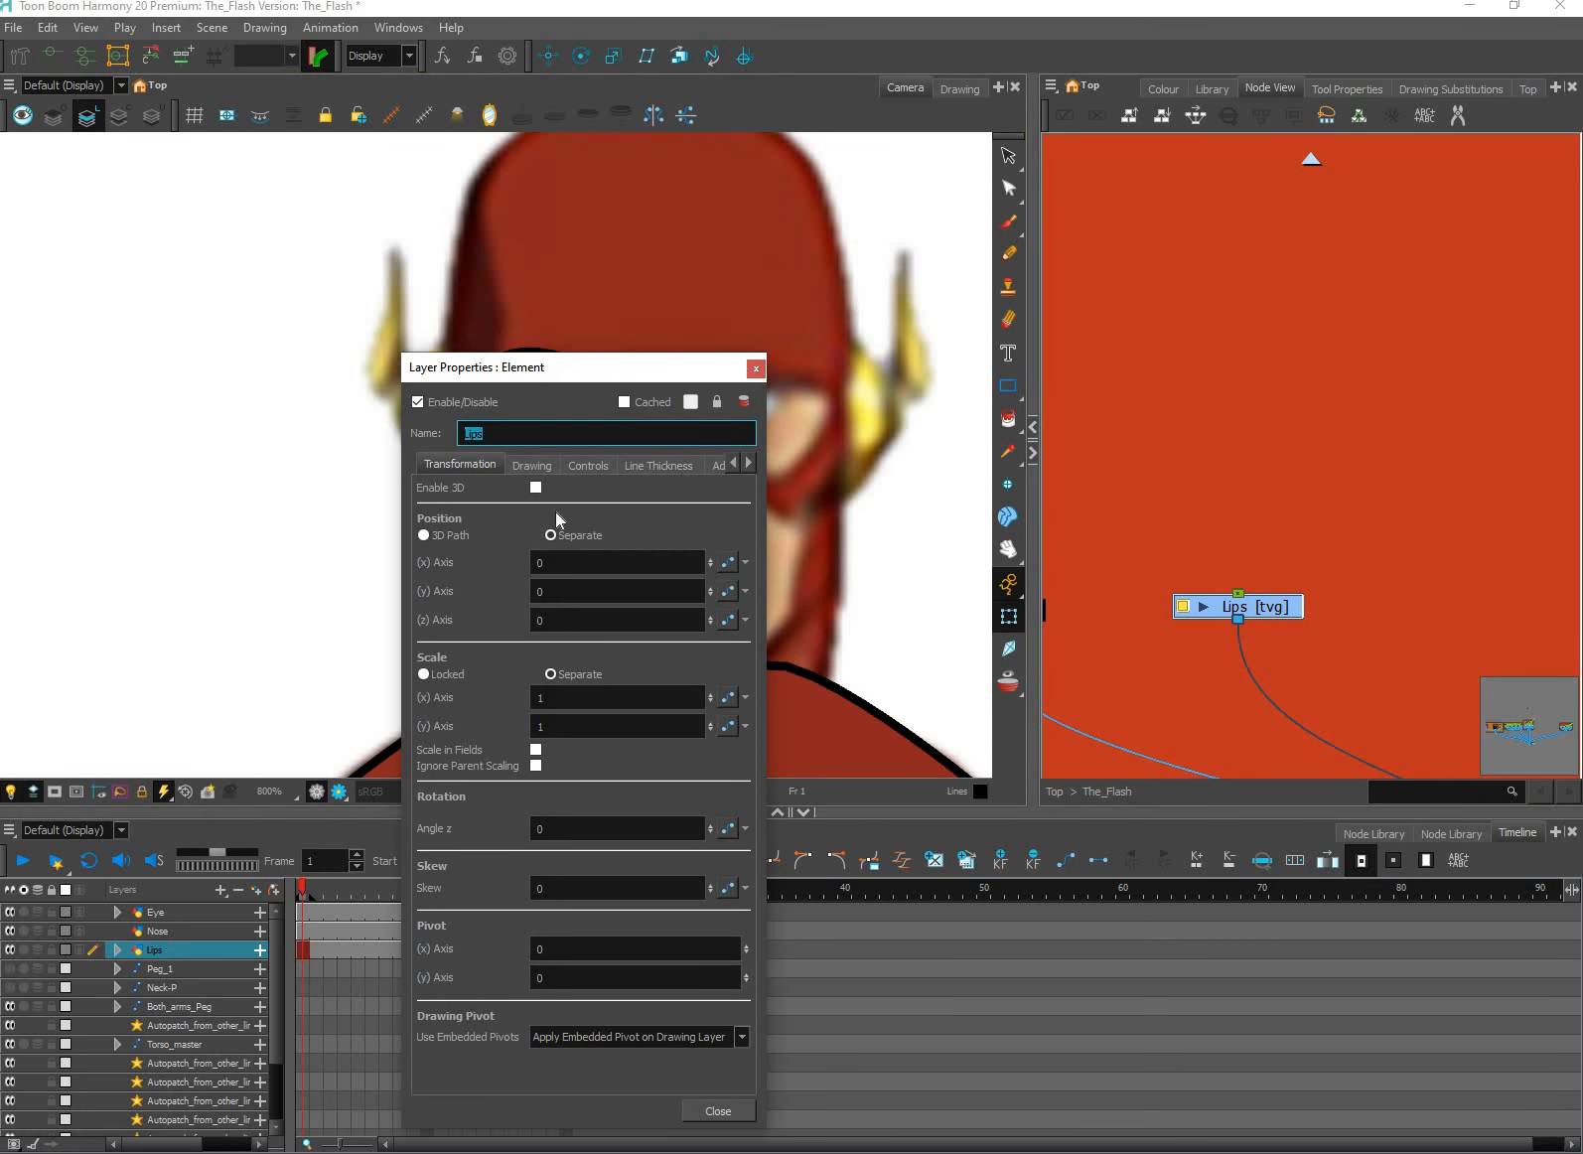
pyautogui.write('ZN')
pyautogui.press('BackSpace')
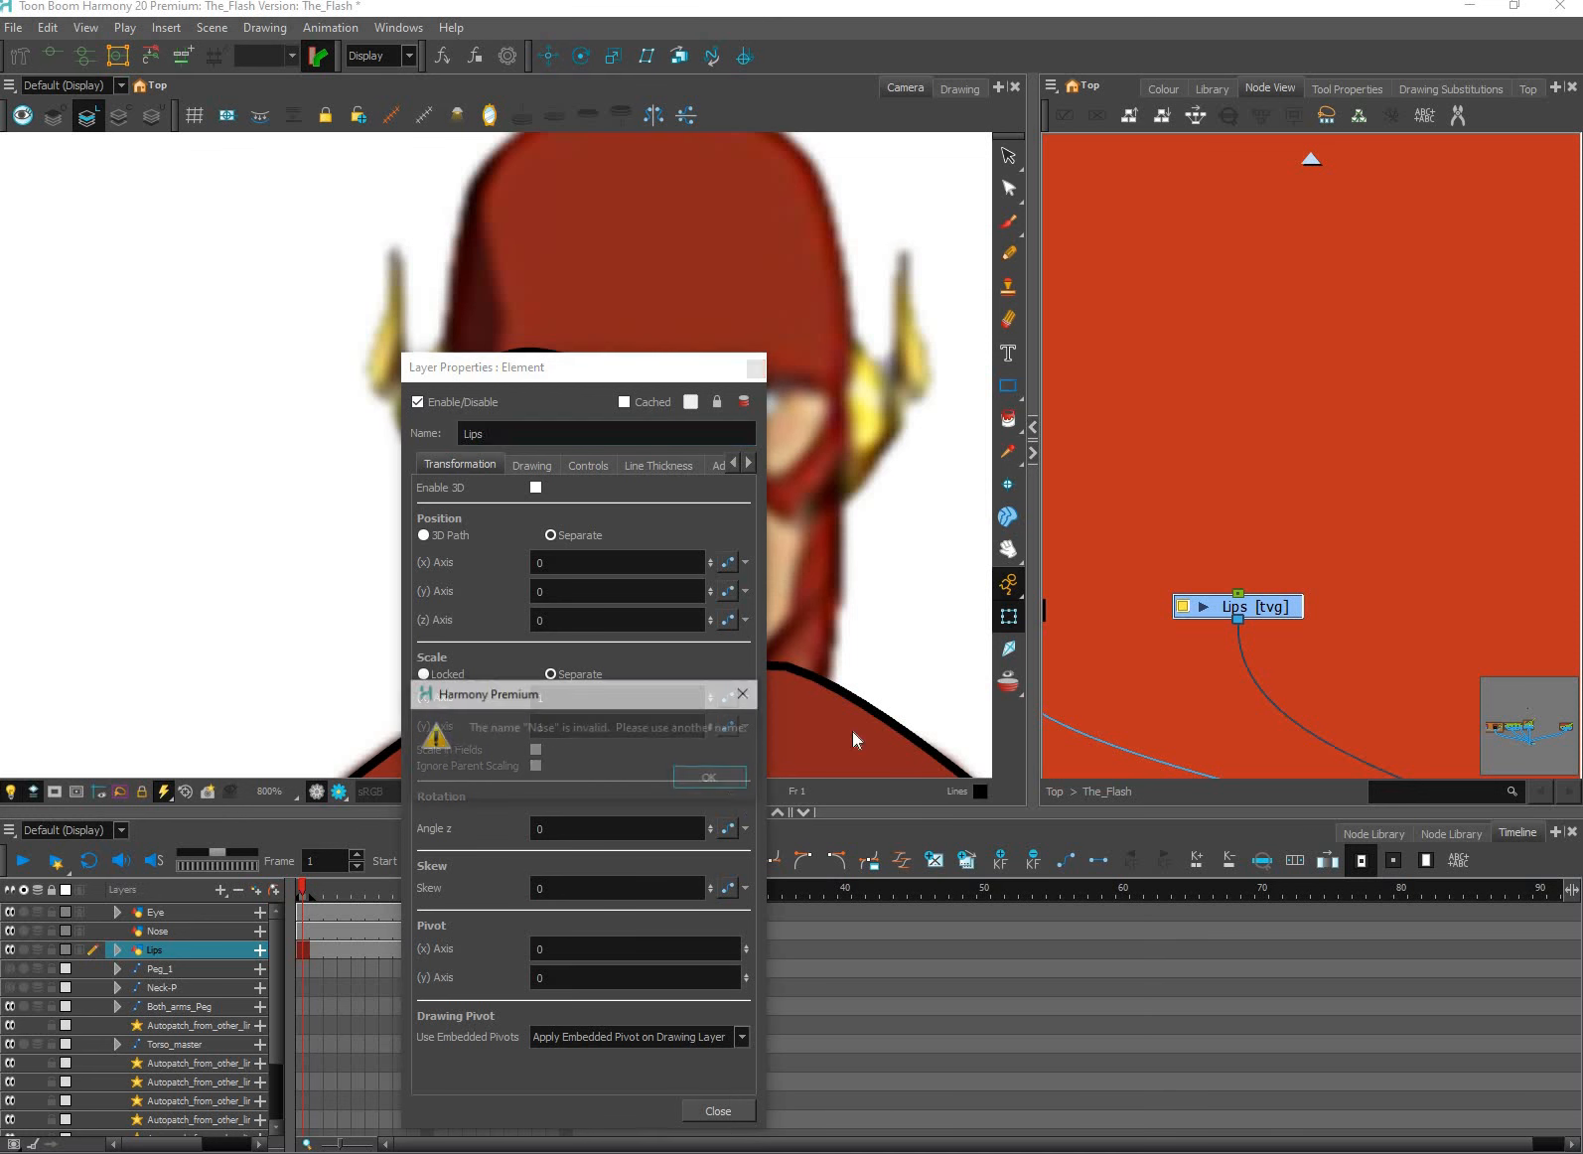
pyautogui.press('Return')
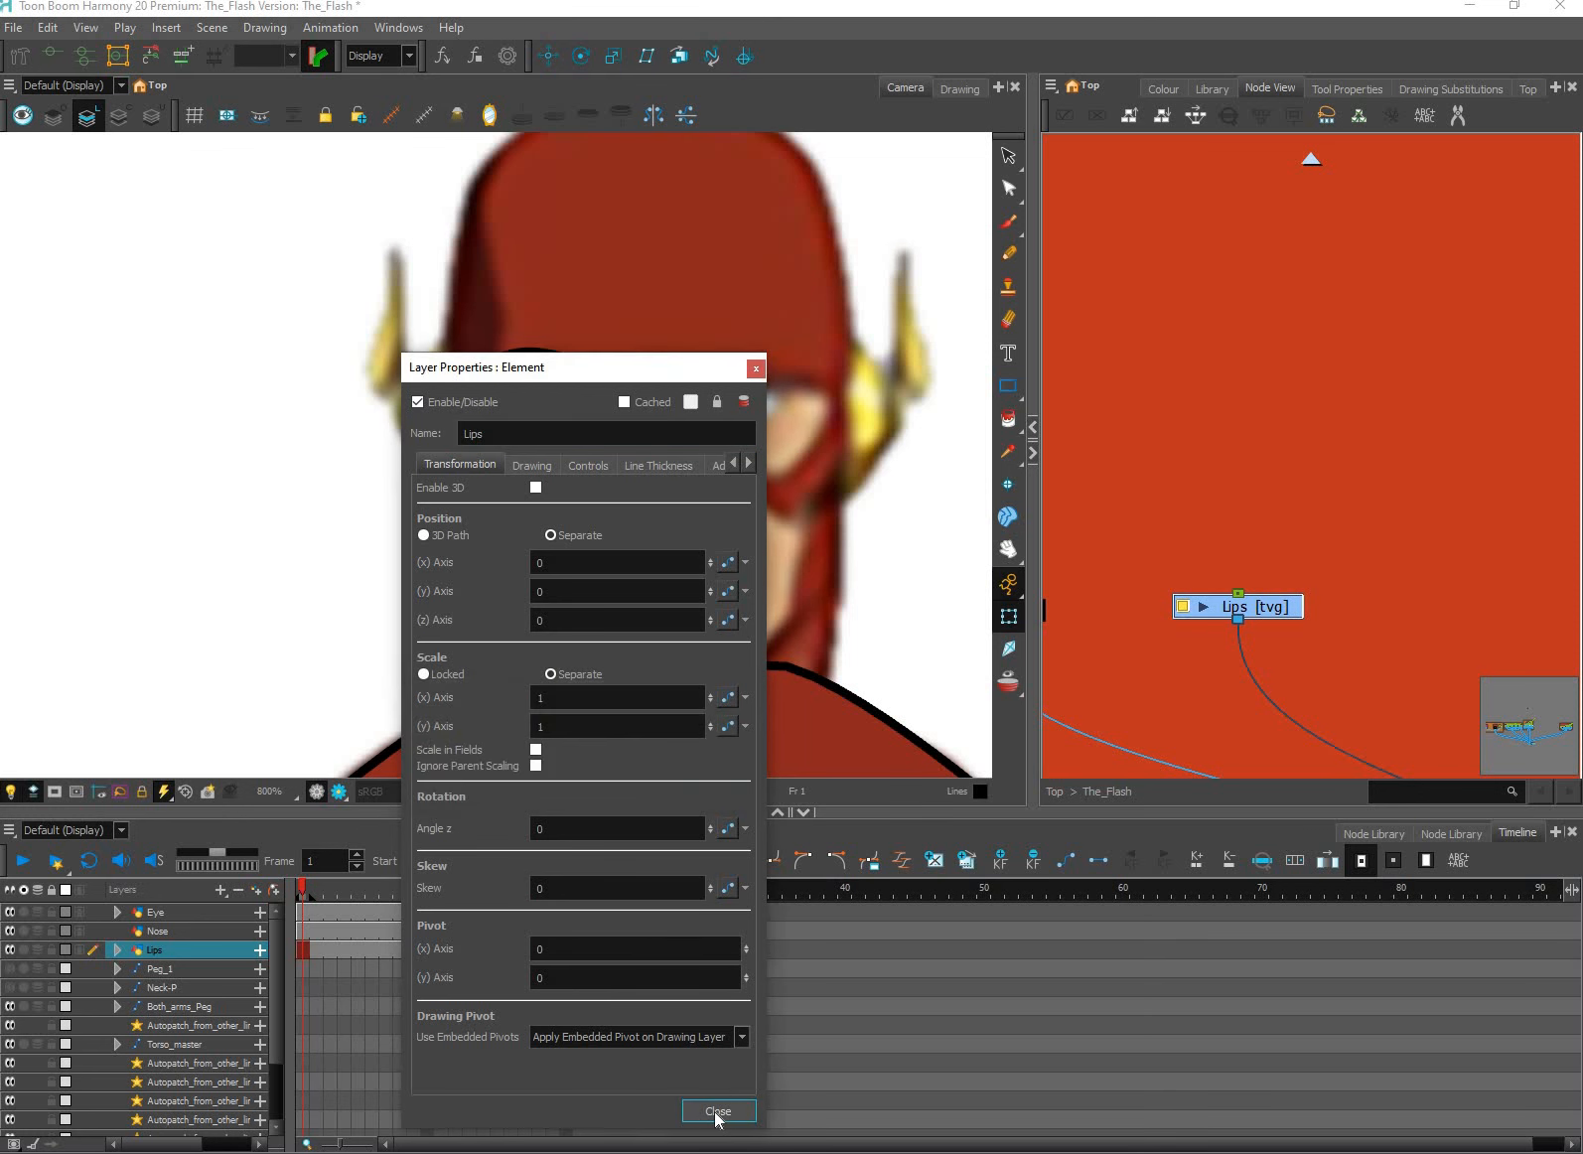
pyautogui.click(711, 778)
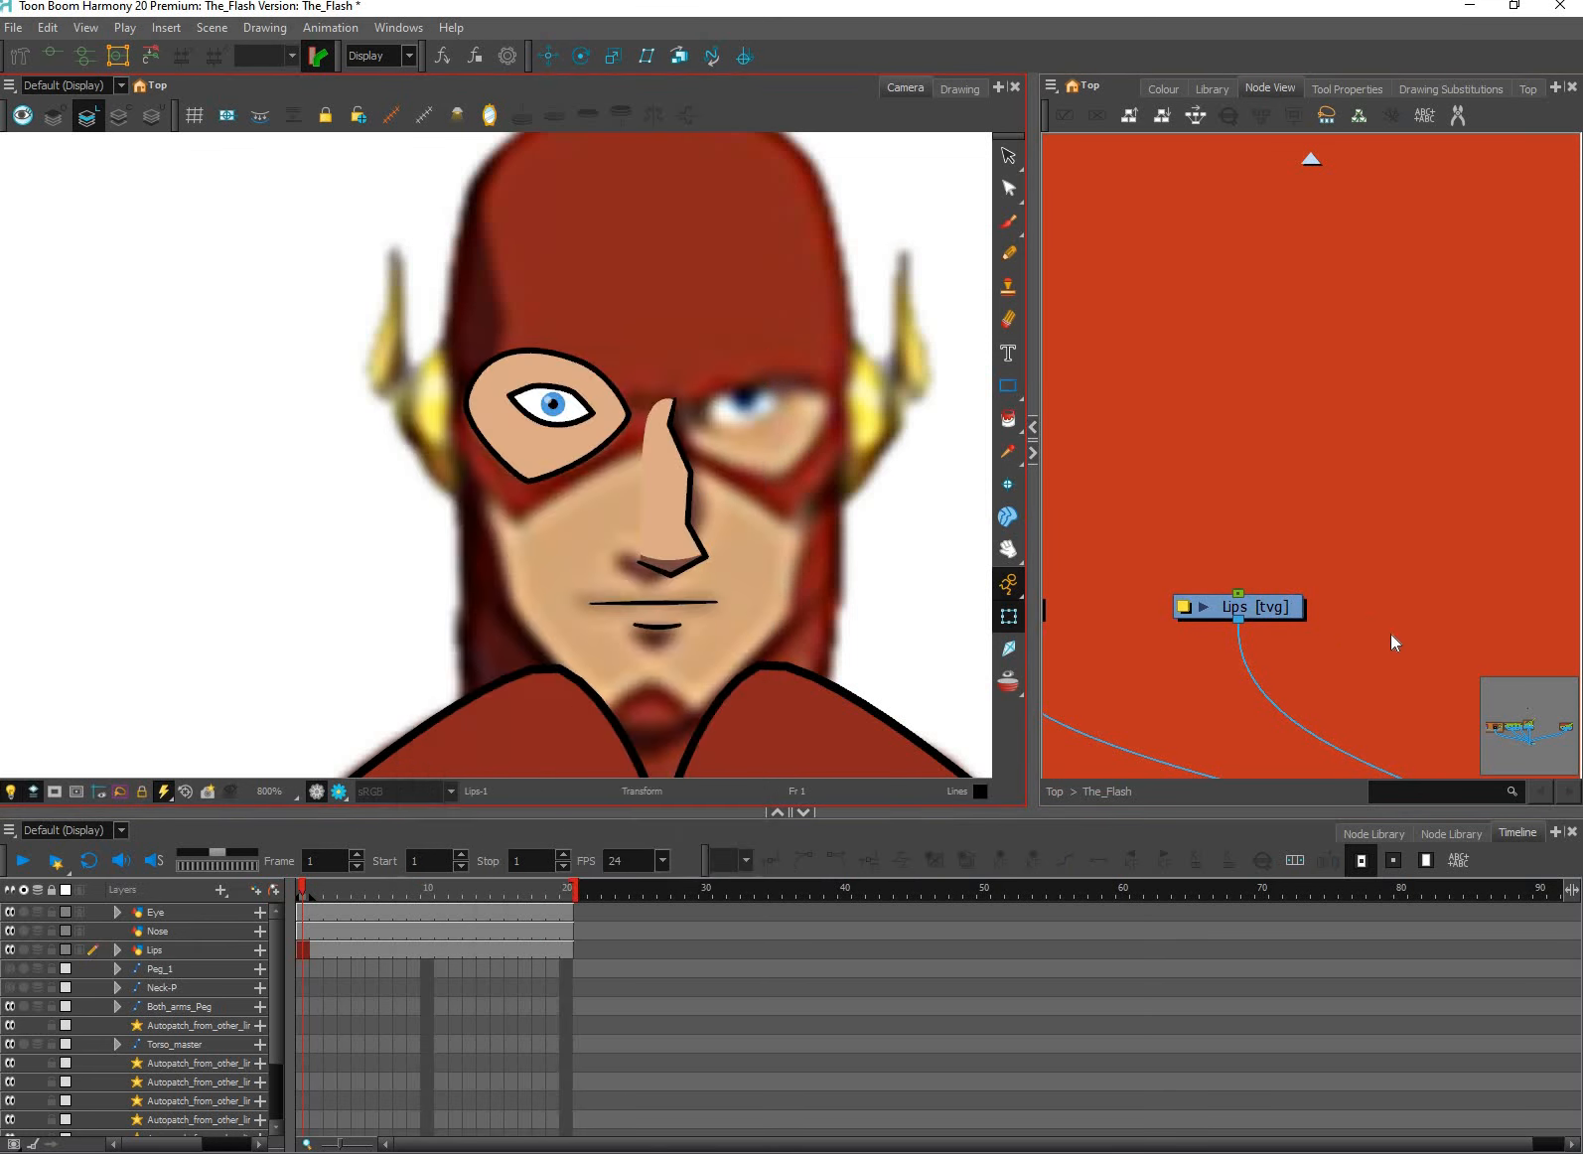
# Examine the Eye node in the Eye 1 group and return to the nodes of the Mouth group.
pyautogui.scroll(-10, 1420, 649)
pyautogui.scroll(10, 1098, 641)
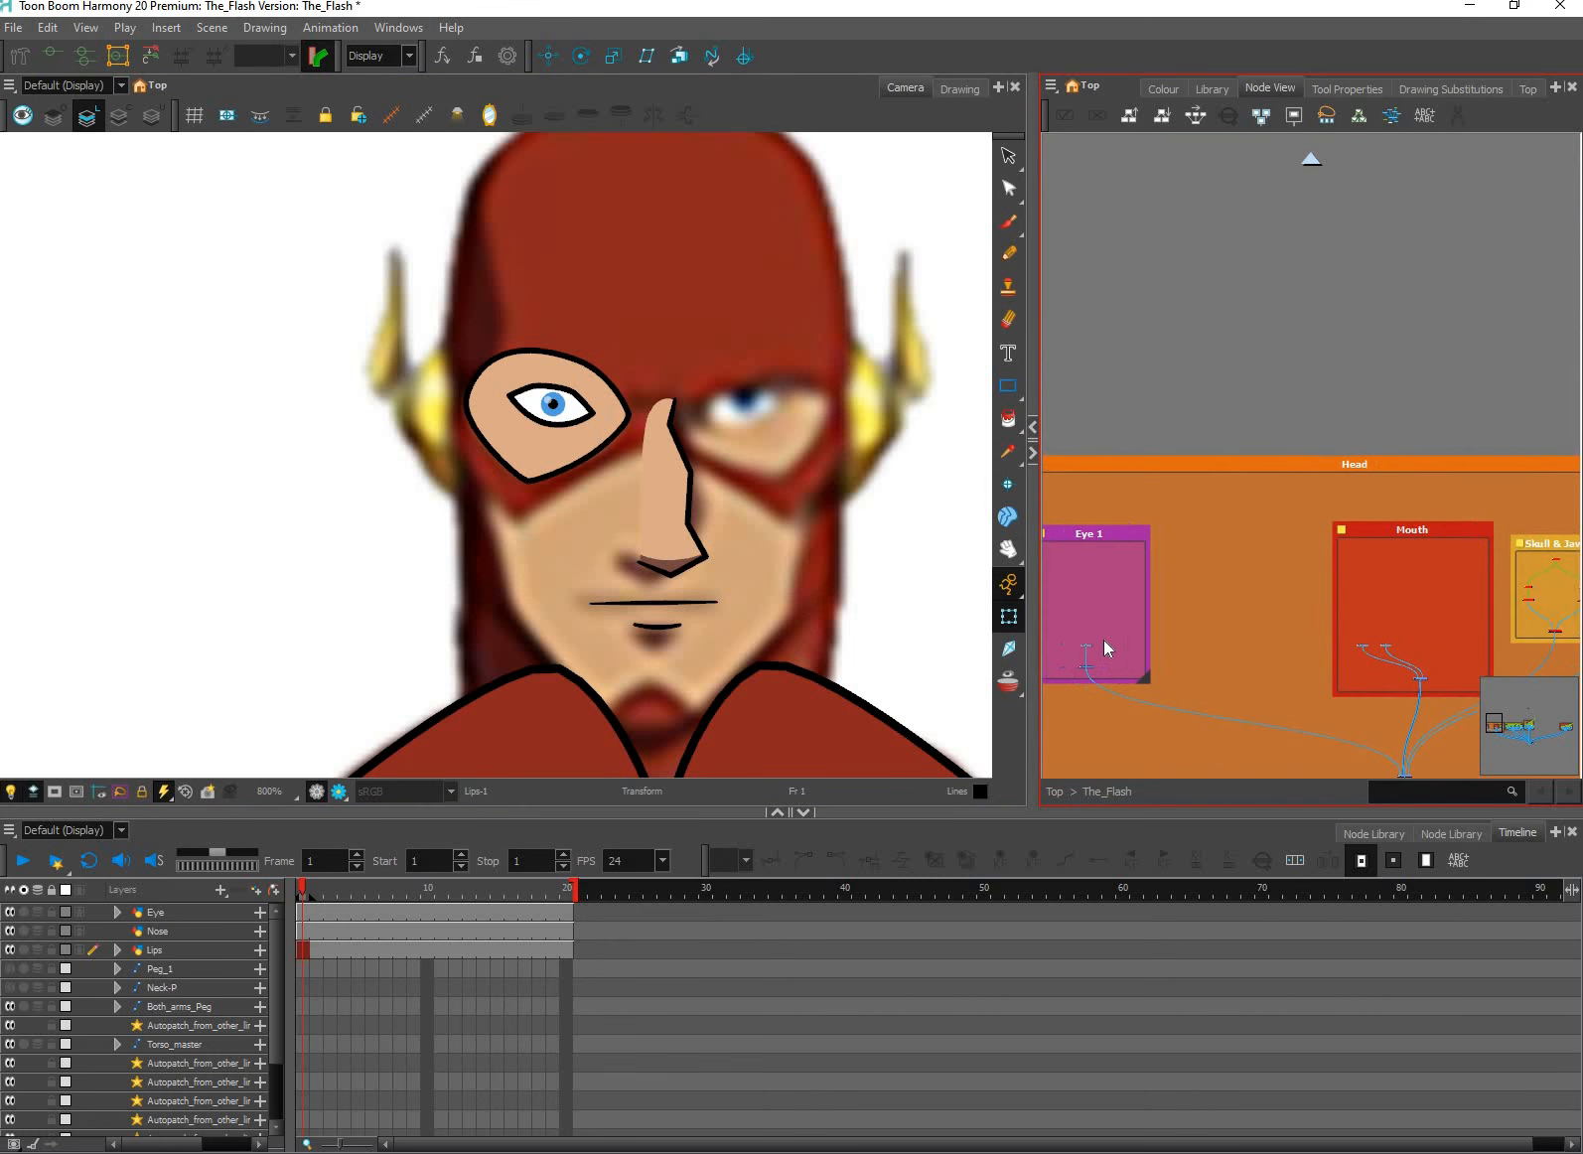
pyautogui.click(1097, 641)
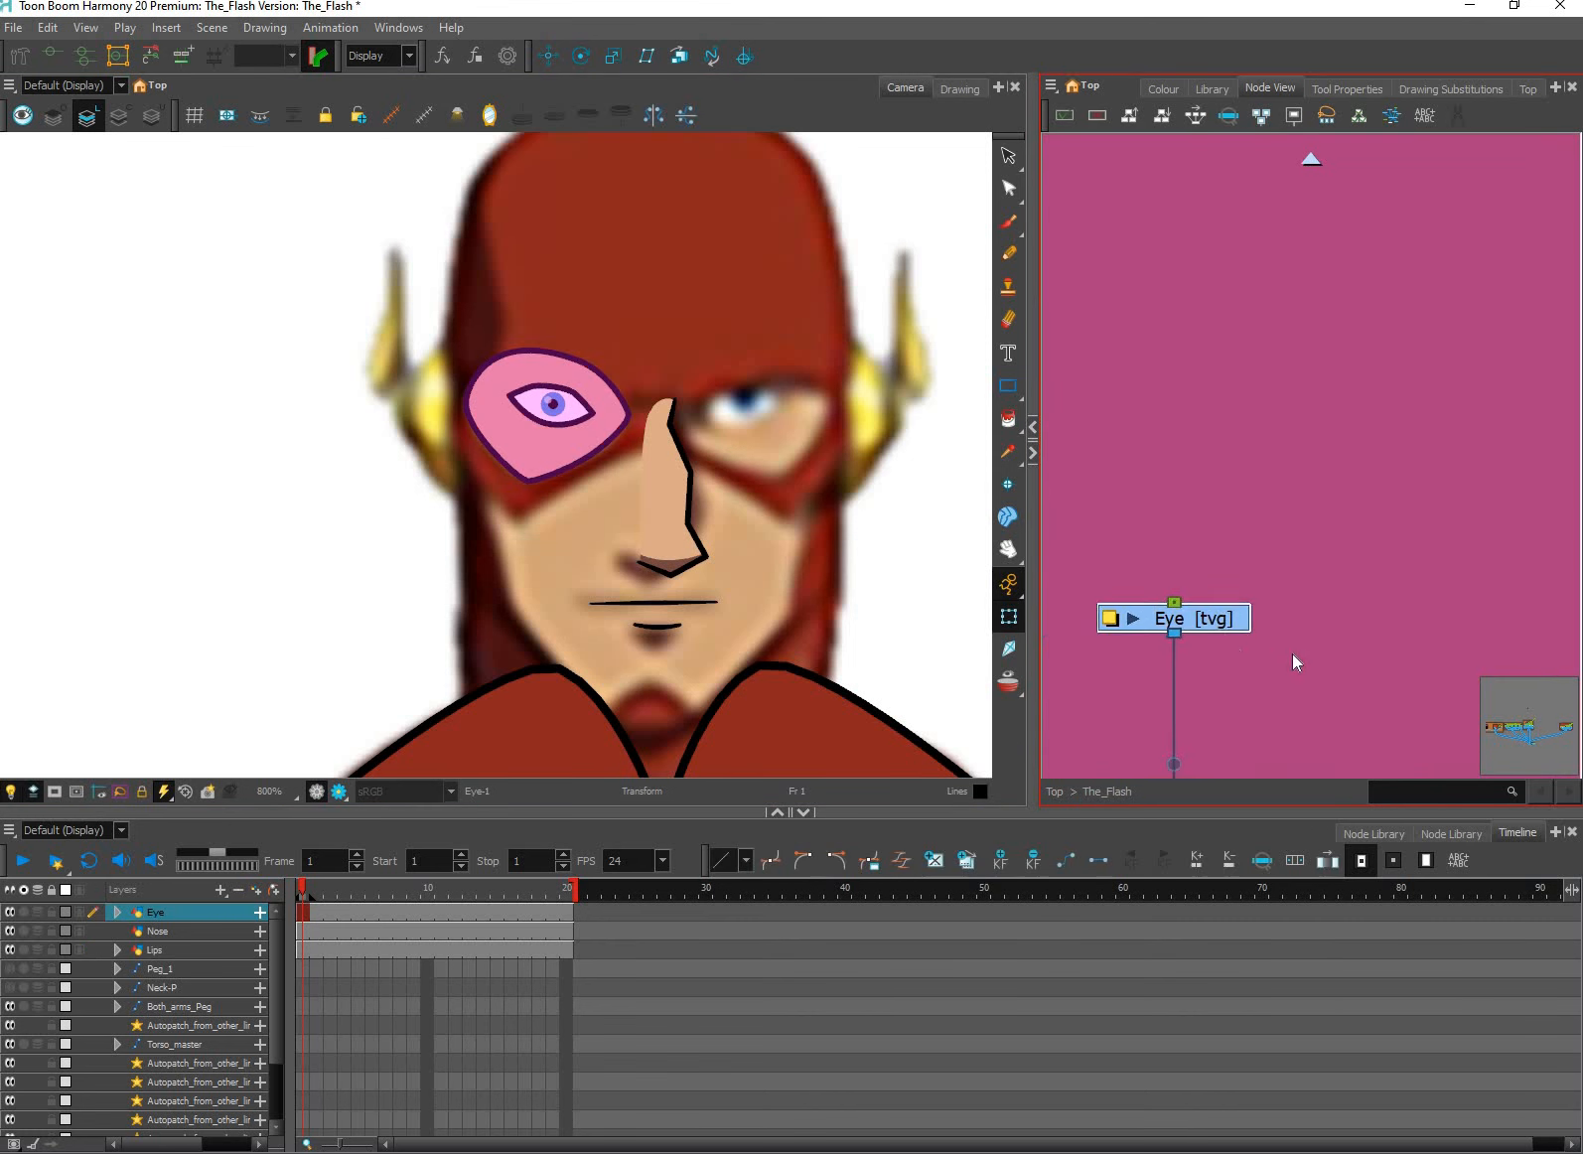
pyautogui.scroll(-5, 1292, 655)
pyautogui.moveTo(1134, 650); pyautogui.dragTo(1153, 601)
pyautogui.scroll(2, 1306, 607)
pyautogui.moveTo(1452, 593); pyautogui.dragTo(1287, 615)
pyautogui.scroll(-4, 1281, 617)
pyautogui.scroll(6, 1259, 596)
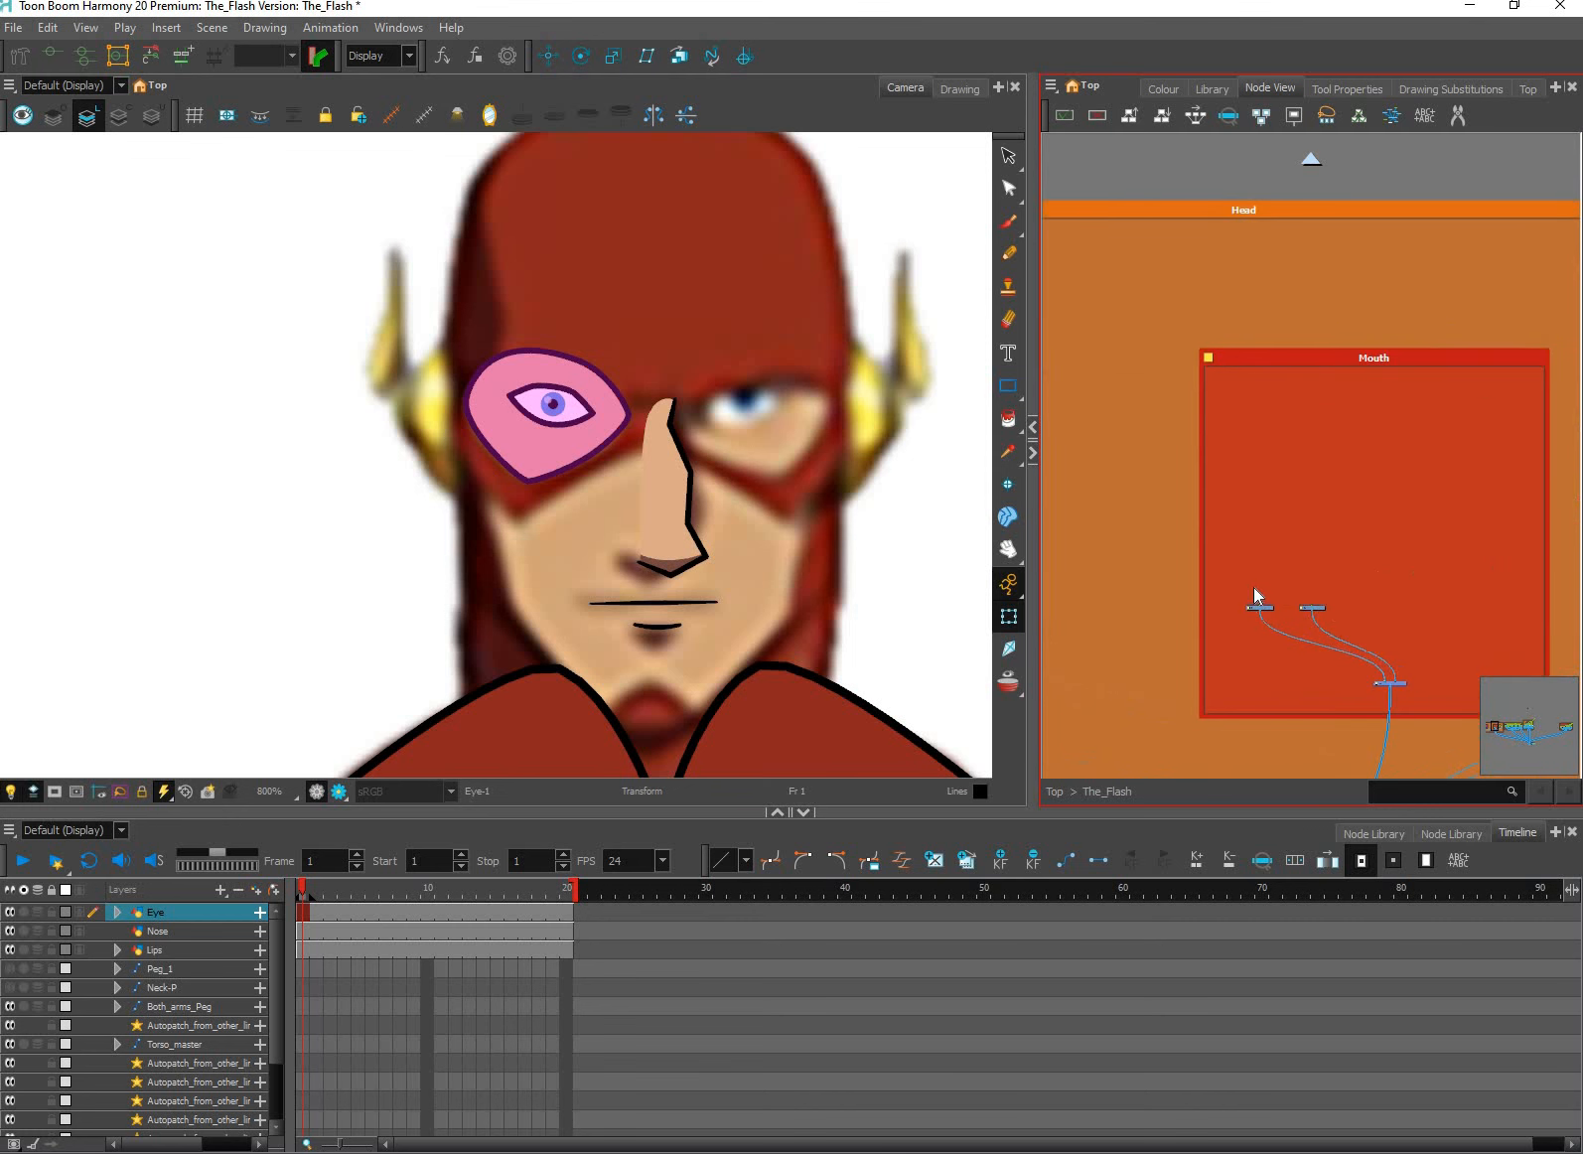
# Select the Nose node and remove both mouth lines from its drawing.
pyautogui.click(1251, 580)
pyautogui.click(1202, 564)
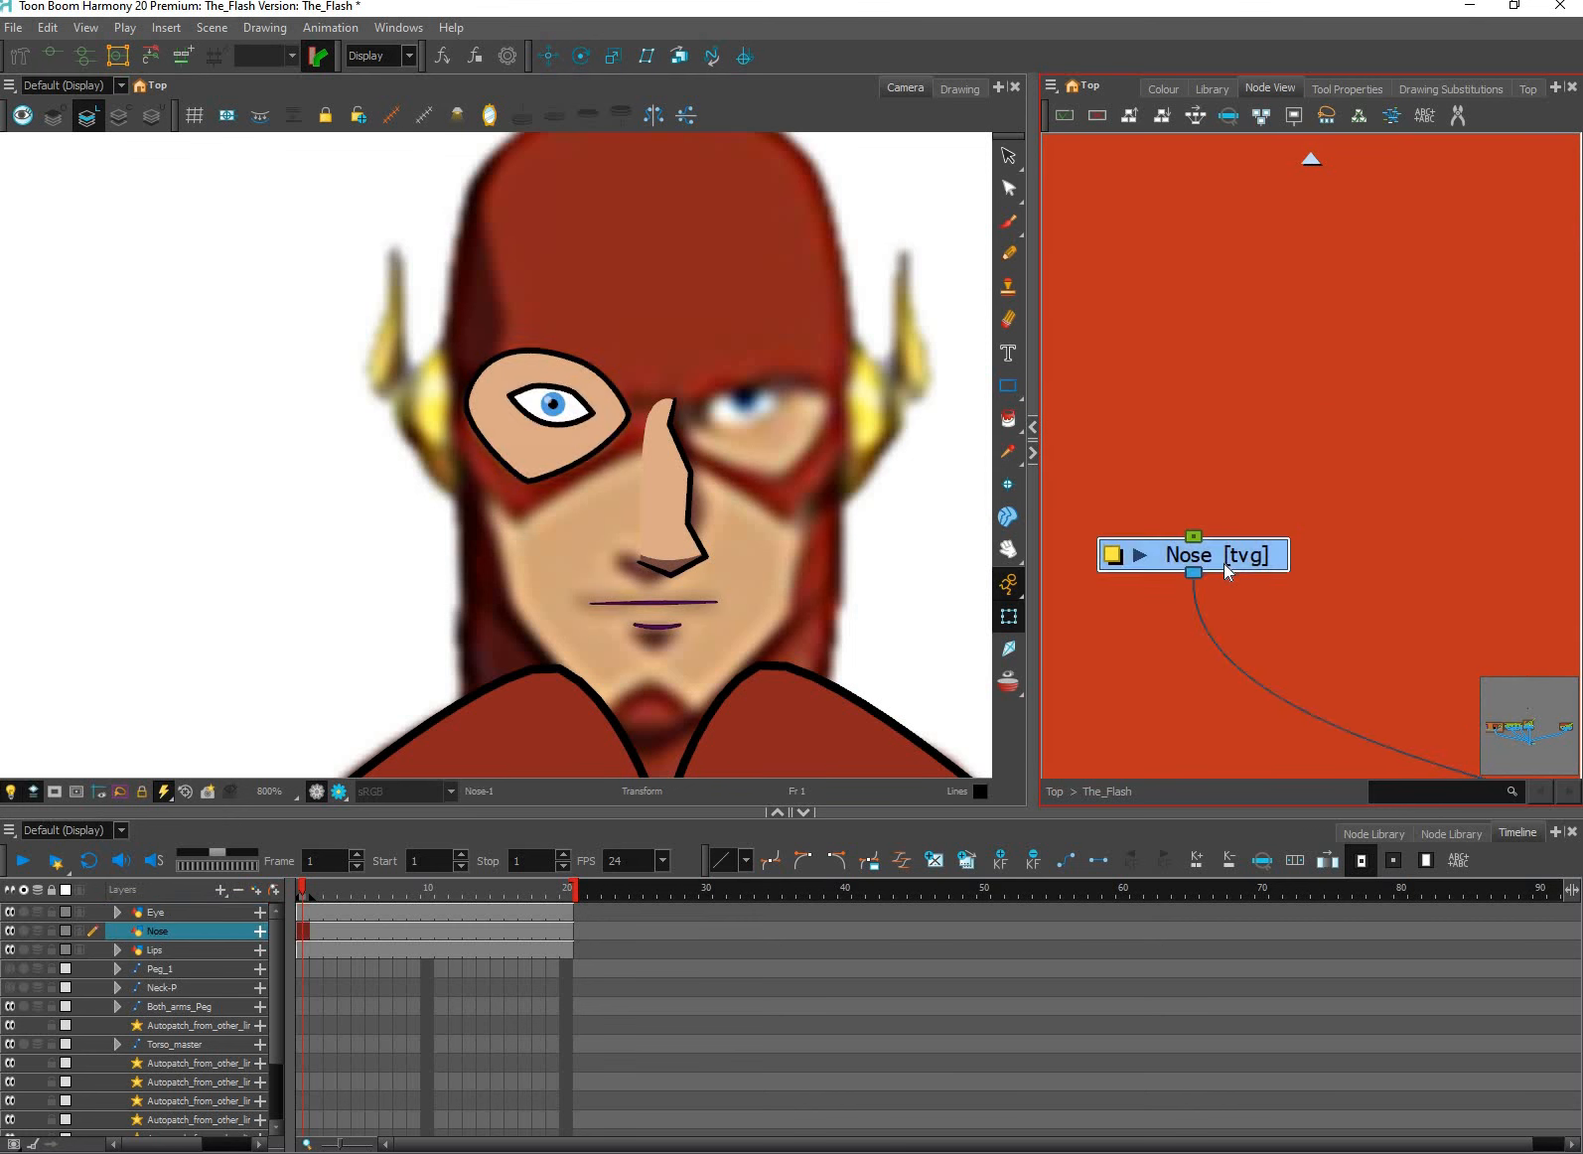
pyautogui.moveTo(1202, 561); pyautogui.dragTo(1214, 549)
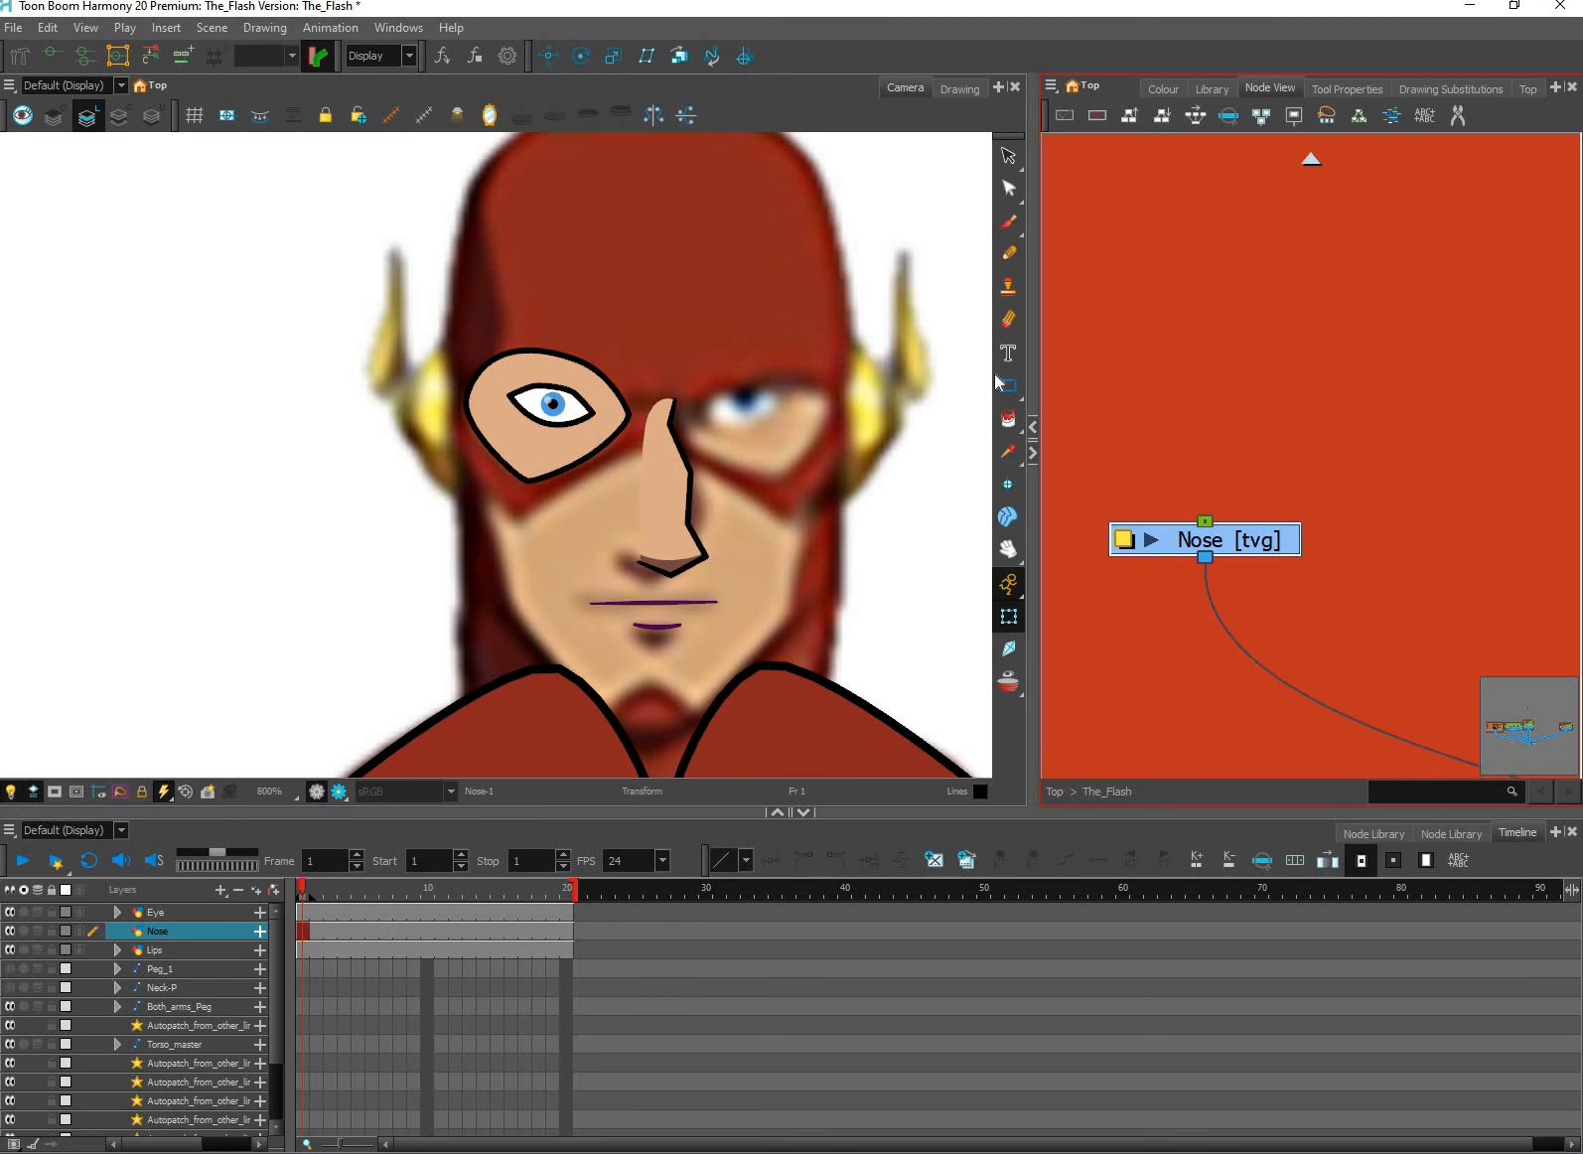
pyautogui.hotkey('alt', 's')
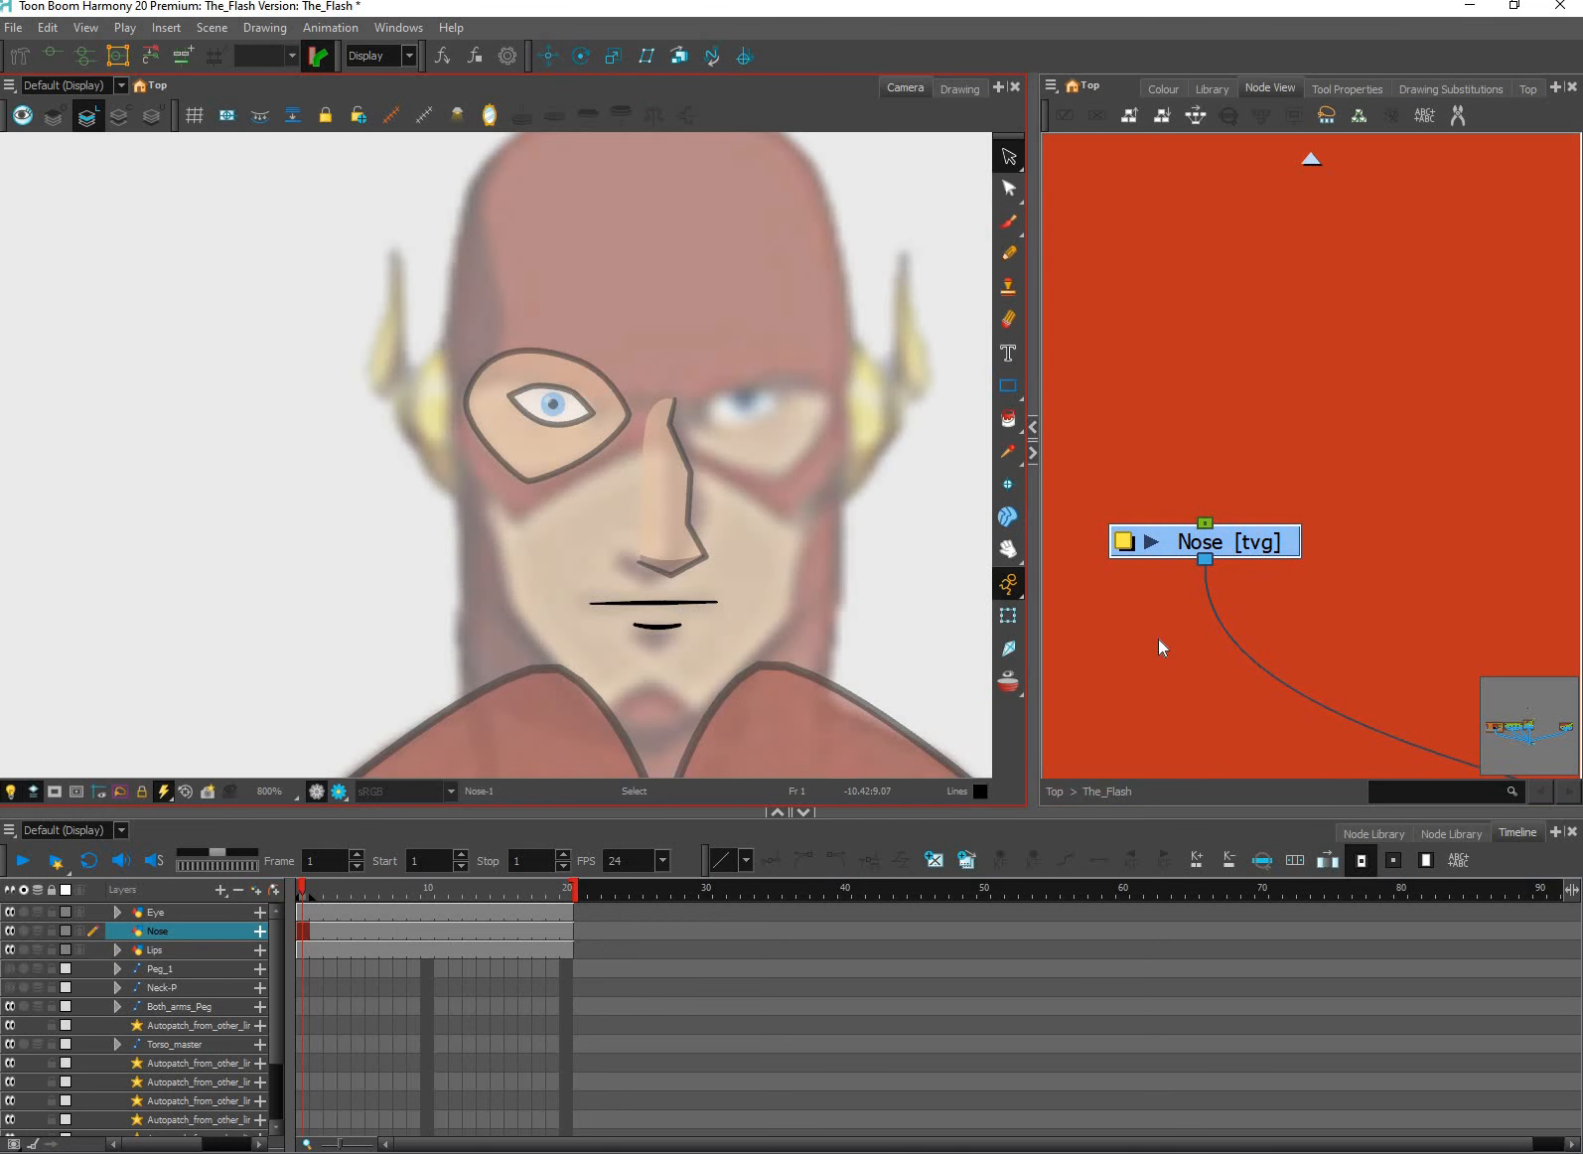
pyautogui.moveTo(577, 586); pyautogui.dragTo(735, 653)
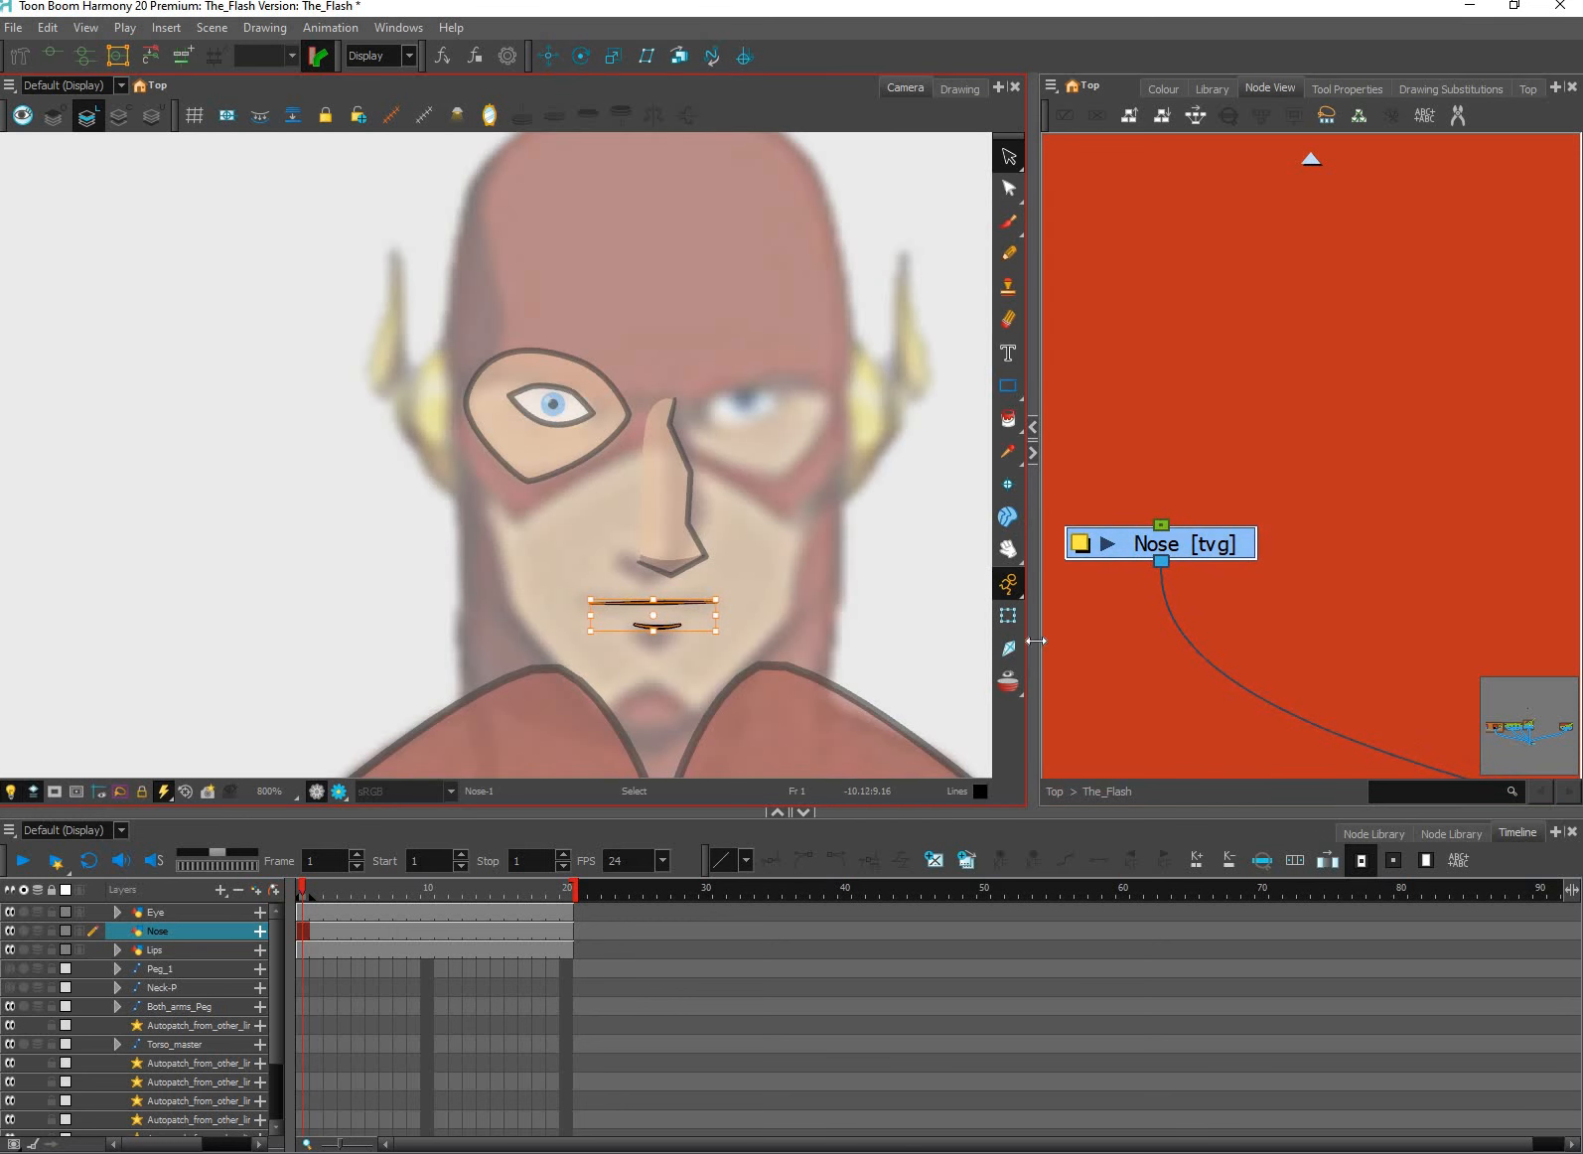
pyautogui.press('Delete')
# Select the Lips node and undo the removal of the mouth lines.
pyautogui.moveTo(1378, 622)
pyautogui.mouseDown()
pyautogui.moveTo(1316, 589)
pyautogui.moveTo(1187, 566)
pyautogui.mouseUp()
pyautogui.scroll(2, 1202, 566)
pyautogui.moveTo(1336, 594); pyautogui.dragTo(1249, 586)
pyautogui.scroll(1, 1242, 584)
pyautogui.scroll(1, 684, 616)
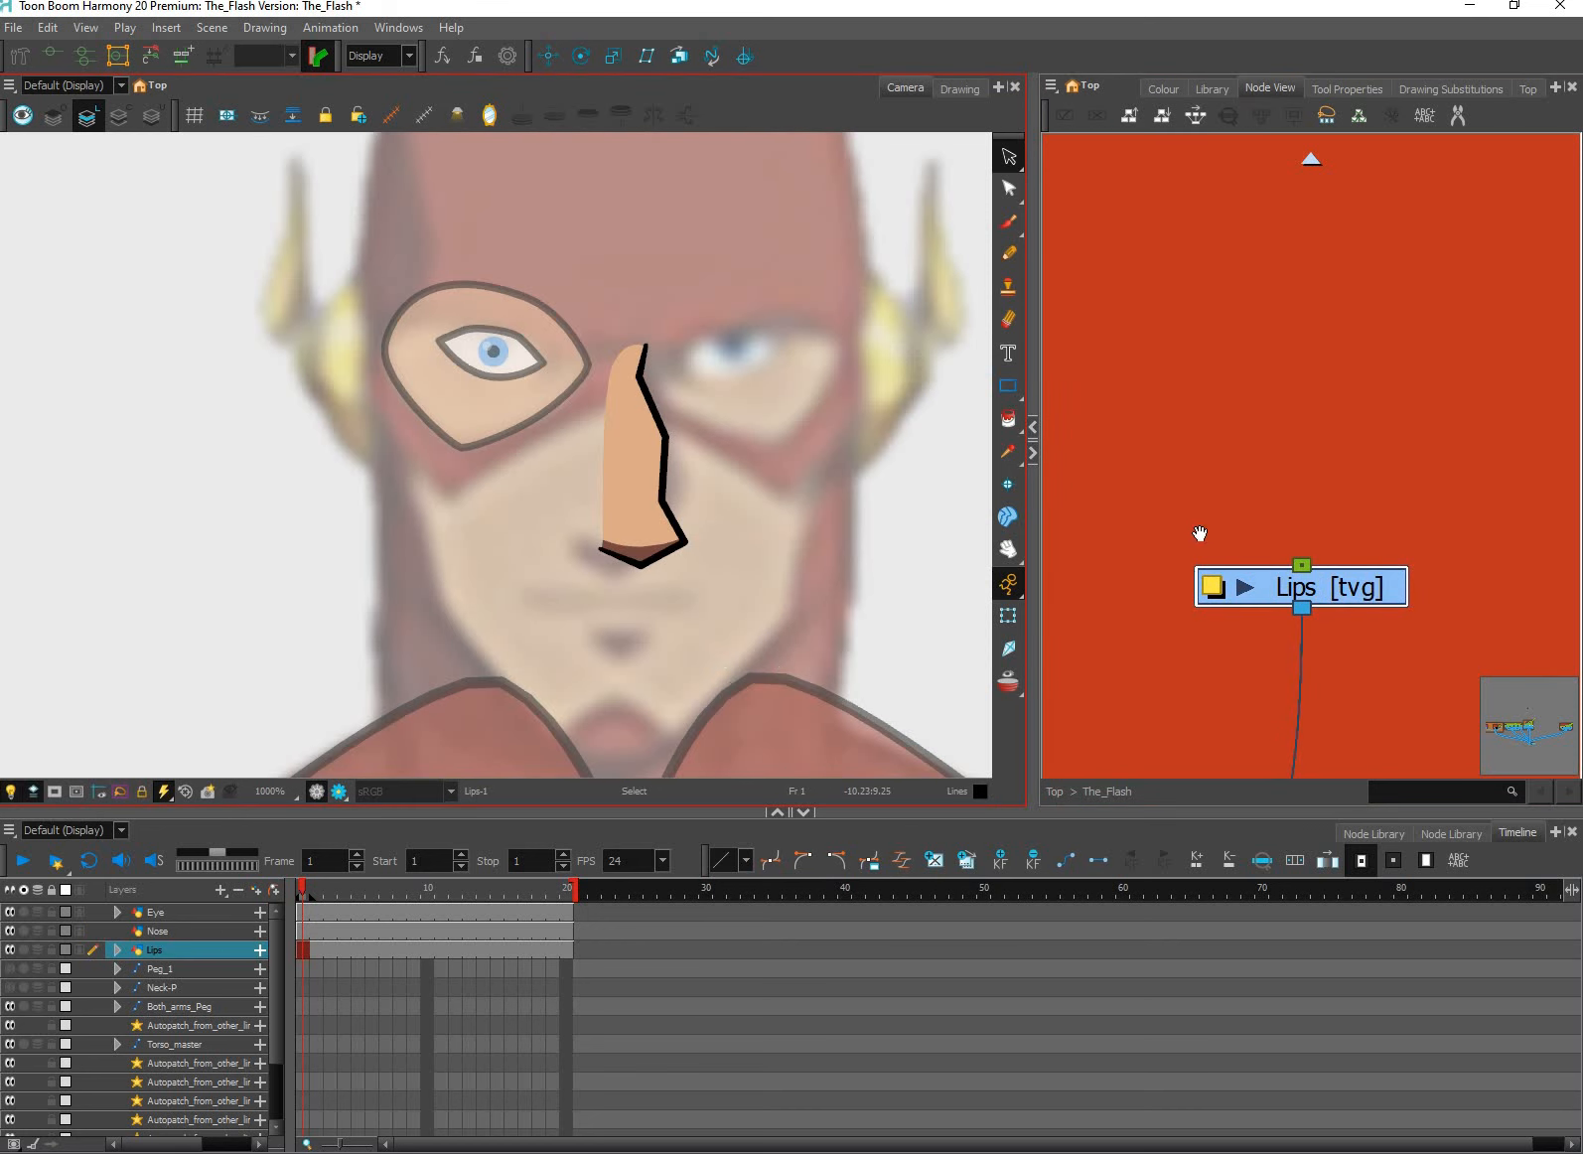
pyautogui.hotkey('ctrl', 'z')
# Select the nose artwork, undo several recent changes, and redo them to restore the Lips layer.
pyautogui.click(583, 559)
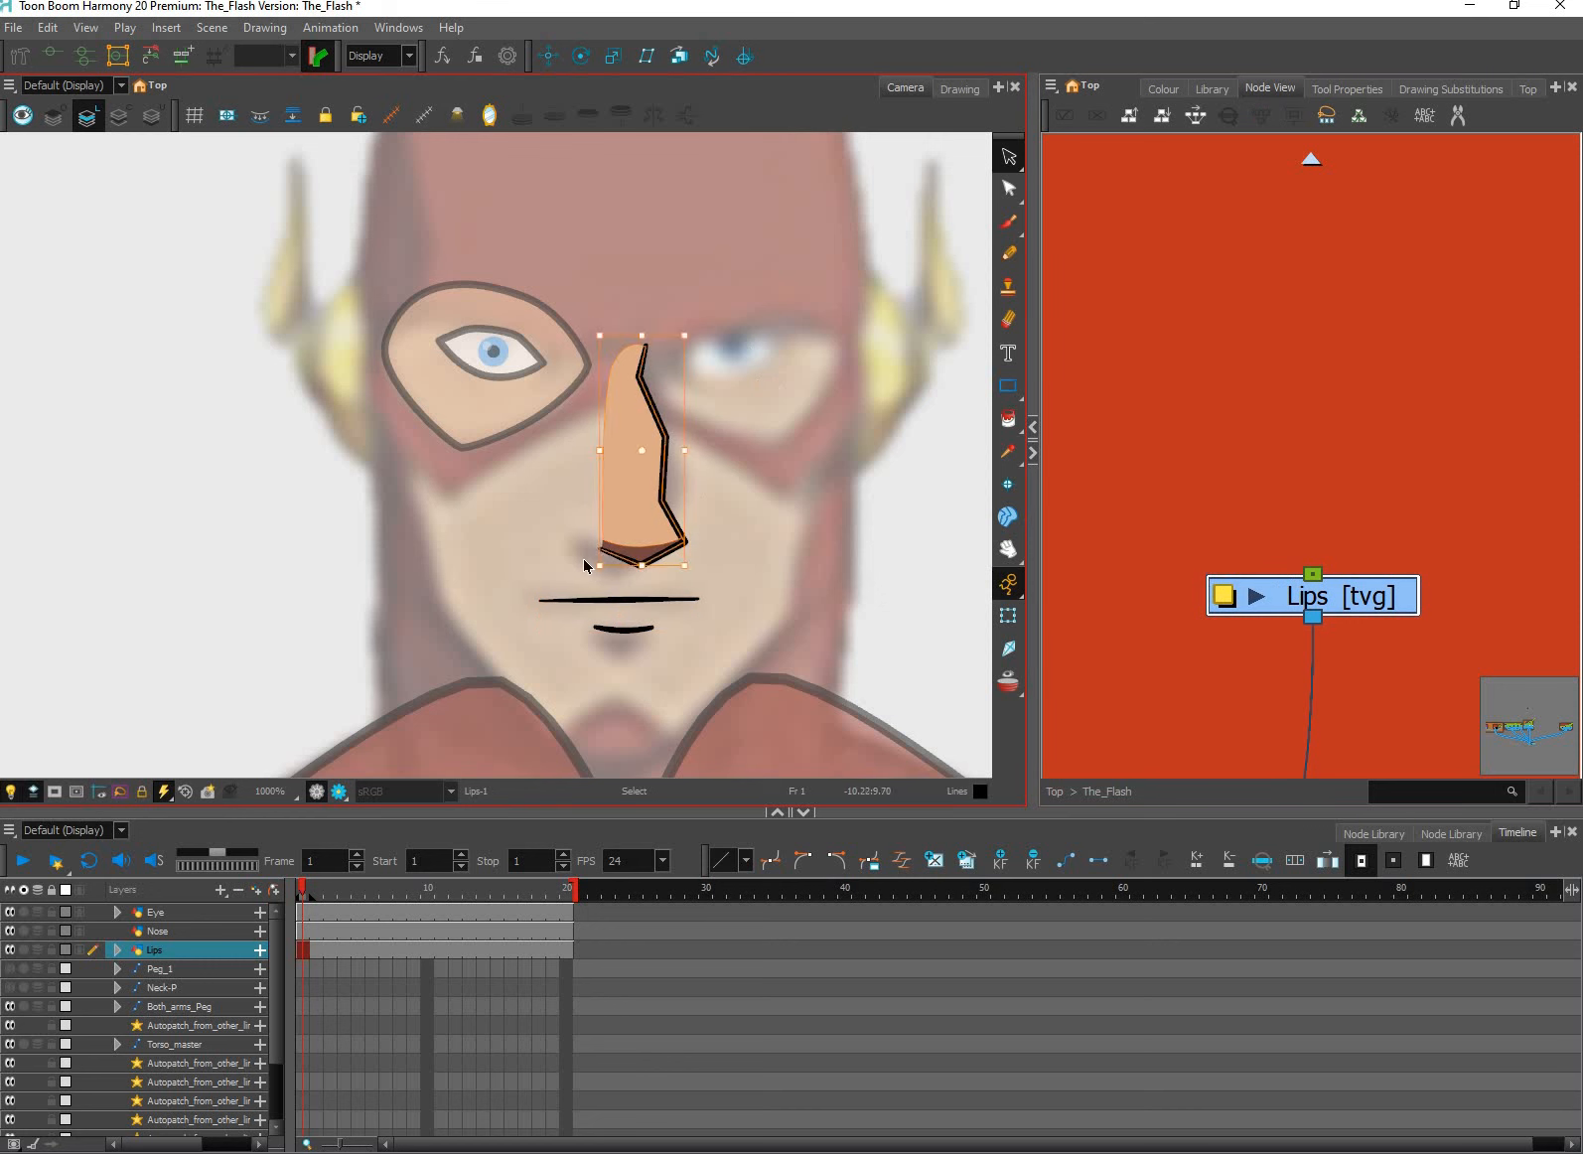
pyautogui.hotkey('ctrl', 'z')
pyautogui.hotkey('ctrl', 'z')
pyautogui.hotkey('ctrl', 'z')
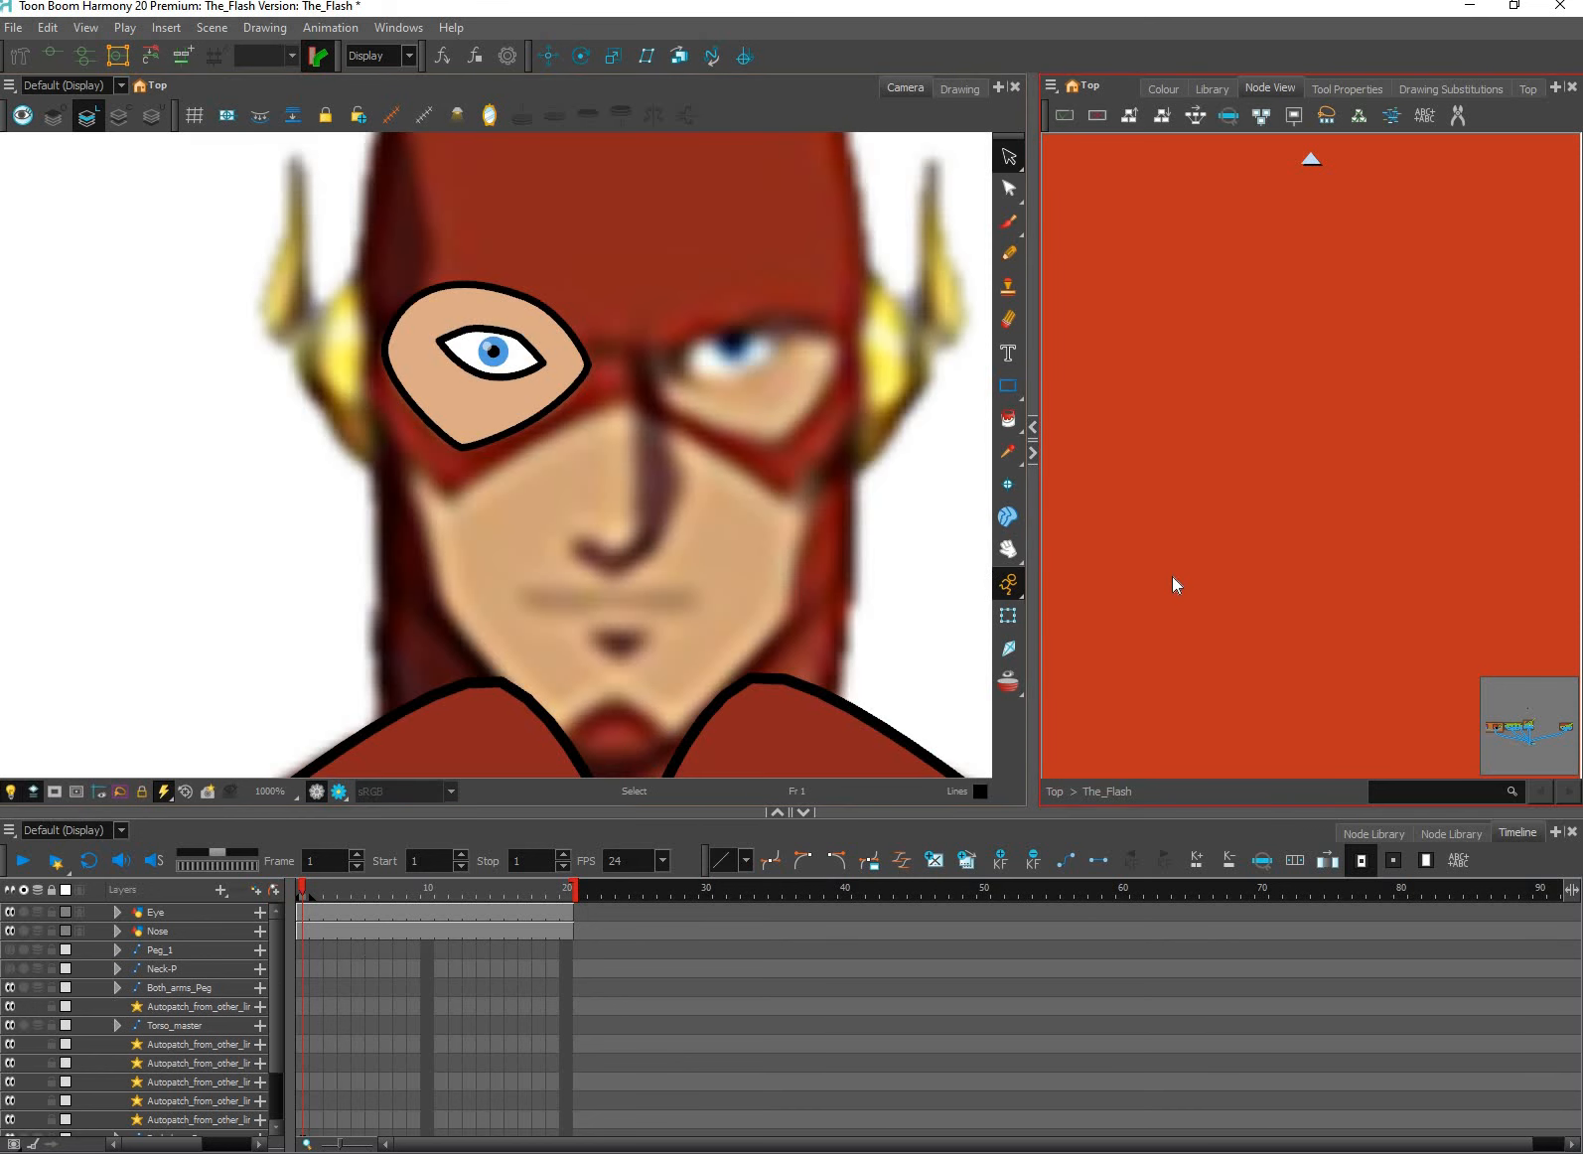
pyautogui.hotkey('ctrl', 'shift', 'z')
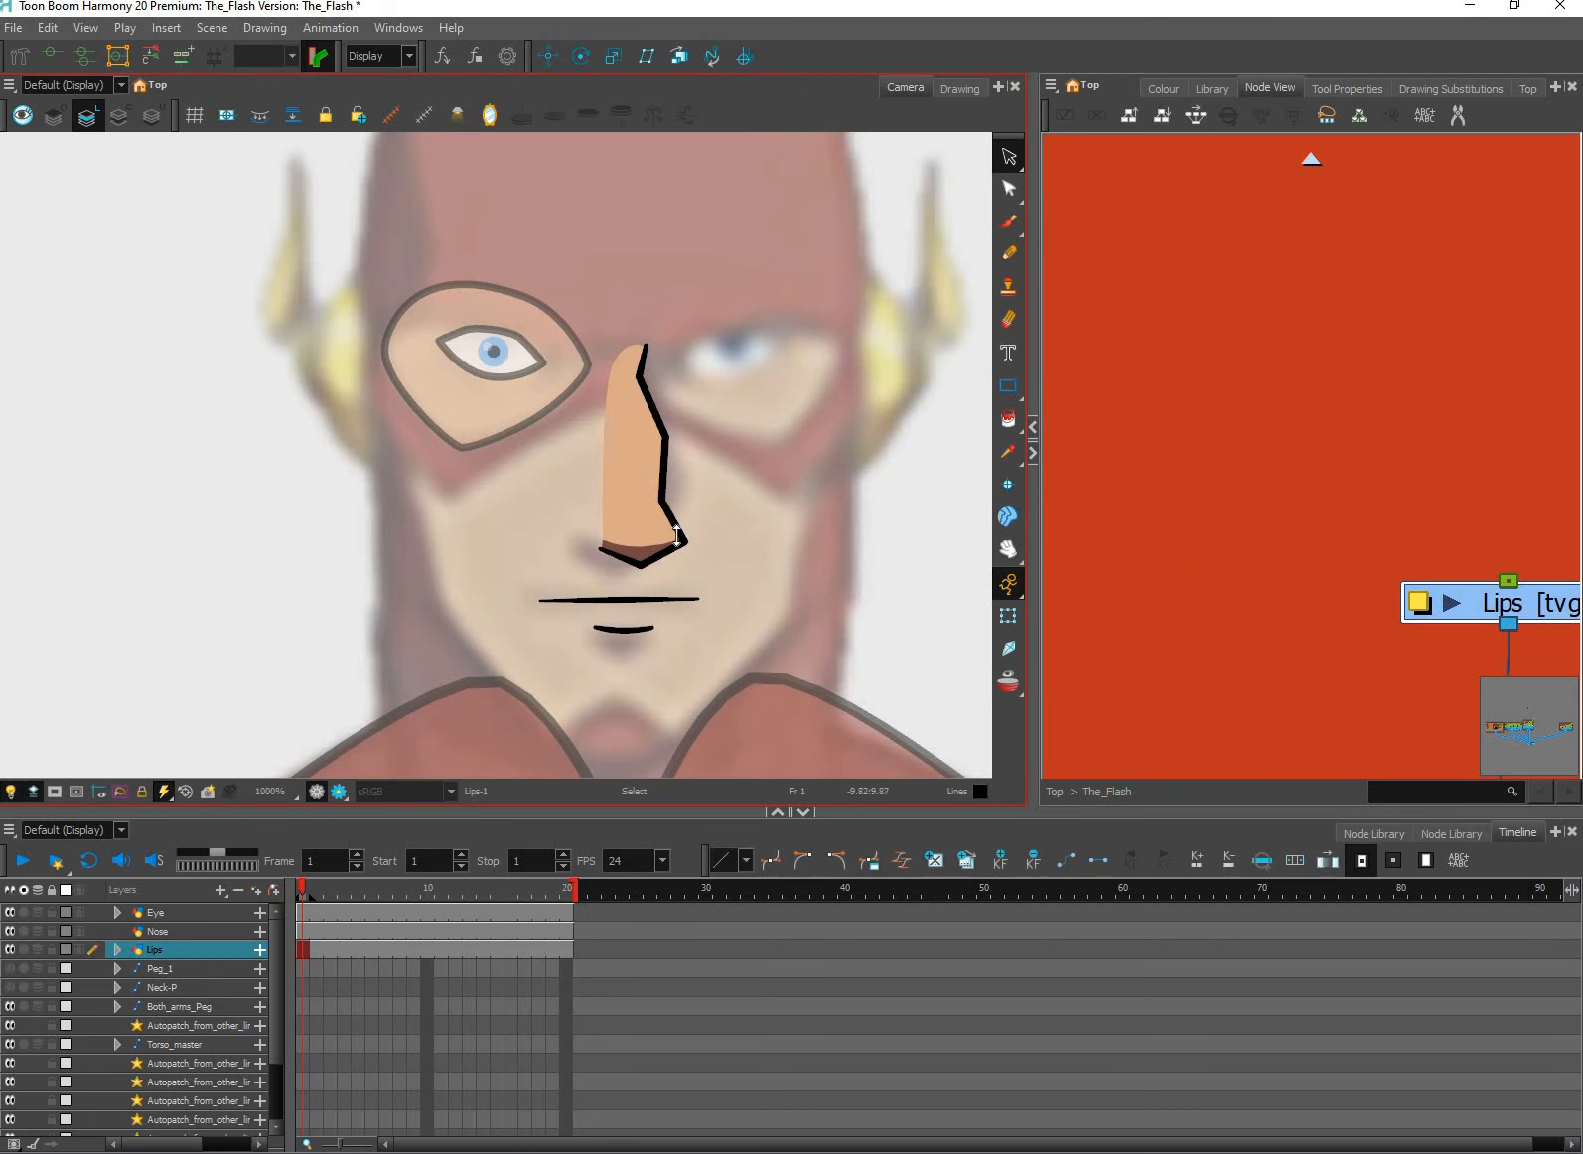
pyautogui.hotkey('ctrl', 'shift', 'z')
# Try deleting the nose artwork from the Lips layer and undo the deletion.
pyautogui.scroll(1, 710, 544)
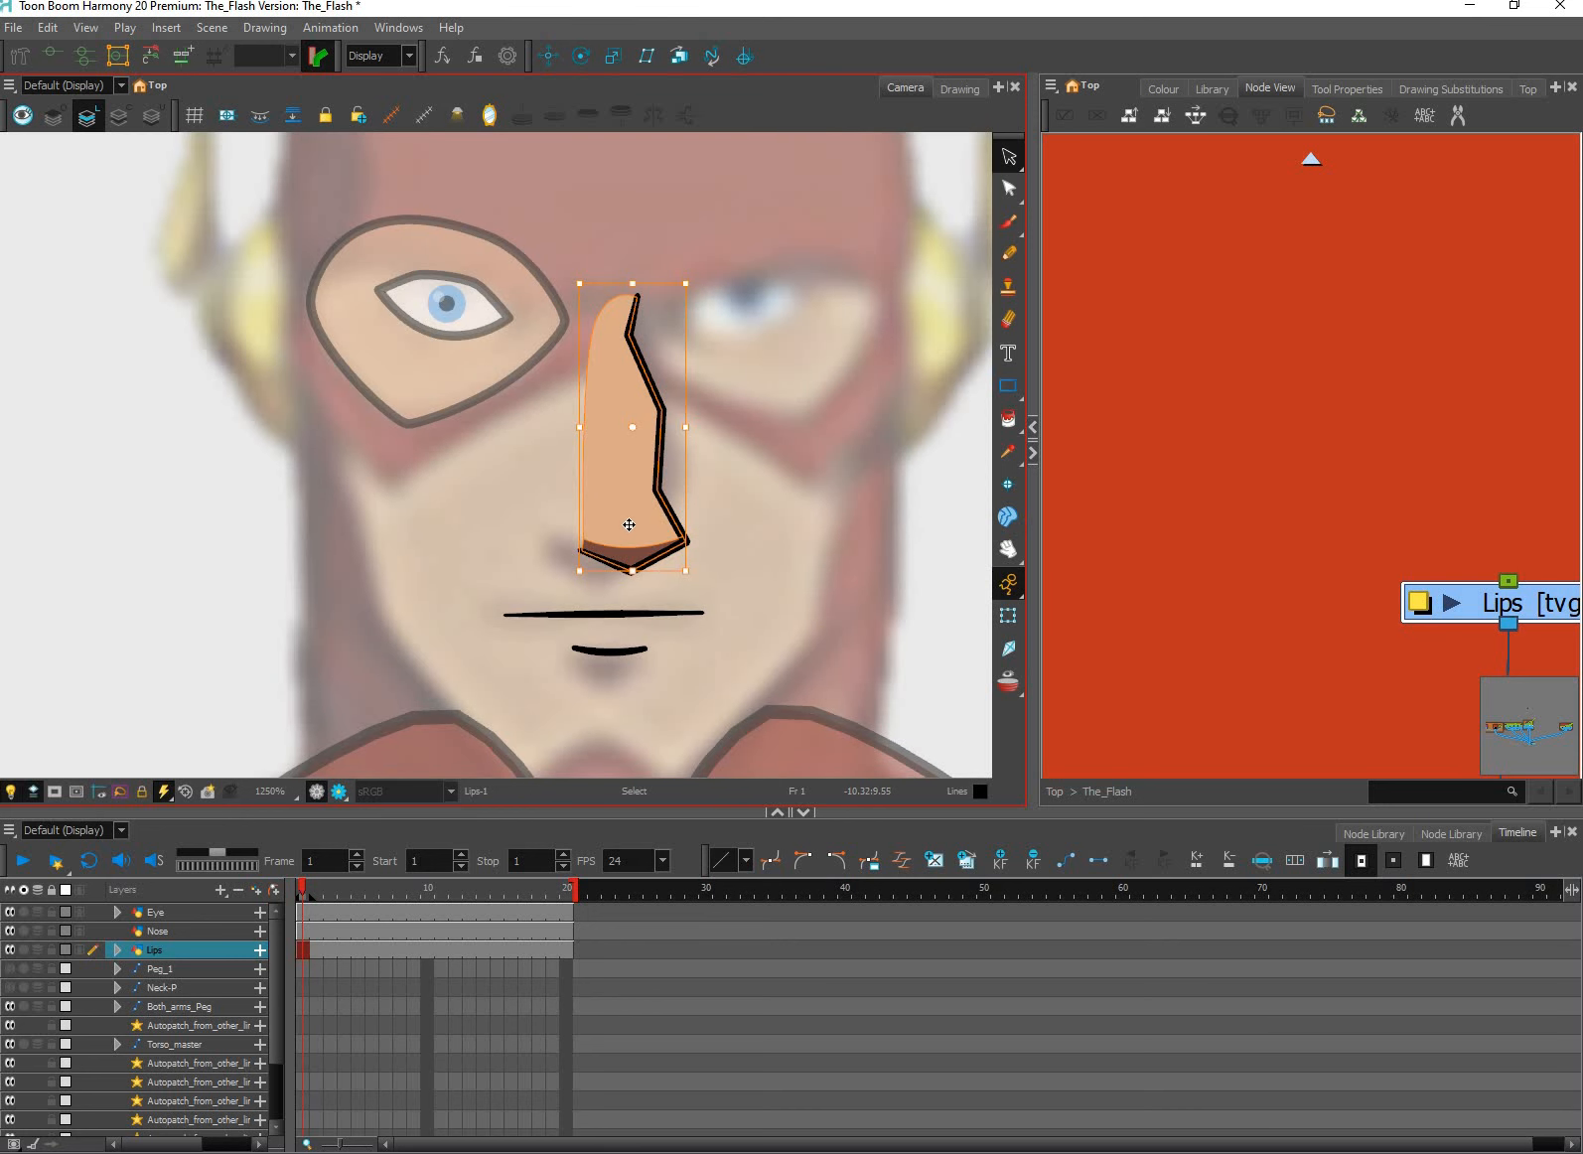
pyautogui.press('Delete')
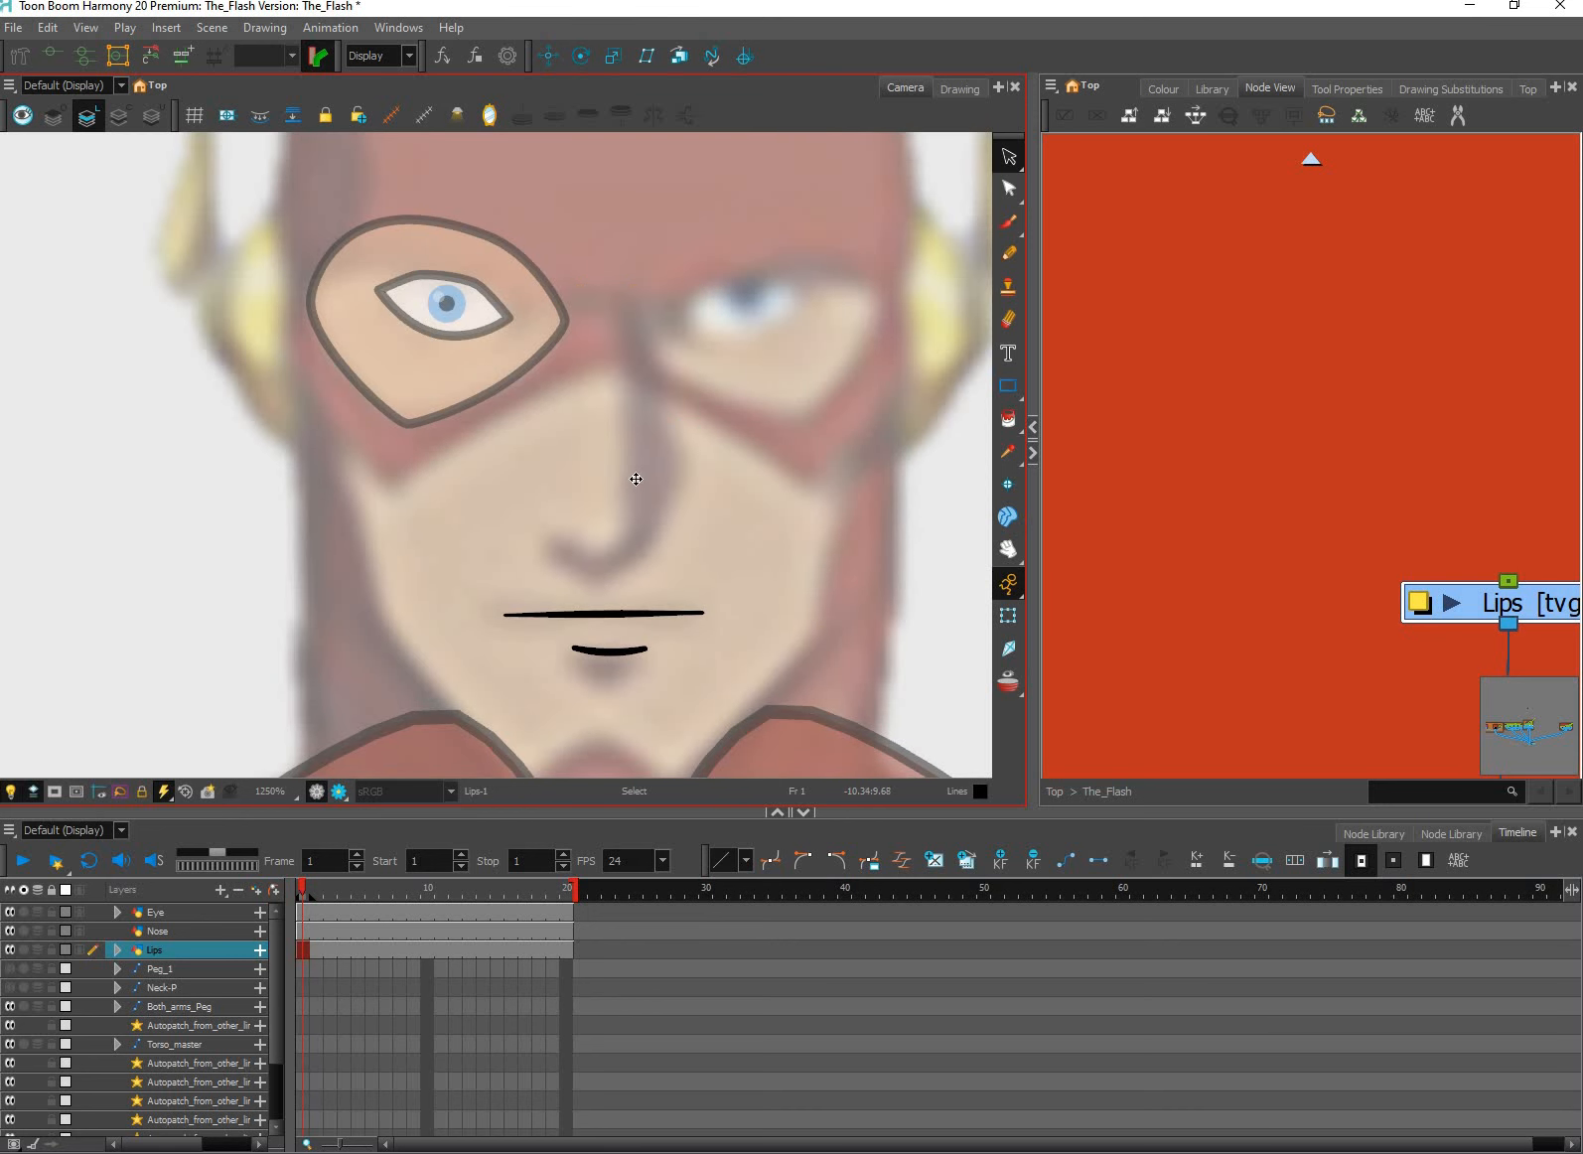
pyautogui.hotkey('ctrl', 'z')
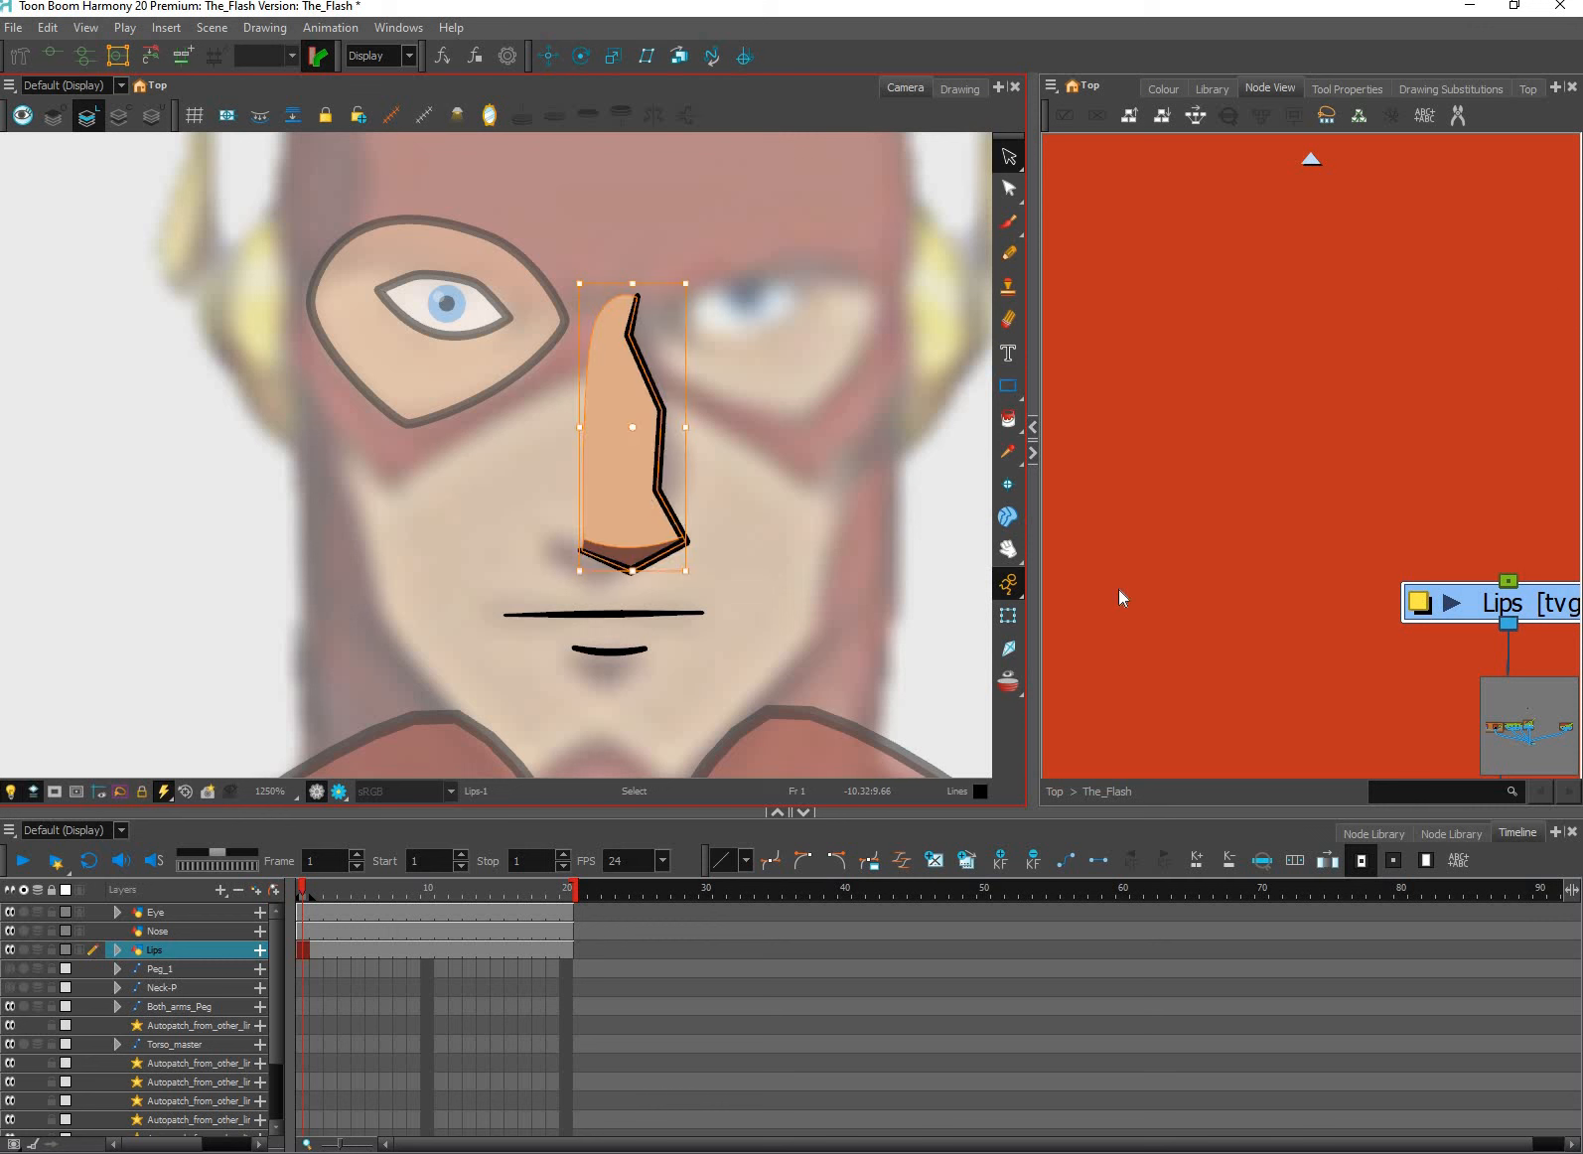
pyautogui.press('Delete')
pyautogui.hotkey('ctrl', 'z')
pyautogui.middleClick(1363, 507)
pyautogui.moveTo(1372, 660); pyautogui.dragTo(1259, 572)
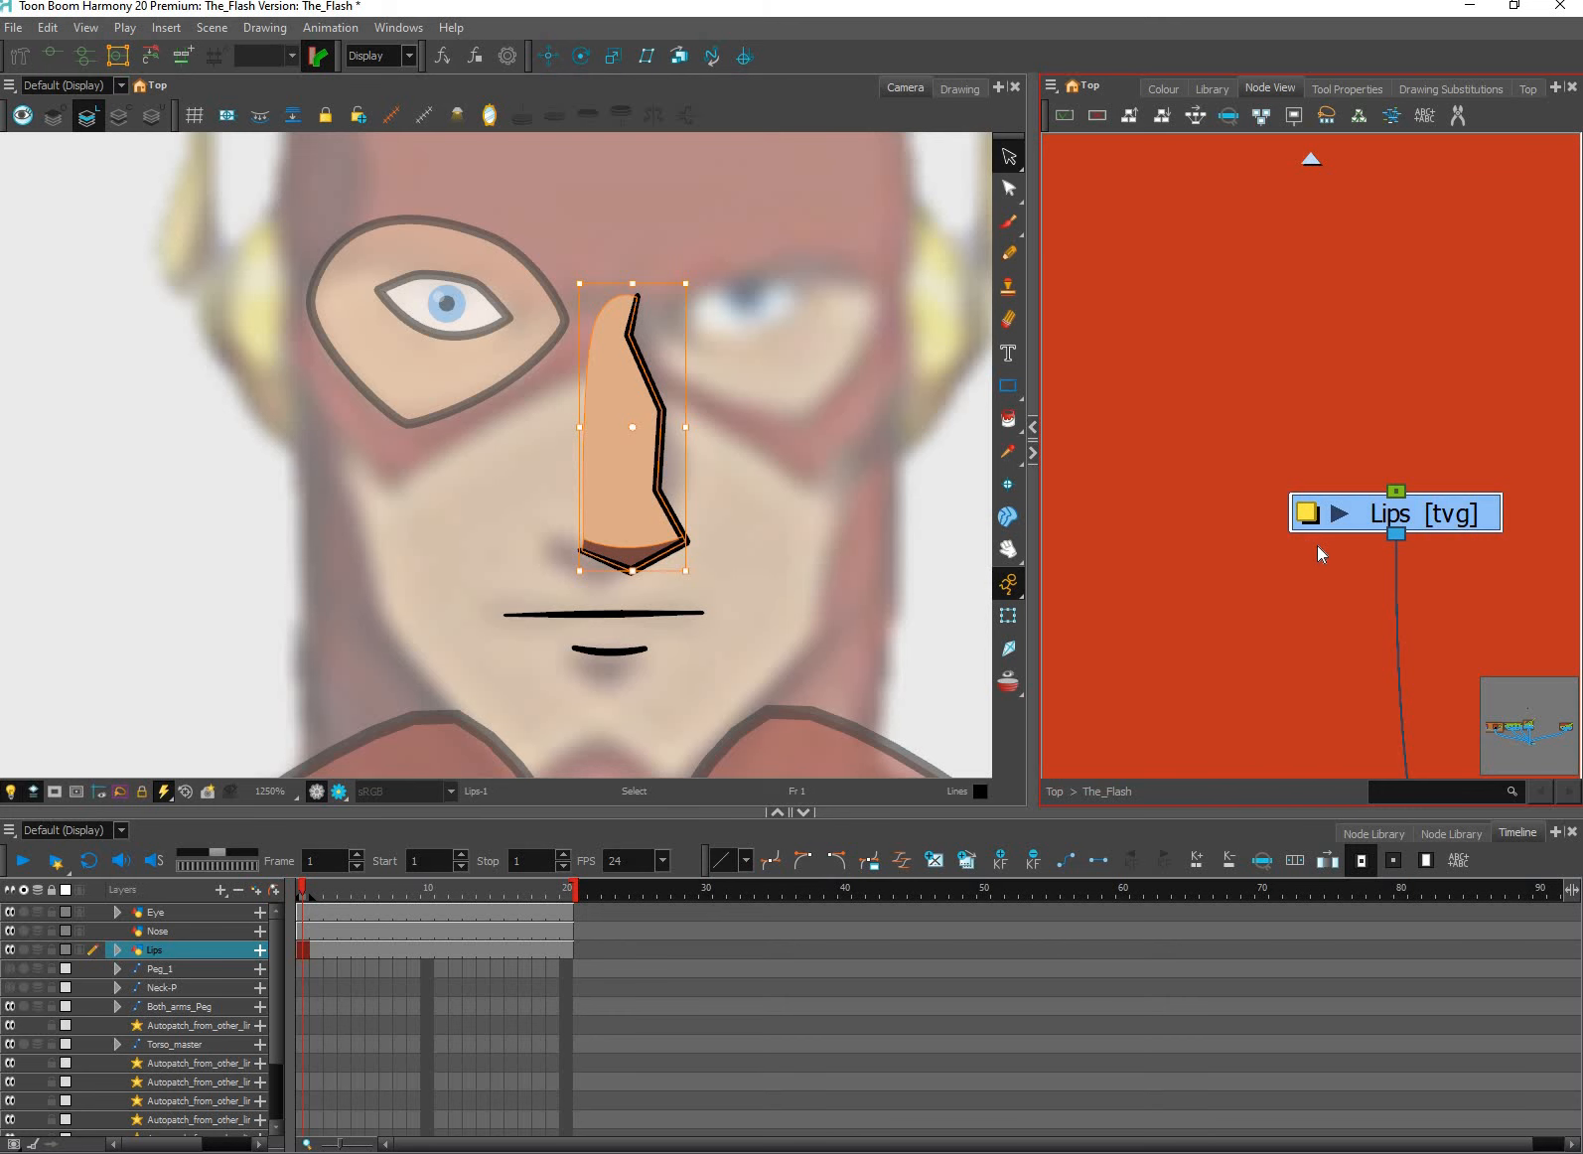
pyautogui.press('Delete')
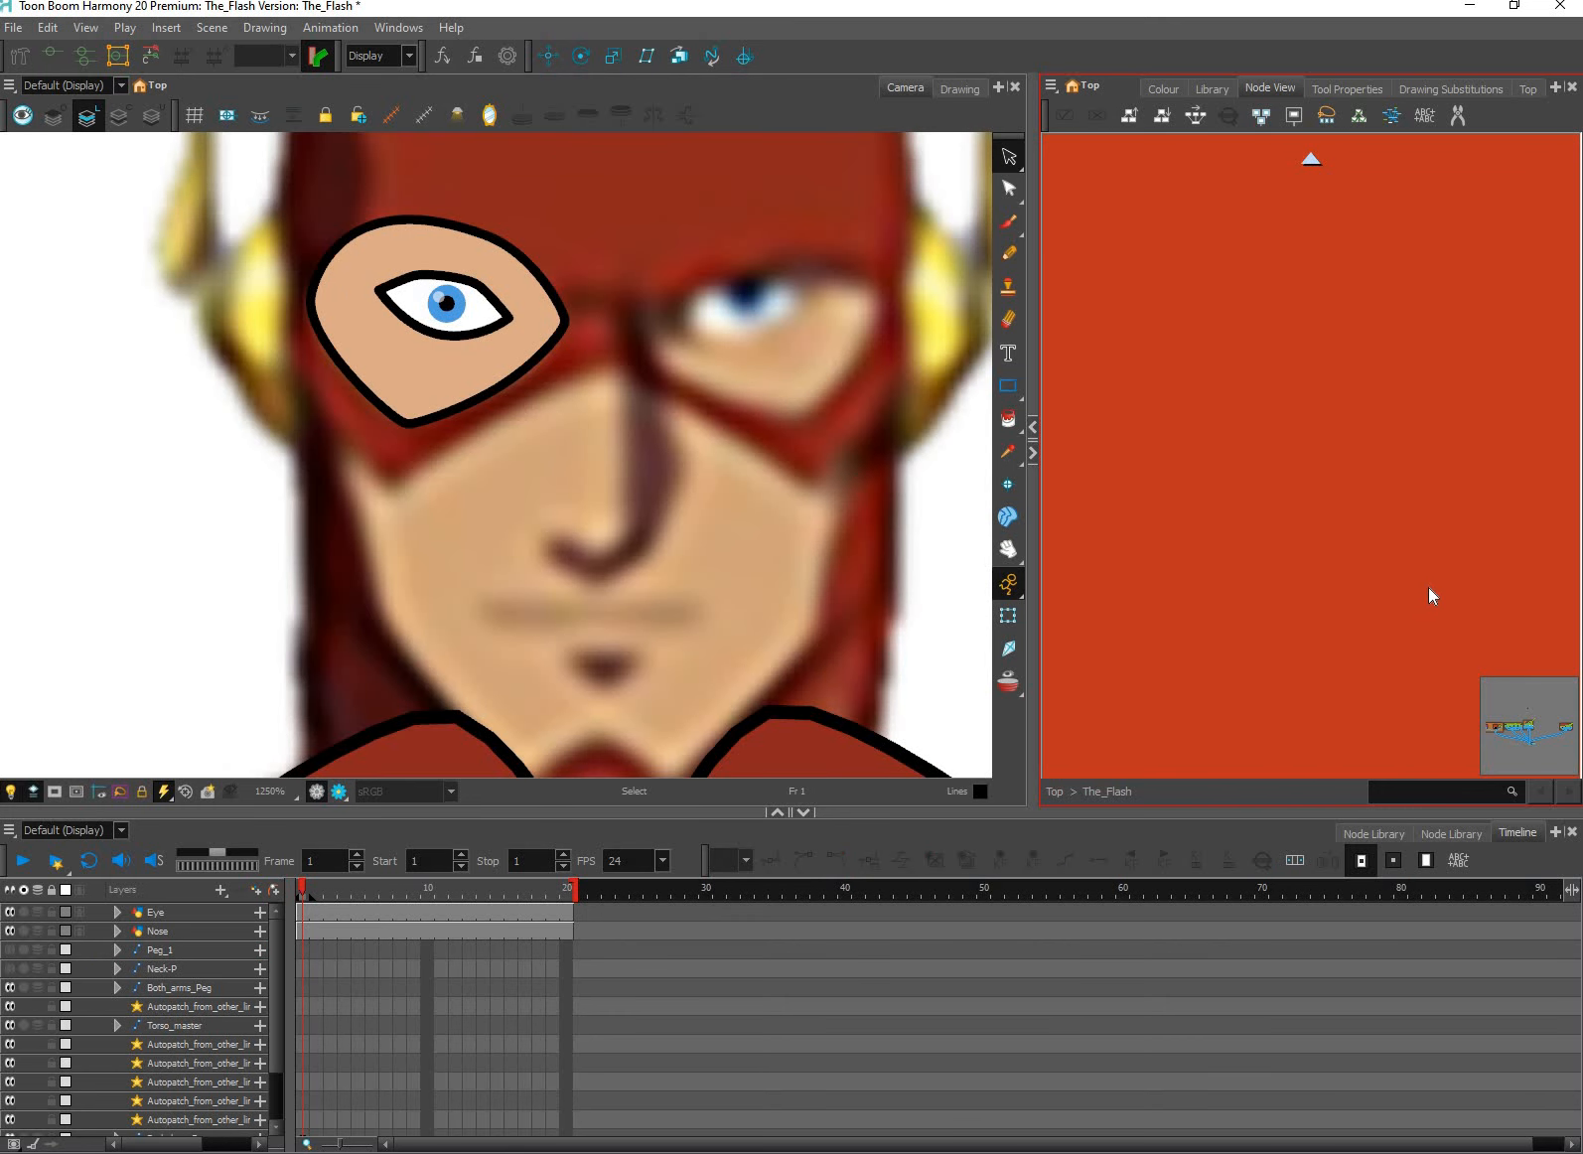
pyautogui.hotkey('ctrl', 'z')
pyautogui.hotkey('ctrl', 'z')
pyautogui.hotkey('ctrl', 'z')
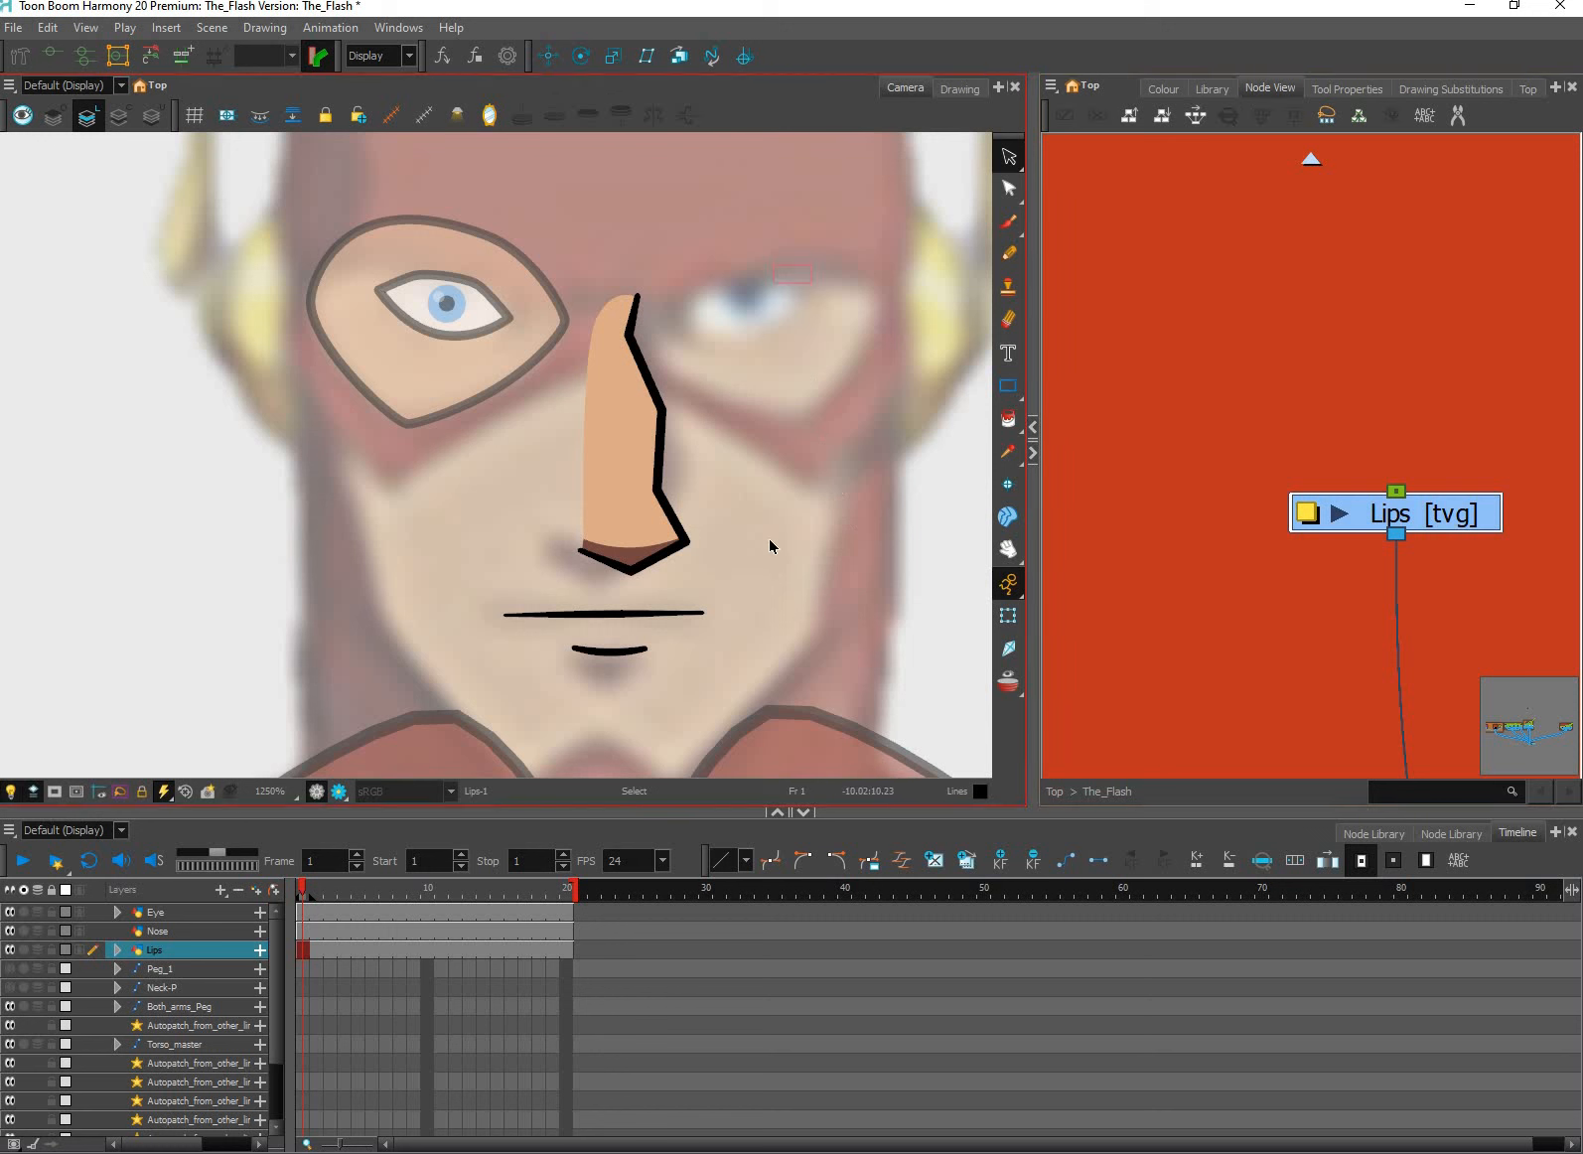
# Remove the nose artwork from the Lips drawing and paste it into the Nose drawing.
pyautogui.moveTo(812, 286); pyautogui.dragTo(530, 584)
pyautogui.press('Delete')
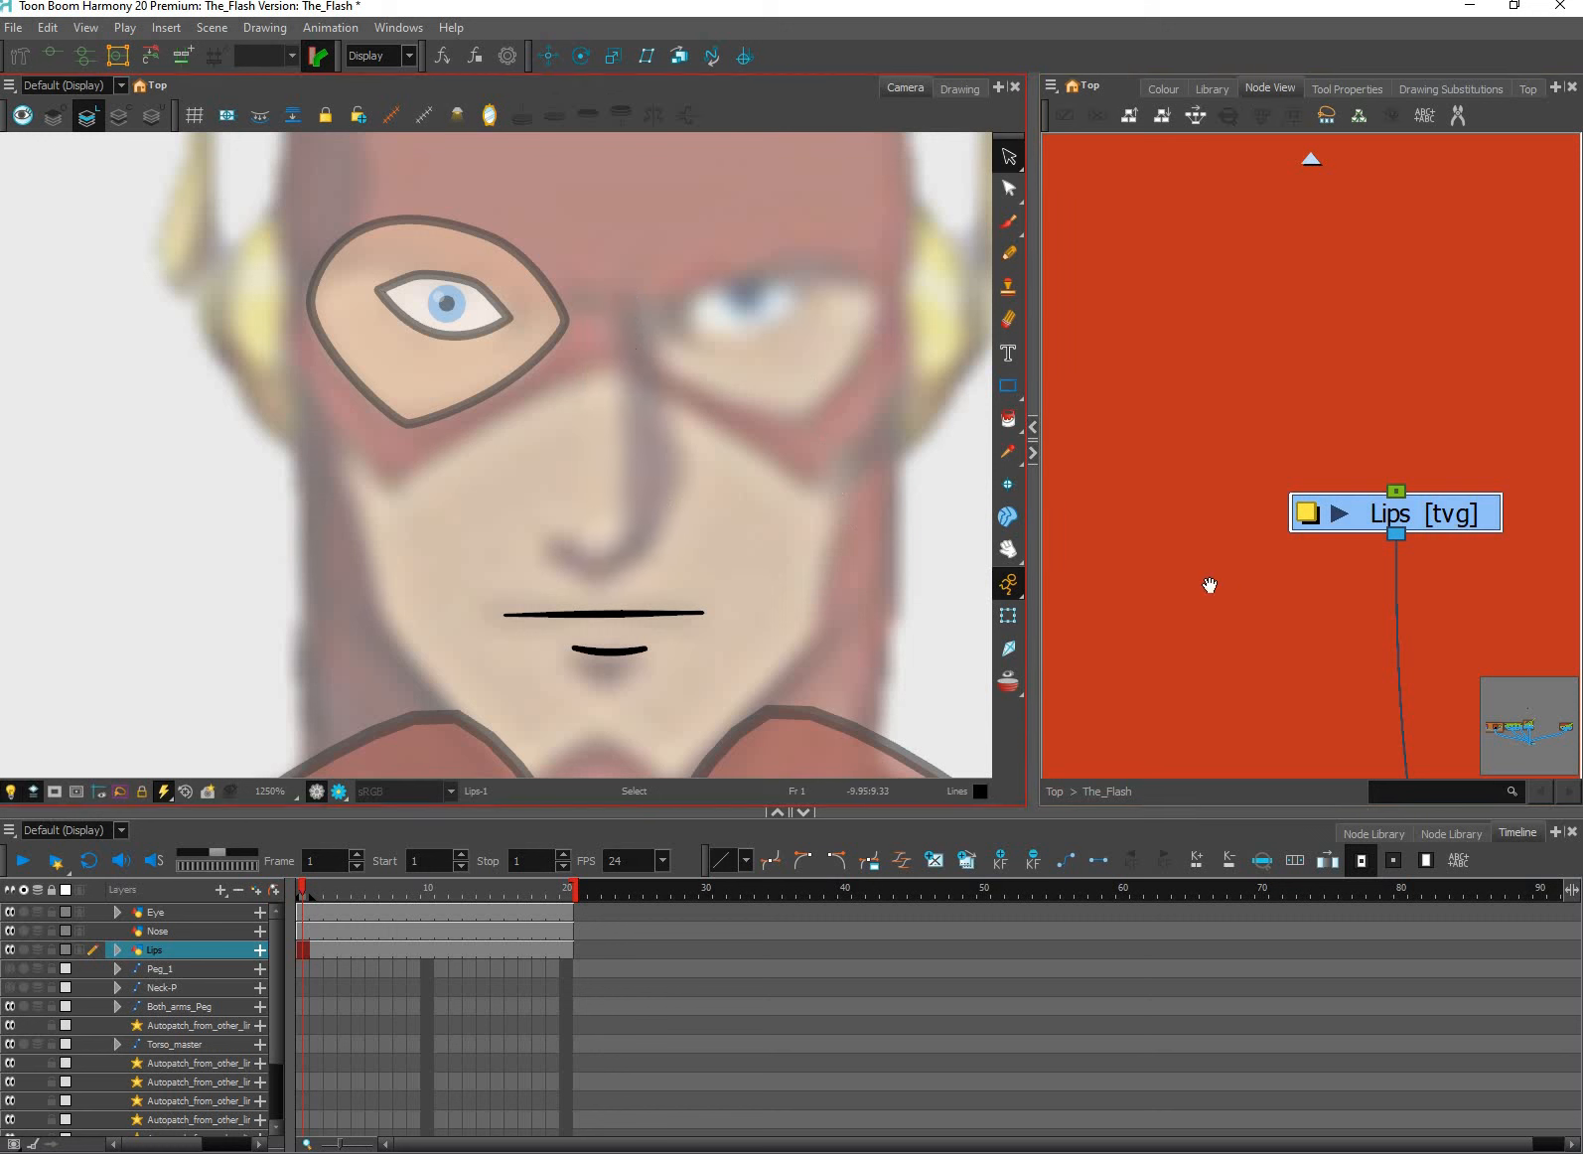
pyautogui.moveTo(1210, 585); pyautogui.dragTo(1490, 594)
pyautogui.scroll(-2, 1307, 604)
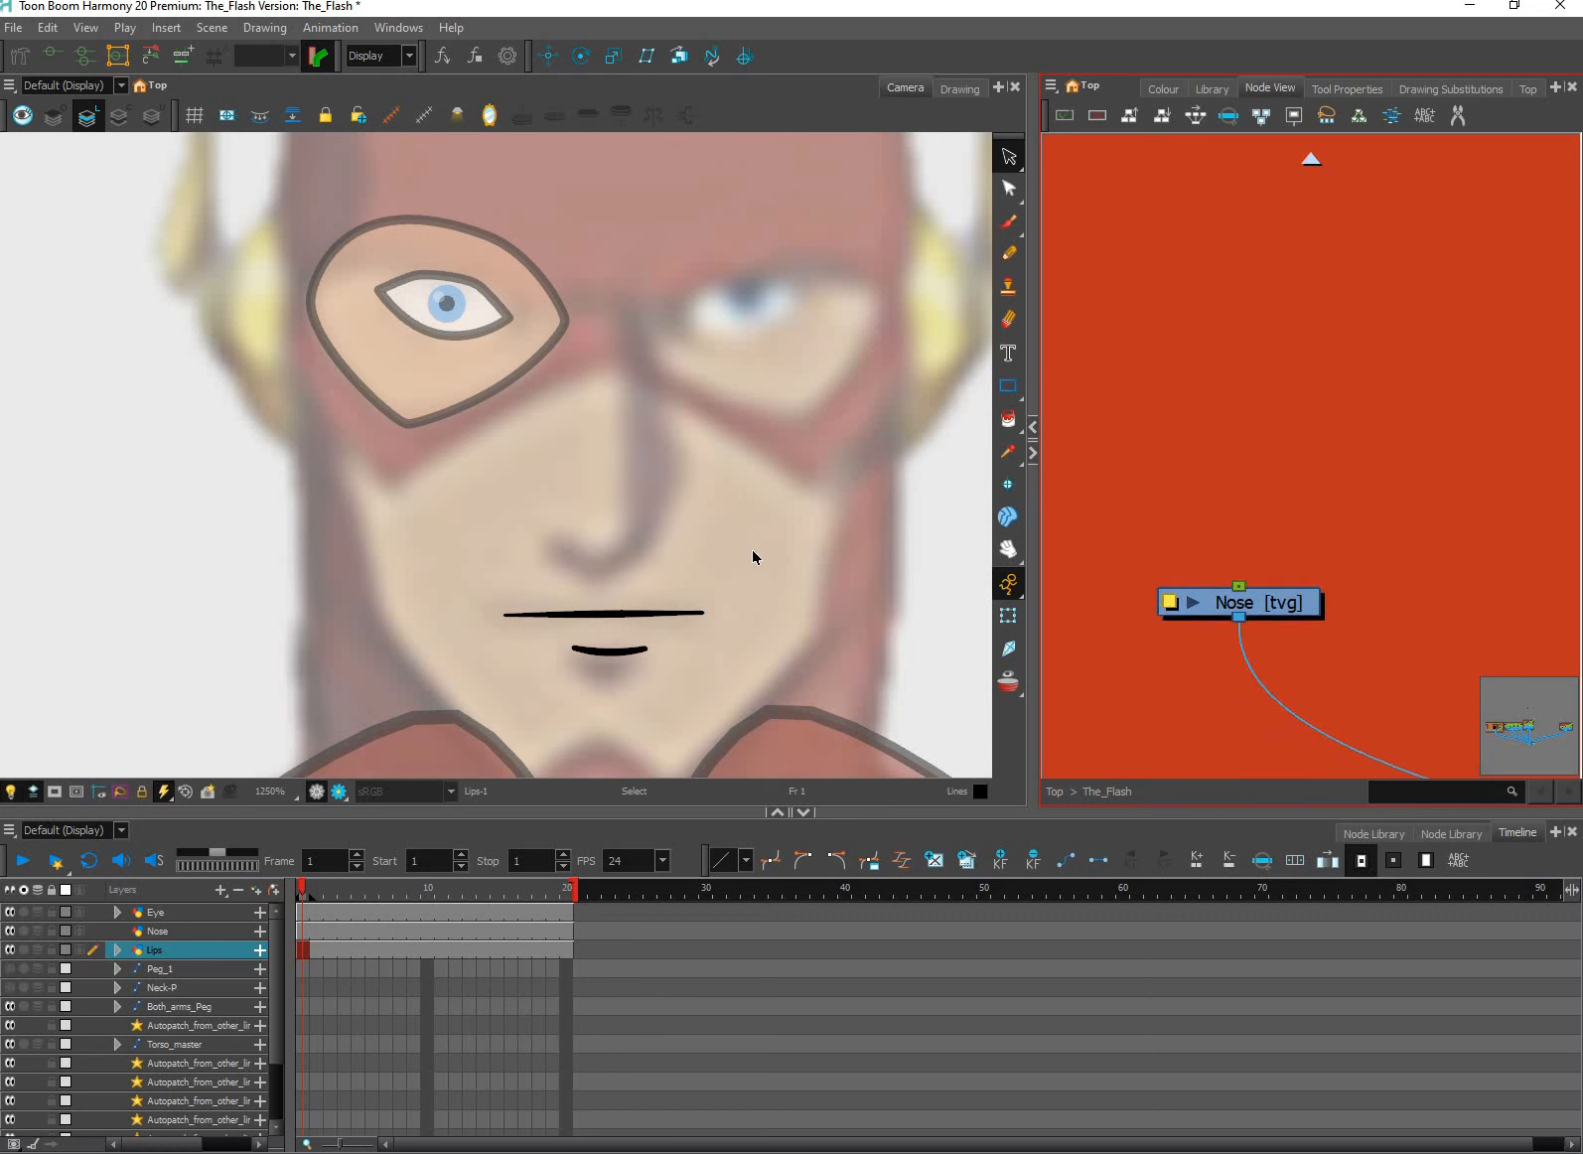
pyautogui.click(787, 507)
pyautogui.hotkey('ctrl', 'v')
pyautogui.moveTo(558, 521); pyautogui.dragTo(598, 668)
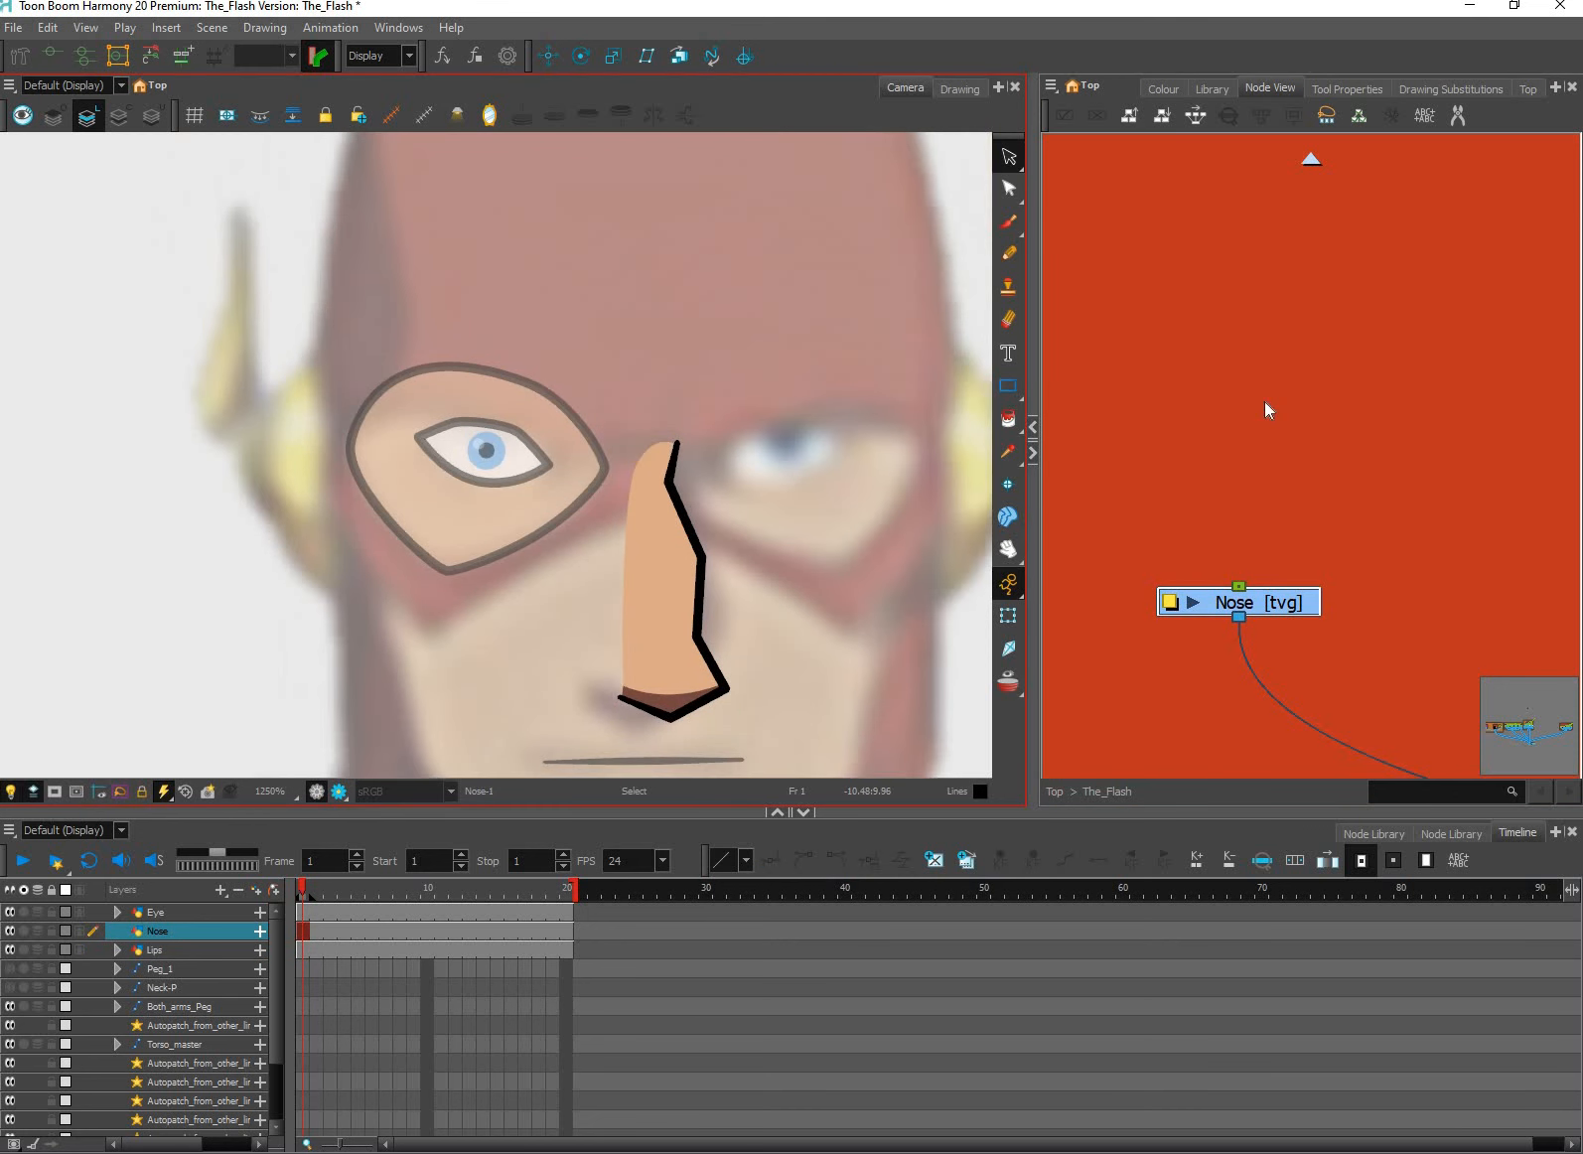
# Delete the skin-coloured patch and its outline around the eye from the Eye drawing.
pyautogui.click(579, 477)
pyautogui.click(1386, 553)
pyautogui.press('o')
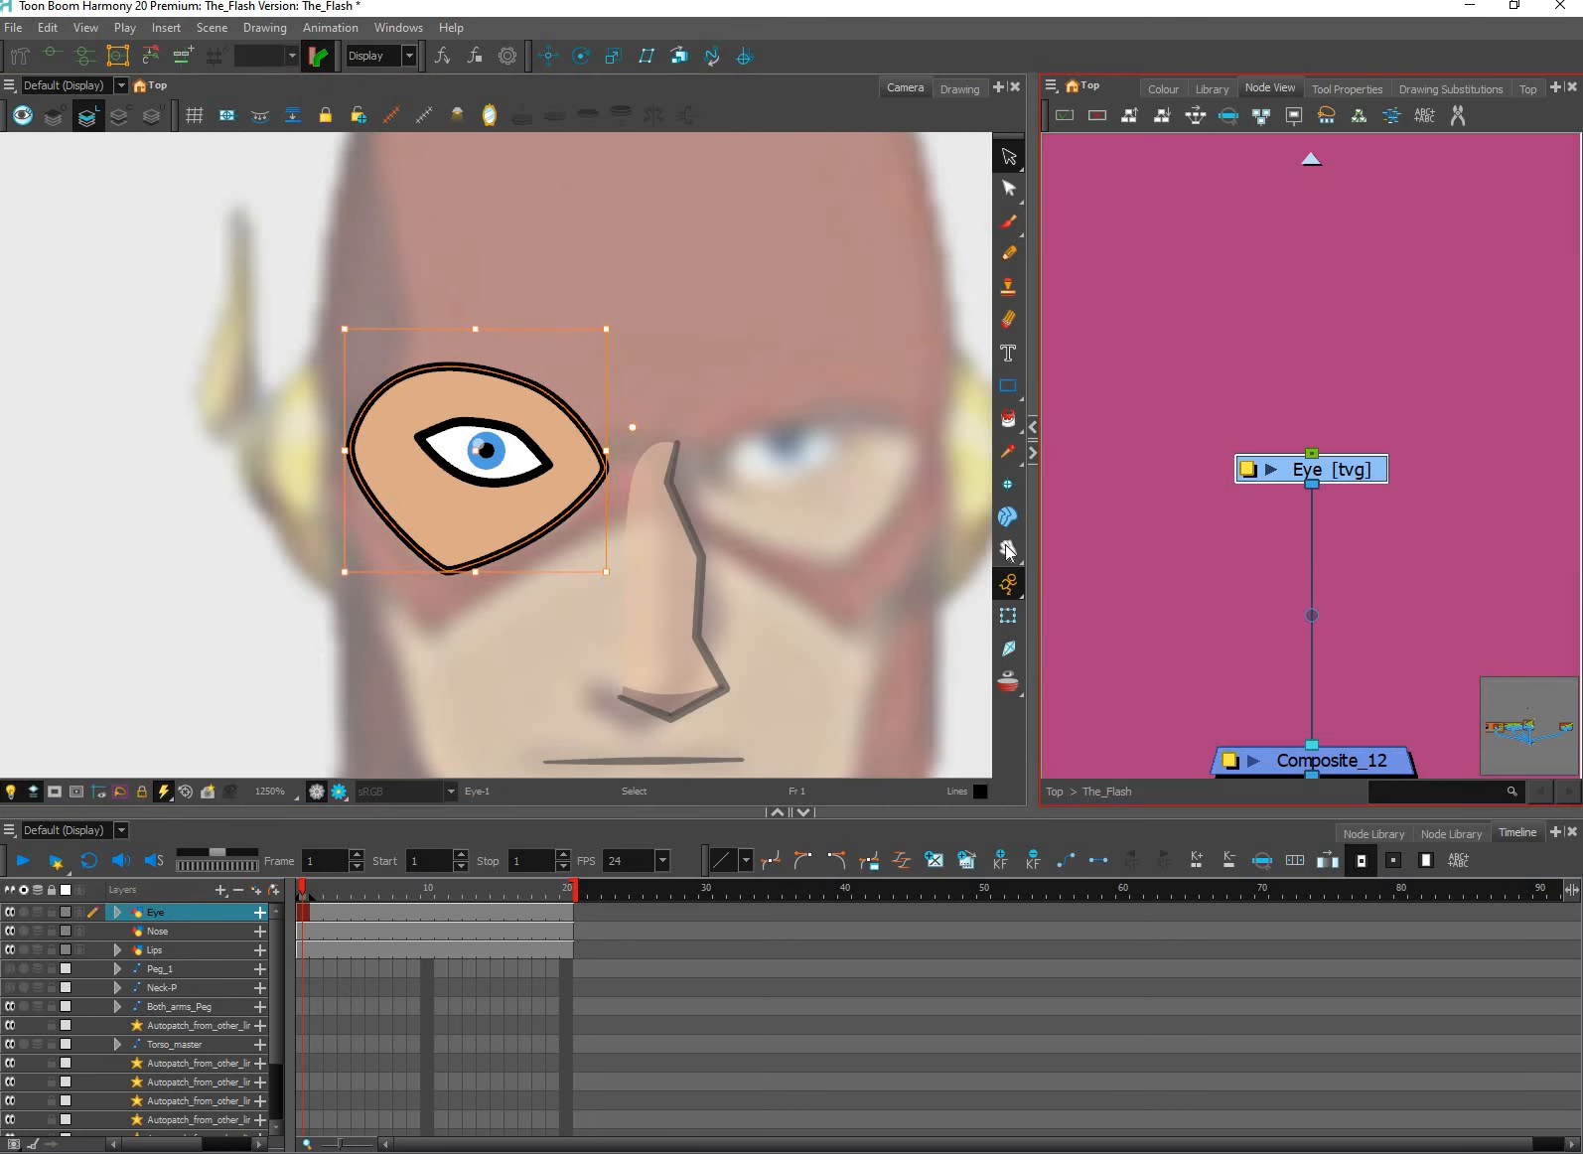
pyautogui.press('2')
pyautogui.press('2')
pyautogui.press('2')
pyautogui.scroll(1, 699, 514)
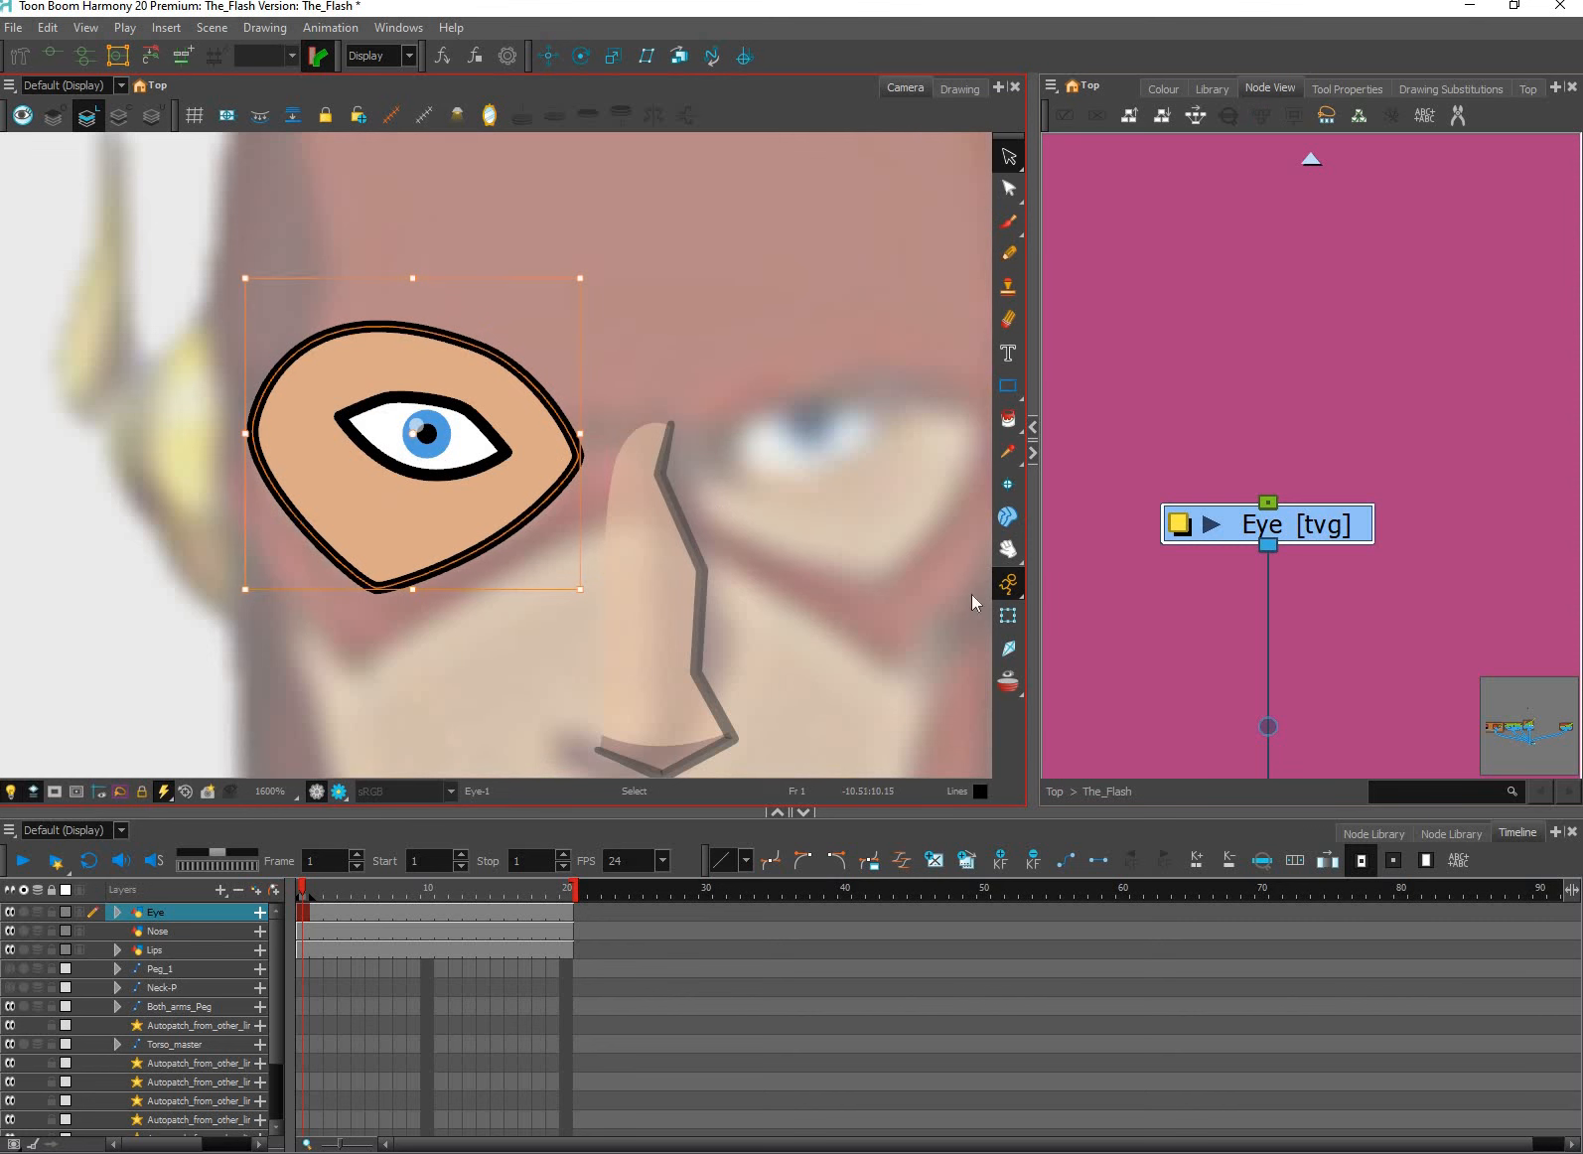
pyautogui.hotkey('shift', 't')
pyautogui.scroll(-5, 889, 609)
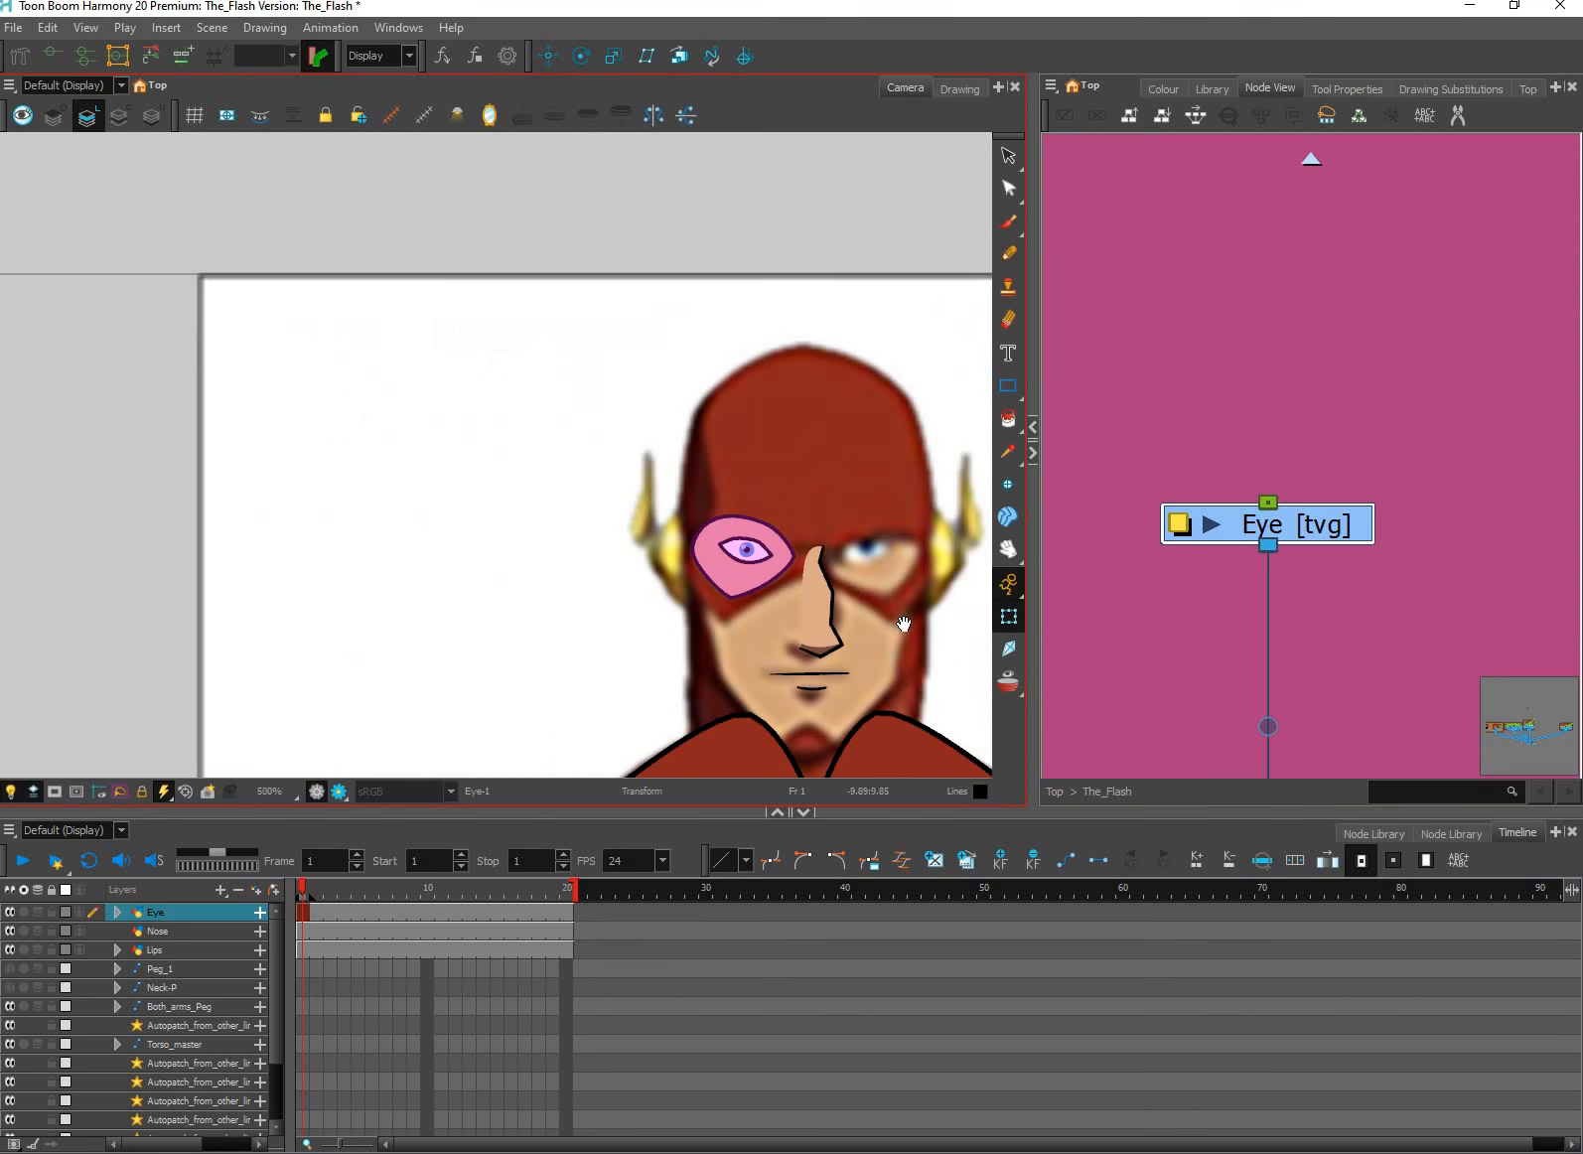
pyautogui.scroll(-1, 864, 624)
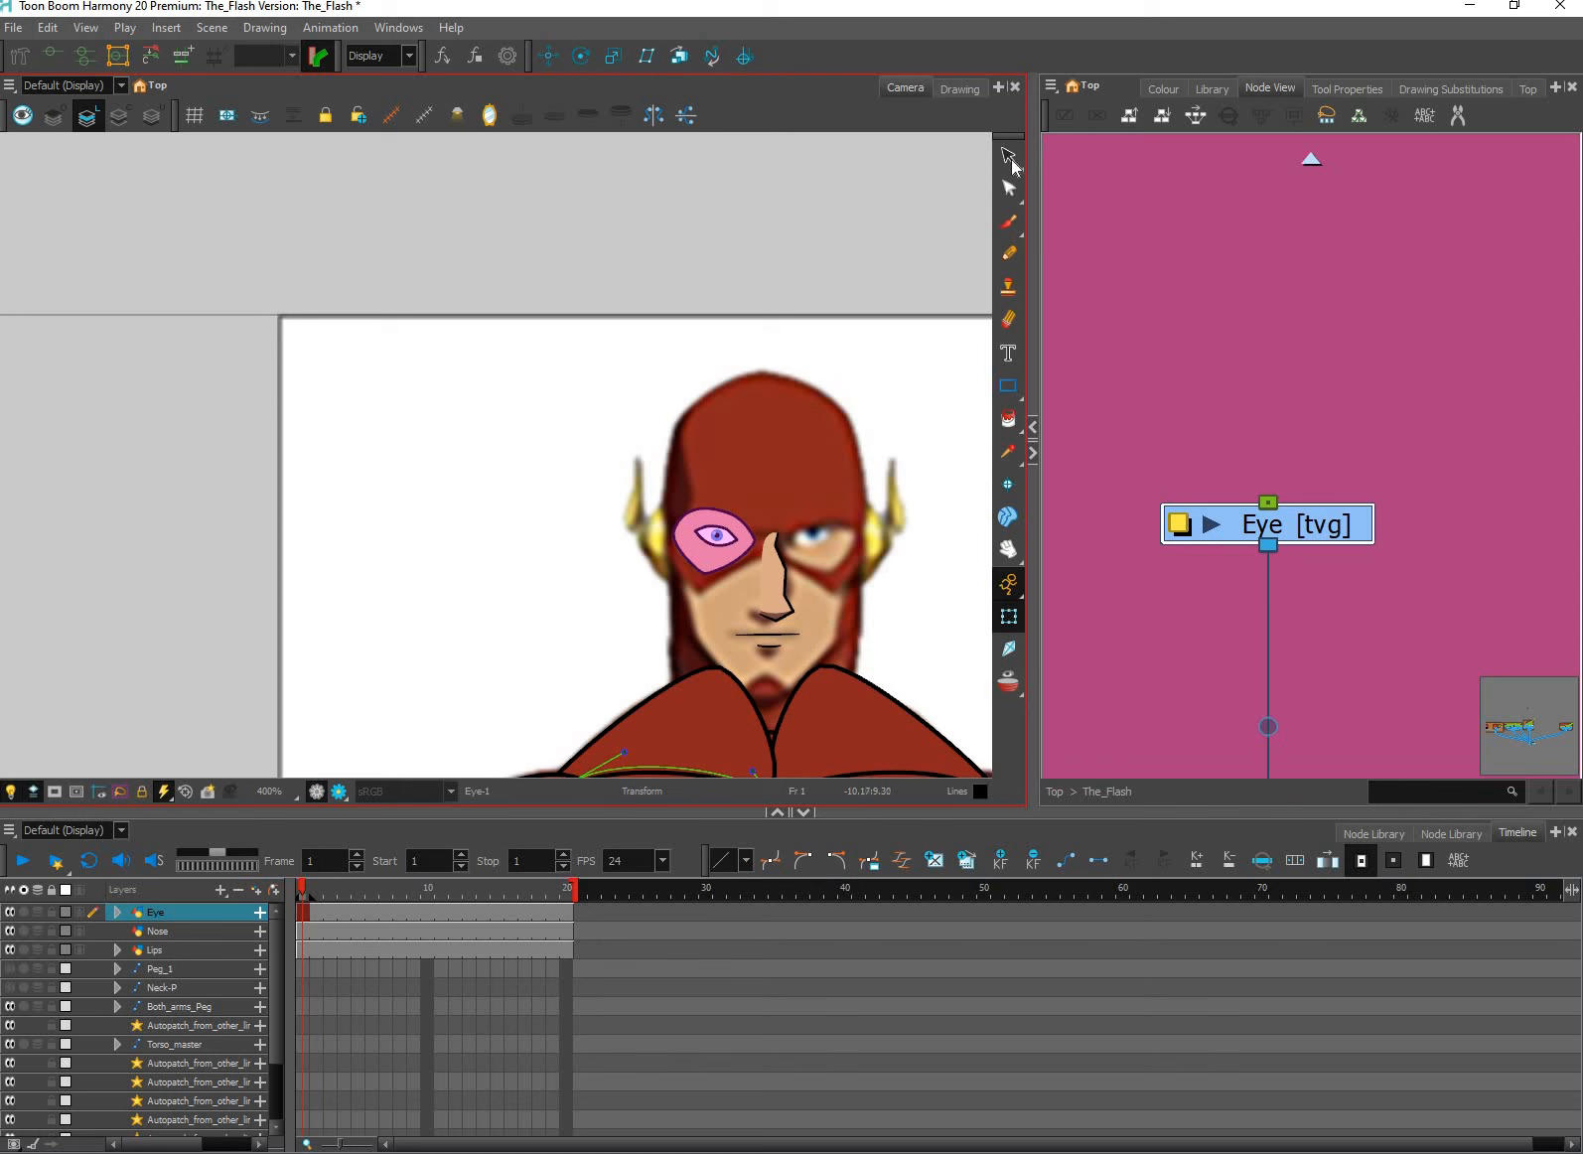
pyautogui.hotkey('alt', 's')
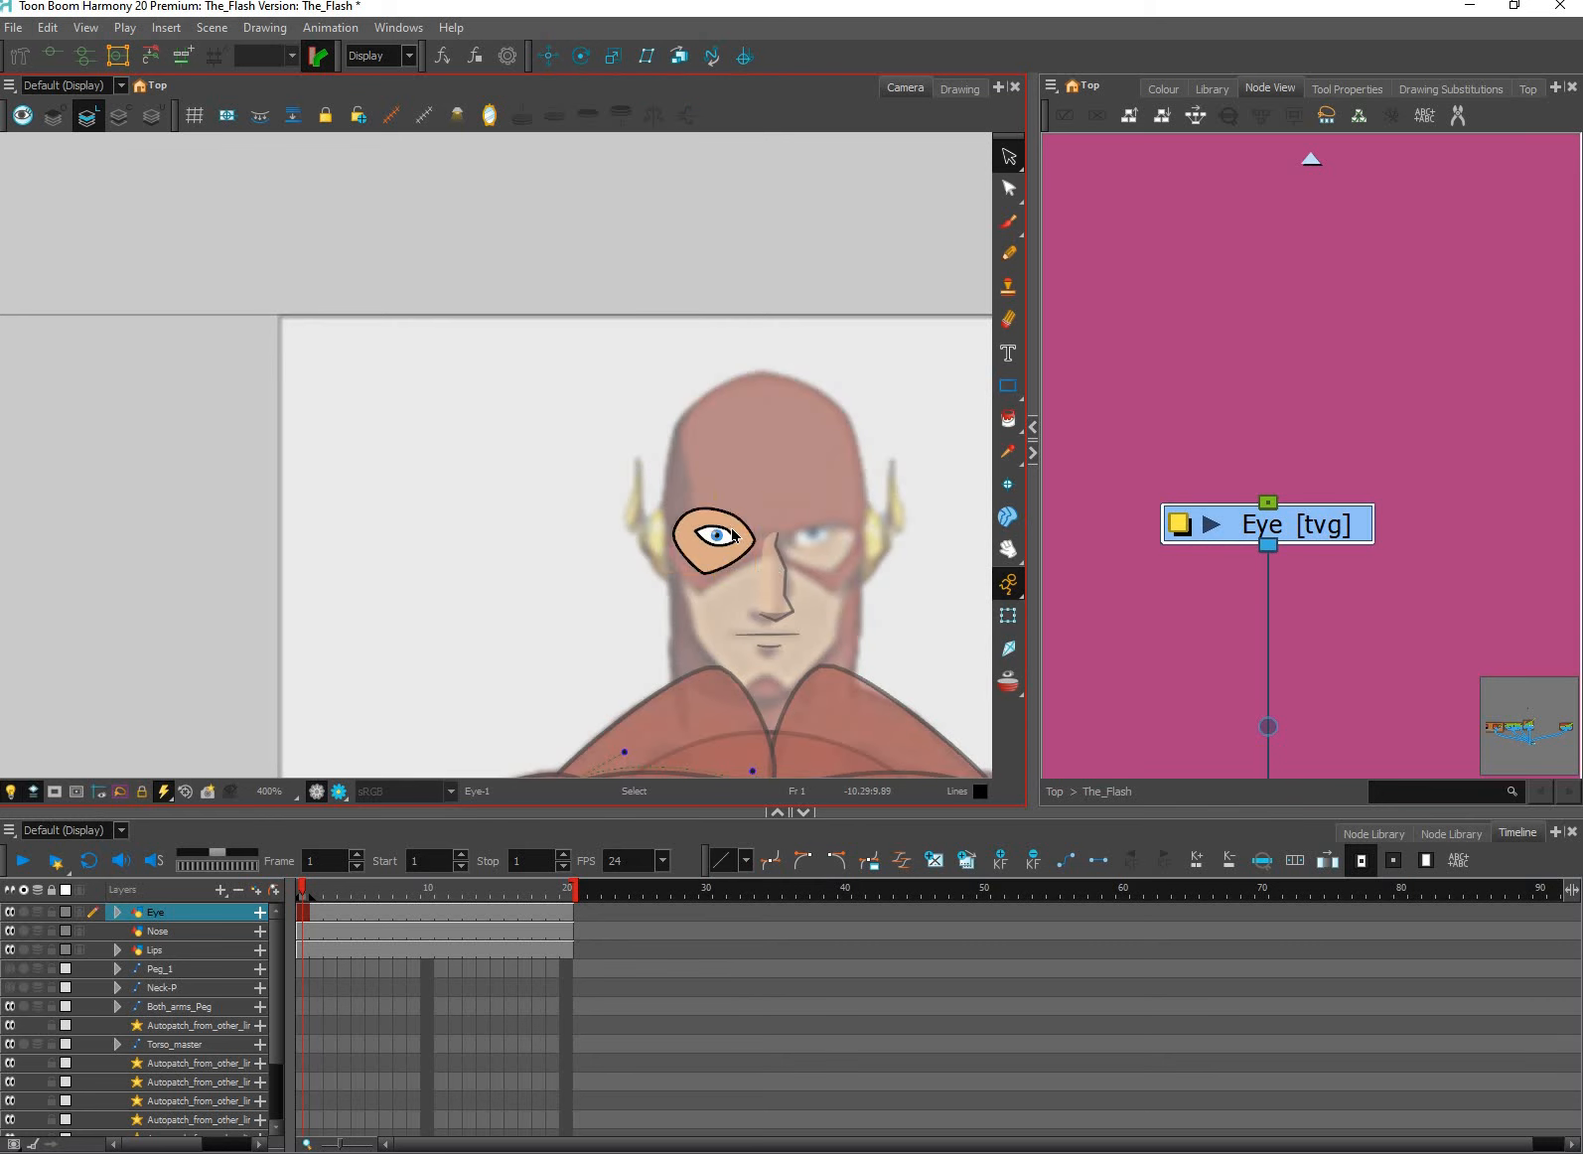
pyautogui.scroll(2, 758, 568)
pyautogui.click(721, 556)
pyautogui.press('Delete')
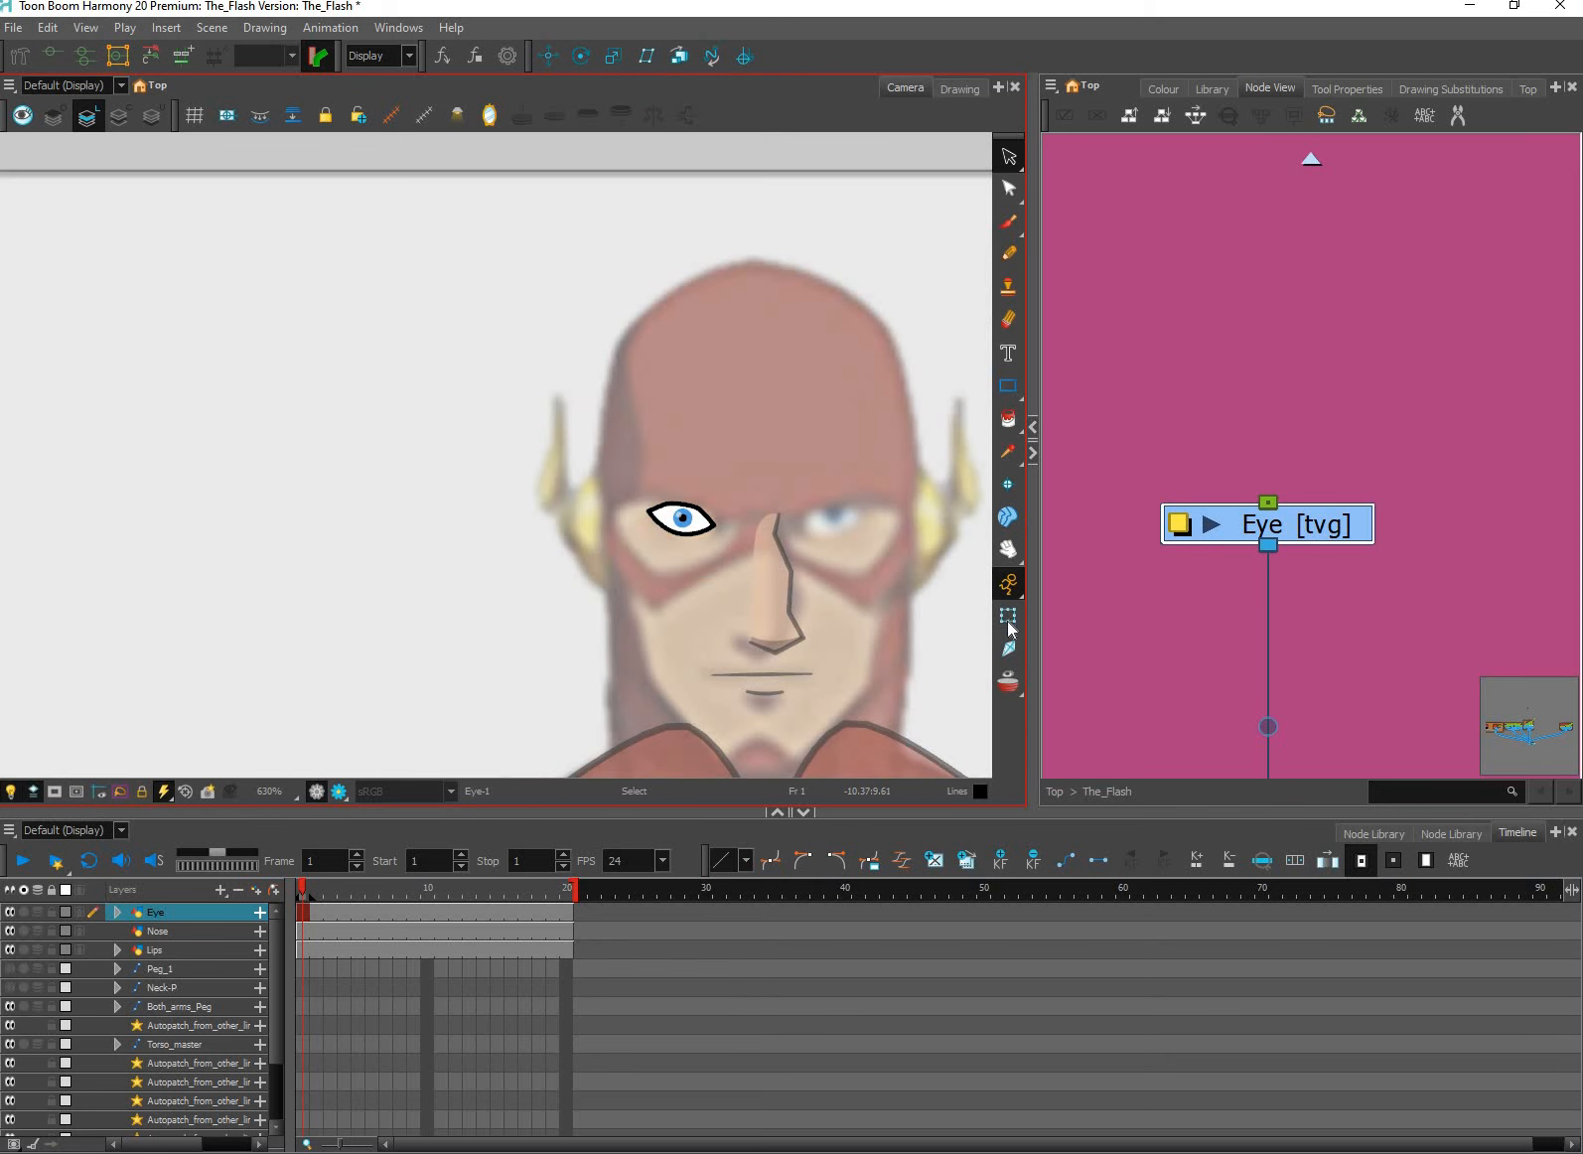
pyautogui.hotkey('shift', 't')
pyautogui.scroll(2, 711, 514)
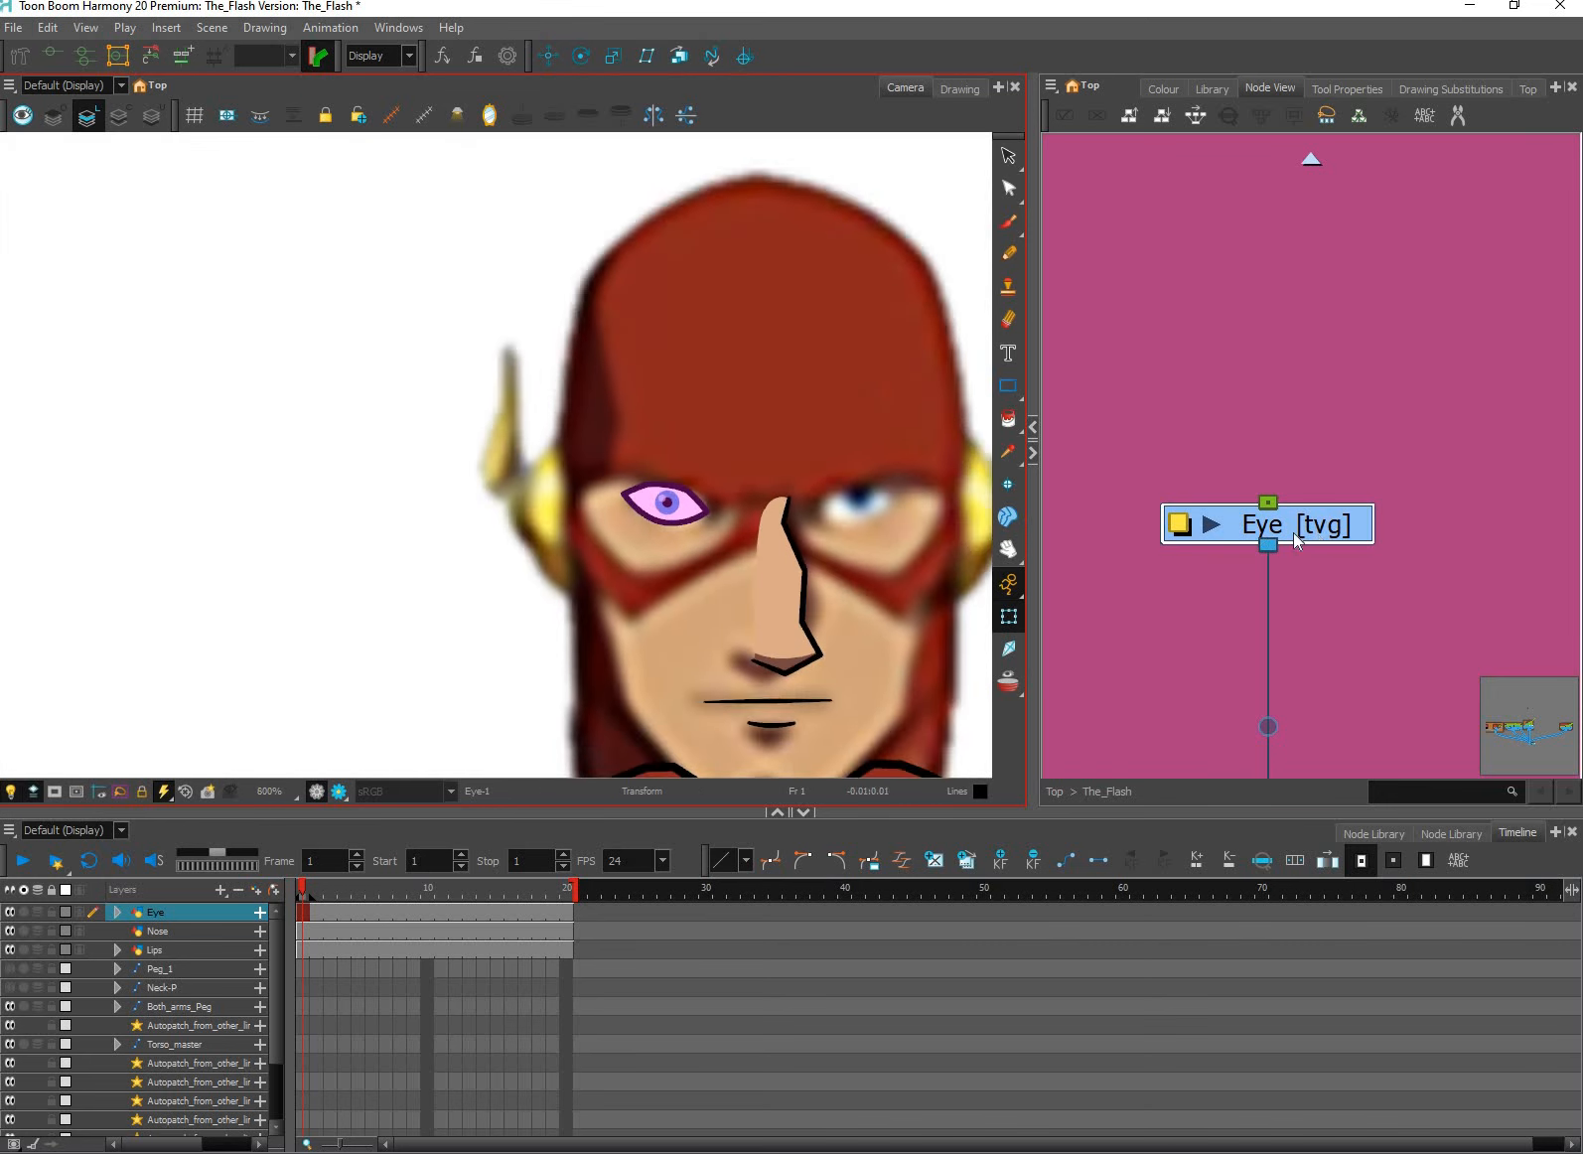
pyautogui.scroll(1, 711, 514)
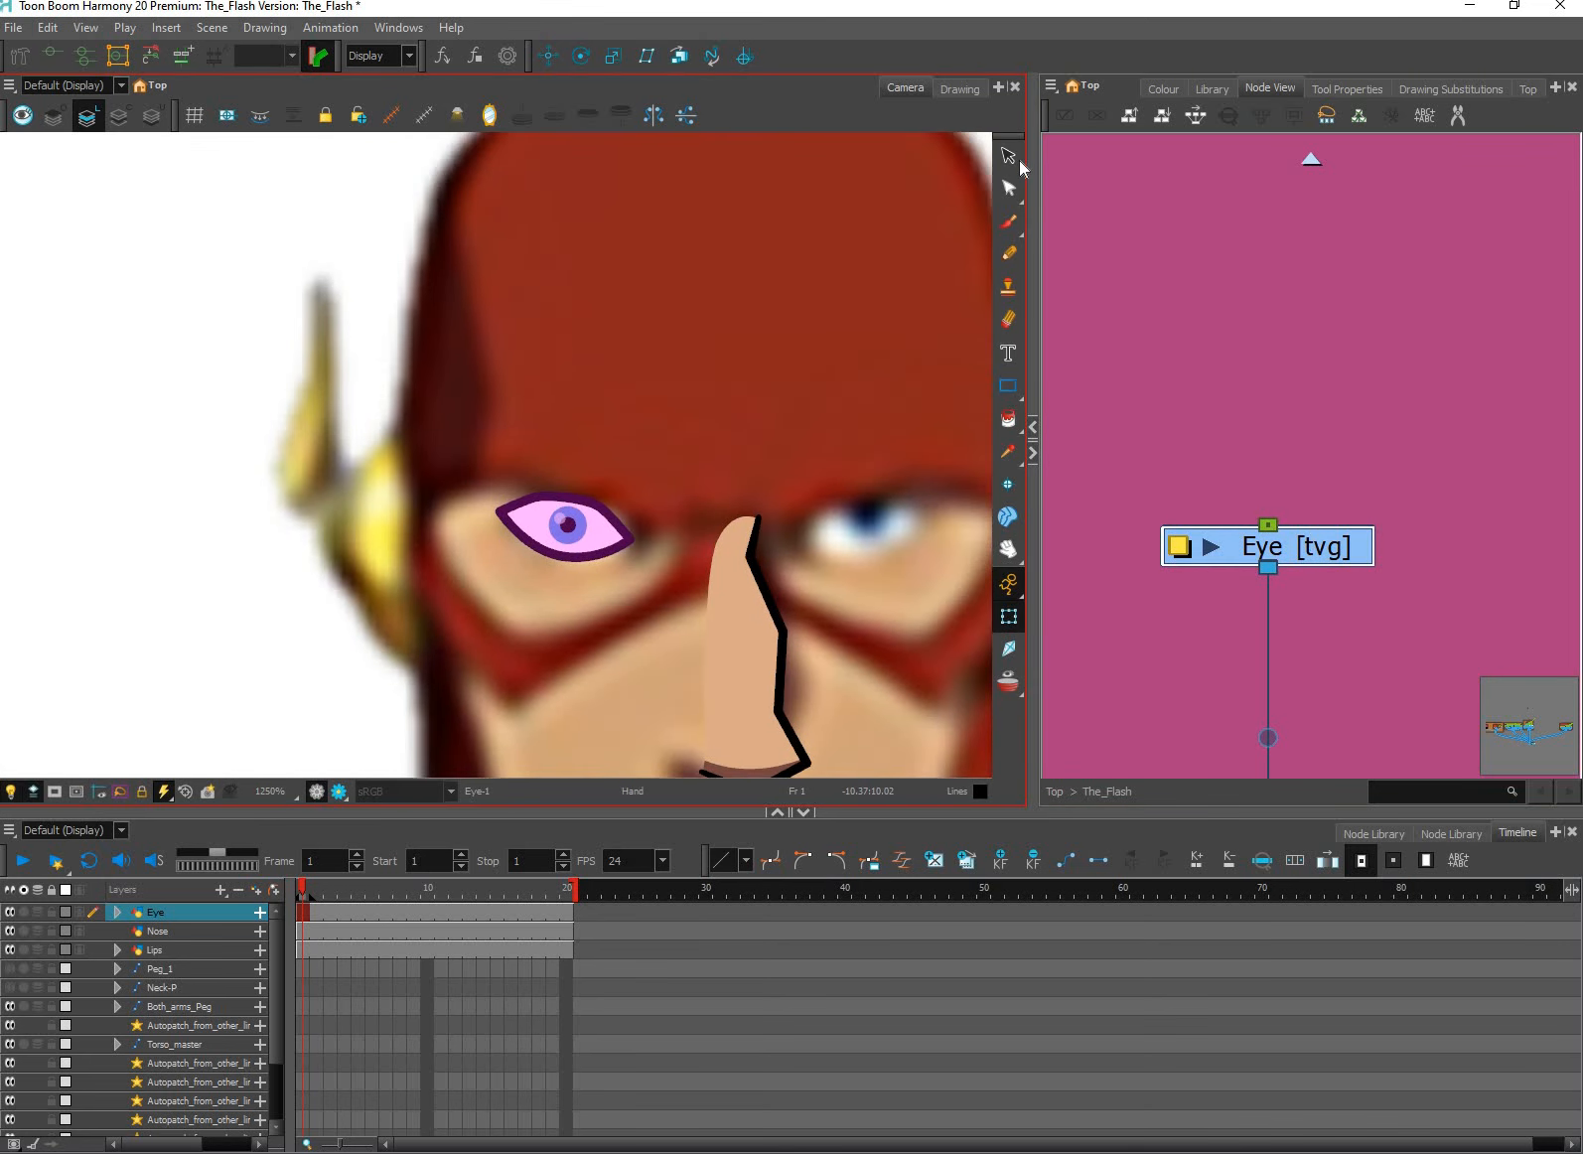
pyautogui.hotkey('alt', 's')
pyautogui.scroll(-2, 883, 509)
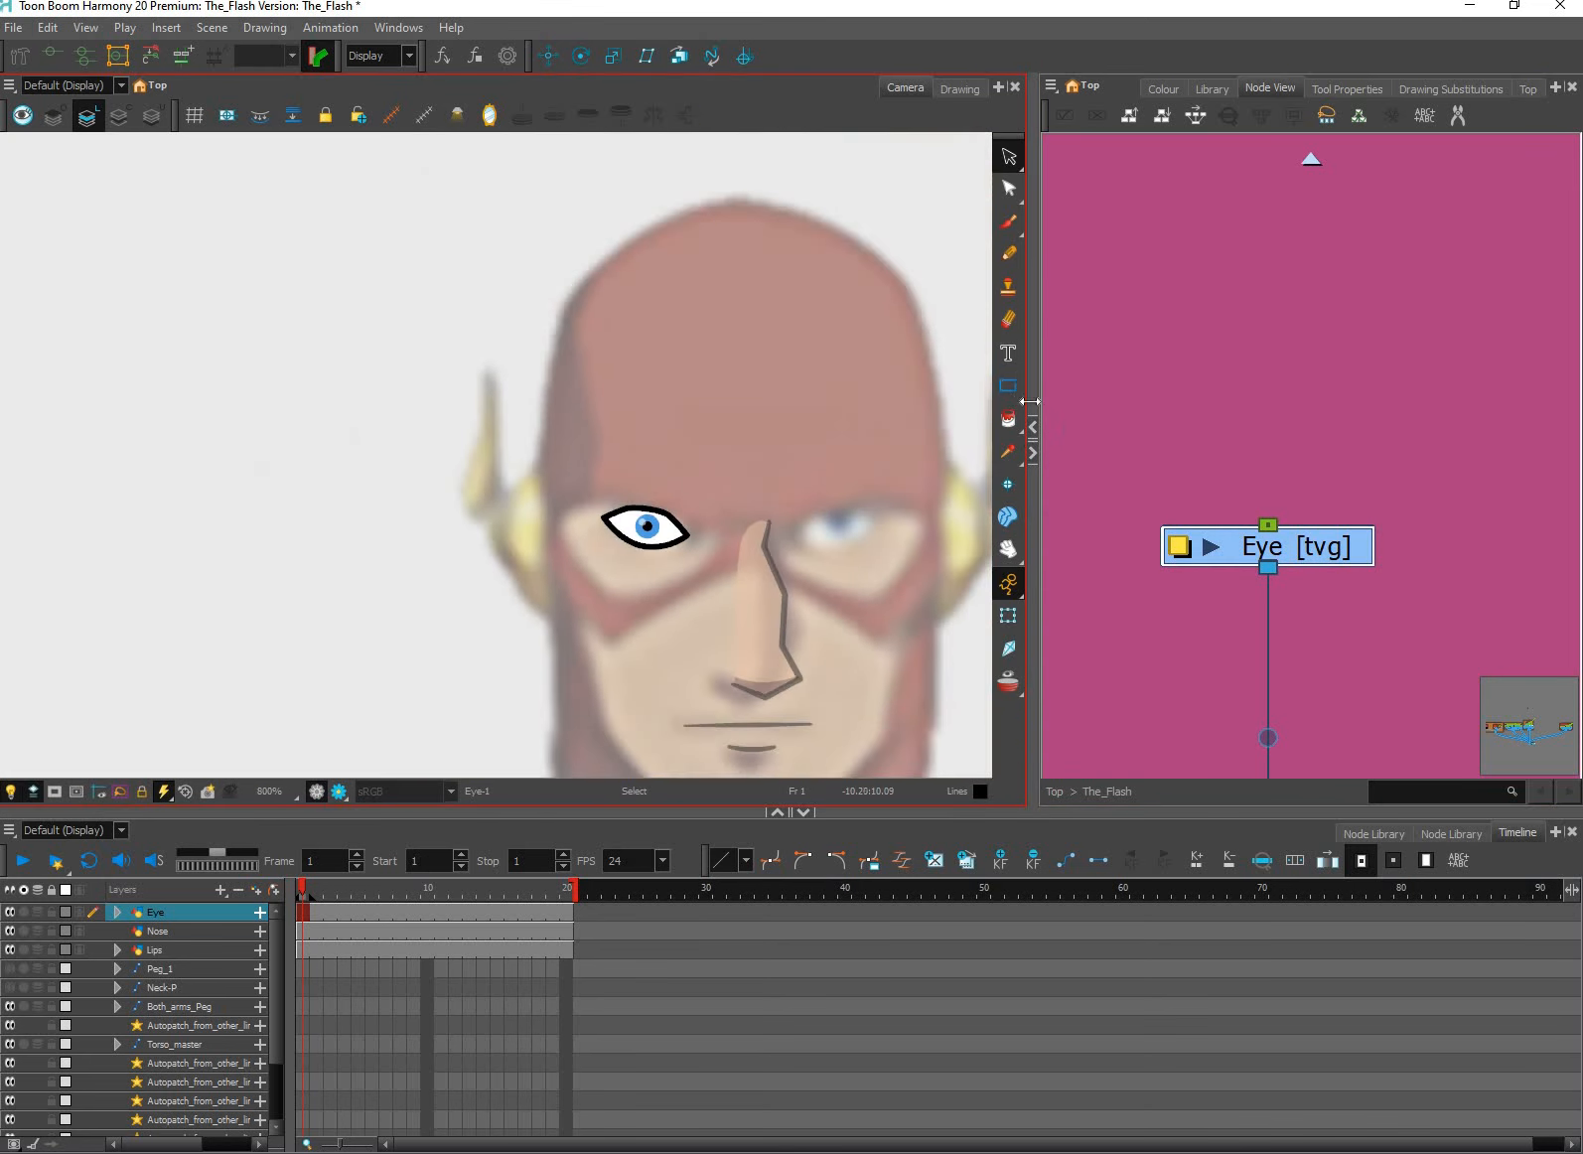
pyautogui.moveTo(925, 477); pyautogui.dragTo(883, 475)
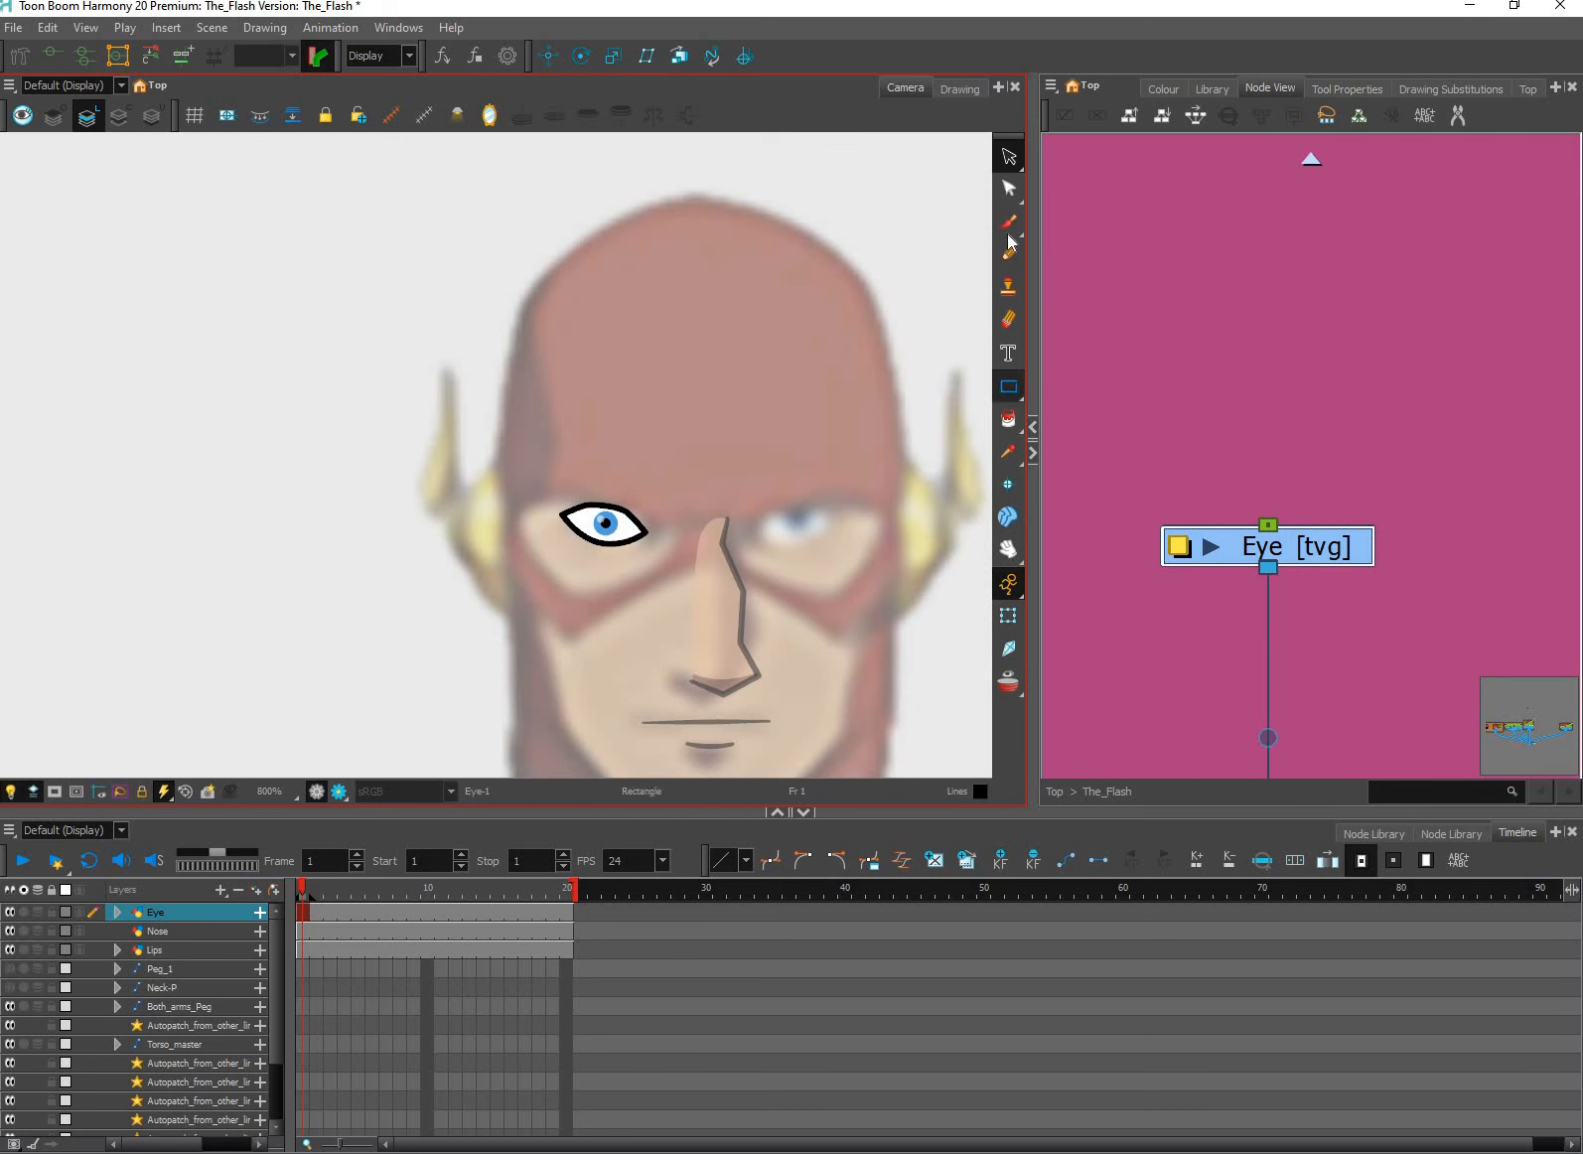
pyautogui.click(1010, 388)
pyautogui.click(1163, 88)
pyautogui.moveTo(532, 457); pyautogui.dragTo(648, 492)
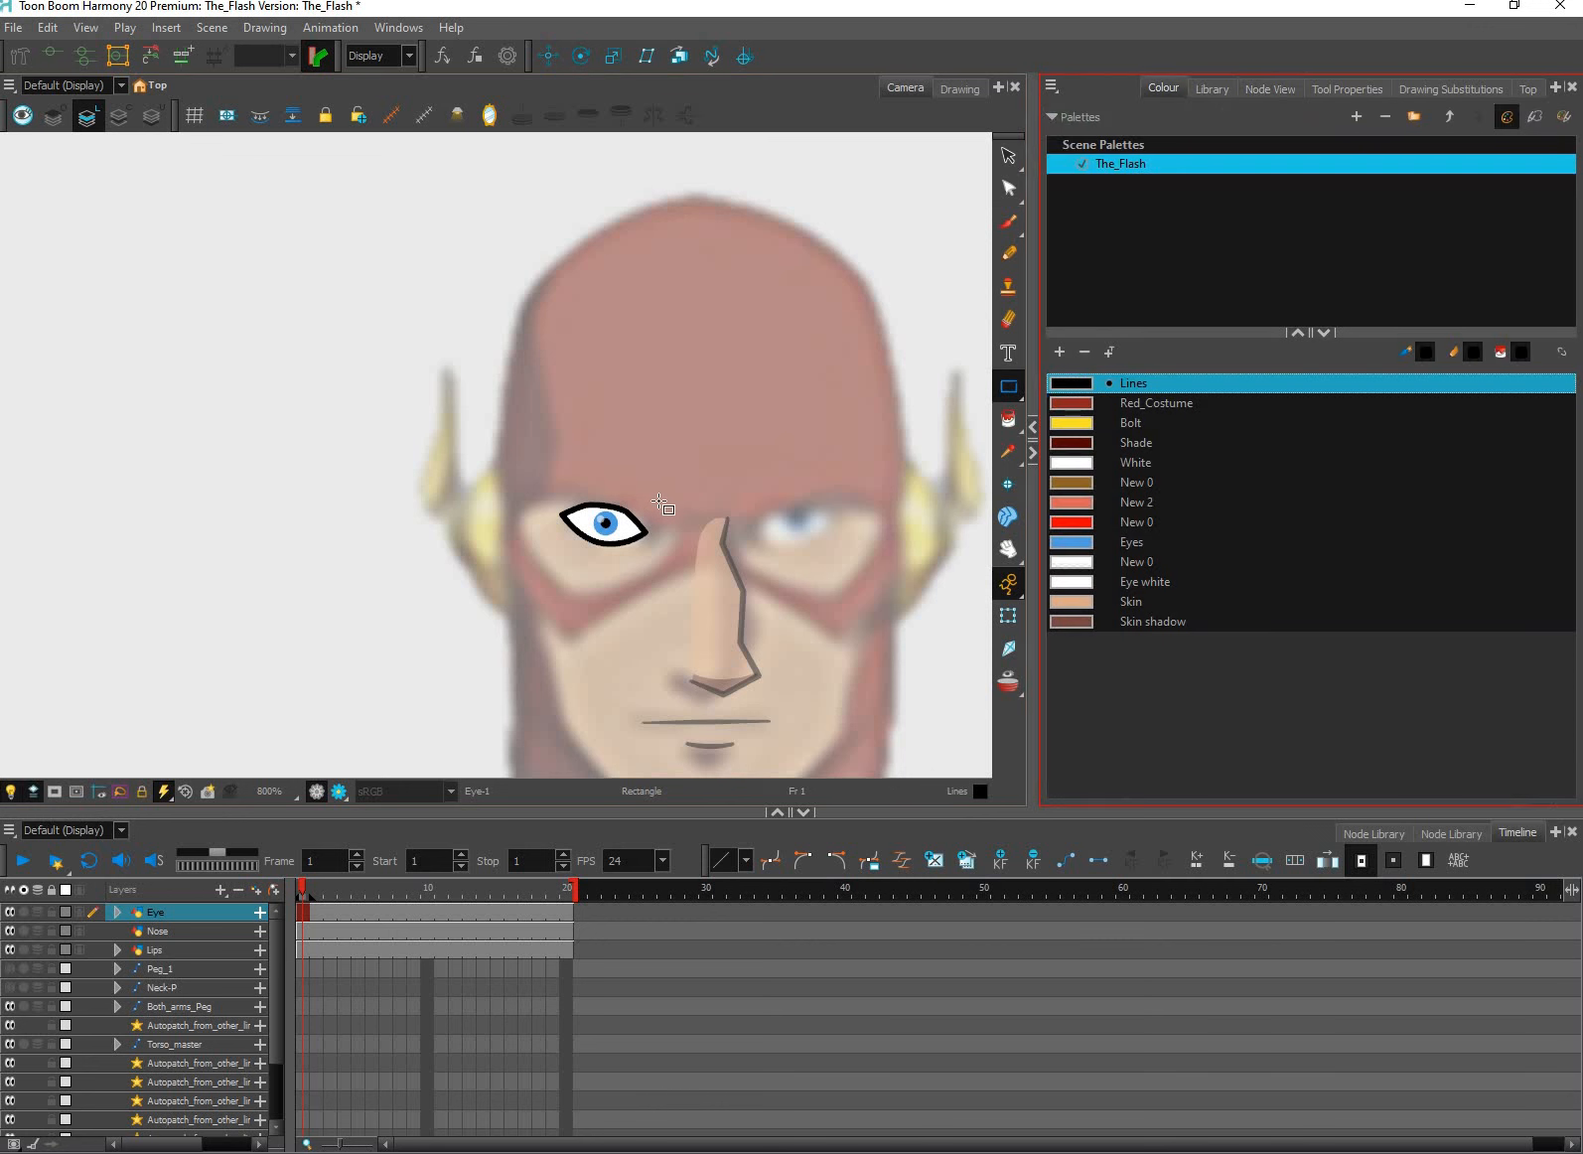
pyautogui.hotkey('ctrl', 'z')
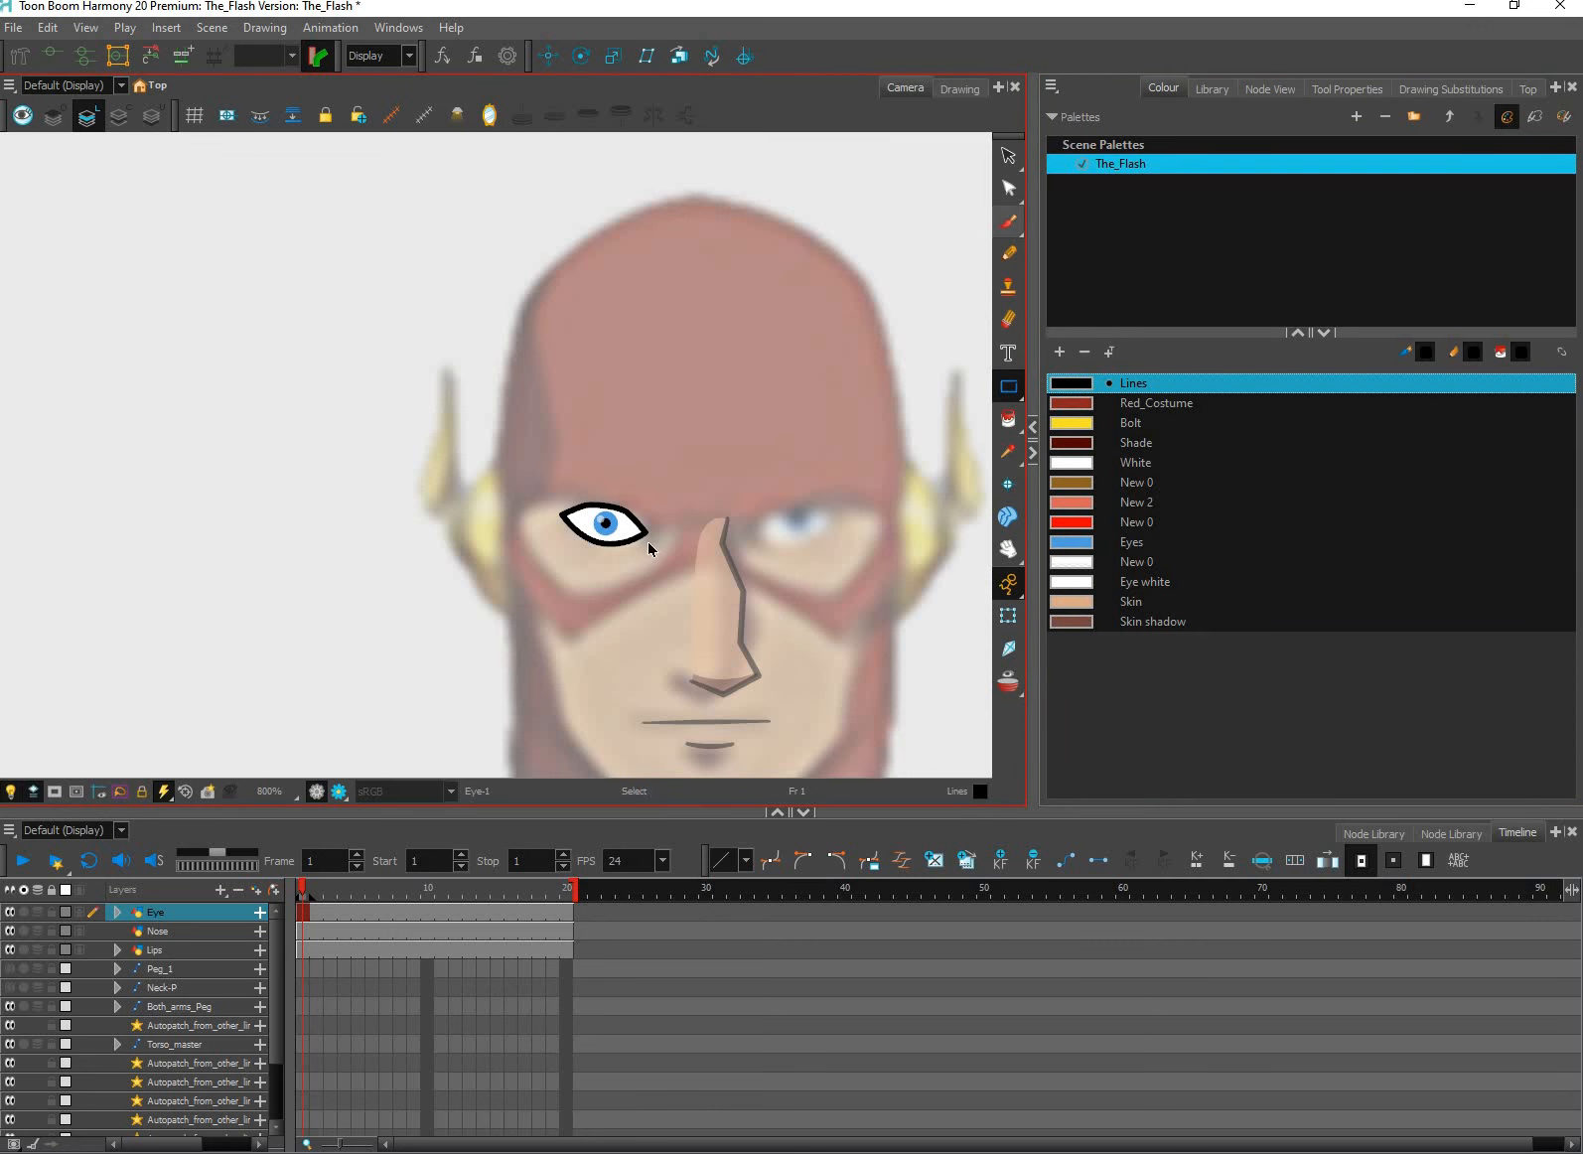
# Select the eye outline and check its pencil line thickness.
pyautogui.click(1009, 157)
pyautogui.click(1279, 89)
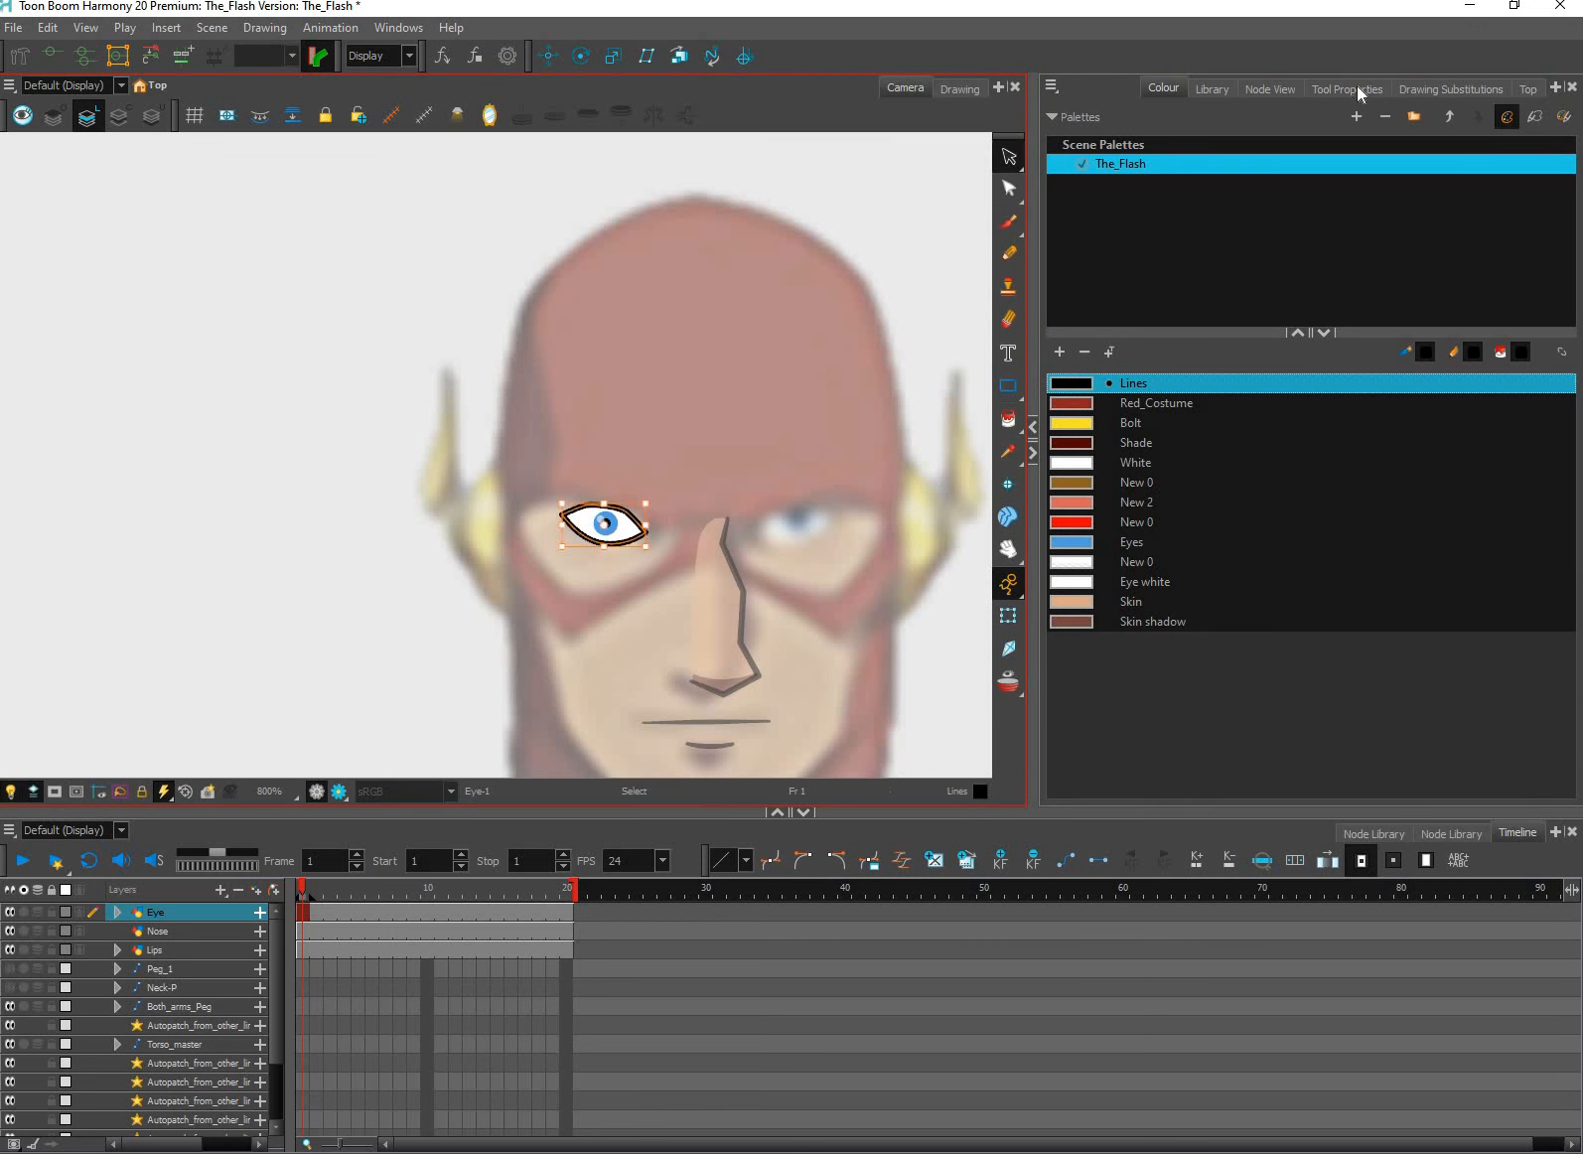
pyautogui.click(1348, 90)
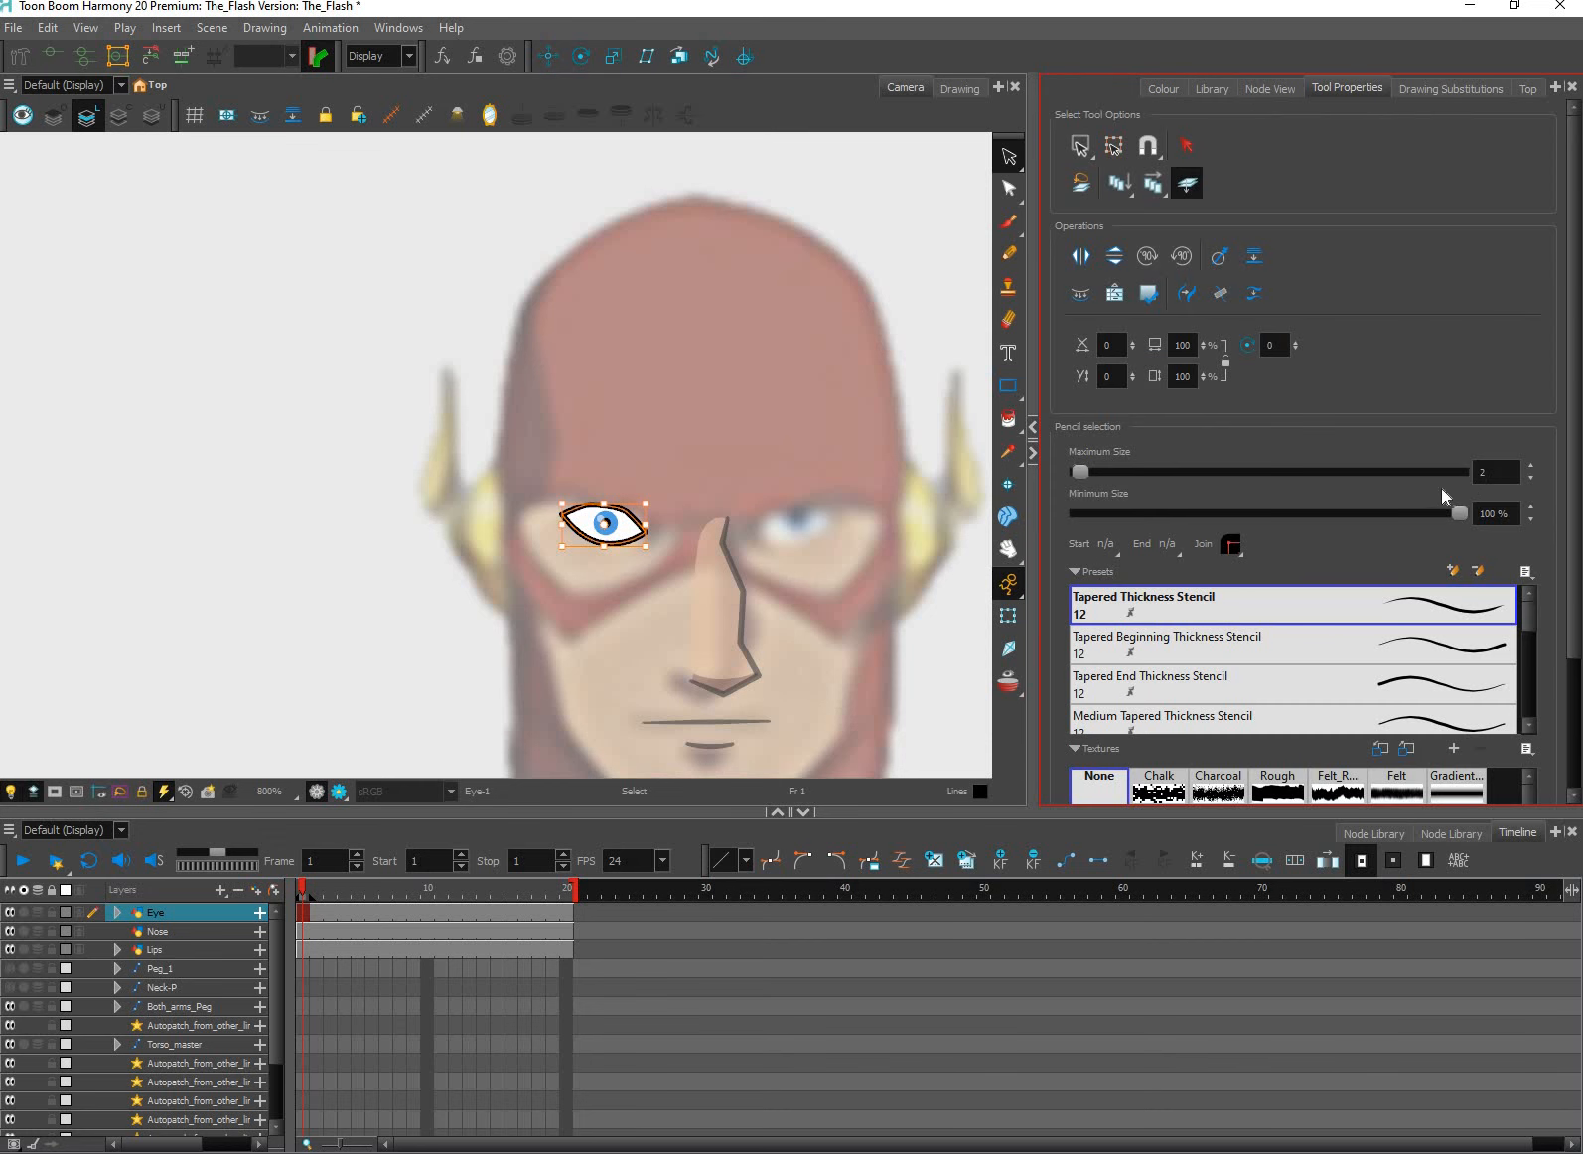
pyautogui.scroll(2, 855, 487)
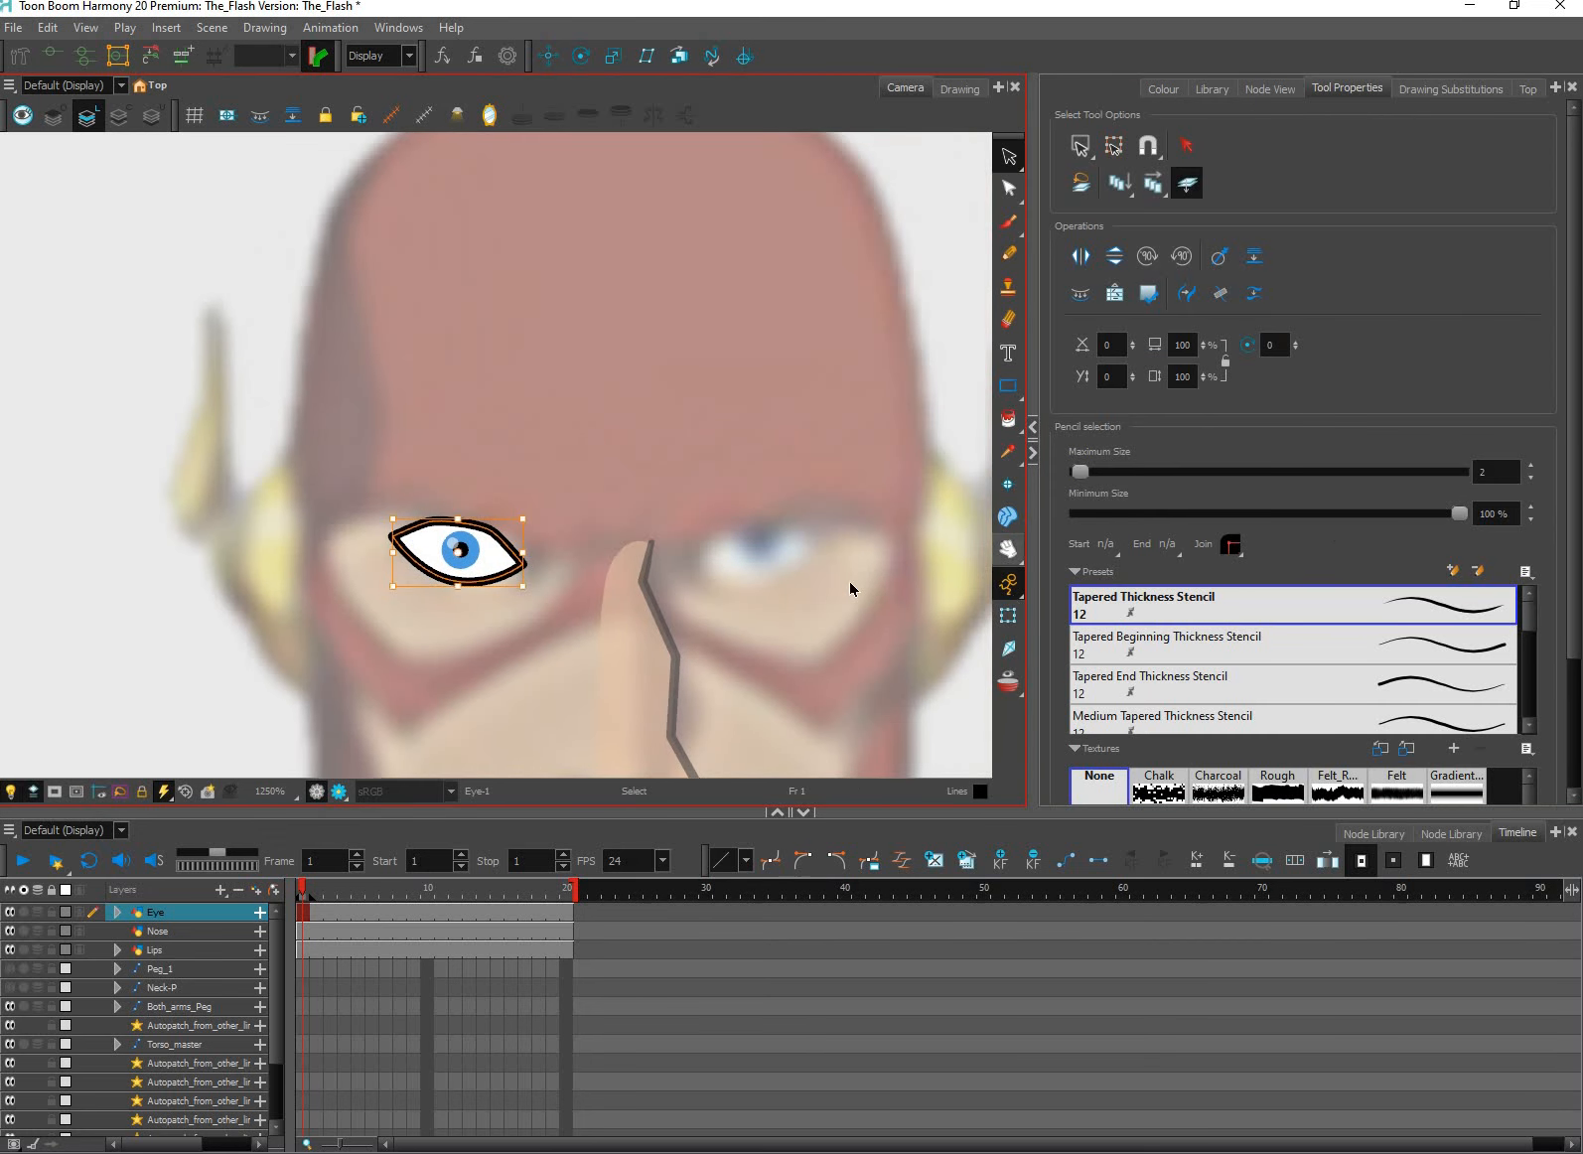
pyautogui.click(851, 580)
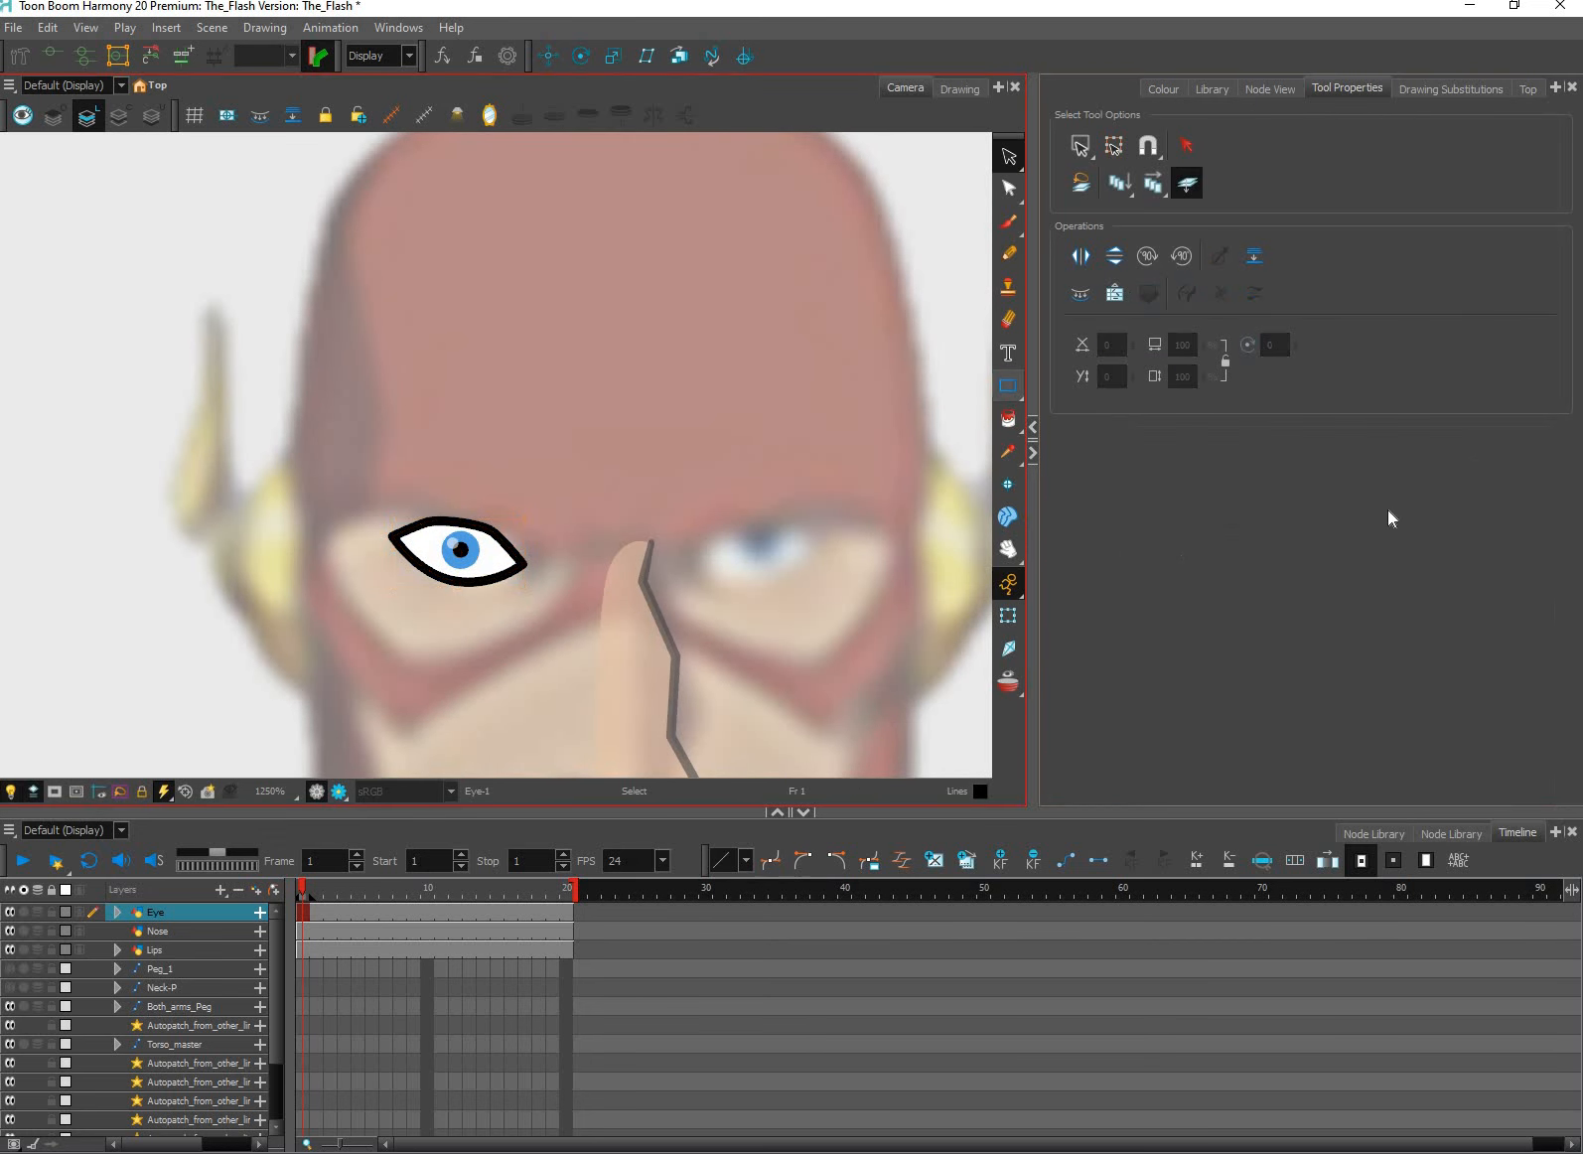
# Draw a rectangle over the eye with pencil size 2 and bend its lower edge above the eye with the Contour Editor.
pyautogui.hotkey('alt', '7')
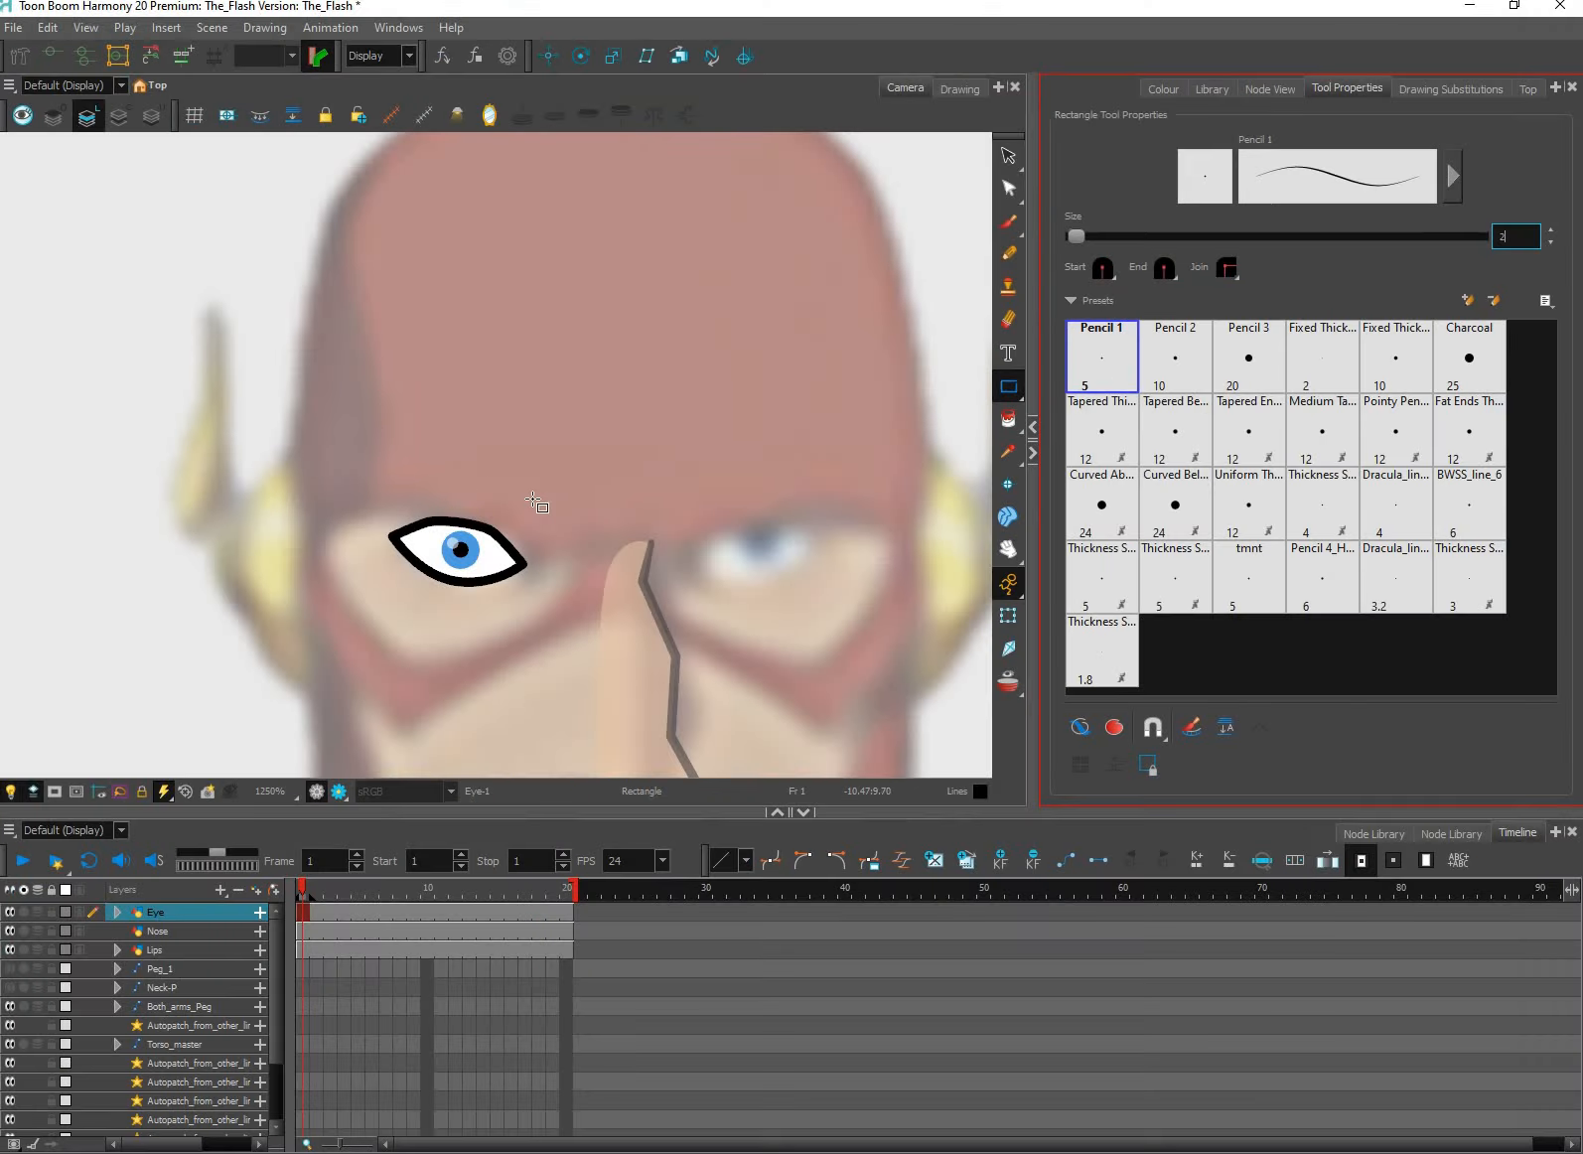
pyautogui.moveTo(339, 442); pyautogui.dragTo(563, 580)
pyautogui.hotkey('alt', 'q')
pyautogui.scroll(1, 560, 584)
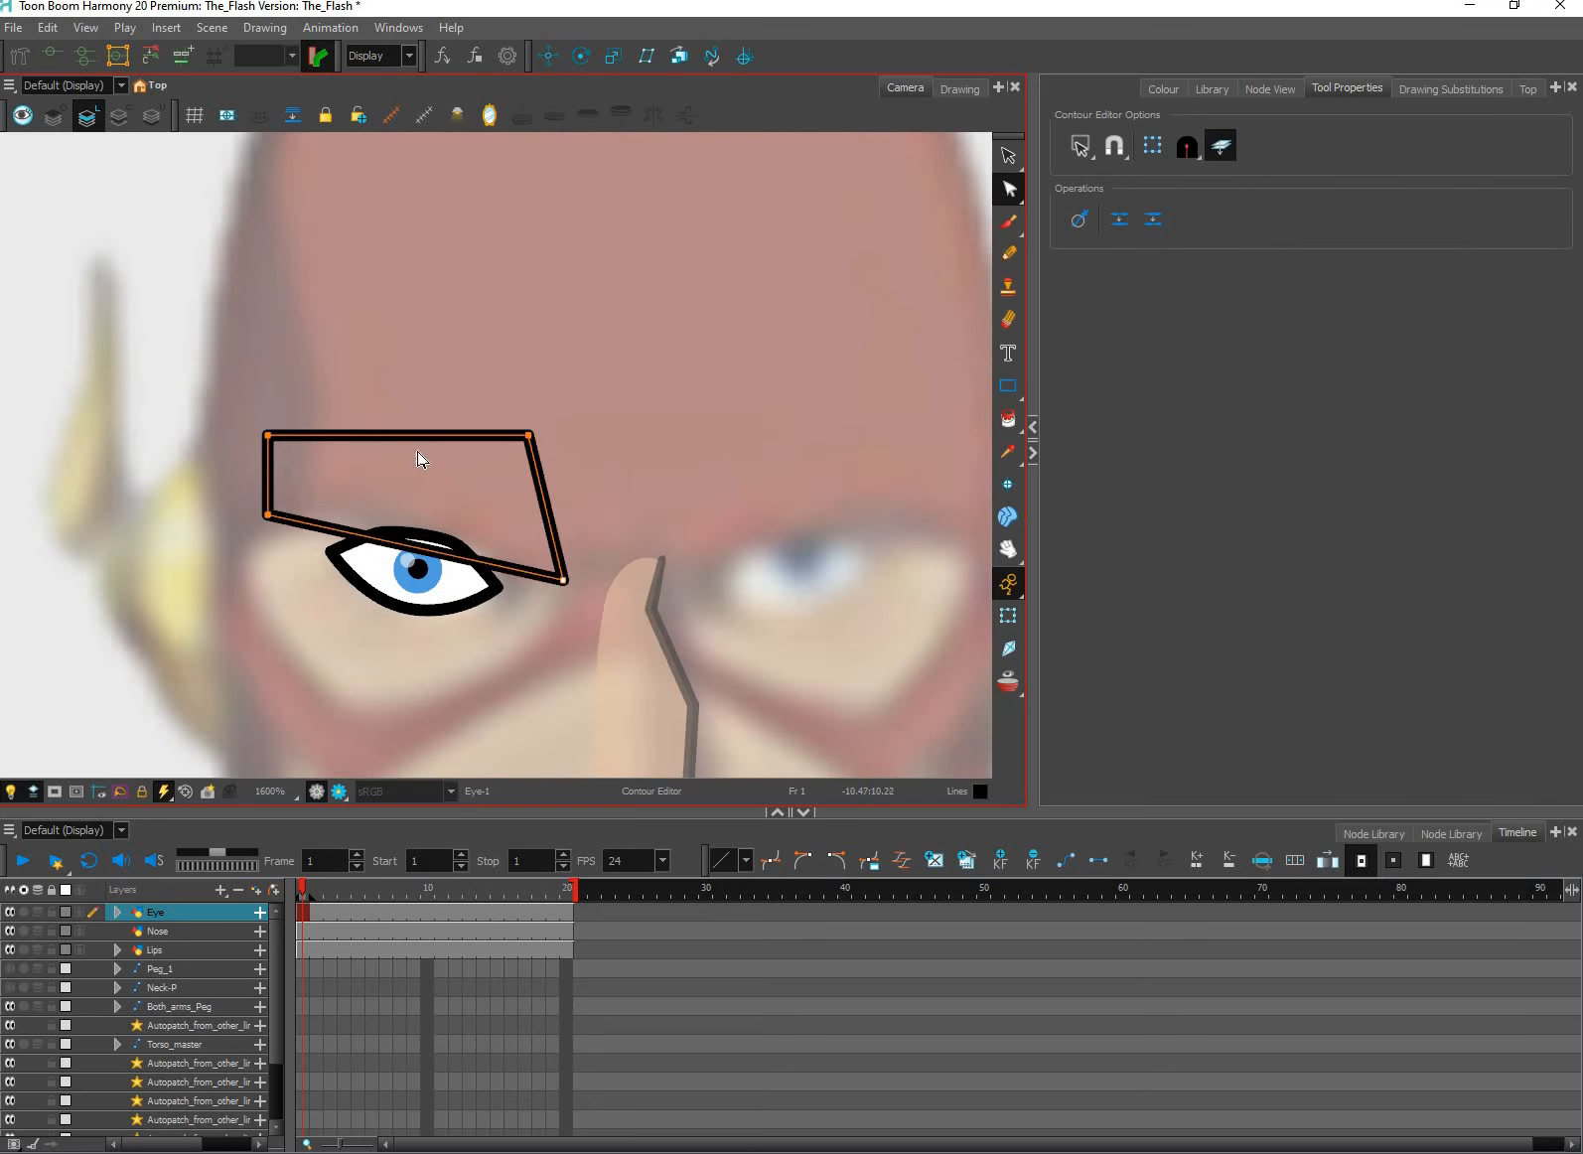
pyautogui.moveTo(267, 514); pyautogui.dragTo(264, 525)
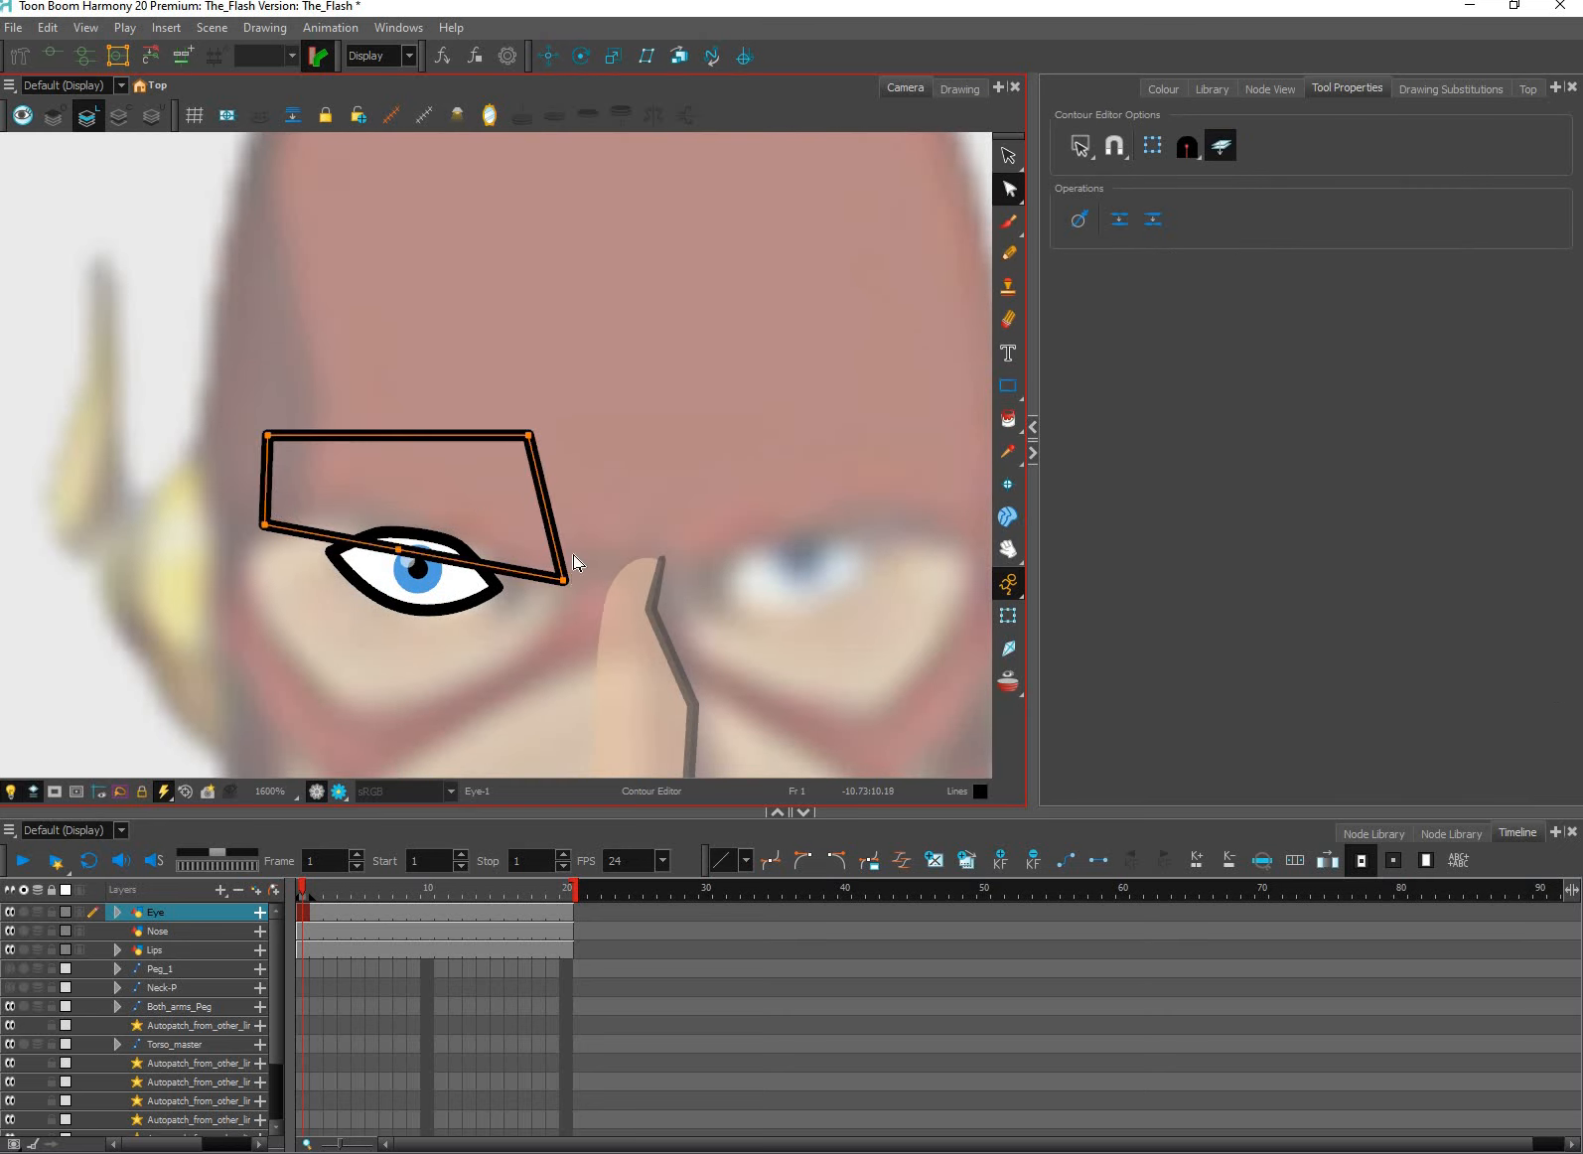
pyautogui.moveTo(399, 549); pyautogui.dragTo(398, 518)
# Curve the two upper corners of the eyelid shape and adjust the middle and outer points of its lower edge.
pyautogui.moveTo(528, 434)
pyautogui.mouseDown()
pyautogui.moveTo(553, 509)
pyautogui.moveTo(548, 460)
pyautogui.mouseUp()
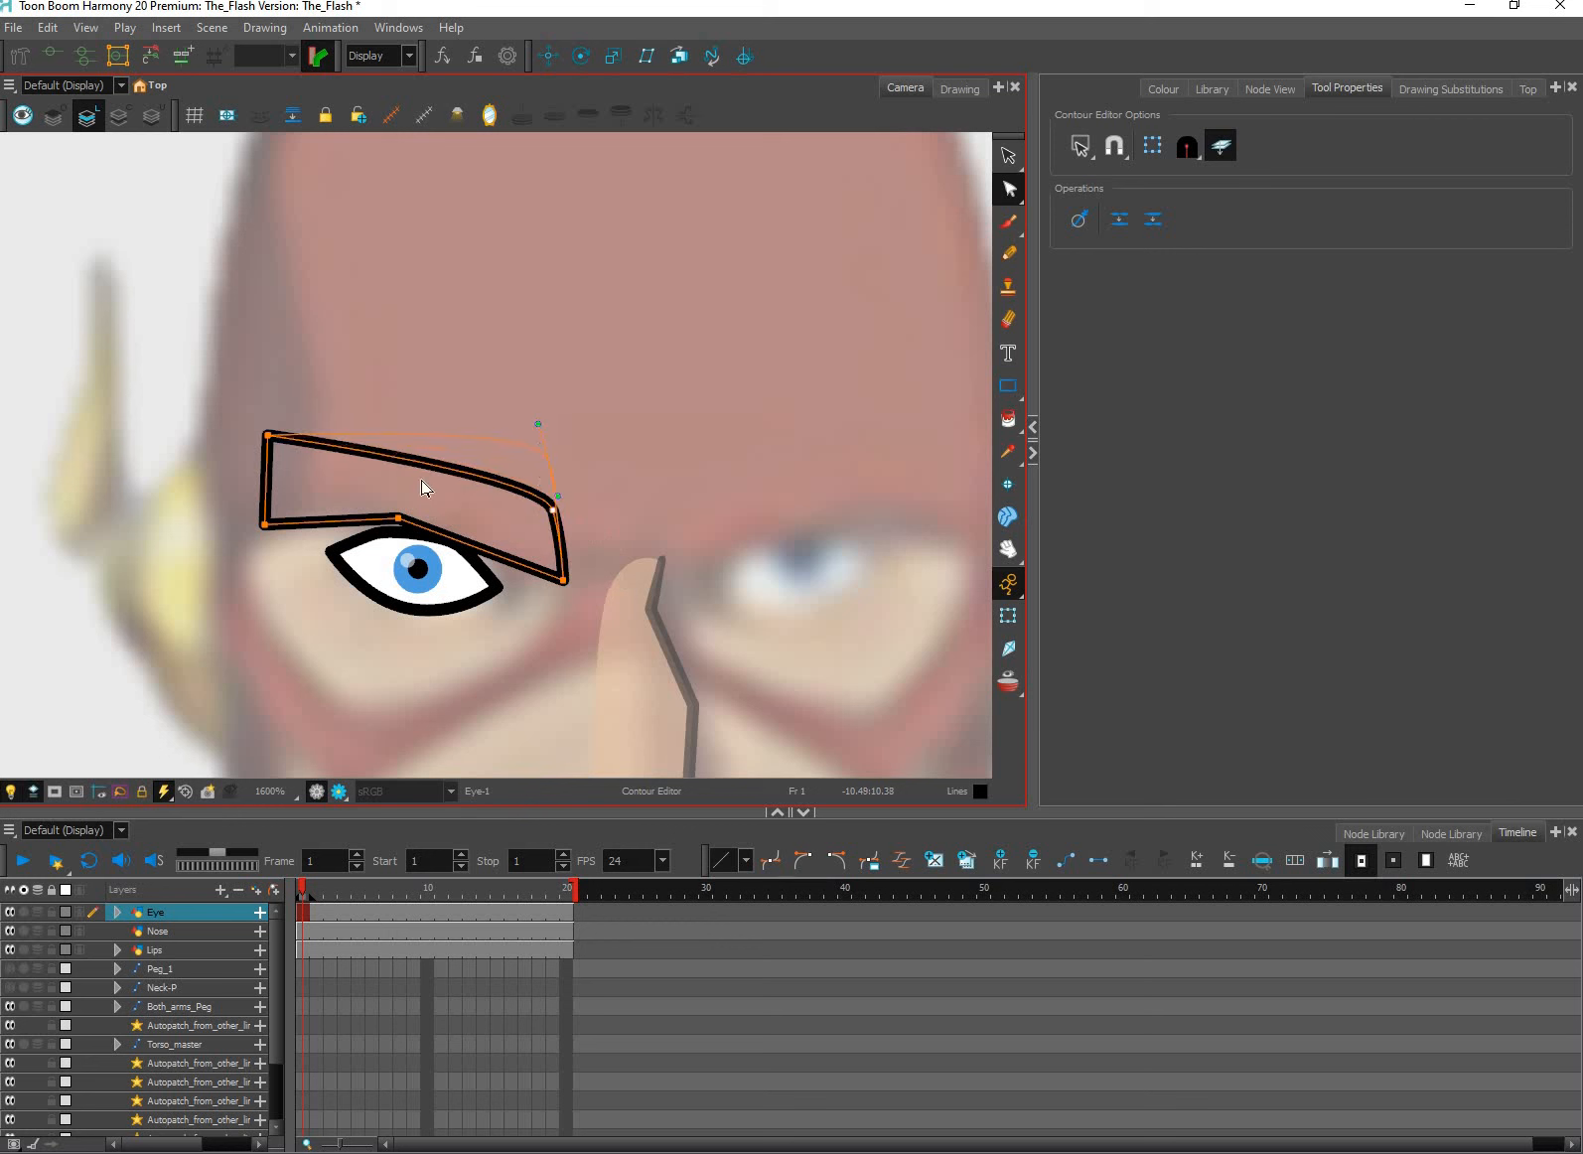
pyautogui.moveTo(267, 434); pyautogui.dragTo(387, 391)
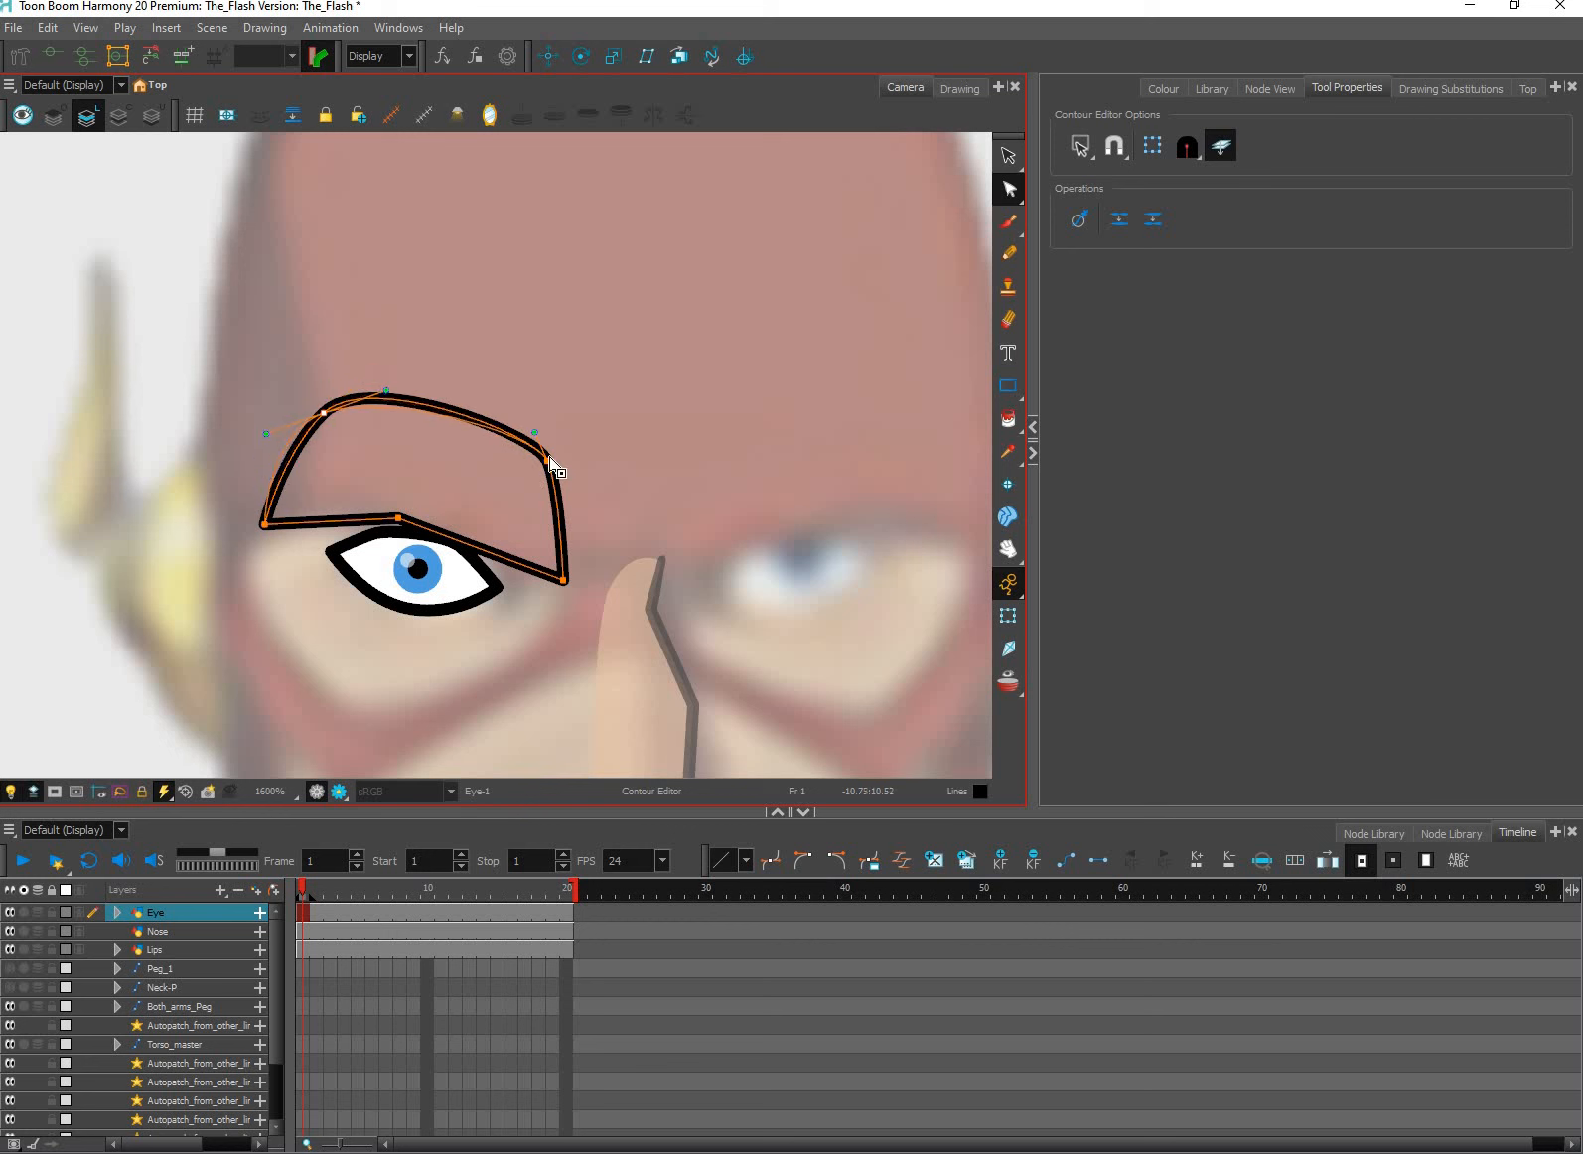
pyautogui.moveTo(549, 460); pyautogui.dragTo(564, 513)
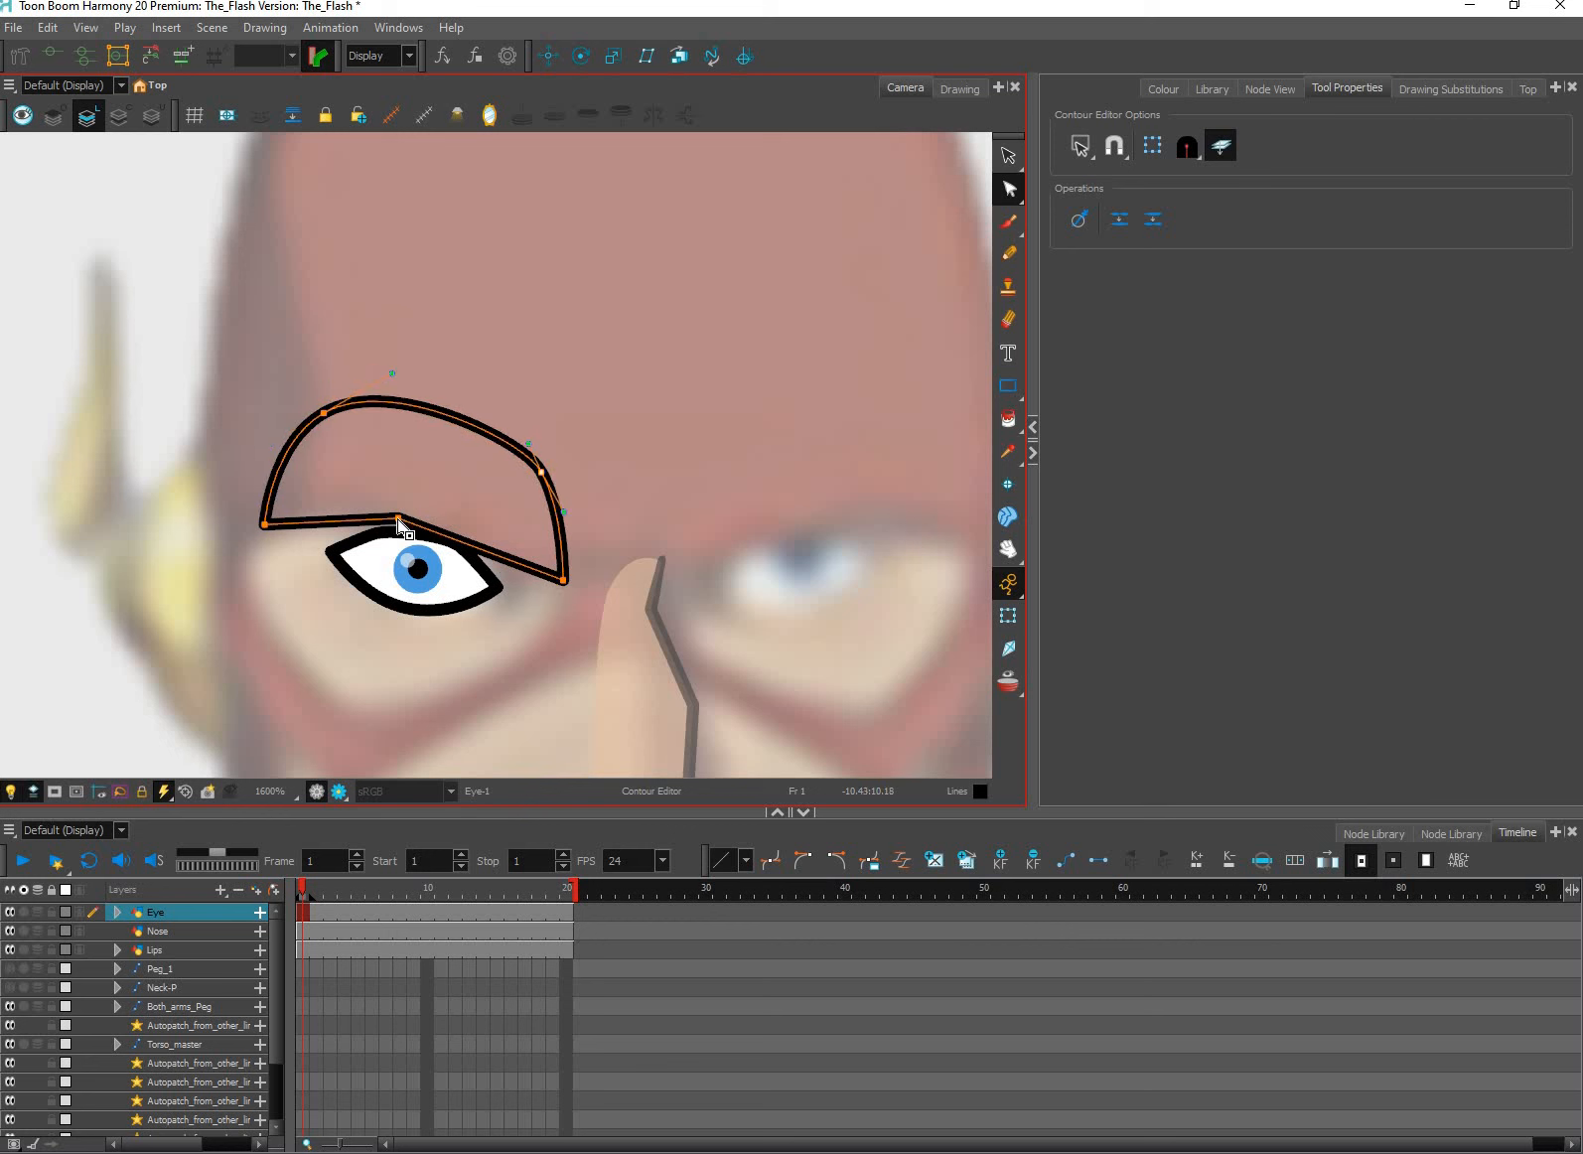
pyautogui.moveTo(397, 519); pyautogui.dragTo(407, 514)
pyautogui.moveTo(265, 525); pyautogui.dragTo(269, 515)
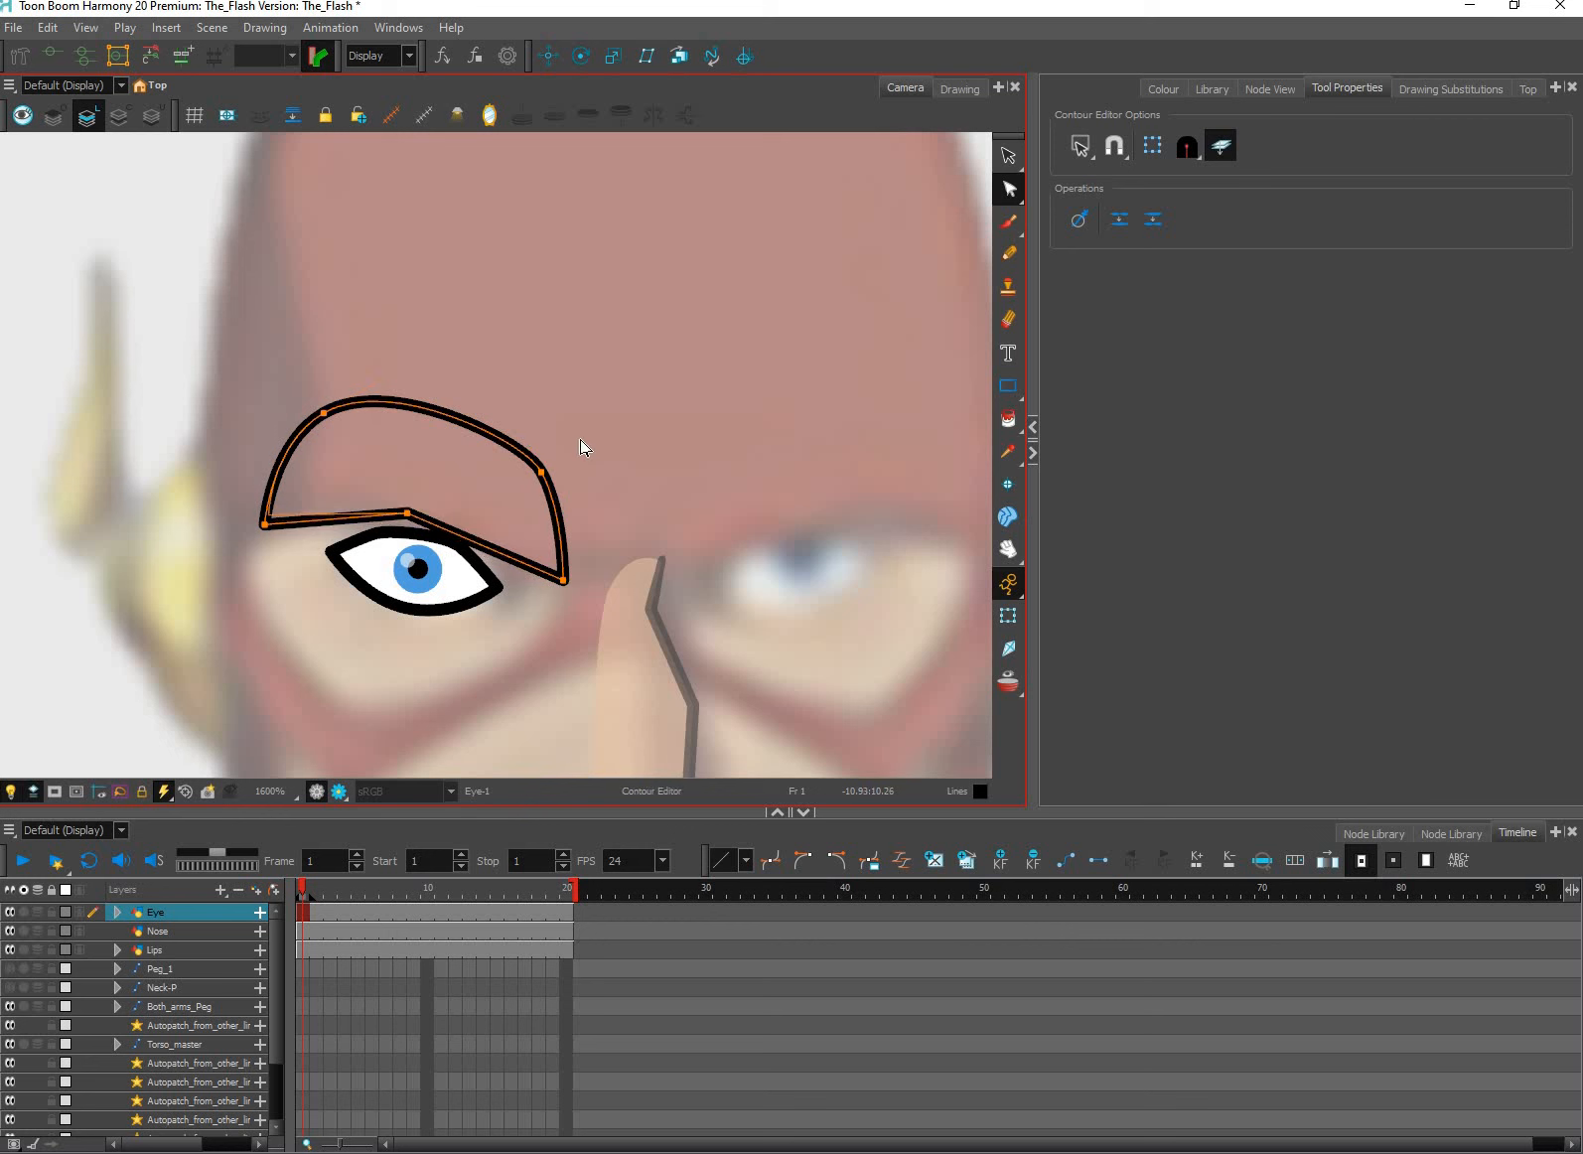
# Raise the upper curve of the eyelid shape into a taller, rounder arch.
pyautogui.moveTo(542, 471); pyautogui.dragTo(544, 457)
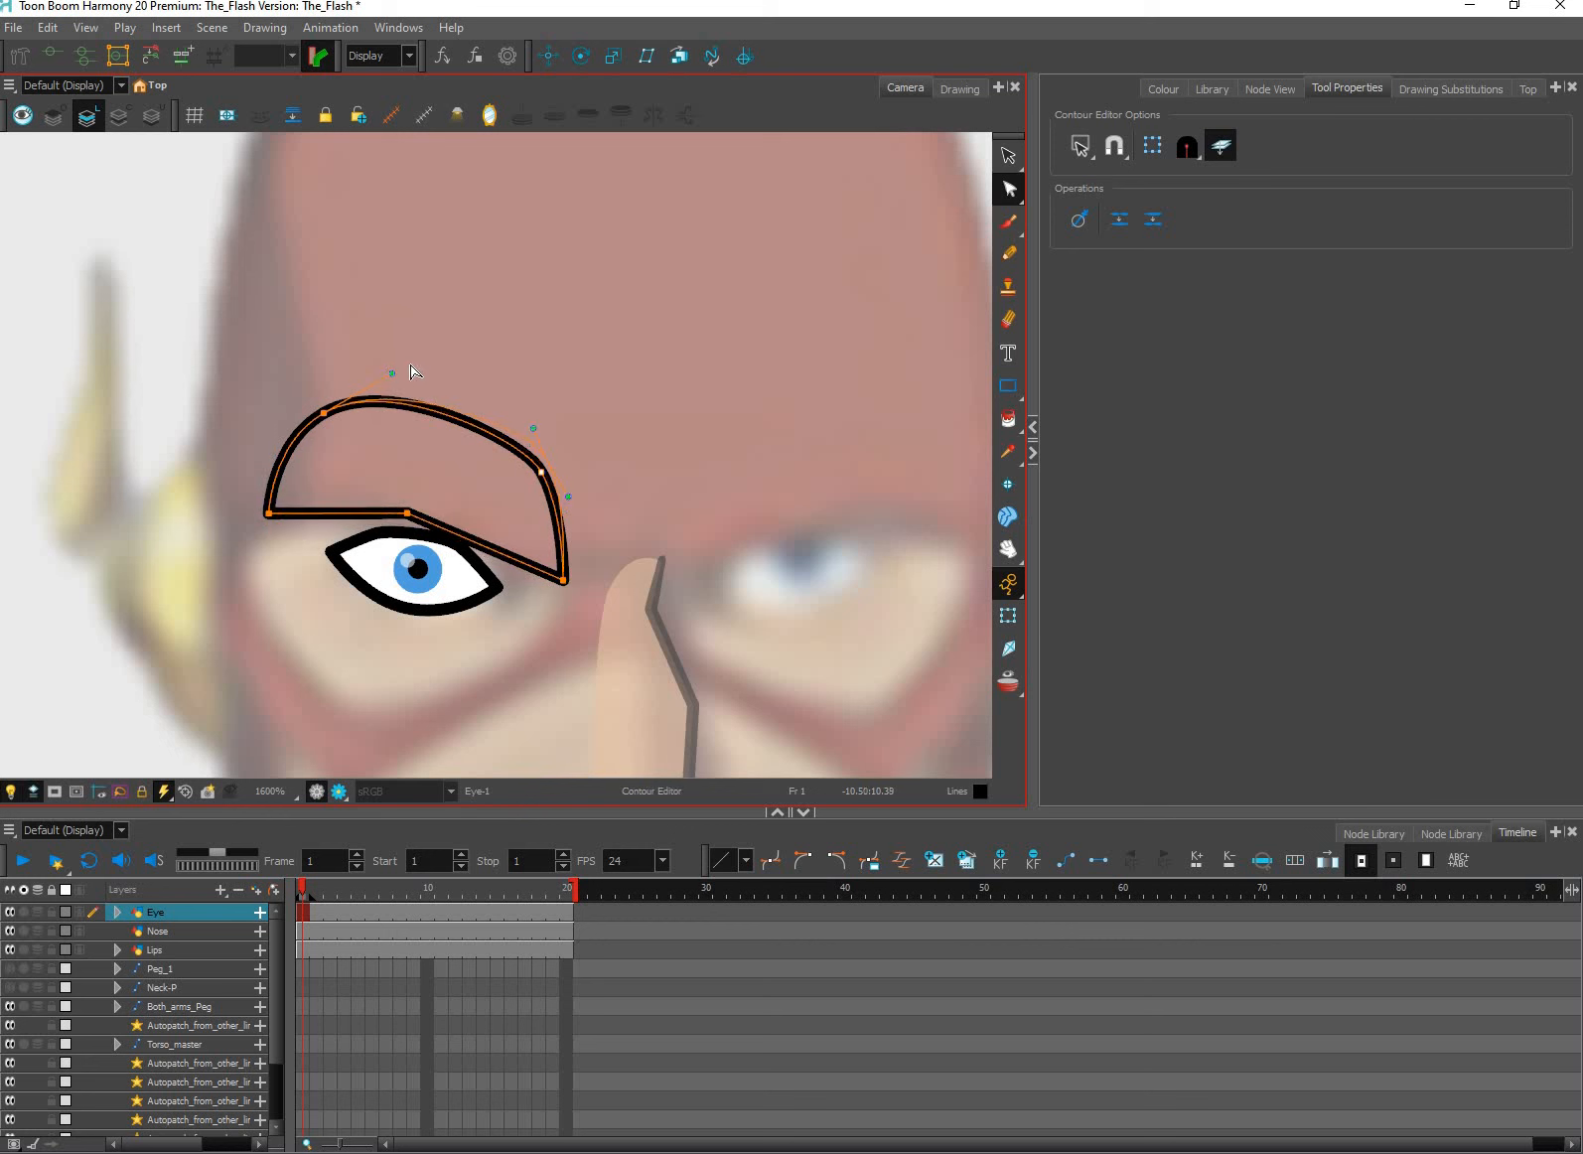
pyautogui.click(324, 413)
pyautogui.moveTo(392, 372); pyautogui.dragTo(441, 332)
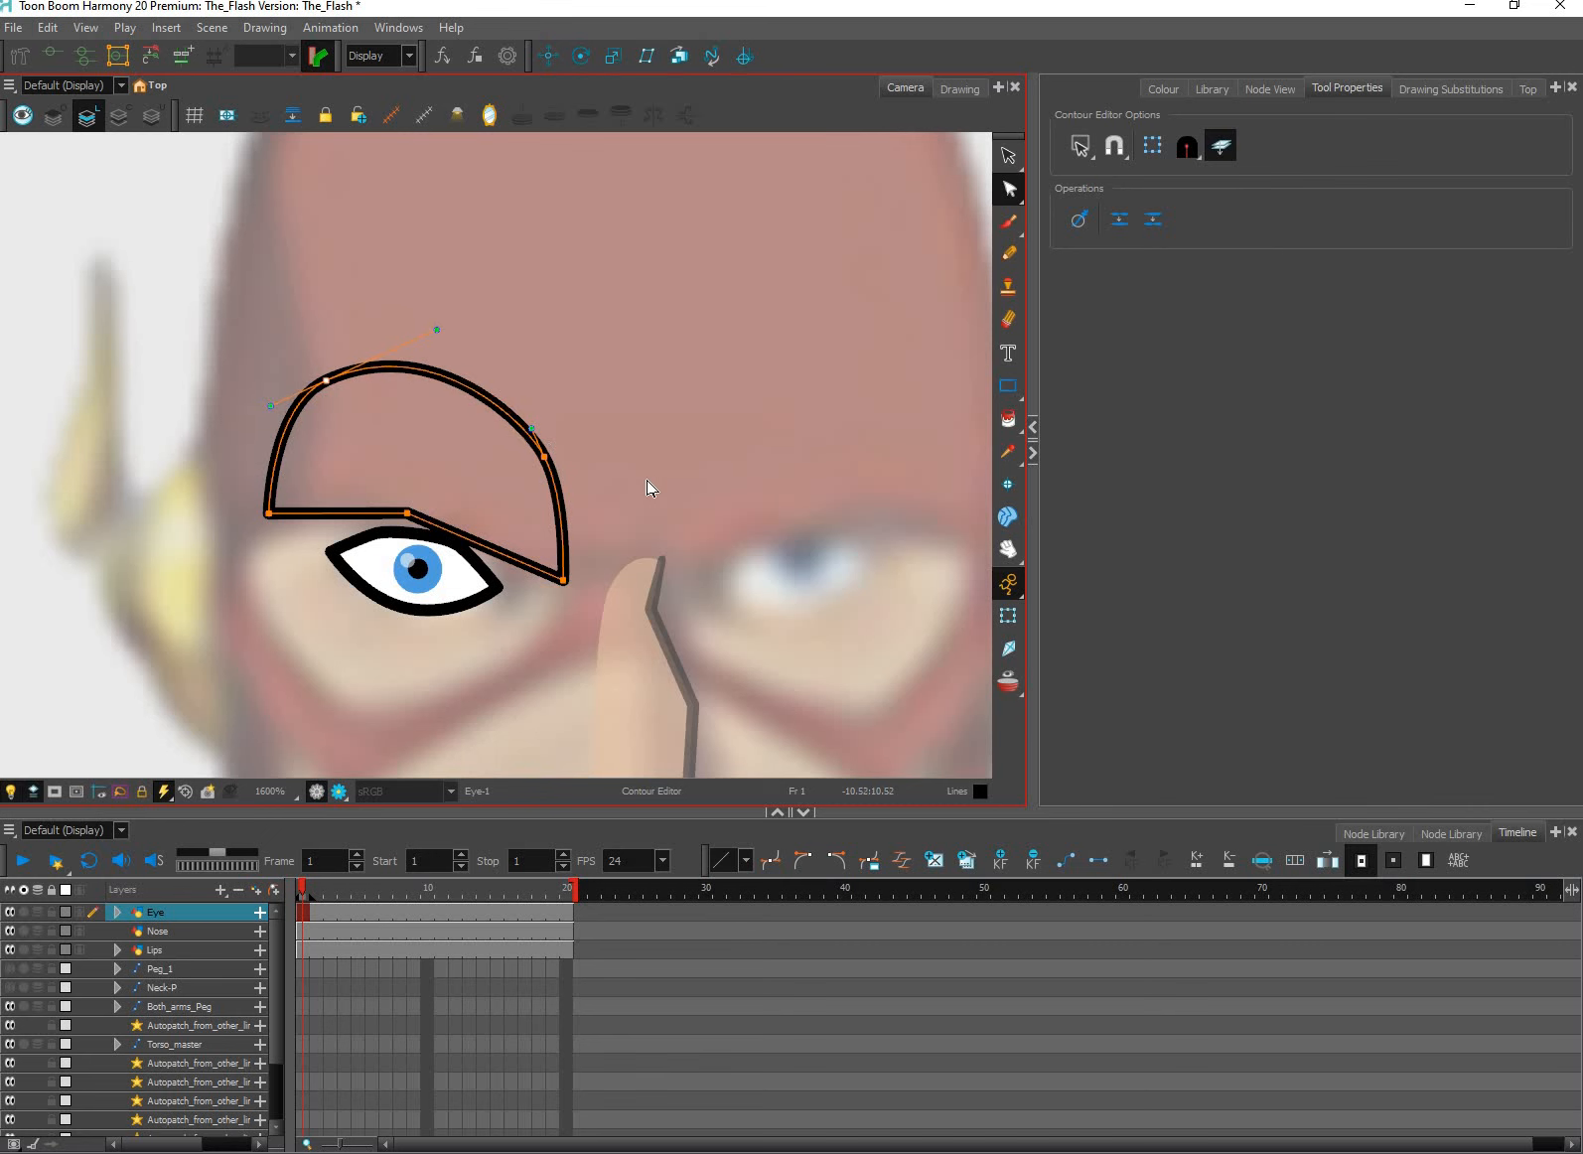
# Shift the middle point of the eyelid's lower edge slightly up and outward, and round the corner beside the nose.
pyautogui.scroll(-2, 488, 526)
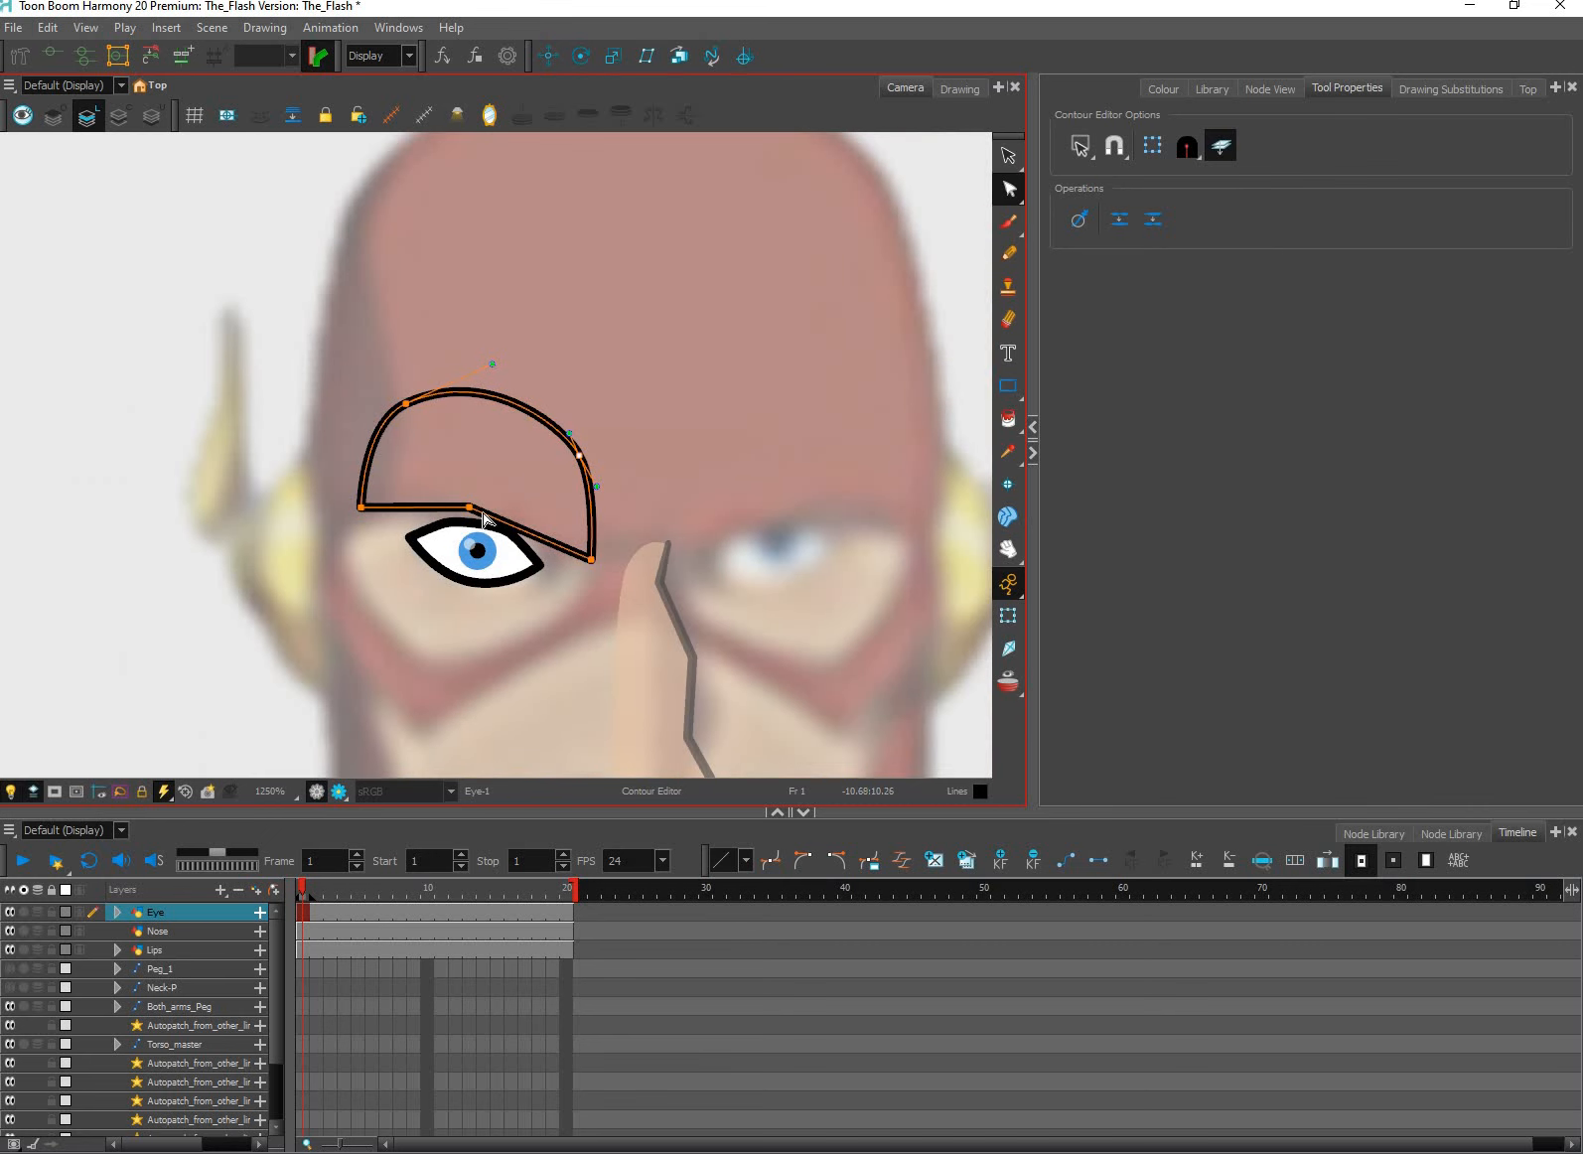
pyautogui.moveTo(470, 507); pyautogui.dragTo(469, 508)
pyautogui.hotkey('ctrl', 'z')
pyautogui.click(469, 508)
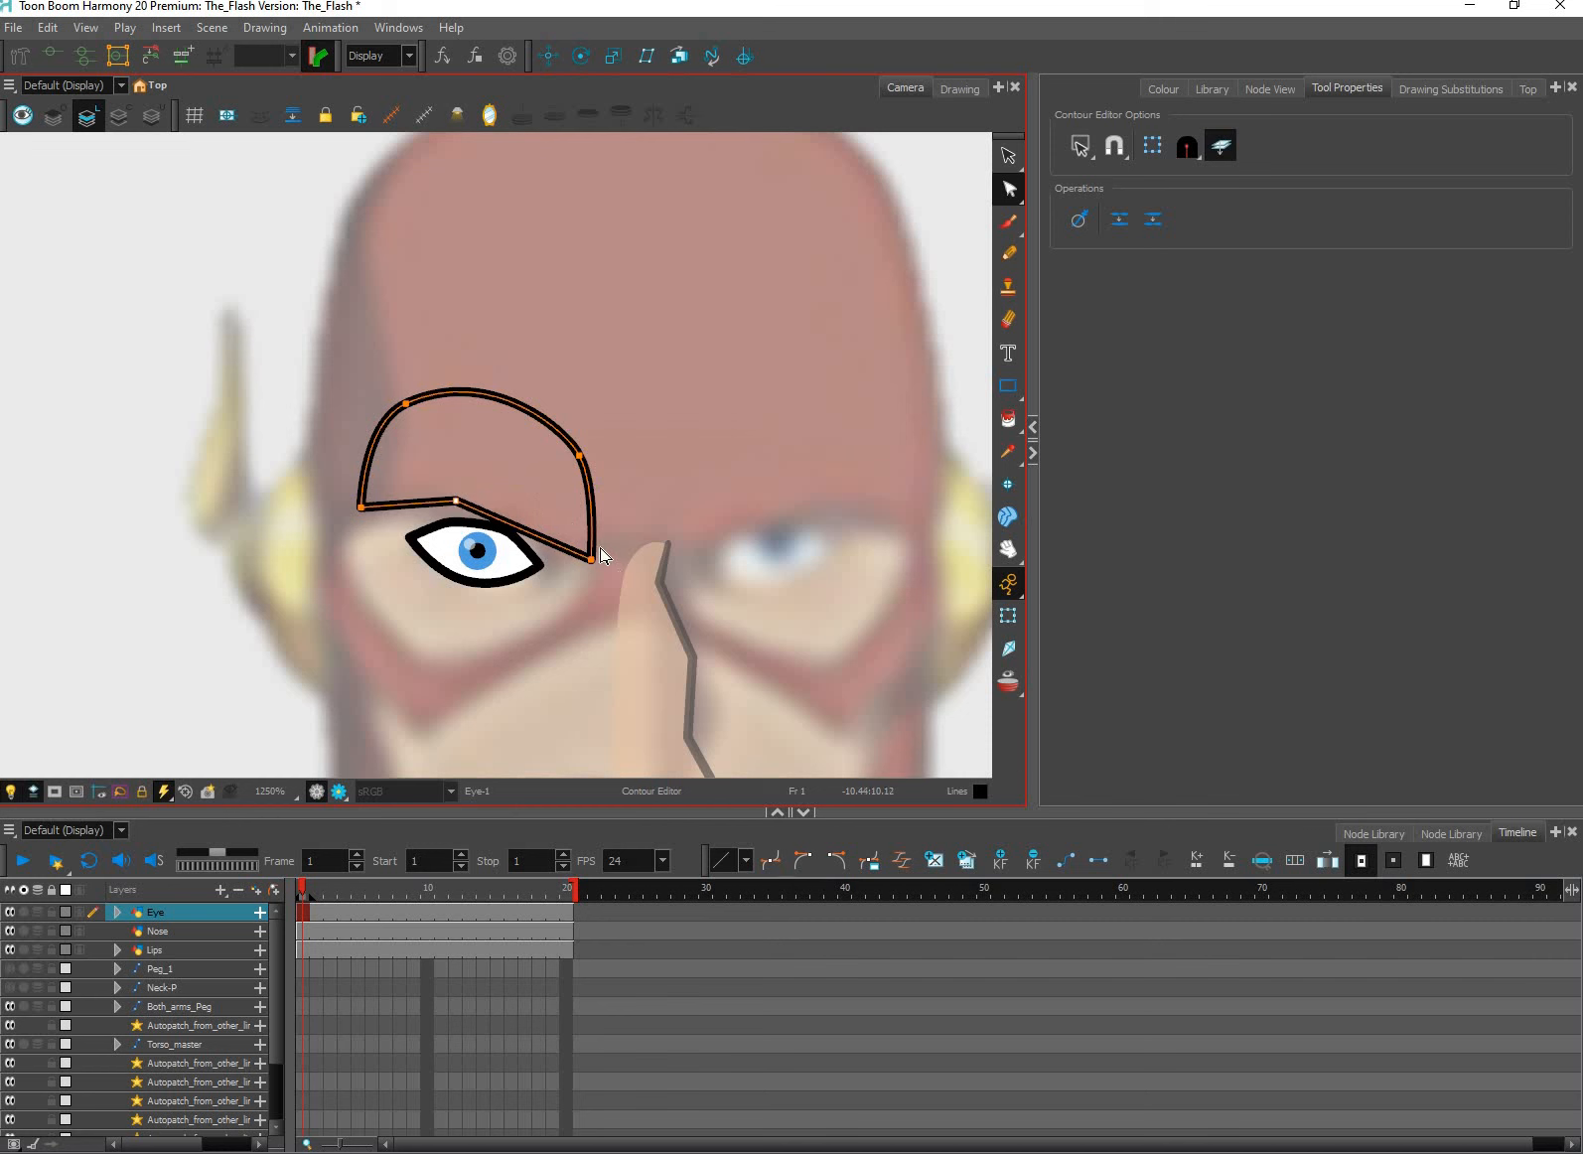
pyautogui.scroll(3, 602, 556)
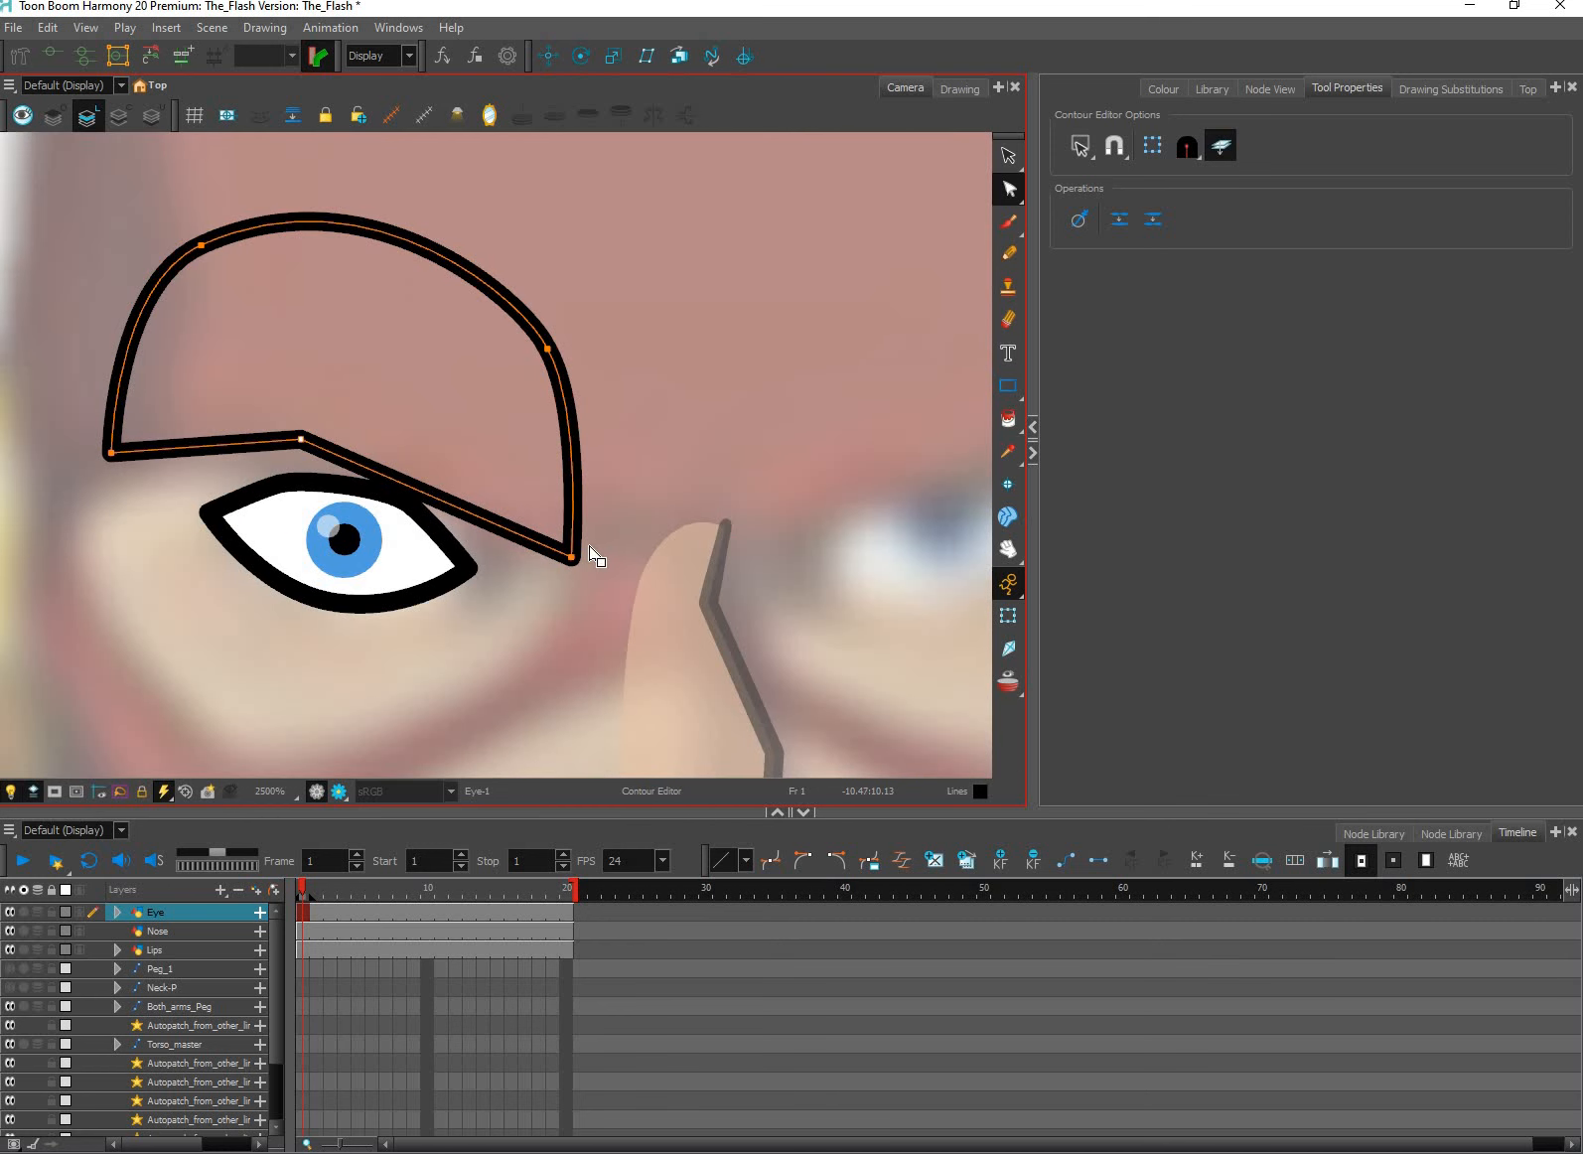
pyautogui.moveTo(572, 557); pyautogui.dragTo(579, 544)
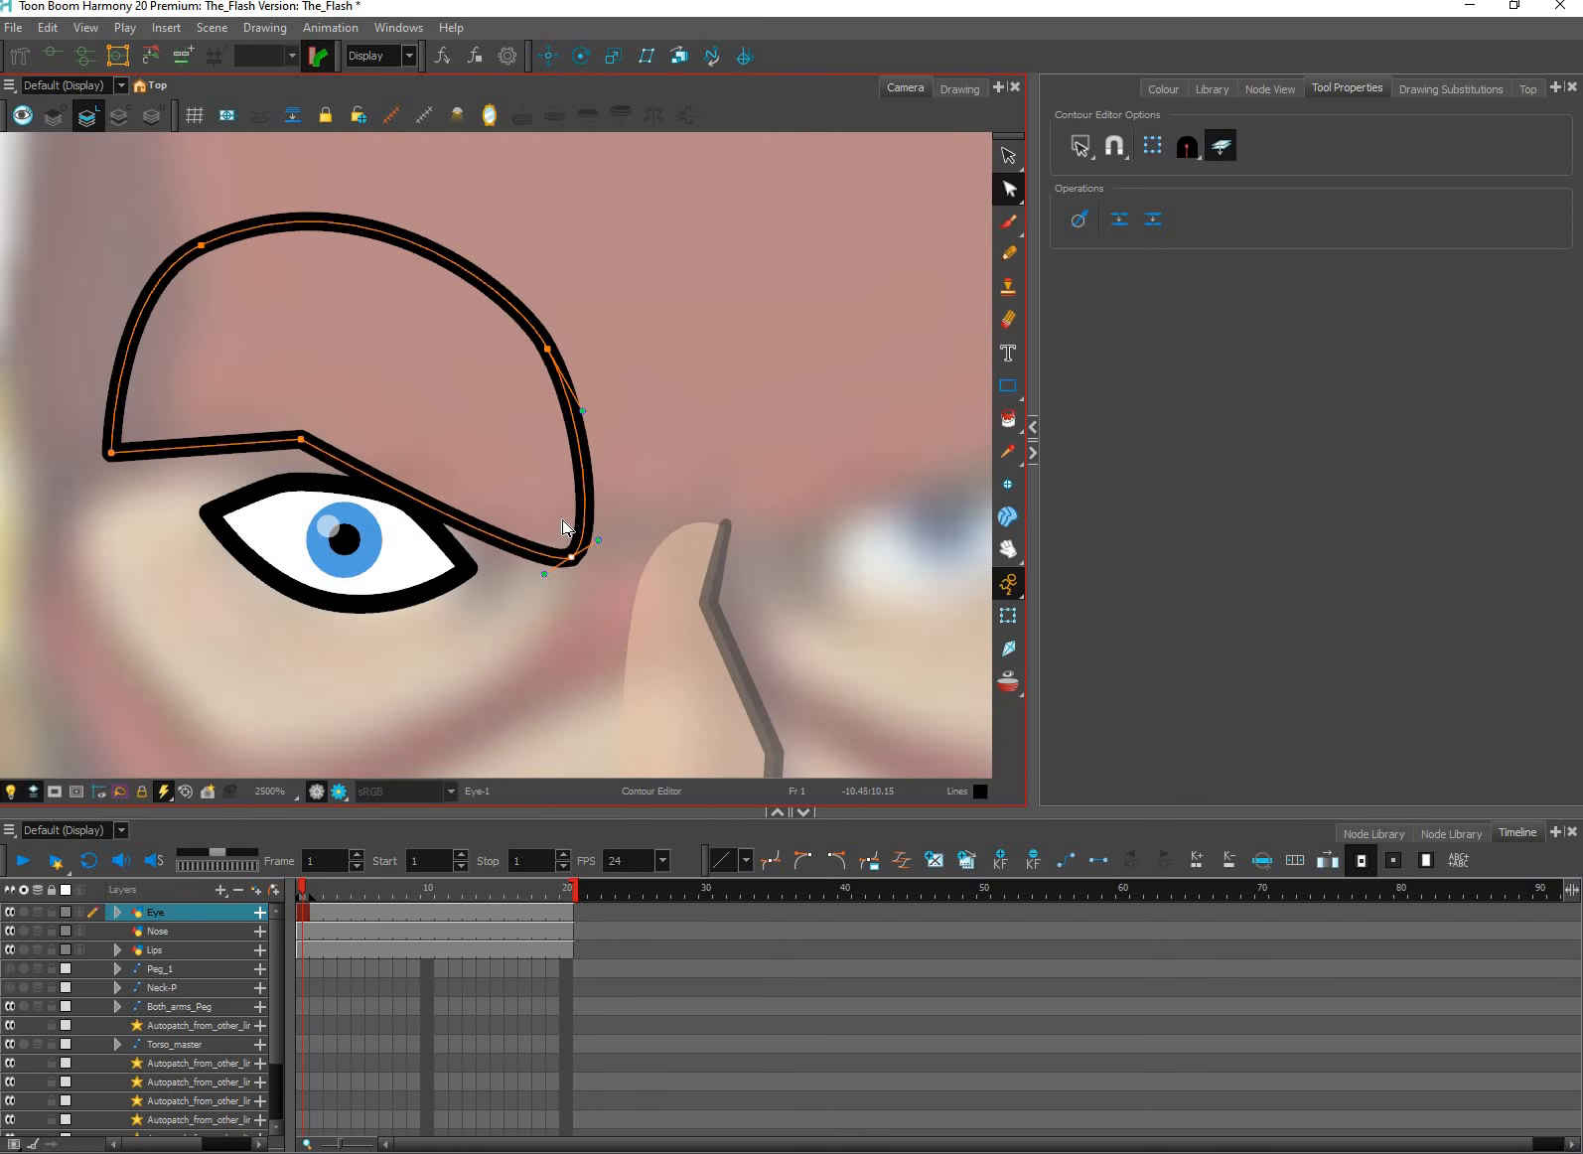
# Curve the eyelid's lower edge around its middle point and round its outer corner with the Contour Editor.
pyautogui.click(299, 440)
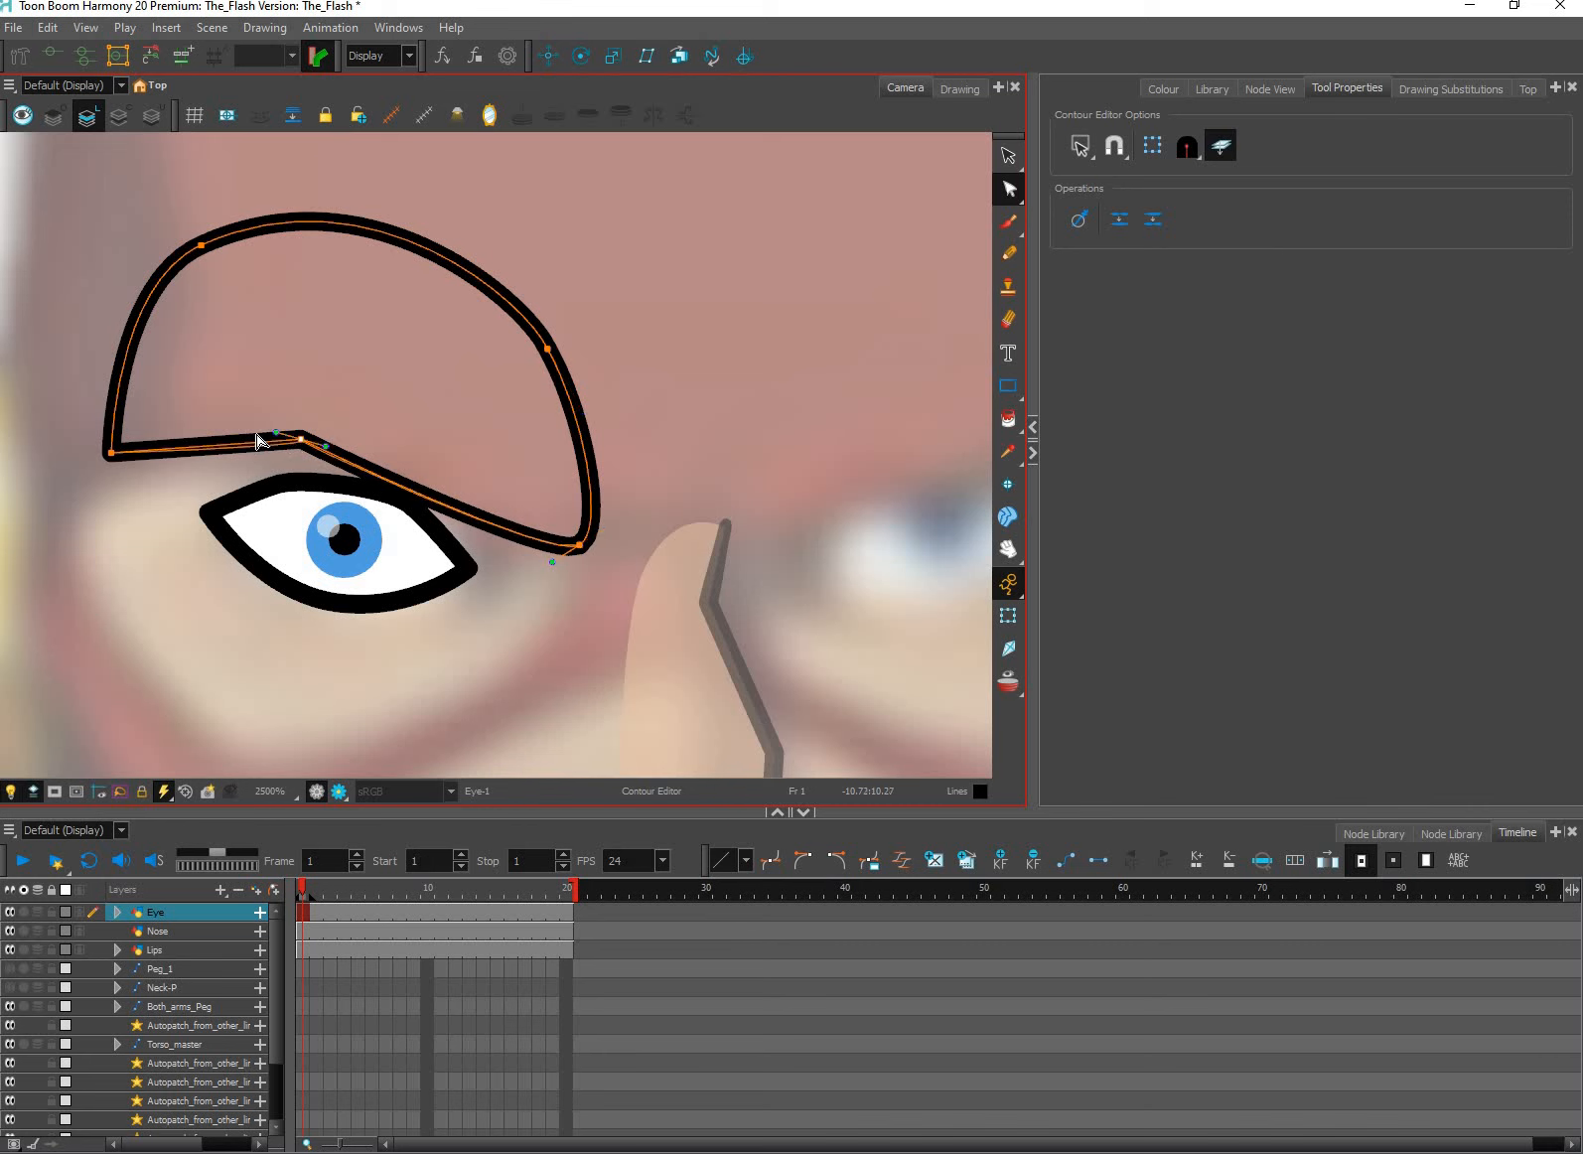
pyautogui.click(112, 453)
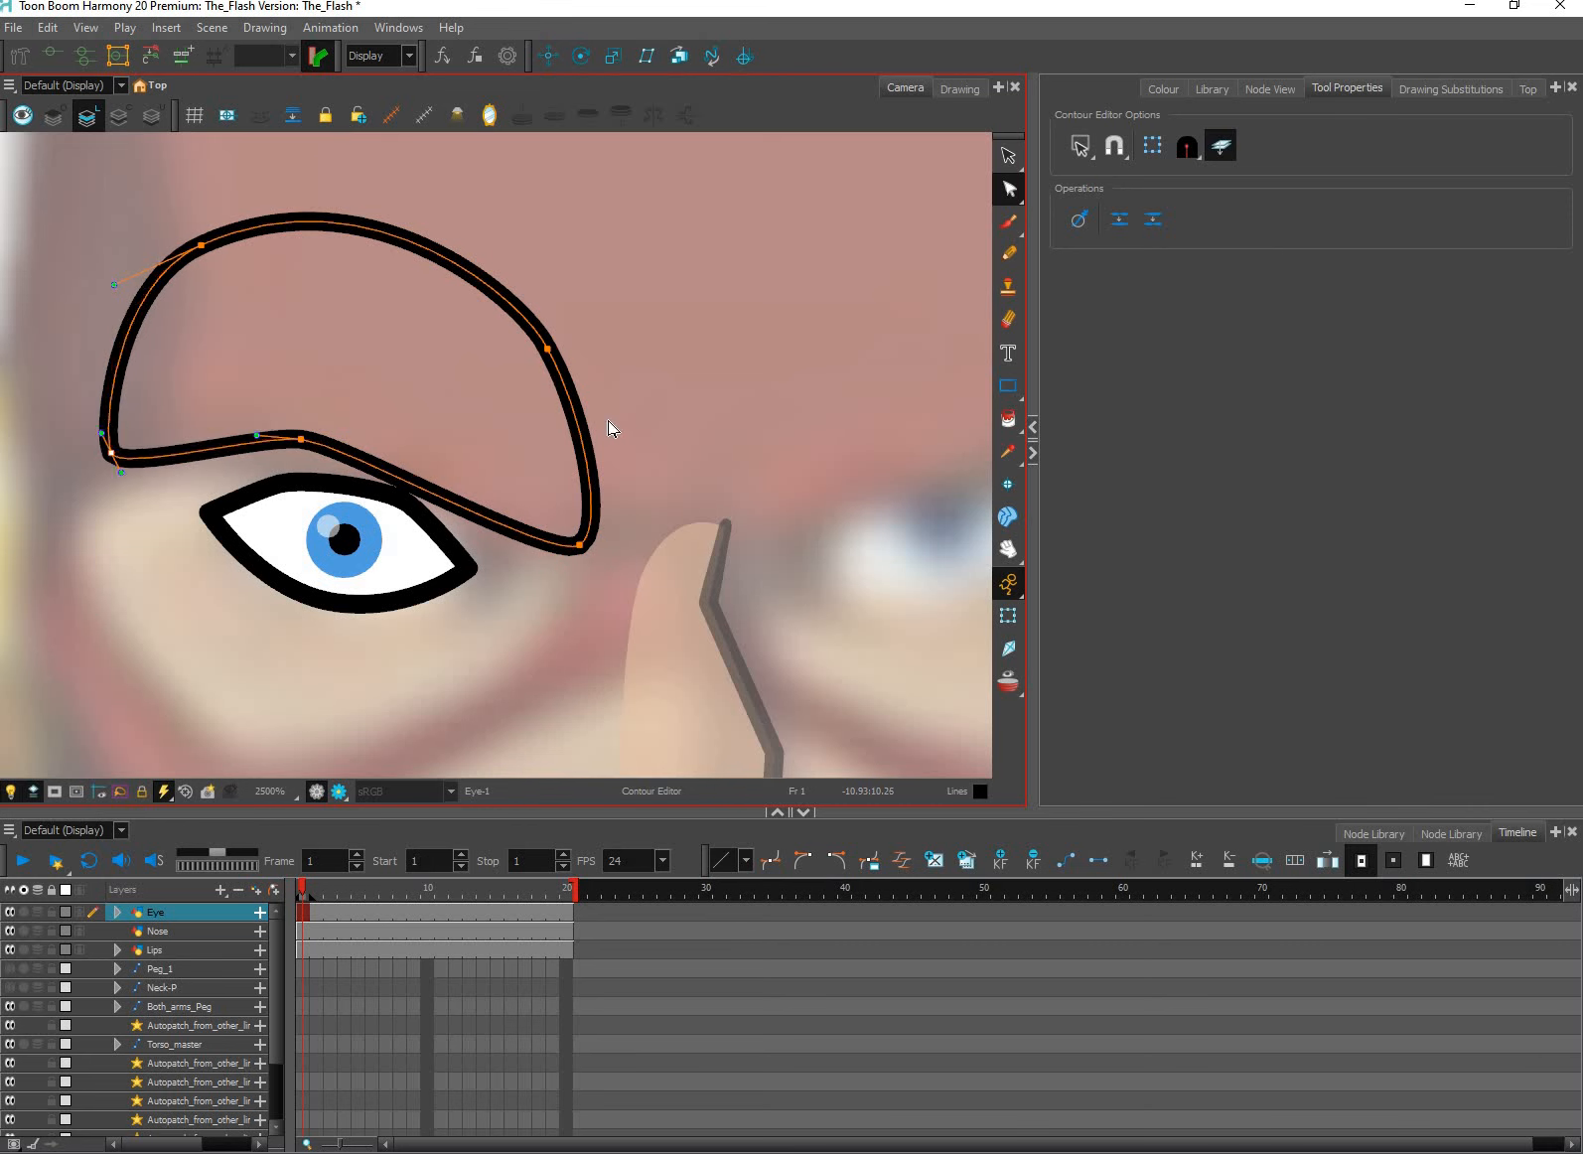
pyautogui.scroll(-3, 679, 518)
pyautogui.scroll(-1, 679, 518)
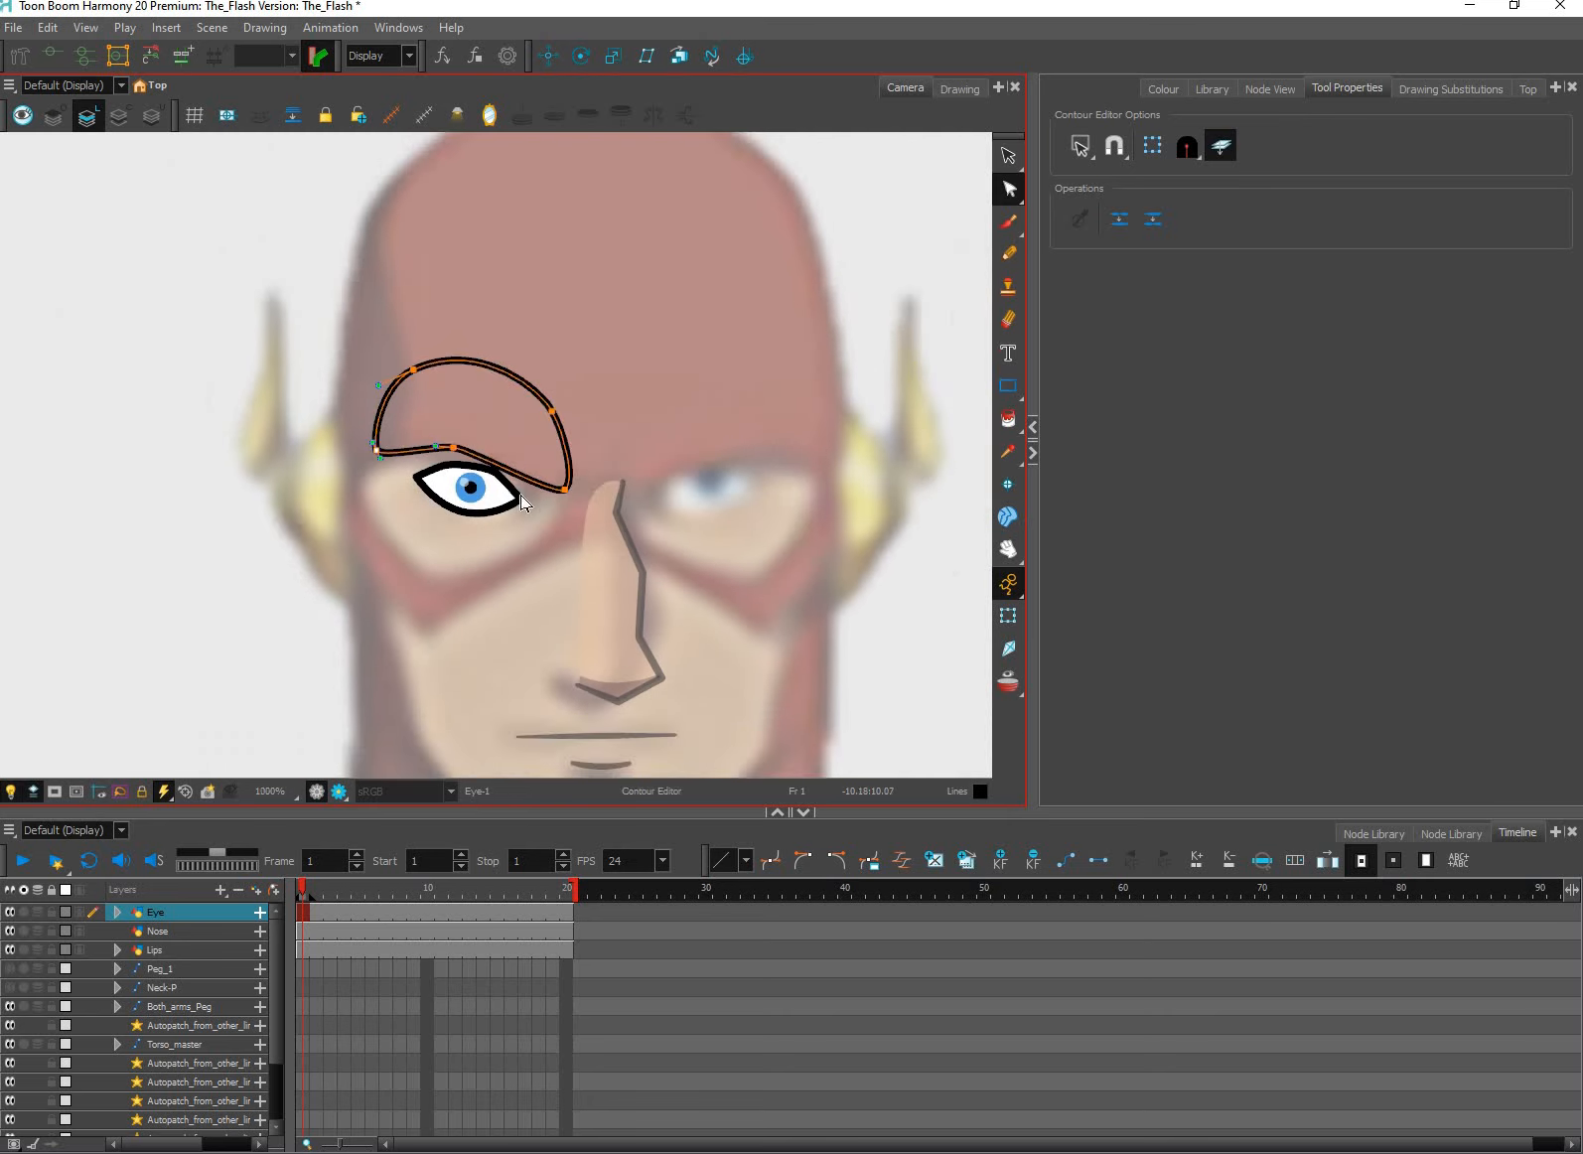
pyautogui.click(481, 499)
pyautogui.click(453, 489)
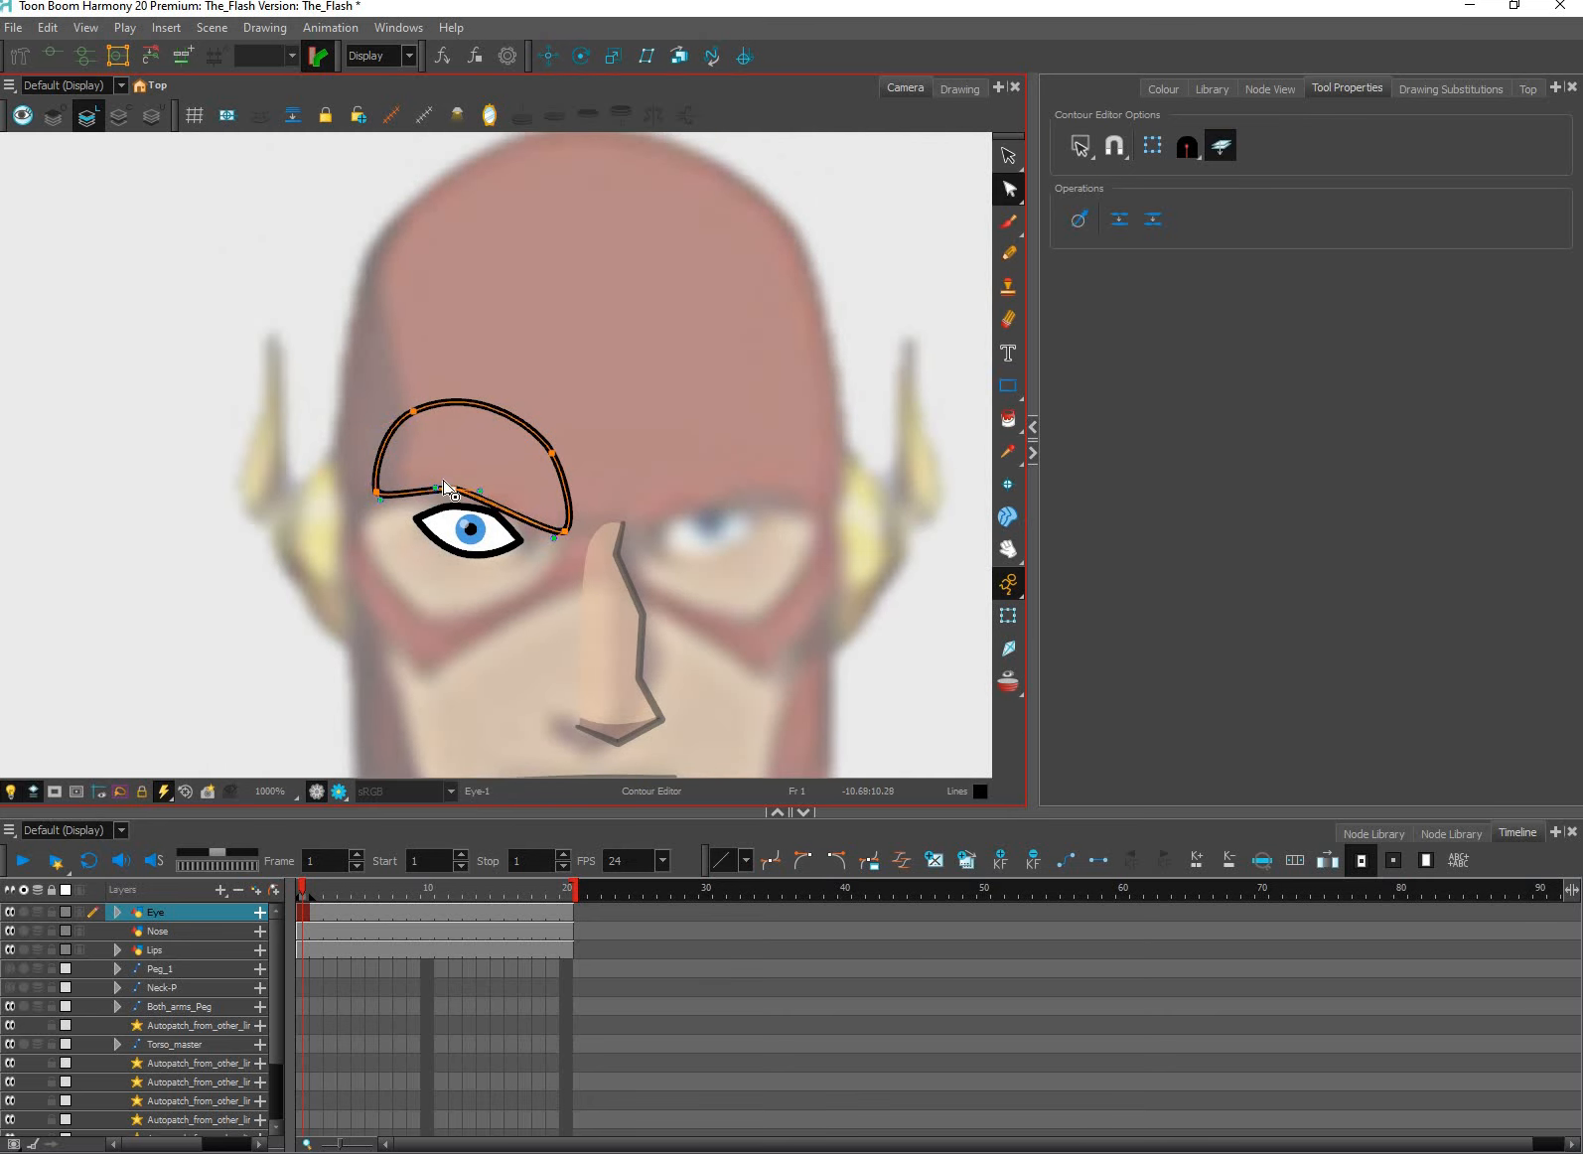
pyautogui.moveTo(470, 490); pyautogui.dragTo(478, 492)
pyautogui.click(616, 536)
# Fill the eyelid shape with the Red_Costume colour and show the Node View.
pyautogui.hotkey('shift', 't')
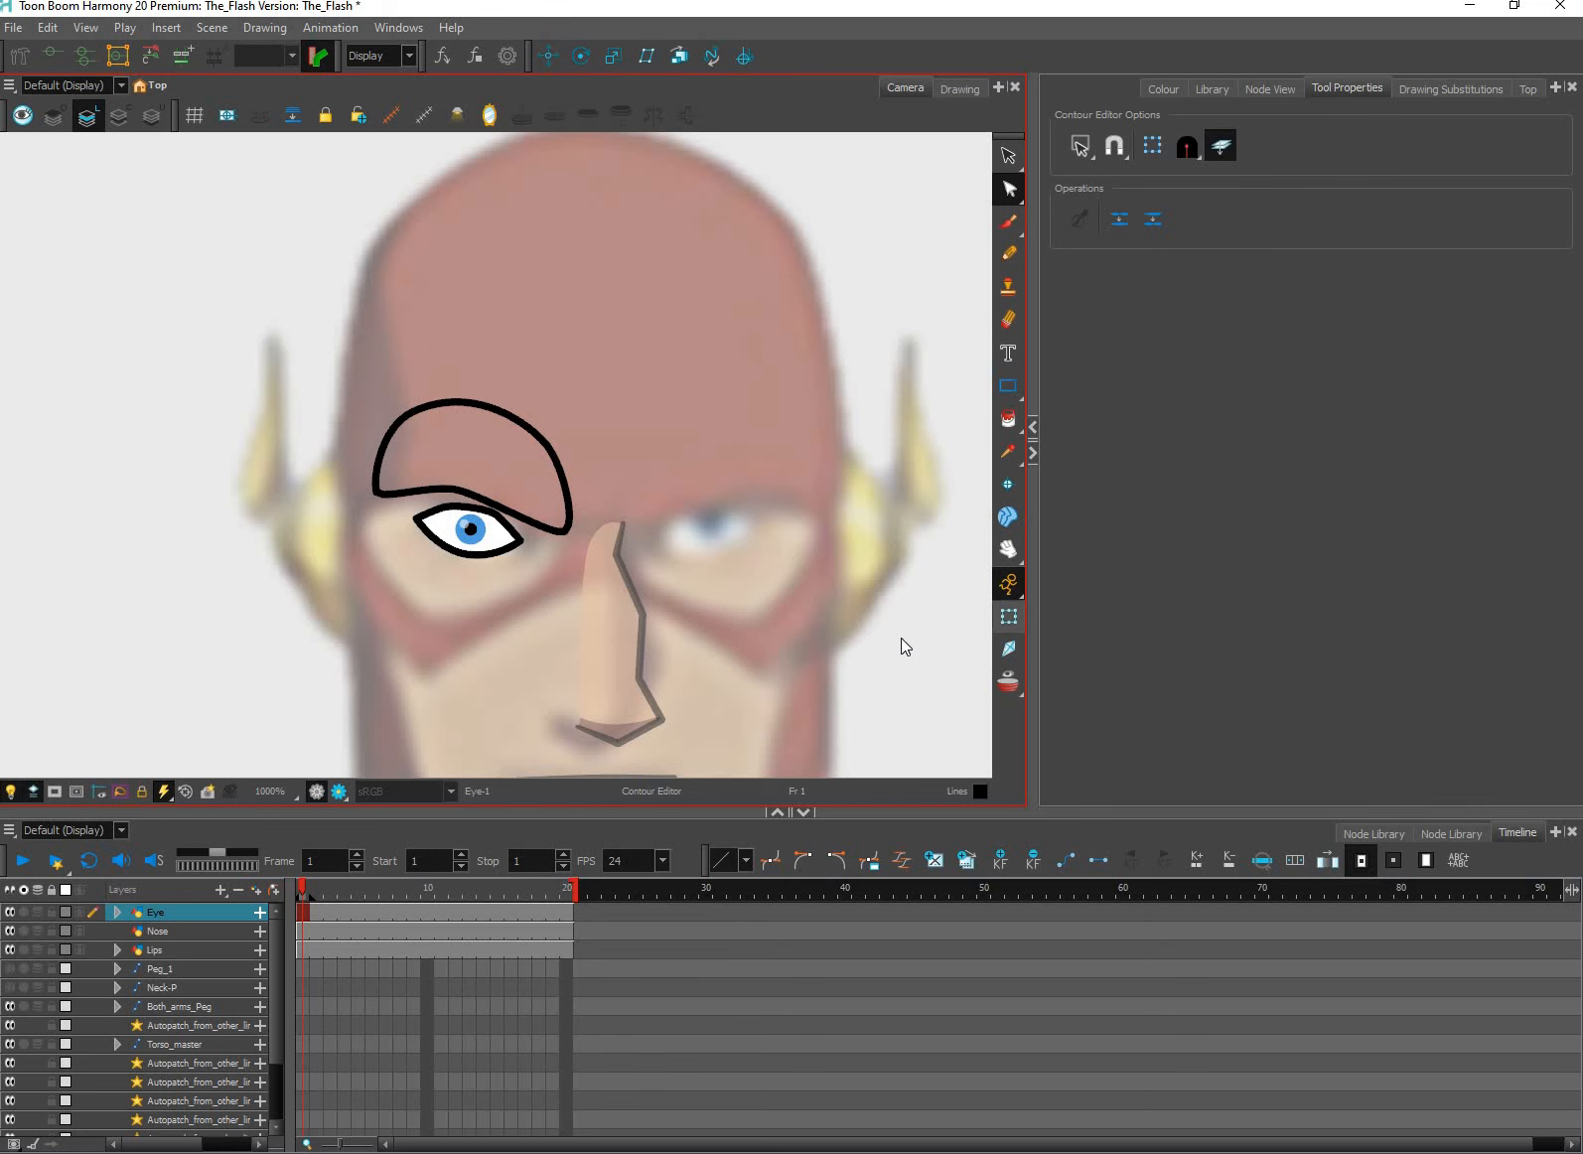
pyautogui.scroll(-1, 901, 639)
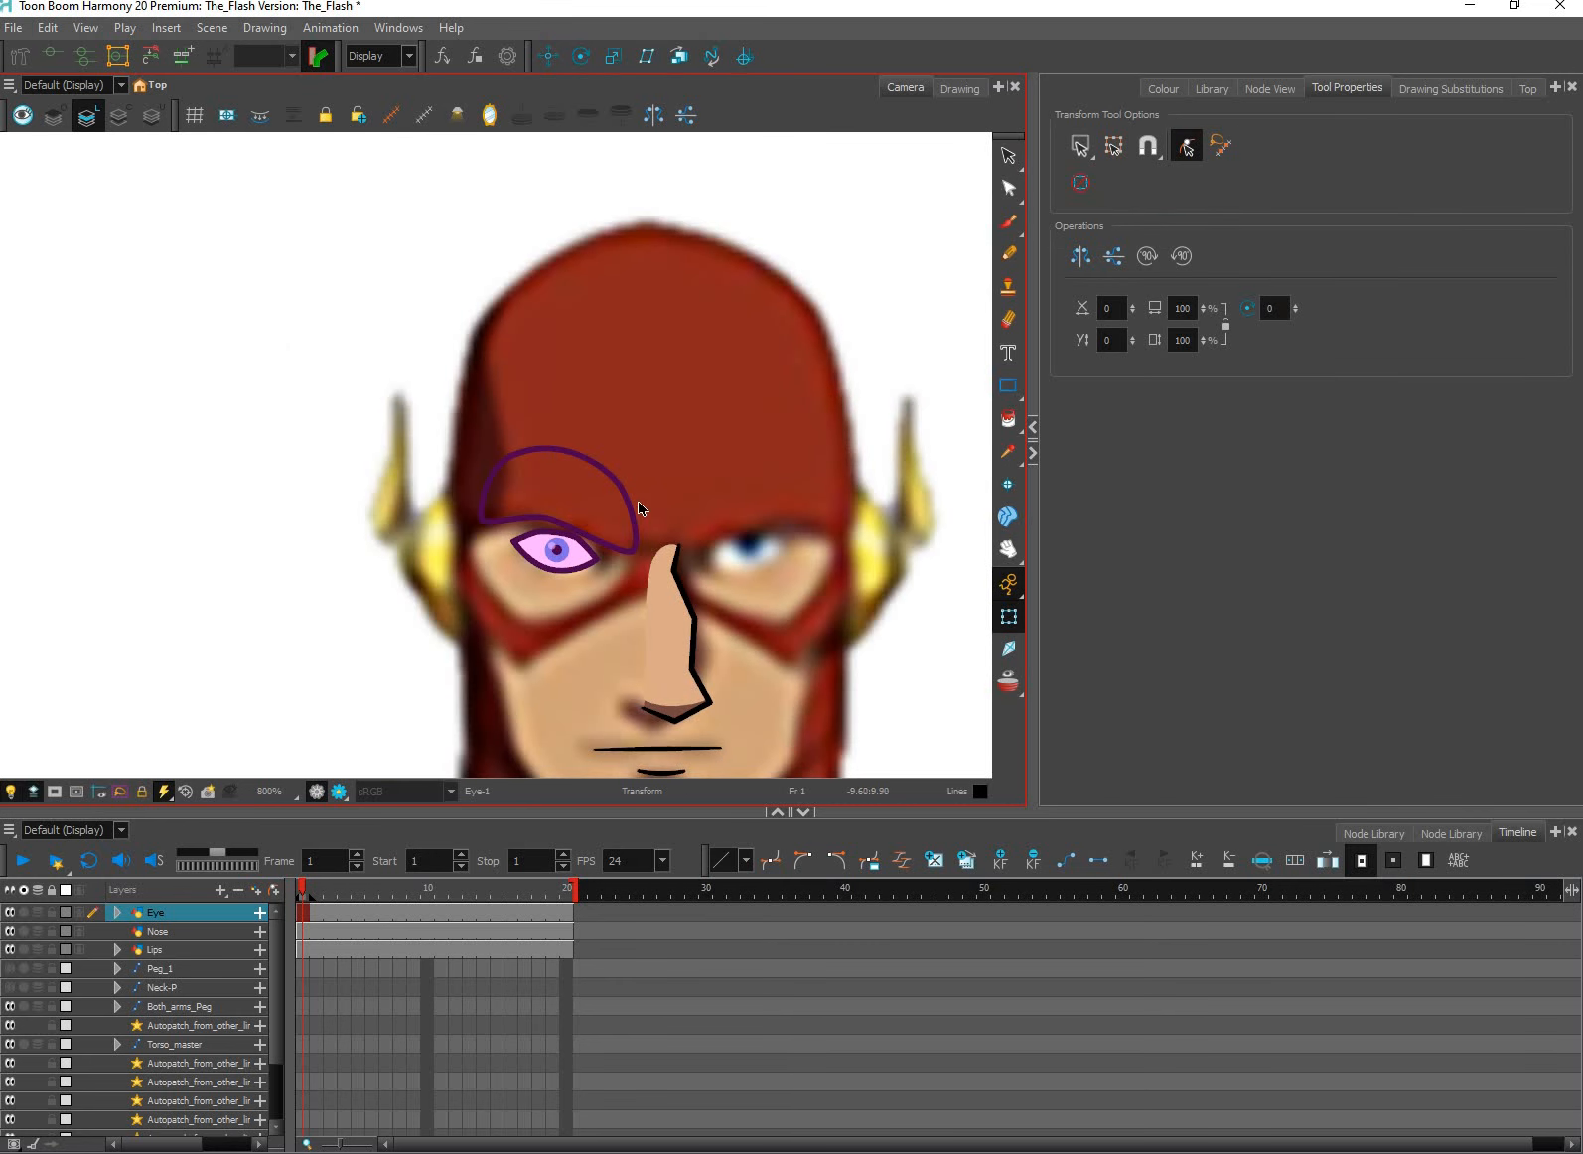
pyautogui.click(1008, 156)
pyautogui.scroll(2, 644, 503)
pyautogui.click(631, 521)
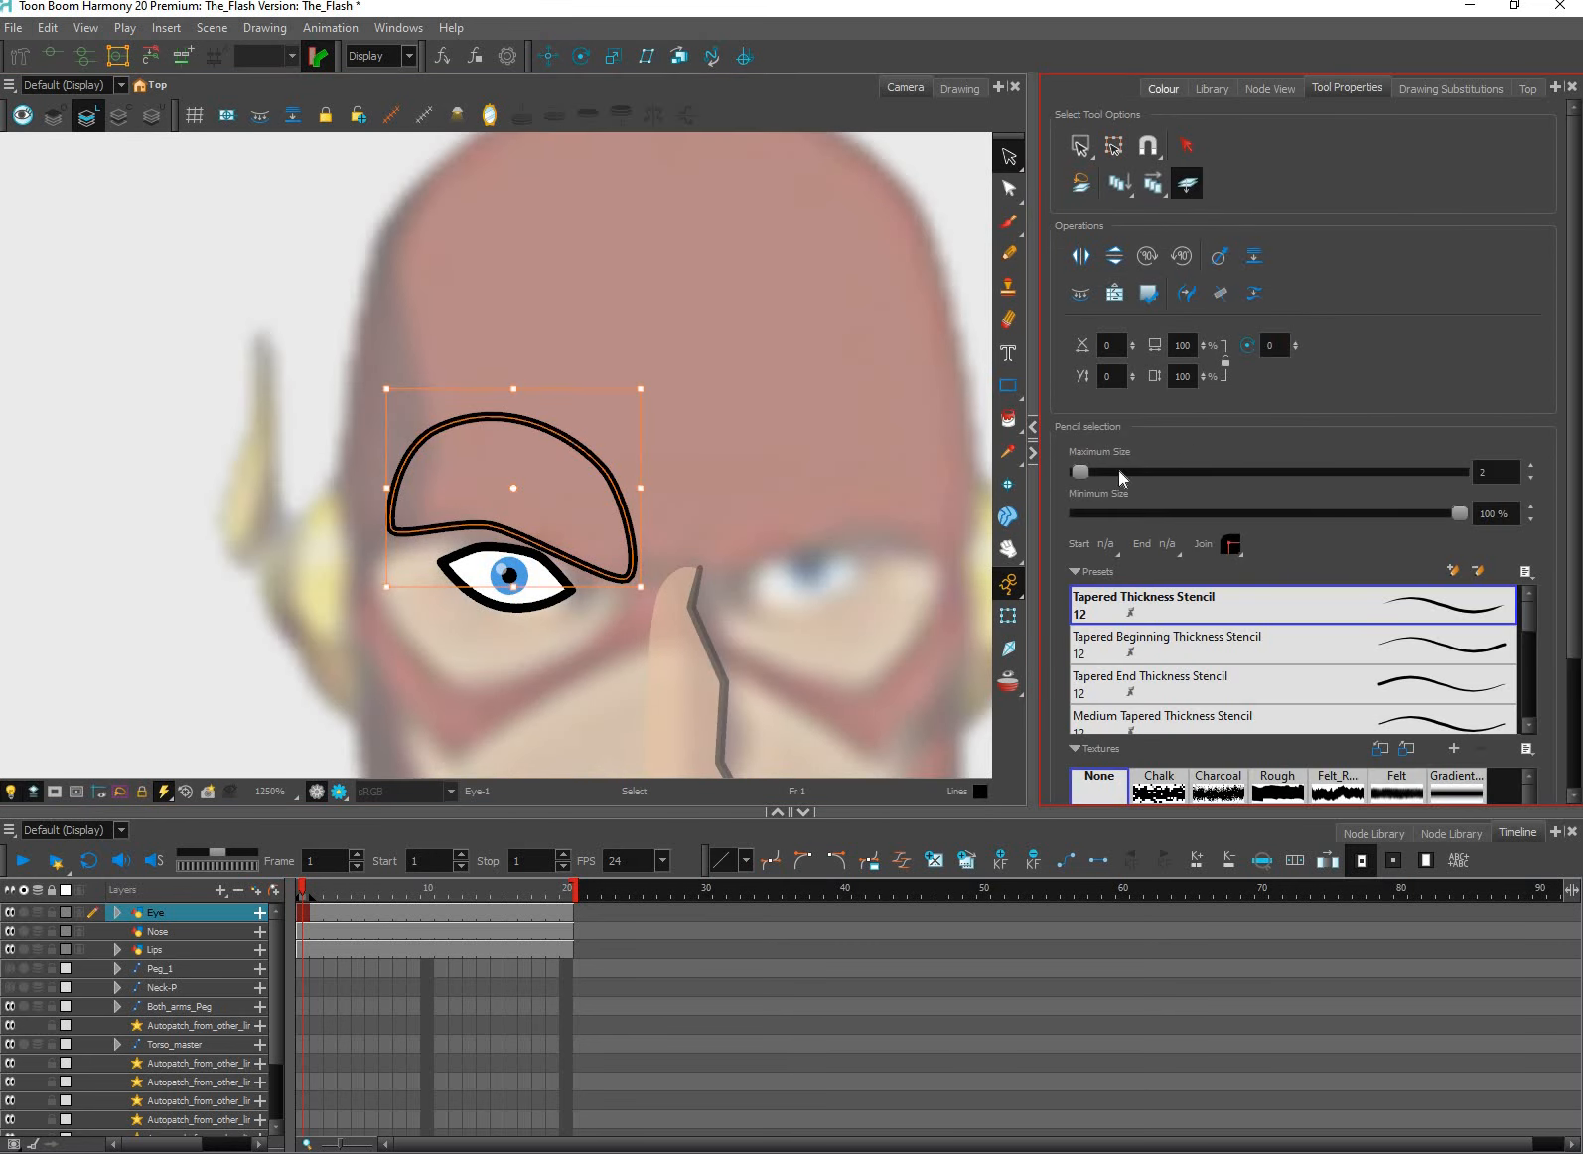
pyautogui.click(1163, 90)
pyautogui.press('Escape')
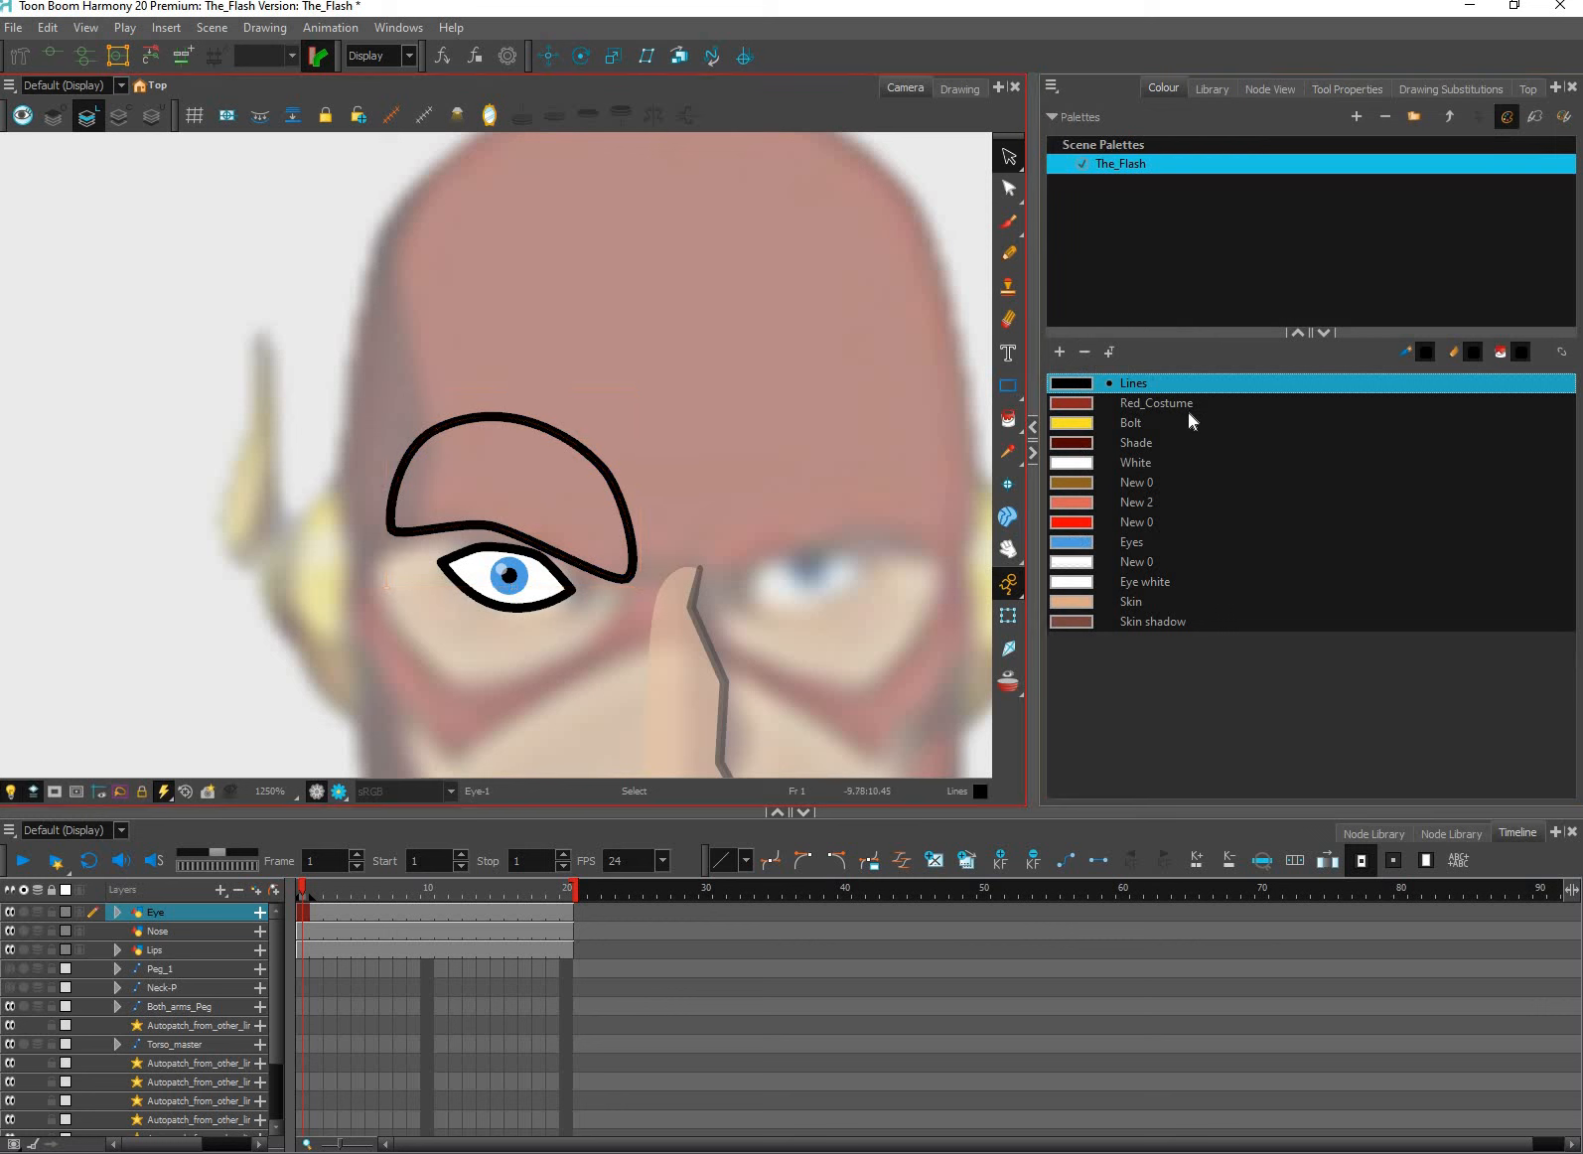
pyautogui.click(1156, 402)
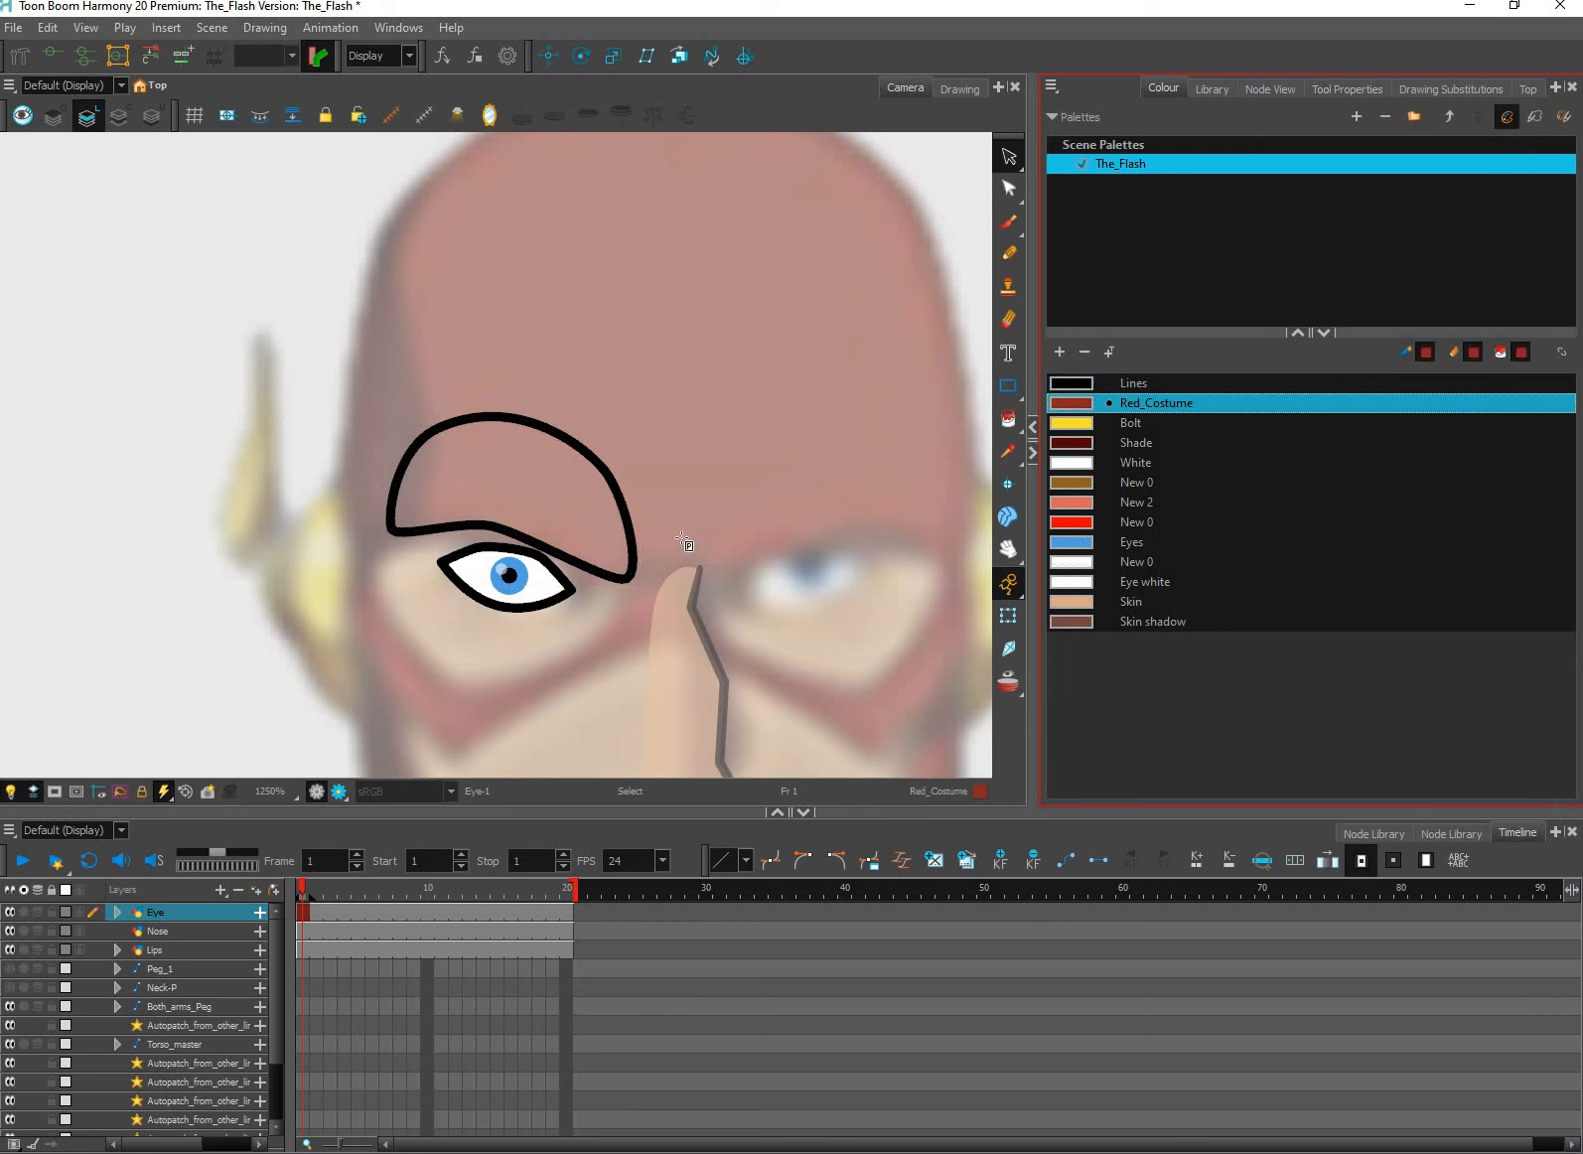
pyautogui.click(1008, 419)
pyautogui.click(516, 471)
pyautogui.hotkey('alt', 's')
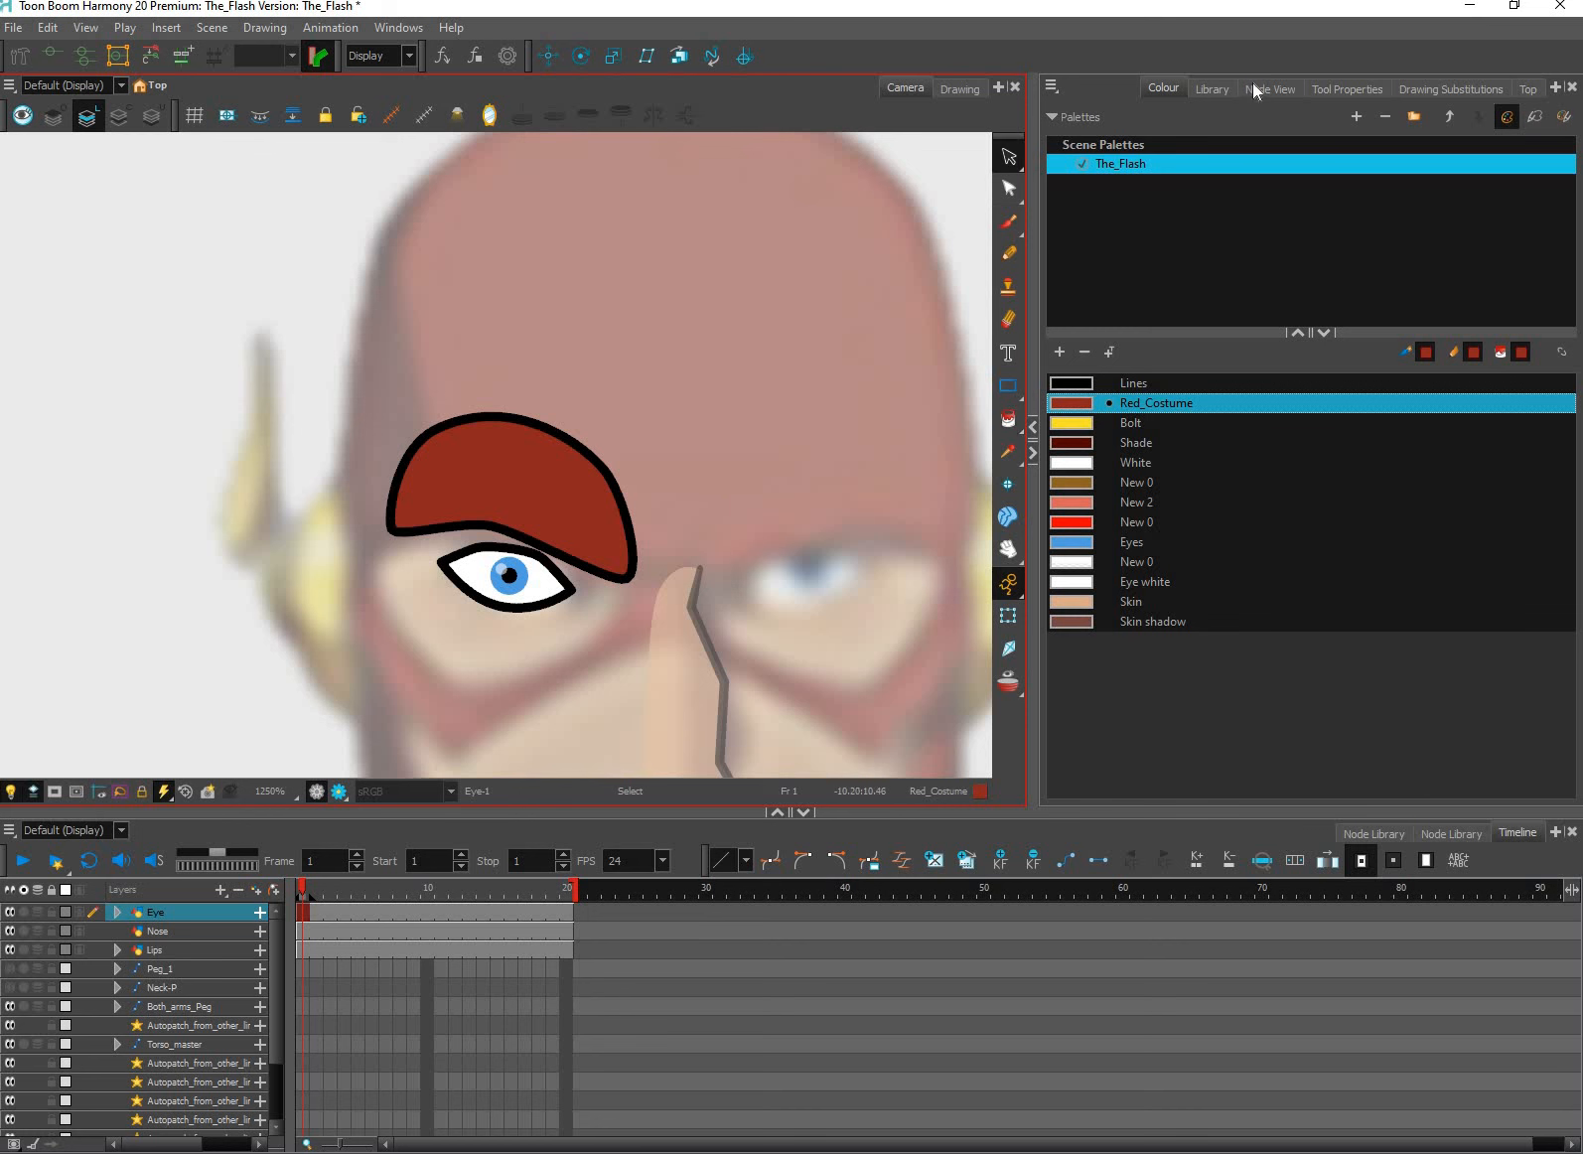
pyautogui.click(1270, 89)
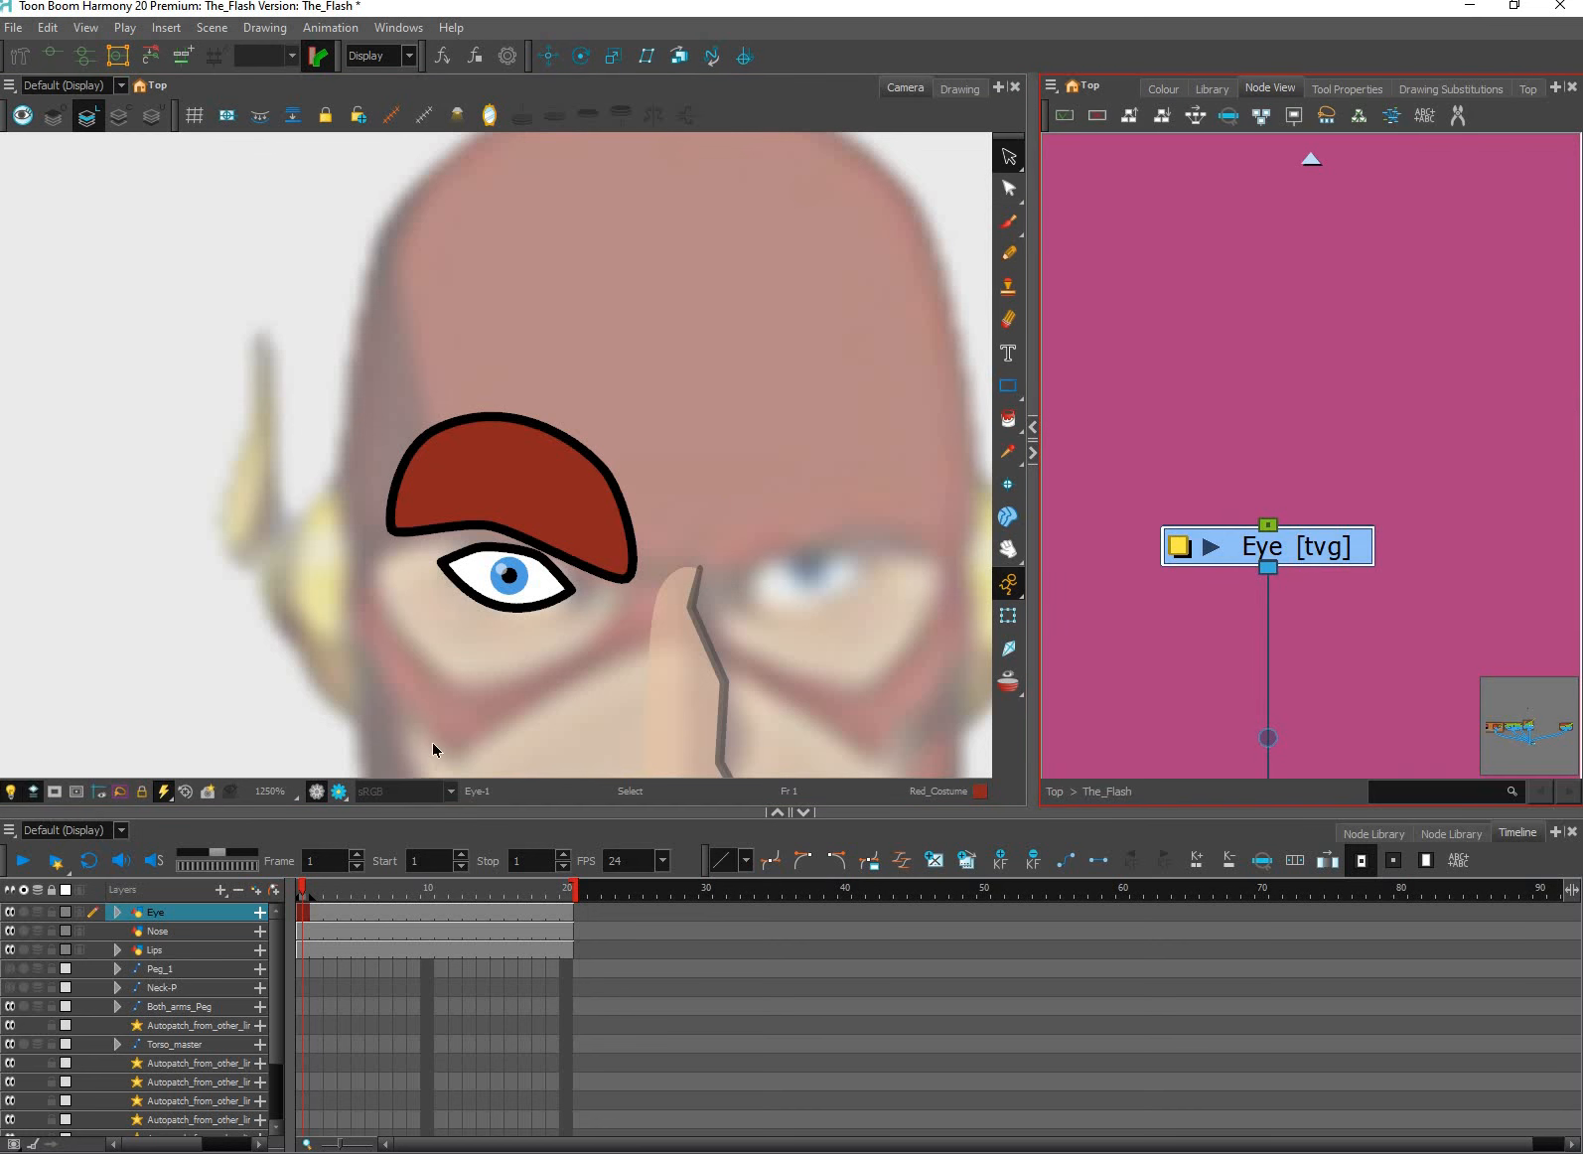
# Try moving the eye outline and the eyelid as separate shapes, undoing each move.
pyautogui.click(433, 745)
pyautogui.hotkey('ctrl', 'a')
pyautogui.scroll(2, 740, 643)
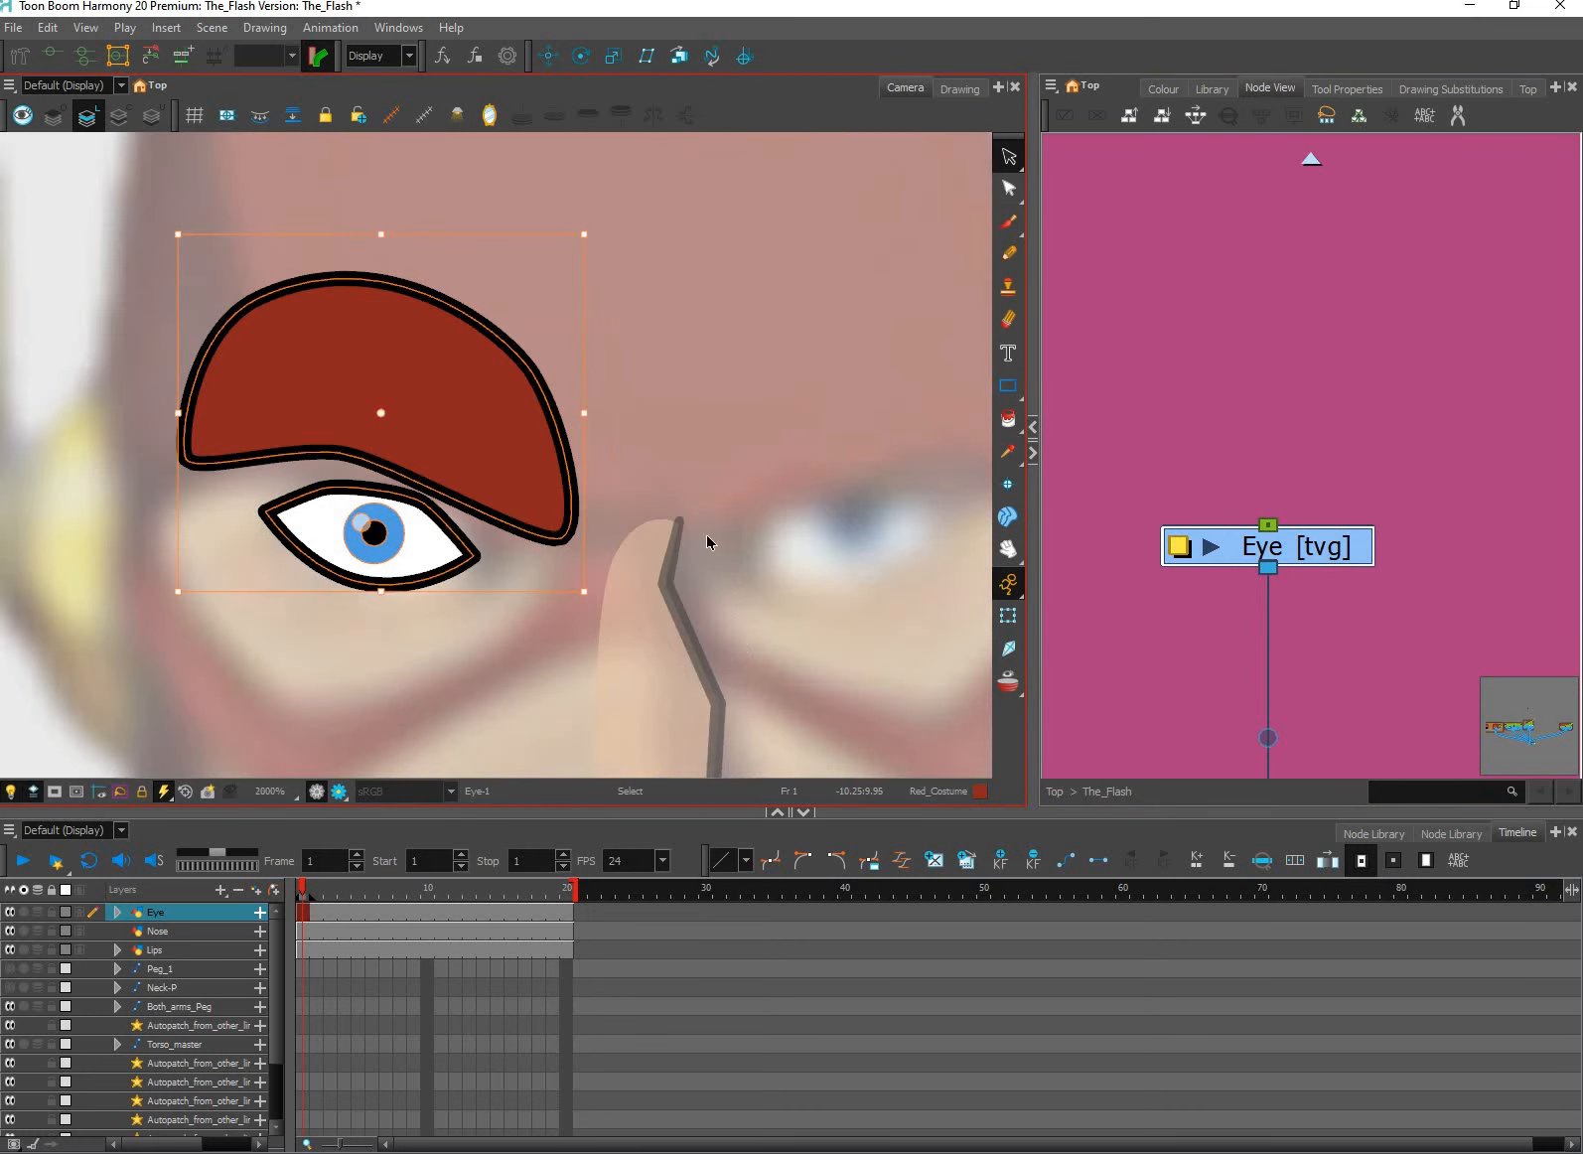
pyautogui.click(696, 609)
pyautogui.press('space')
pyautogui.moveTo(548, 718); pyautogui.dragTo(610, 652)
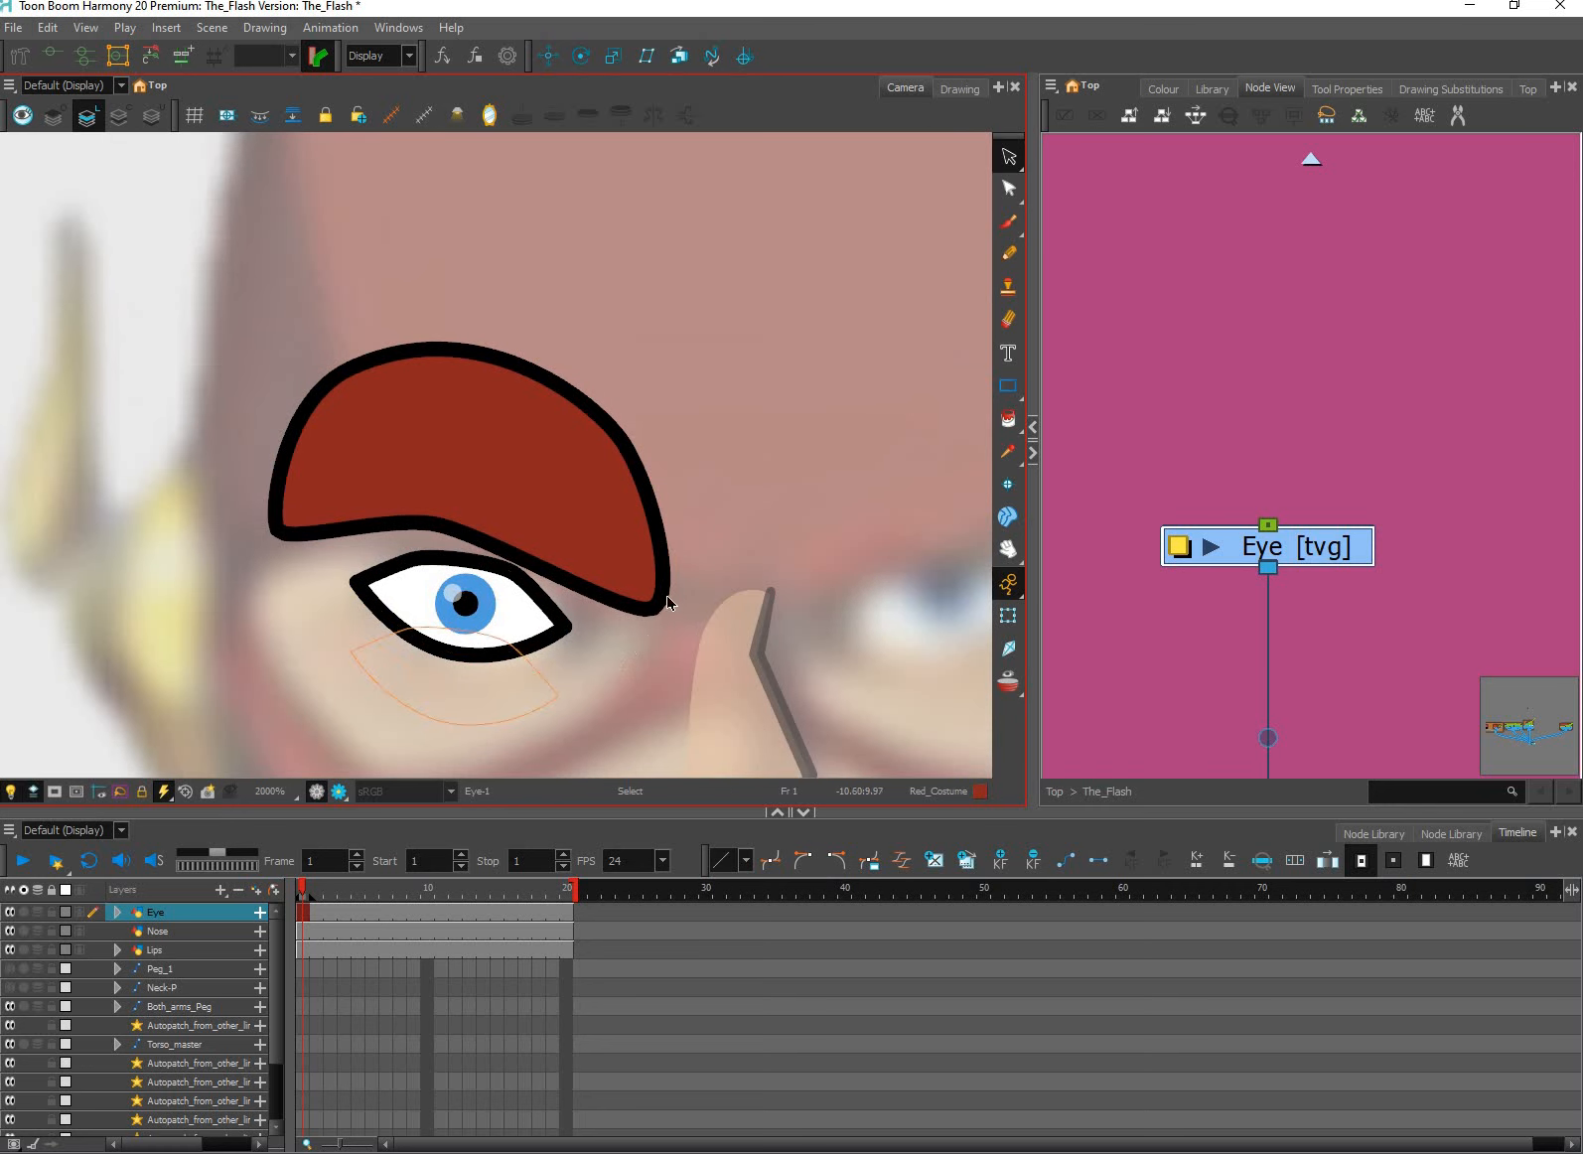
pyautogui.moveTo(494, 648); pyautogui.dragTo(486, 724)
pyautogui.hotkey('ctrl', 'z')
pyautogui.moveTo(644, 505); pyautogui.dragTo(739, 387)
pyautogui.hotkey('ctrl', 'z')
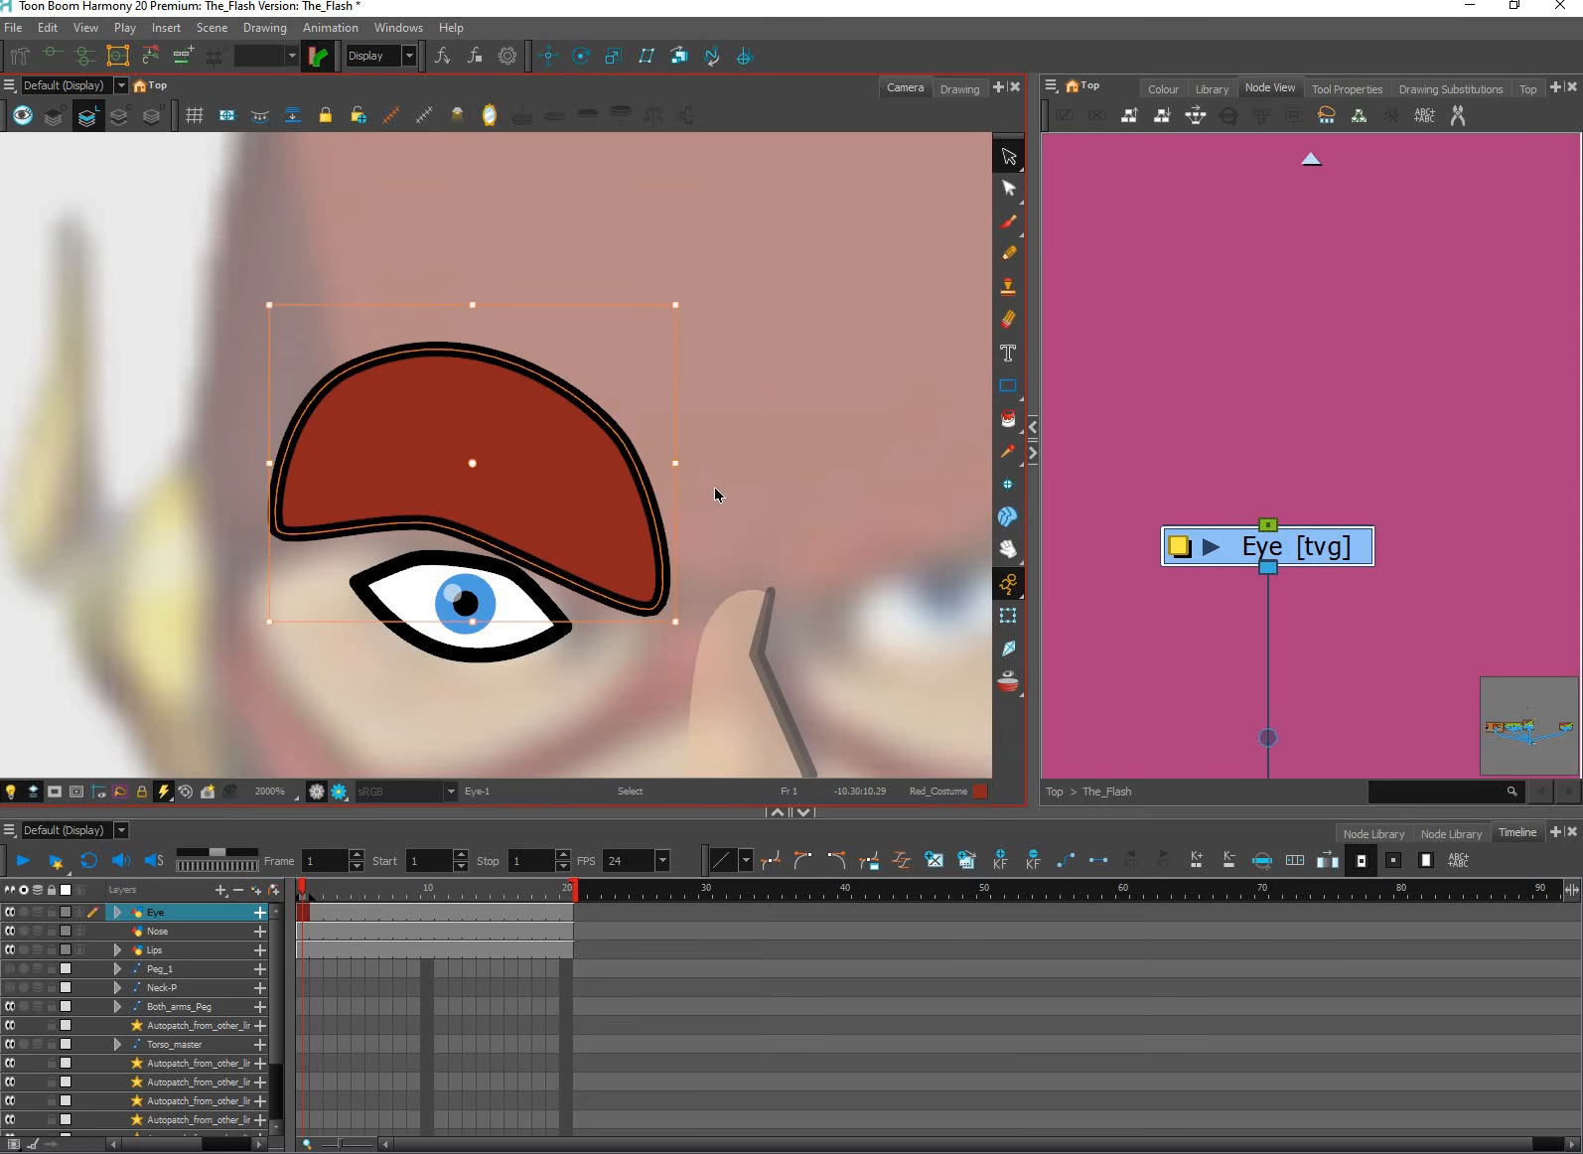
pyautogui.click(760, 513)
pyautogui.hotkey('ctrl', 'z')
# Try moving the highlight on the iris and the eye outline on their own, undoing each move.
pyautogui.press('space')
pyautogui.scroll(1, 463, 601)
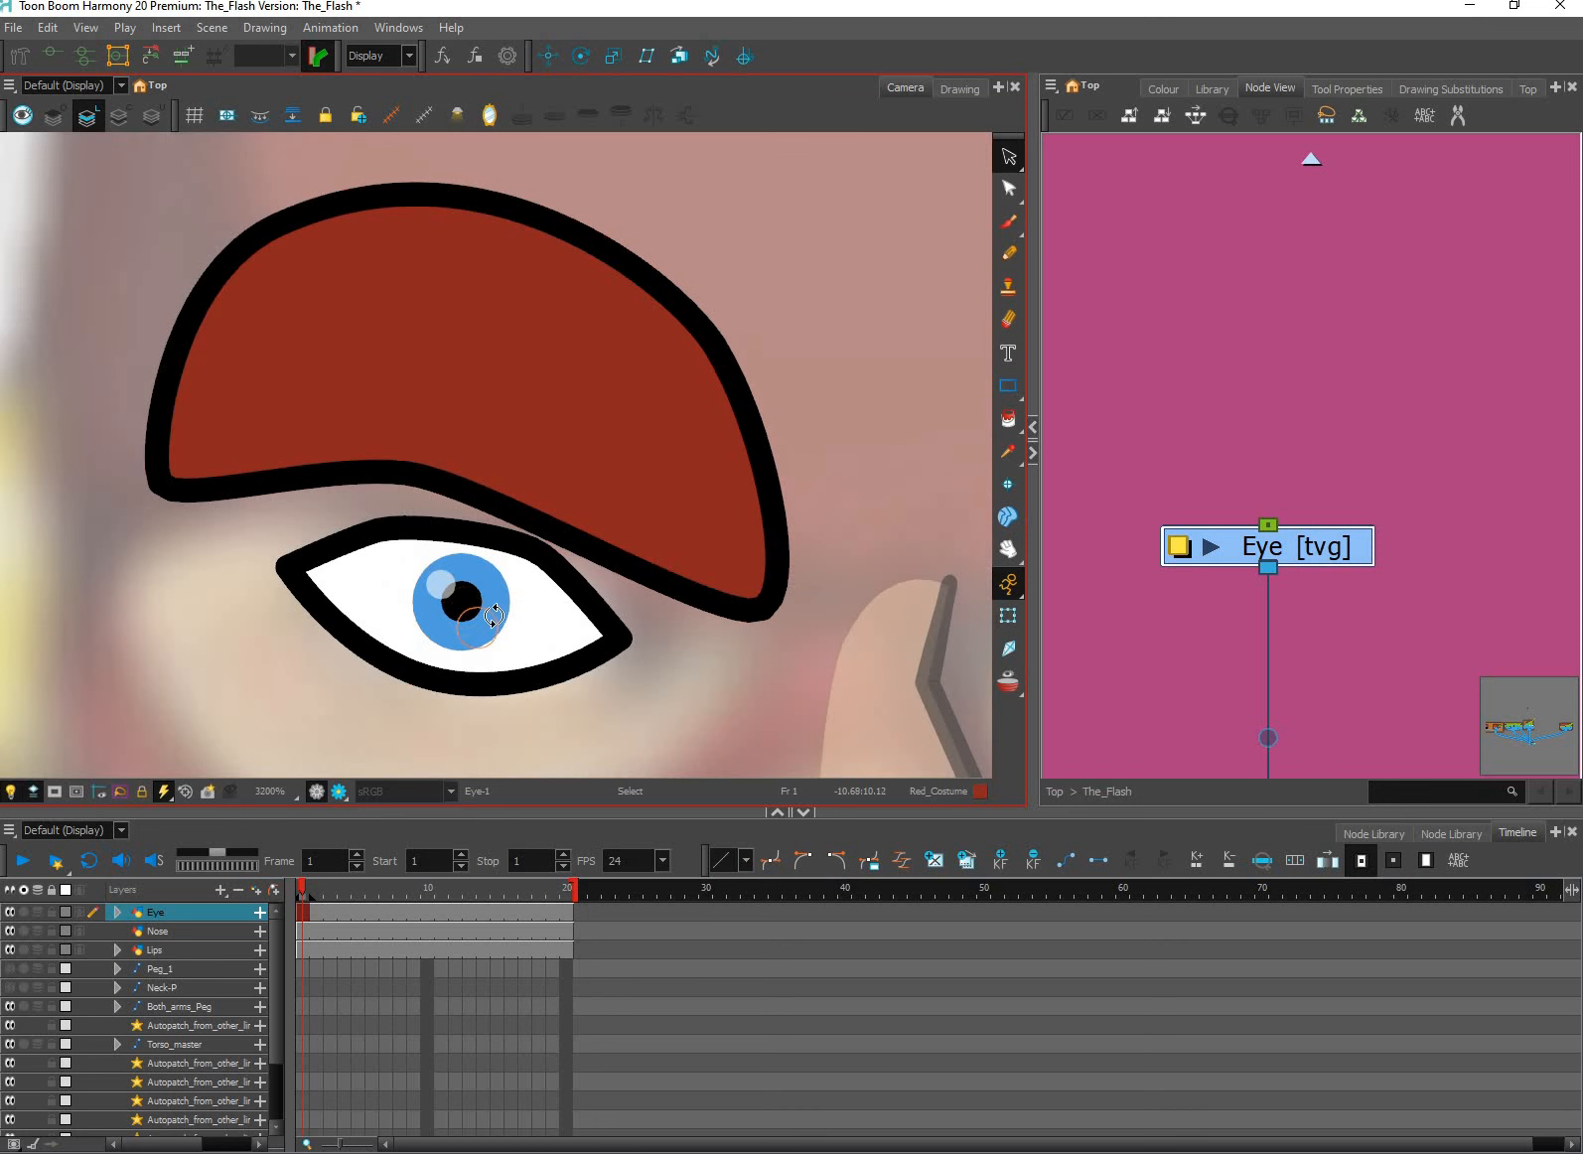
pyautogui.scroll(1, 452, 593)
pyautogui.click(433, 589)
pyautogui.press('Escape')
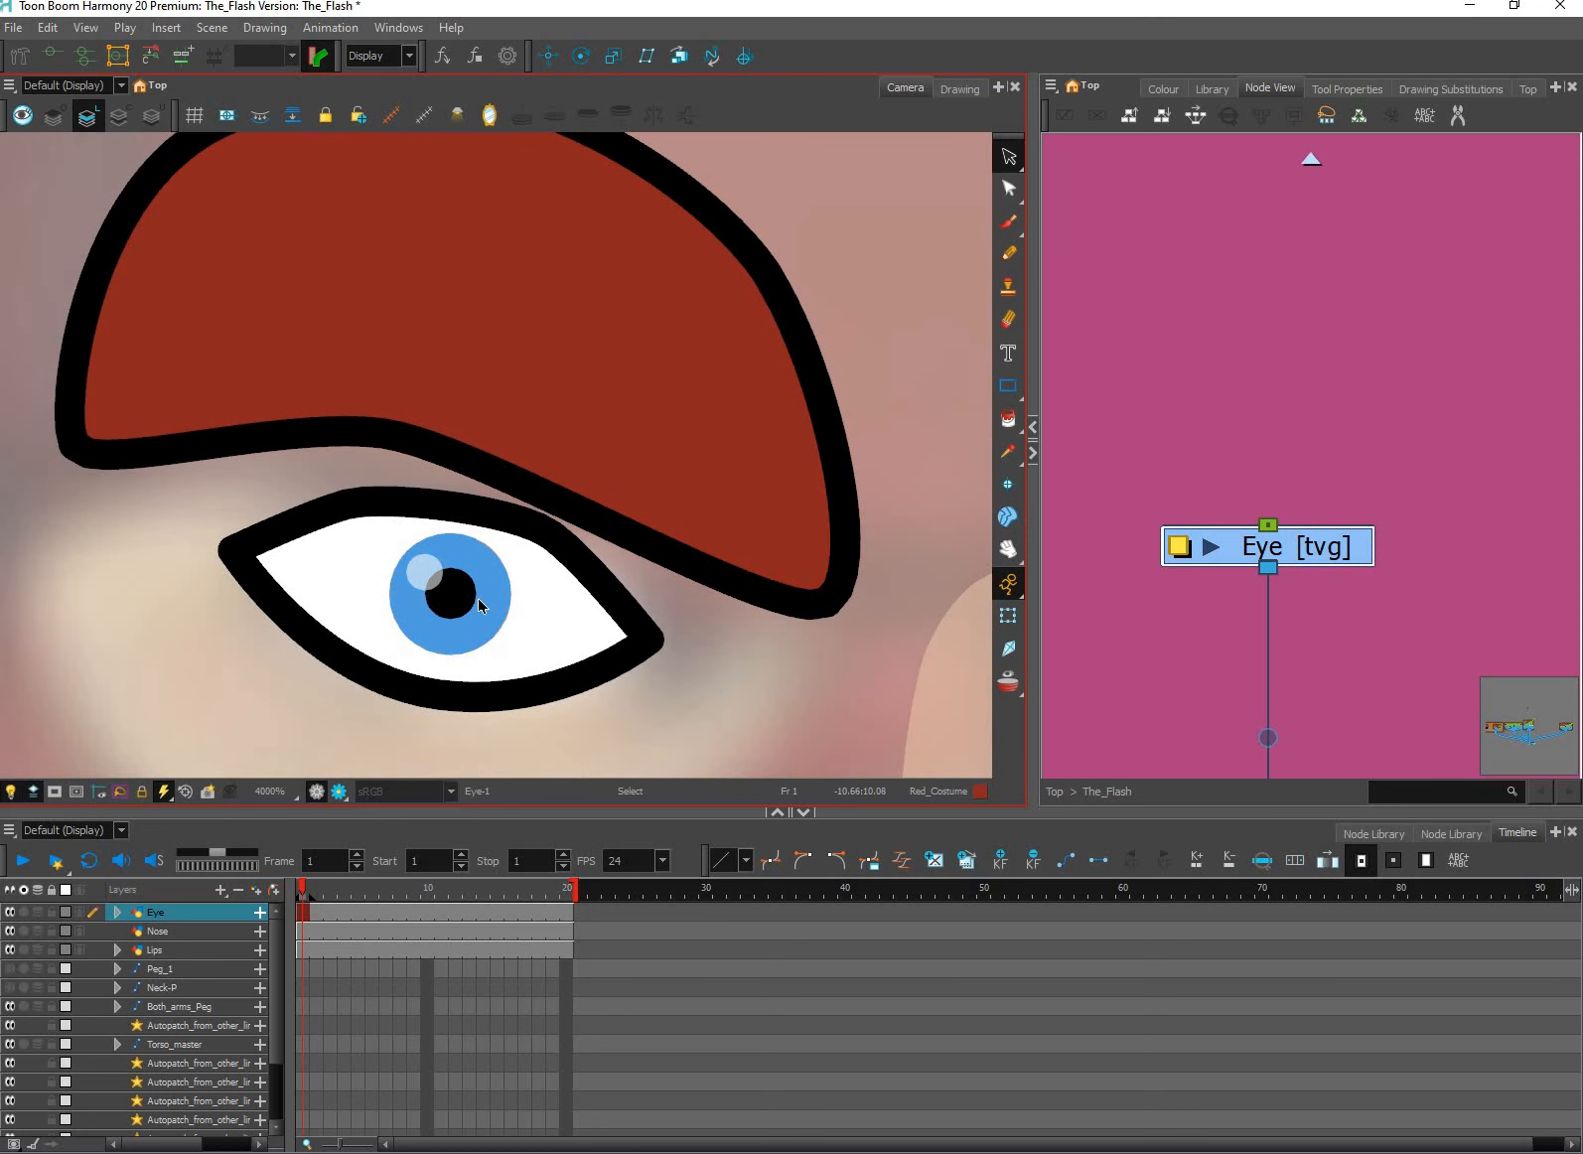
pyautogui.hotkey('ctrl', 'z')
pyautogui.hotkey('ctrl', 'z')
pyautogui.scroll(2, 488, 613)
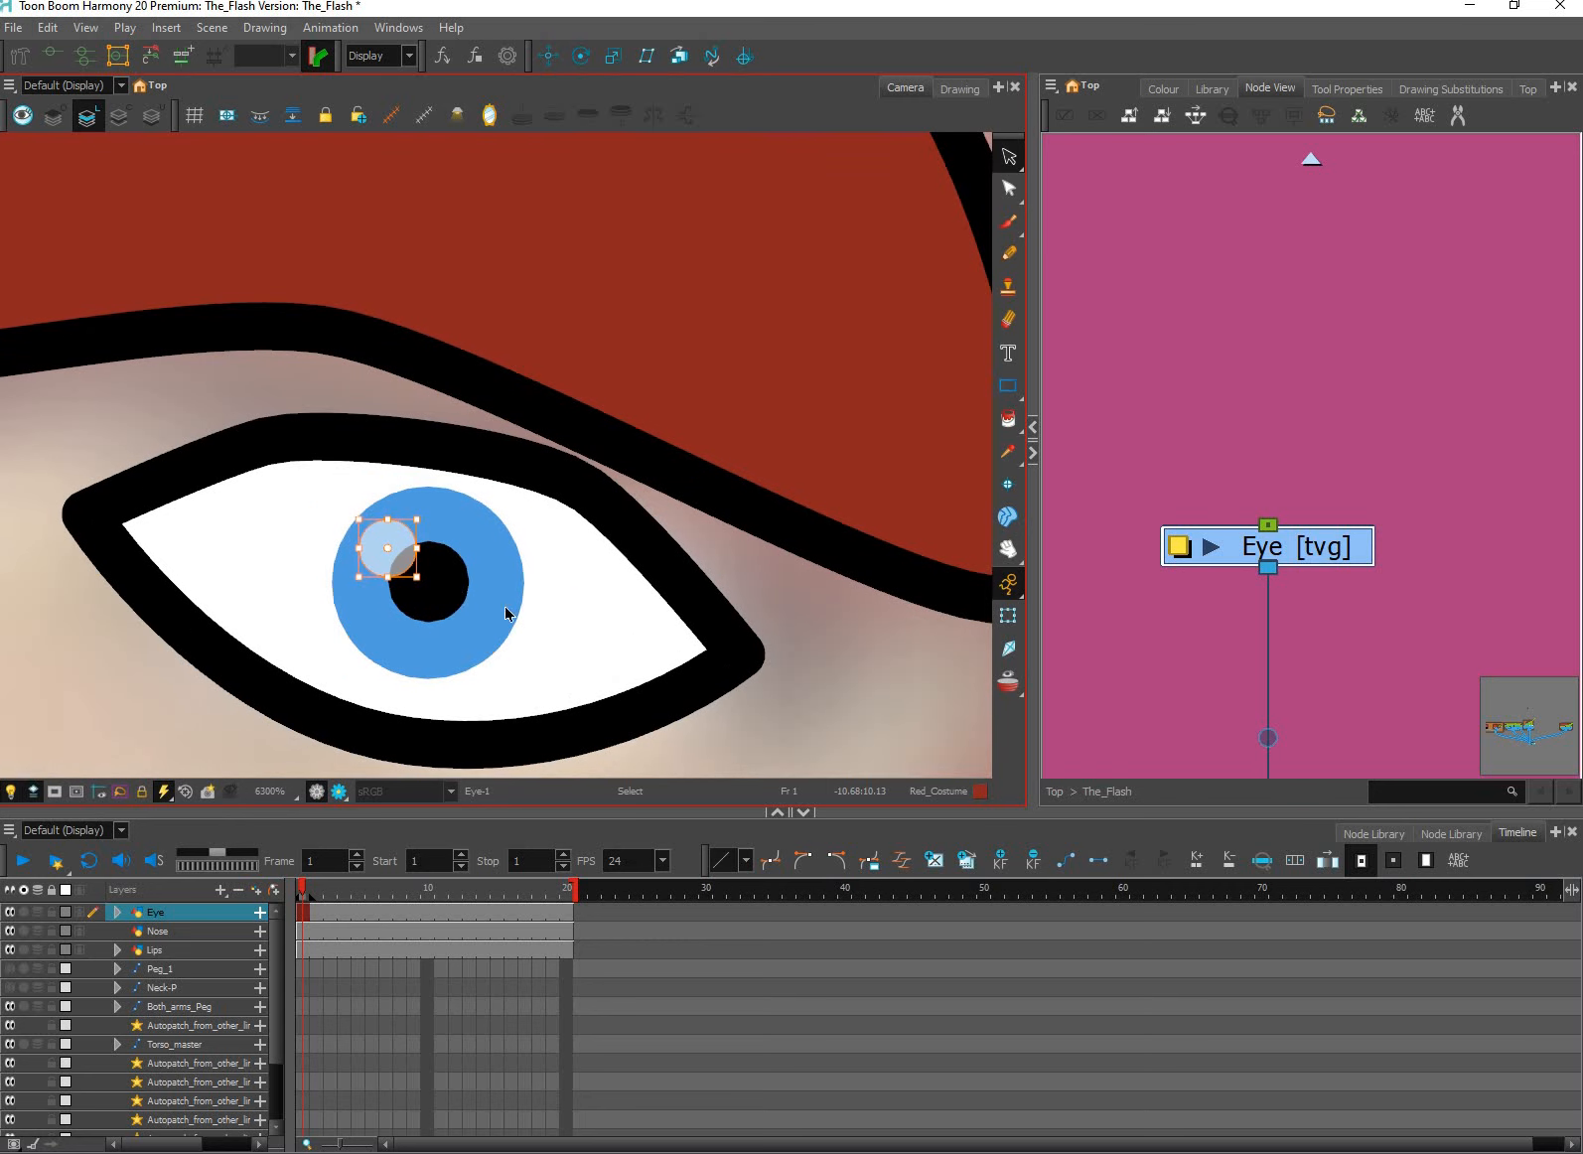
pyautogui.scroll(-1, 623, 656)
pyautogui.moveTo(623, 650); pyautogui.dragTo(513, 732)
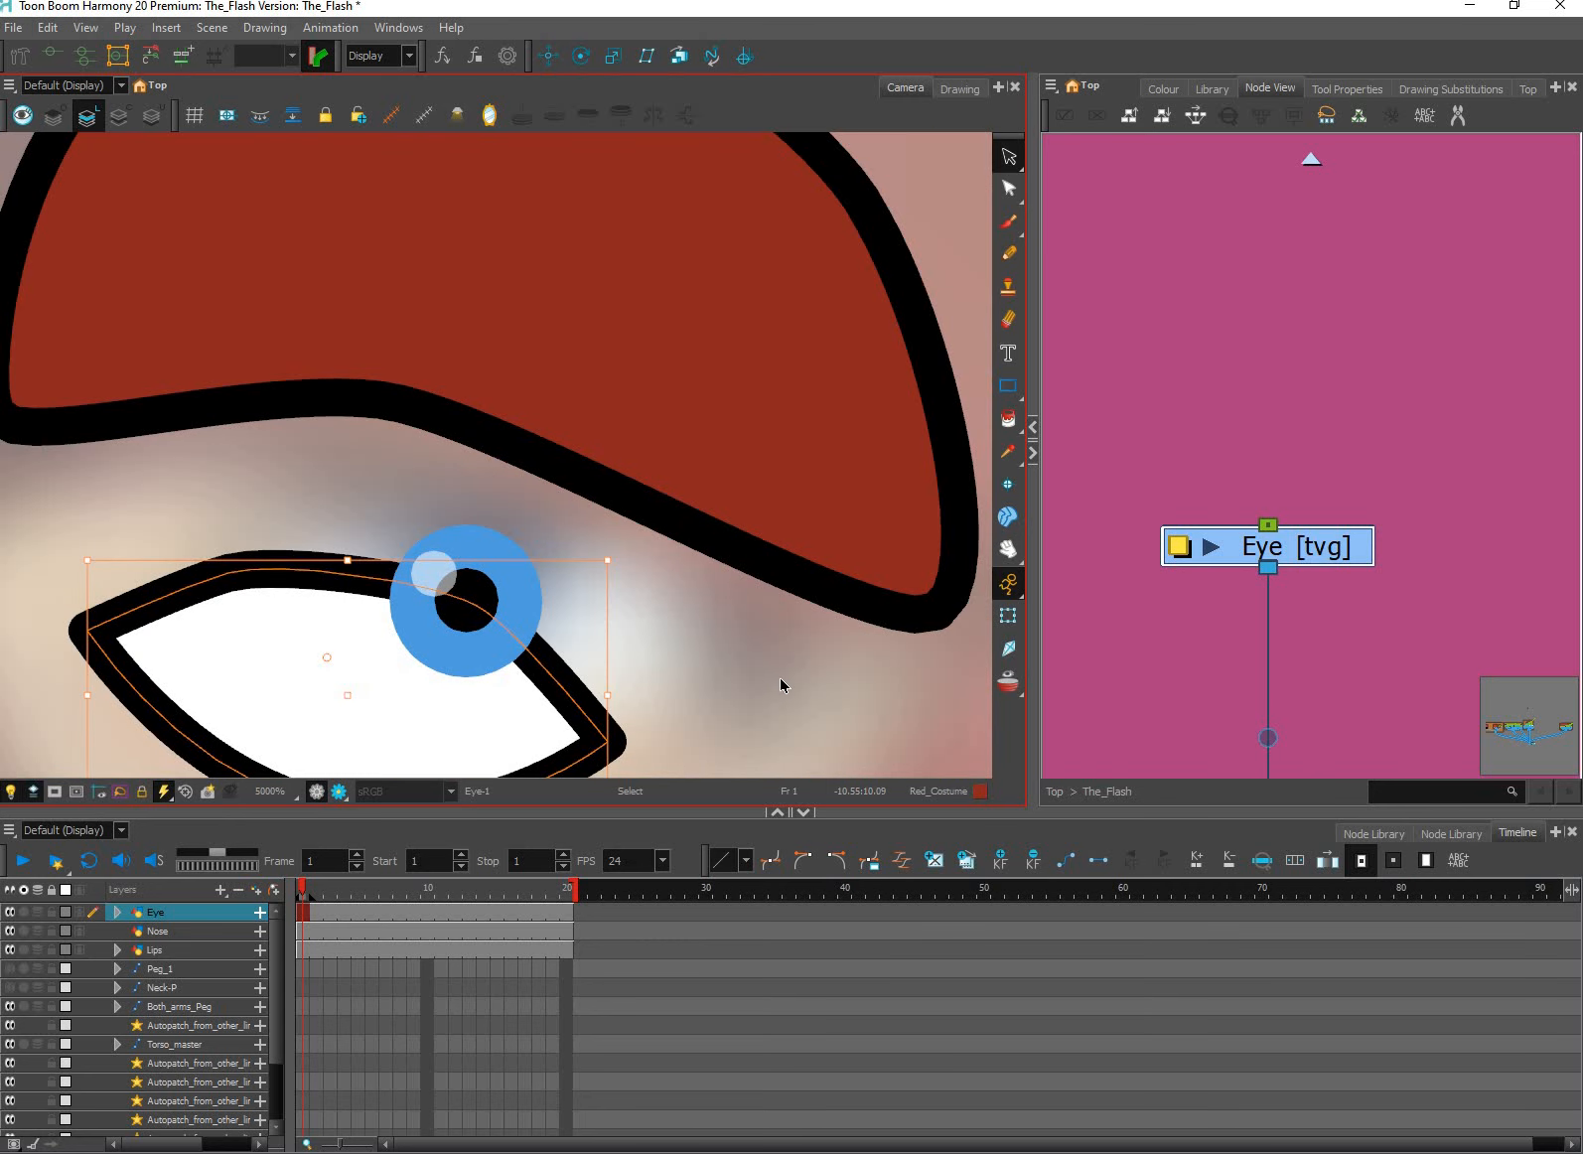
pyautogui.hotkey('ctrl', 'z')
pyautogui.scroll(-3, 888, 682)
pyautogui.scroll(-2, 1327, 567)
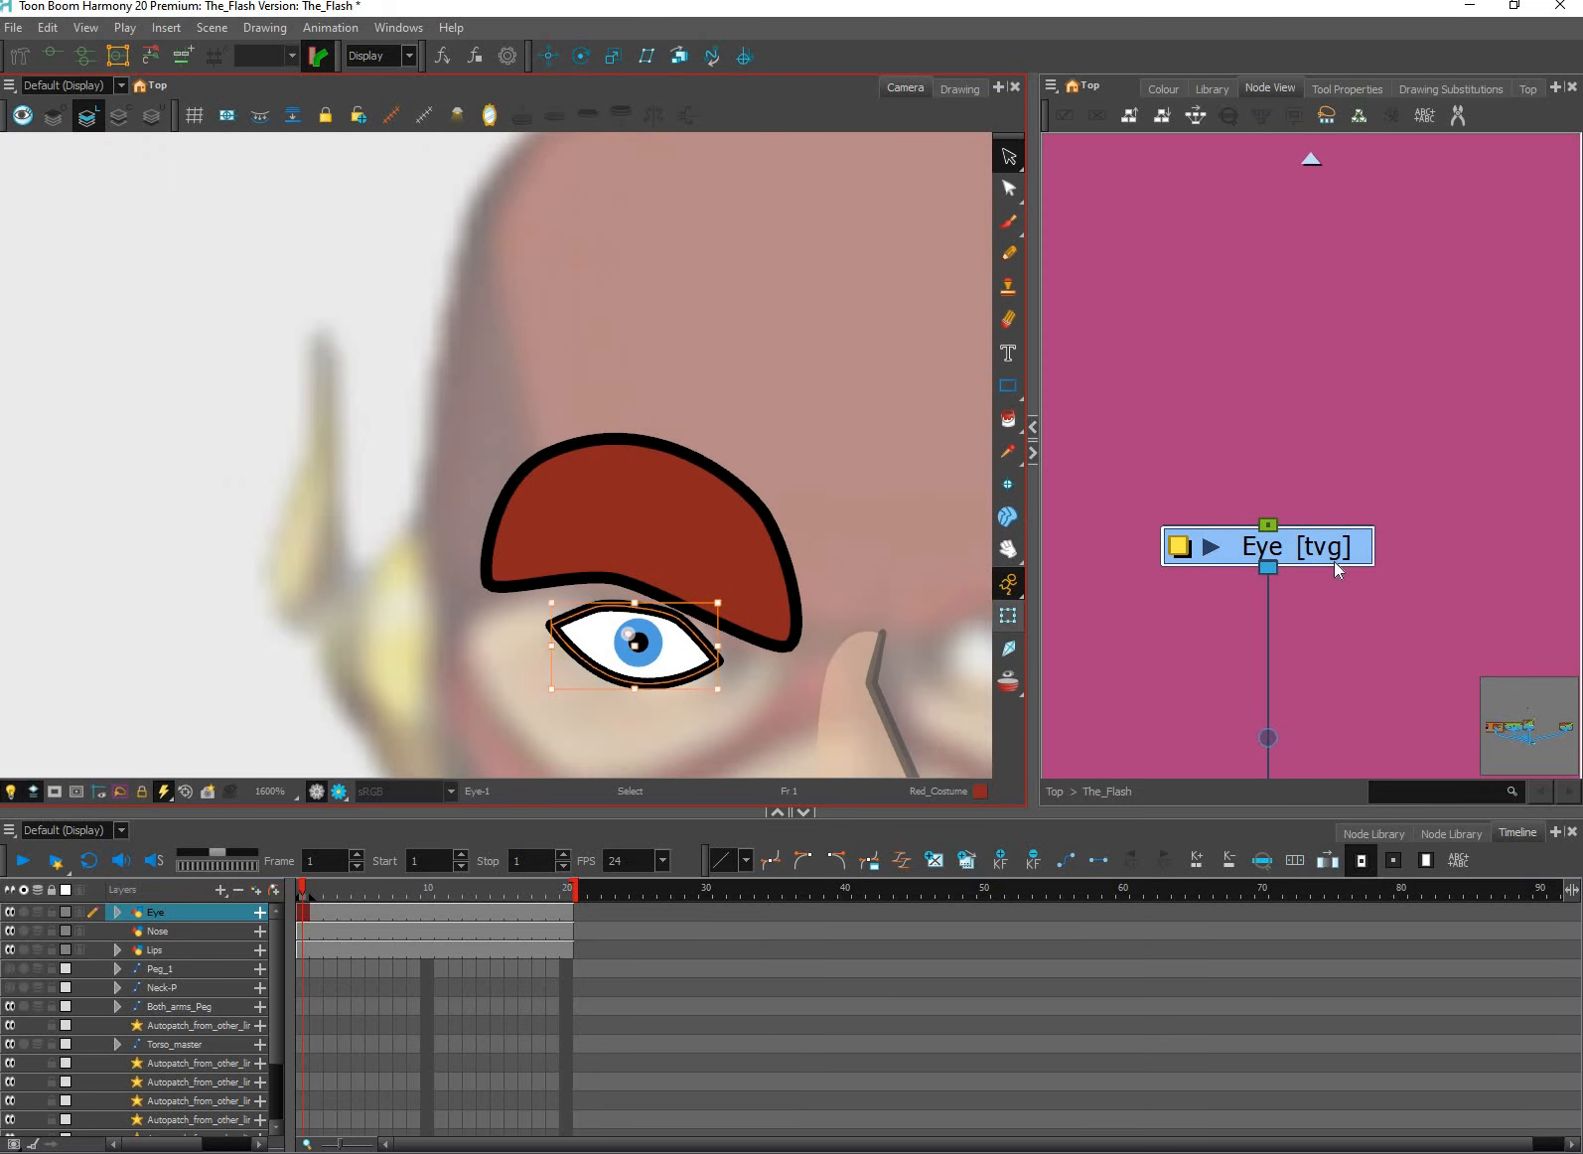
# Select the whole eye and eyelid artwork and widen the Node View beside the camera view.
pyautogui.click(835, 664)
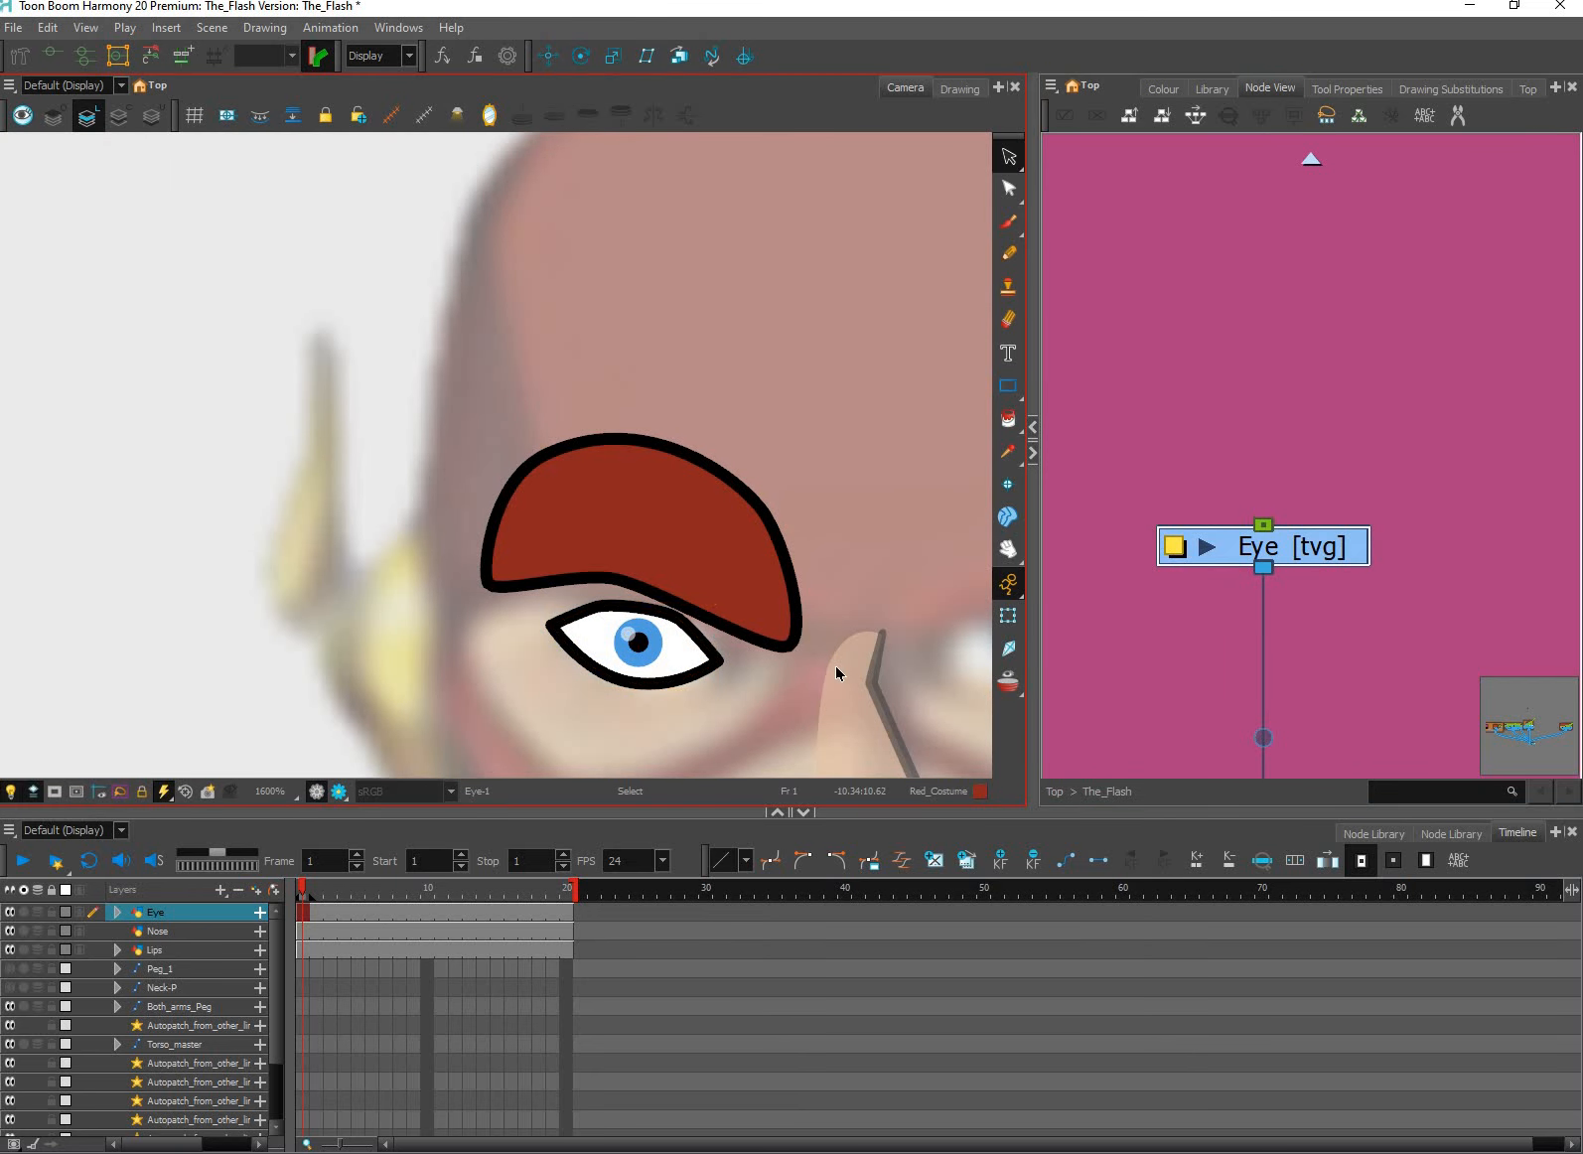
pyautogui.moveTo(835, 664); pyautogui.dragTo(589, 392)
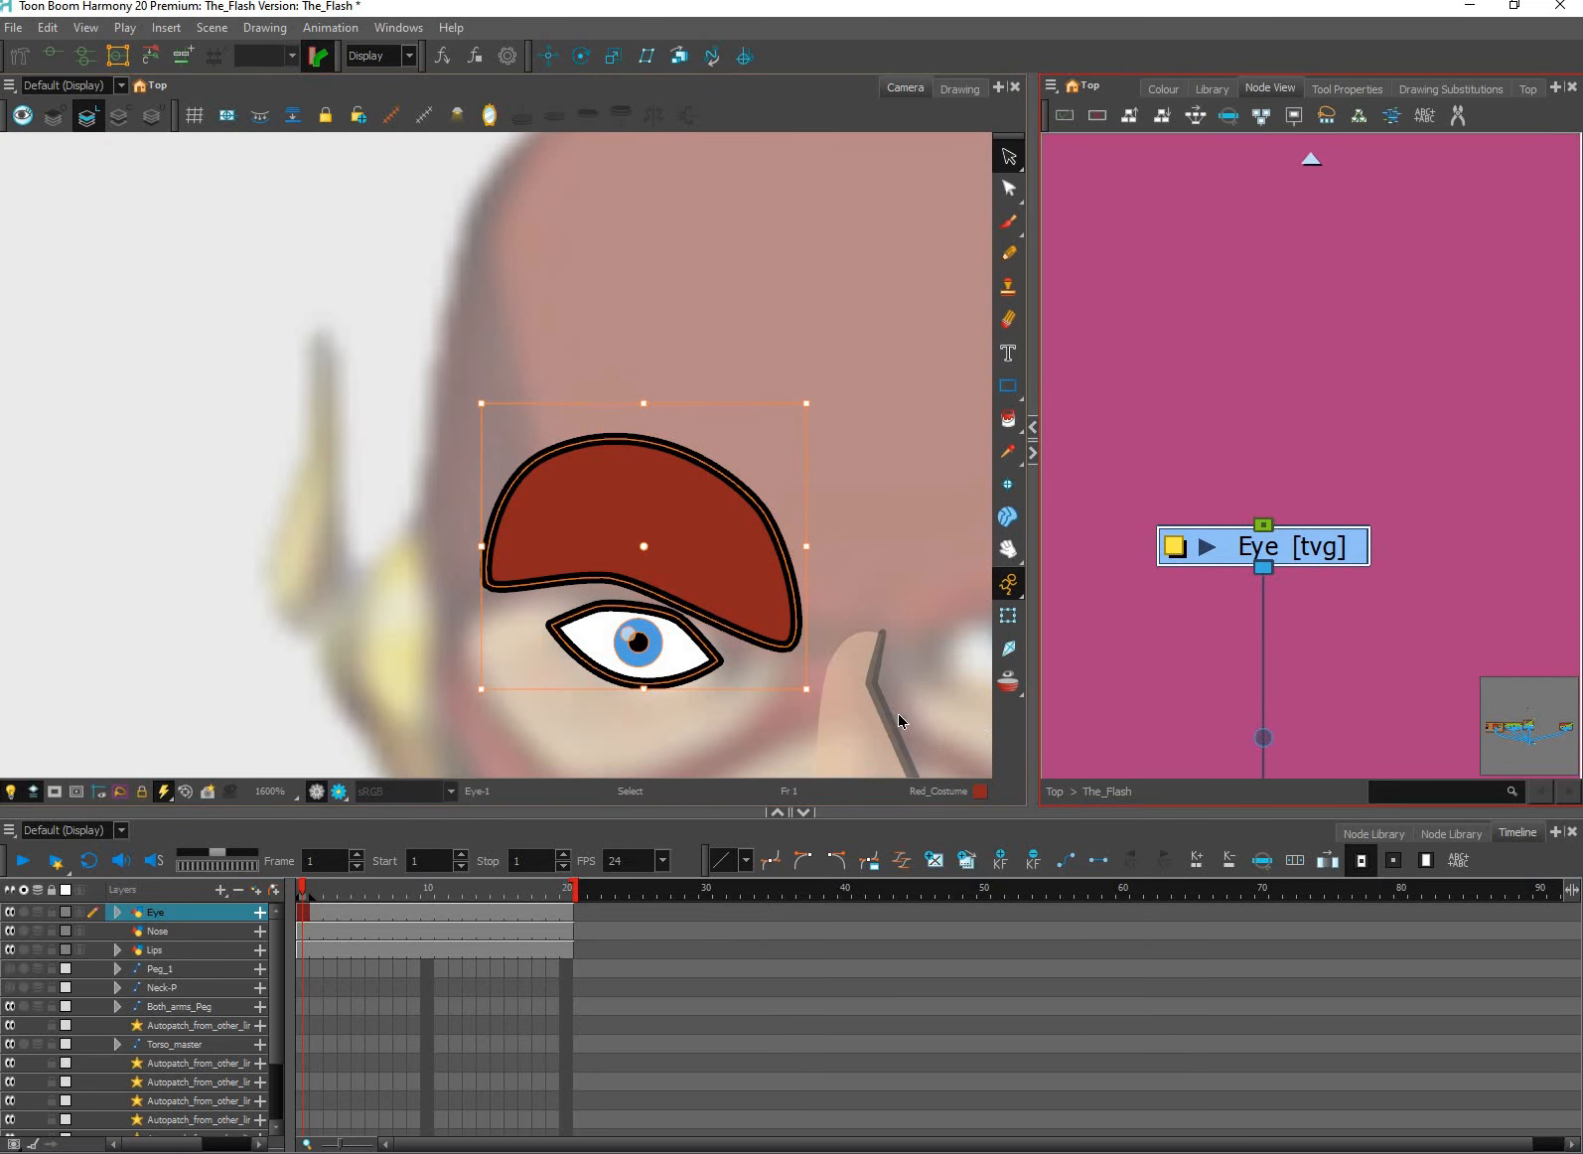
pyautogui.scroll(-1, 898, 708)
pyautogui.moveTo(898, 707); pyautogui.dragTo(743, 666)
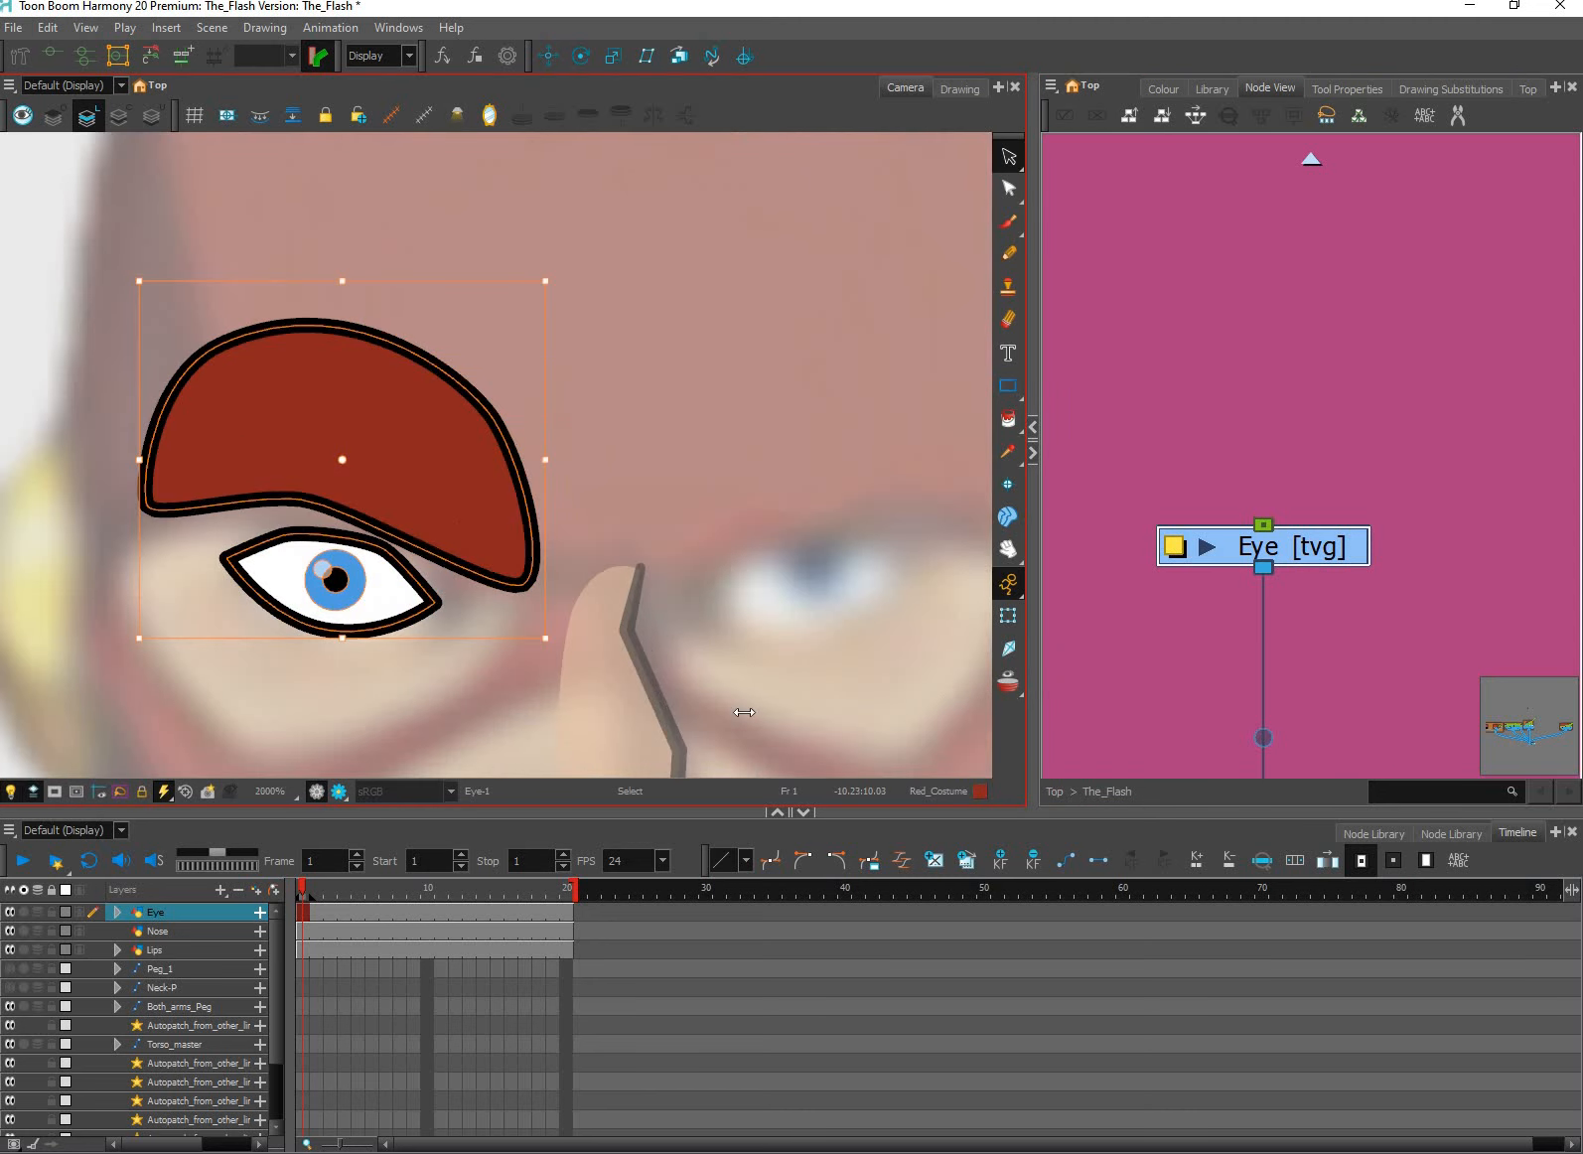
pyautogui.moveTo(1035, 700); pyautogui.dragTo(697, 685)
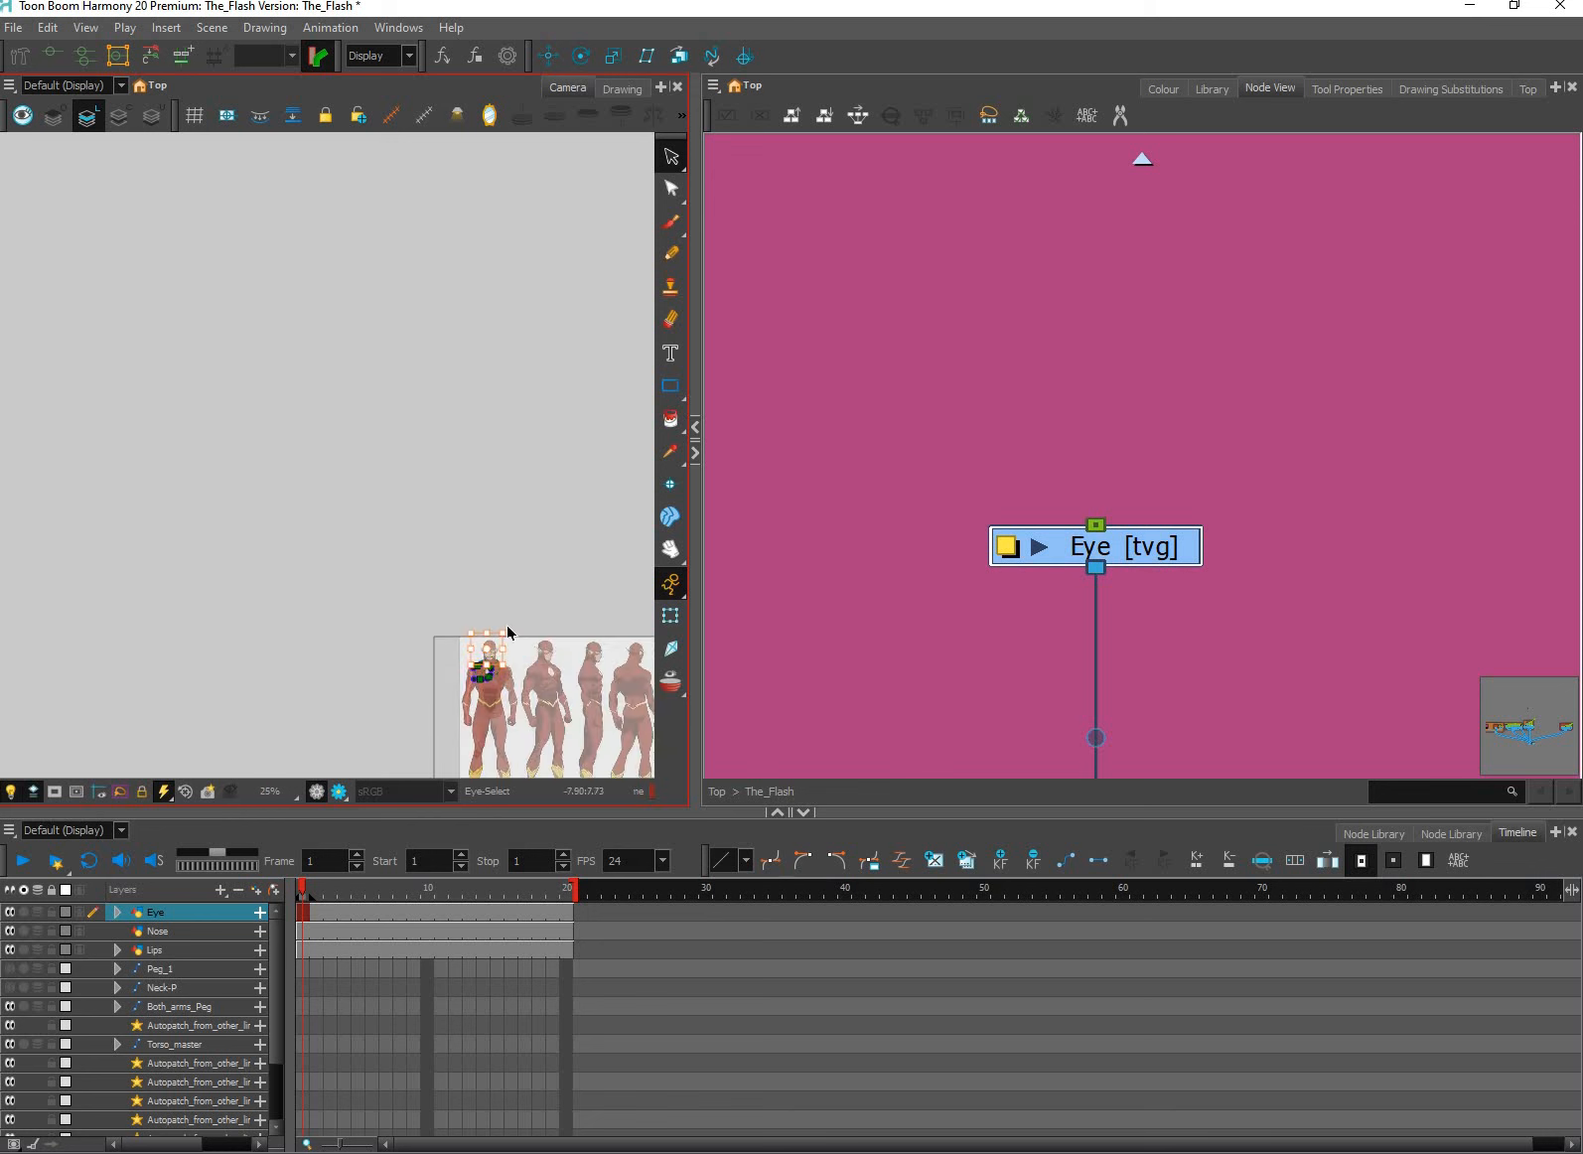
pyautogui.scroll(1, 526, 606)
pyautogui.scroll(1, 334, 339)
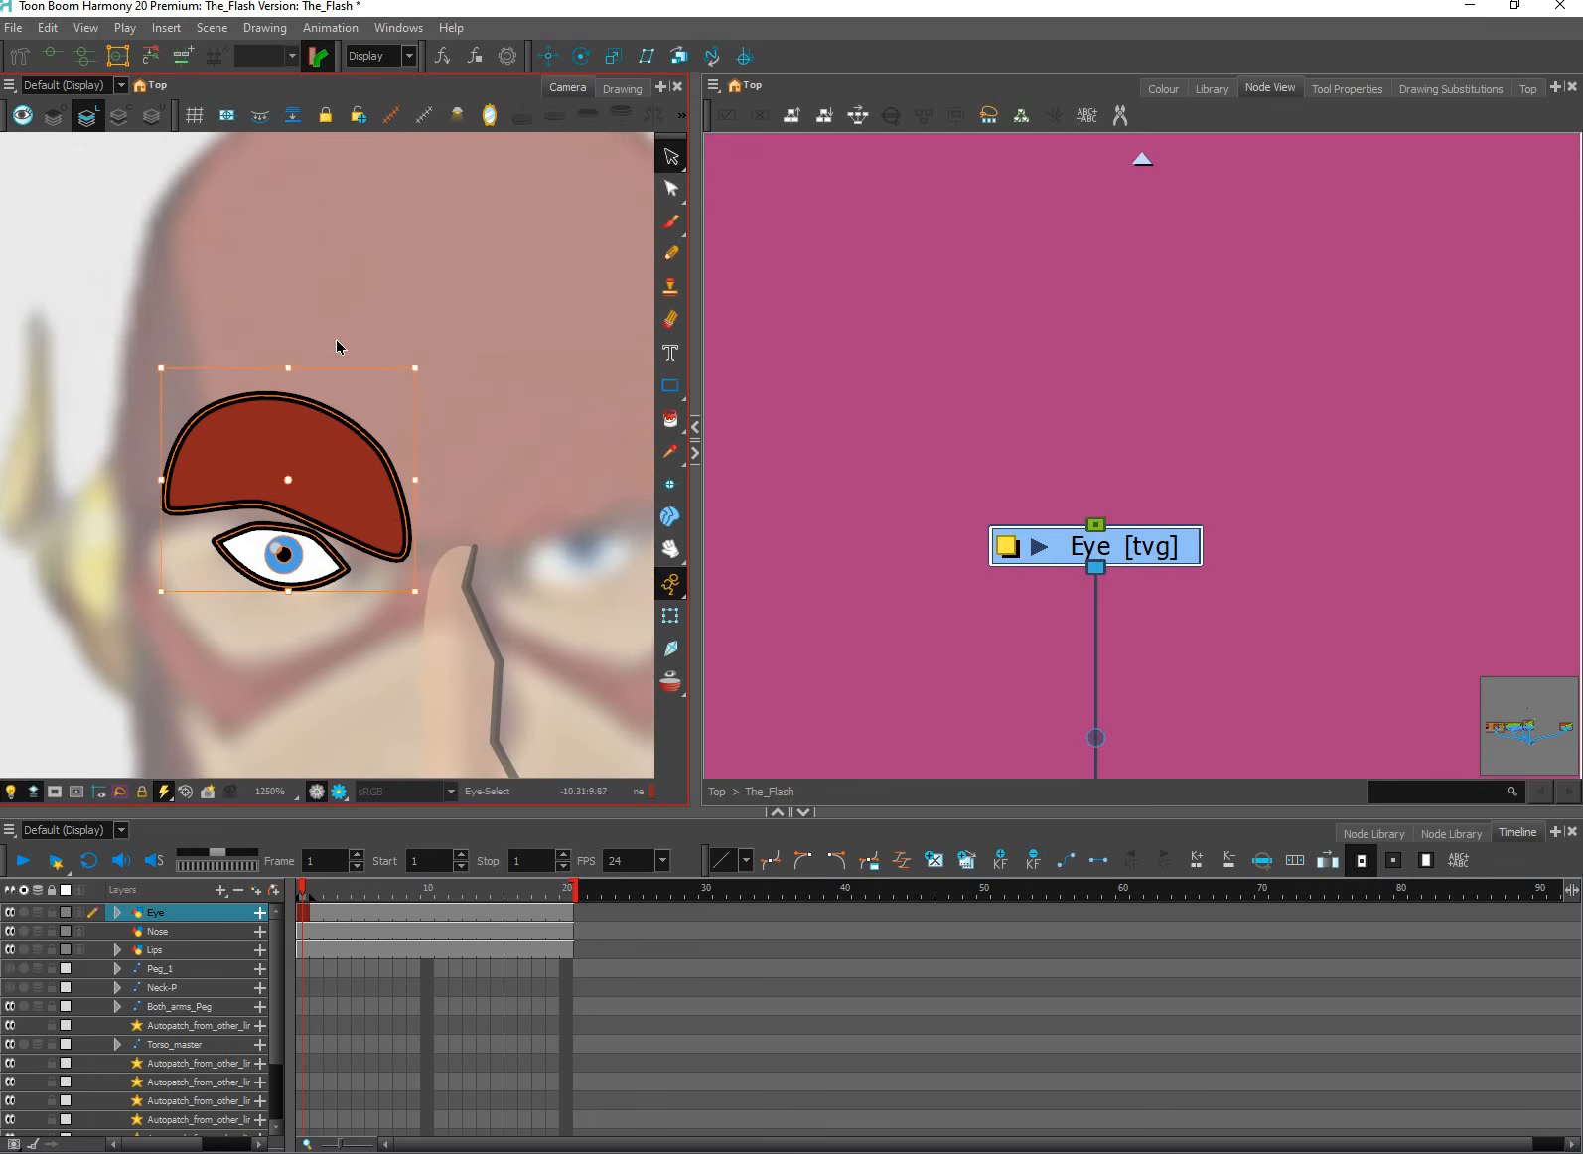
pyautogui.scroll(1, 138, 629)
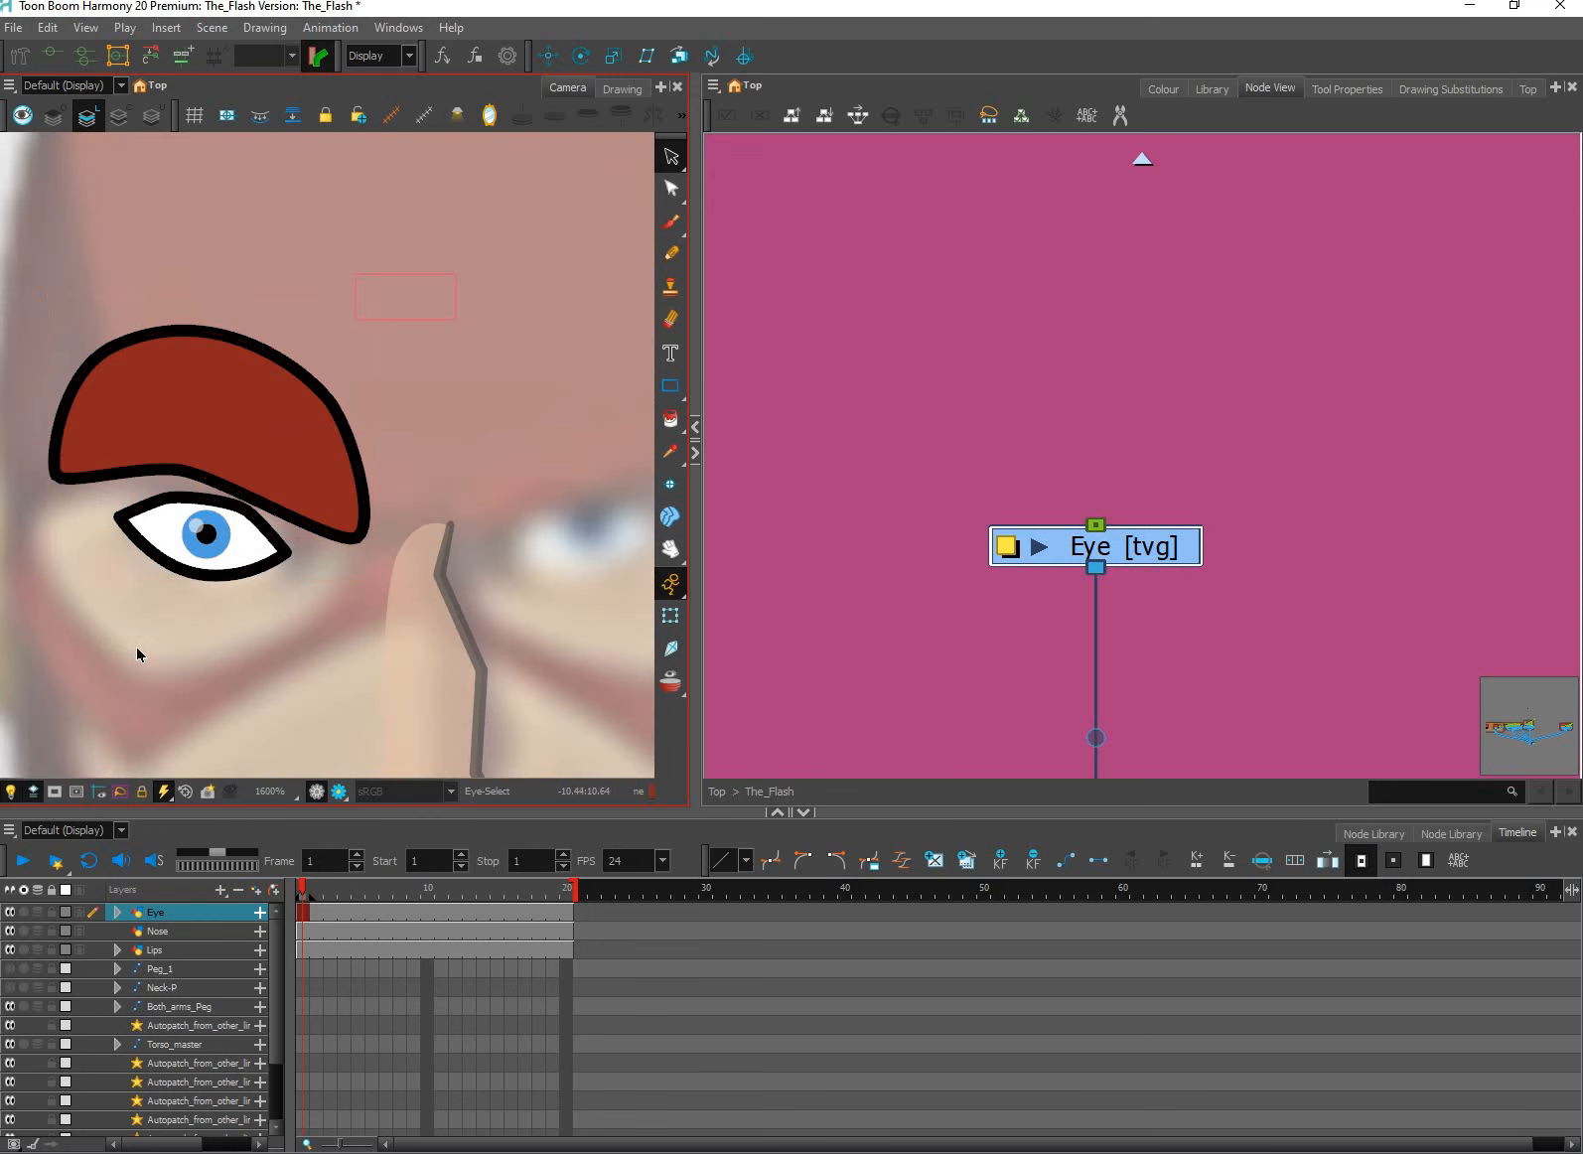
# Select the eyelid and eye artwork except the eye outline, and distribute it to separate layers.
pyautogui.moveTo(137, 653); pyautogui.dragTo(354, 381)
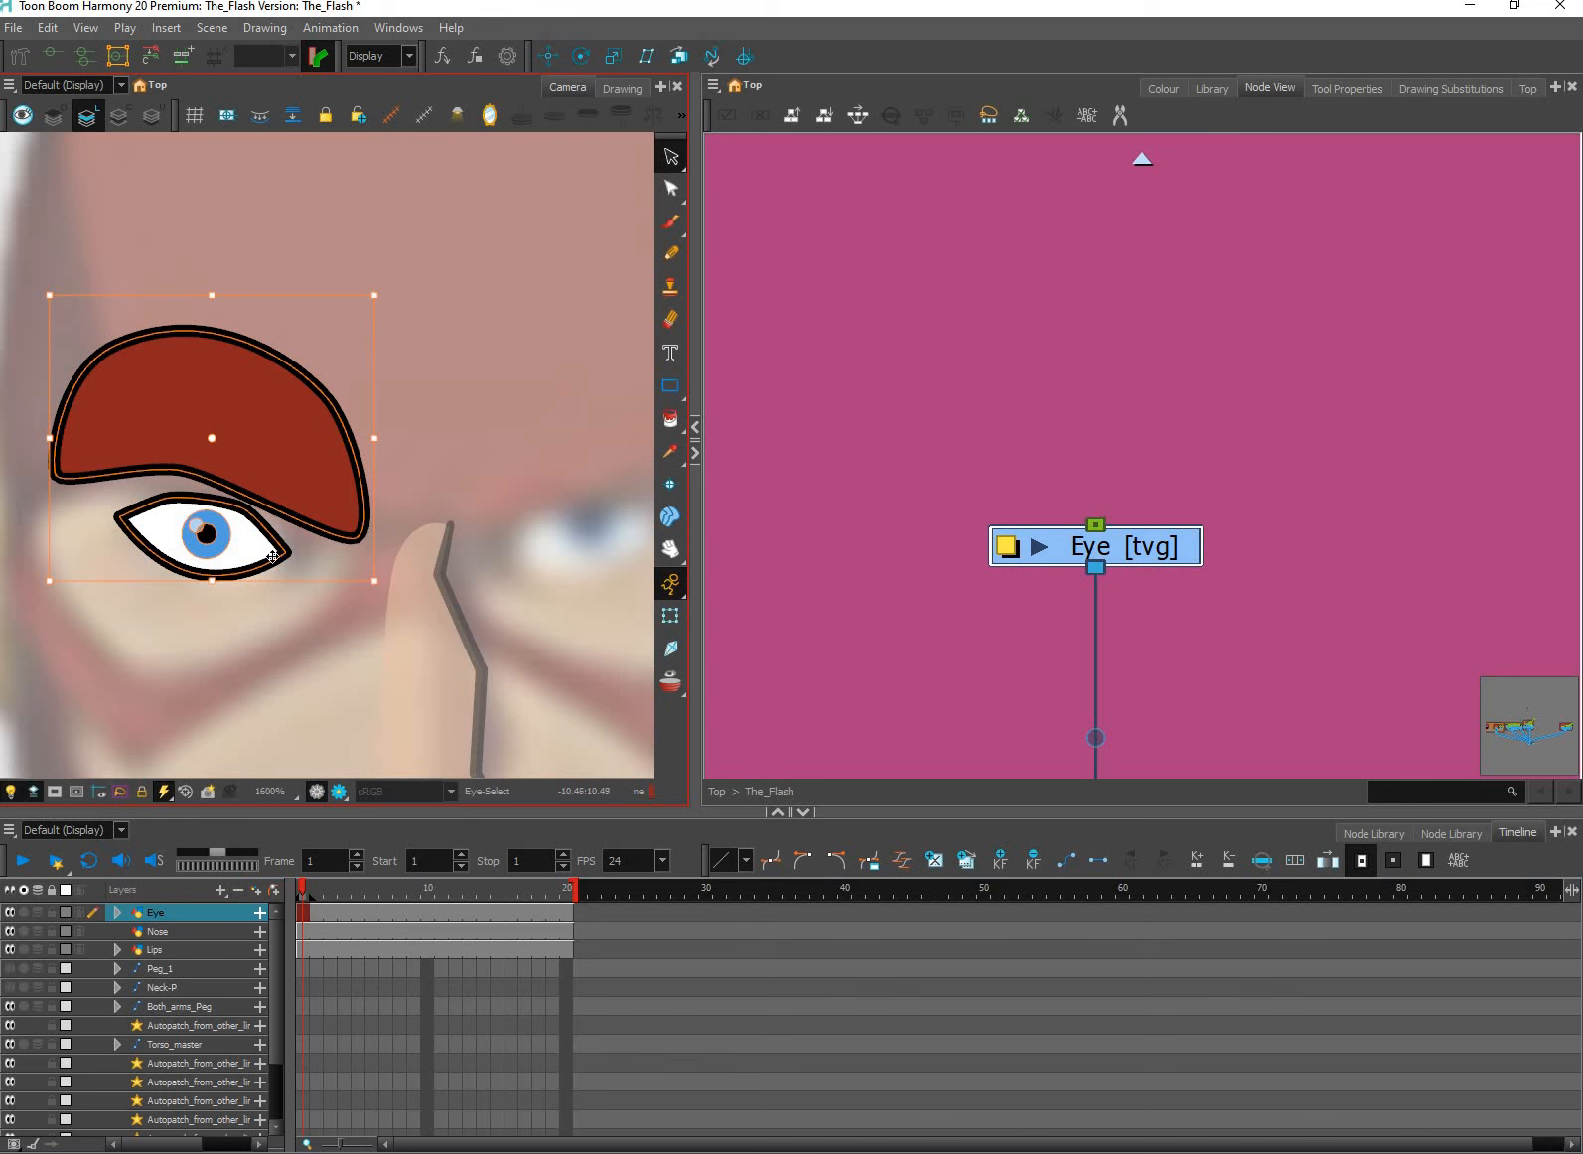
pyautogui.keyDown('shift'); pyautogui.click(228, 570); pyautogui.keyUp('shift')
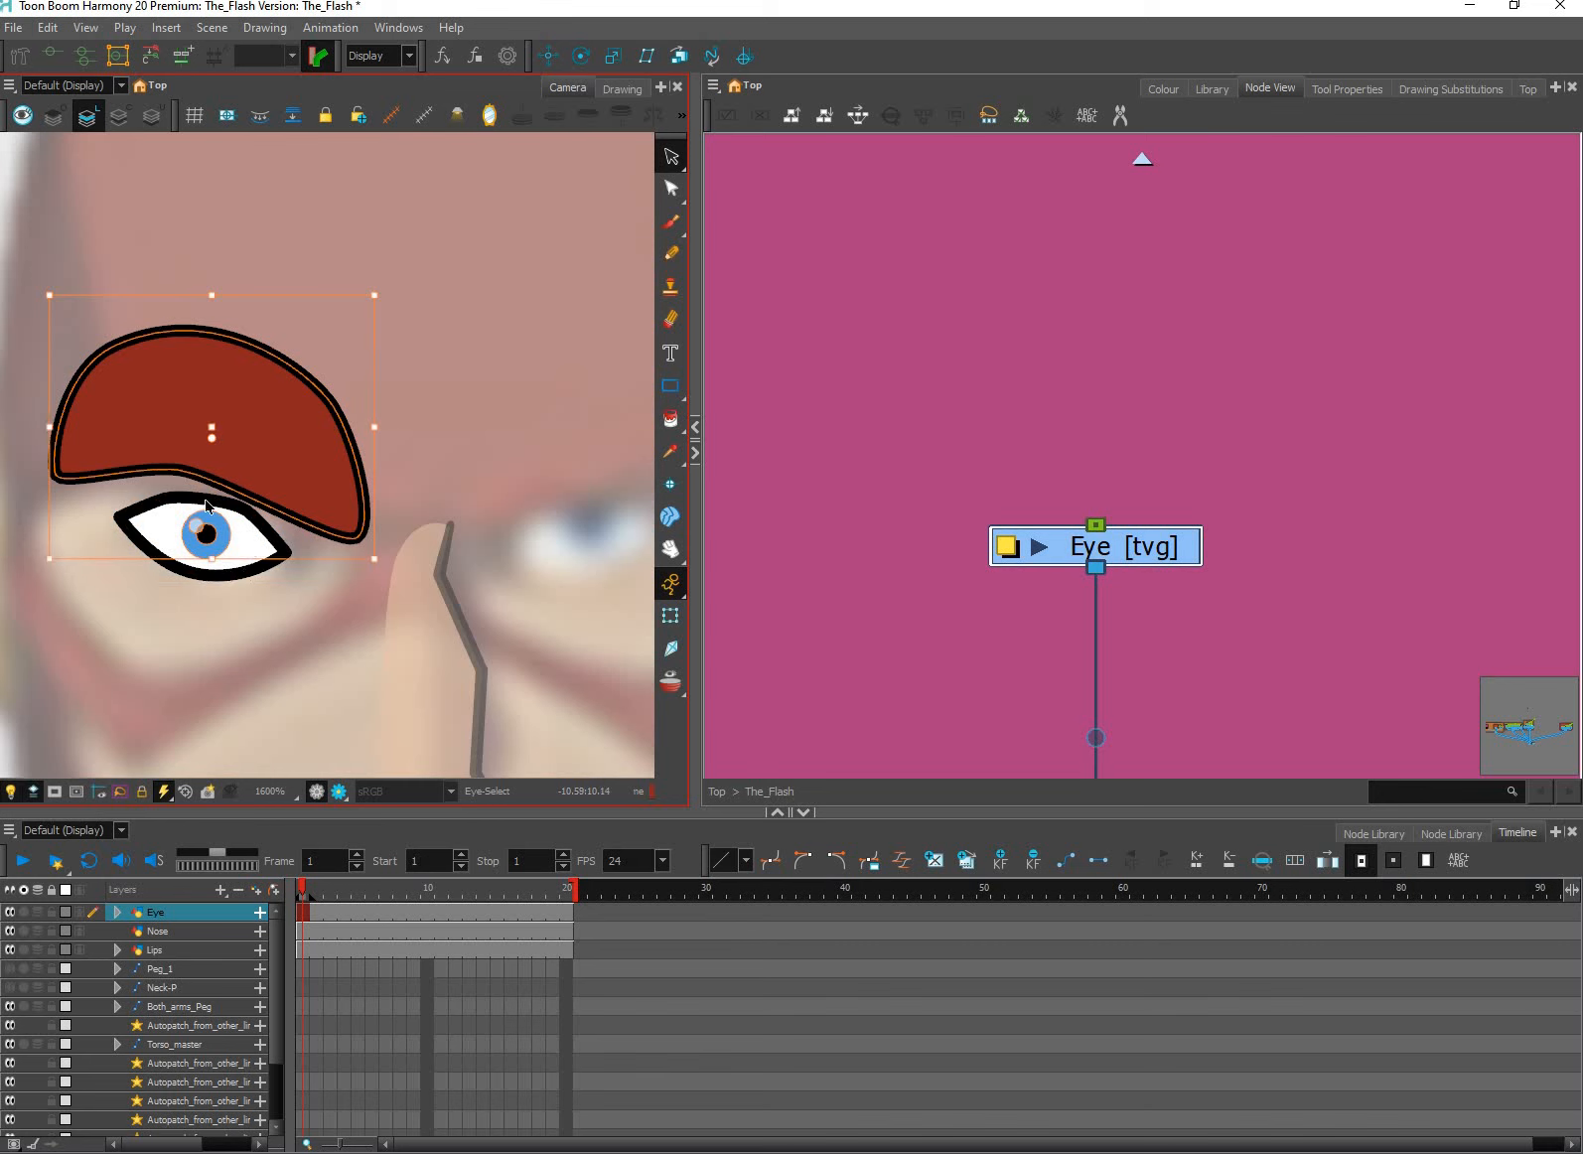
pyautogui.click(1106, 557)
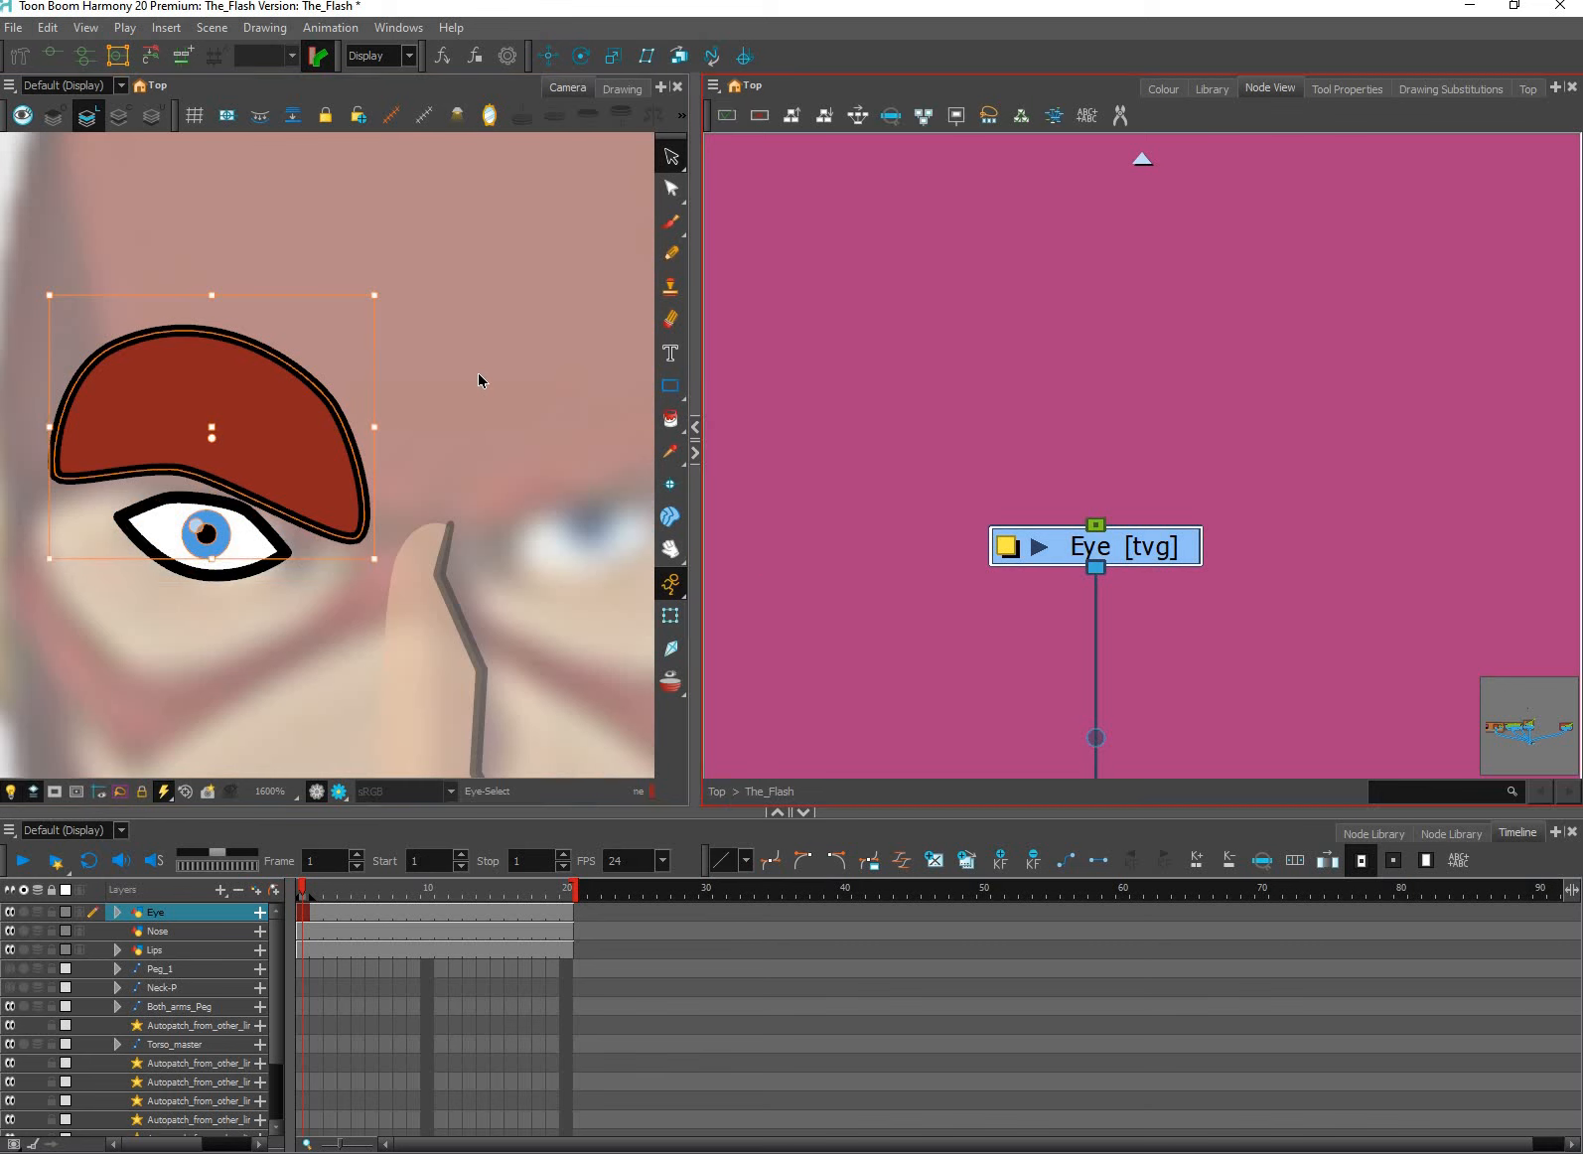
pyautogui.click(332, 28)
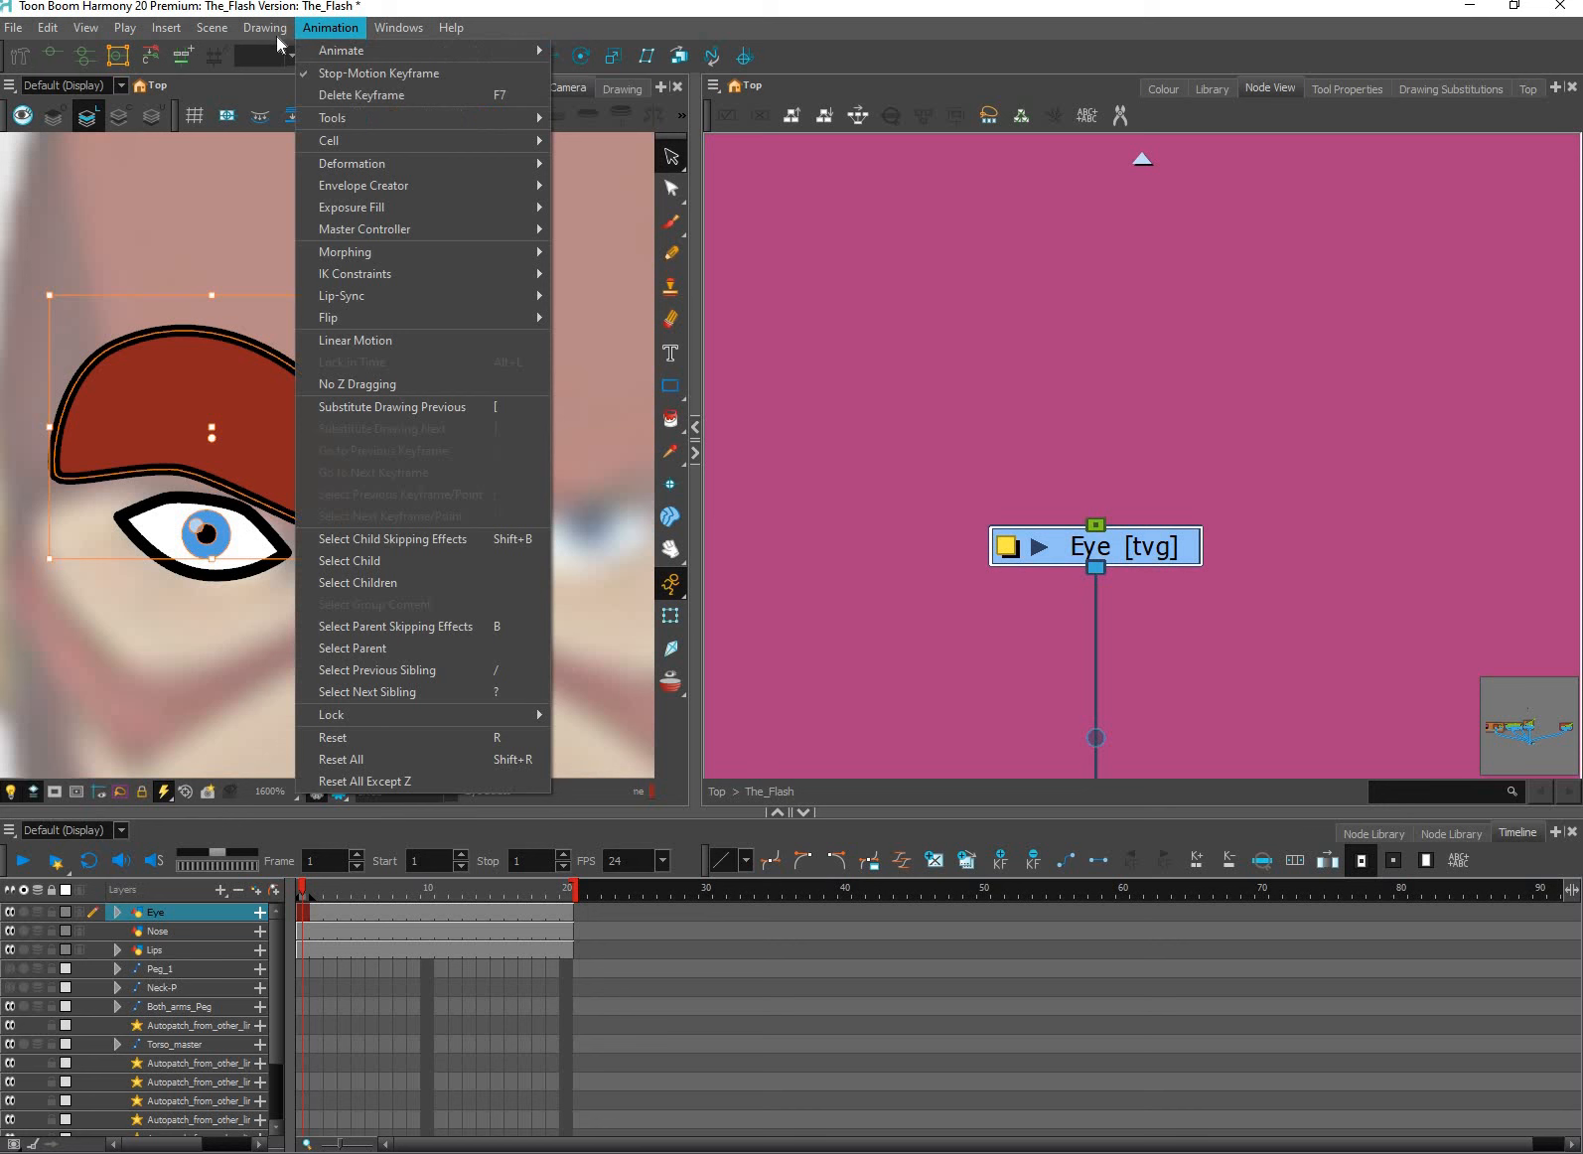
pyautogui.moveTo(279, 40)
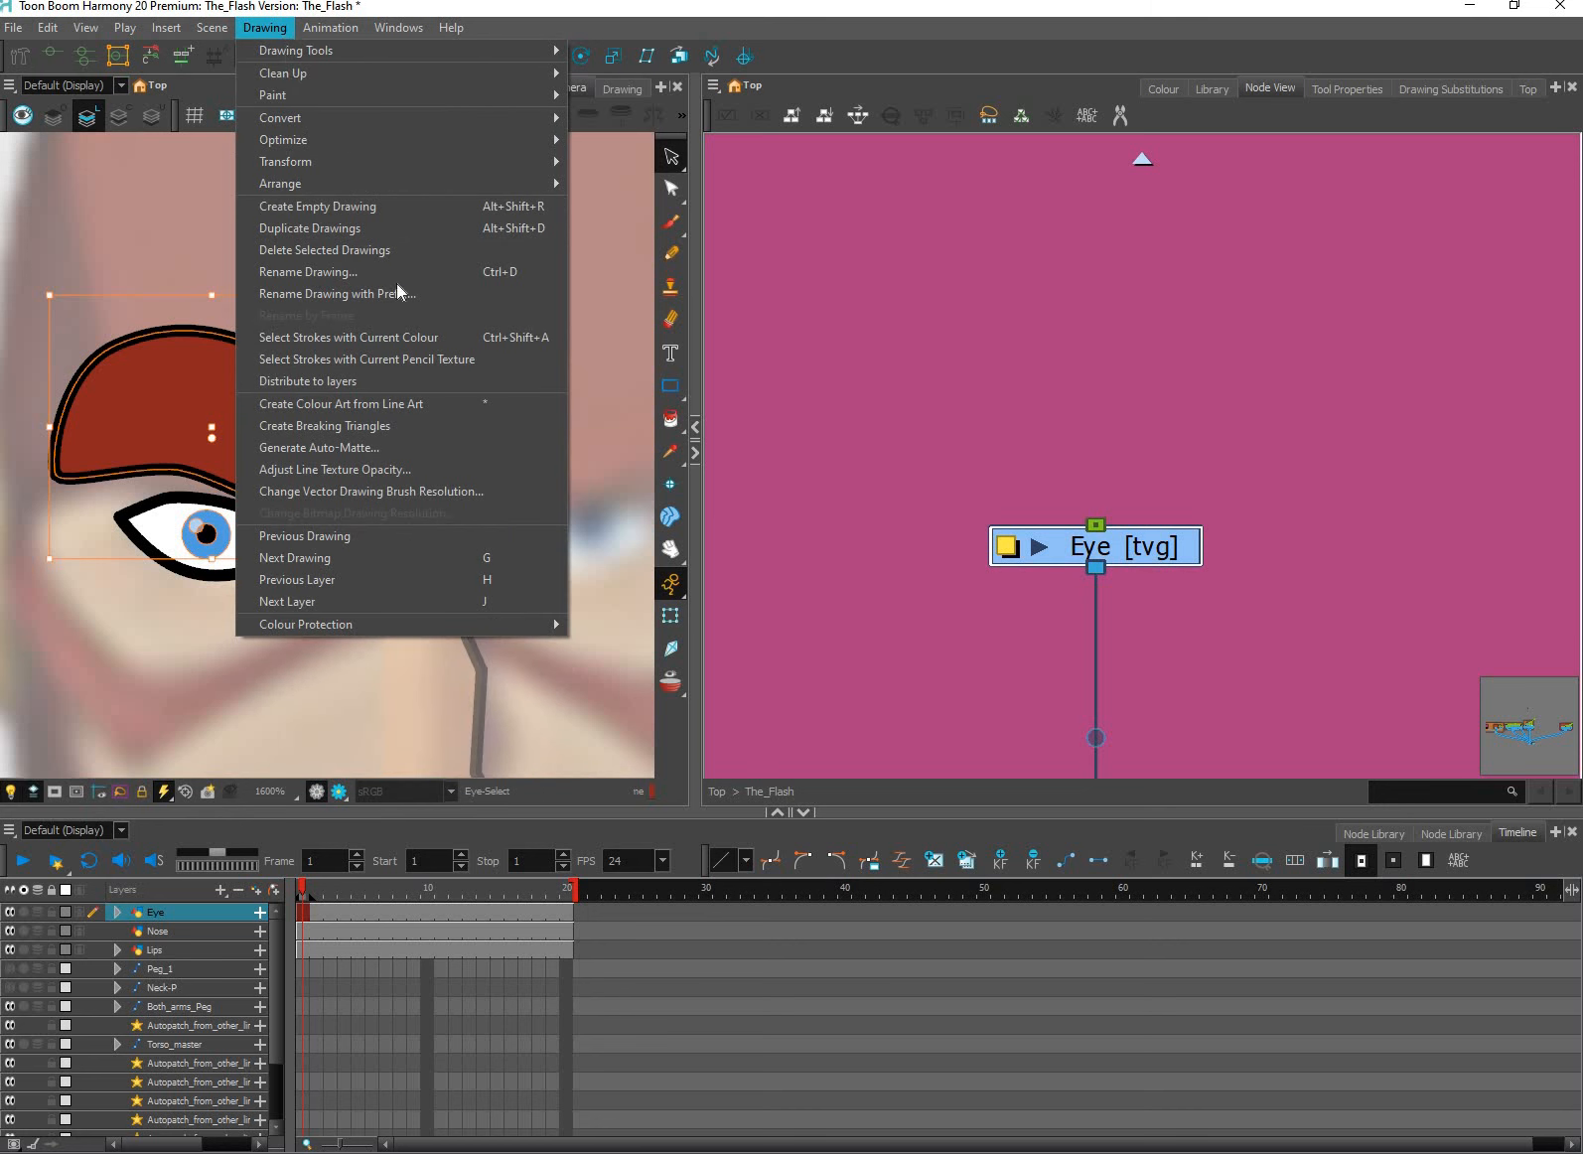
pyautogui.click(394, 381)
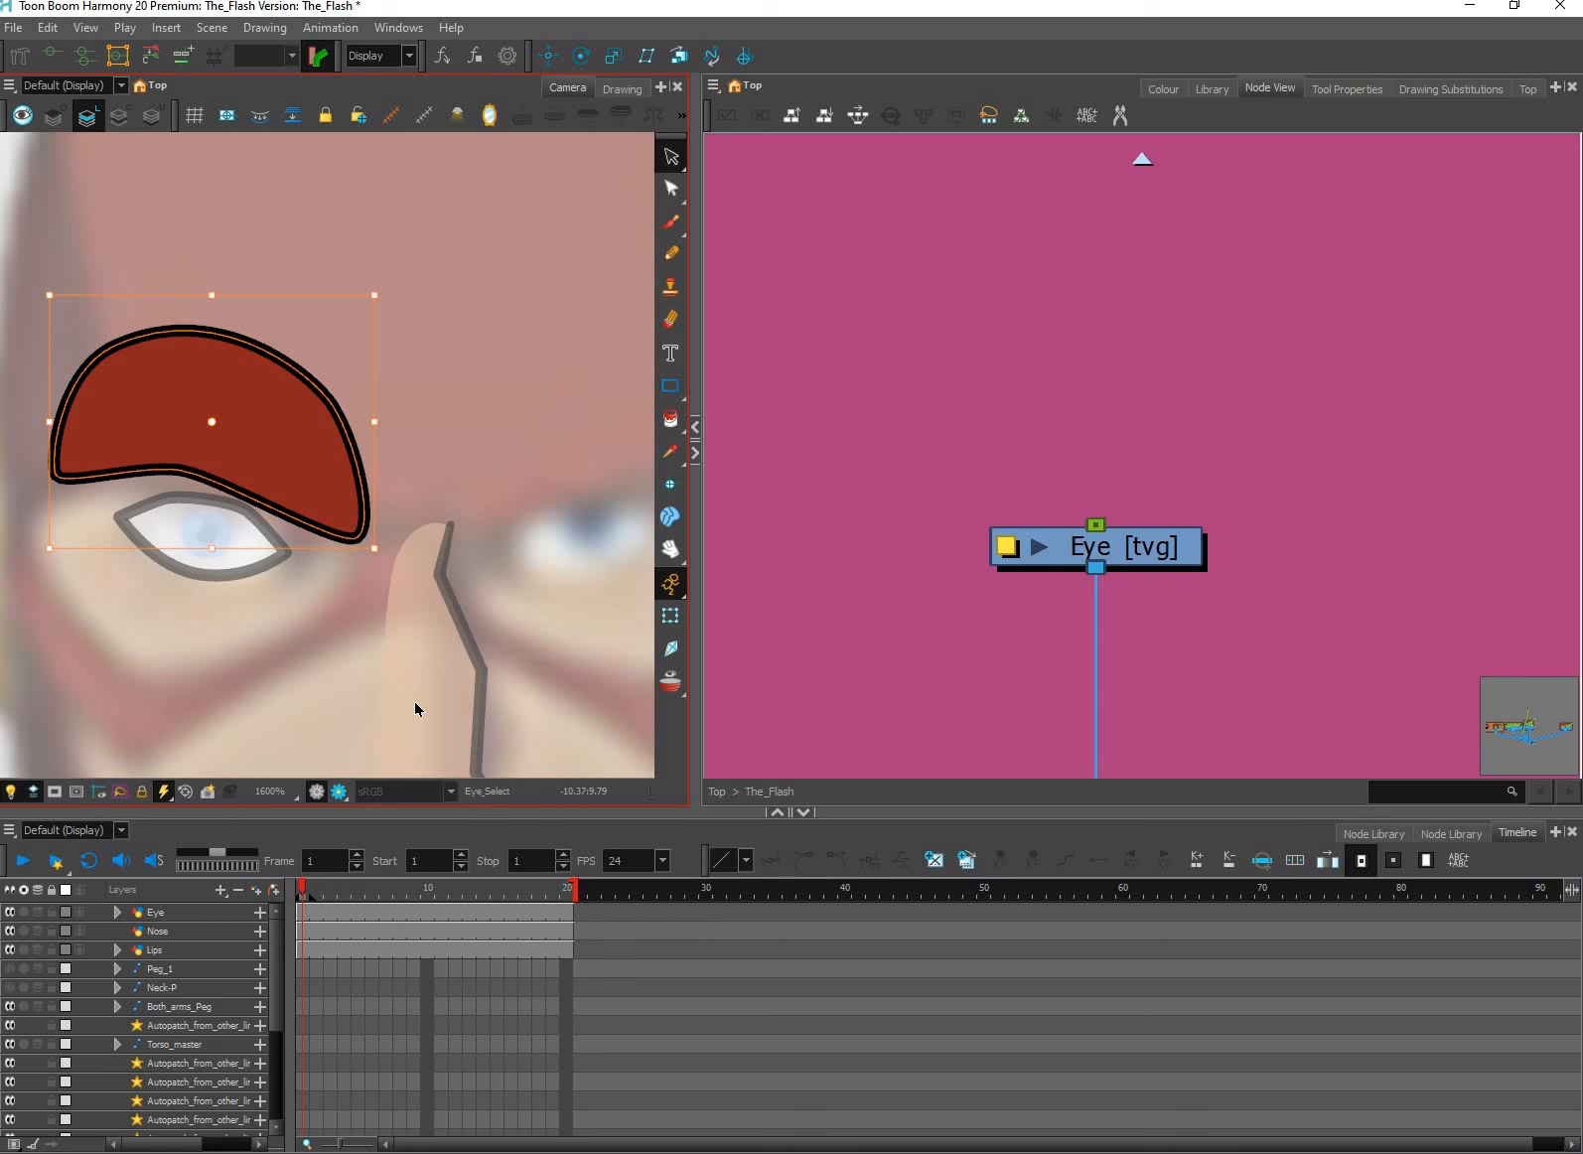
# Locate the newly distributed eye drawing nodes and try pulling the stacked nodes apart, undoing the moves.
pyautogui.click(949, 223)
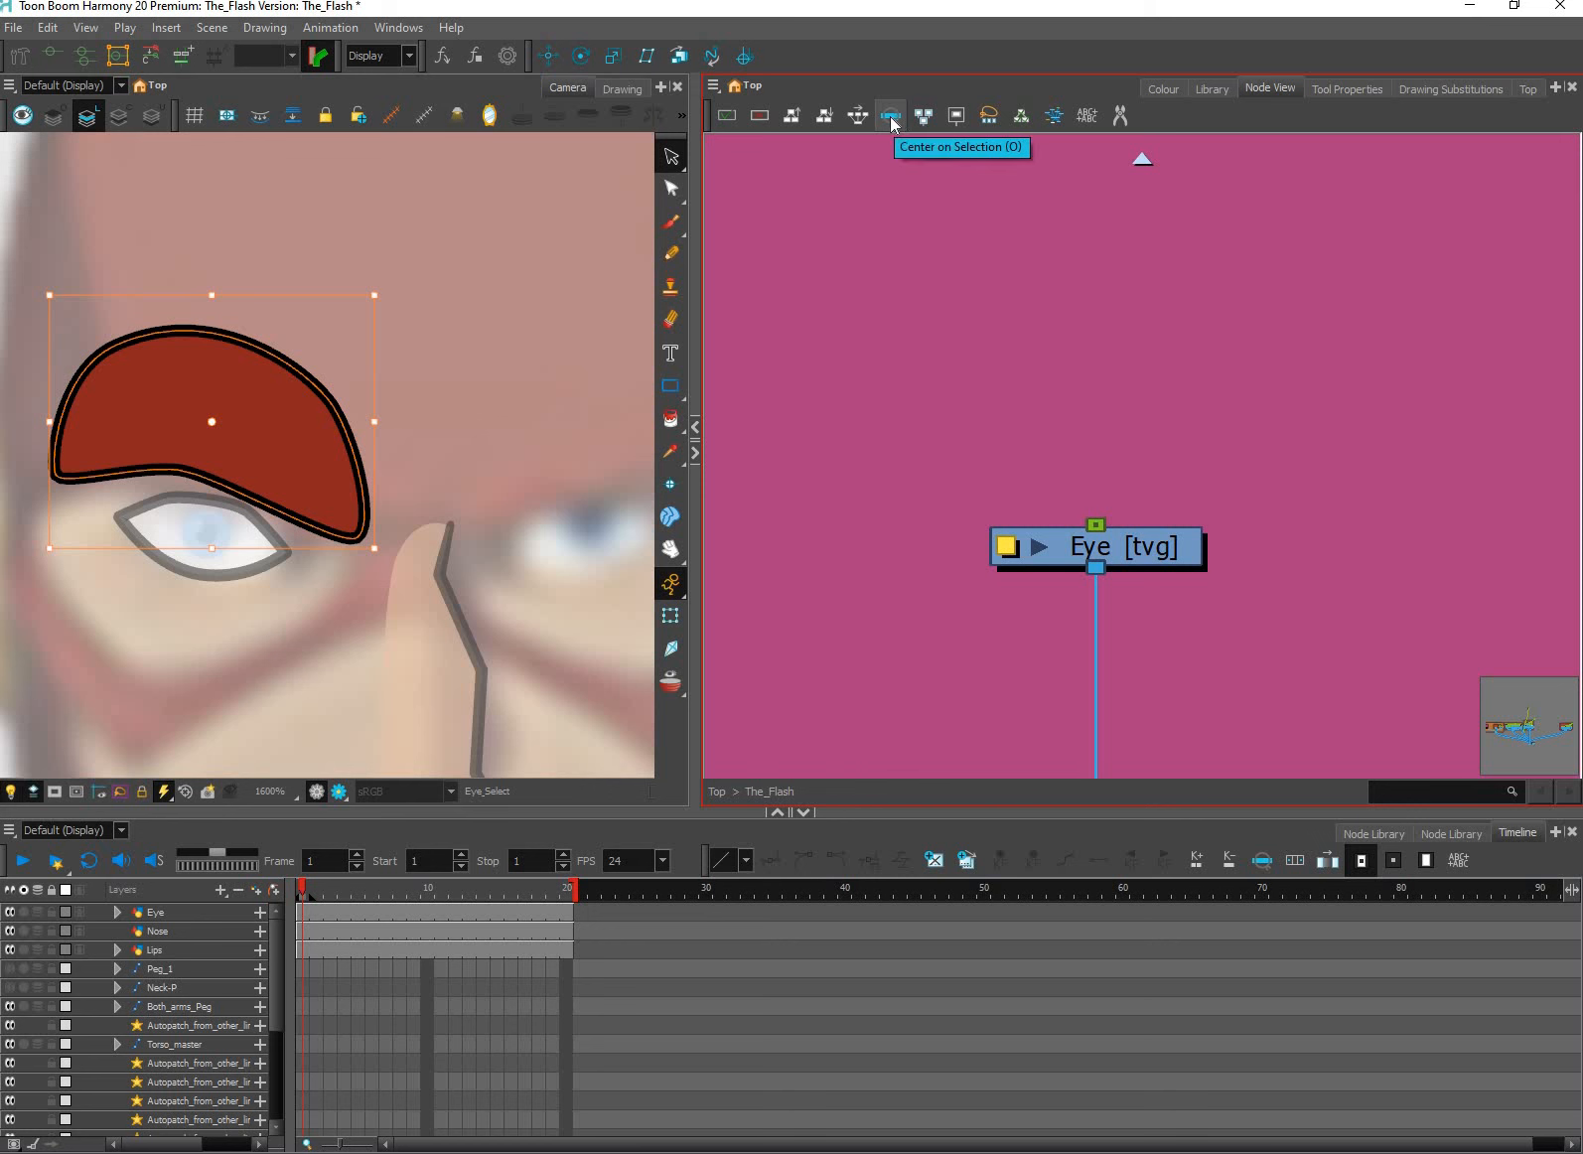
pyautogui.click(891, 116)
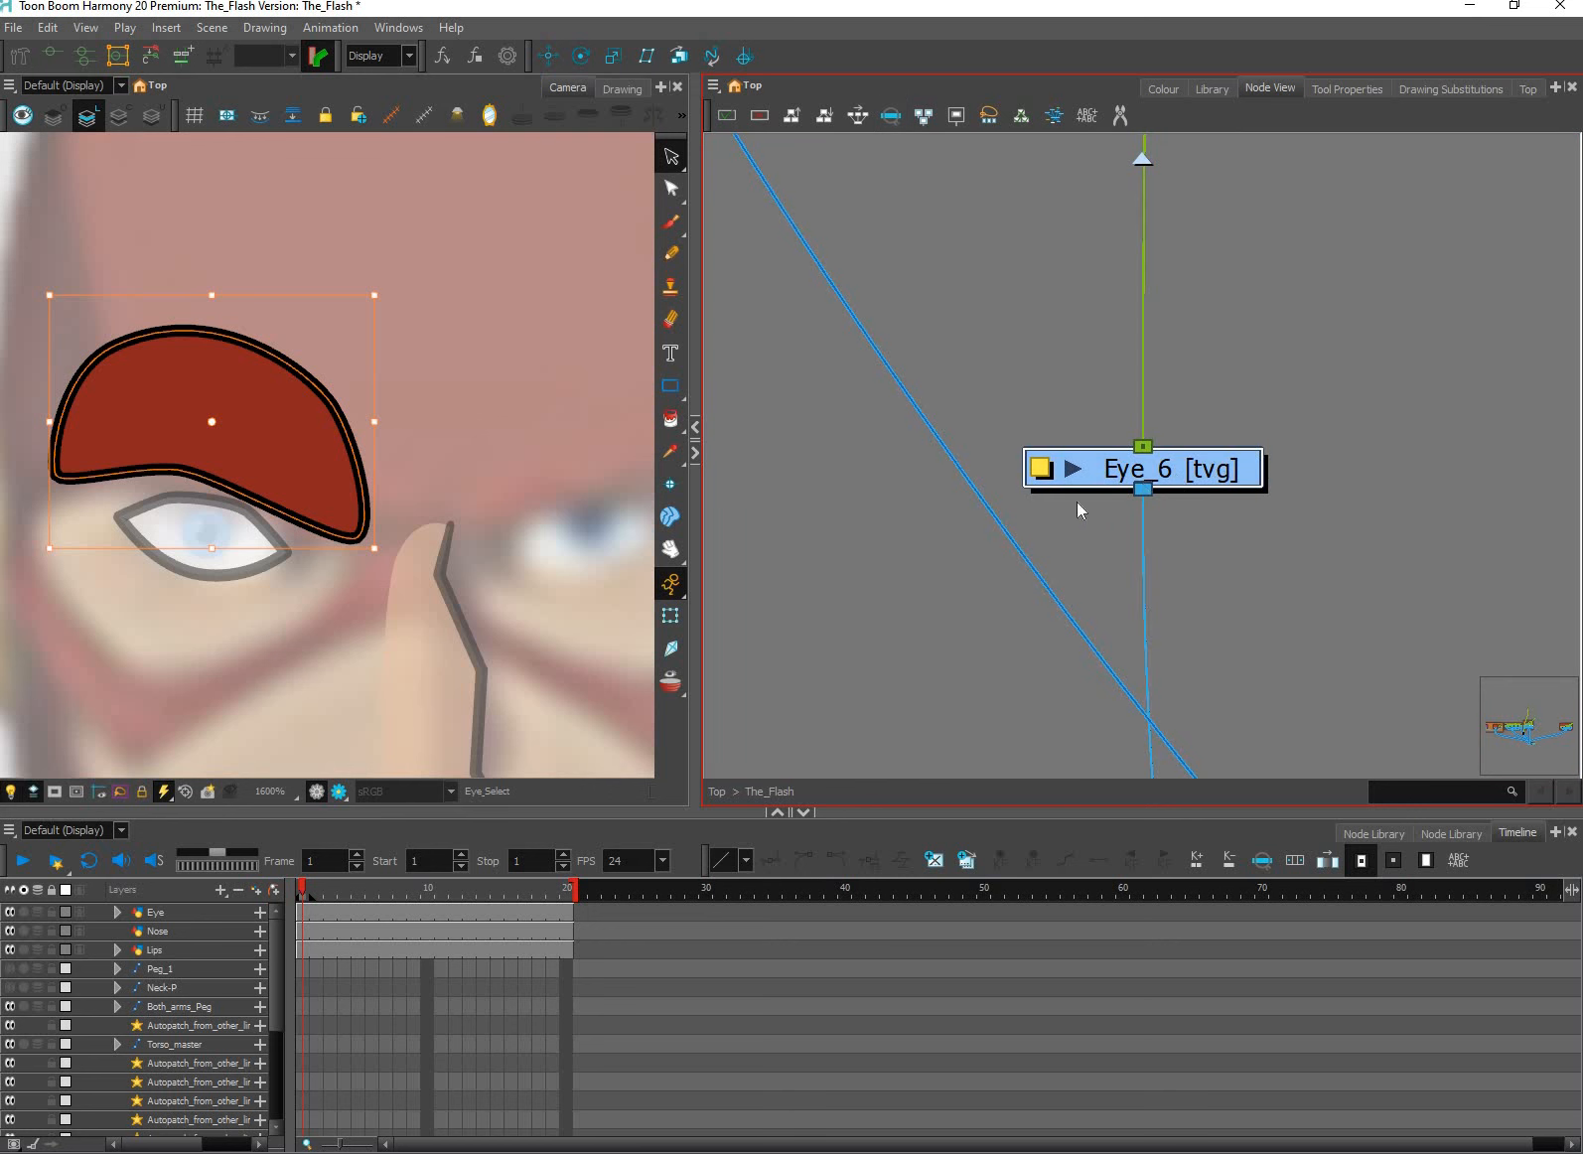
pyautogui.moveTo(1082, 502)
pyautogui.mouseDown()
pyautogui.moveTo(1242, 475)
pyautogui.moveTo(1336, 413)
pyautogui.mouseUp()
pyautogui.moveTo(1236, 484)
pyautogui.mouseDown()
pyautogui.moveTo(1256, 487)
pyautogui.moveTo(1216, 506)
pyautogui.moveTo(1230, 440)
pyautogui.moveTo(1308, 473)
pyautogui.moveTo(1236, 545)
pyautogui.mouseUp()
pyautogui.click(1277, 480)
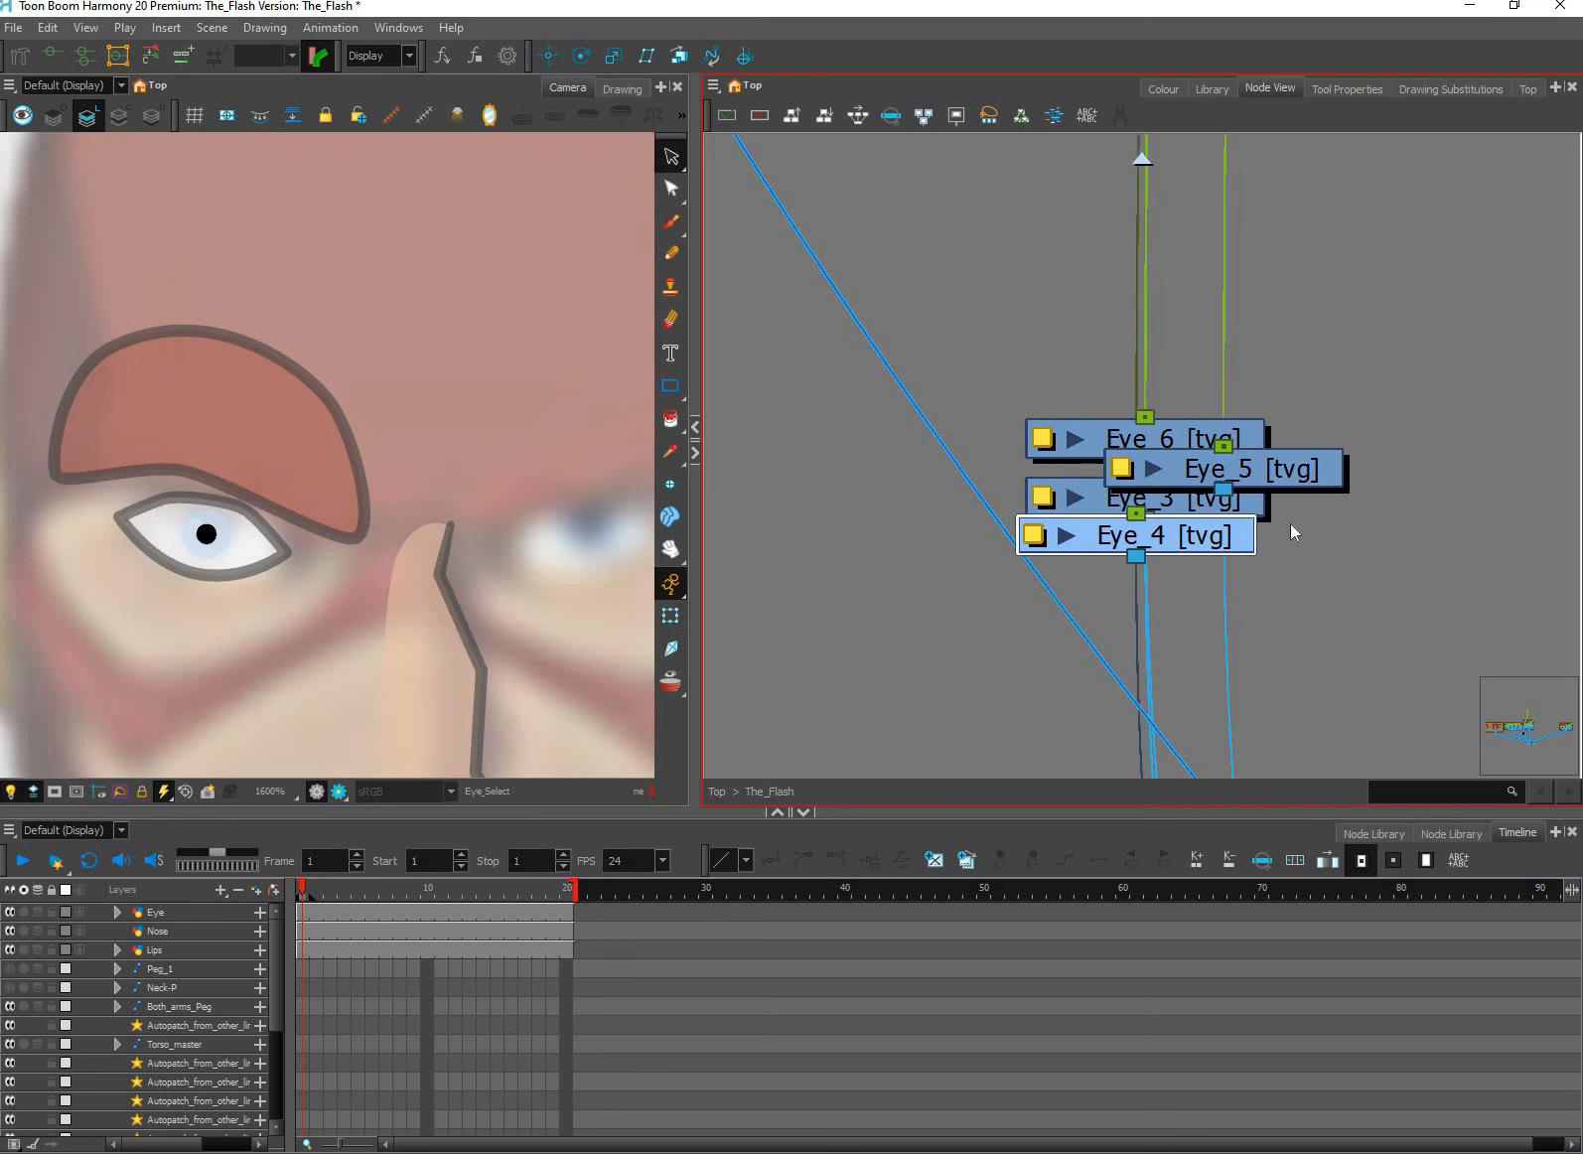
pyautogui.hotkey('ctrl', 'z')
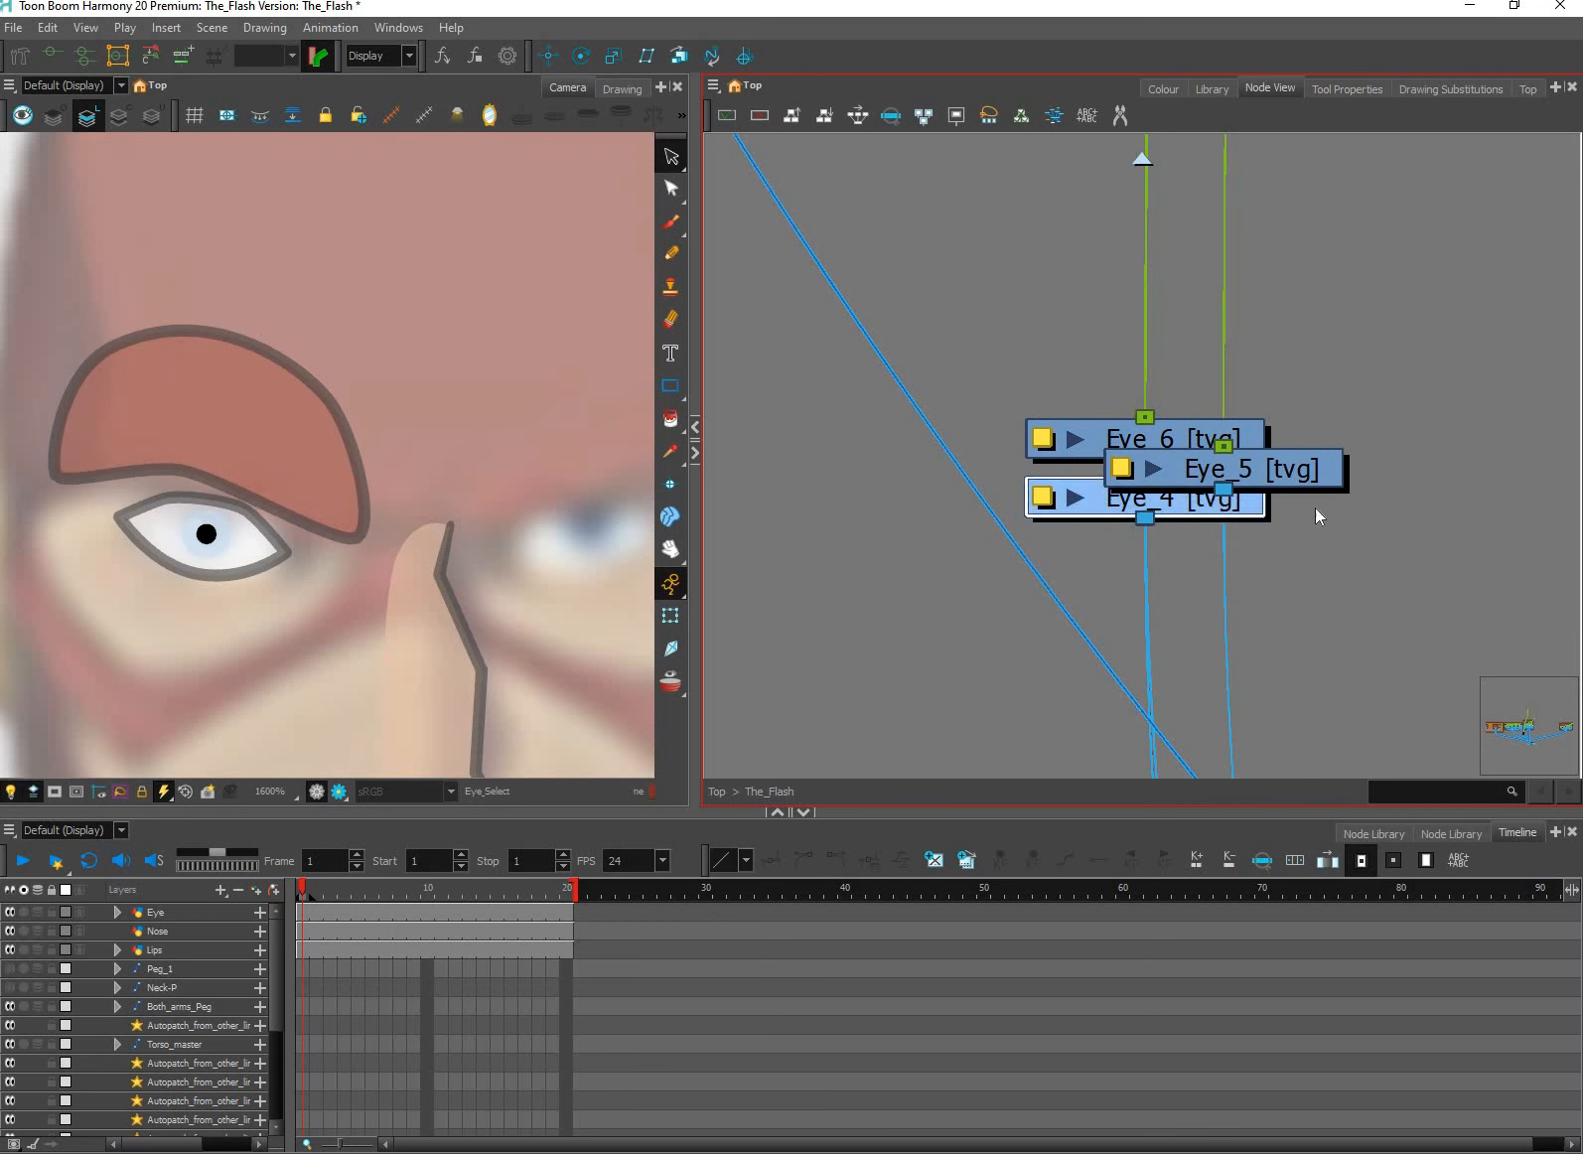
pyautogui.hotkey('ctrl', 'z')
pyautogui.hotkey('ctrl', 'z')
pyautogui.hotkey('ctrl', 'z')
pyautogui.hotkey('ctrl', 'z')
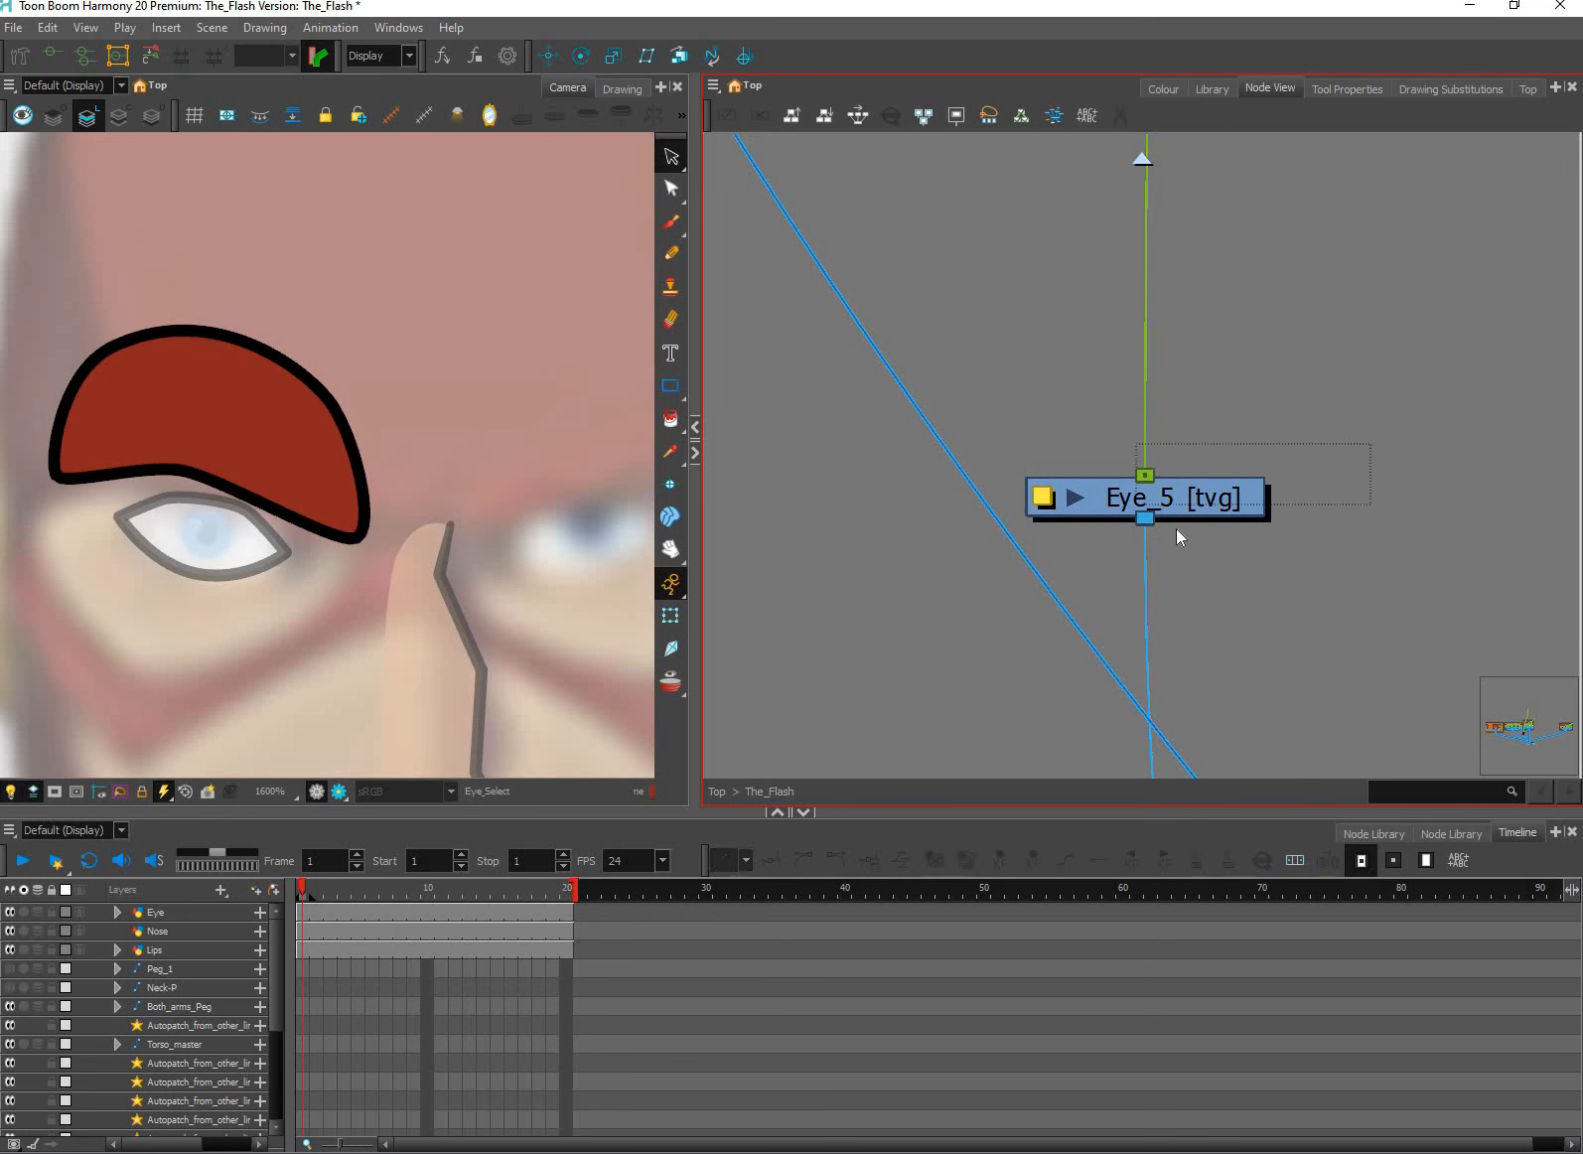
# Cut the stack of distributed eye drawing nodes and paste it beside the Eye node inside the Eye 1 backdrop.
pyautogui.hotkey('ctrl', 'z')
pyautogui.hotkey('ctrl', 'z')
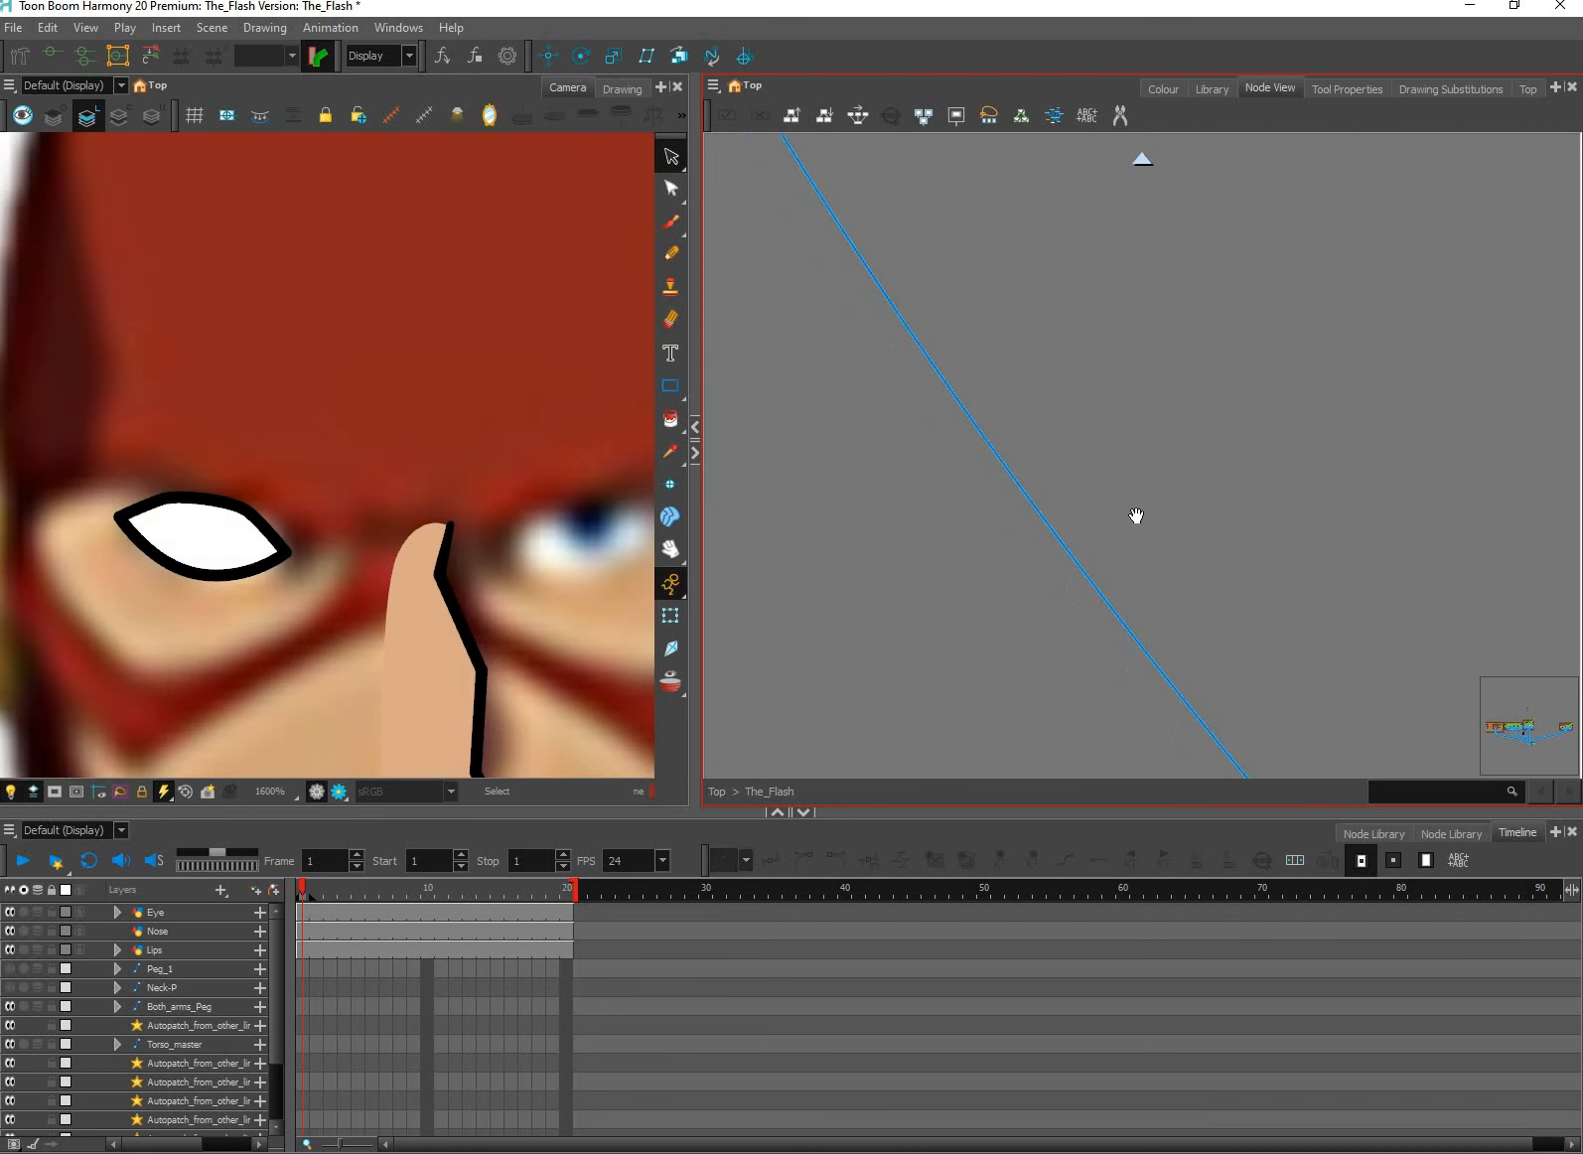
pyautogui.scroll(-5, 1339, 636)
pyautogui.moveTo(783, 491); pyautogui.dragTo(1007, 617)
pyautogui.moveTo(753, 541); pyautogui.dragTo(1005, 617)
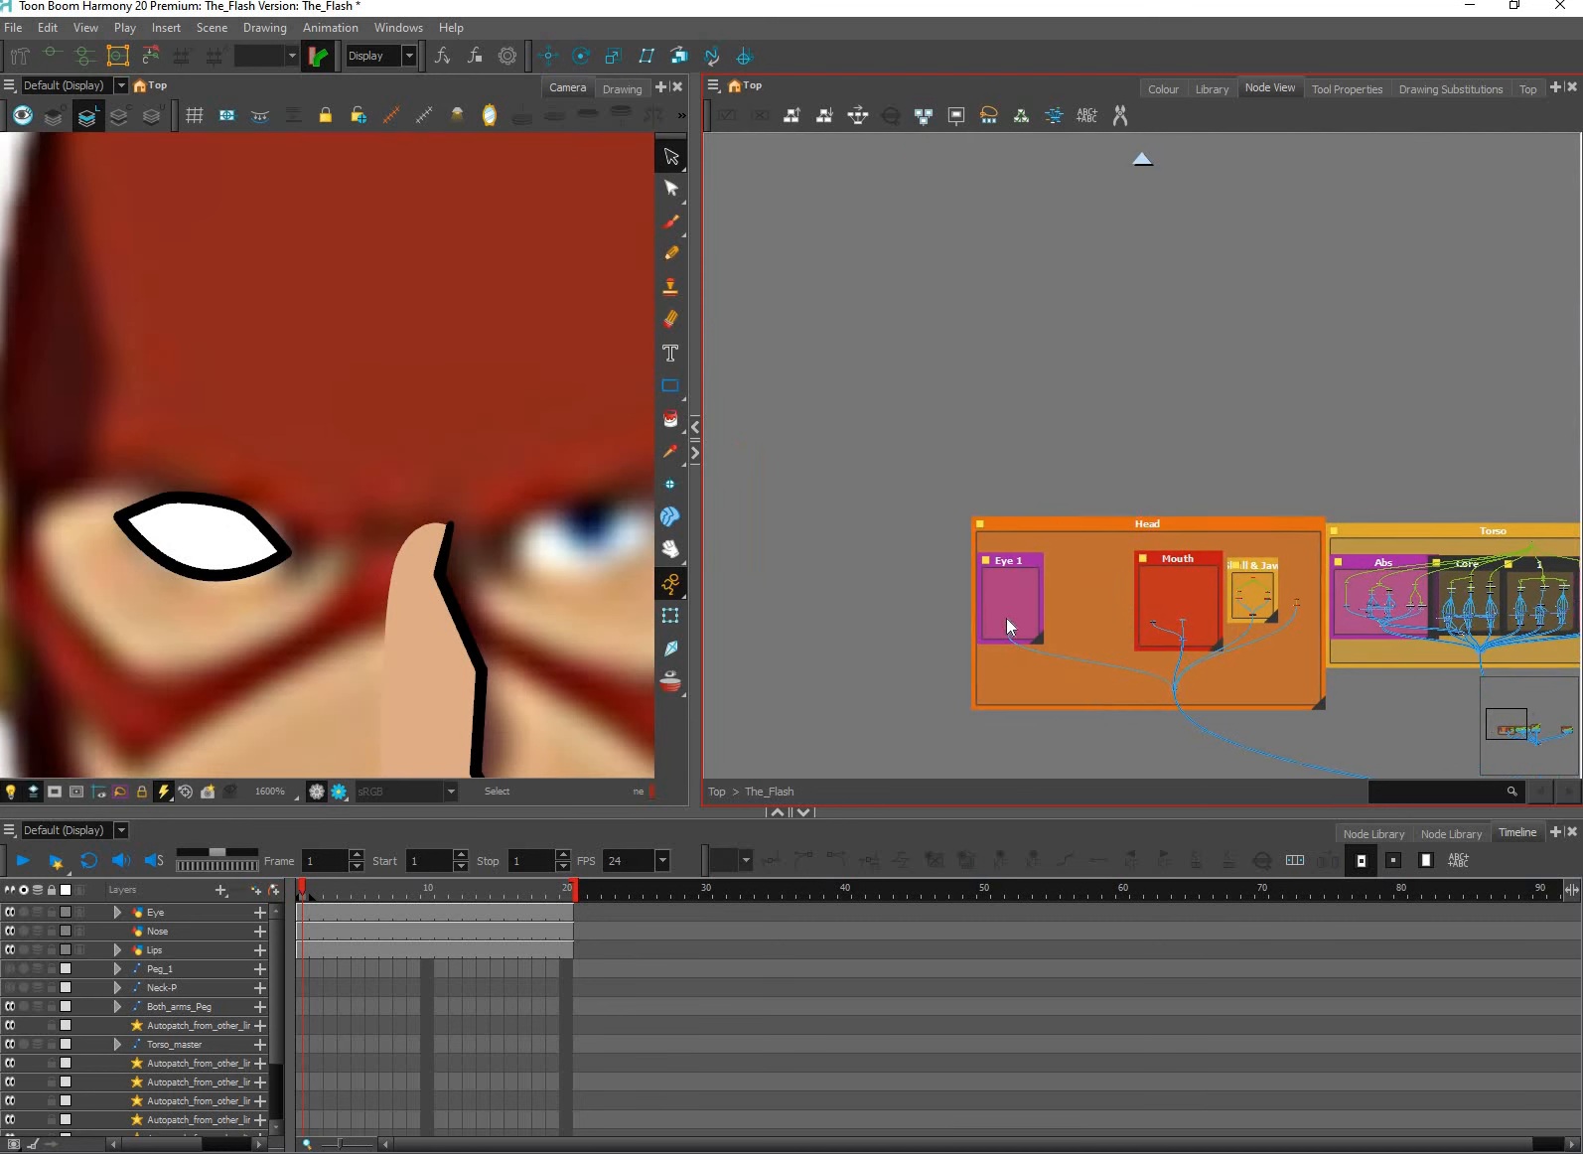
pyautogui.scroll(1, 1013, 617)
pyautogui.scroll(10, 1085, 535)
pyautogui.scroll(3, 1120, 496)
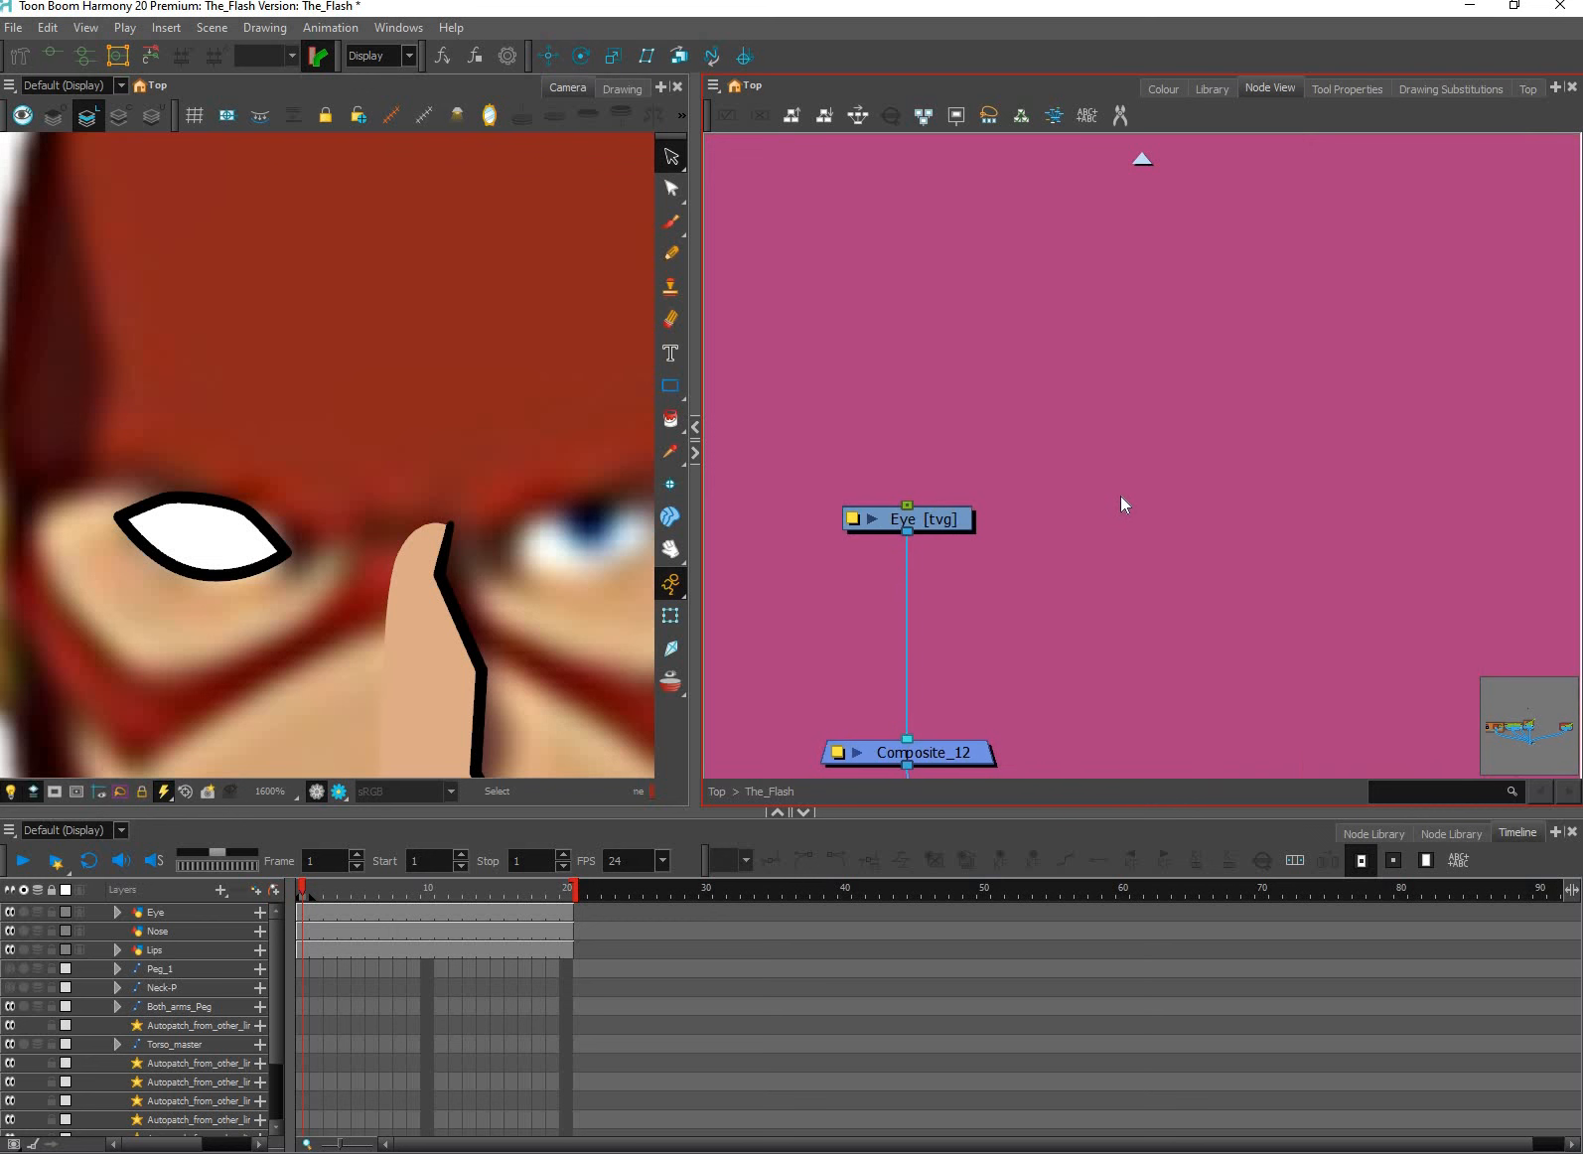
pyautogui.hotkey('ctrl', 'shift', 'z')
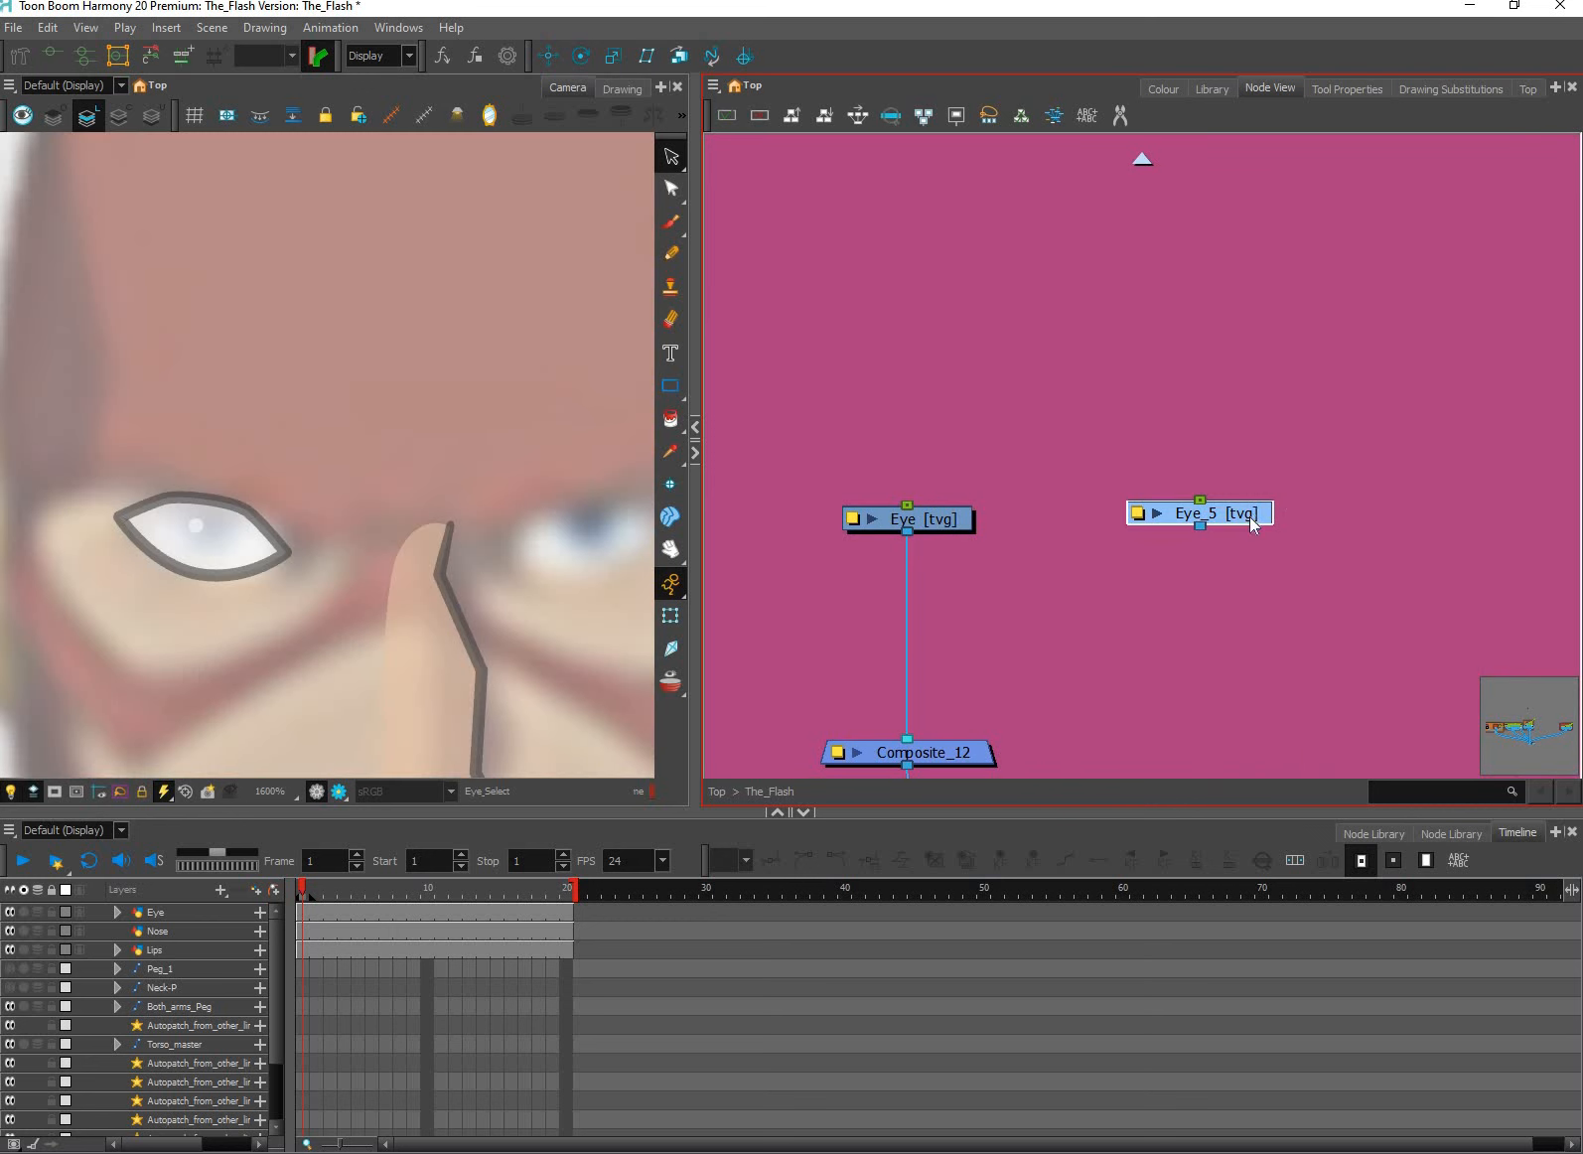
# Spread the pasted eye nodes into an evenly spaced row above the Eye node.
pyautogui.moveTo(1252, 512); pyautogui.dragTo(1177, 365)
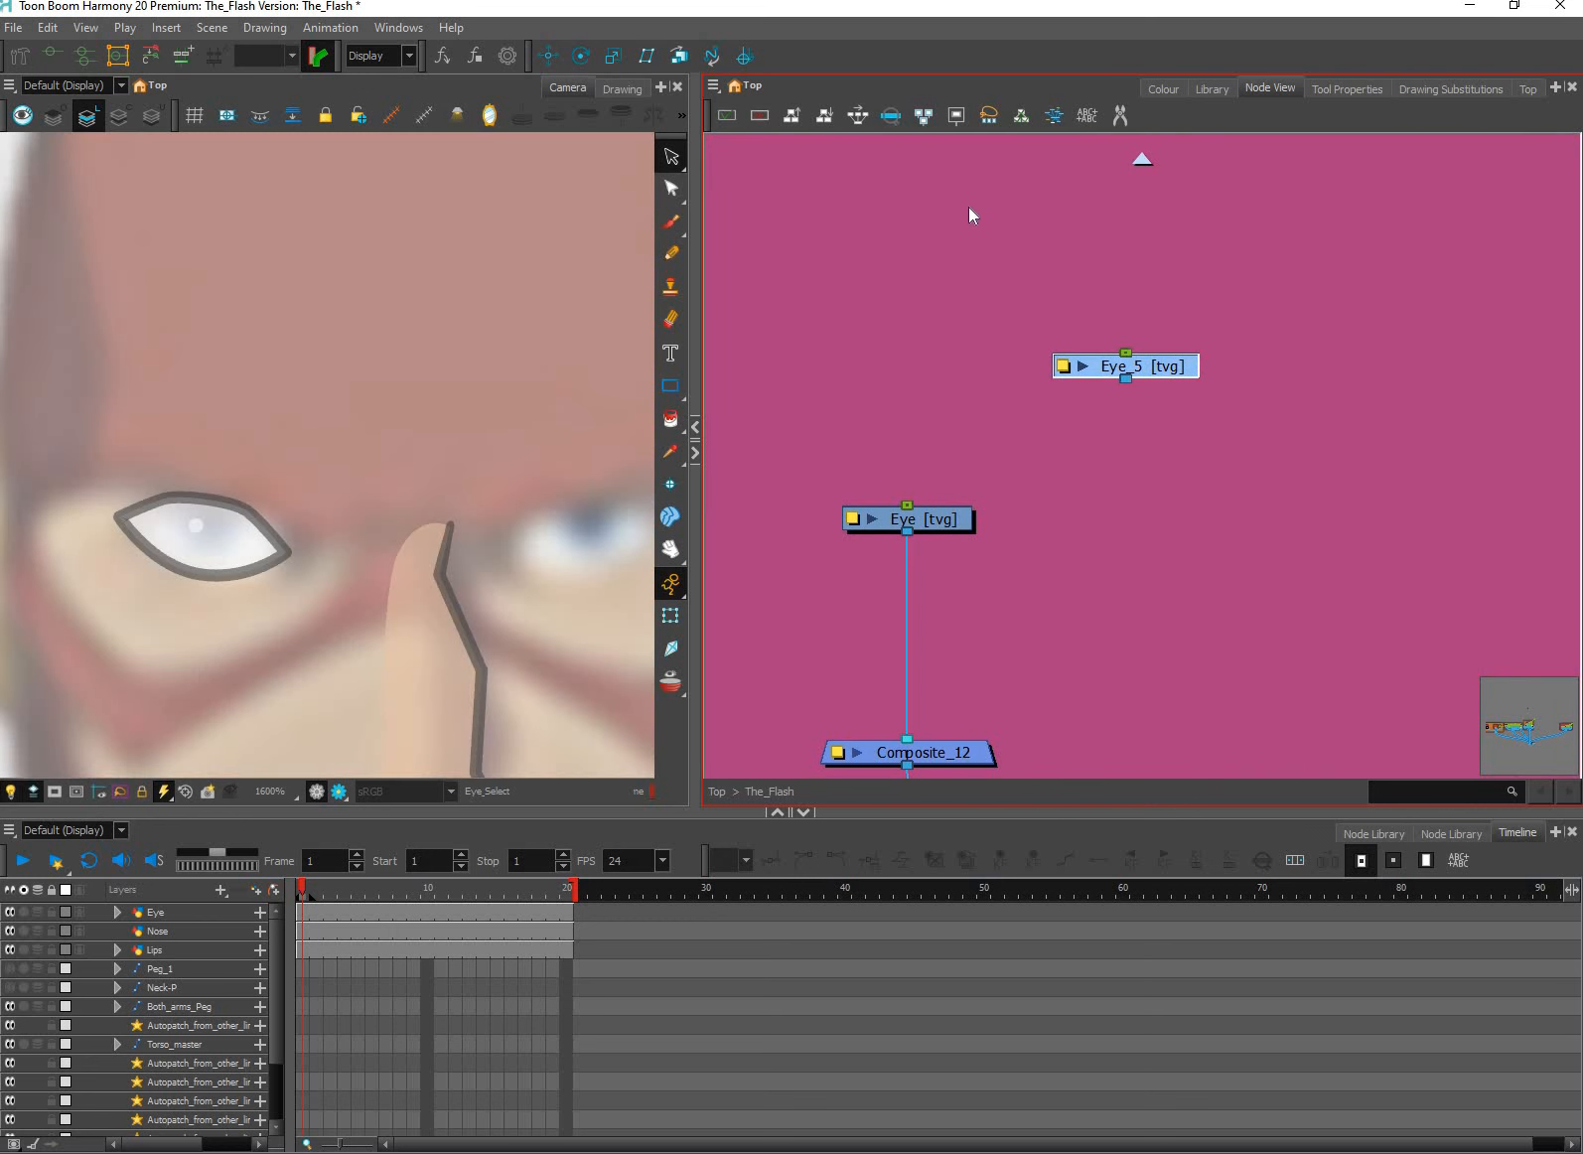
pyautogui.click(858, 116)
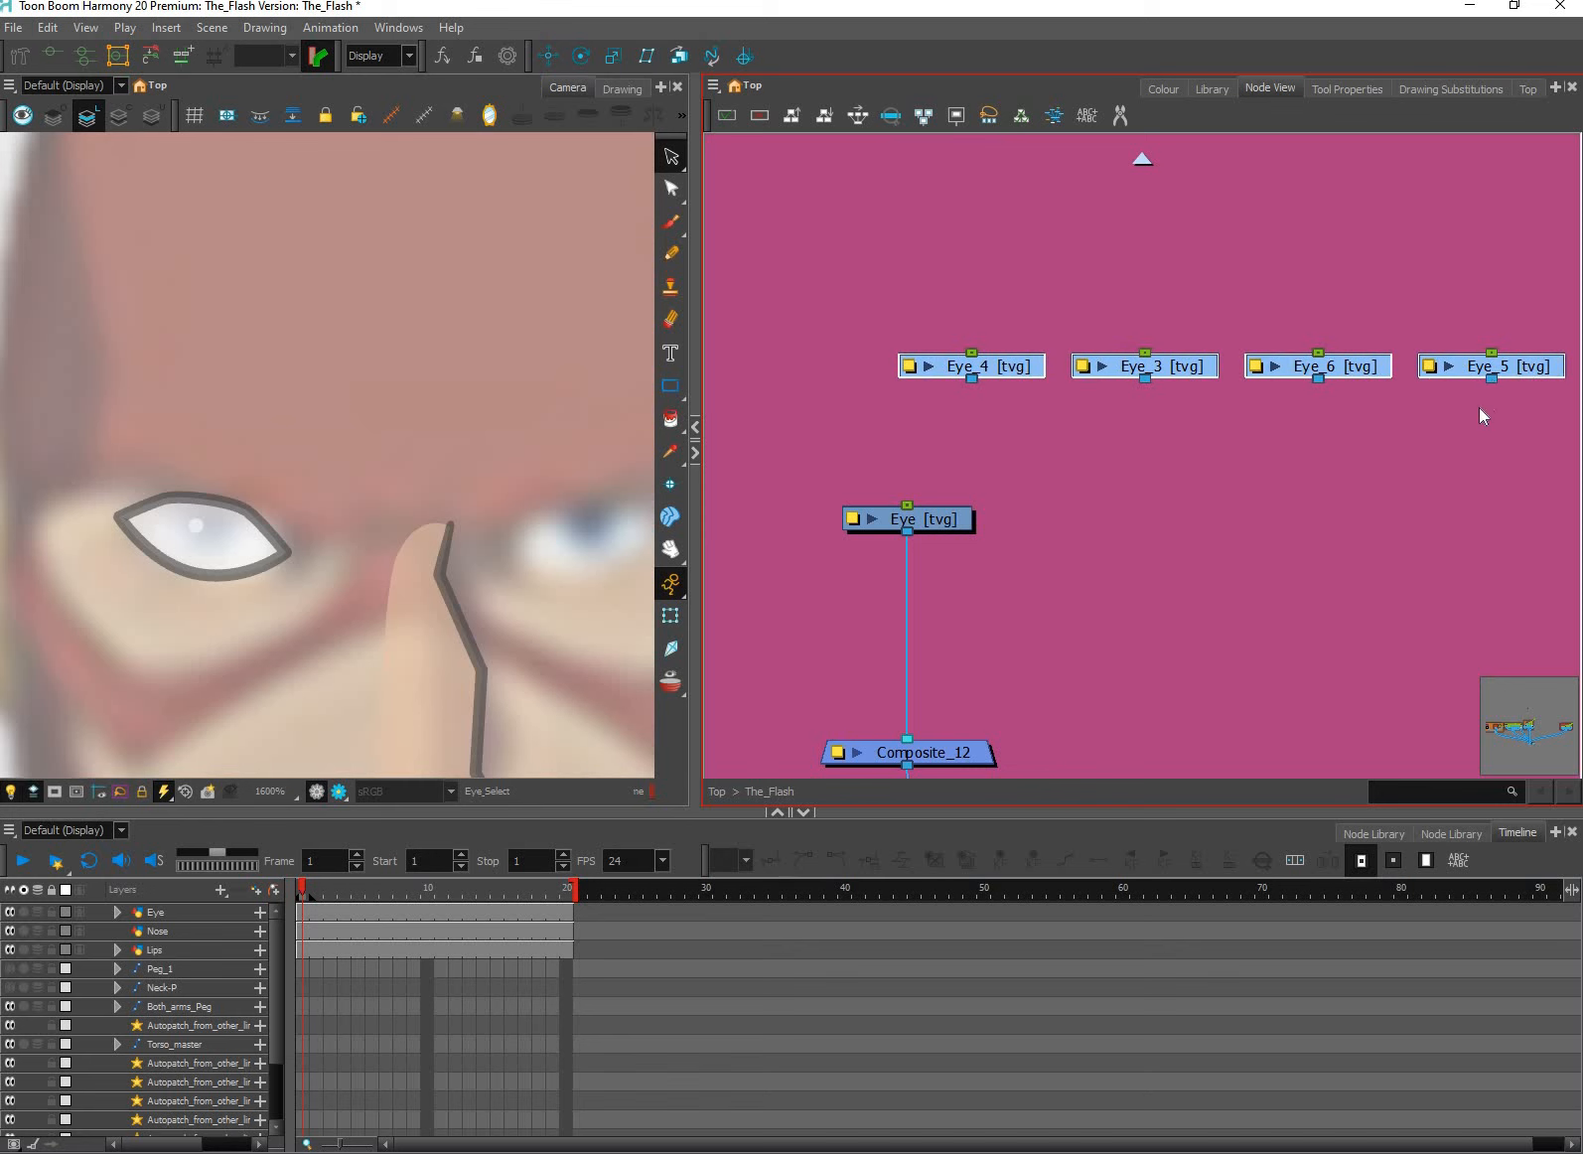
pyautogui.moveTo(1182, 368); pyautogui.dragTo(1144, 418)
# Line up the Eye node and the four pasted drawing nodes in one row, with Eye next to Eye_5.
pyautogui.moveTo(944, 519); pyautogui.dragTo(1331, 513)
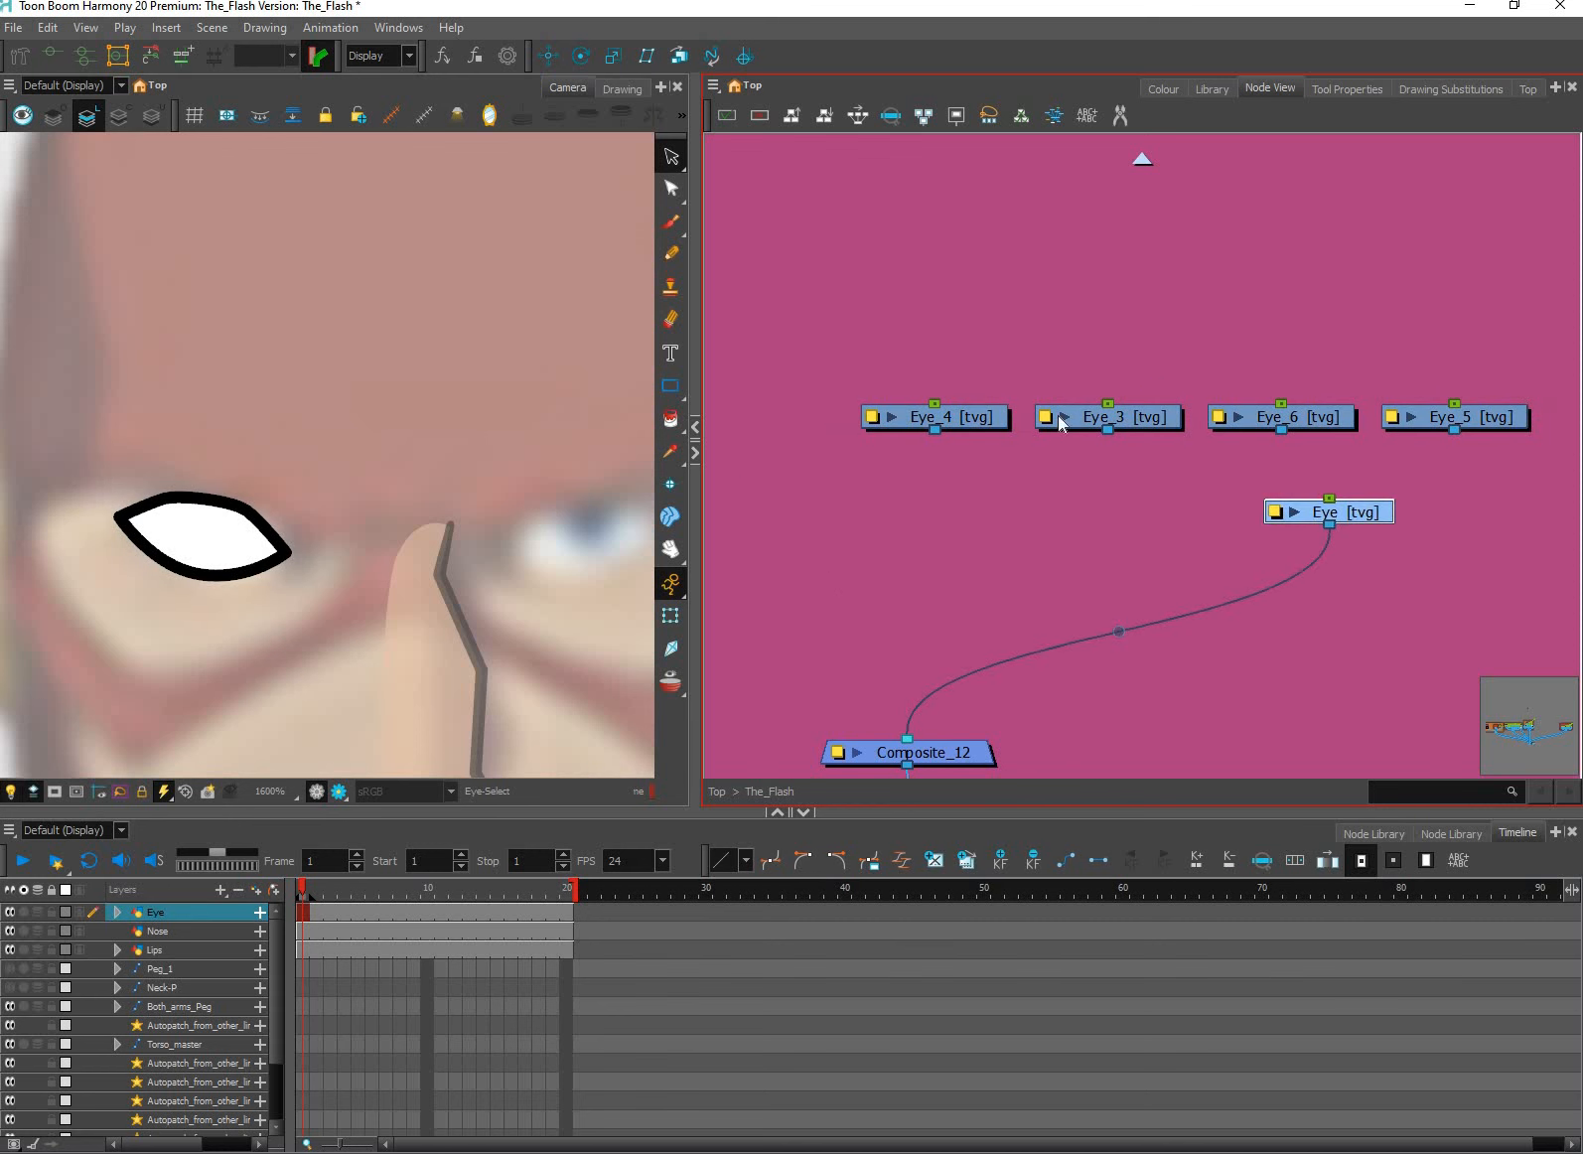
pyautogui.moveTo(1551, 365); pyautogui.dragTo(893, 497)
pyautogui.moveTo(1480, 418); pyautogui.dragTo(1193, 515)
pyautogui.scroll(5, 1320, 516)
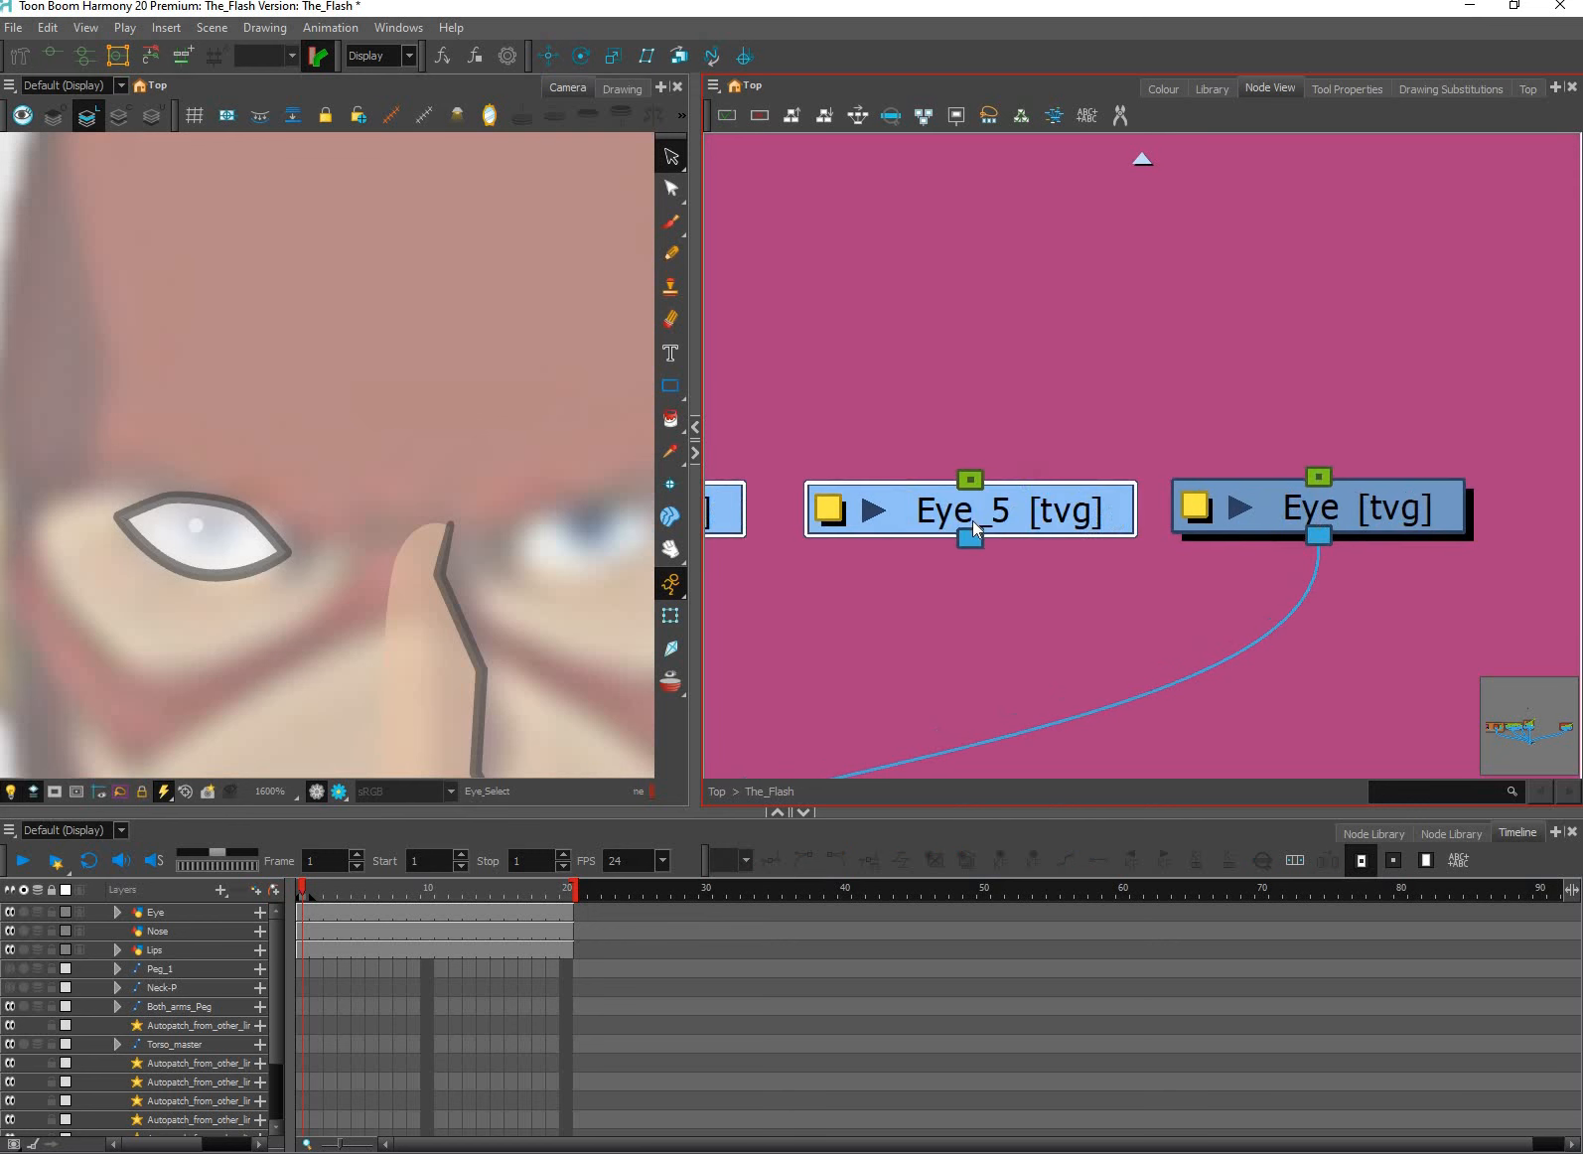
pyautogui.scroll(-1, 954, 528)
pyautogui.moveTo(709, 545); pyautogui.dragTo(1013, 556)
pyautogui.scroll(-4, 953, 566)
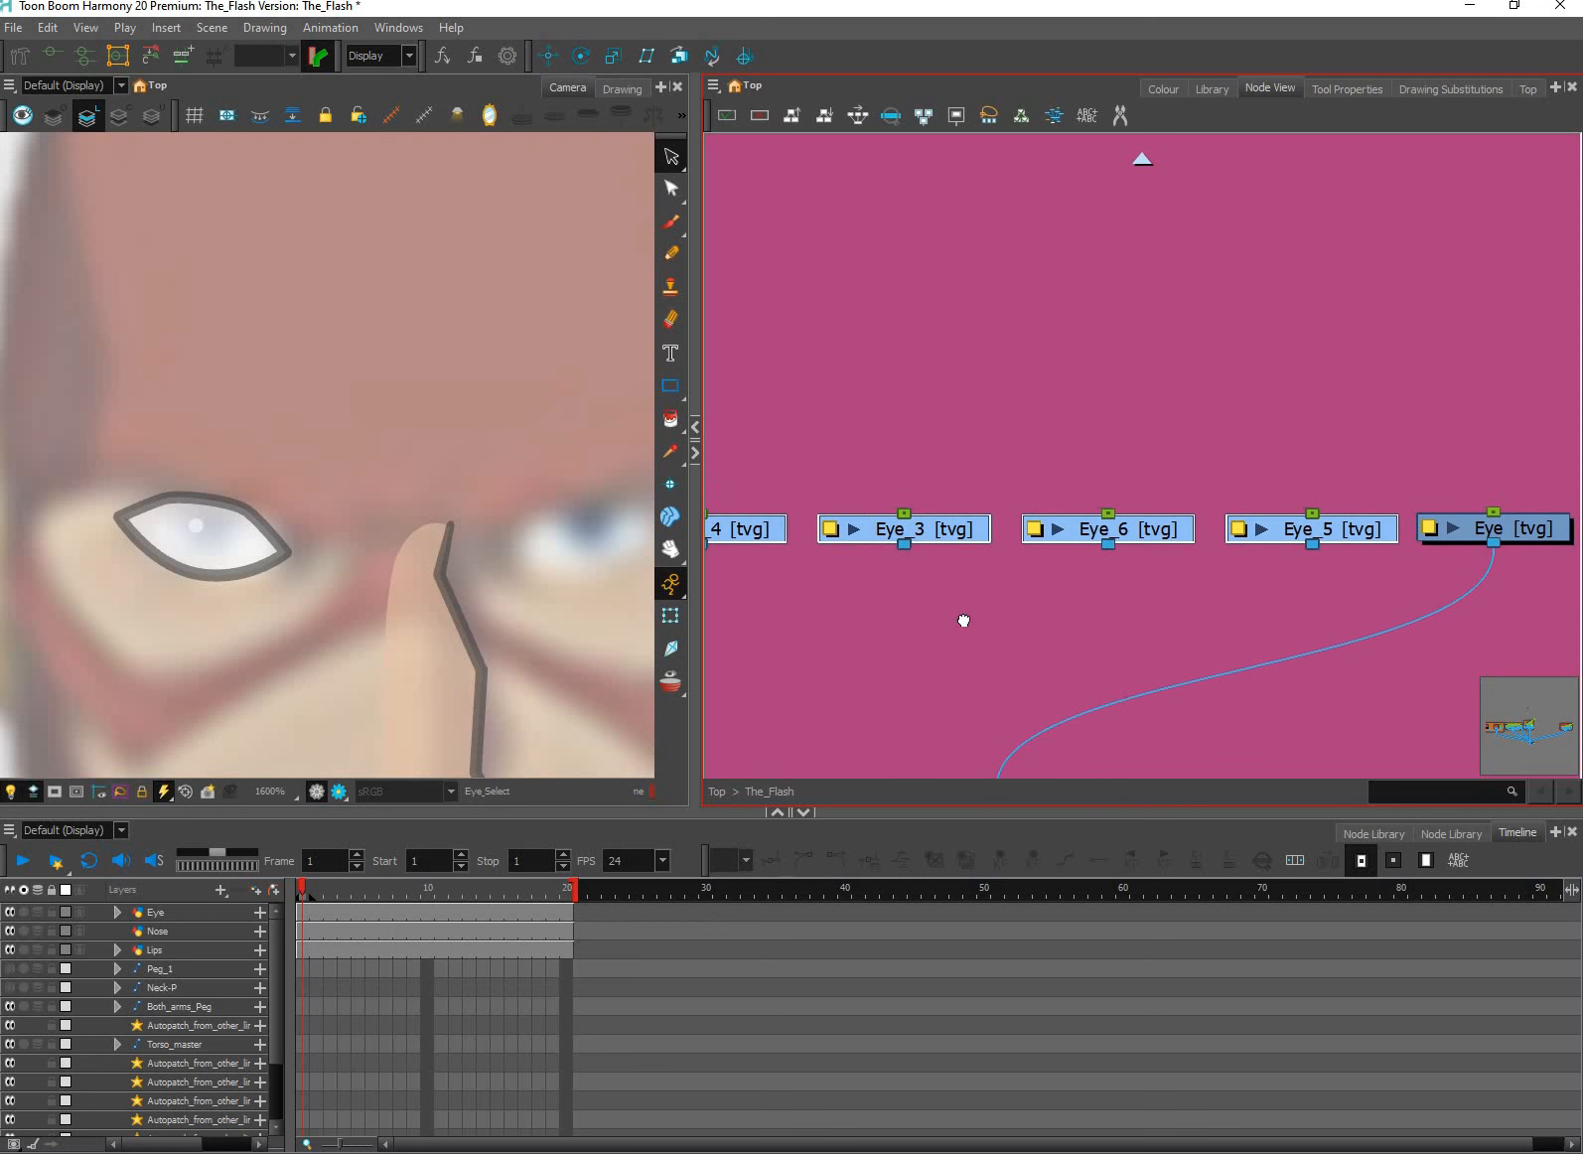
# Connect the four pasted eye drawing nodes to Composite_12 alongside the Eye node.
pyautogui.scroll(-2, 954, 577)
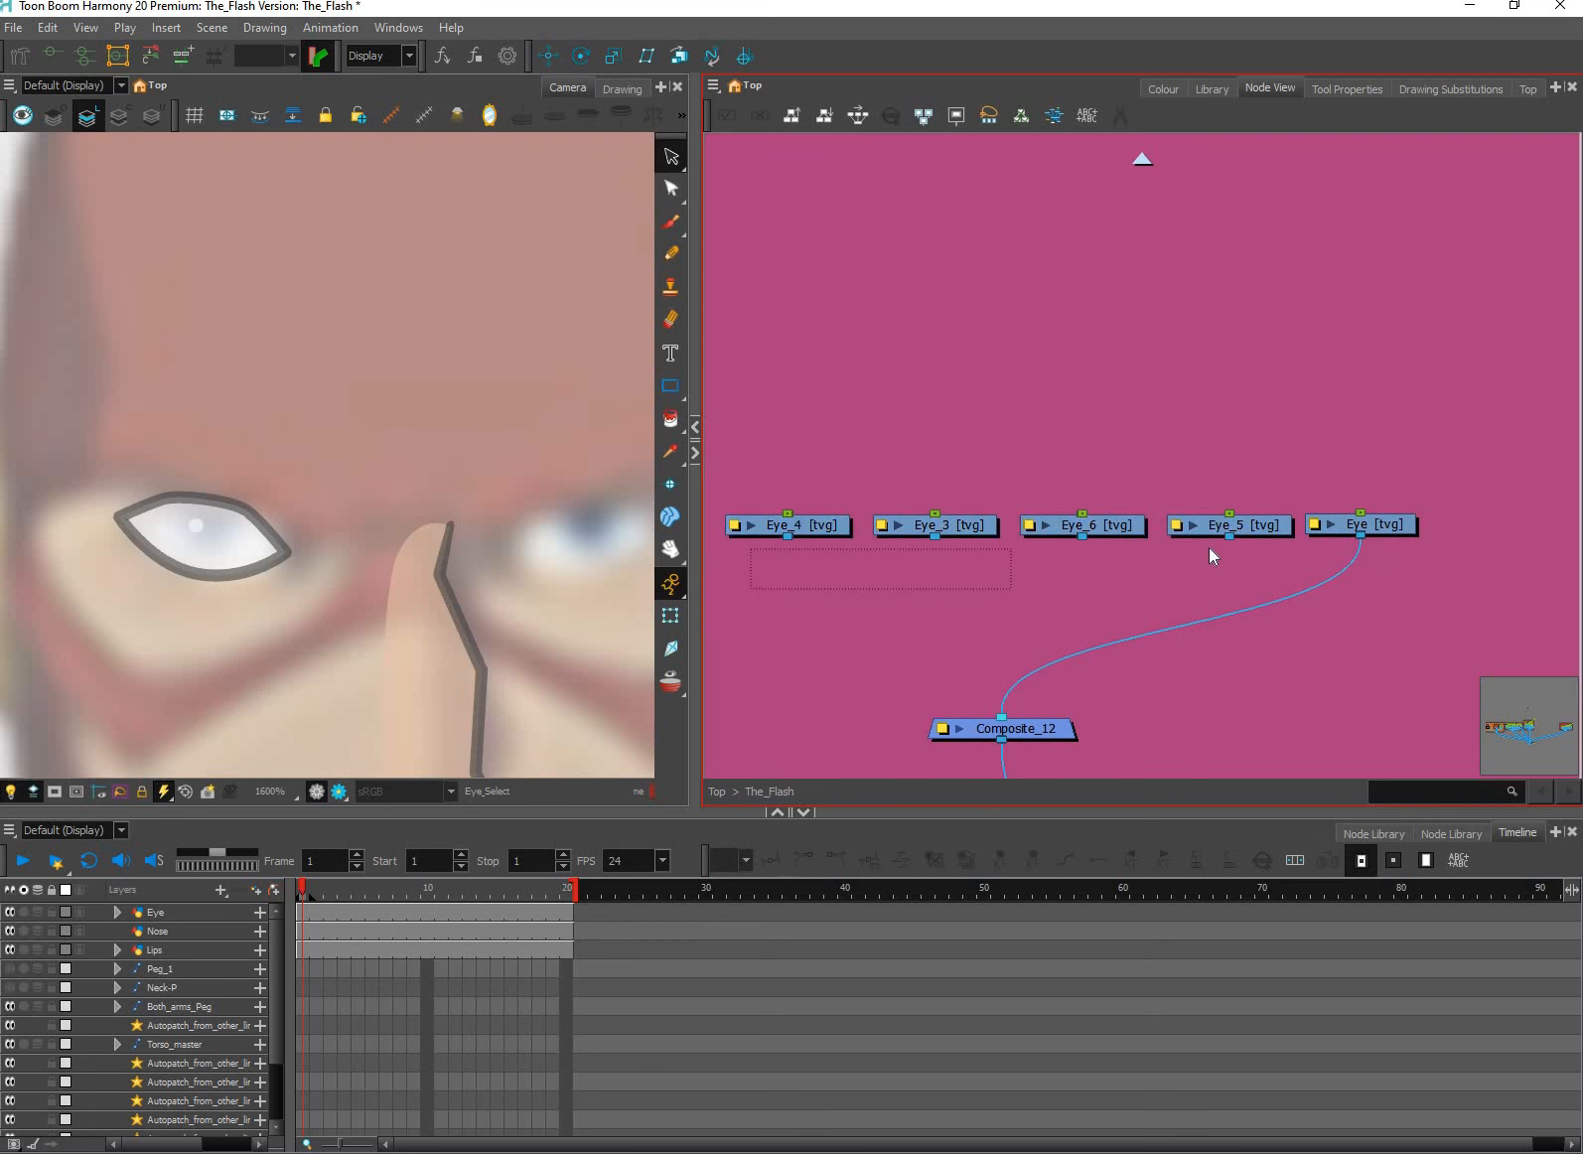
pyautogui.moveTo(751, 589); pyautogui.dragTo(1253, 518)
pyautogui.hotkey('shift', 'c')
pyautogui.moveTo(1071, 641); pyautogui.dragTo(1050, 643)
pyautogui.press('Delete')
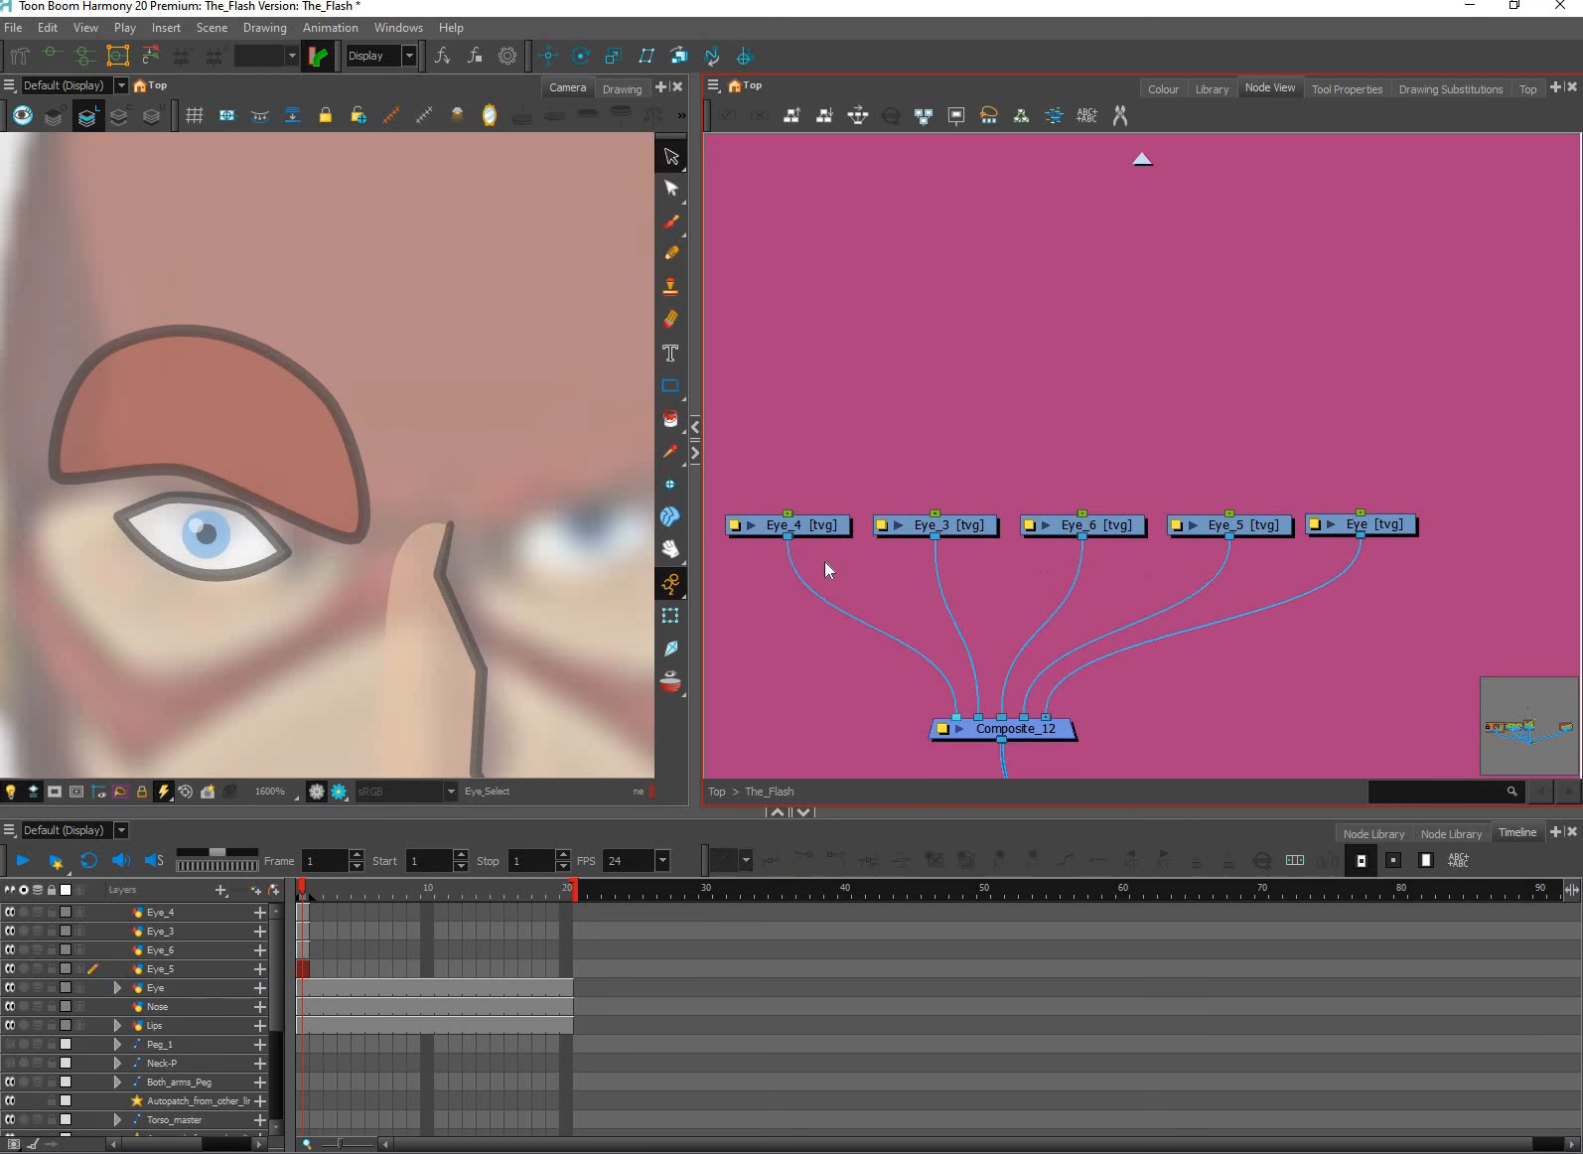
# Select the node holding the black pupil drawing and rename it Pupil.
pyautogui.click(179, 527)
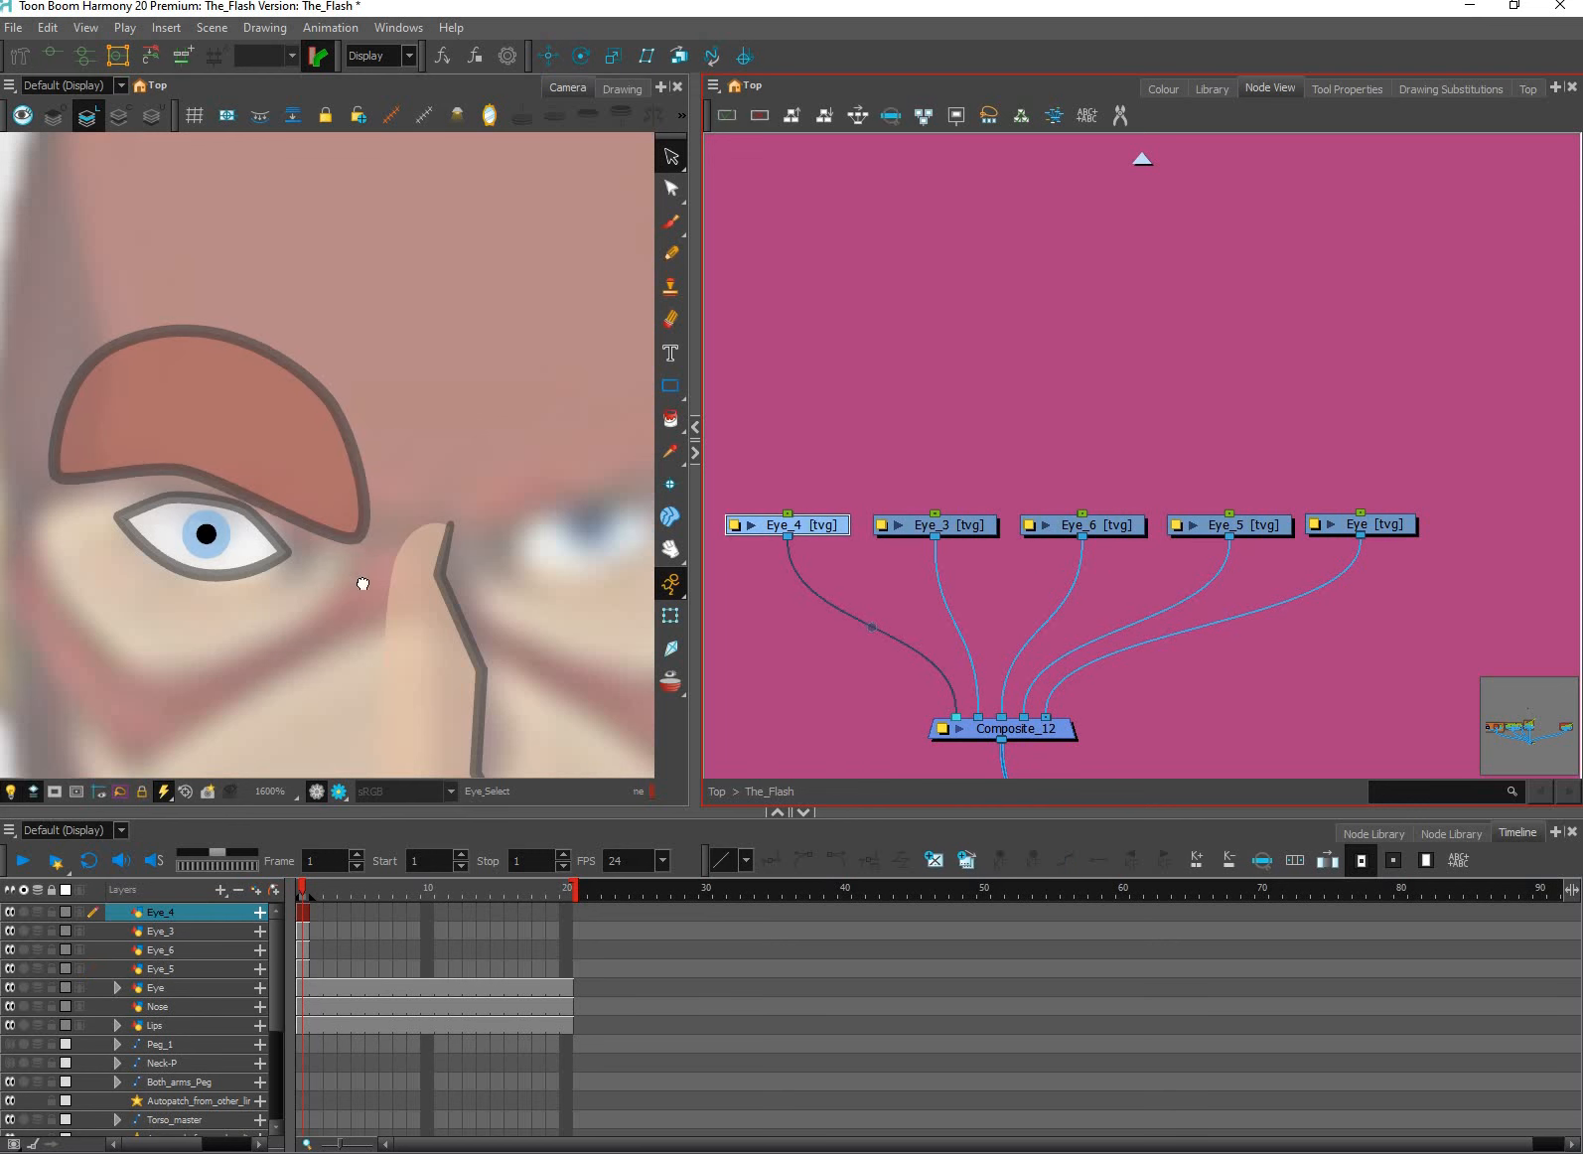
pyautogui.scroll(3, 361, 583)
pyautogui.press('2')
pyautogui.click(869, 580)
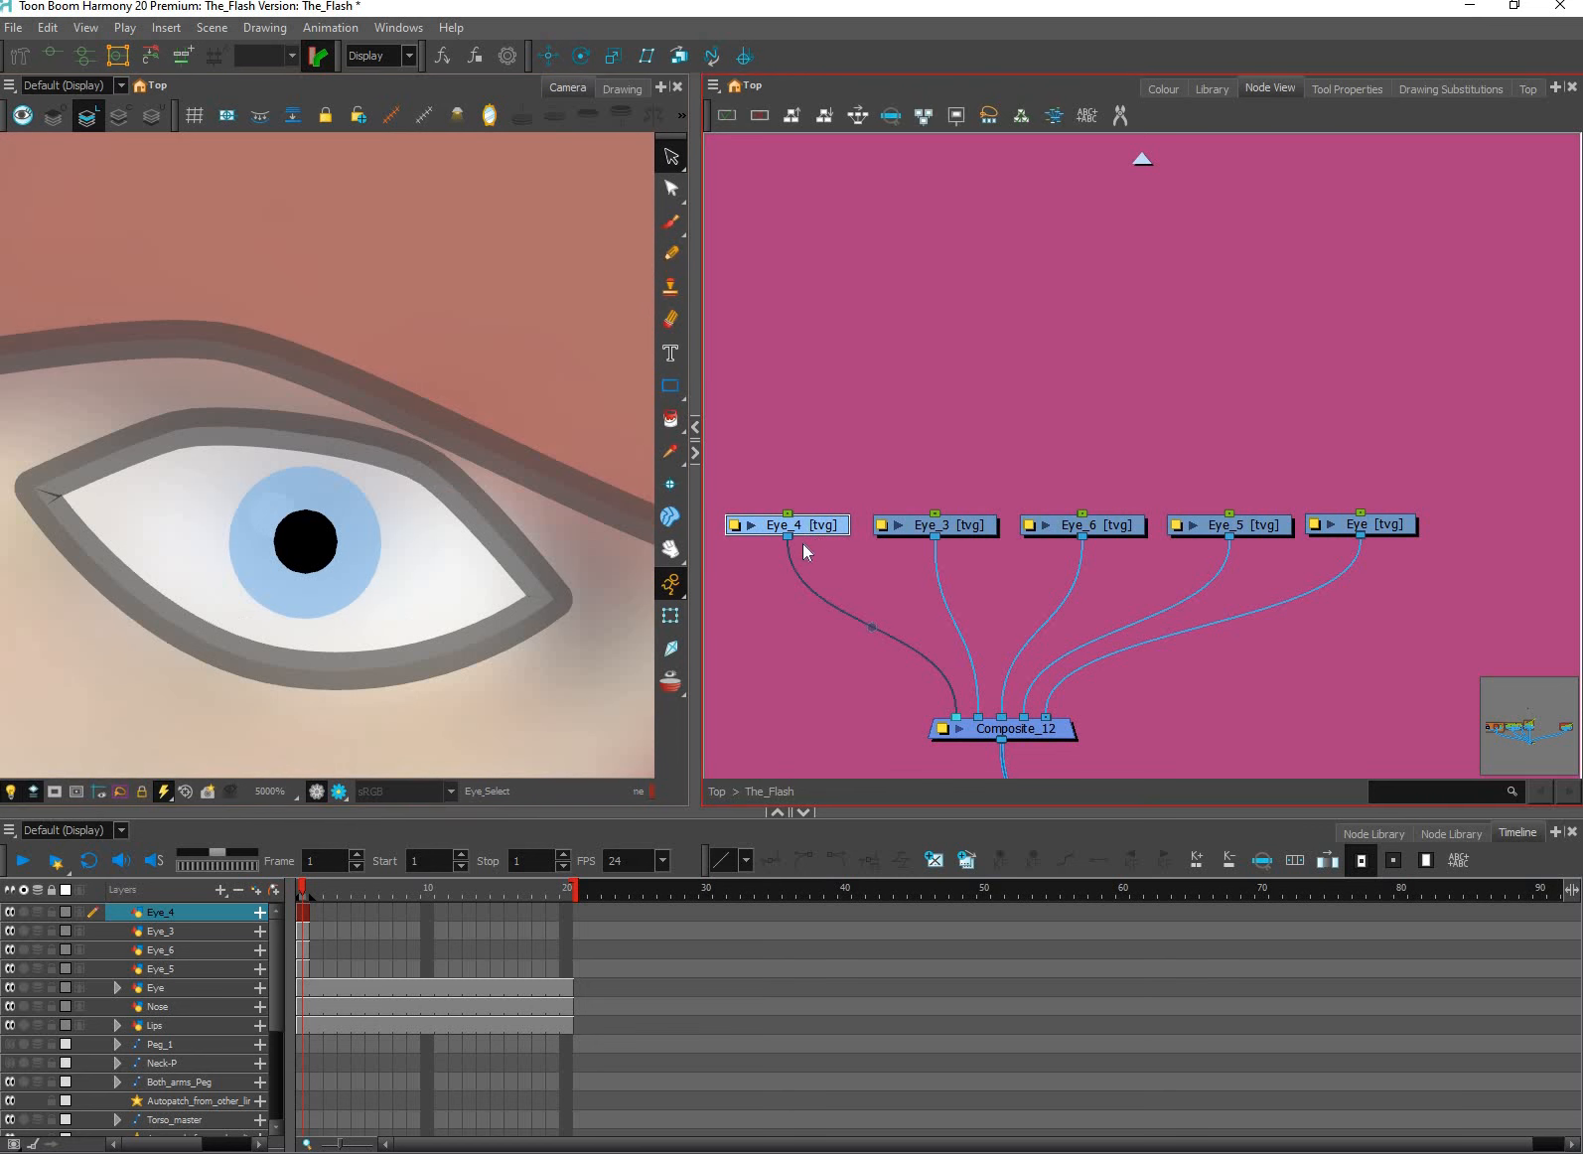
pyautogui.press('2')
pyautogui.press('2')
pyautogui.press('2')
pyautogui.press('2')
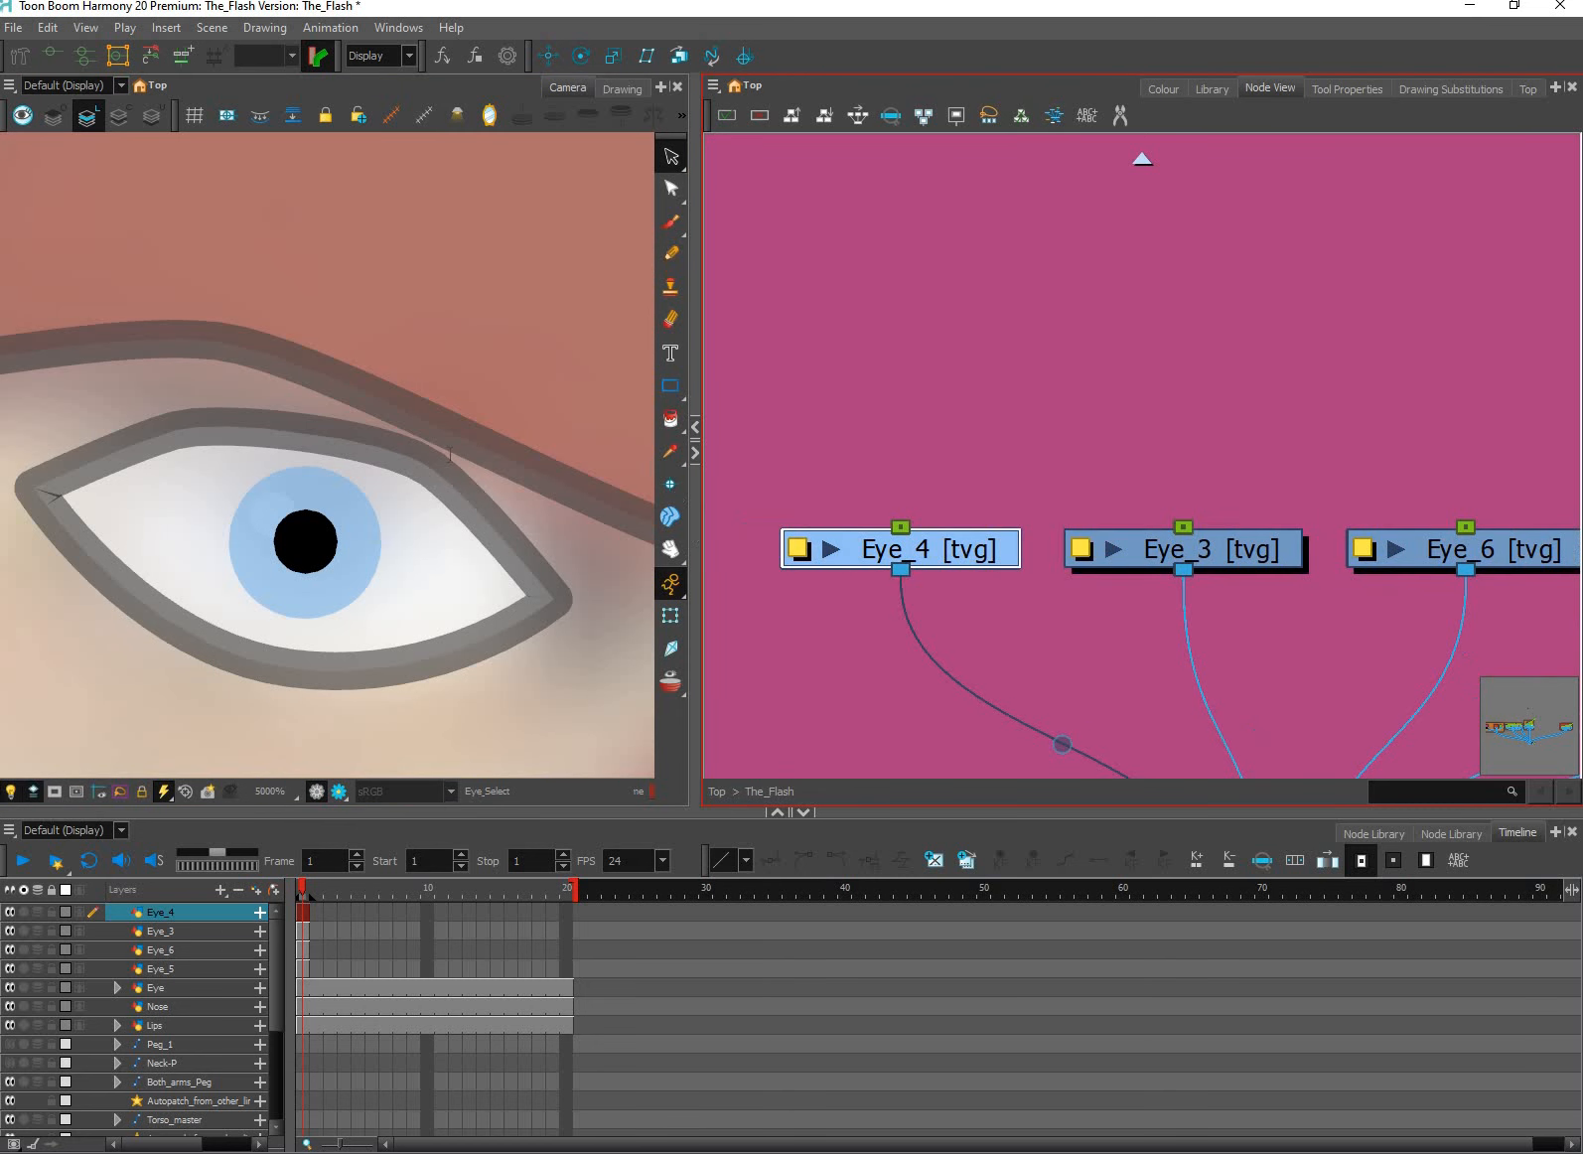
pyautogui.doubleClick(484, 453)
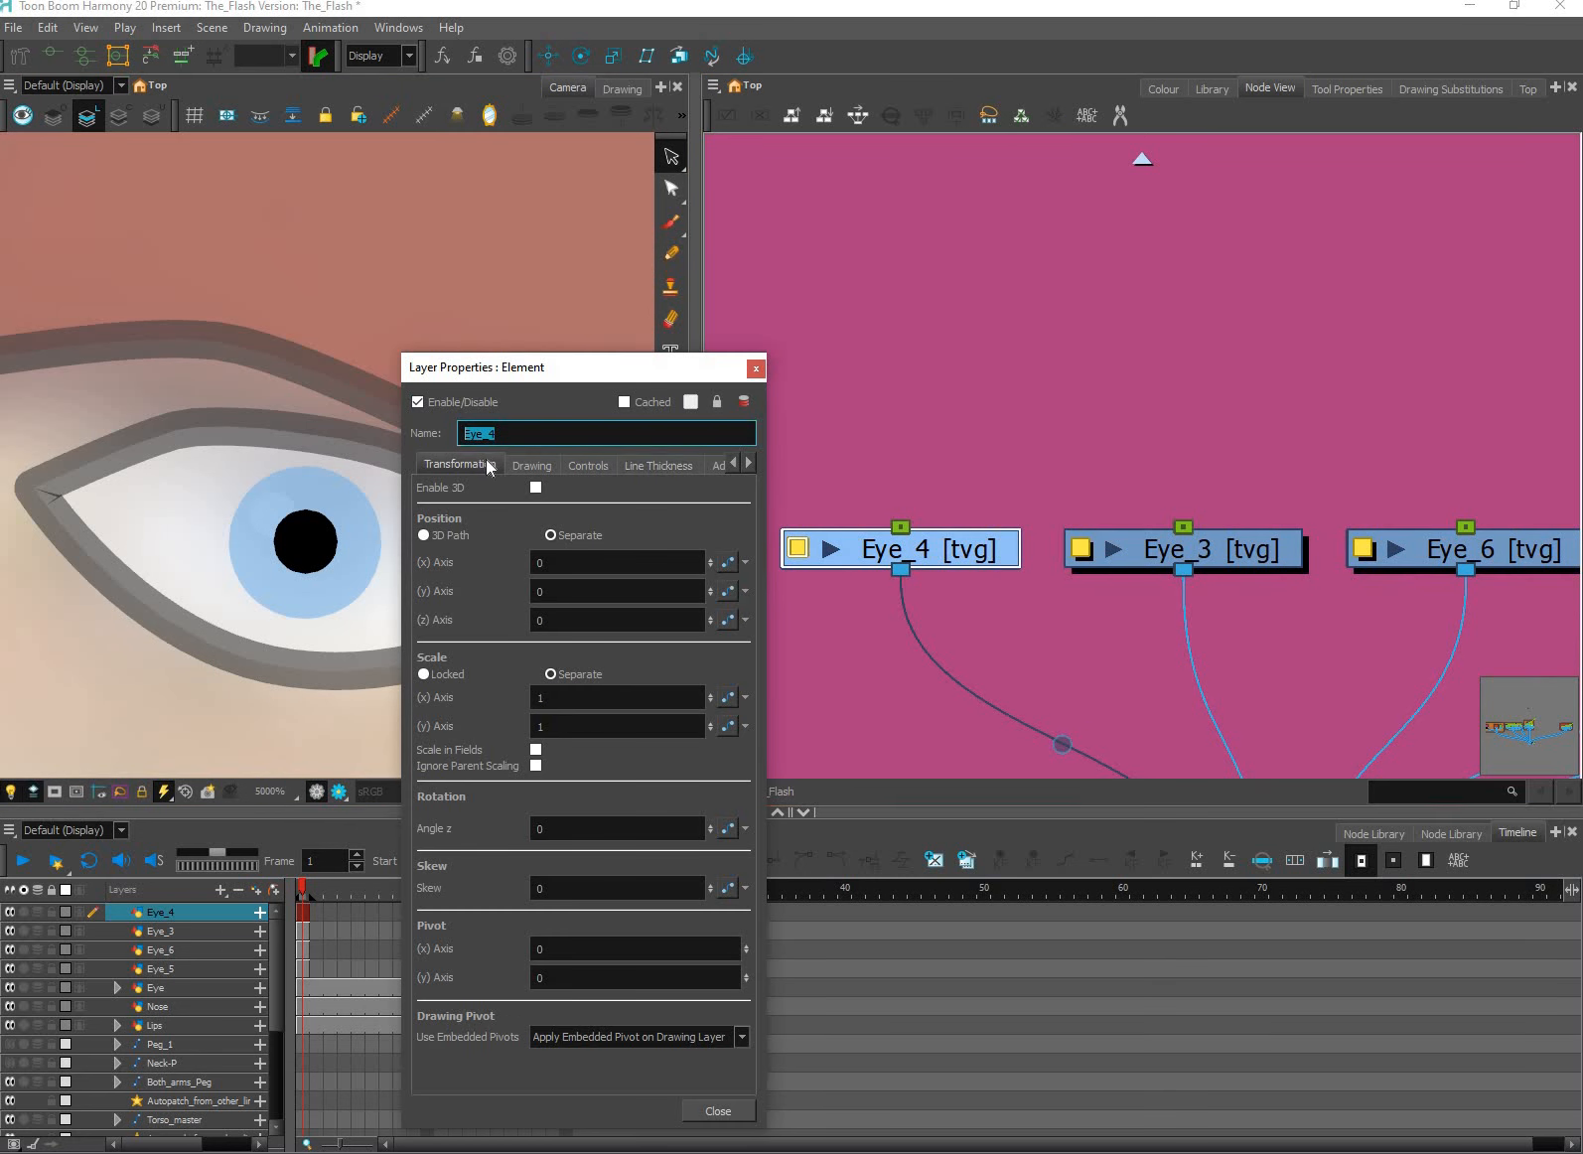
pyautogui.click(719, 1111)
# Rename the node holding the blue iris drawing as Iris.
pyautogui.click(1083, 550)
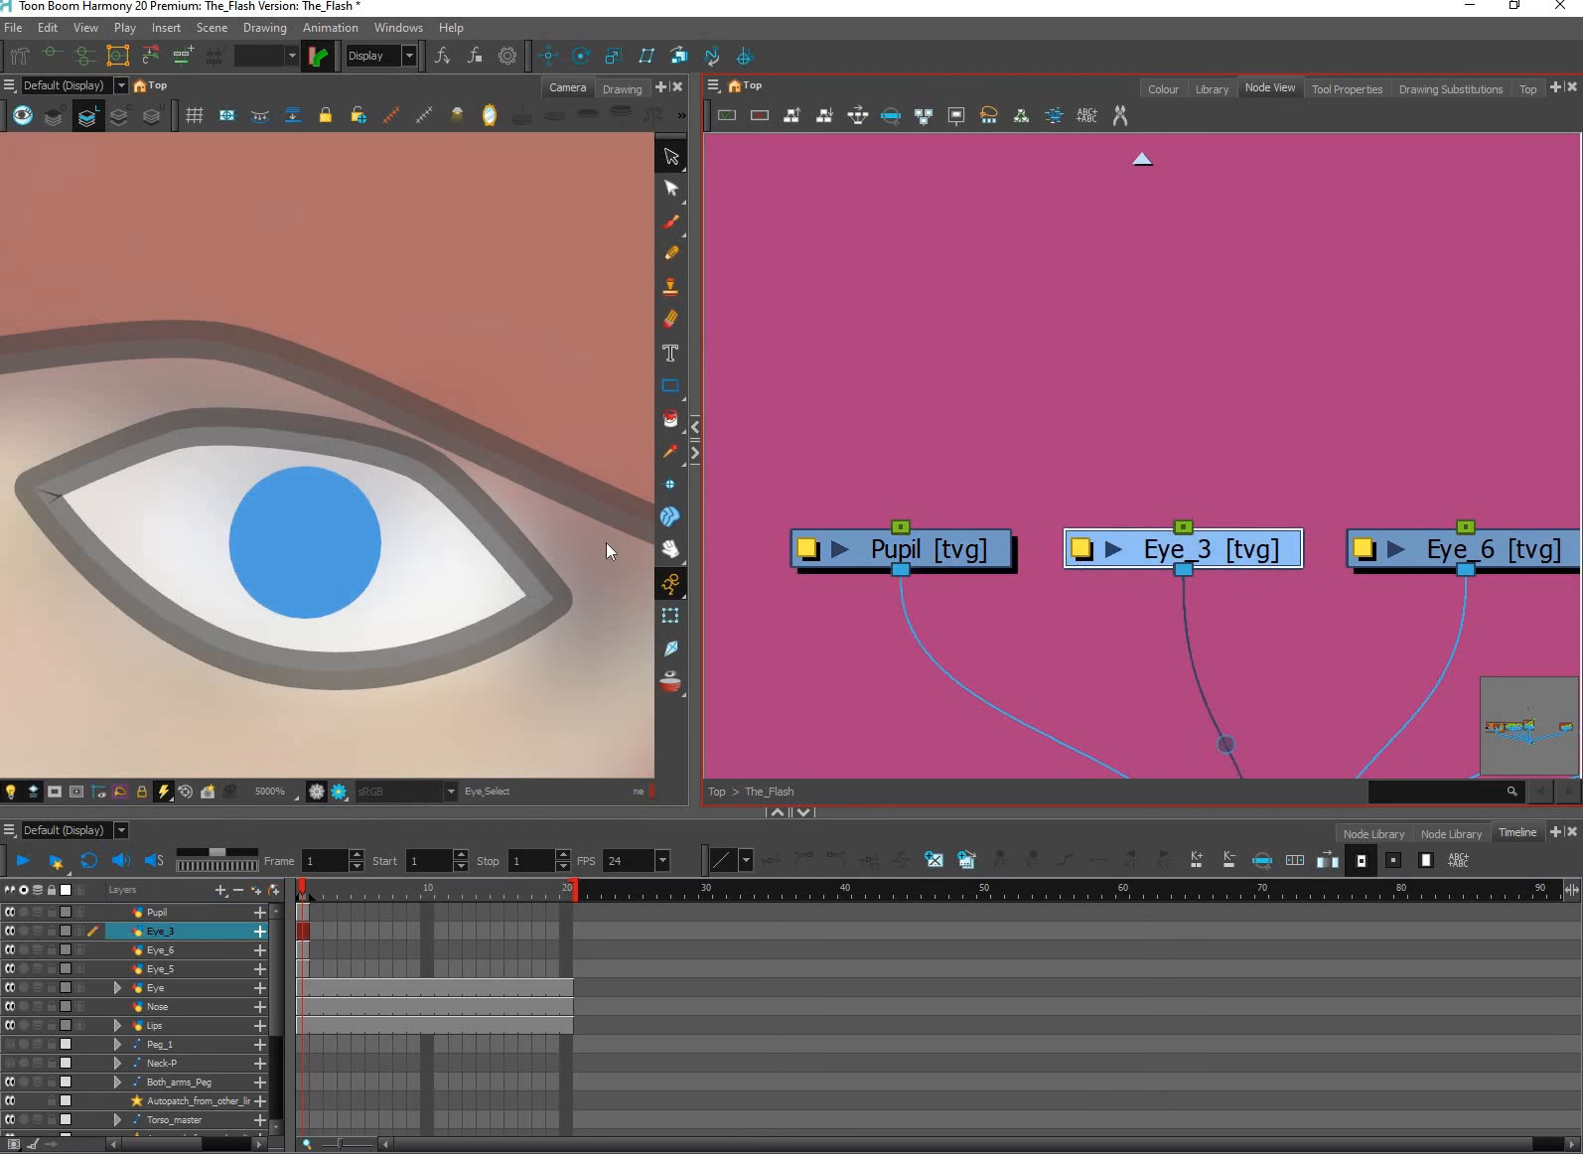
pyautogui.doubleClick(454, 457)
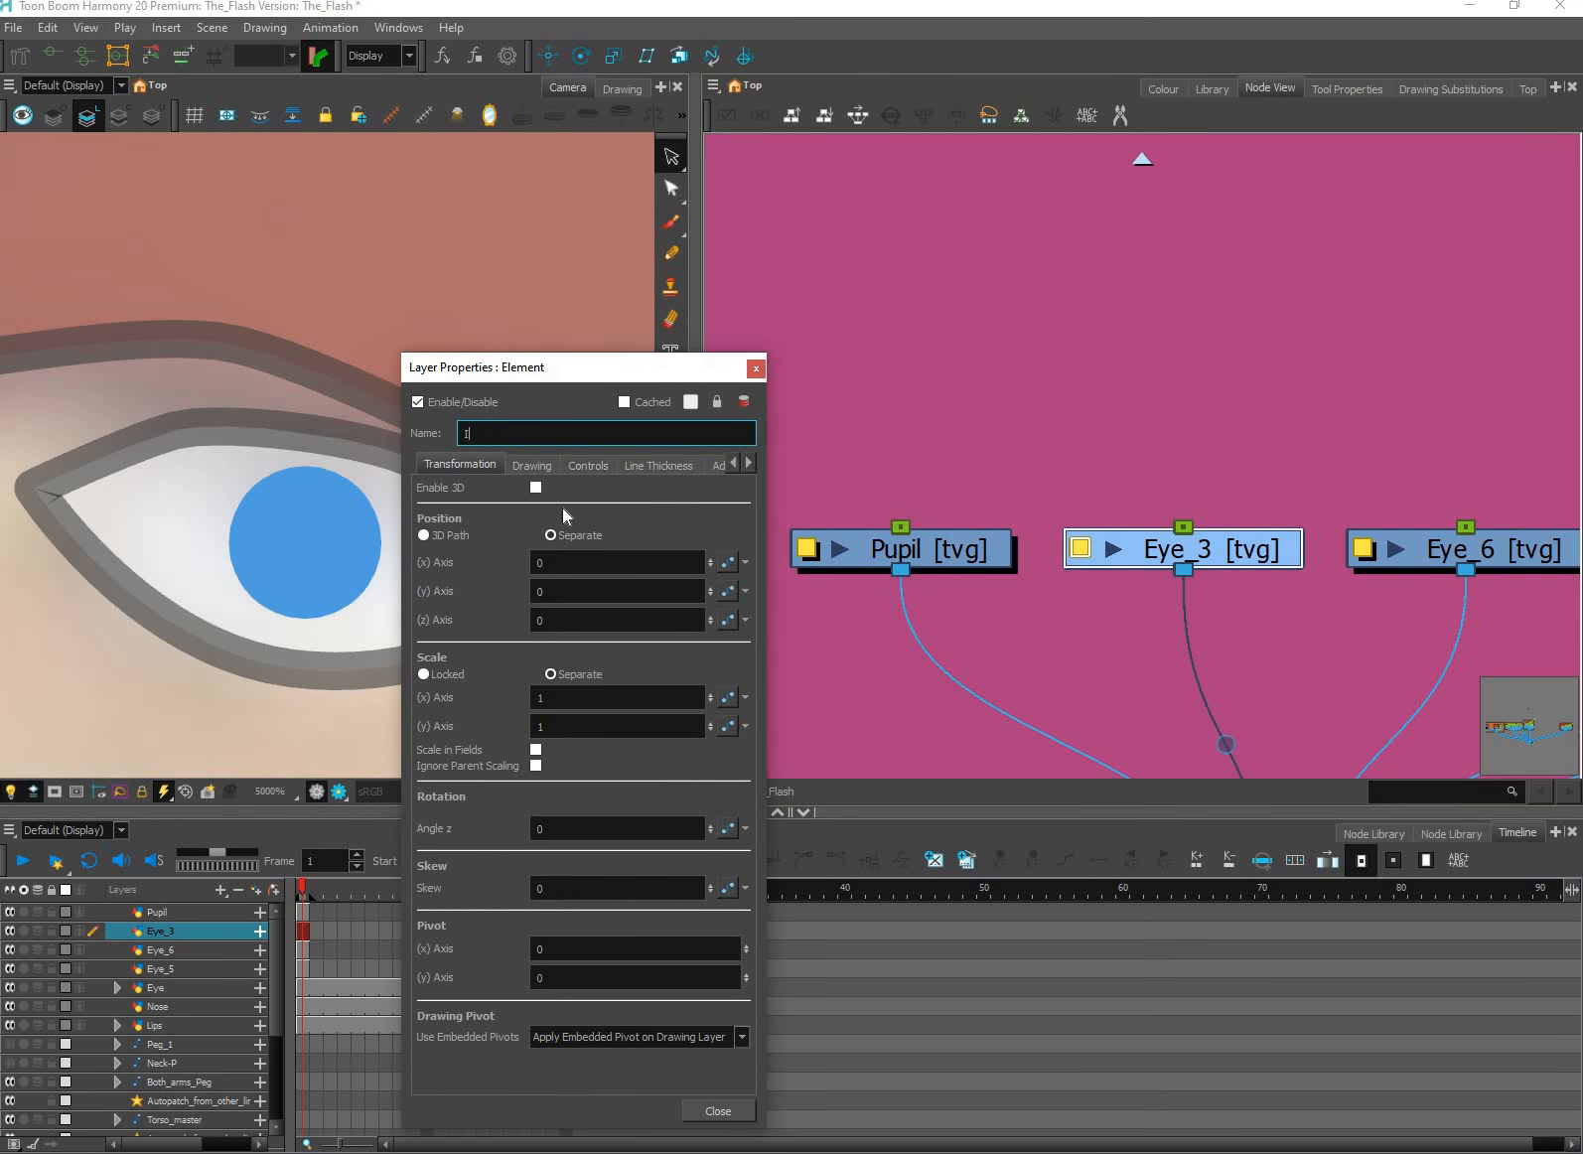
pyautogui.click(720, 1111)
# Select the node holding the red brow shape and rename it Brow.
pyautogui.click(530, 593)
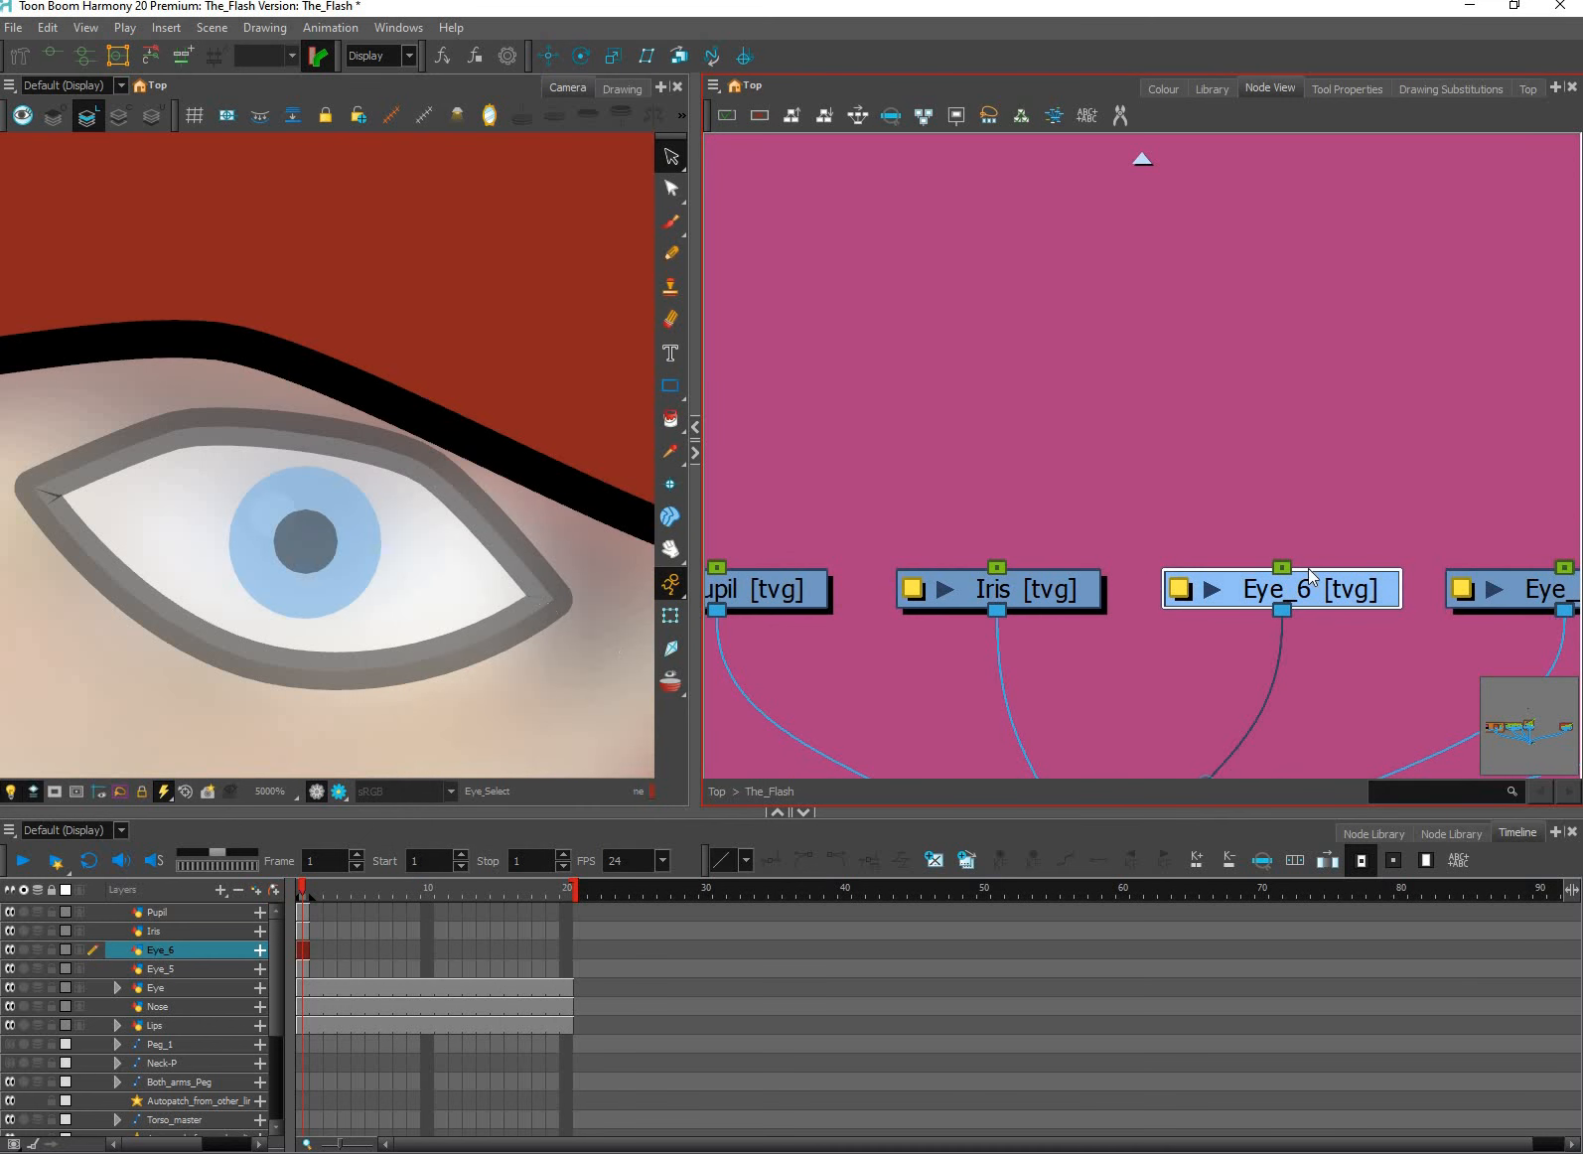
pyautogui.scroll(-3, 537, 597)
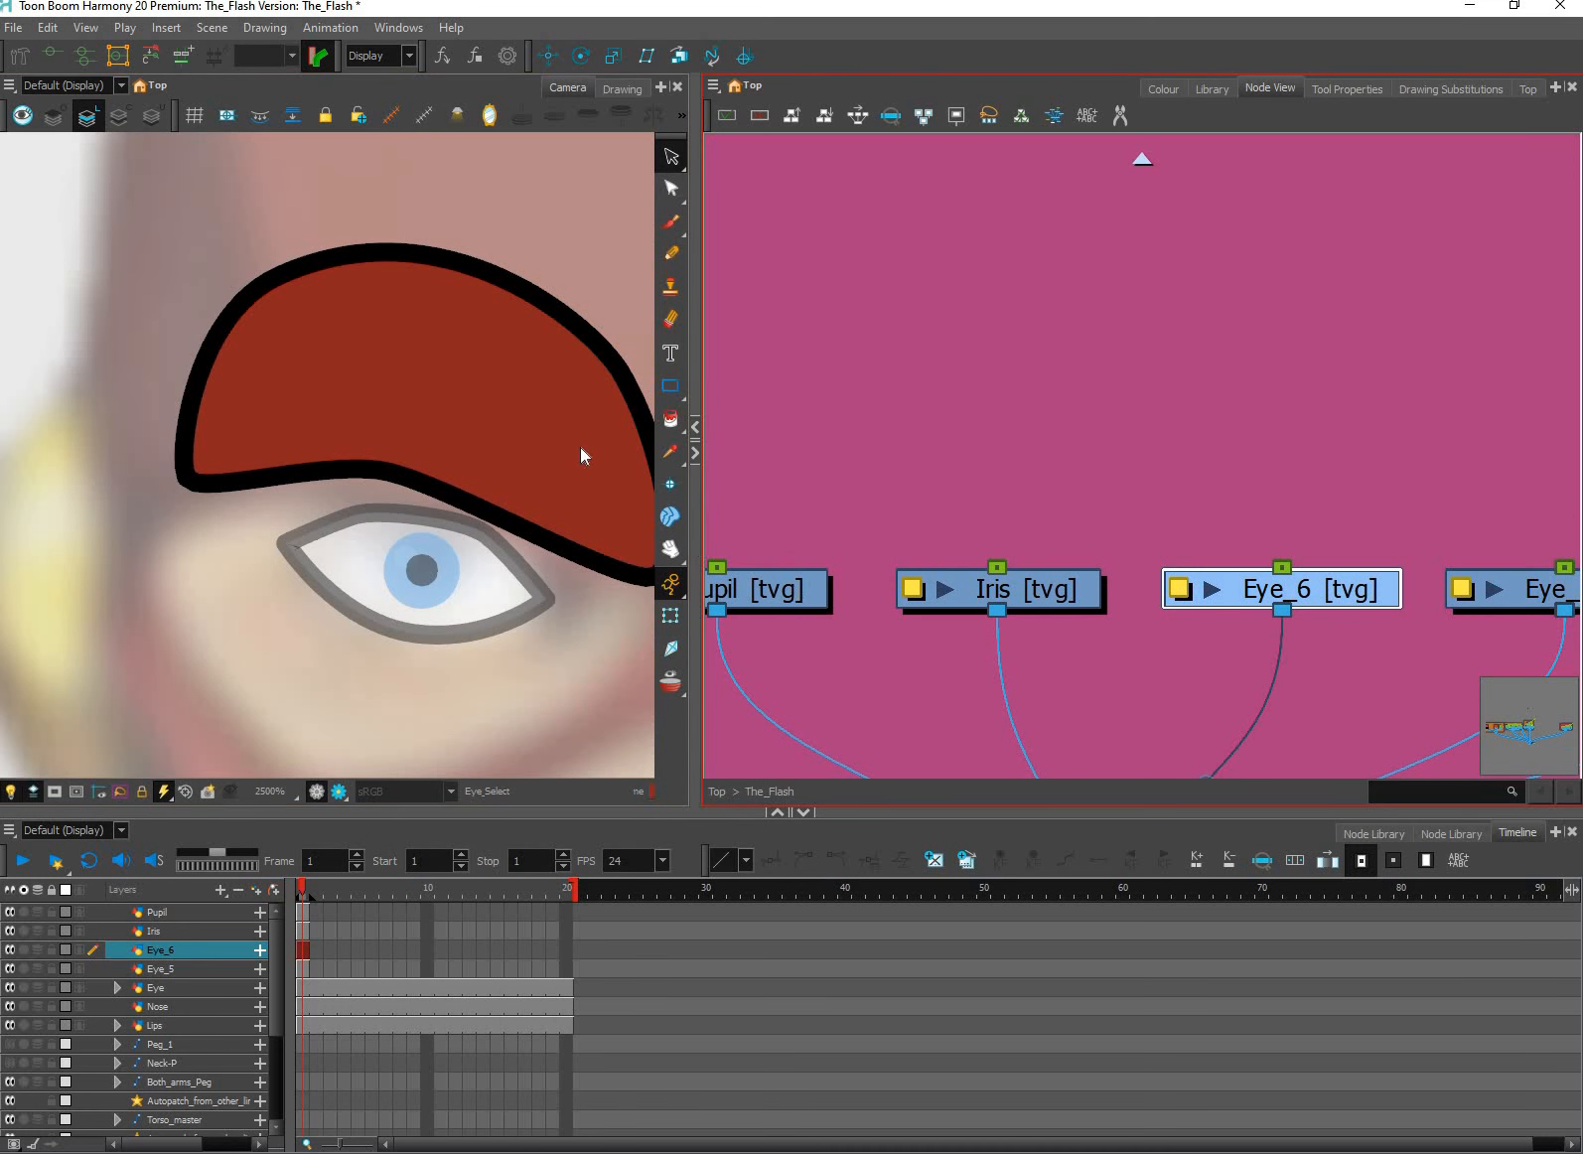
pyautogui.hotkey('shift', 'e')
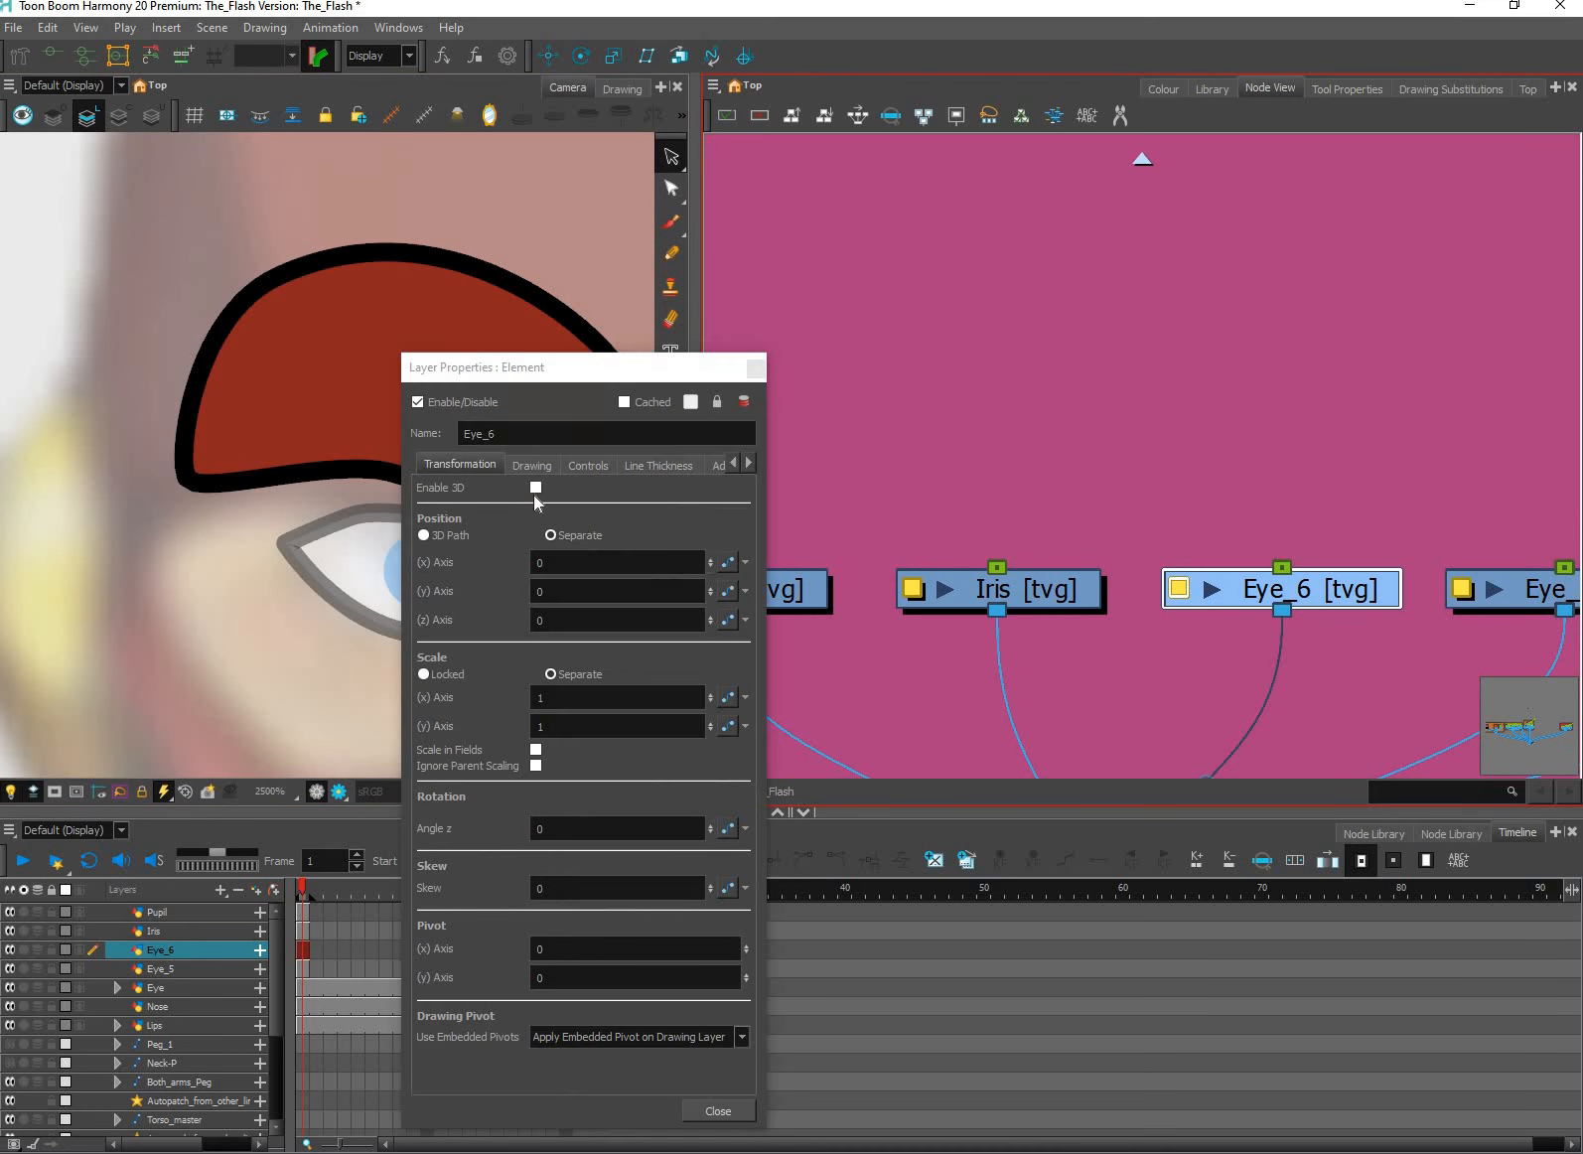
pyautogui.click(528, 509)
pyautogui.write('Brow')
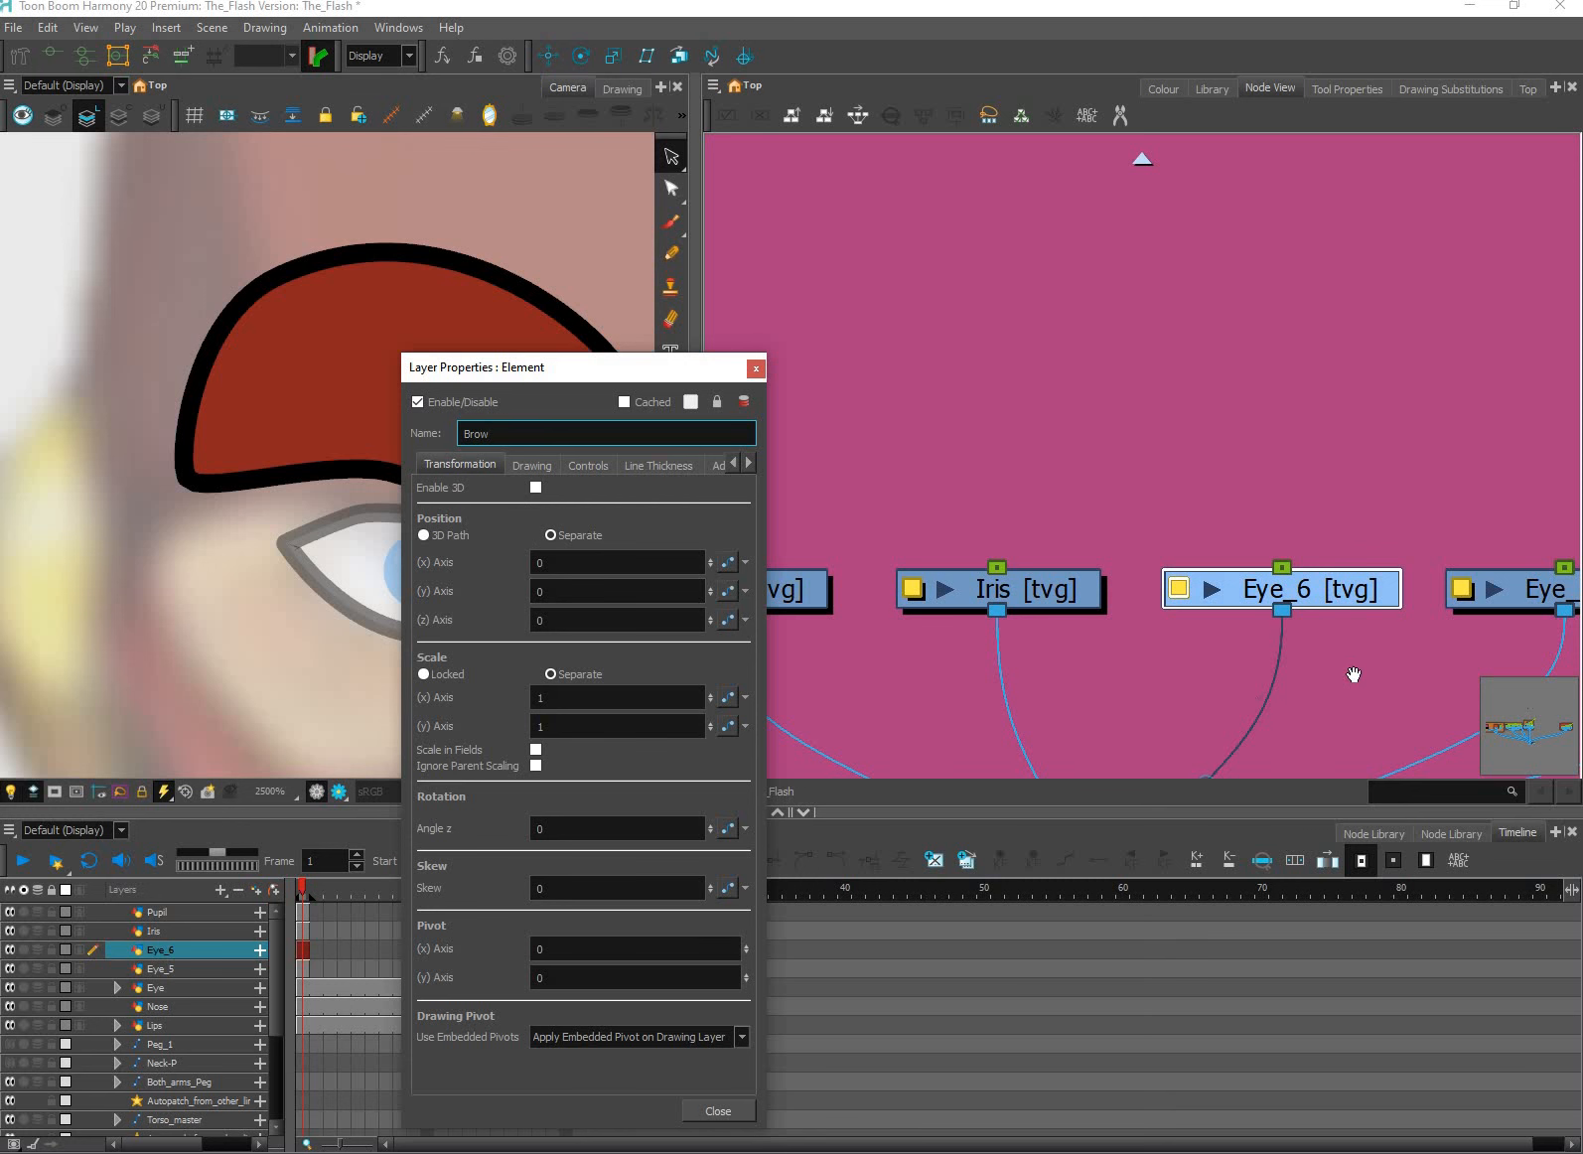
pyautogui.click(718, 1112)
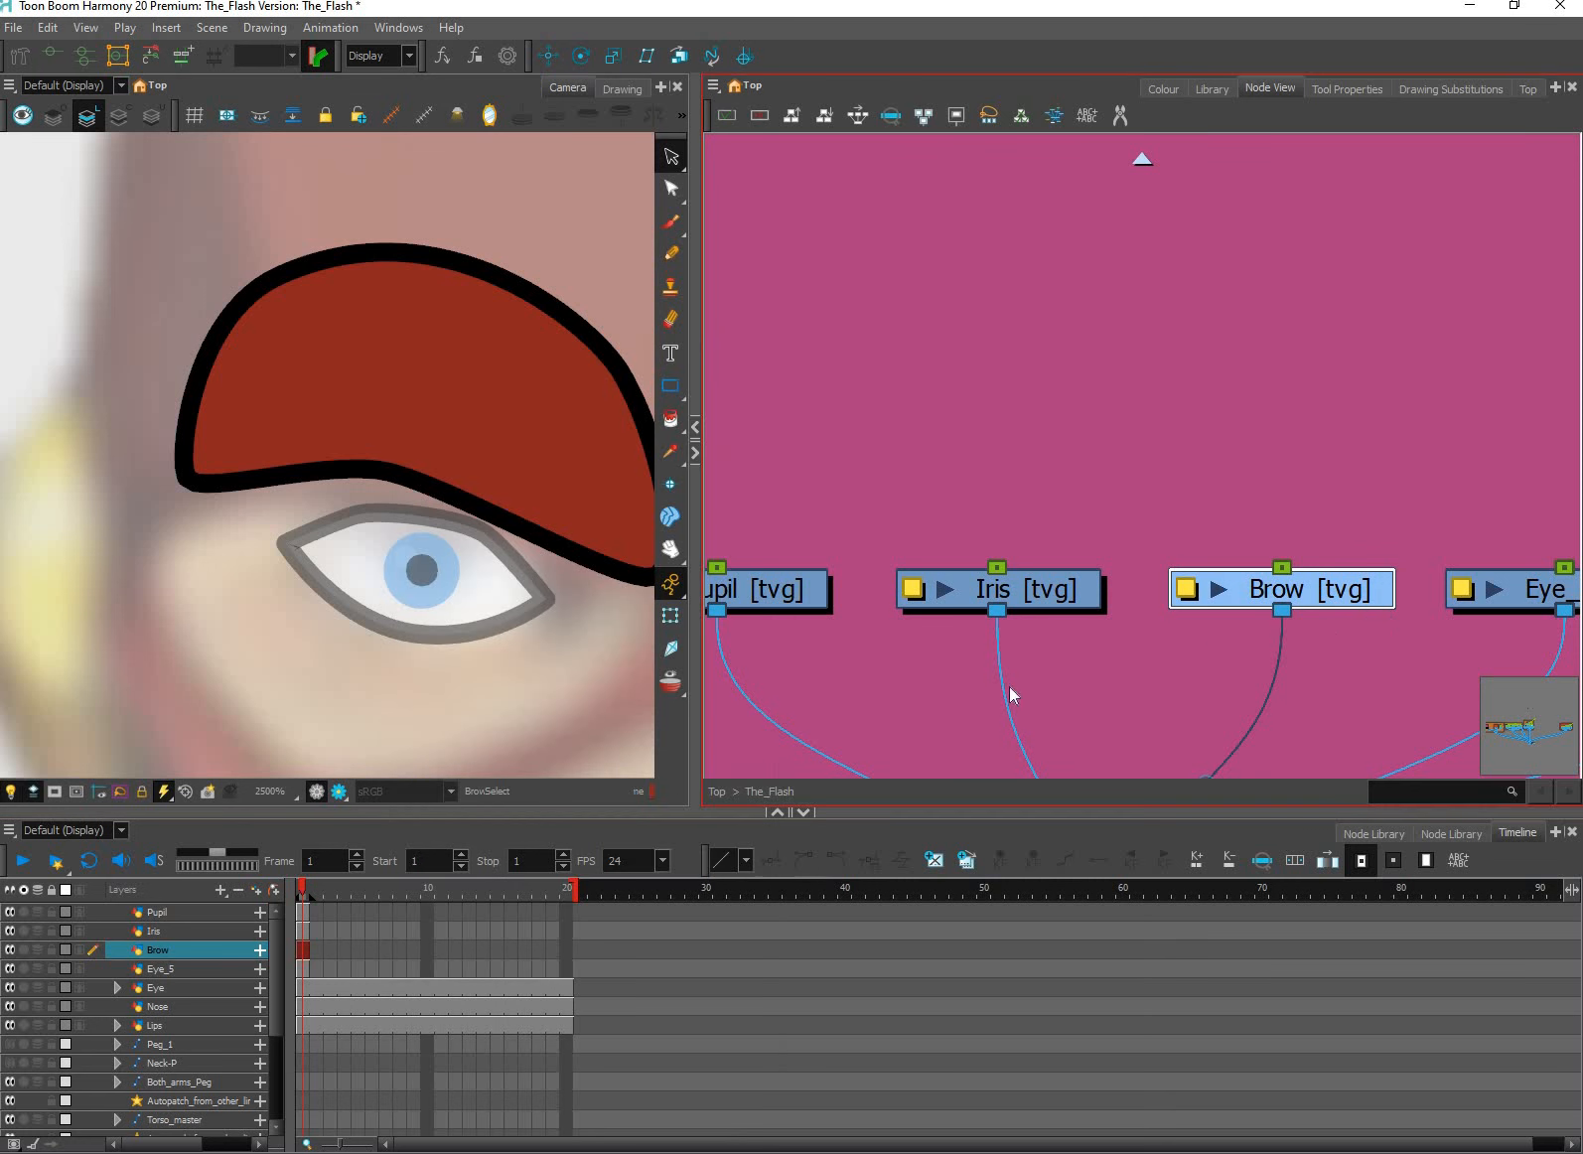
# Select the node holding the highlight on the iris and rename it Shine.
pyautogui.moveTo(1009, 686); pyautogui.dragTo(797, 709)
pyautogui.click(1352, 612)
pyautogui.scroll(2, 493, 643)
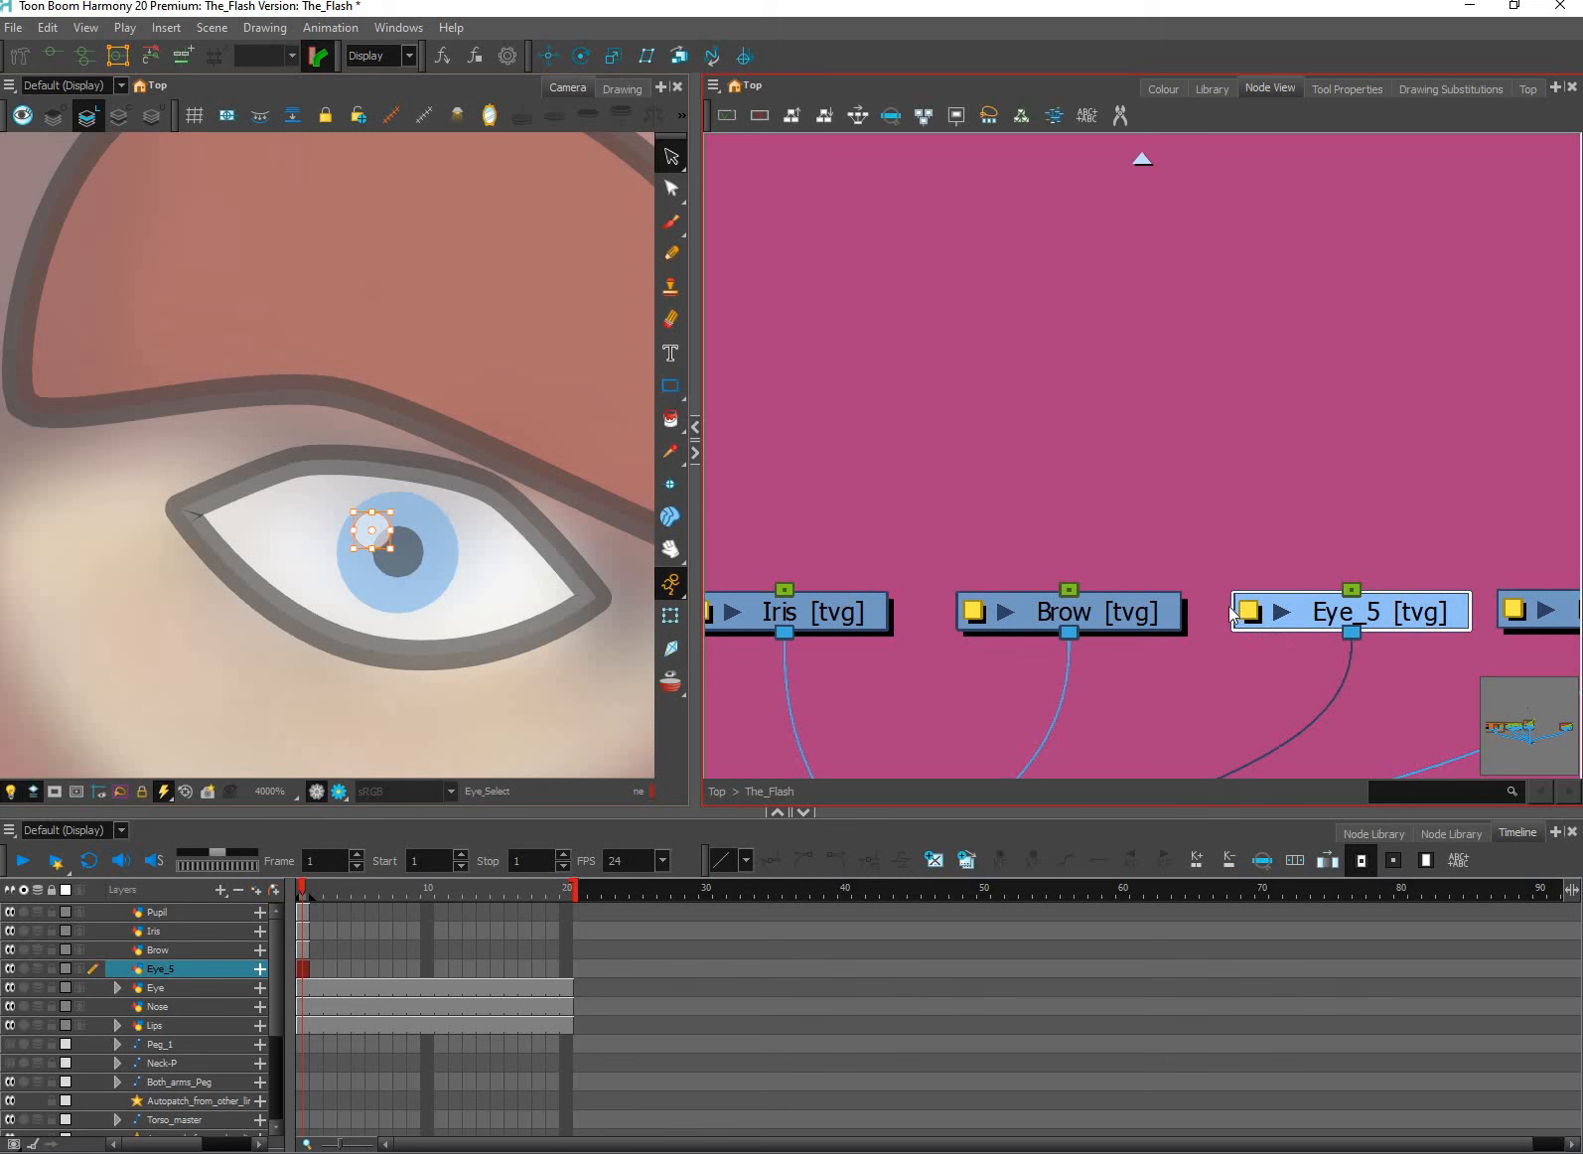
pyautogui.scroll(2, 1285, 639)
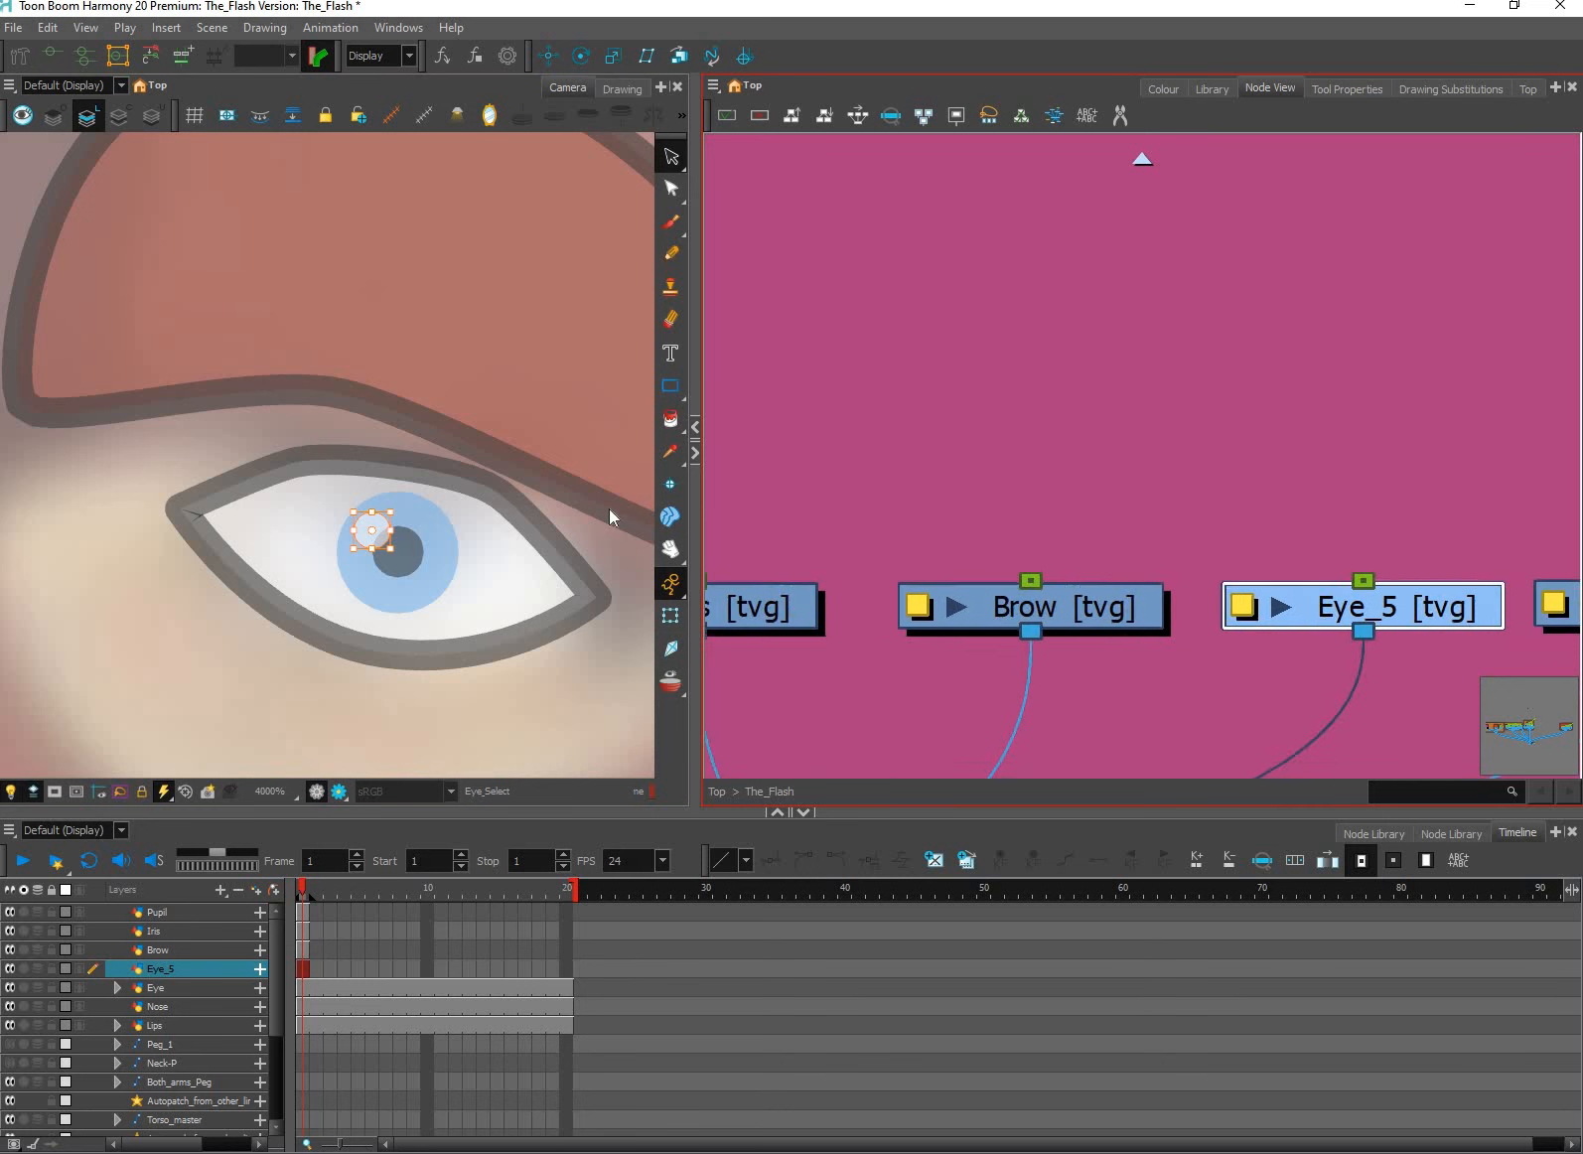
pyautogui.hotkey('shift', 'e')
pyautogui.click(484, 511)
pyautogui.write('Shine')
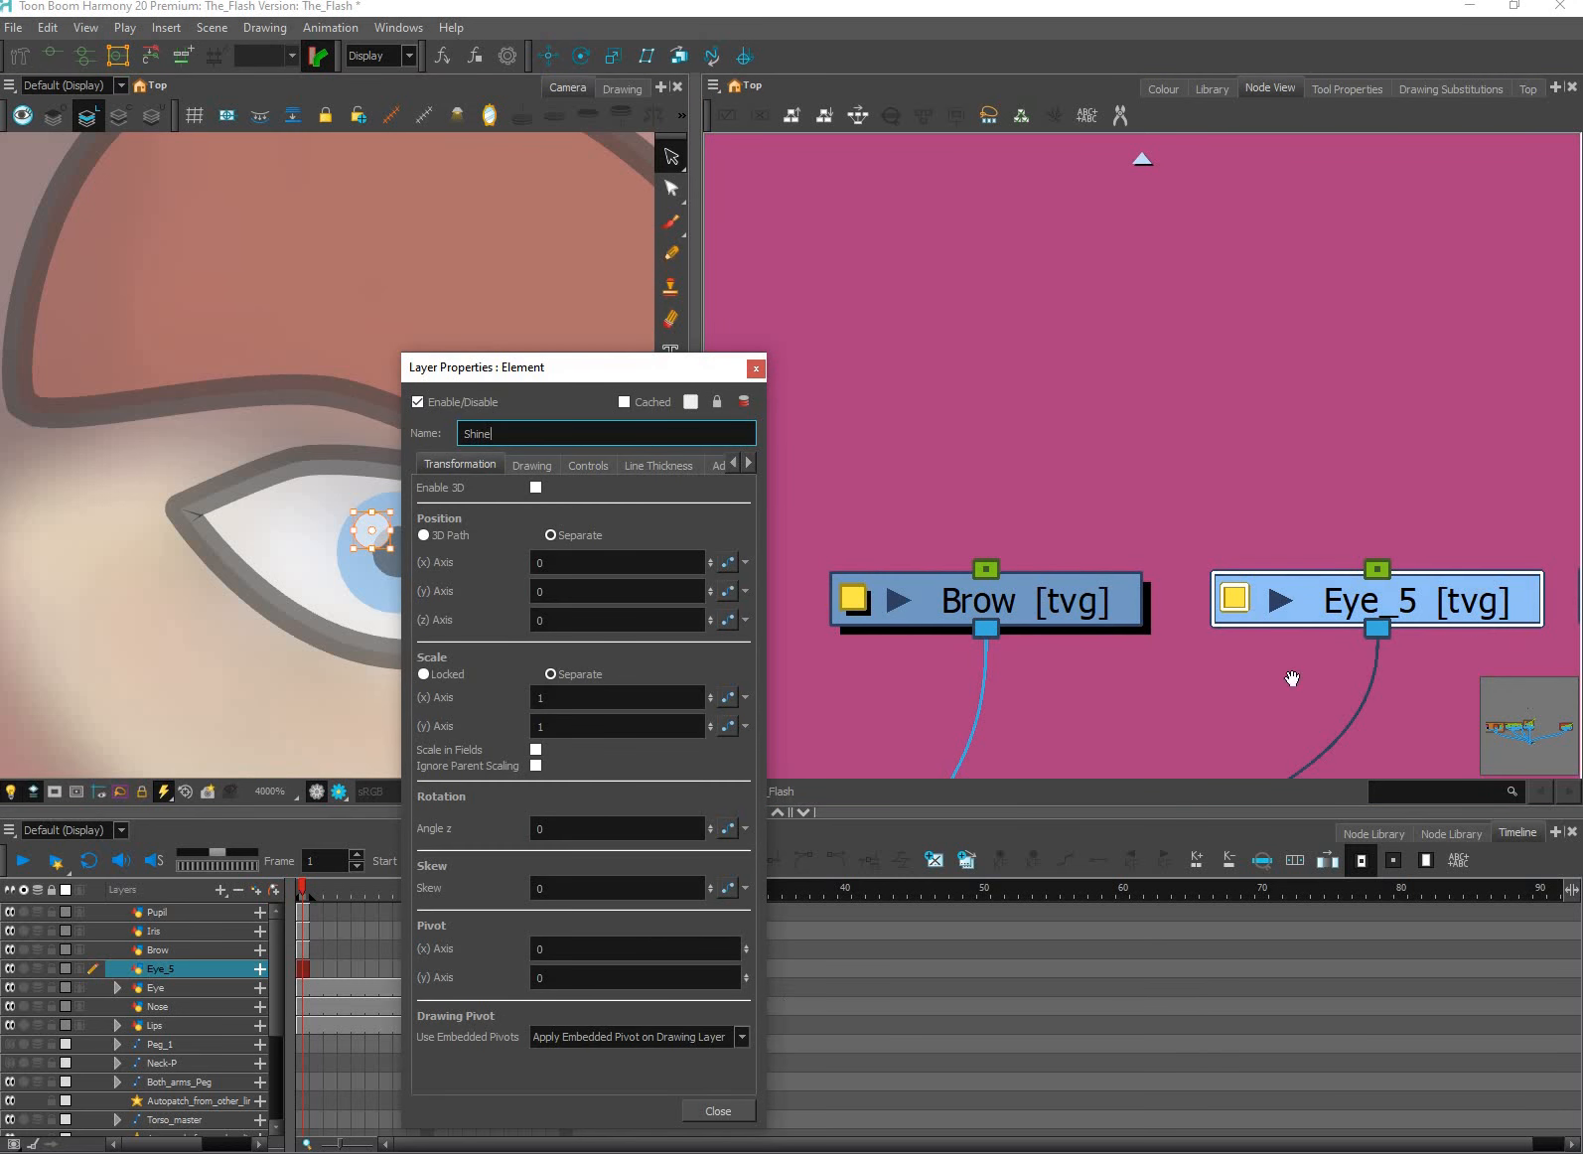
pyautogui.press('Return')
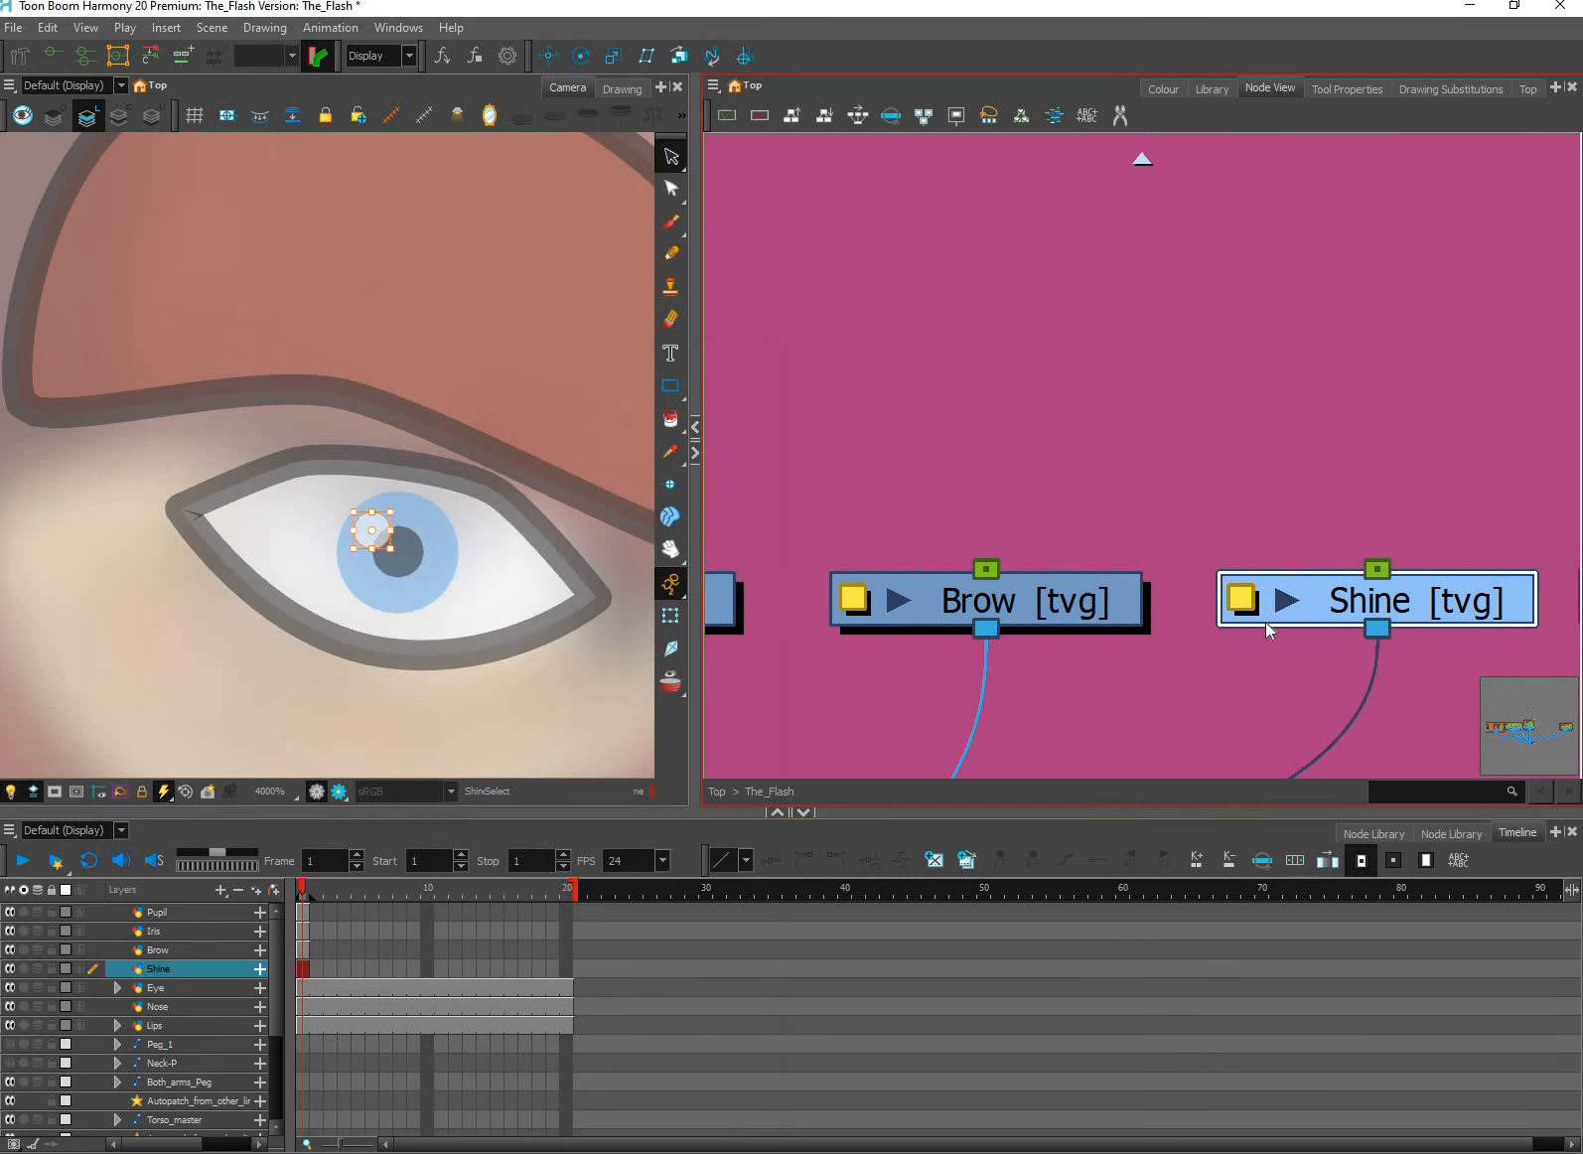
# Select the Eye drawing node and activate the Transform tool for the camera view.
pyautogui.click(1236, 646)
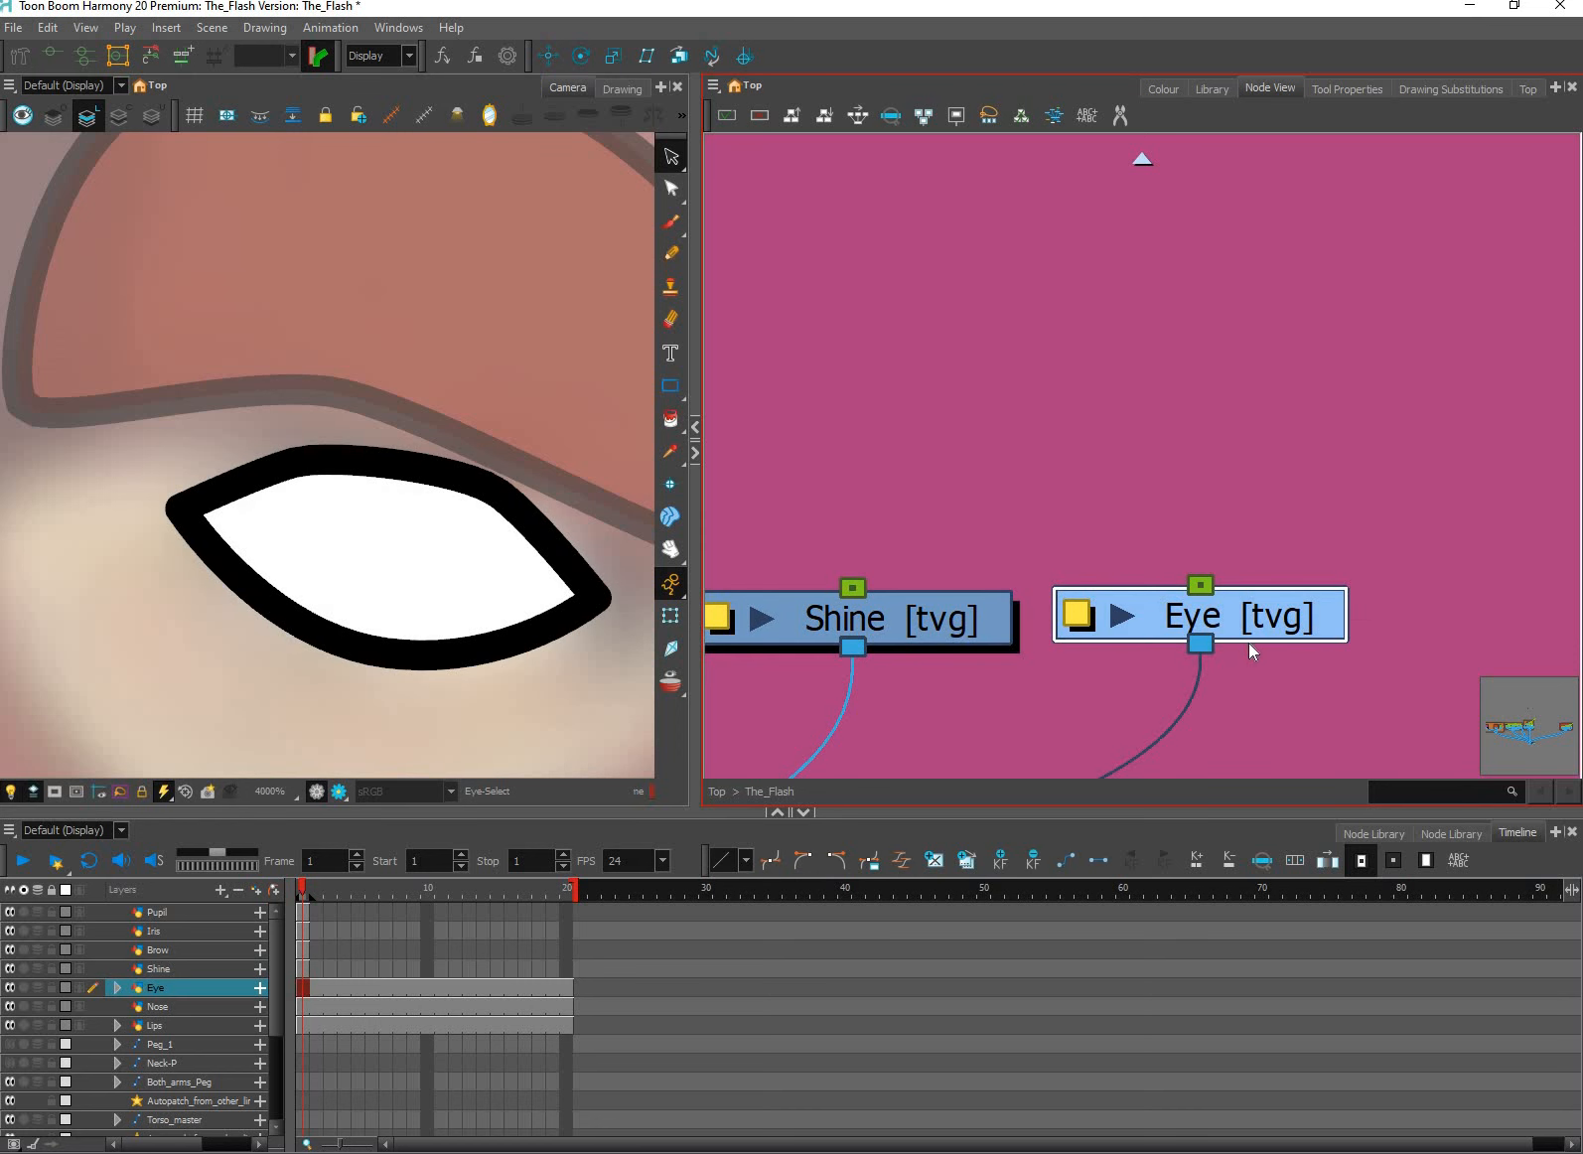
pyautogui.scroll(-6, 1249, 644)
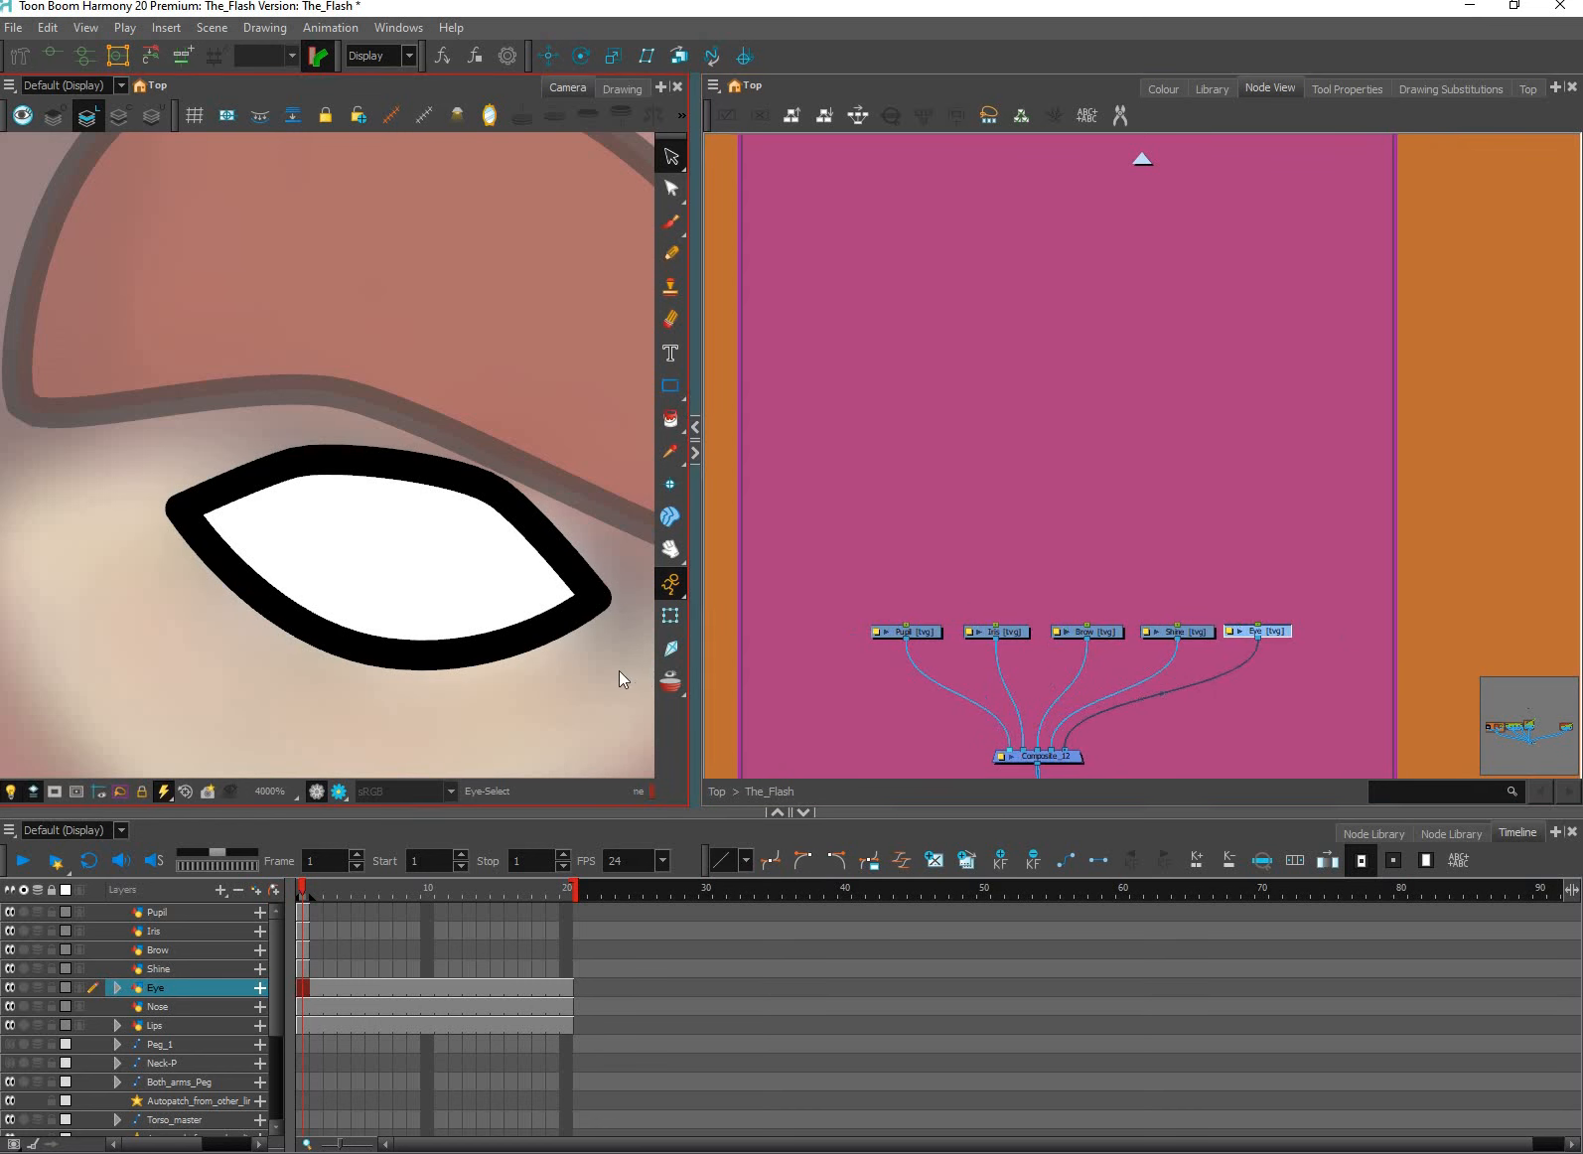
pyautogui.click(671, 616)
pyautogui.press('1')
pyautogui.click(932, 633)
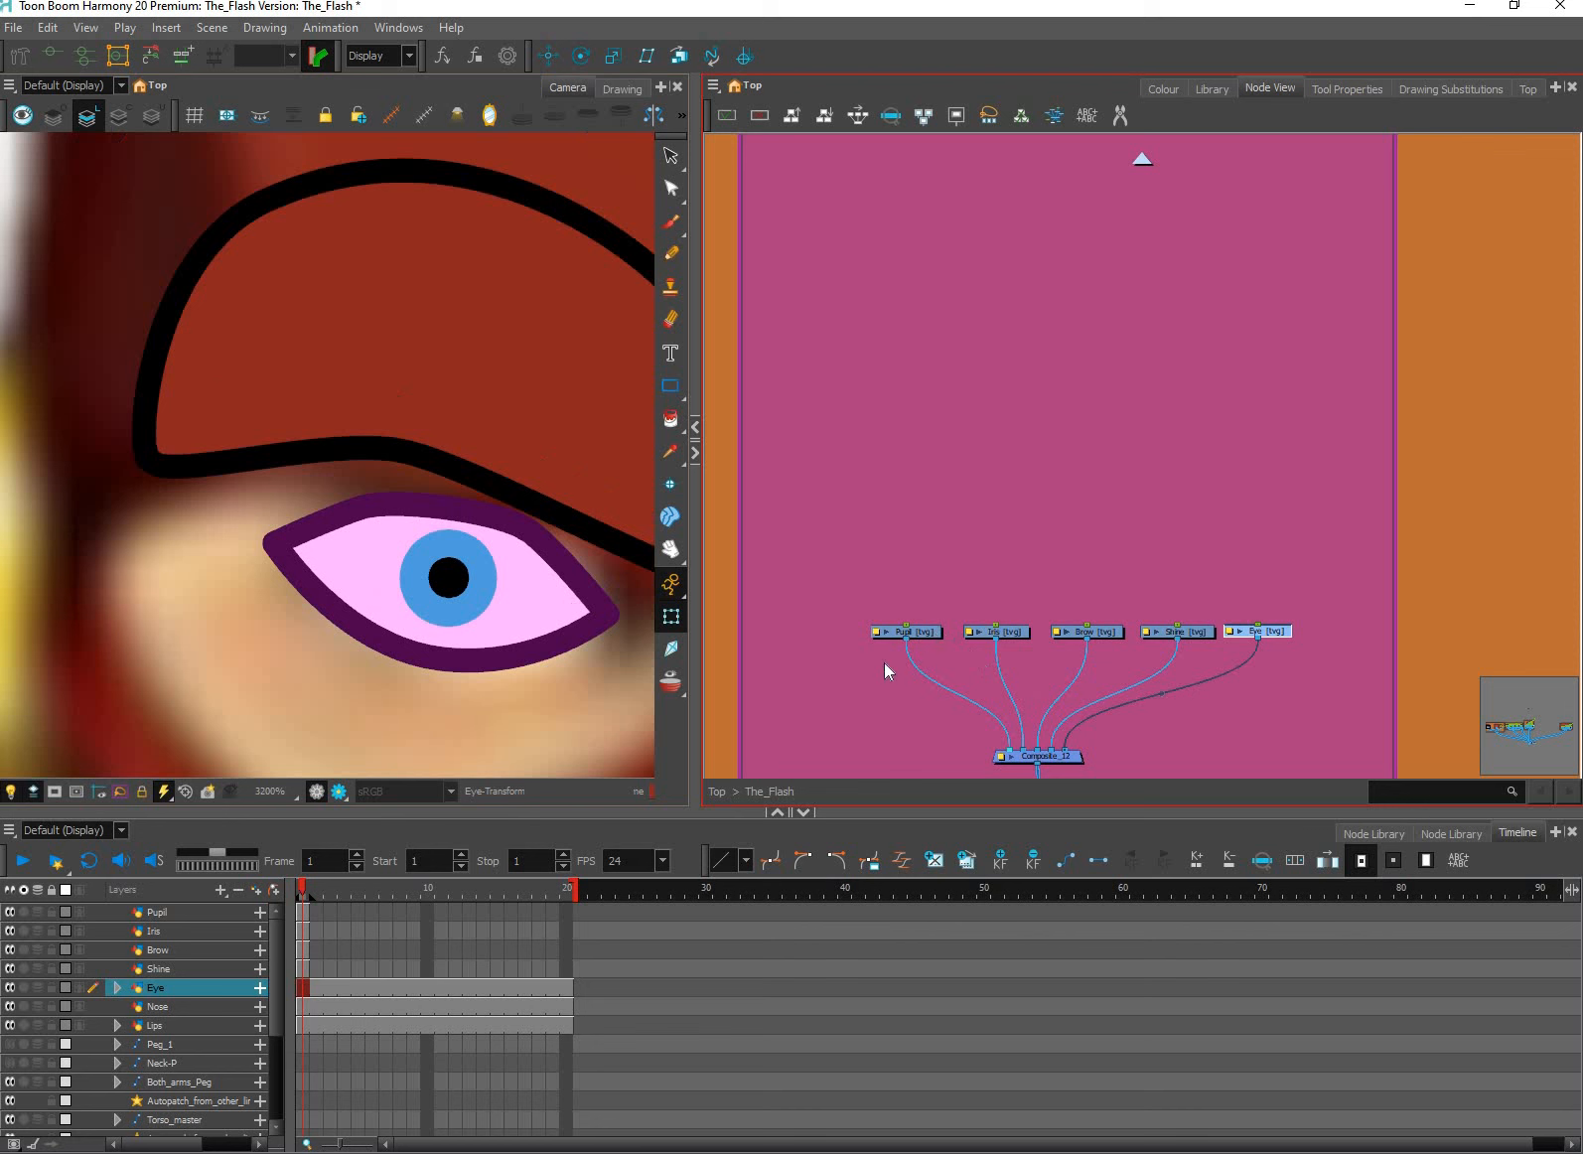
# Move the Brow node before Pupil and reconnect its output to the first input port of Composite_12.
pyautogui.moveTo(597, 516); pyautogui.dragTo(522, 533)
pyautogui.click(569, 516)
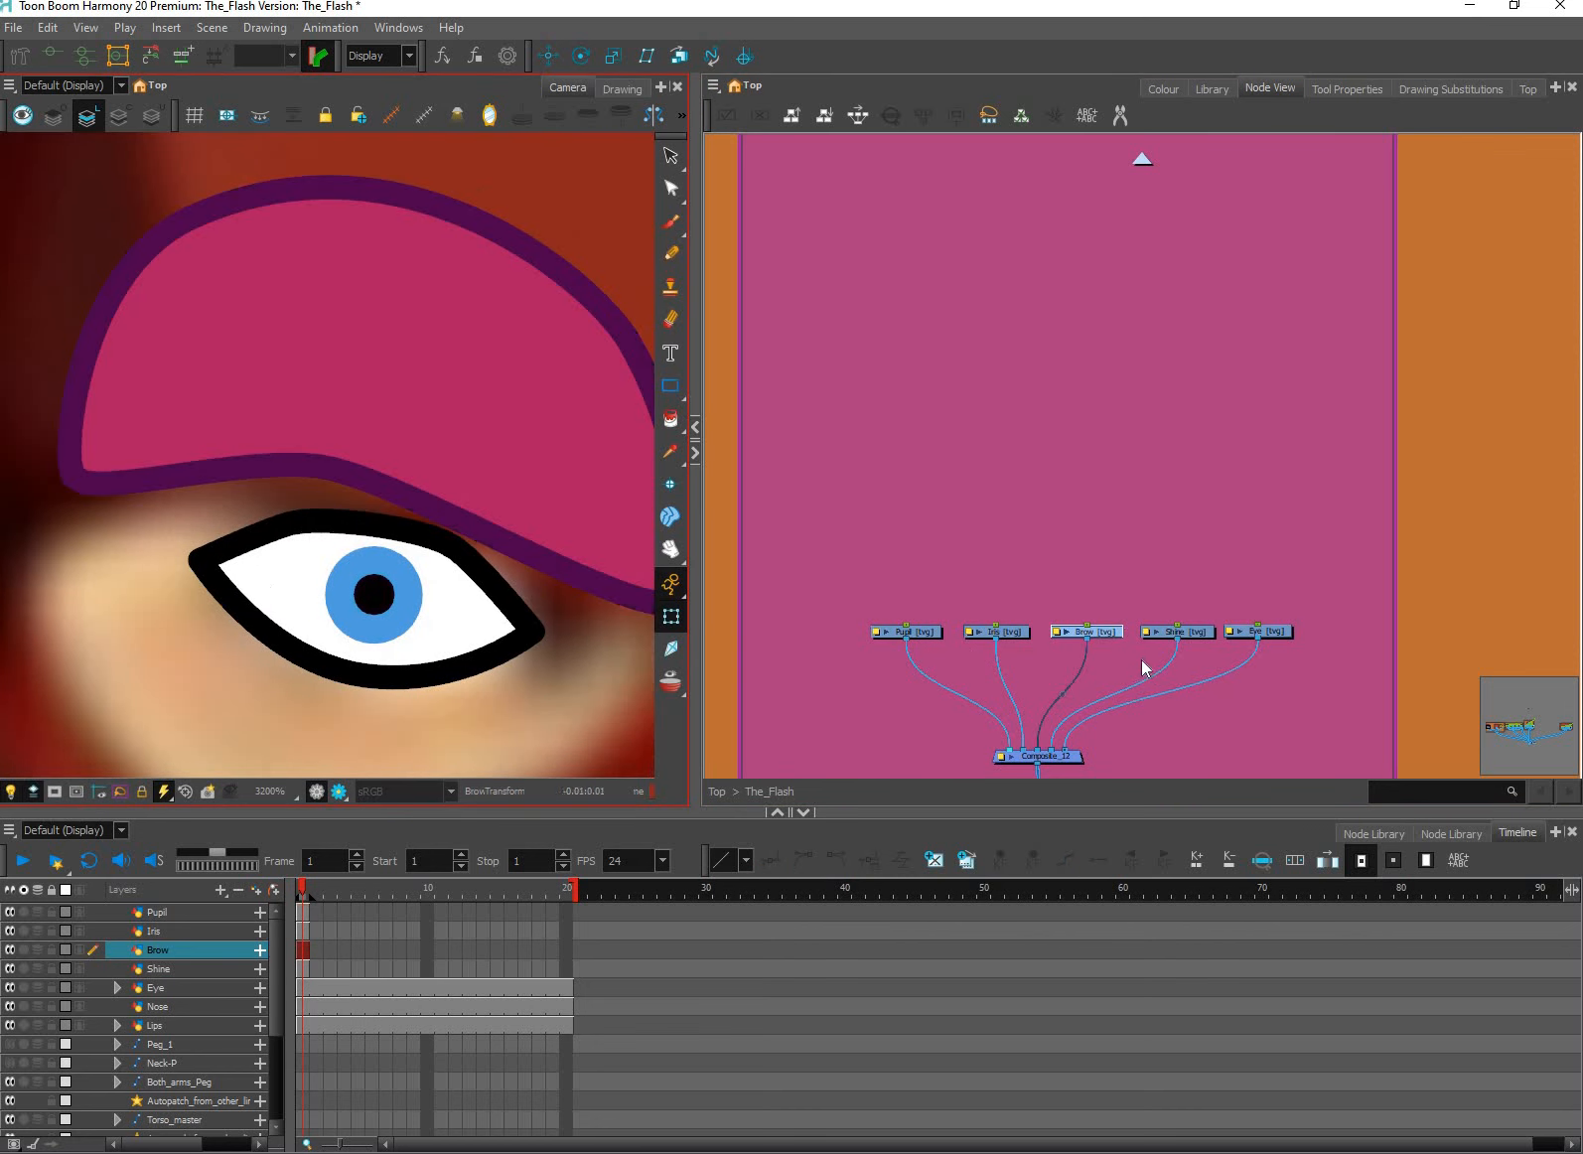
pyautogui.scroll(1, 1141, 664)
pyautogui.moveTo(1098, 624); pyautogui.dragTo(785, 627)
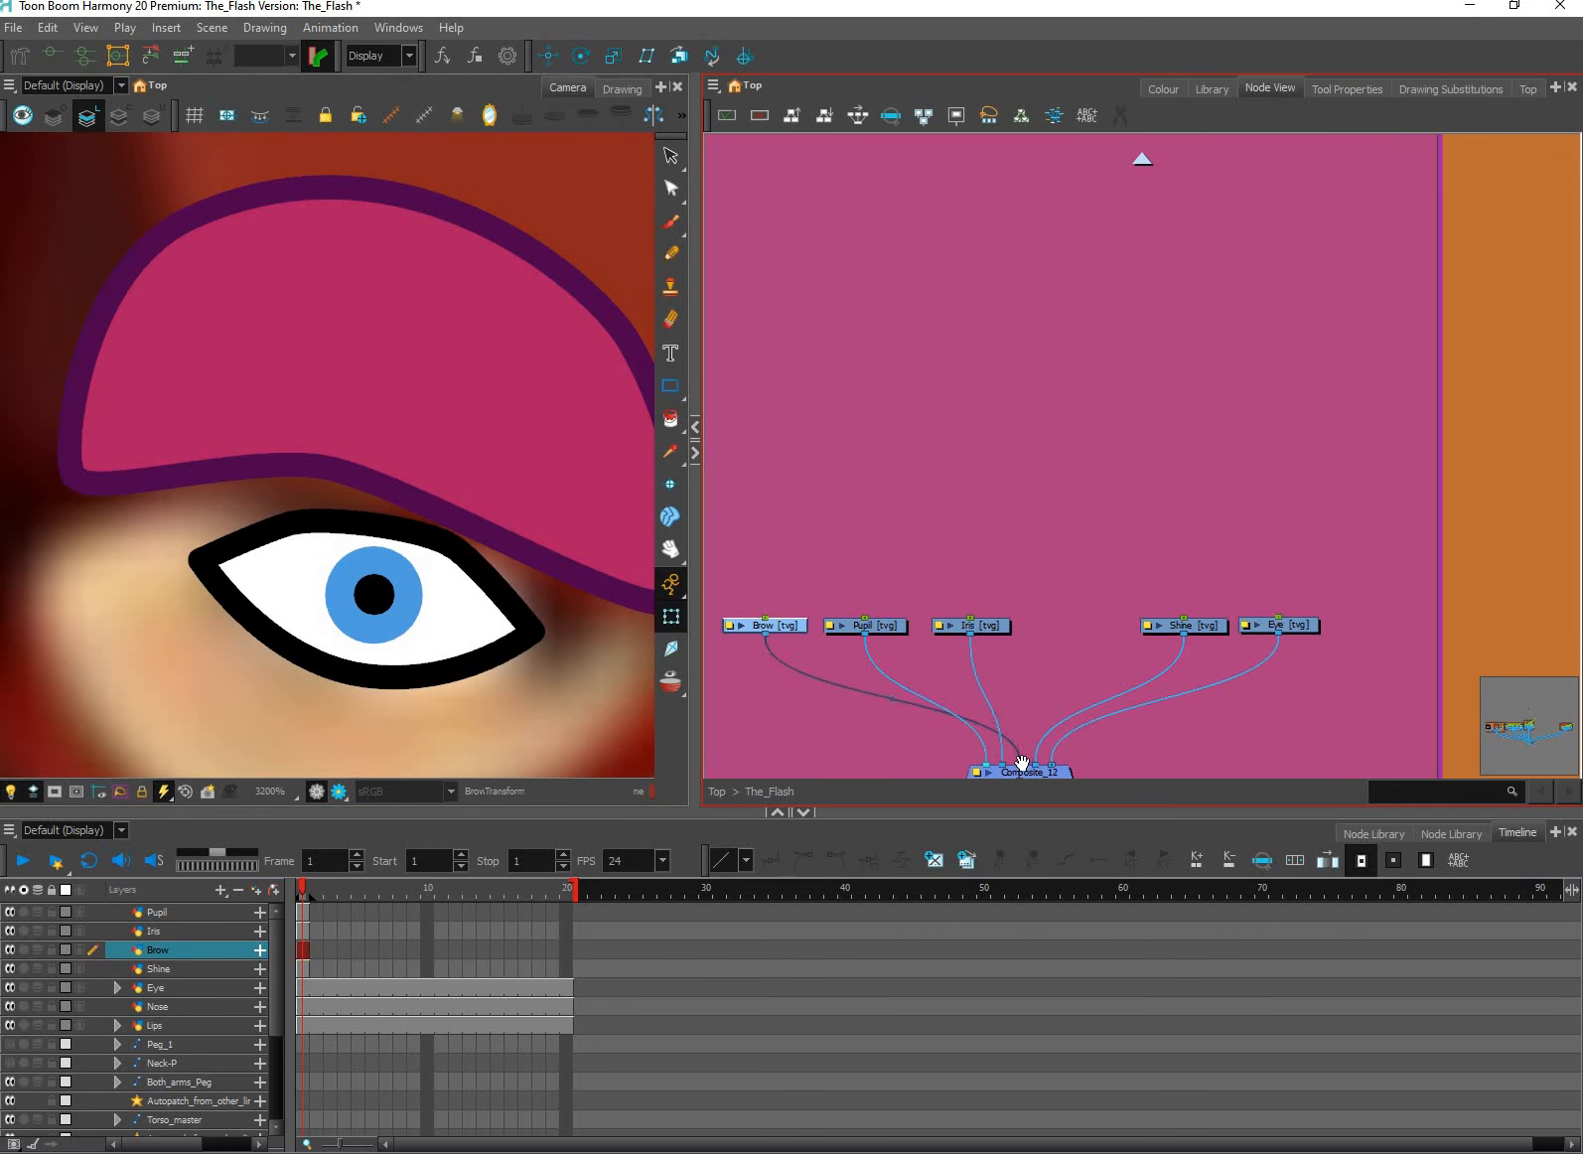
pyautogui.scroll(3, 1170, 711)
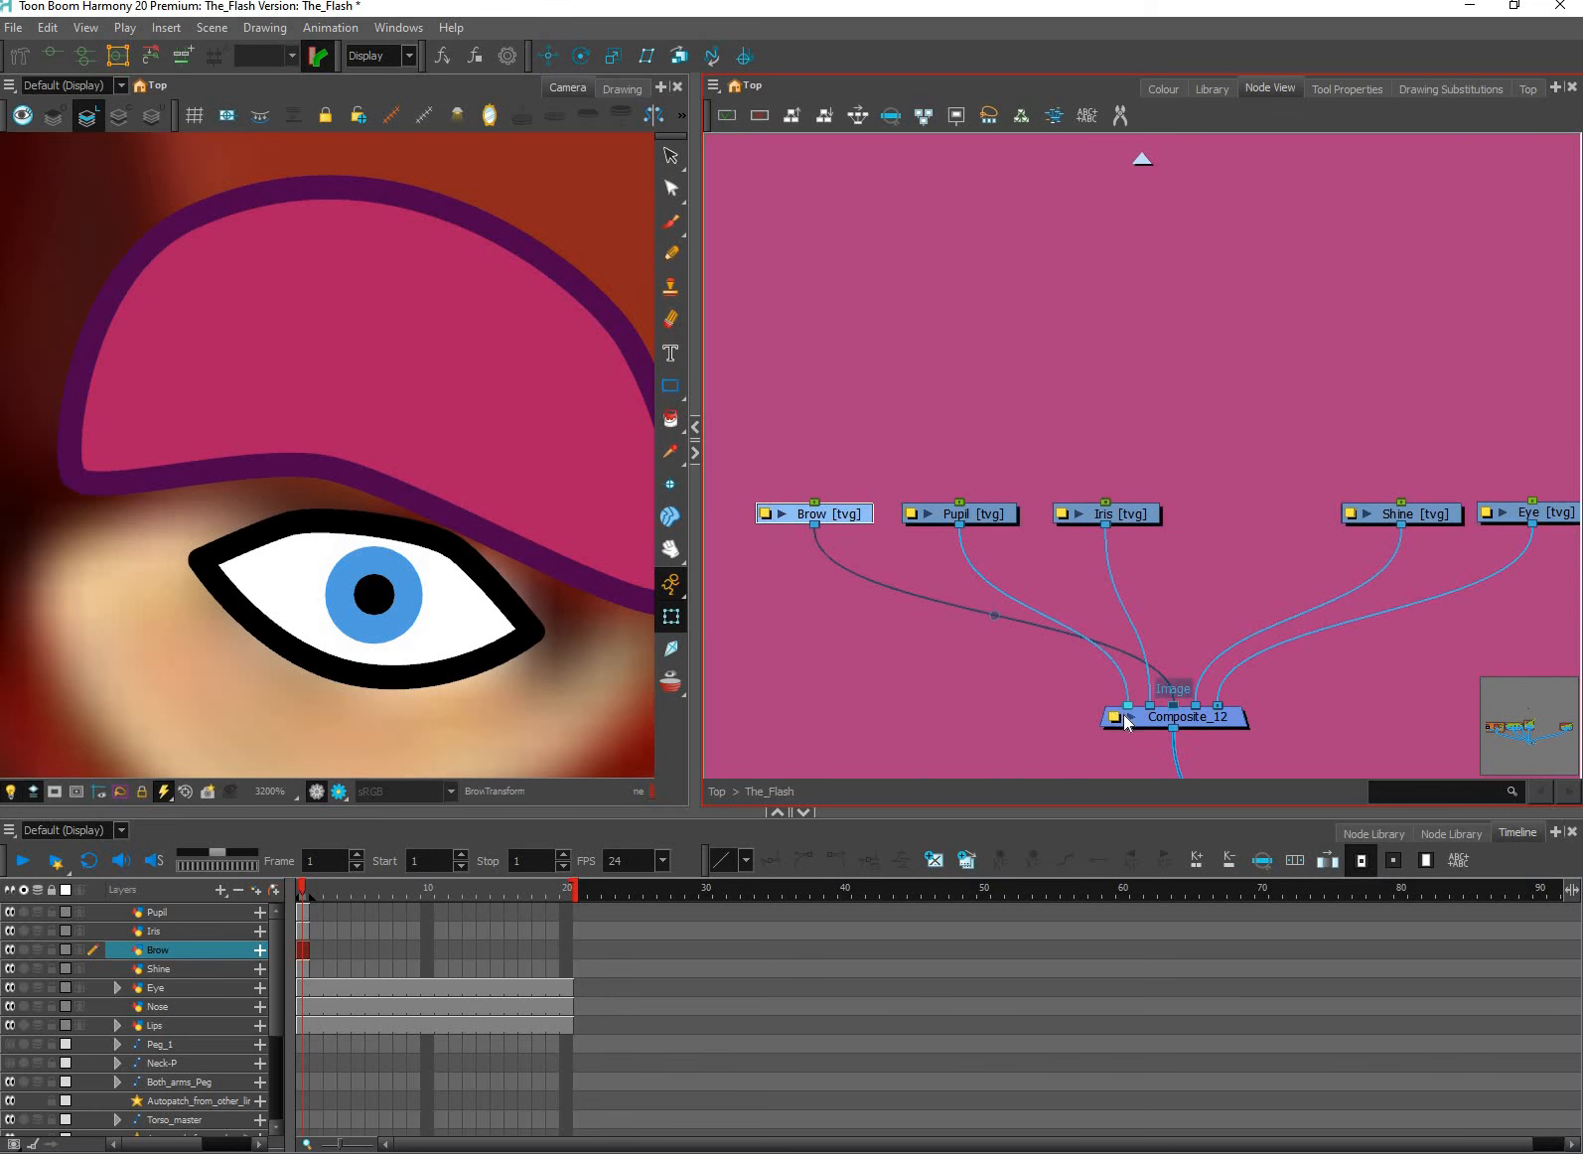
pyautogui.moveTo(1173, 706); pyautogui.dragTo(1124, 715)
pyautogui.click(899, 564)
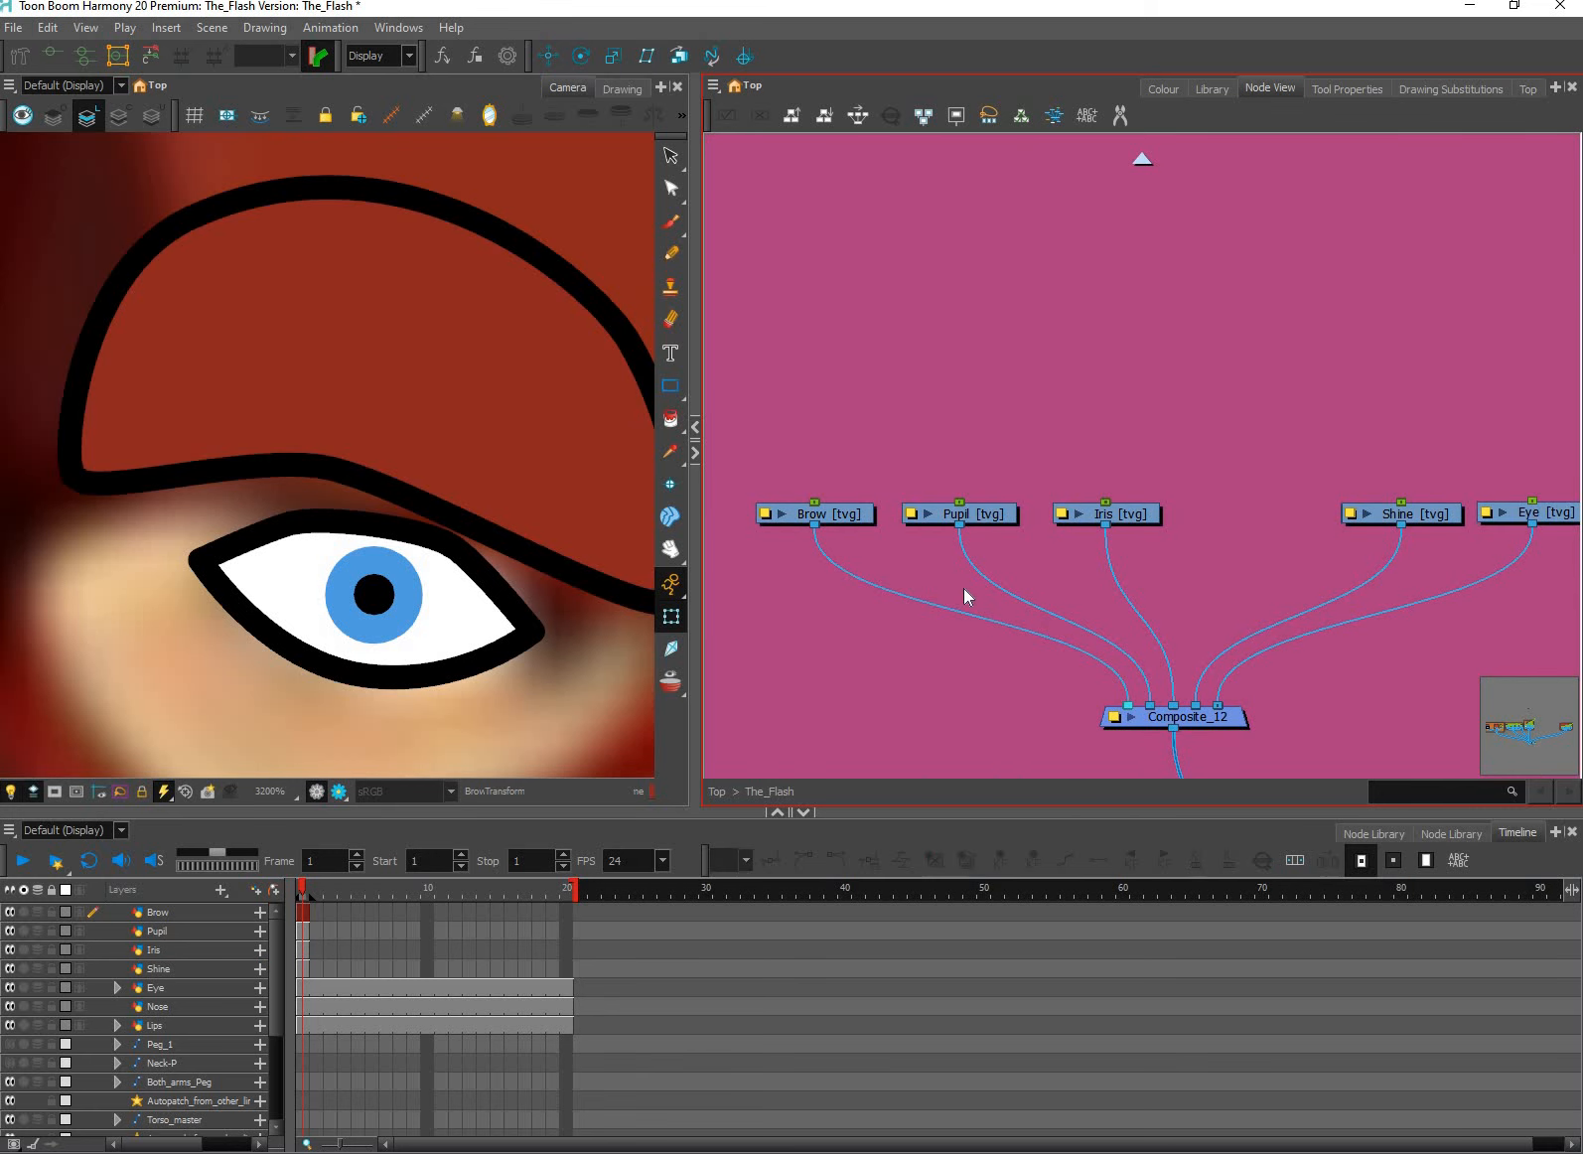
# Select the Pupil and Iris nodes together and move them closer to Shine, leaving space after Brow.
pyautogui.click(989, 517)
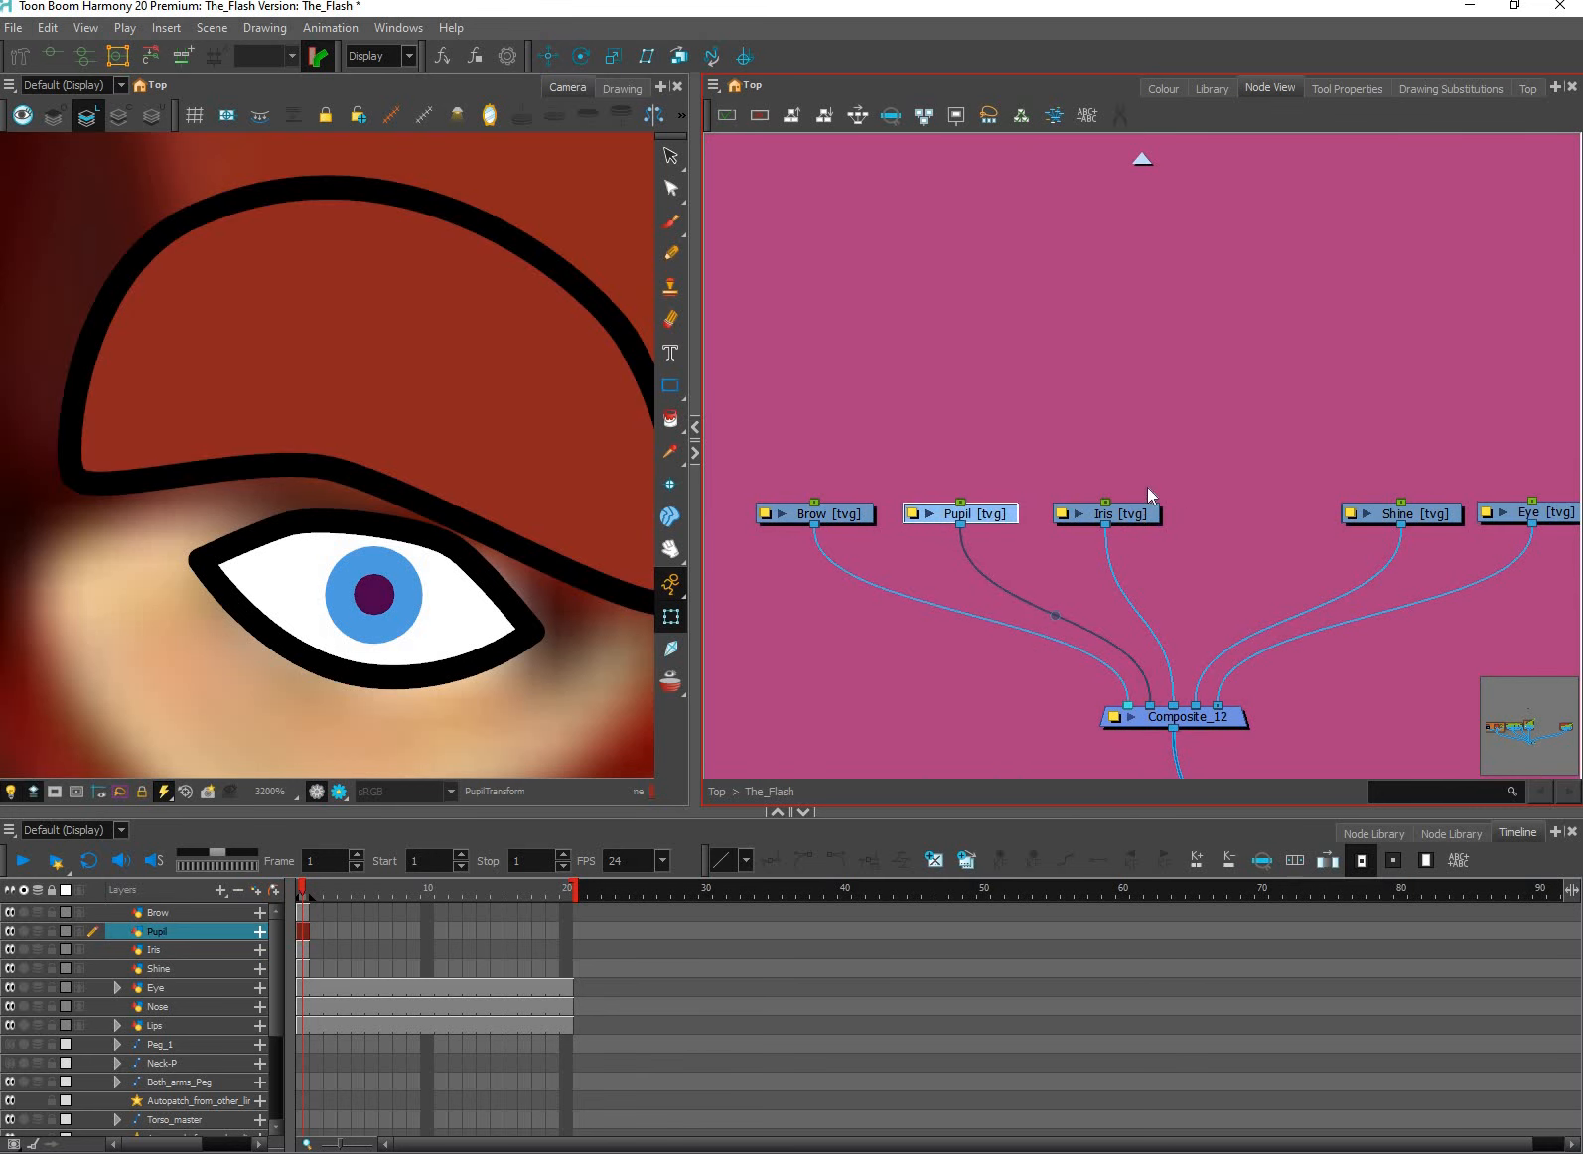
pyautogui.moveTo(898, 554); pyautogui.dragTo(1173, 515)
pyautogui.moveTo(1132, 515); pyautogui.dragTo(1319, 546)
pyautogui.scroll(2, 1425, 546)
pyautogui.moveTo(1076, 501); pyautogui.dragTo(1051, 501)
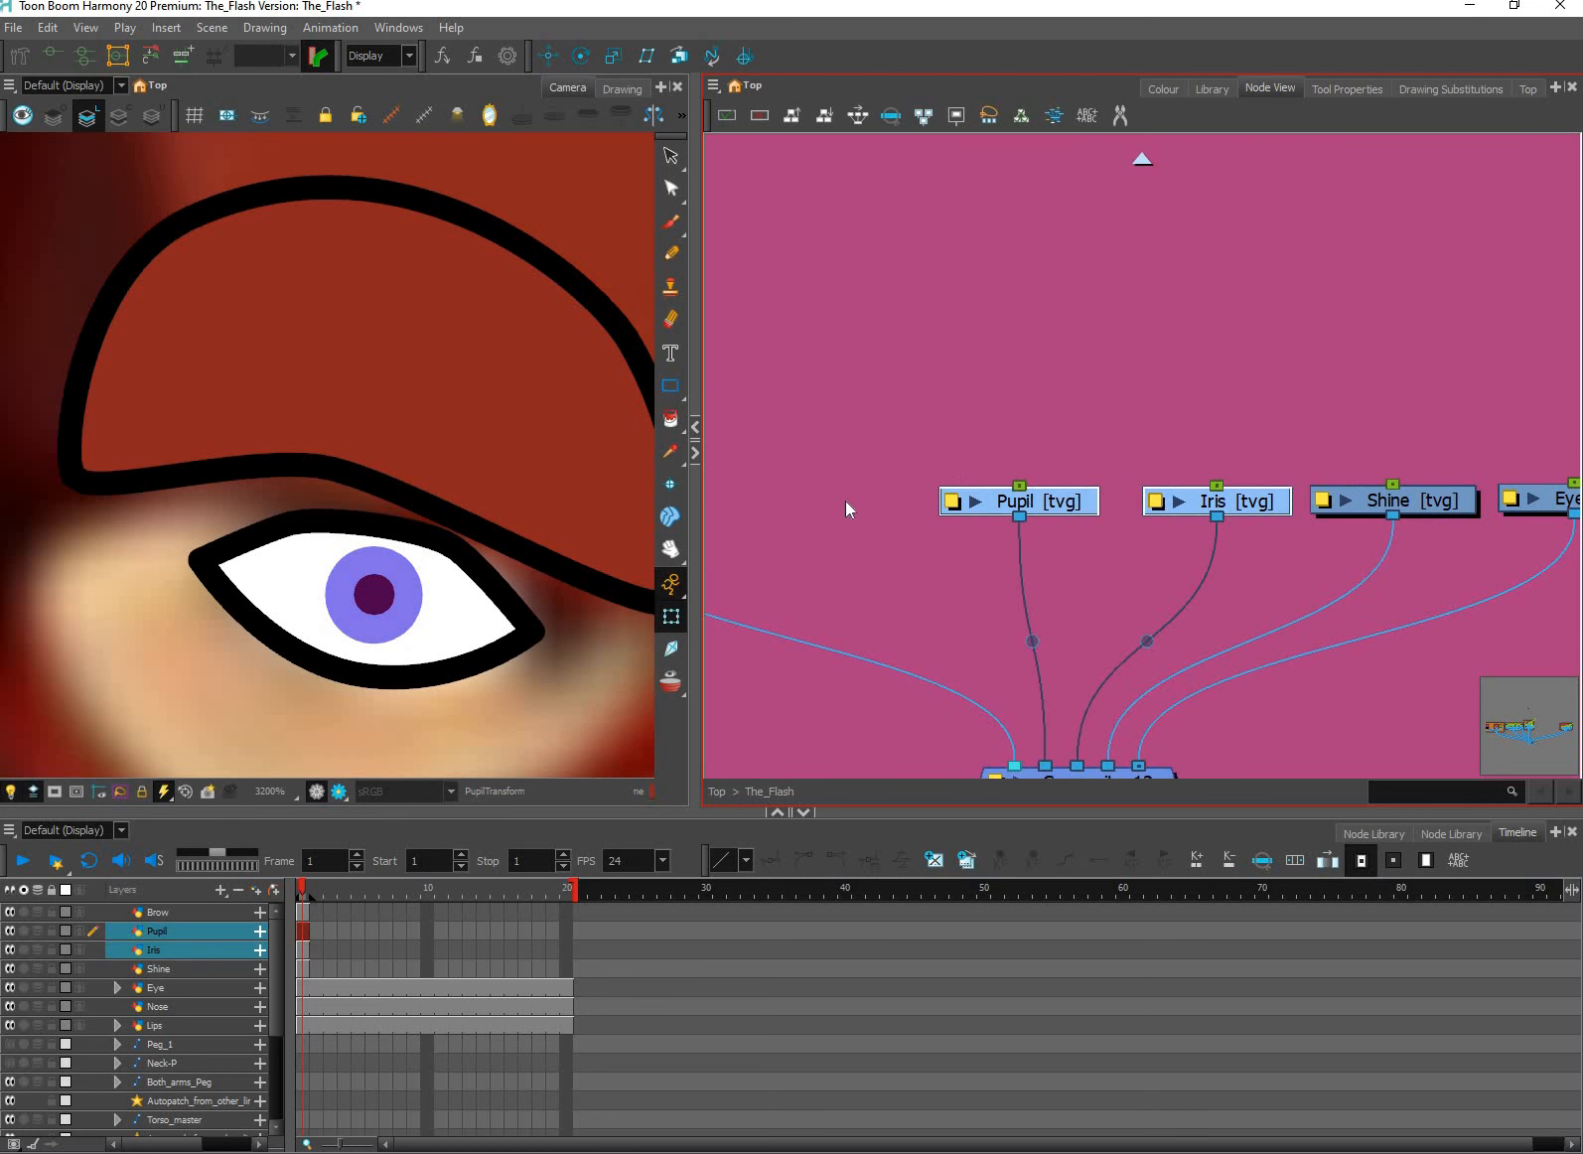
# Move the Shine node between Brow and Pupil and reorder its Composite_12 connection so the highlight renders above the pupil.
pyautogui.moveTo(1401, 502); pyautogui.dragTo(1020, 616)
pyautogui.scroll(2, 1108, 760)
pyautogui.moveTo(1105, 763); pyautogui.dragTo(1148, 674)
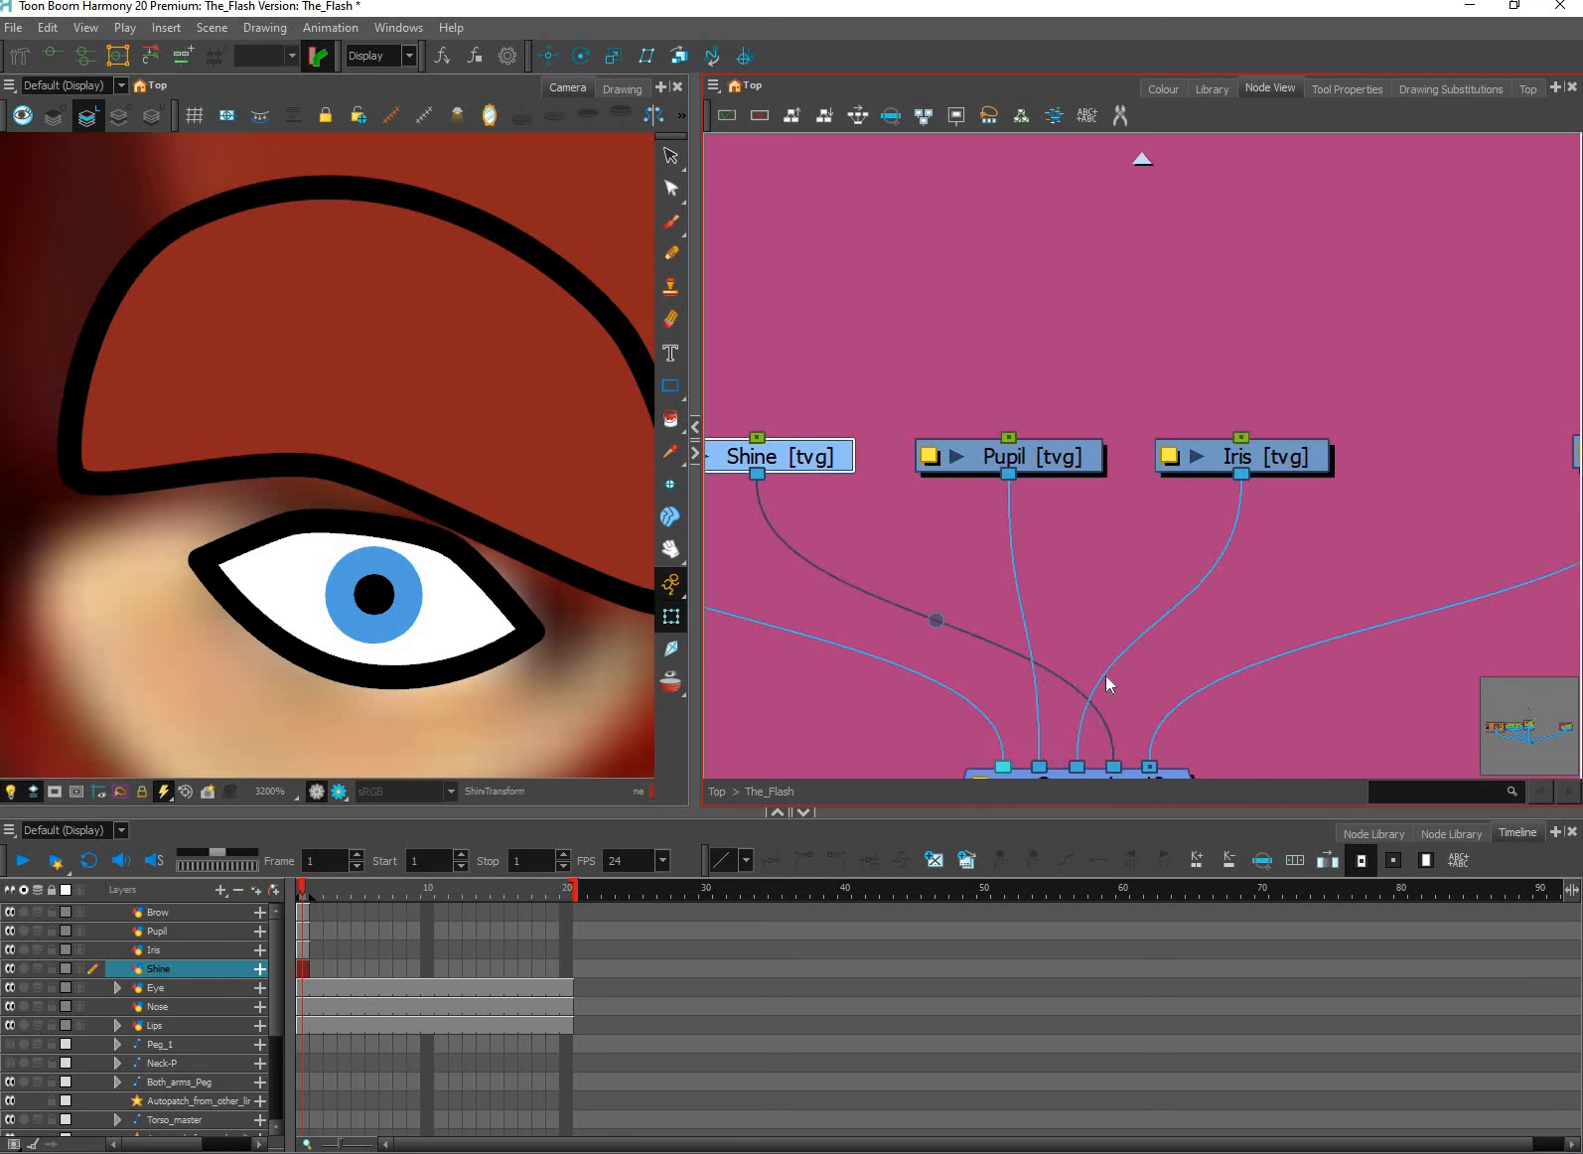
pyautogui.hotkey('ctrl', 'pageup')
pyautogui.hotkey('ctrl', 'pageup')
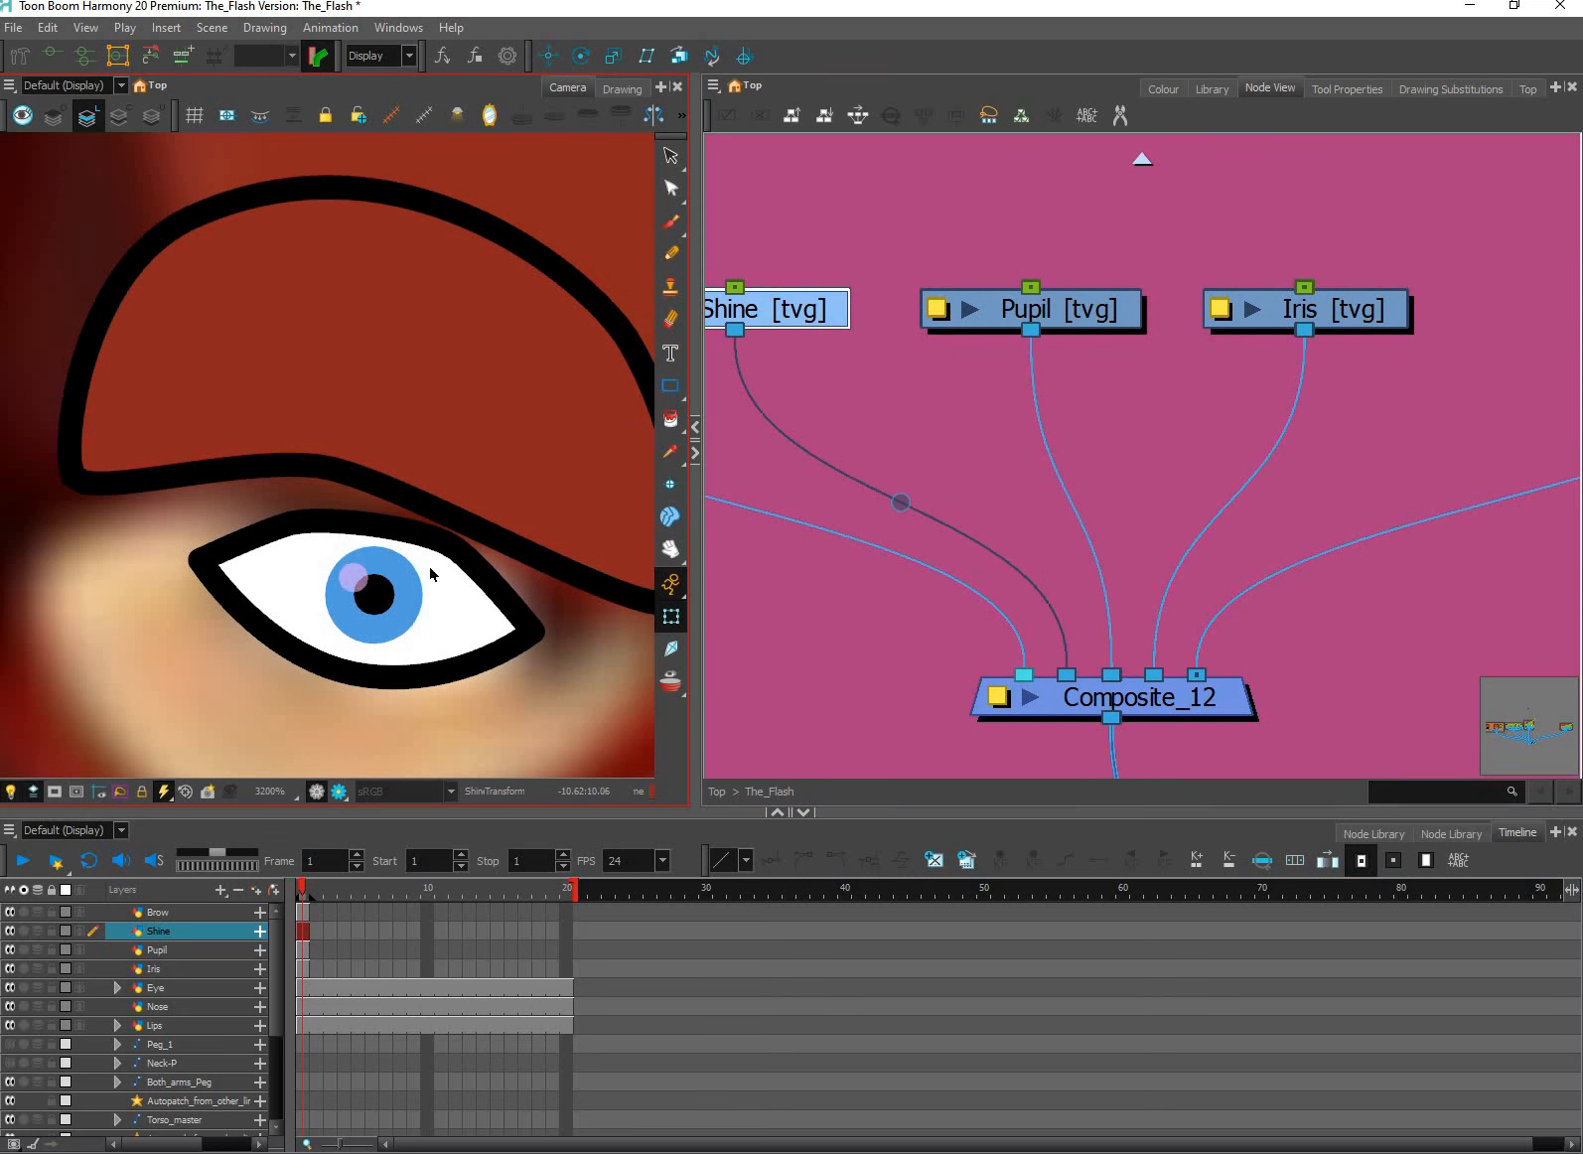
# Space the Brow, Shine, Pupil, Iris and Eye nodes in a tidy row above Composite_12, bringing Eye next to Iris.
pyautogui.scroll(2, 376, 601)
pyautogui.scroll(-4, 934, 437)
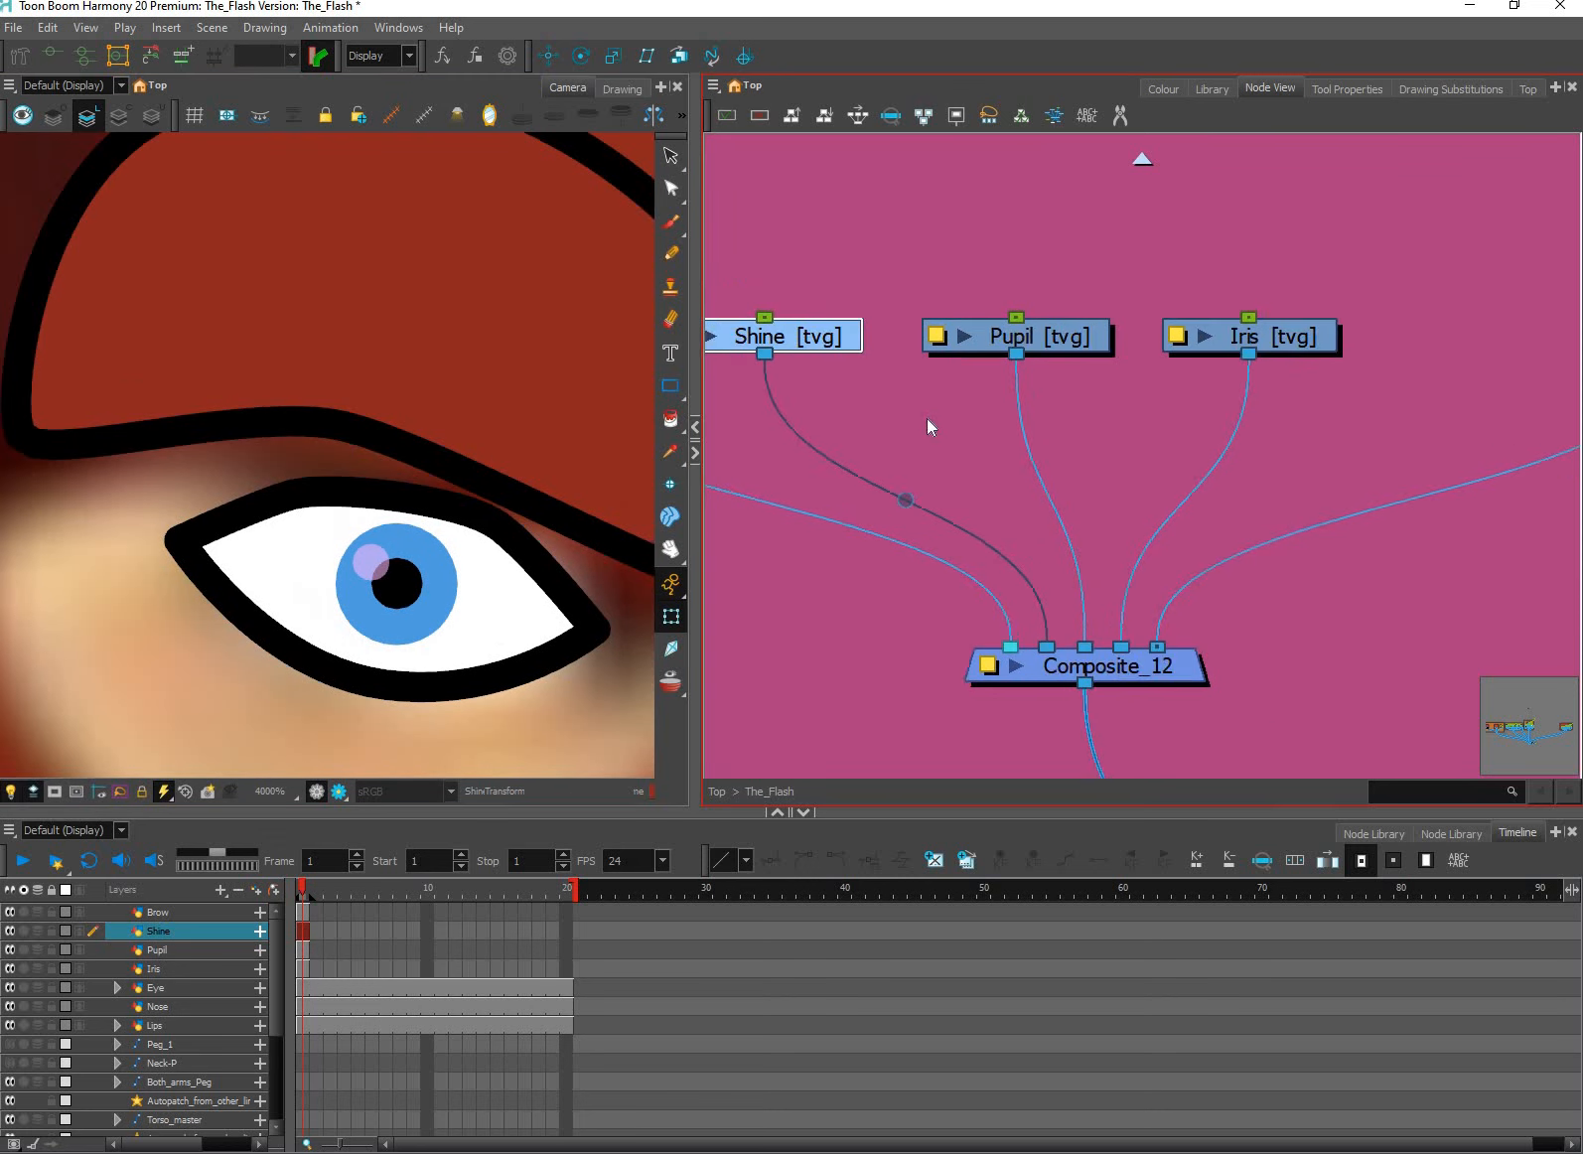
pyautogui.moveTo(1209, 427); pyautogui.dragTo(1221, 462)
pyautogui.click(1068, 416)
pyautogui.click(1232, 417)
pyautogui.moveTo(1430, 432); pyautogui.dragTo(1287, 450)
pyautogui.scroll(-1, 1304, 545)
pyautogui.scroll(-1, 1301, 549)
pyautogui.moveTo(1066, 421); pyautogui.dragTo(1184, 463)
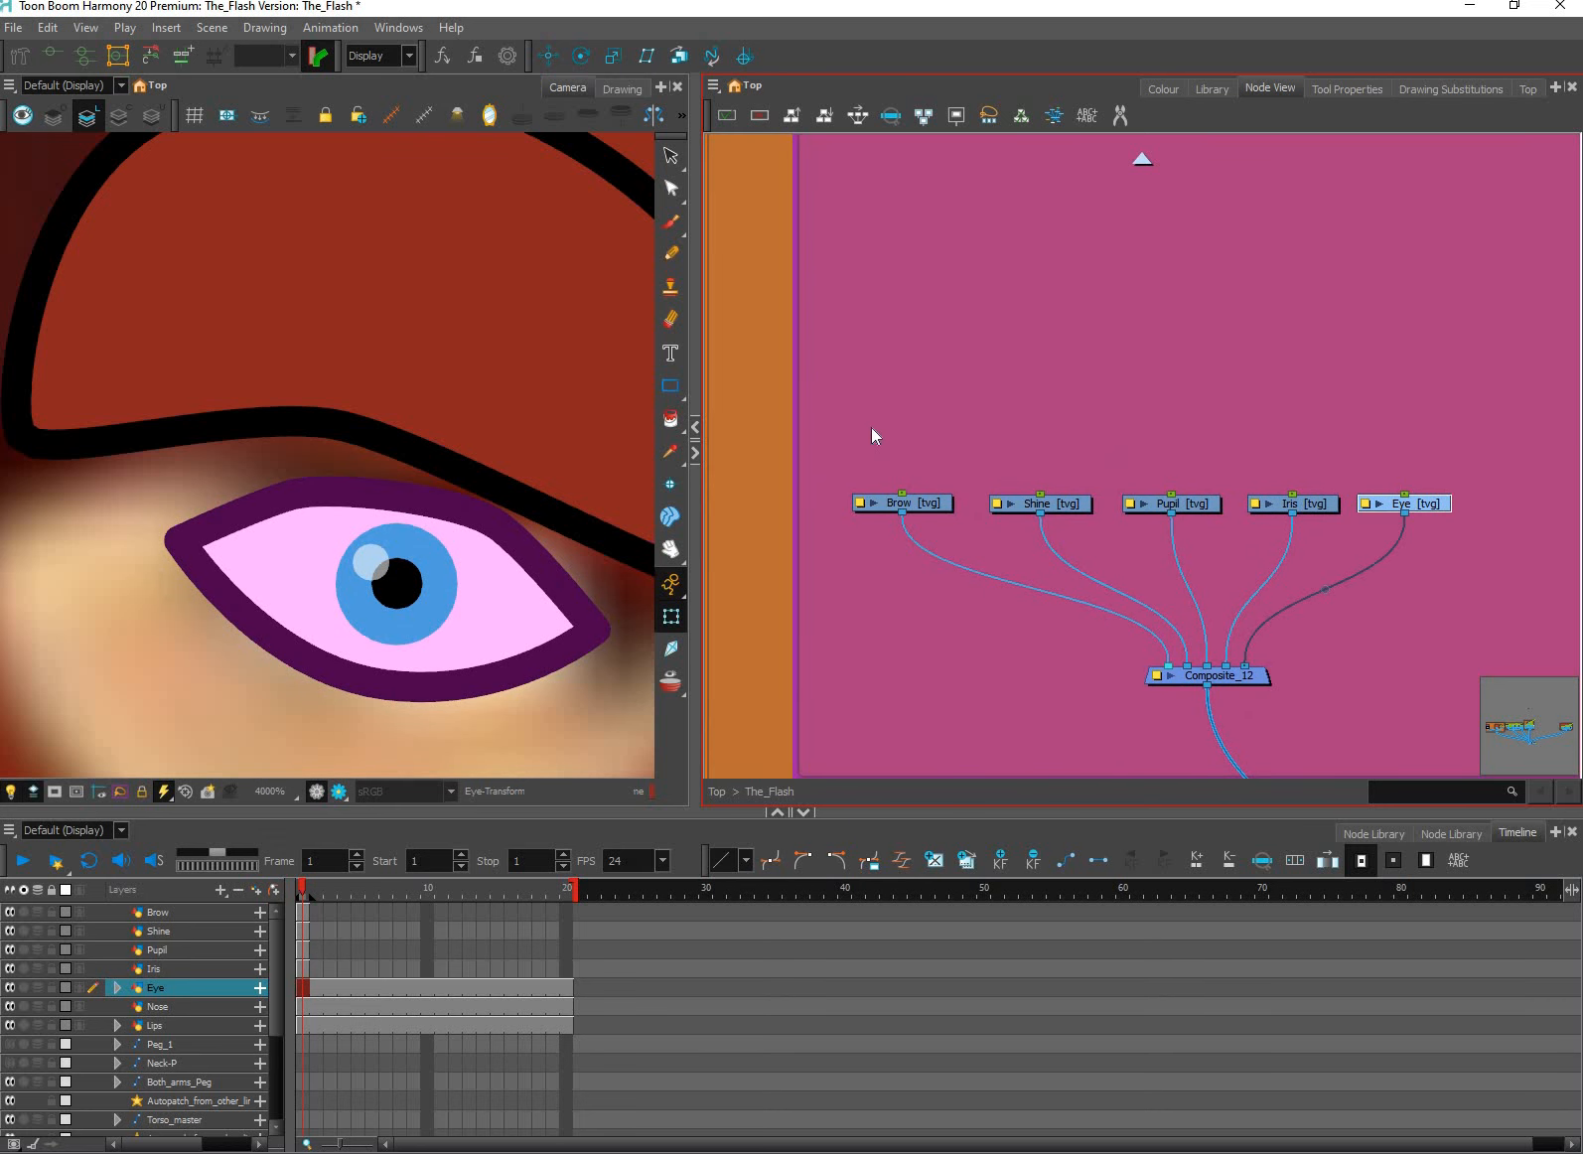
# Add a parent peg to each of the Brow, Shine, Pupil, Iris and Eye drawings.
pyautogui.moveTo(866, 427); pyautogui.dragTo(1440, 515)
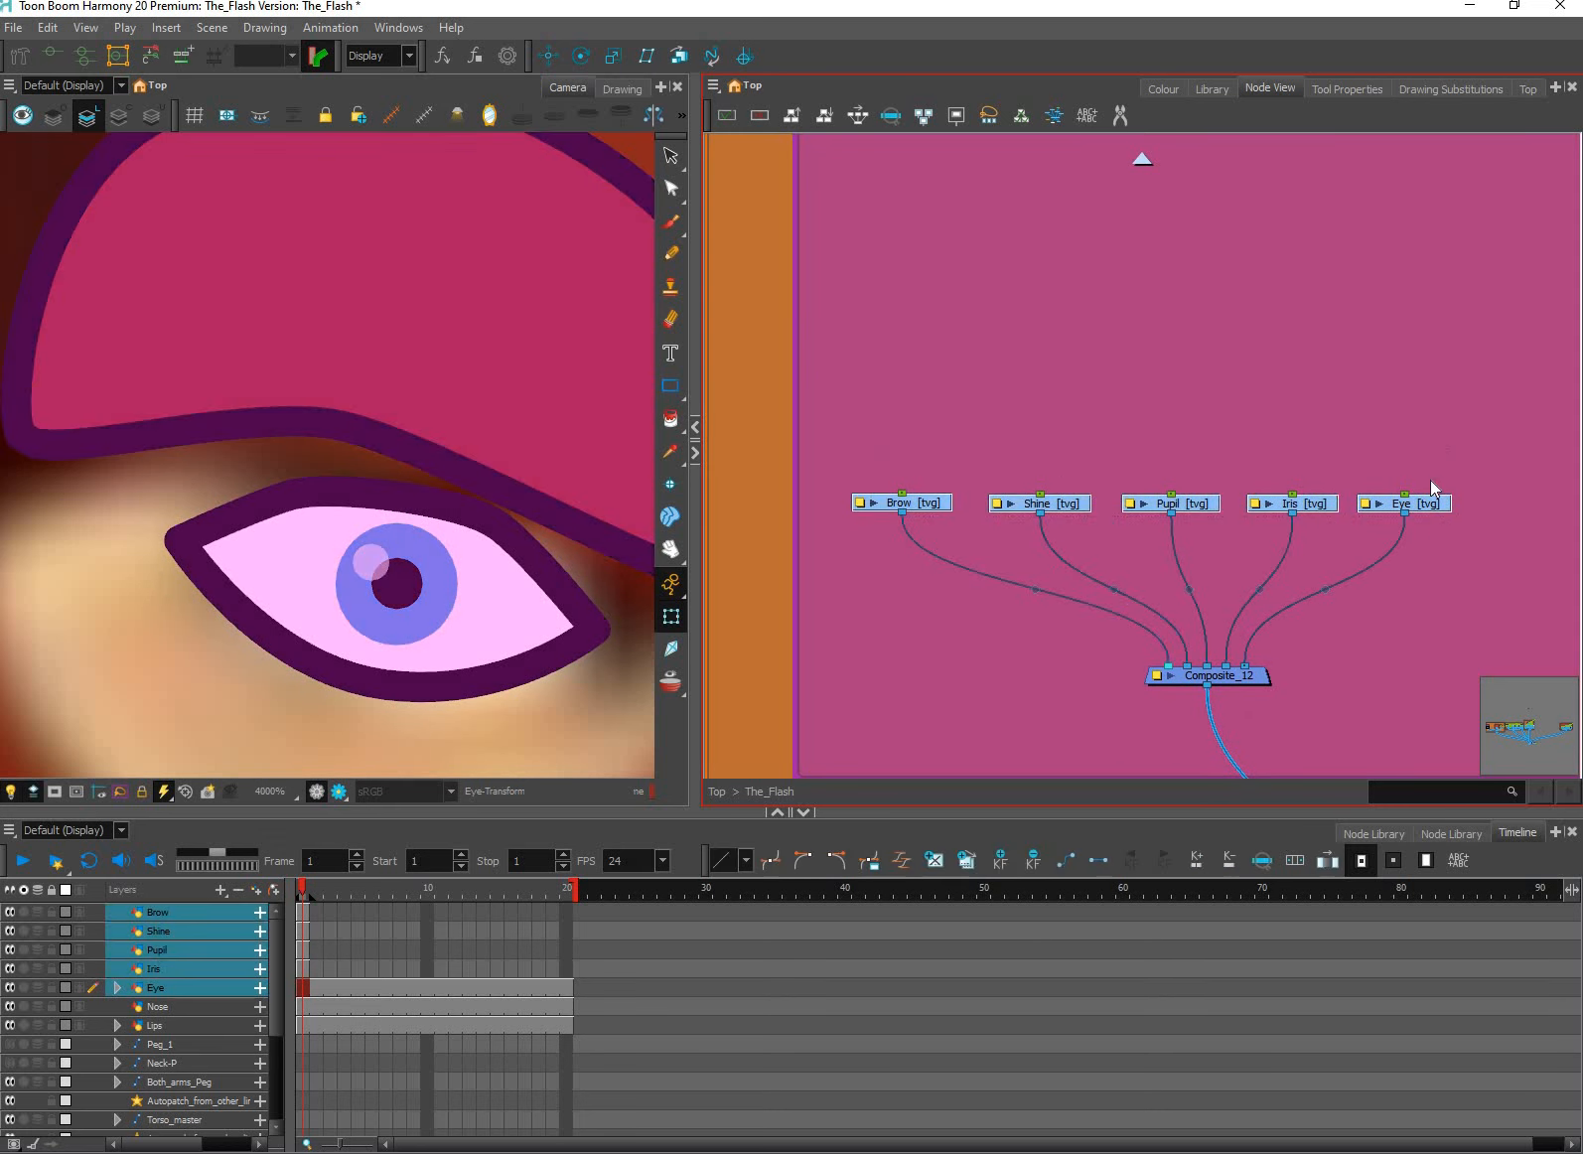
pyautogui.hotkey('ctrl', 'p')
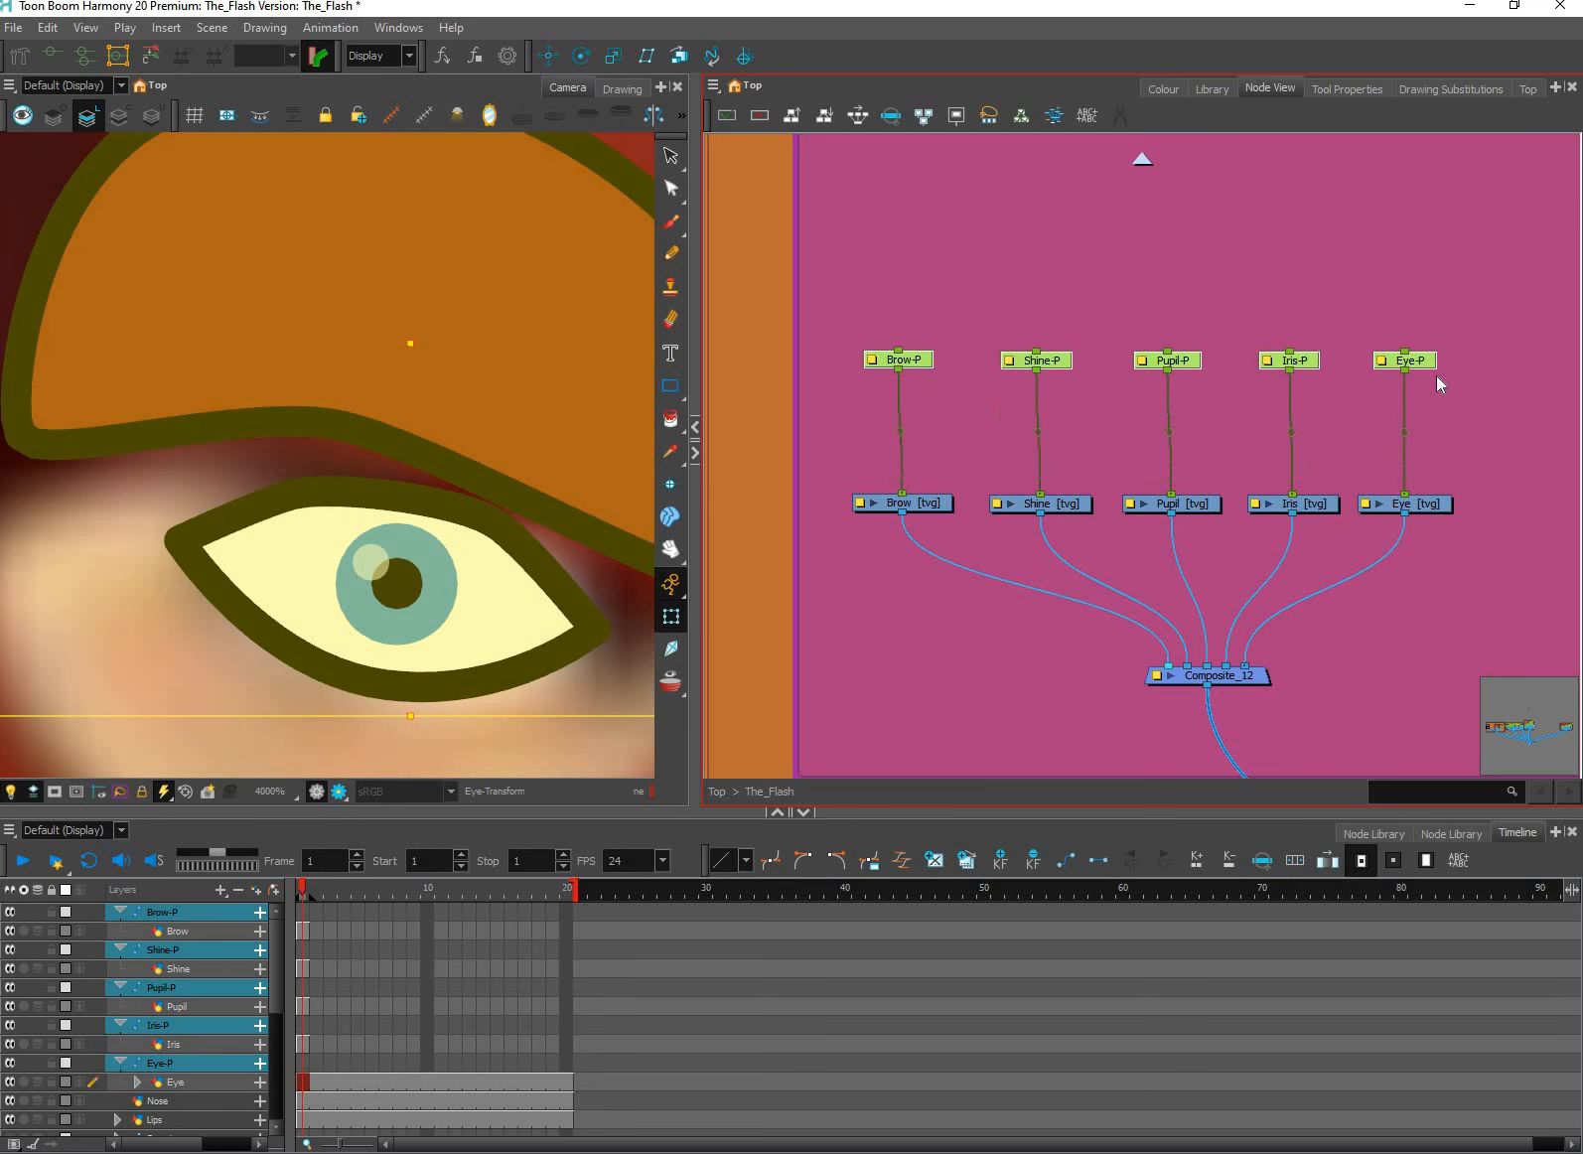
pyautogui.click(1450, 397)
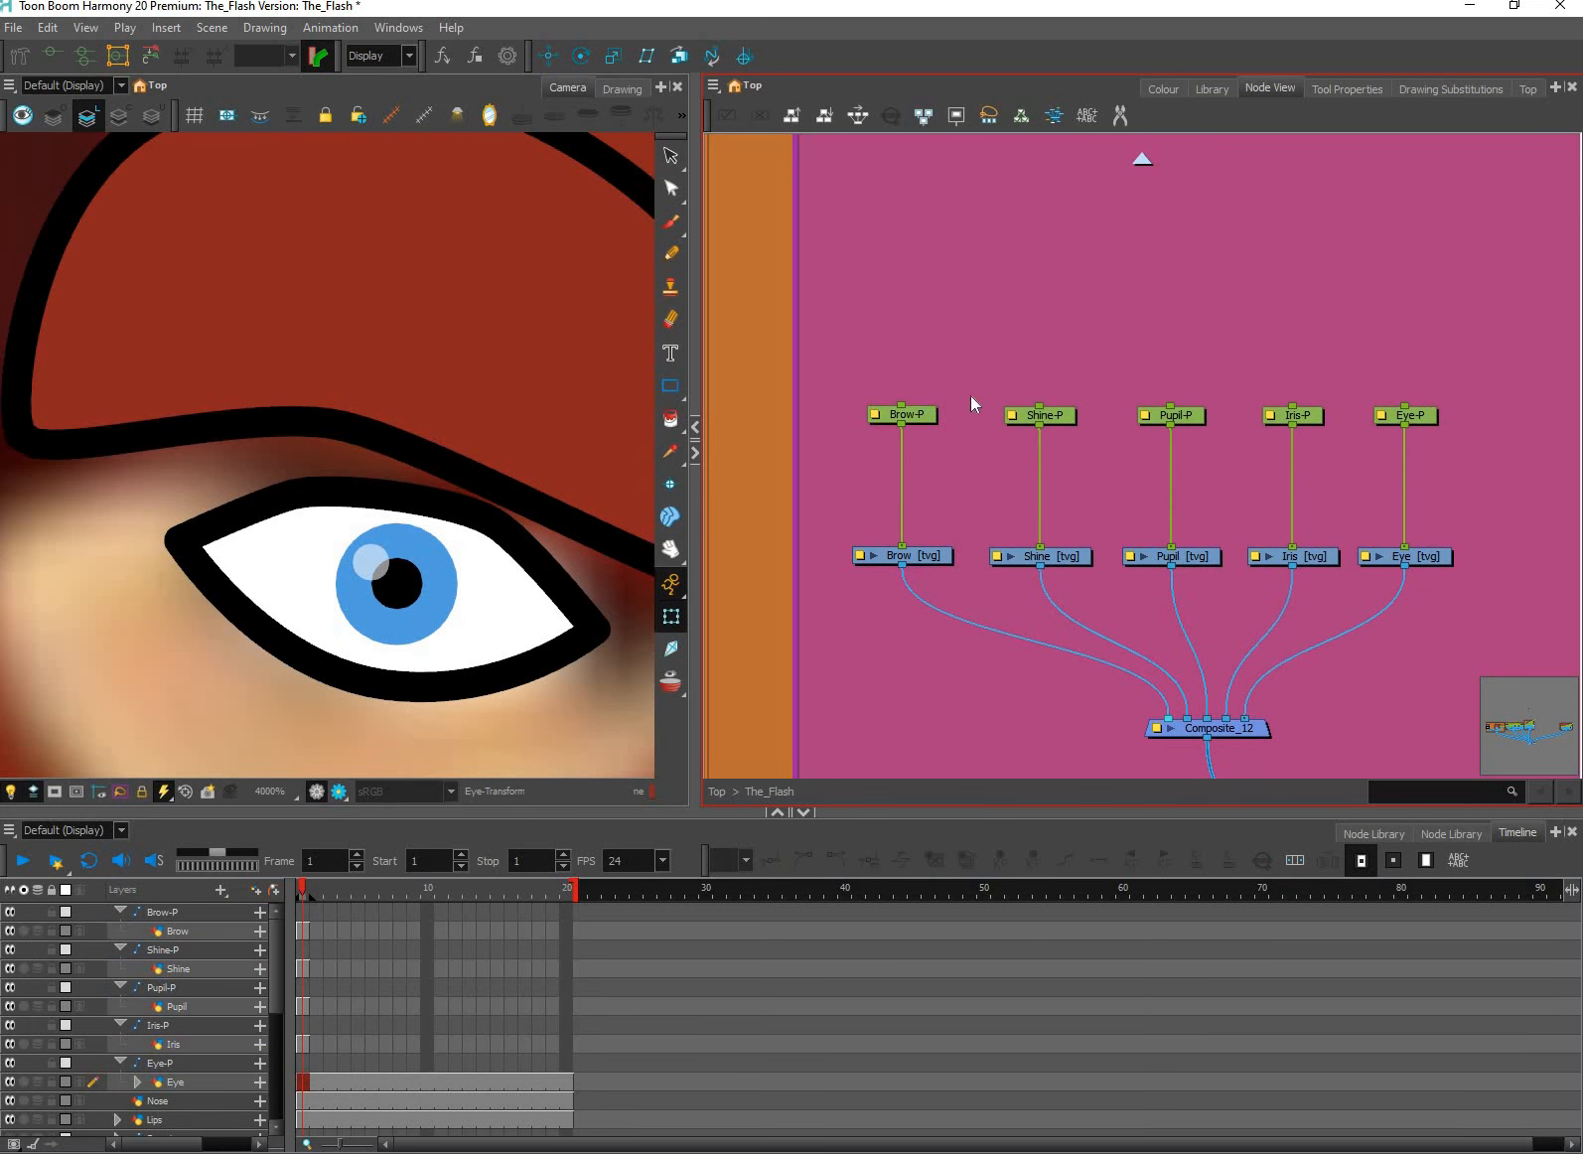
# Add a second parent peg above Pupil-P, Iris-P and Eye-P, and stagger these new pegs at rising heights.
pyautogui.click(906, 416)
pyautogui.click(1226, 403)
pyautogui.click(1043, 415)
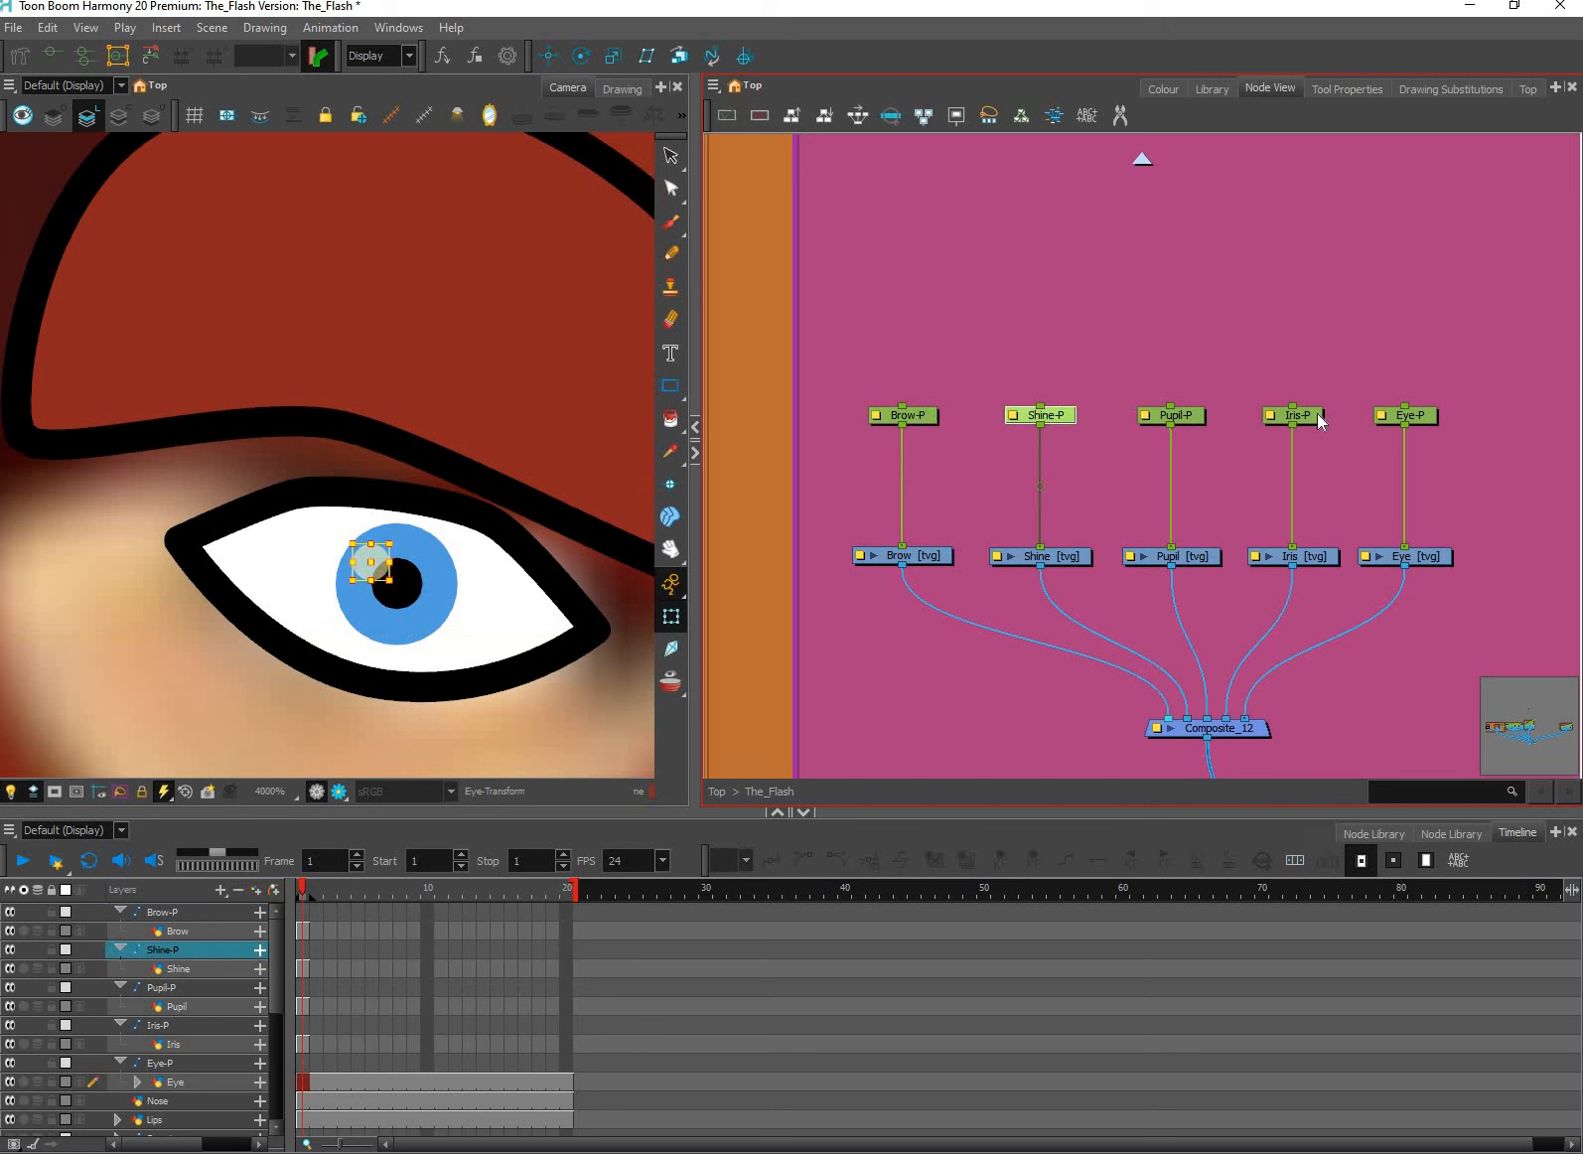
pyautogui.moveTo(1464, 393); pyautogui.dragTo(1138, 422)
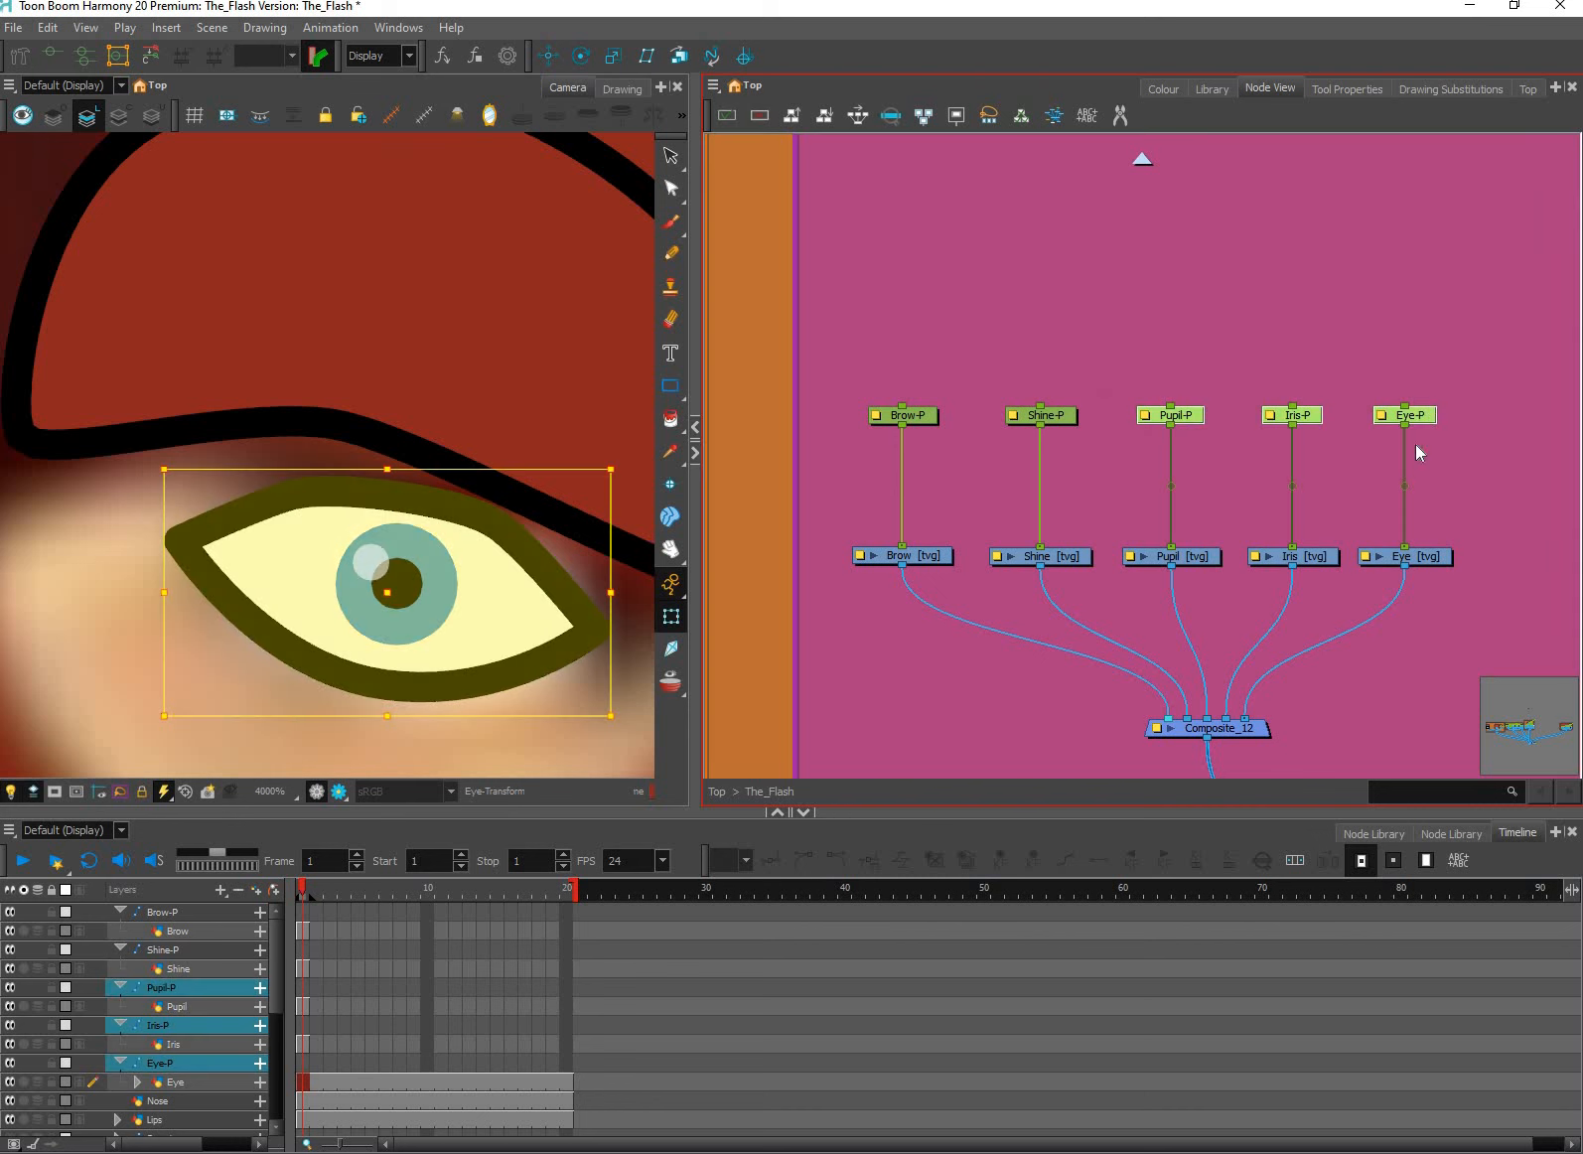
pyautogui.hotkey('ctrl', 'p')
pyautogui.moveTo(1408, 365); pyautogui.dragTo(1297, 332)
pyautogui.moveTo(1413, 324); pyautogui.dragTo(1413, 212)
pyautogui.click(1437, 211)
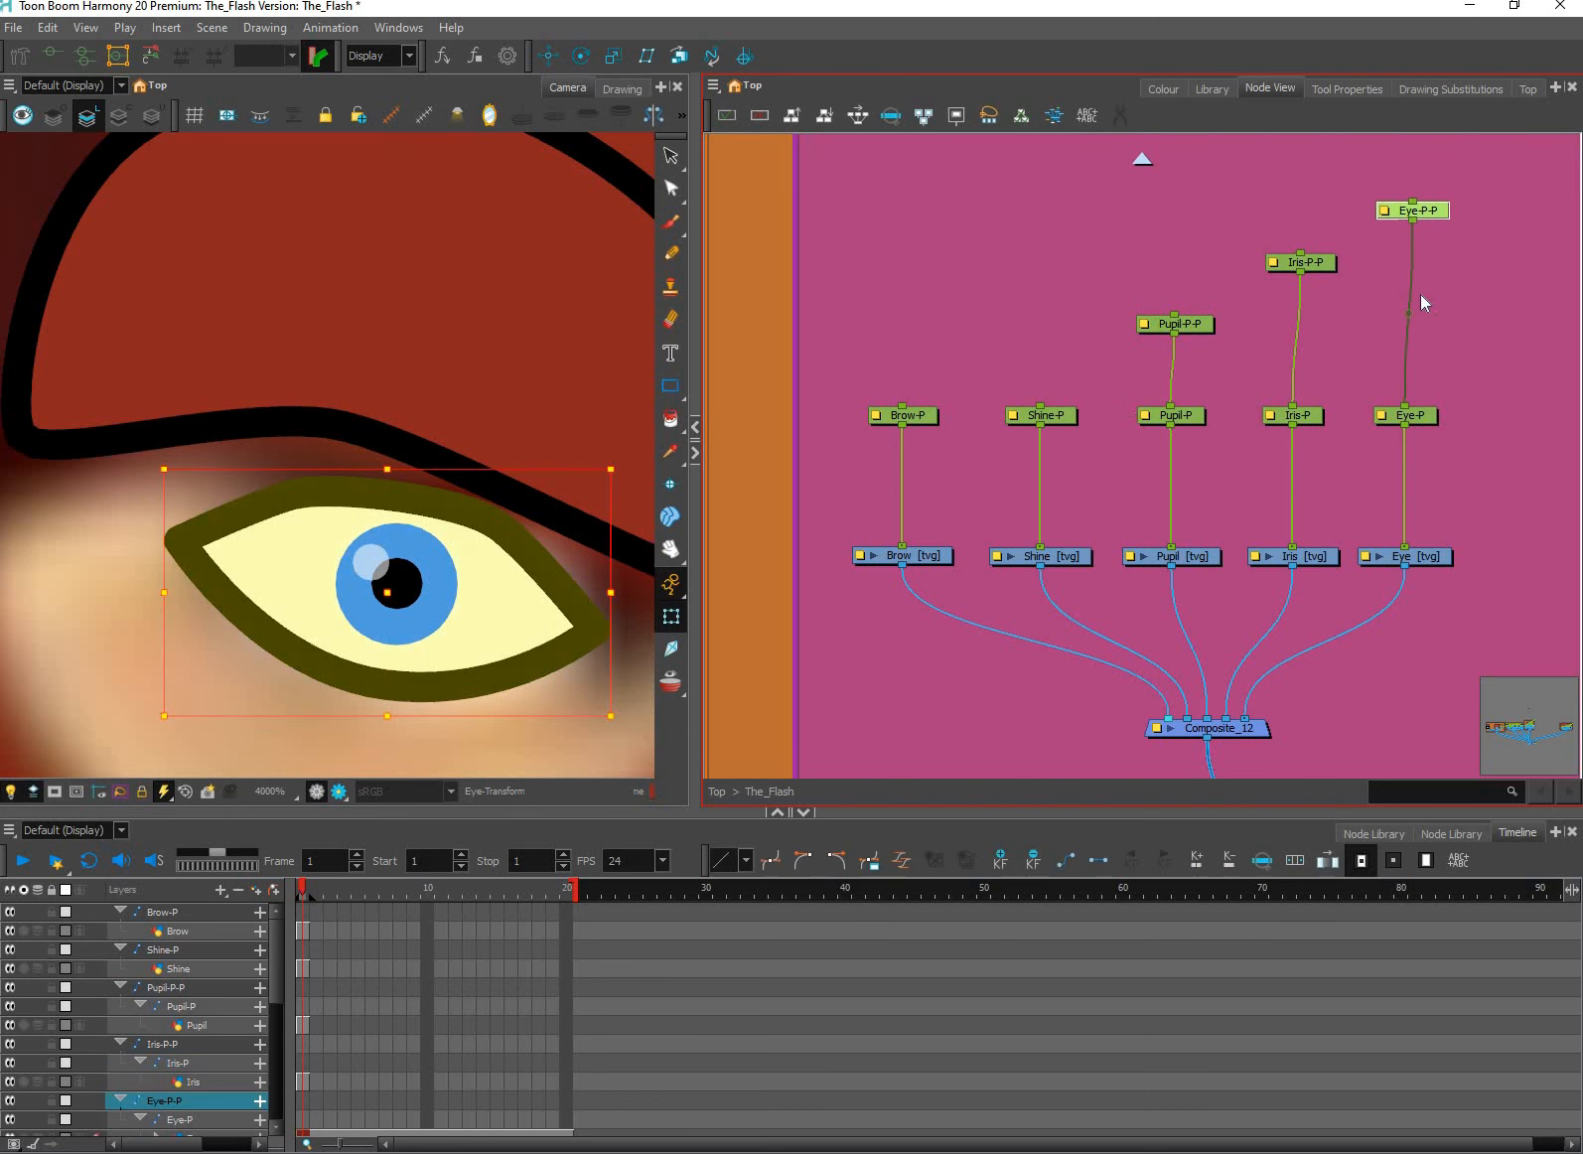
# Parent Shine-P to Pupil-P-P, Pupil-P-P to Iris-P-P, and Iris-P-P to Eye-P-P to form the eye hierarchy.
pyautogui.moveTo(1018, 521); pyautogui.dragTo(972, 643)
pyautogui.scroll(2, 1092, 485)
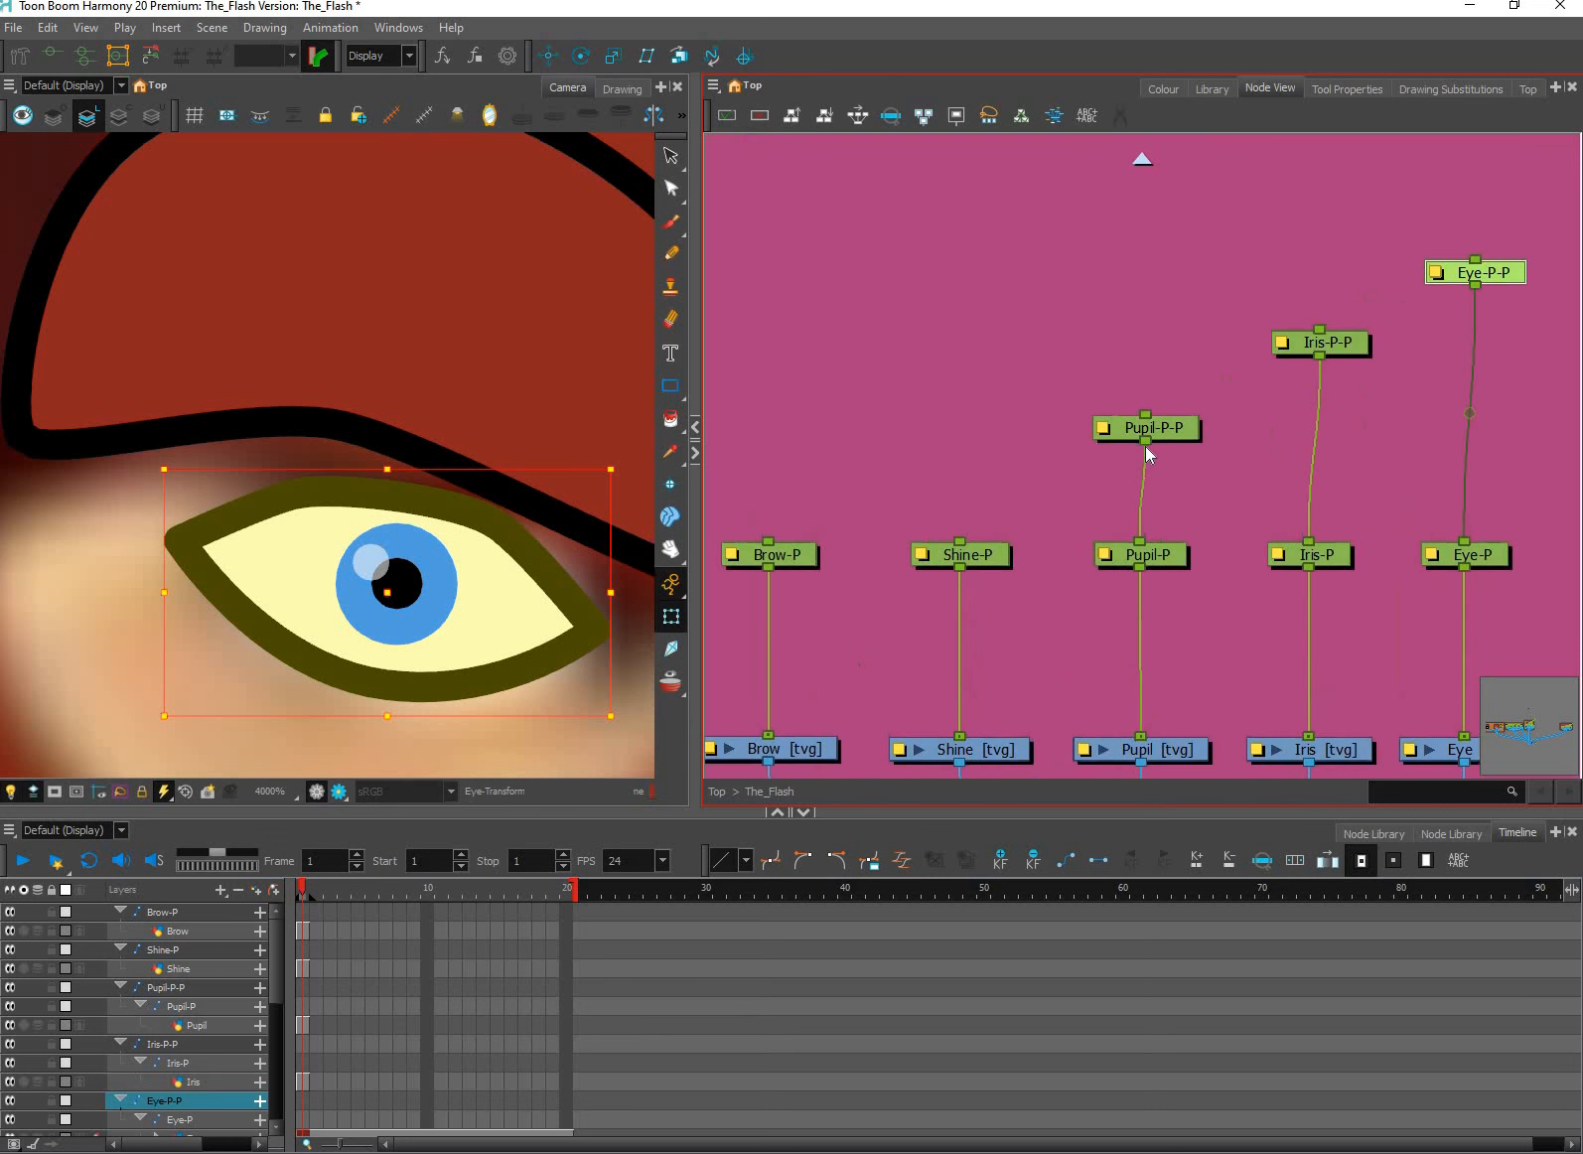
pyautogui.moveTo(955, 545); pyautogui.dragTo(1315, 362)
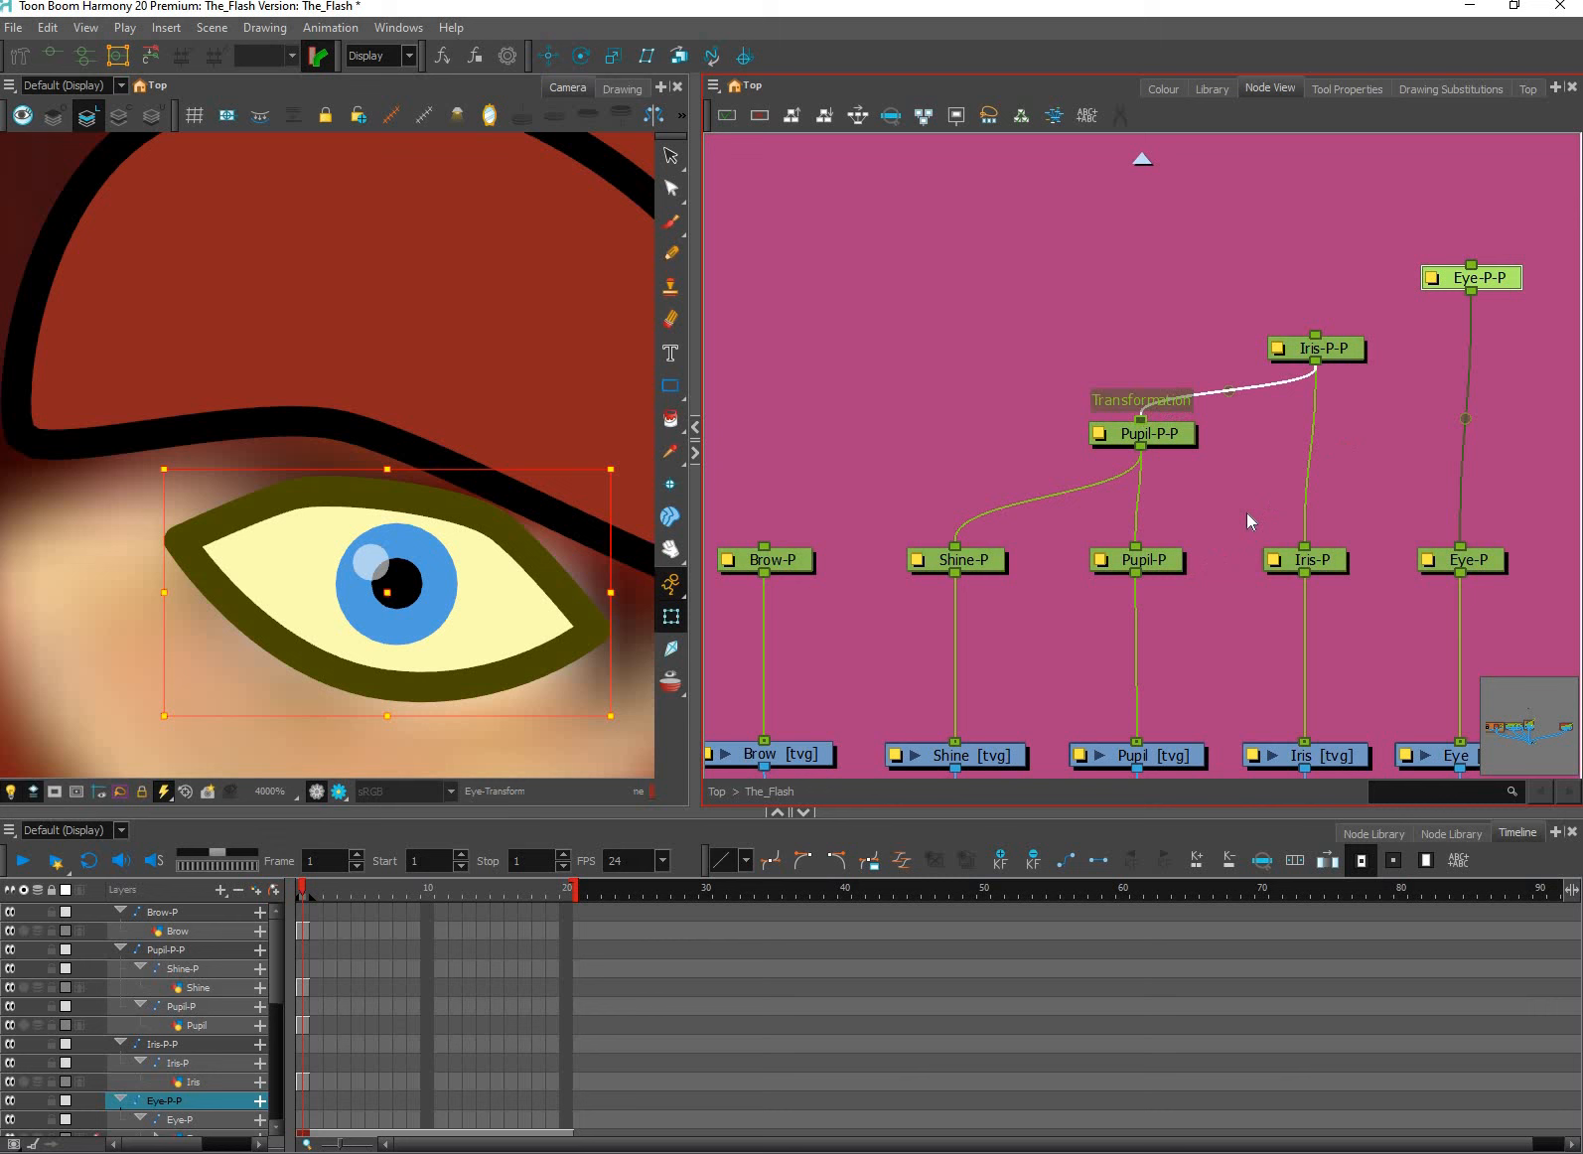
pyautogui.click(1249, 452)
pyautogui.moveTo(1502, 288); pyautogui.dragTo(1345, 424)
pyautogui.moveTo(1159, 471); pyautogui.dragTo(1331, 434)
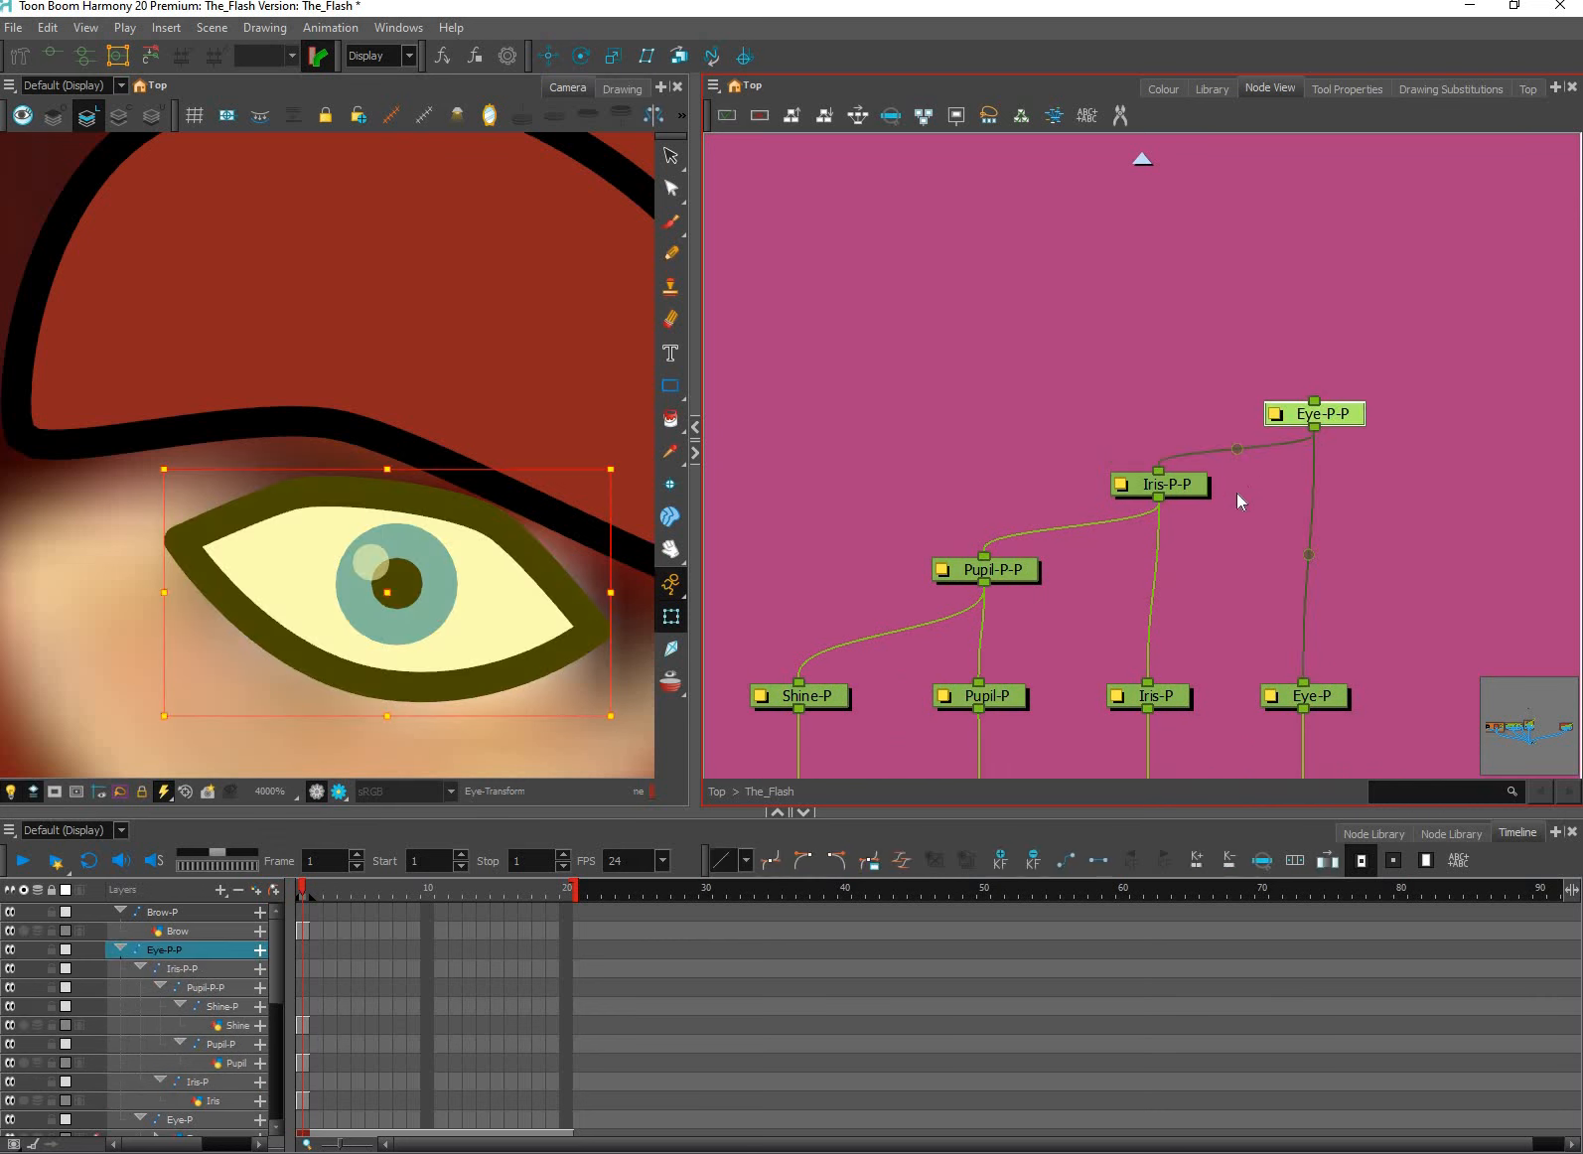
# Add a parent peg above Eye-P-P, name it Eye_master, and connect Brow-P beneath it.
pyautogui.scroll(-4, 1341, 456)
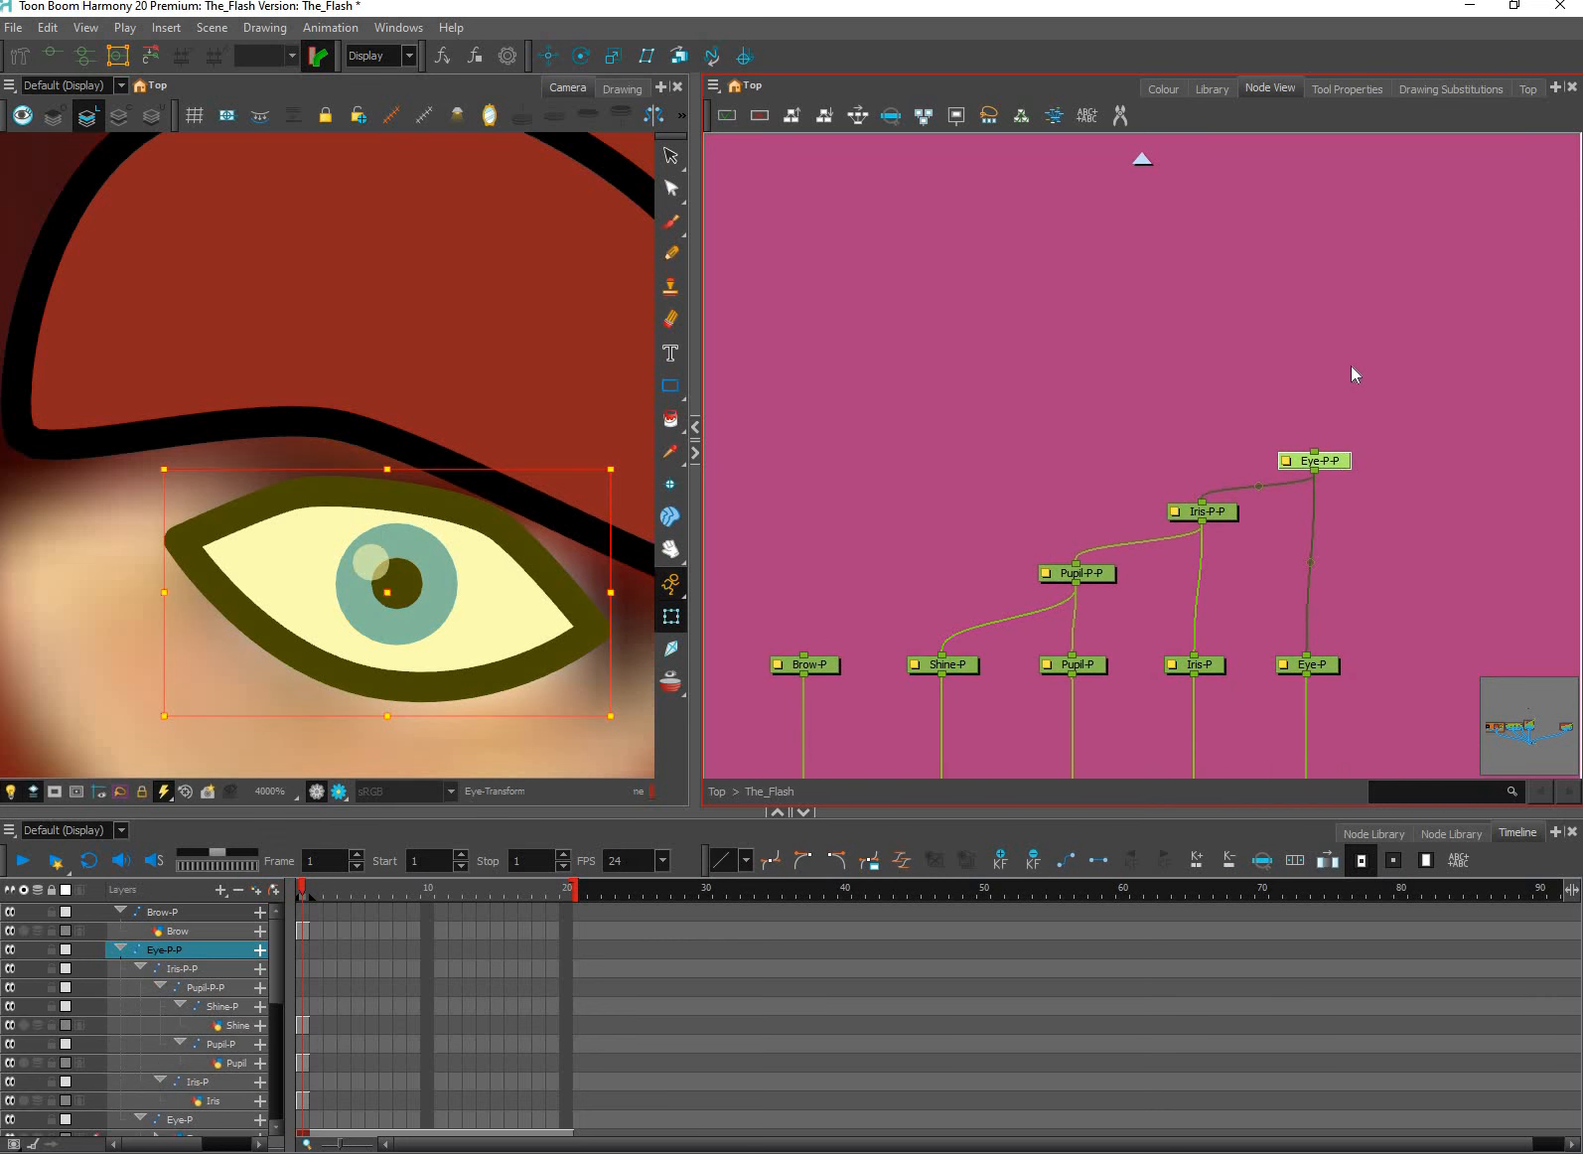
pyautogui.hotkey('ctrl', 'p')
pyautogui.scroll(3, 1279, 371)
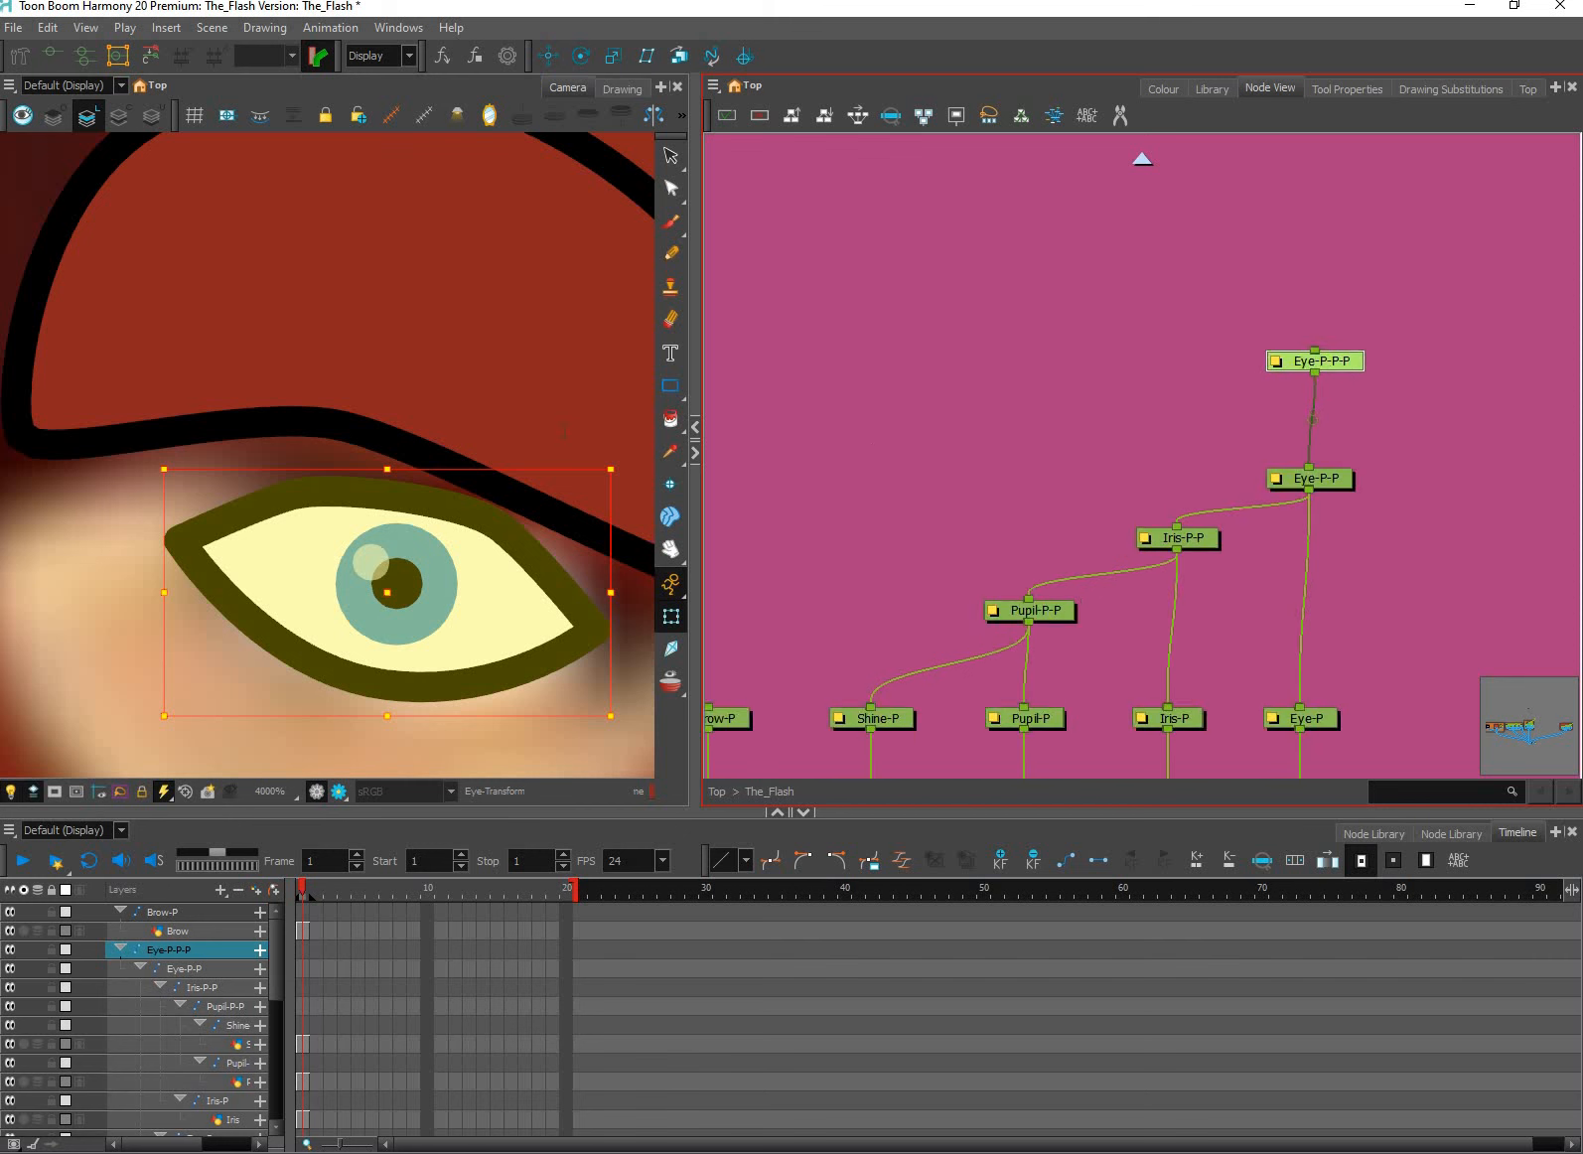
pyautogui.doubleClick(1281, 364)
pyautogui.write('Eye_master')
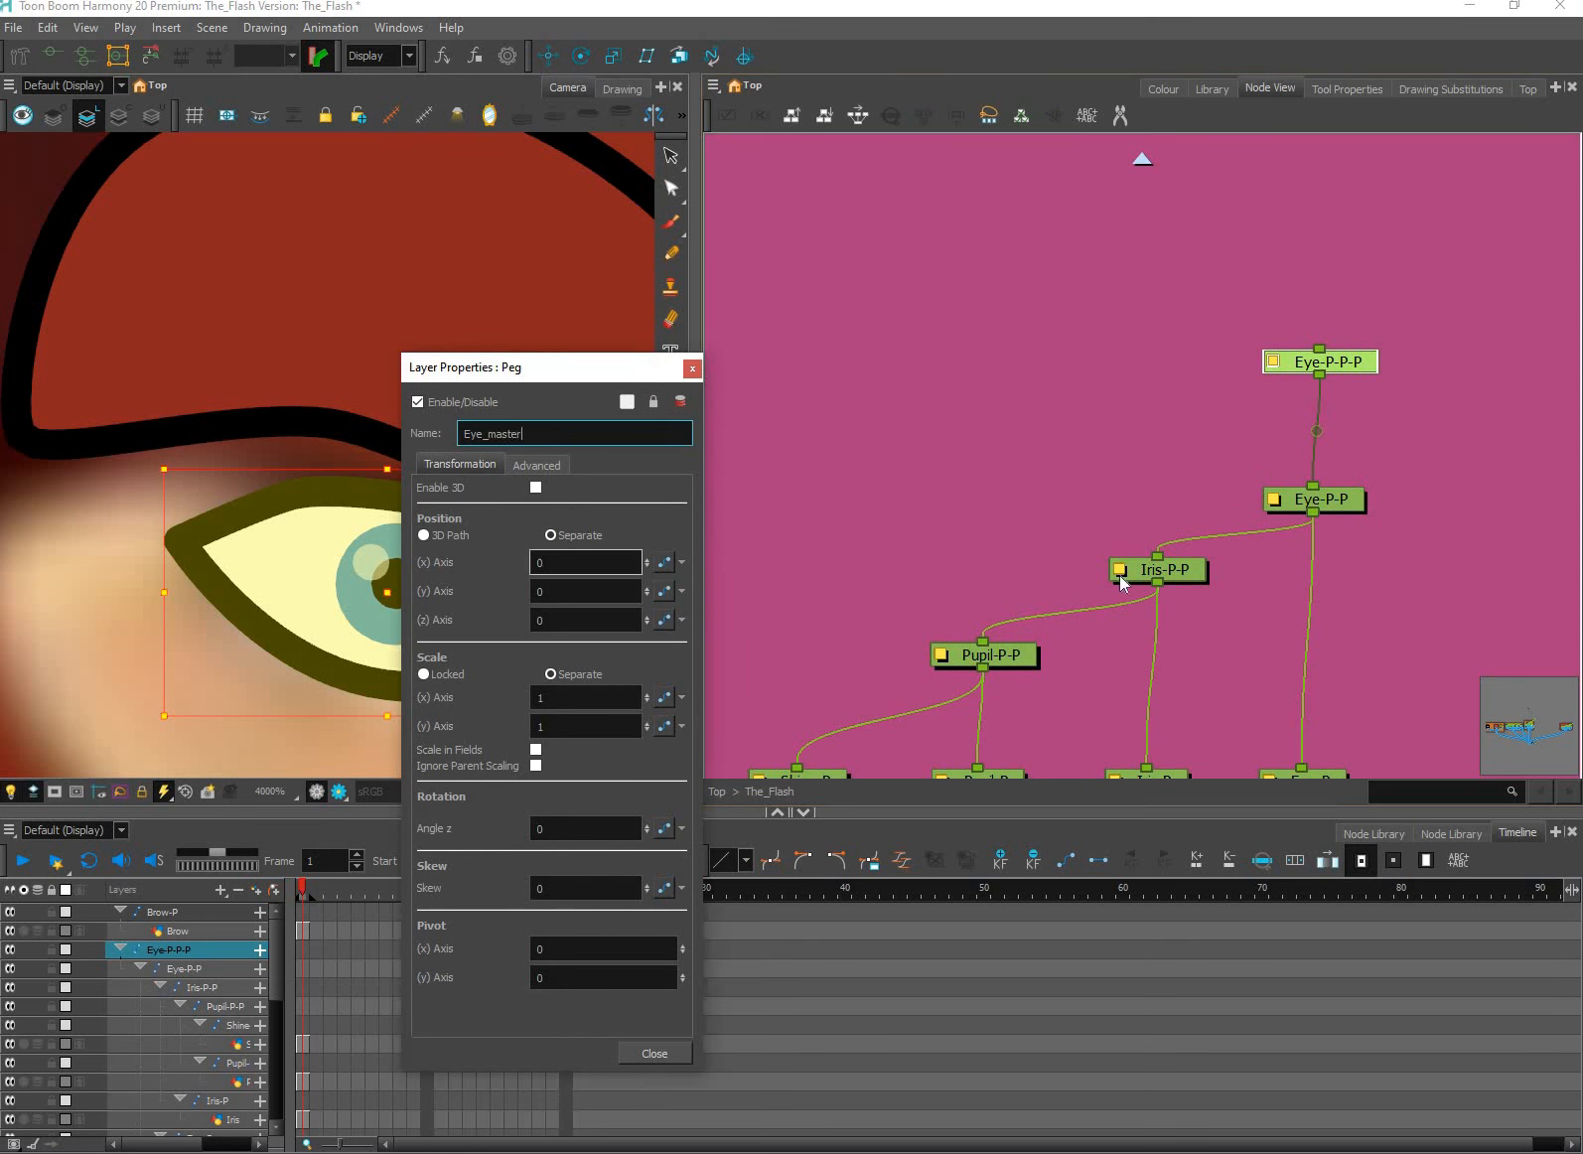
pyautogui.press('Return')
pyautogui.scroll(-2, 878, 604)
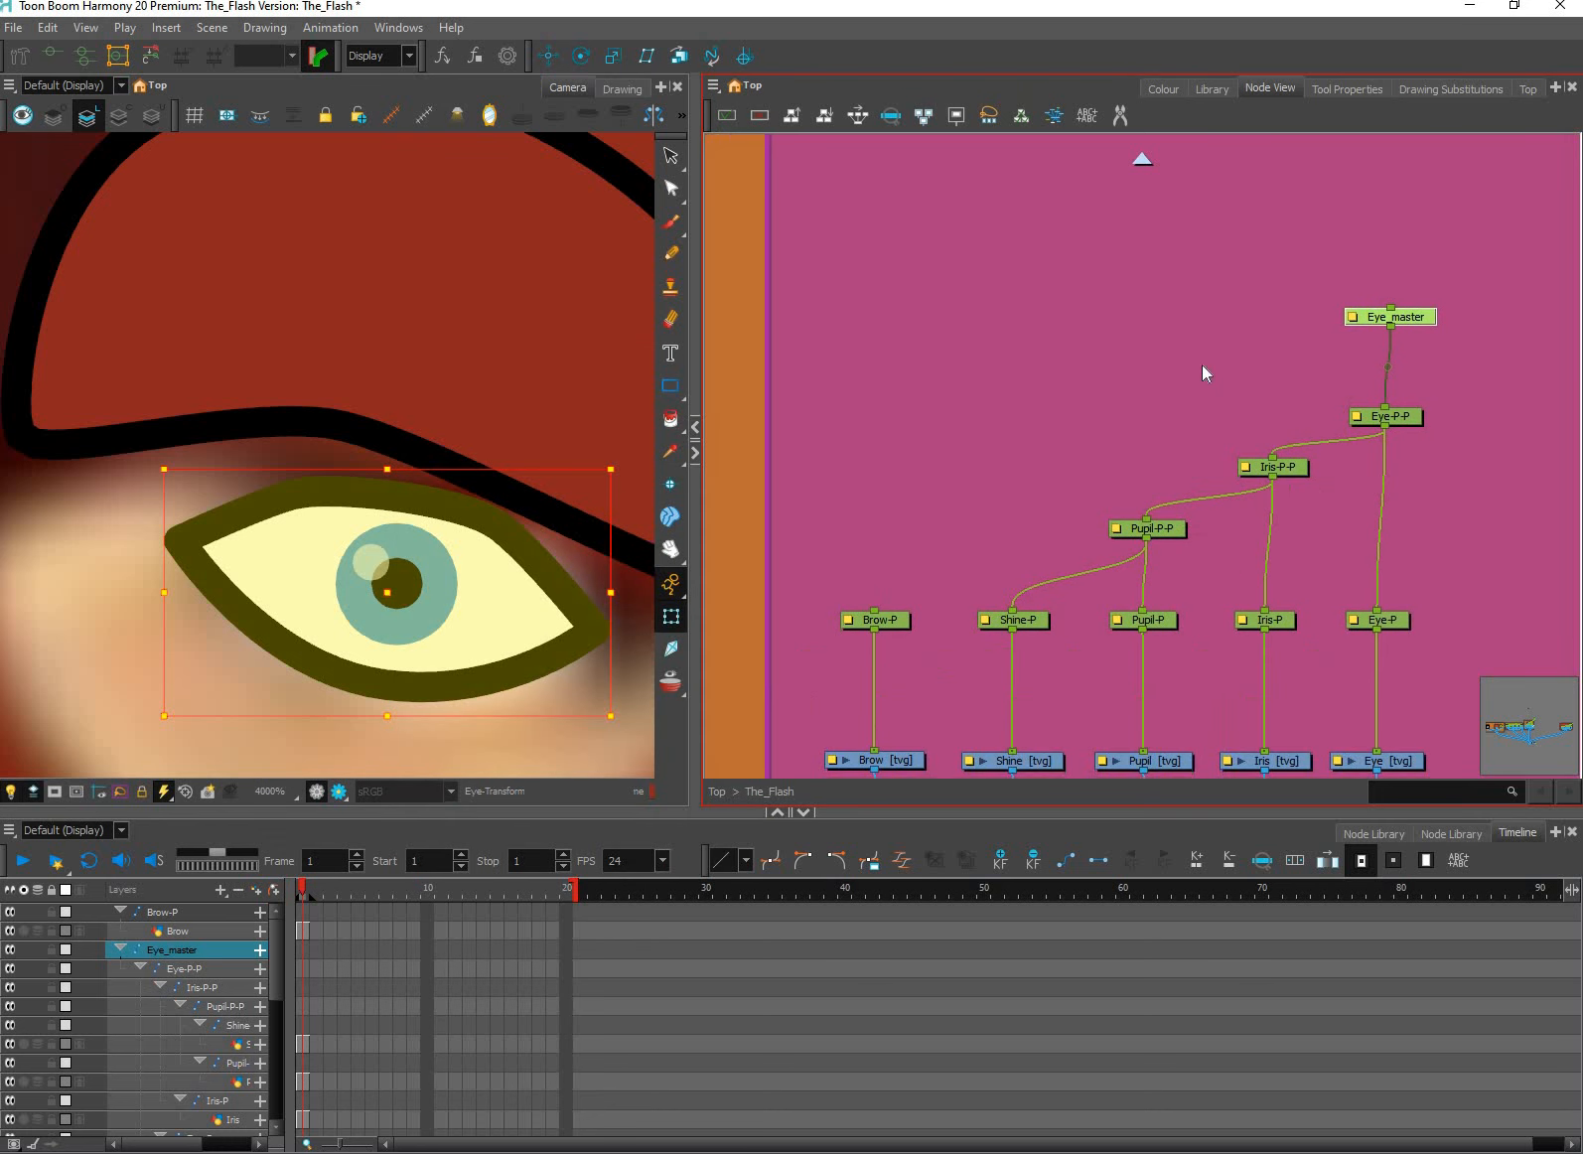
pyautogui.moveTo(874, 610); pyautogui.dragTo(1390, 327)
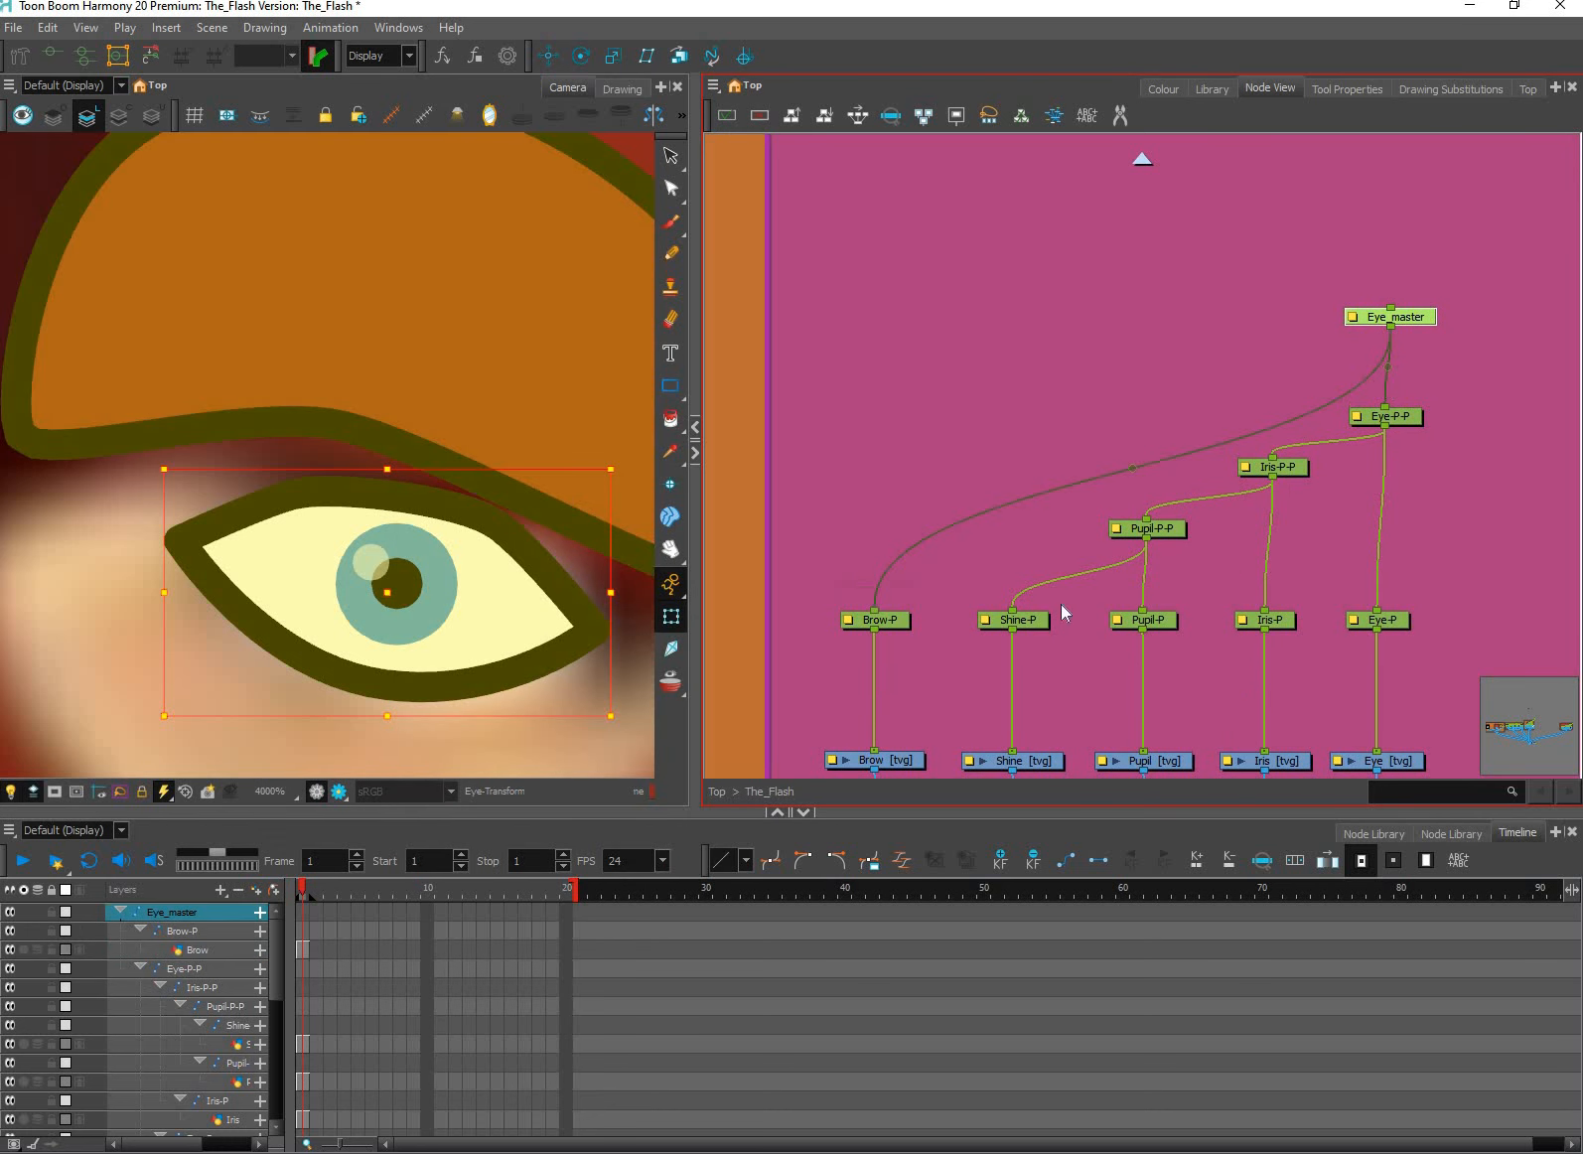
pyautogui.press('Escape')
# Check the eye hierarchy by selecting the shine in the camera view and stepping up through its parent pegs to Eye_master.
pyautogui.click(474, 734)
pyautogui.scroll(1, 456, 612)
pyautogui.click(349, 551)
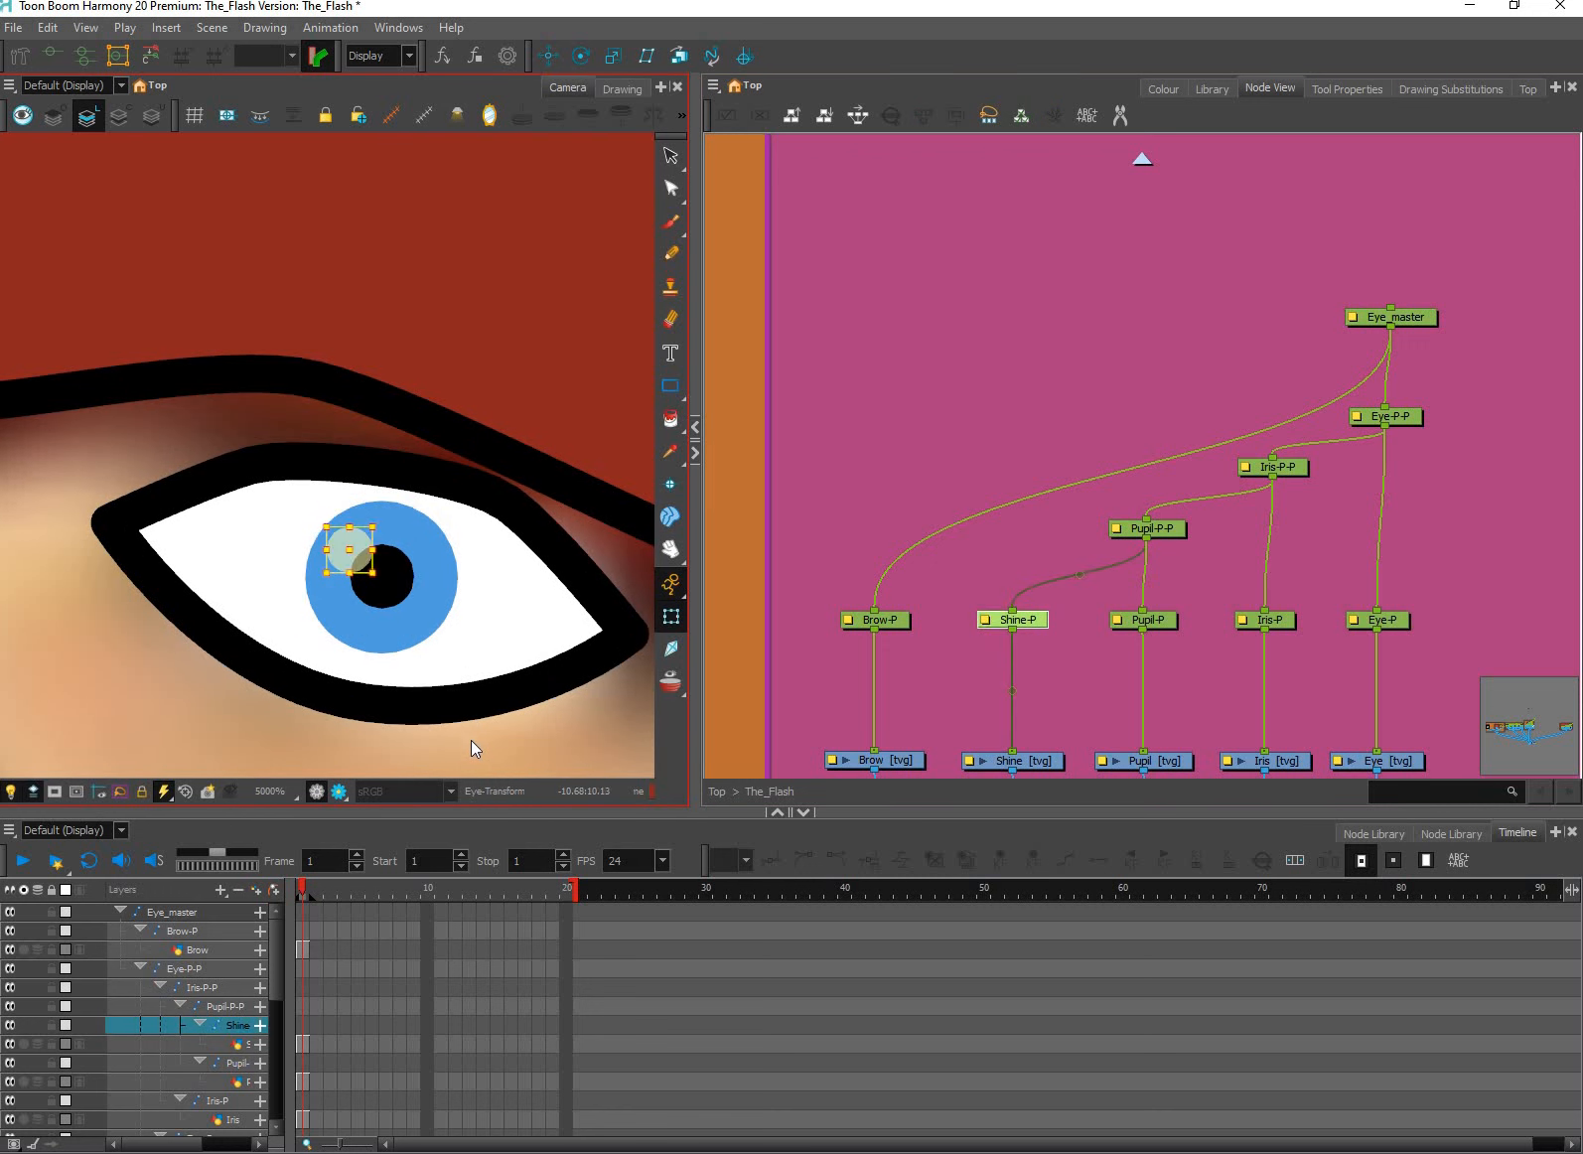
pyautogui.click(394, 587)
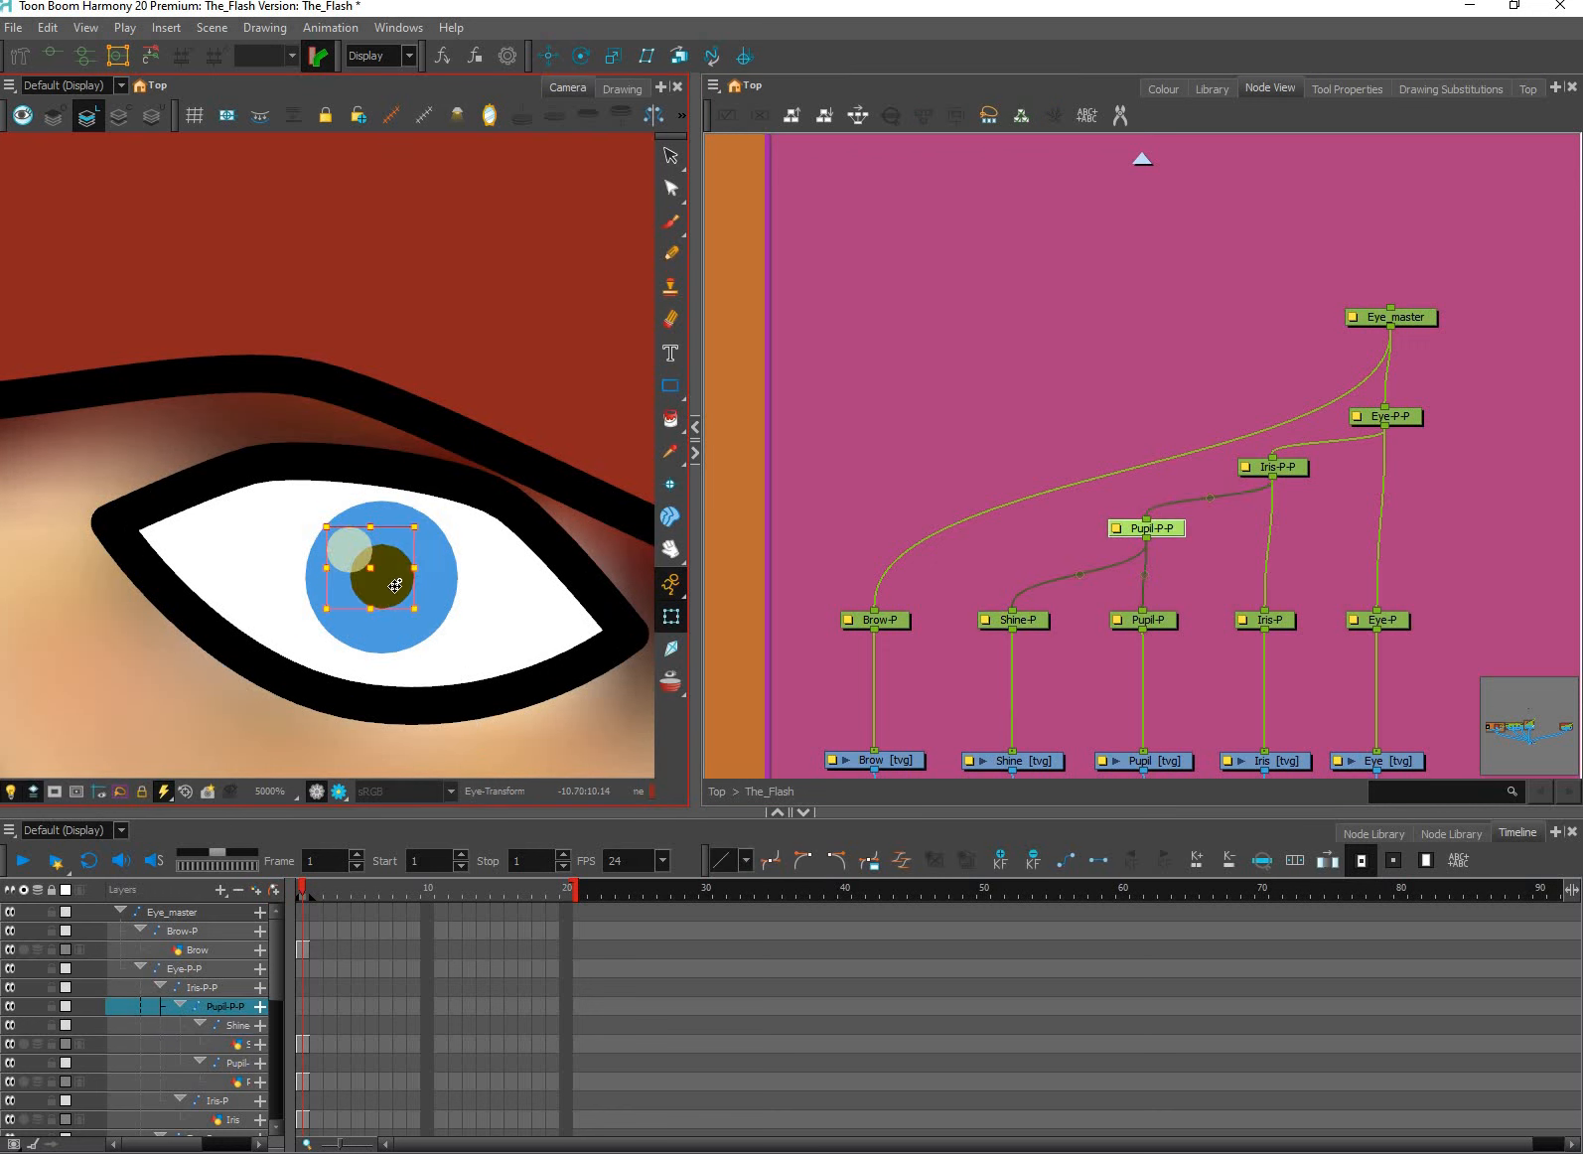
pyautogui.press('b')
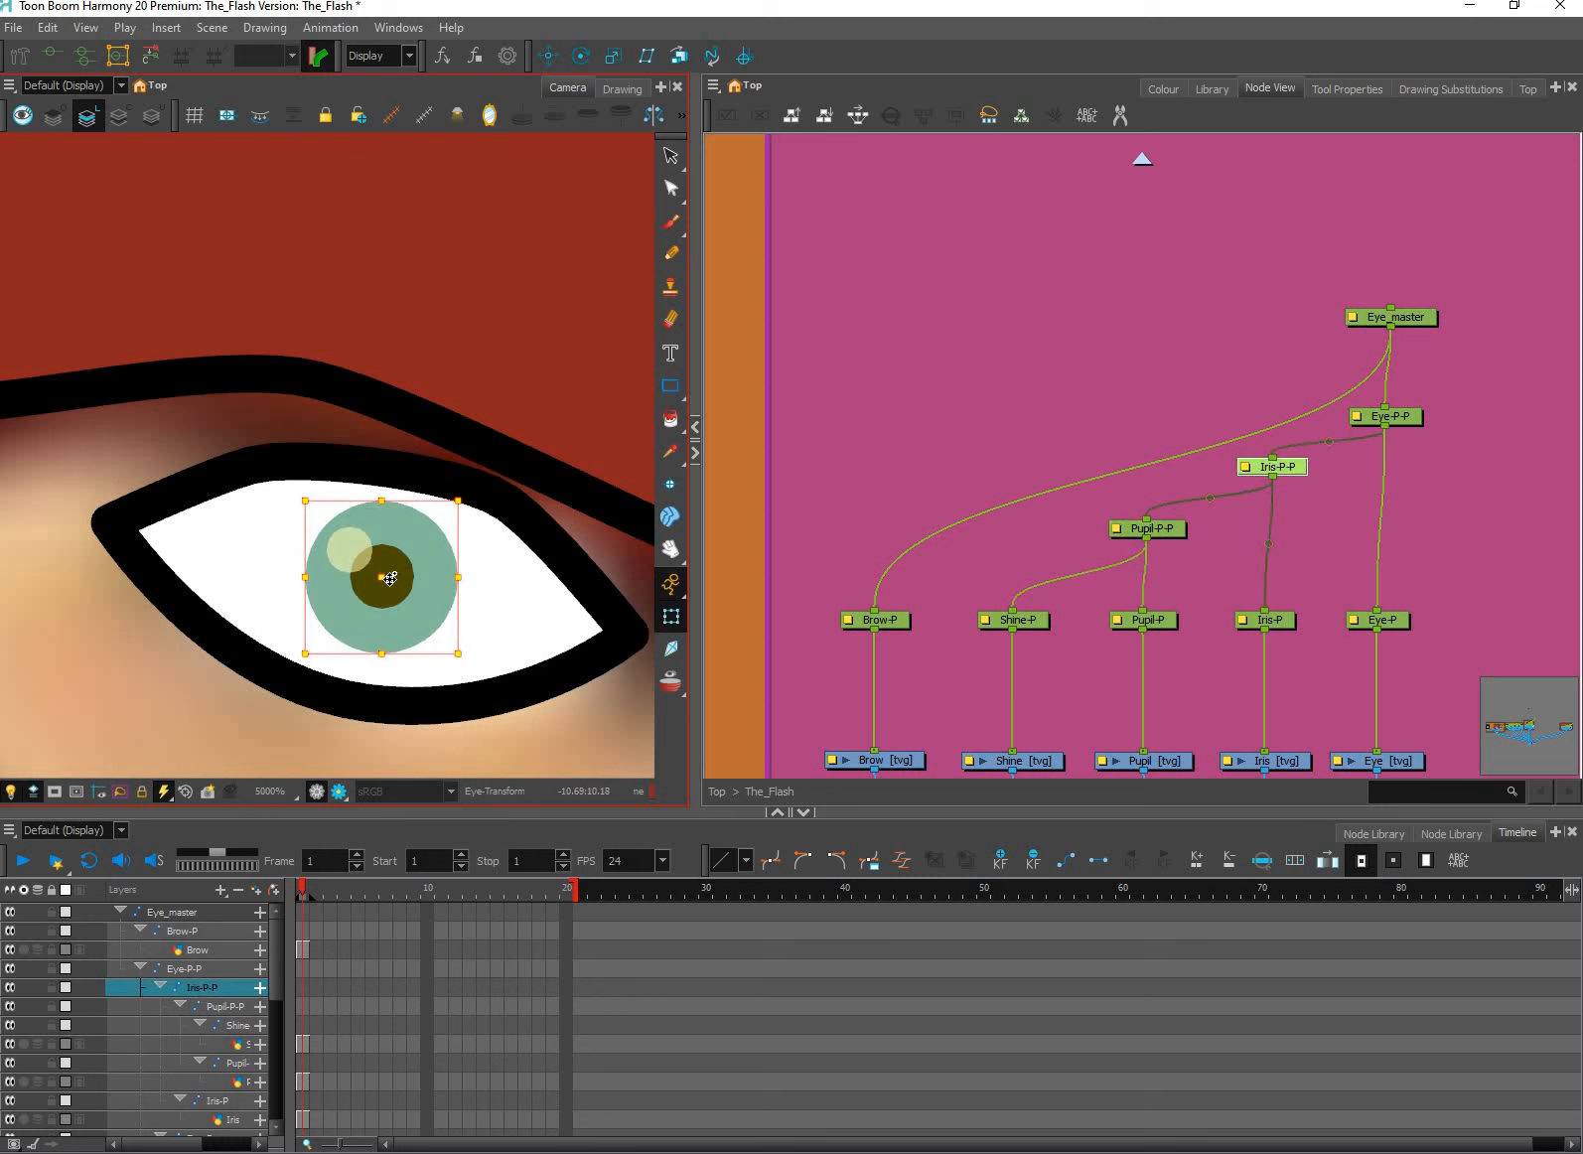
pyautogui.click(412, 593)
pyautogui.press('b')
pyautogui.click(508, 590)
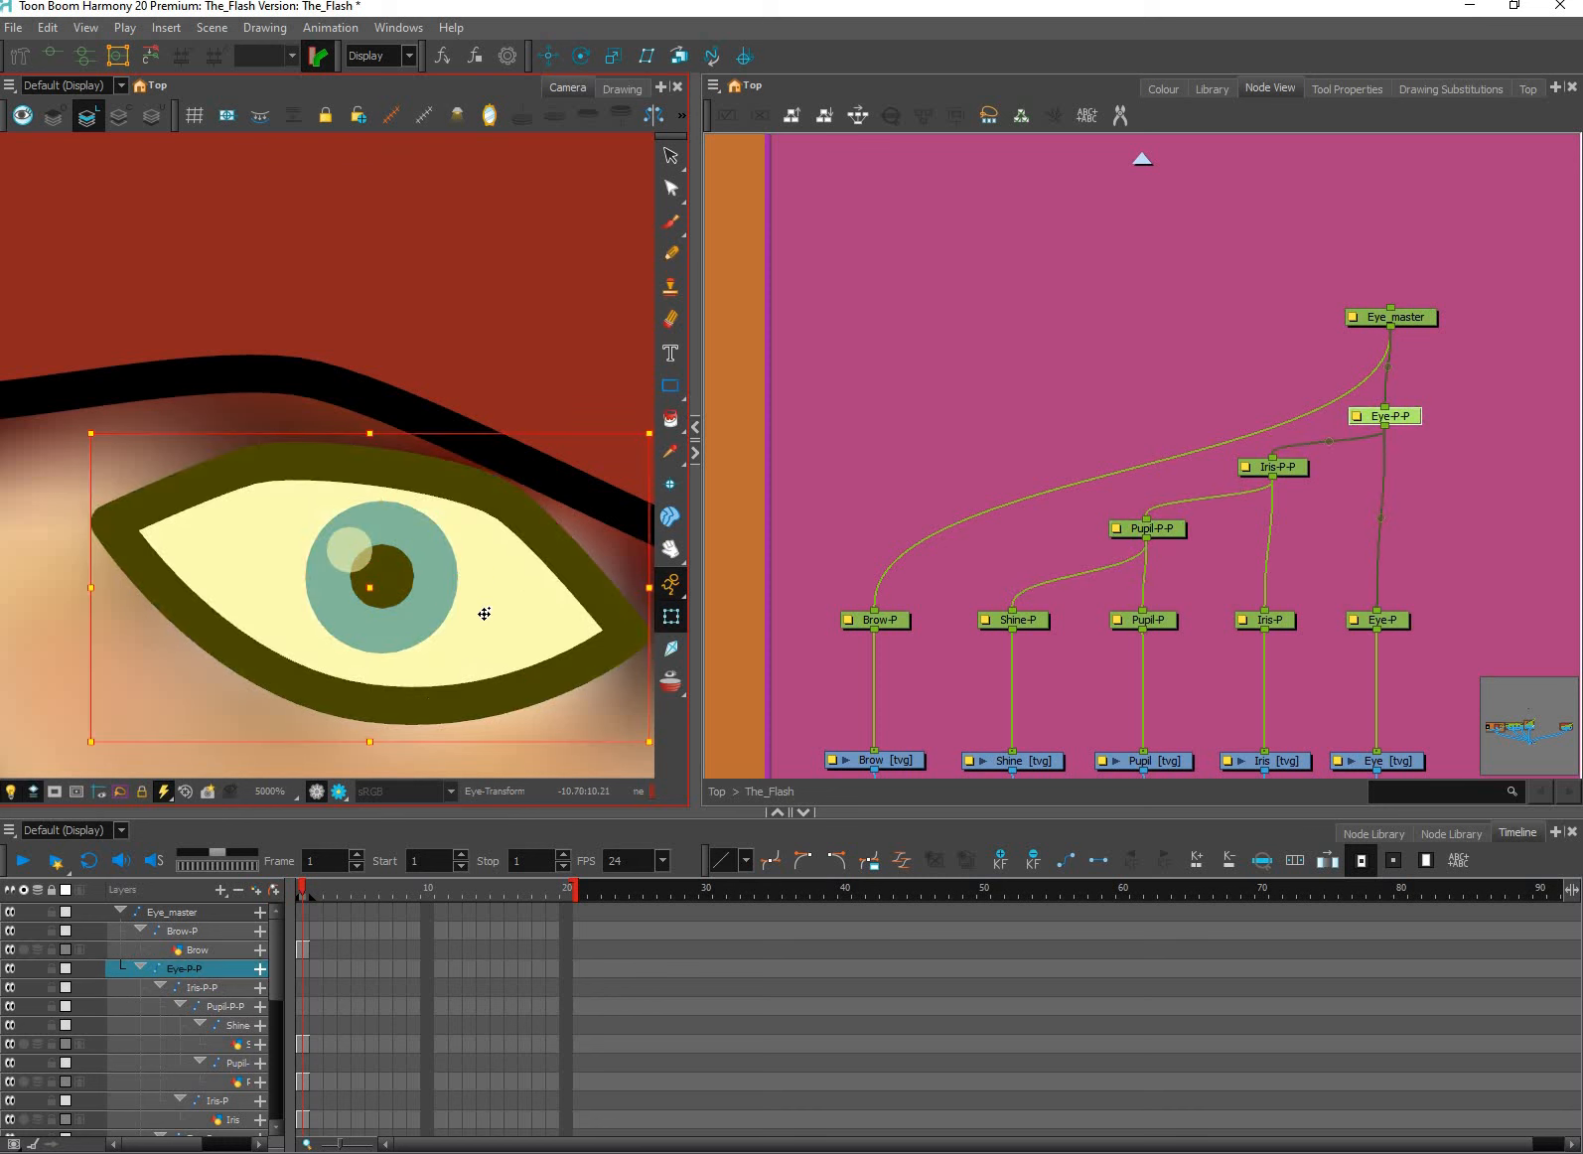
pyautogui.scroll(-3, 491, 608)
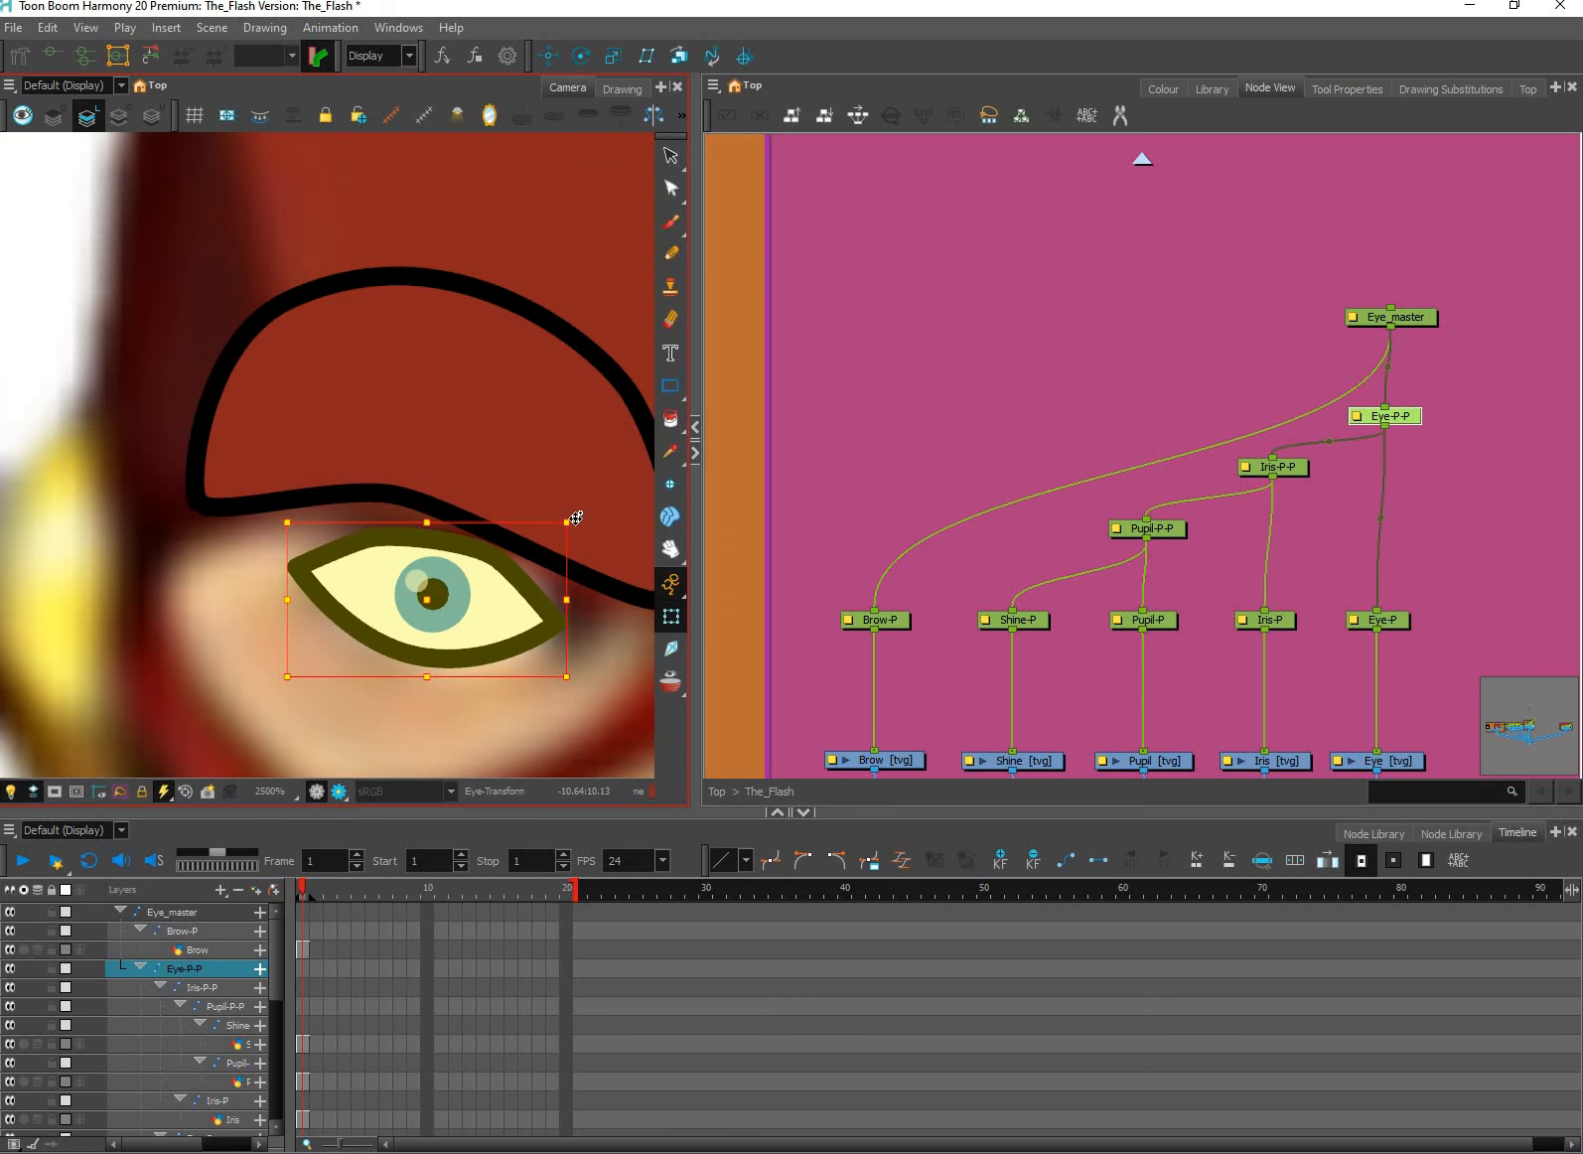
pyautogui.press('b')
pyautogui.scroll(-2, 546, 553)
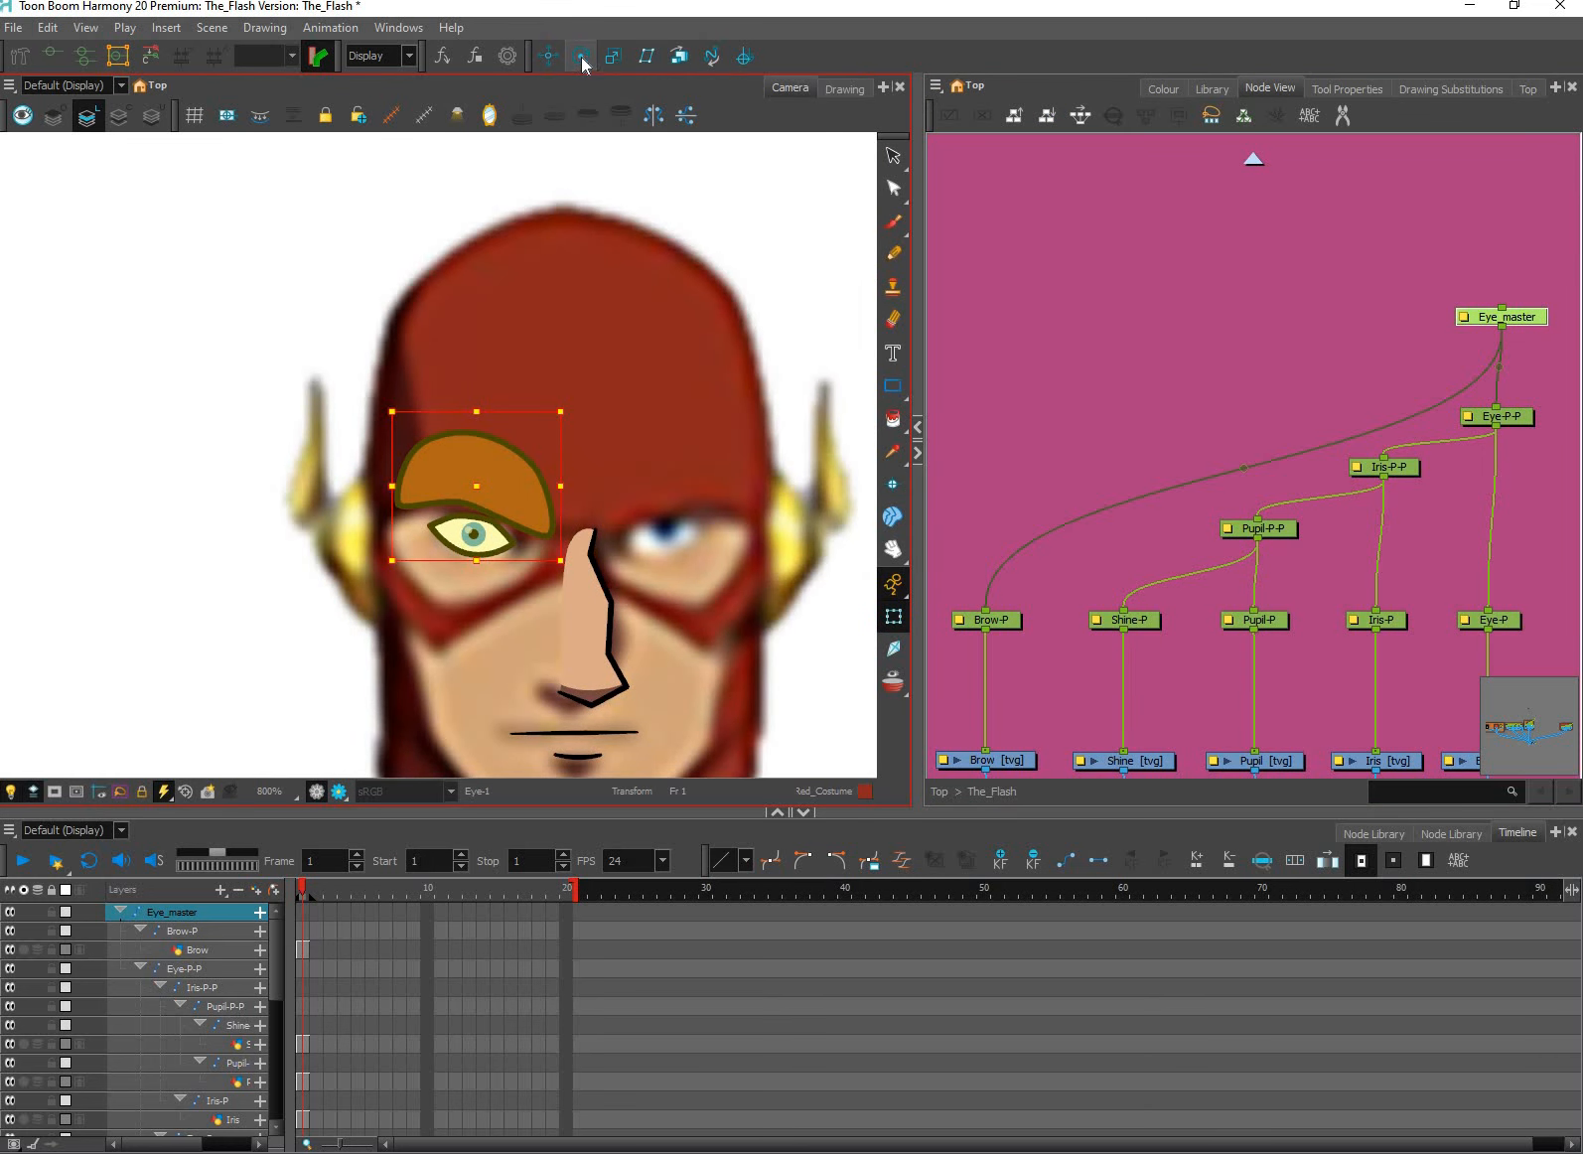
# Reposition Brow-P's pivot with the Rotate tool from the middle of the scene onto the character's face.
pyautogui.click(582, 57)
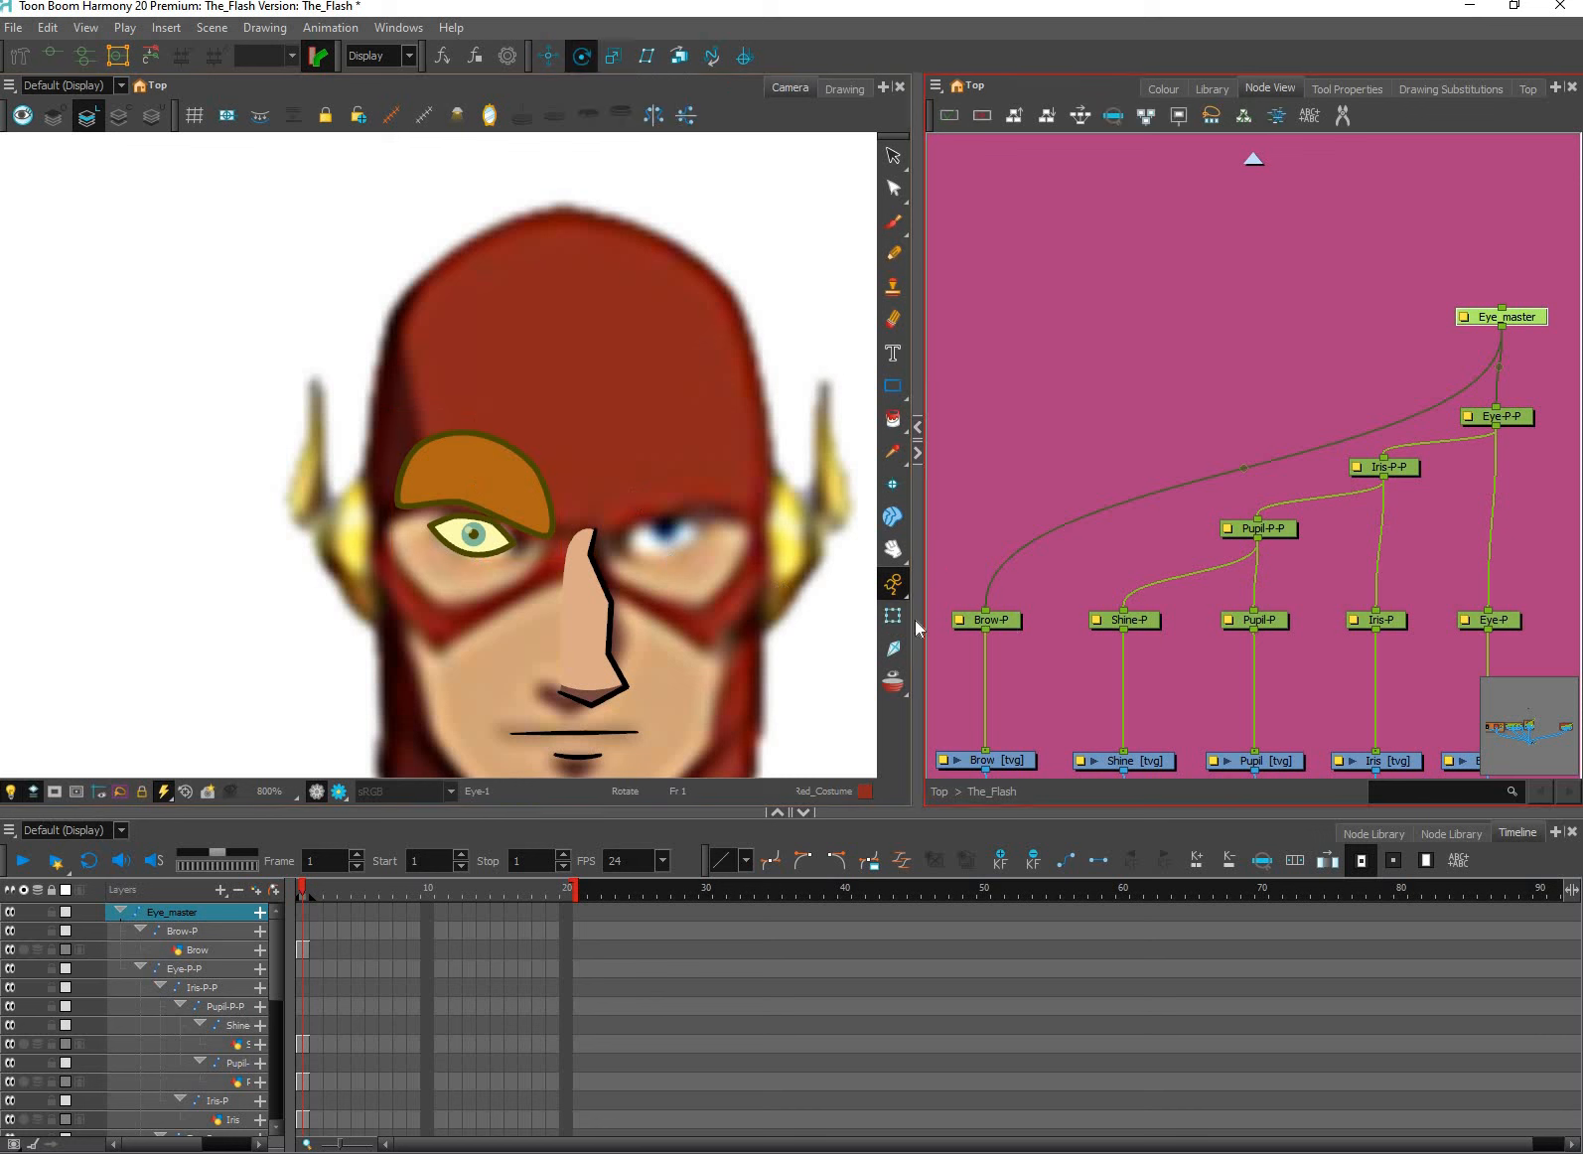
pyautogui.hotkey('shift', 'b')
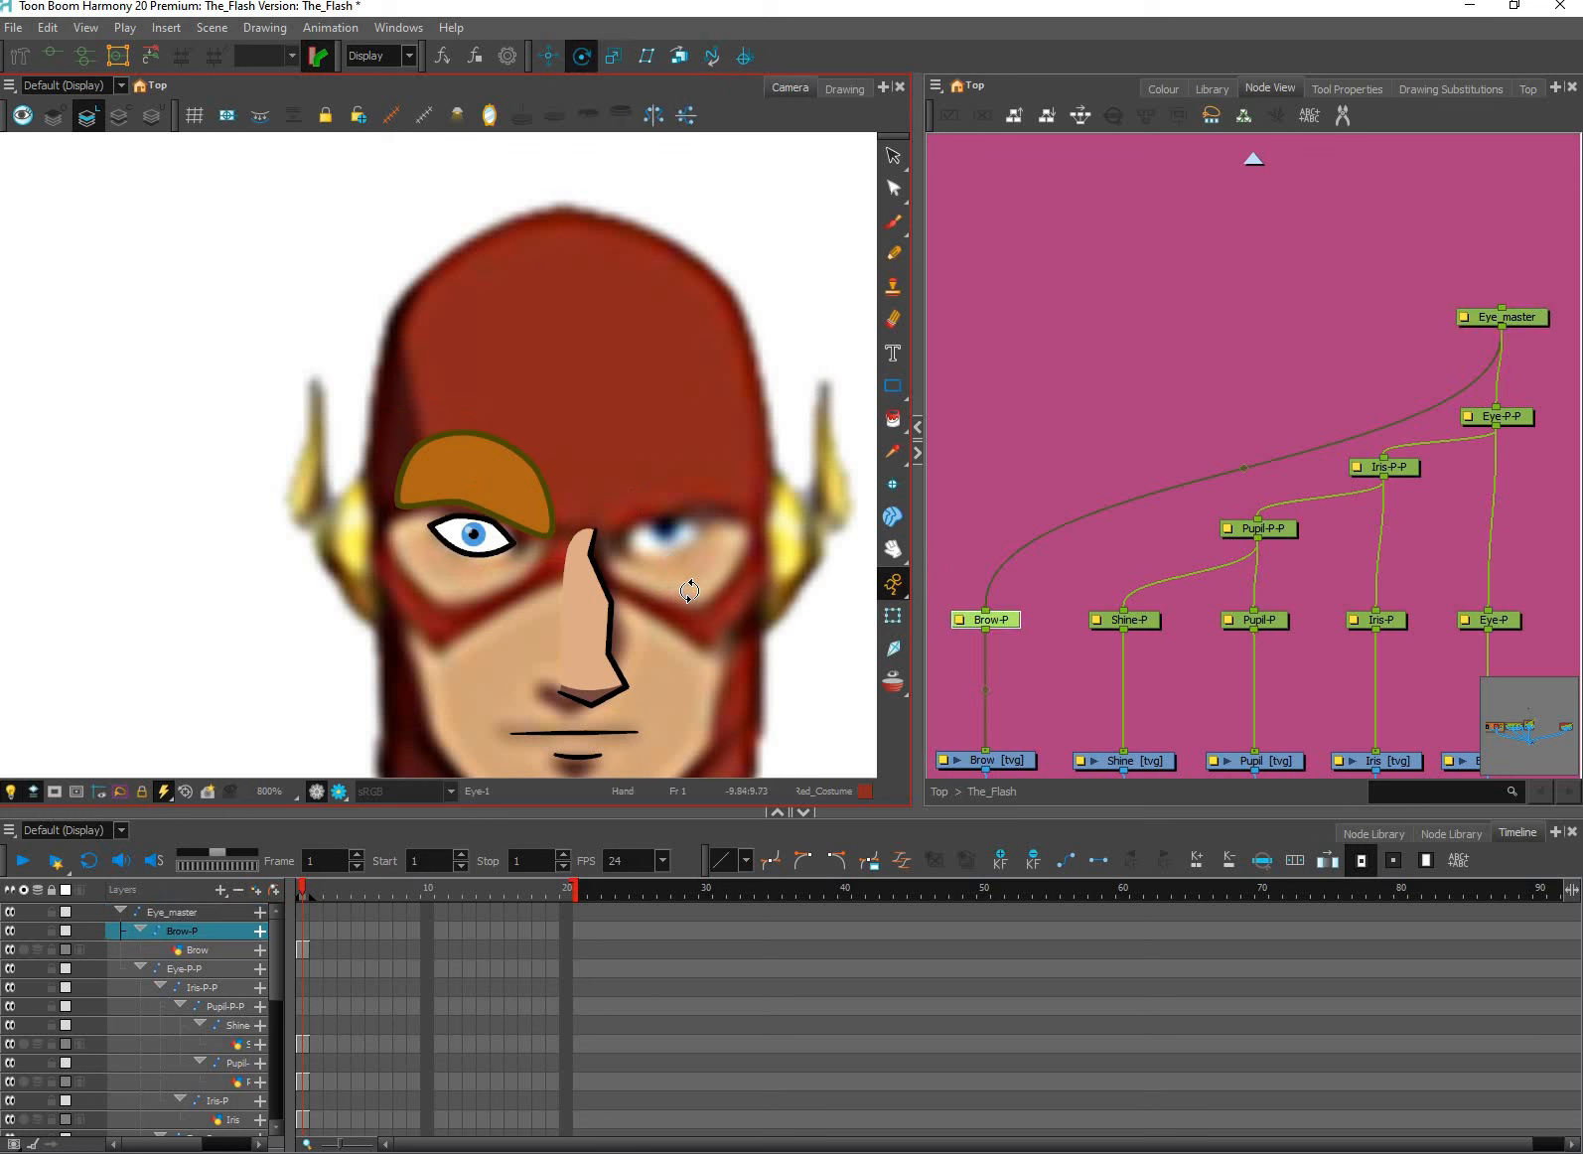
pyautogui.scroll(-6, 690, 591)
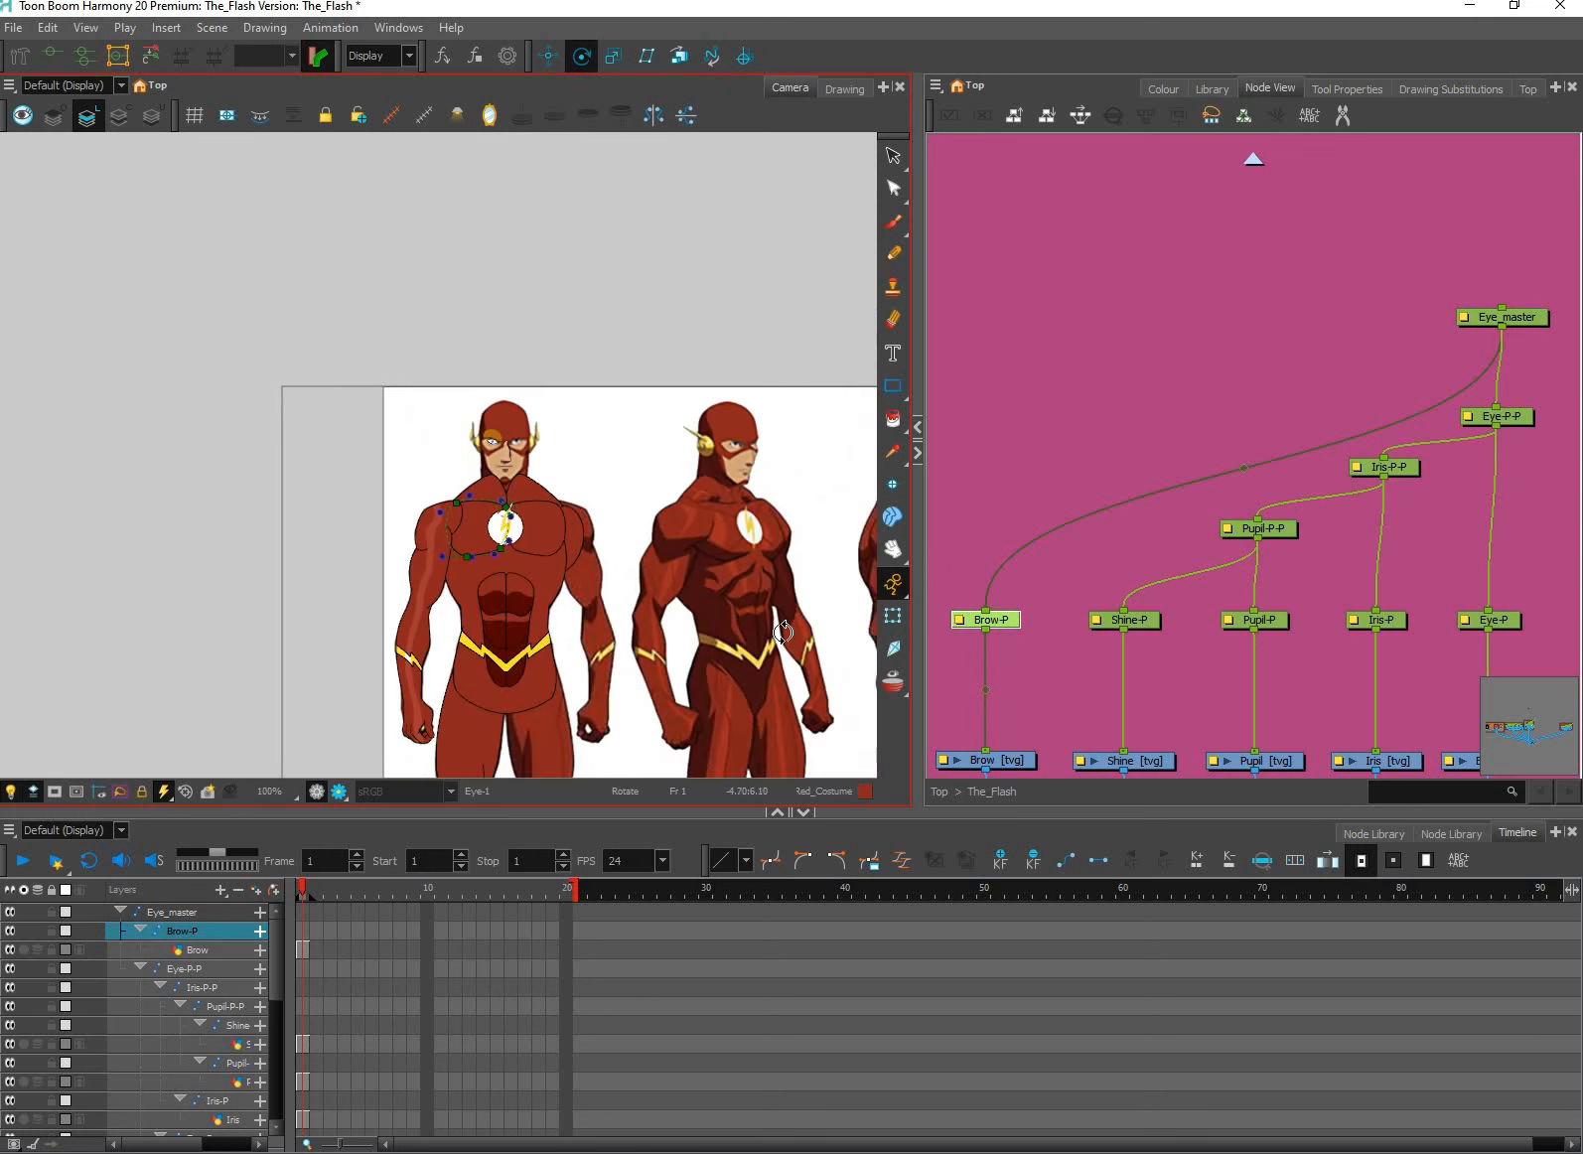
pyautogui.scroll(-4, 783, 632)
pyautogui.scroll(3, 755, 644)
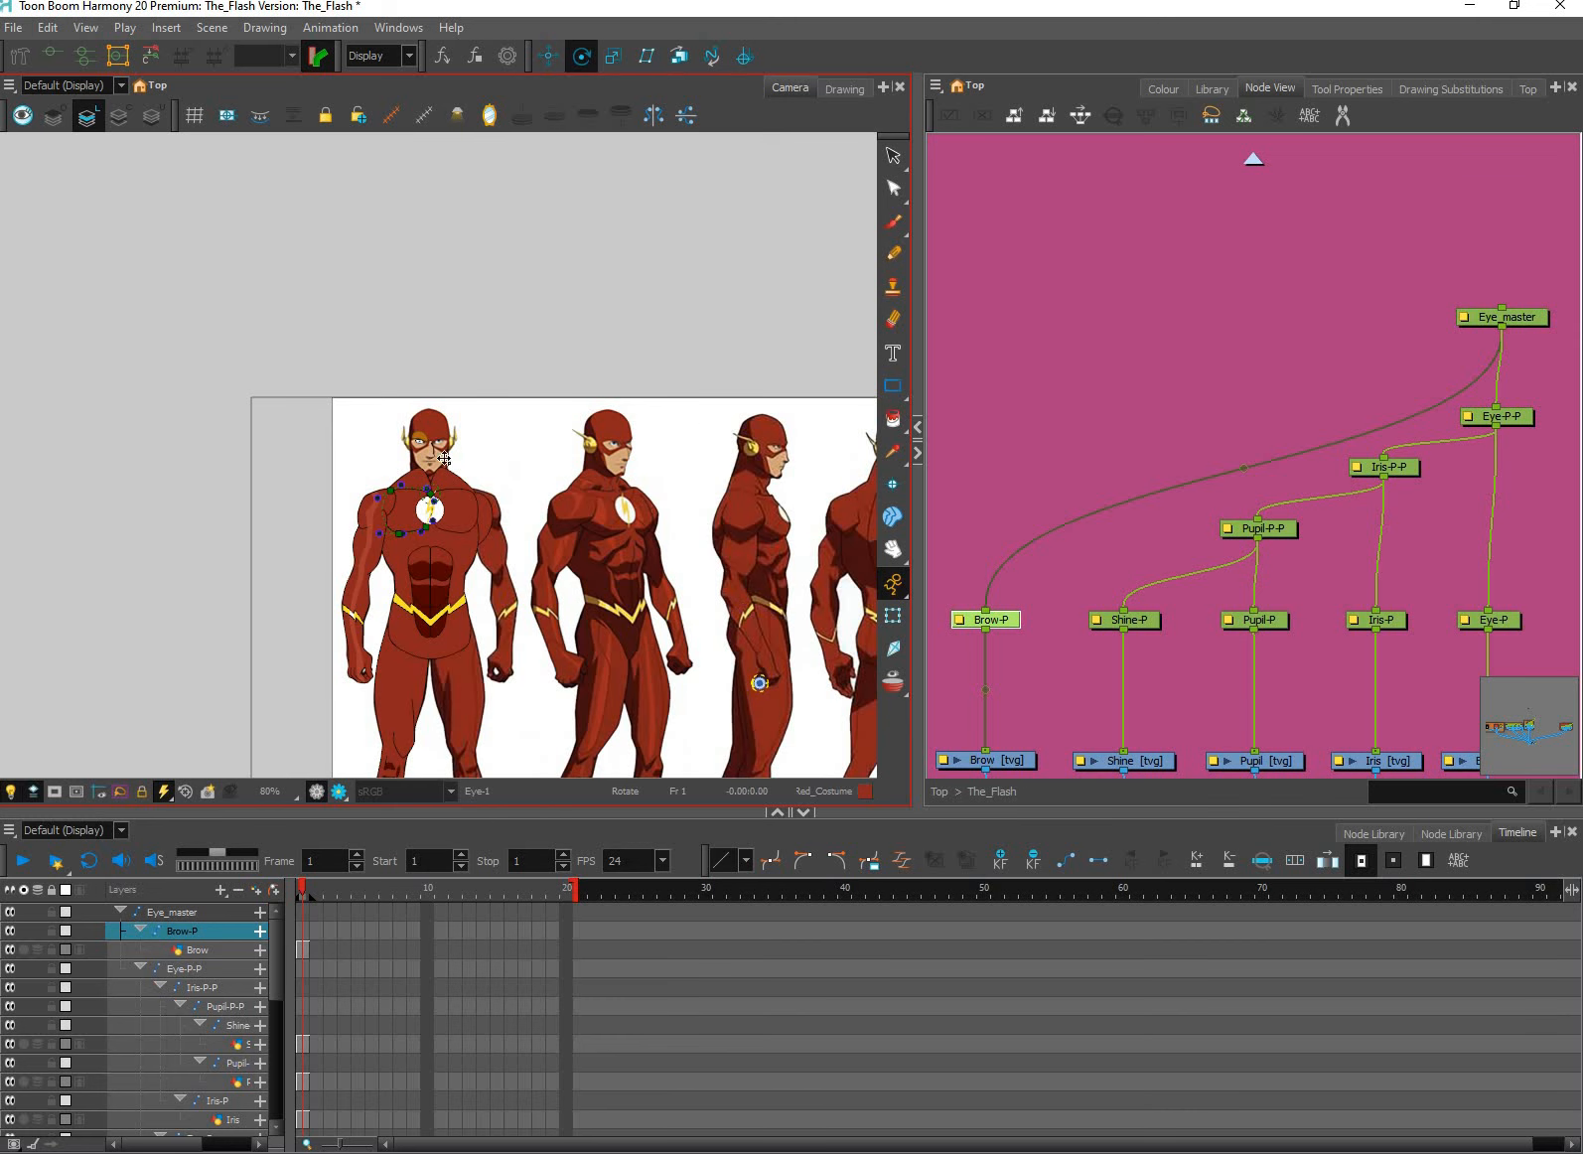
pyautogui.scroll(5, 411, 435)
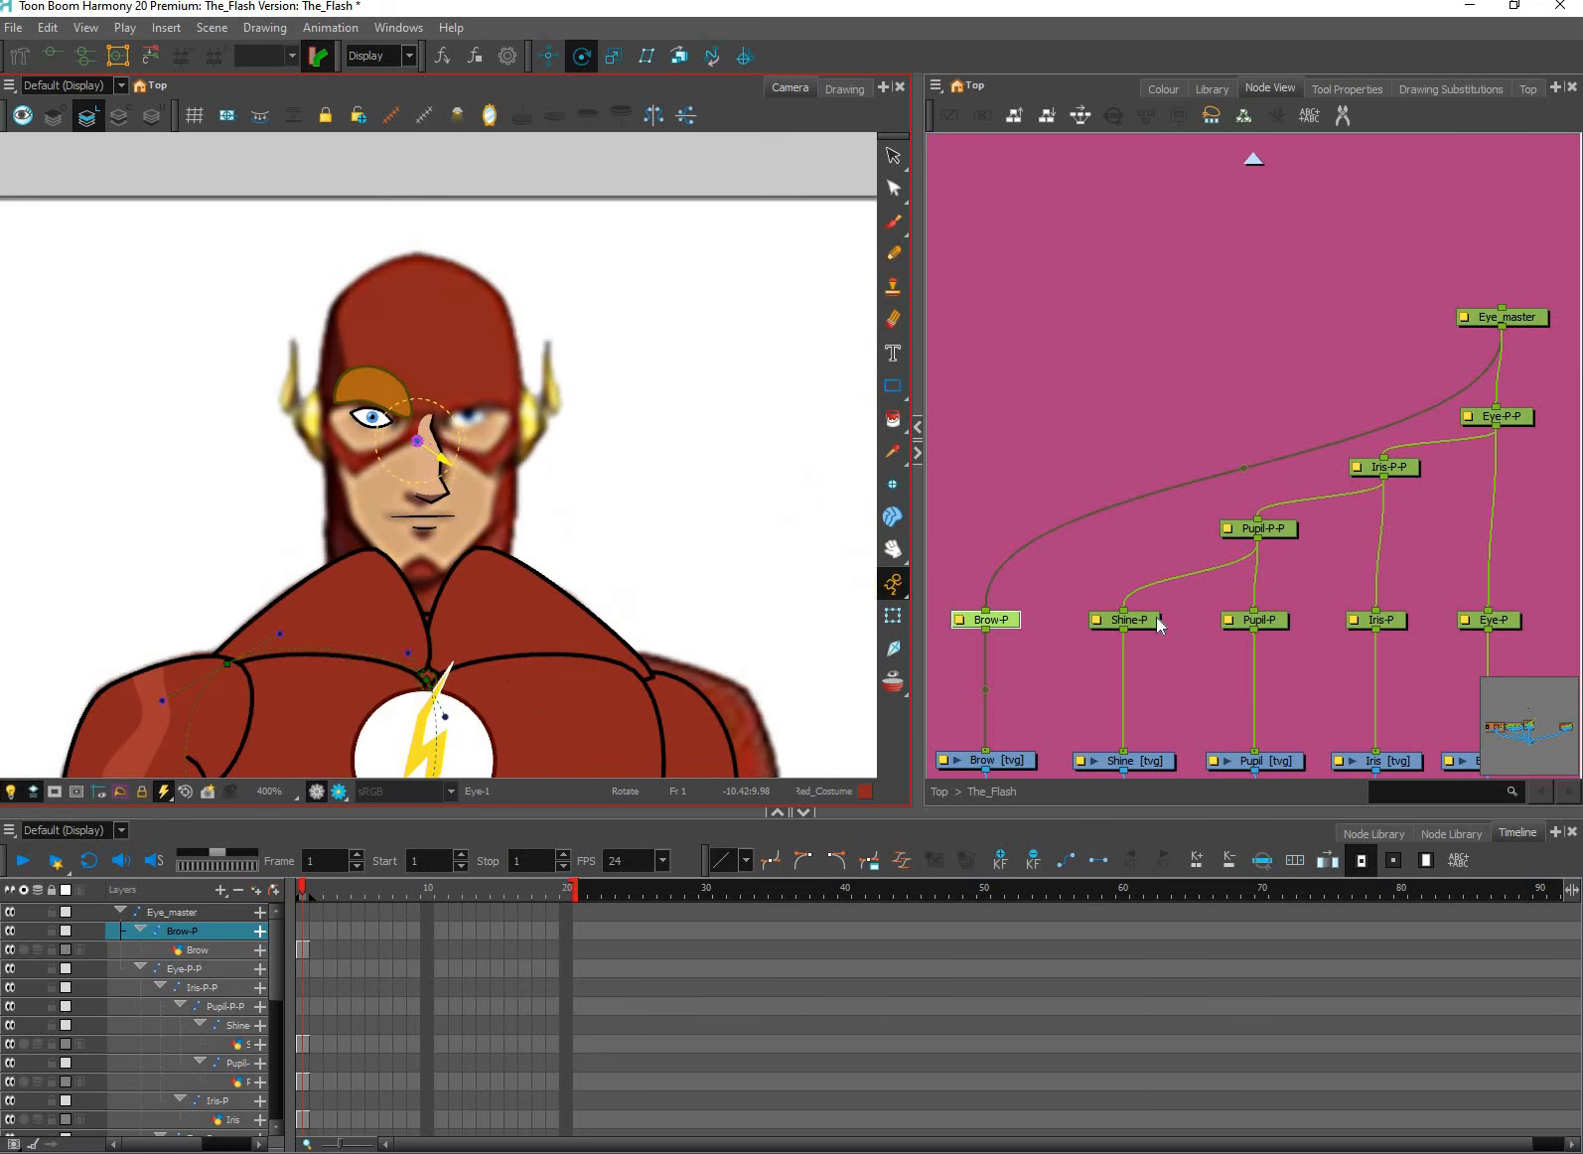
# Bring the pivots of Shine-P, Pupil-P, Iris-P and Eye-P roughly onto the character's face.
pyautogui.click(1129, 620)
pyautogui.scroll(-5, 612, 548)
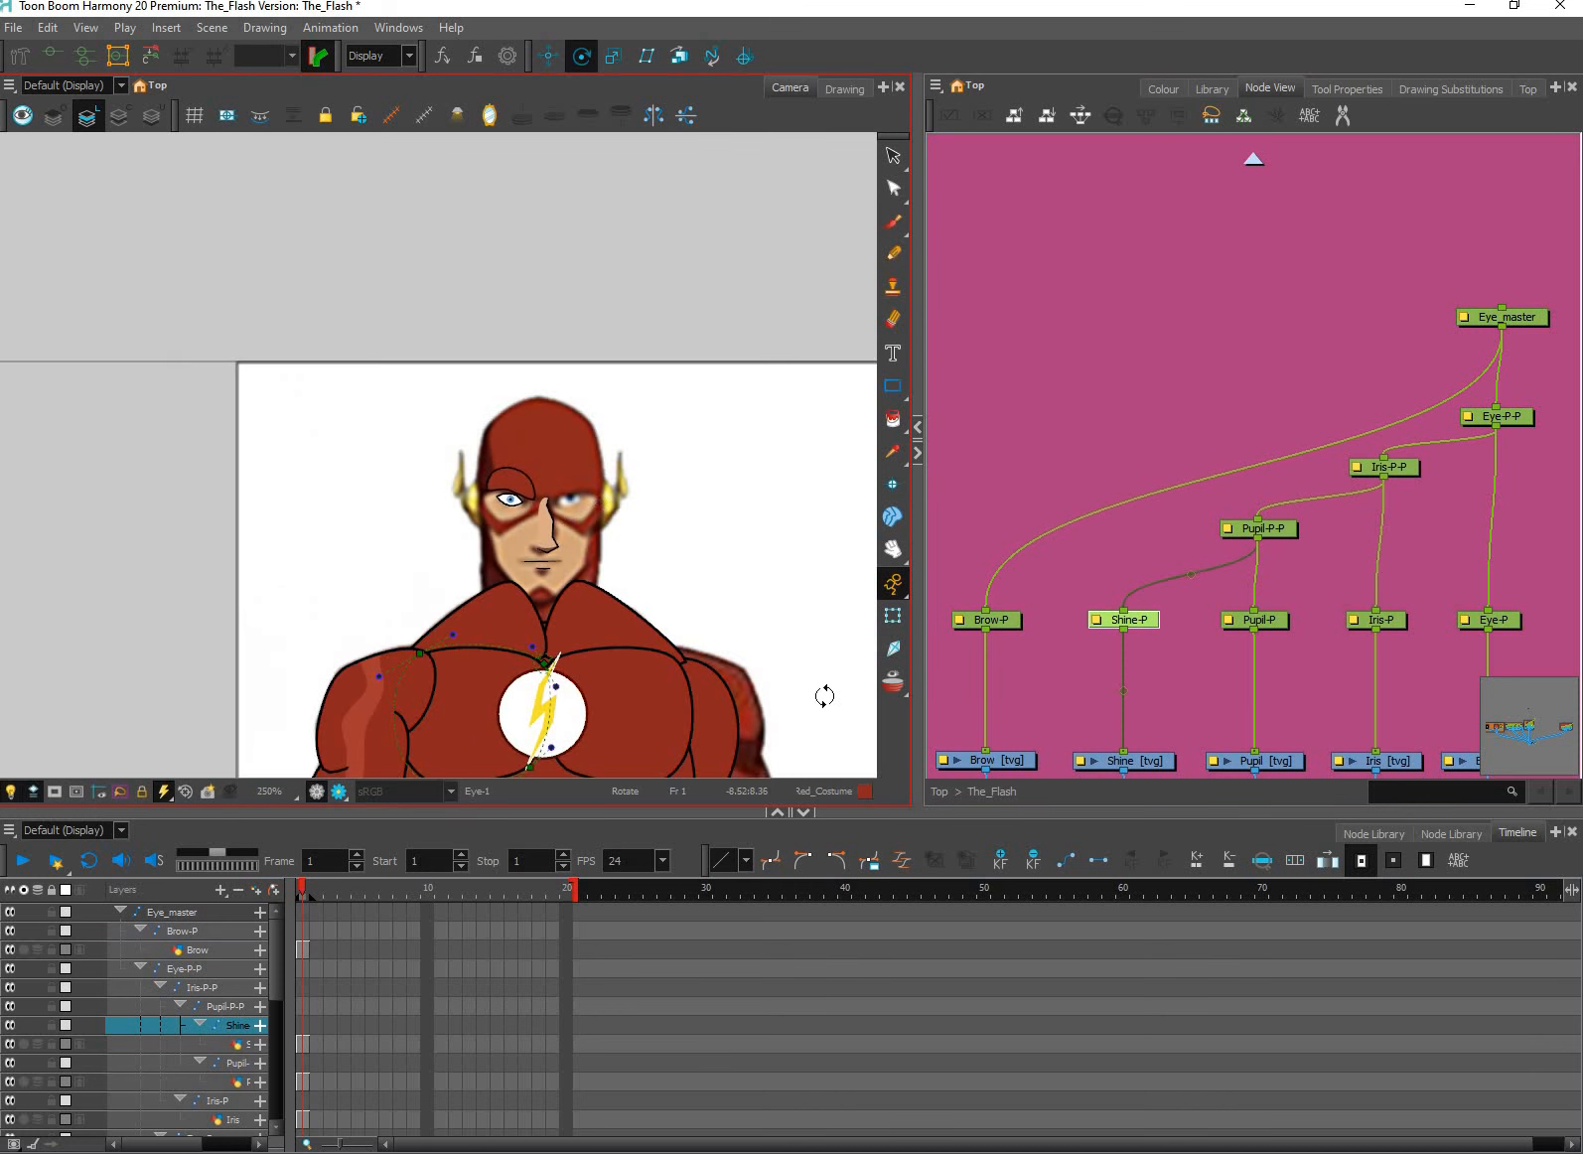
pyautogui.scroll(-1, 813, 688)
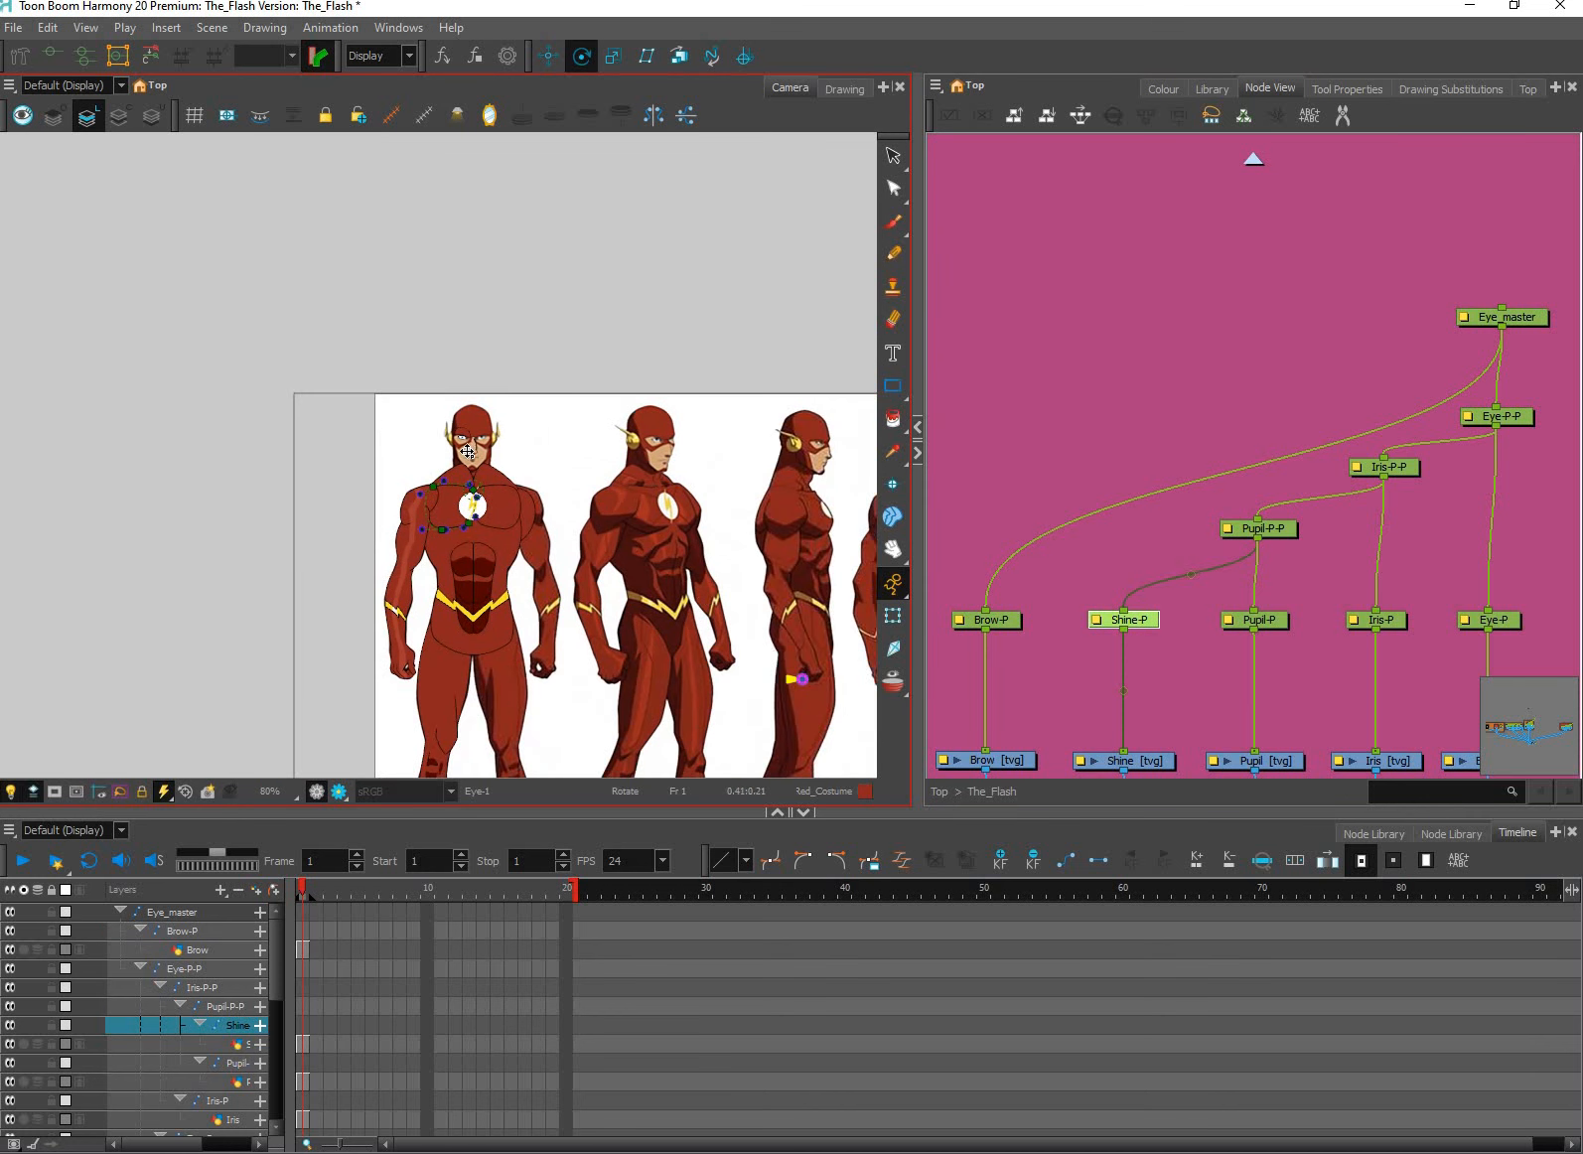
pyautogui.click(1260, 620)
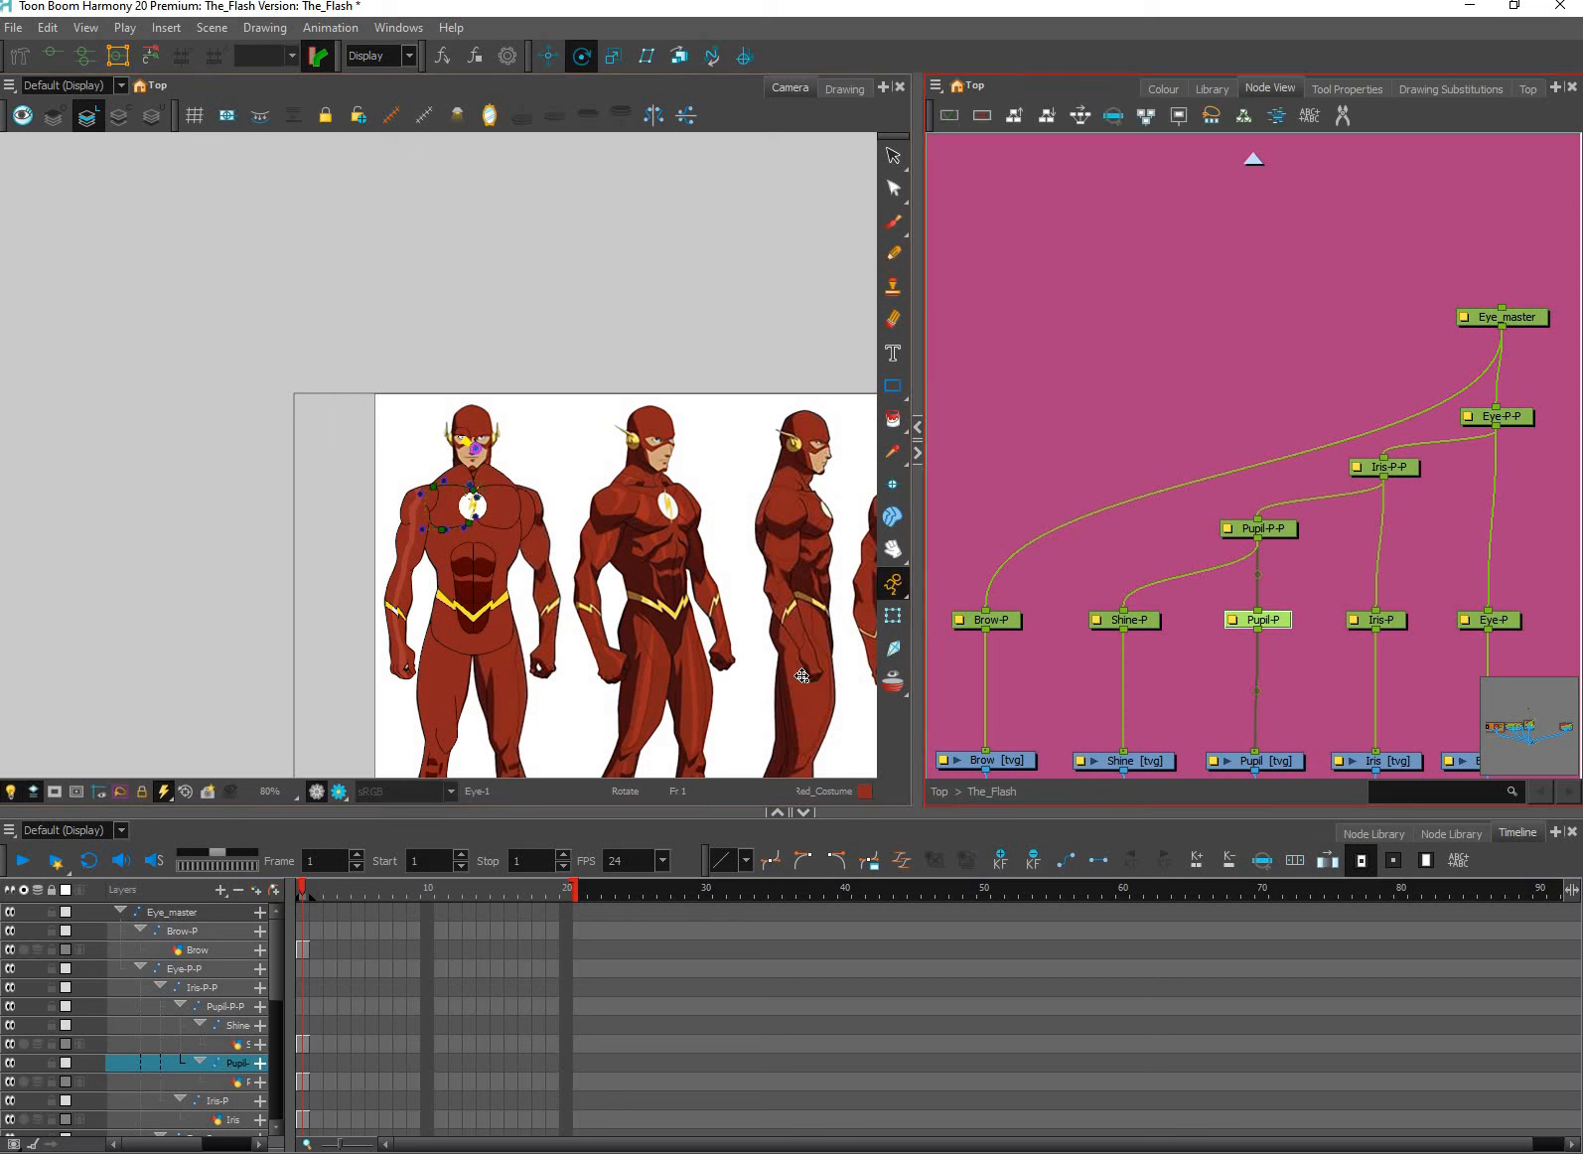
pyautogui.click(1376, 620)
pyautogui.click(1487, 620)
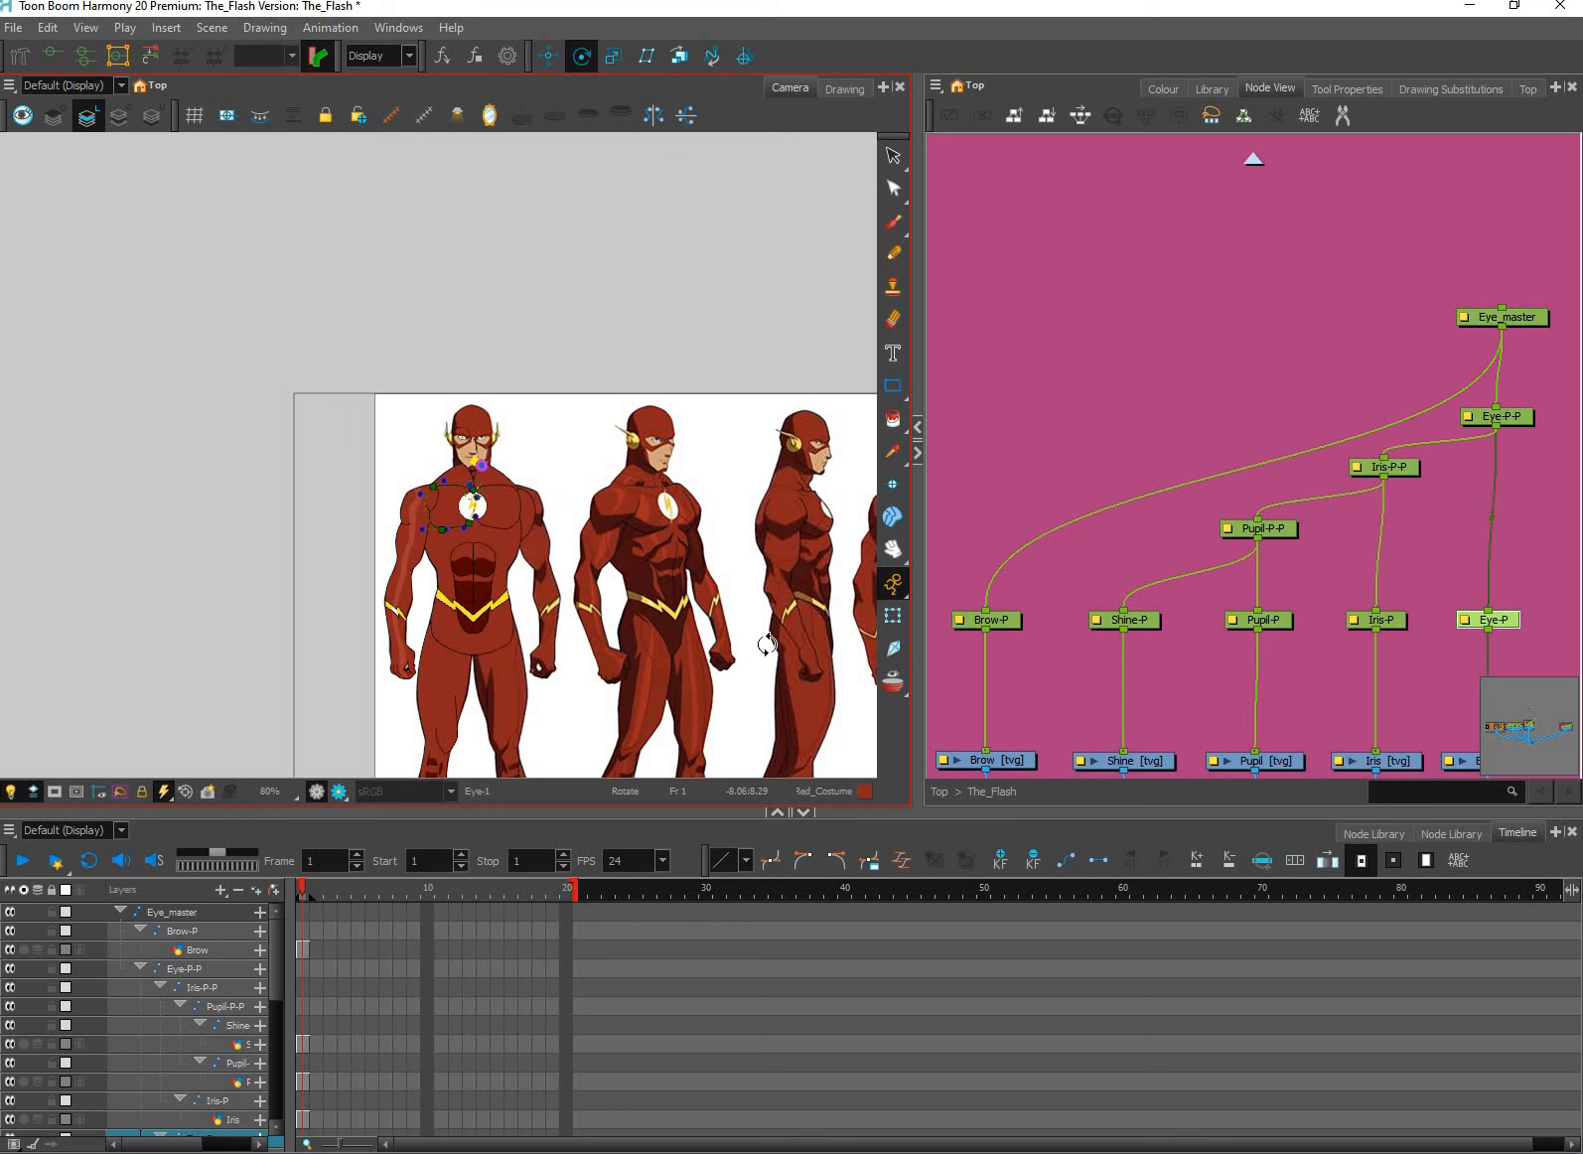
# Bring the pivots of the parent pegs Pupil-P-P, Iris-P-P, Eye-P-P and Eye_master roughly onto the character's face.
pyautogui.click(467, 456)
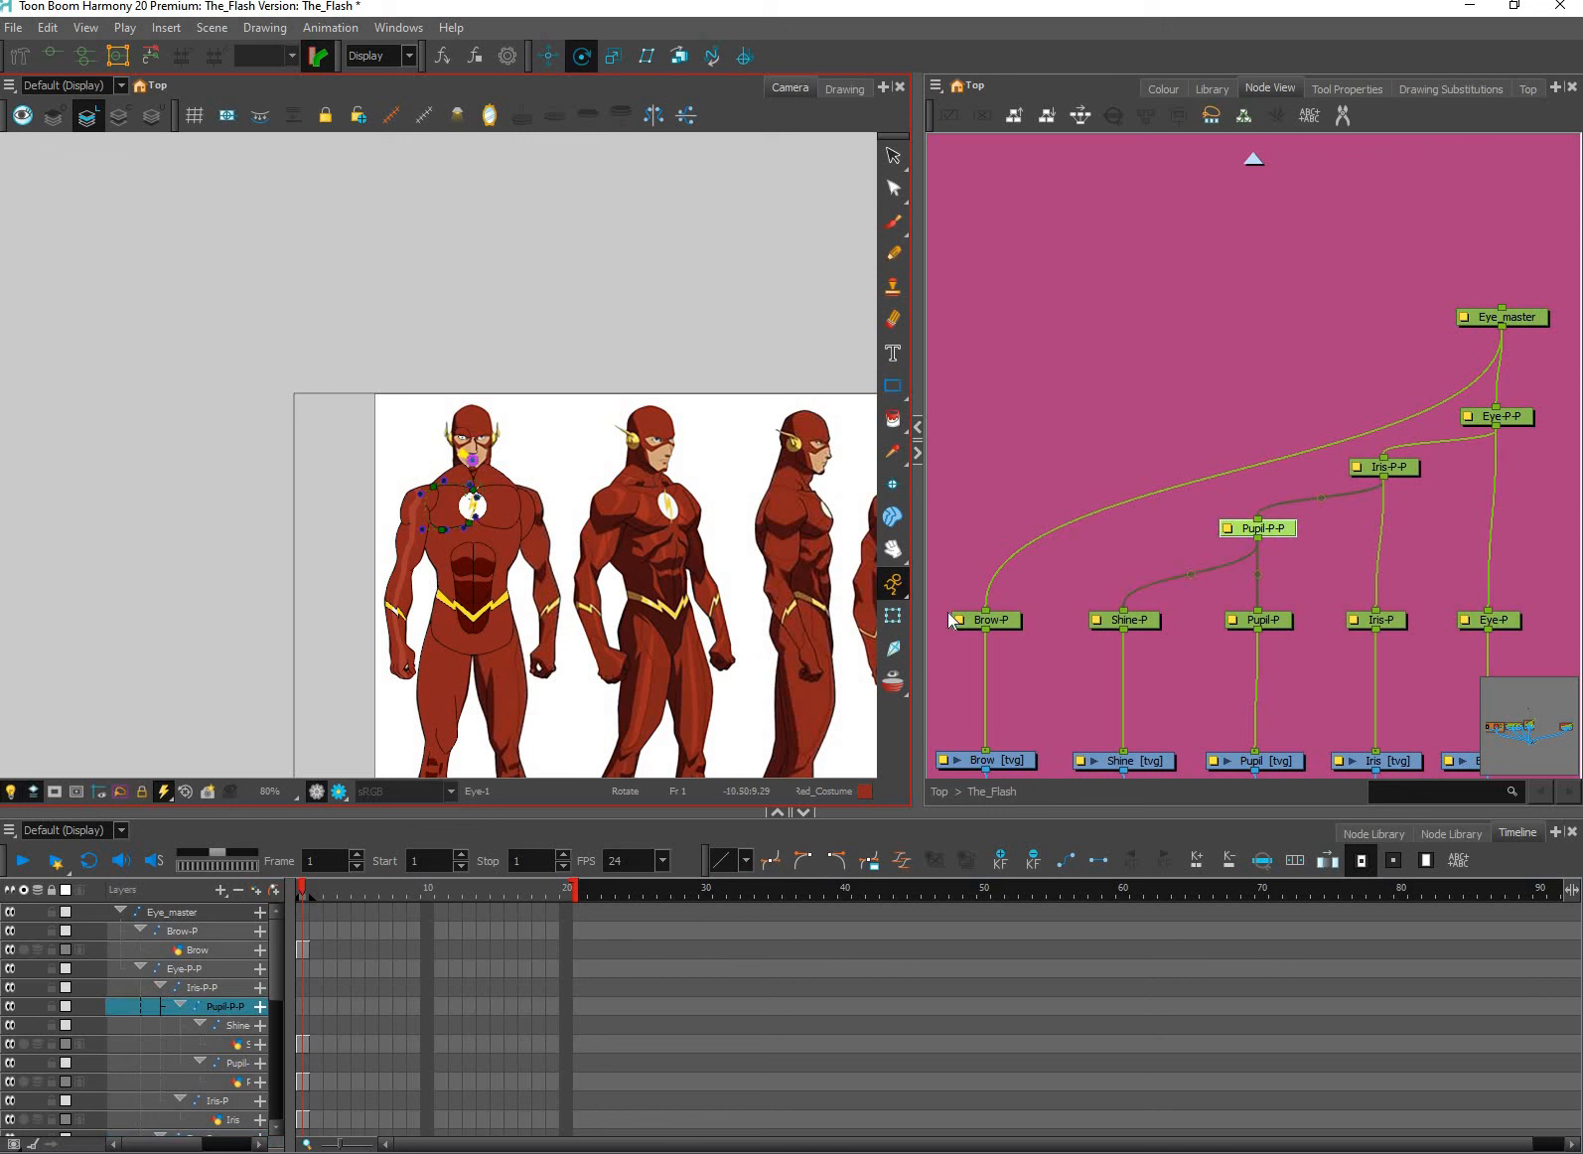
pyautogui.click(1384, 466)
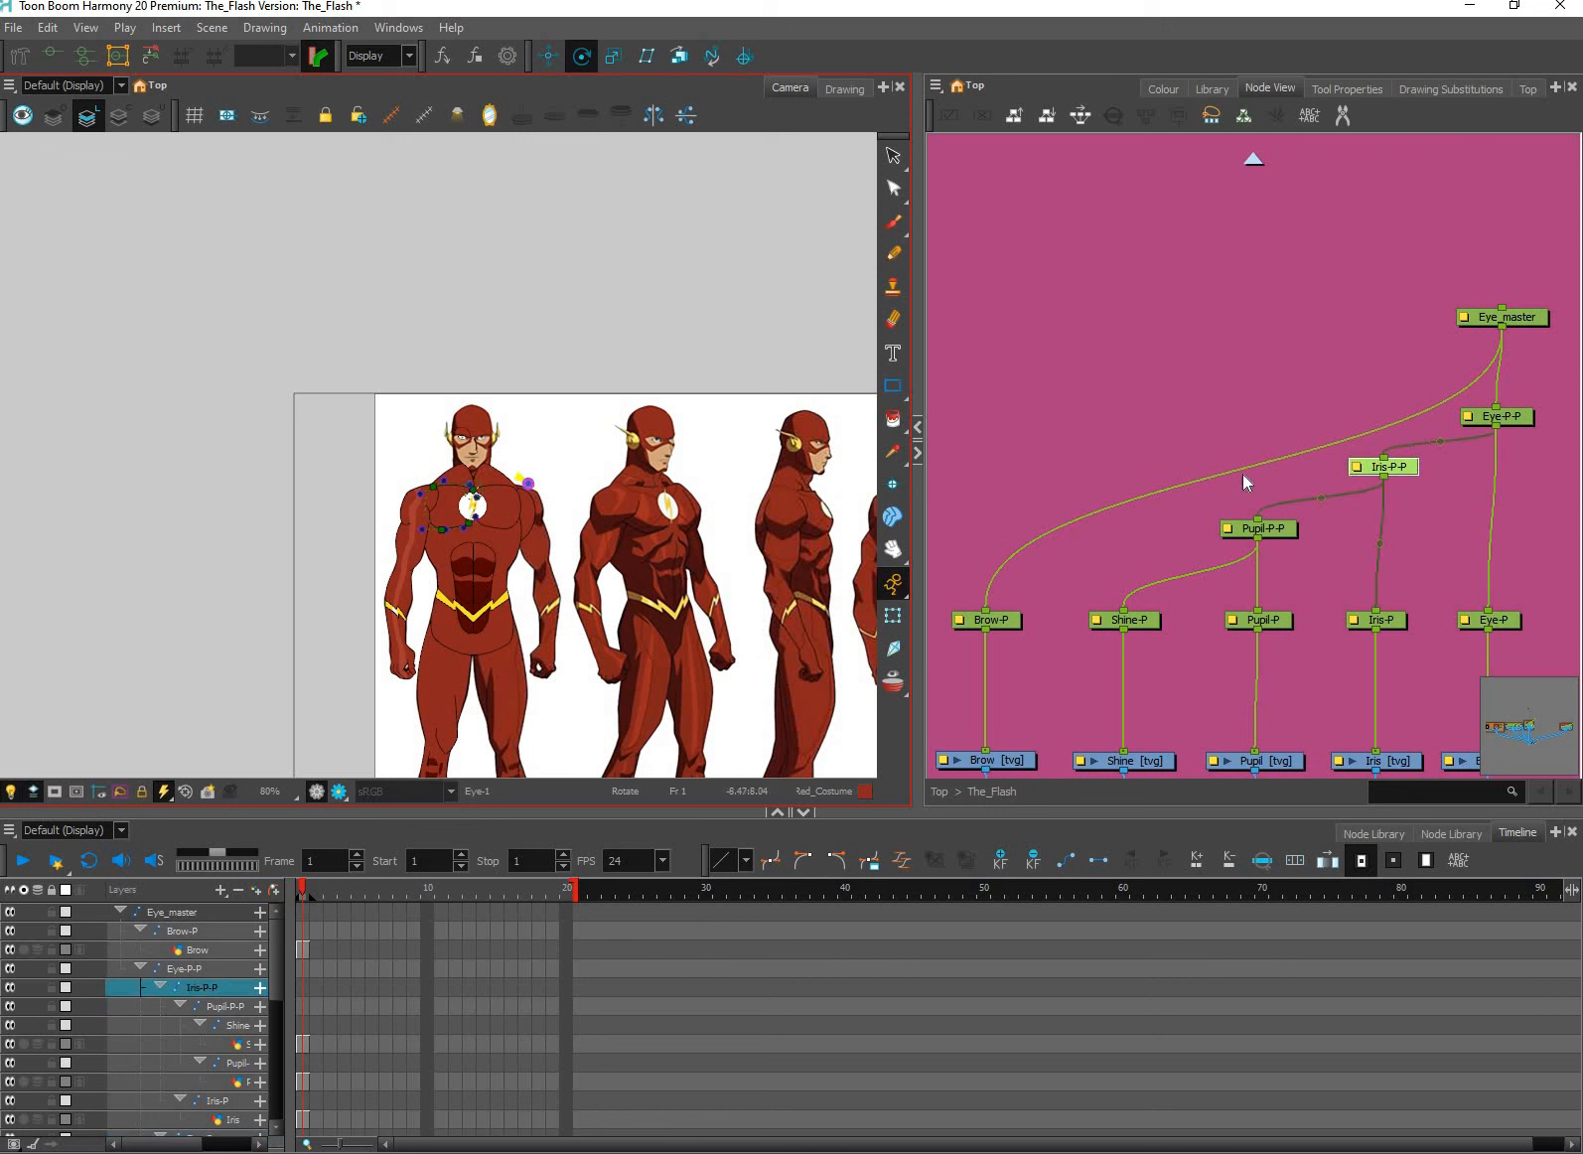
pyautogui.moveTo(1499, 417); pyautogui.dragTo(1490, 416)
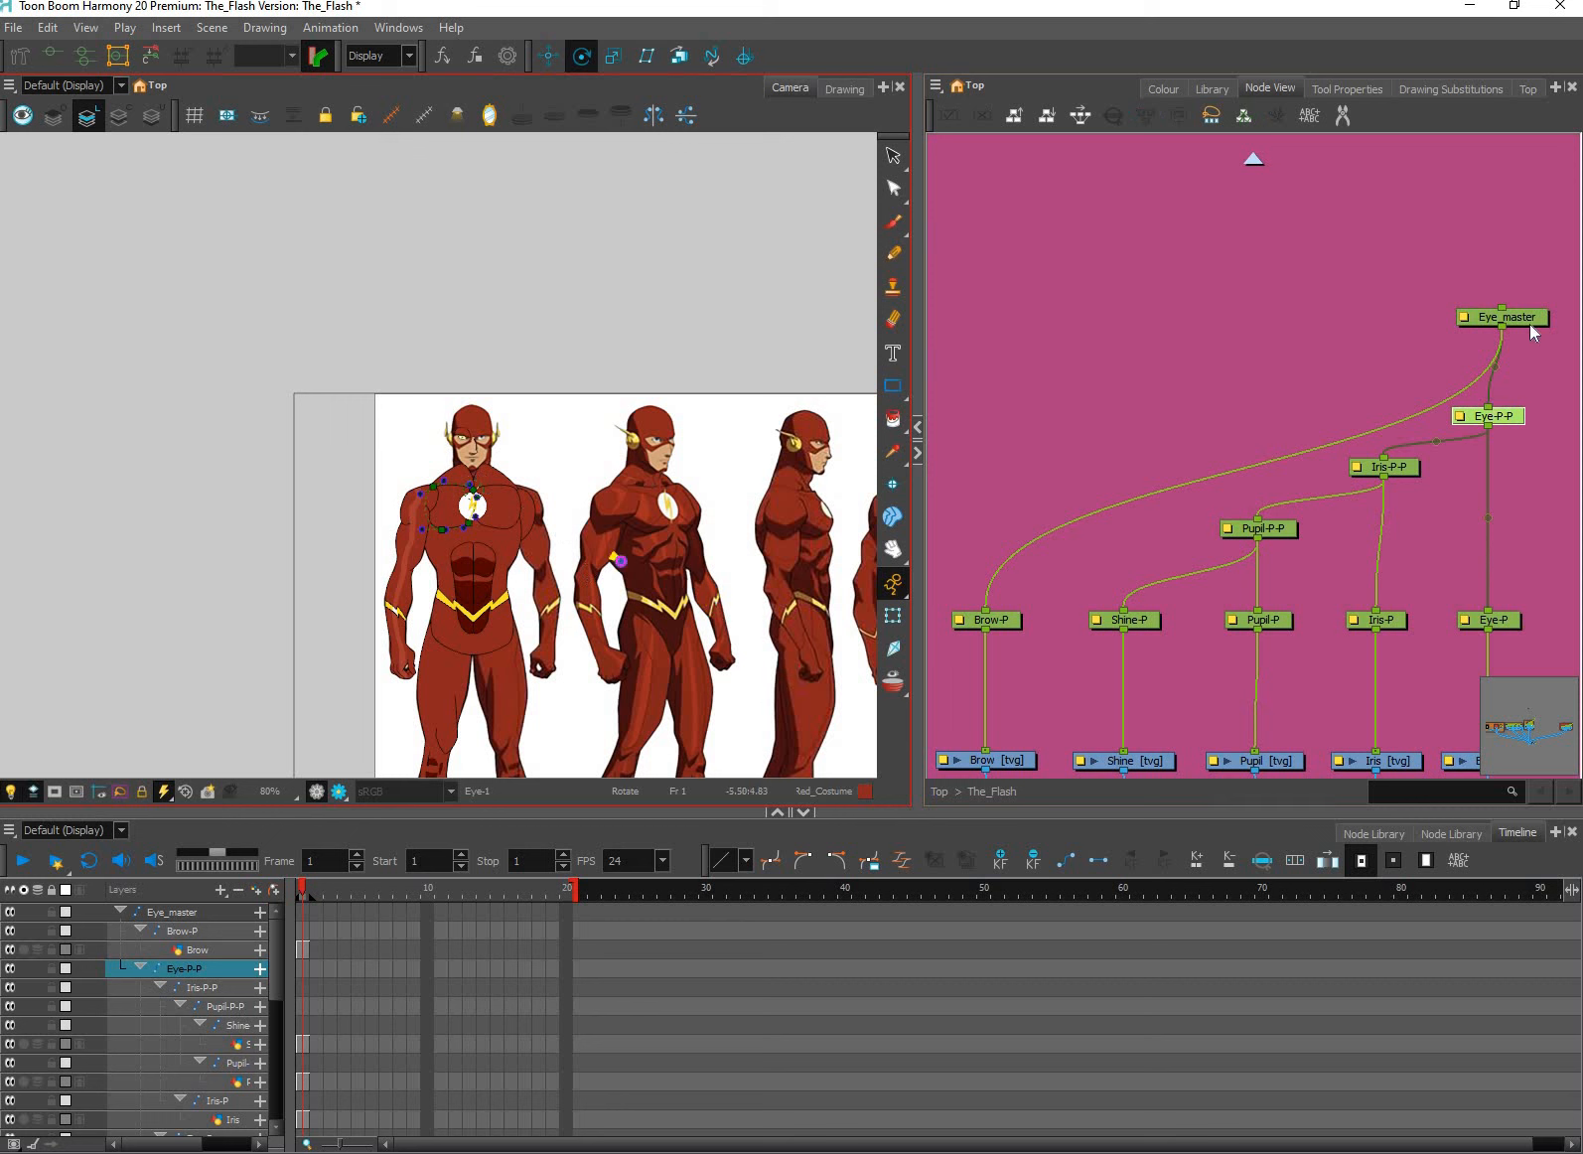
pyautogui.press('b')
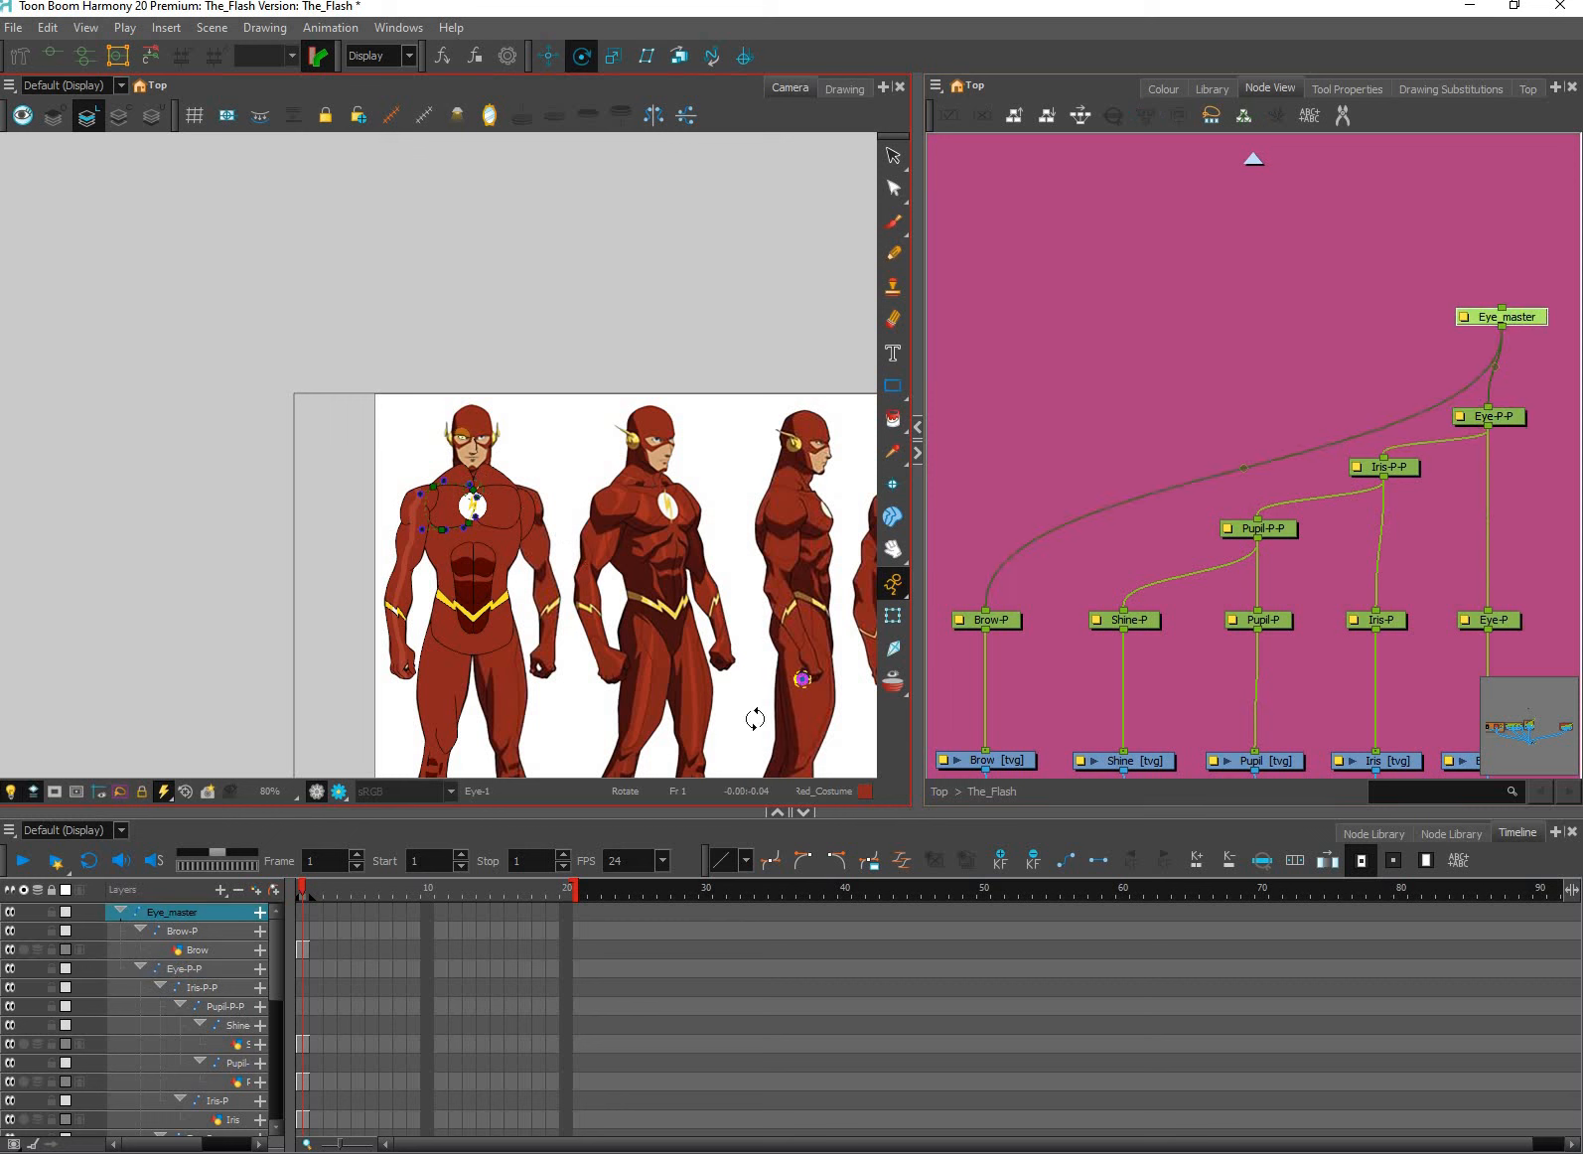
pyautogui.hotkey('ctrl', 'z')
# Select the brow's parent peg Brow-P and check its pivot position against the brow artwork using the Transform tool.
pyautogui.scroll(5, 522, 536)
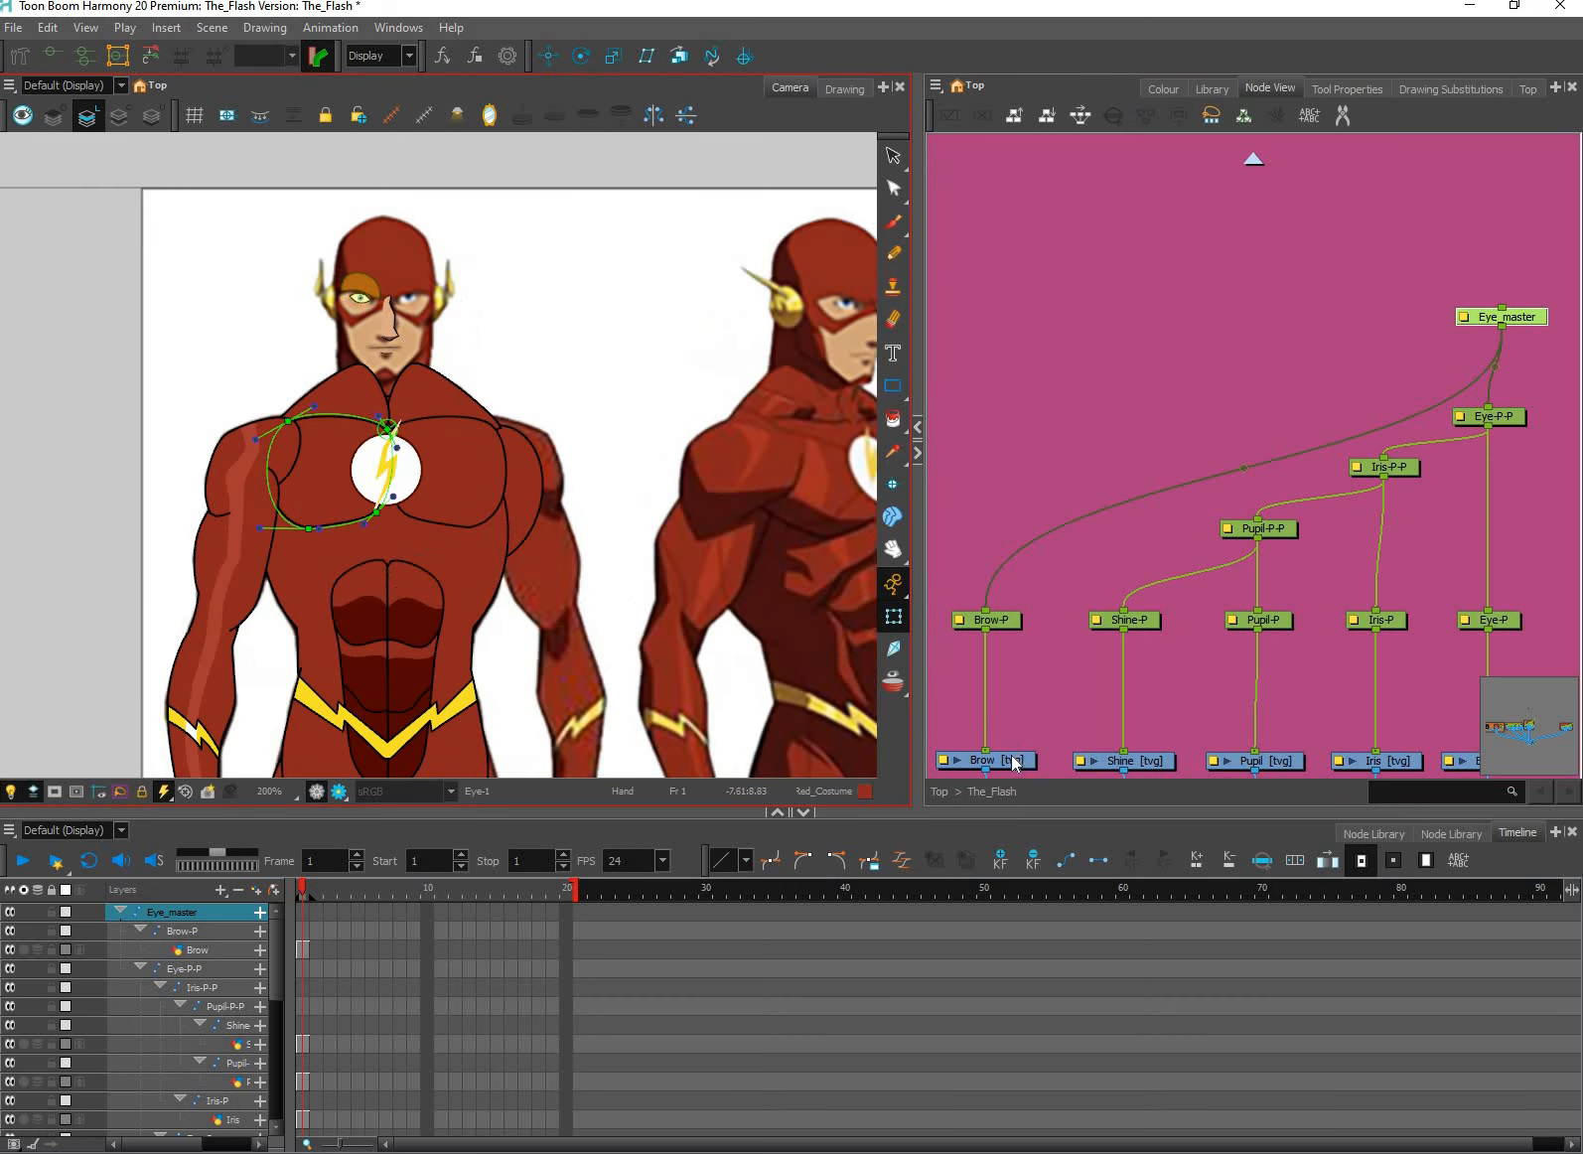
pyautogui.click(1014, 761)
pyautogui.hotkey('shift', 'b')
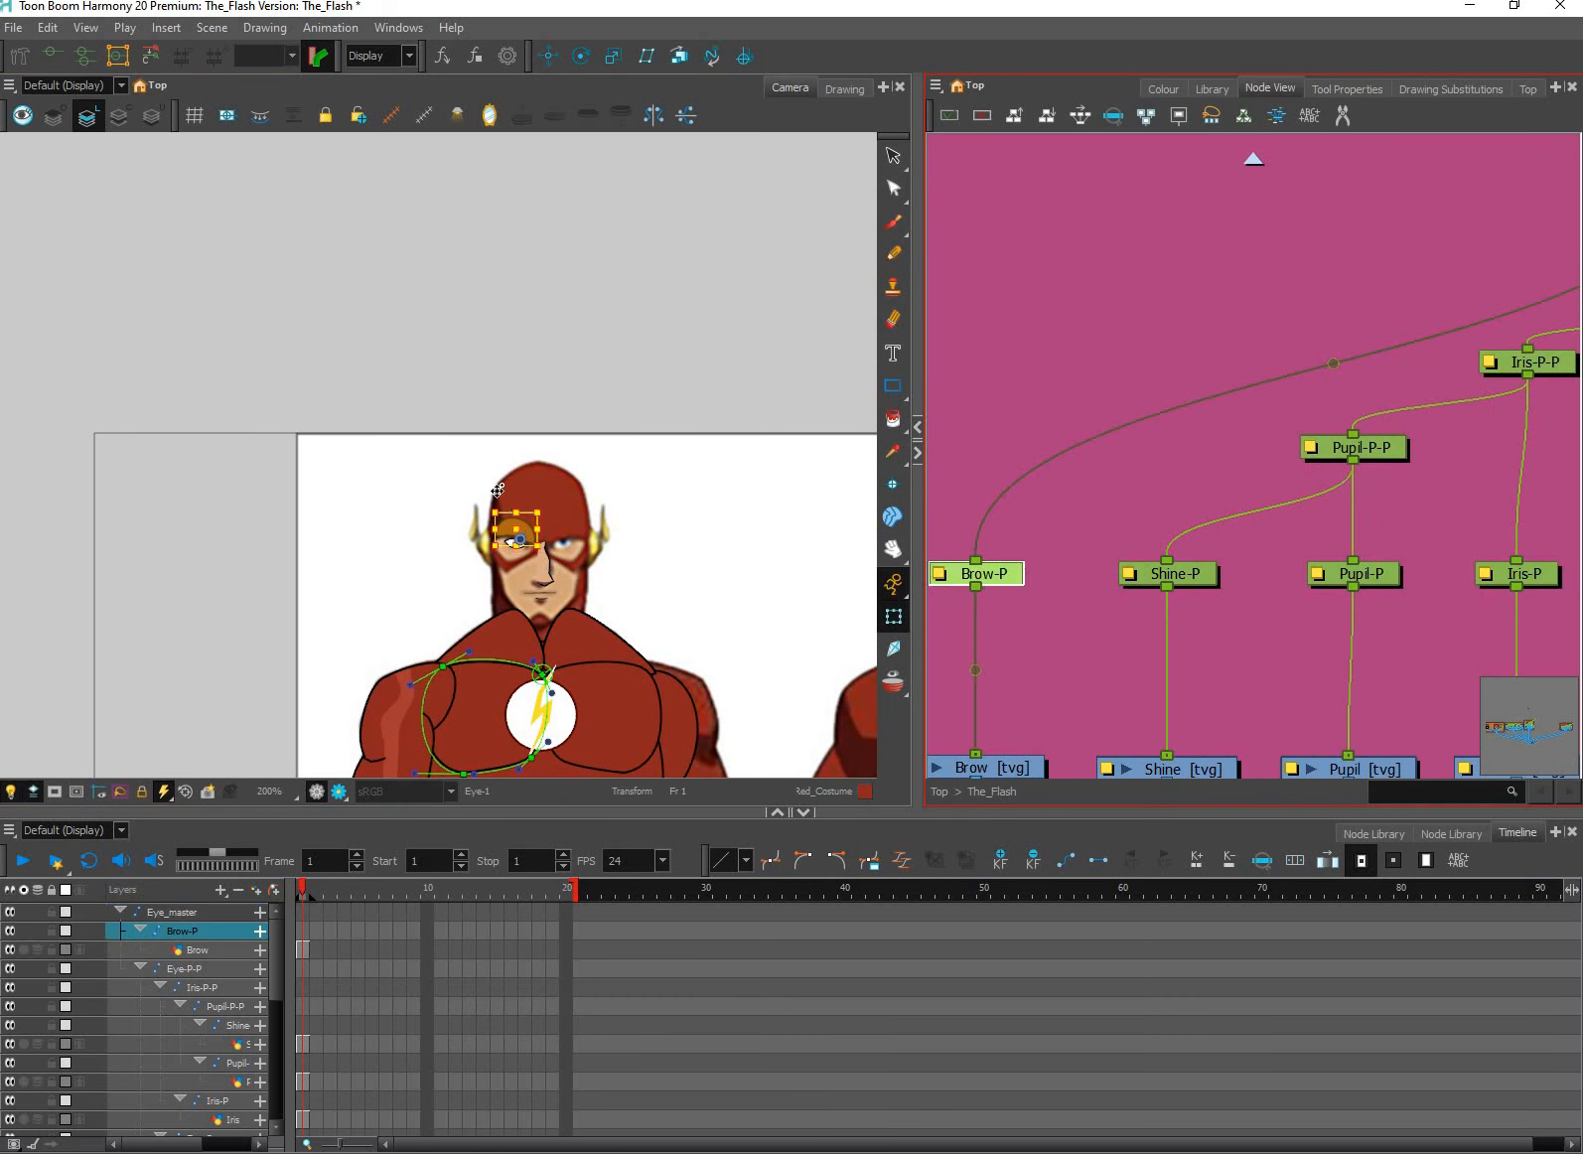
pyautogui.scroll(2, 495, 455)
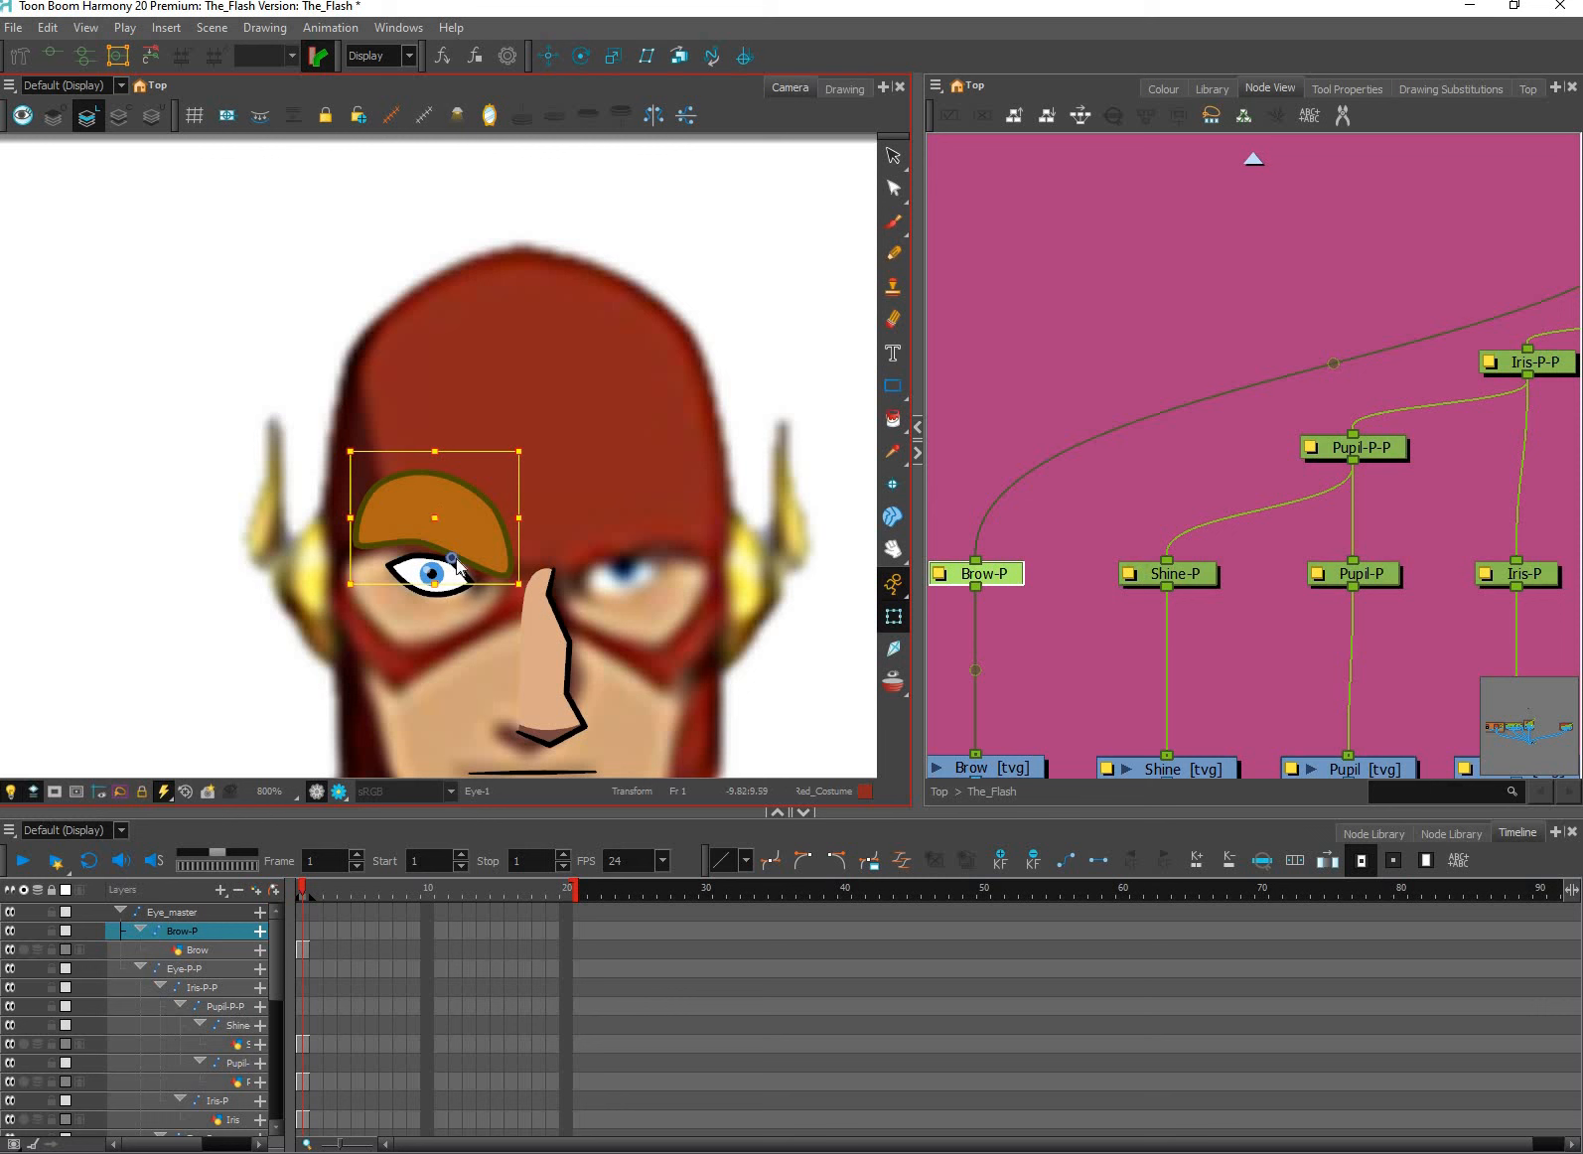
pyautogui.scroll(1, 451, 555)
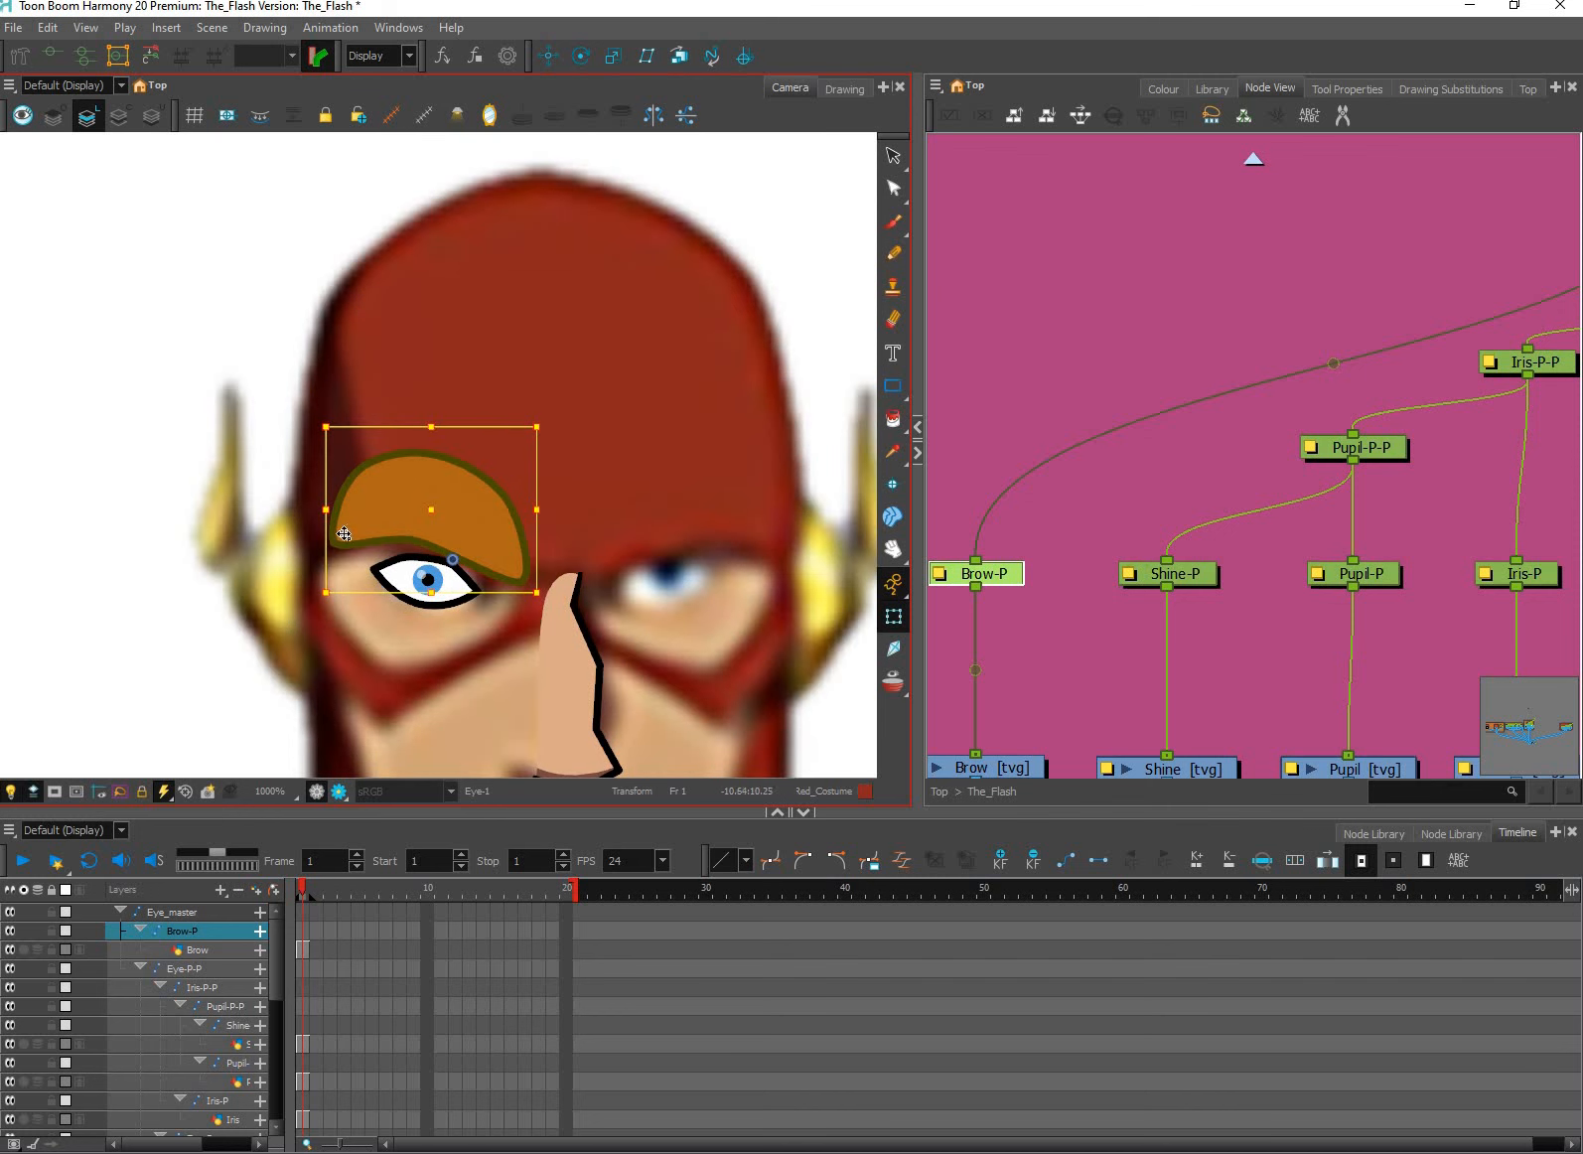
# Place Shine-P's pivot precisely on the centre of the eye shine with the Rotate tool.
pyautogui.click(1152, 581)
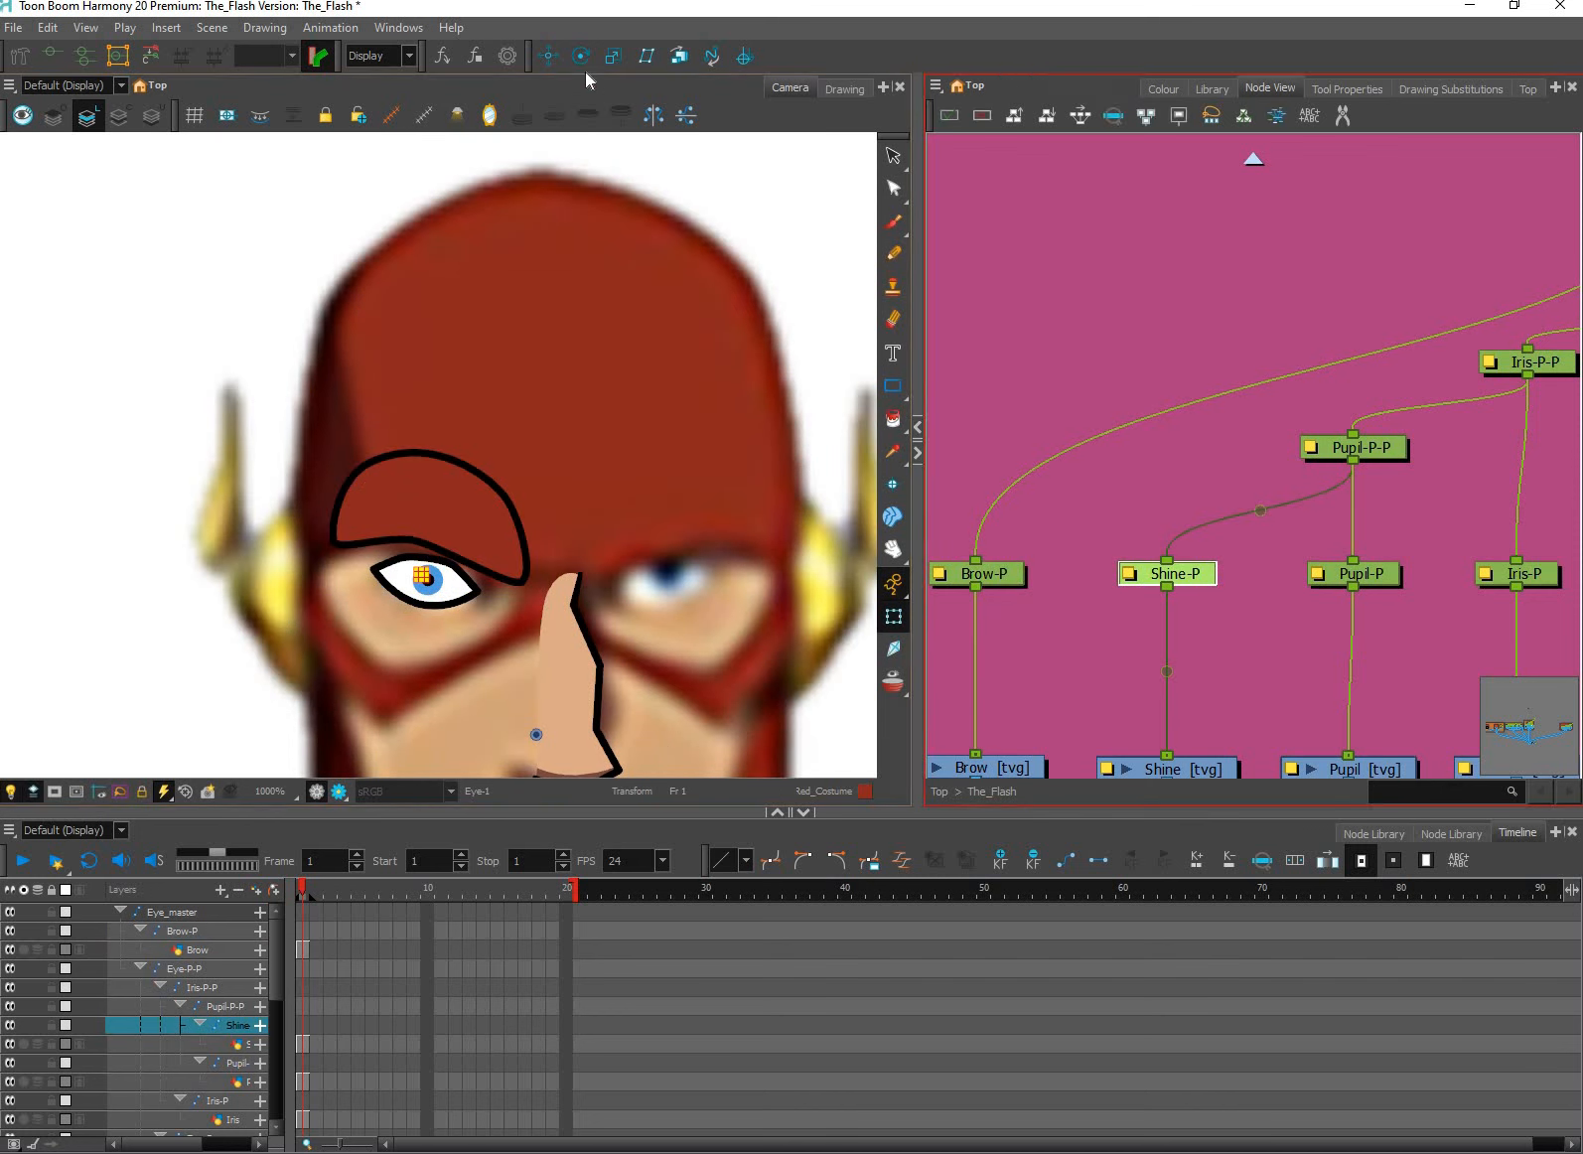
pyautogui.hotkey('alt', '3')
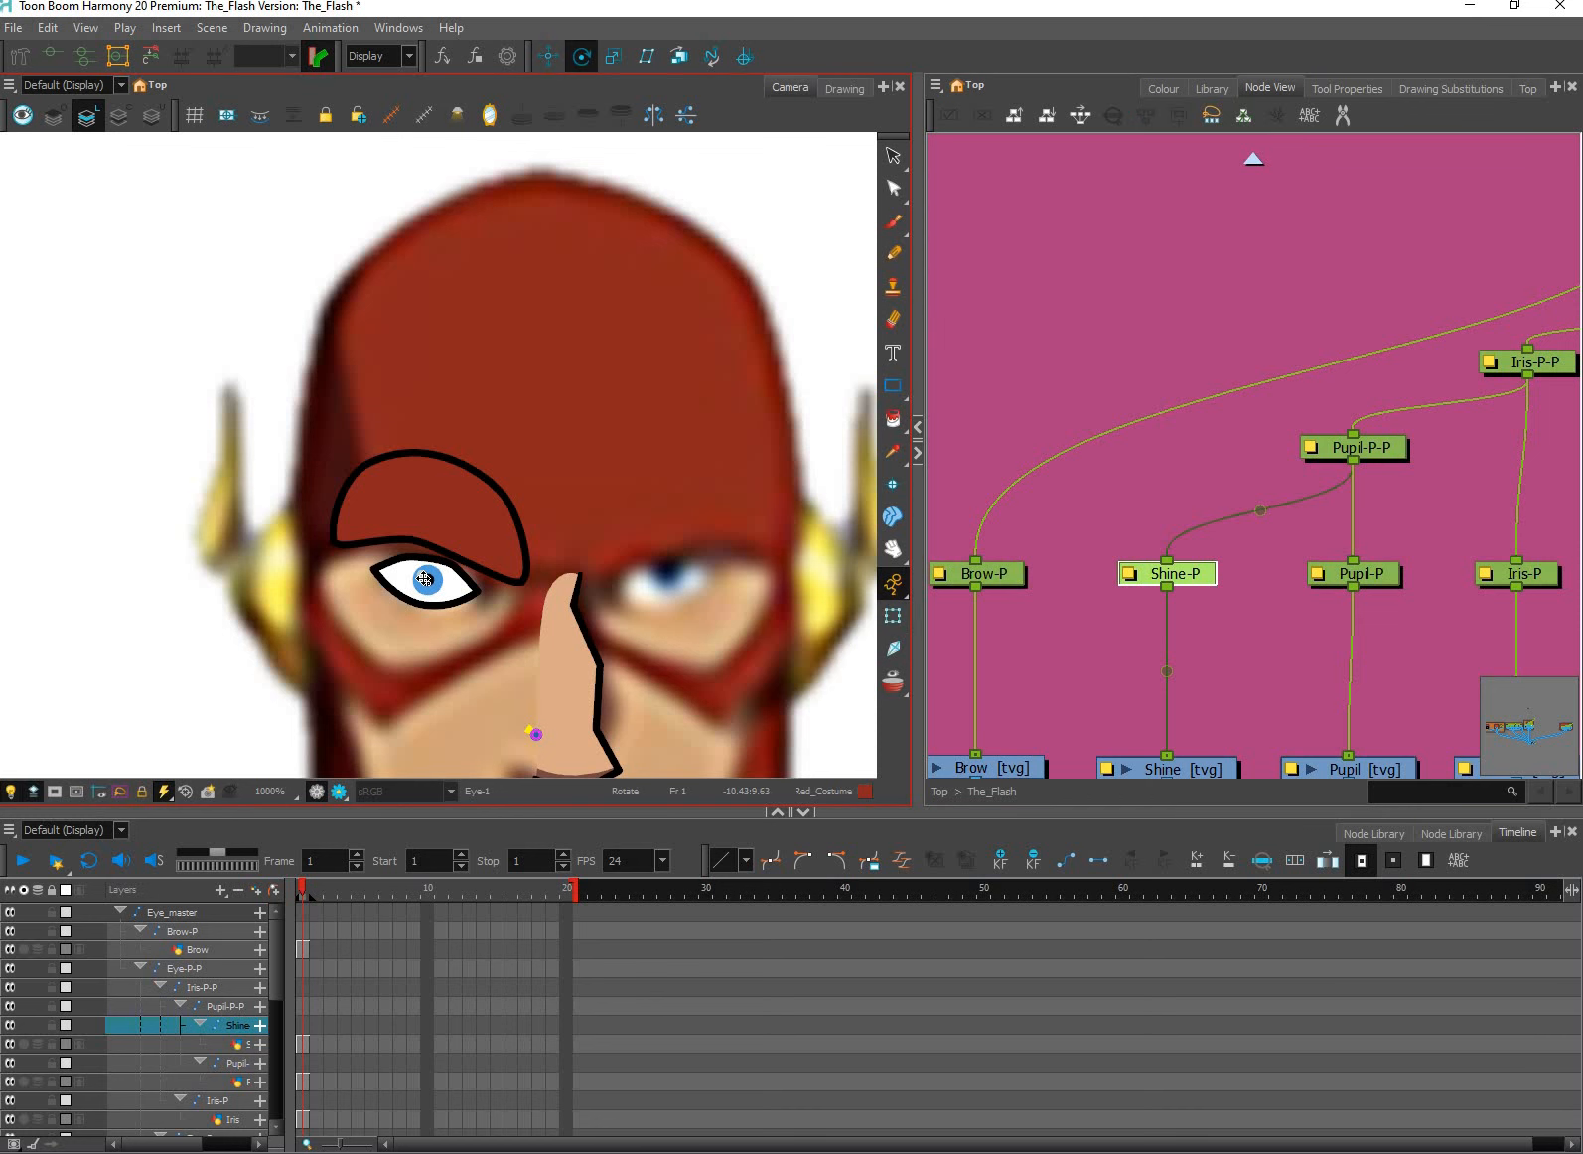
pyautogui.scroll(4, 410, 562)
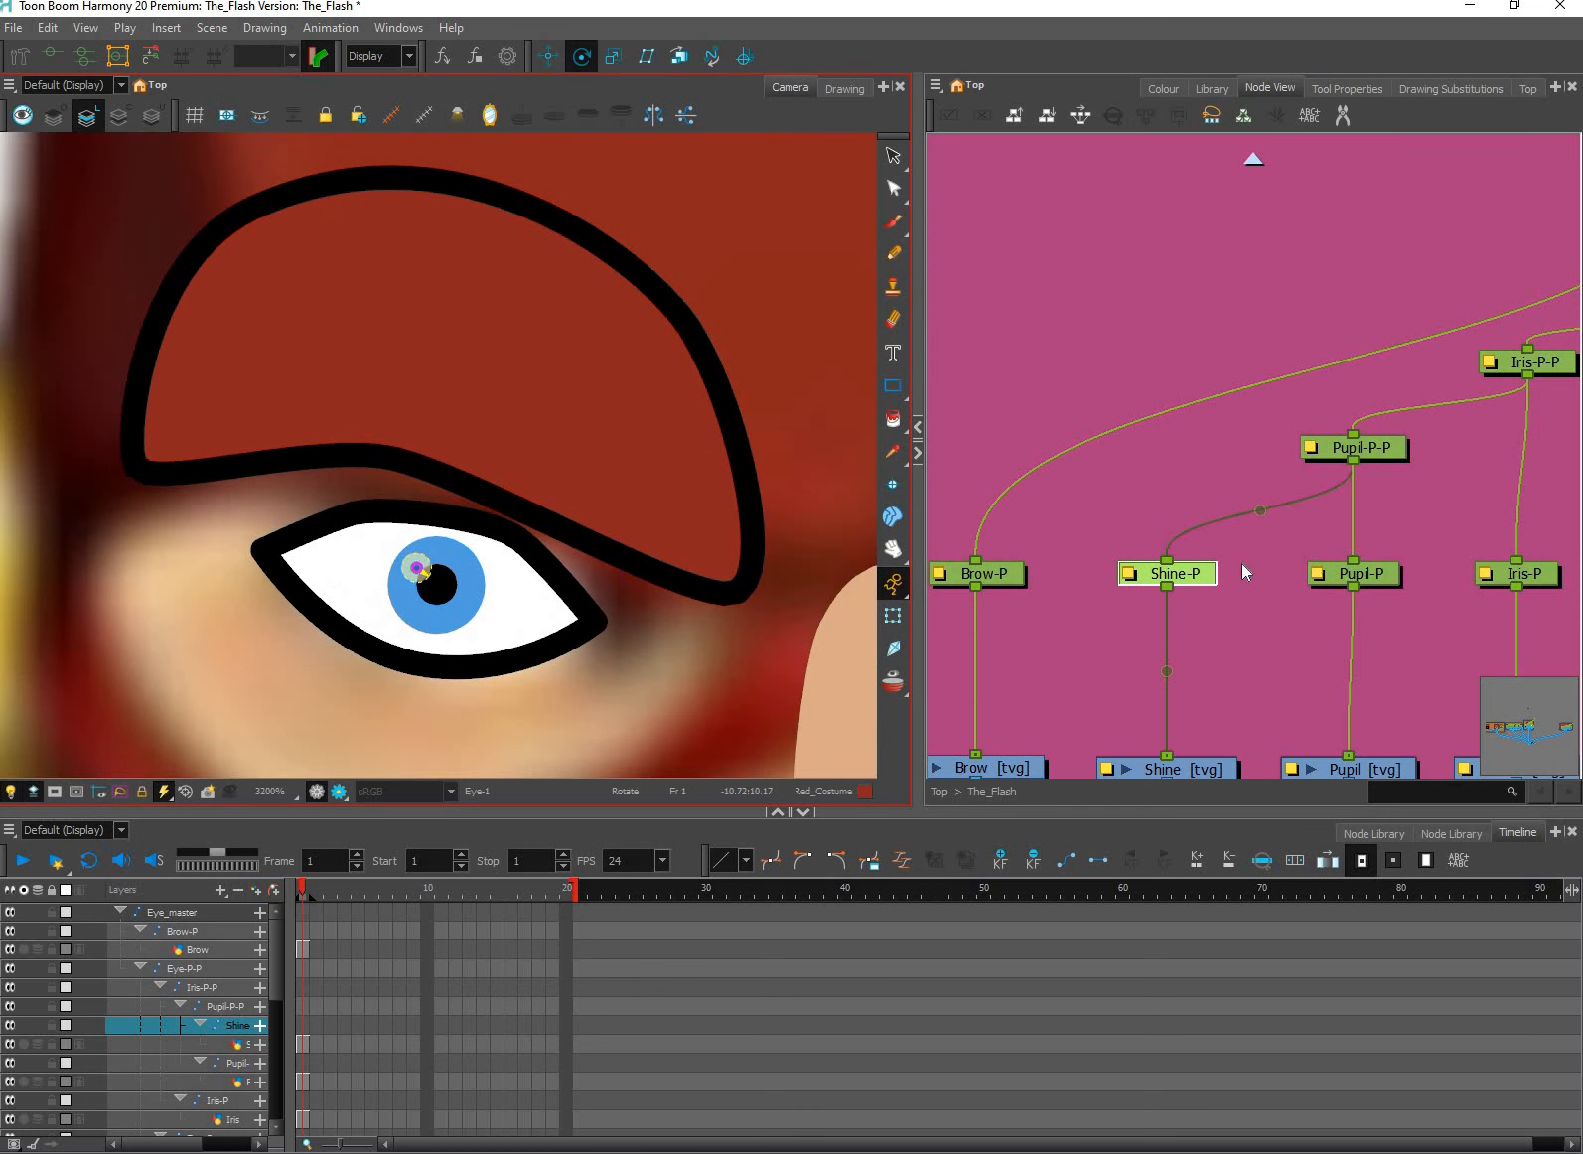
# Place Pupil-P's pivot precisely on the centre of the pupil.
pyautogui.press('/')
pyautogui.scroll(-4, 717, 635)
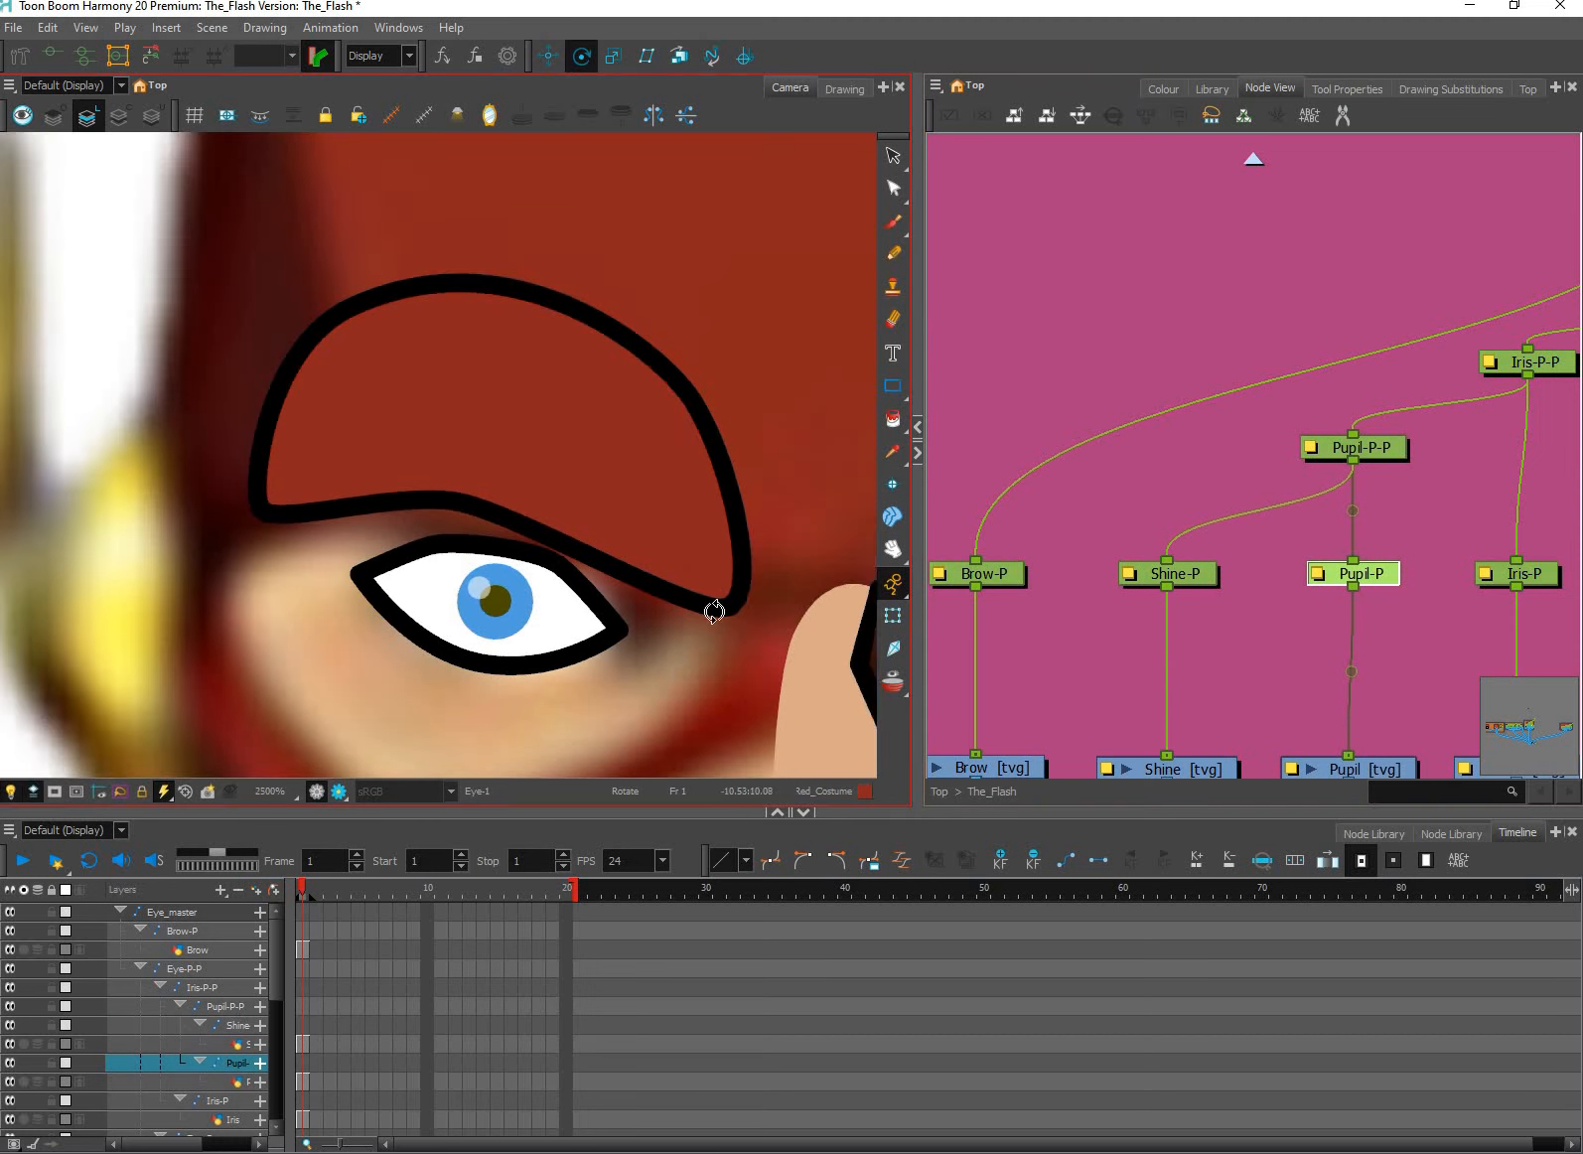
pyautogui.scroll(-2, 586, 561)
pyautogui.scroll(3, 582, 566)
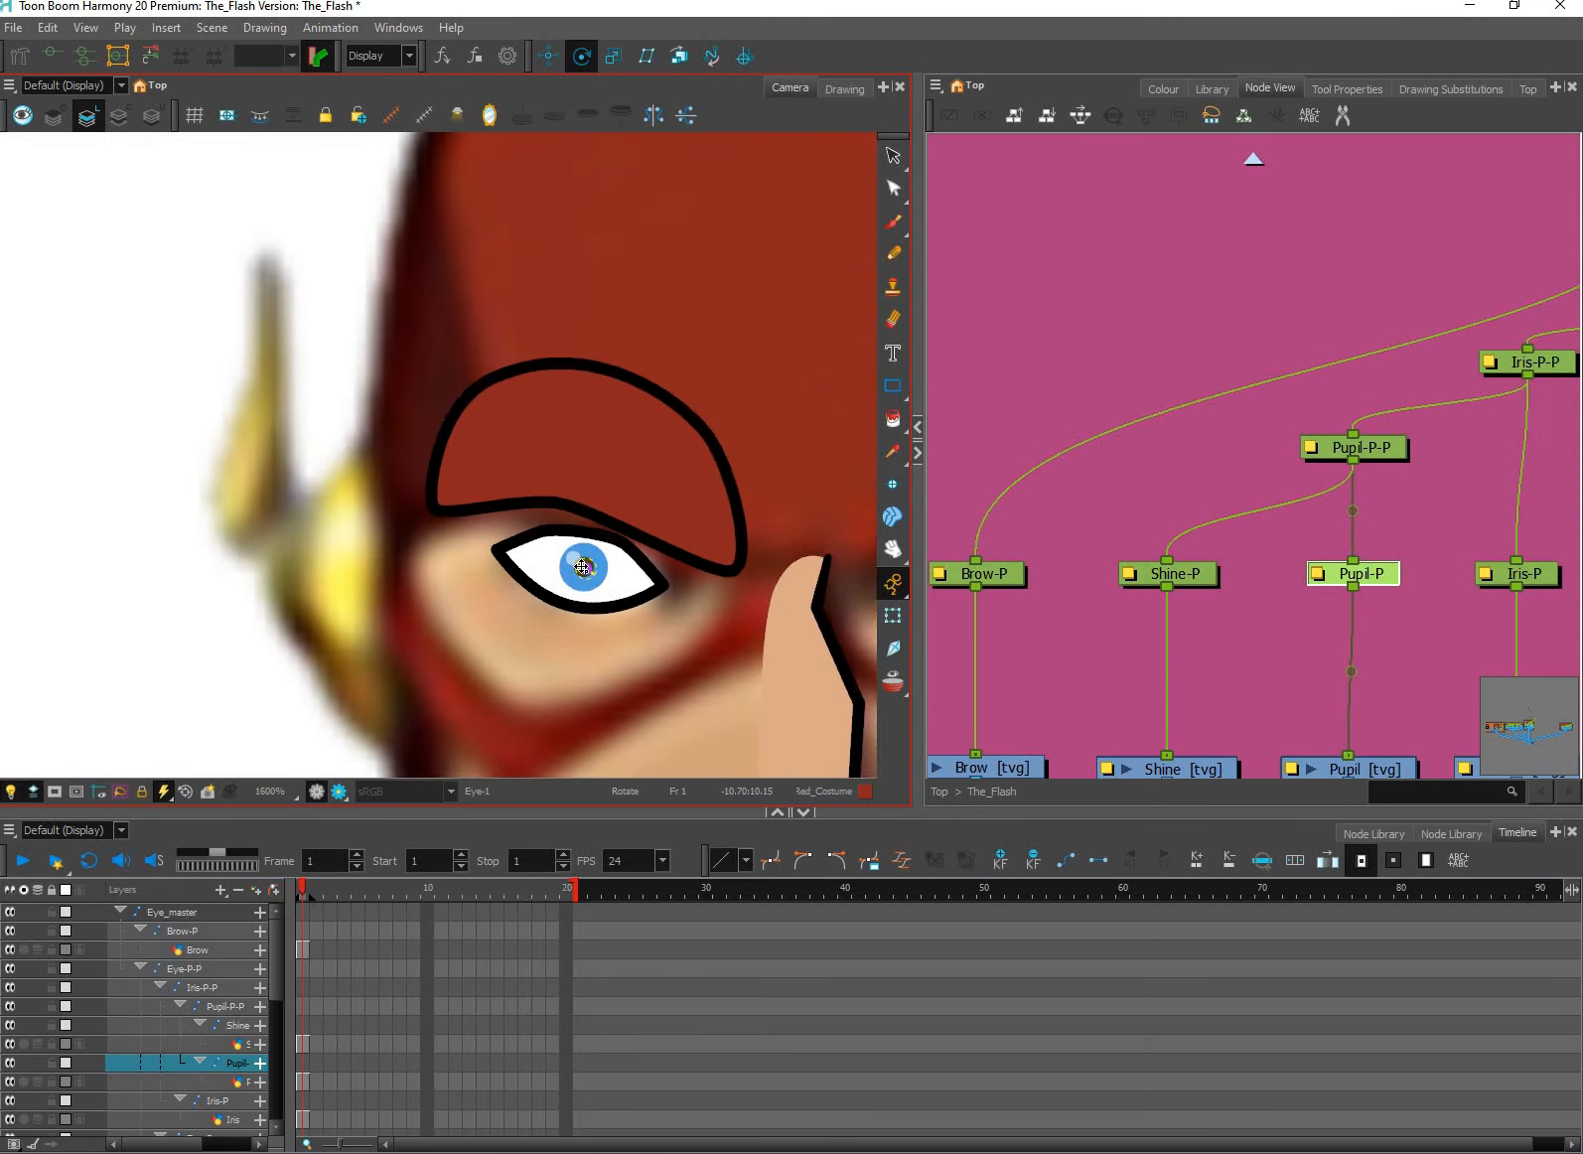
pyautogui.scroll(1, 582, 566)
pyautogui.scroll(4, 579, 574)
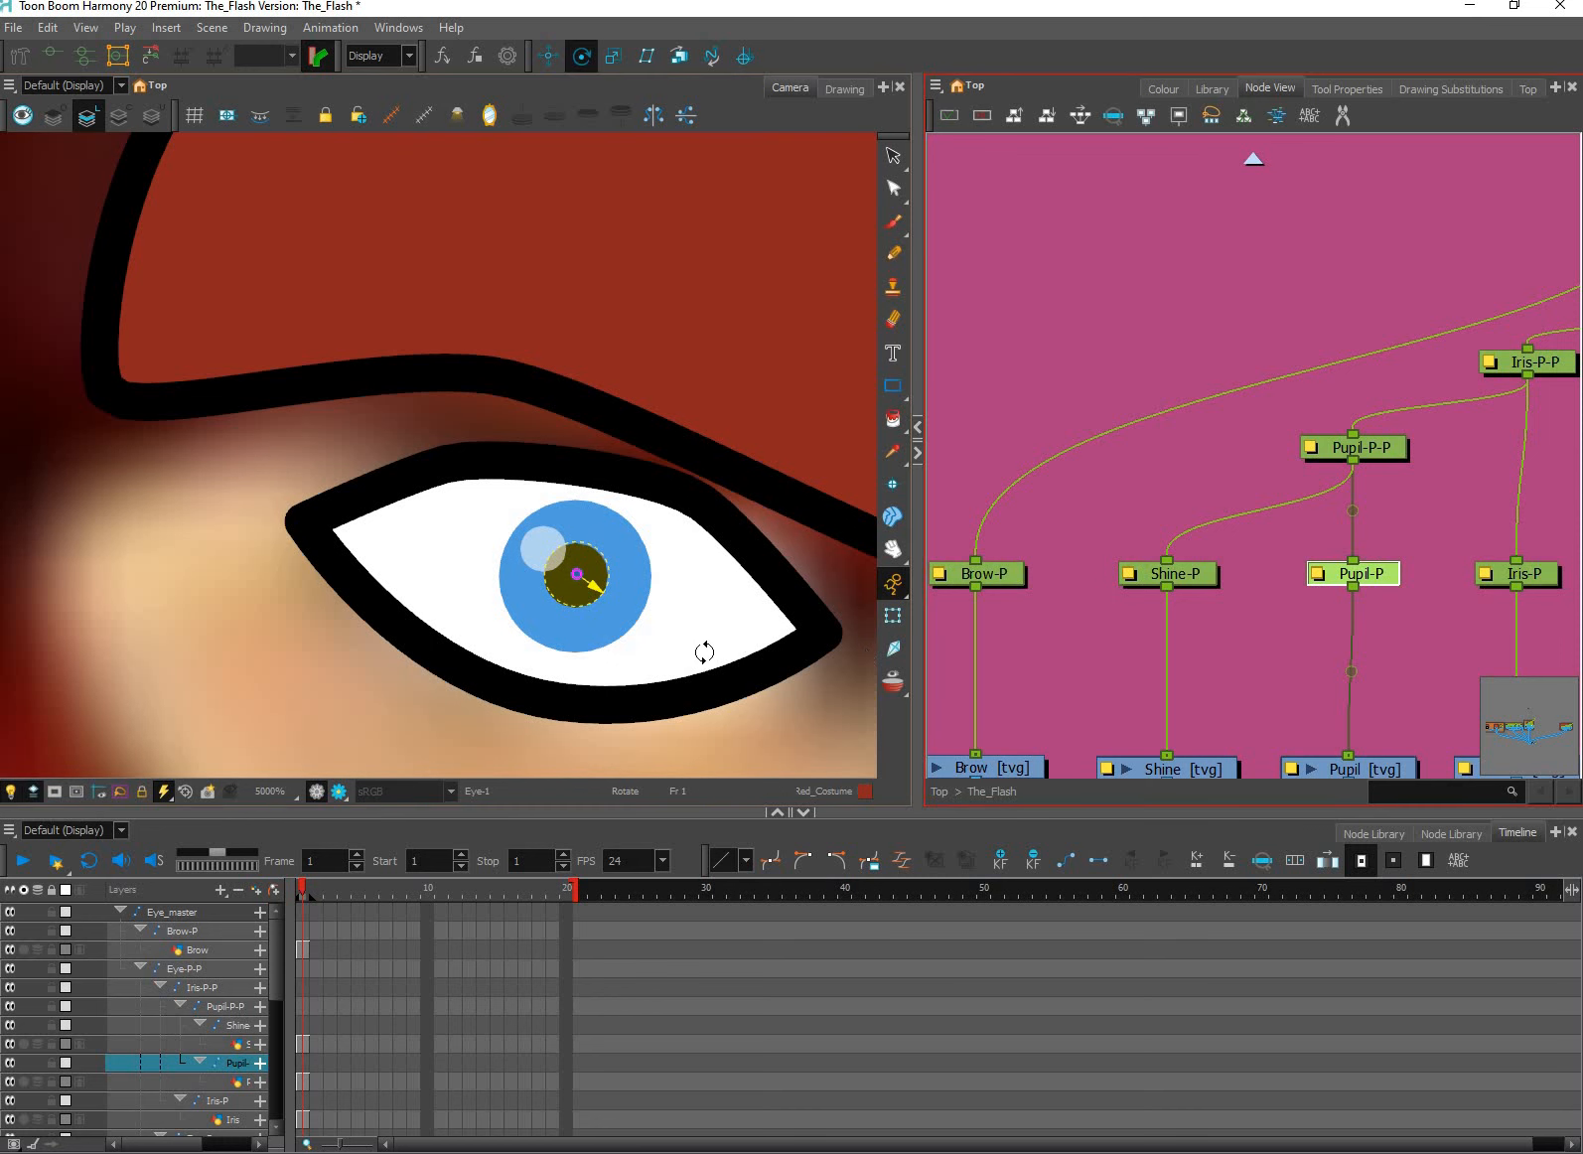
# Place Iris-P's pivot precisely on the centre of the iris.
pyautogui.click(732, 639)
pyautogui.scroll(-7, 692, 595)
pyautogui.scroll(-2, 673, 644)
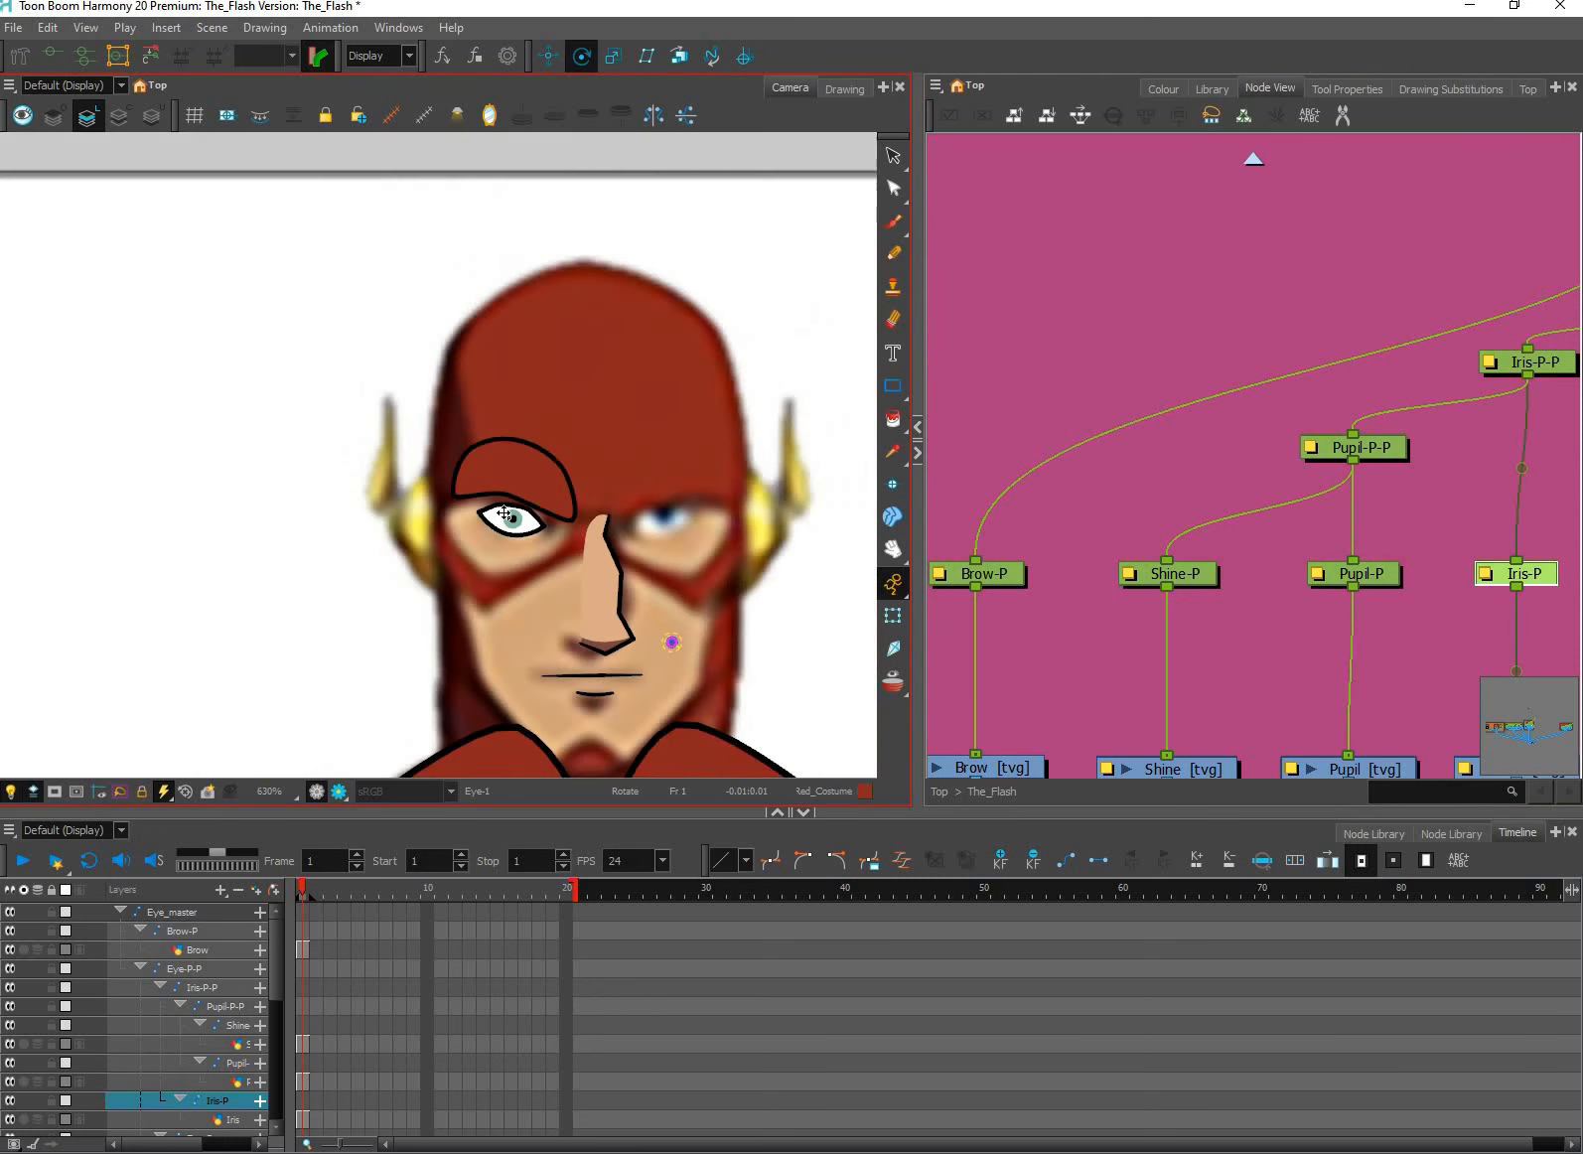
pyautogui.scroll(10, 518, 537)
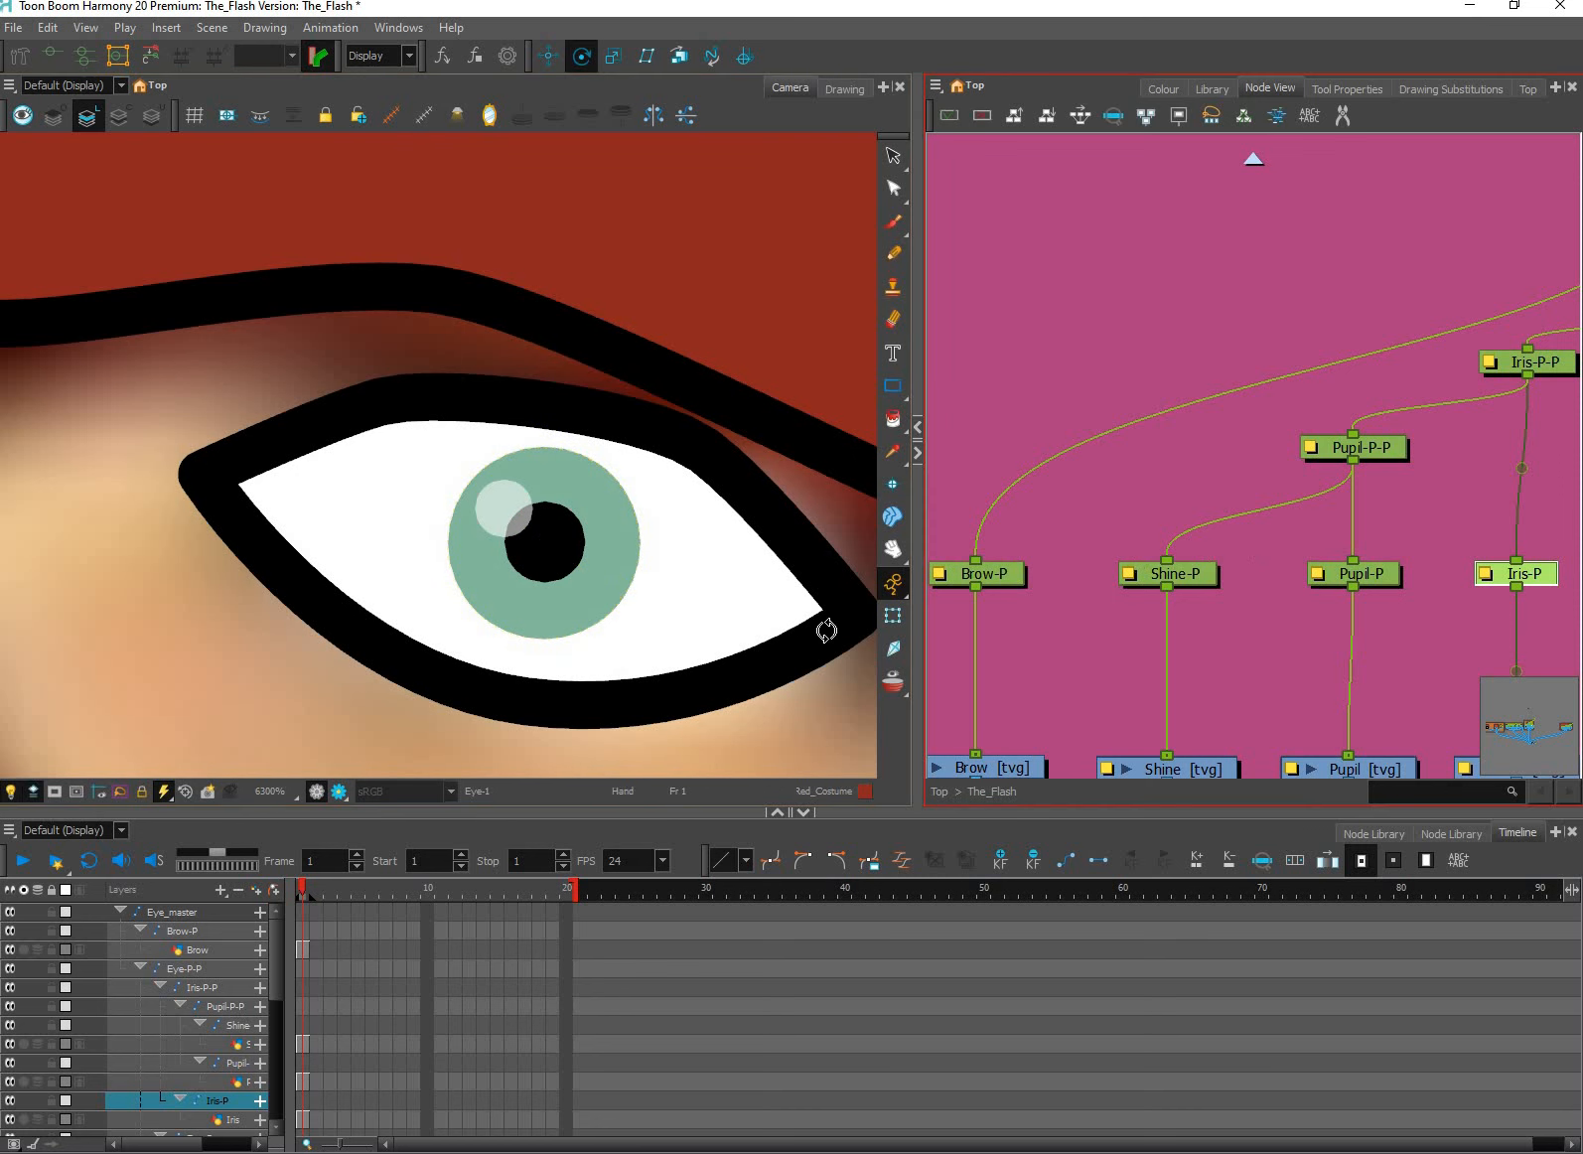
# Place the pivot of the parent peg Pupil-P-P on the pupil's centre.
pyautogui.click(710, 650)
pyautogui.scroll(-1, 749, 640)
pyautogui.scroll(-8, 688, 603)
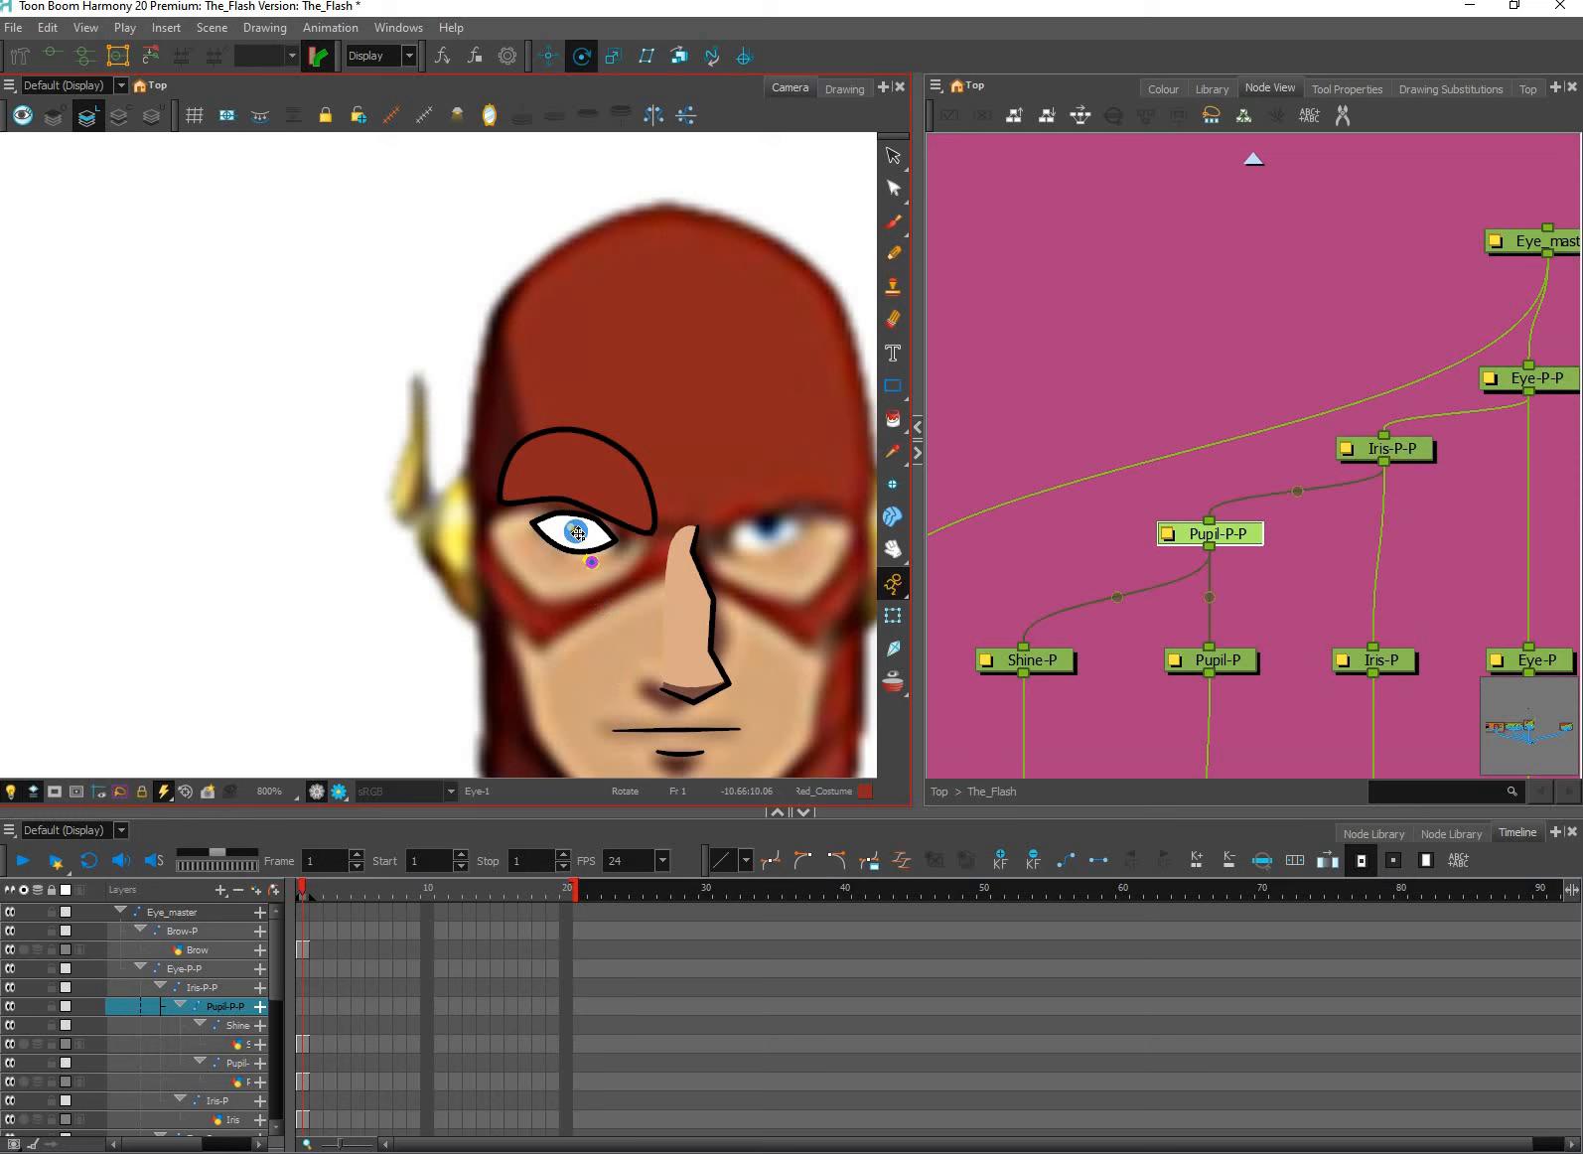
pyautogui.scroll(6, 577, 534)
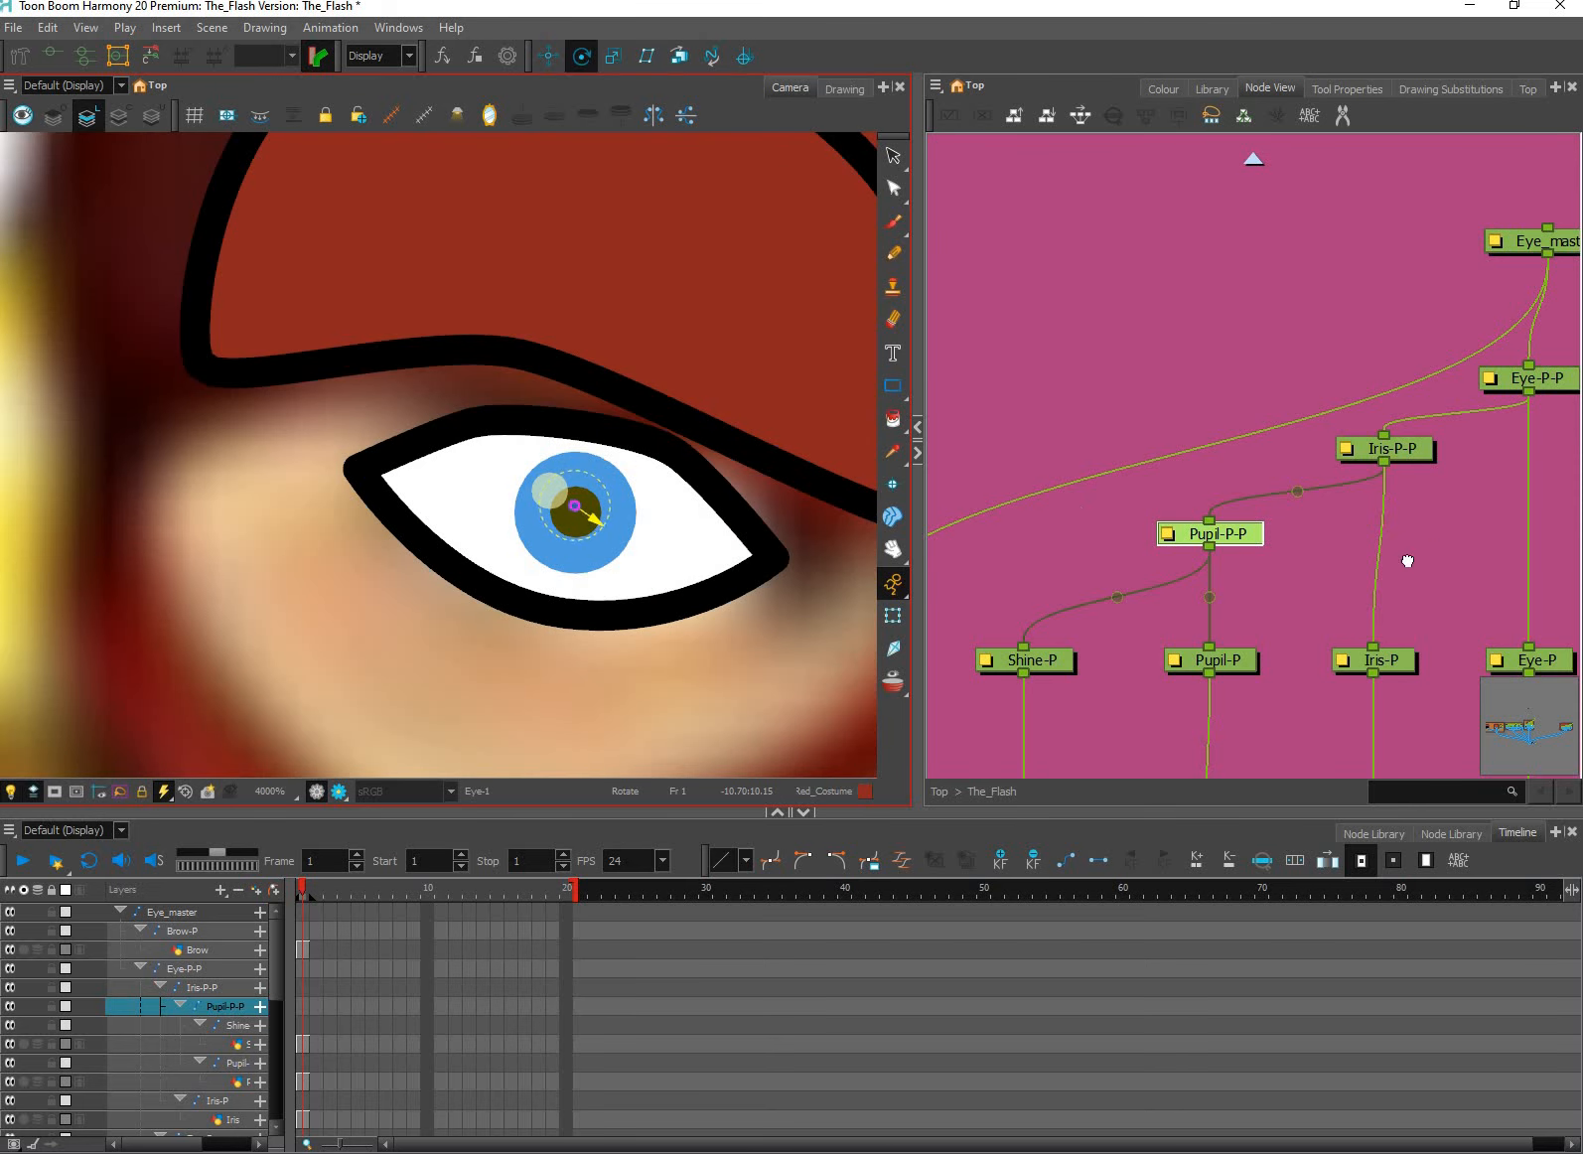
# Place the pivot of the parent peg Iris-P-P on the iris's centre.
pyautogui.press('b')
pyautogui.scroll(-4, 763, 650)
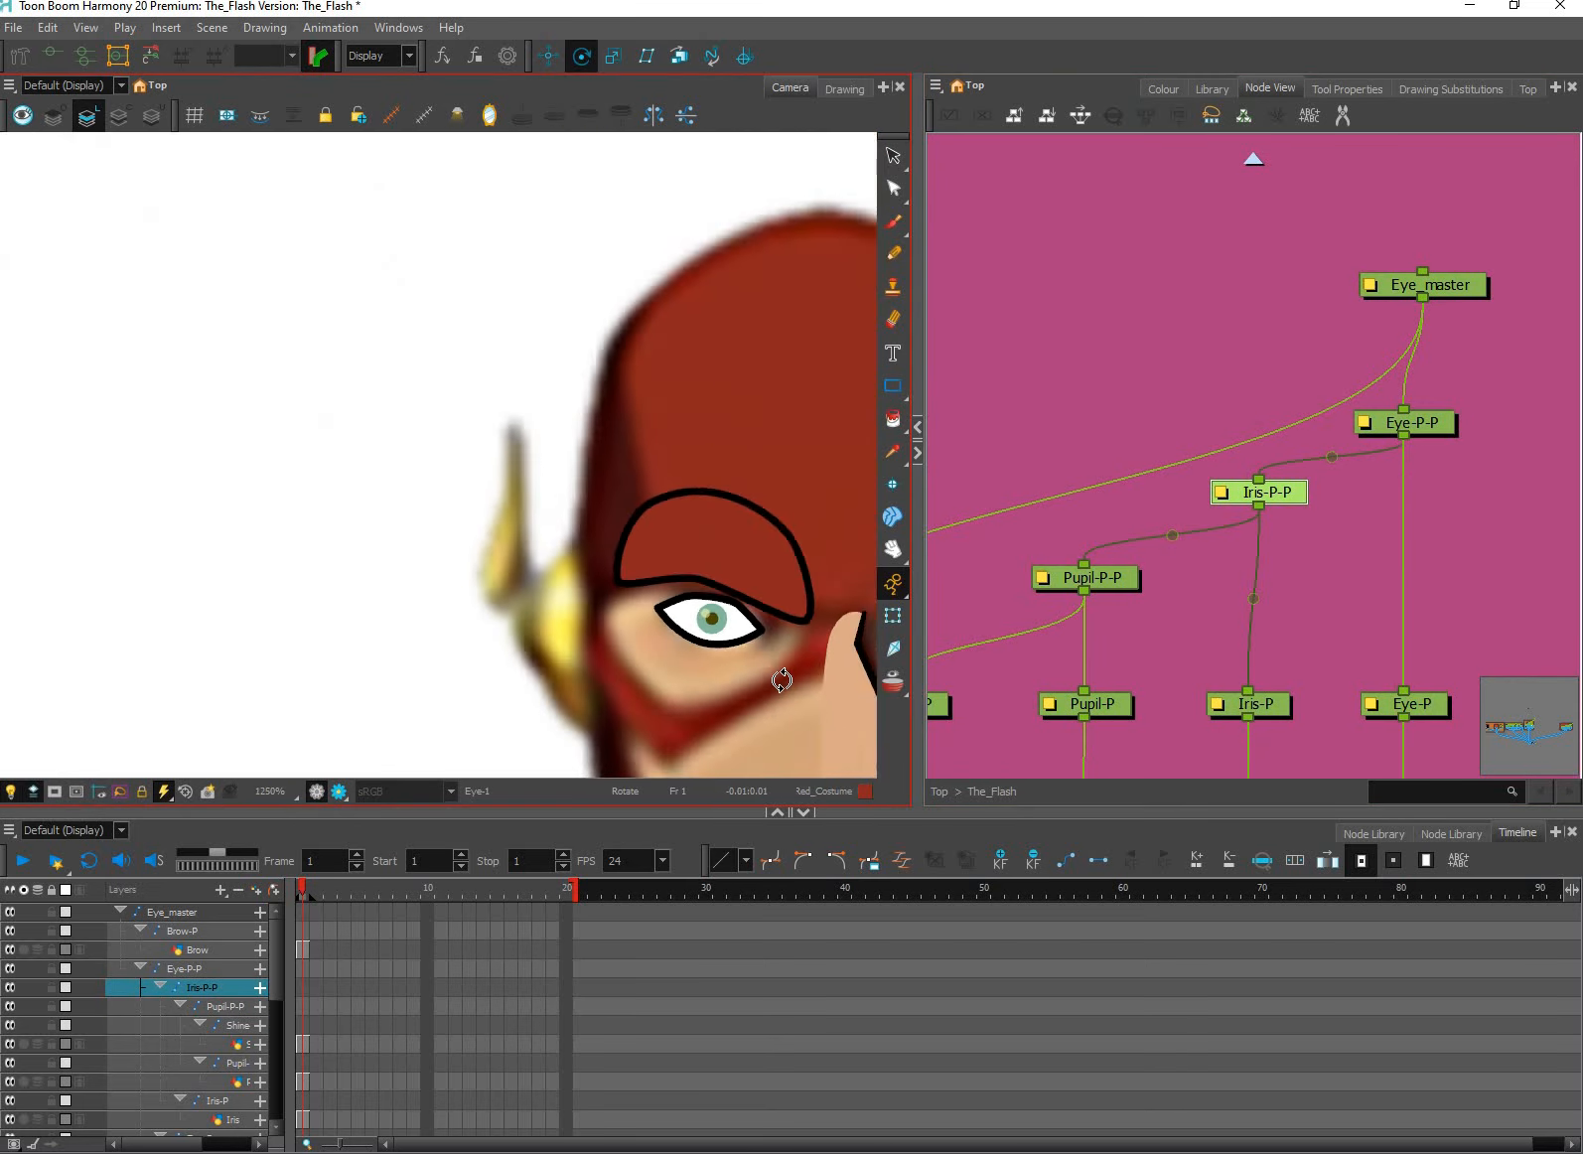
pyautogui.scroll(-4, 620, 500)
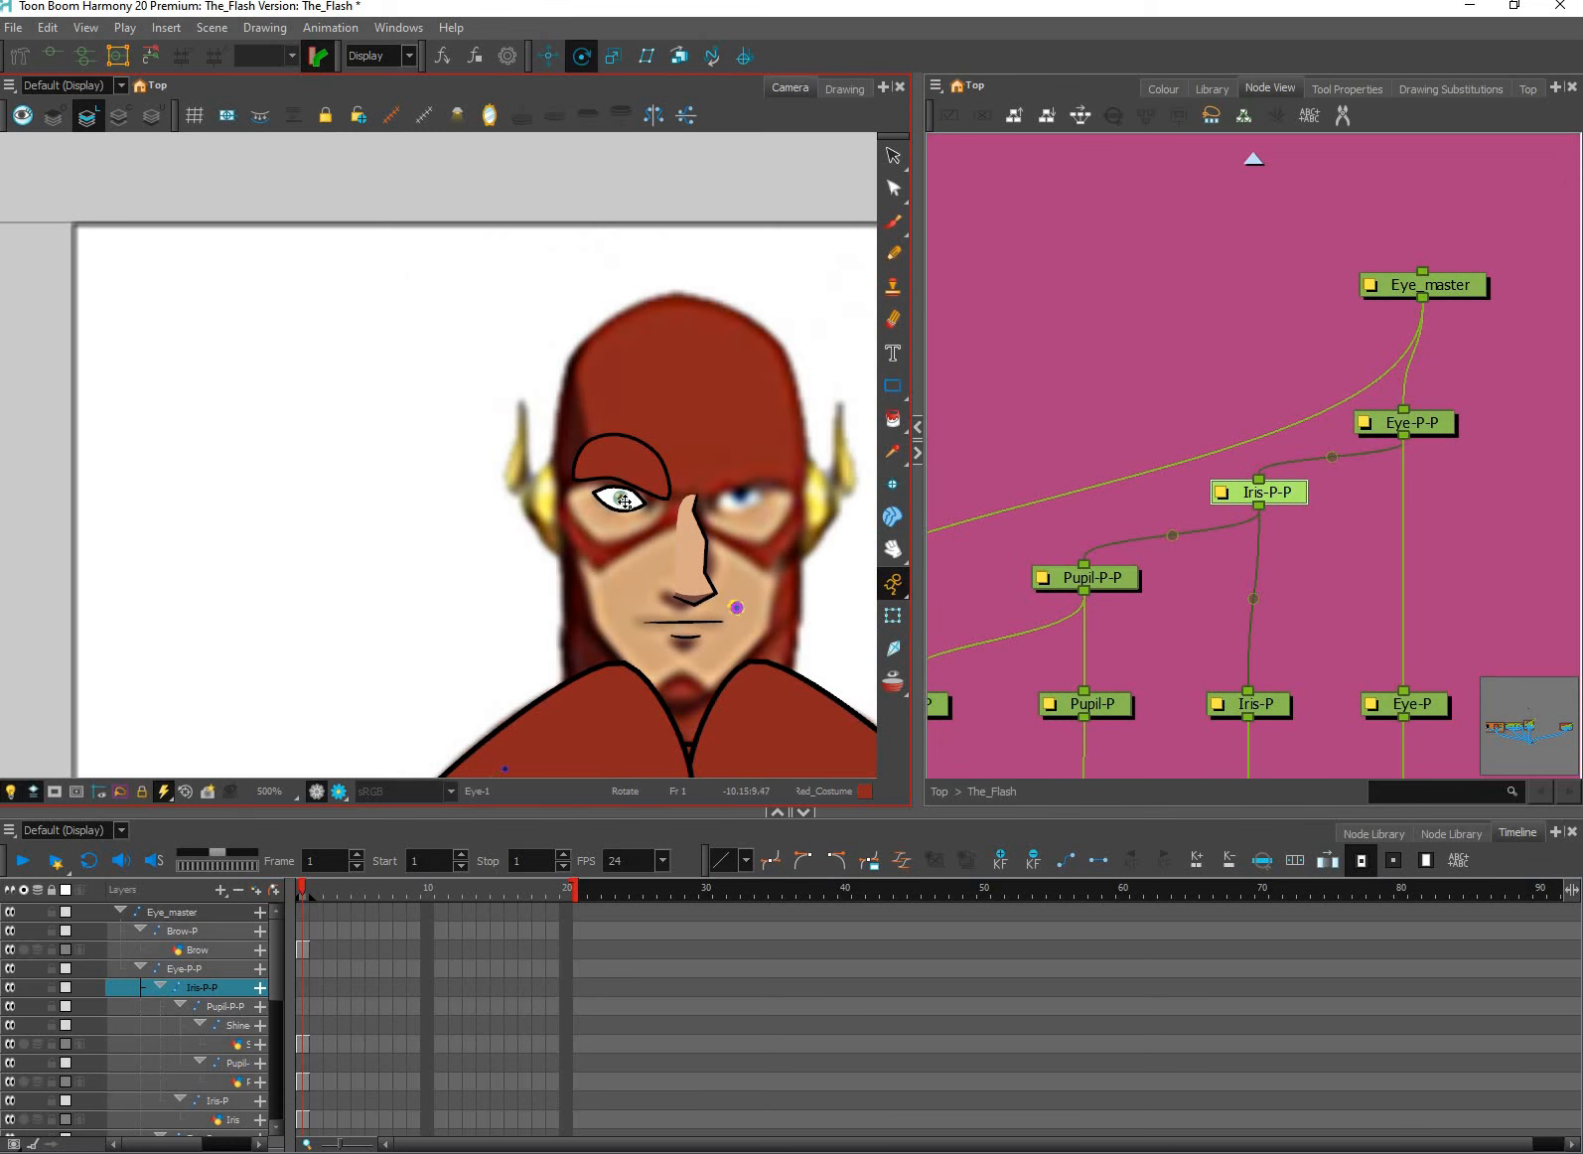
pyautogui.scroll(8, 624, 501)
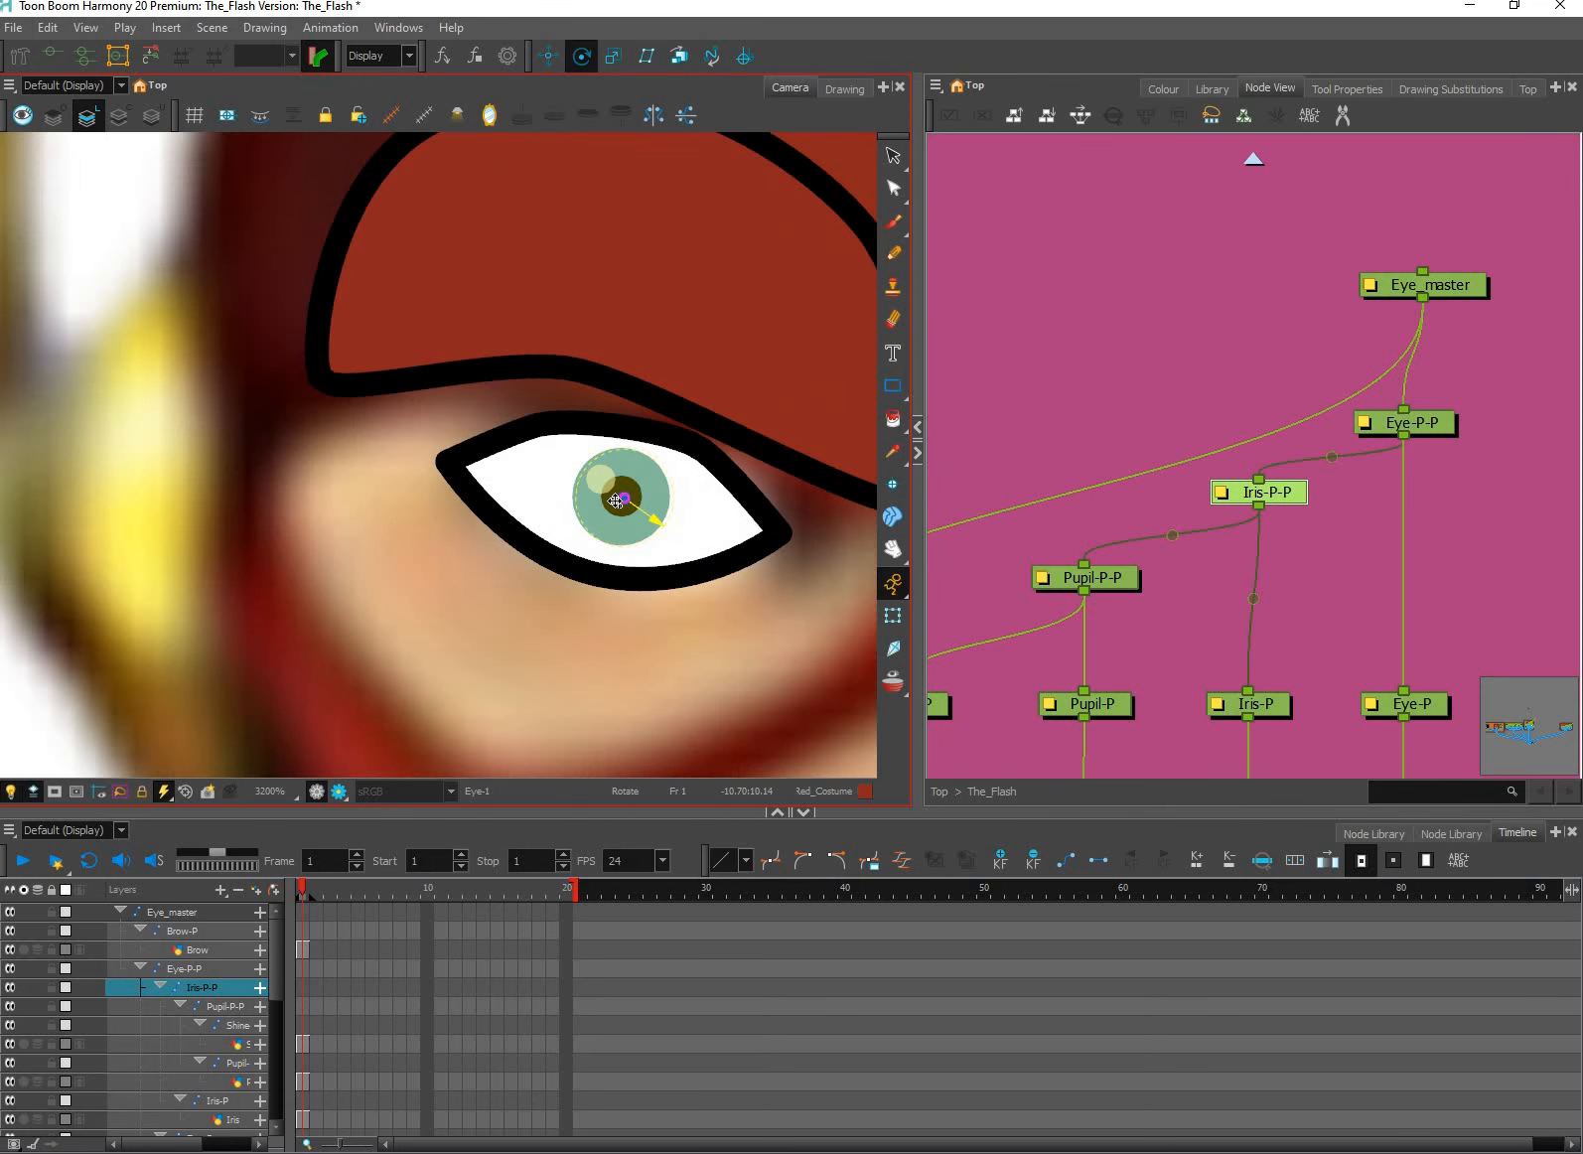
# Place the pivot of the parent peg Eye-P-P at the middle of the eye's lower edge.
pyautogui.press('b')
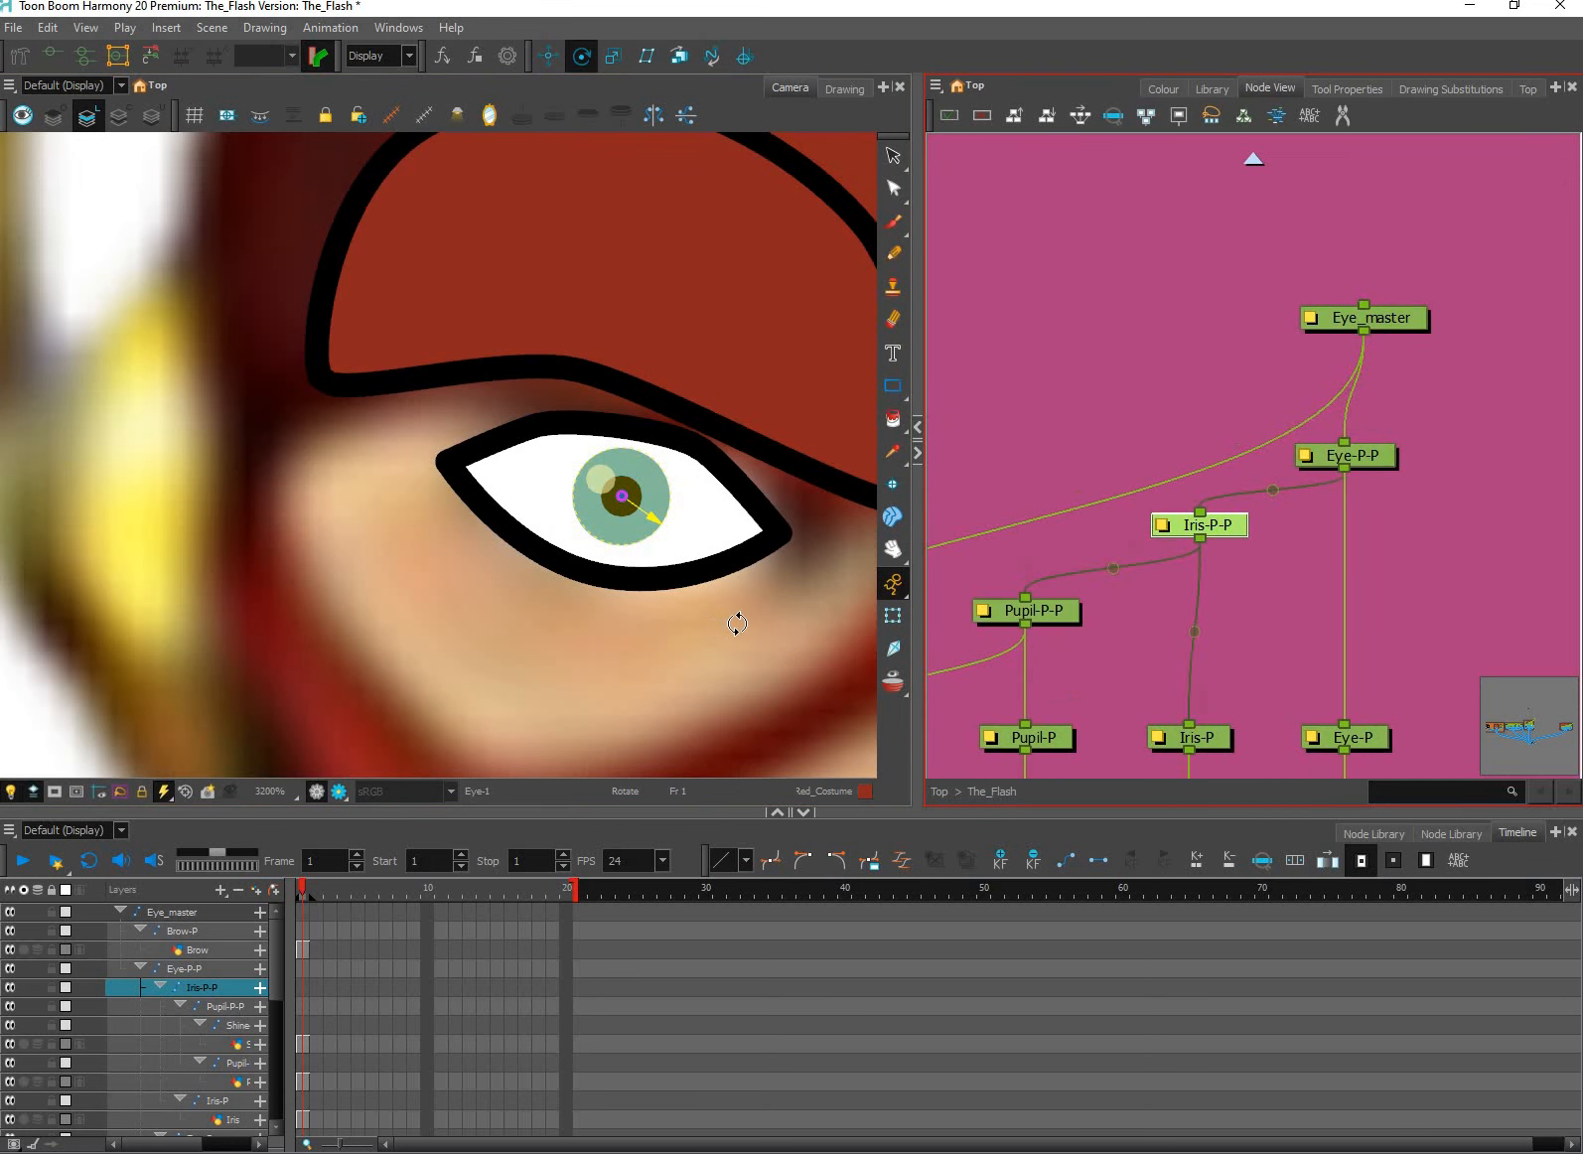
pyautogui.scroll(-4, 735, 625)
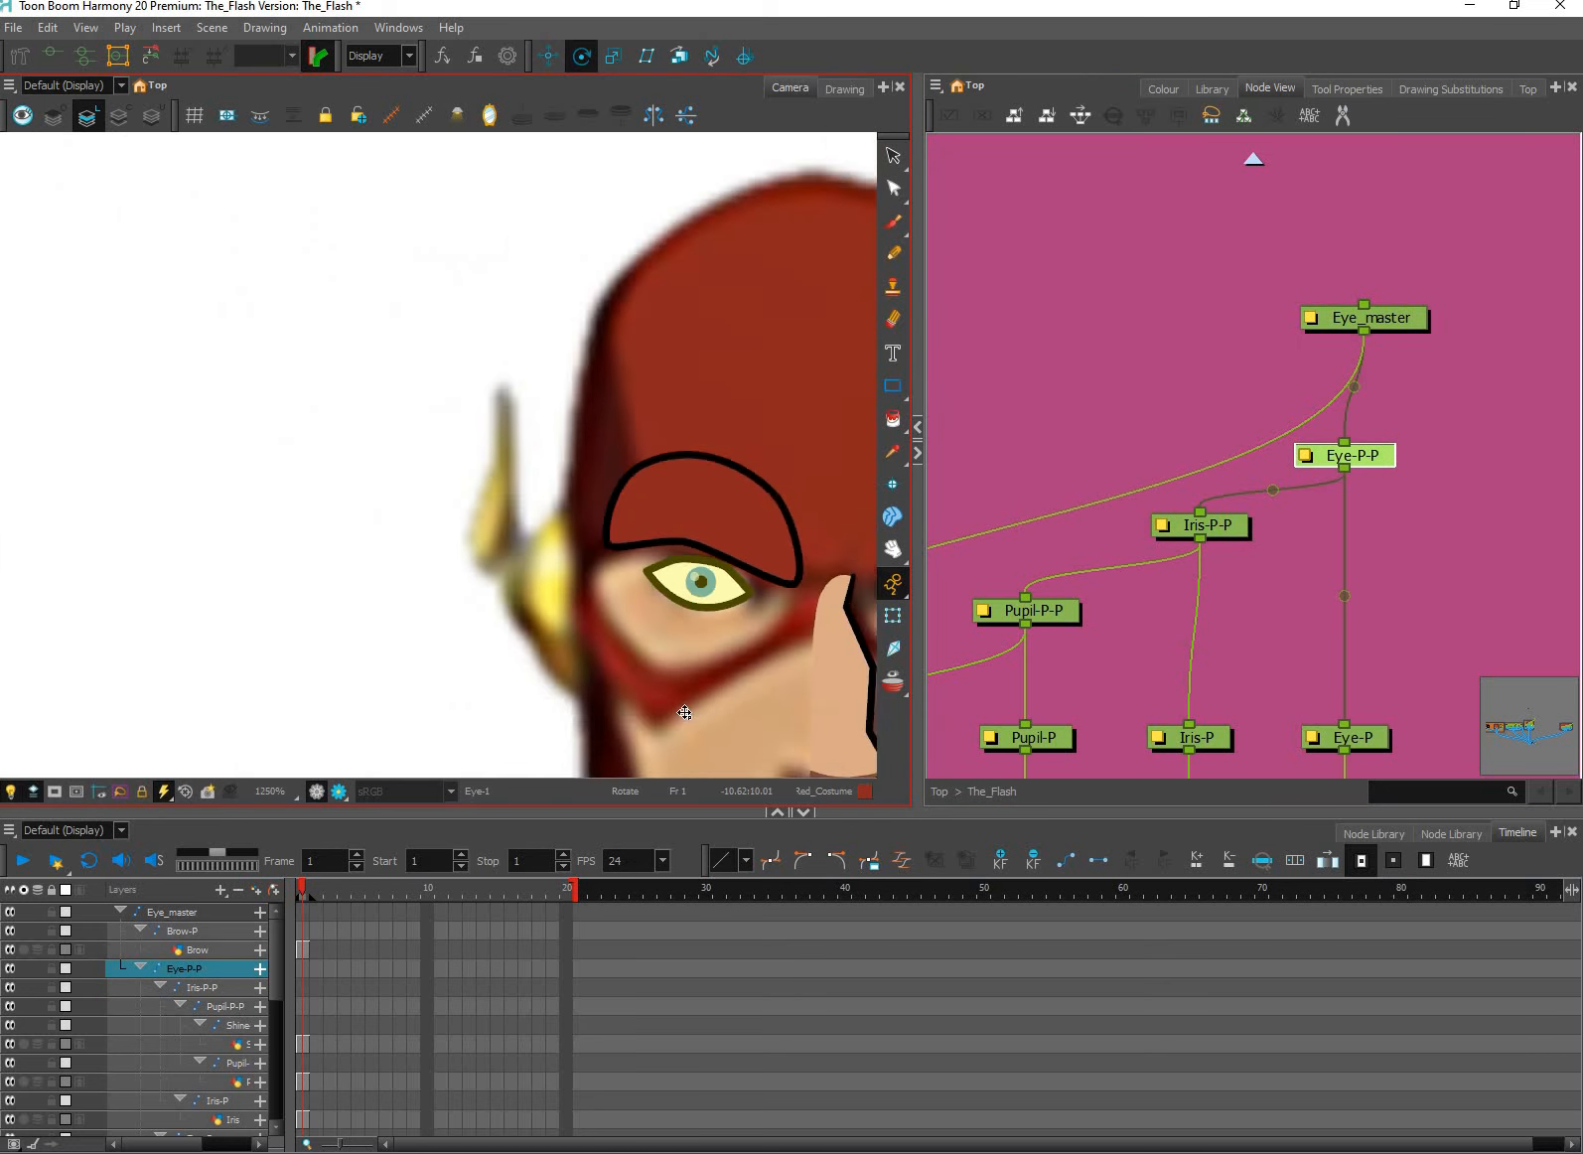
pyautogui.scroll(-5, 660, 646)
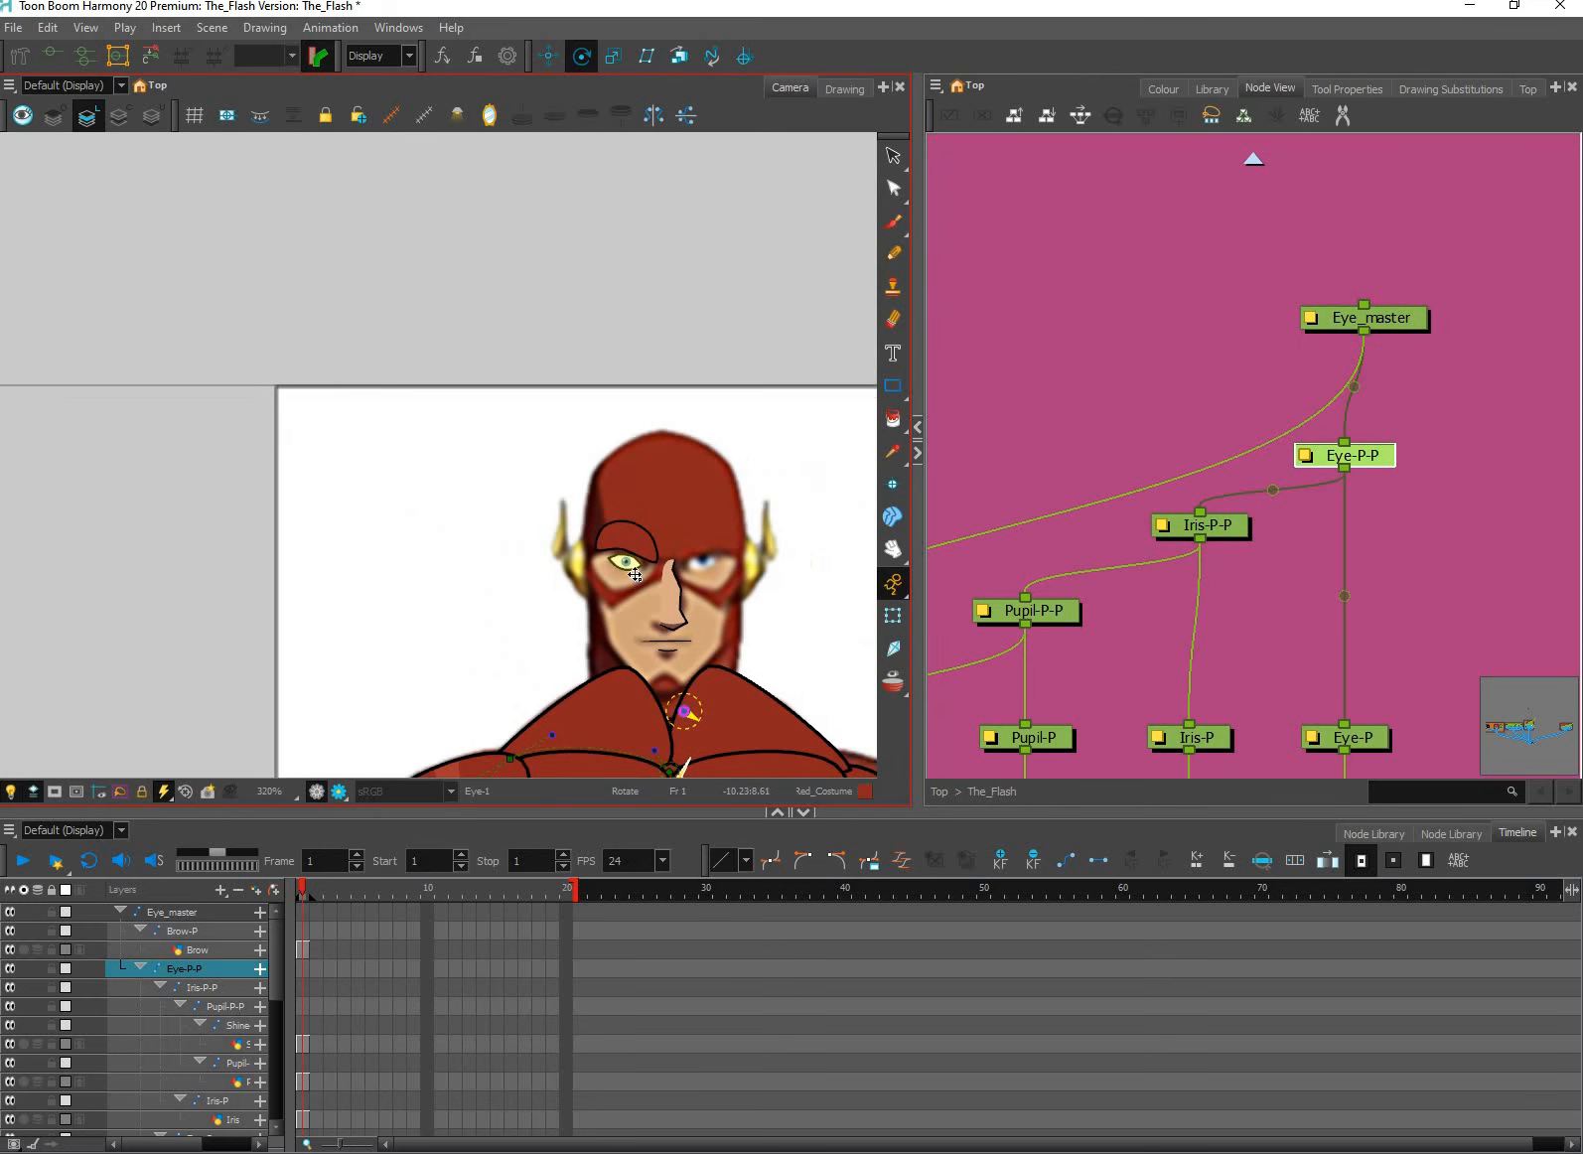
pyautogui.scroll(3, 596, 551)
pyautogui.scroll(5, 591, 546)
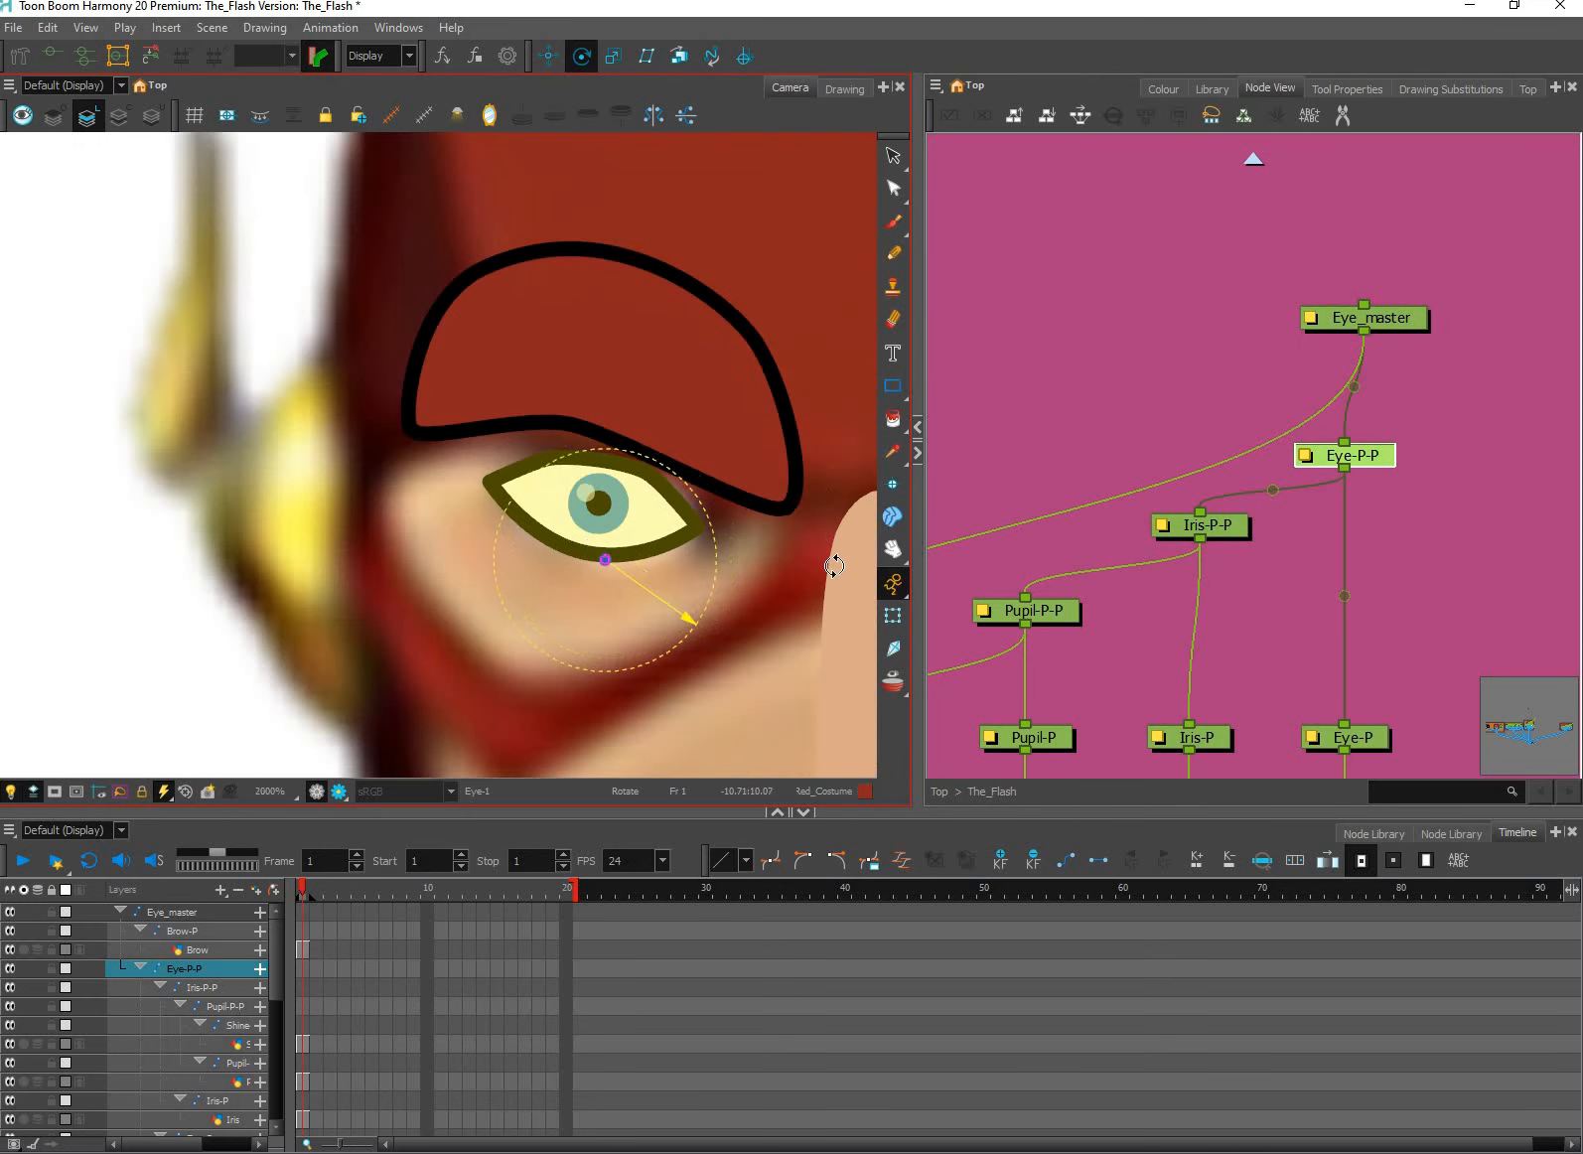
pyautogui.press('b')
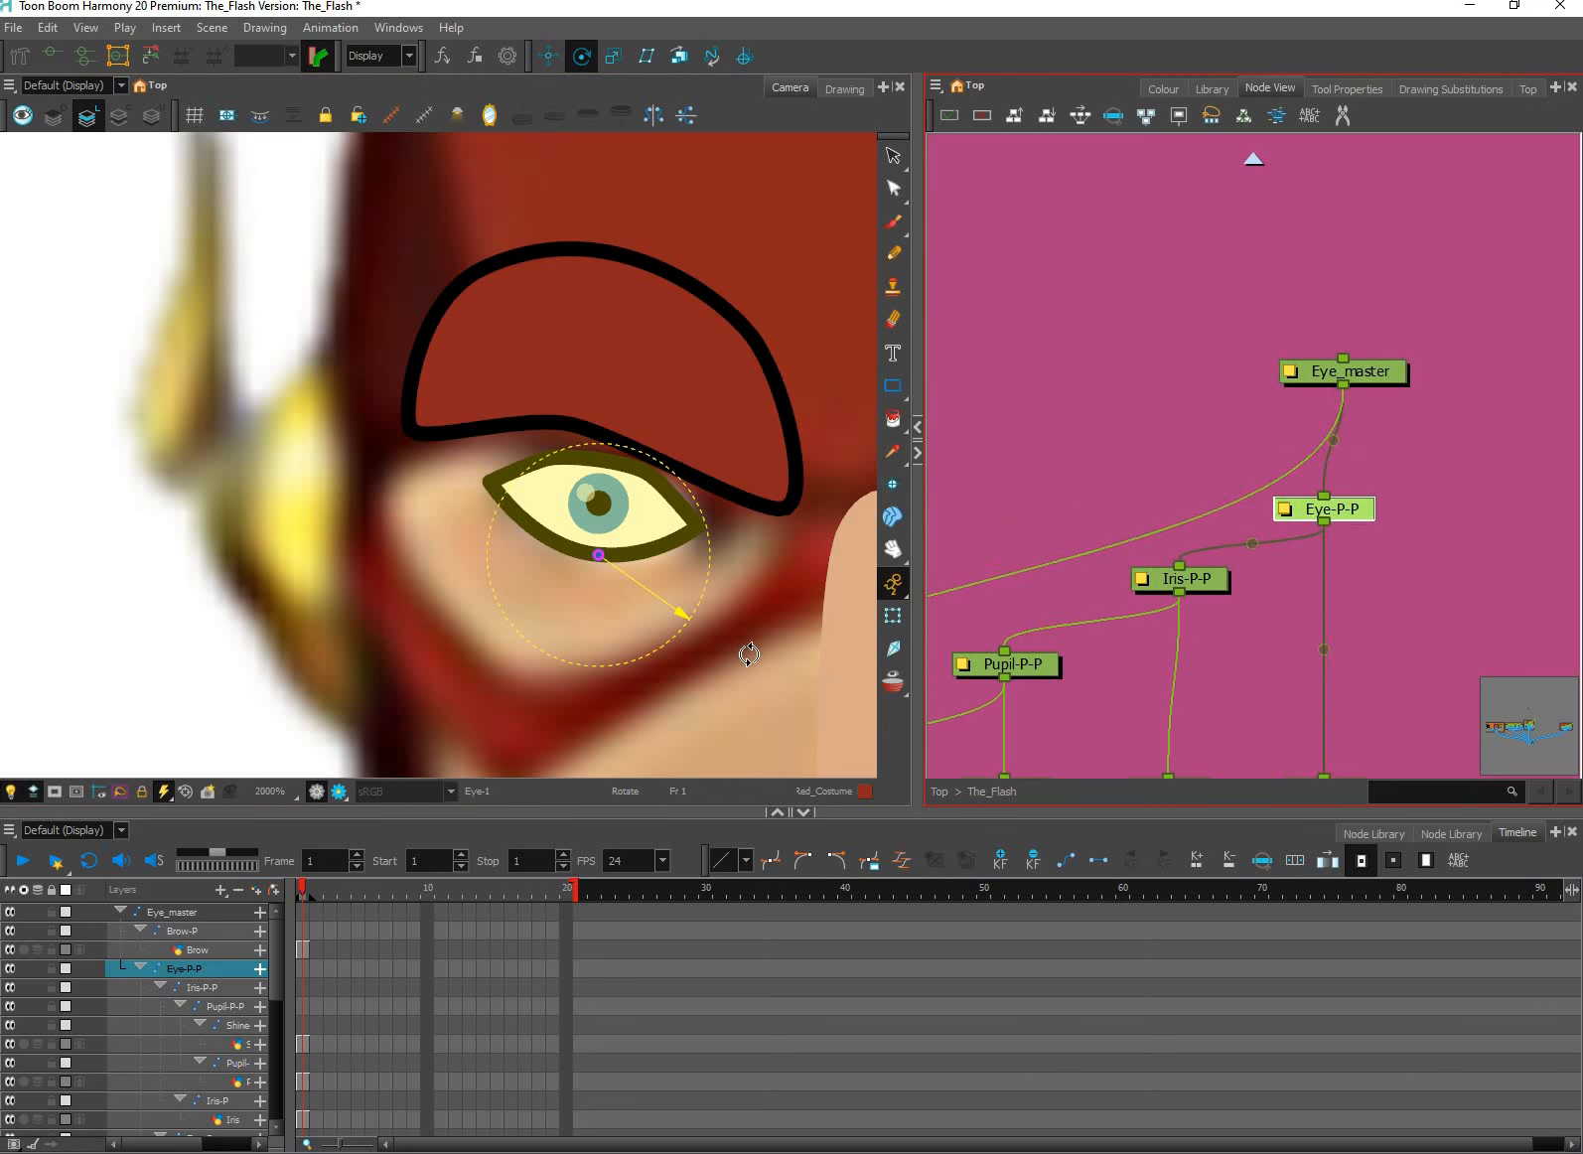
# Place Eye_master's pivot at the middle of the eye's lower edge.
pyautogui.scroll(-1, 745, 648)
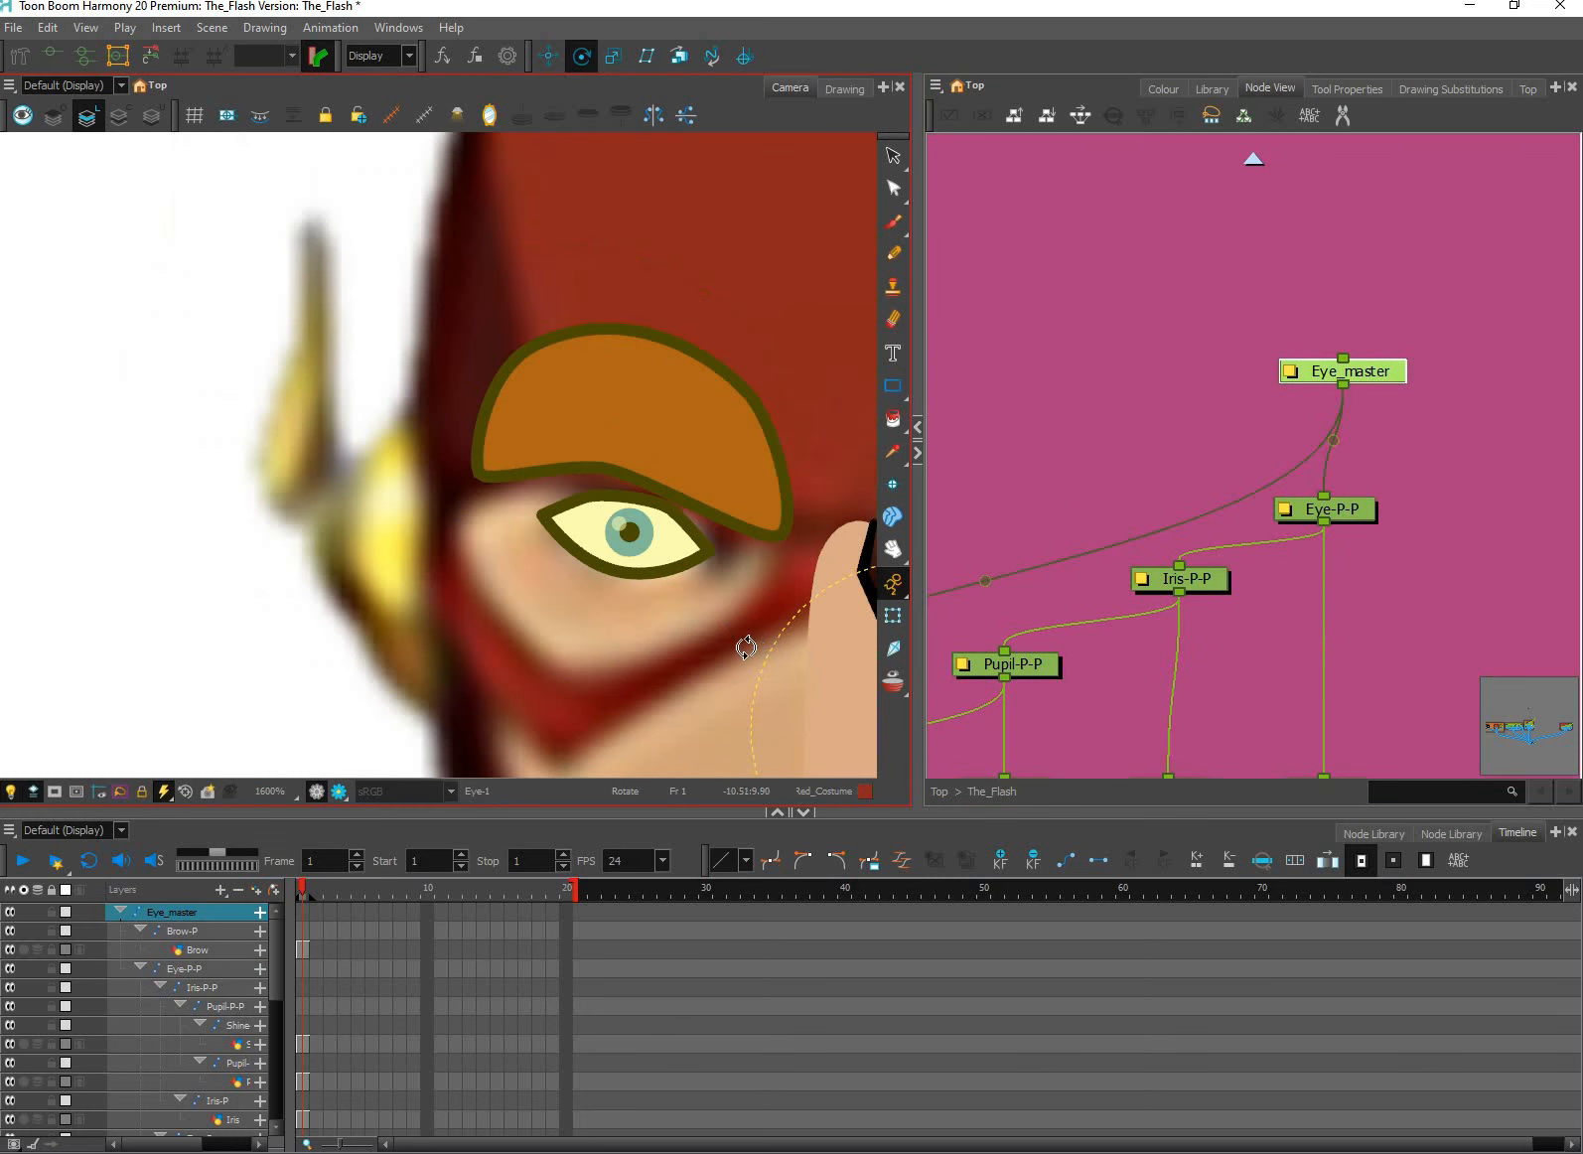
pyautogui.scroll(-4, 745, 647)
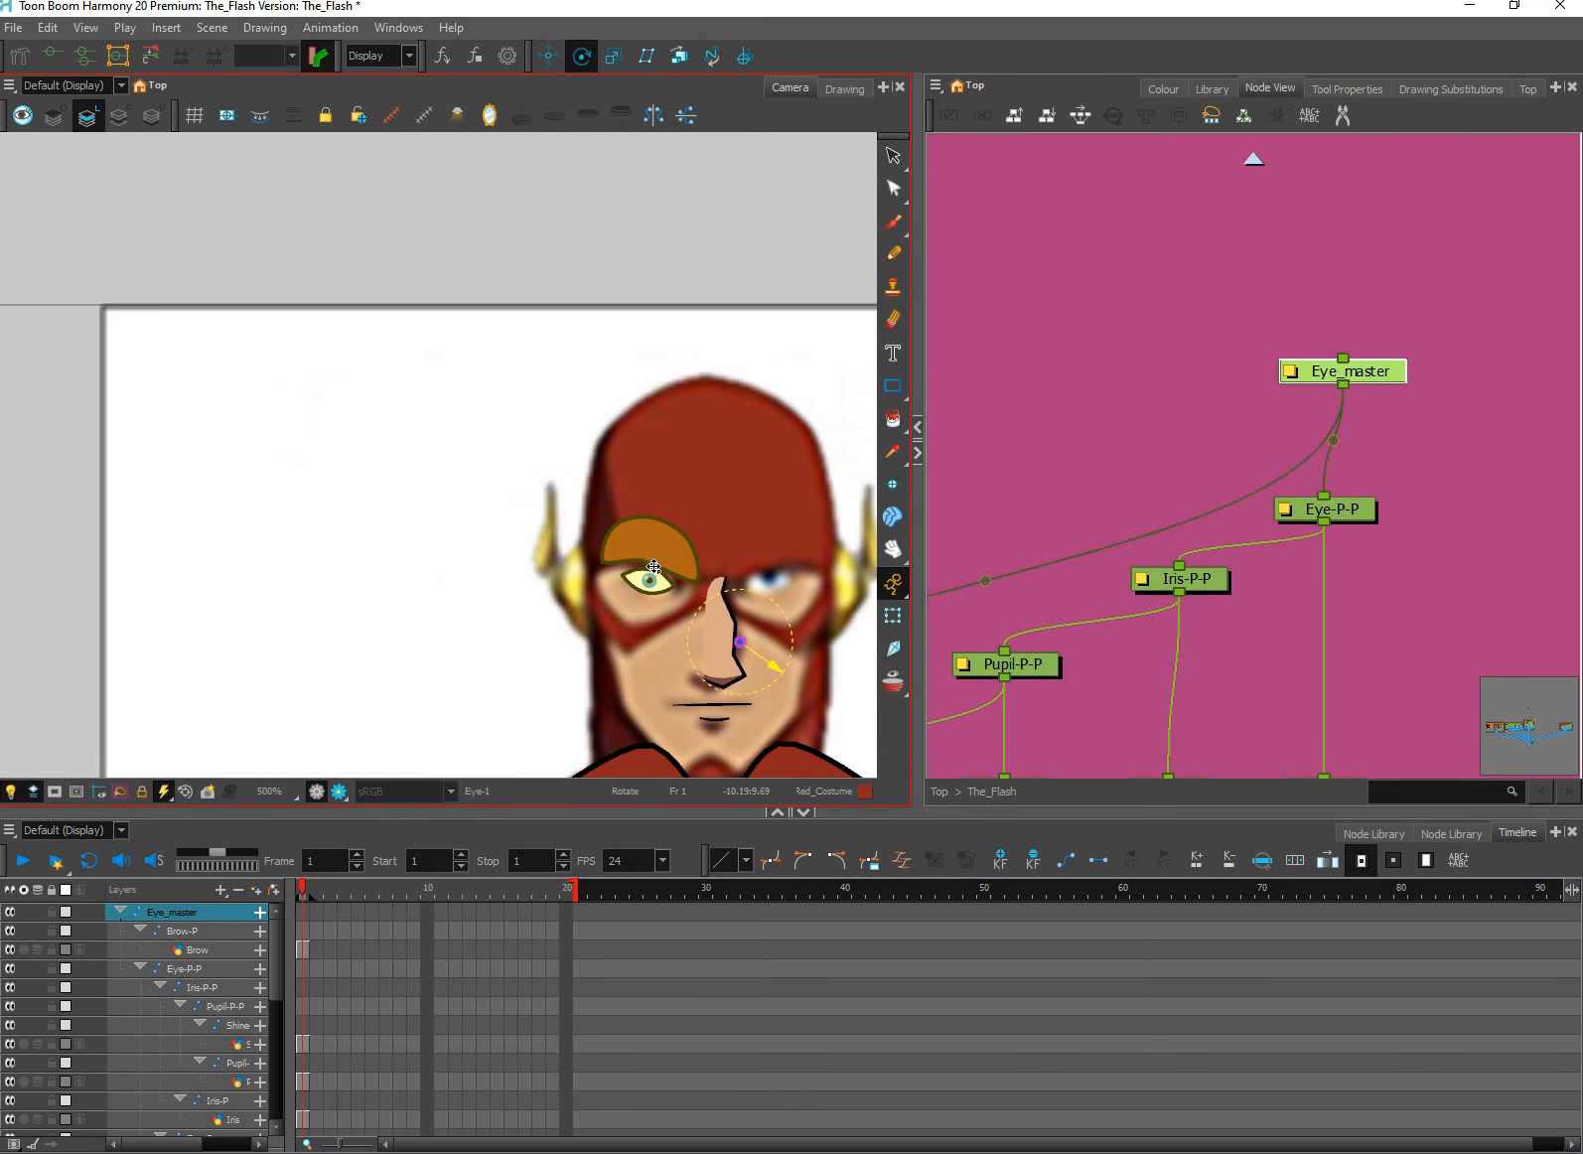
pyautogui.scroll(2, 638, 646)
pyautogui.scroll(1, 638, 646)
pyautogui.press('p')
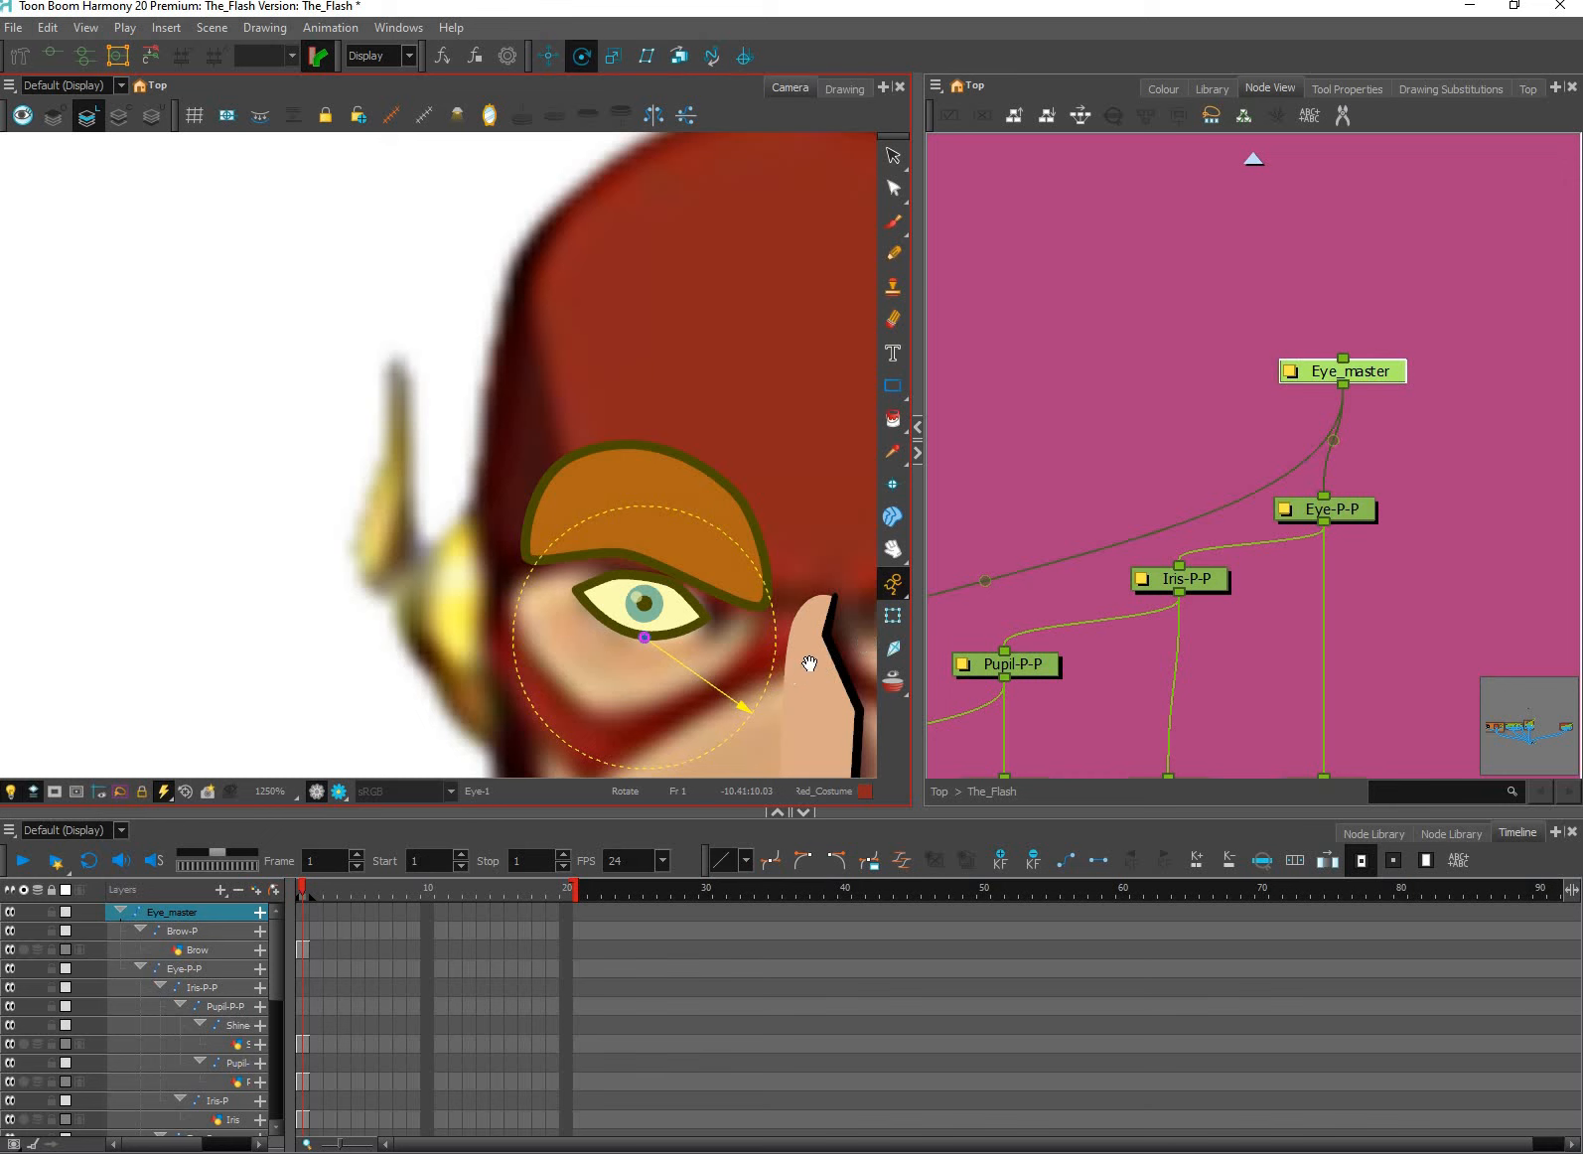
pyautogui.scroll(-1, 810, 663)
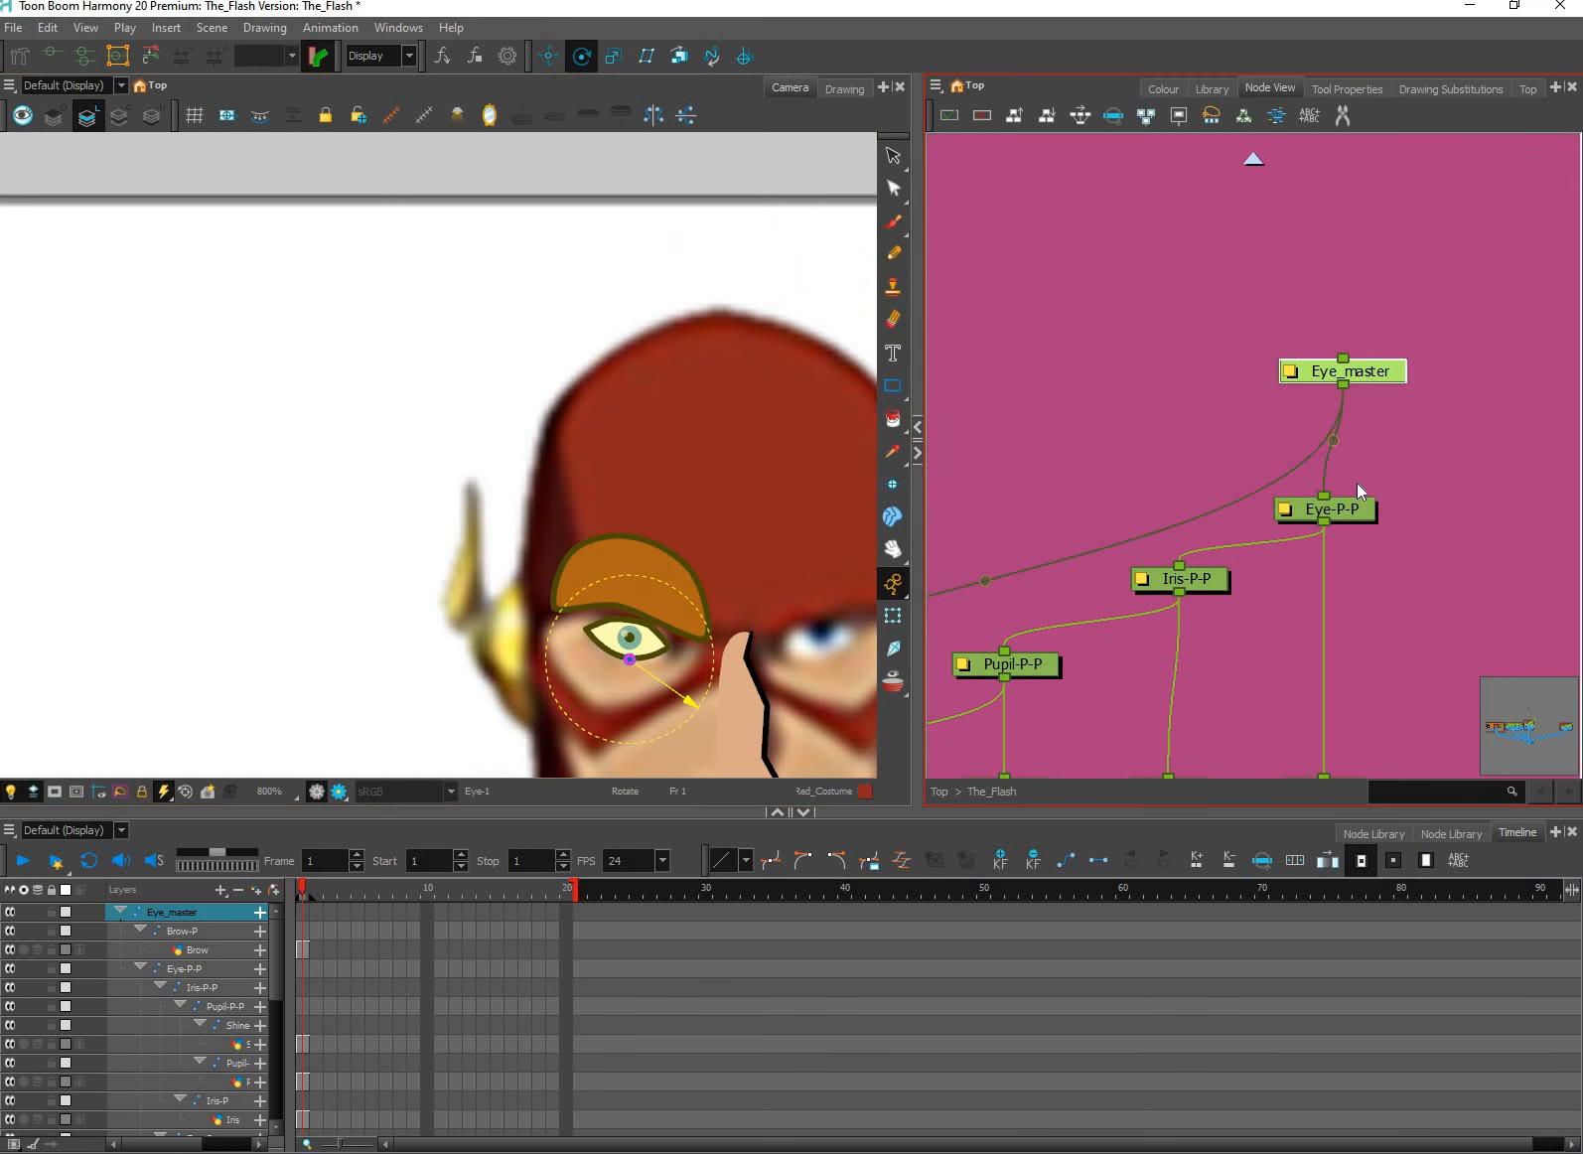
pyautogui.scroll(-2, 1356, 483)
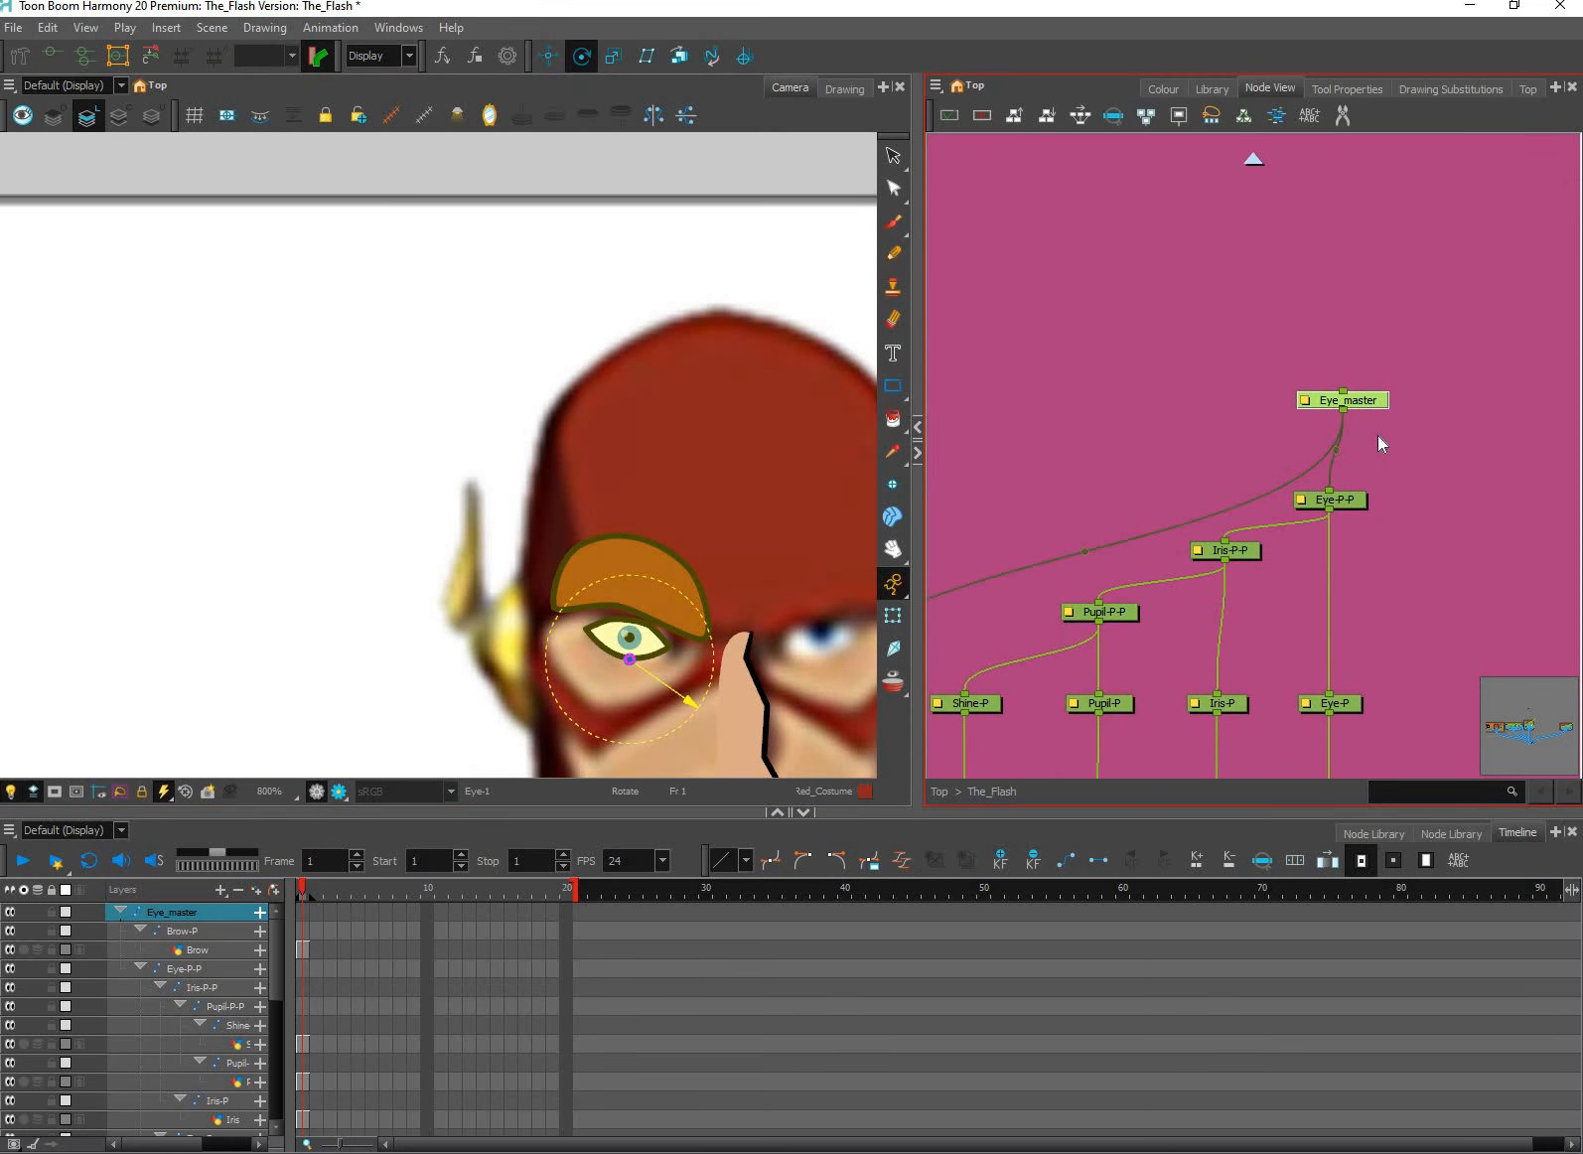
# Raise the Eye_master node slightly and place Brow-P's pivot at the brow's outer lower corner.
pyautogui.moveTo(1344, 400); pyautogui.dragTo(1347, 374)
pyautogui.click(976, 641)
pyautogui.moveTo(1160, 654); pyautogui.dragTo(1288, 587)
pyautogui.click(960, 637)
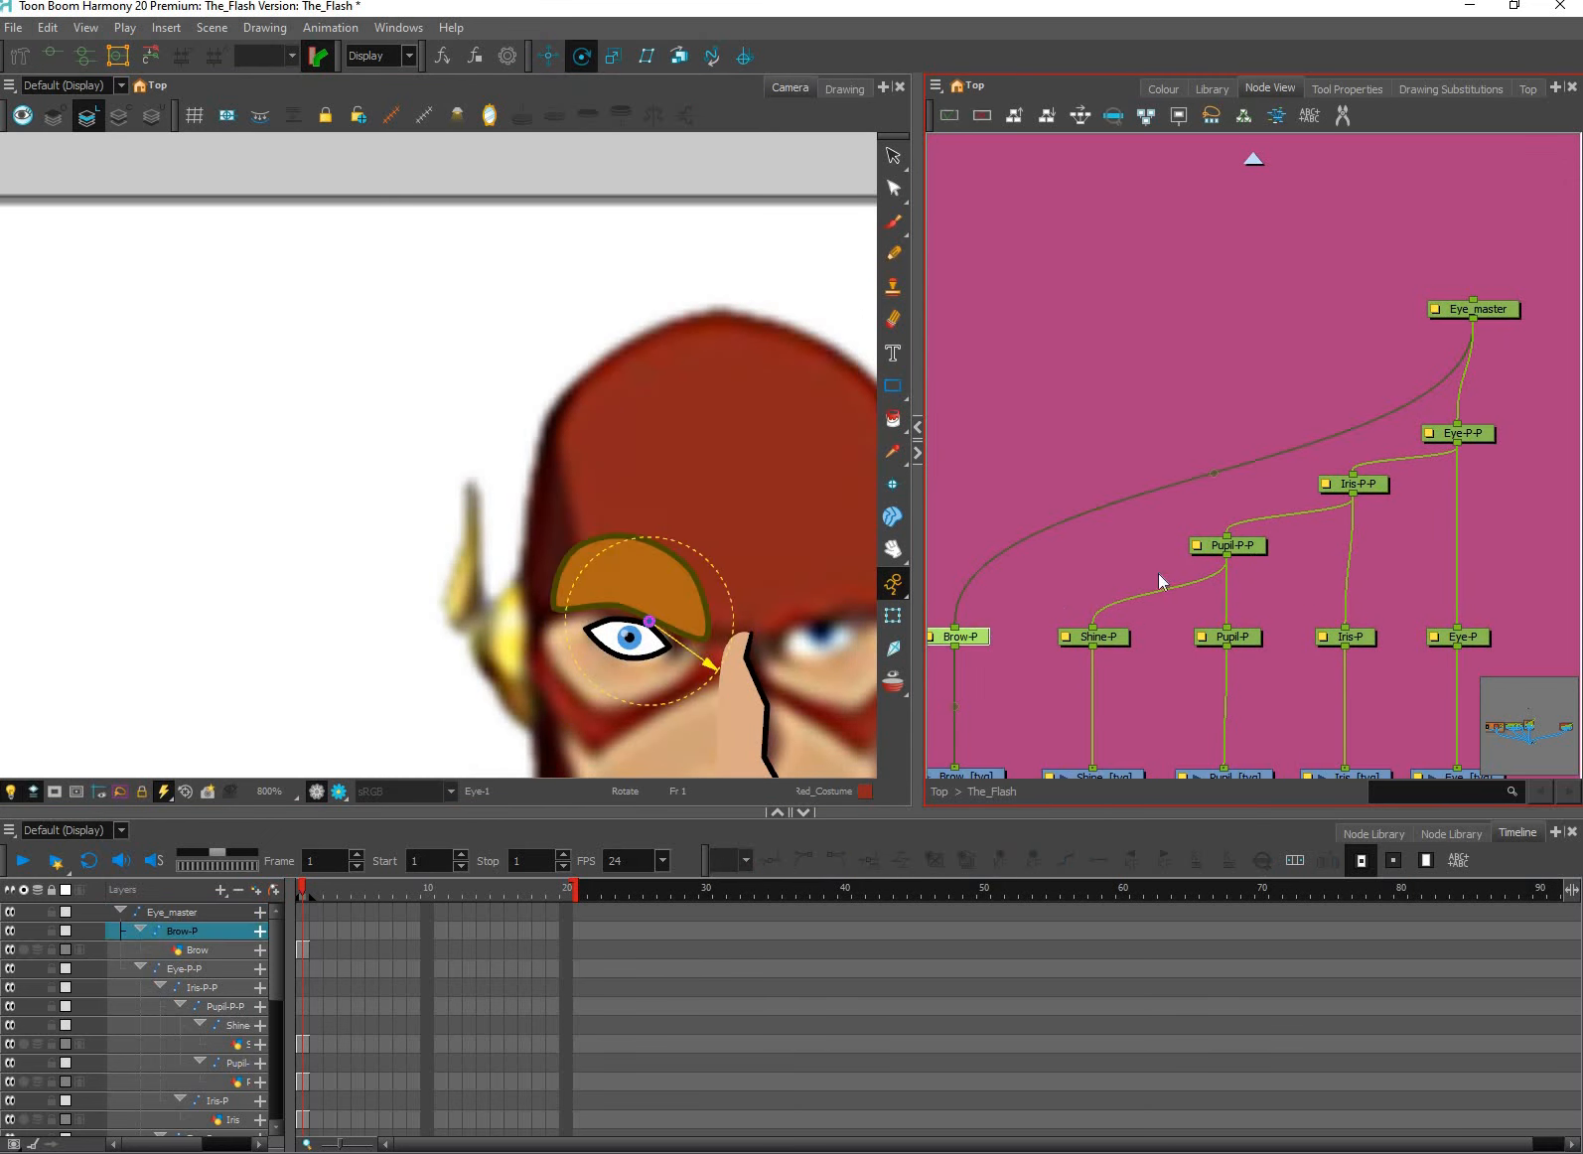
pyautogui.moveTo(649, 622); pyautogui.dragTo(561, 607)
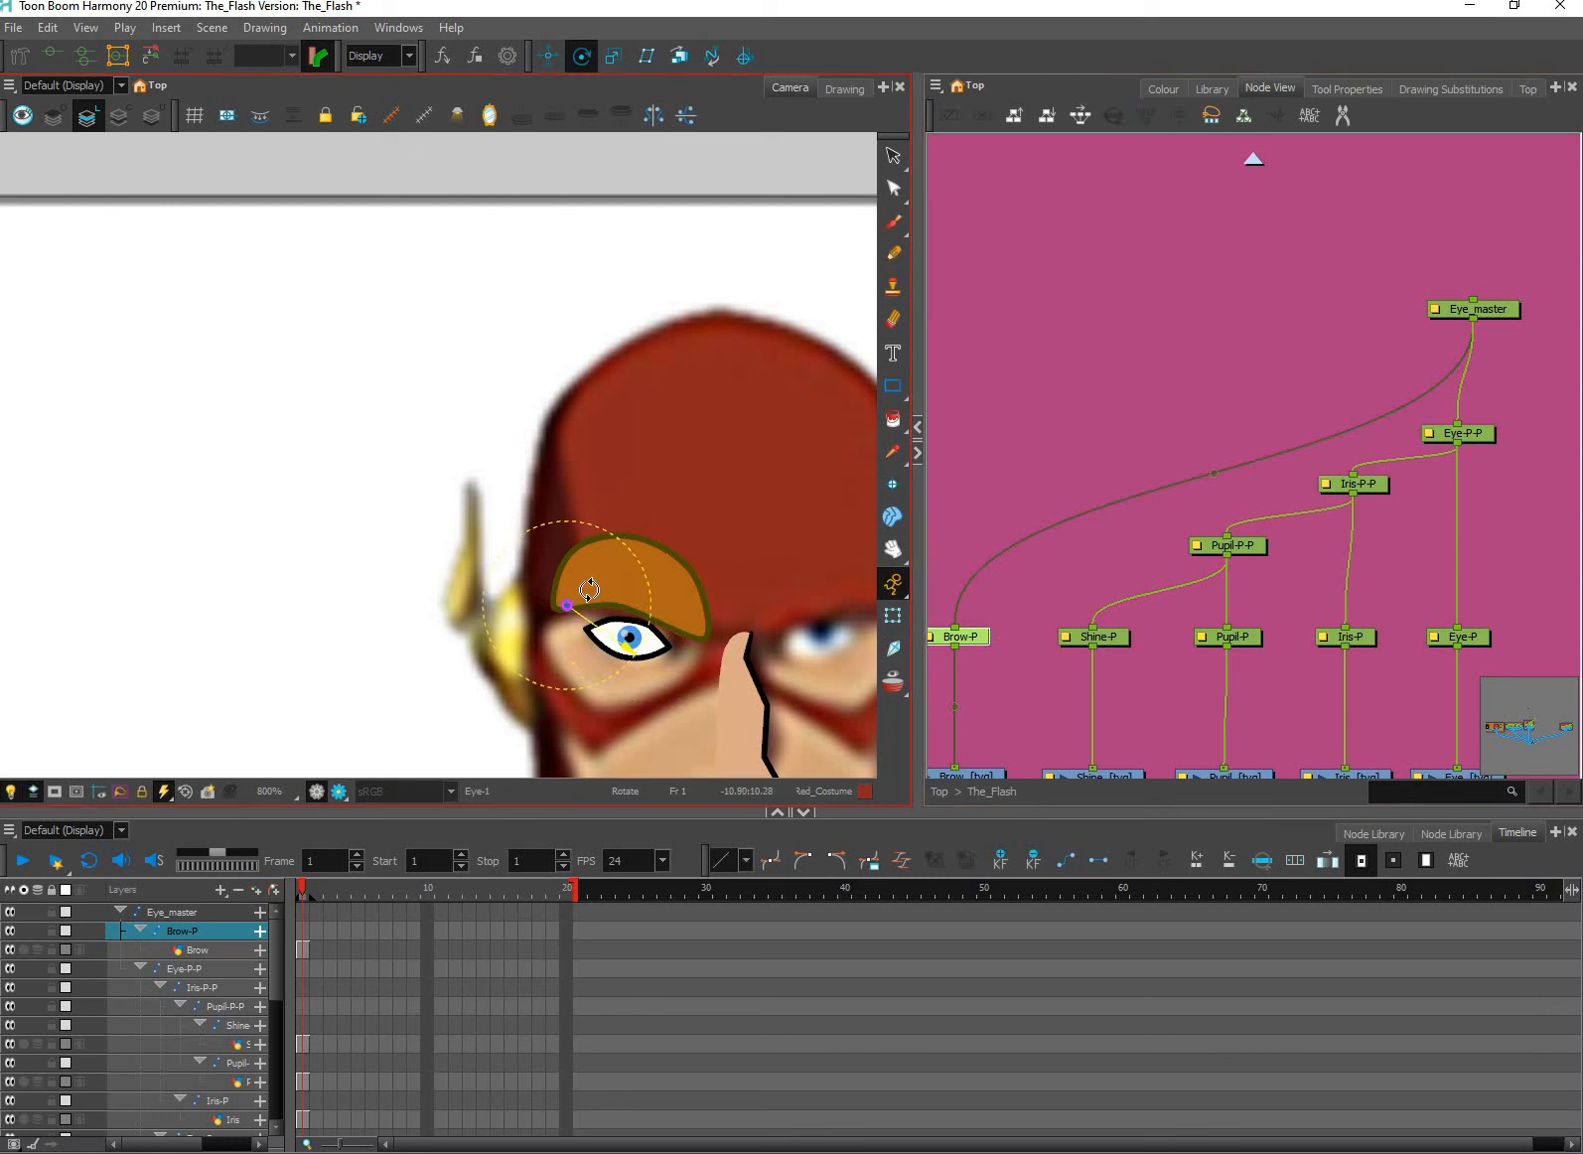
# Try skewing the brow around its pivot with the Transform tool, and undo the test.
pyautogui.hotkey('shift', 't')
pyautogui.scroll(3, 699, 602)
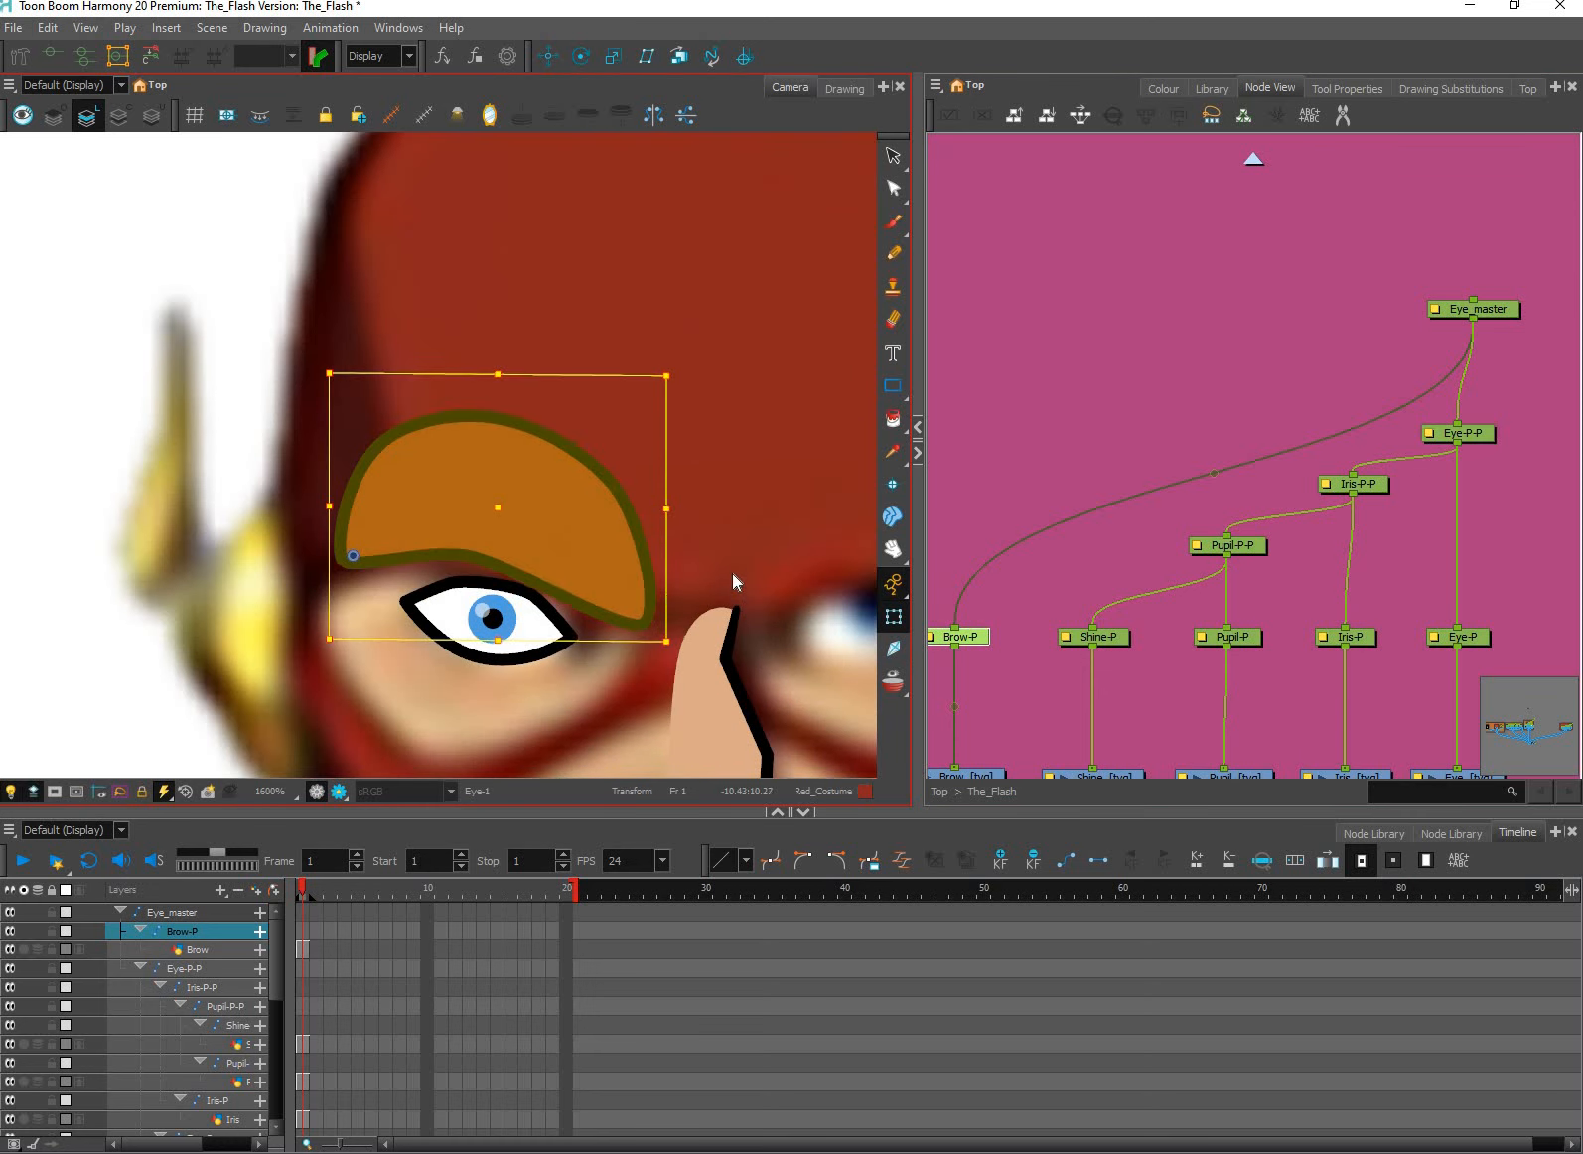
pyautogui.moveTo(732, 574); pyautogui.dragTo(761, 644)
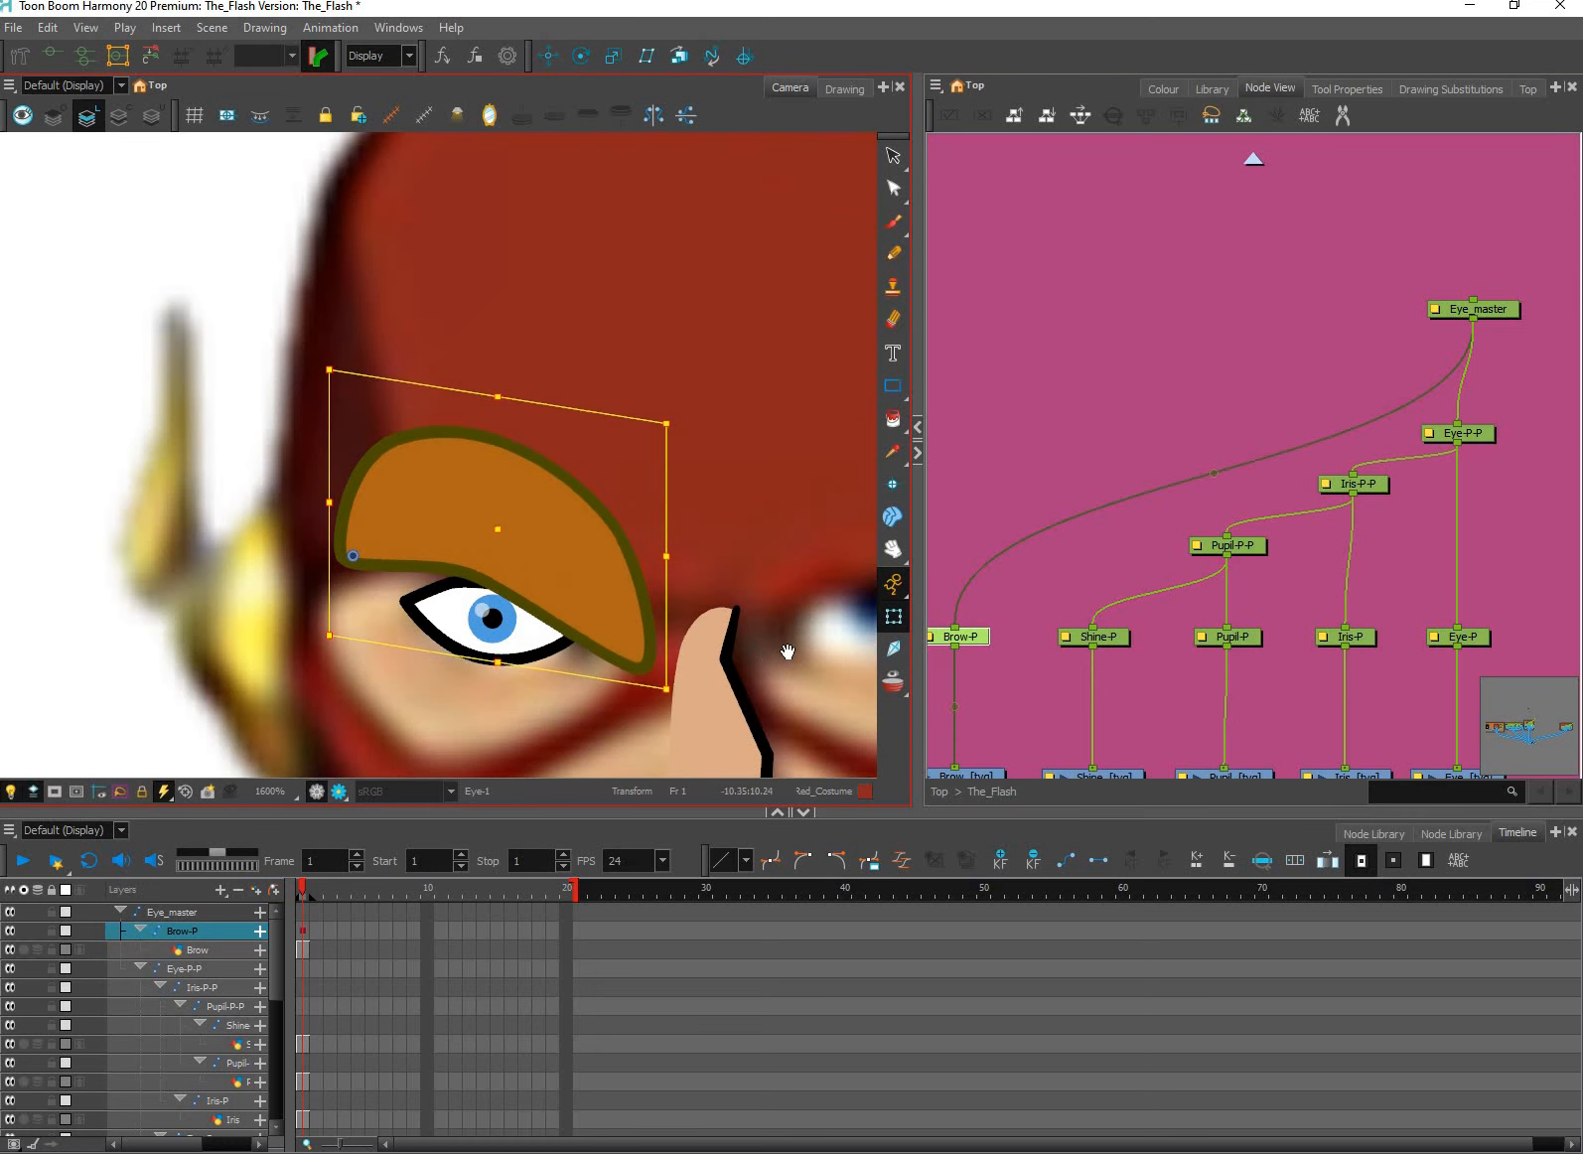
pyautogui.hotkey('ctrl', 'z')
pyautogui.scroll(-2, 763, 644)
pyautogui.press('space')
pyautogui.scroll(-1, 1033, 636)
# Check the peg hierarchy by stepping the selection from Brow-P and the pupil's pegs up to Eye_master.
pyautogui.moveTo(1104, 634); pyautogui.dragTo(944, 633)
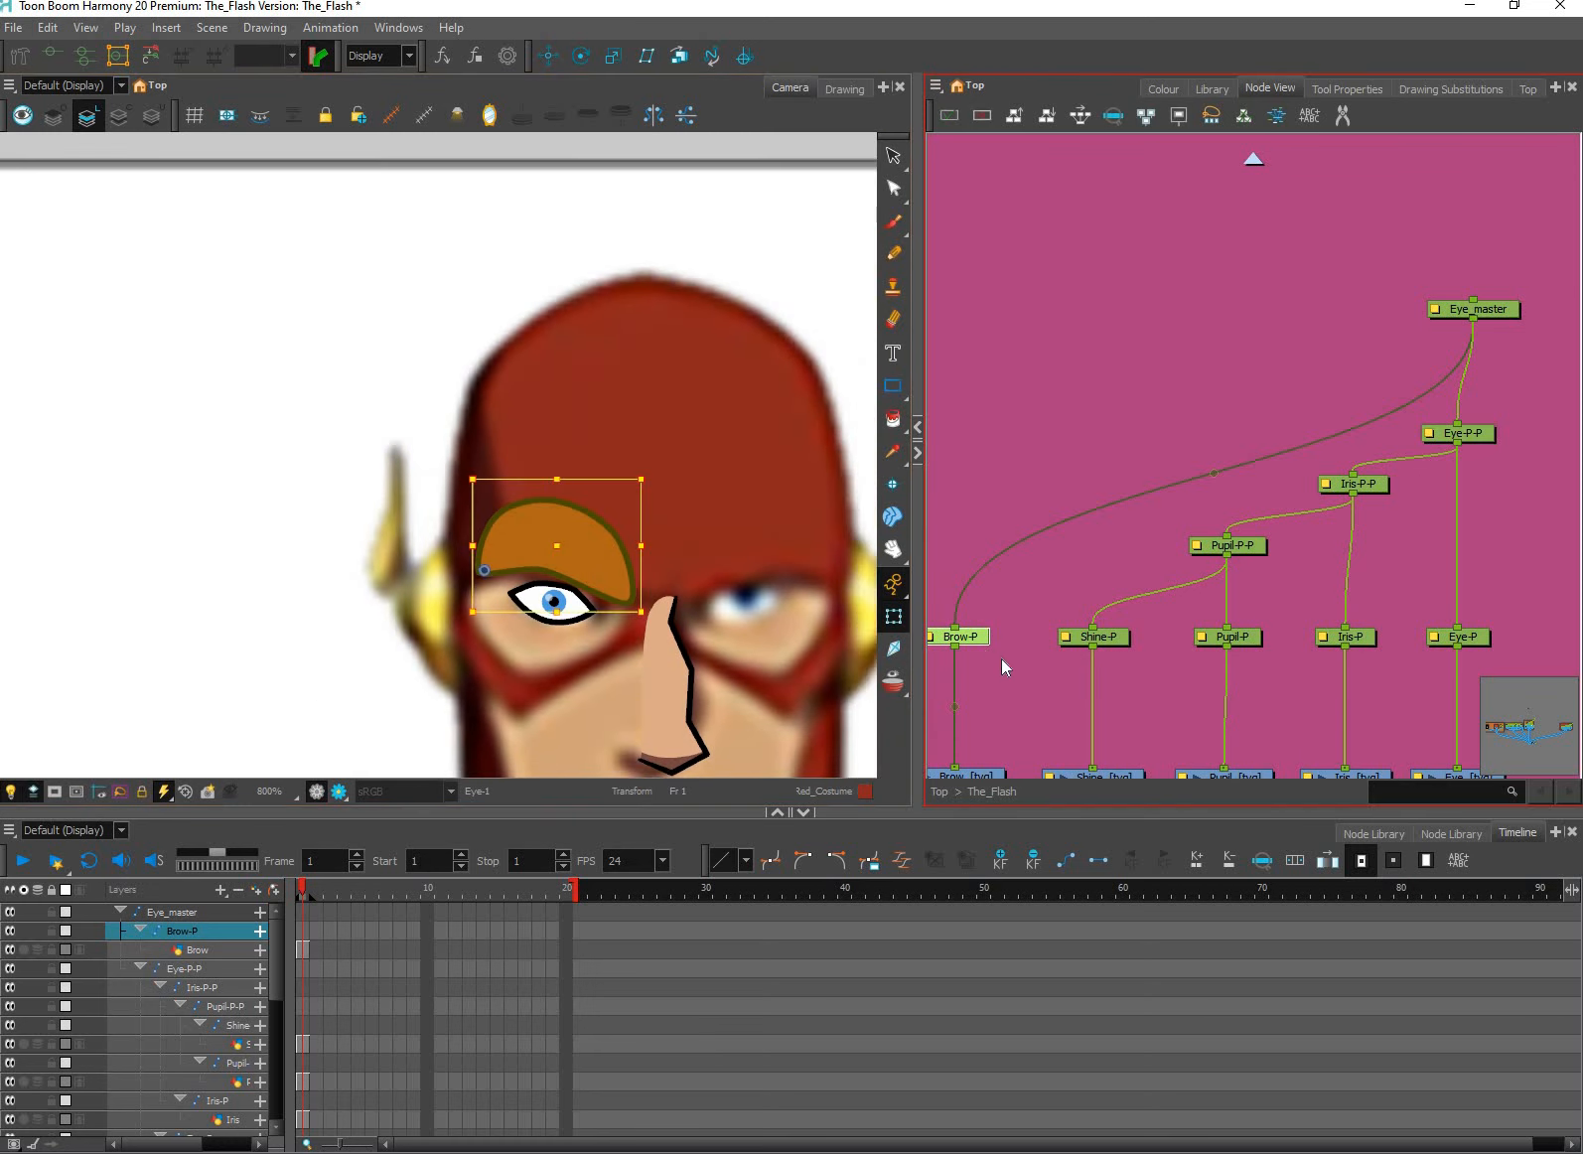
pyautogui.press('b')
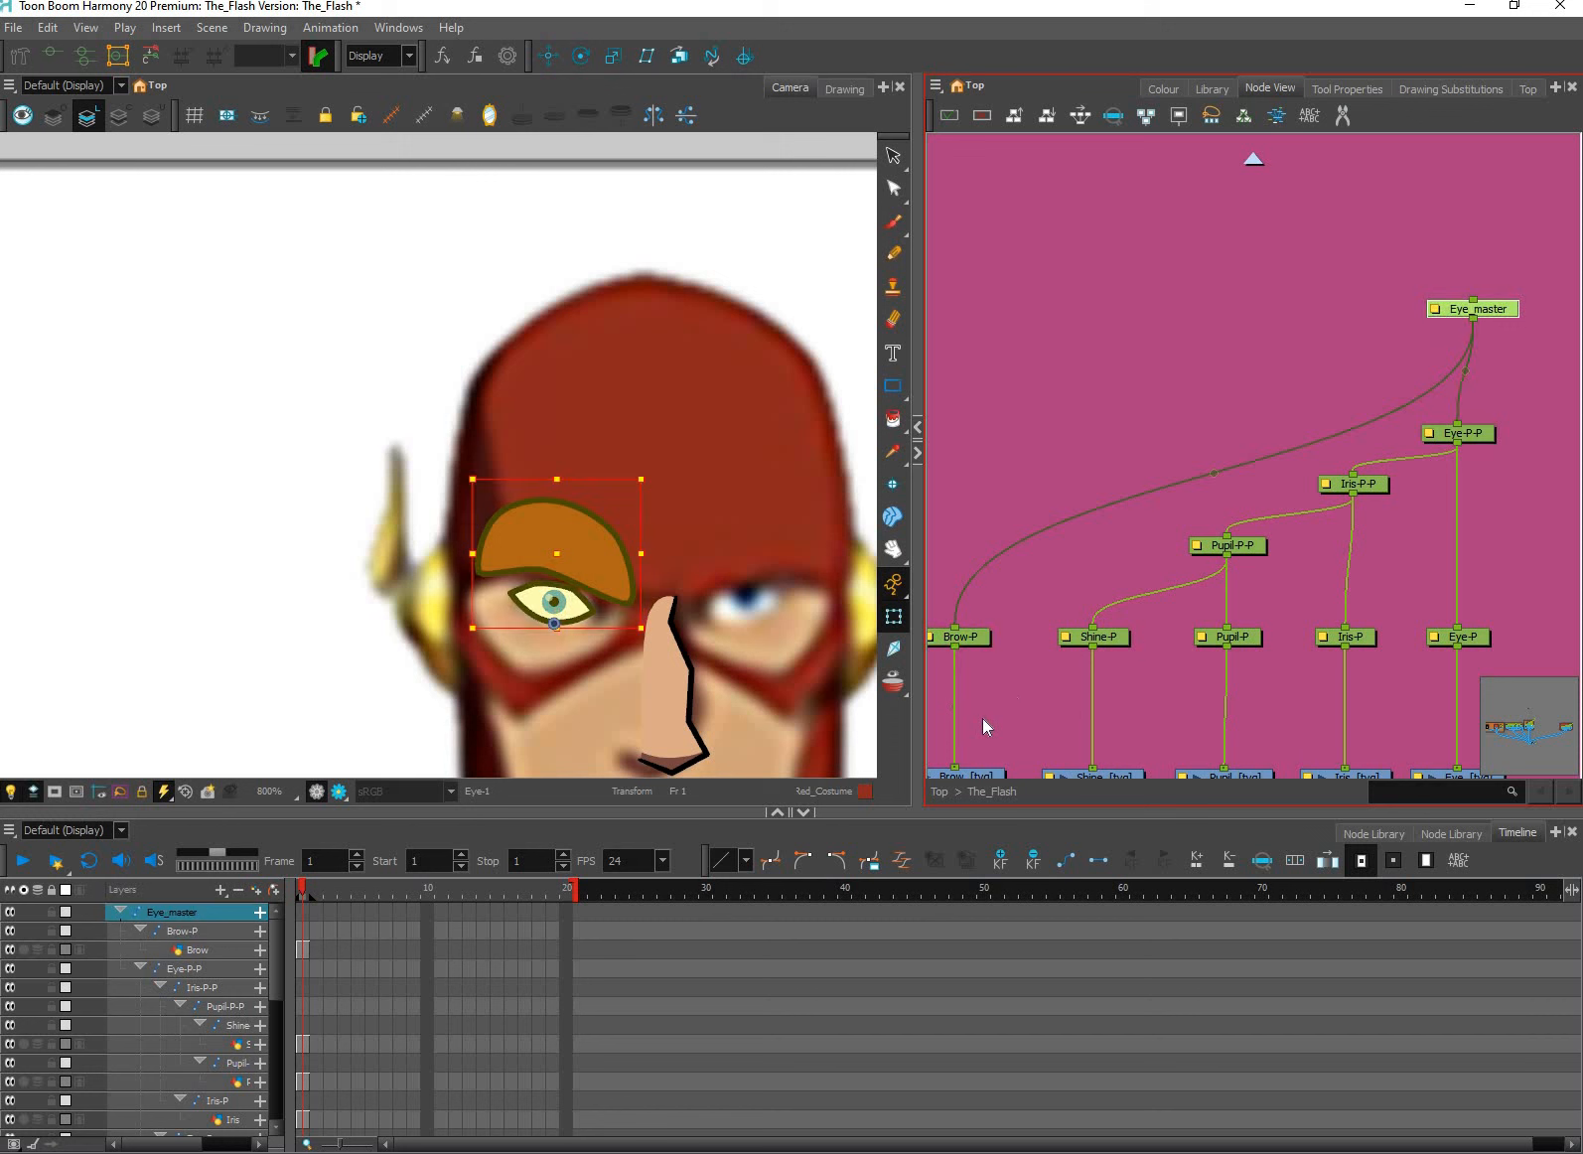
pyautogui.click(1120, 643)
pyautogui.press('b')
pyautogui.press('b')
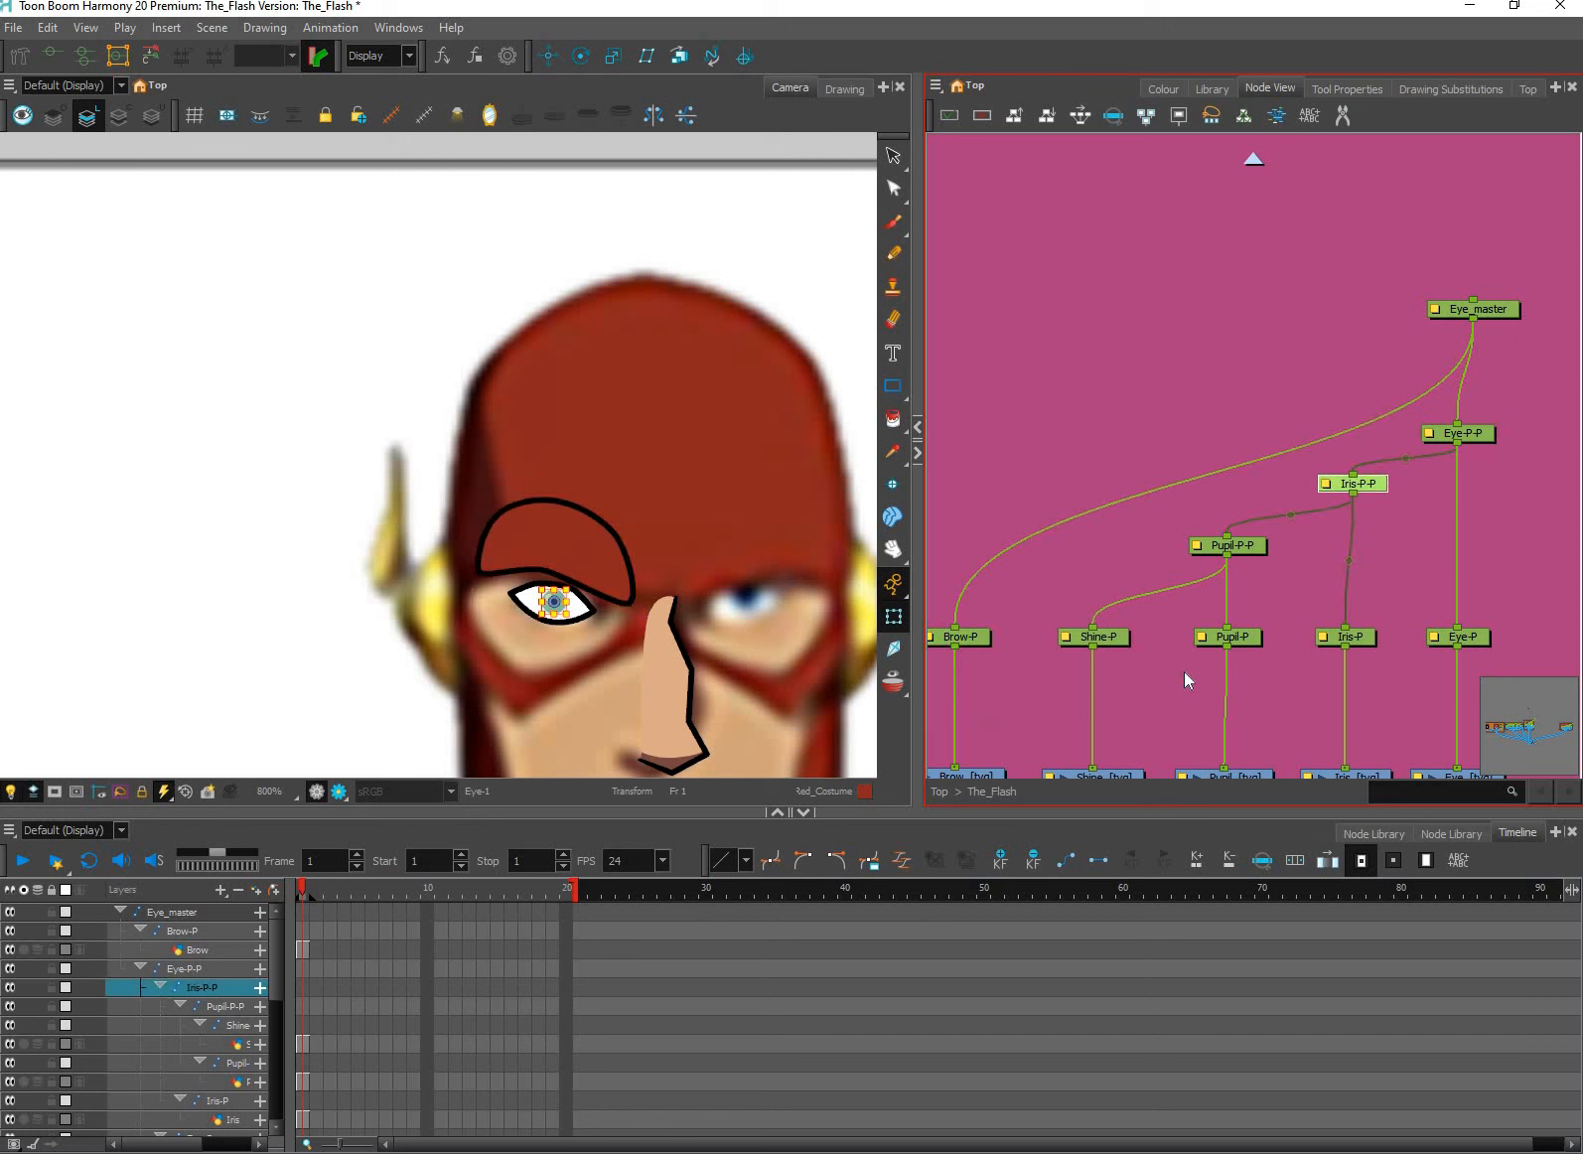
pyautogui.press('b')
pyautogui.press('b')
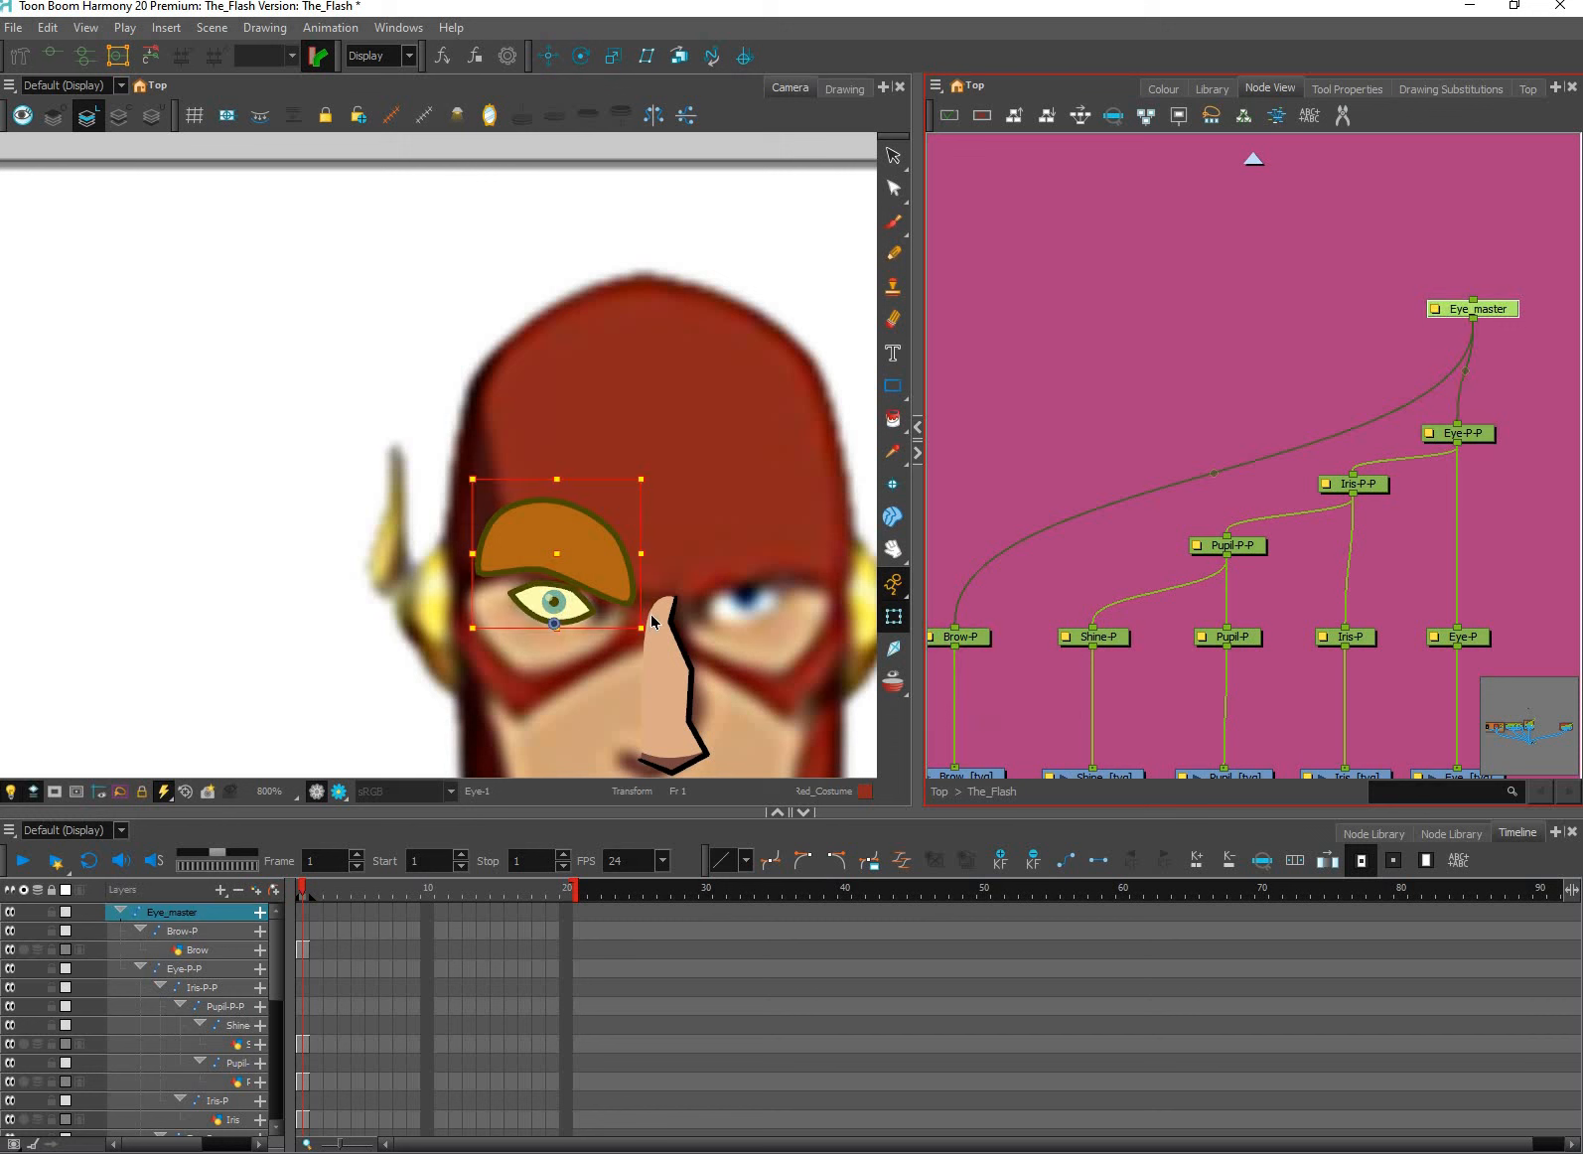
pyautogui.scroll(-1, 722, 575)
pyautogui.scroll(3, 715, 585)
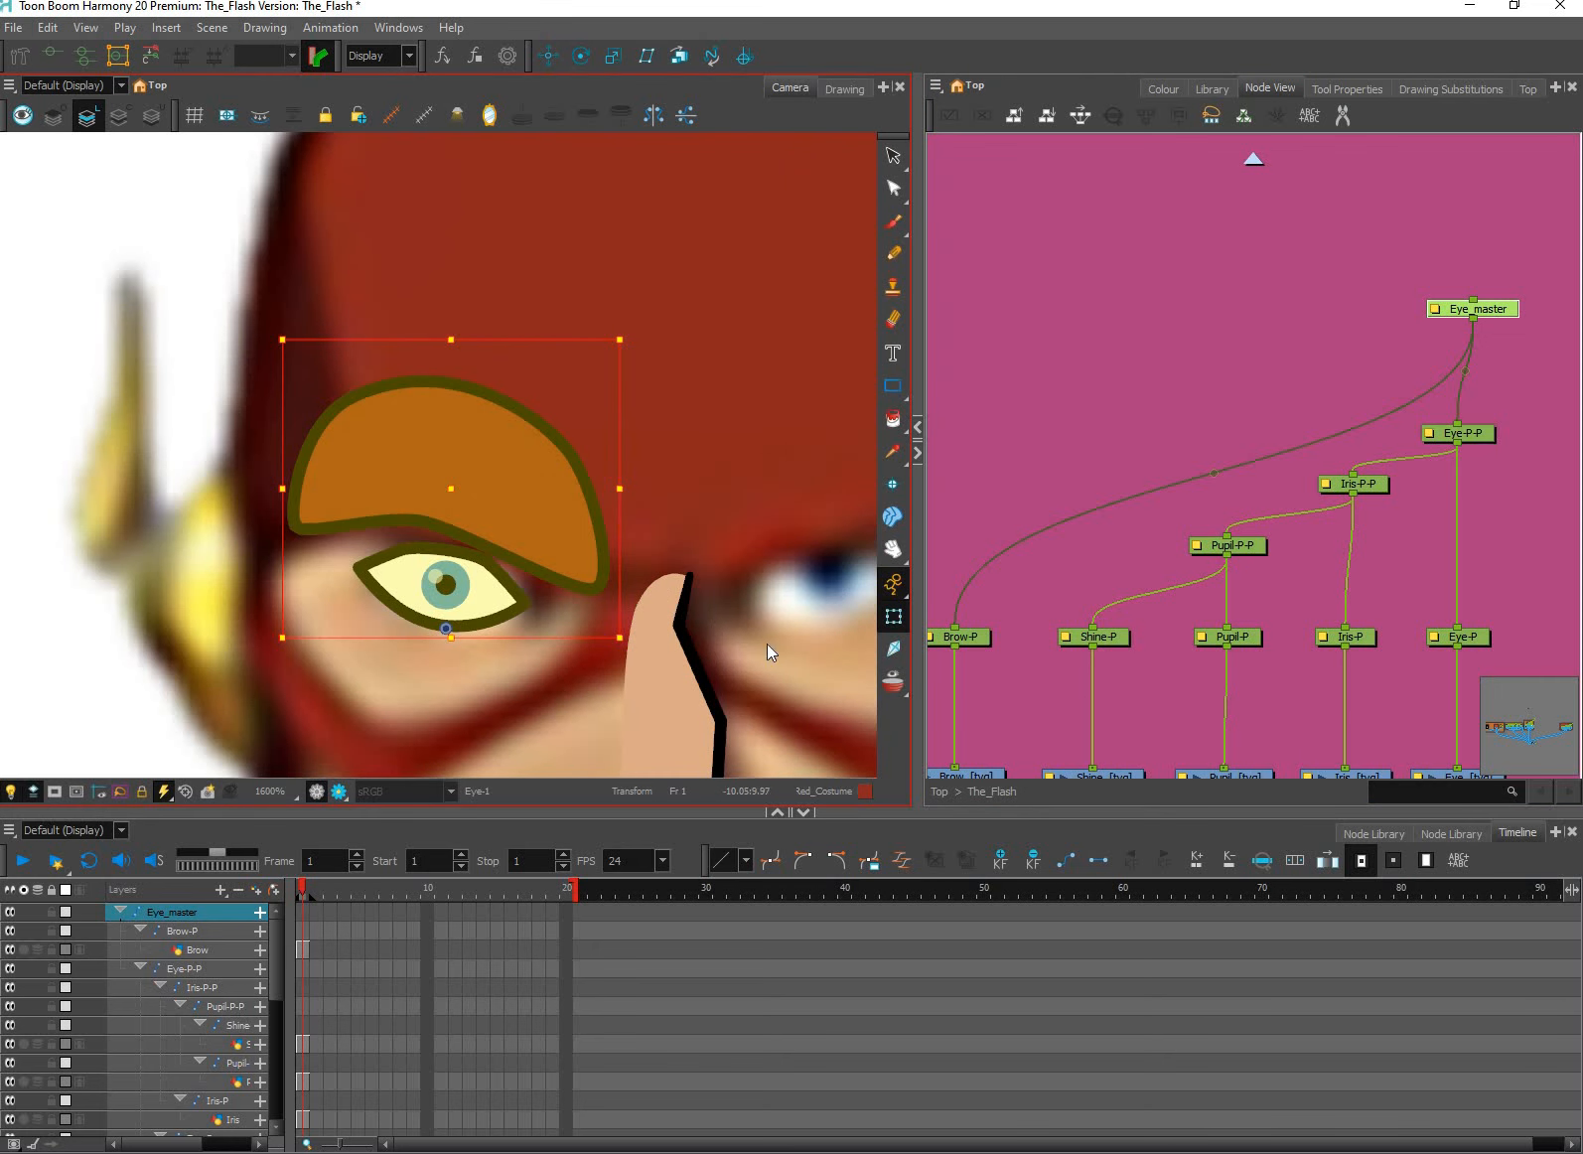
# Move the Eye_master node higher above Eye-P-P in the node network.
pyautogui.click(1398, 563)
pyautogui.scroll(-1, 1398, 563)
pyautogui.moveTo(1495, 346); pyautogui.dragTo(1485, 319)
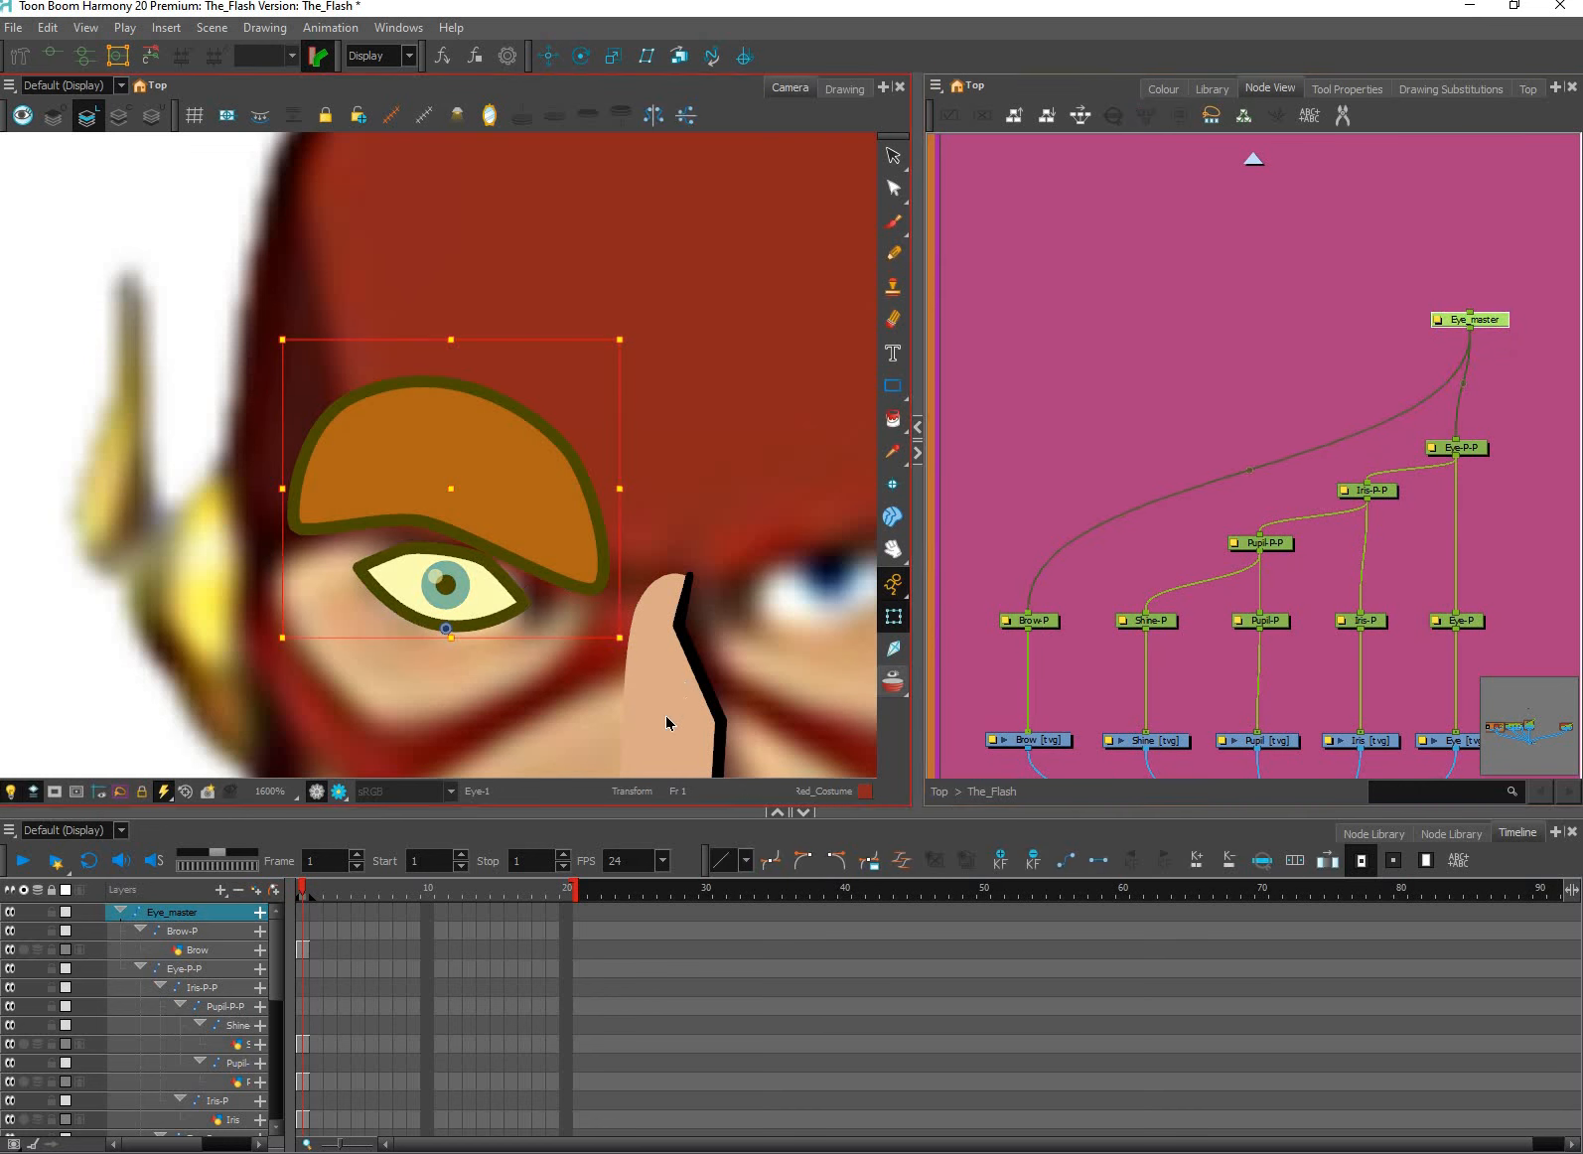
# Collapse the Eye_master layer group and extend its drawings' exposure to frame 20.
pyautogui.press('/')
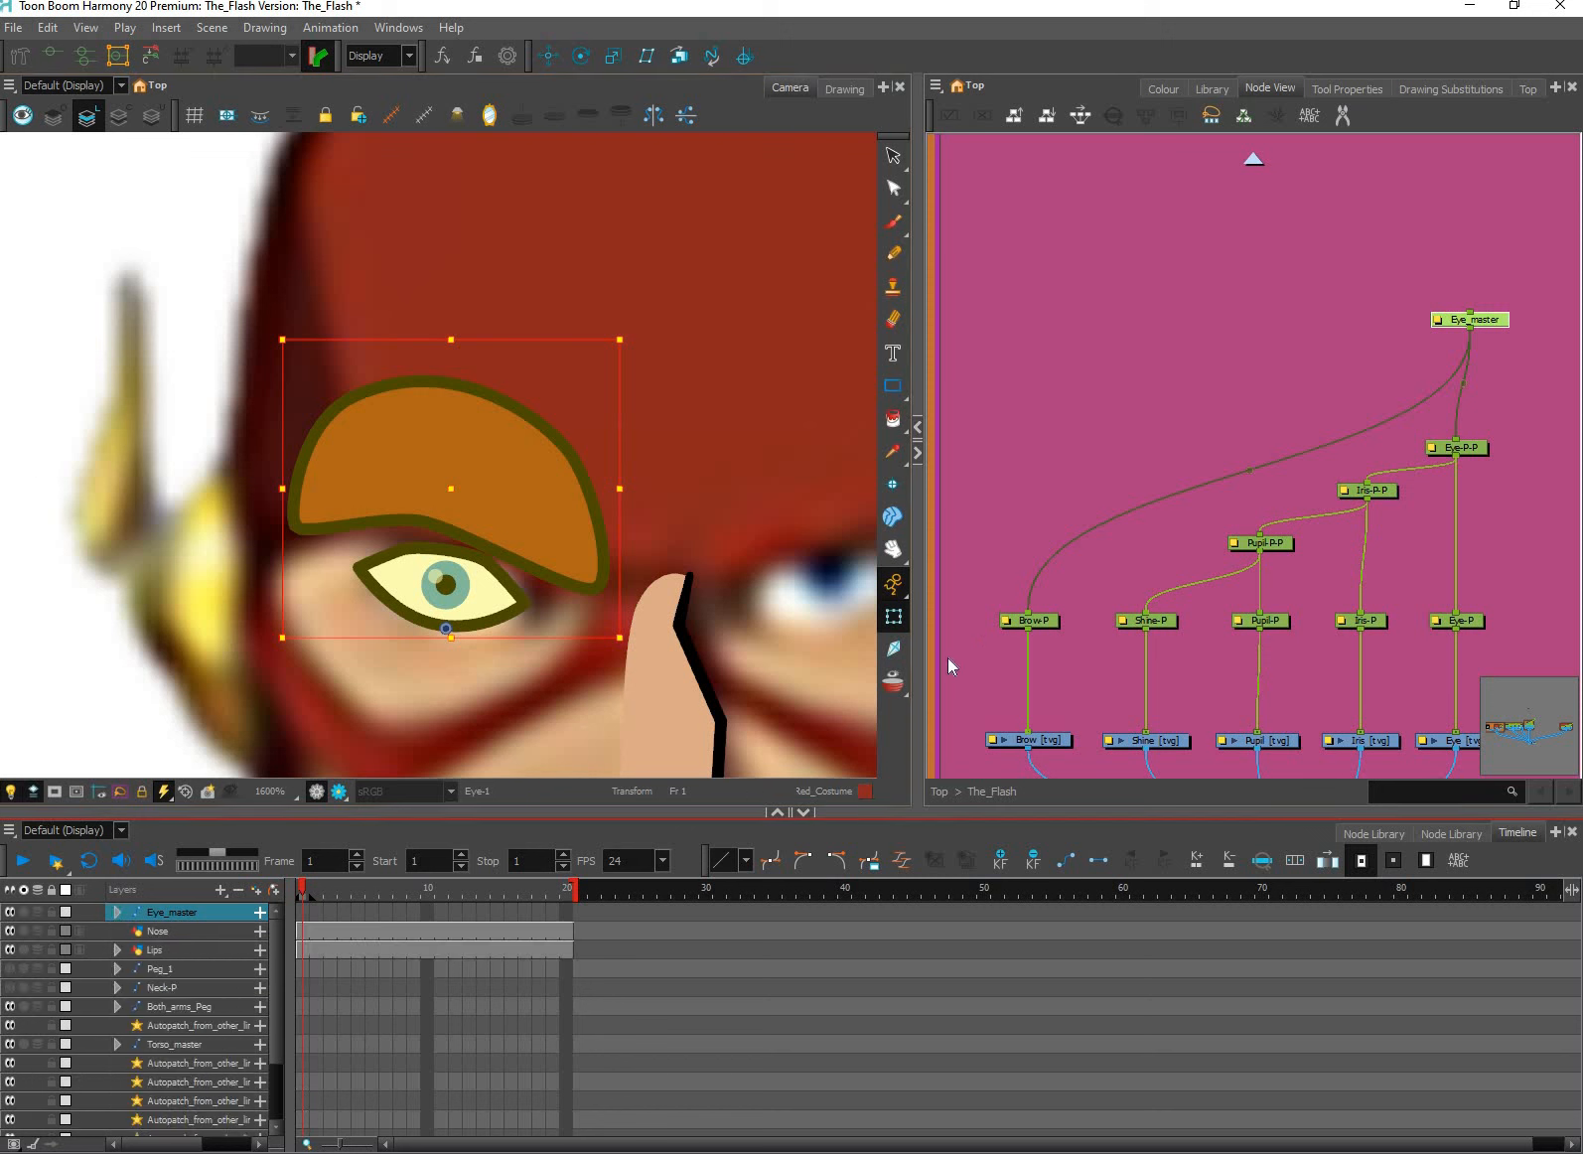
pyautogui.click(567, 913)
pyautogui.press('F5')
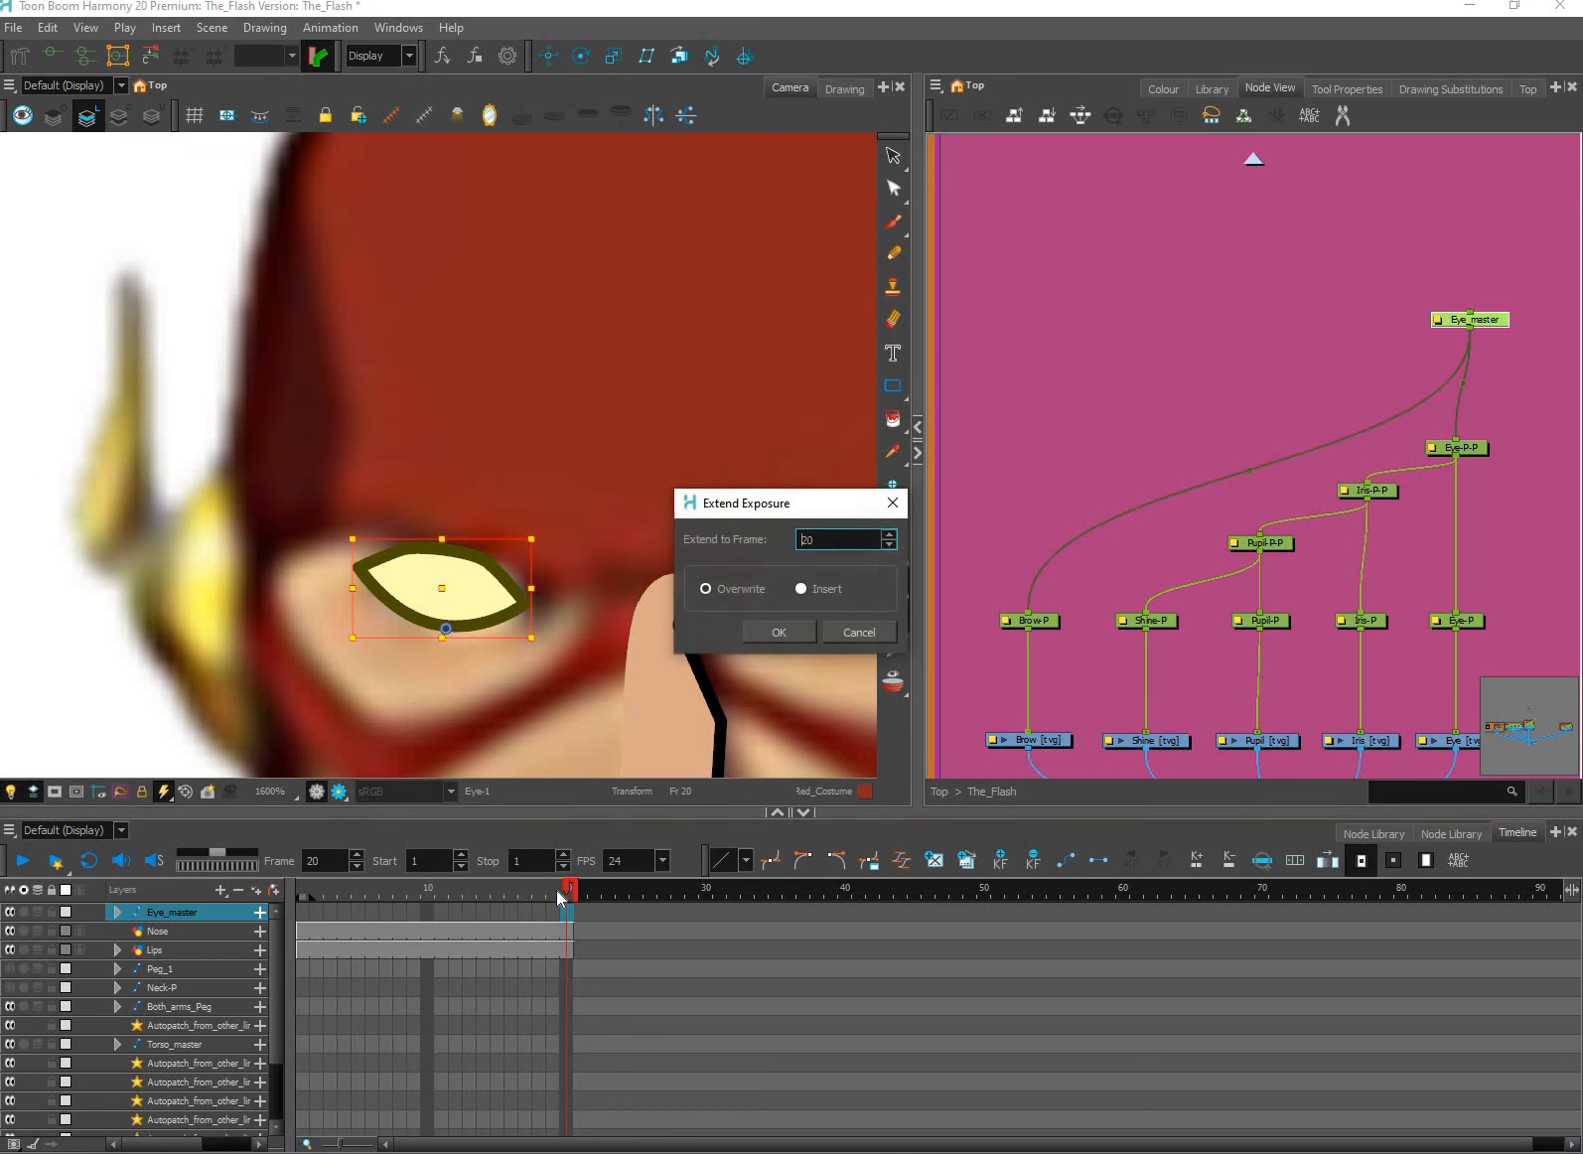
pyautogui.press('Return')
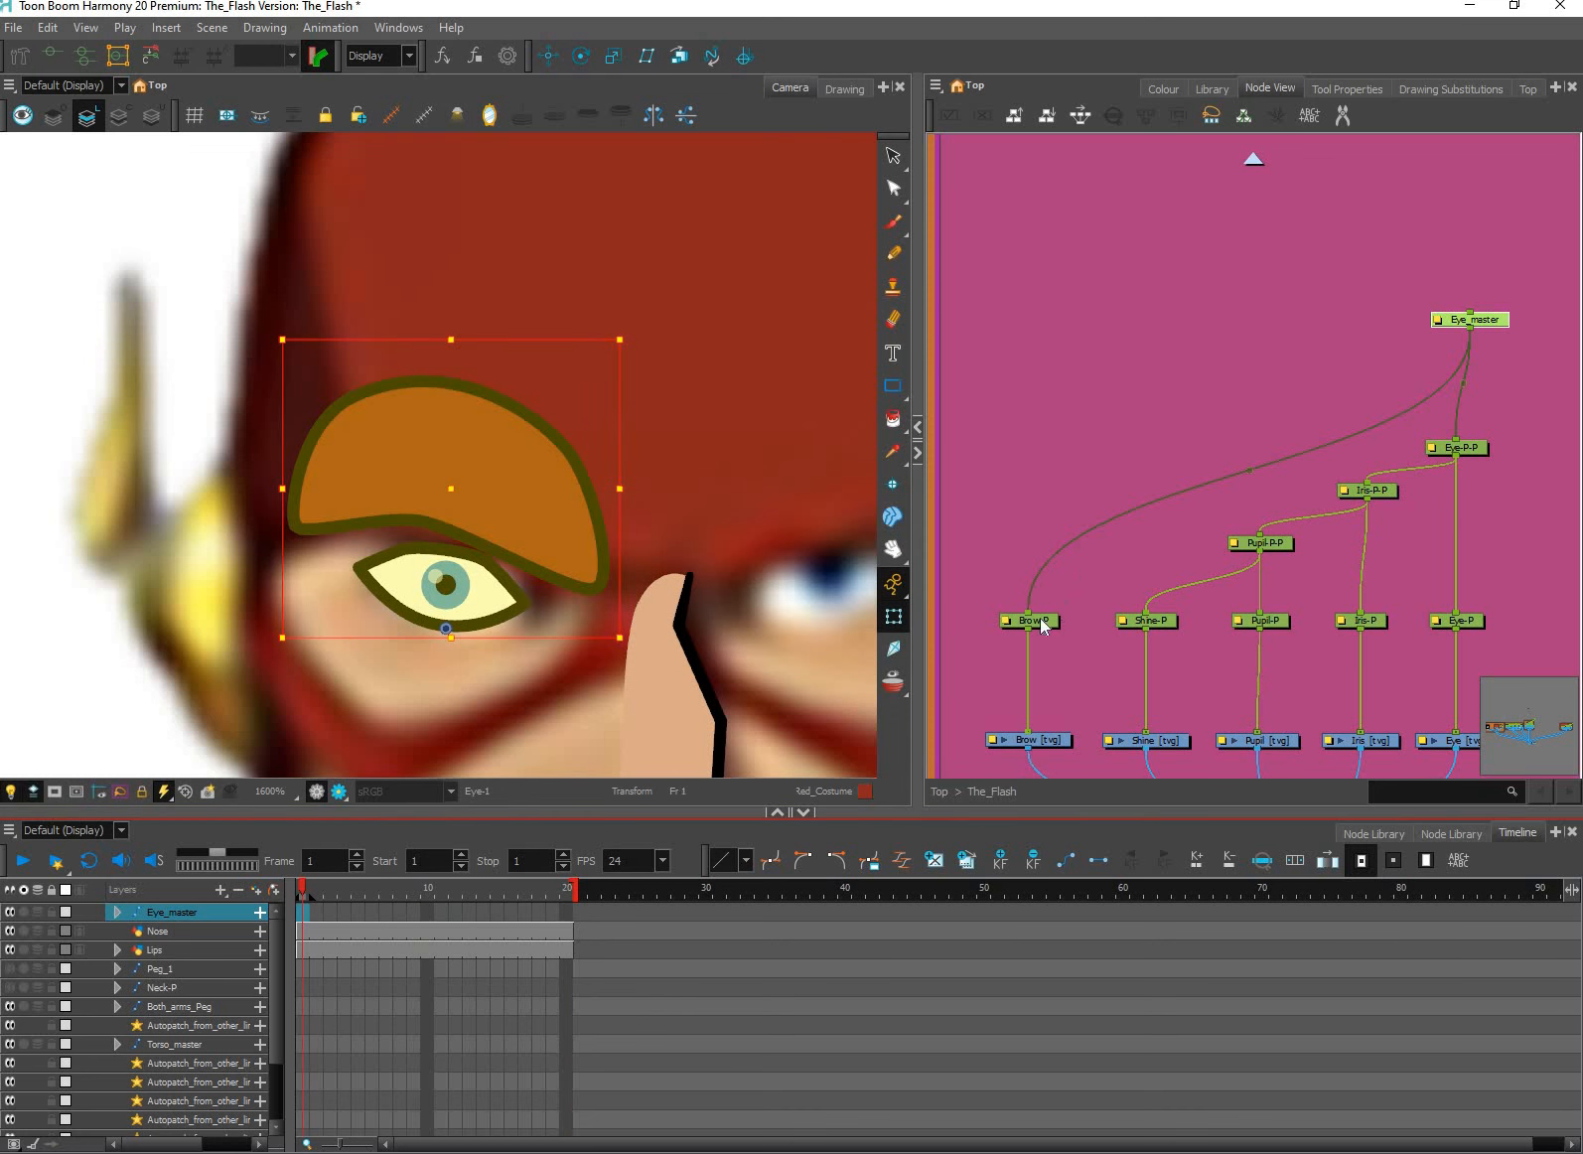
# Step the selection between Brow-P and Eye_master, and from the pupil up through its parent pegs to Eye_master.
pyautogui.click(1045, 623)
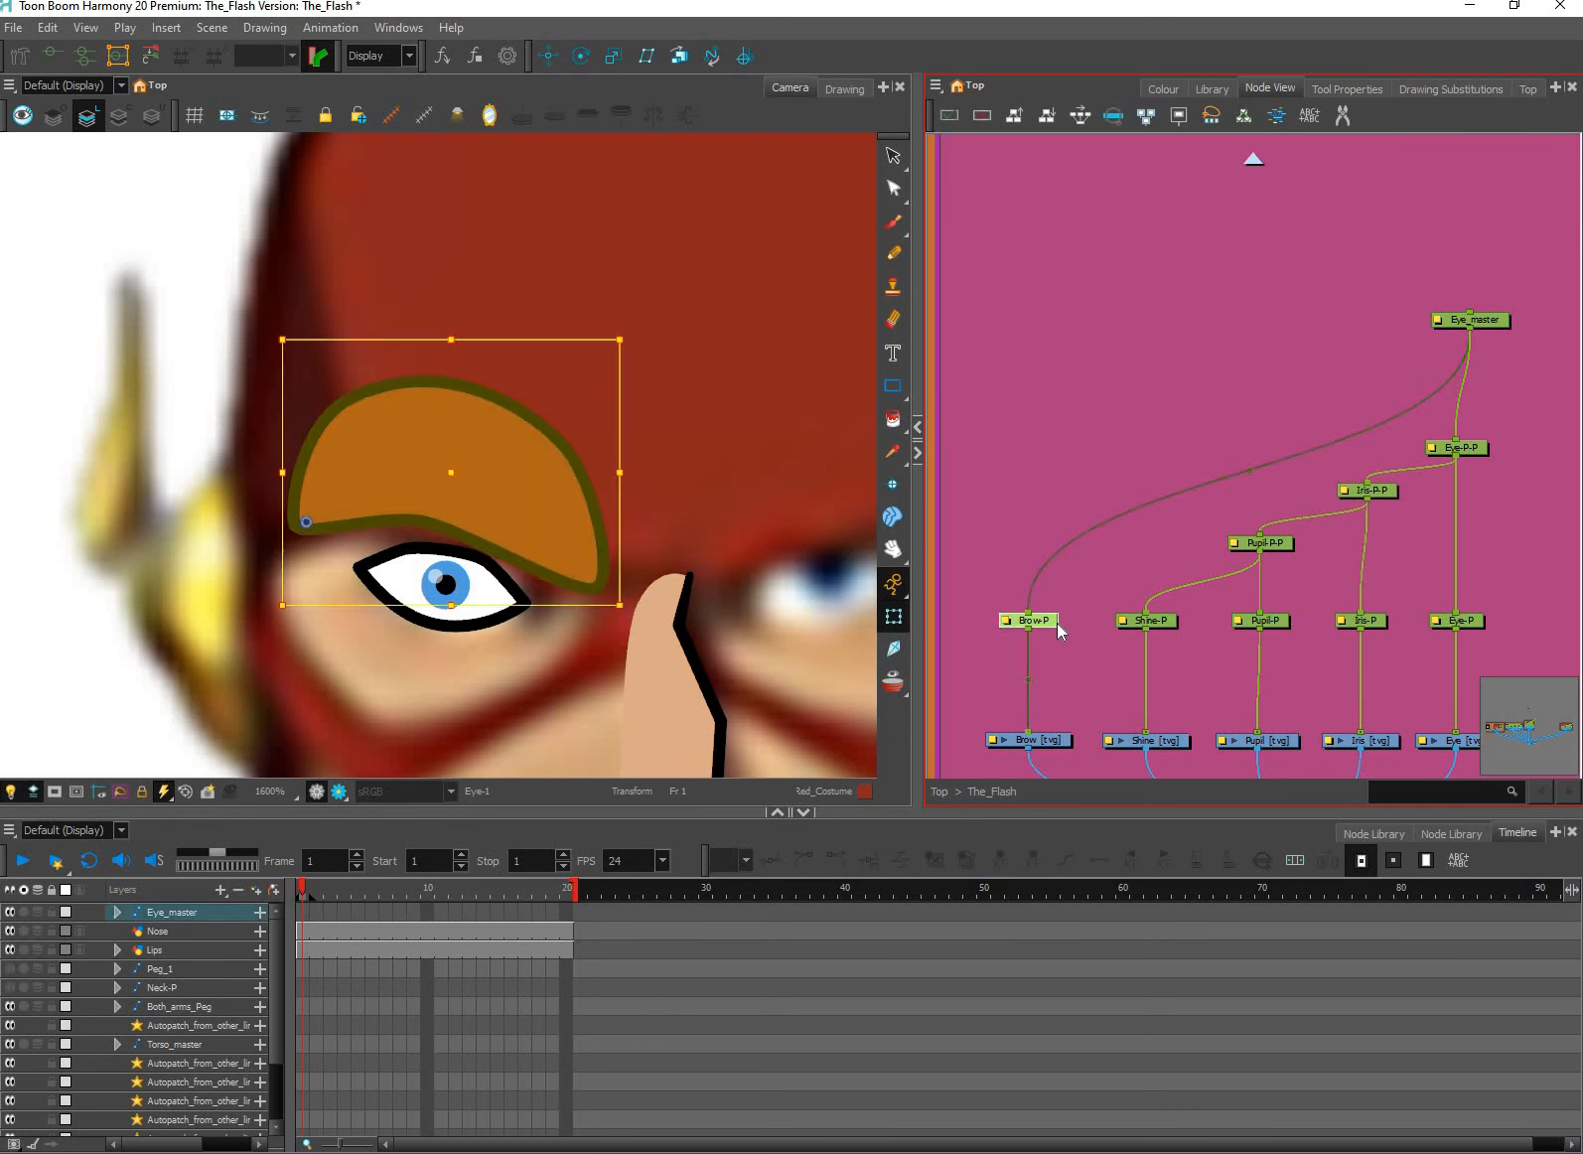
pyautogui.press('b')
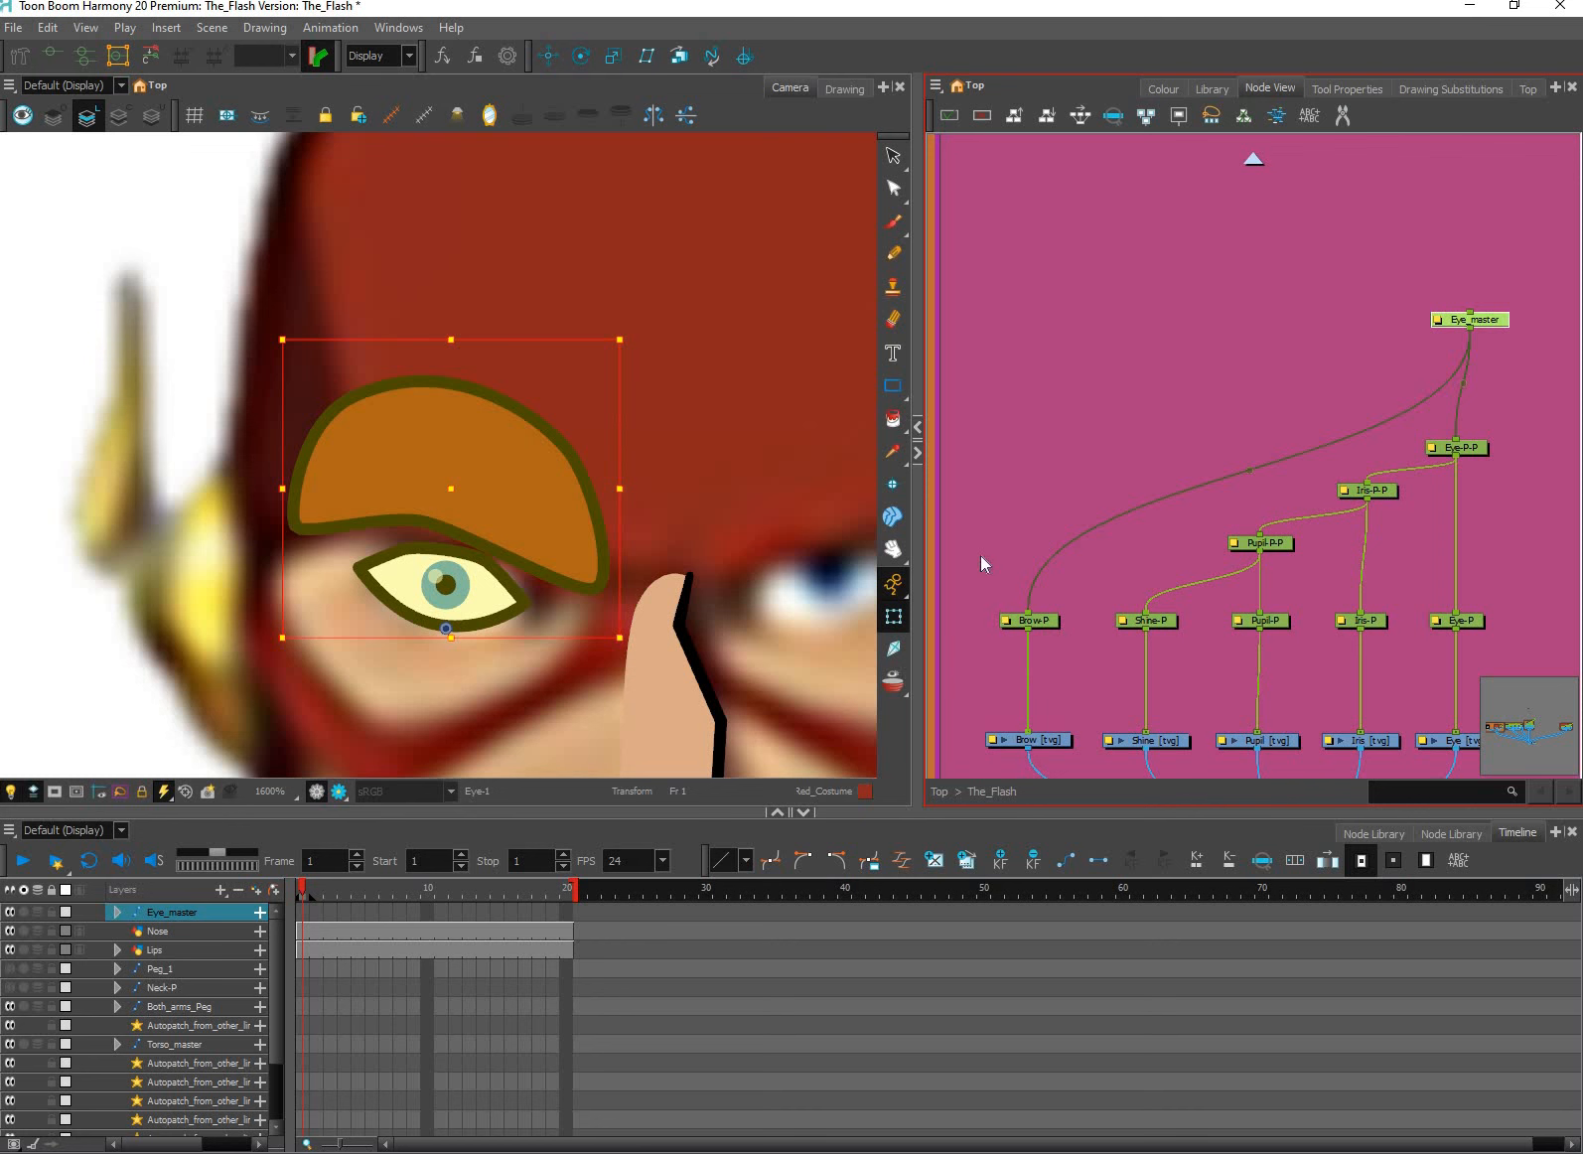
pyautogui.hotkey('shift', 'b')
pyautogui.scroll(1, 791, 643)
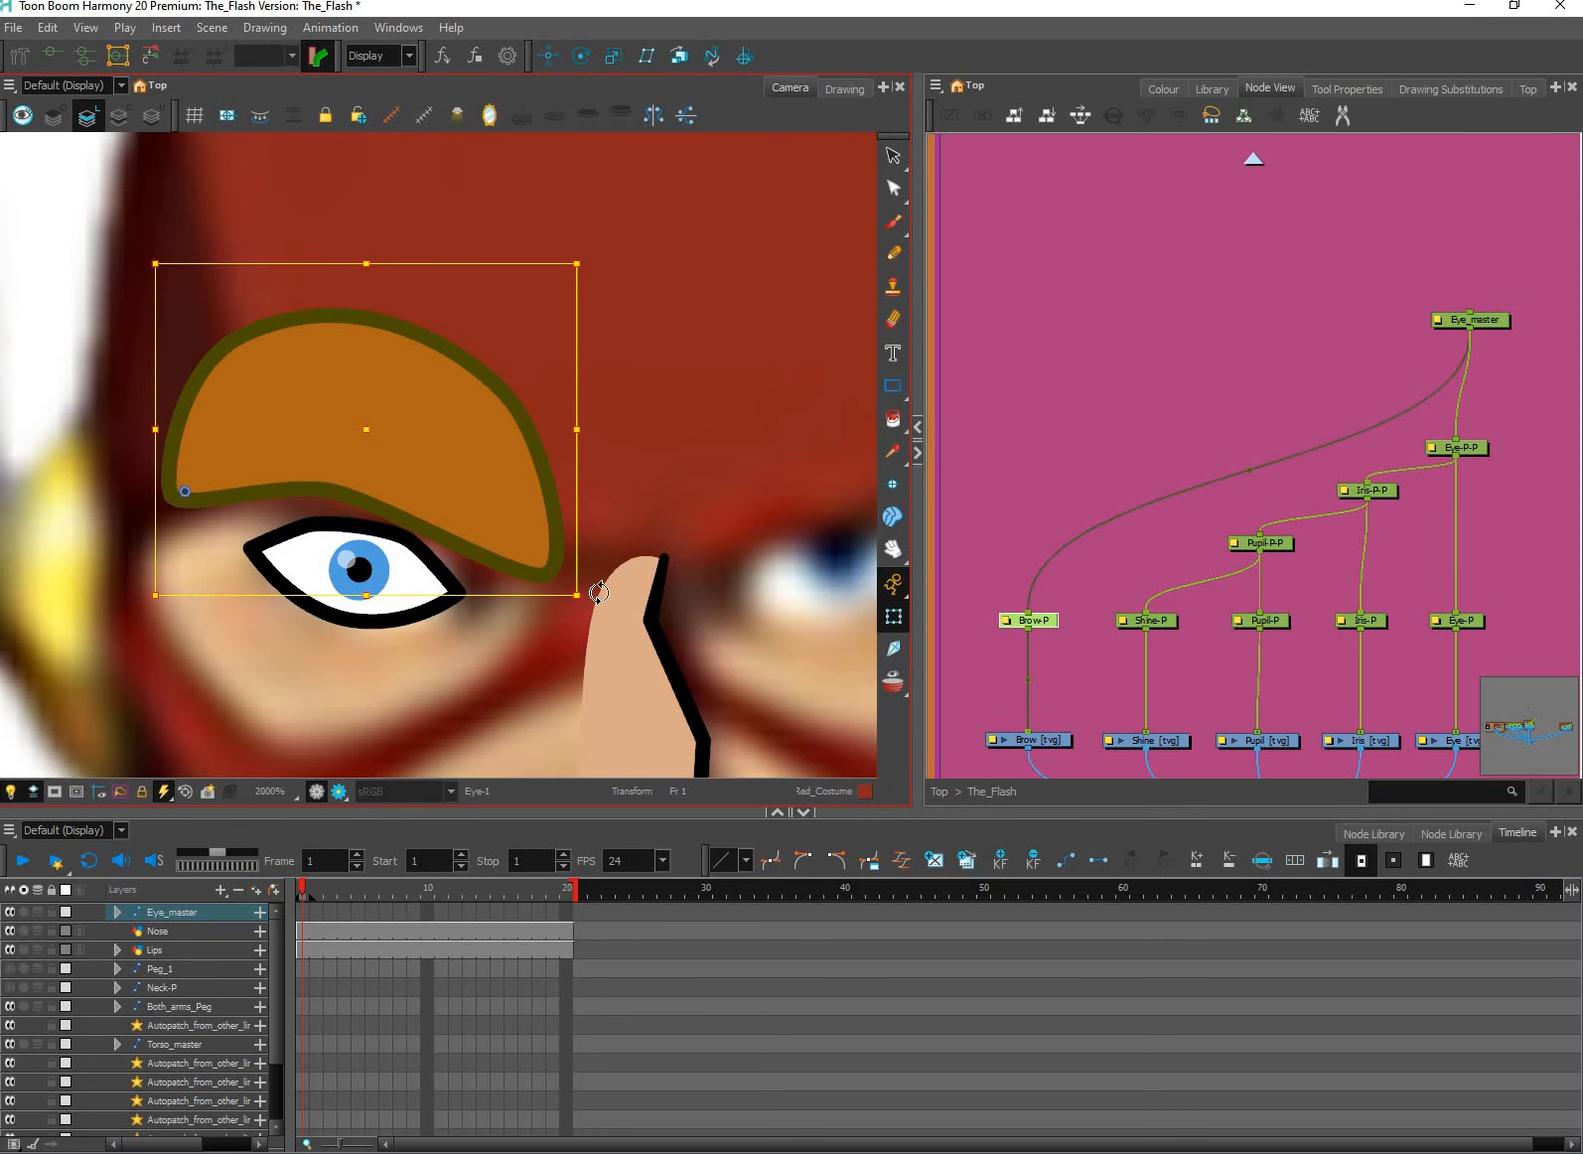
pyautogui.scroll(1, 425, 596)
pyautogui.press('Escape')
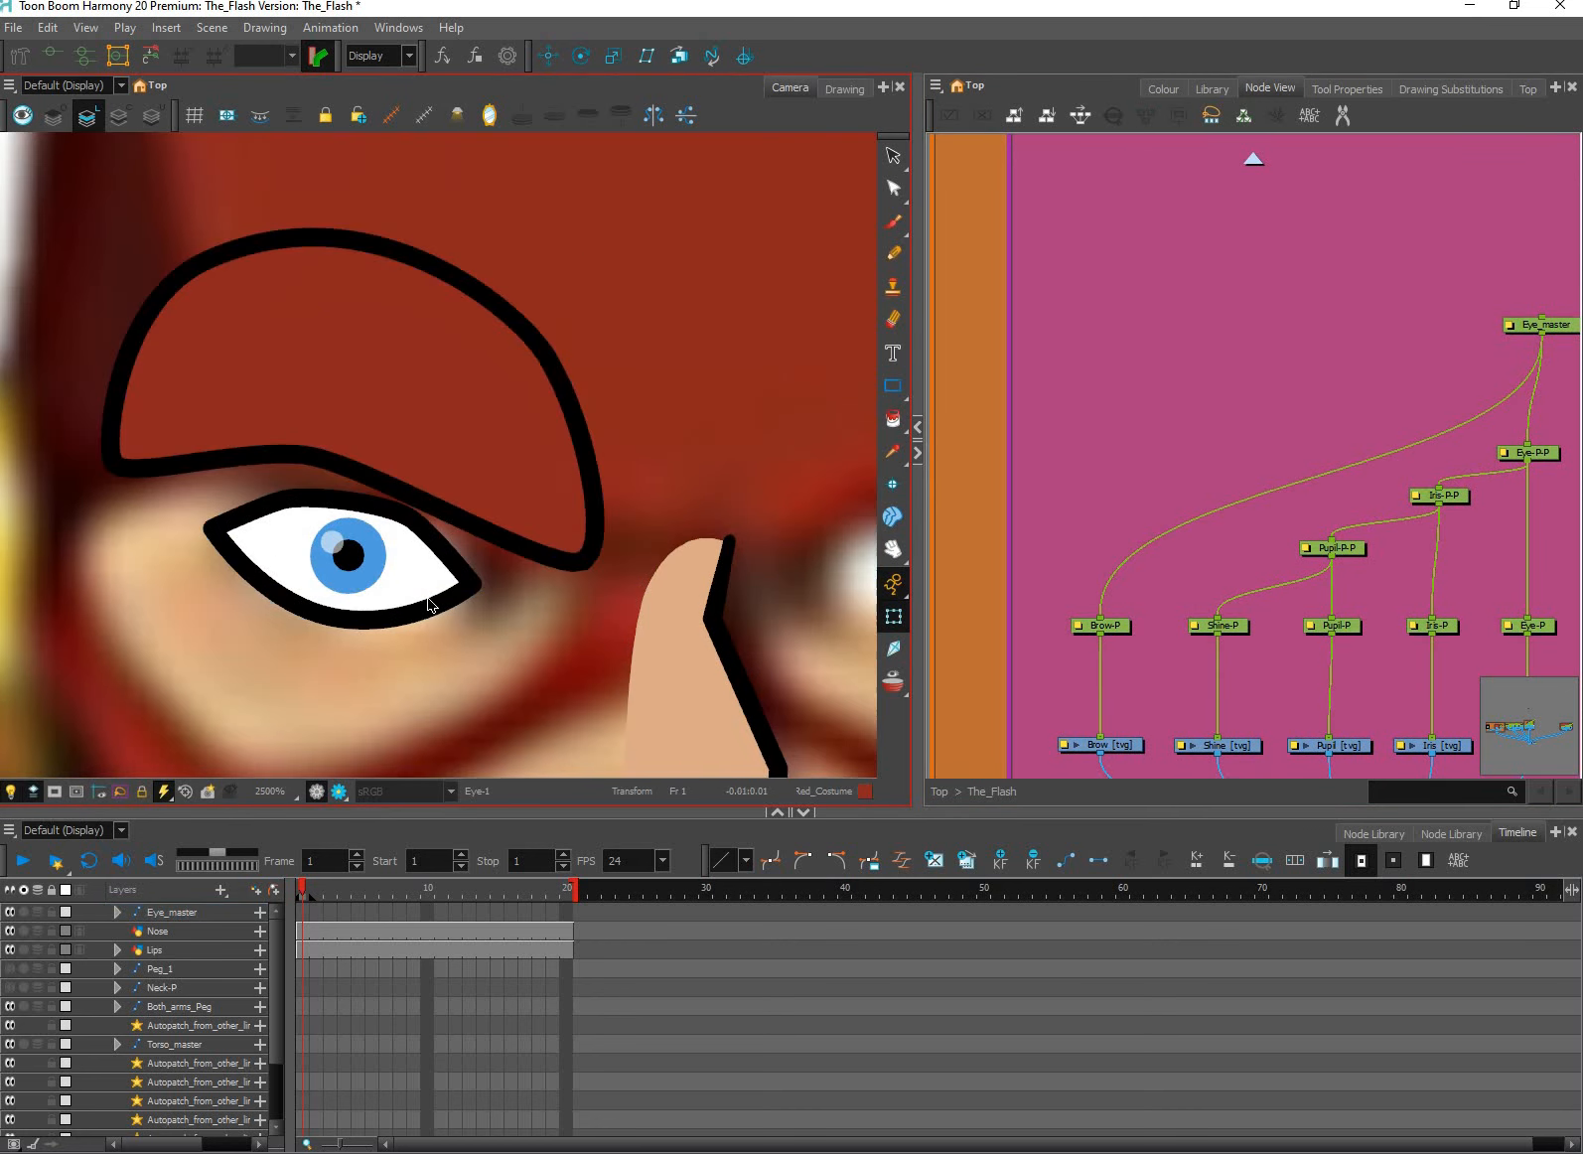
pyautogui.click(350, 556)
pyautogui.press('b')
pyautogui.press('b')
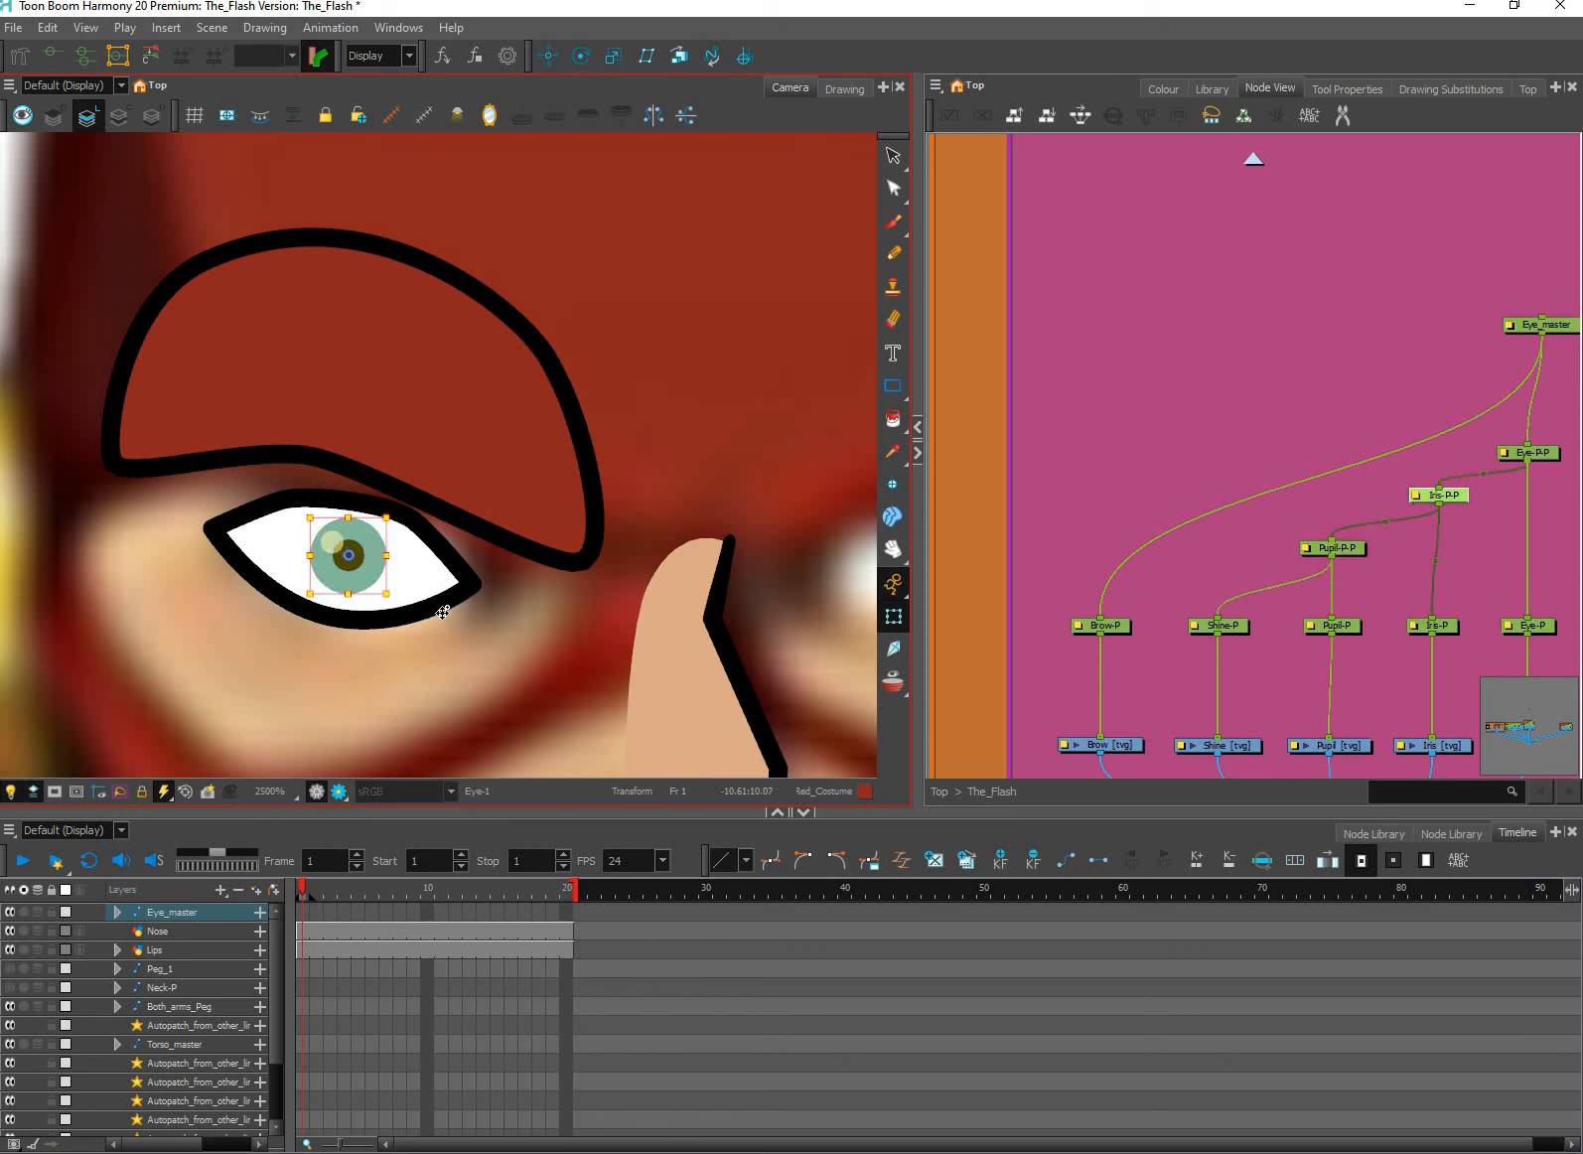
pyautogui.press('b')
pyautogui.press('b')
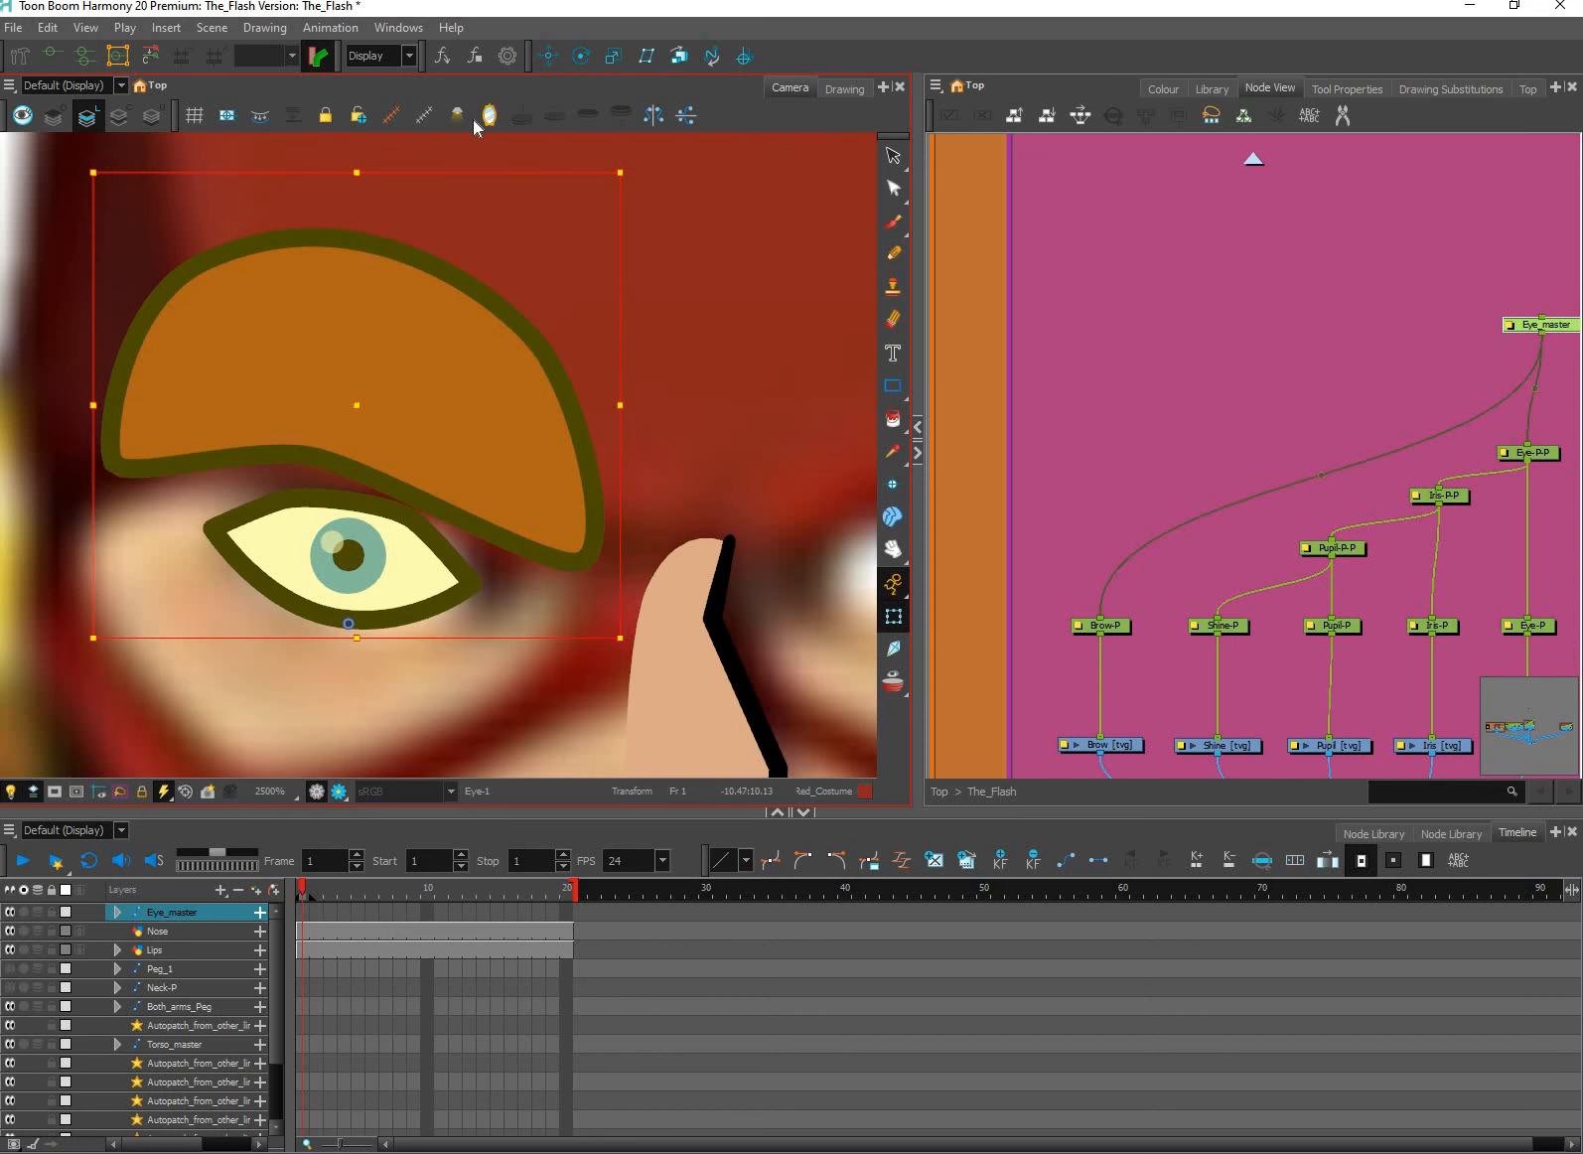
# Select Eye-P-P with the Rotate tool and fine-tune its pivot on the eye's lower outline.
pyautogui.hotkey('shift', 'b')
pyautogui.click(581, 57)
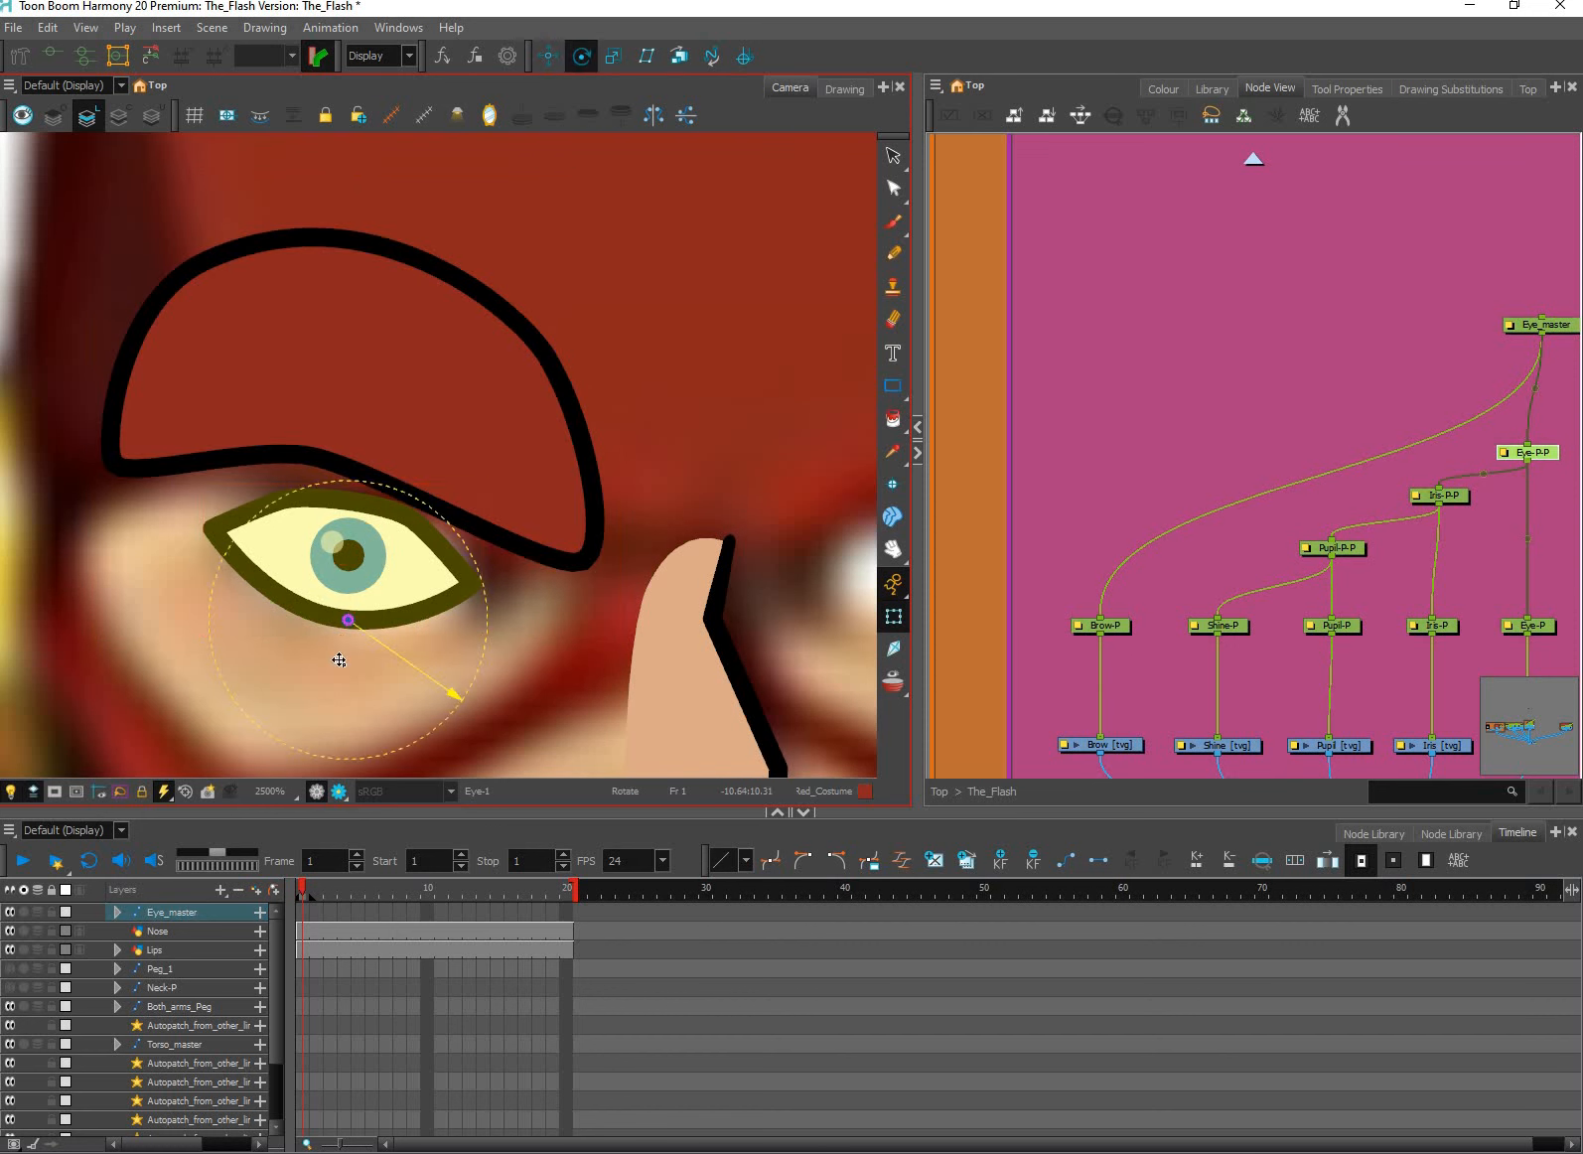
pyautogui.scroll(2, 358, 575)
pyautogui.moveTo(343, 646); pyautogui.dragTo(338, 658)
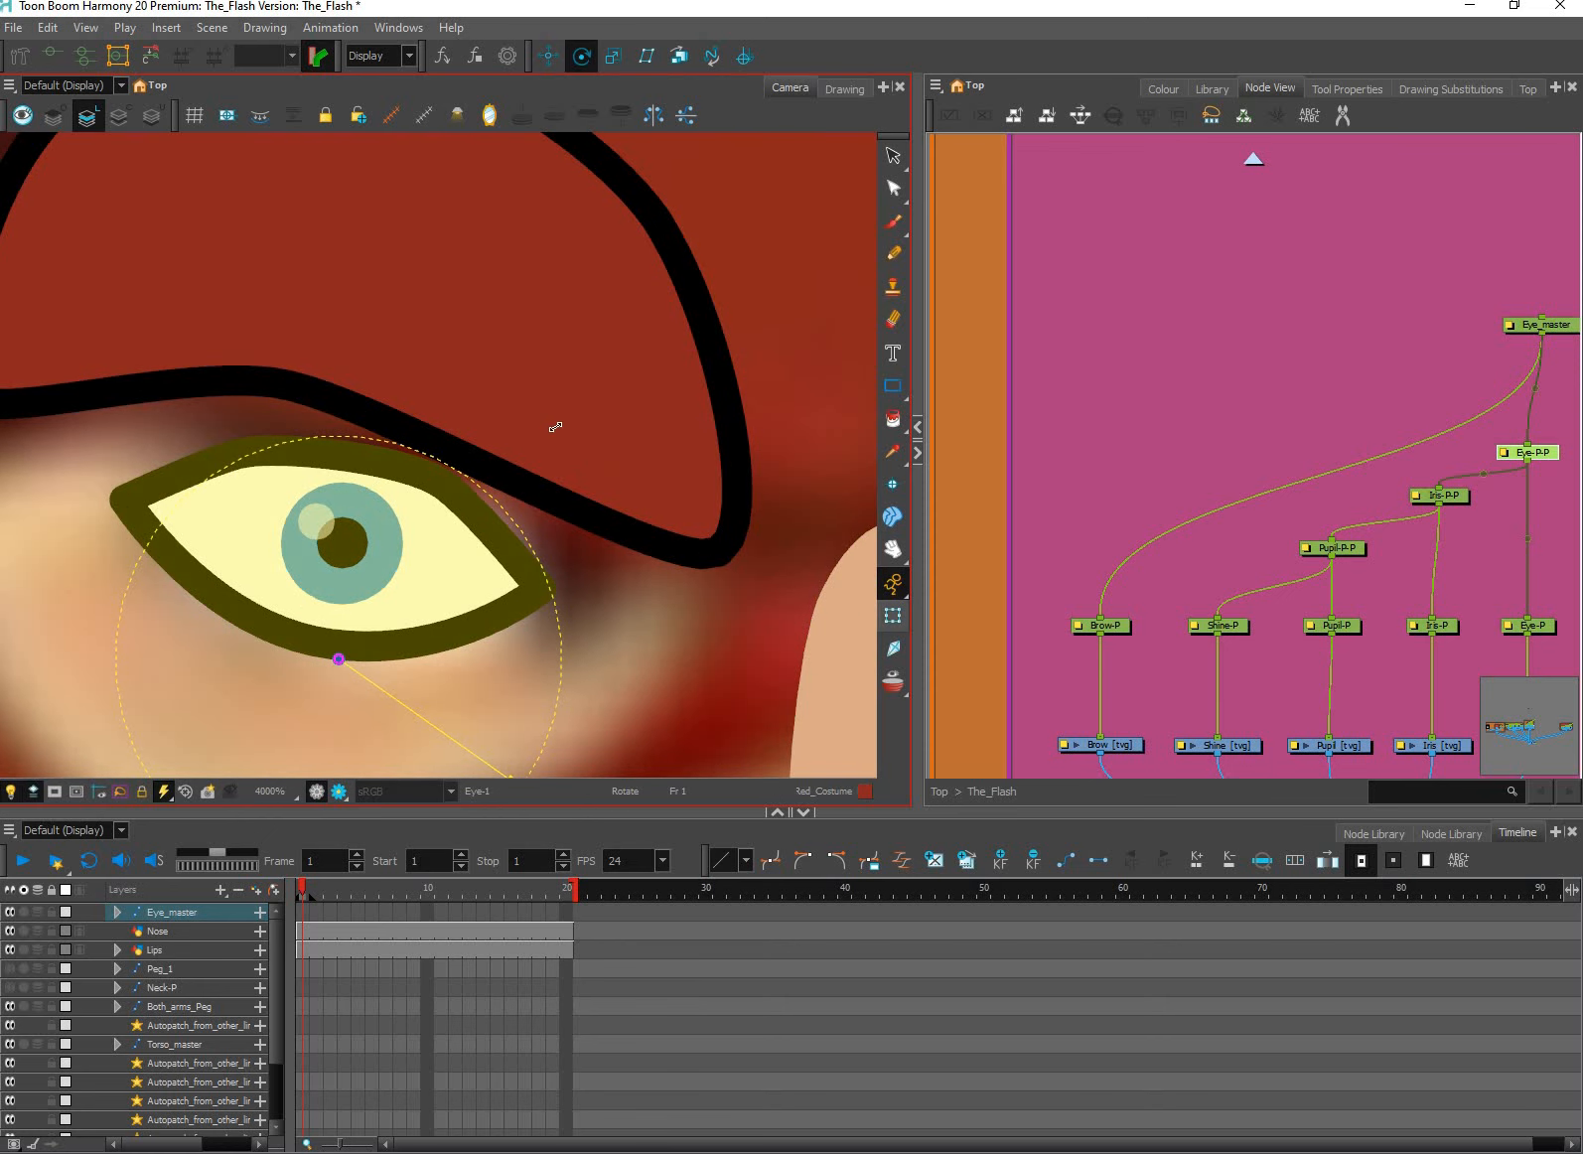
# Try stretching the eye through Eye-P-P with the Transform tool, and undo the test.
pyautogui.hotkey('shift', 't')
pyautogui.moveTo(561, 440); pyautogui.dragTo(514, 360)
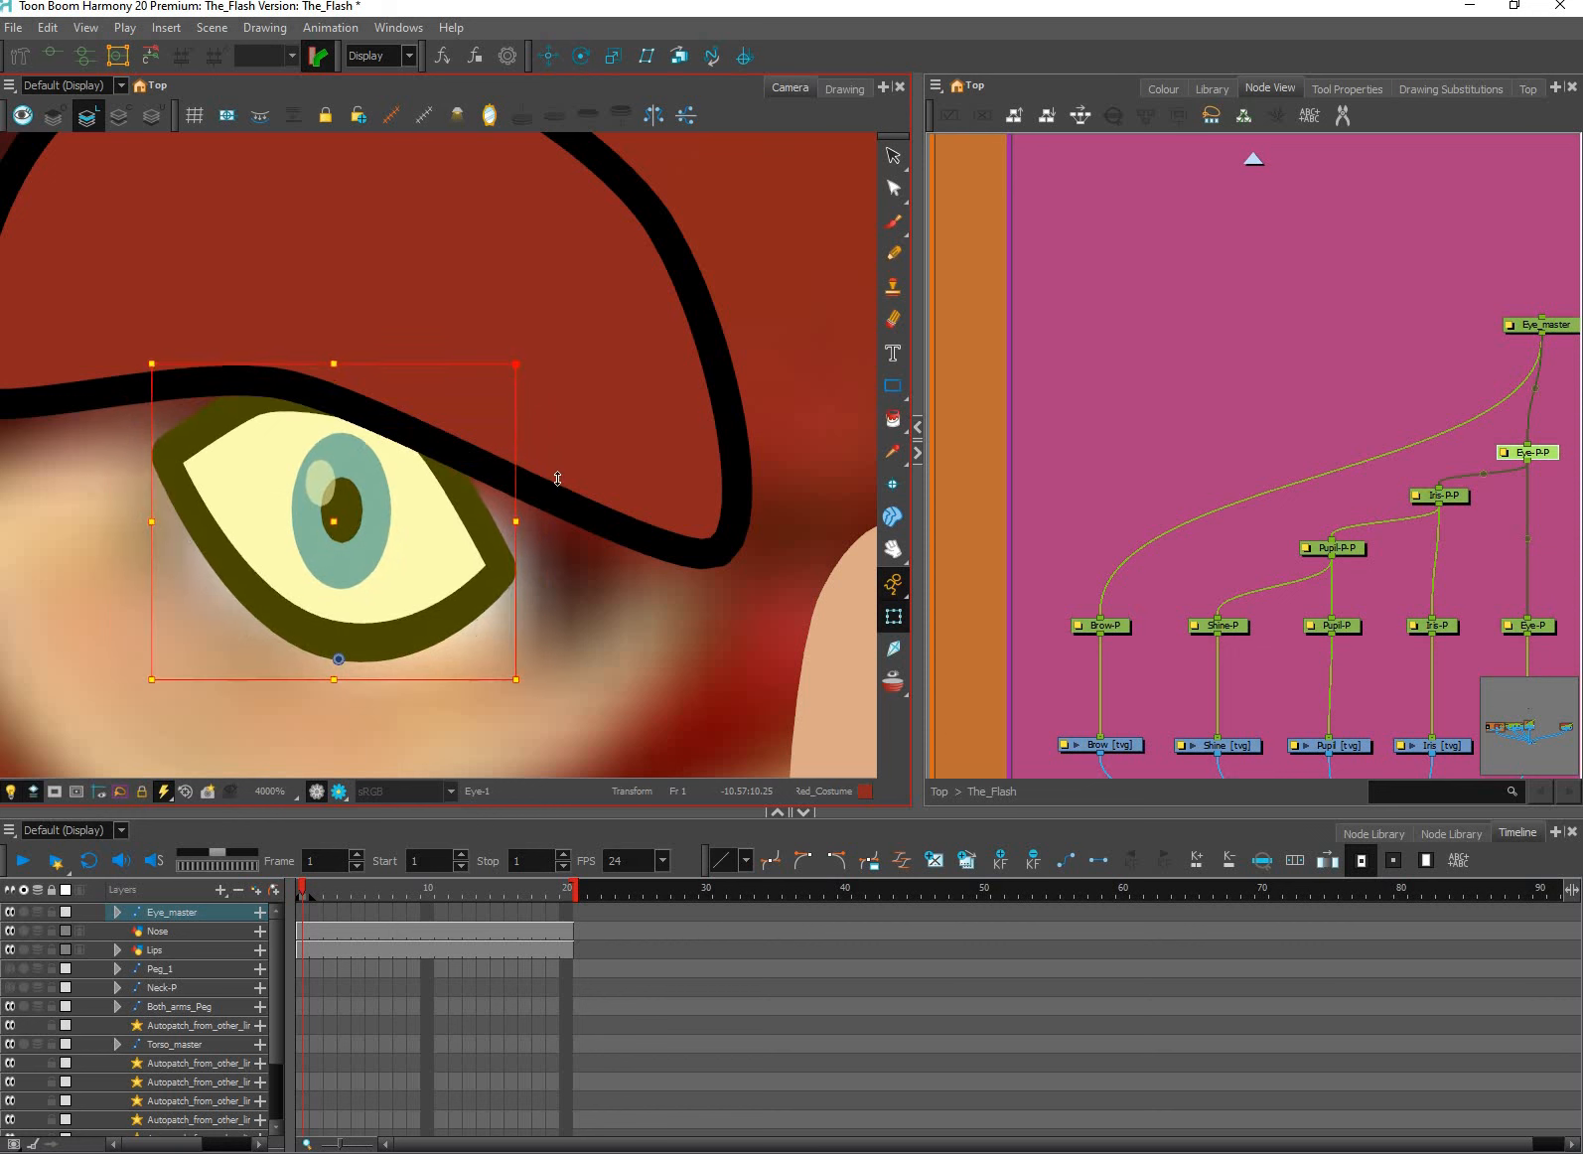
pyautogui.hotkey('ctrl', 'z')
pyautogui.hotkey('ctrl', 'z')
pyautogui.hotkey('ctrl', 'z')
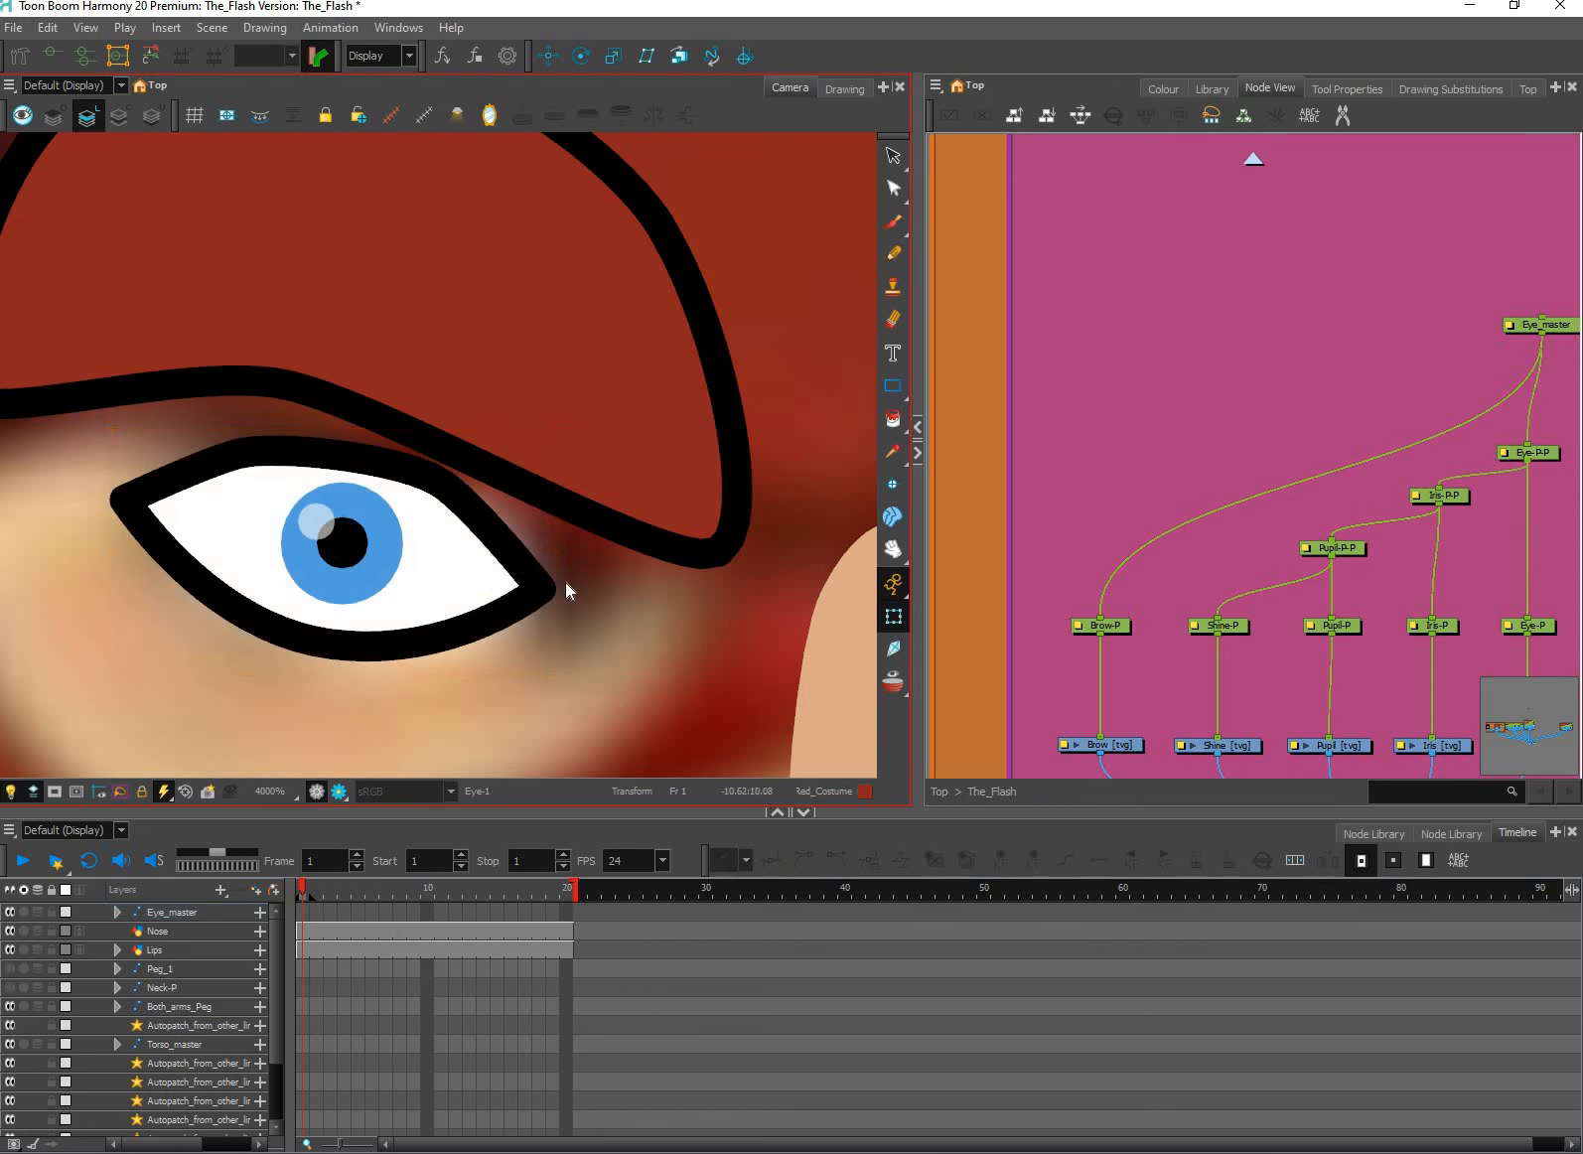
# Place Eye-P's pivot at the middle of the eye's lower edge.
pyautogui.hotkey('alt', '3')
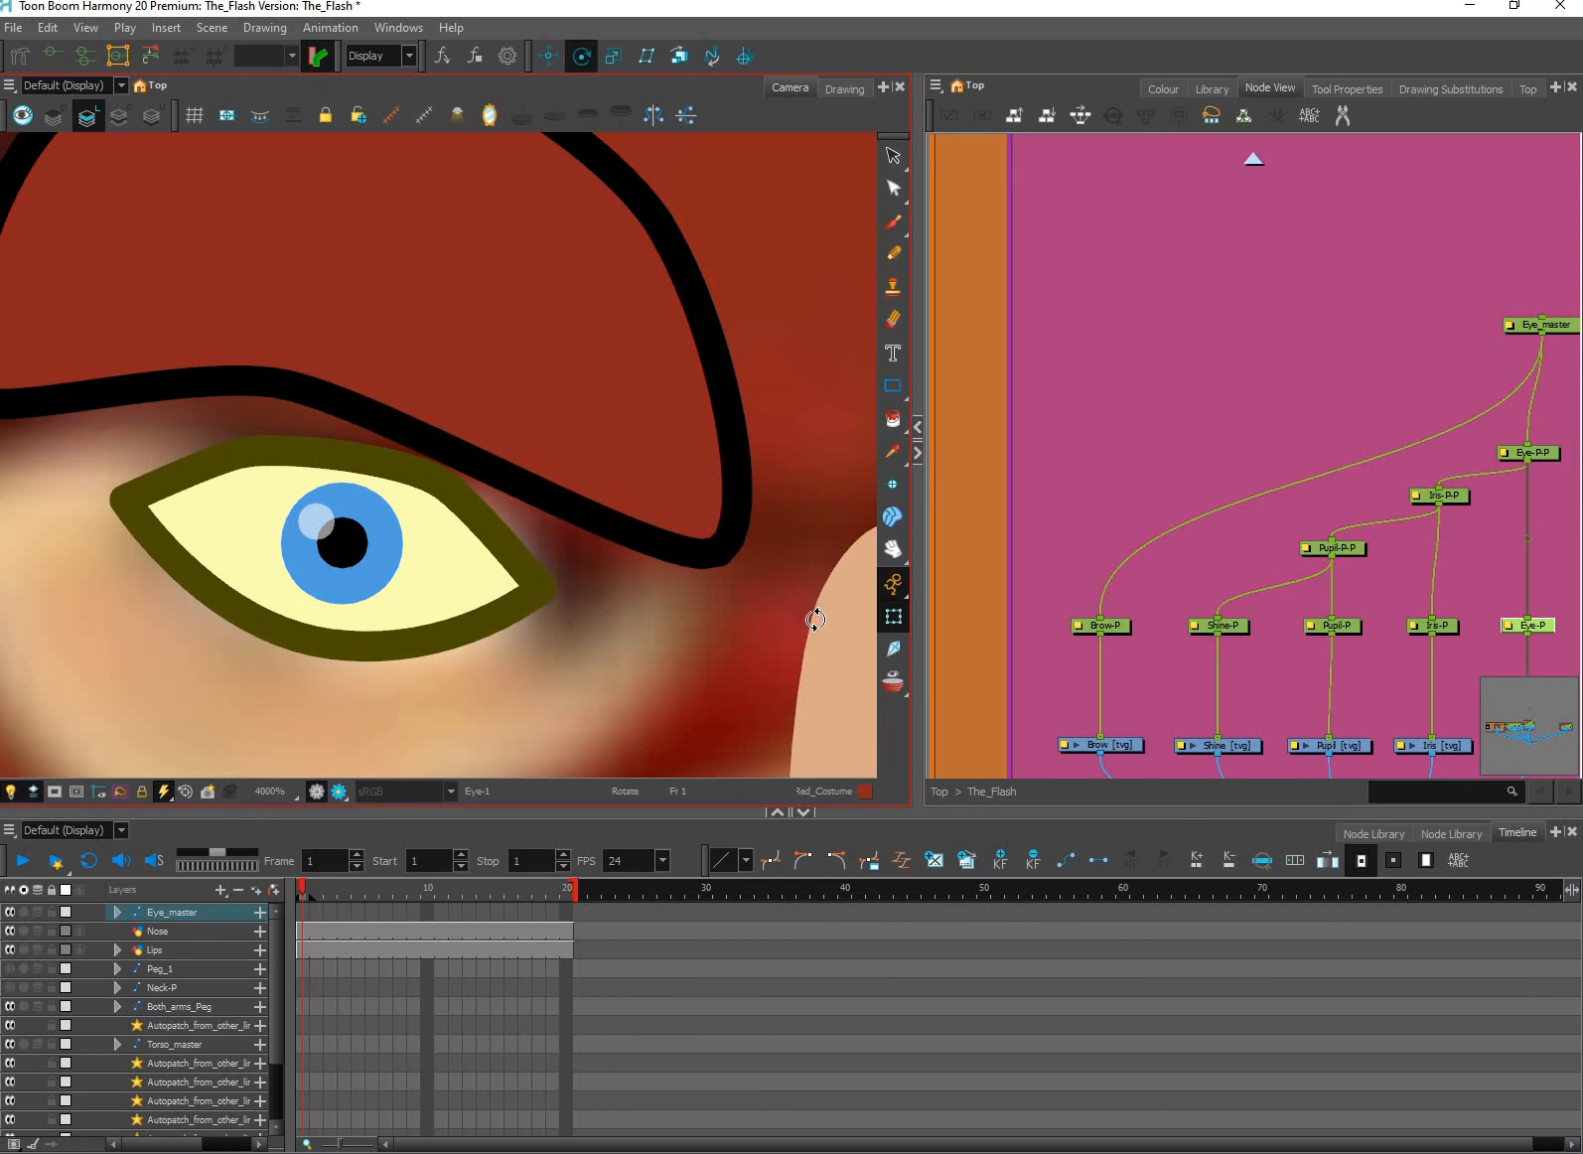
pyautogui.scroll(-8, 810, 619)
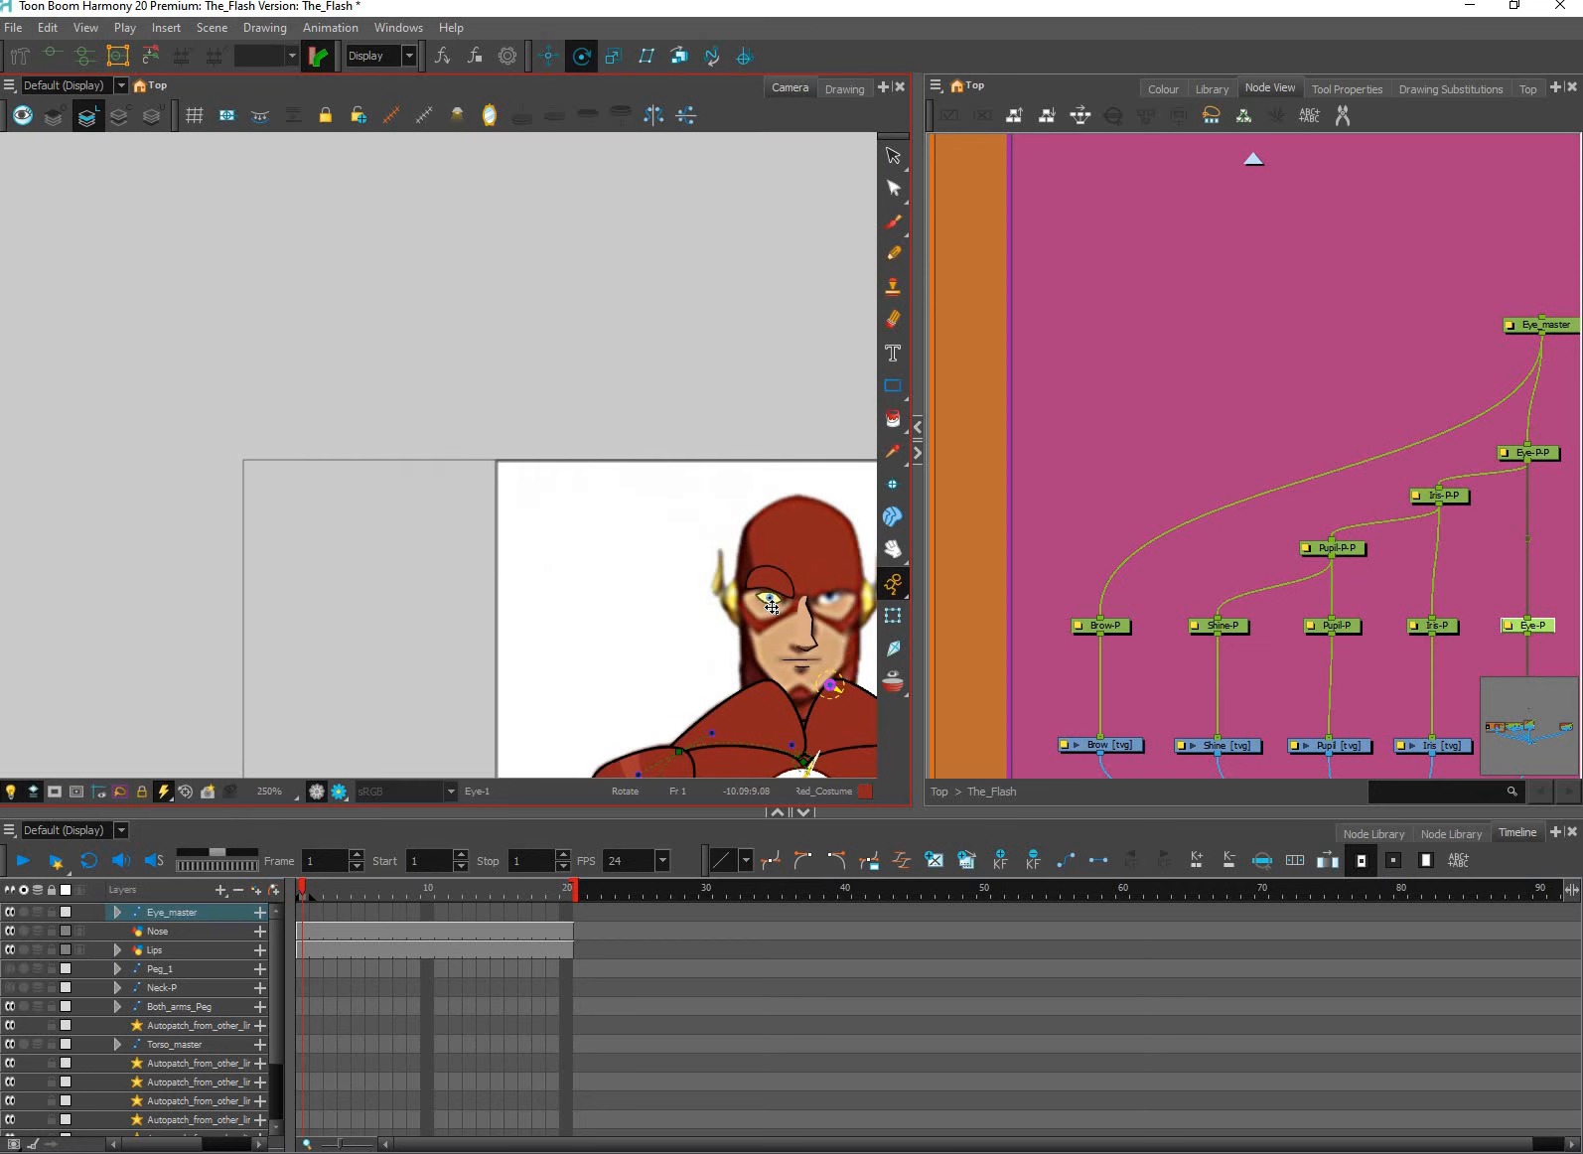
pyautogui.click(772, 607)
pyautogui.scroll(1, 772, 607)
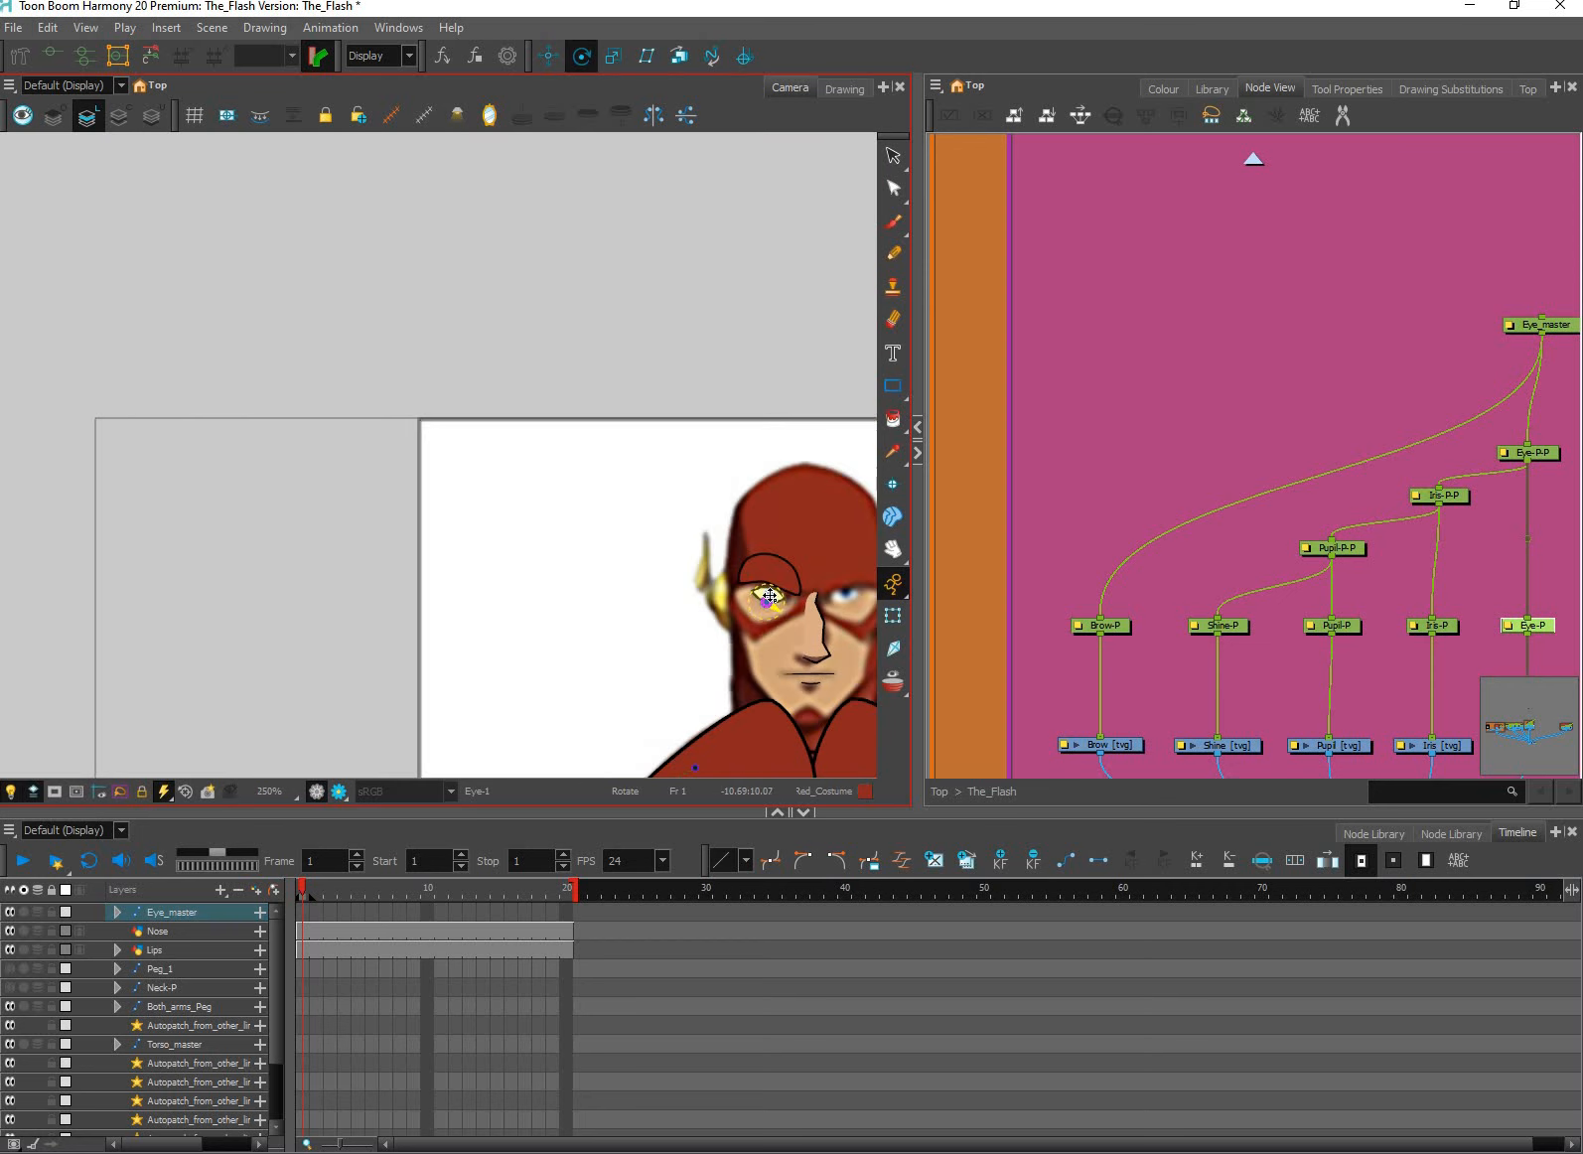
pyautogui.scroll(9, 772, 601)
pyautogui.moveTo(870, 460); pyautogui.dragTo(700, 476)
# Try transforming the eye outline through Eye-P, and undo the test.
pyautogui.click(893, 616)
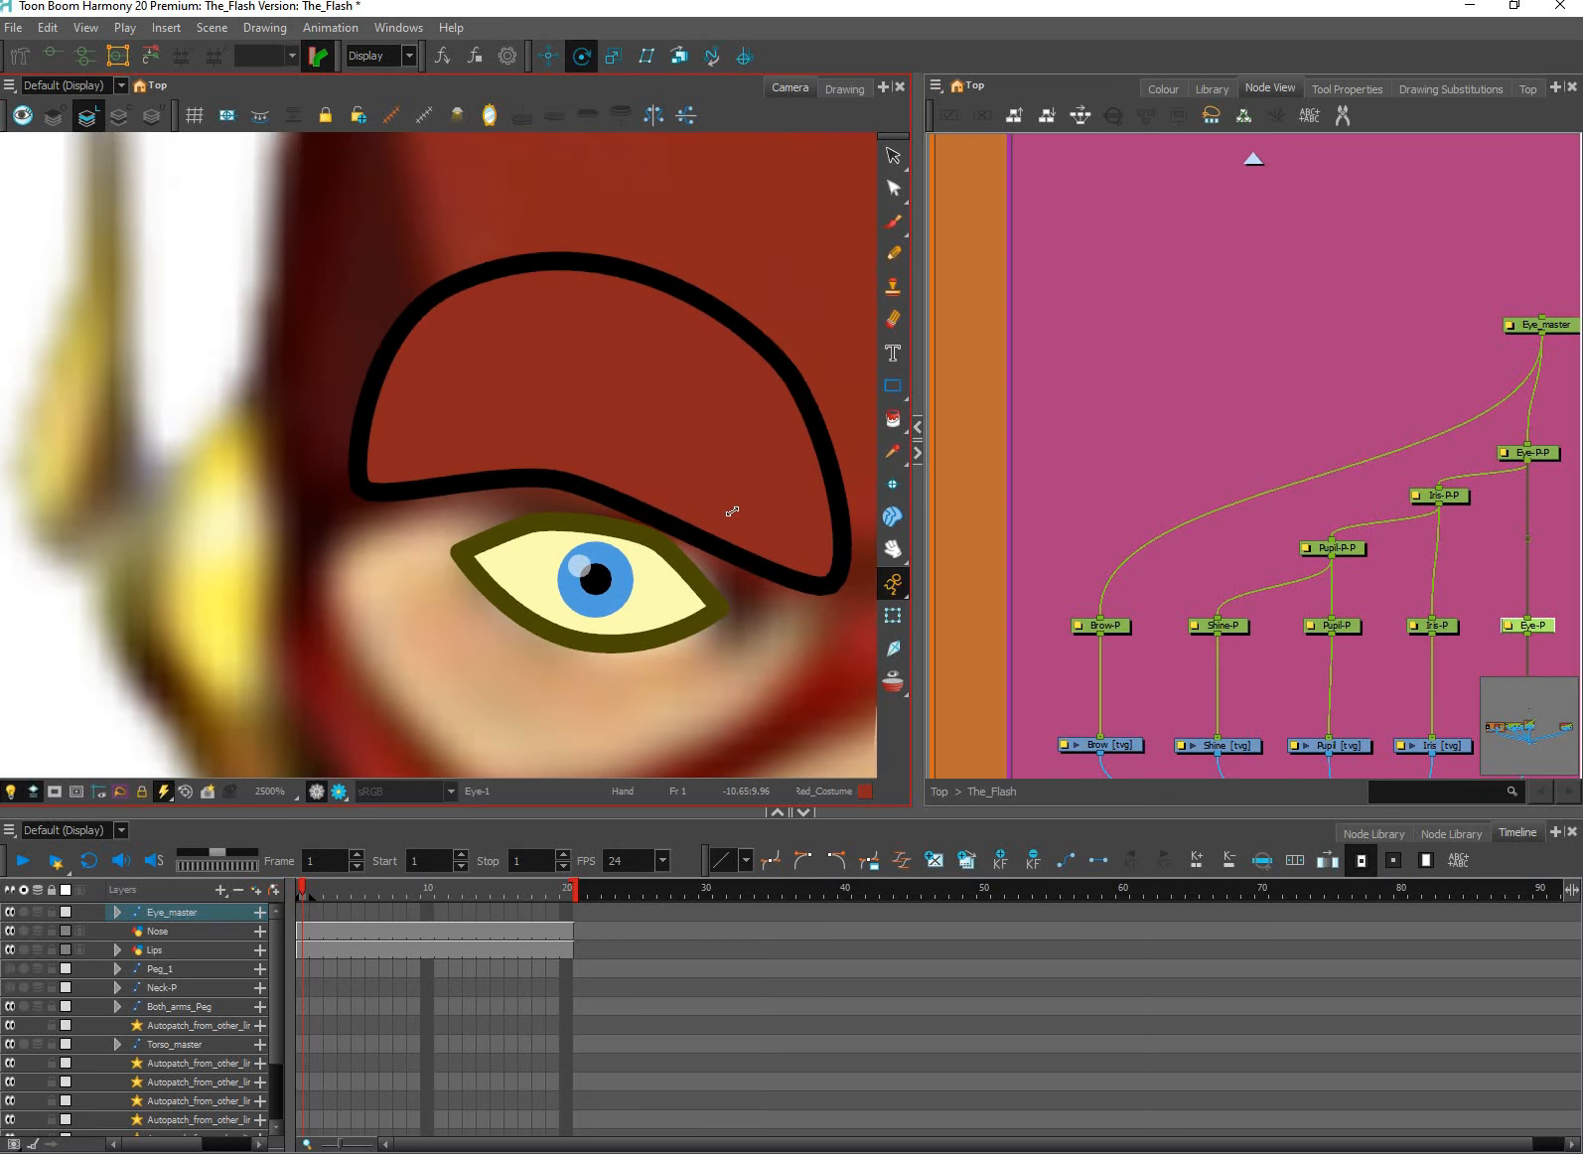
pyautogui.hotkey('ctrl', 'z')
pyautogui.hotkey('ctrl', 'z')
pyautogui.scroll(-1, 661, 649)
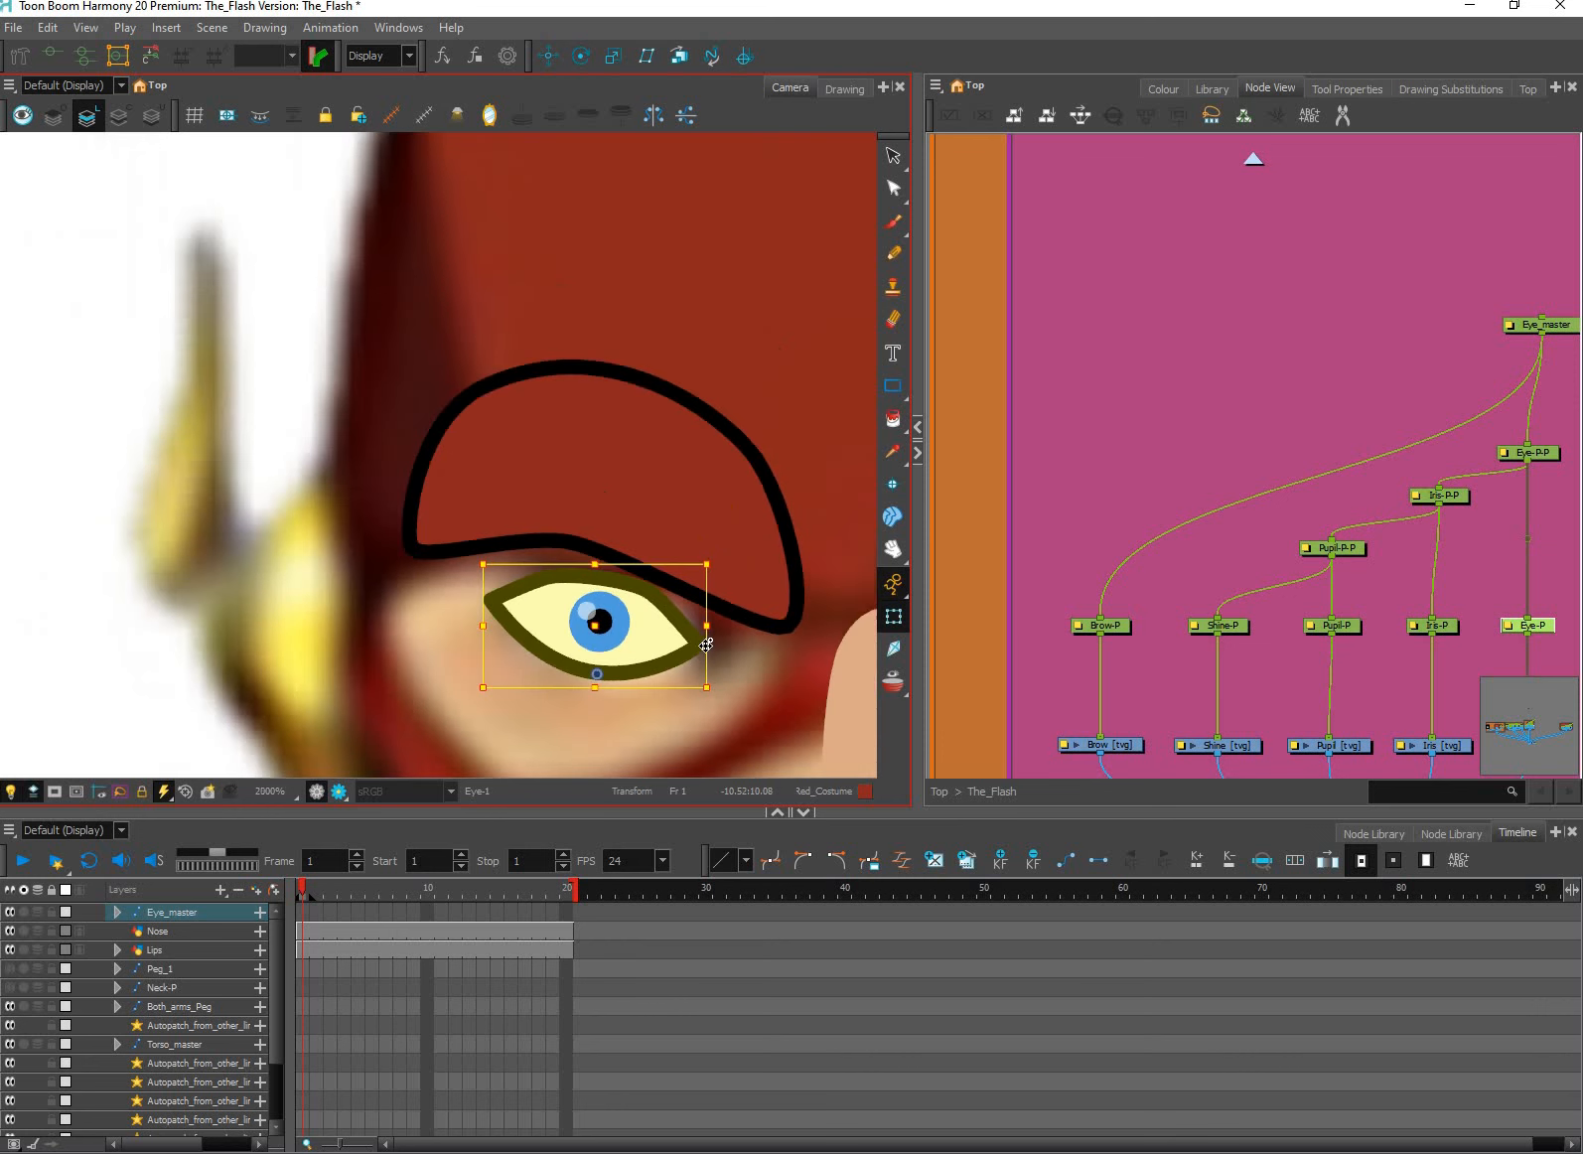
# Try scaling the eye and brow together through Eye_master, and undo the test.
pyautogui.press('b')
pyautogui.press('b')
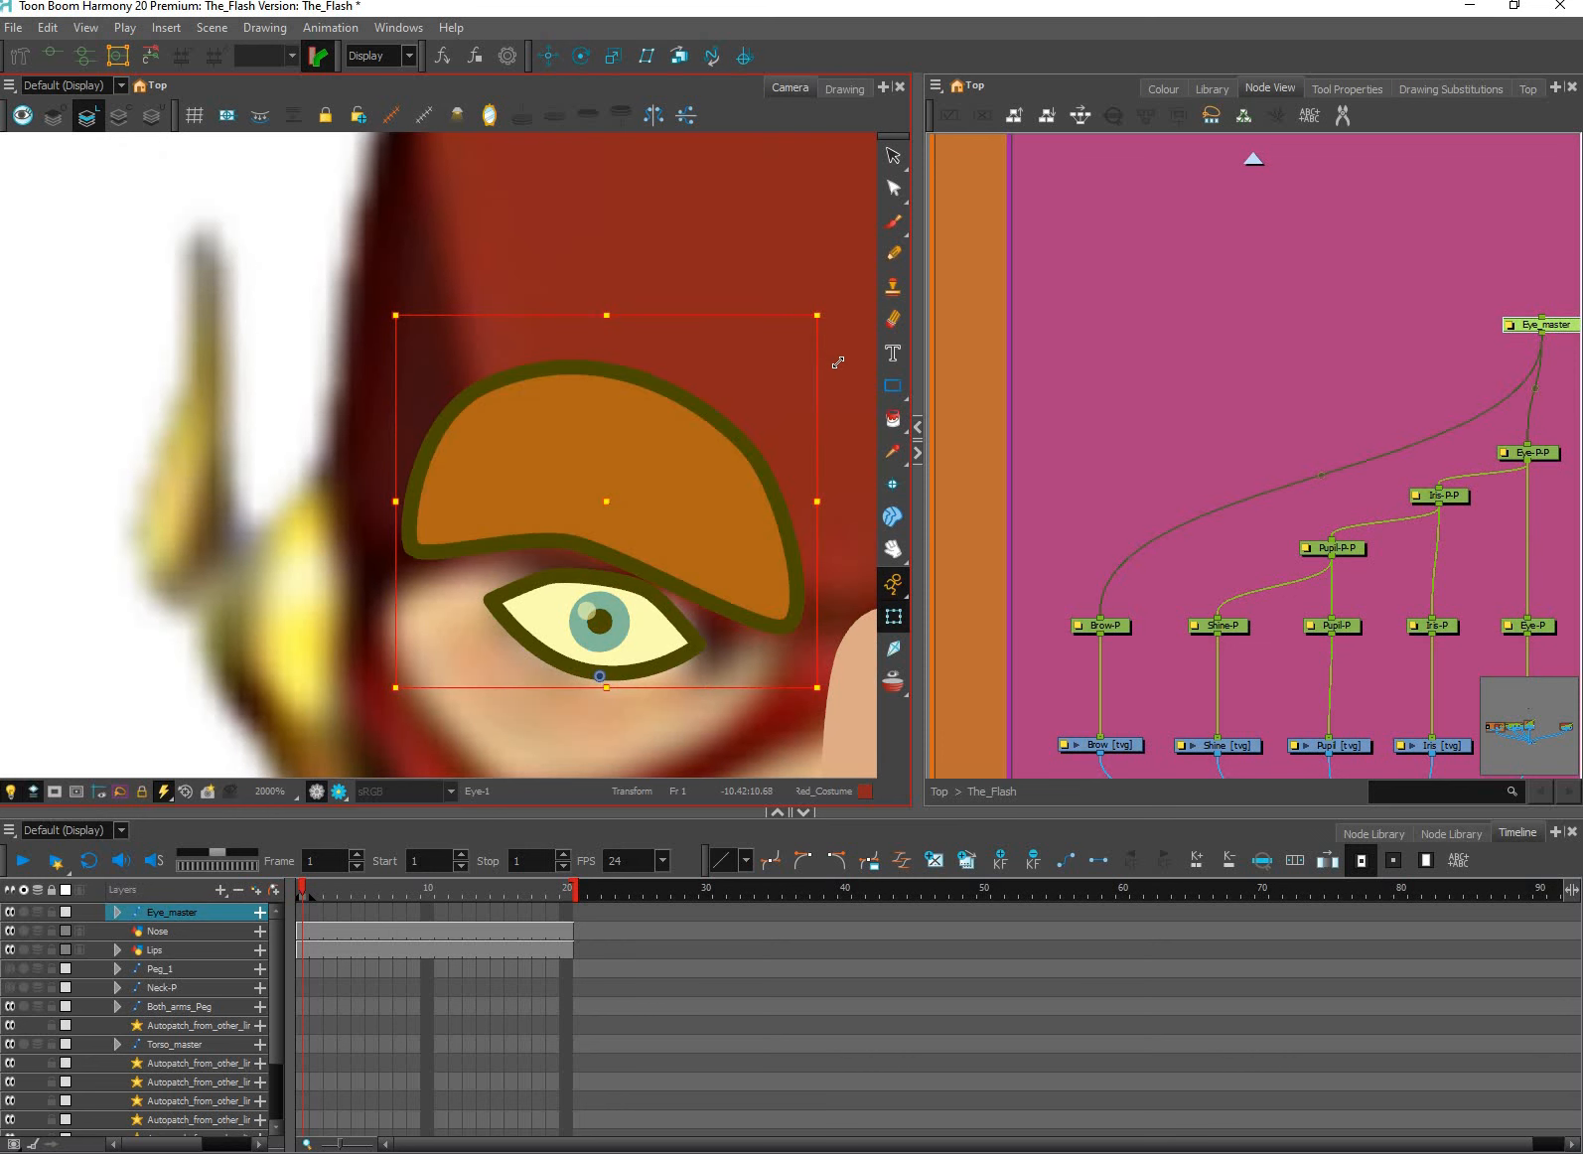
pyautogui.moveTo(837, 363)
pyautogui.mouseDown()
pyautogui.moveTo(795, 287)
pyautogui.moveTo(822, 333)
pyautogui.moveTo(805, 343)
pyautogui.moveTo(824, 343)
pyautogui.mouseUp()
pyautogui.hotkey('ctrl', 'z')
pyautogui.press('space')
pyautogui.moveTo(810, 571); pyautogui.dragTo(792, 563)
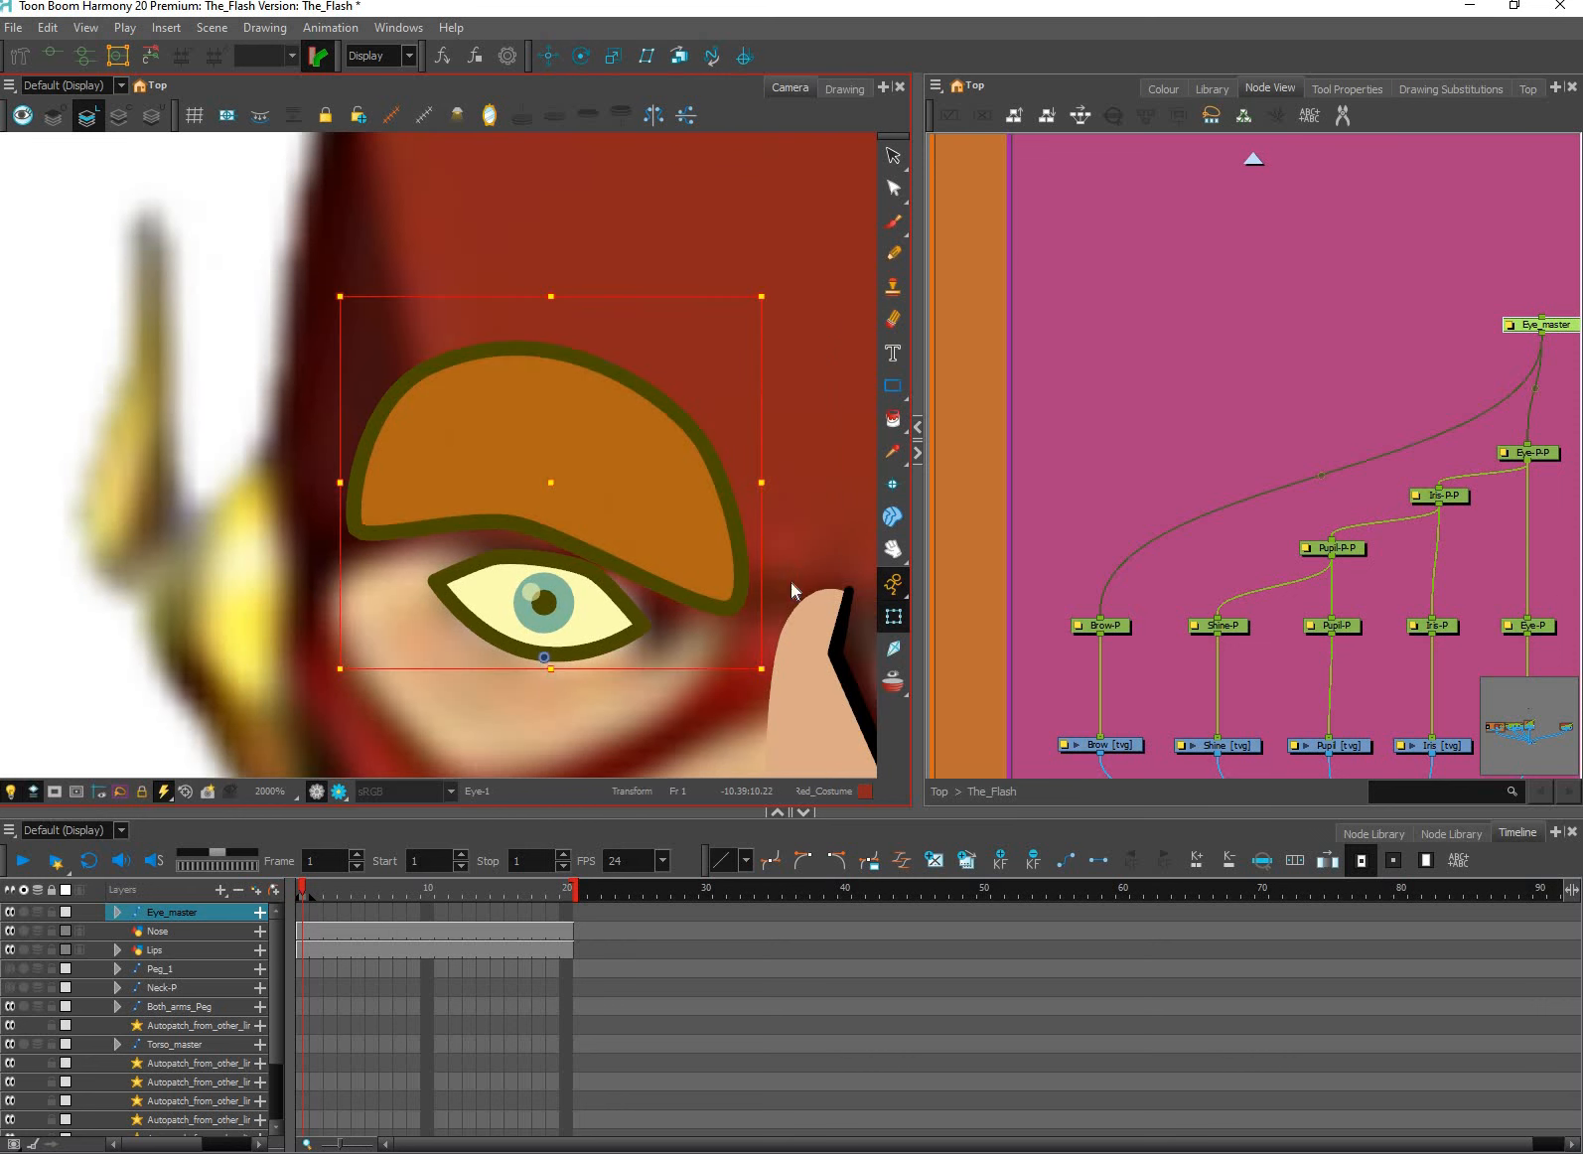
# Inspect Brow-P and, in an enlarged Node View, the Shine, Pupil and Iris drawing nodes feeding Composite_12.
pyautogui.click(746, 647)
pyautogui.scroll(1, 755, 676)
pyautogui.click(737, 604)
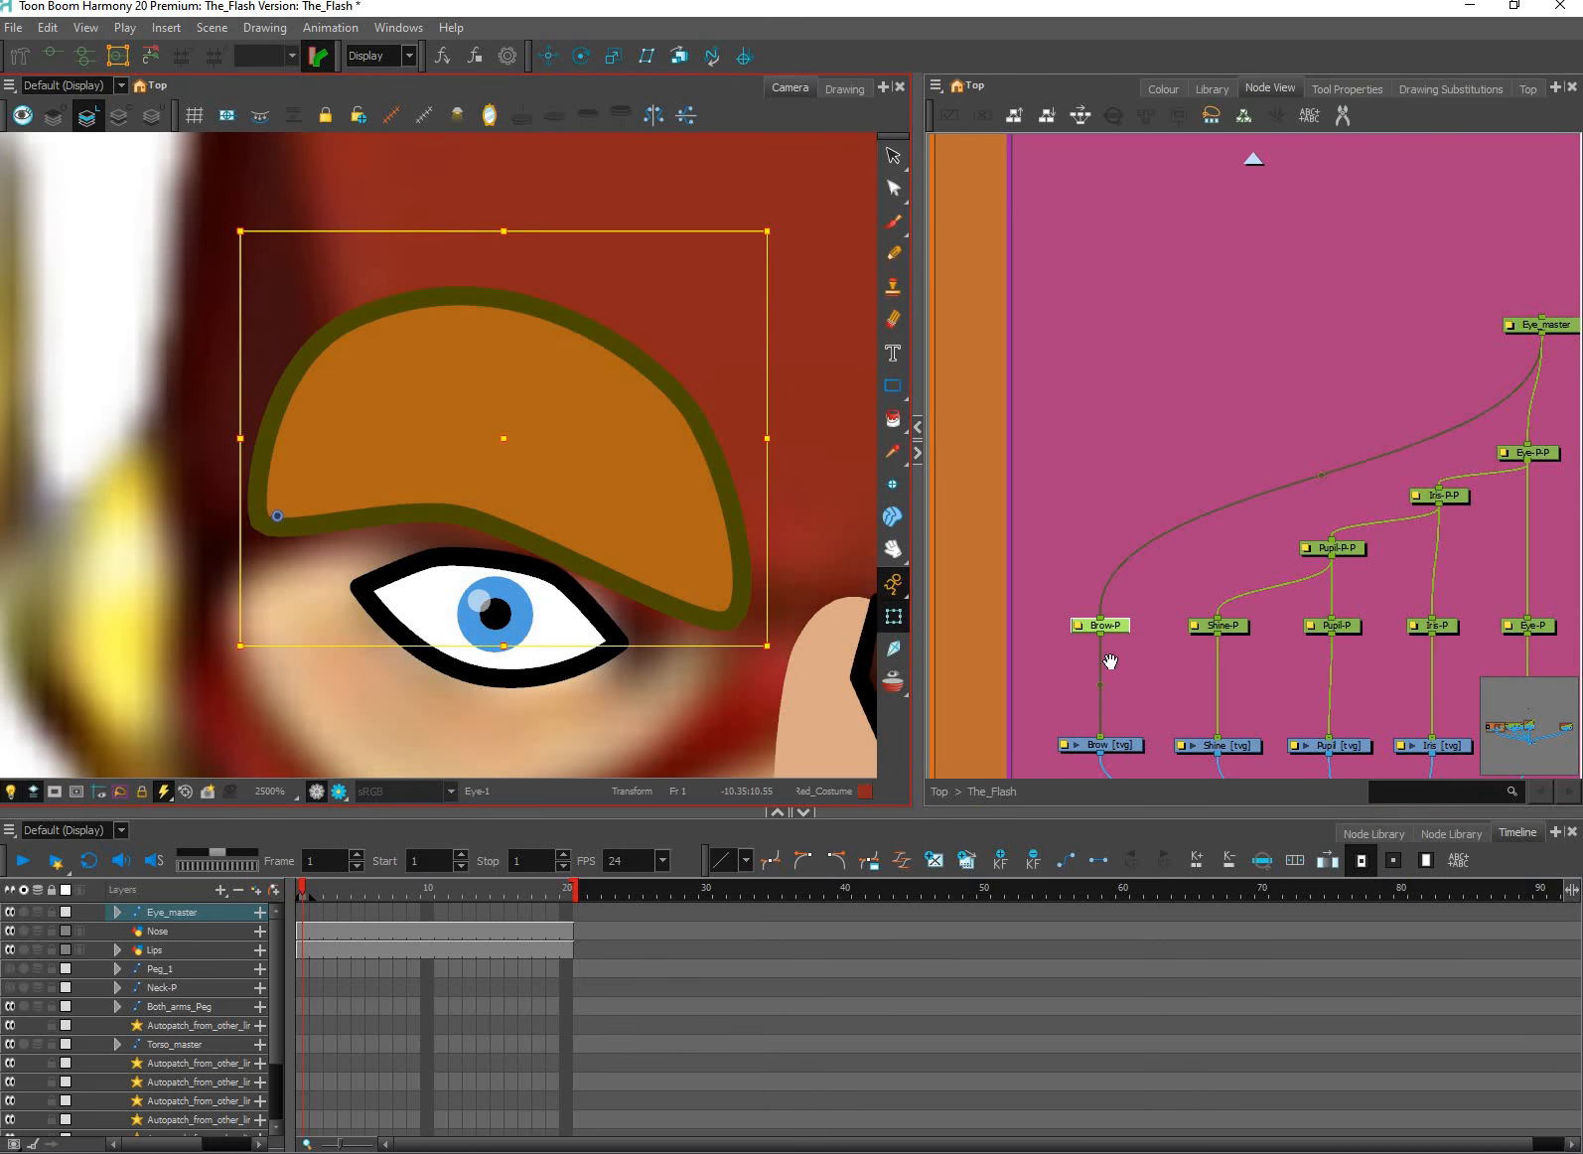
pyautogui.moveTo(1254, 643); pyautogui.dragTo(1192, 474)
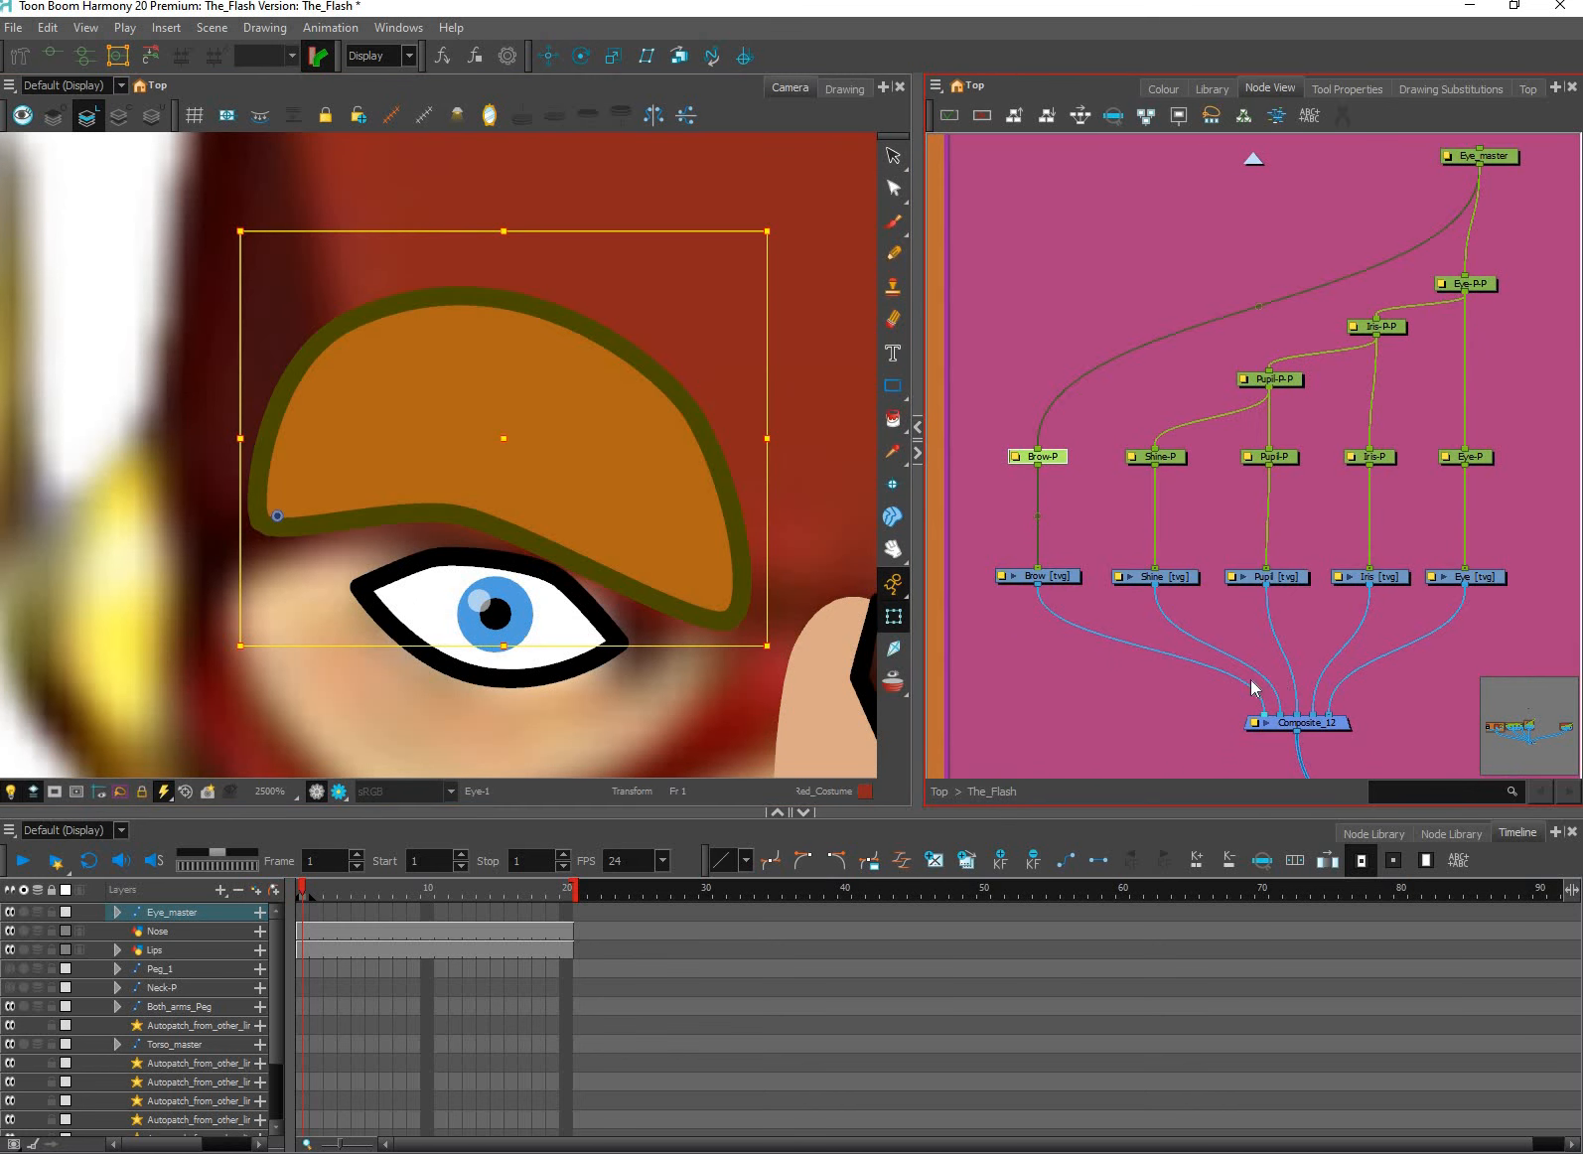
pyautogui.press('`')
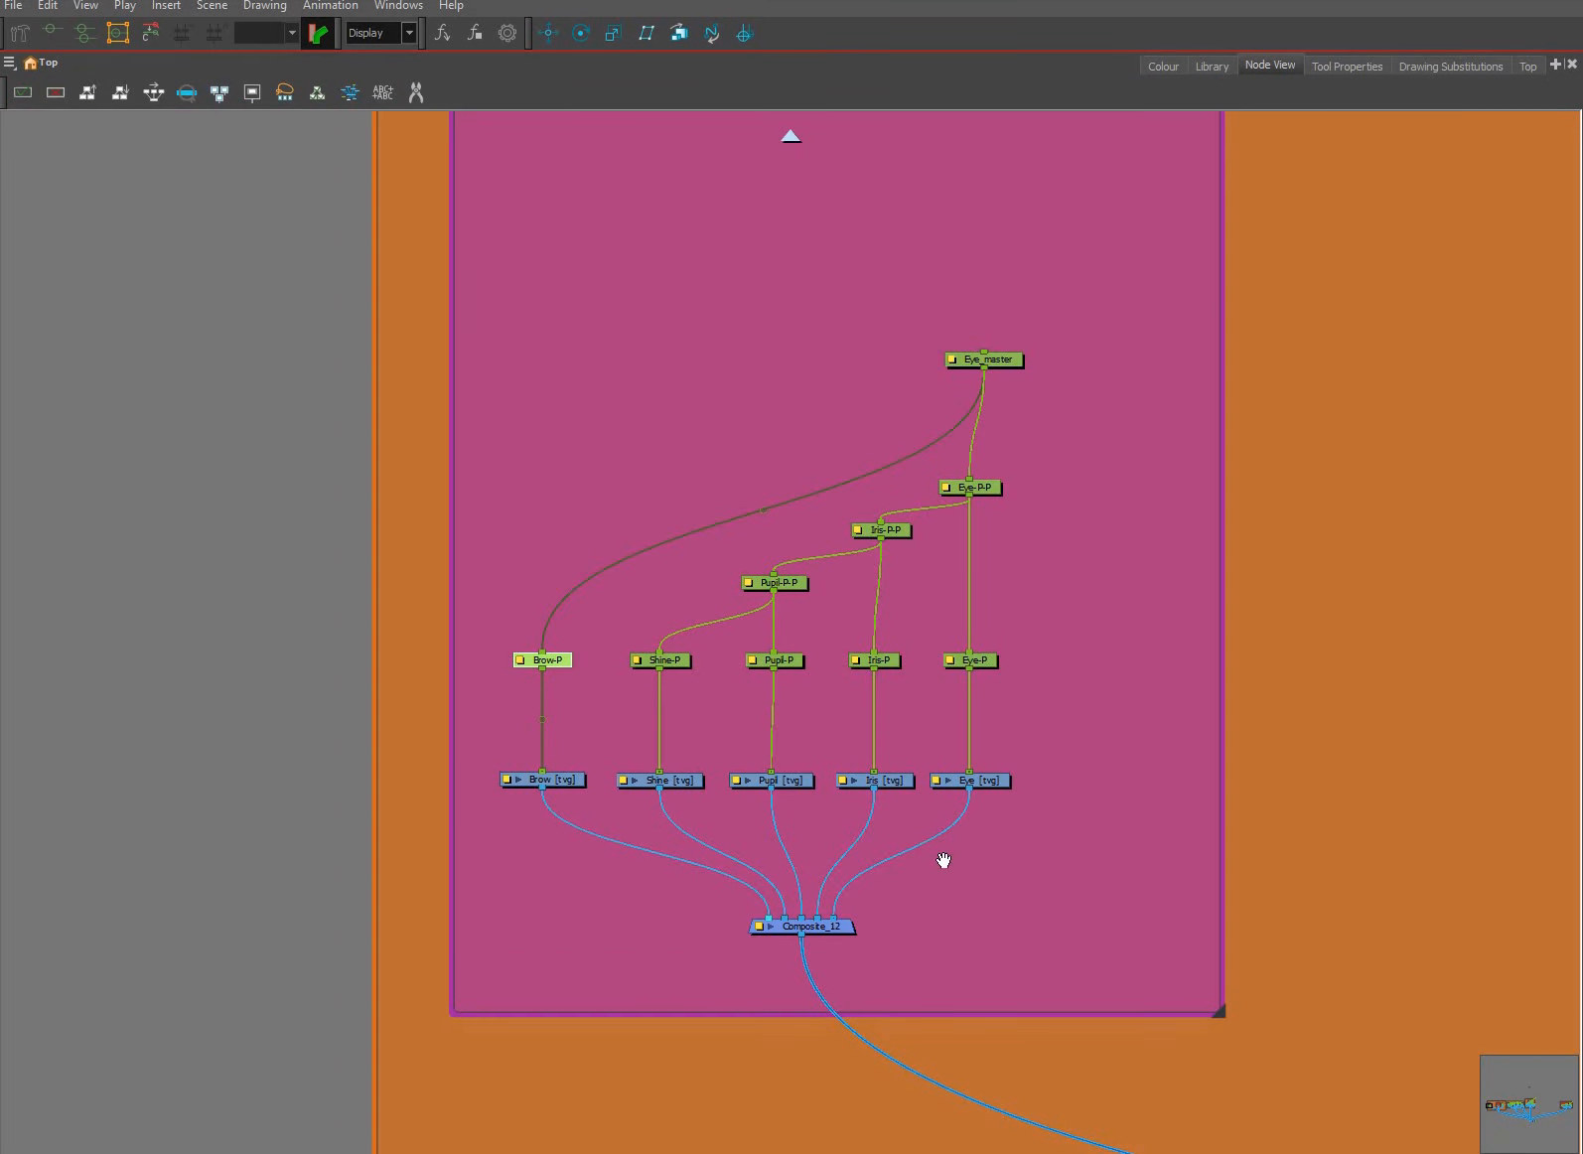
pyautogui.scroll(4, 893, 883)
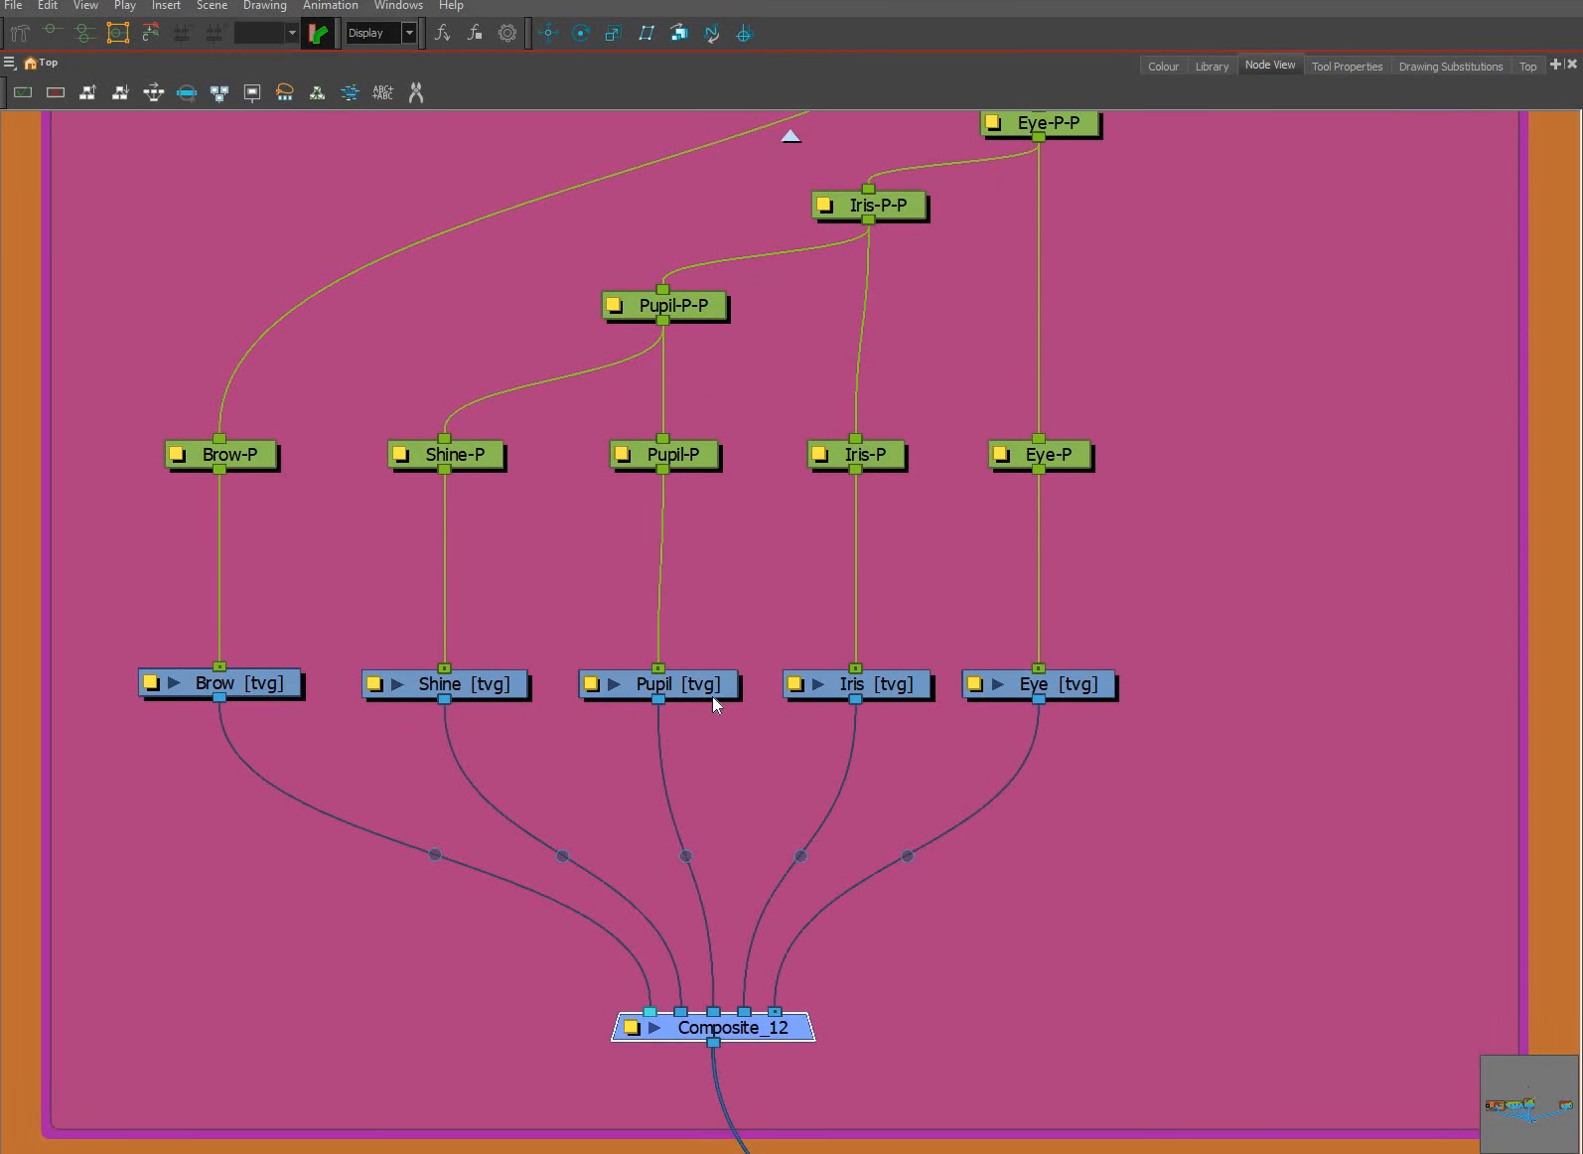
pyautogui.click(459, 685)
pyautogui.click(668, 685)
pyautogui.click(857, 684)
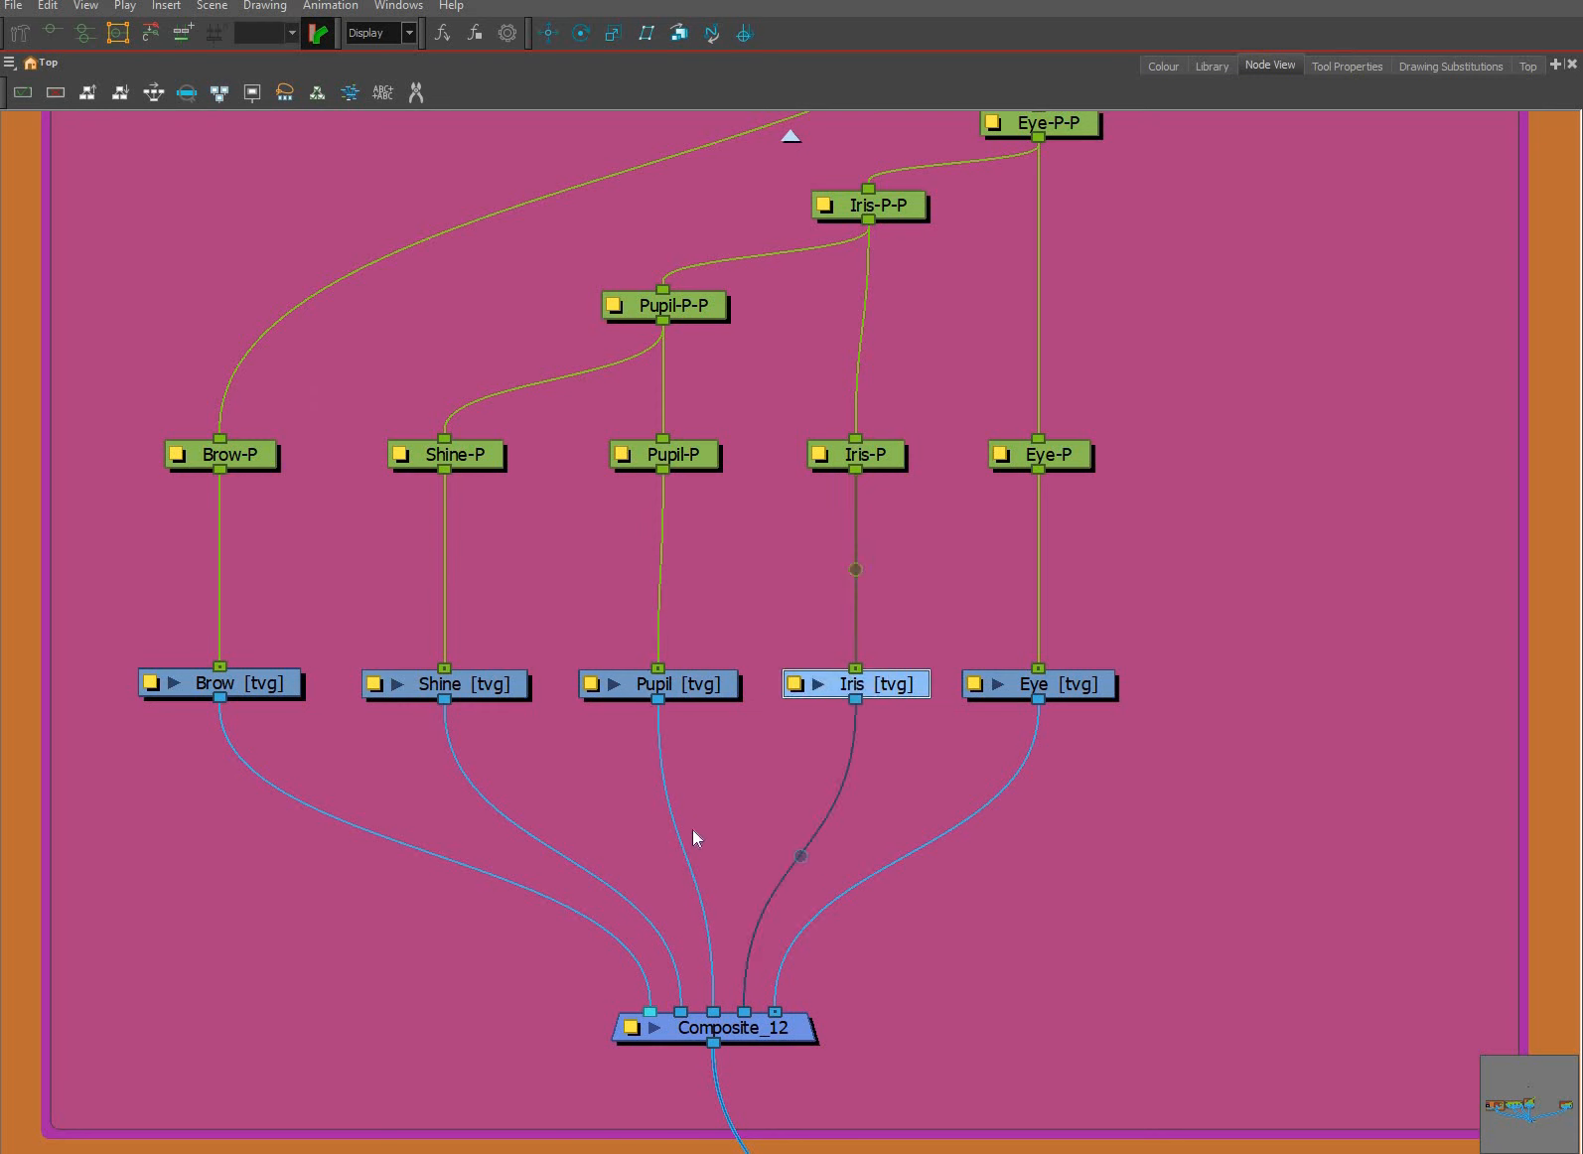
# Insert a new Composite node below the Pupil drawing and route the Shine, Pupil and Iris drawings through it into Composite_12.
pyautogui.click(725, 827)
pyautogui.hotkey('ctrl', 'h')
pyautogui.moveTo(692, 797); pyautogui.dragTo(622, 793)
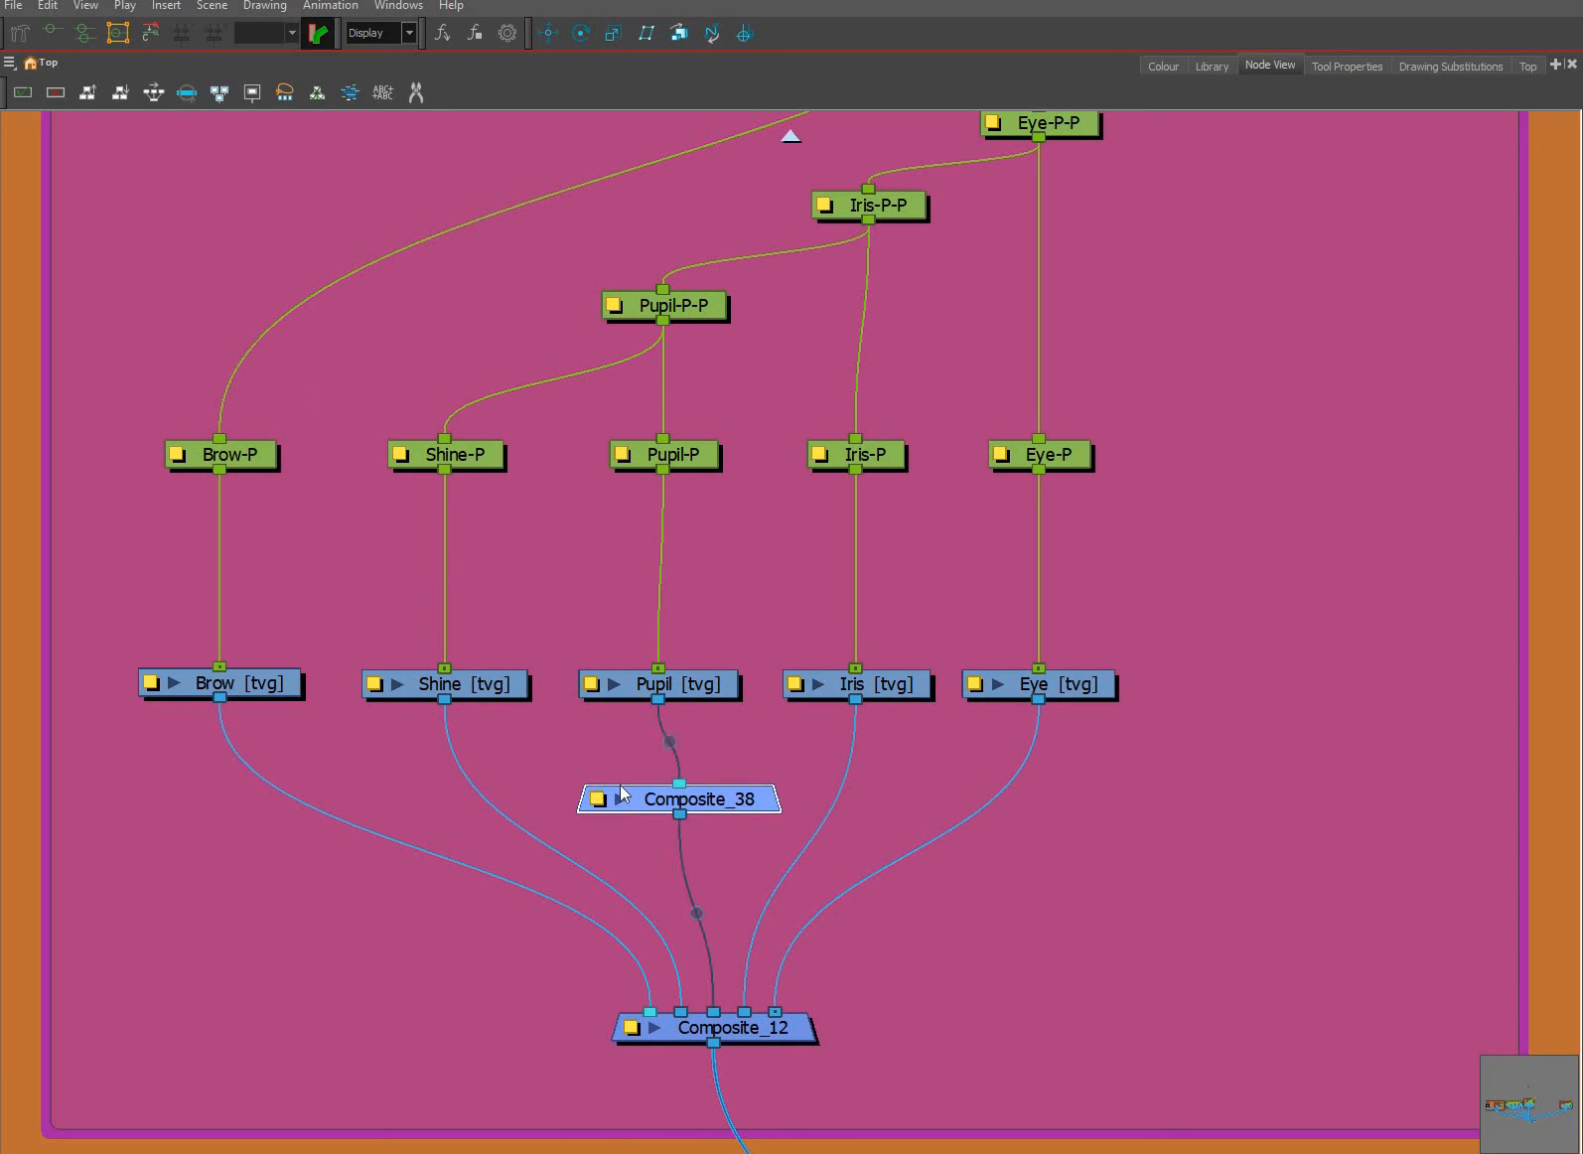
pyautogui.moveTo(596, 879); pyautogui.dragTo(636, 792)
pyautogui.moveTo(827, 809); pyautogui.dragTo(725, 797)
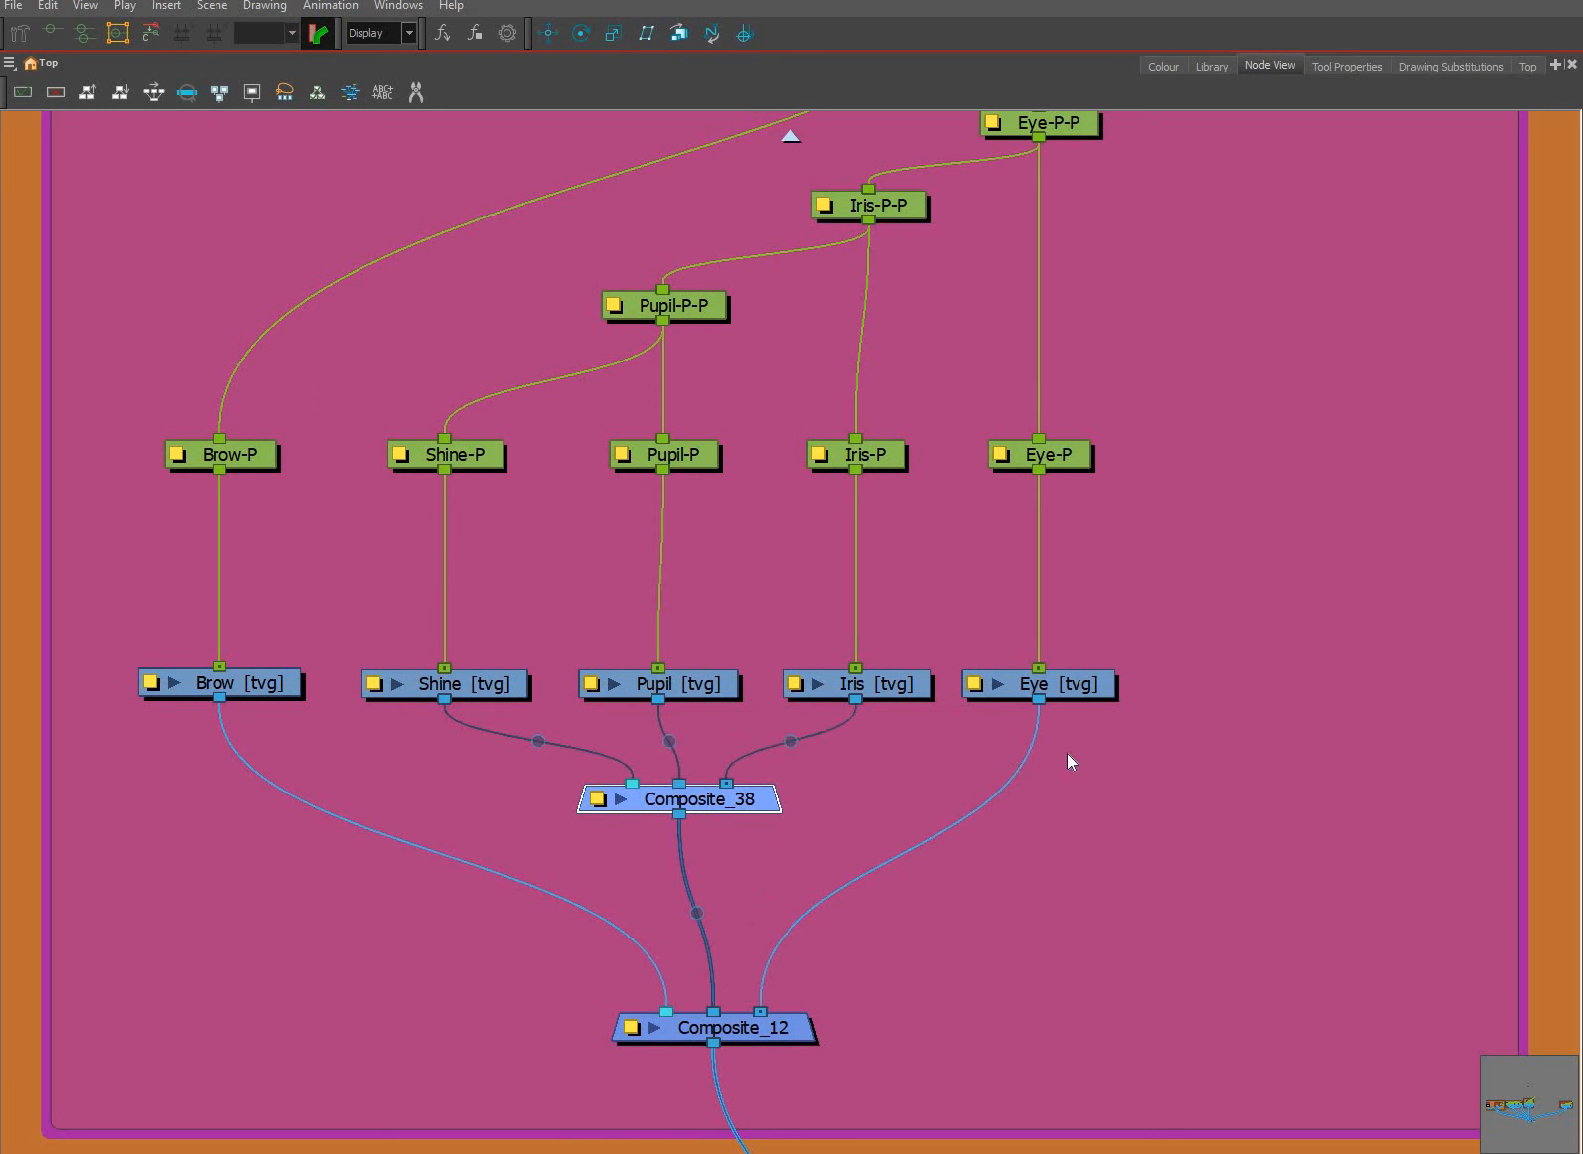
# Move all the eye's peg and drawing nodes higher in the network, and place Composite_38 just below the drawings.
pyautogui.moveTo(1064, 771); pyautogui.dragTo(1132, 738)
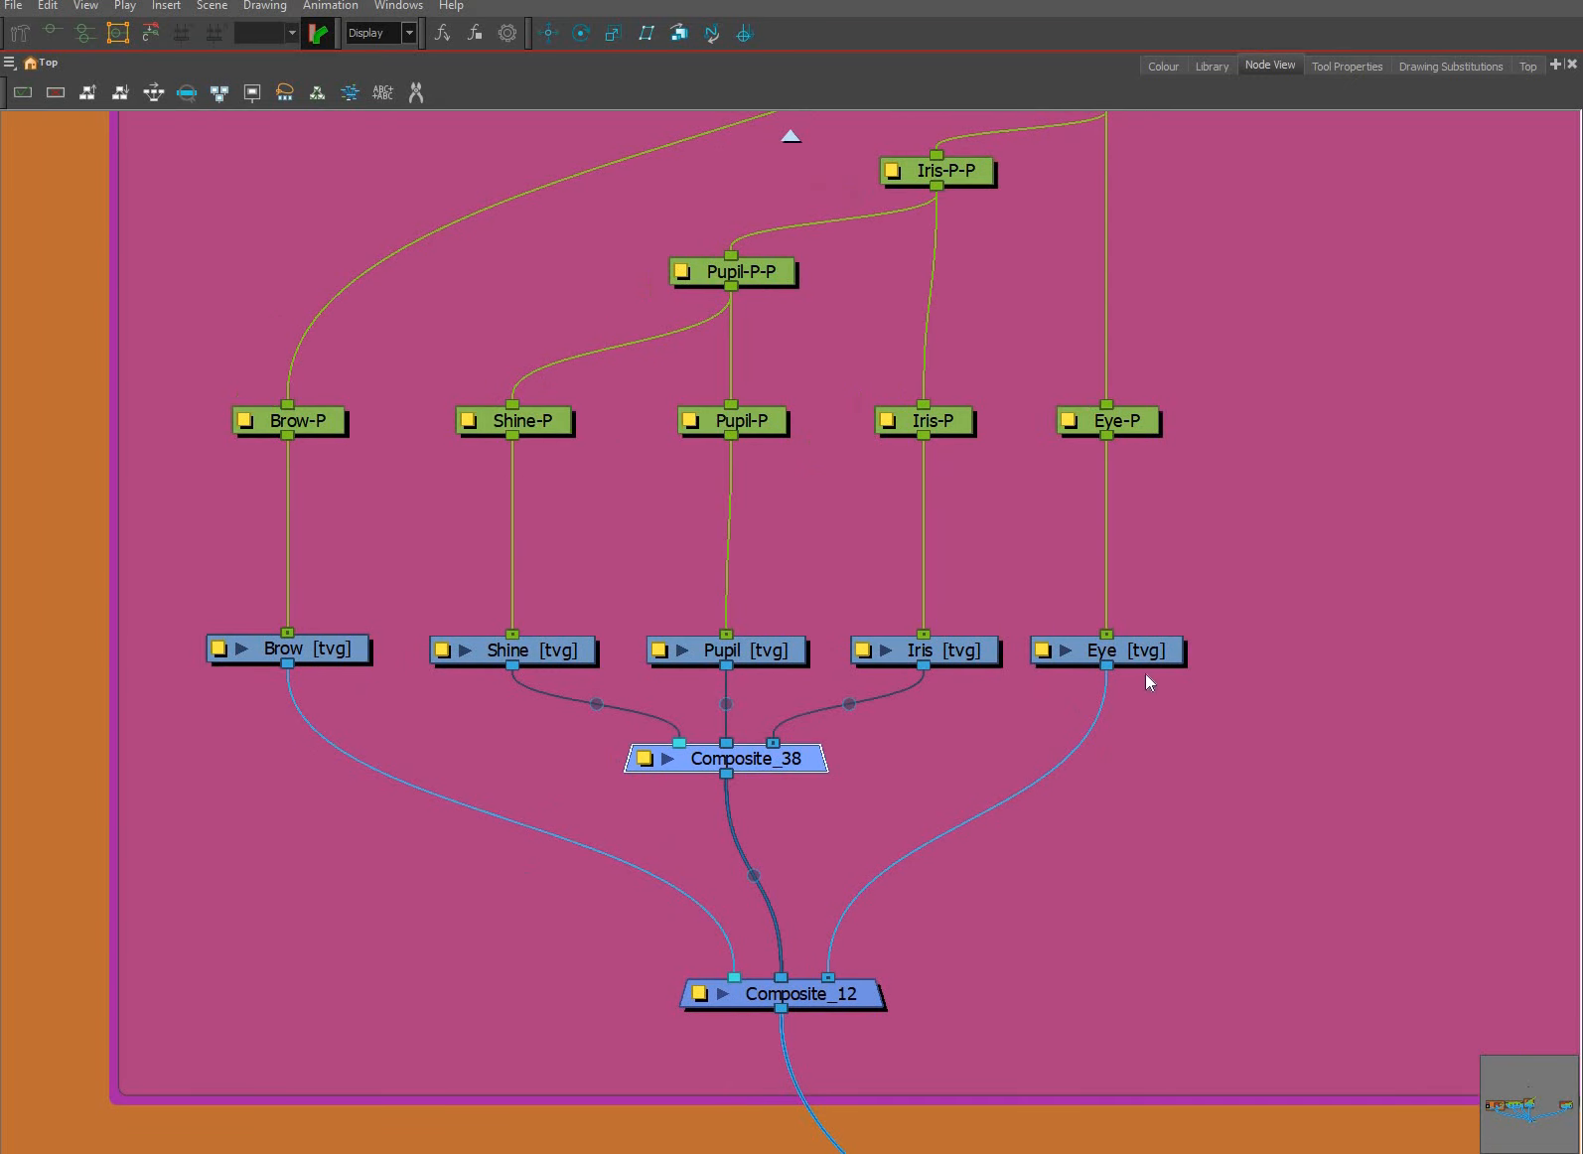
pyautogui.scroll(-1, 1138, 681)
pyautogui.click(1136, 680)
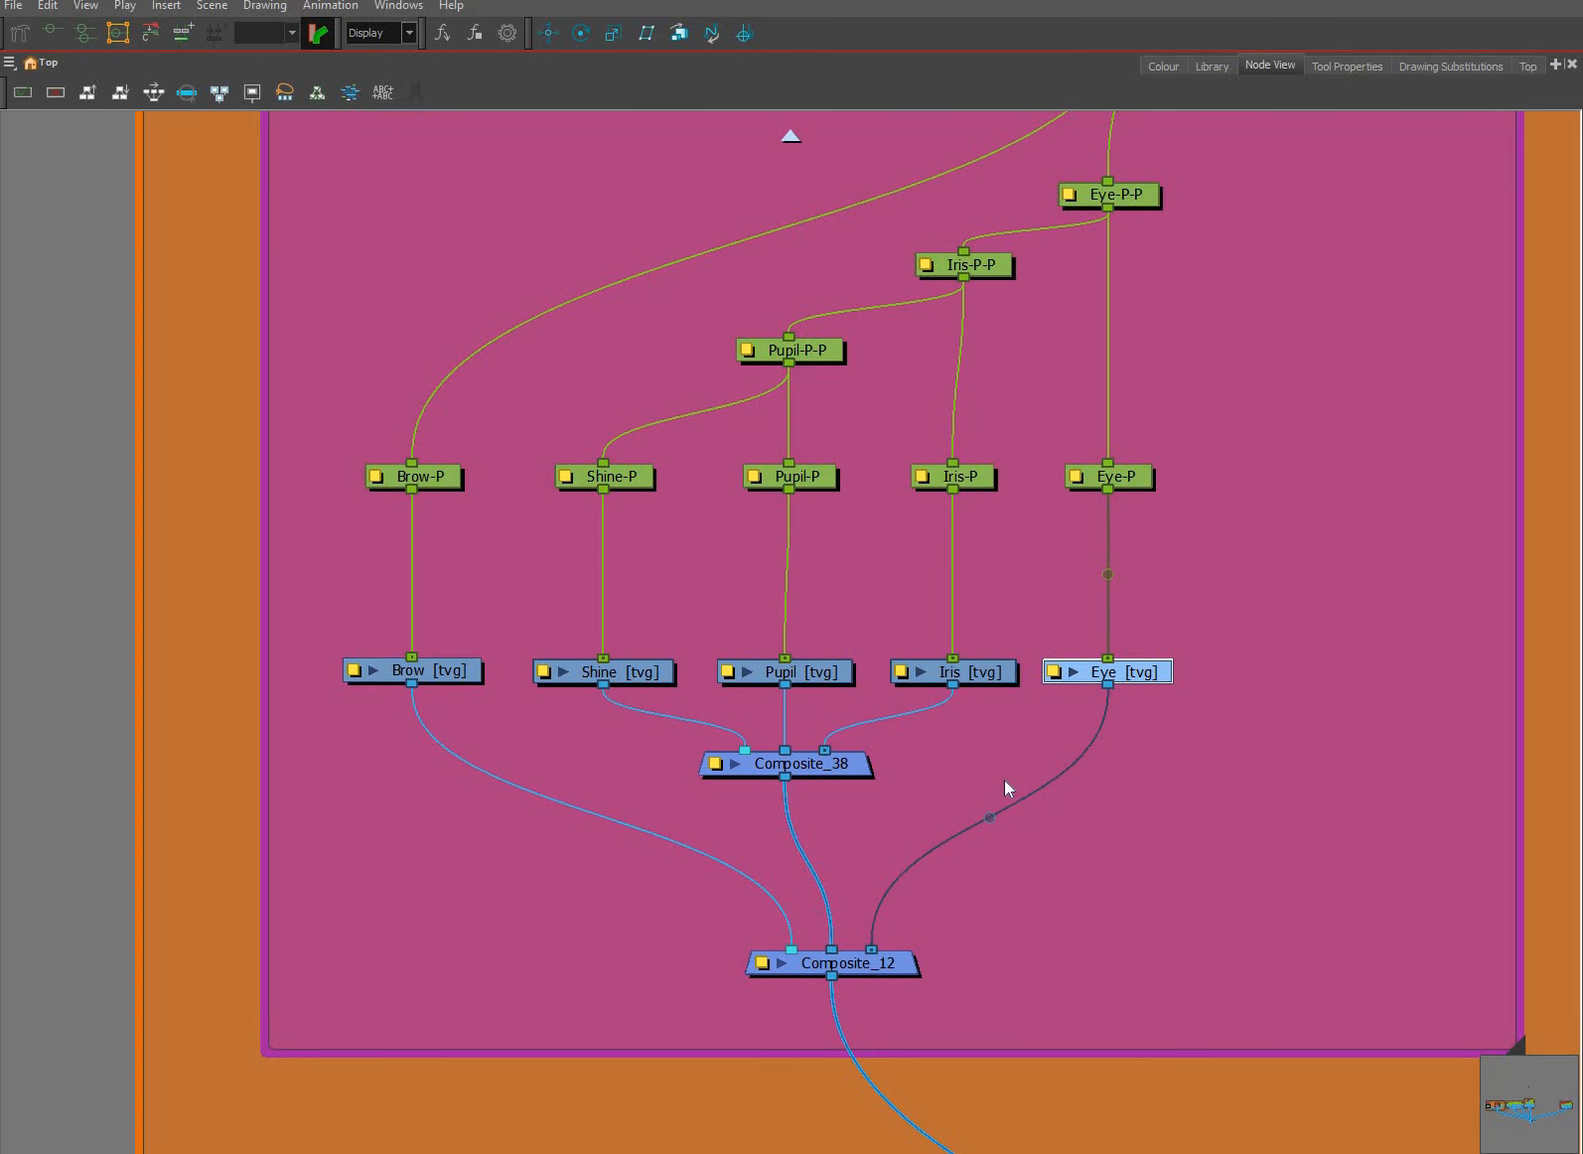
pyautogui.moveTo(1005, 780); pyautogui.dragTo(1010, 743)
pyautogui.scroll(1, 1222, 337)
pyautogui.scroll(-4, 1231, 288)
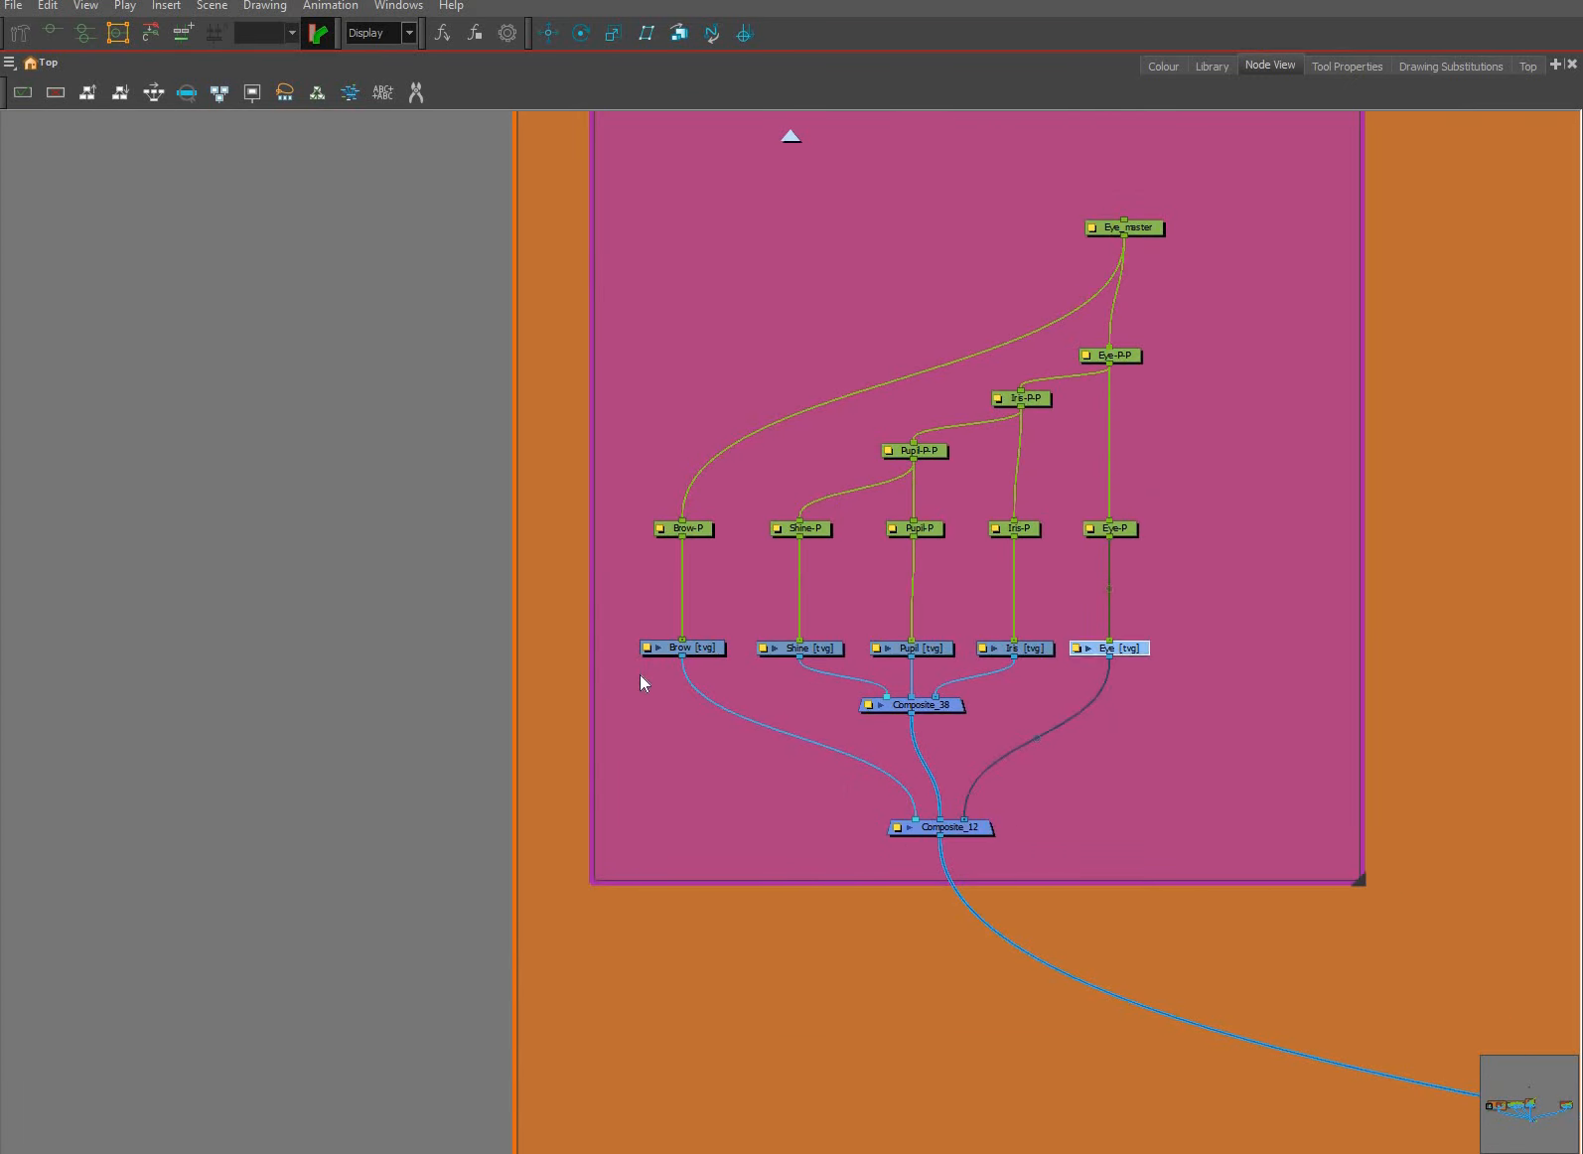
pyautogui.moveTo(640, 675); pyautogui.dragTo(1258, 194)
pyautogui.moveTo(949, 650); pyautogui.dragTo(978, 628)
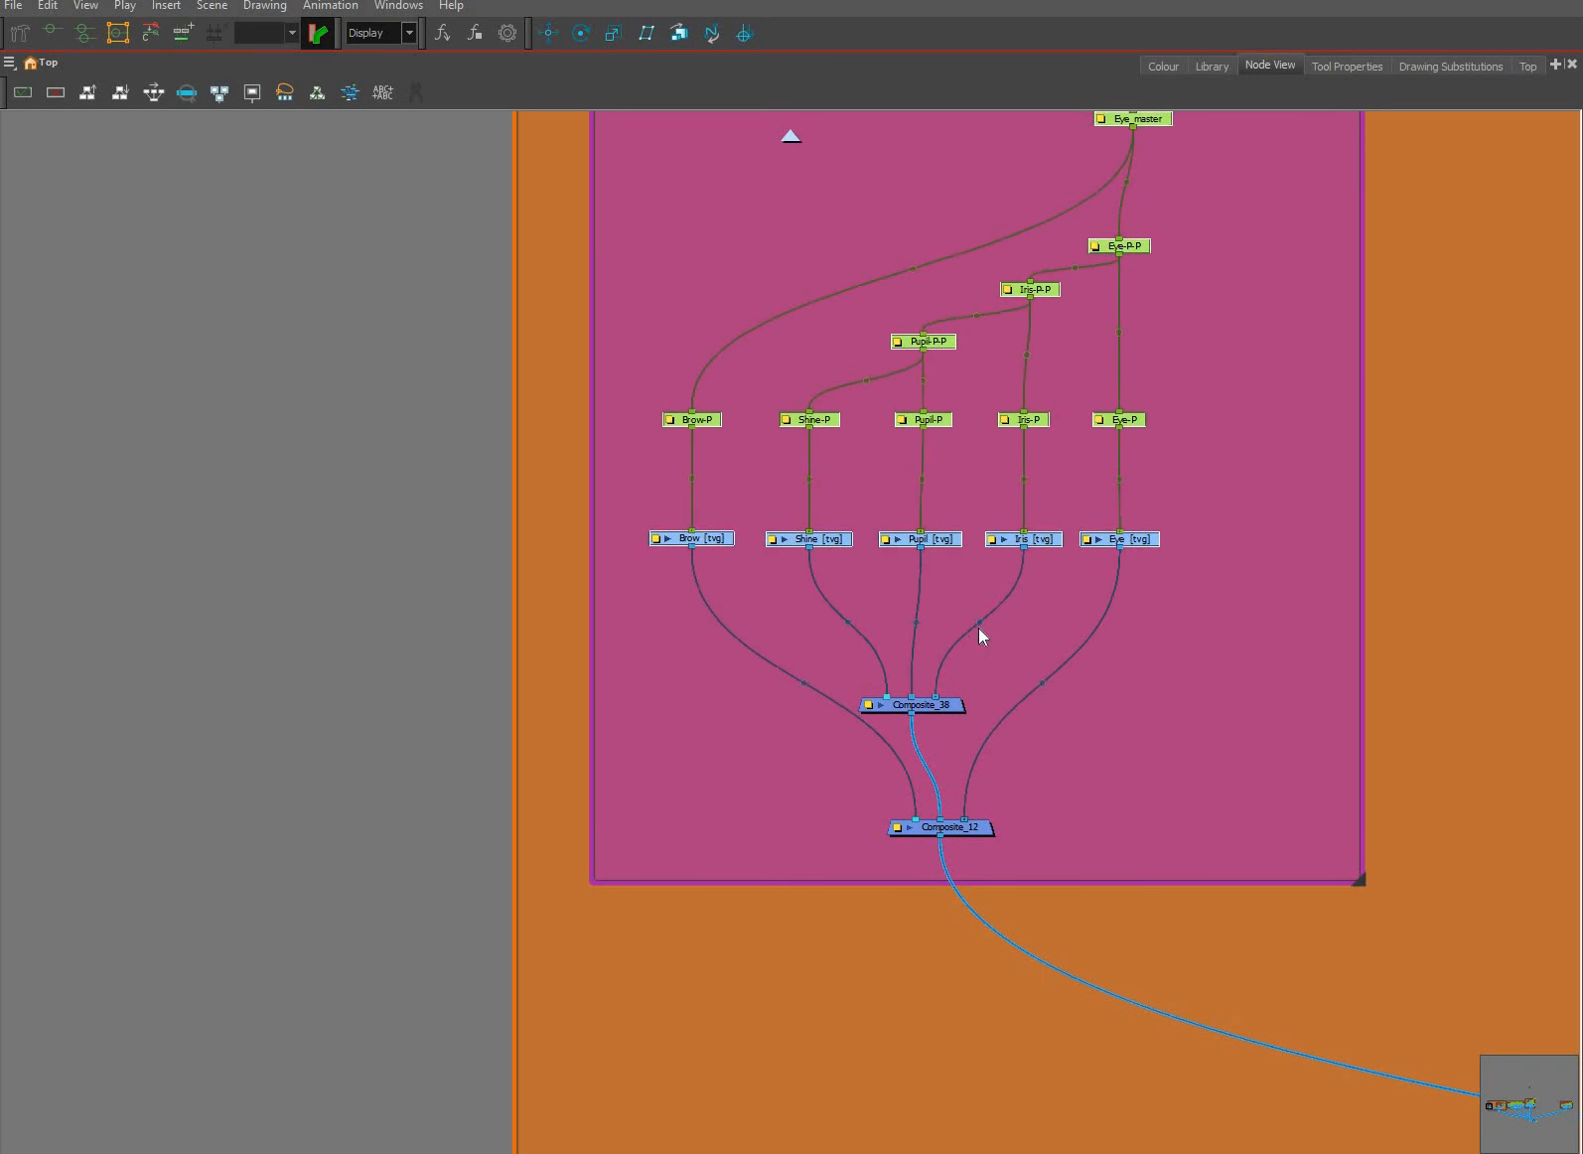
pyautogui.moveTo(939, 705); pyautogui.dragTo(954, 621)
# Leave the full-screen node view, search the node library for "cutter" and add a Cutter node above Composite_12.
pyautogui.click(1076, 869)
pyautogui.hotkey('ctrl', 'f')
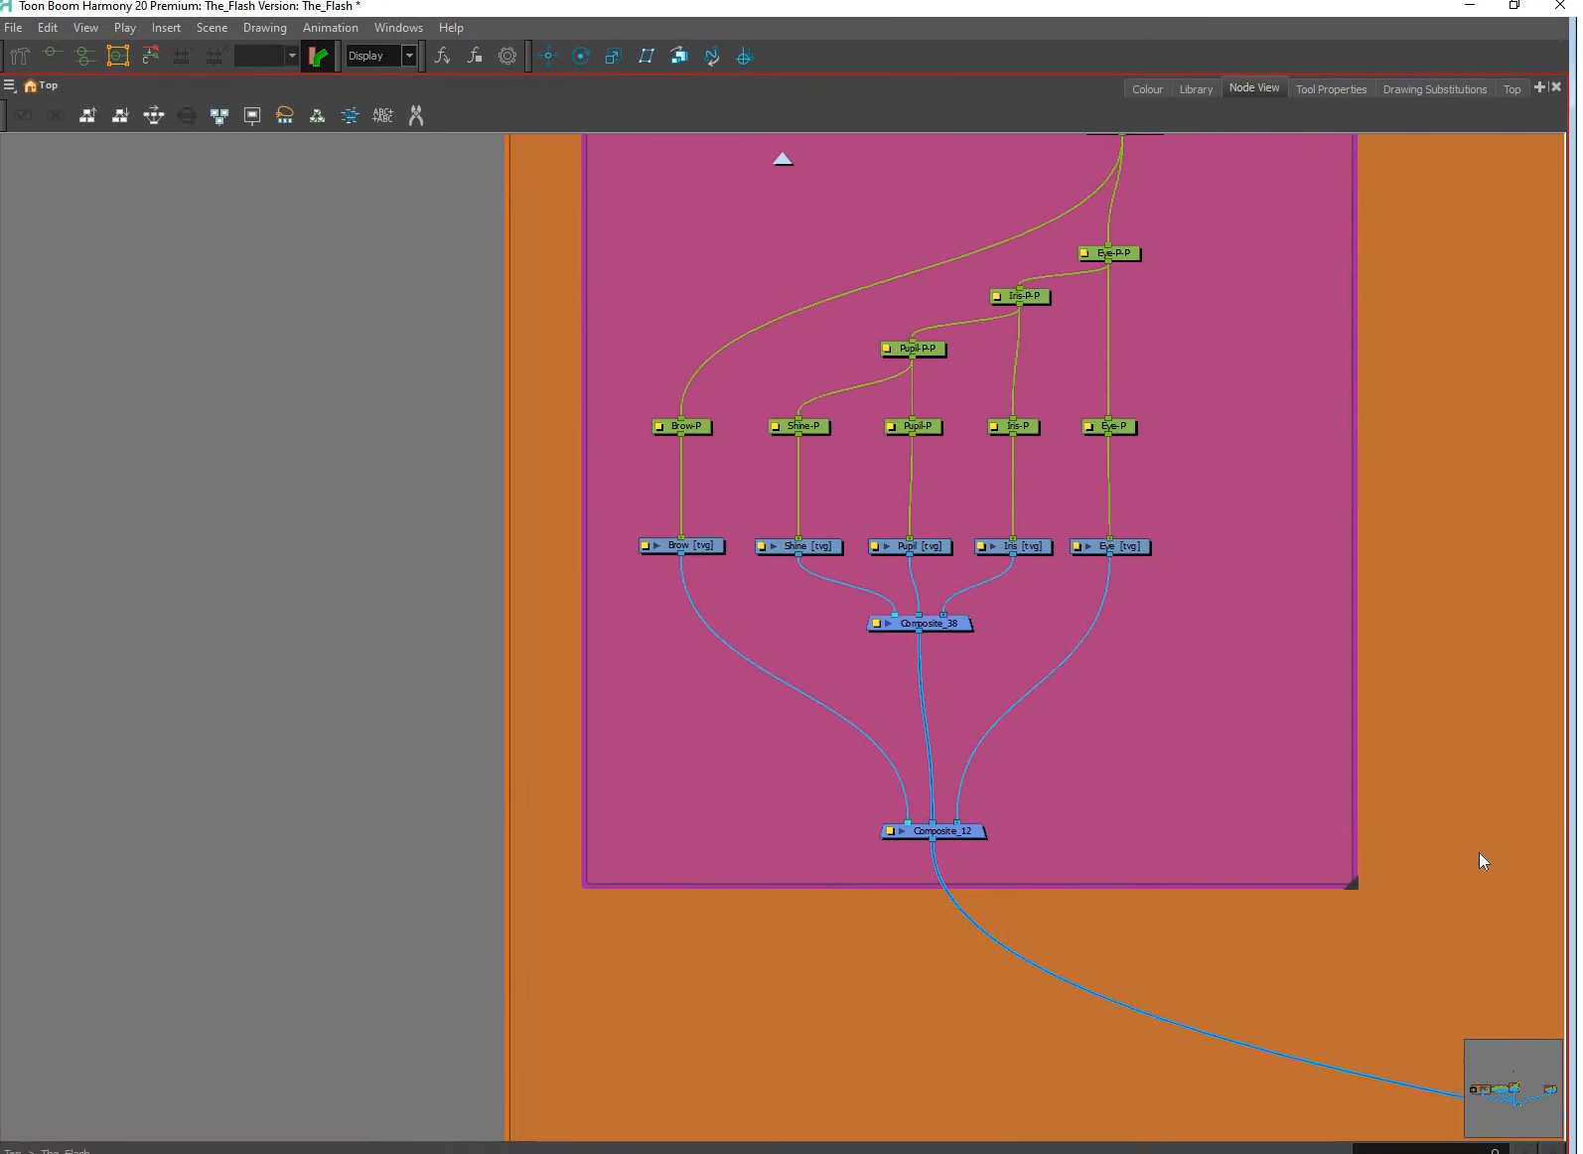
pyautogui.click(1374, 833)
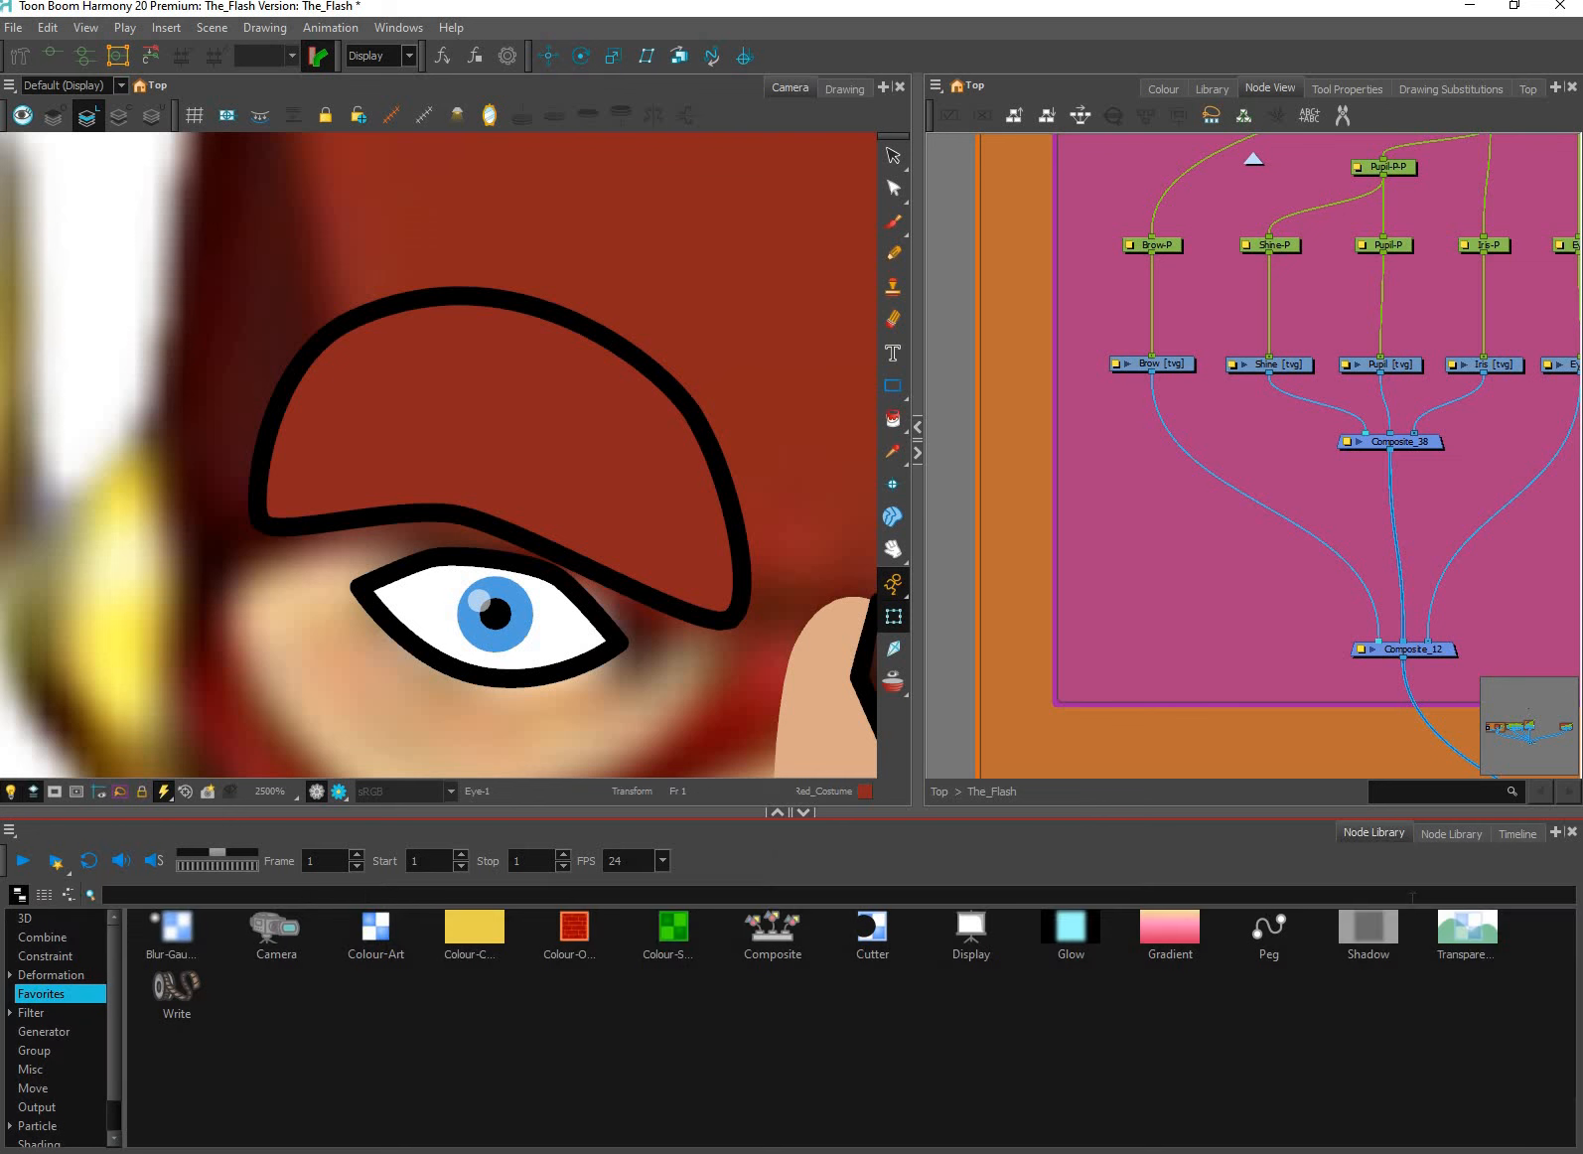
pyautogui.click(1353, 897)
pyautogui.write('cutter')
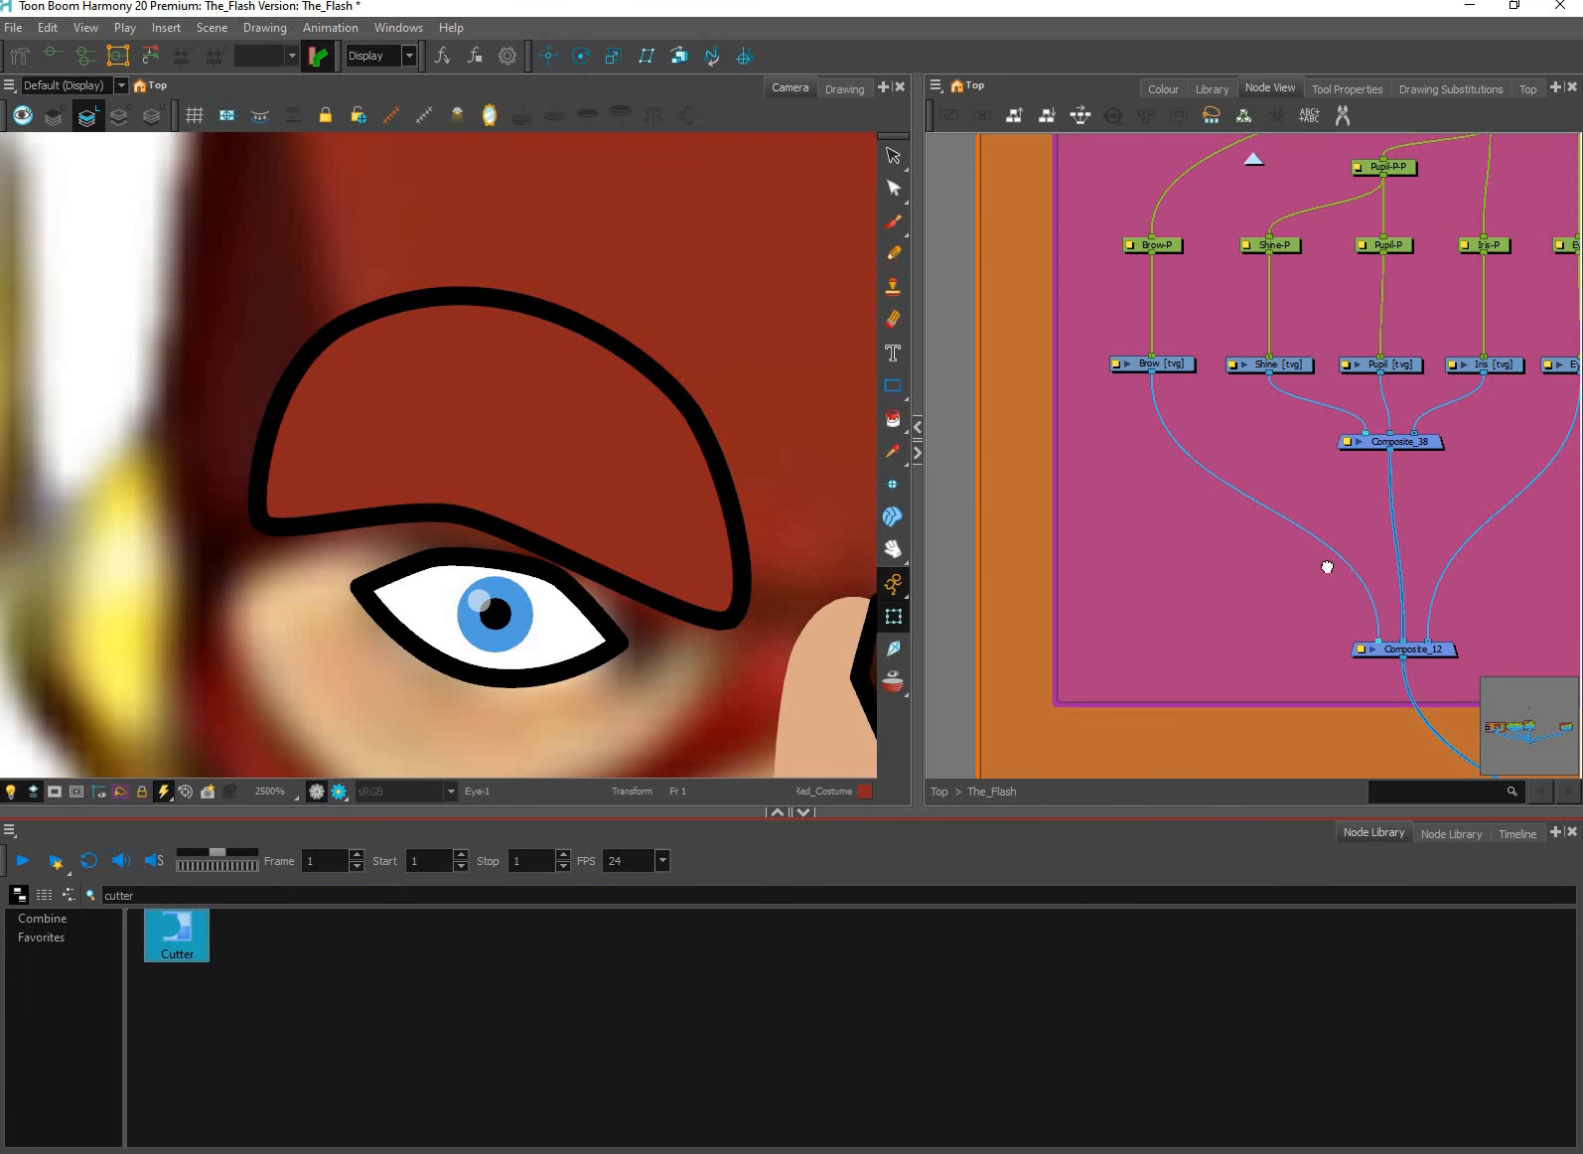
pyautogui.scroll(2, 1360, 564)
pyautogui.moveTo(1327, 568); pyautogui.dragTo(1252, 617)
# Search the node library for "line" and add a Line-Art node near the Cutter.
pyautogui.click(643, 904)
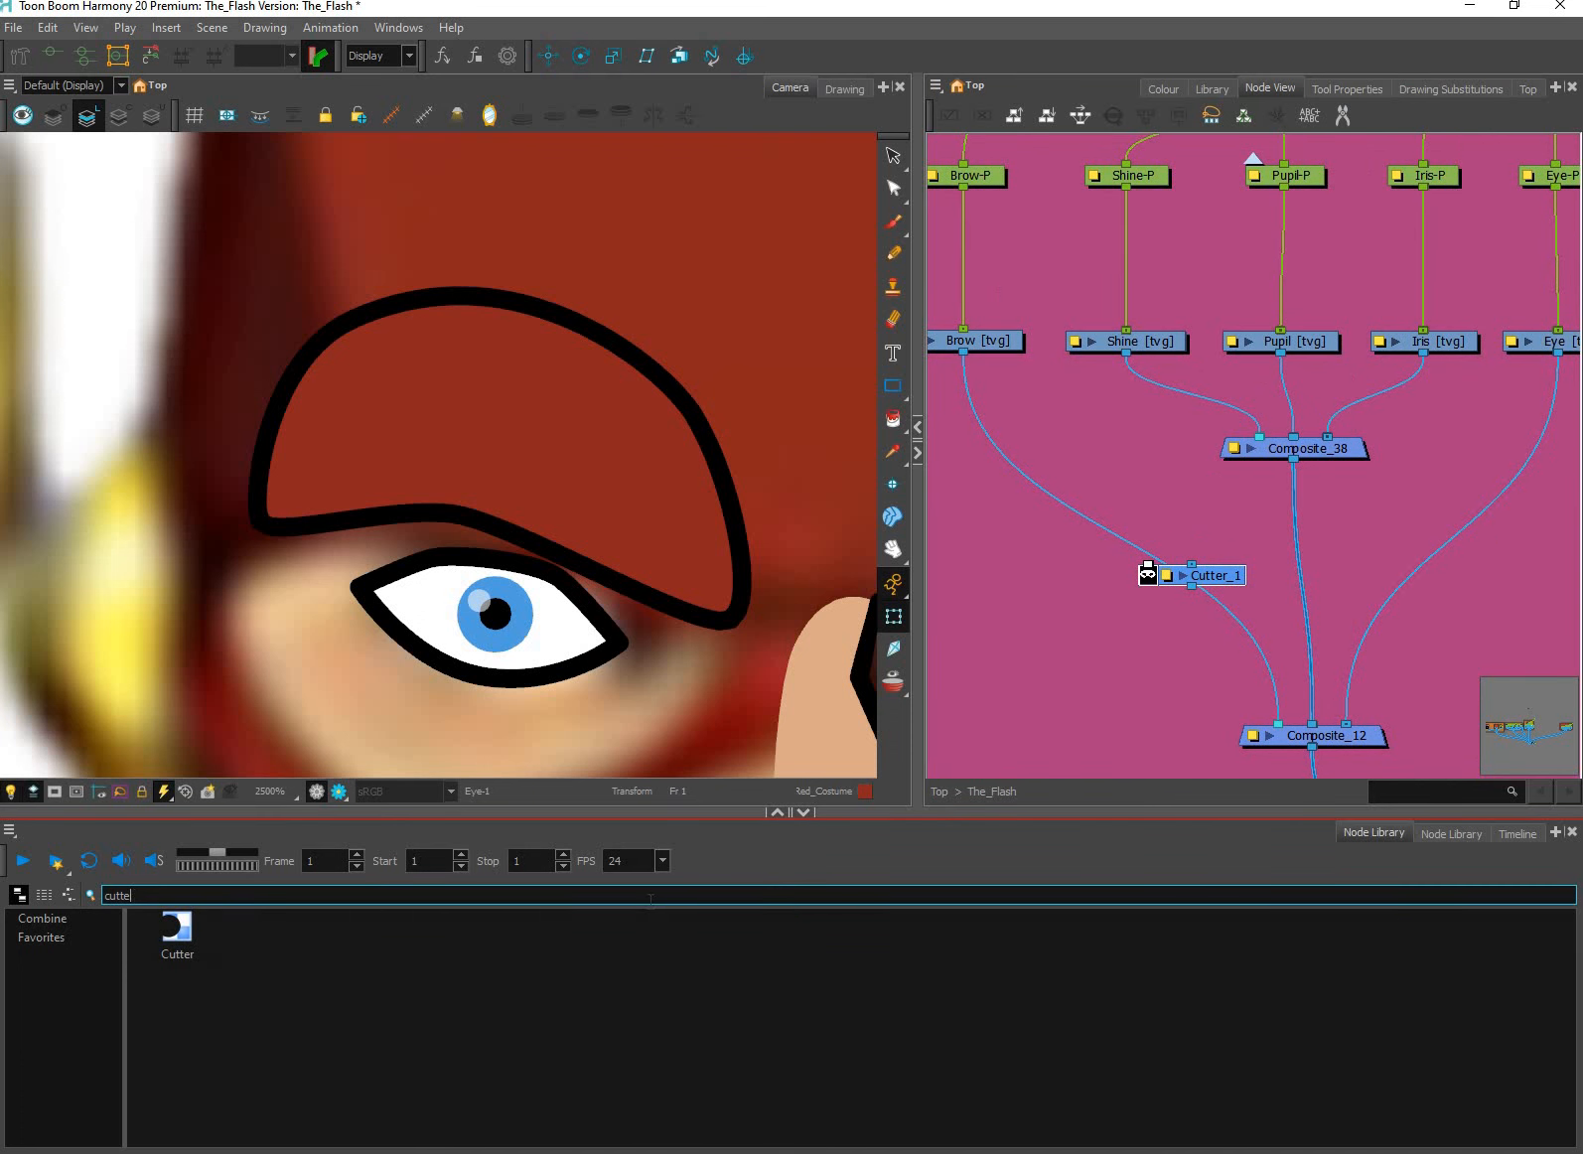
pyautogui.press('BackSpace')
pyautogui.press('BackSpace')
pyautogui.press('BackSpace')
pyautogui.press('BackSpace')
pyautogui.press('BackSpace')
pyautogui.press('BackSpace')
pyautogui.write('line')
pyautogui.moveTo(284, 947); pyautogui.dragTo(1107, 623)
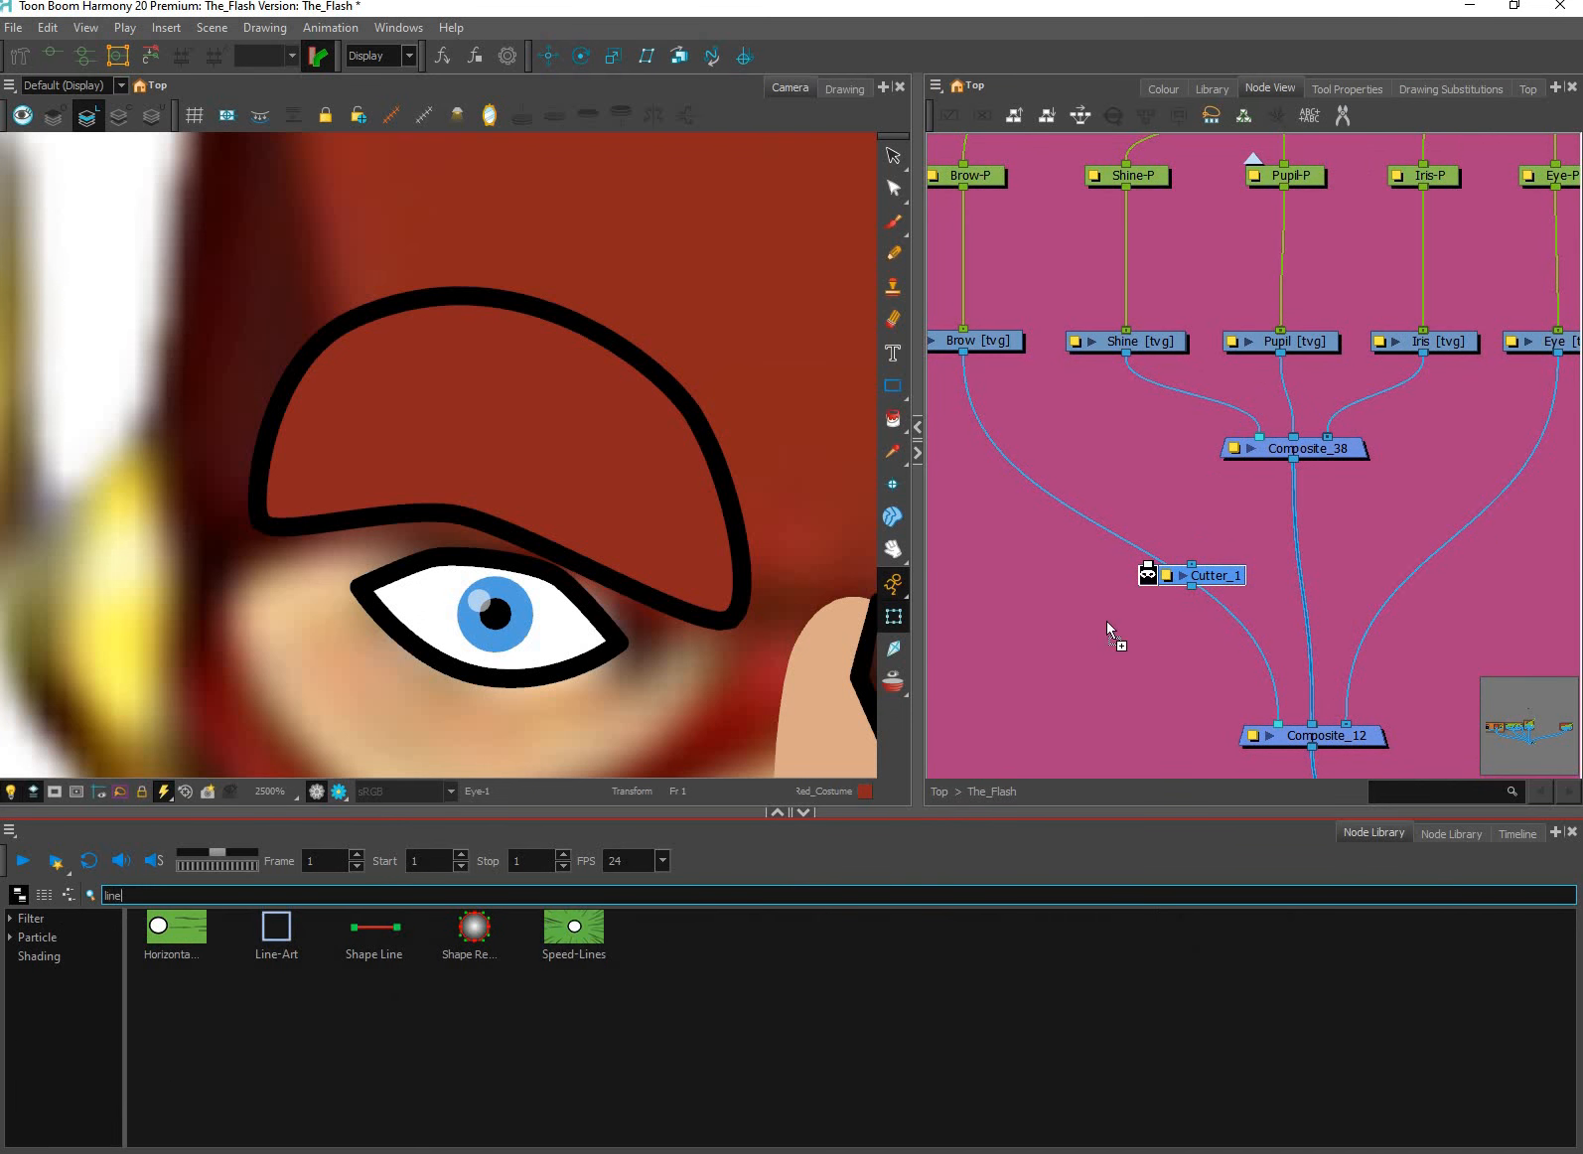
# Search the node library for "colour" and add a Colour-Art node below the Line-Art node.
pyautogui.click(597, 890)
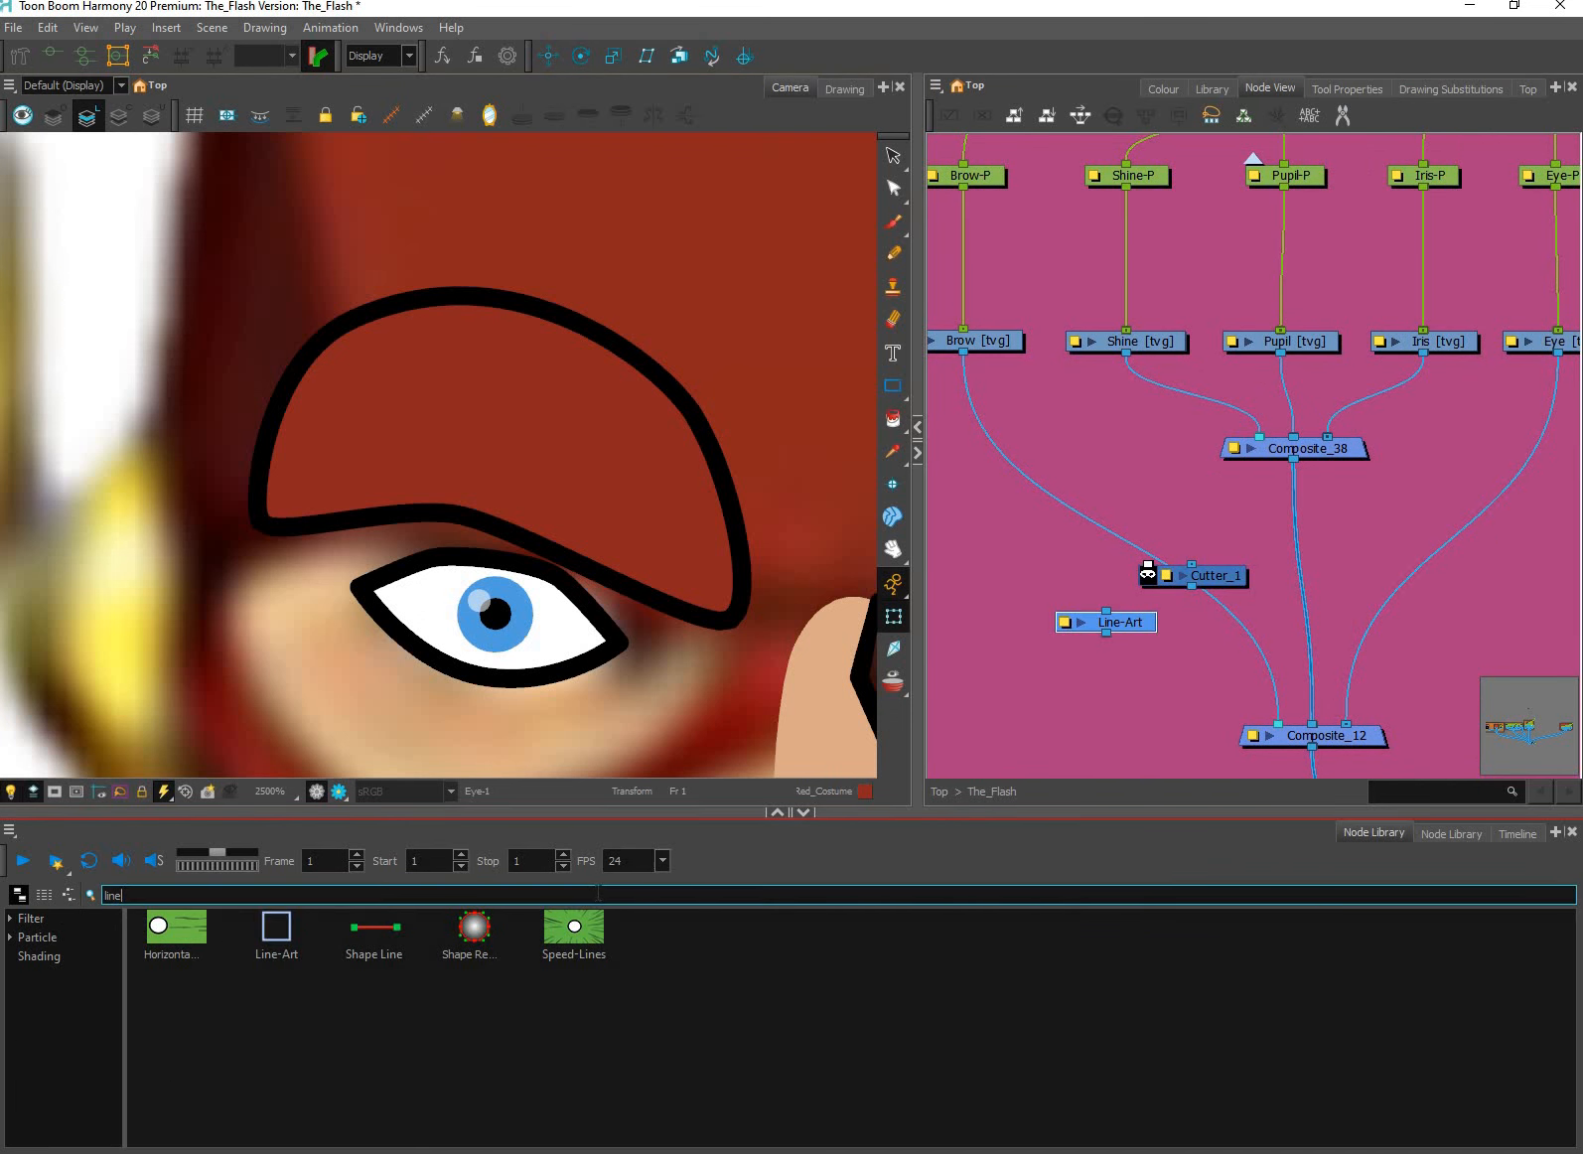
pyautogui.press('BackSpace')
pyautogui.press('BackSpace')
pyautogui.press('BackSpace')
pyautogui.press('BackSpace')
pyautogui.write('colour')
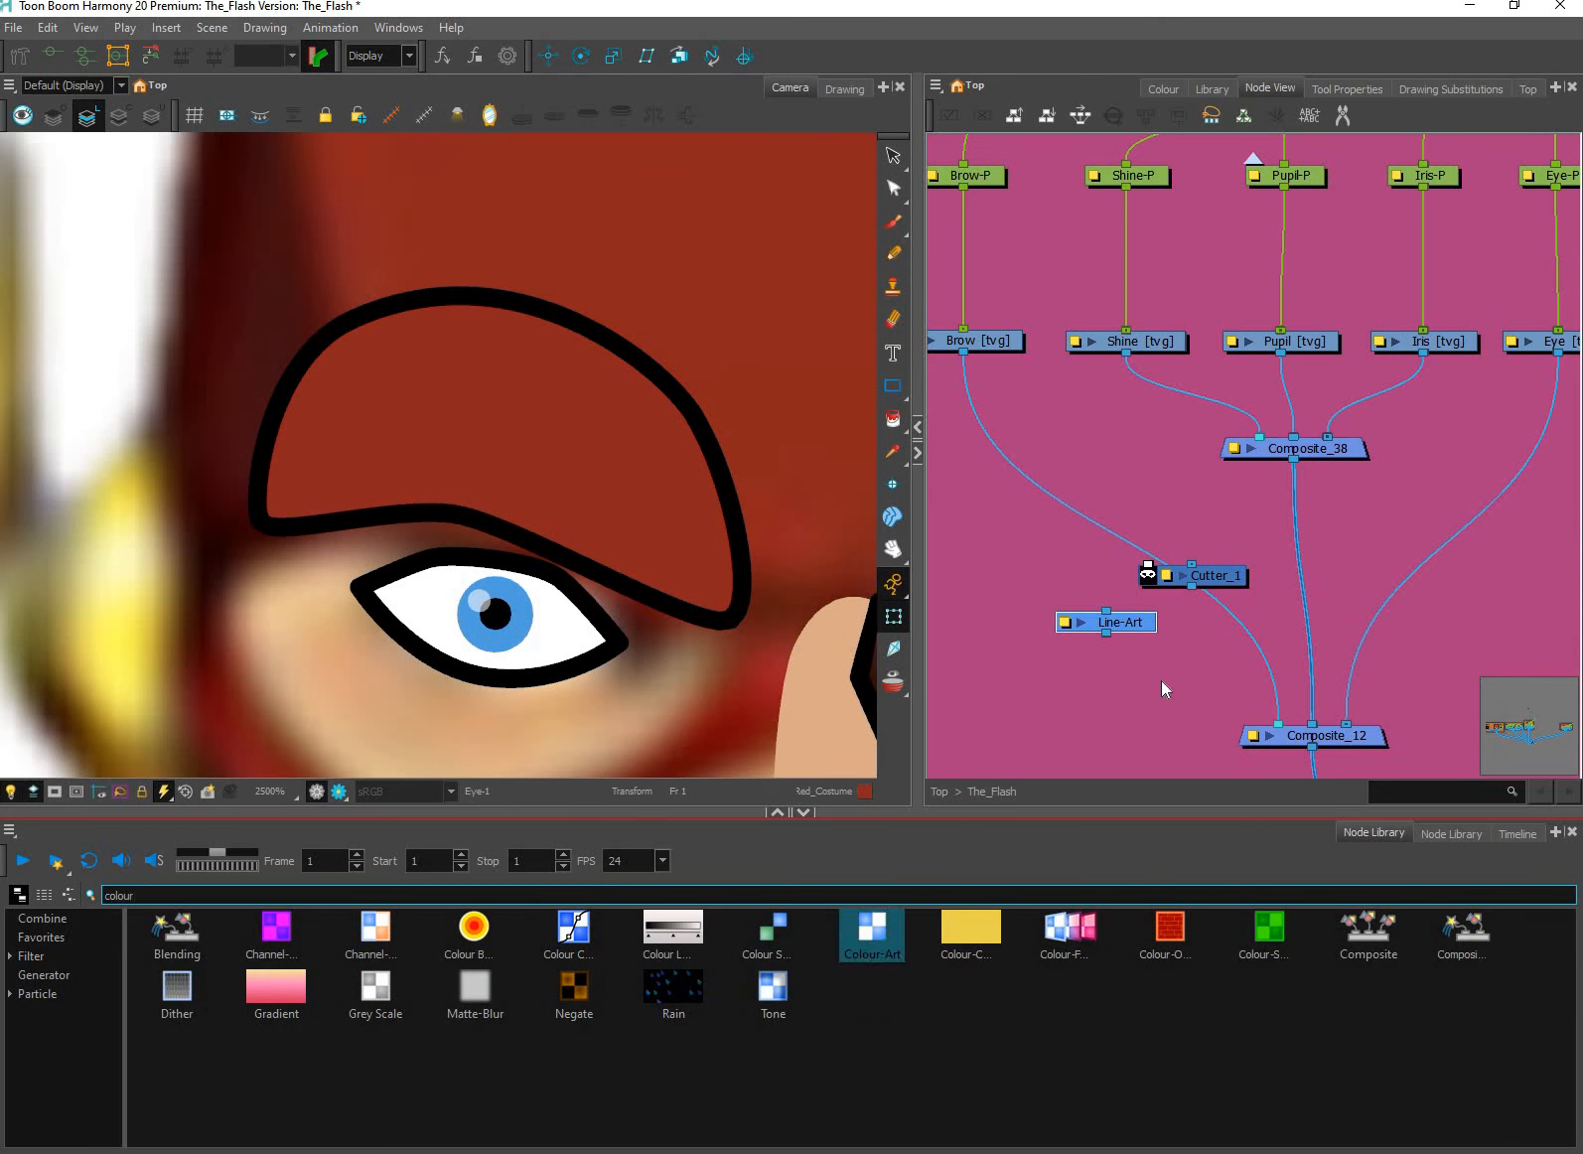
pyautogui.moveTo(873, 929); pyautogui.dragTo(1142, 661)
pyautogui.scroll(2, 1370, 551)
# Examine the Eye drawing's outline and fill by switching between its line art and colour art layers.
pyautogui.click(894, 156)
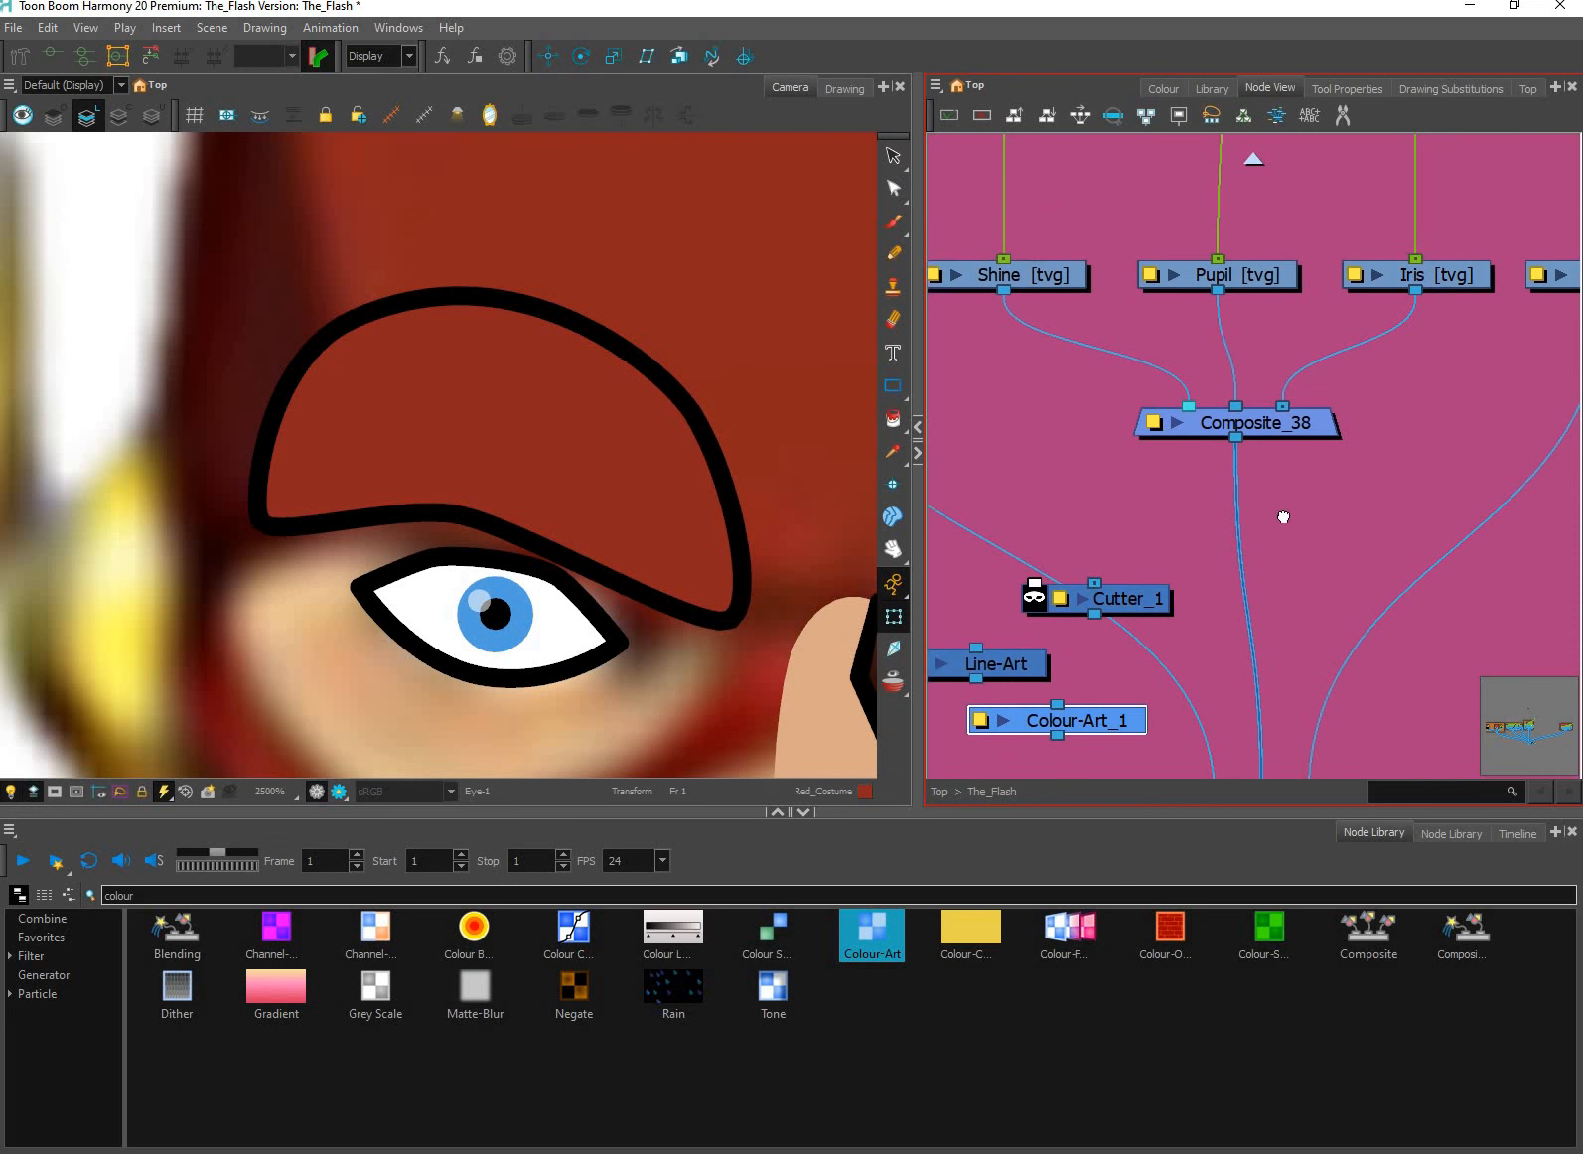
pyautogui.click(610, 643)
pyautogui.scroll(2, 617, 656)
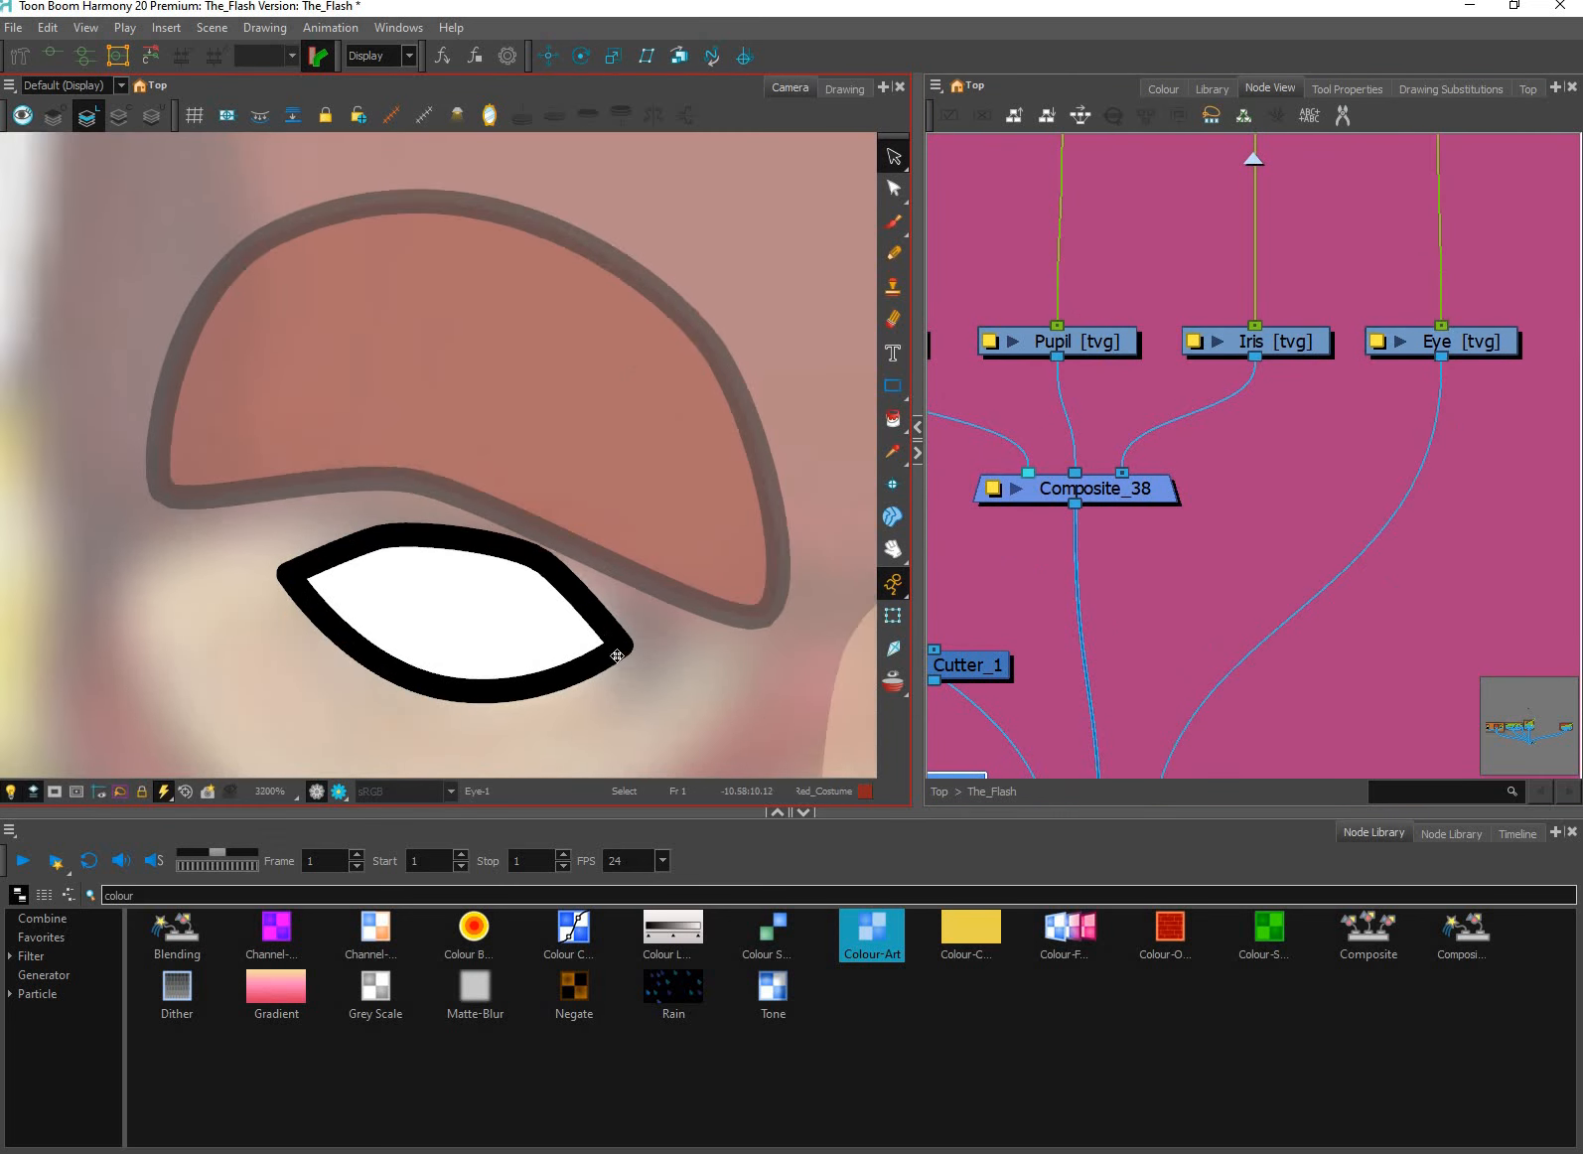
pyautogui.scroll(1, 617, 655)
pyautogui.click(614, 651)
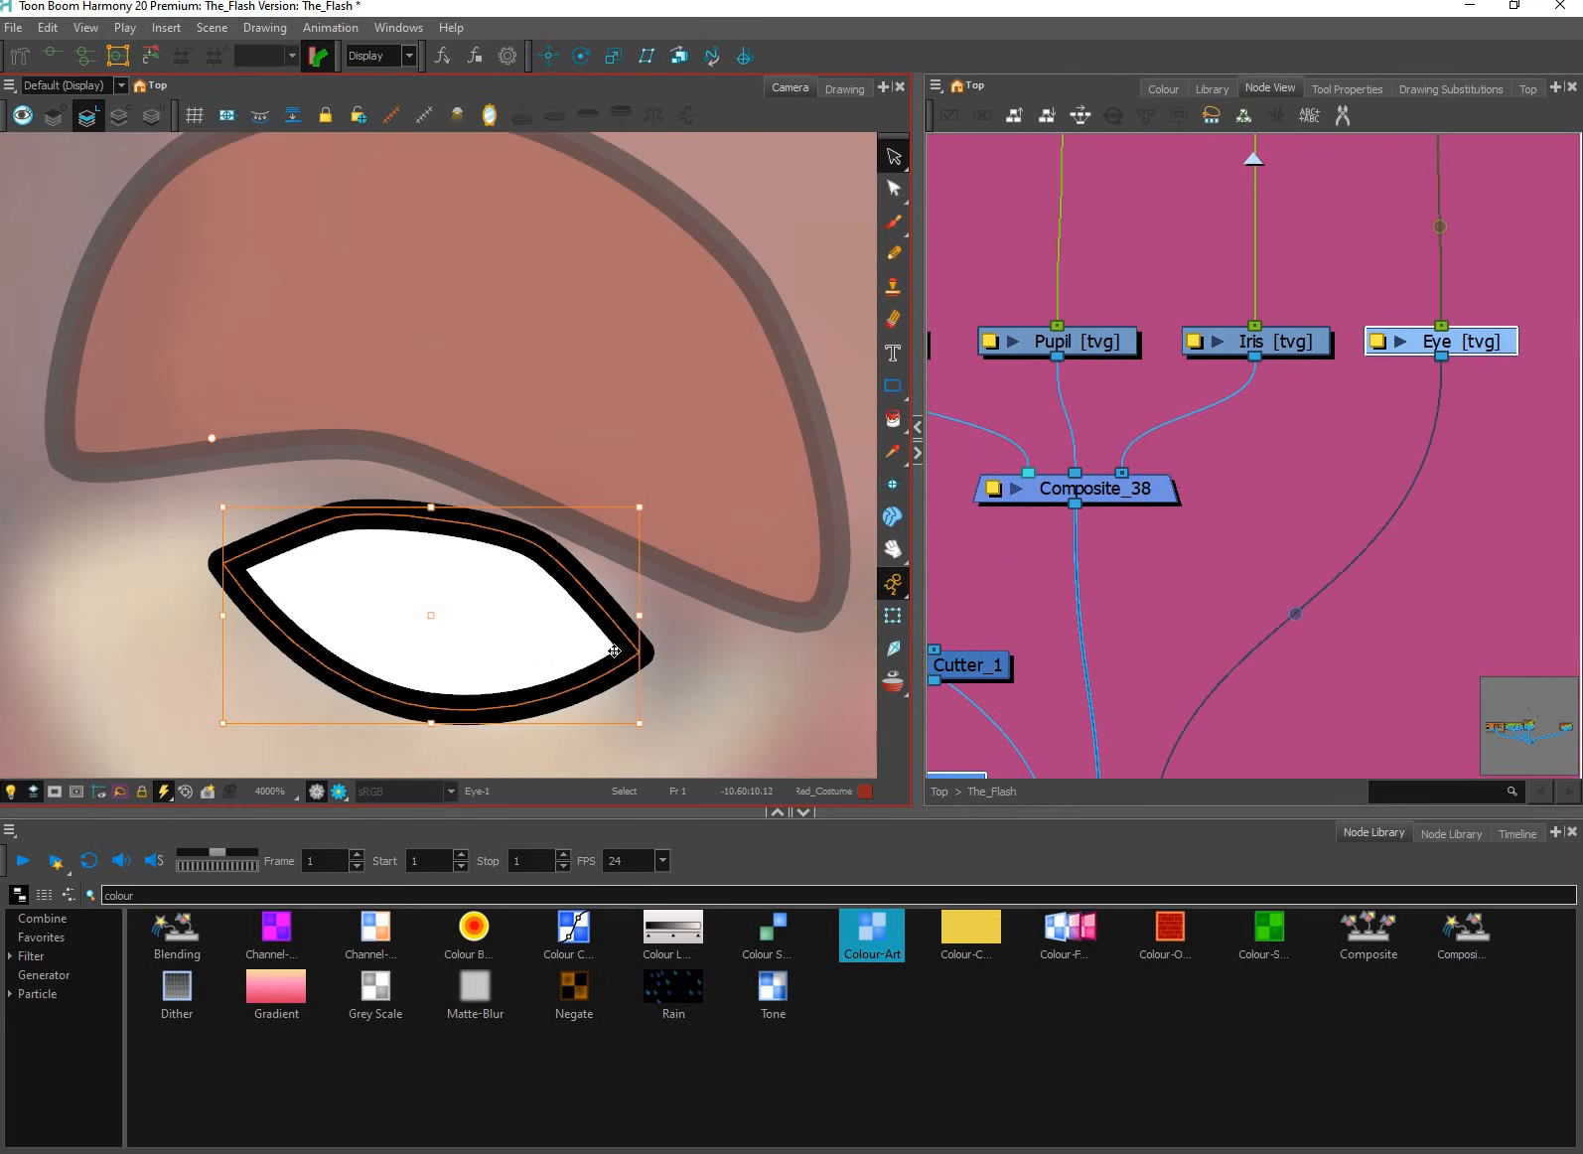
pyautogui.click(591, 649)
pyautogui.press('Delete')
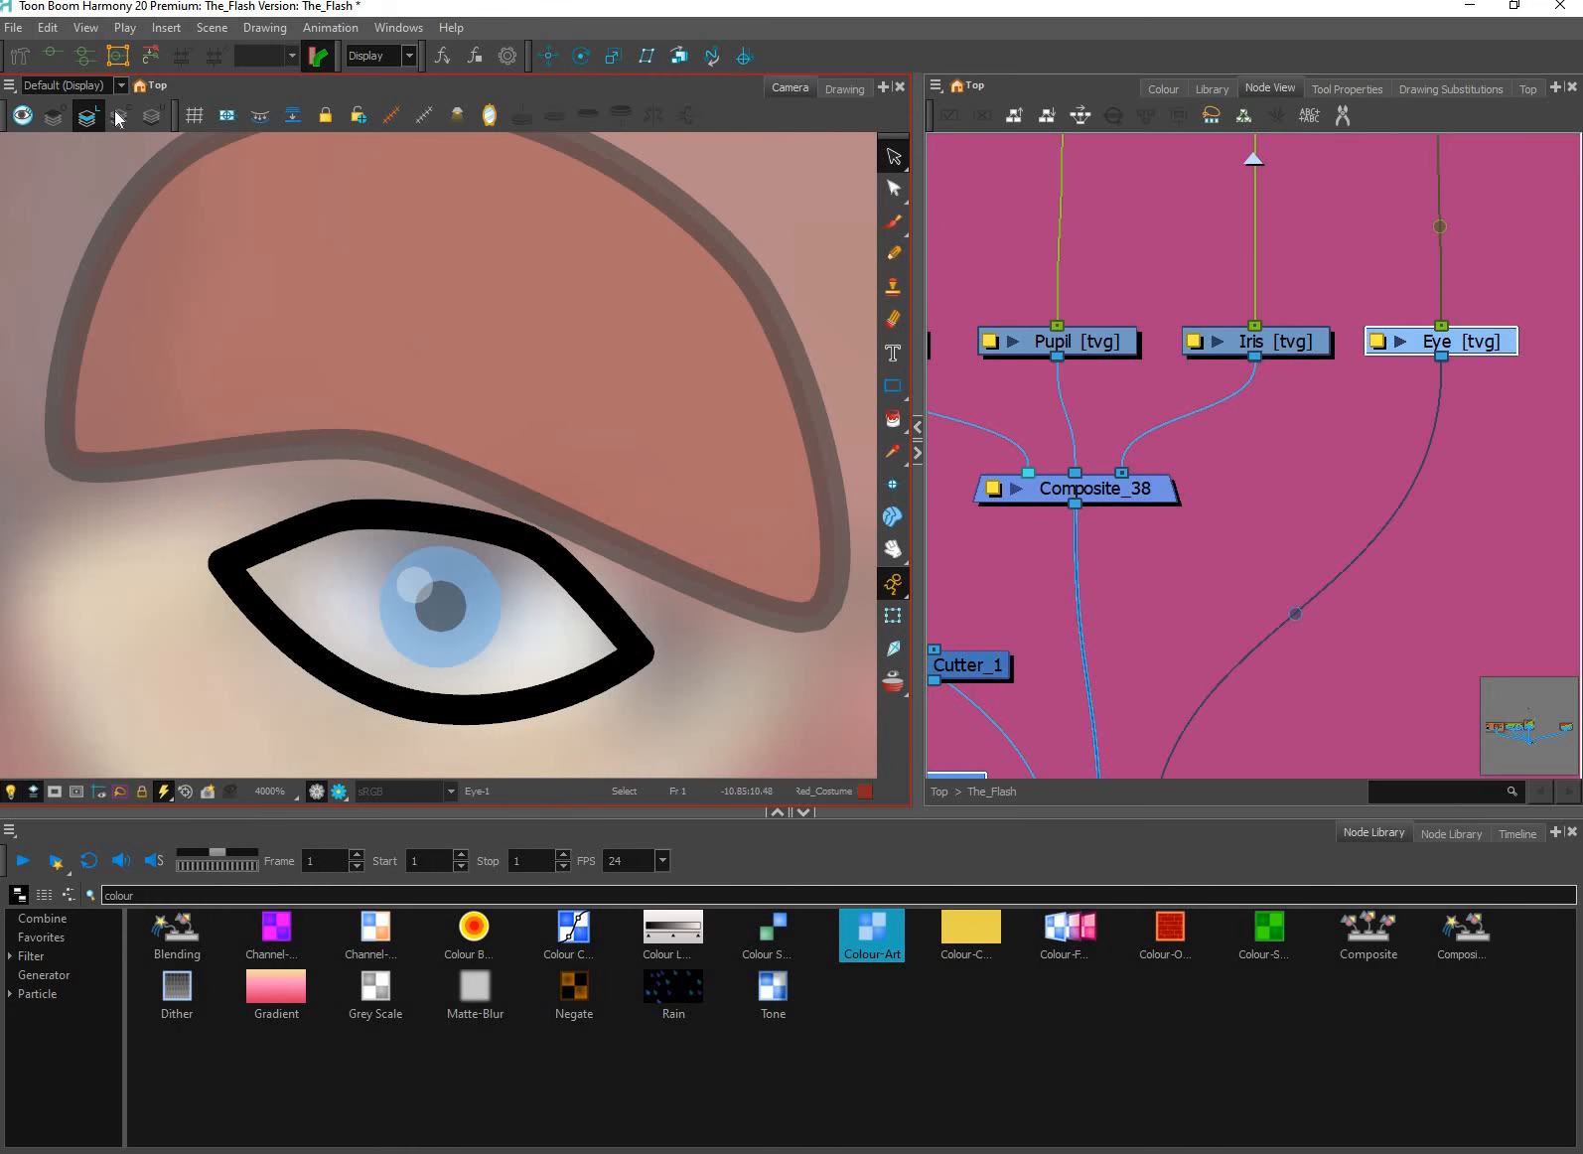
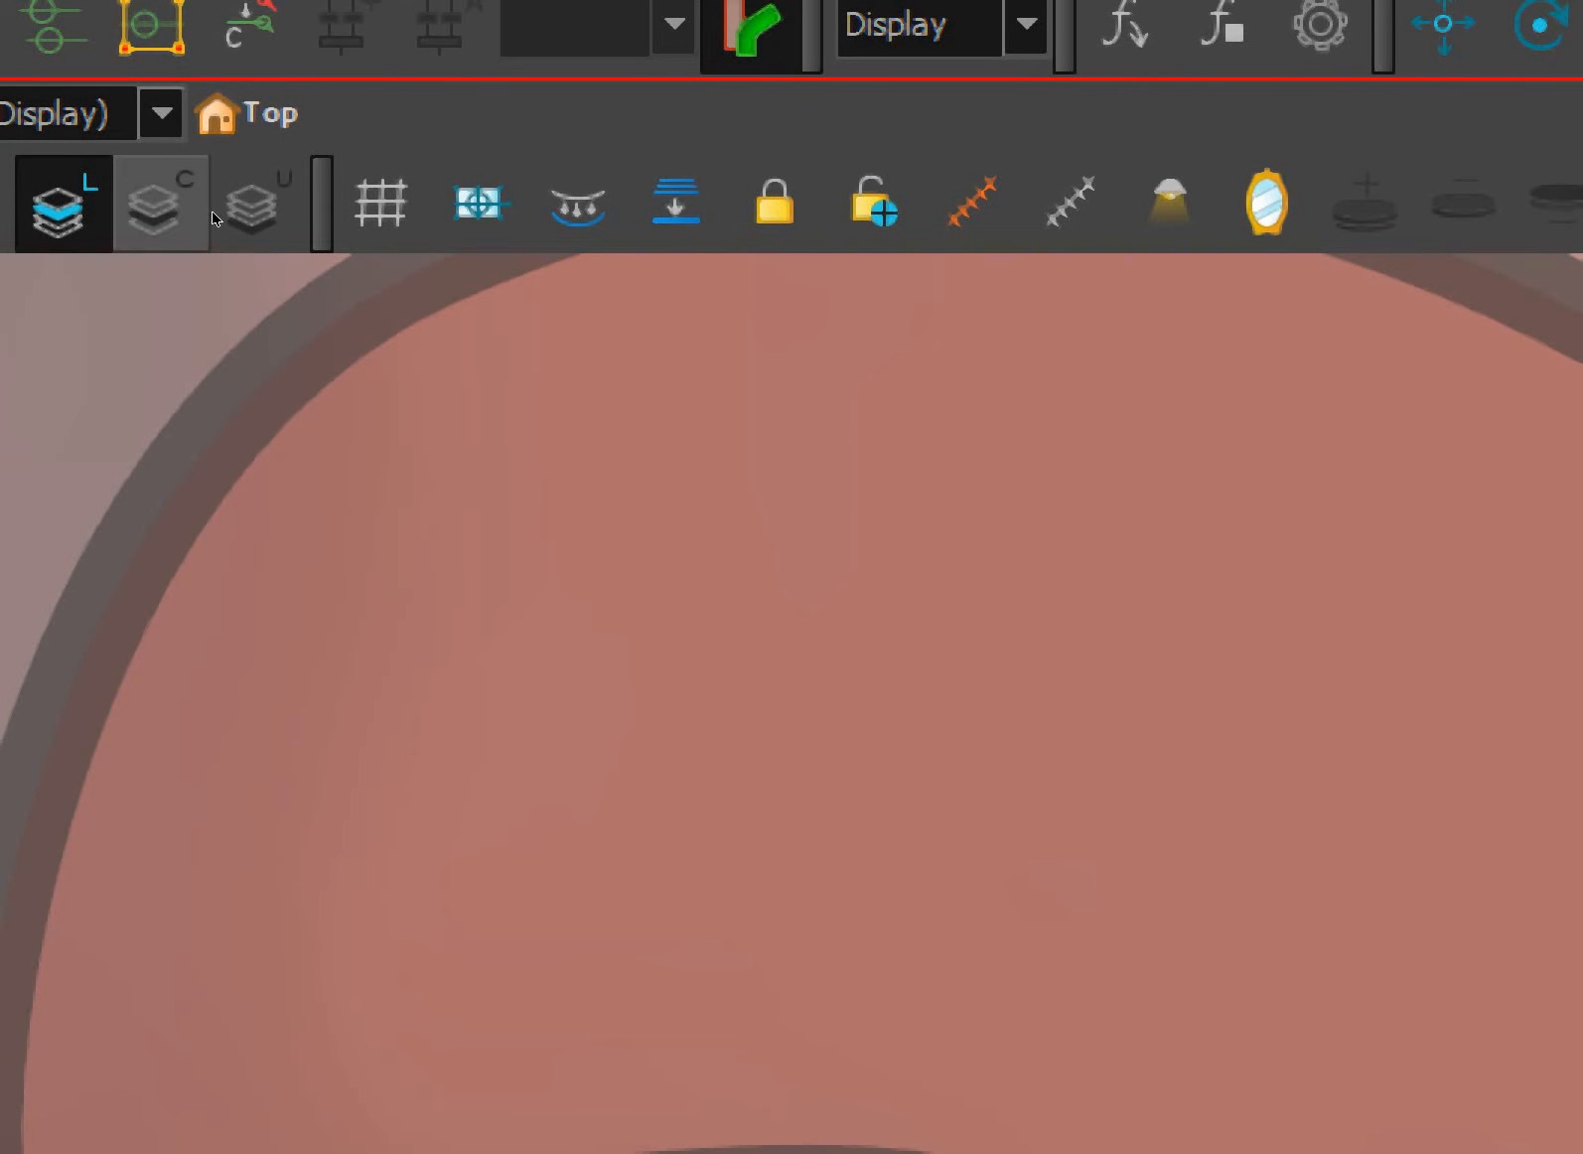
pyautogui.press('l')
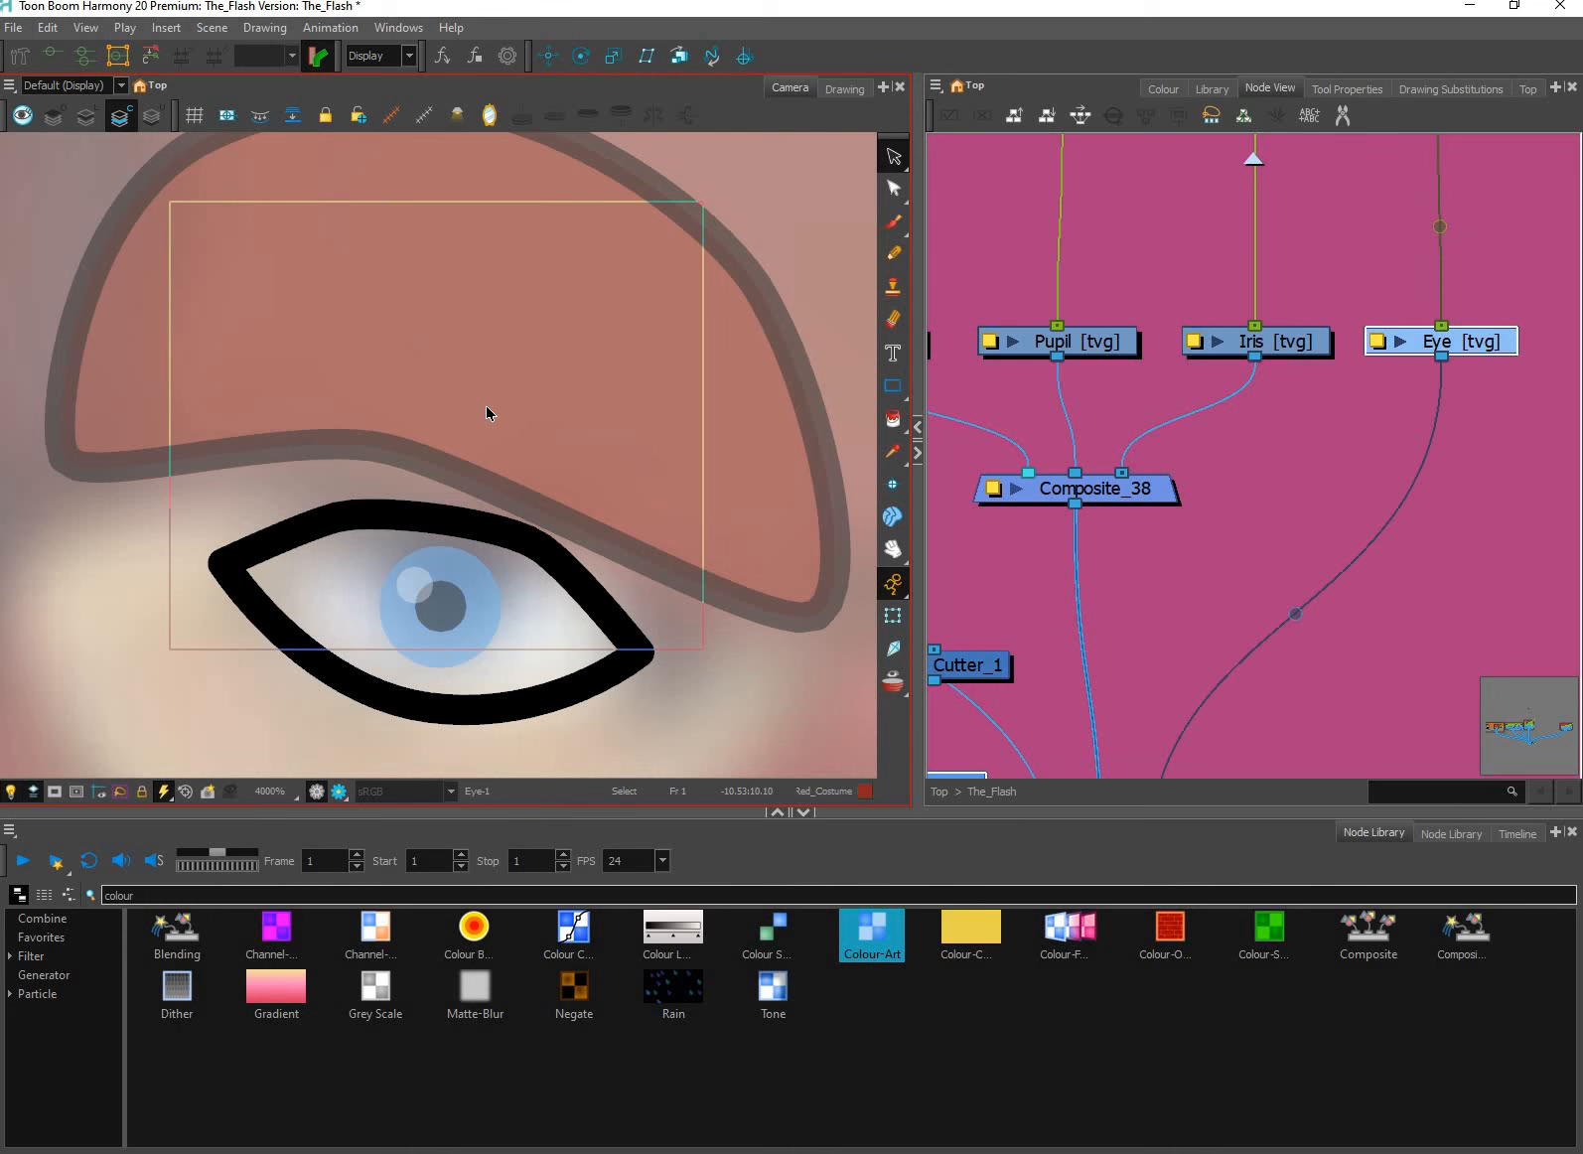
pyautogui.moveTo(486, 407); pyautogui.dragTo(440, 504)
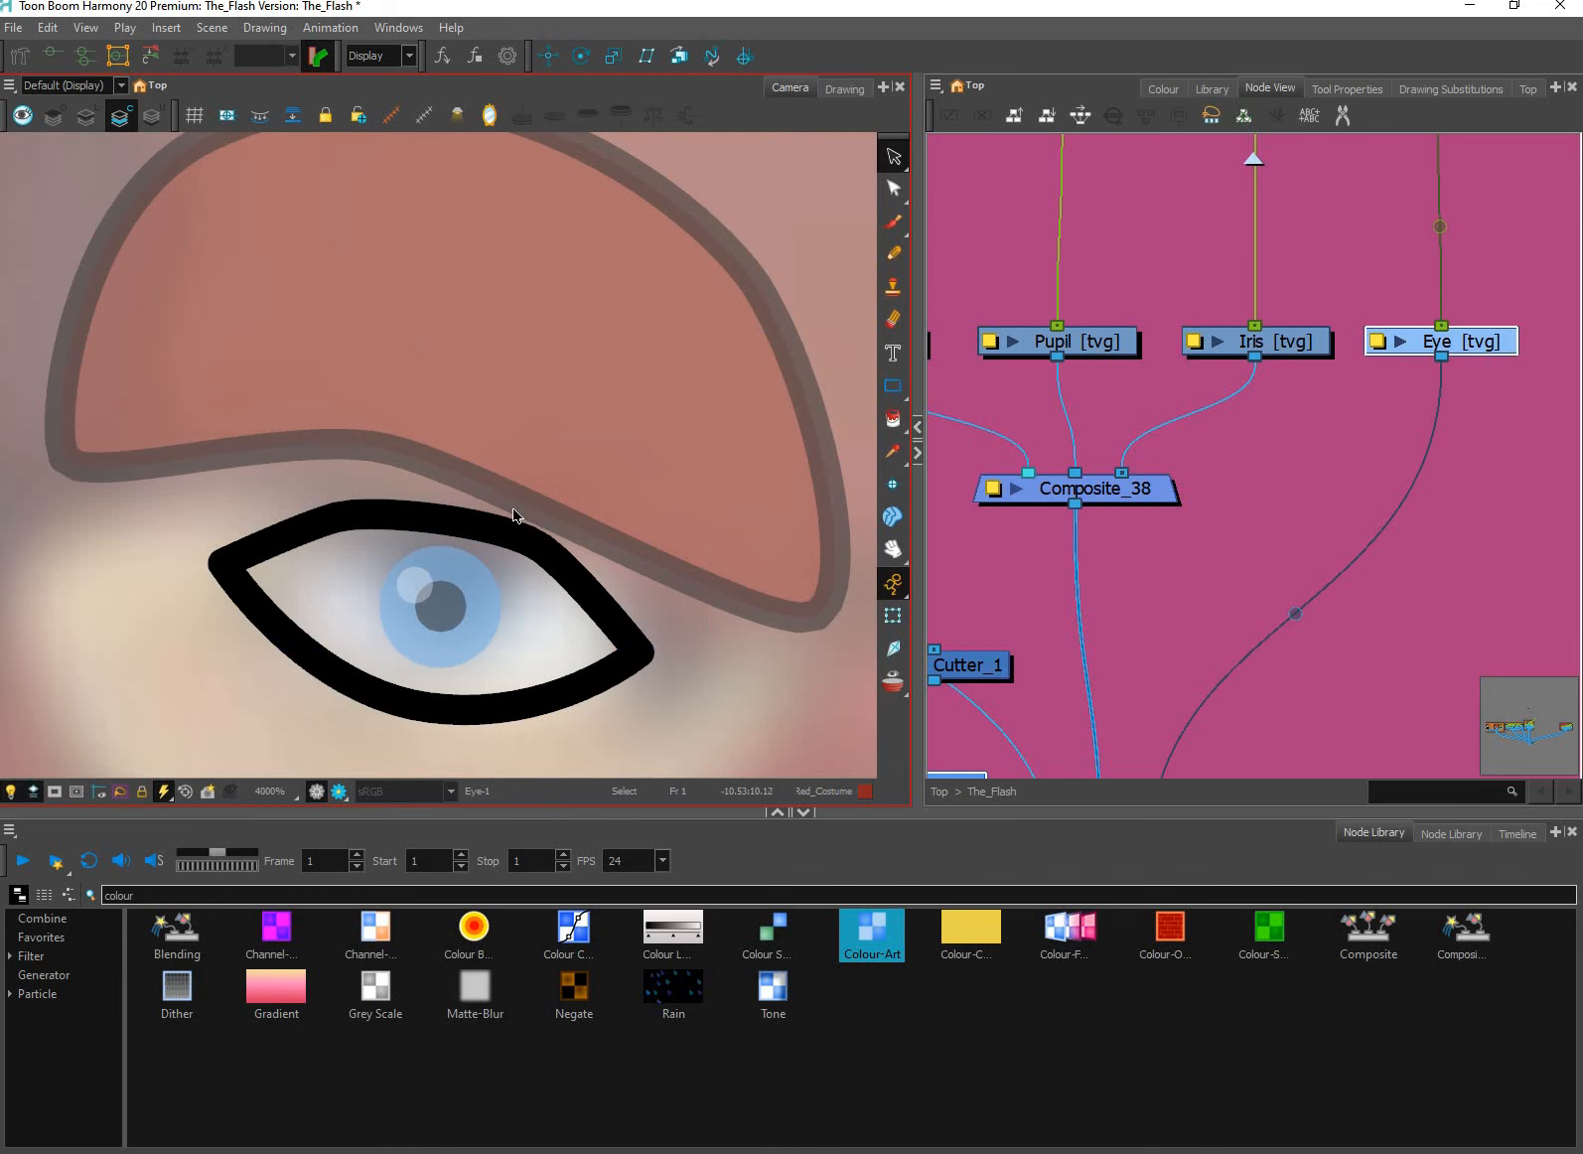
pyautogui.click(511, 501)
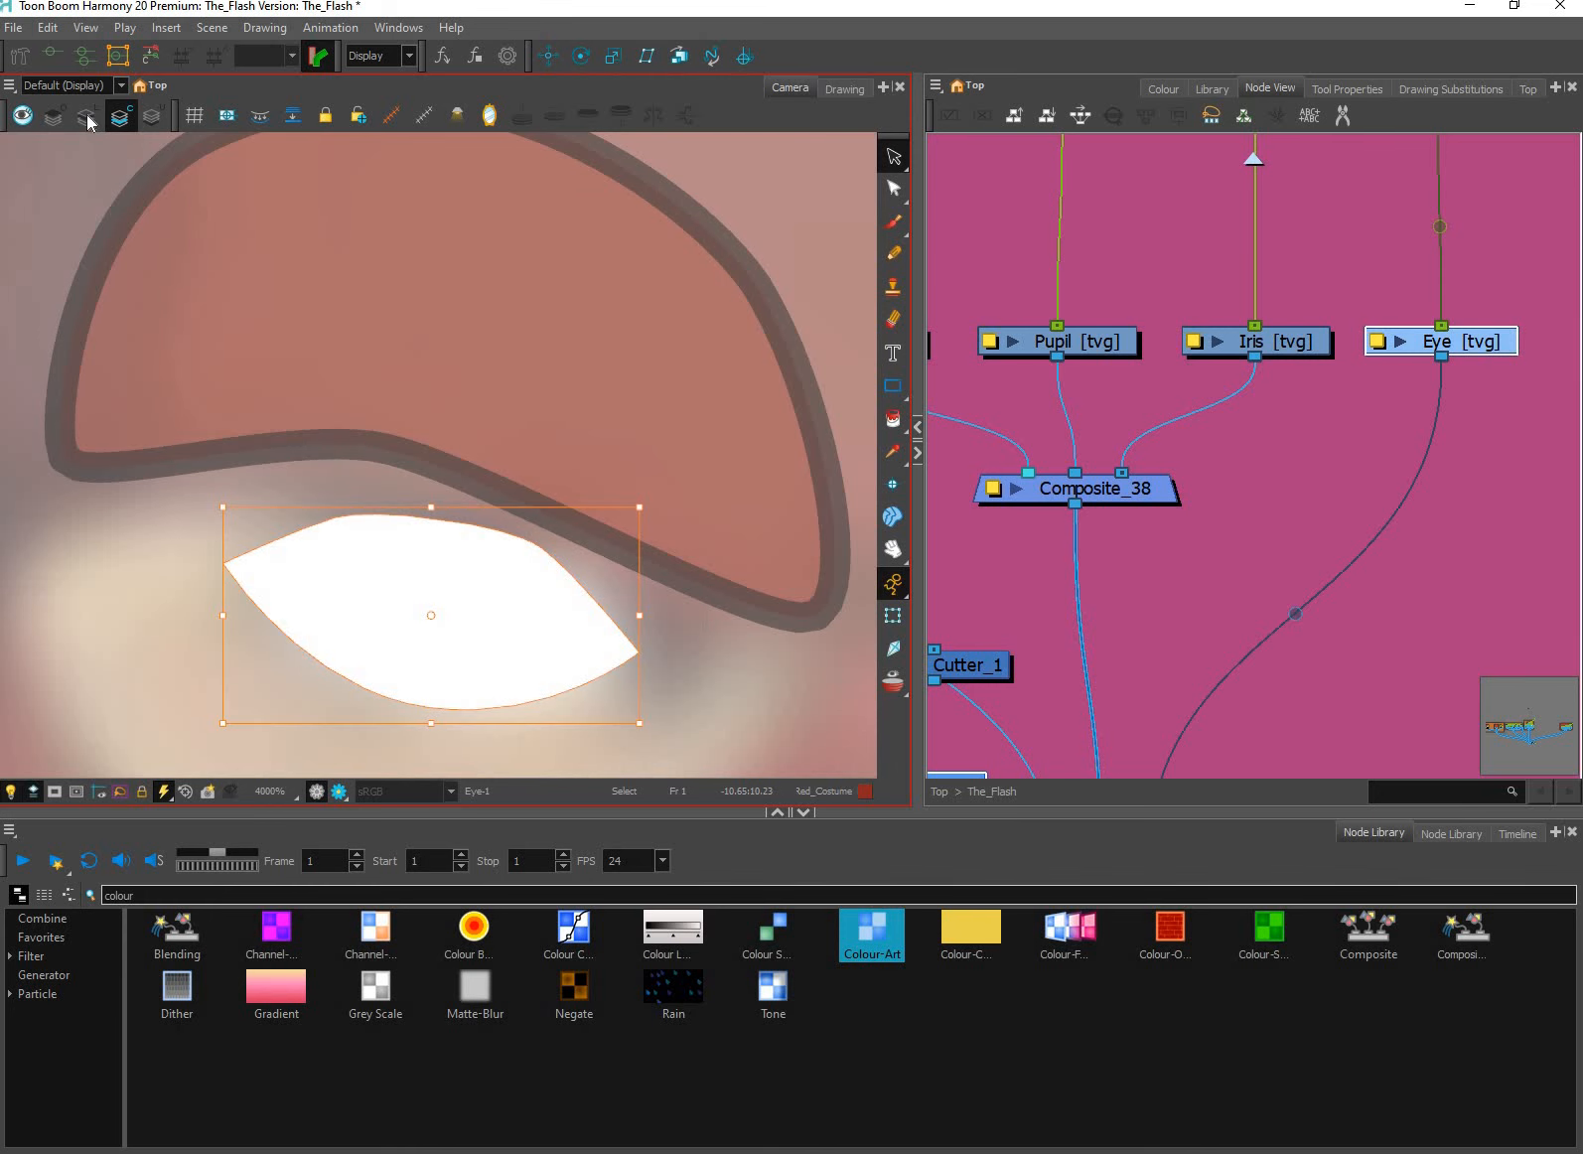
pyautogui.press('l')
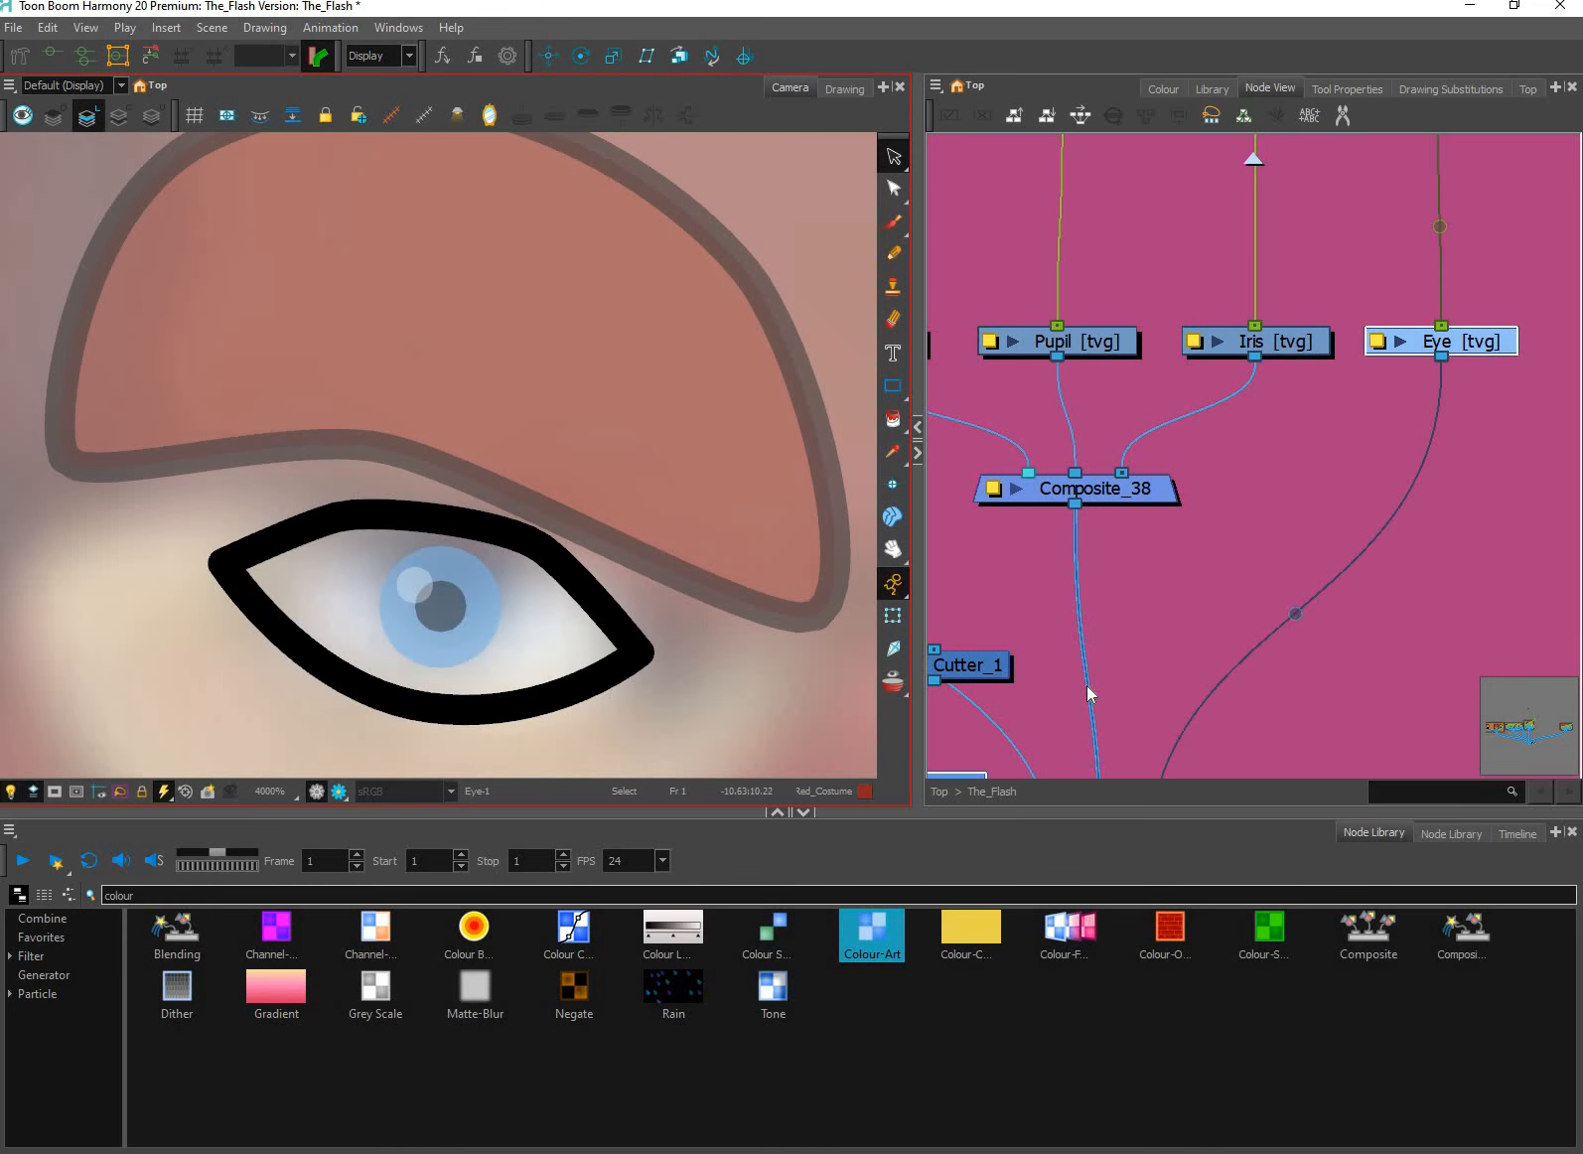
pyautogui.hotkey('shift', 't')
# Place the Cutter between Composite_38 and Composite_12, and move the Colour-Art node beside it below the Iris drawing.
pyautogui.moveTo(1331, 546); pyautogui.dragTo(1413, 505)
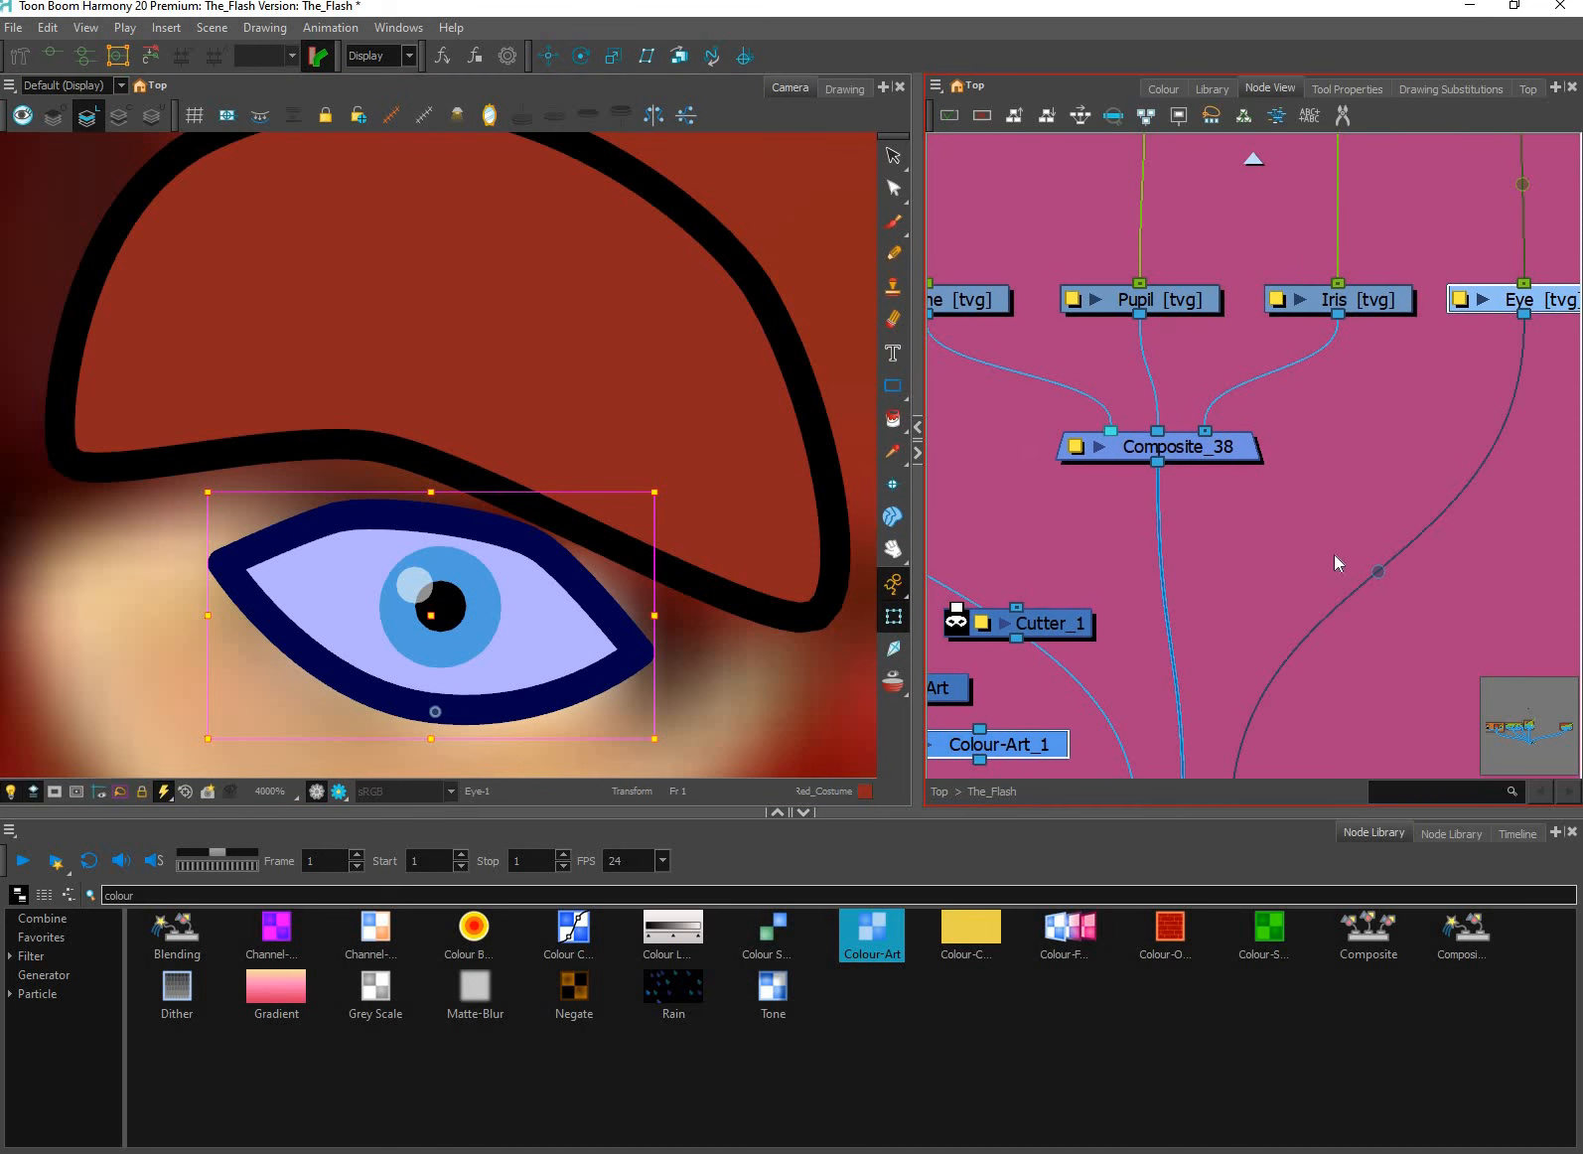
pyautogui.moveTo(1038, 624); pyautogui.dragTo(1240, 578)
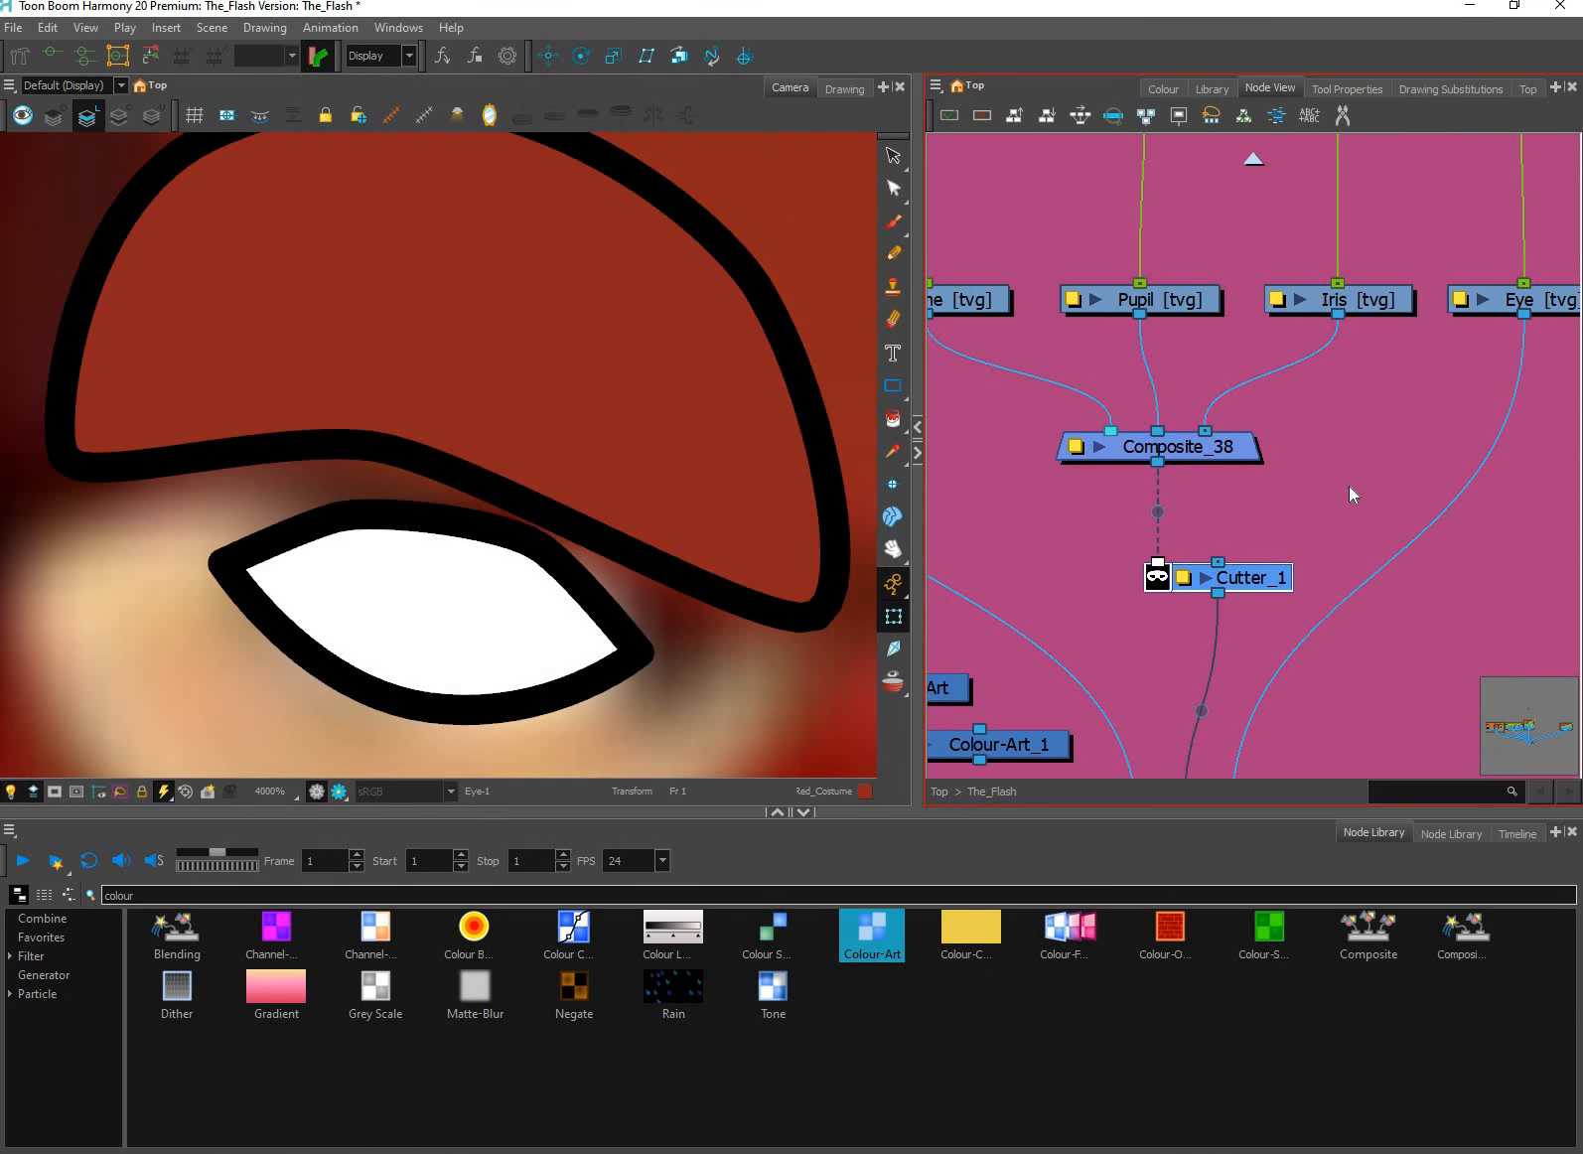
pyautogui.moveTo(1462, 447); pyautogui.dragTo(1481, 388)
pyautogui.moveTo(1019, 686); pyautogui.dragTo(1340, 440)
pyautogui.moveTo(1497, 319); pyautogui.dragTo(1412, 347)
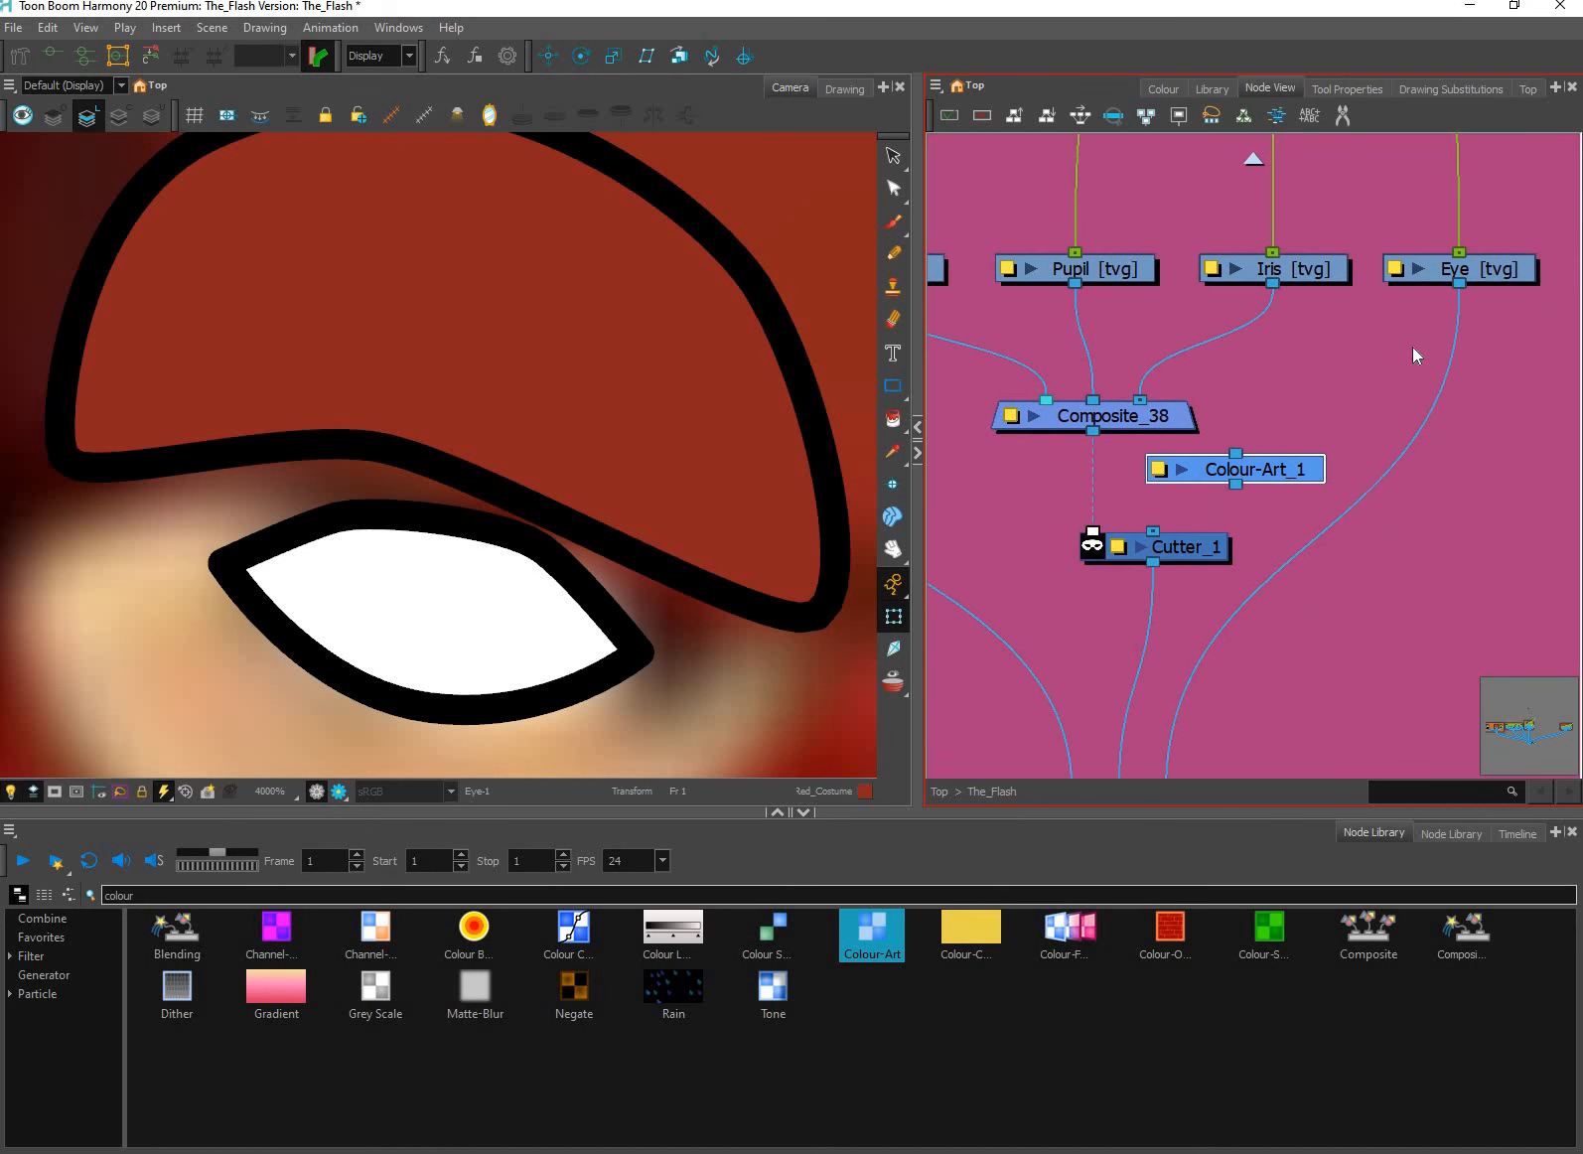
# Connect Eye through Colour-Art_1 as the Cutter's matte with Composite_38 as its image input, and invert the Cutter.
pyautogui.moveTo(1459, 284); pyautogui.dragTo(1180, 591)
pyautogui.scroll(1, 800, 661)
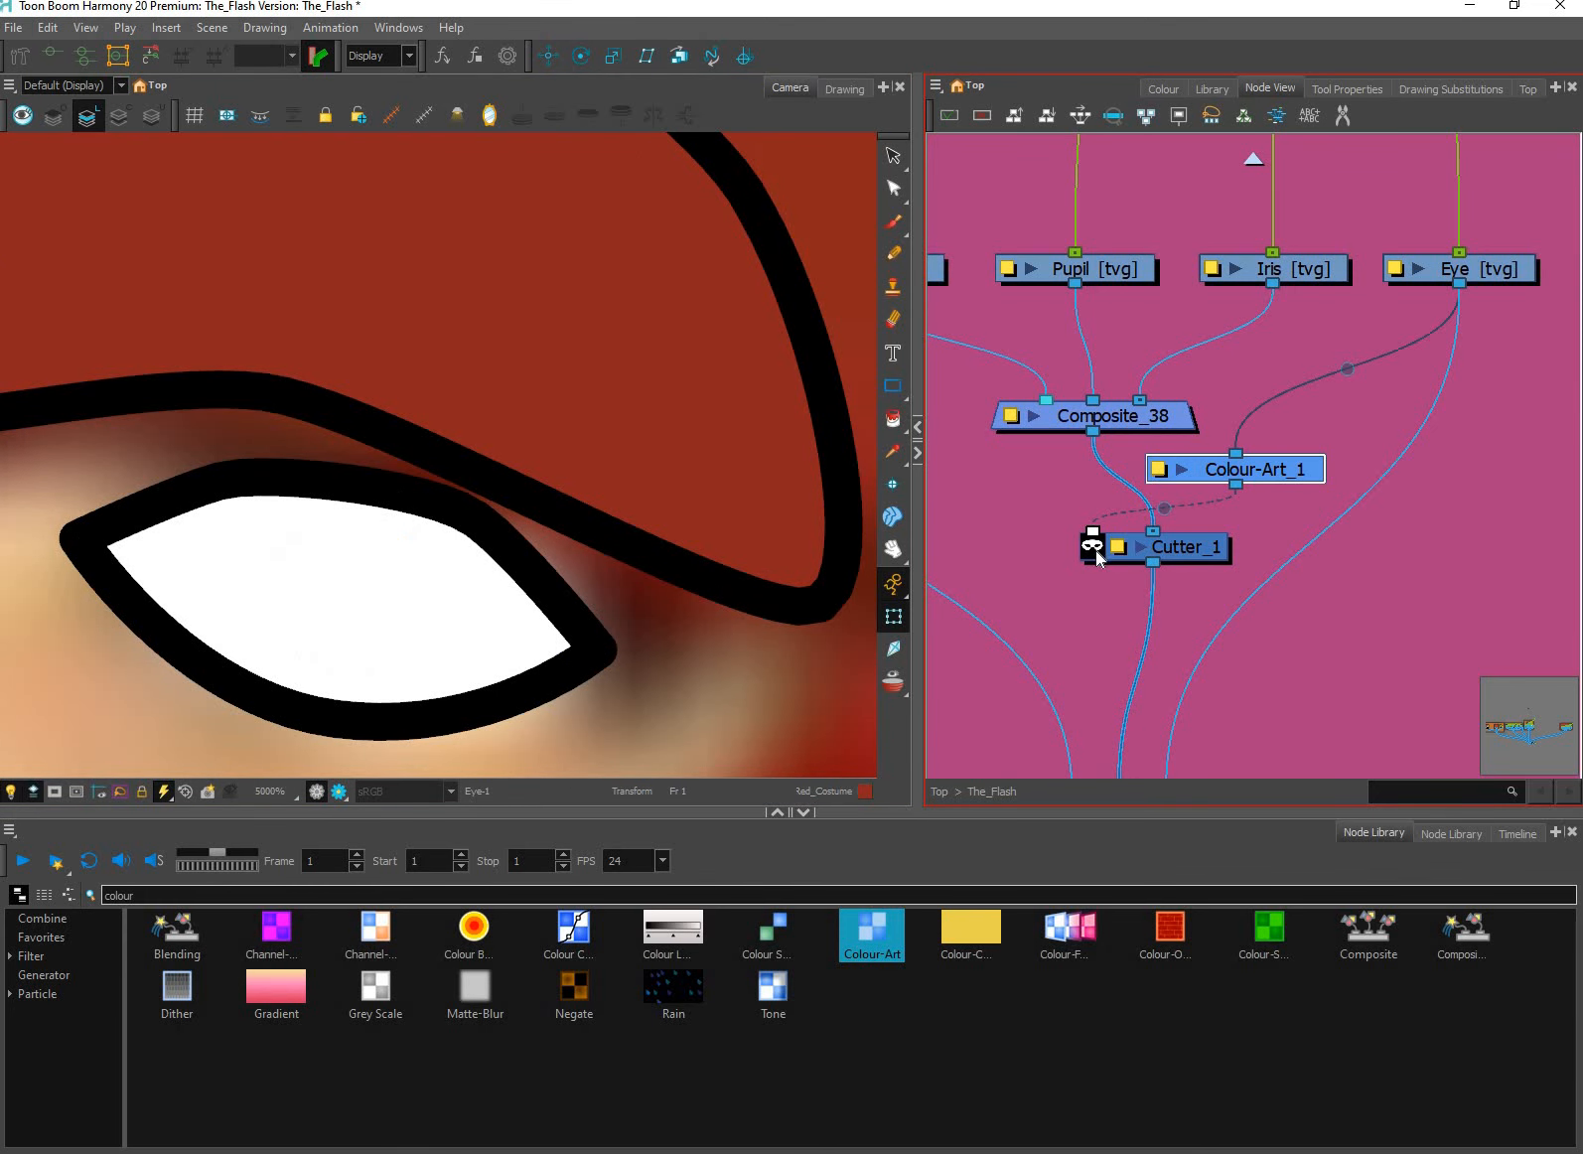
pyautogui.click(1095, 549)
pyautogui.click(1199, 573)
pyautogui.moveTo(1252, 470); pyautogui.dragTo(1242, 496)
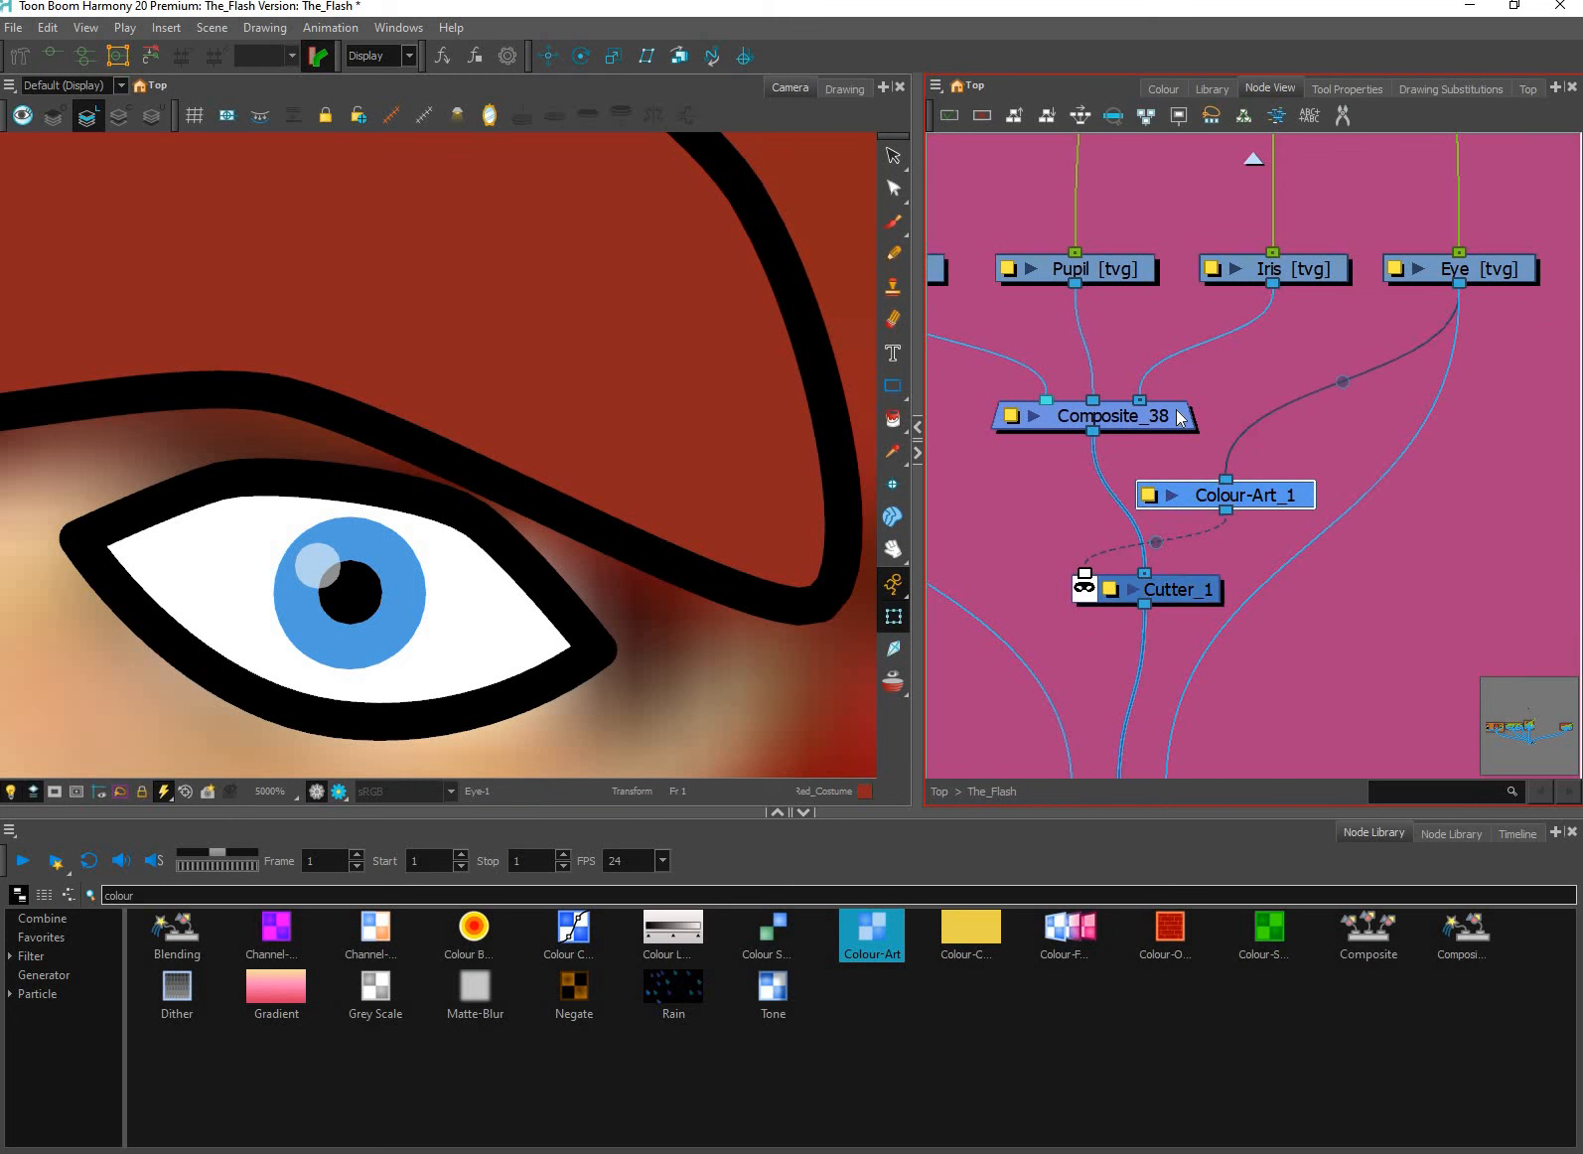
# Select the Iris-P-P peg and move the iris to the eye's lower-left edge to test the cut.
pyautogui.moveTo(1177, 417); pyautogui.dragTo(1196, 539)
pyautogui.moveTo(1302, 247); pyautogui.dragTo(1302, 404)
pyautogui.scroll(-1, 1302, 405)
pyautogui.moveTo(1106, 350); pyautogui.dragTo(1106, 398)
pyautogui.scroll(-1, 1106, 399)
pyautogui.click(379, 631)
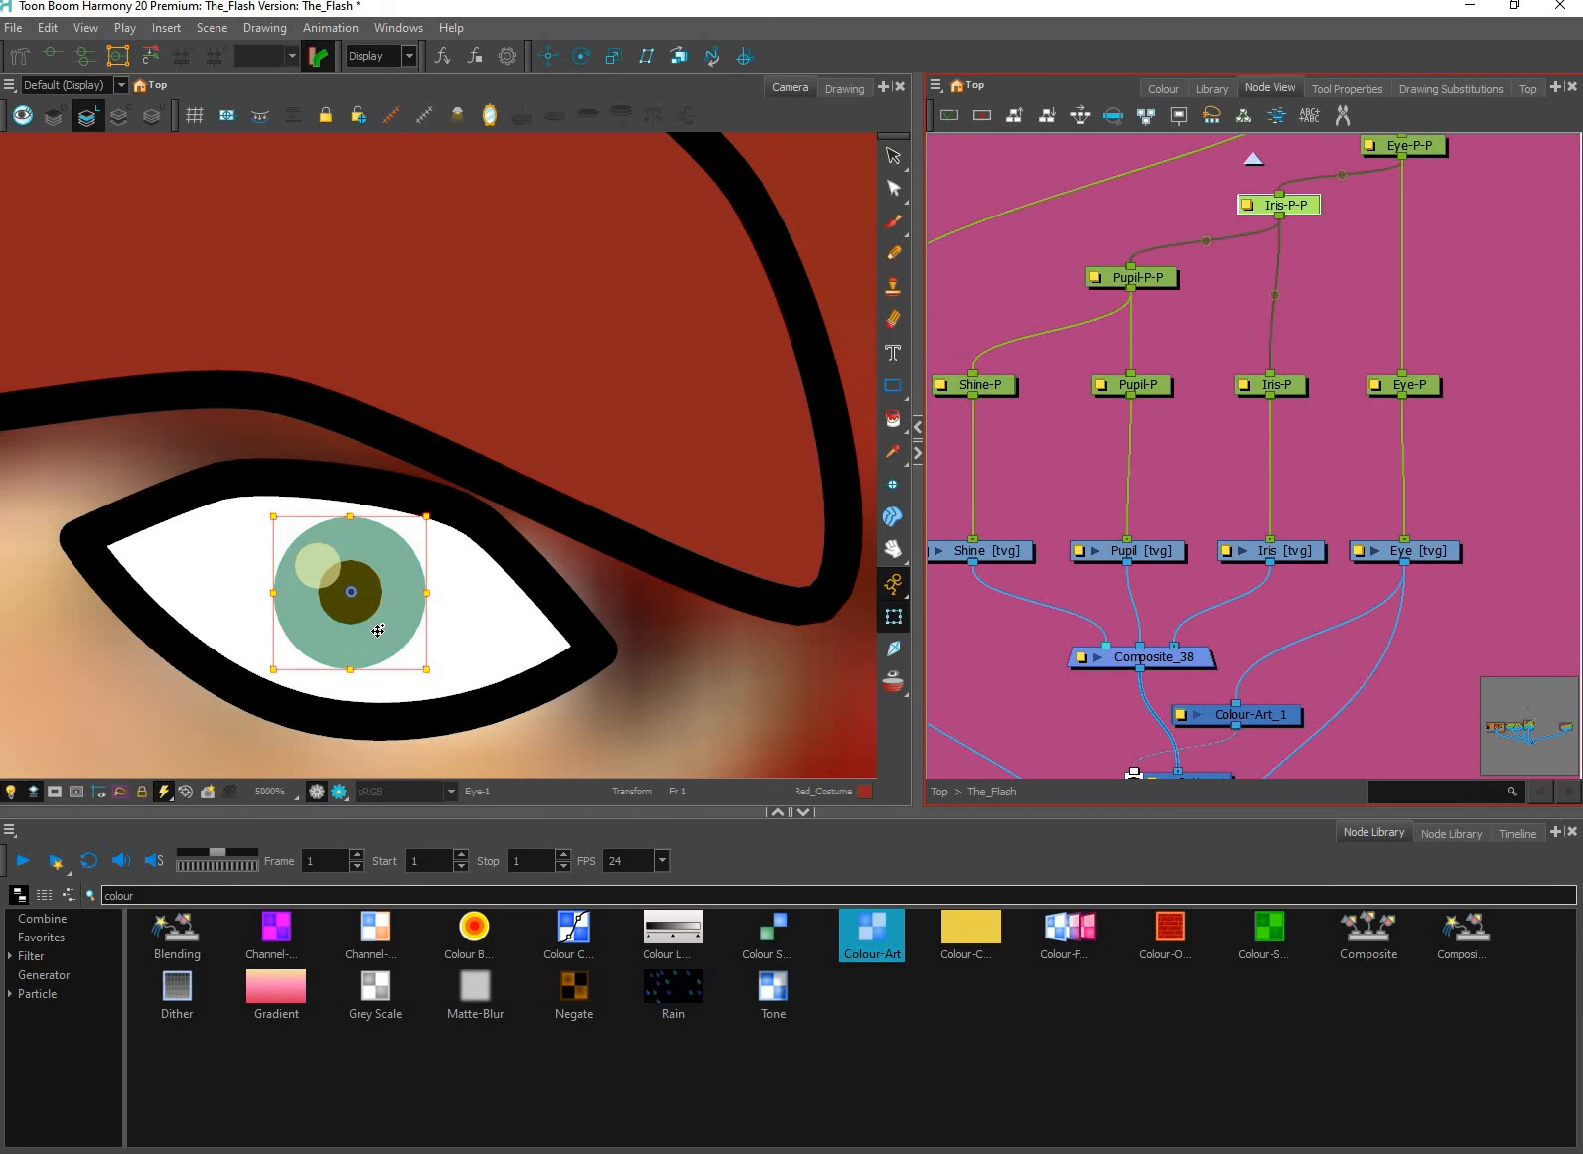
pyautogui.moveTo(378, 631)
pyautogui.mouseDown()
pyautogui.moveTo(405, 666)
pyautogui.moveTo(507, 674)
pyautogui.moveTo(536, 616)
pyautogui.moveTo(480, 533)
pyautogui.moveTo(385, 502)
pyautogui.moveTo(222, 484)
pyautogui.moveTo(156, 556)
pyautogui.moveTo(257, 701)
pyautogui.mouseUp()
pyautogui.scroll(2, 256, 700)
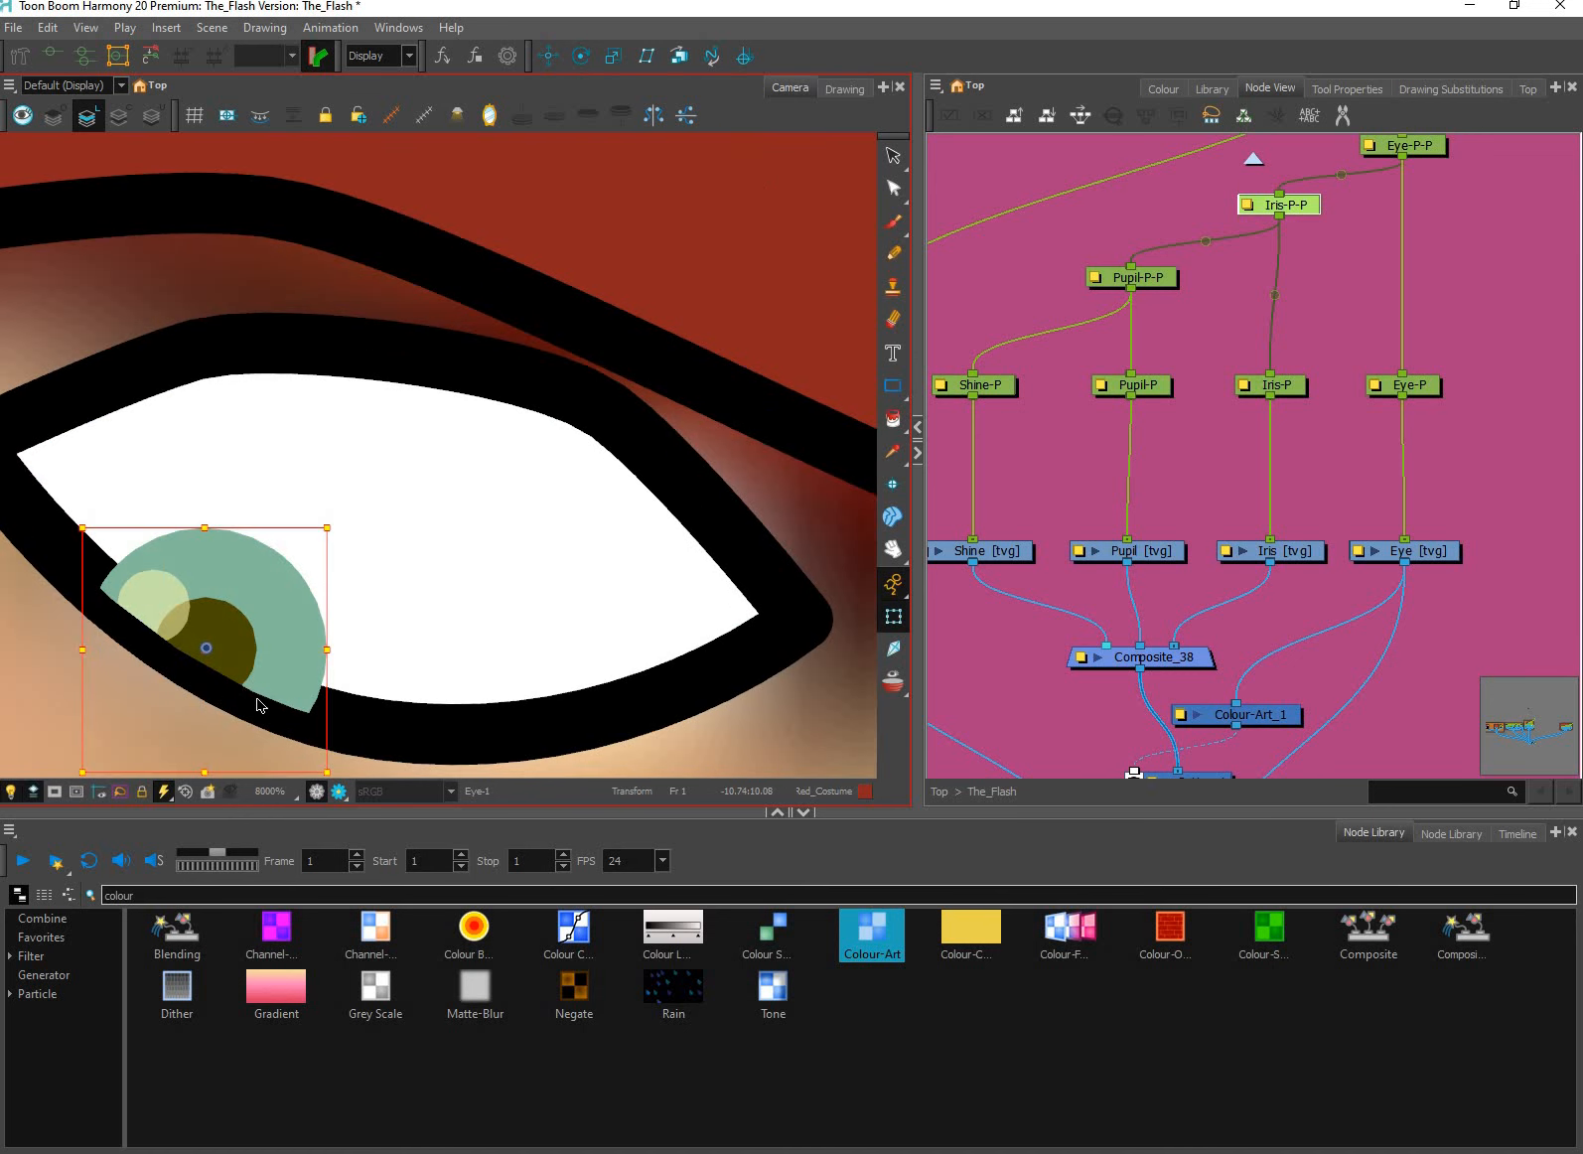
pyautogui.scroll(1, 257, 700)
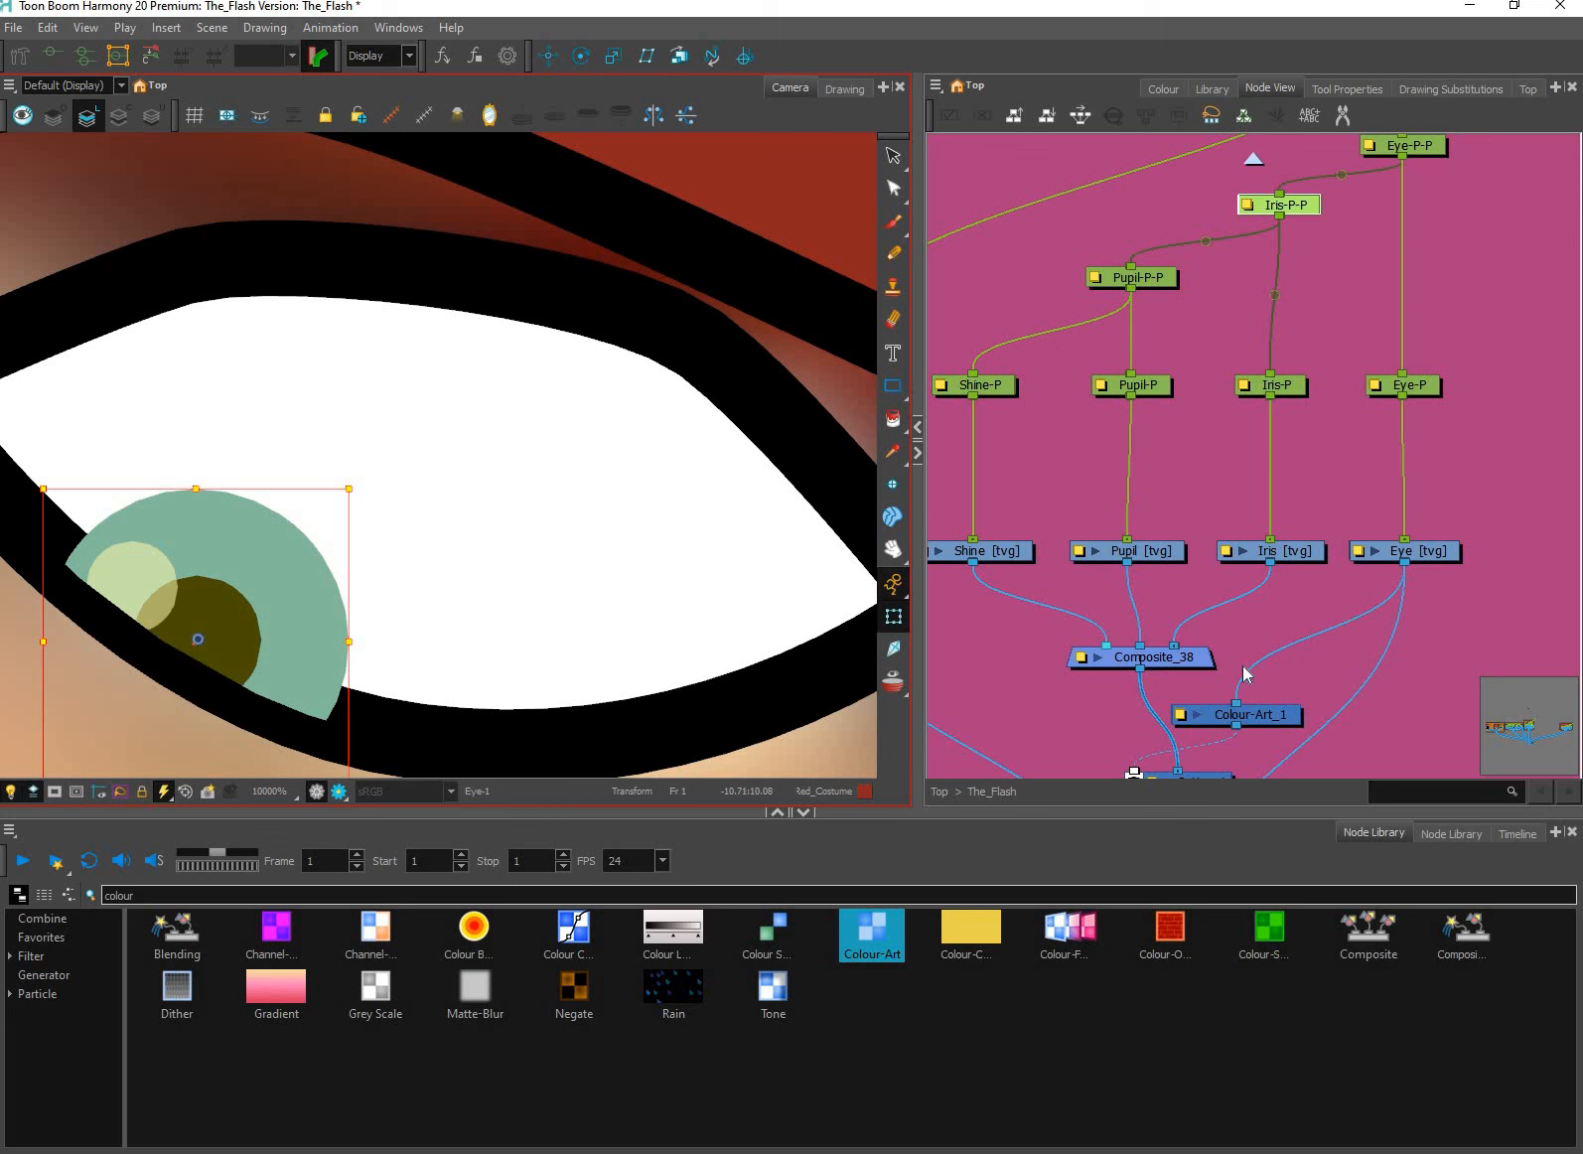
# Move the Line-Art node below Composite_38 and feed the Eye drawing's output into it.
pyautogui.moveTo(1173, 685); pyautogui.dragTo(1193, 573)
pyautogui.moveTo(1220, 669); pyautogui.dragTo(1221, 656)
pyautogui.moveTo(983, 718); pyautogui.dragTo(1037, 673)
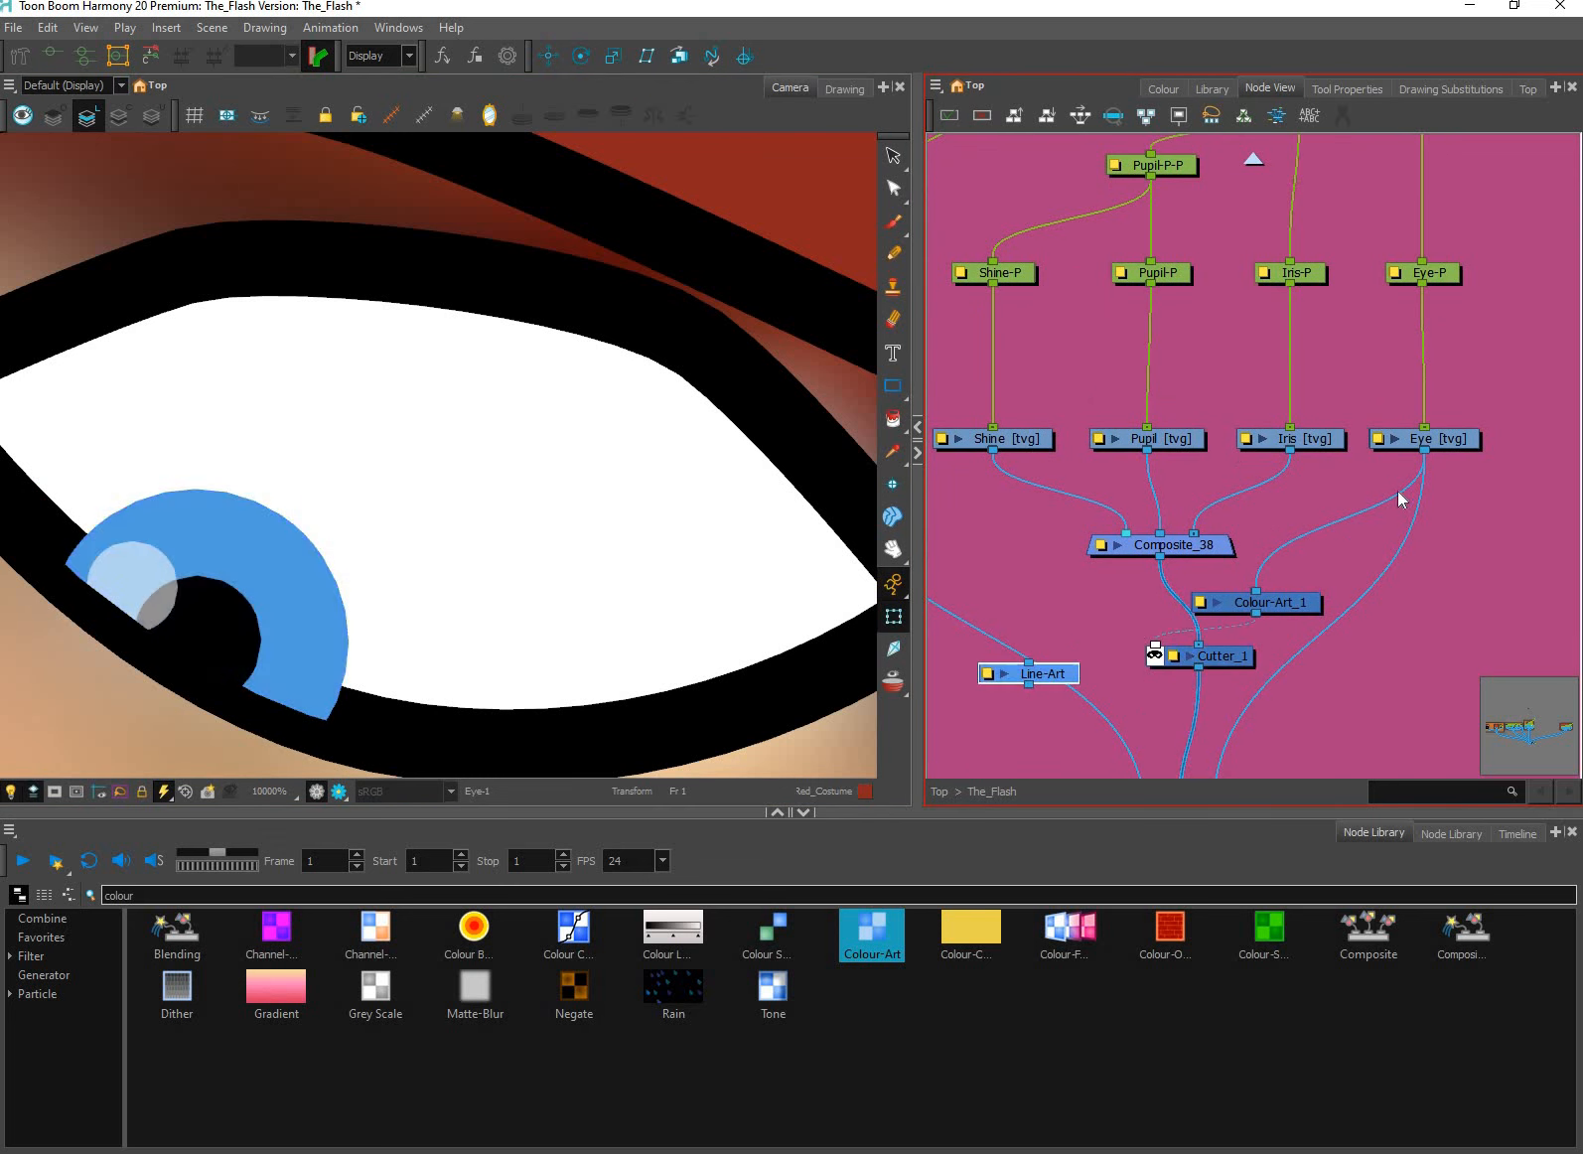
pyautogui.moveTo(1439, 445); pyautogui.dragTo(1478, 361)
pyautogui.scroll(2, 1433, 401)
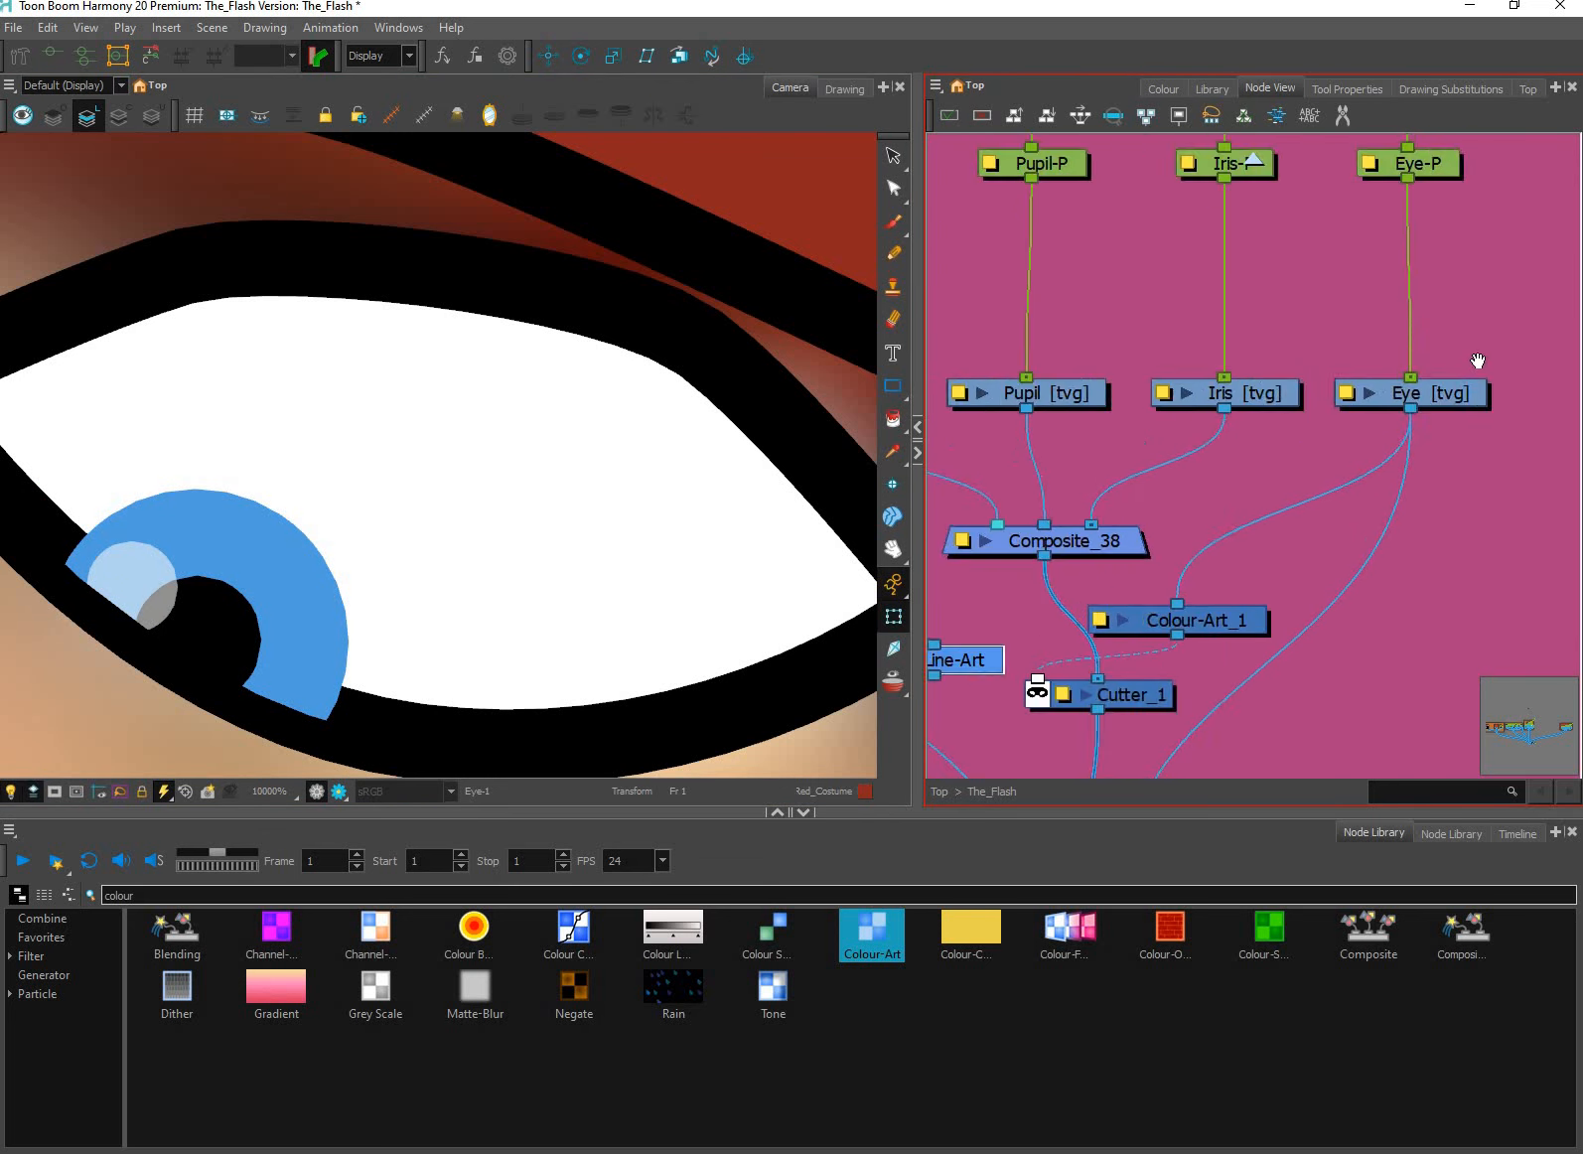
pyautogui.scroll(2, 1430, 403)
pyautogui.moveTo(1346, 533); pyautogui.dragTo(1113, 542)
pyautogui.scroll(-2, 1249, 524)
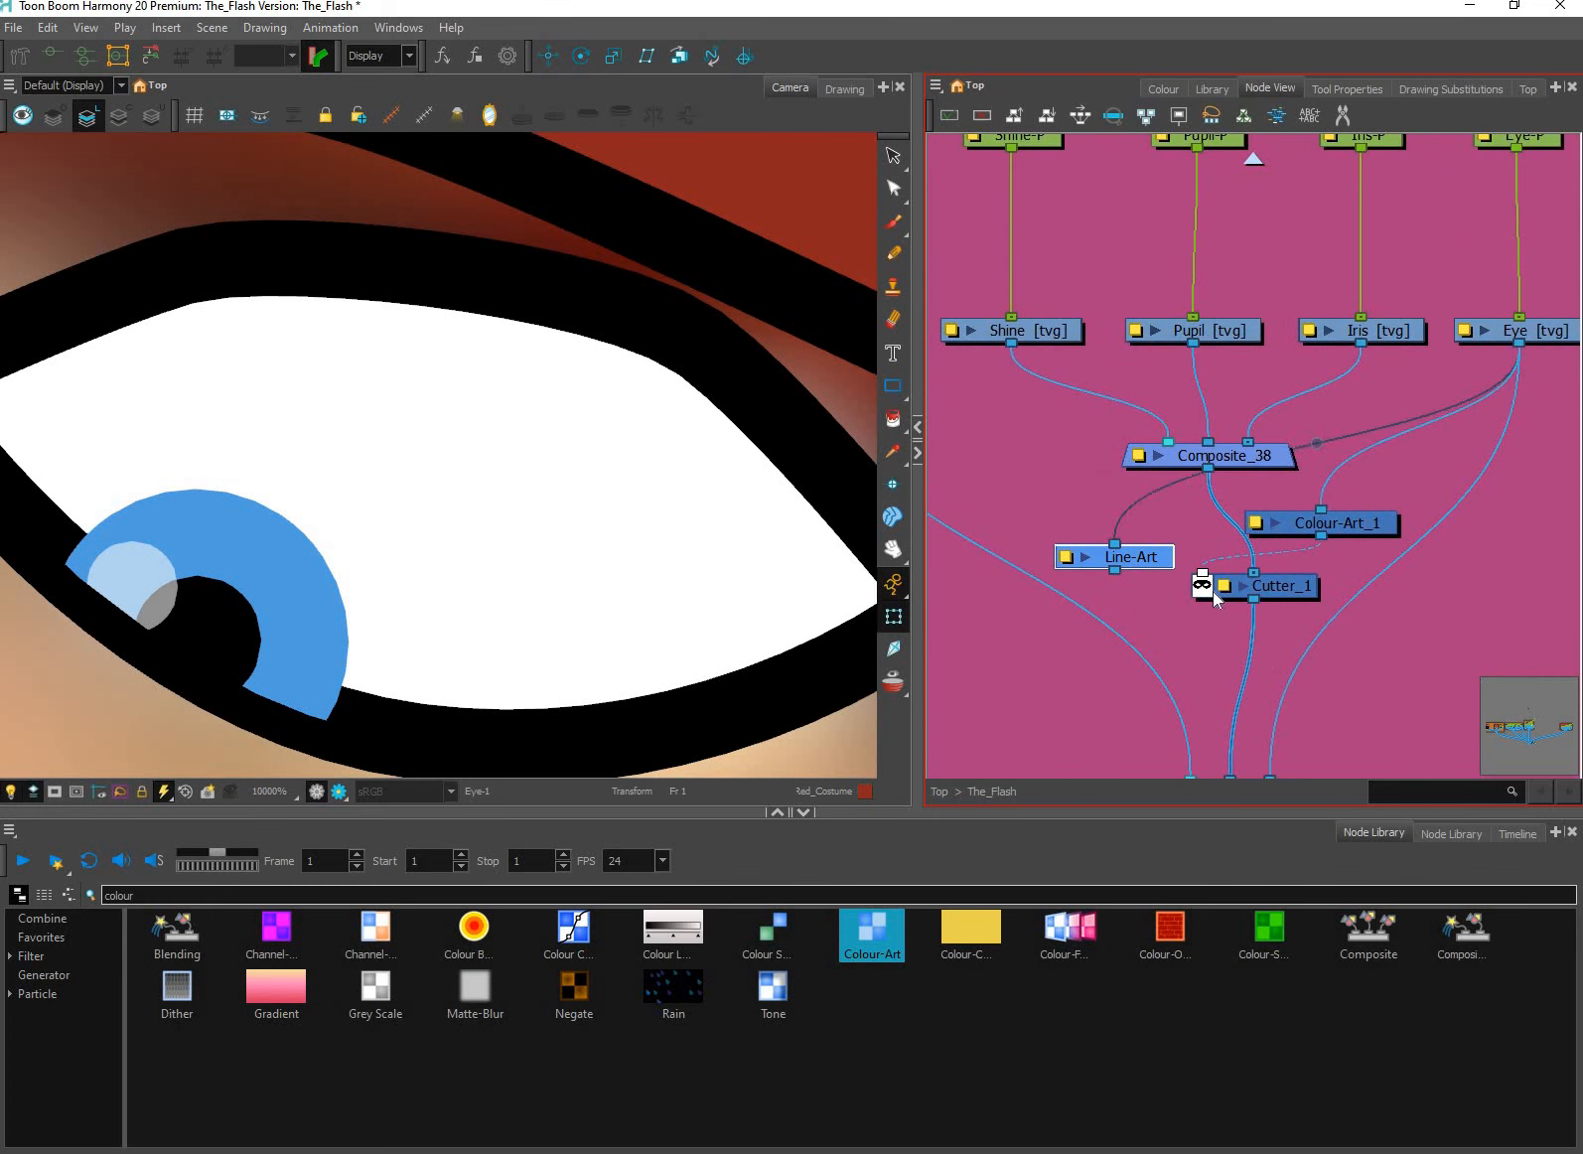
# Place the Line-Art node below the Cutter and connect it to Composite_12 between the Brow and Cutter inputs.
pyautogui.moveTo(1208, 717); pyautogui.dragTo(1189, 613)
pyautogui.moveTo(1102, 454); pyautogui.dragTo(1196, 725)
pyautogui.scroll(2, 1202, 614)
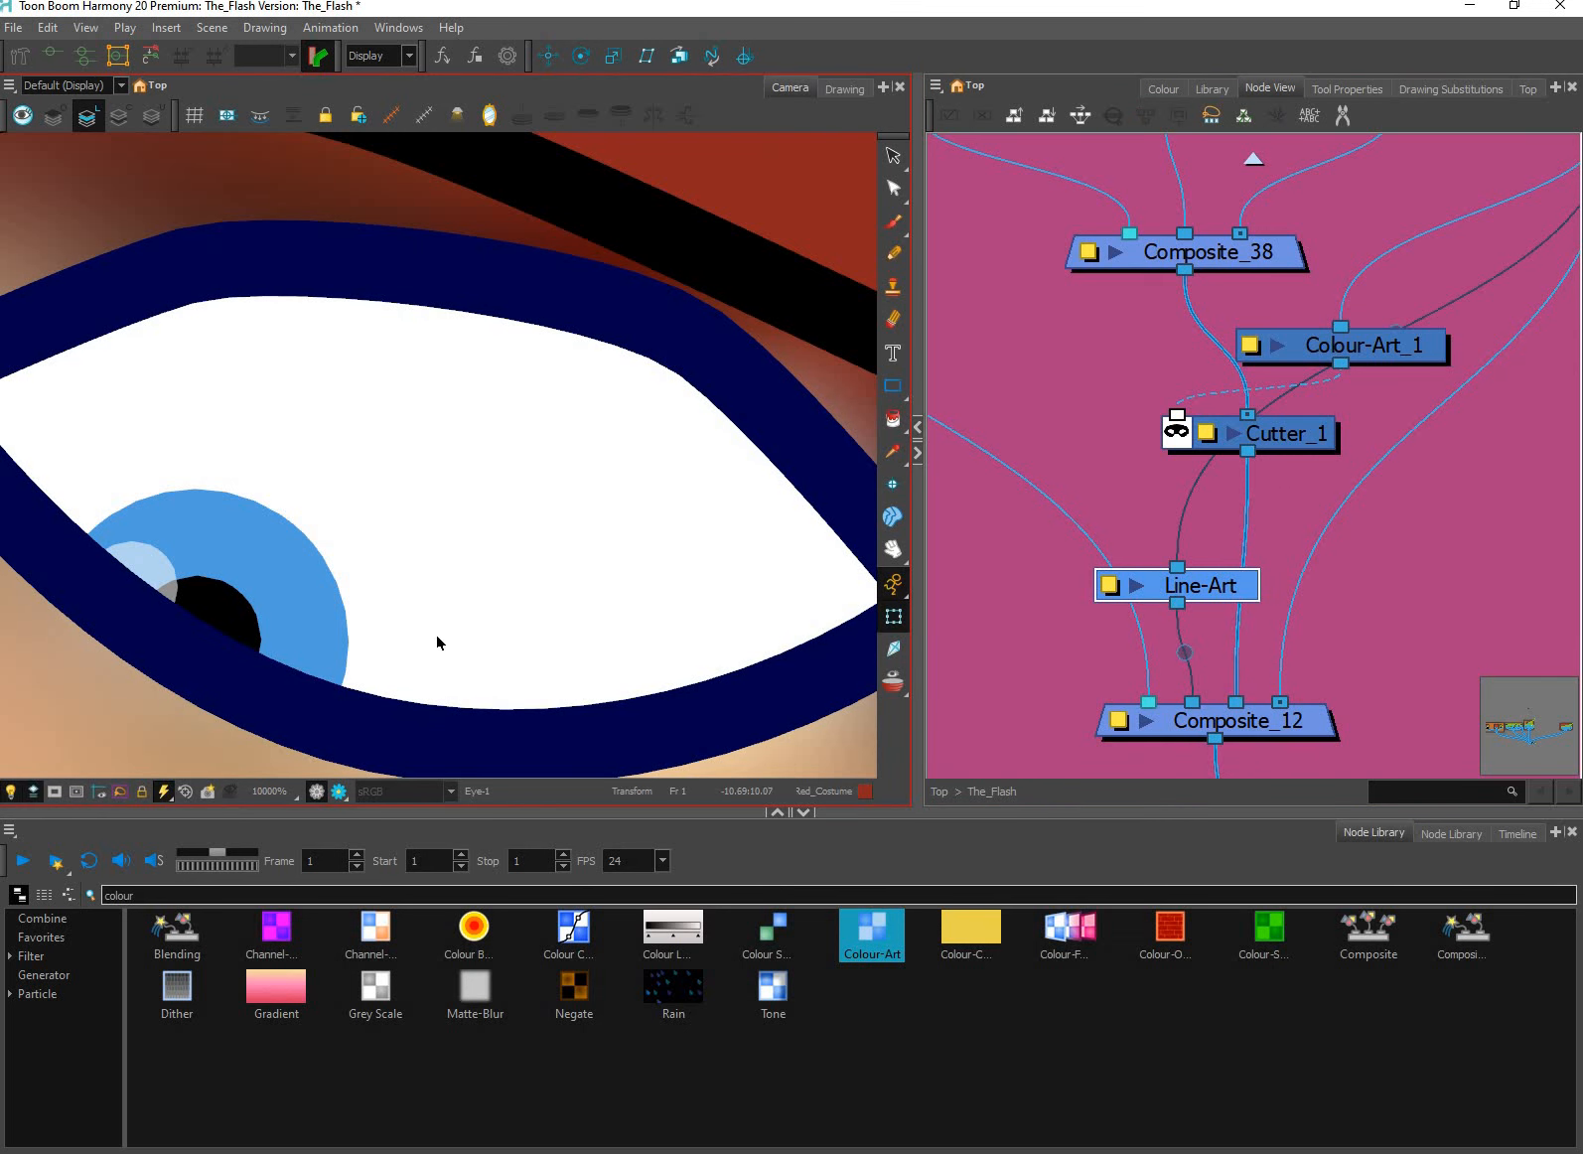
pyautogui.scroll(-2, 437, 643)
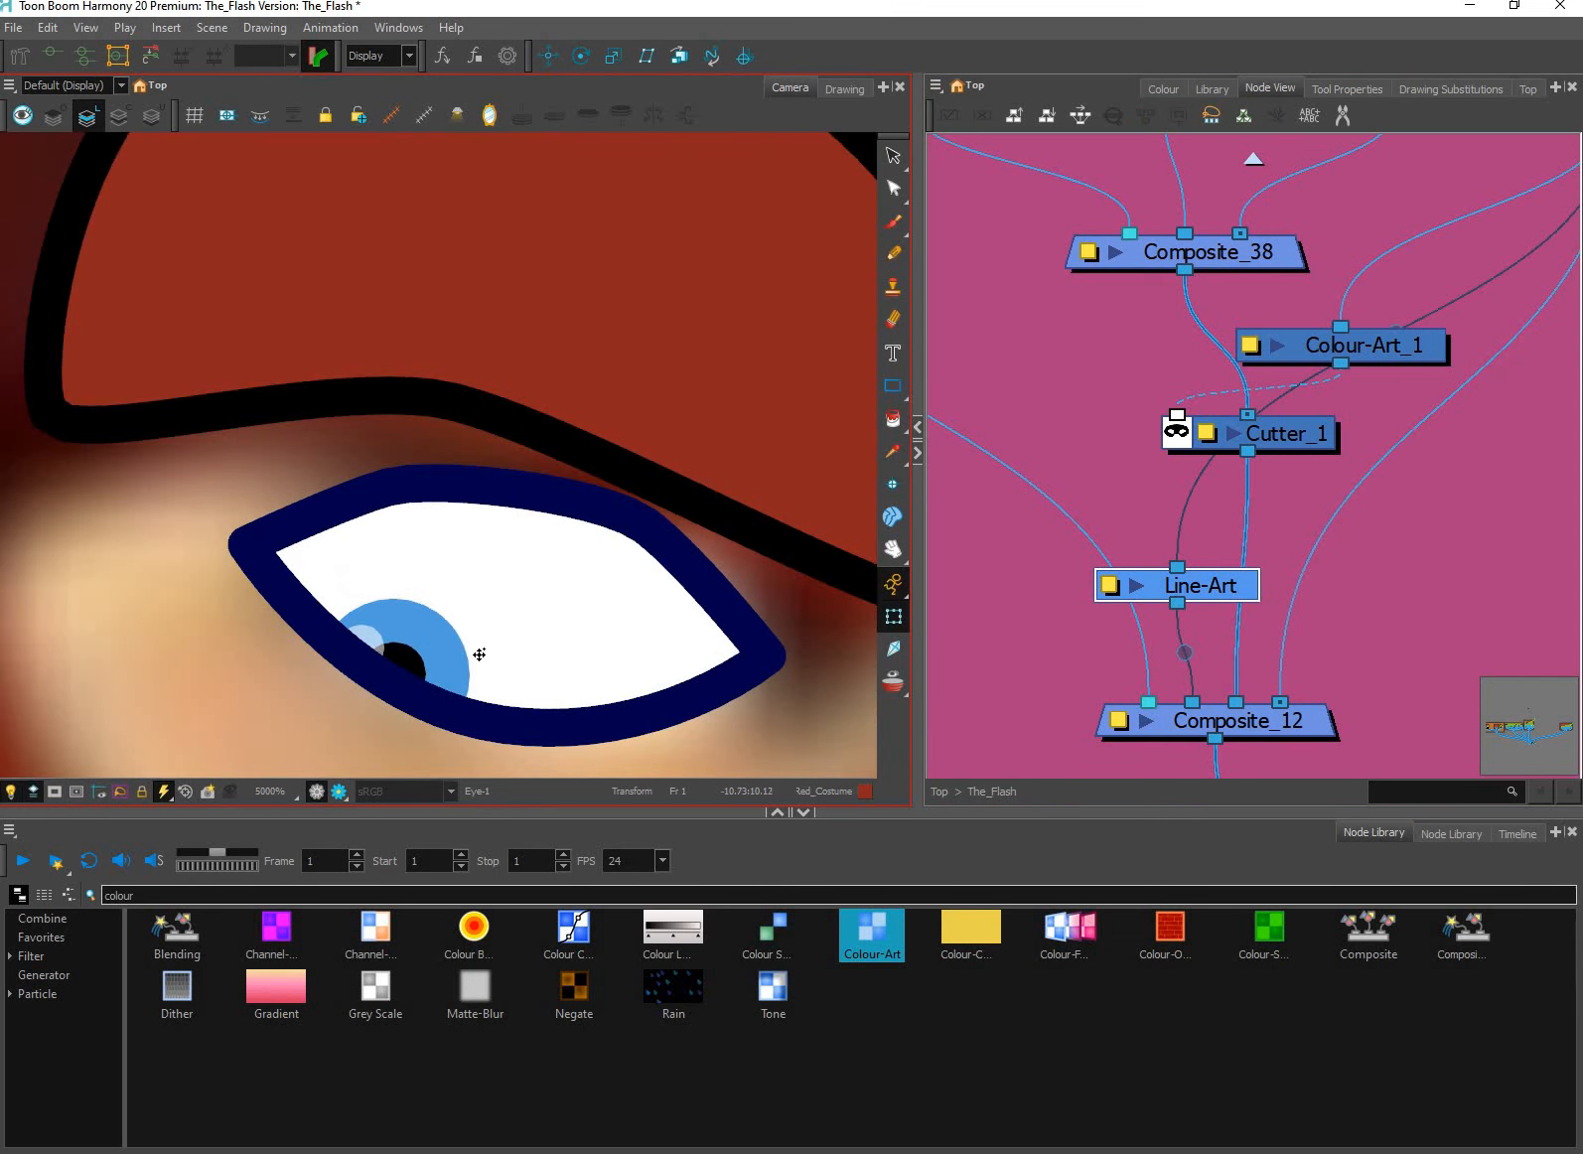
# Move the iris, pupil and shine together into the eye's inner-left corner and narrow them horizontally to test the cut.
pyautogui.click(432, 660)
pyautogui.moveTo(432, 661); pyautogui.dragTo(438, 552)
pyautogui.scroll(2, 447, 580)
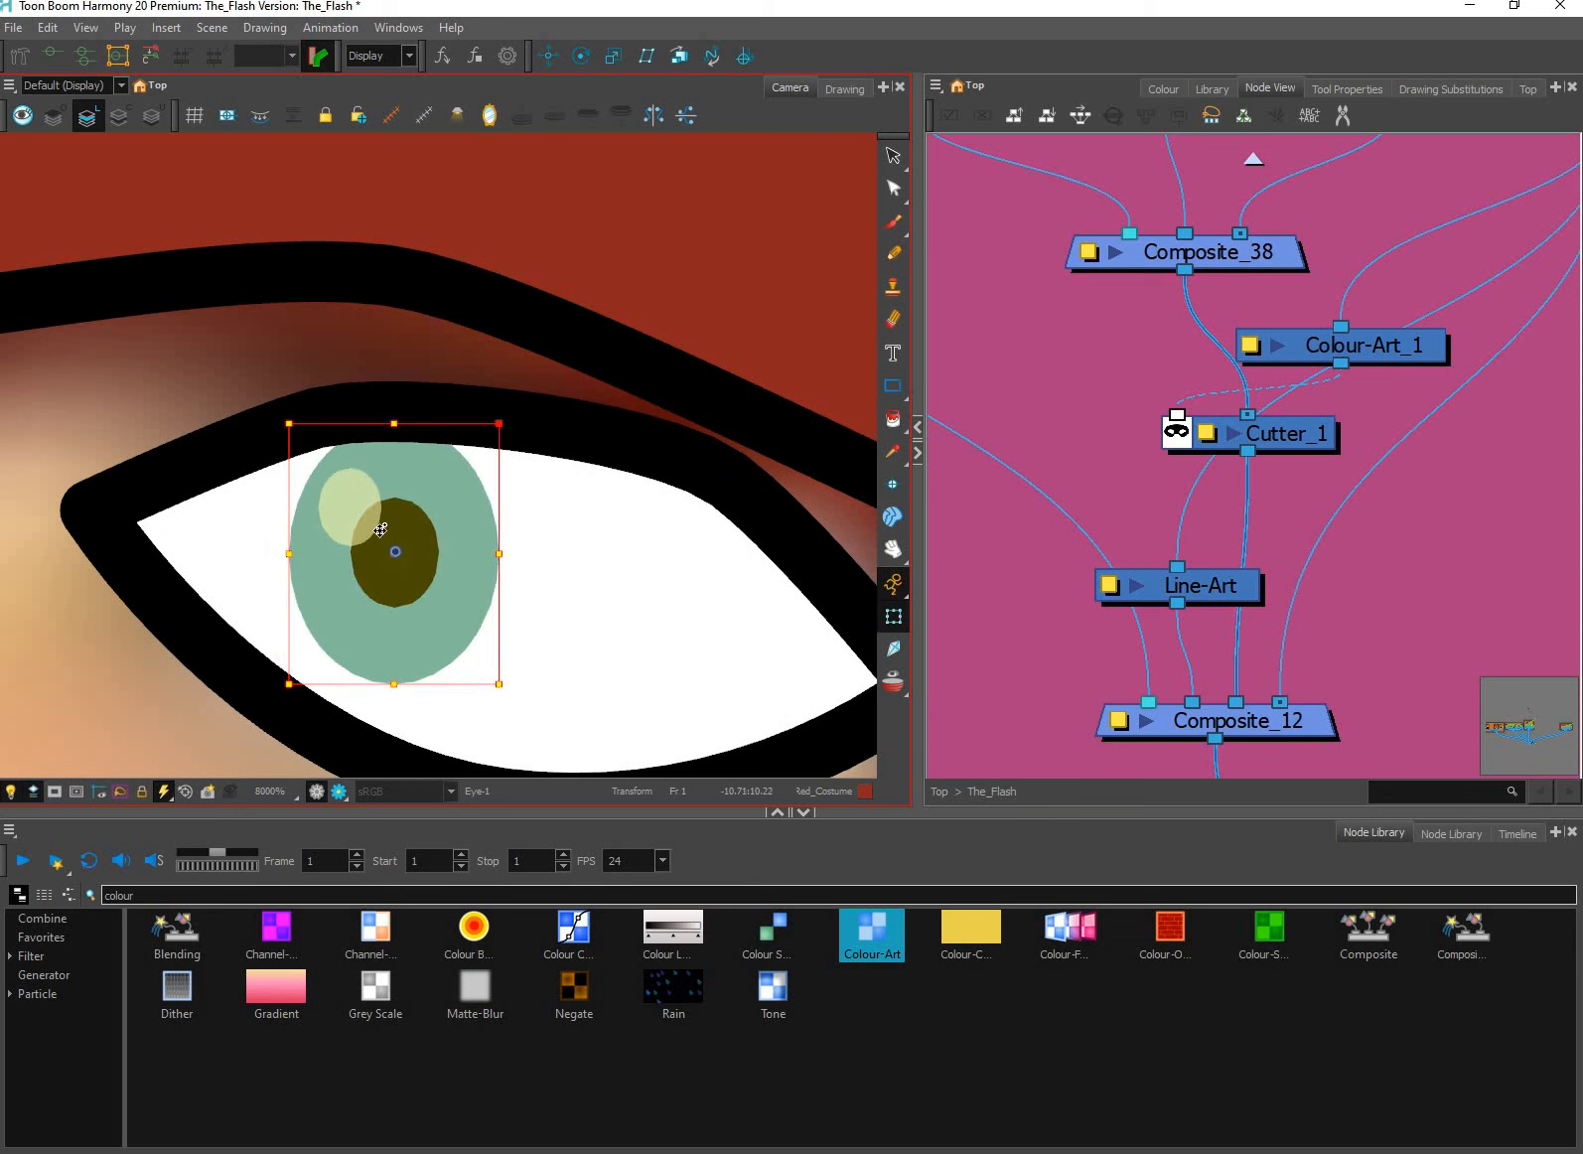
pyautogui.moveTo(455, 513); pyautogui.dragTo(307, 569)
pyautogui.press('Escape')
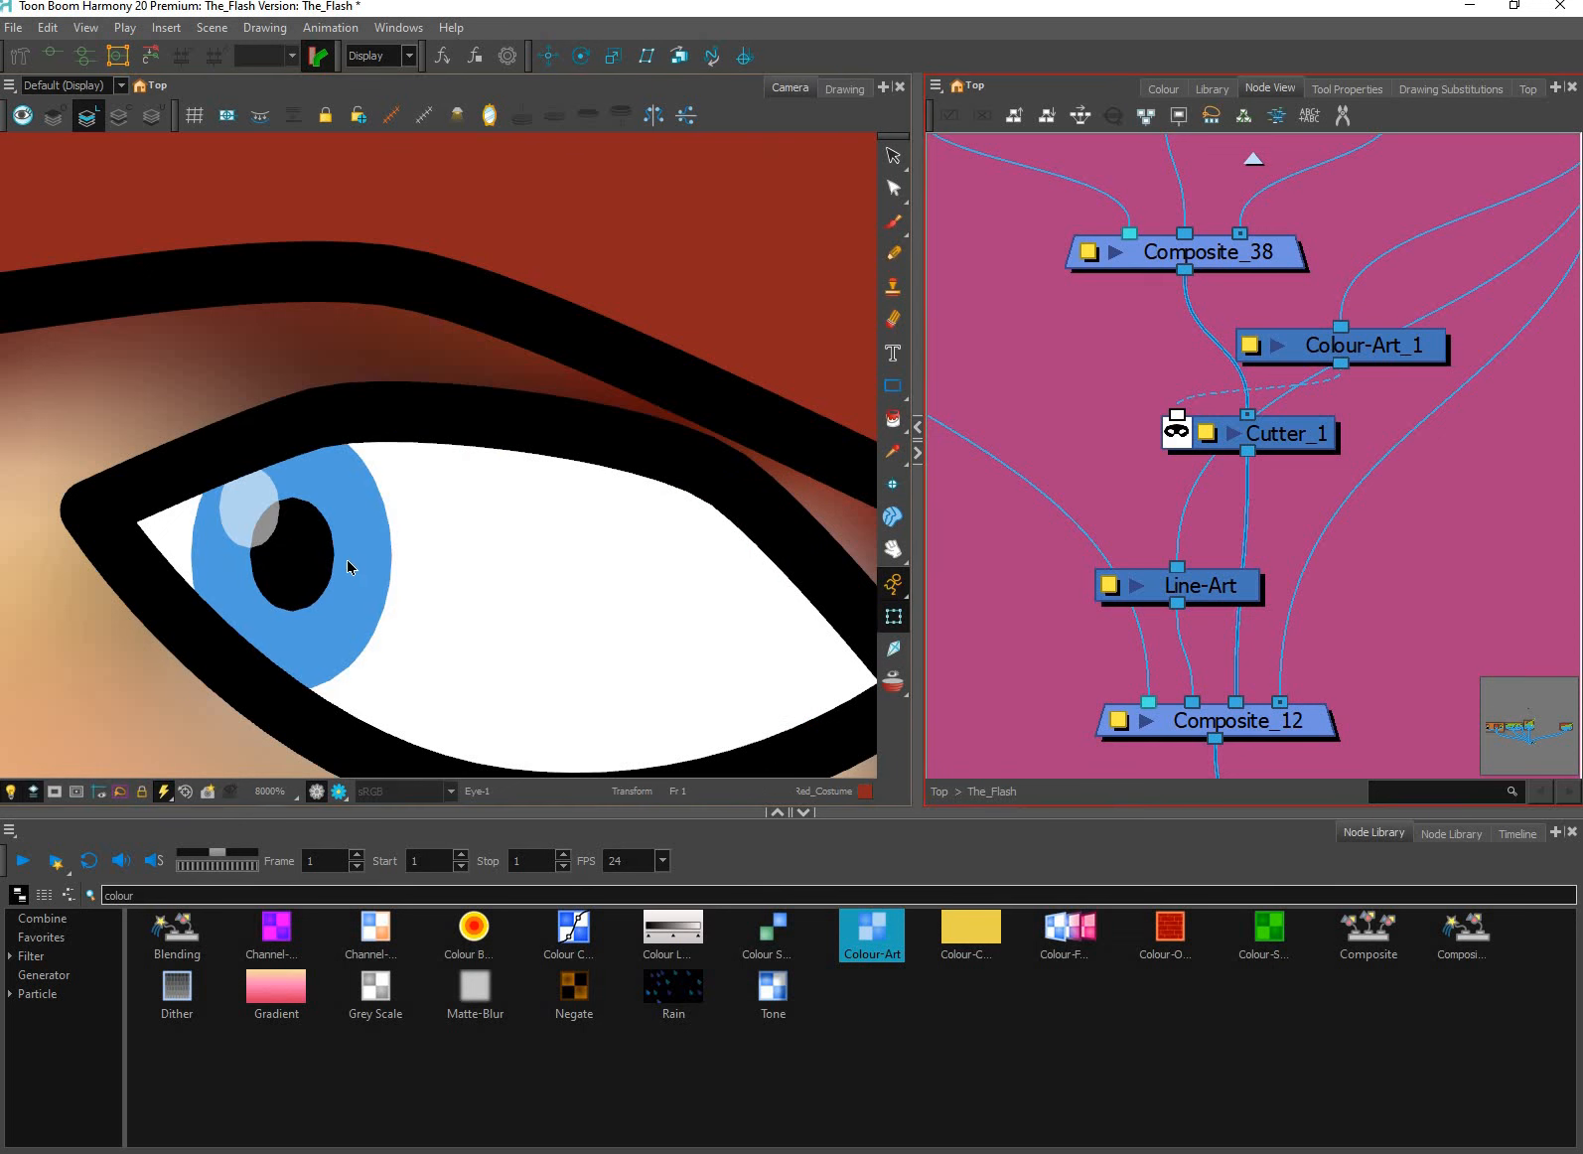
# Nudge the pupil and the shine slightly left within the narrowed iris.
pyautogui.click(332, 564)
pyautogui.press('Left')
pyautogui.press('Left')
pyautogui.press('Left')
pyautogui.press('Left')
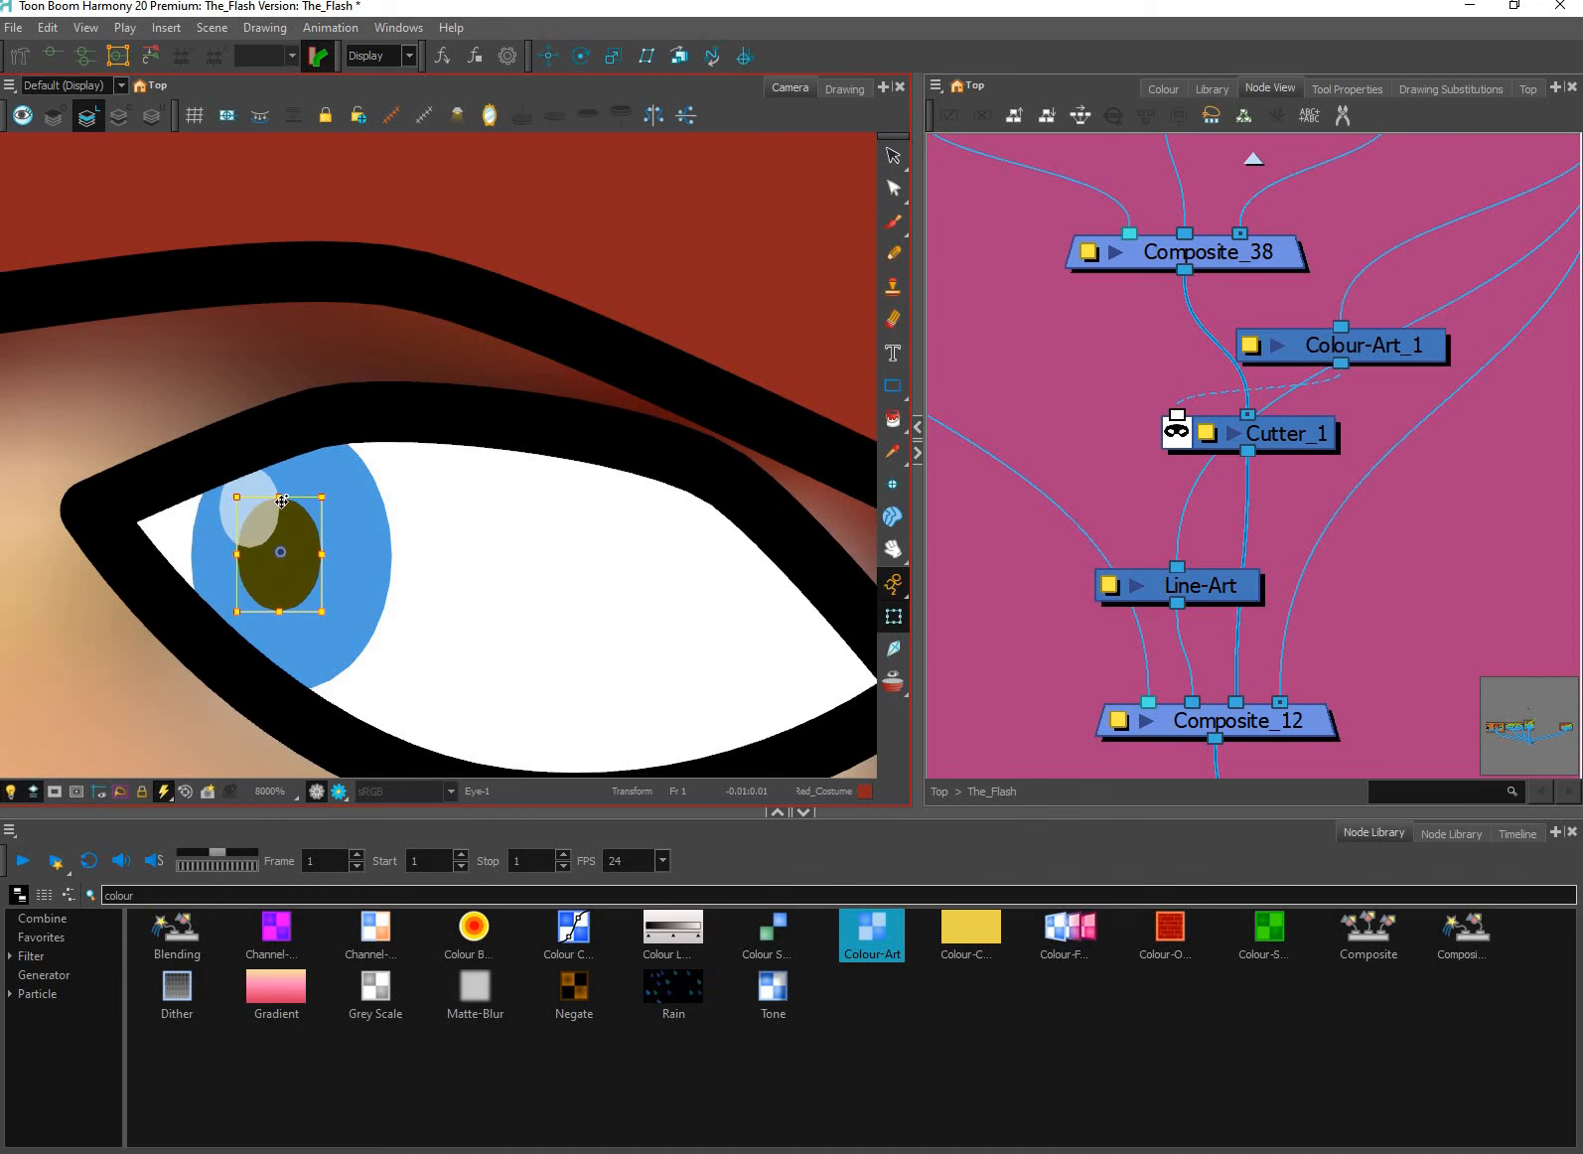
pyautogui.click(260, 506)
pyautogui.press('Left')
pyautogui.press('Left')
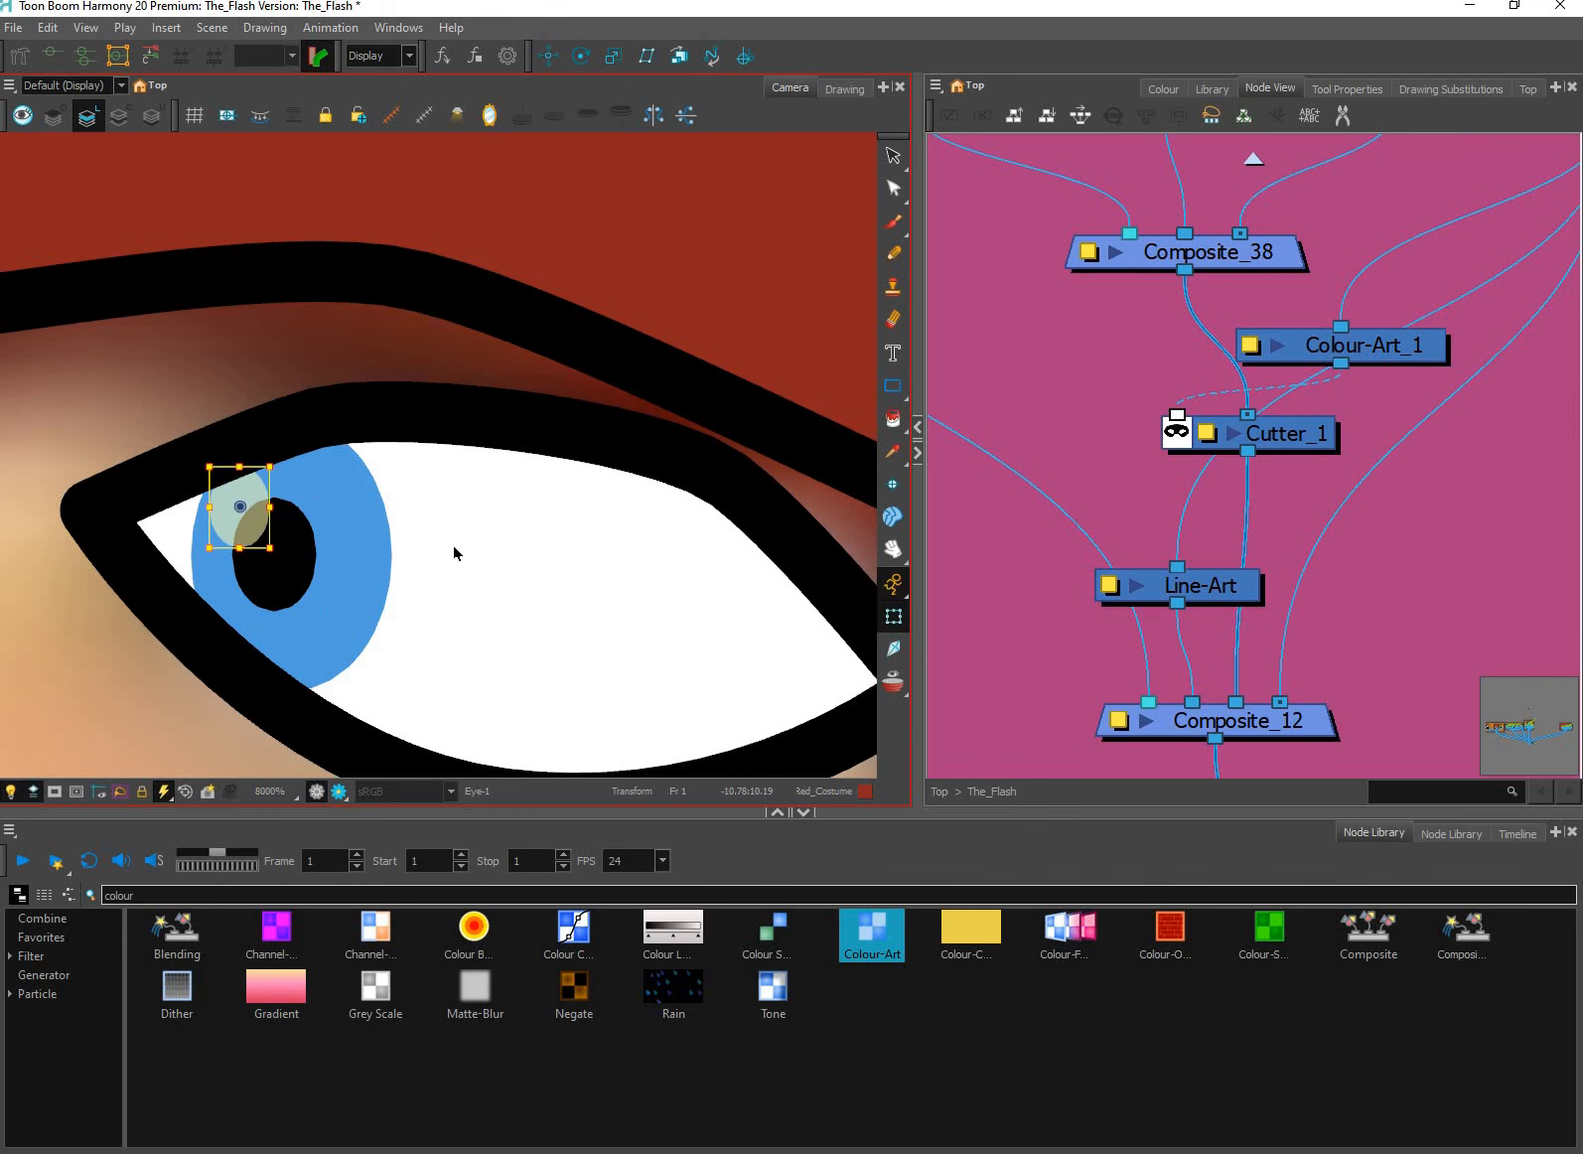
pyautogui.press('Escape')
pyautogui.scroll(-2, 704, 631)
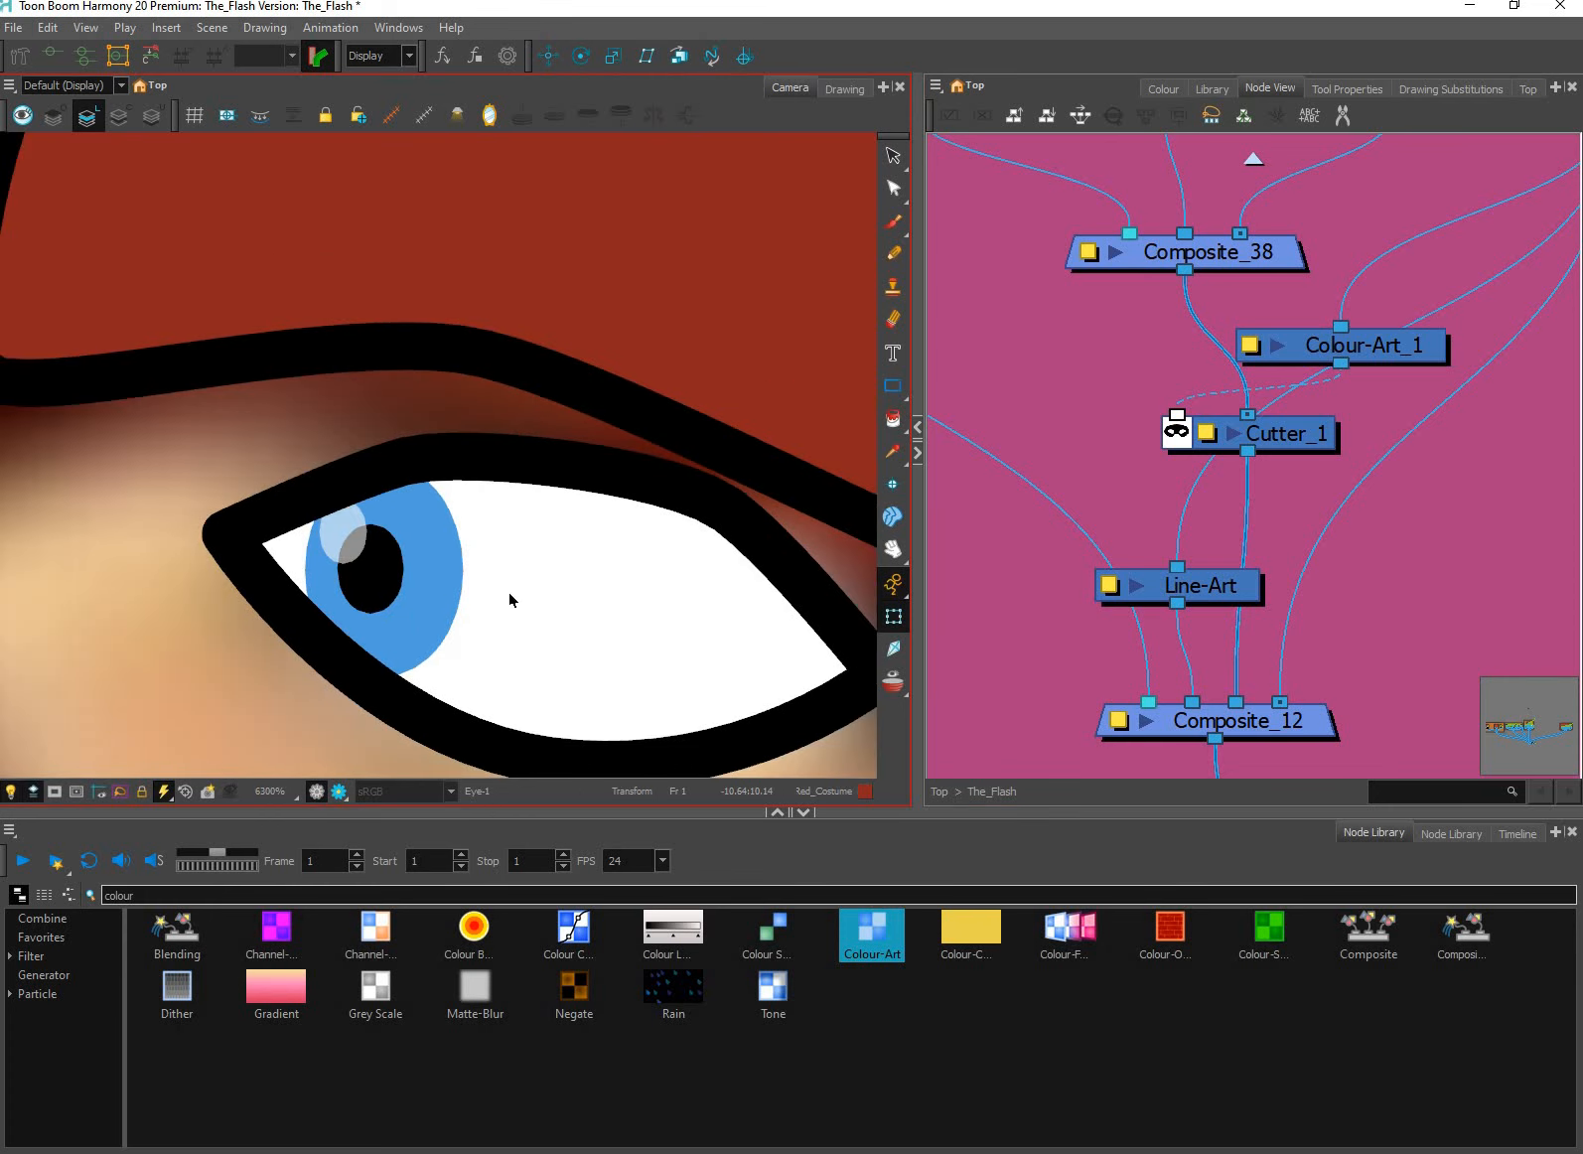
# Select the Iris-P-P peg from the pupil and add a keyframe to Eye_master at frame 12.
pyautogui.click(428, 587)
pyautogui.scroll(1, 522, 636)
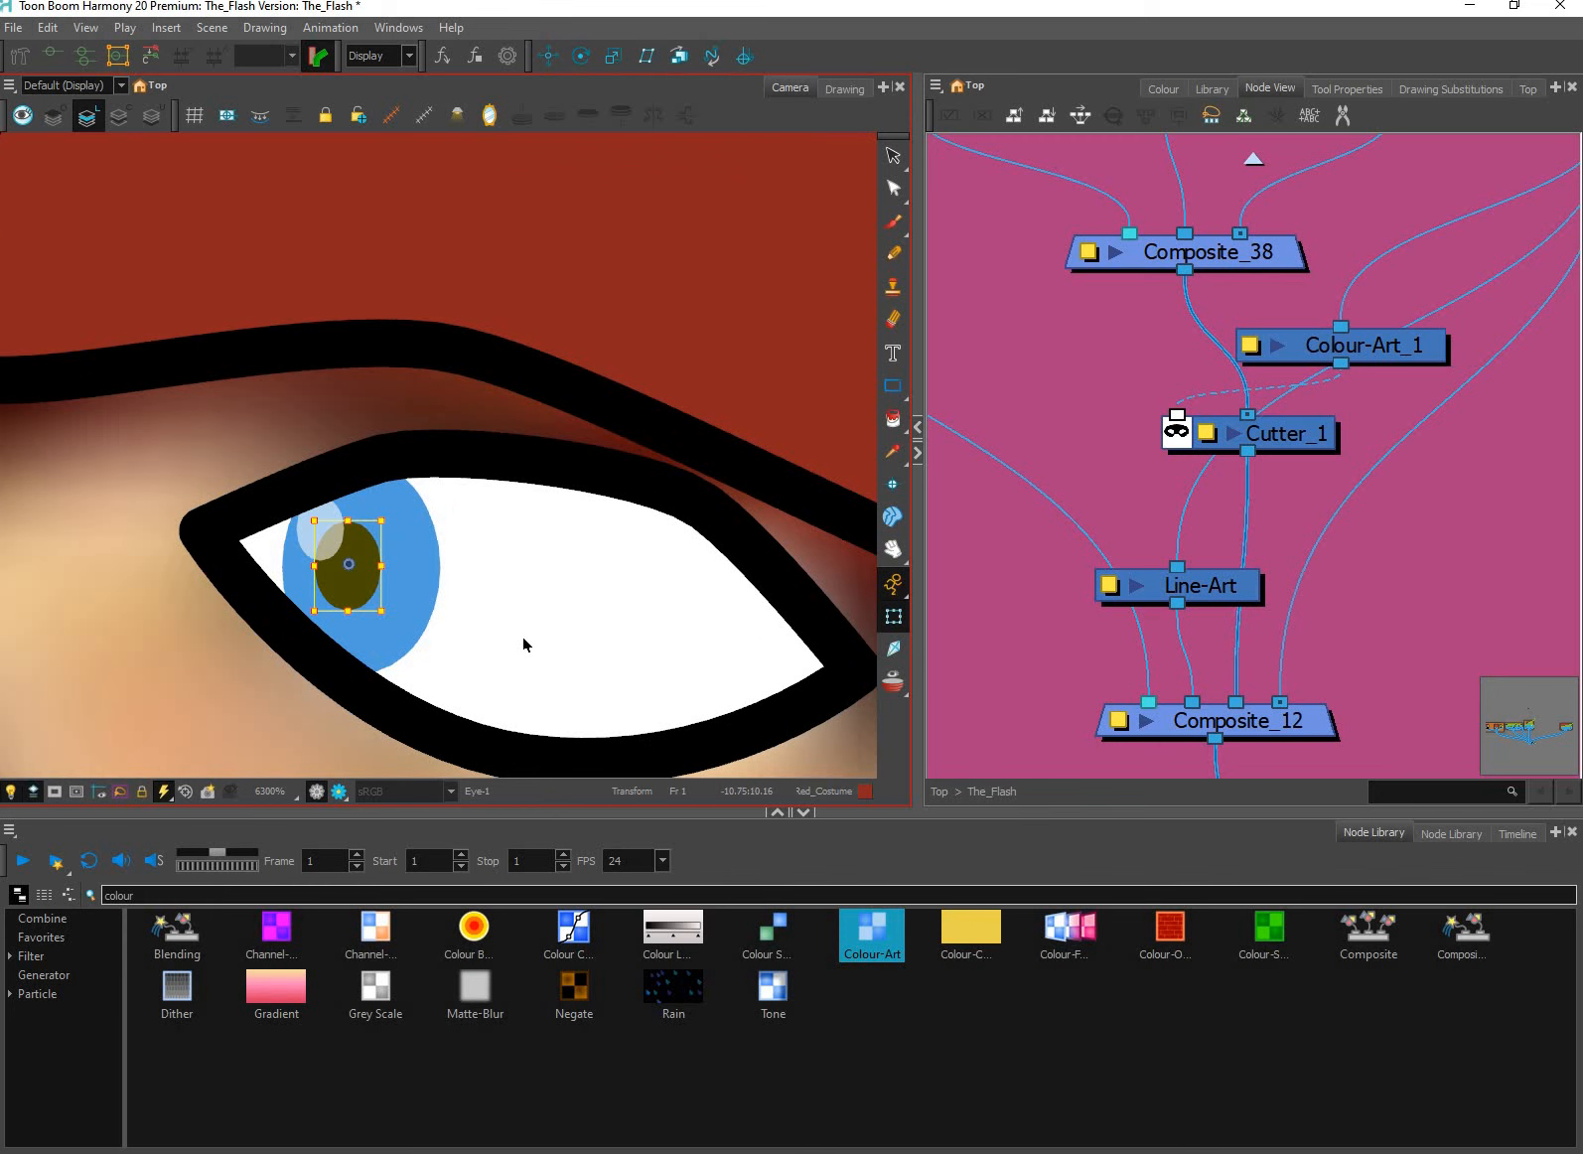
pyautogui.press('b')
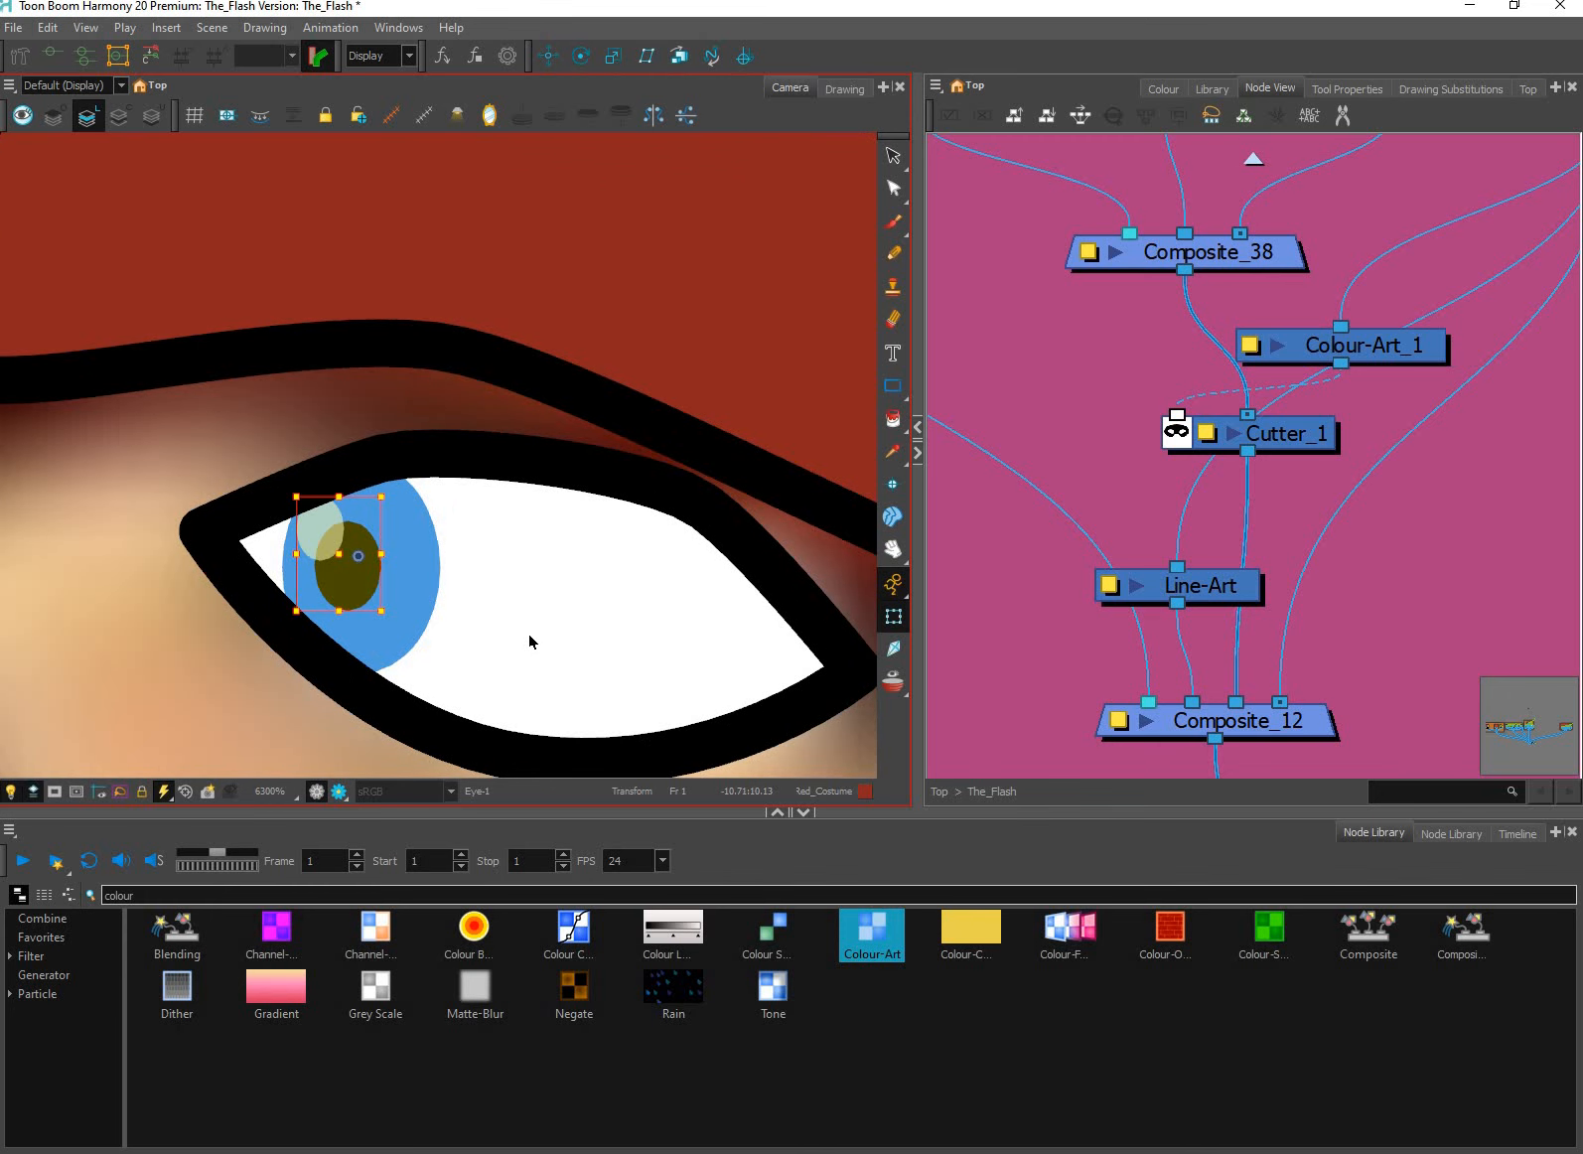
pyautogui.press('b')
pyautogui.scroll(-1, 681, 695)
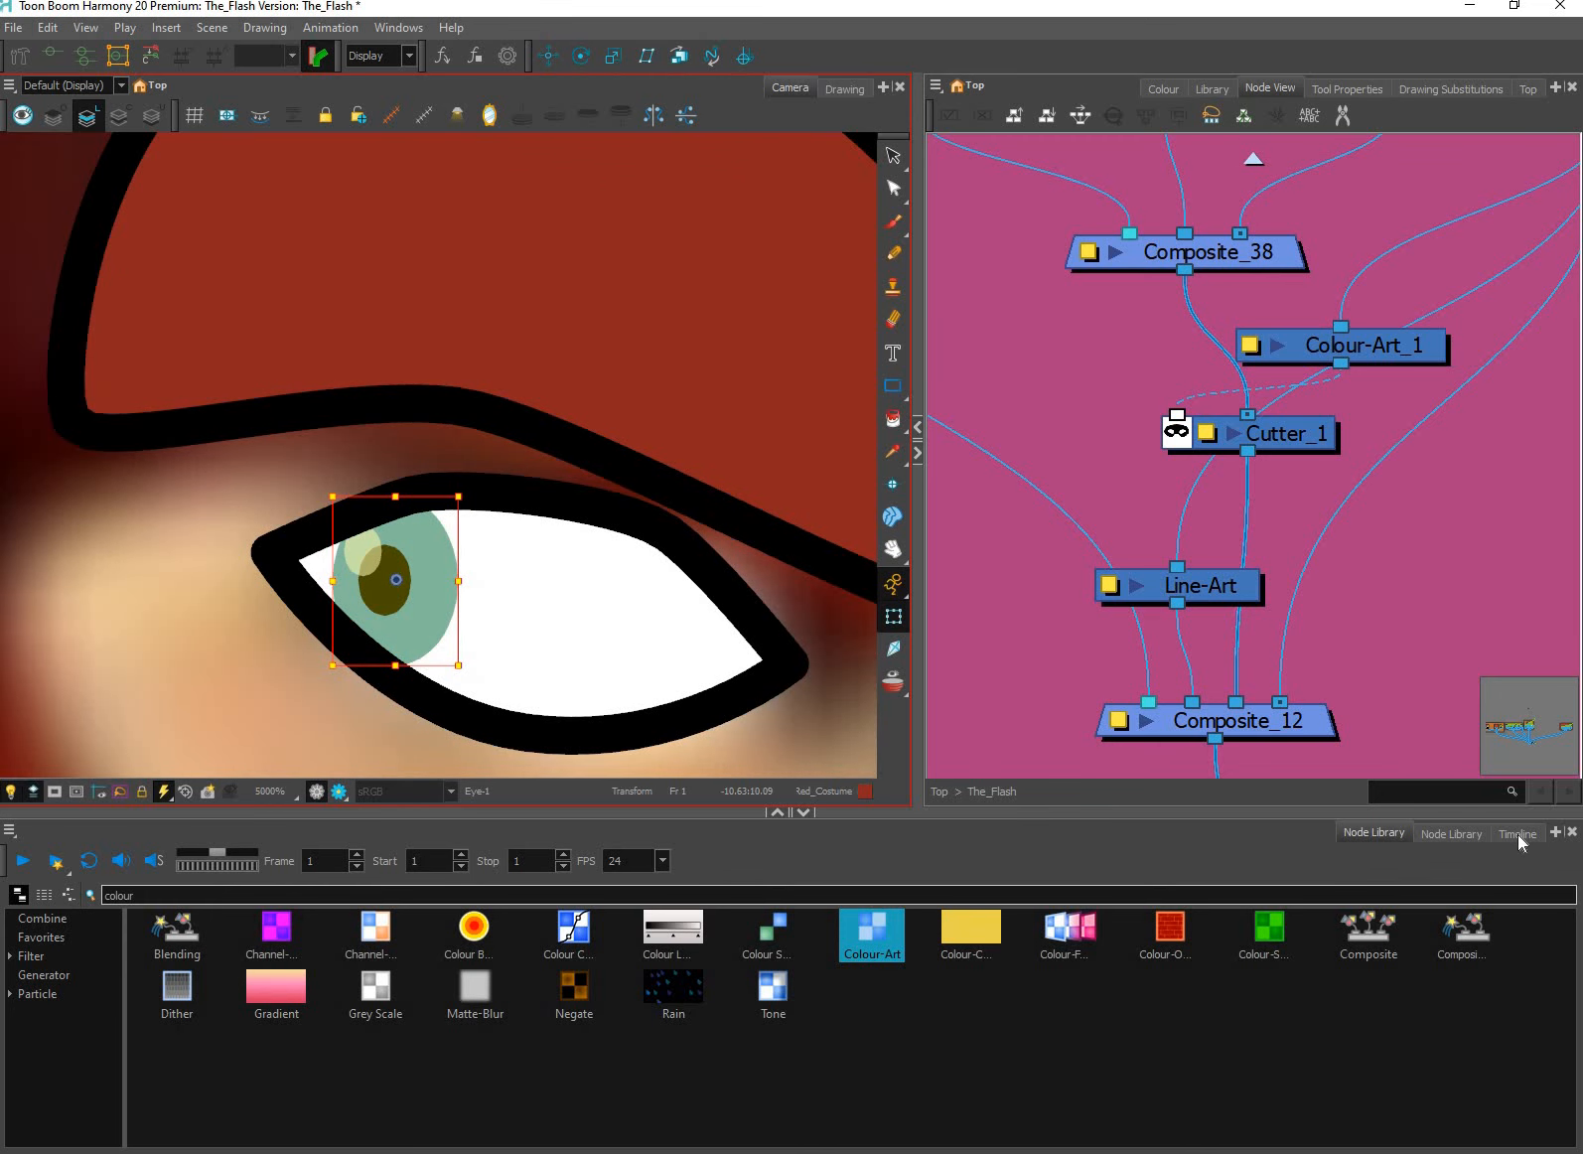
pyautogui.click(1451, 834)
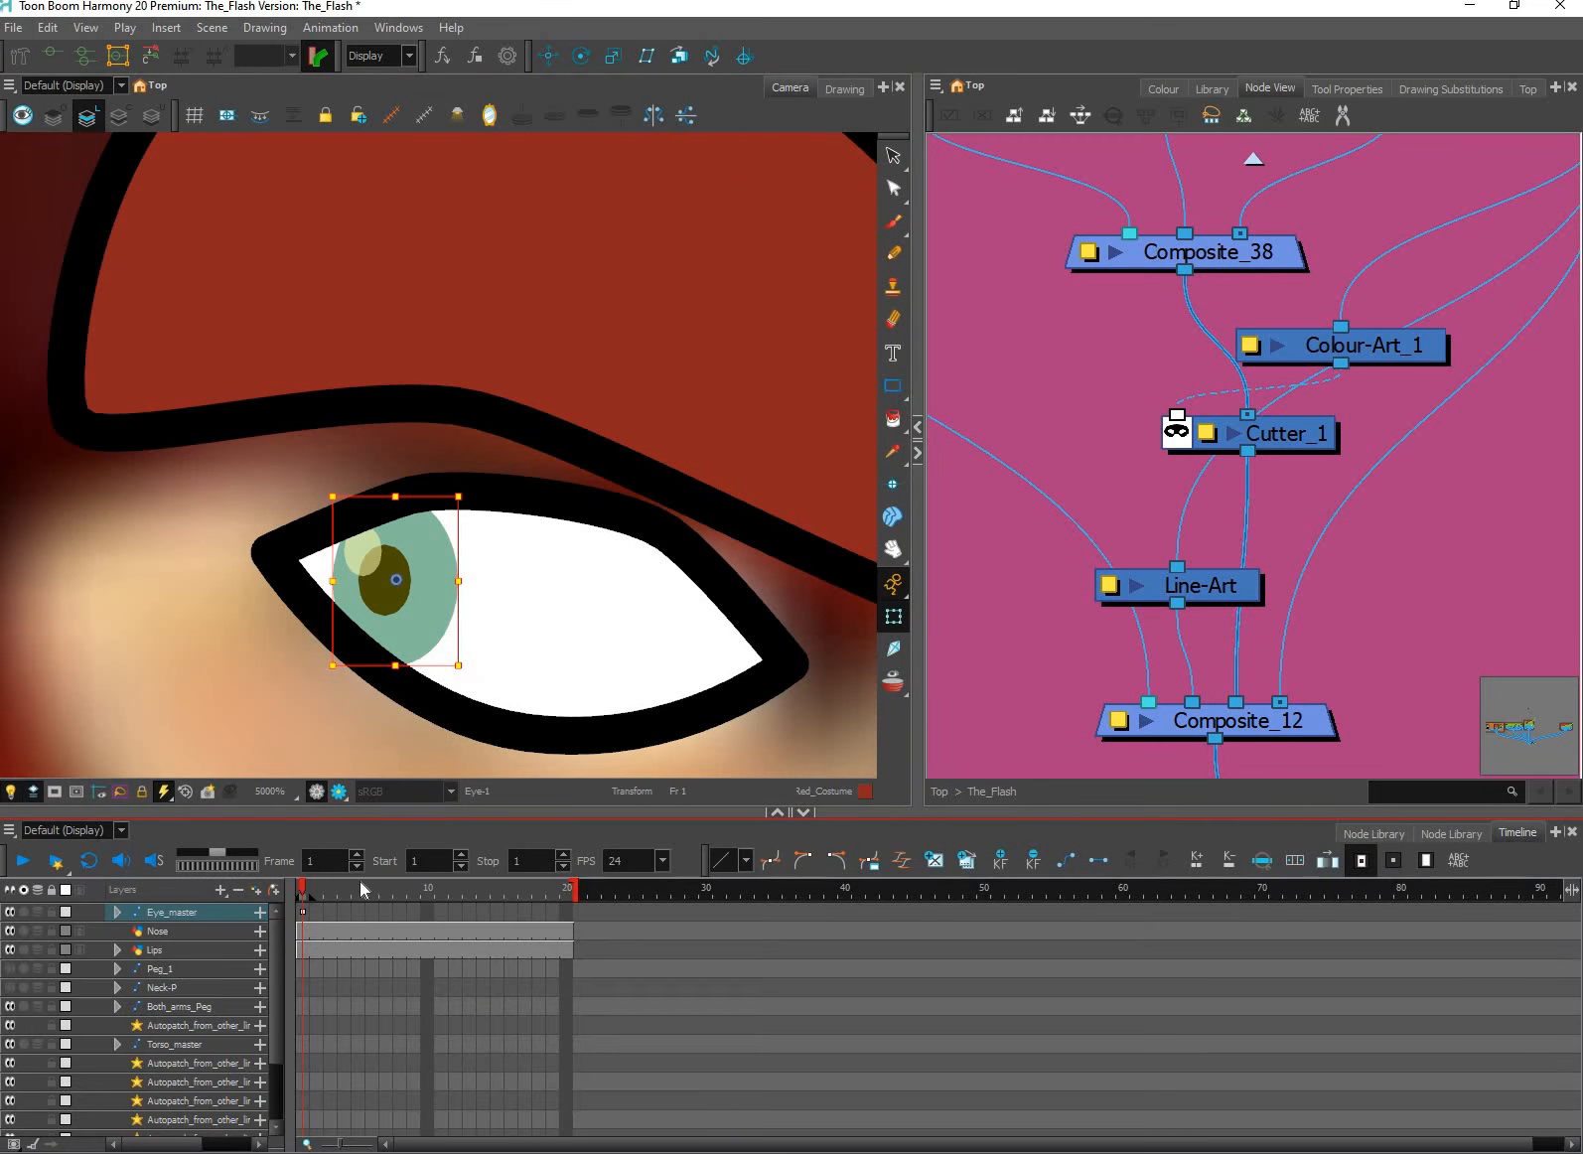
pyautogui.click(458, 911)
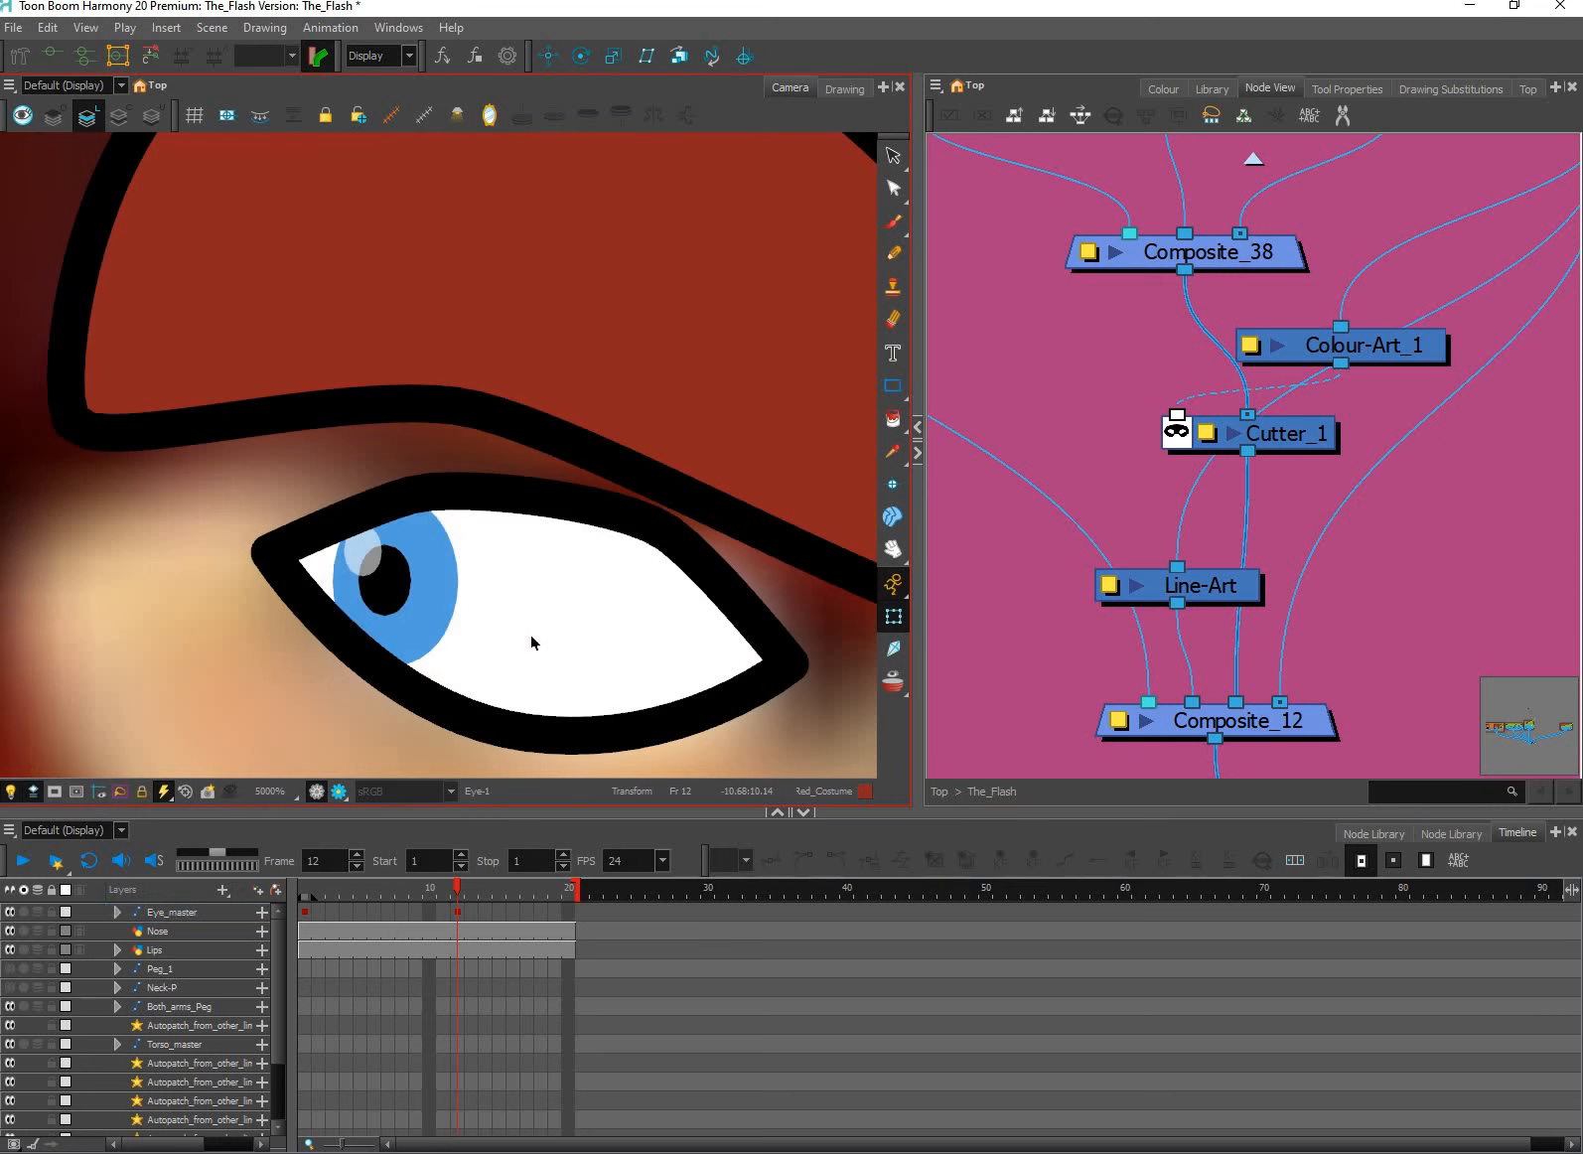
# Select all Eye 1 parts through their backdrop and reset them to their default pose at frame 12.
pyautogui.click(385, 586)
pyautogui.press('b')
pyautogui.press('b')
pyautogui.scroll(-1, 1104, 504)
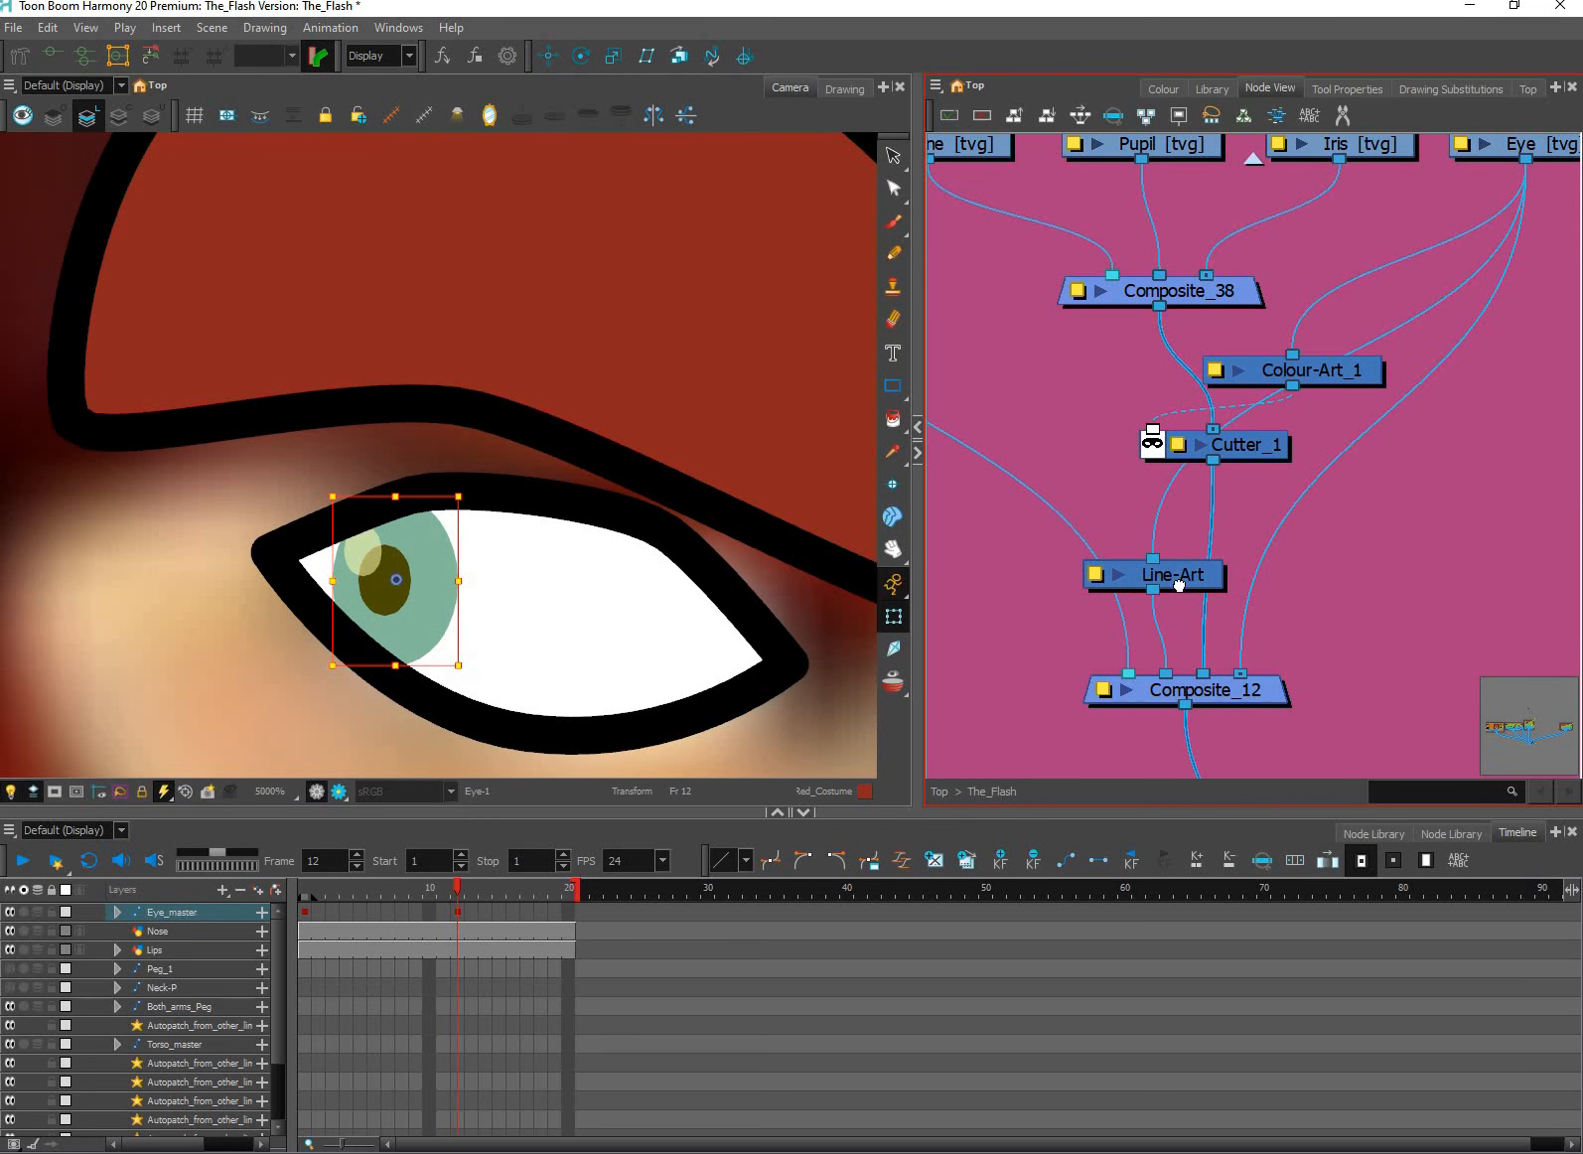
pyautogui.scroll(-2, 1231, 348)
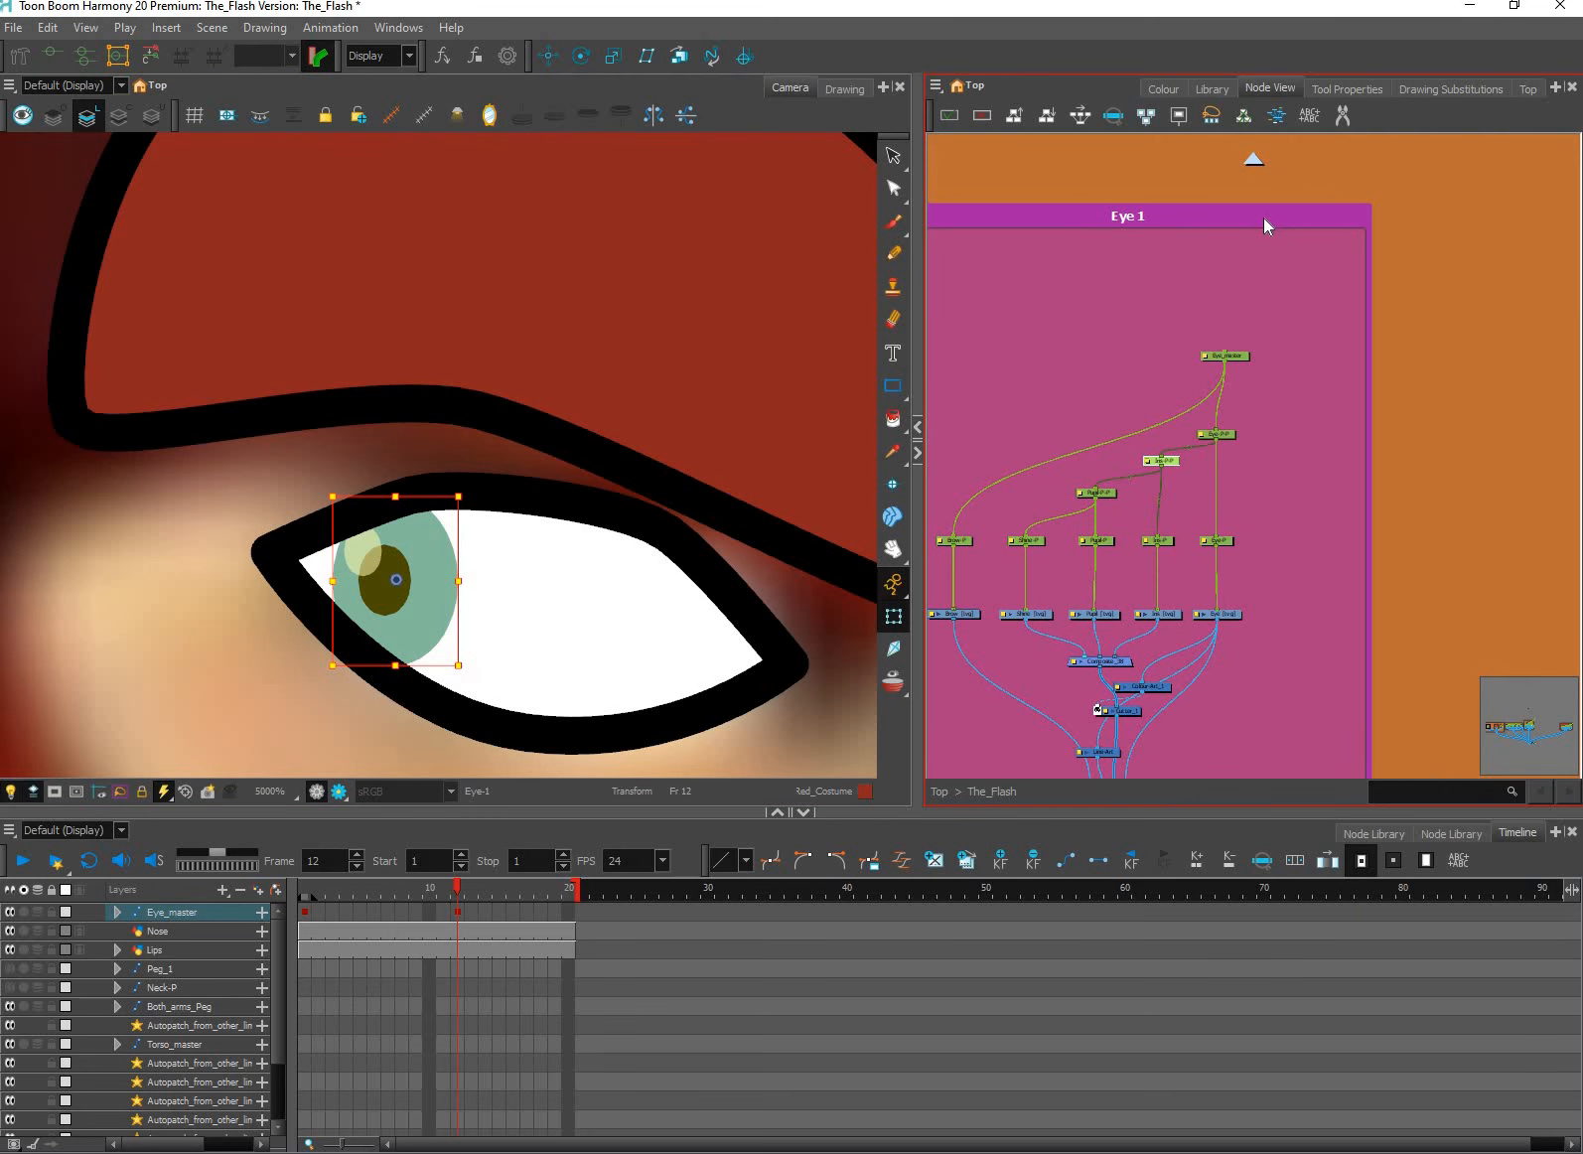
pyautogui.click(1257, 218)
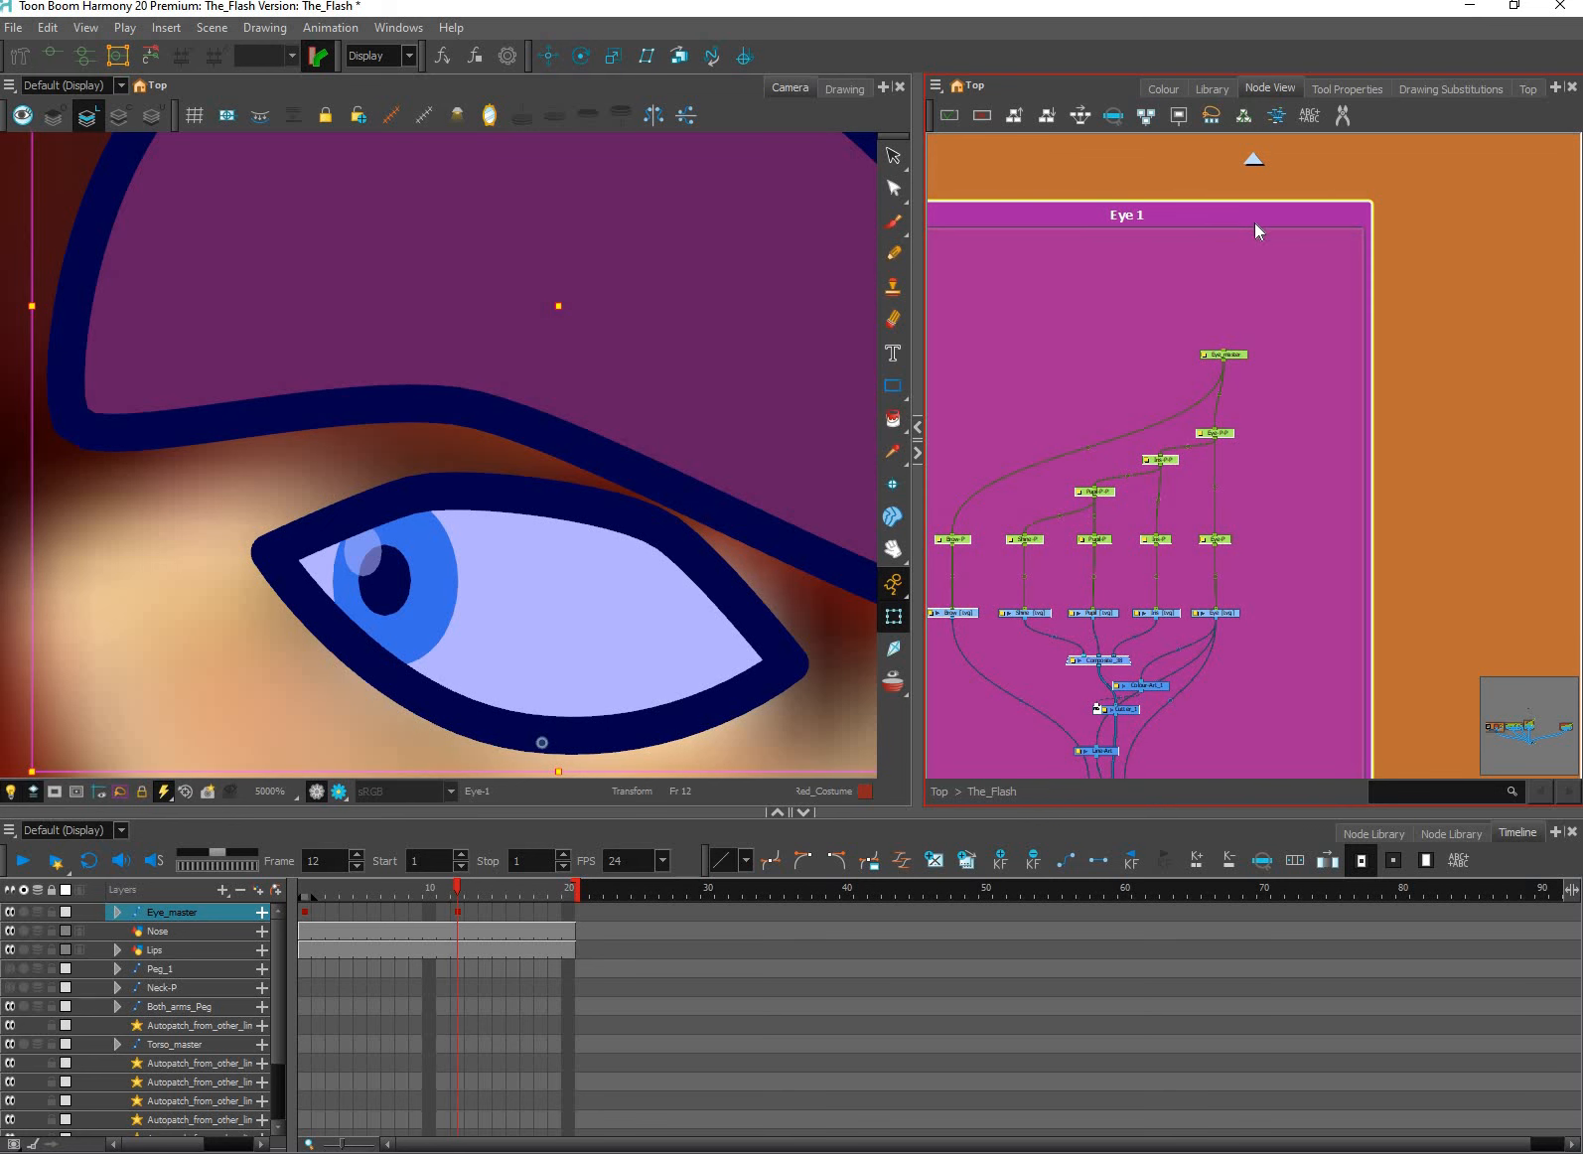
pyautogui.hotkey('shift', 'r')
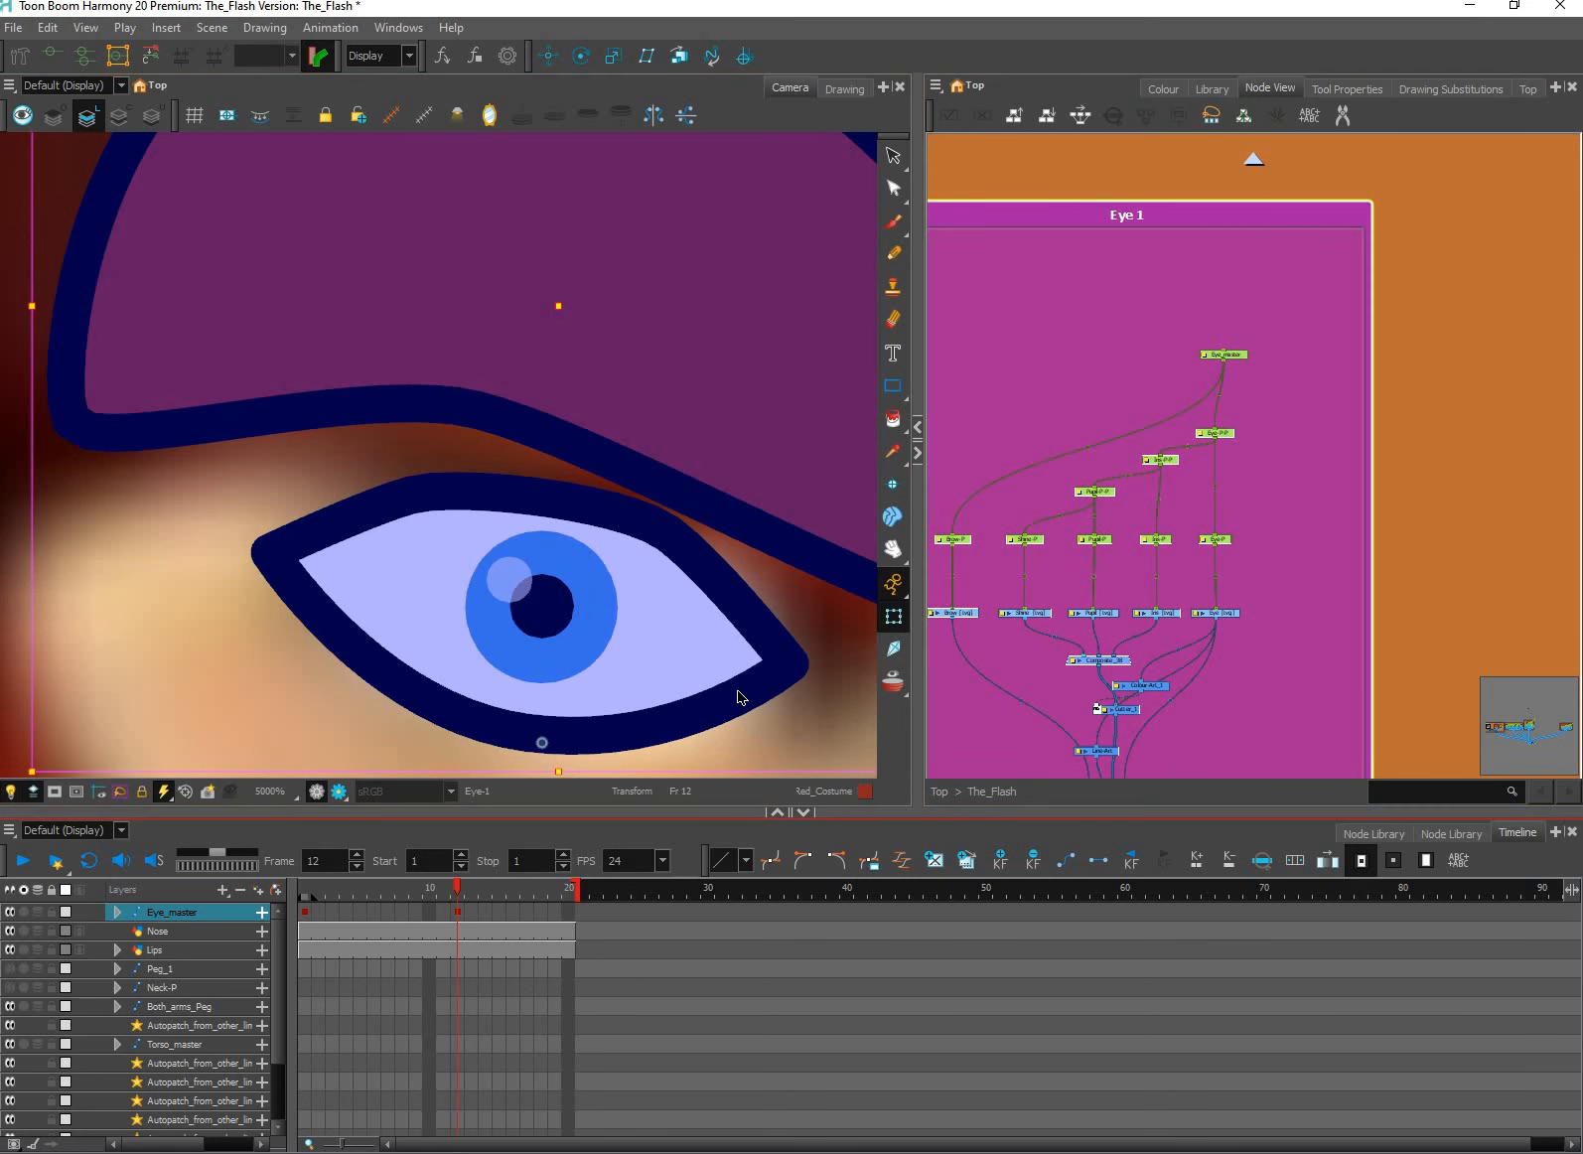
pyautogui.press('Escape')
# Tween Eye_master between frames 1 and 12 and scrub the range to preview the iris movement.
pyautogui.click(338, 901)
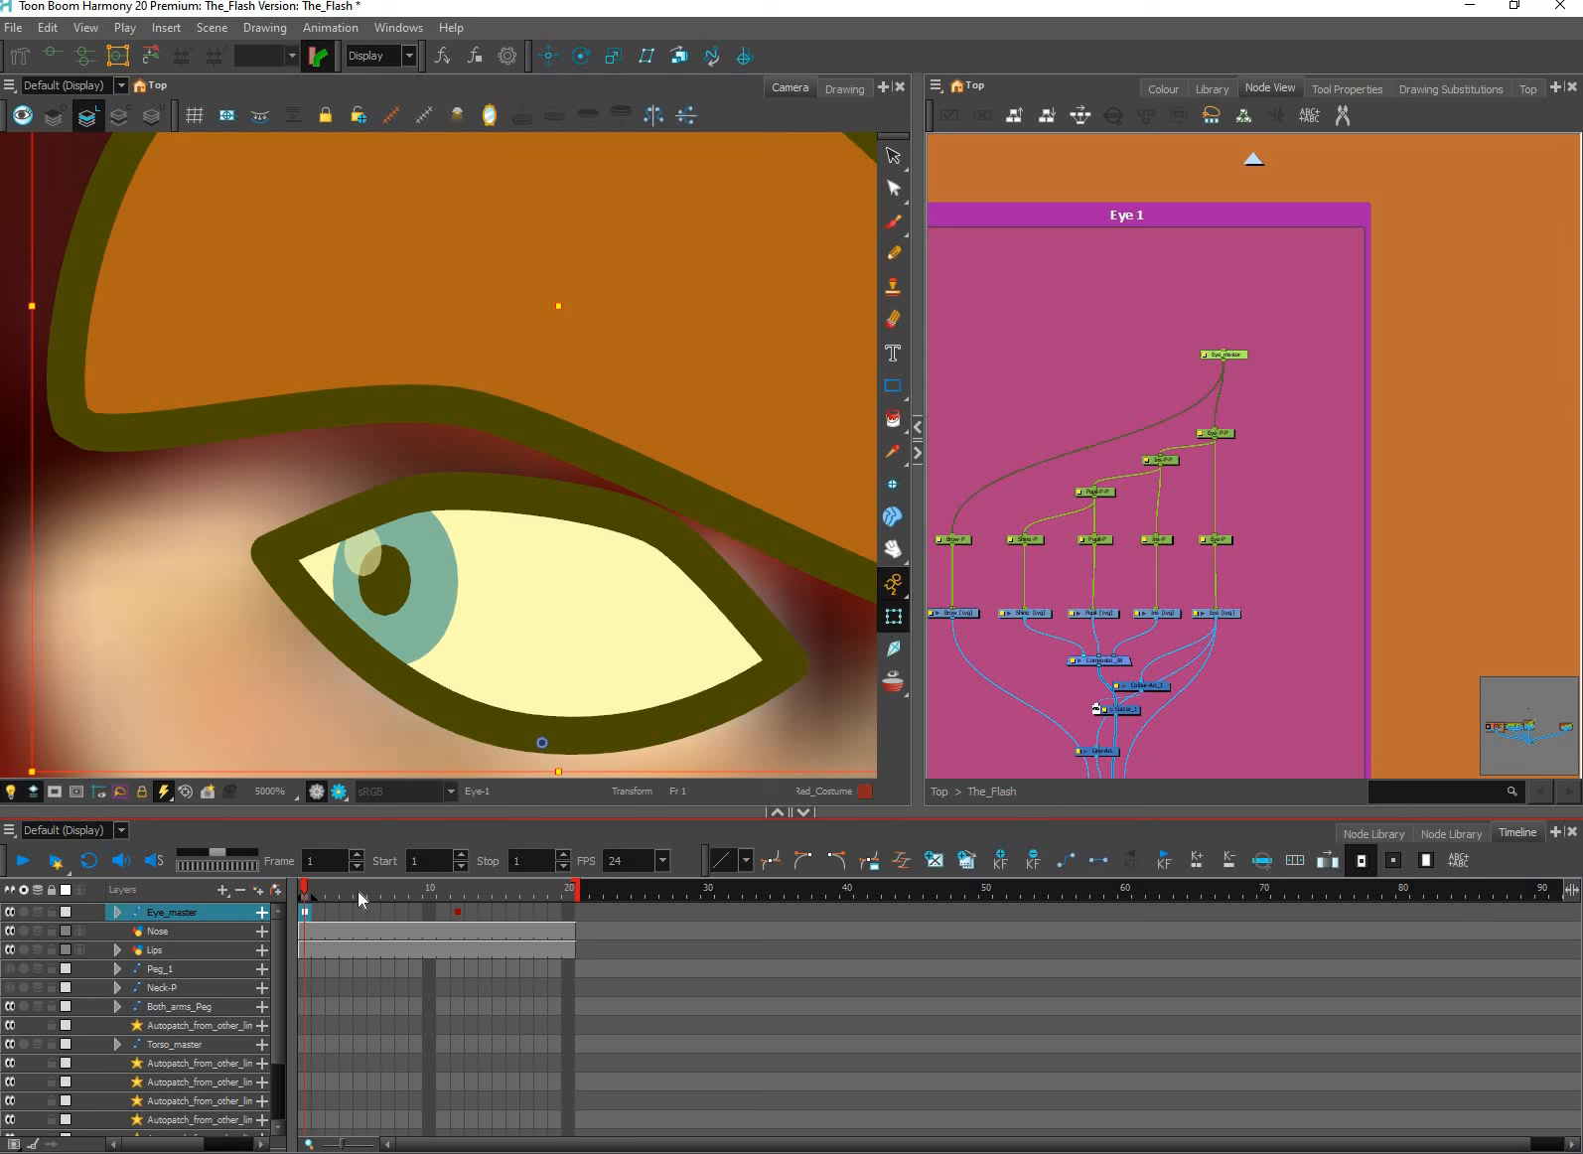
pyautogui.moveTo(405, 888); pyautogui.dragTo(457, 888)
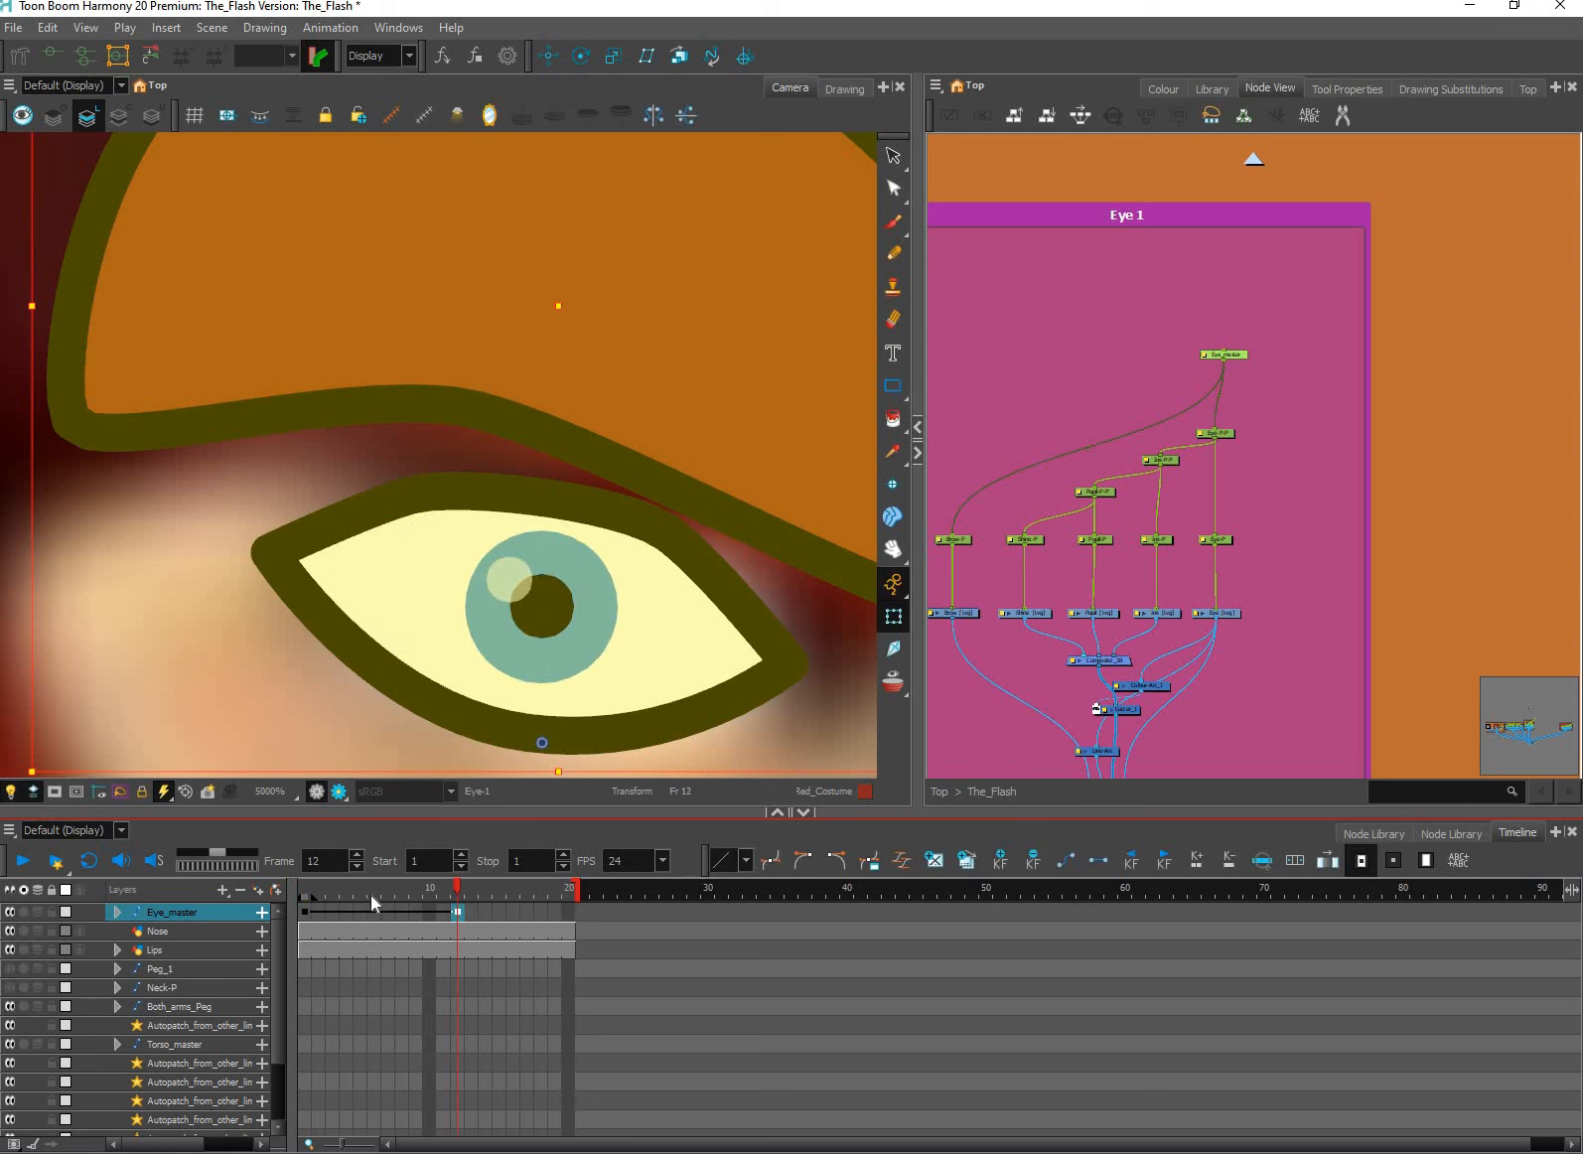
pyautogui.moveTo(311, 893)
pyautogui.mouseDown()
pyautogui.moveTo(398, 899)
pyautogui.moveTo(300, 888)
pyautogui.mouseUp()
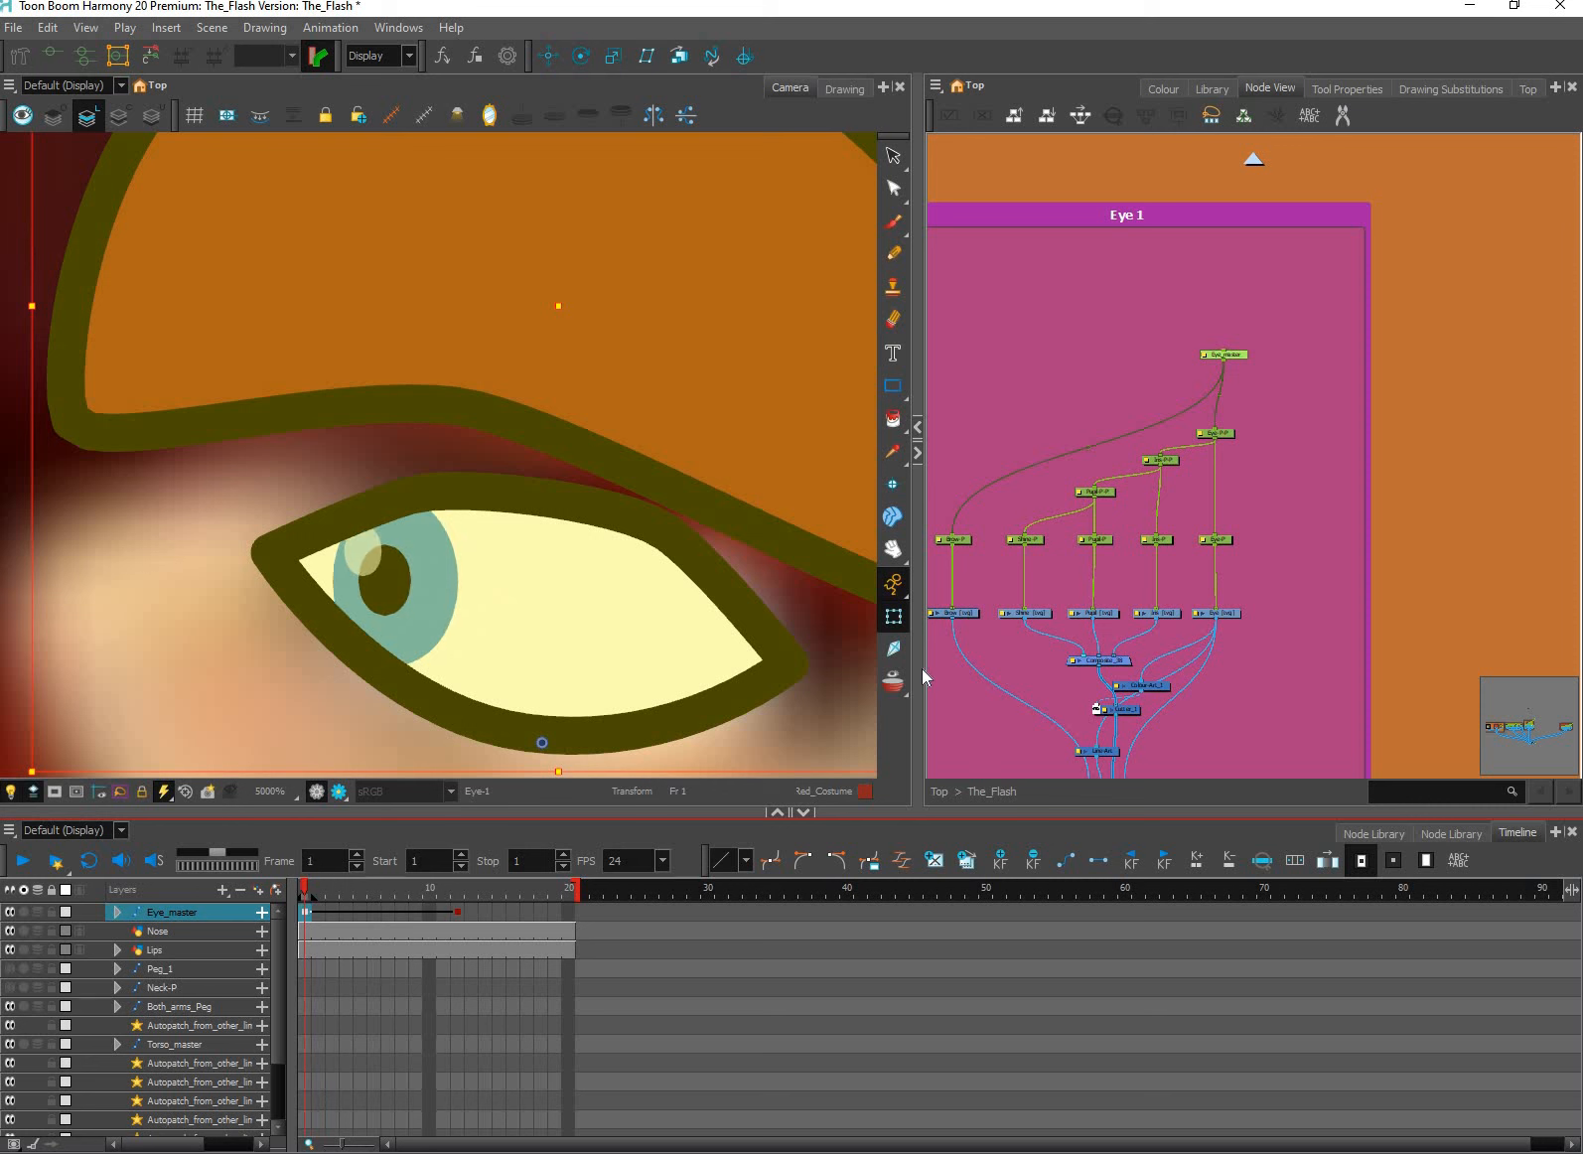
pyautogui.click(510, 879)
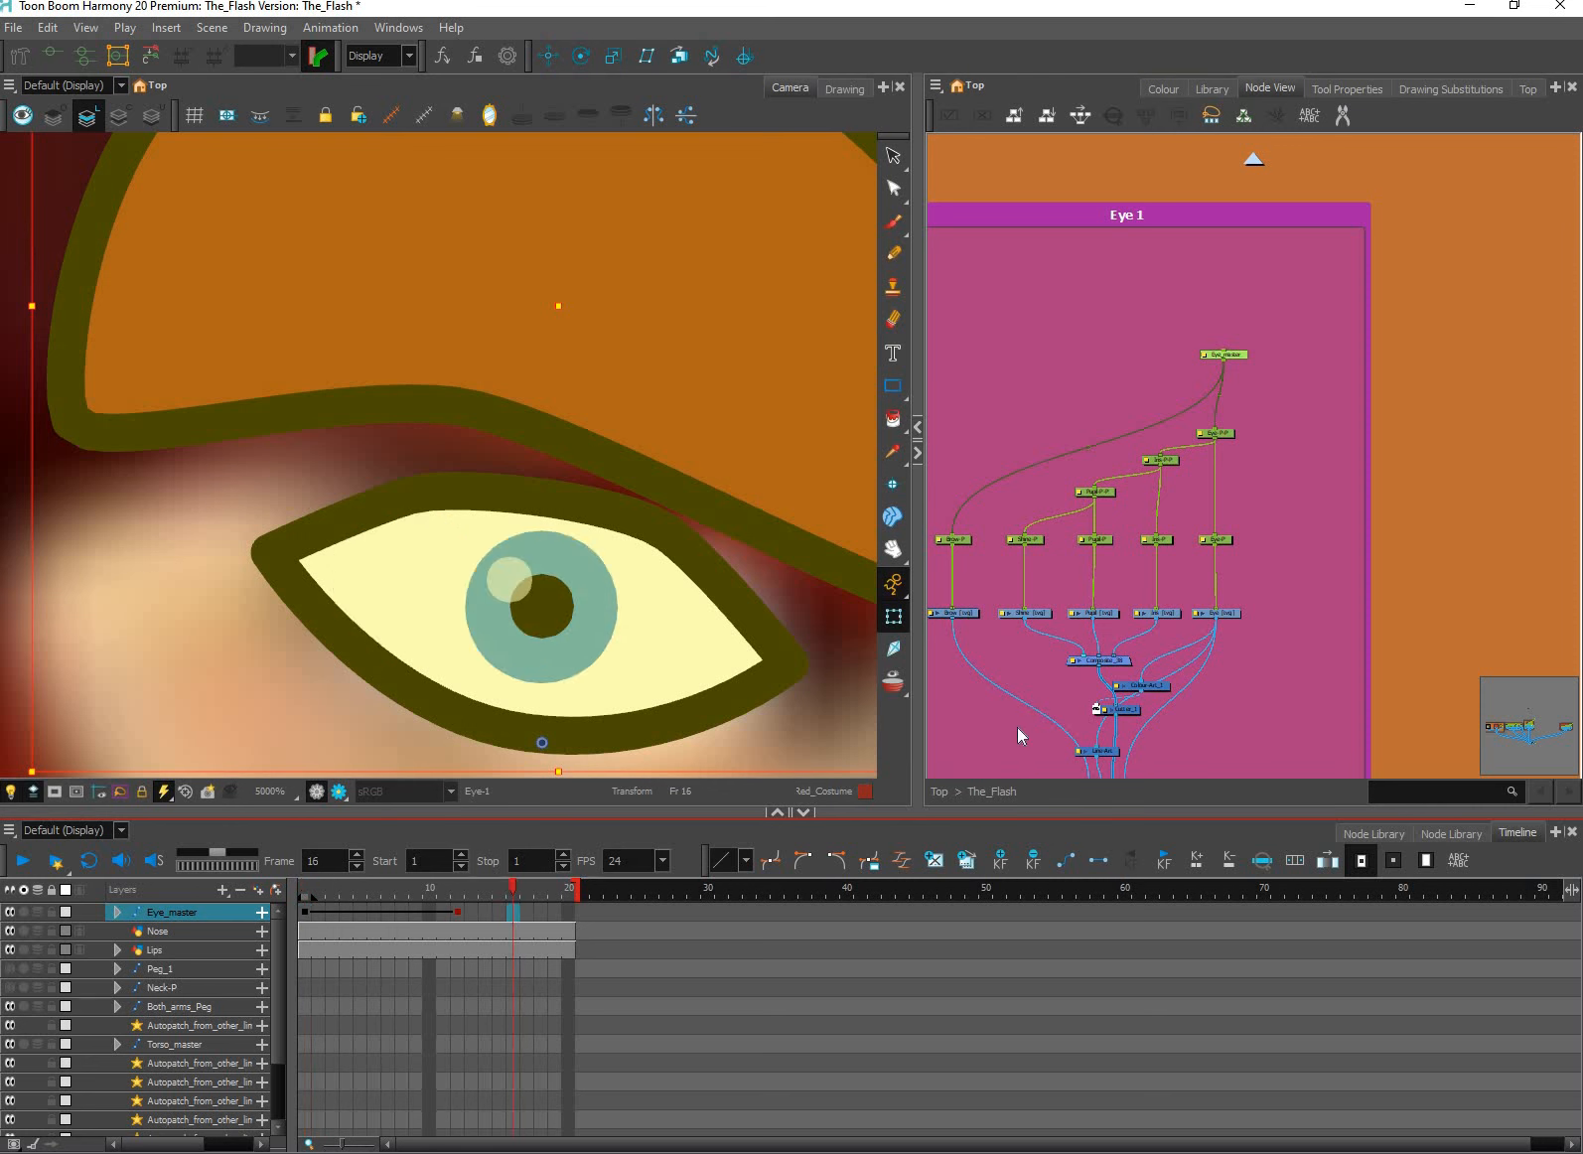
# Add a keyframe to Eye_master at frame 20.
pyautogui.moveTo(956, 758); pyautogui.dragTo(802, 760)
pyautogui.press('F6')
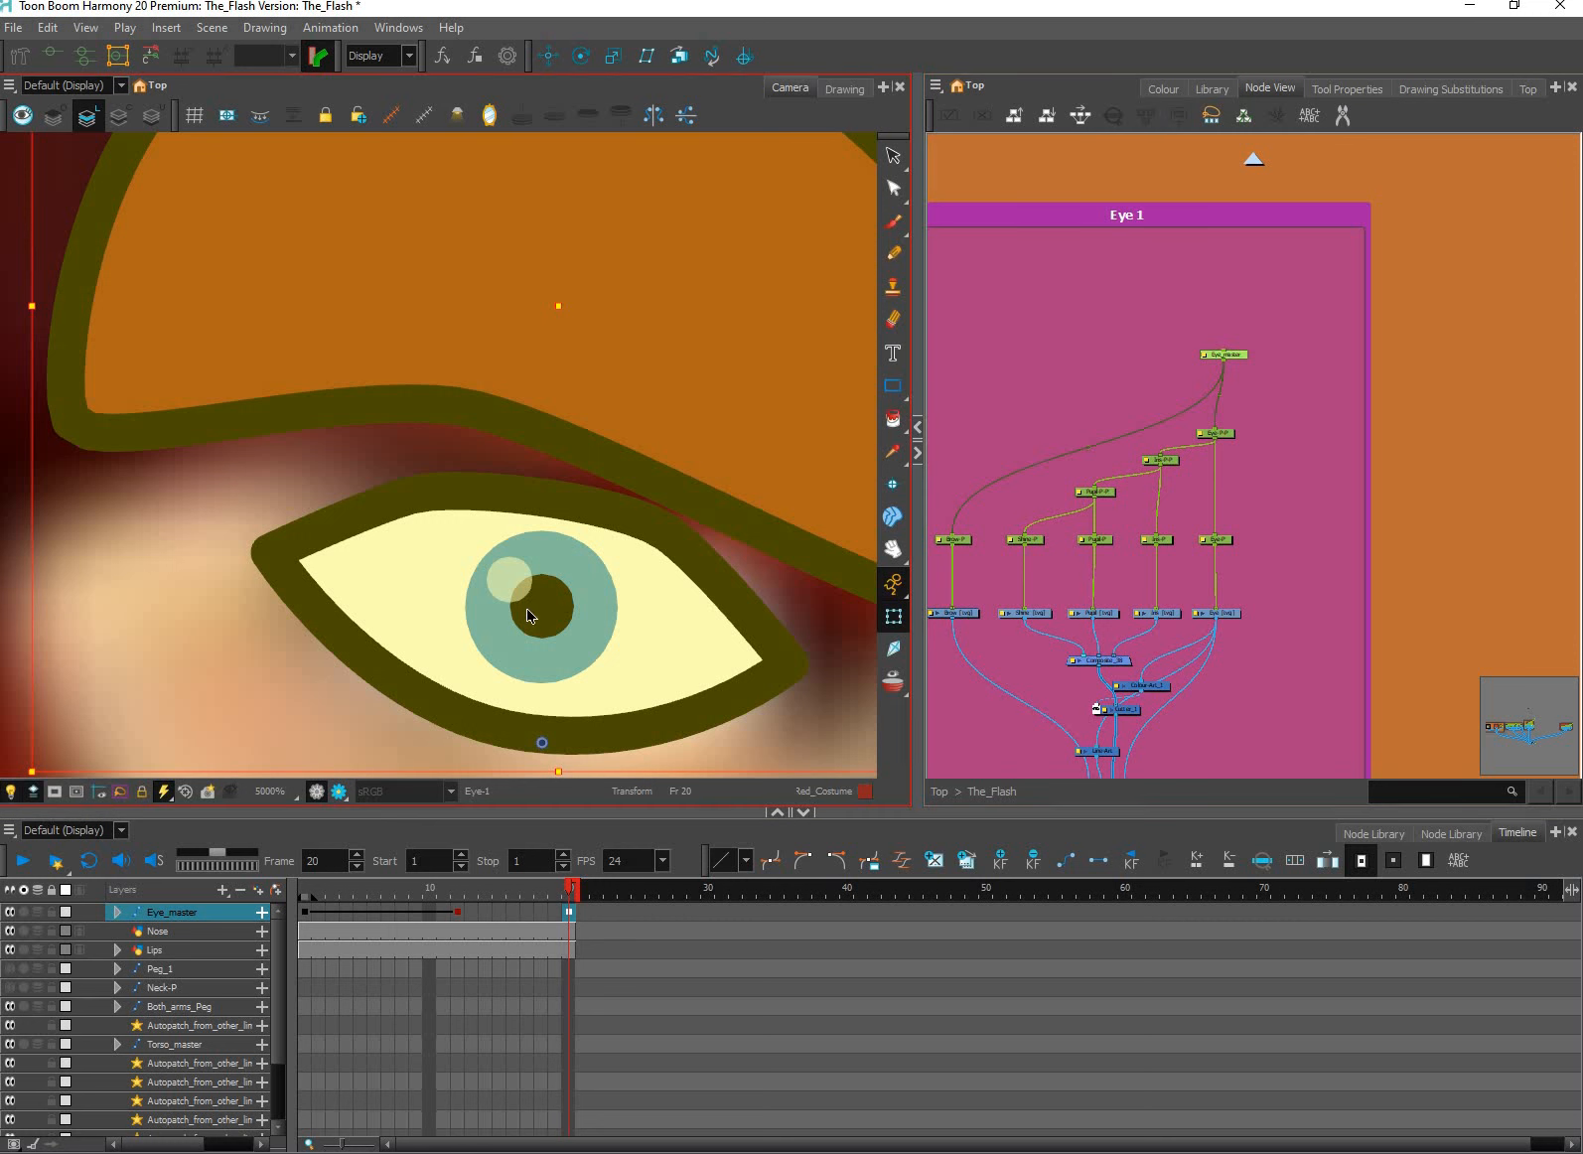
pyautogui.press('Escape')
# At frame 20, move the iris to the eye's right corner, narrow it, and shift the pupil and shine right.
pyautogui.scroll(1, 650, 662)
pyautogui.click(529, 611)
pyautogui.press('b')
pyautogui.press('b')
pyautogui.press('b')
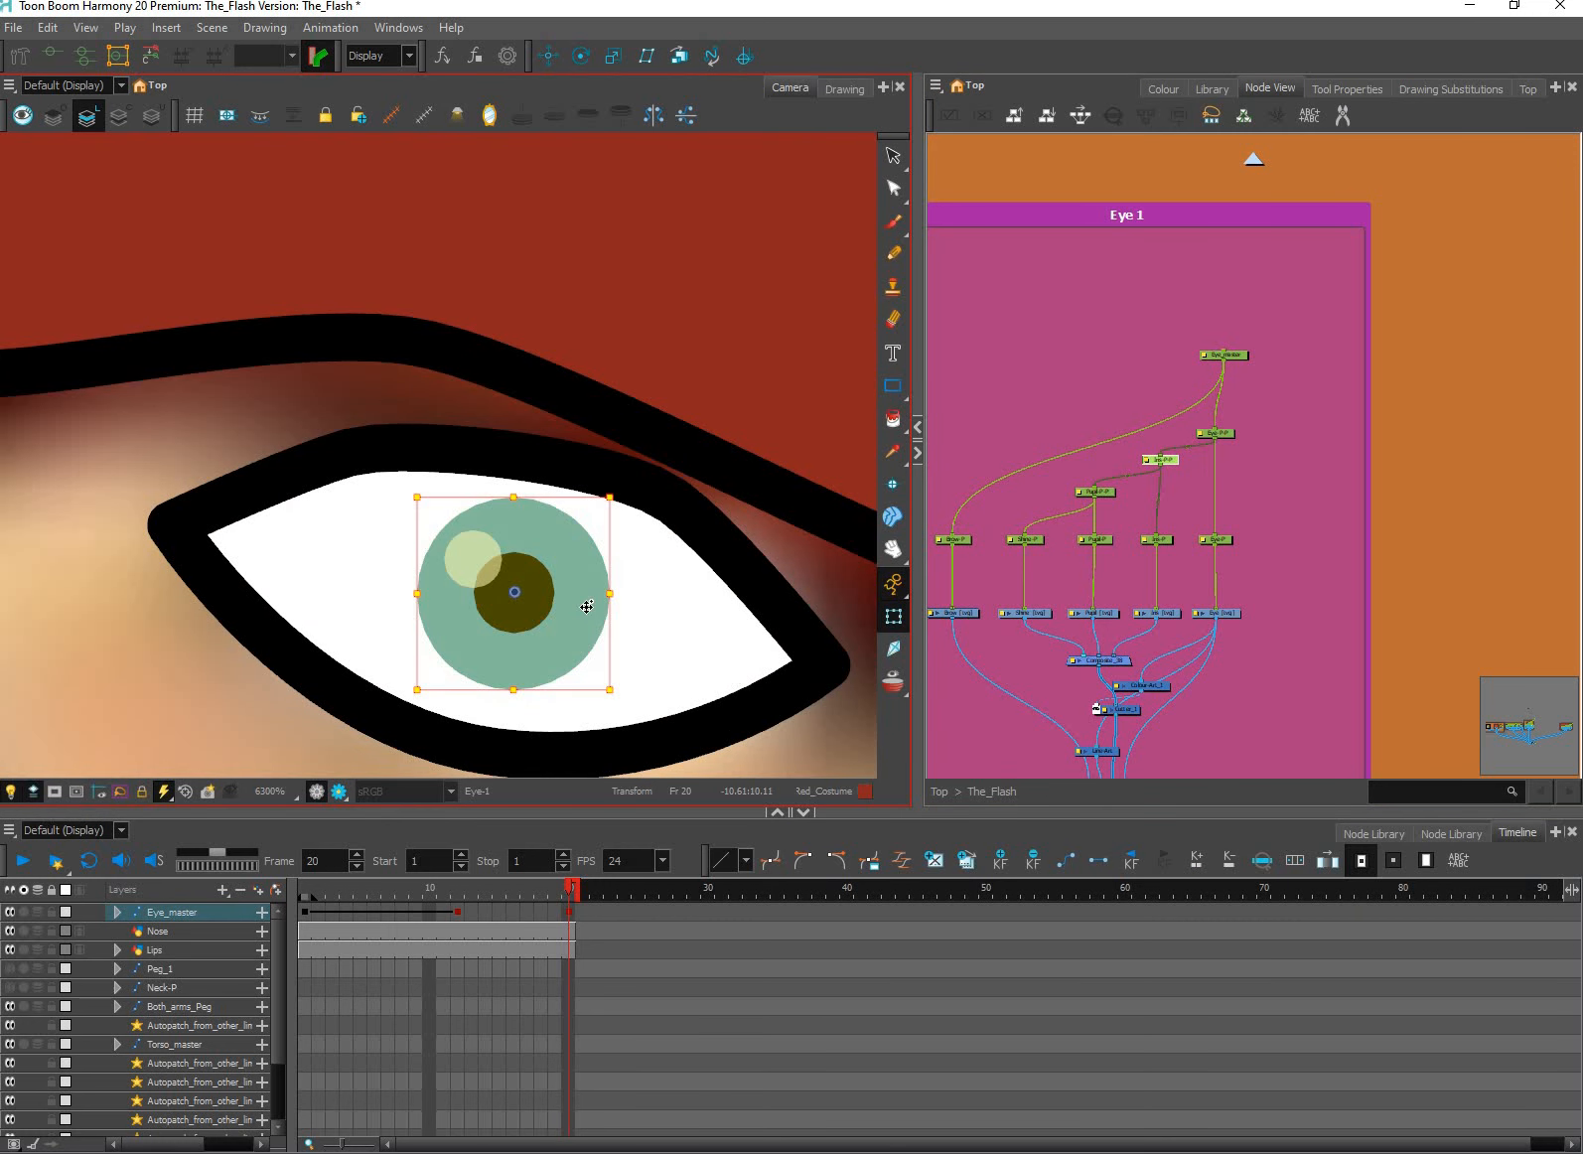
pyautogui.moveTo(586, 606); pyautogui.dragTo(751, 646)
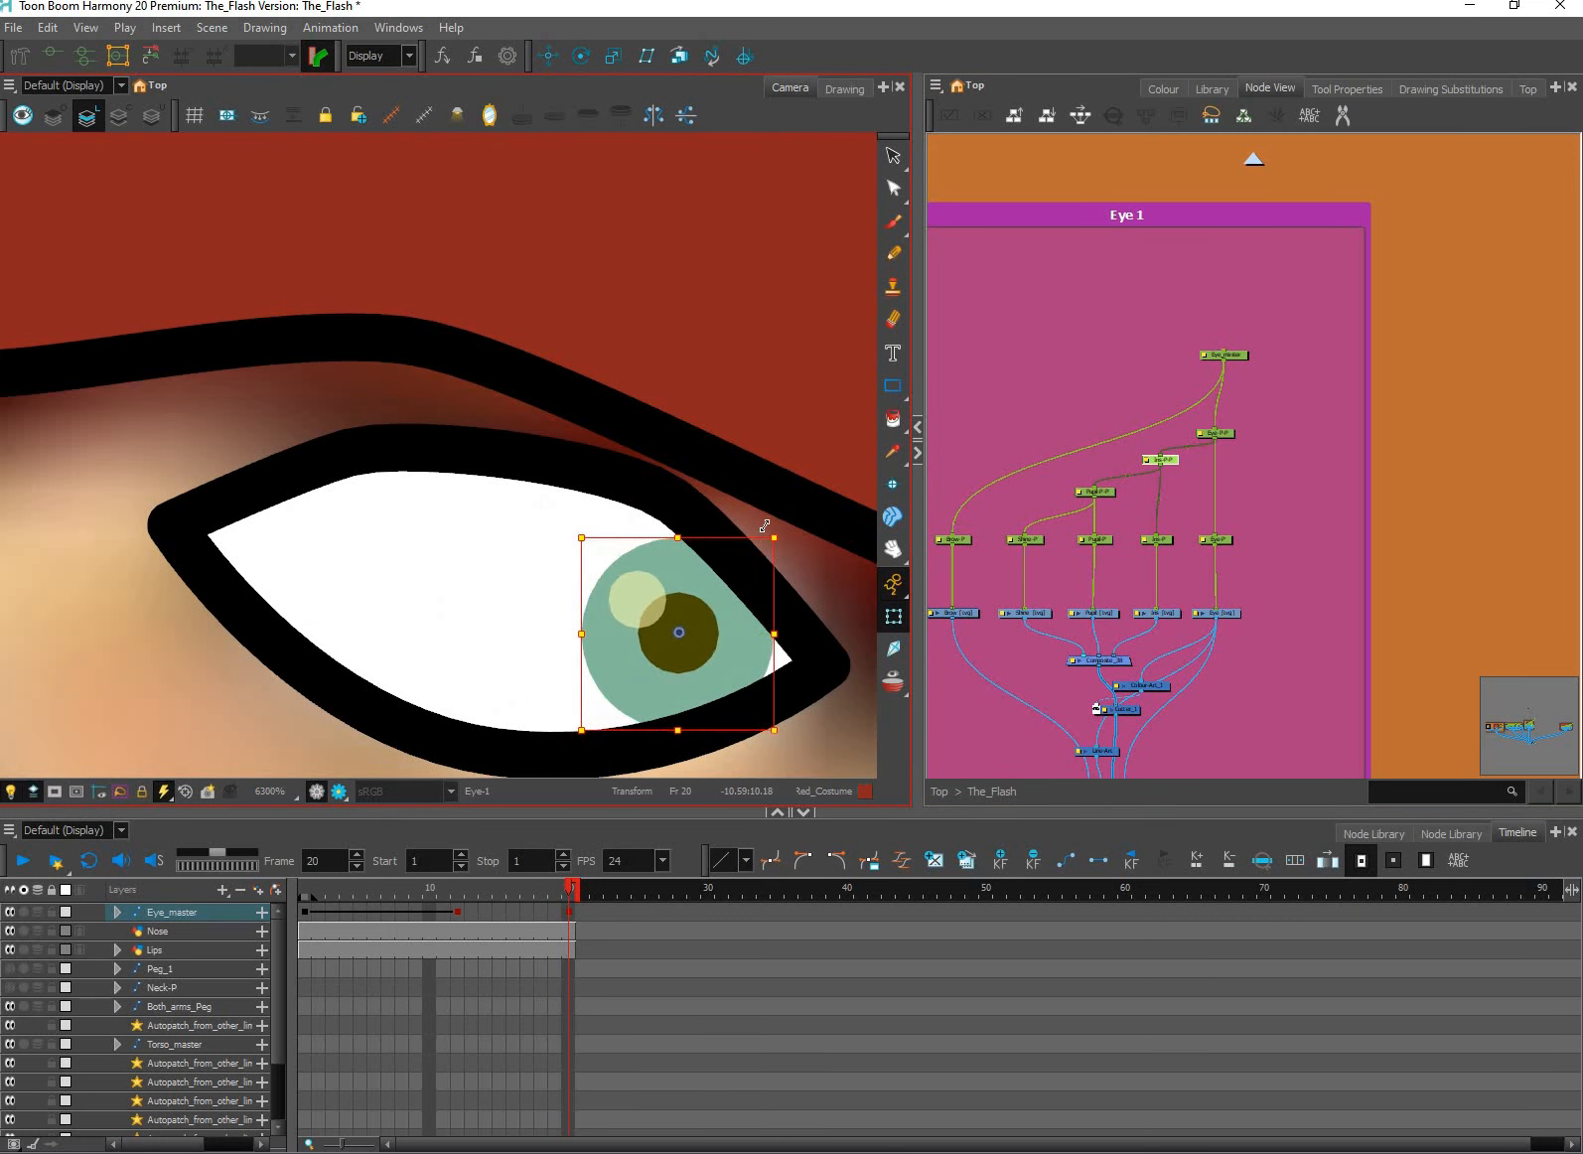
pyautogui.moveTo(765, 525); pyautogui.dragTo(707, 641)
pyautogui.press('Escape')
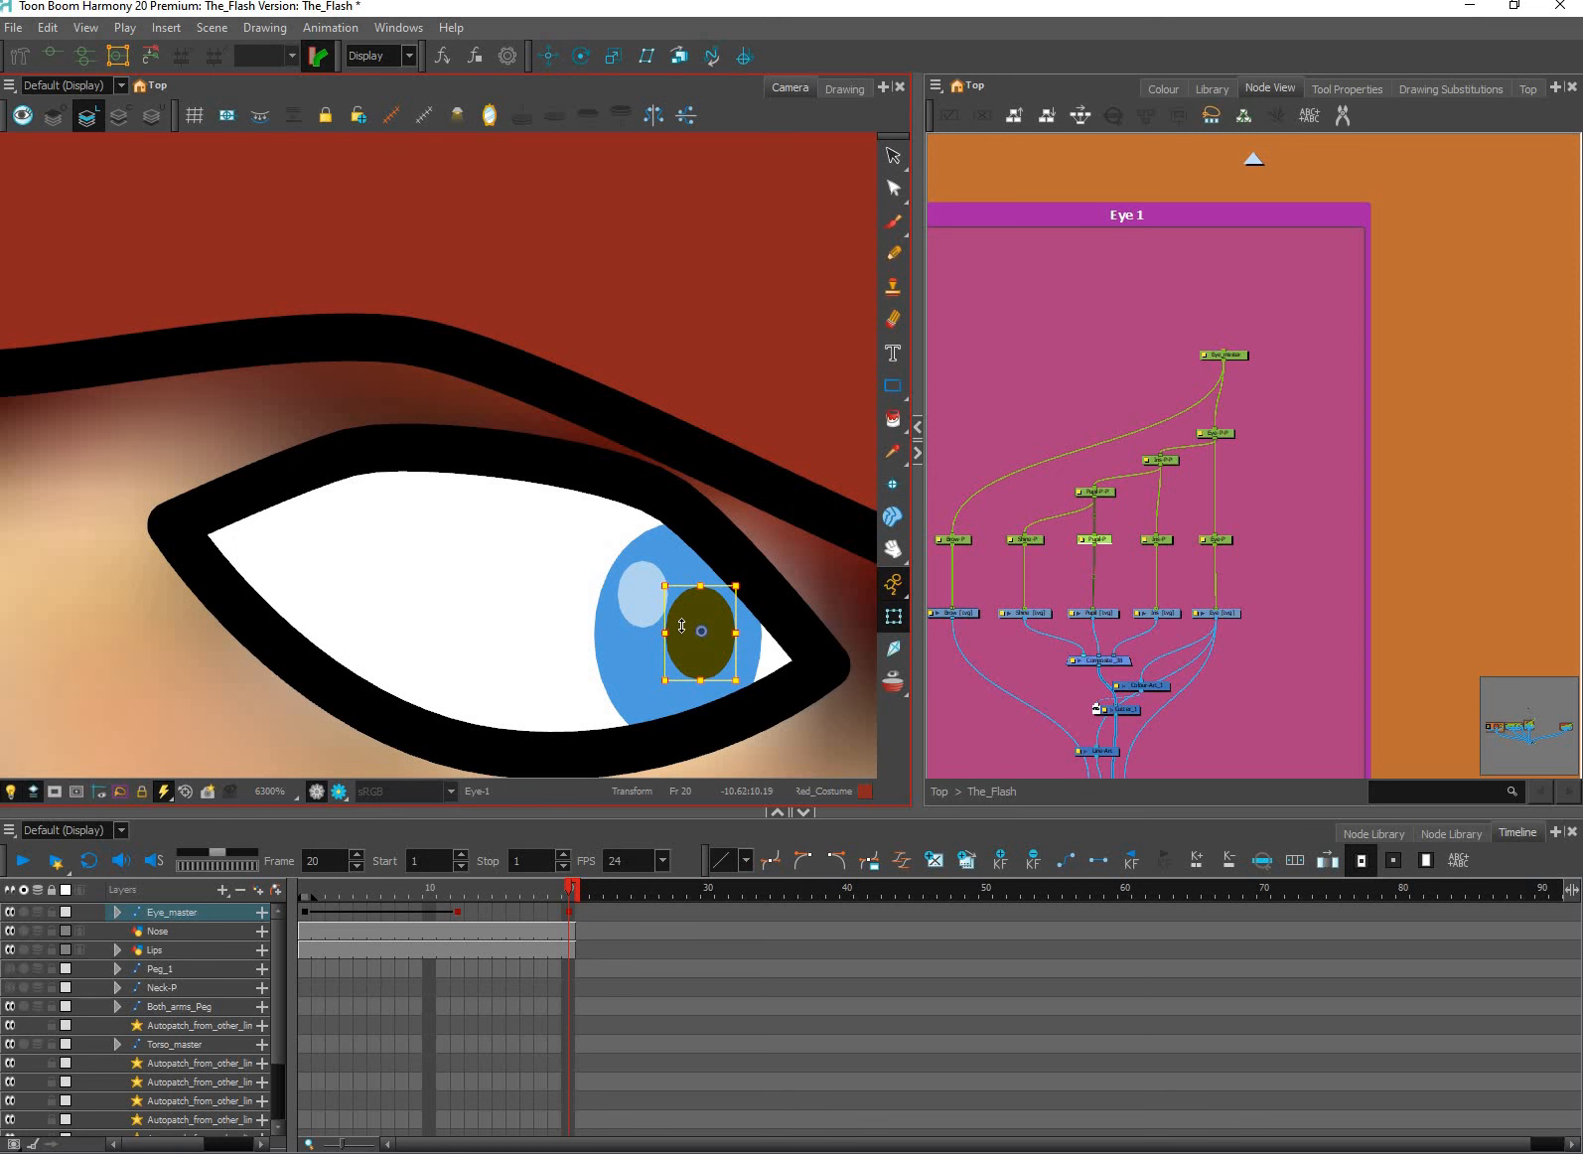
pyautogui.click(641, 594)
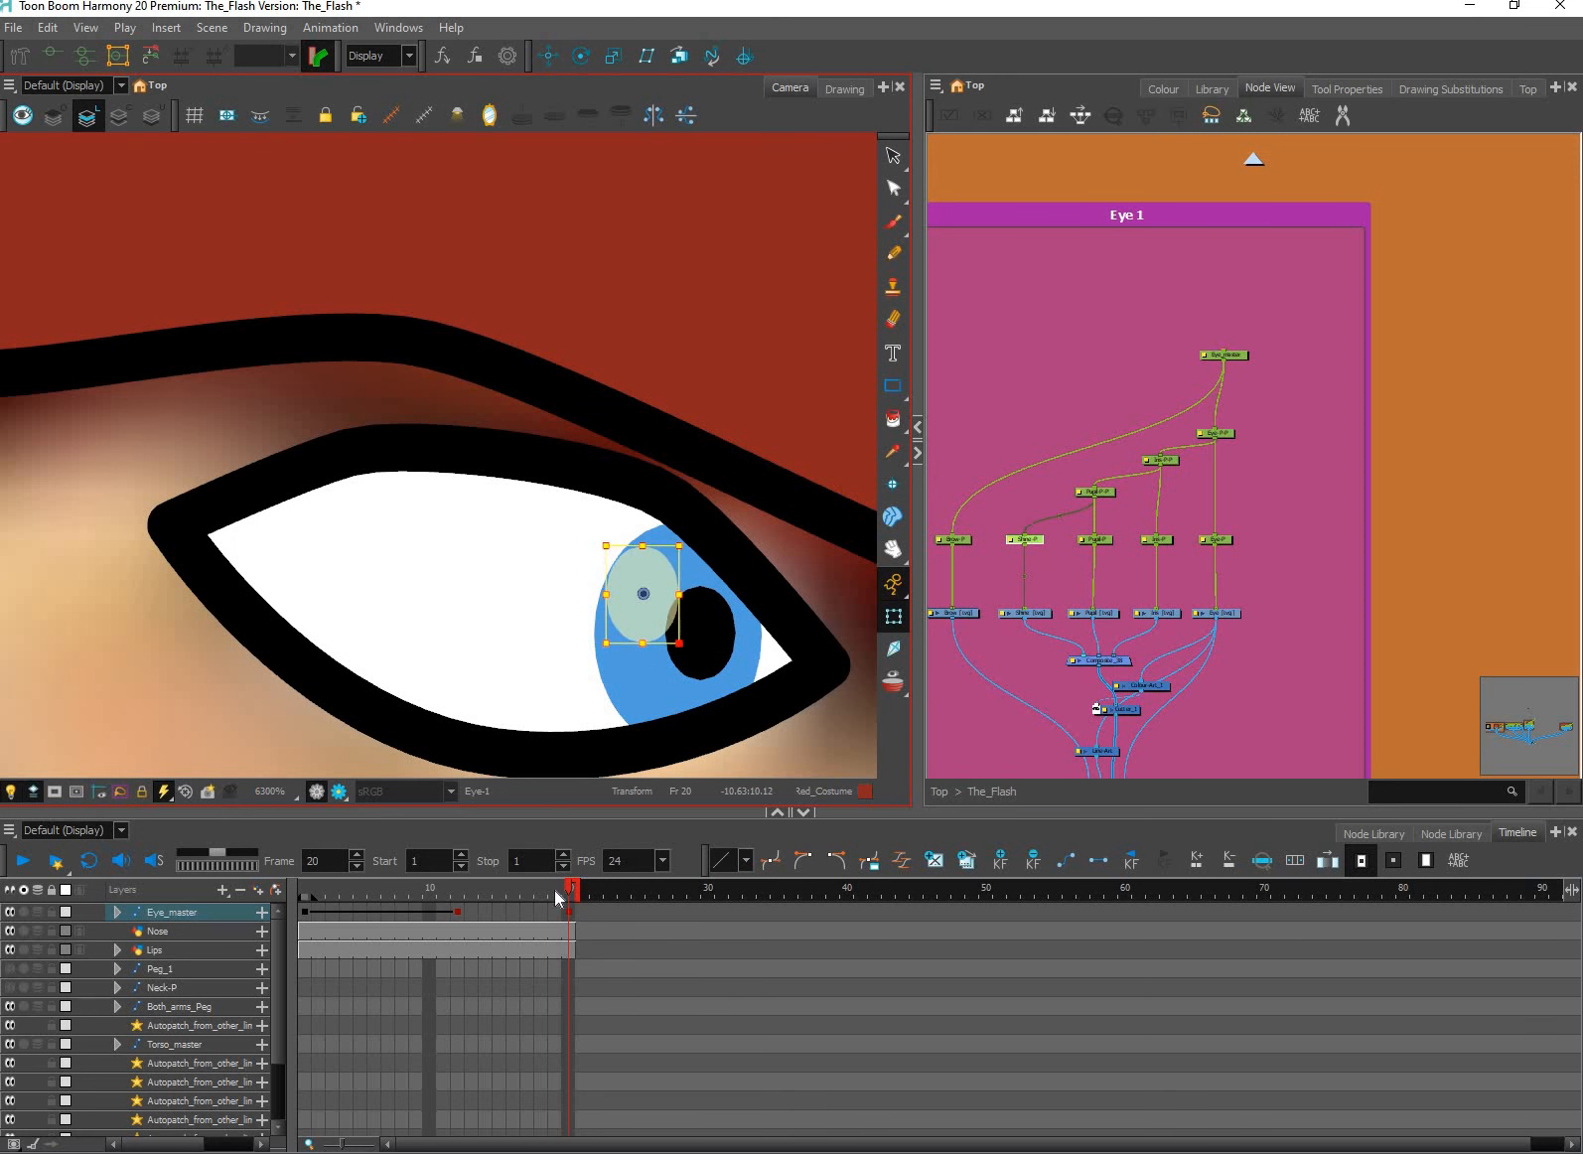
# Tween Eye_master from frame 12 to frame 20 and scrub the range to preview the look to the right.
pyautogui.click(457, 911)
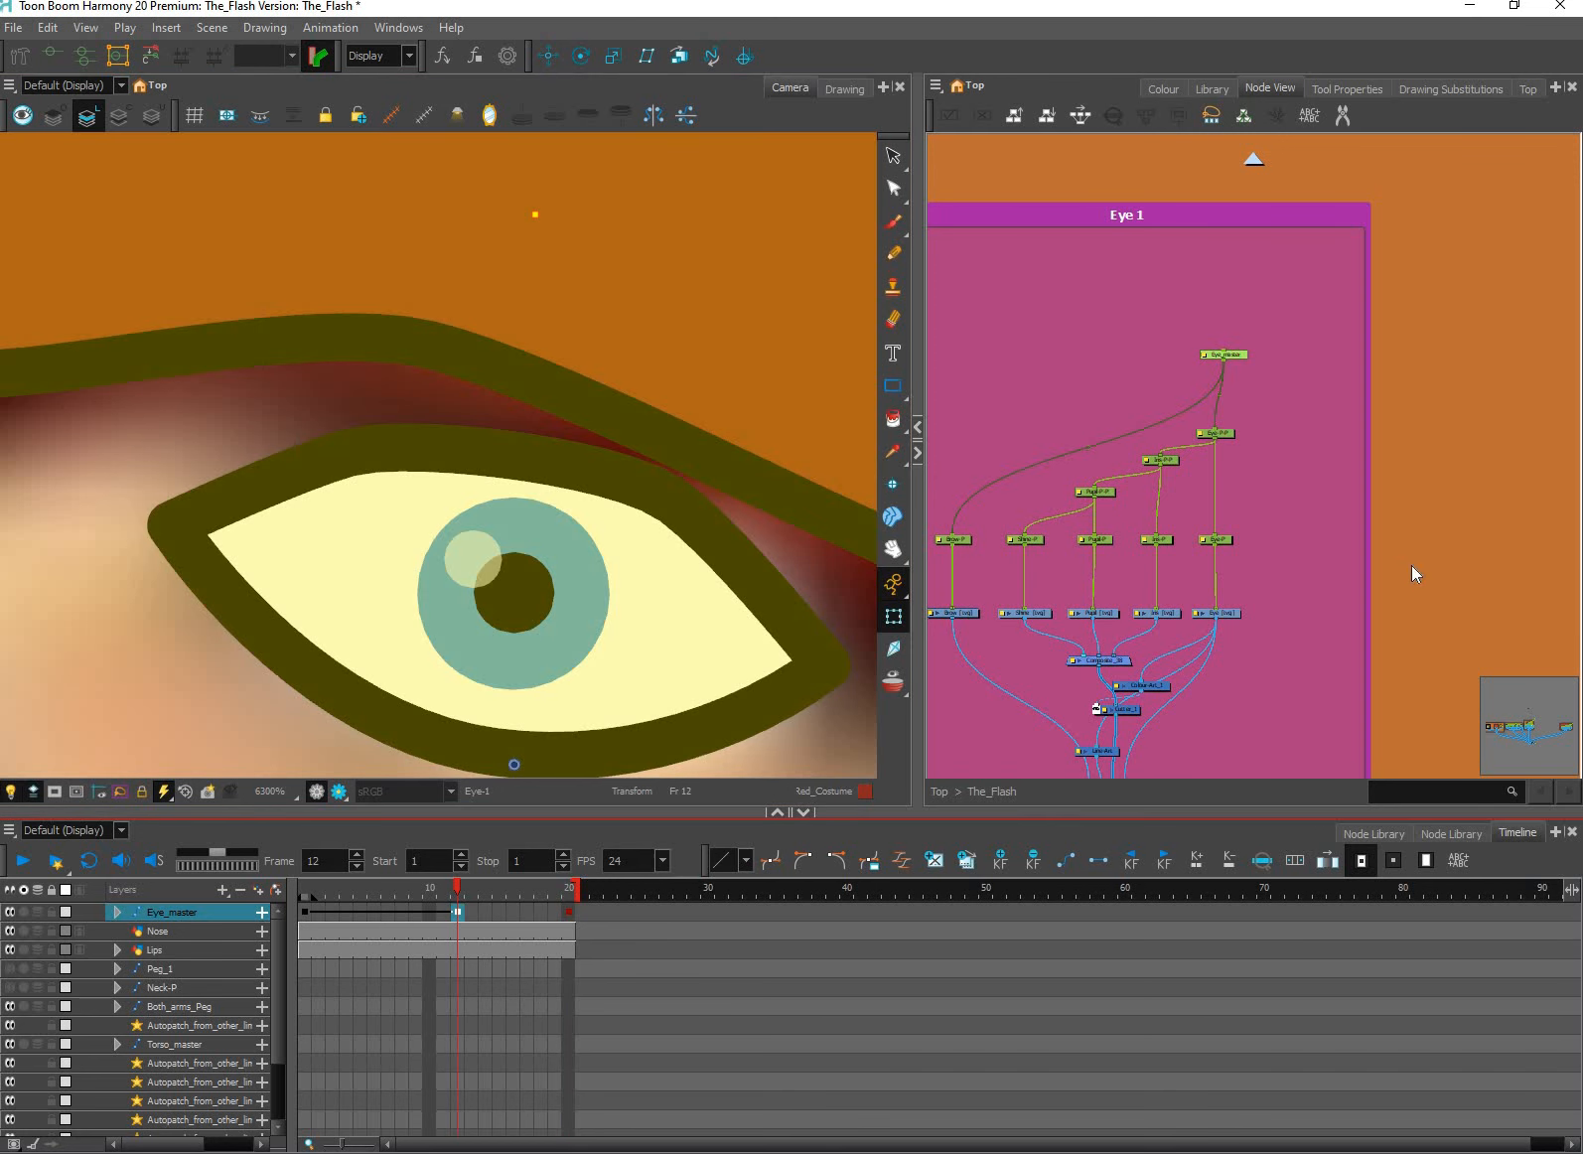
pyautogui.moveTo(468, 887)
pyautogui.mouseDown()
pyautogui.moveTo(586, 892)
pyautogui.moveTo(292, 876)
pyautogui.moveTo(609, 876)
pyautogui.moveTo(481, 874)
pyautogui.moveTo(596, 831)
pyautogui.moveTo(485, 887)
pyautogui.mouseUp()
pyautogui.click(707, 658)
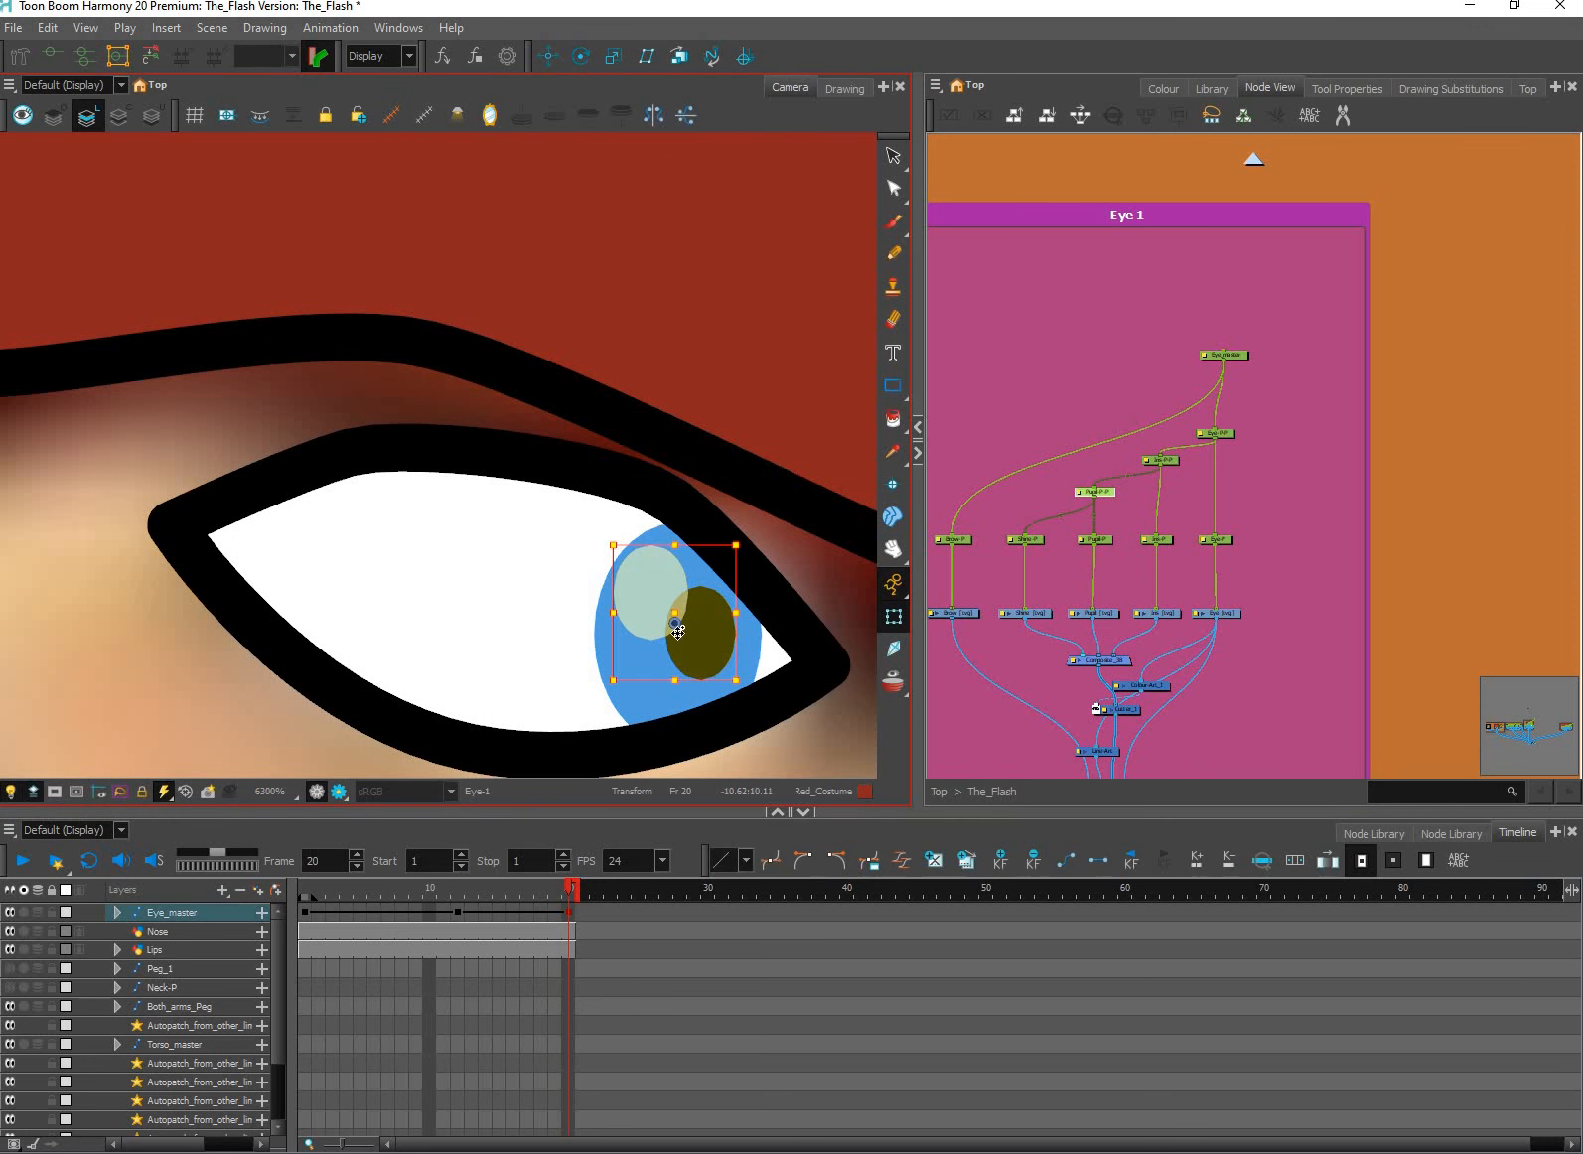
# Reset the Eye 1 parts at frame 20, raise the iris partly under the upper lid and flatten it vertically.
pyautogui.click(1250, 226)
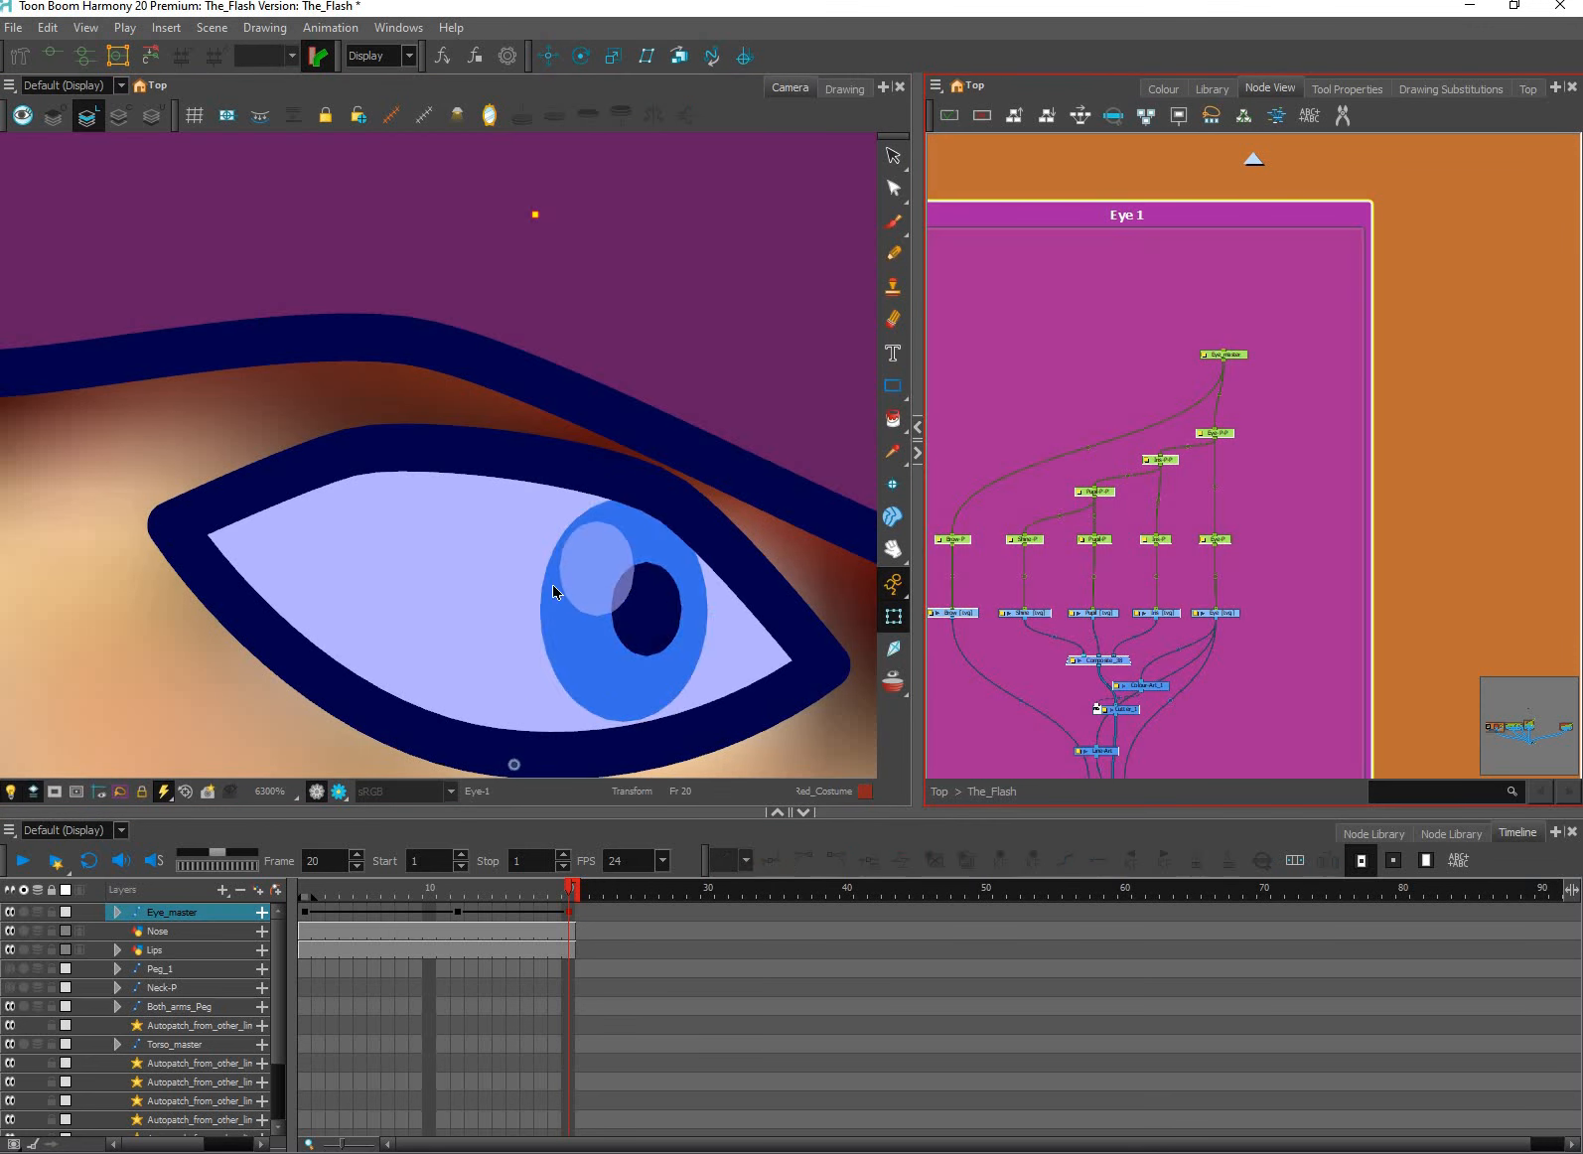
pyautogui.click(566, 607)
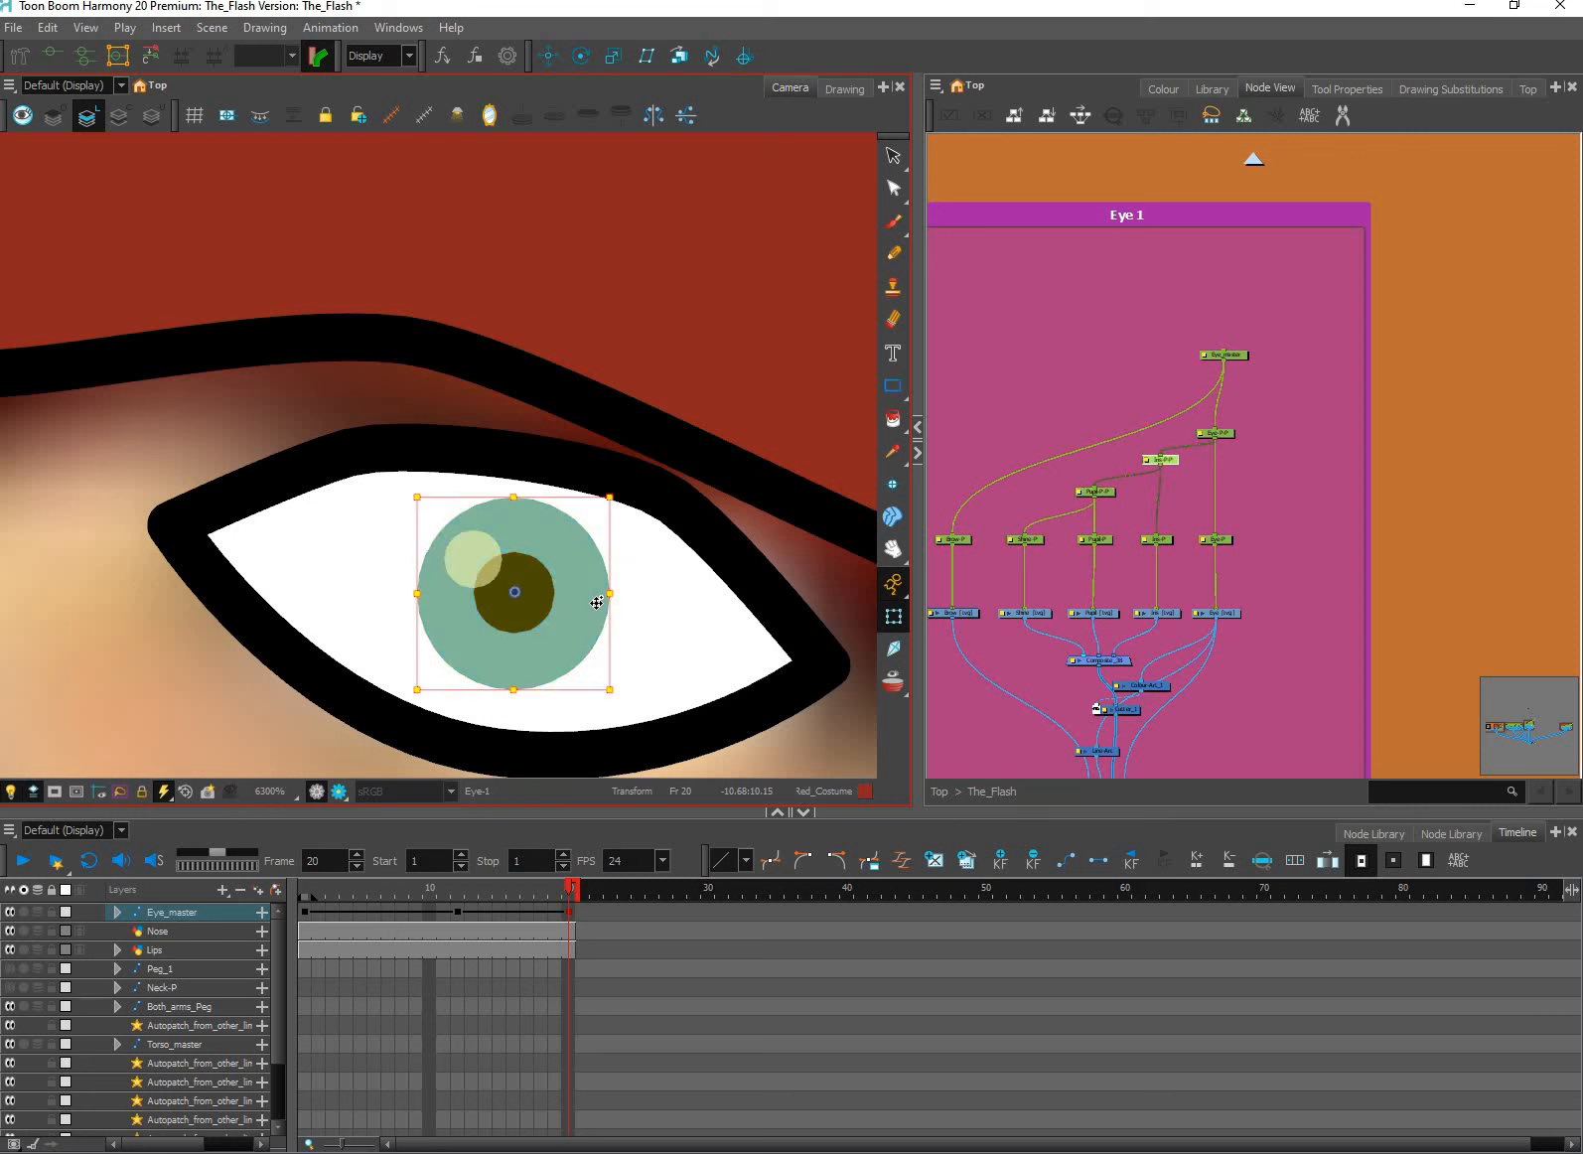
pyautogui.press('Up')
pyautogui.press('Up')
pyautogui.press('Up')
pyautogui.press('Up')
pyautogui.press('Up')
pyautogui.press('Up')
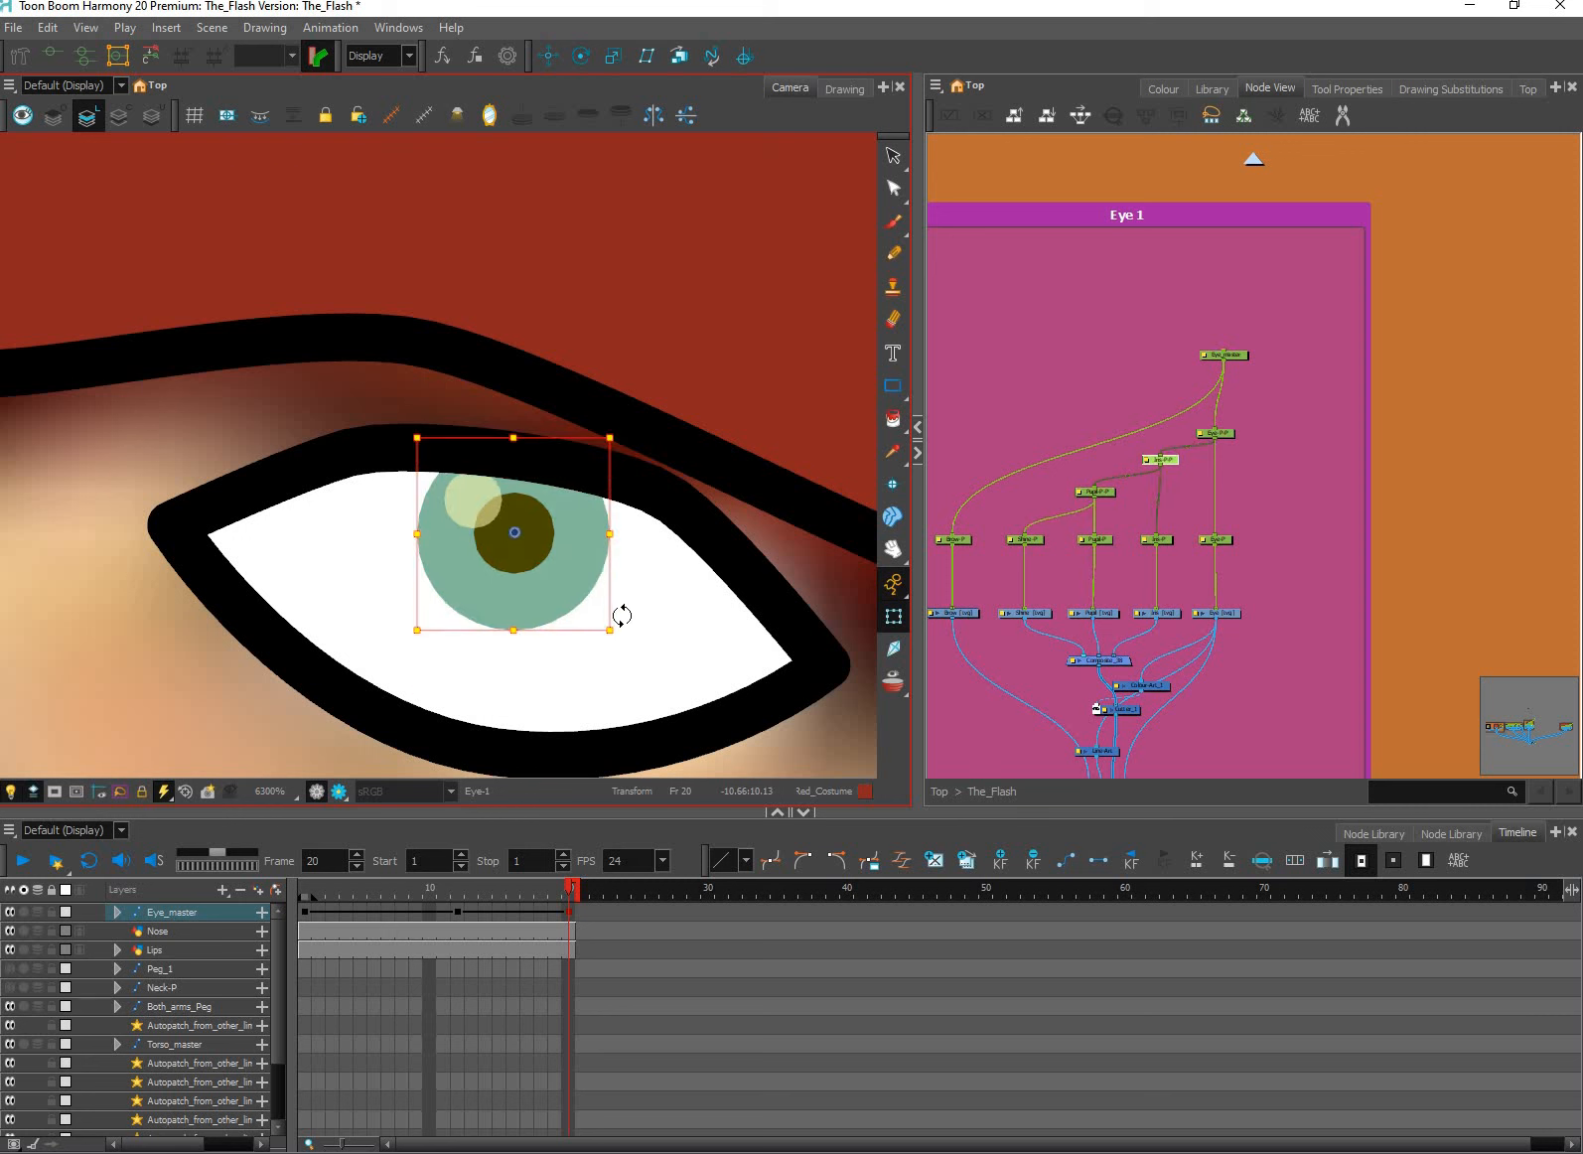
pyautogui.moveTo(610, 630); pyautogui.dragTo(621, 614)
pyautogui.click(993, 417)
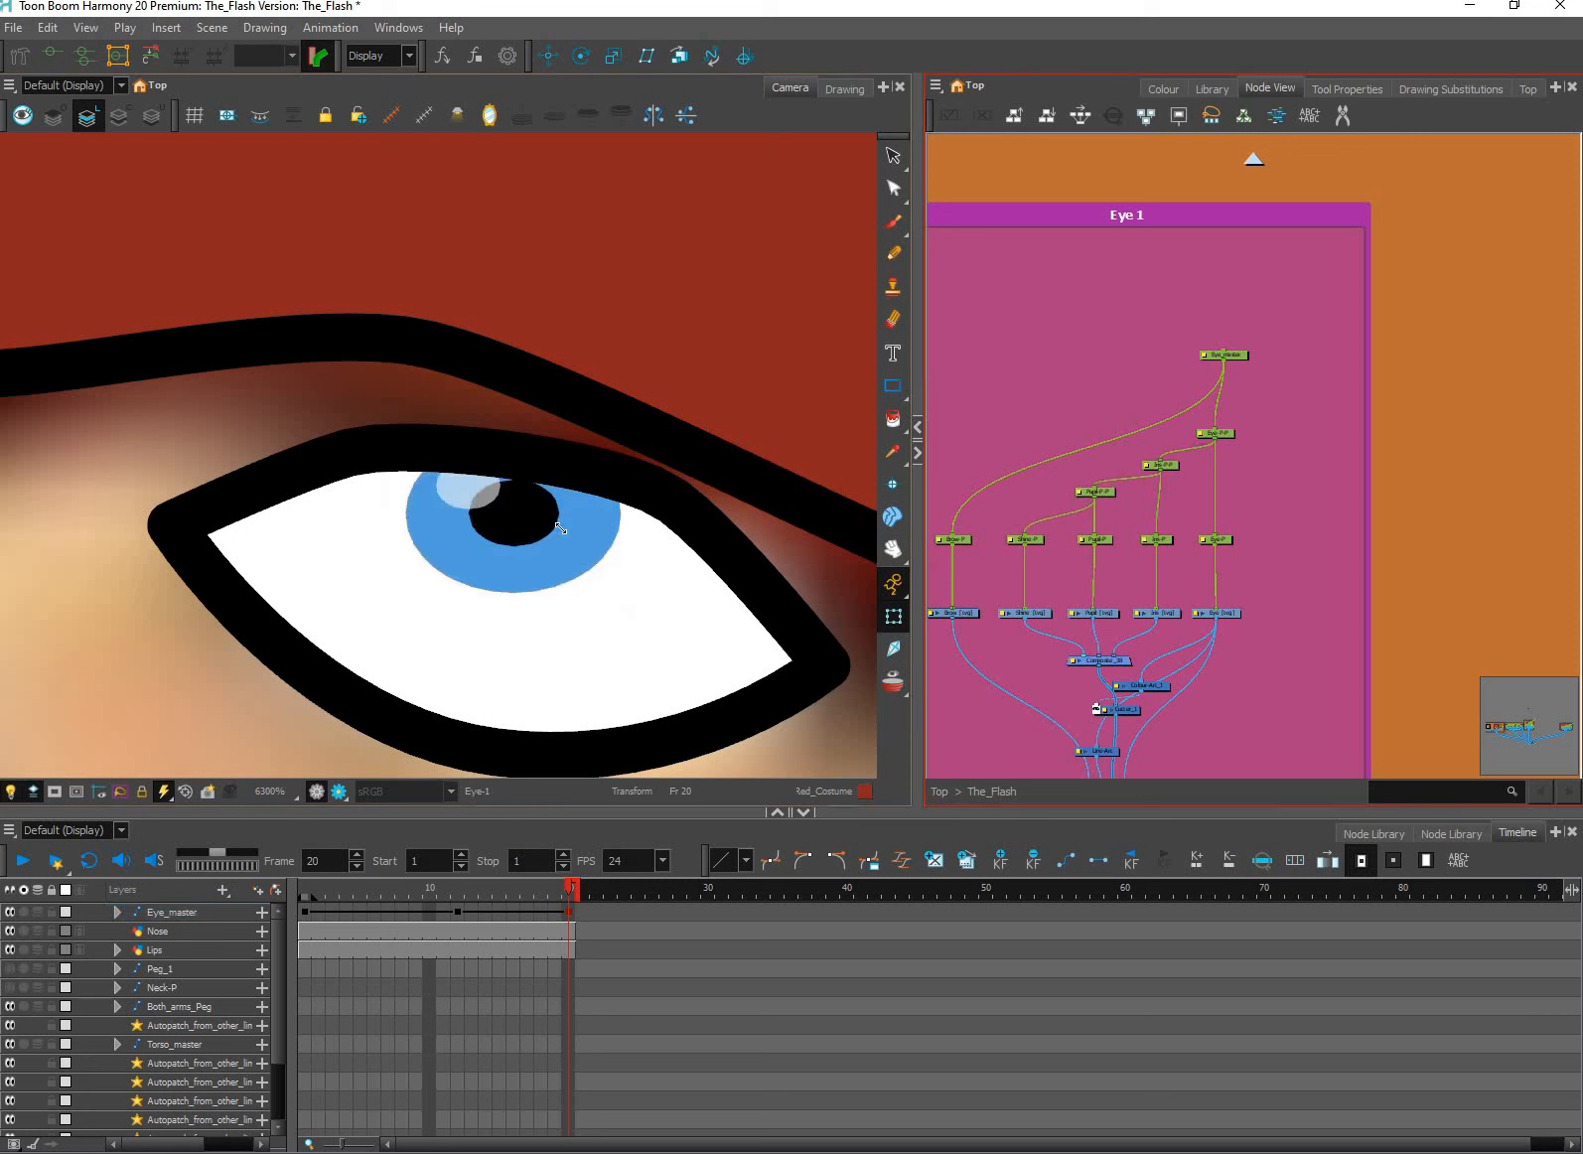
# Nudge the pupil slightly upward within the flattened iris at frame 20.
pyautogui.click(532, 529)
pyautogui.press('Up')
pyautogui.press('Up')
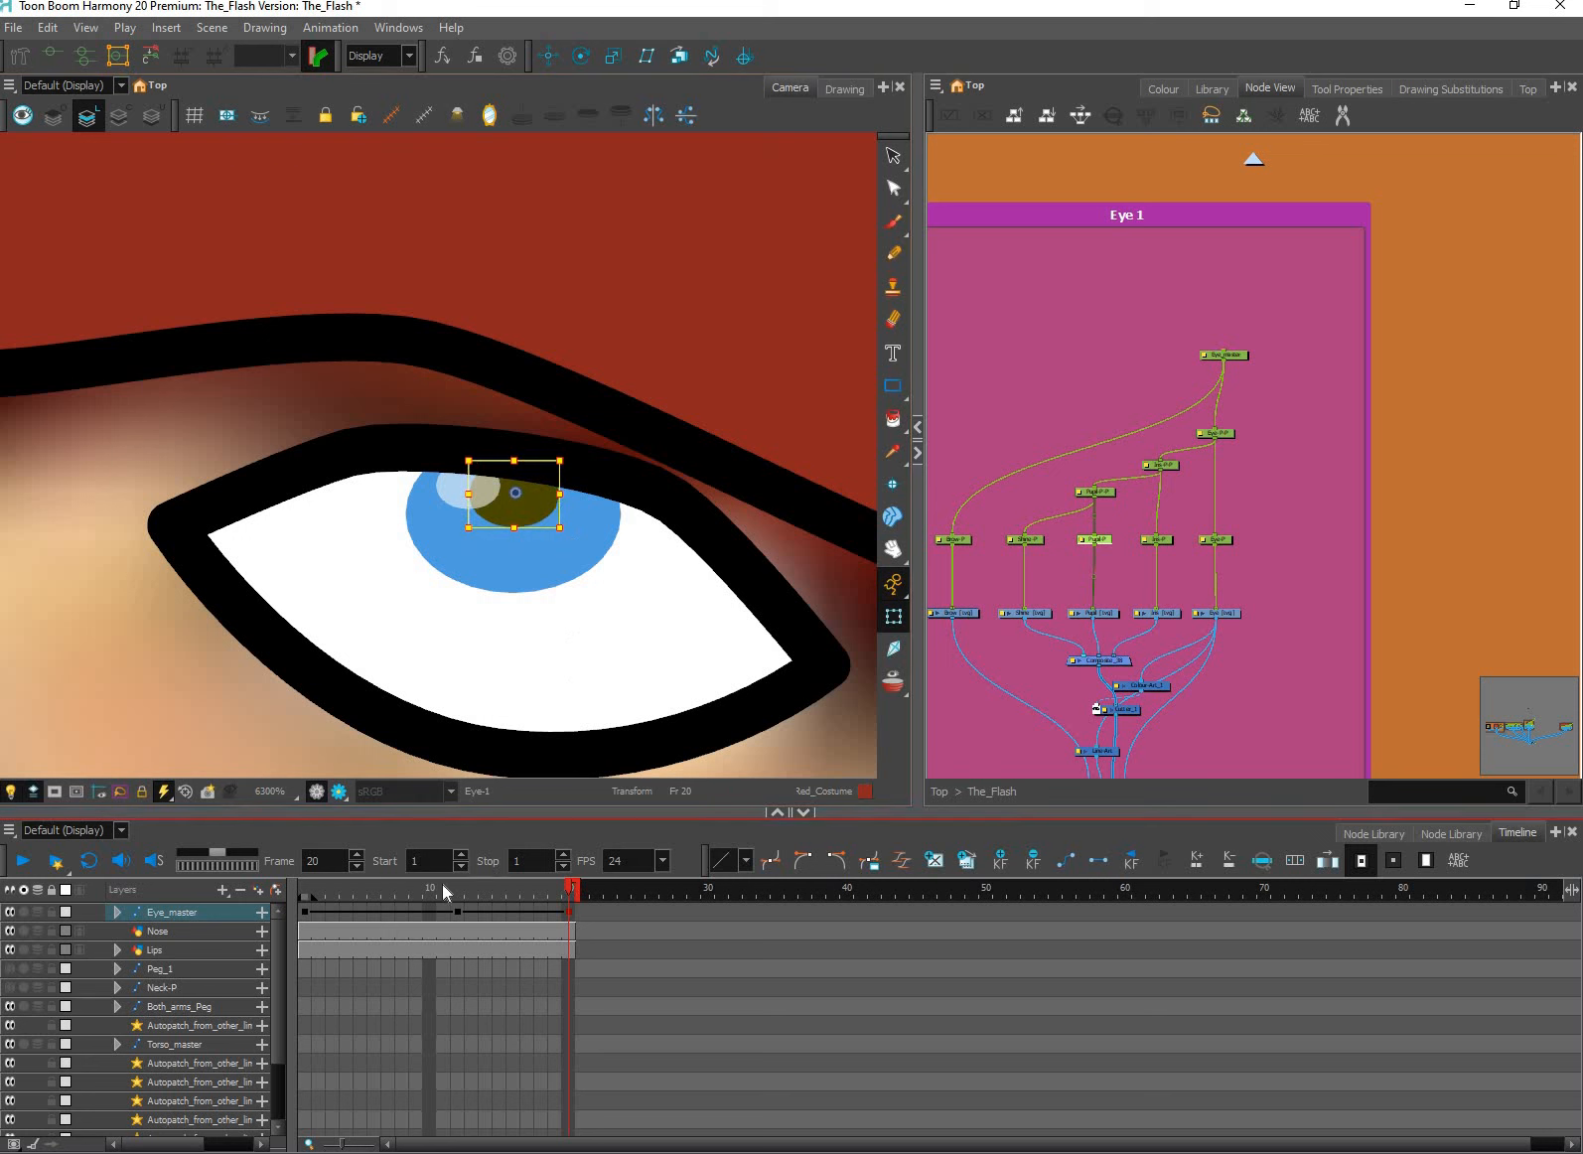
# Scrub through the eye animation and delete all the Eye_master test keyframes from frame 1 to frame 20.
pyautogui.moveTo(515, 899); pyautogui.dragTo(573, 918)
pyautogui.click(569, 911)
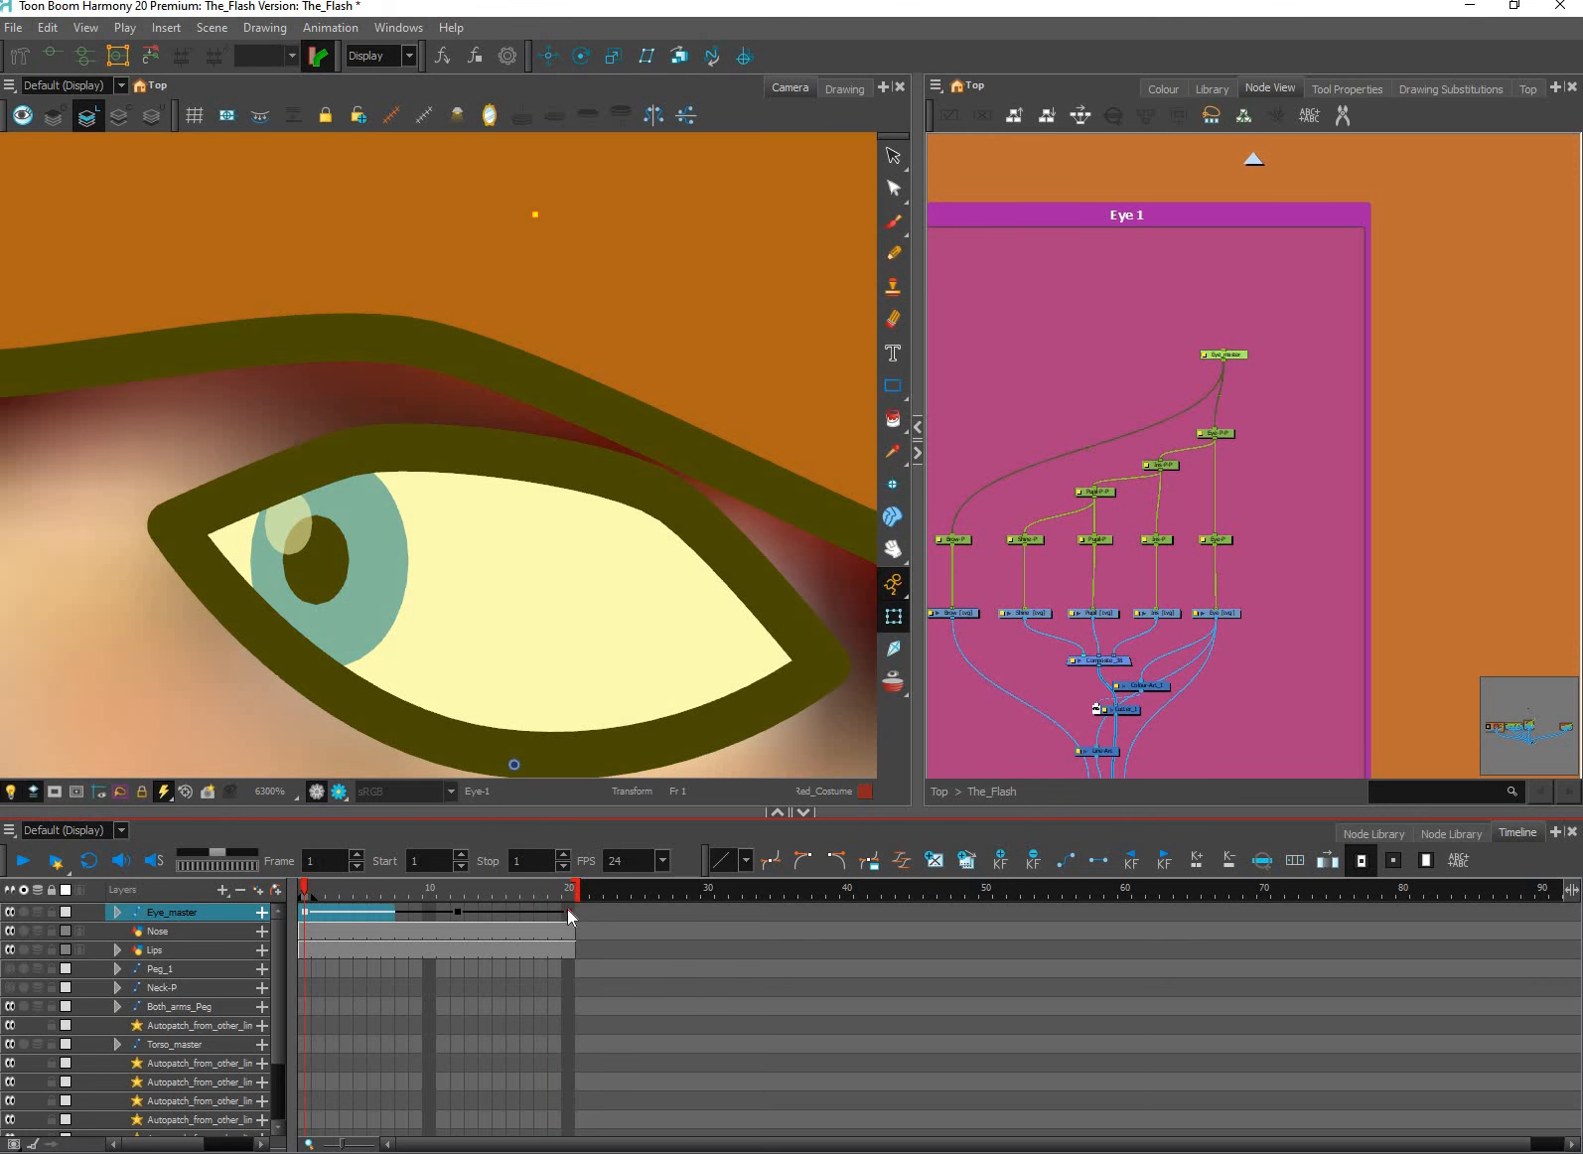
pyautogui.press('Delete')
pyautogui.click(1385, 393)
# Try to rotate the brow clockwise down over the eye, and undo the rotation.
pyautogui.scroll(-1, 974, 506)
pyautogui.scroll(-5, 806, 562)
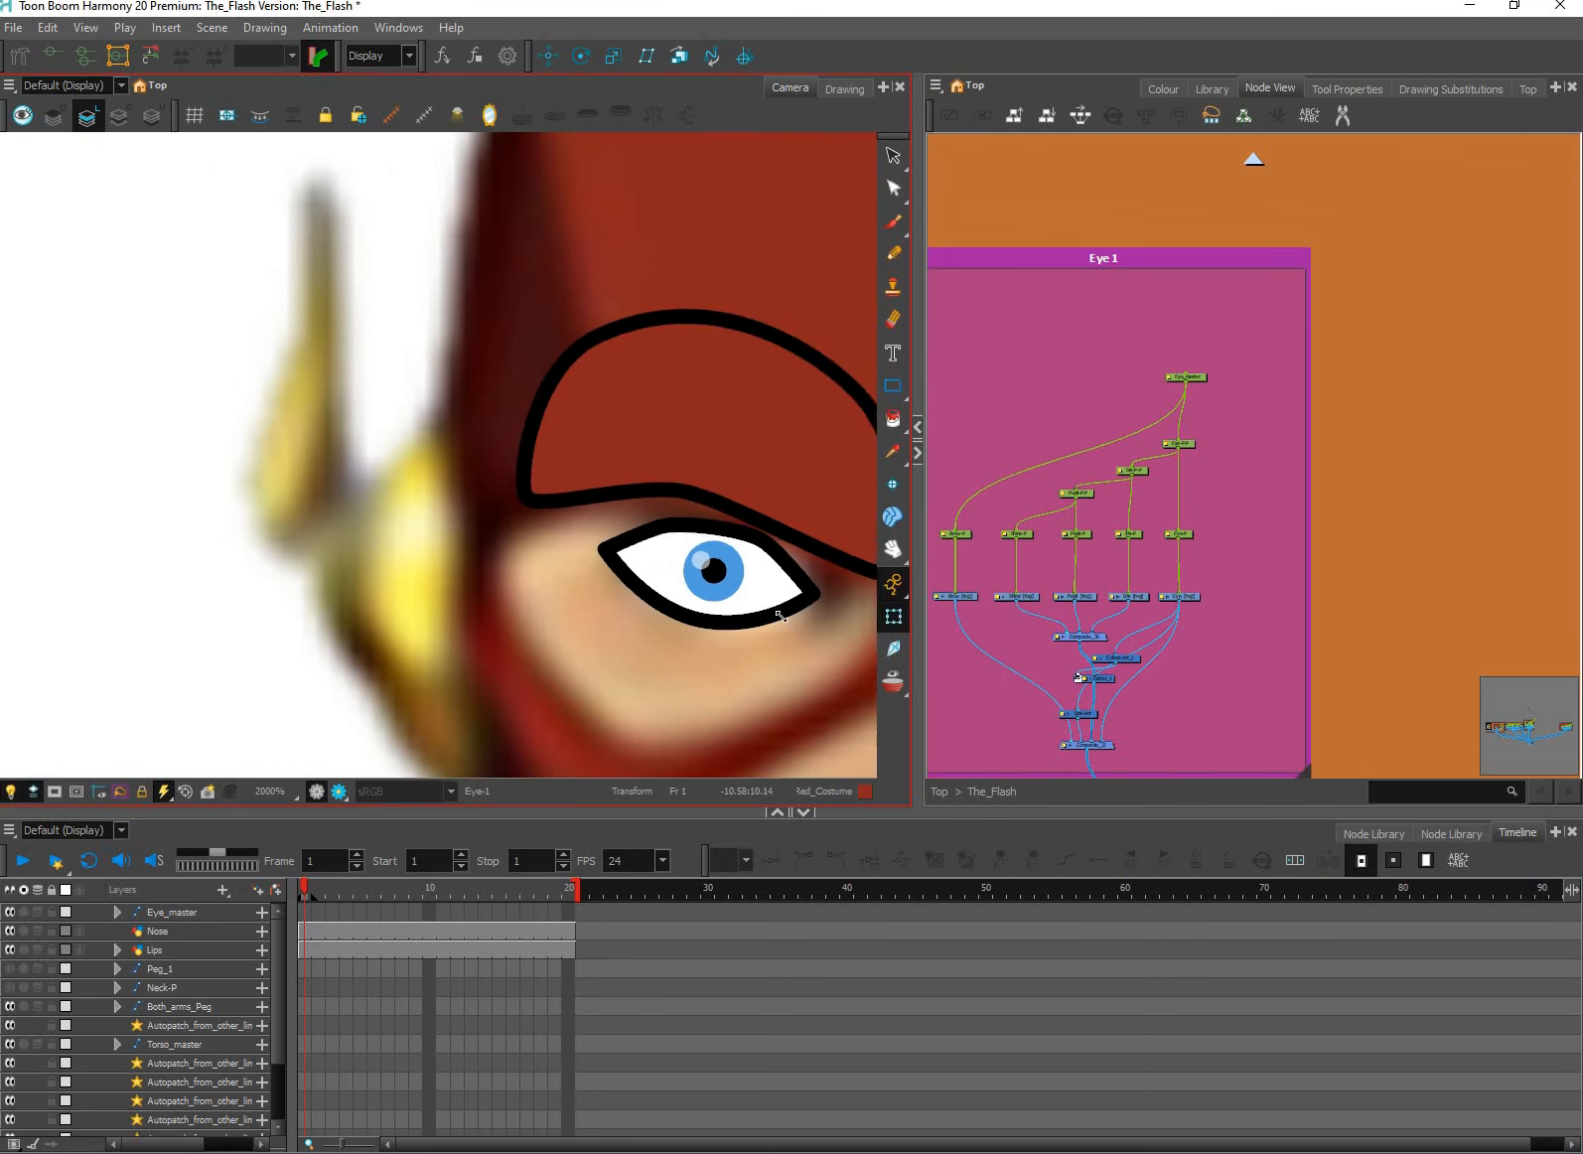
pyautogui.moveTo(788, 619); pyautogui.dragTo(664, 642)
pyautogui.scroll(-2, 753, 626)
pyautogui.click(733, 568)
pyautogui.scroll(1, 754, 672)
pyautogui.moveTo(773, 614); pyautogui.dragTo(739, 695)
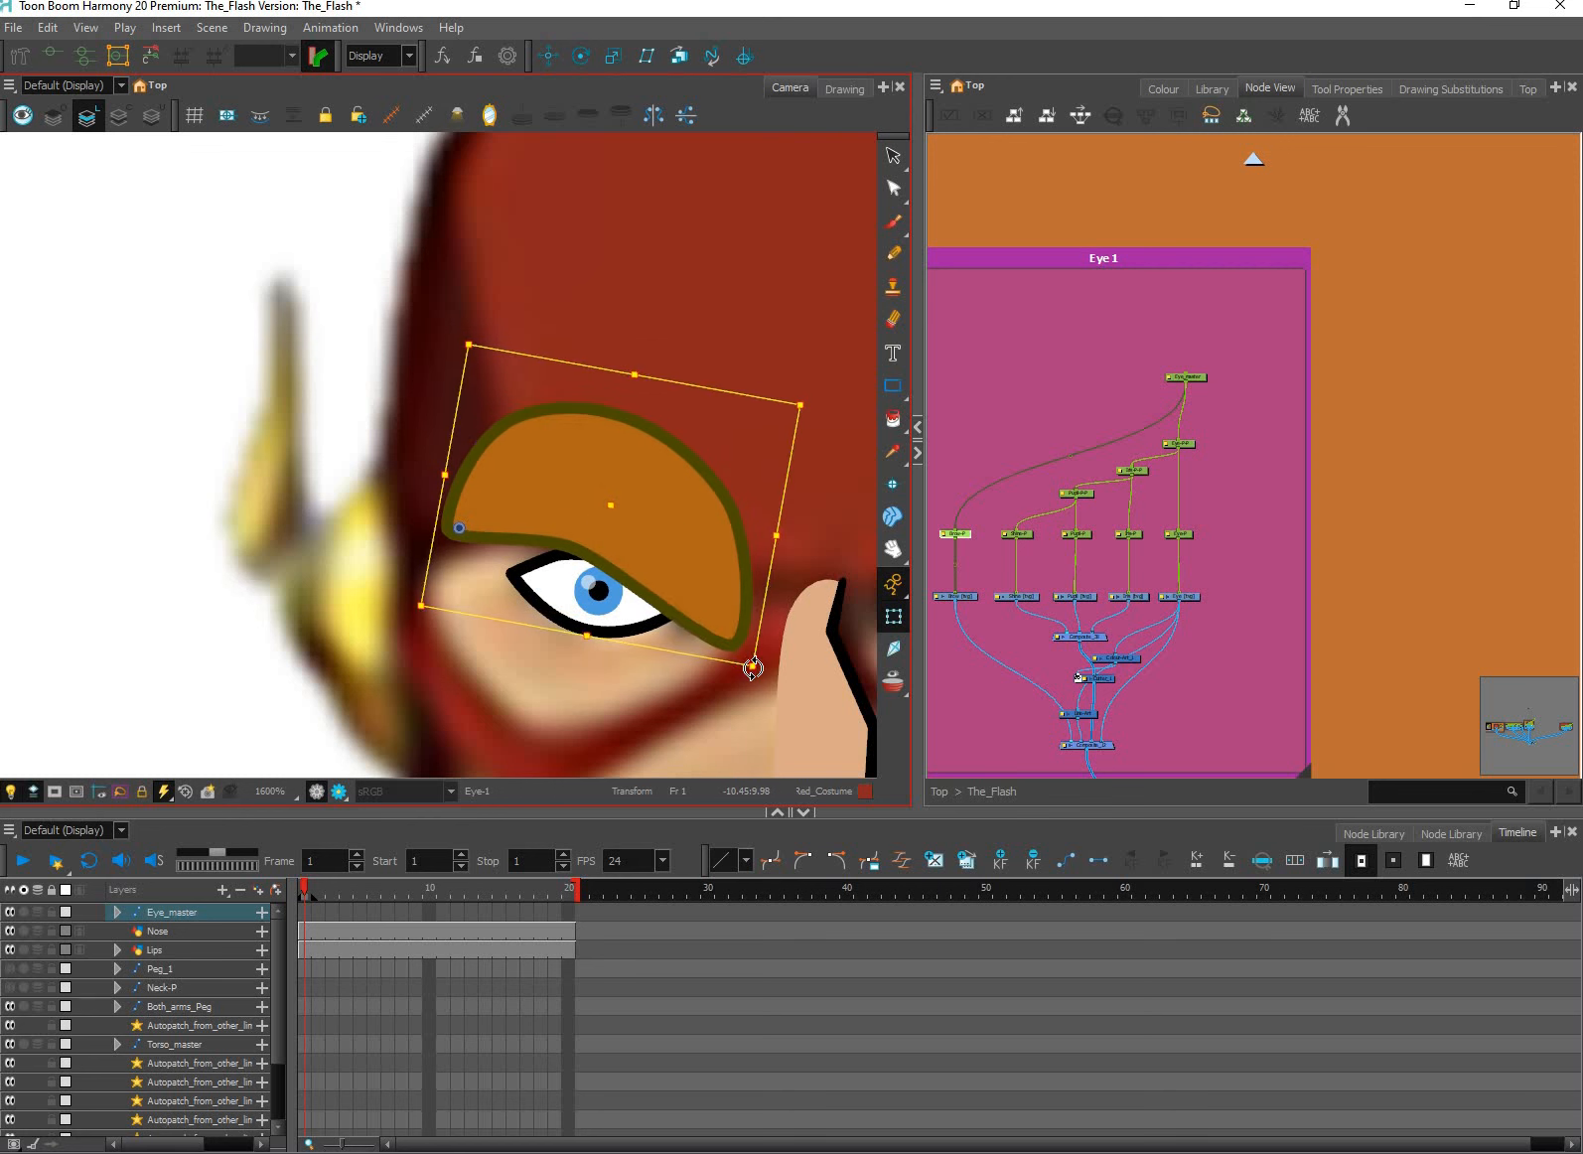
pyautogui.hotkey('ctrl', 'z')
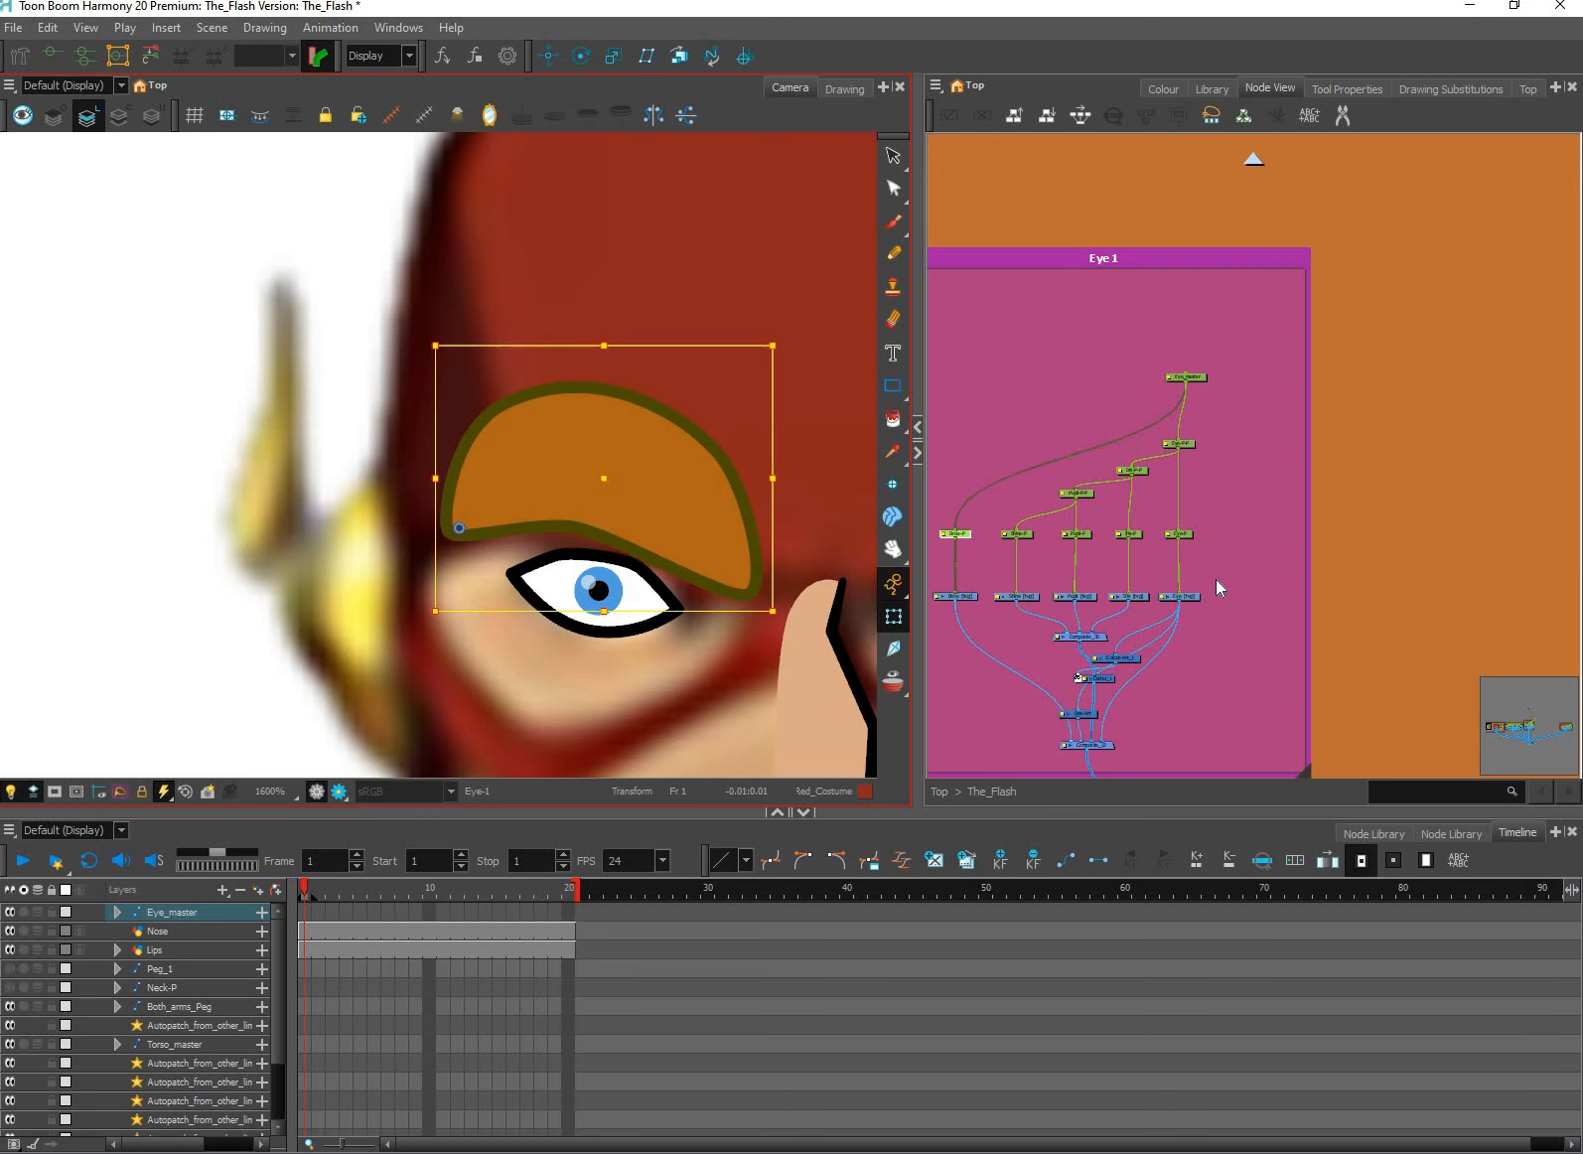
# Select the Brow drawing node under Brow-P and open the Envelope Creator for it.
pyautogui.moveTo(957, 562); pyautogui.dragTo(1210, 601)
pyautogui.scroll(3, 1210, 598)
pyautogui.click(1209, 660)
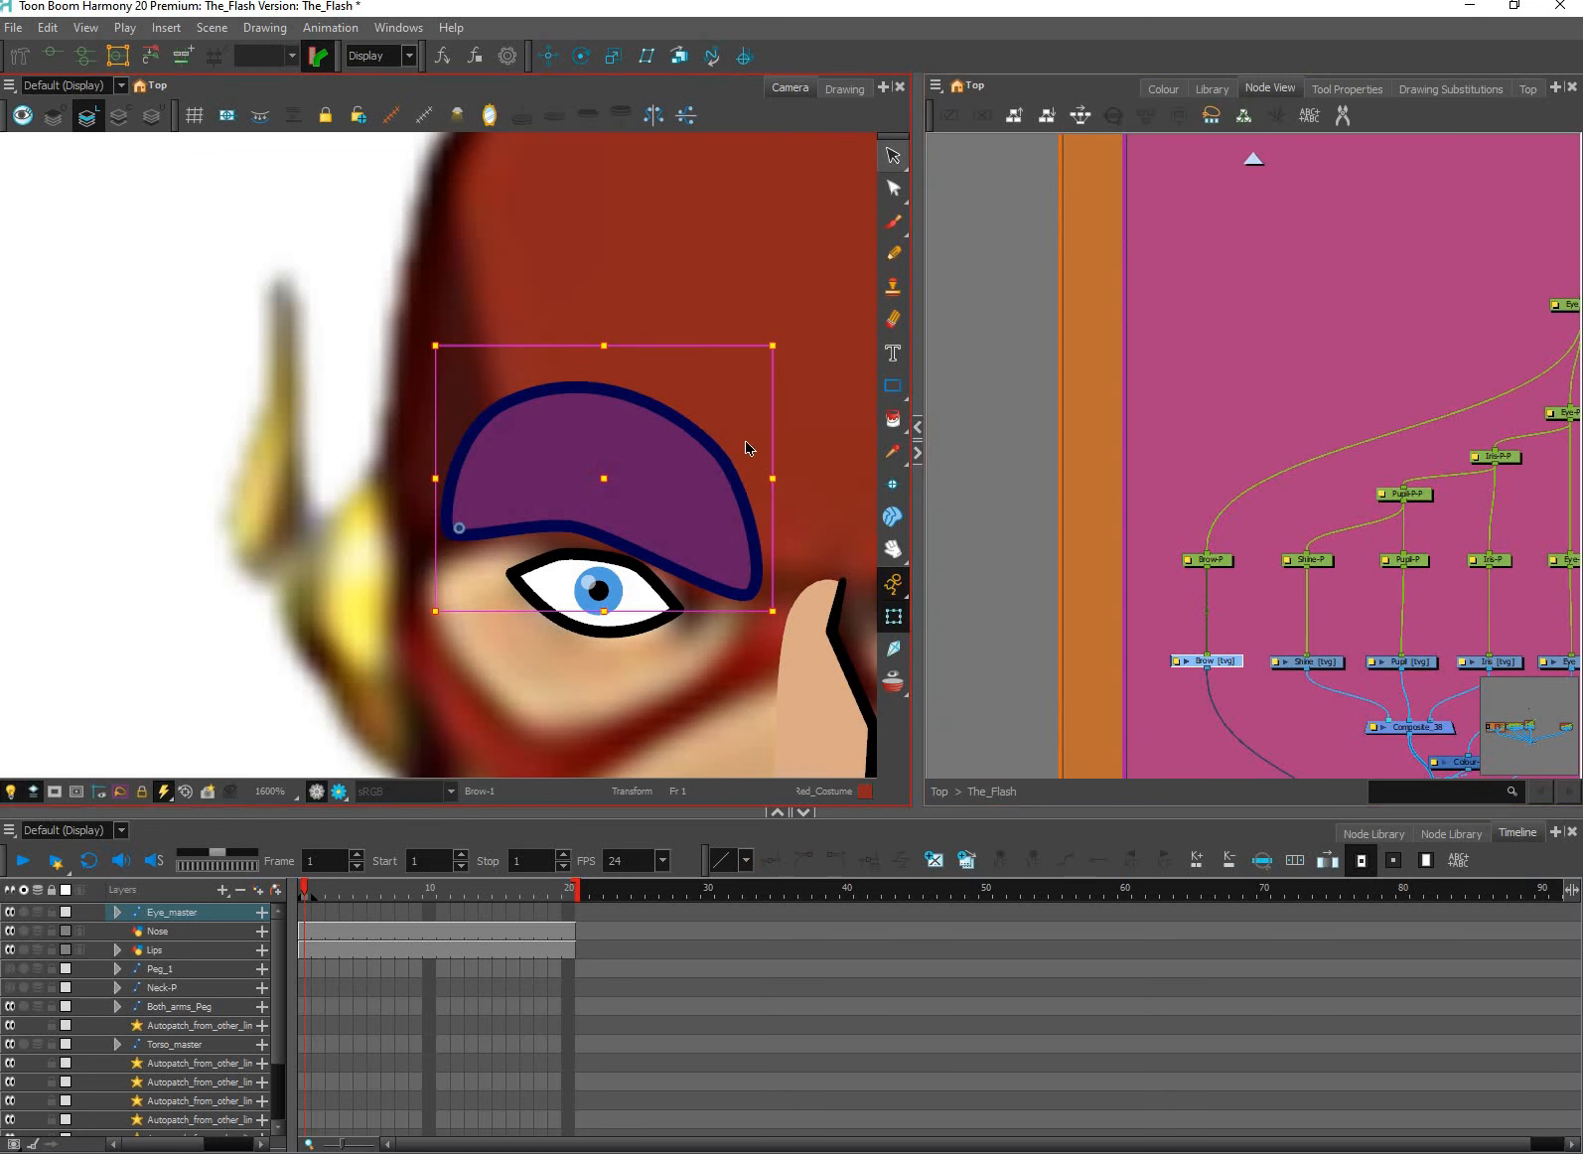
pyautogui.hotkey('alt', 's')
pyautogui.scroll(2, 757, 417)
pyautogui.scroll(3, 1239, 668)
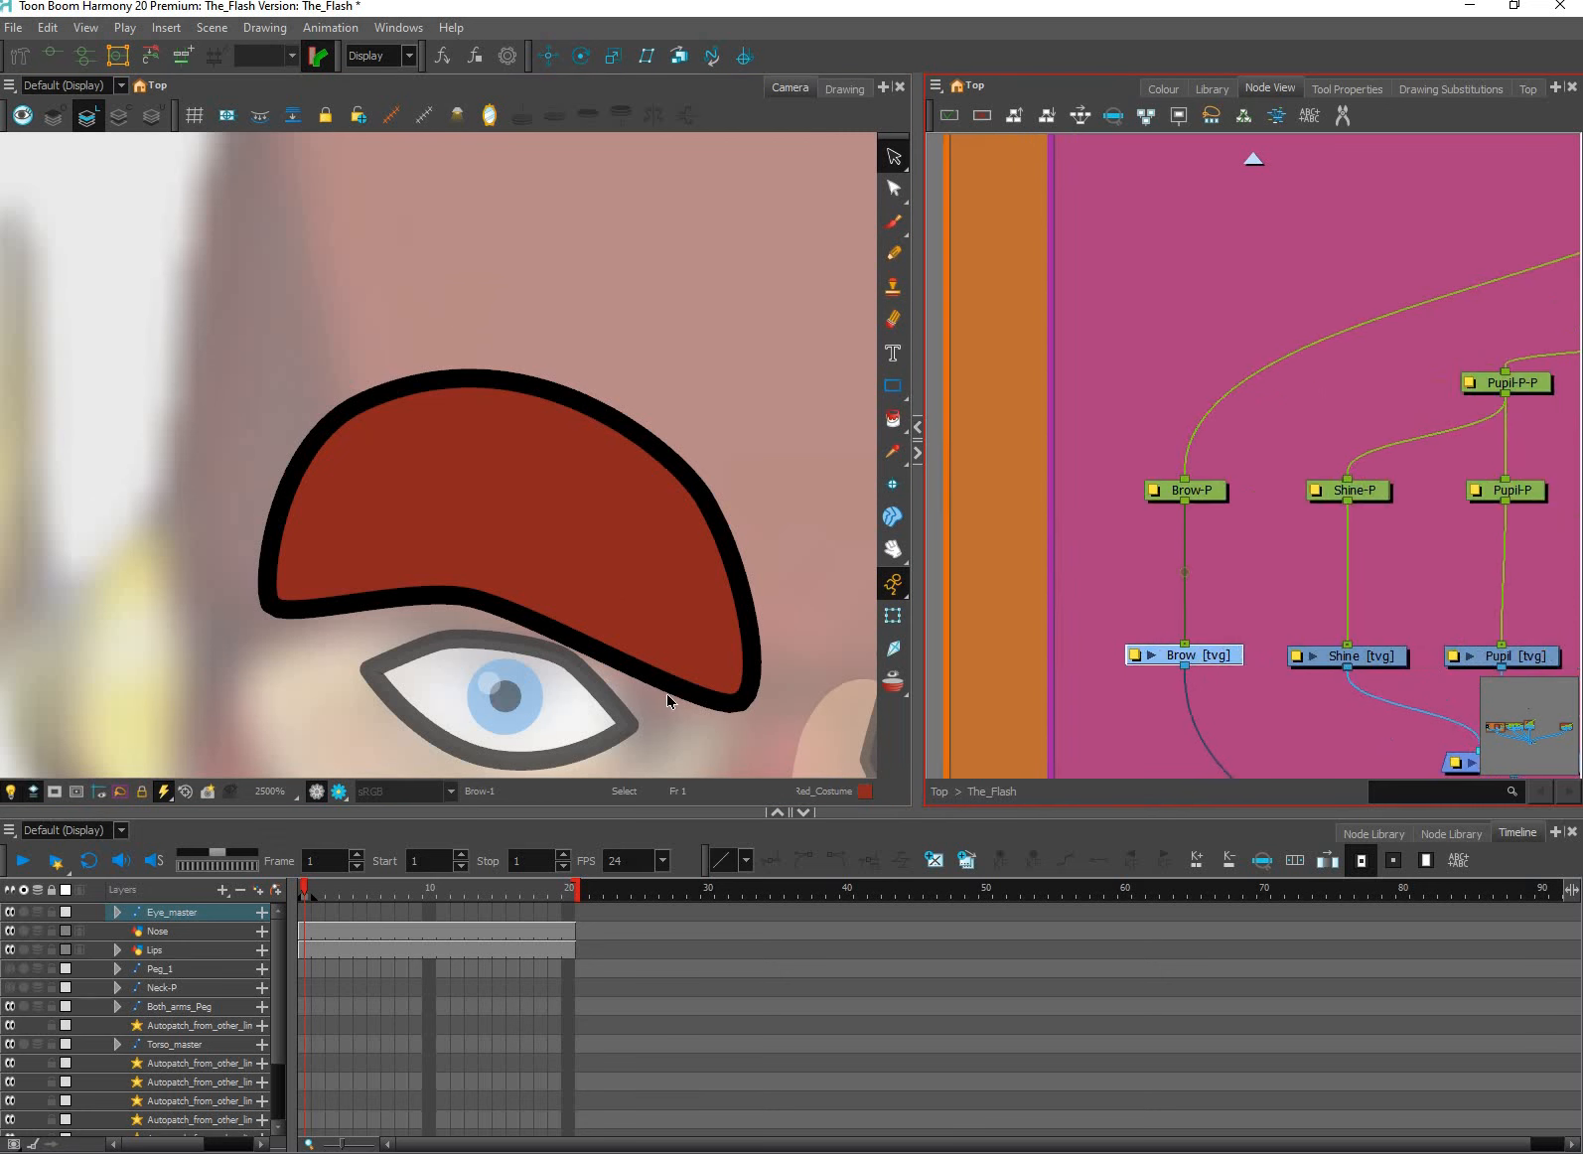
pyautogui.hotkey('shift', 'e')
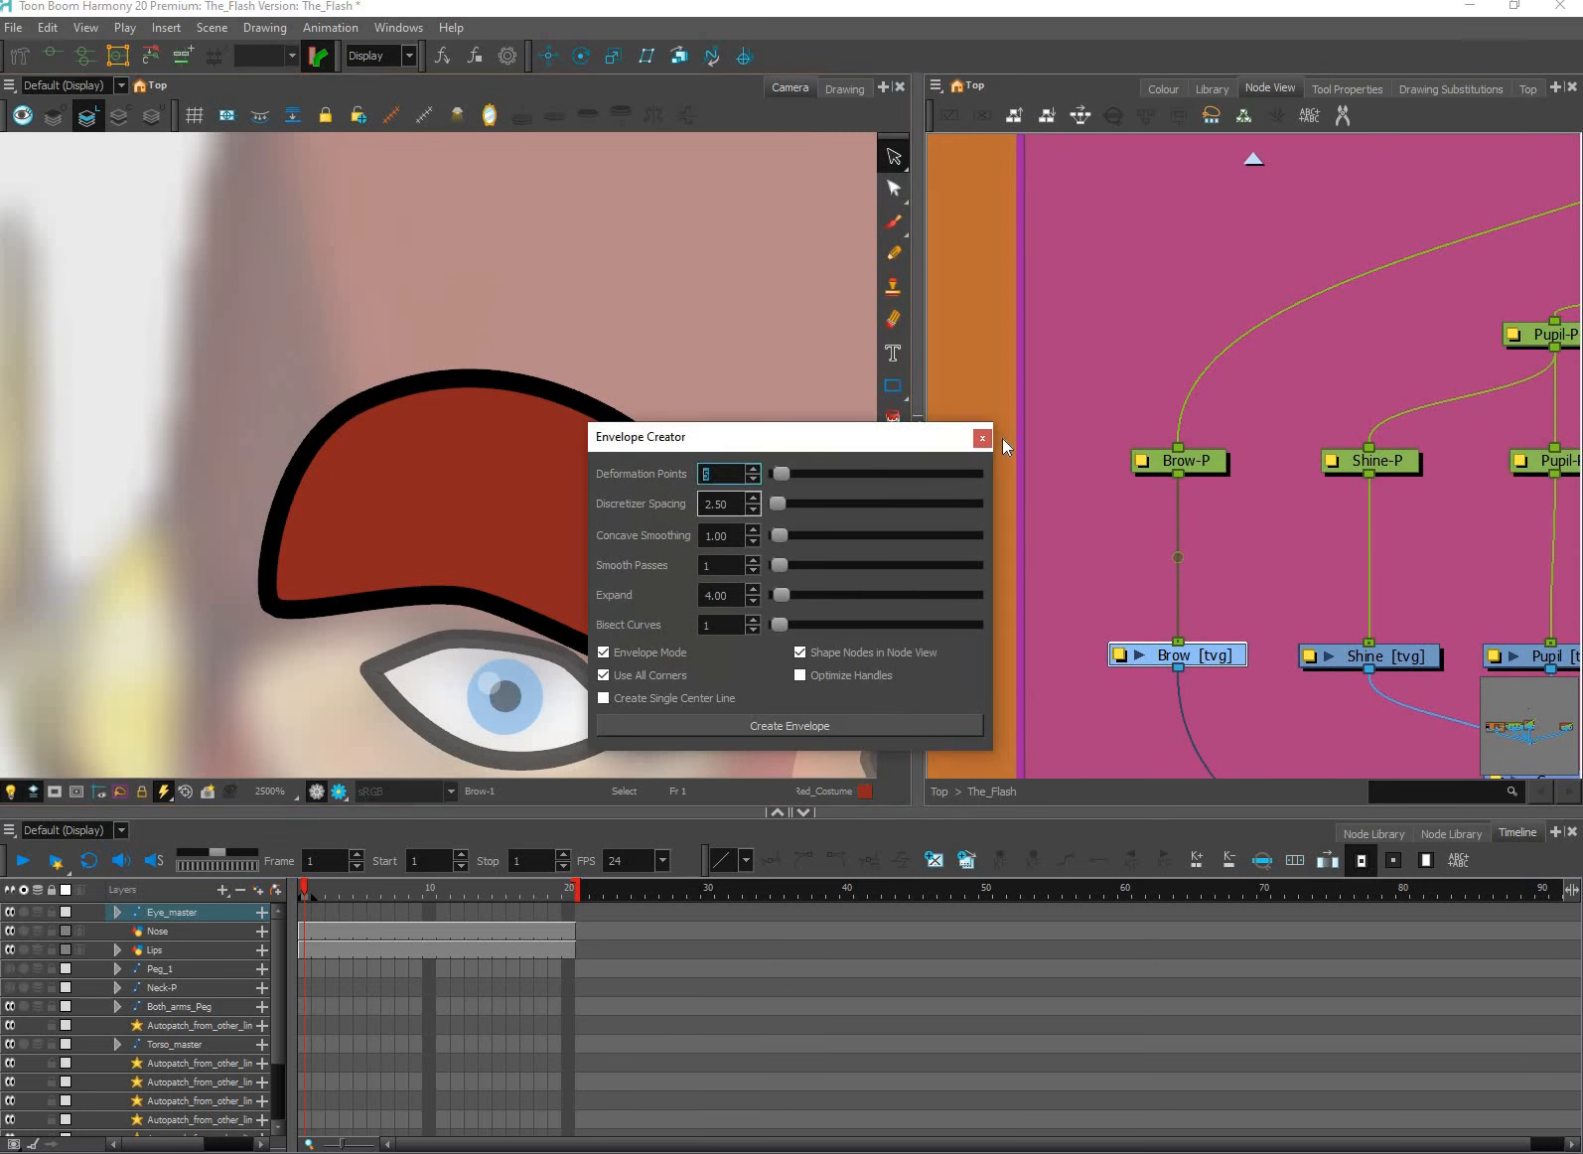
pyautogui.click(982, 438)
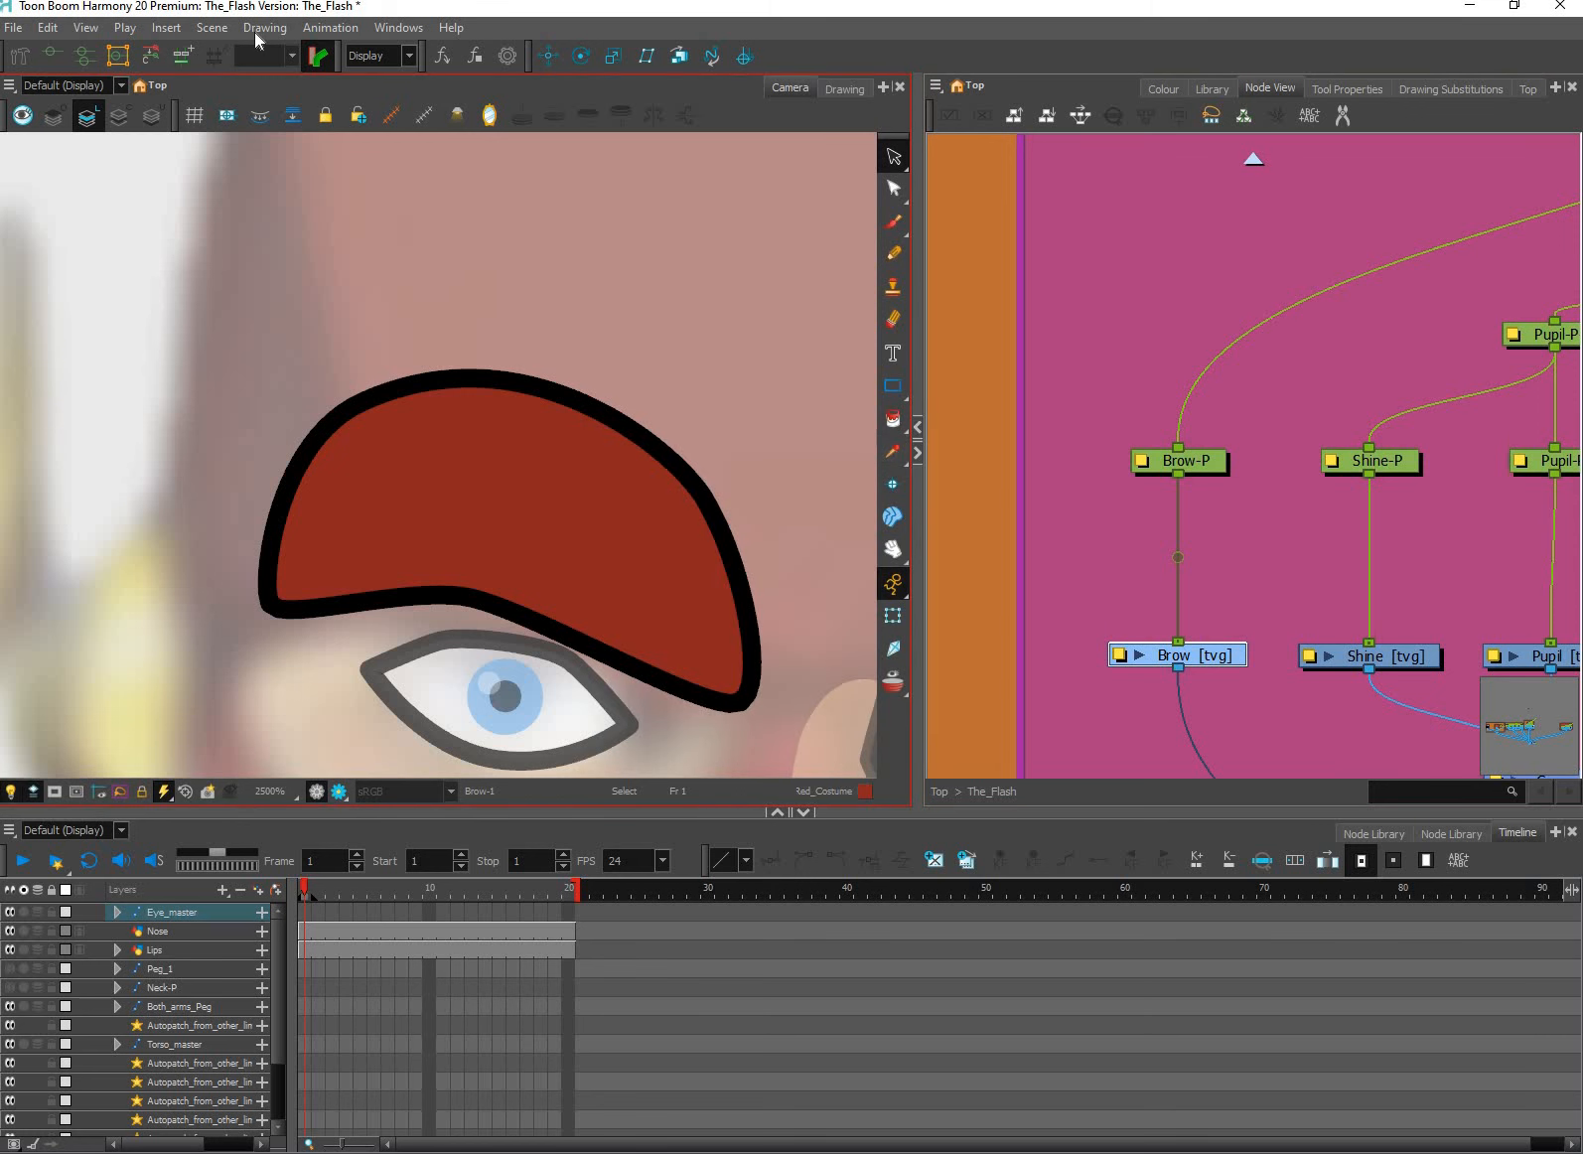
# Generate an automatic envelope deformation on the Brow drawing with 4 deformation points and the other Envelope Creator settings at their defaults.
pyautogui.click(219, 31)
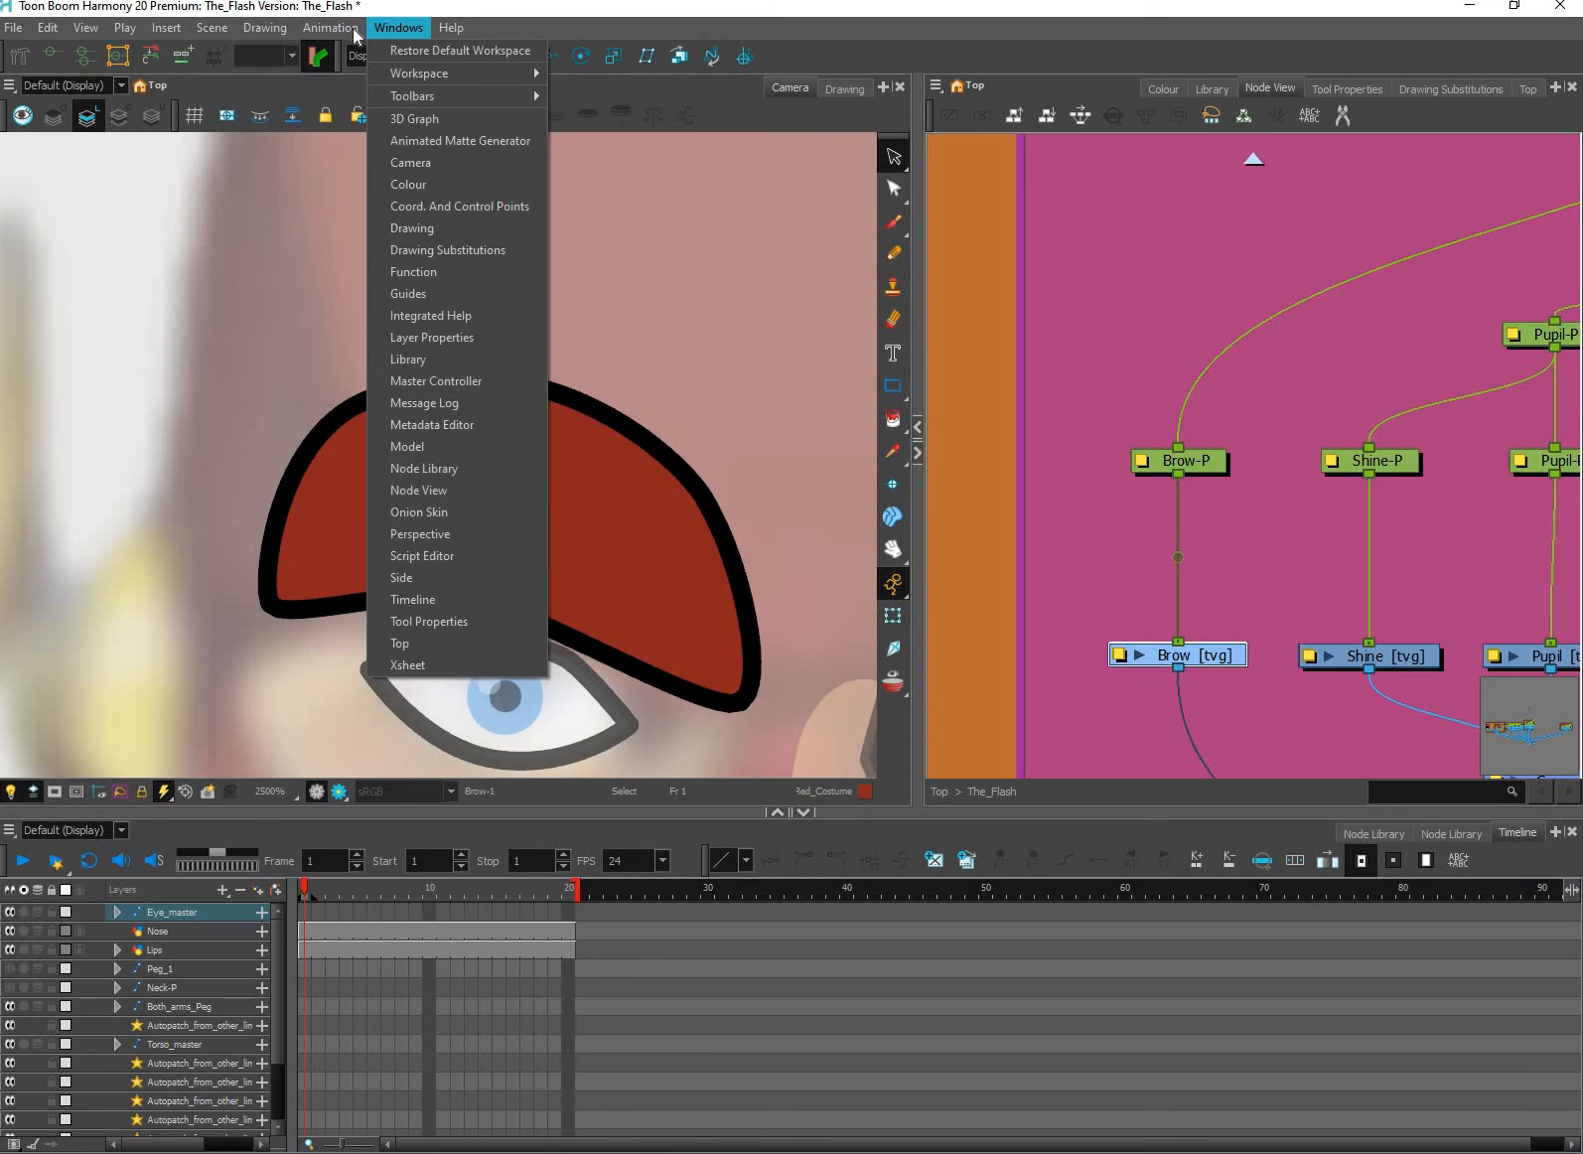
pyautogui.click(349, 31)
pyautogui.click(349, 30)
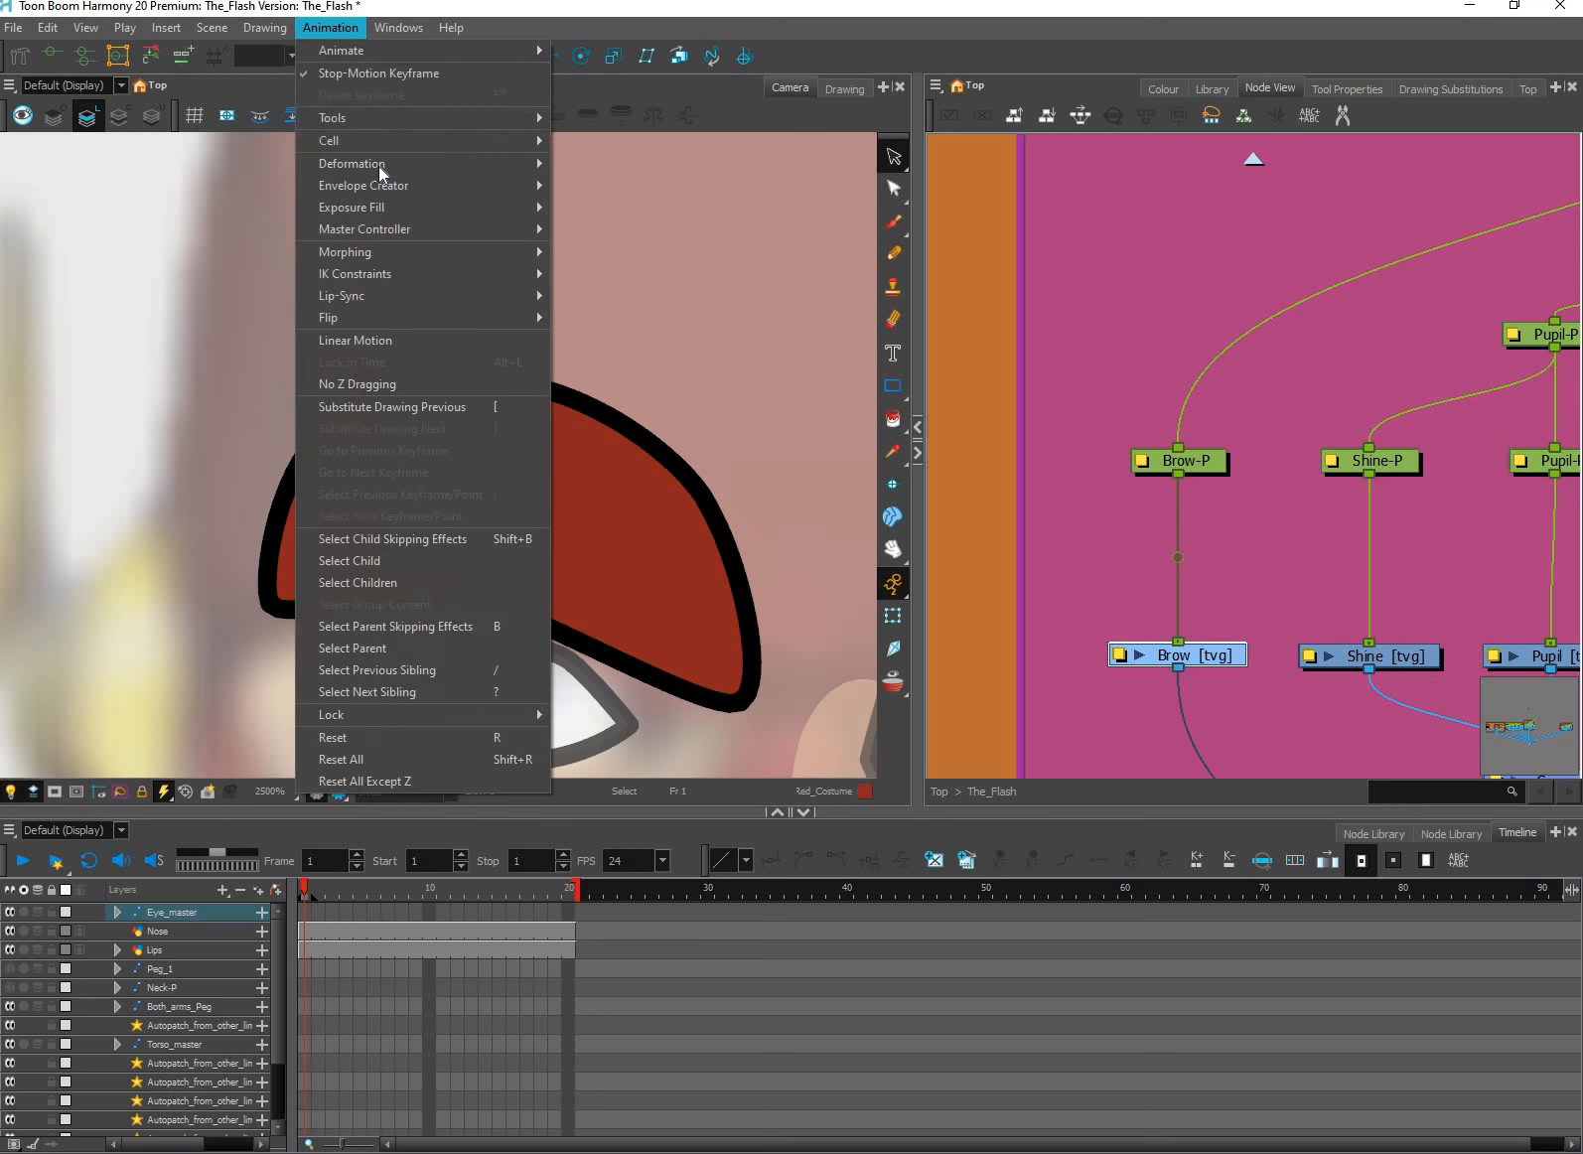
pyautogui.moveTo(389, 164)
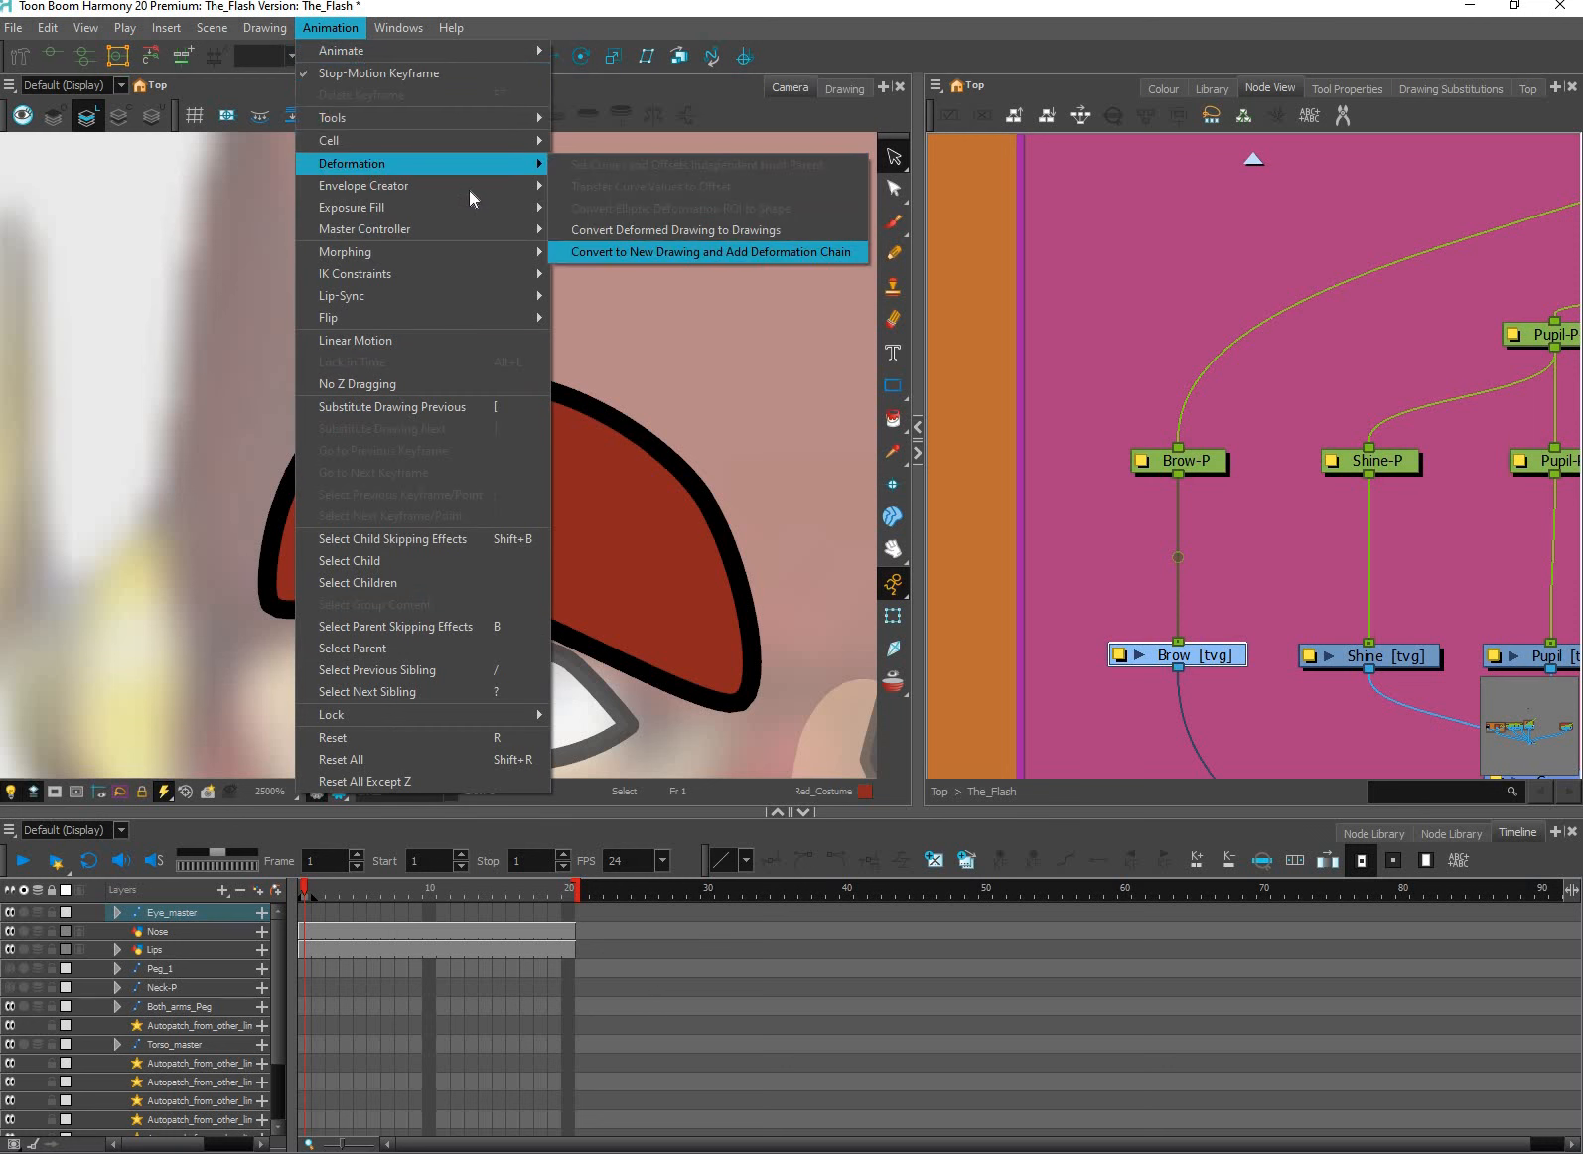
pyautogui.moveTo(469, 190)
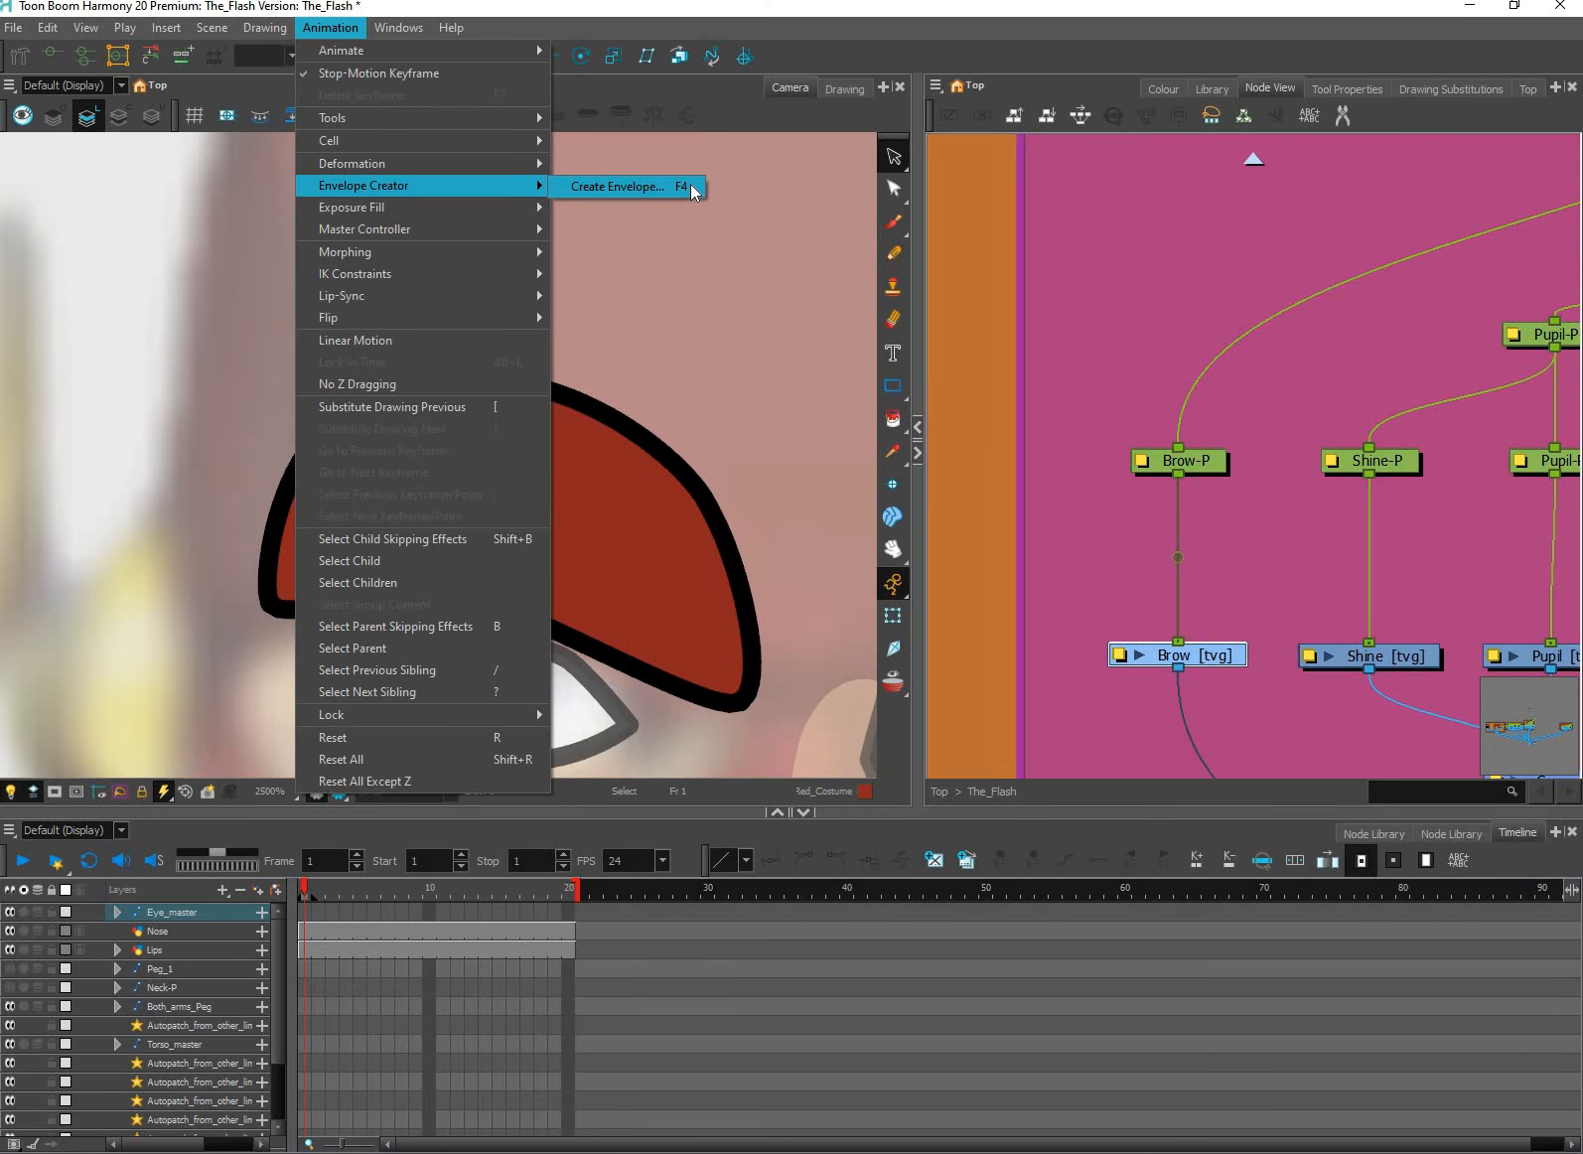
pyautogui.click(691, 187)
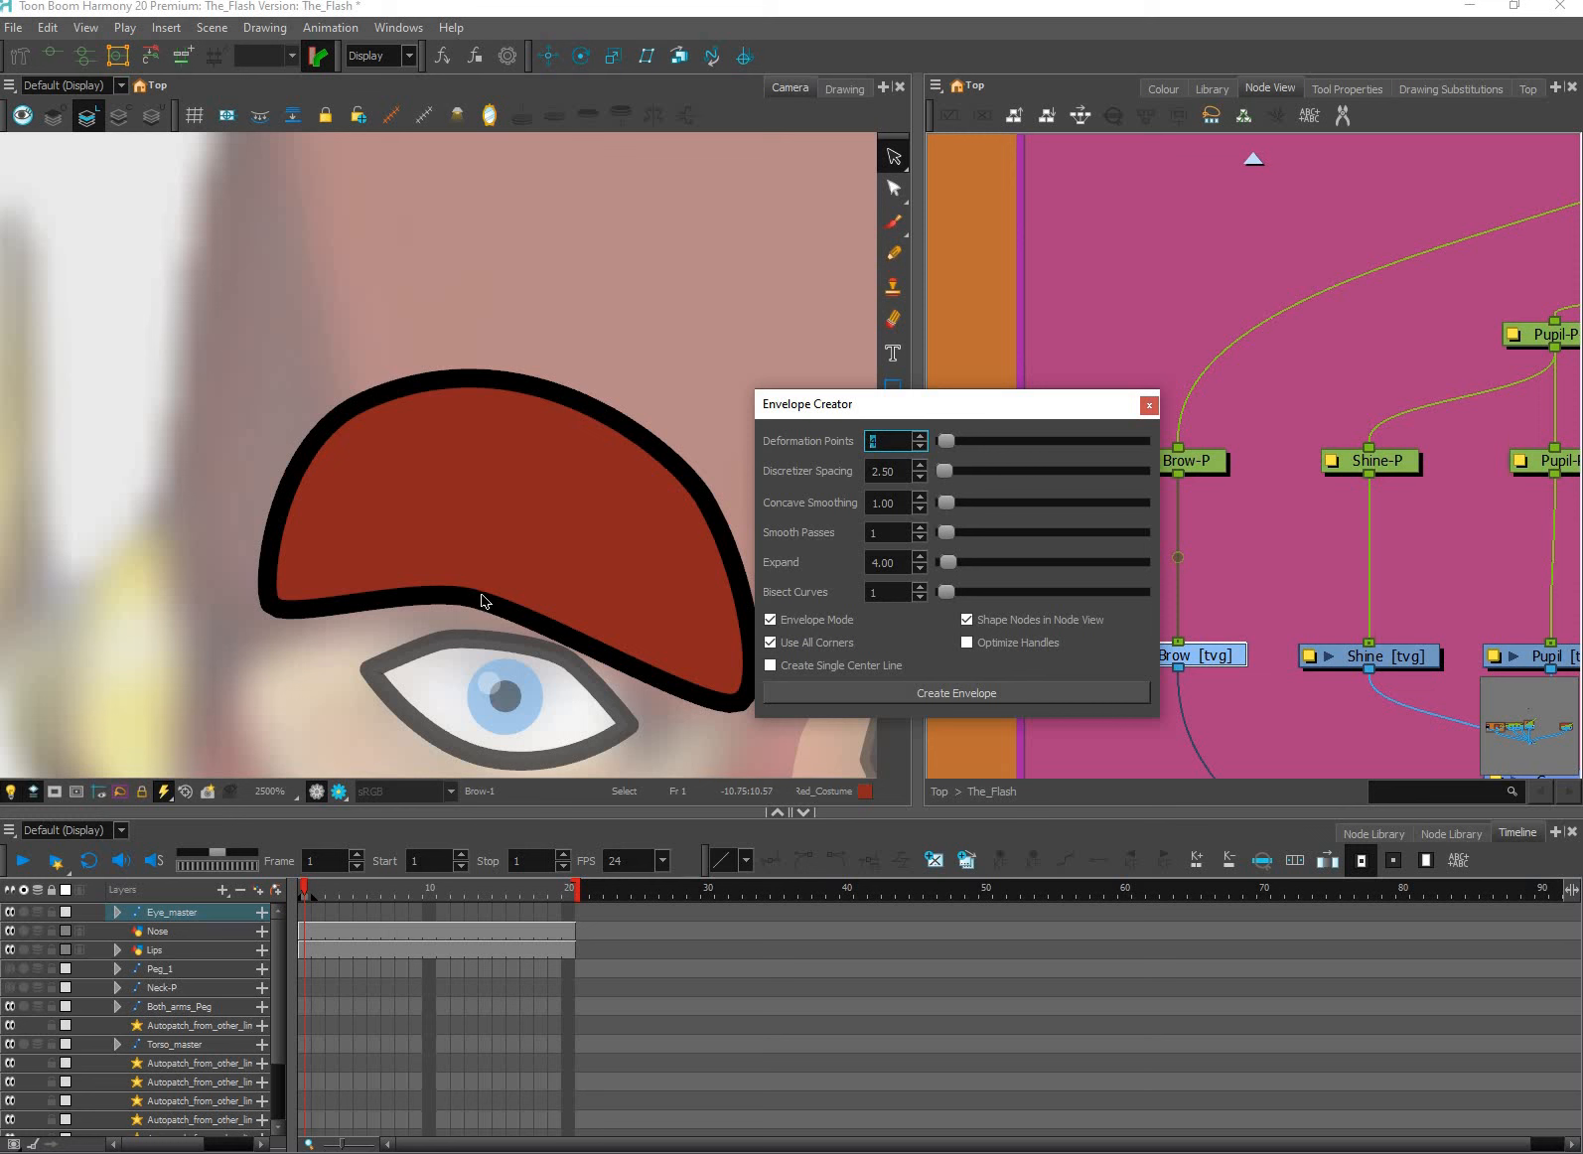
pyautogui.click(962, 693)
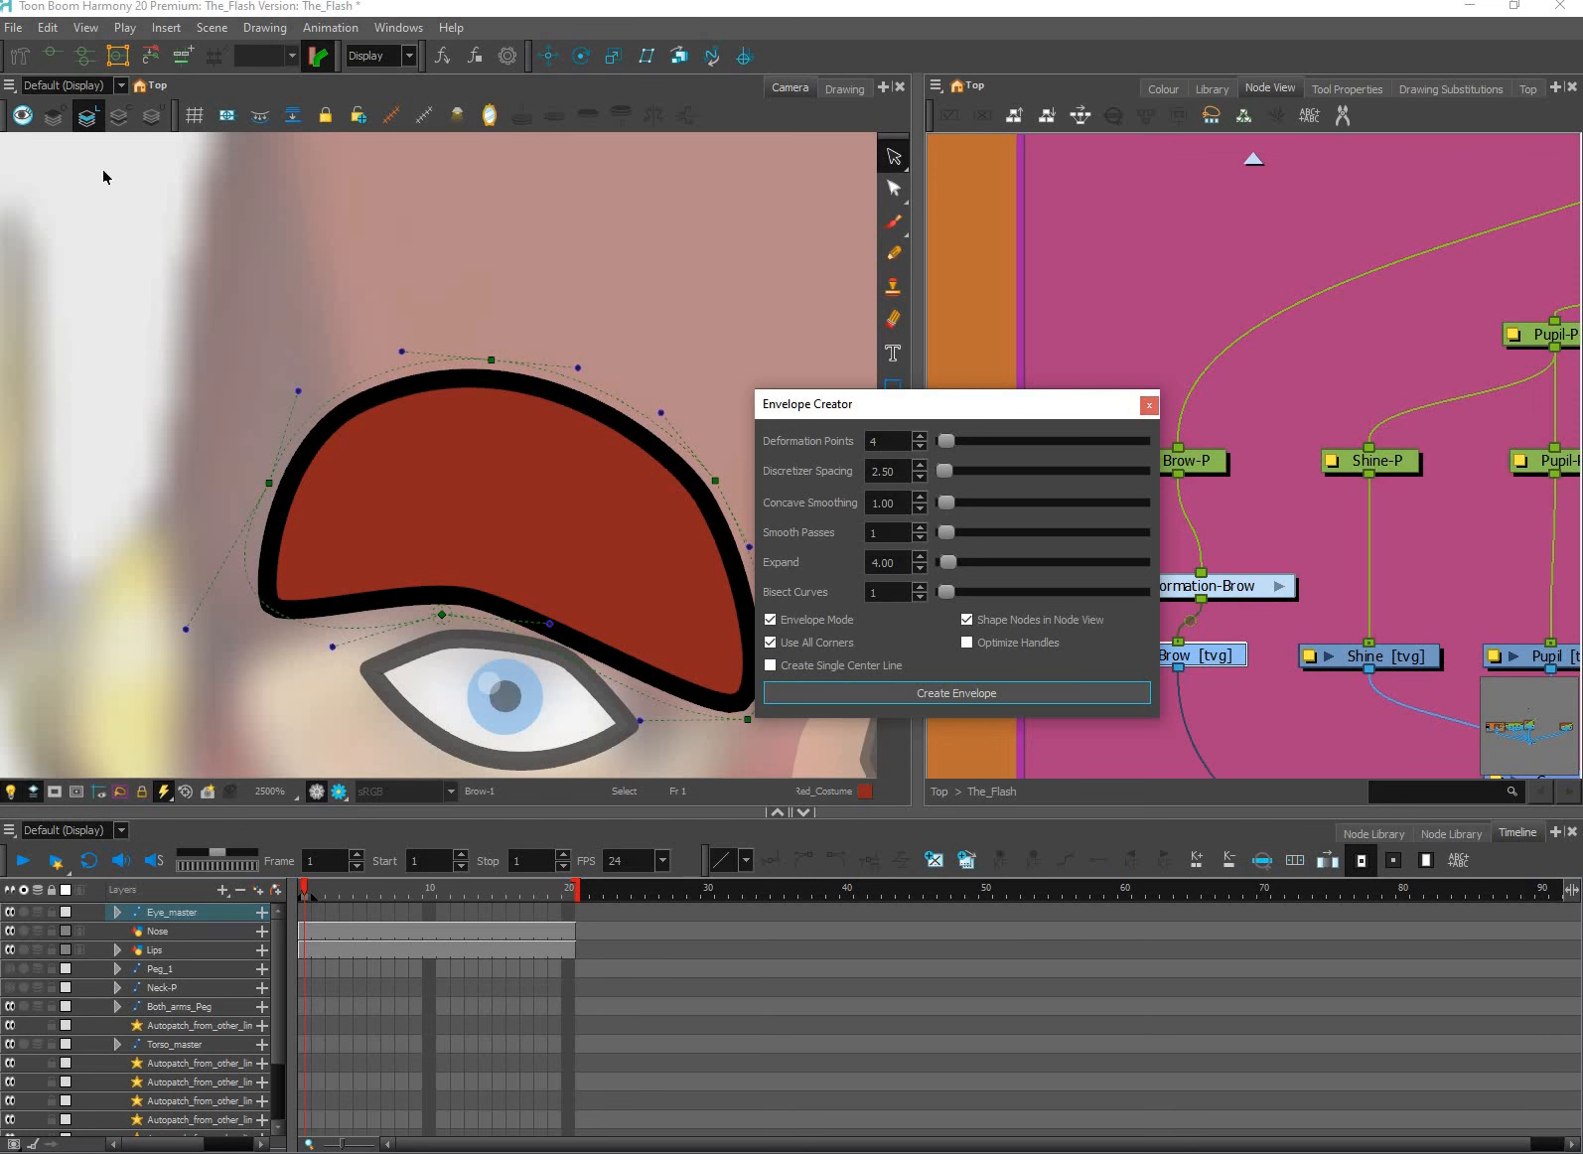
pyautogui.click(1150, 404)
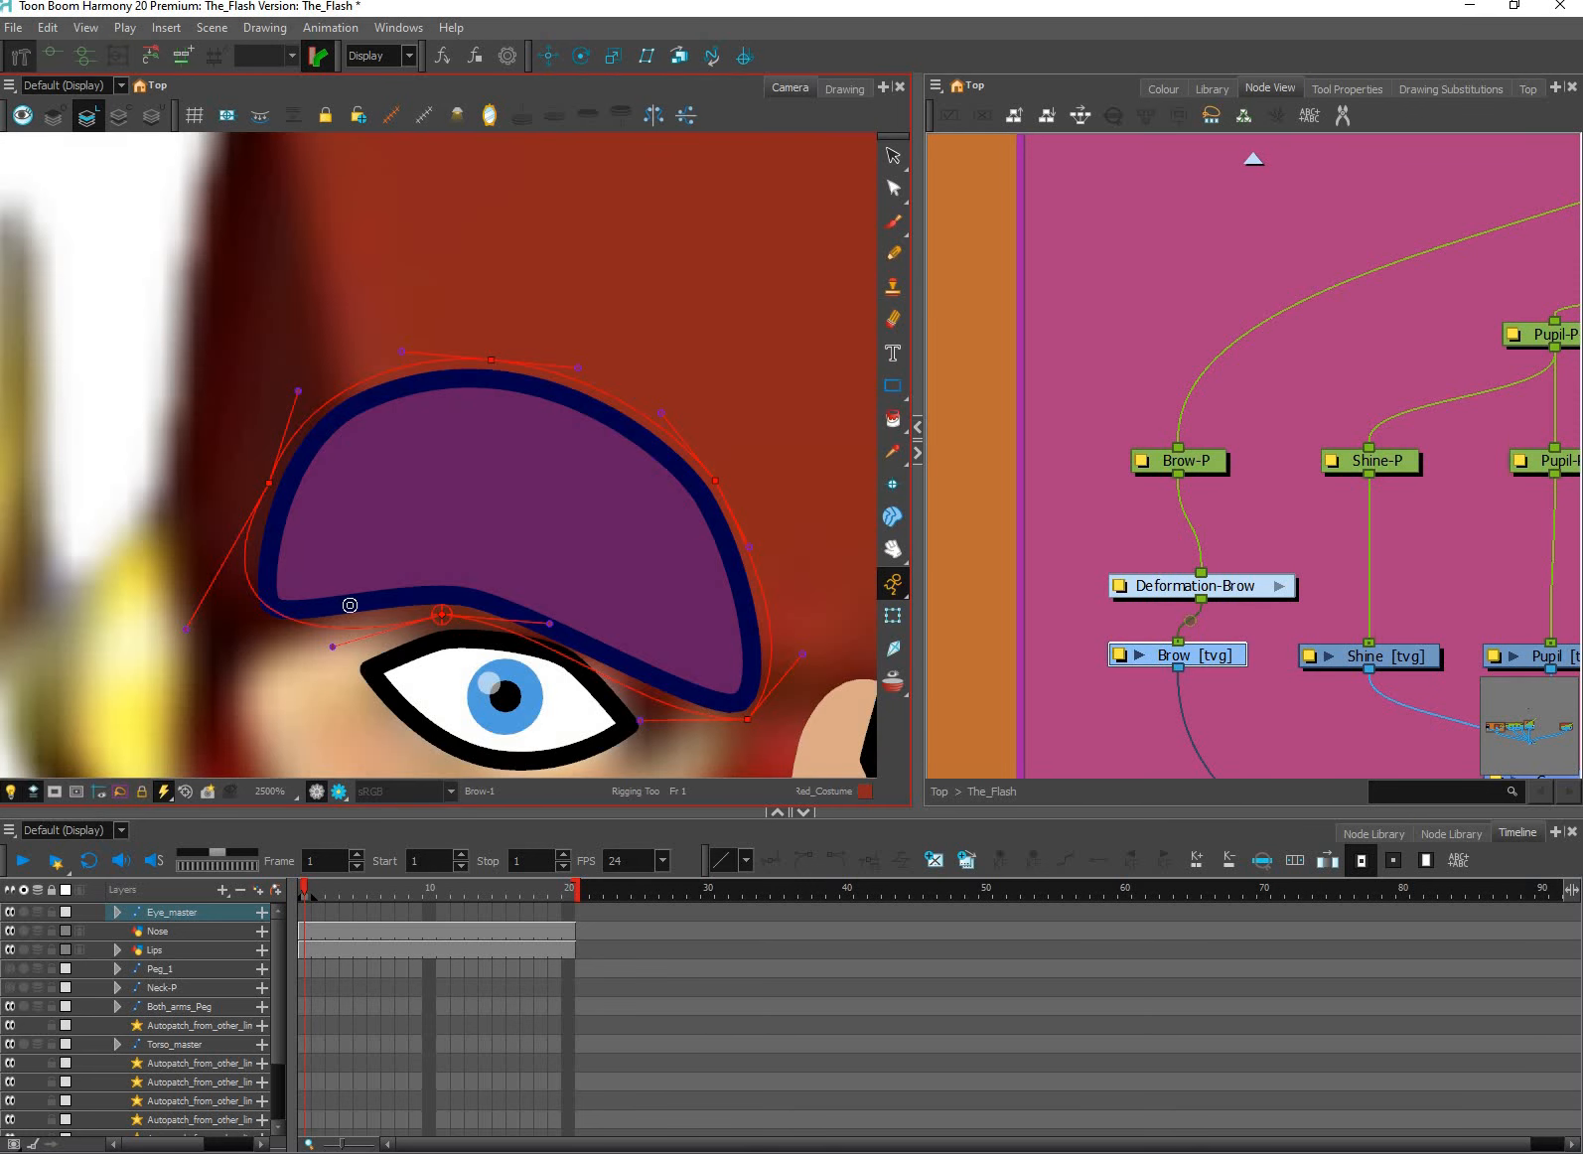
# Move the envelope's left point to the brow's lower-left corner, shorten its lower handle and shift the top point along the brow's arc.
pyautogui.click(267, 481)
pyautogui.moveTo(185, 628); pyautogui.dragTo(219, 645)
pyautogui.moveTo(267, 481); pyautogui.dragTo(254, 607)
pyautogui.click(254, 578)
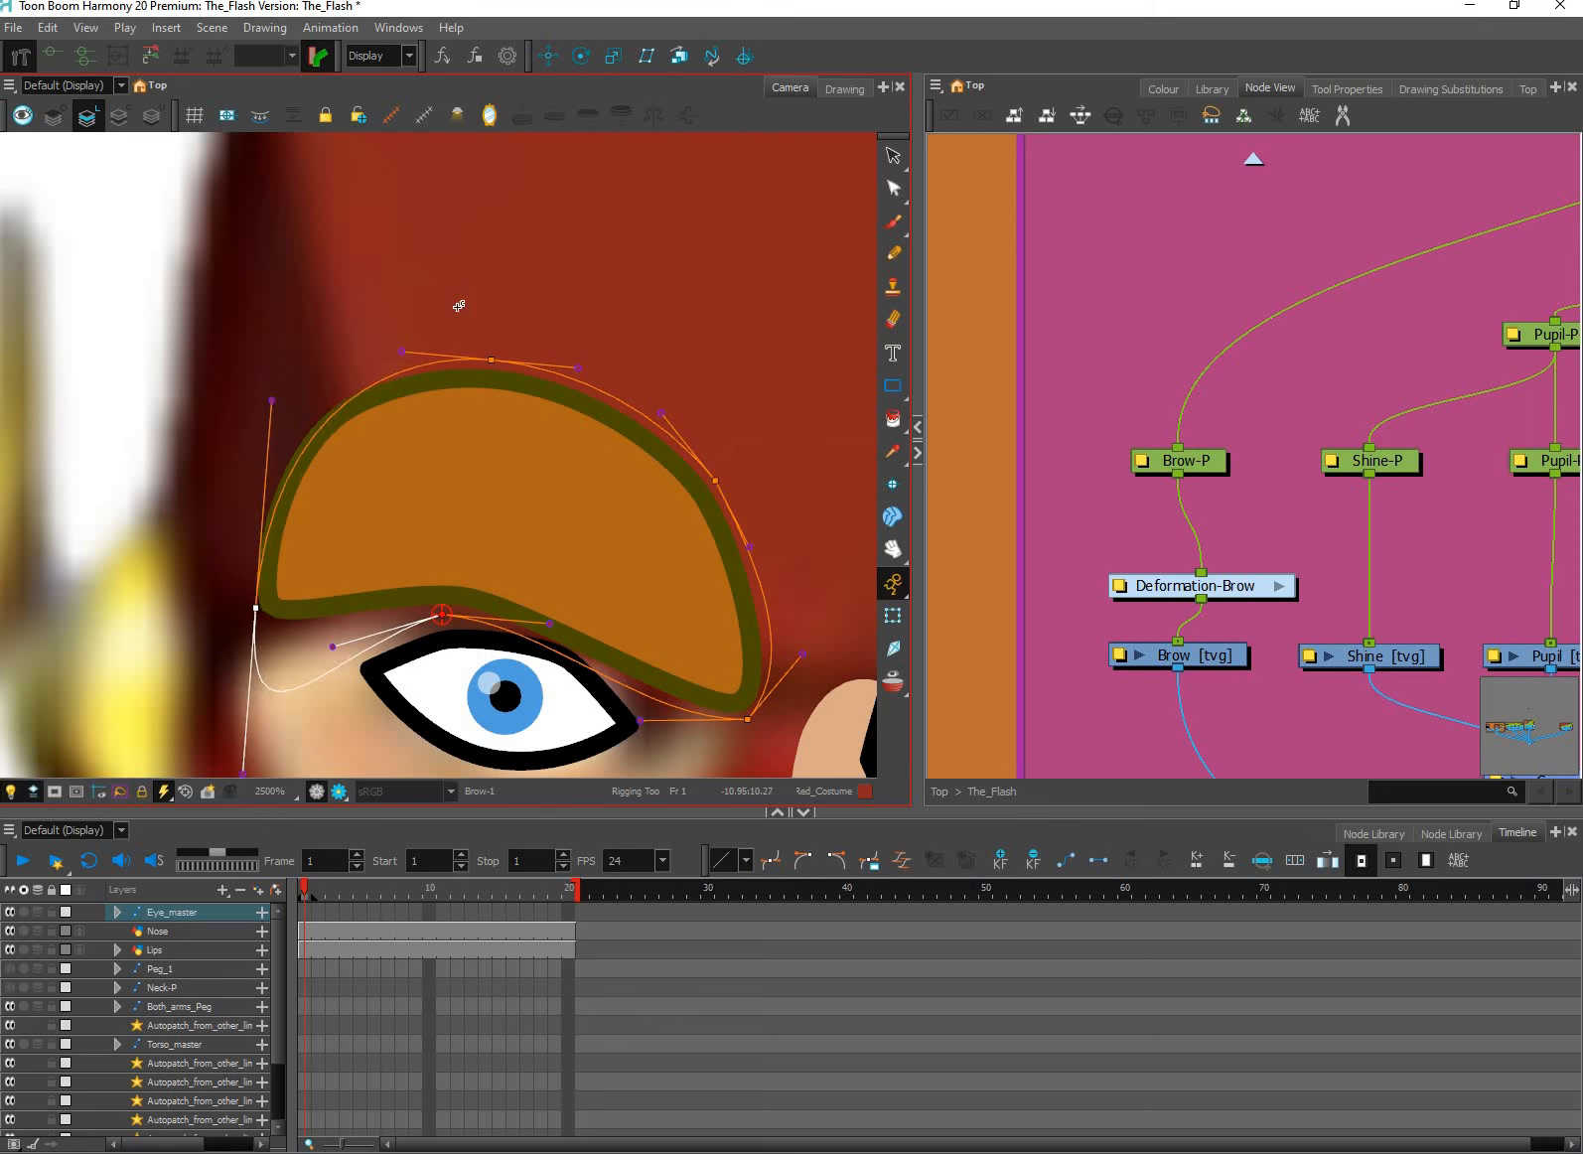
pyautogui.click(494, 359)
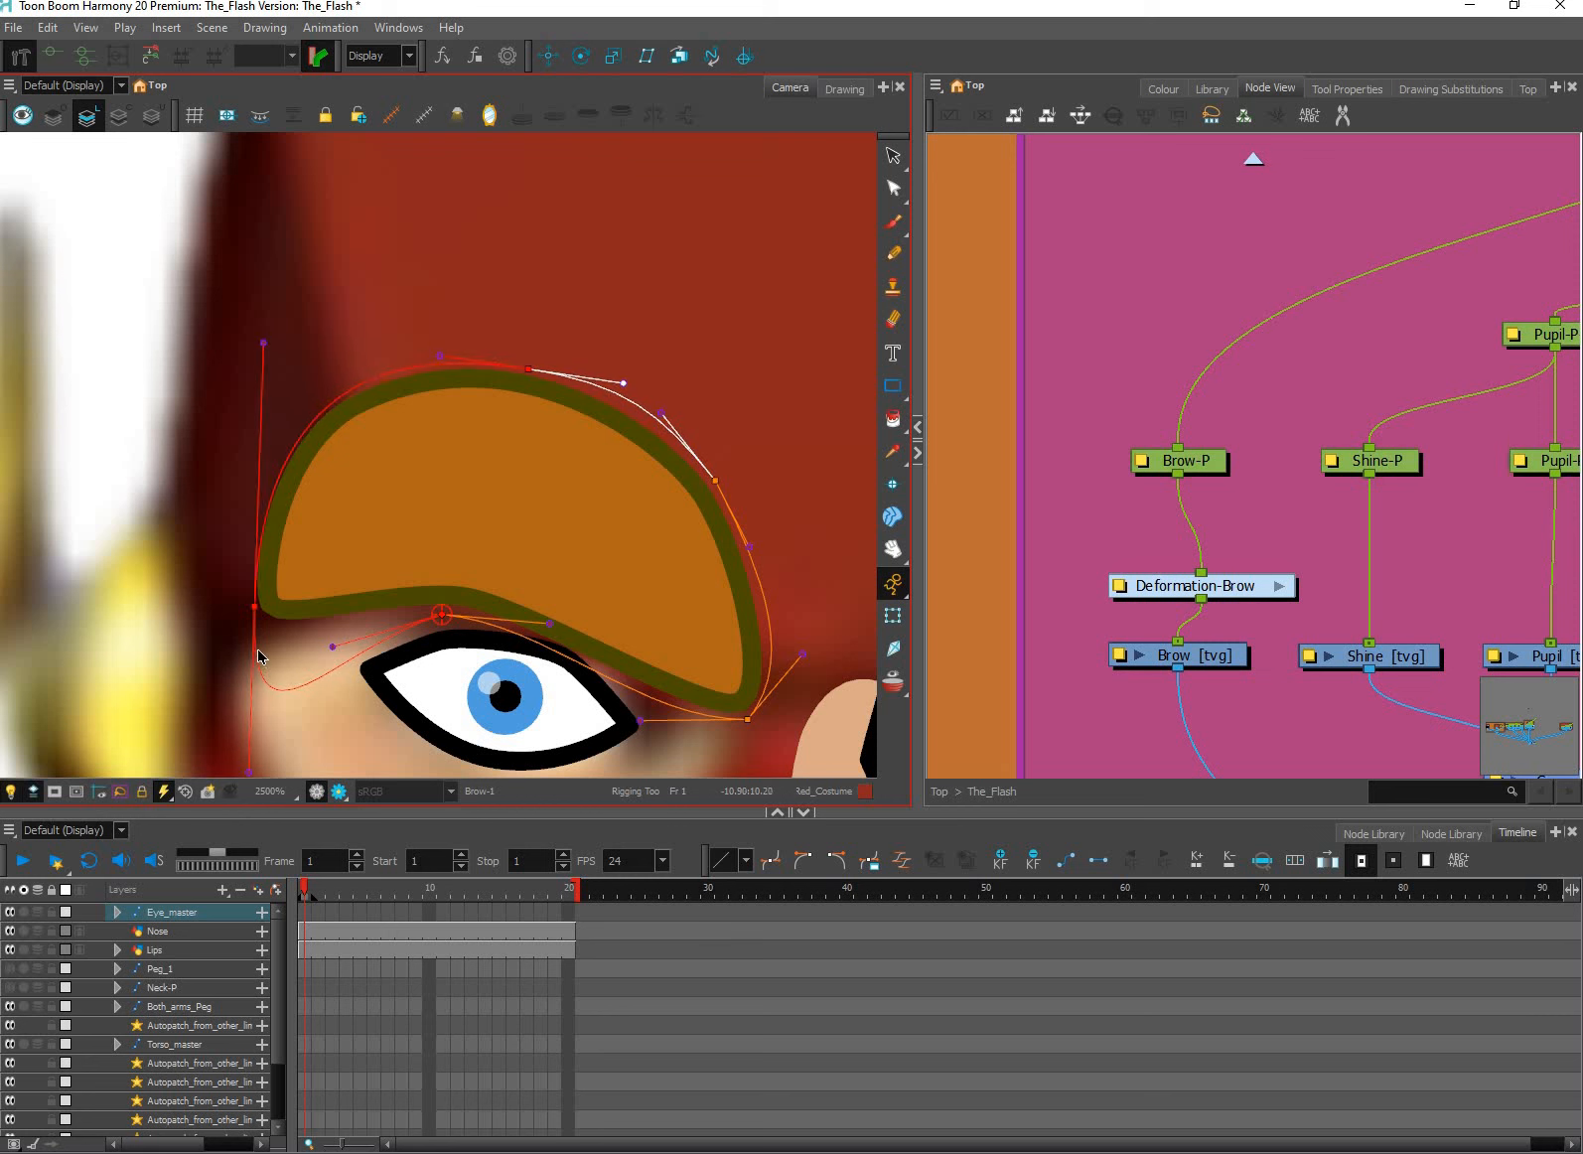
pyautogui.moveTo(249, 772); pyautogui.dragTo(253, 599)
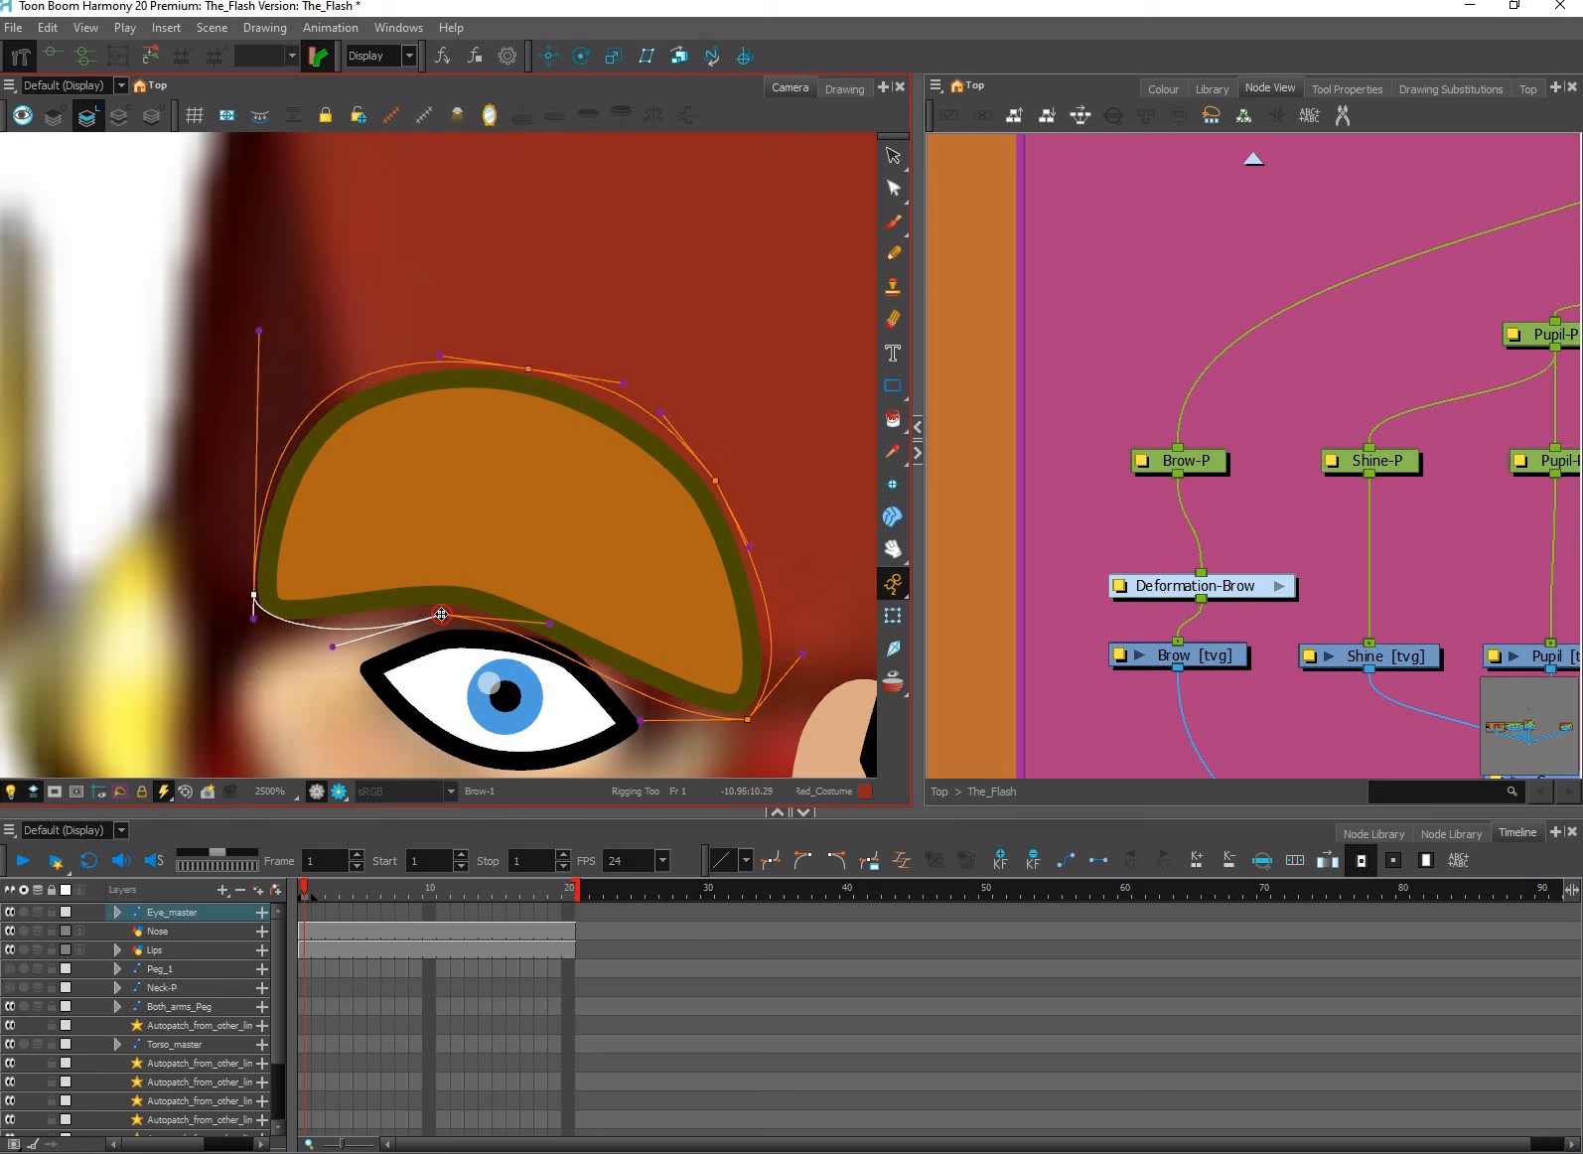
# Fit the envelope's lower middle point and its handles closely to the brow's bottom edge.
pyautogui.scroll(1, 429, 626)
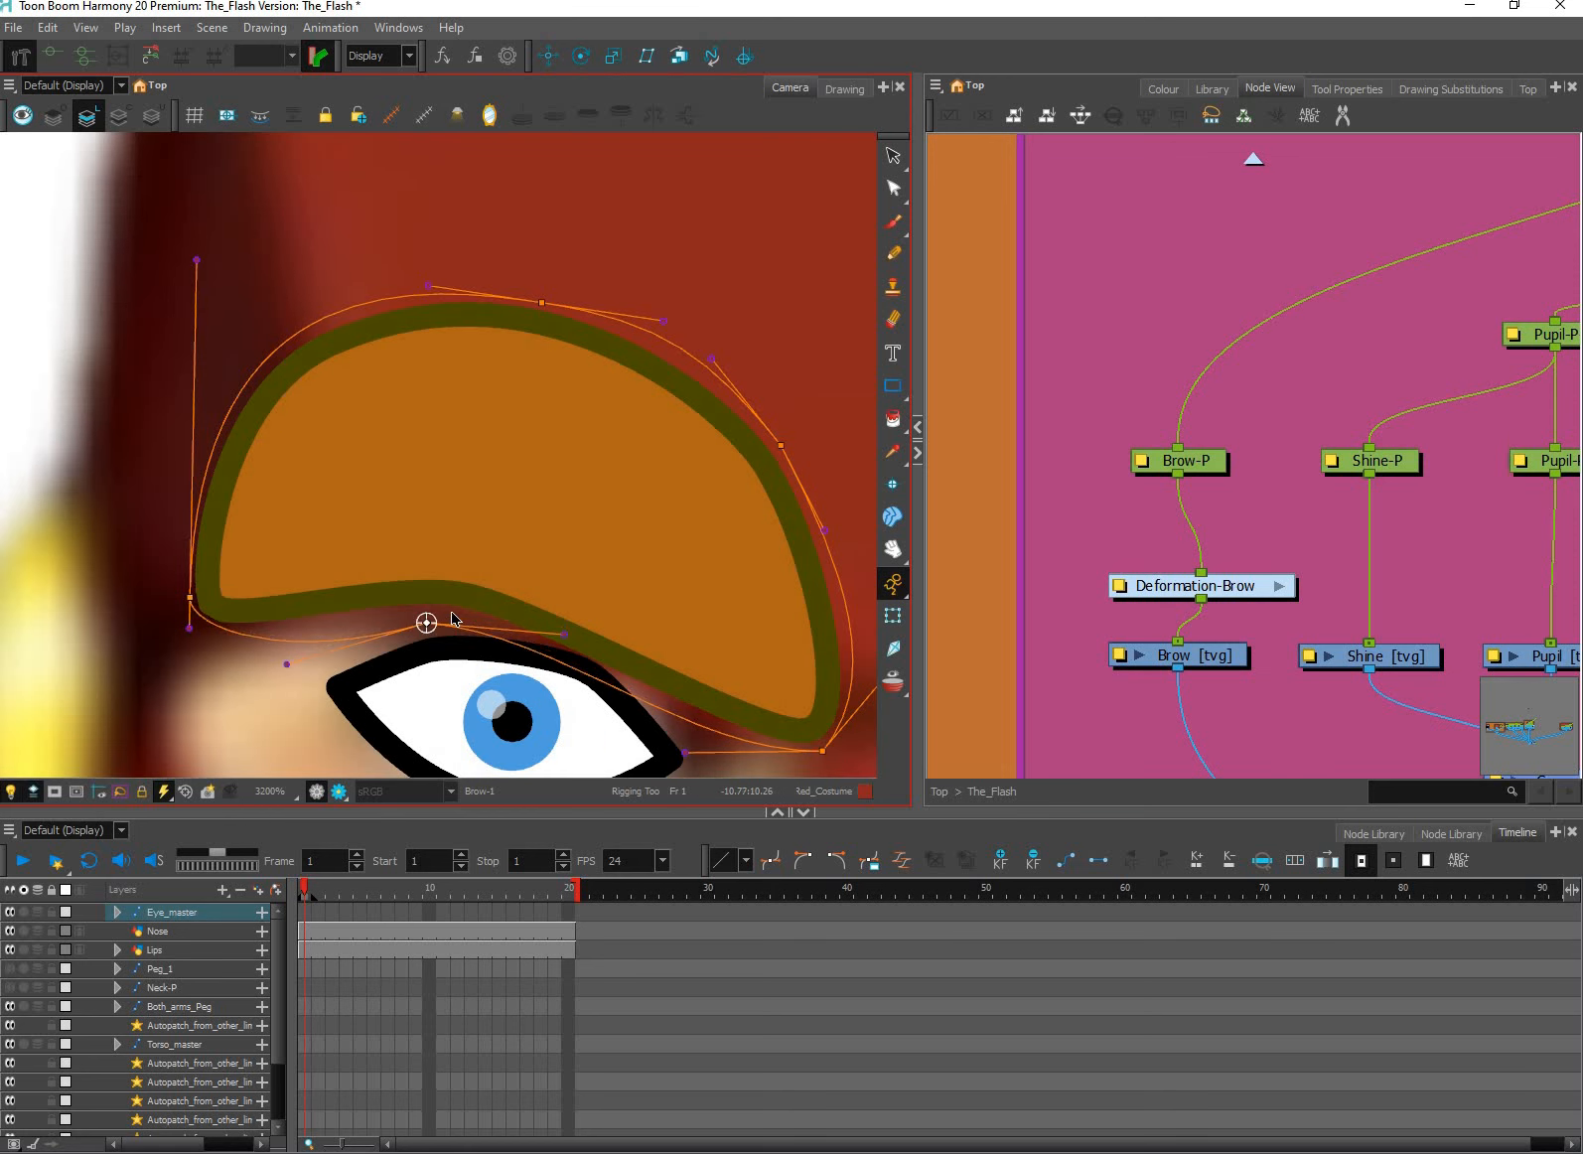
pyautogui.moveTo(453, 615); pyautogui.dragTo(452, 613)
pyautogui.moveTo(313, 655); pyautogui.dragTo(329, 590)
pyautogui.moveTo(453, 614); pyautogui.dragTo(445, 606)
pyautogui.moveTo(582, 617); pyautogui.dragTo(567, 632)
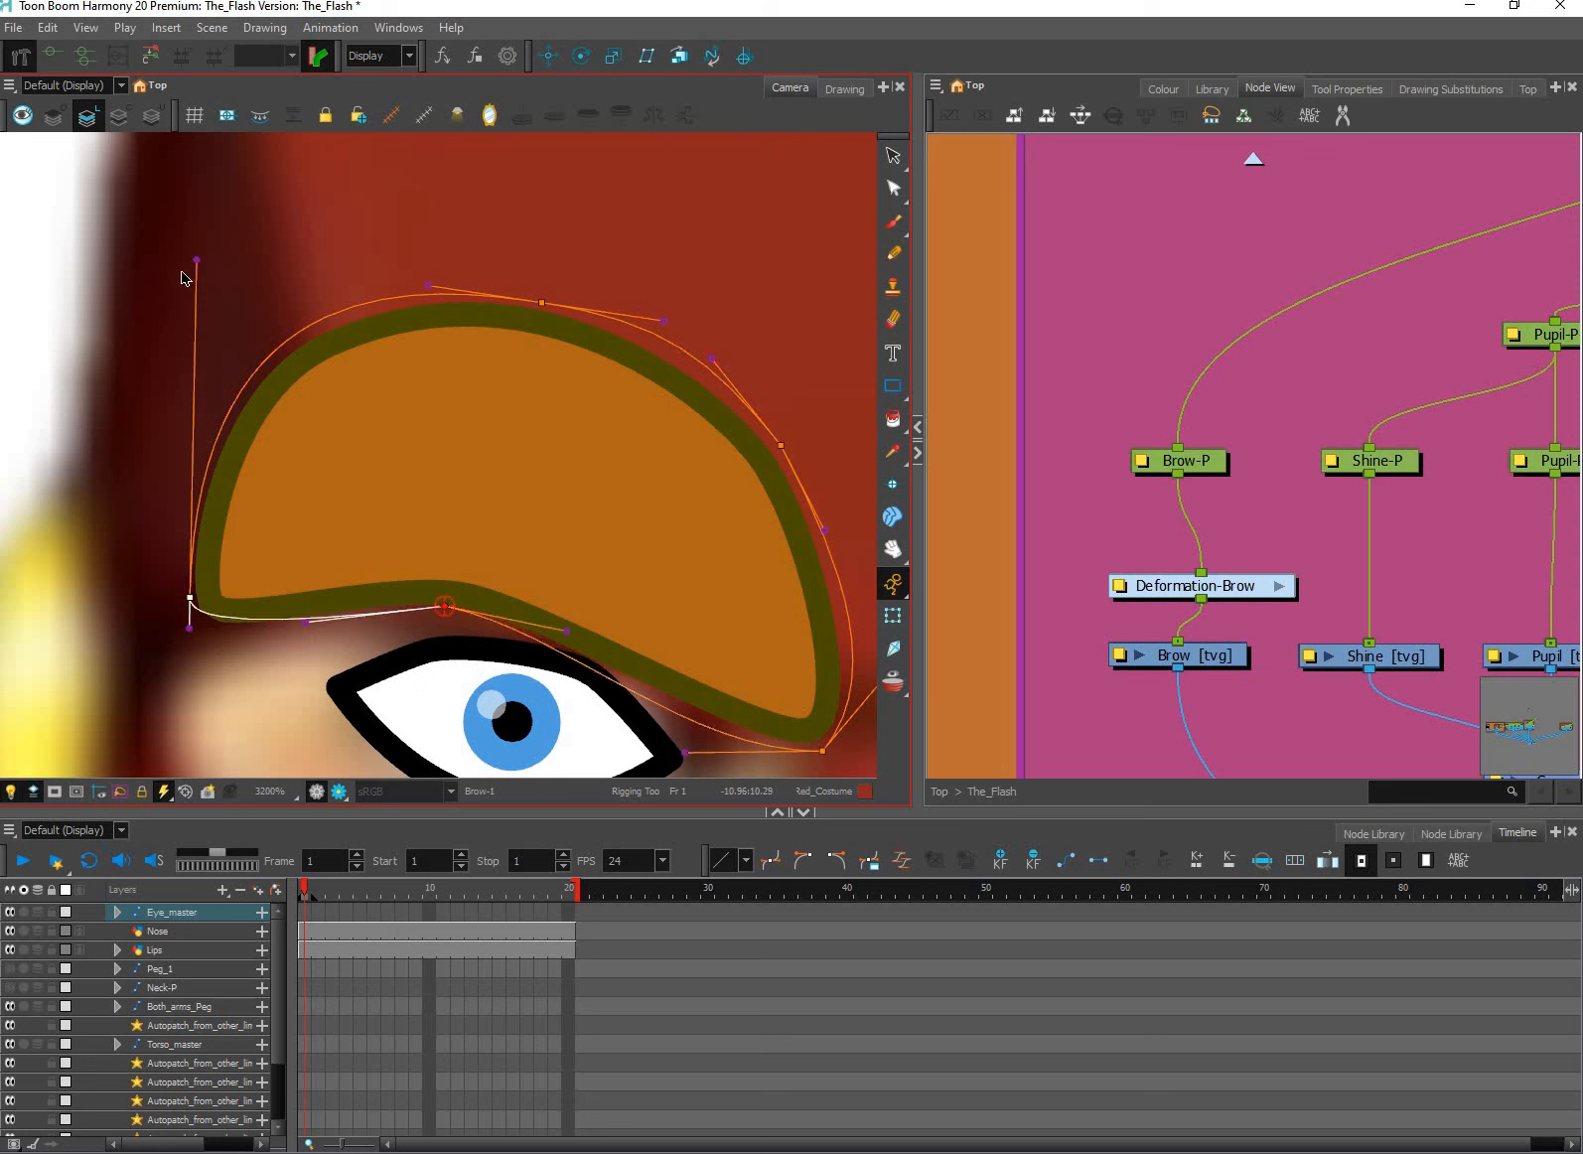
# Lower the envelope's left corner point slightly and adjust the handles so the upper-left curve hugs the brow outline.
pyautogui.moveTo(190, 598); pyautogui.dragTo(199, 621)
pyautogui.moveTo(205, 288); pyautogui.dragTo(125, 273)
pyautogui.hotkey('ctrl', 'z')
pyautogui.hotkey('ctrl', 'z')
pyautogui.moveTo(199, 621); pyautogui.dragTo(189, 619)
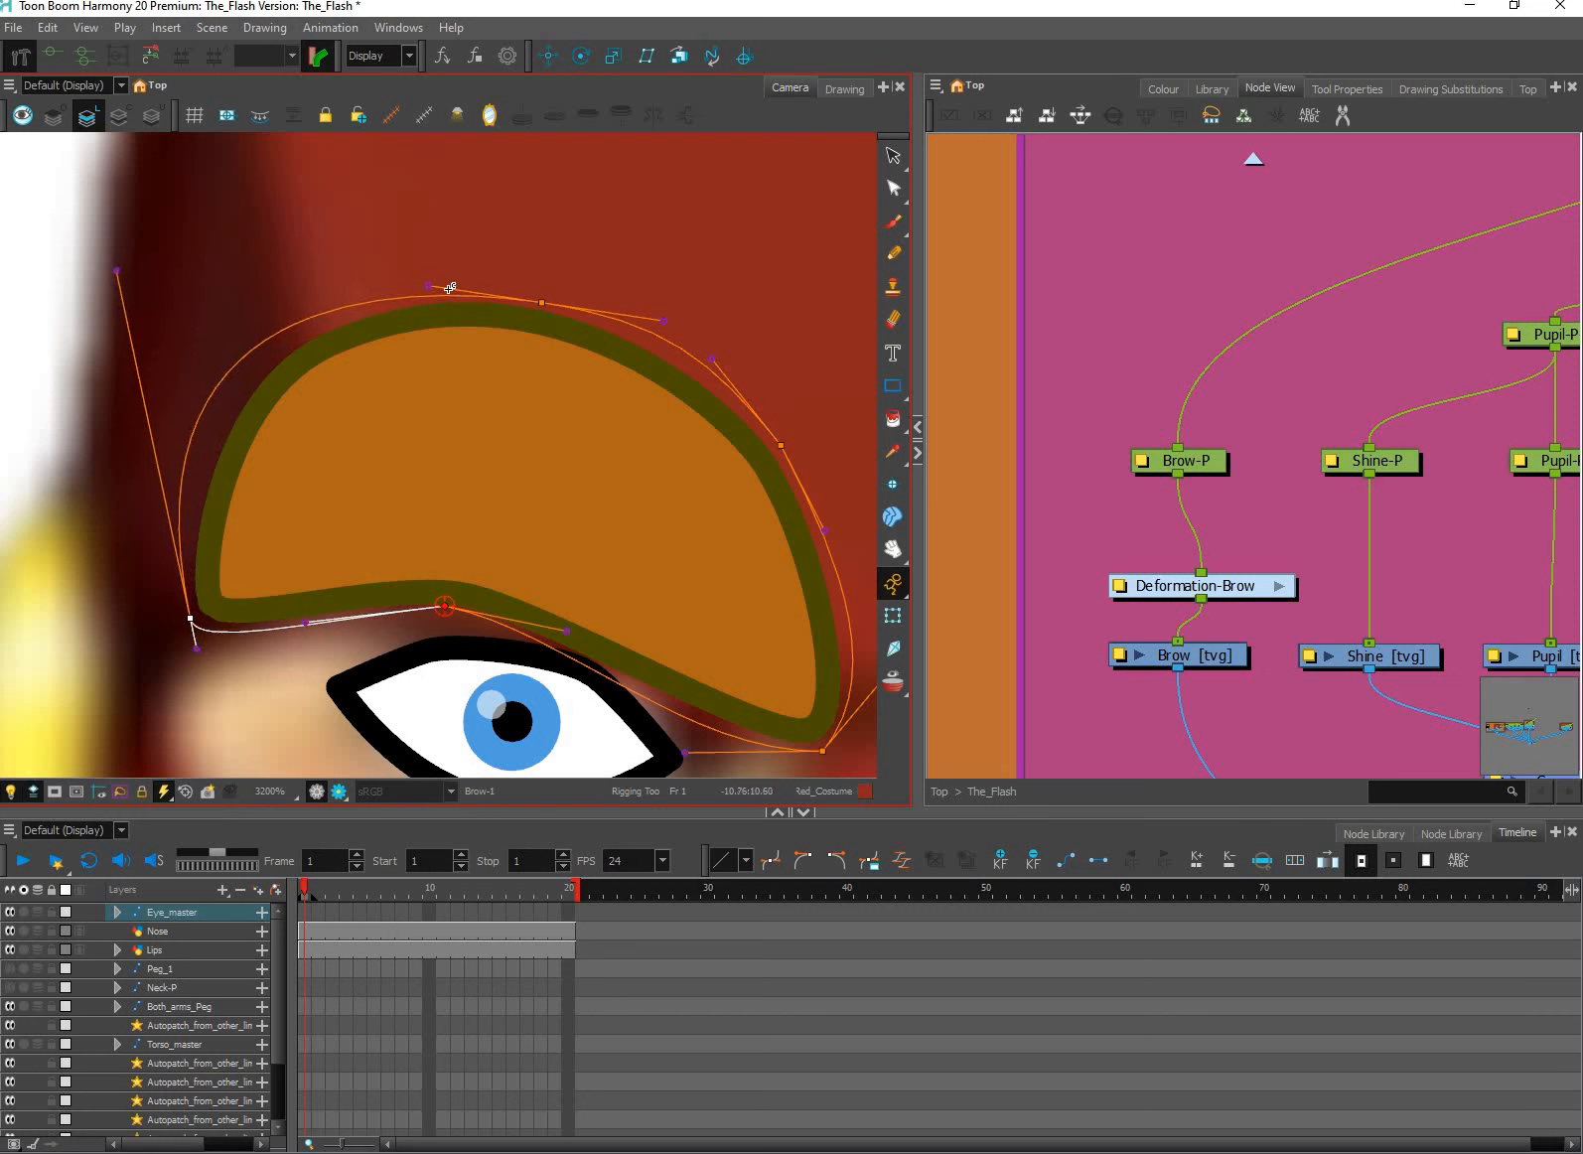
pyautogui.moveTo(372, 290); pyautogui.dragTo(348, 291)
pyautogui.moveTo(116, 270); pyautogui.dragTo(186, 314)
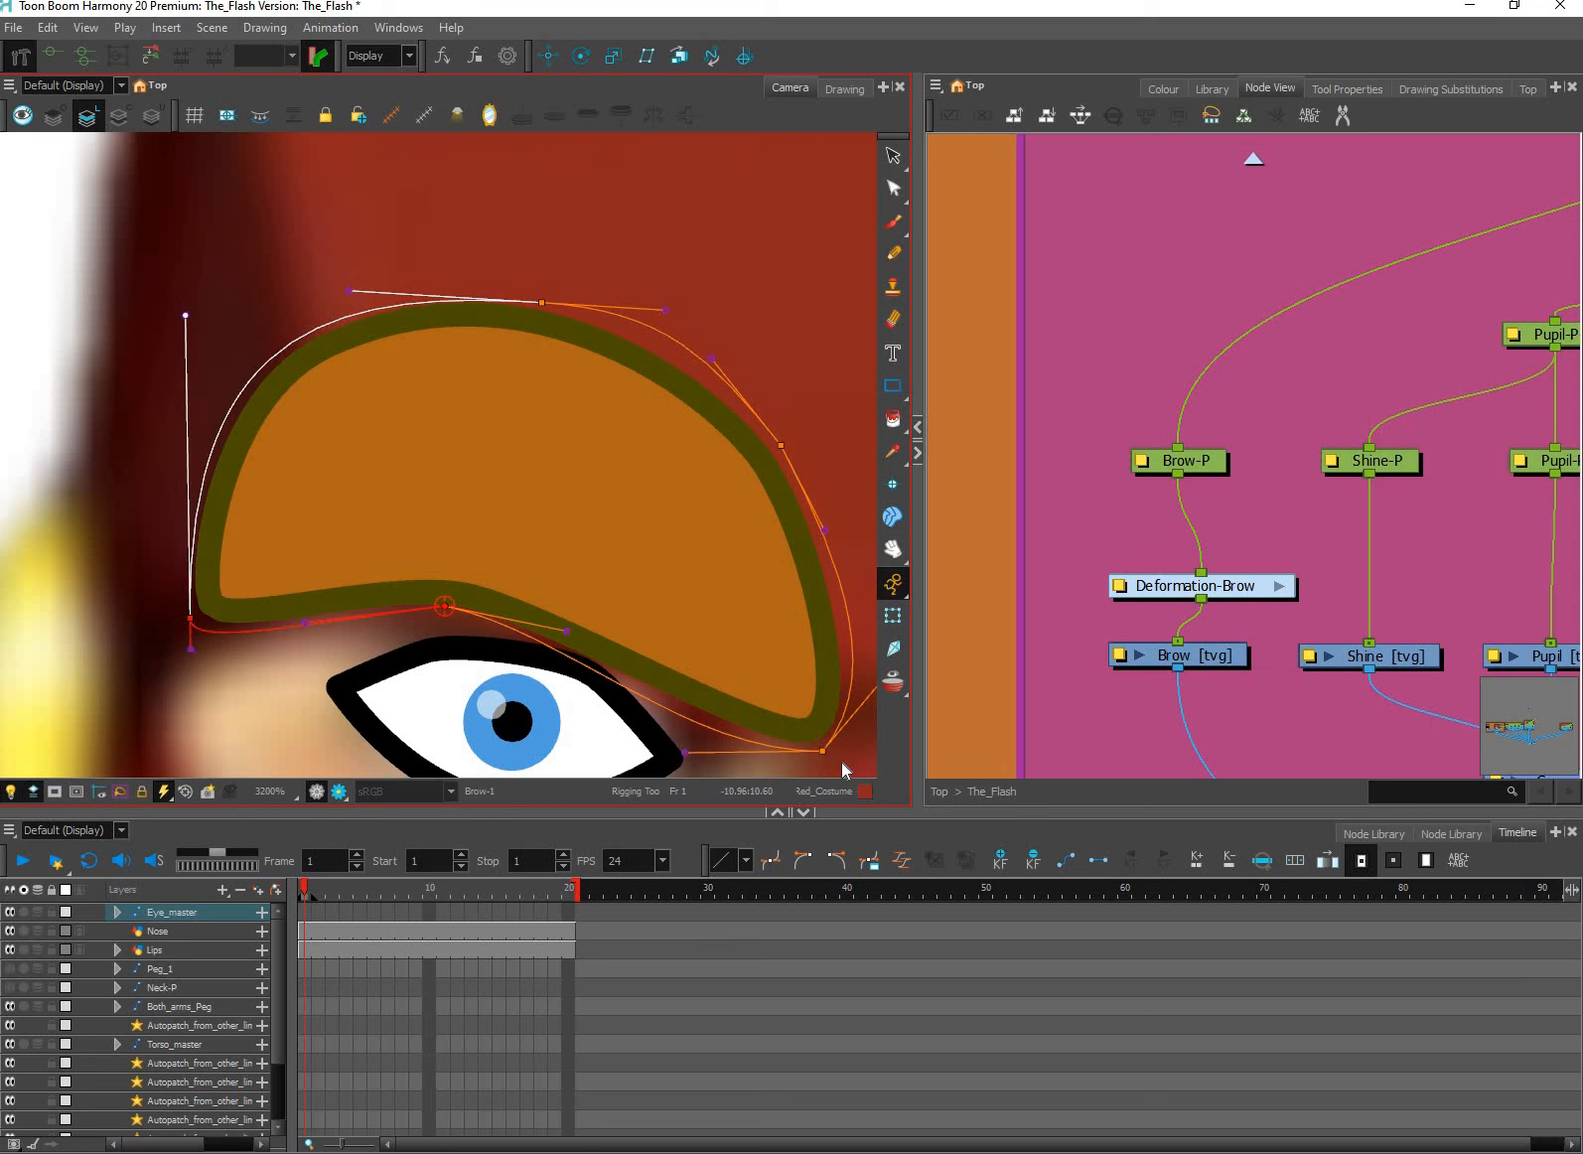
# Switch to the Transform tool and line up the Deformation-Brow node directly between Brow-P and Brow.
pyautogui.click(894, 618)
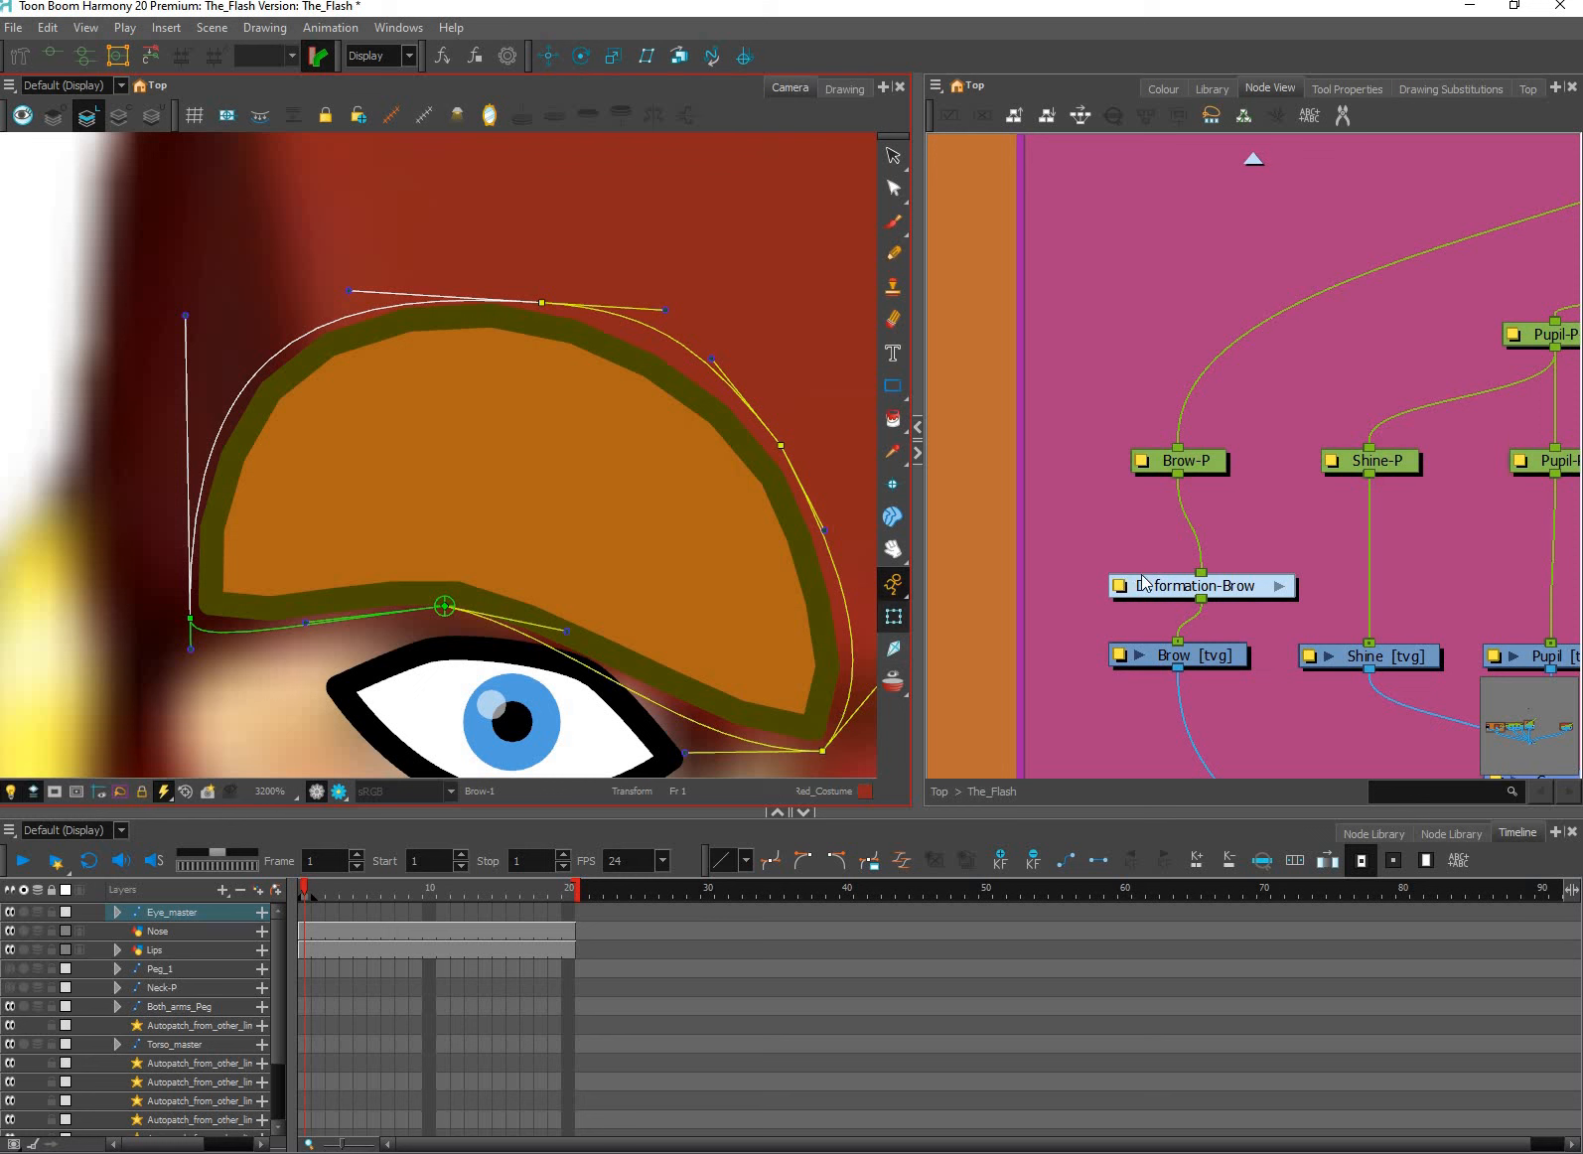
pyautogui.click(1275, 577)
pyautogui.moveTo(1254, 584); pyautogui.dragTo(1151, 571)
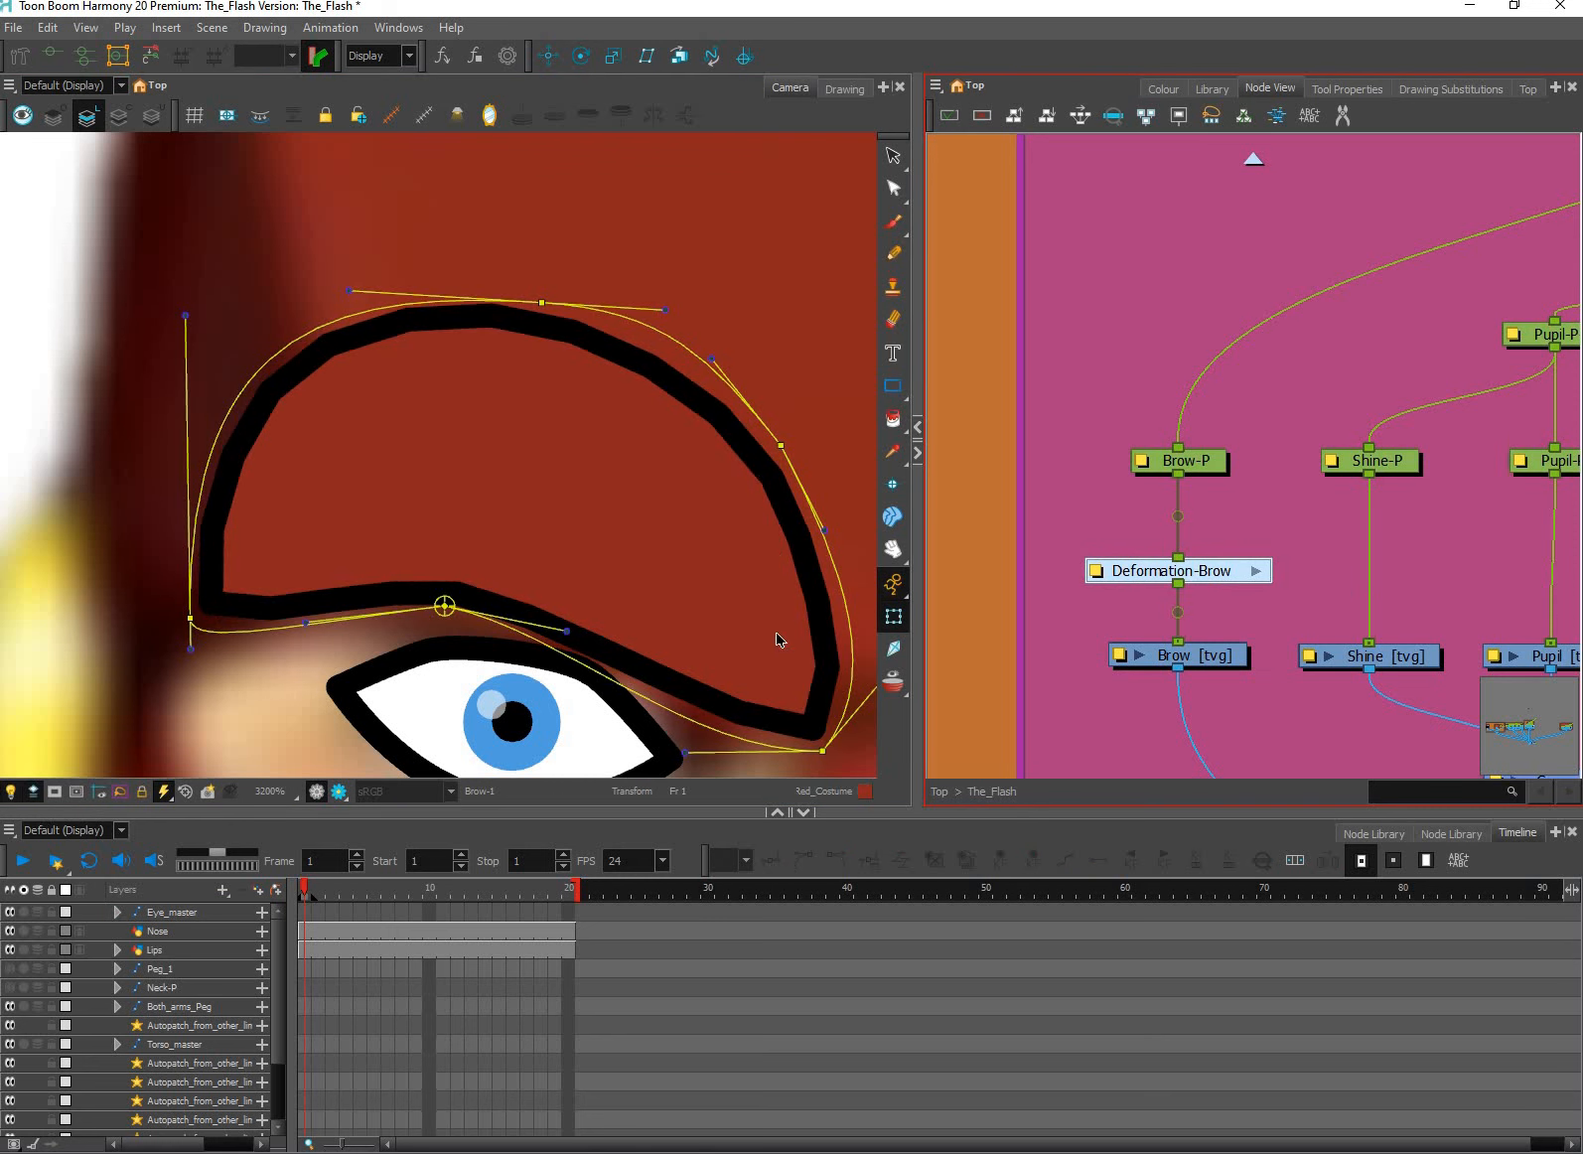
# Try pulling the envelope's lower middle point down, undo it, and delete the Deformation-Brow node.
pyautogui.moveTo(447, 597); pyautogui.dragTo(431, 680)
pyautogui.hotkey('ctrl', 'z')
pyautogui.click(1222, 580)
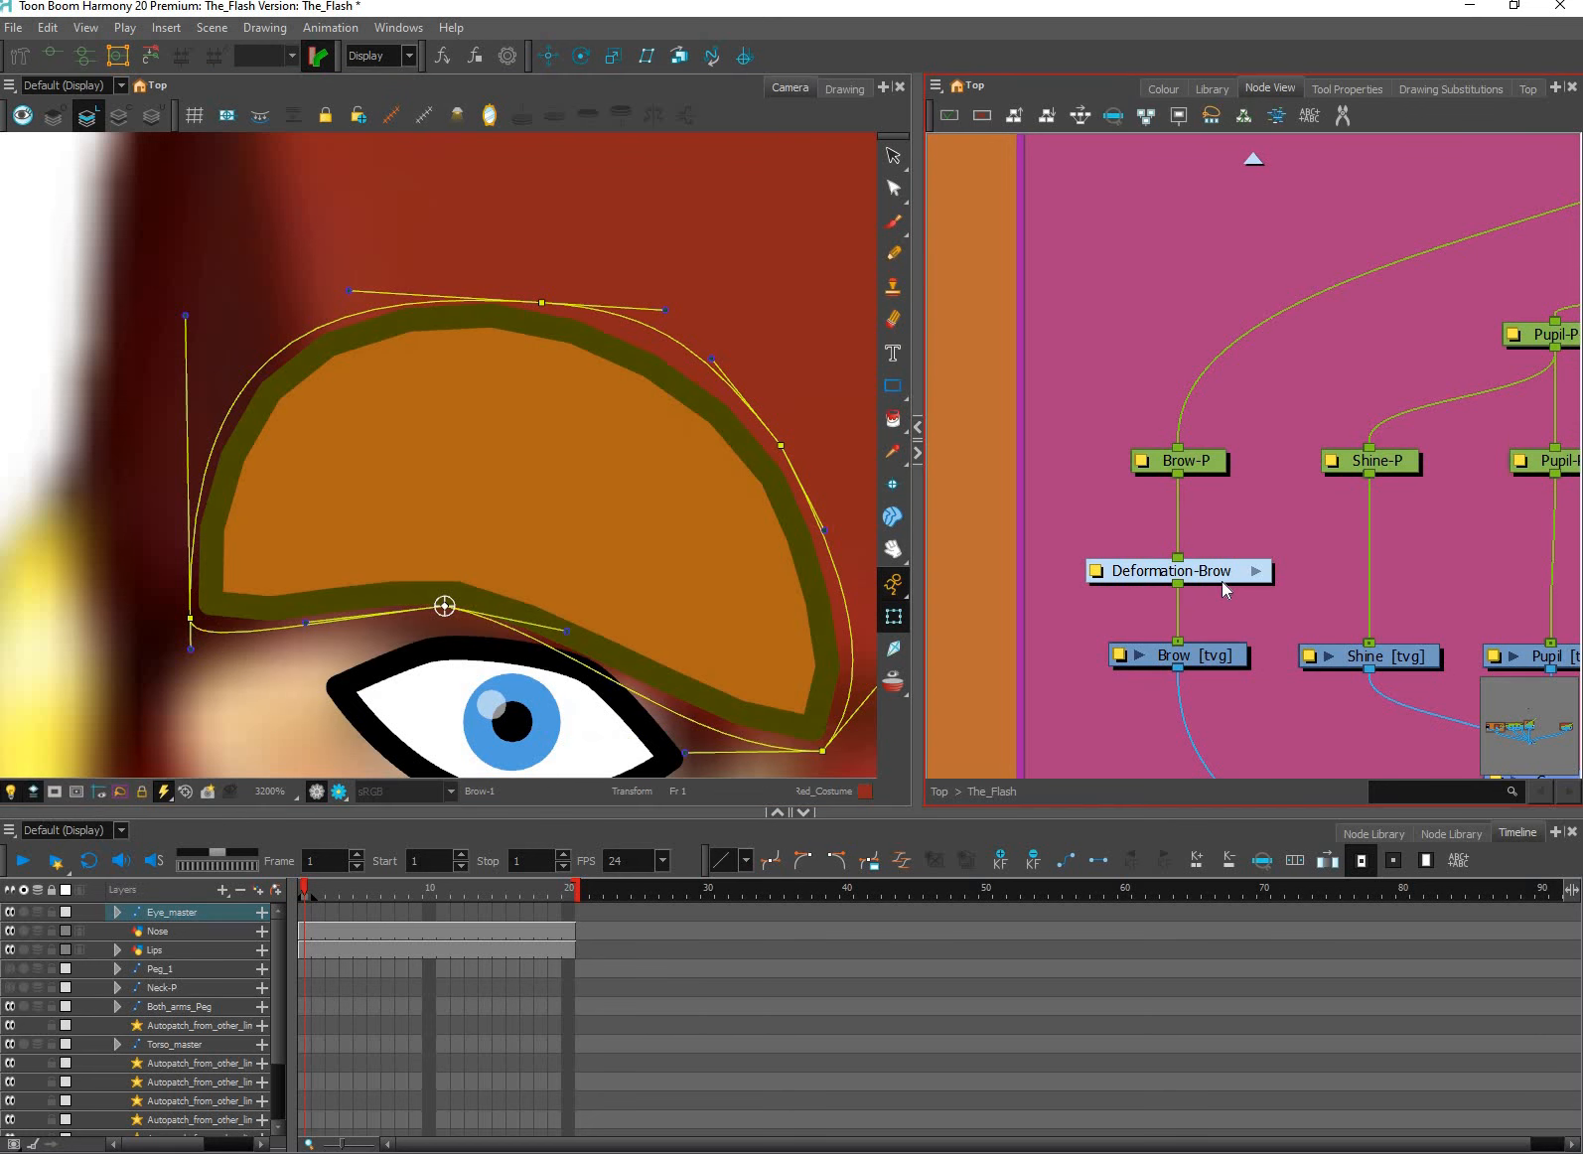
pyautogui.press('Delete')
# Build a closed envelope by hand around the brow with the Rigging tool, with points at both lower corners, the upper arc and the lower edge.
pyautogui.click(397, 375)
pyautogui.press('r')
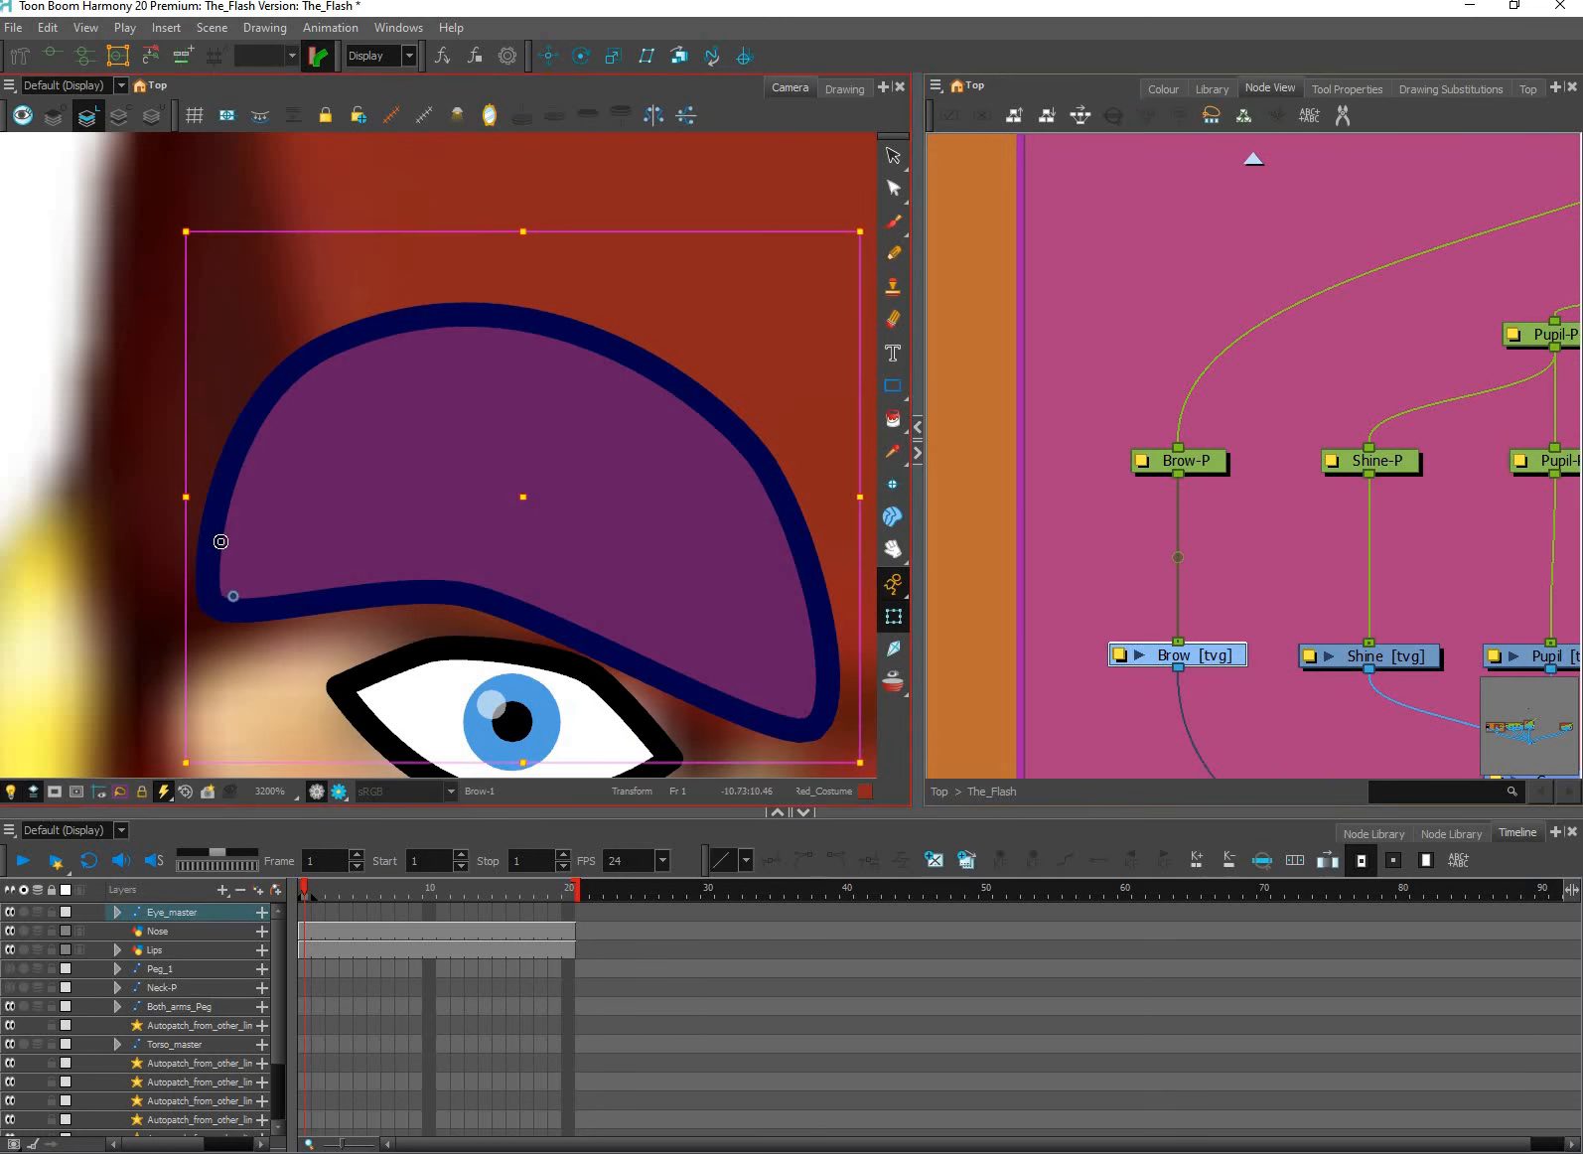
pyautogui.click(1357, 88)
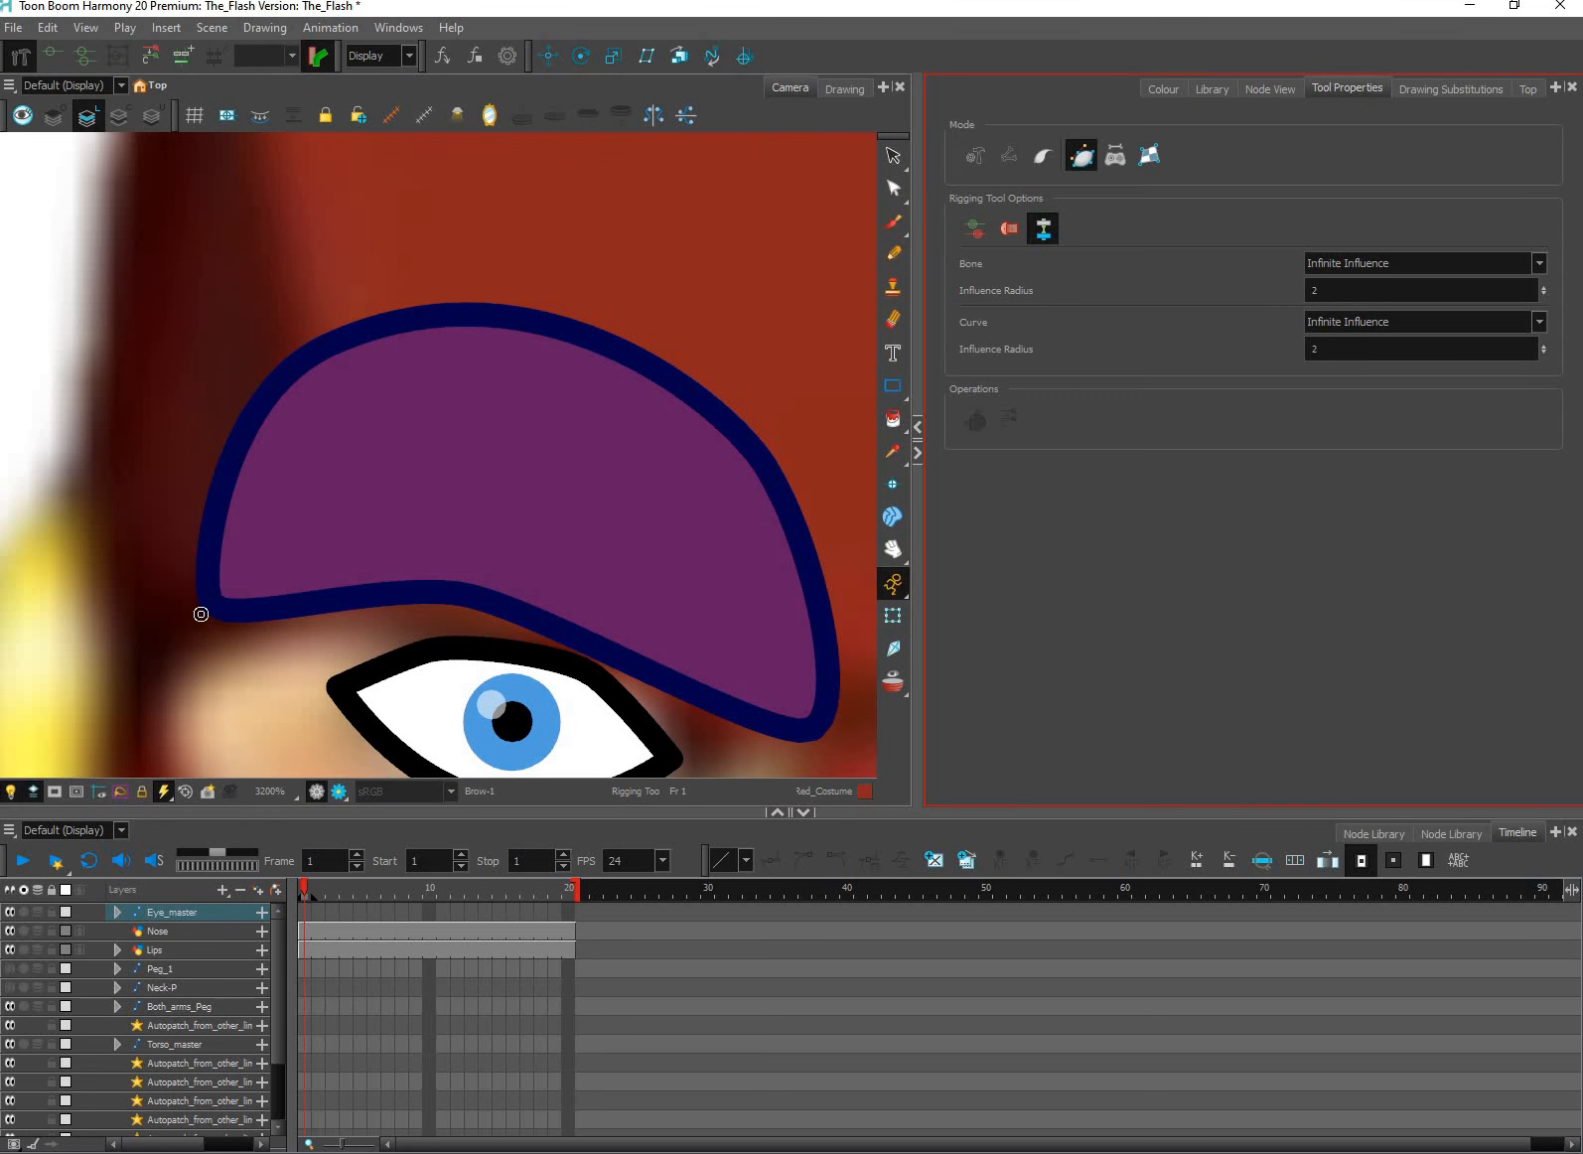
pyautogui.click(199, 617)
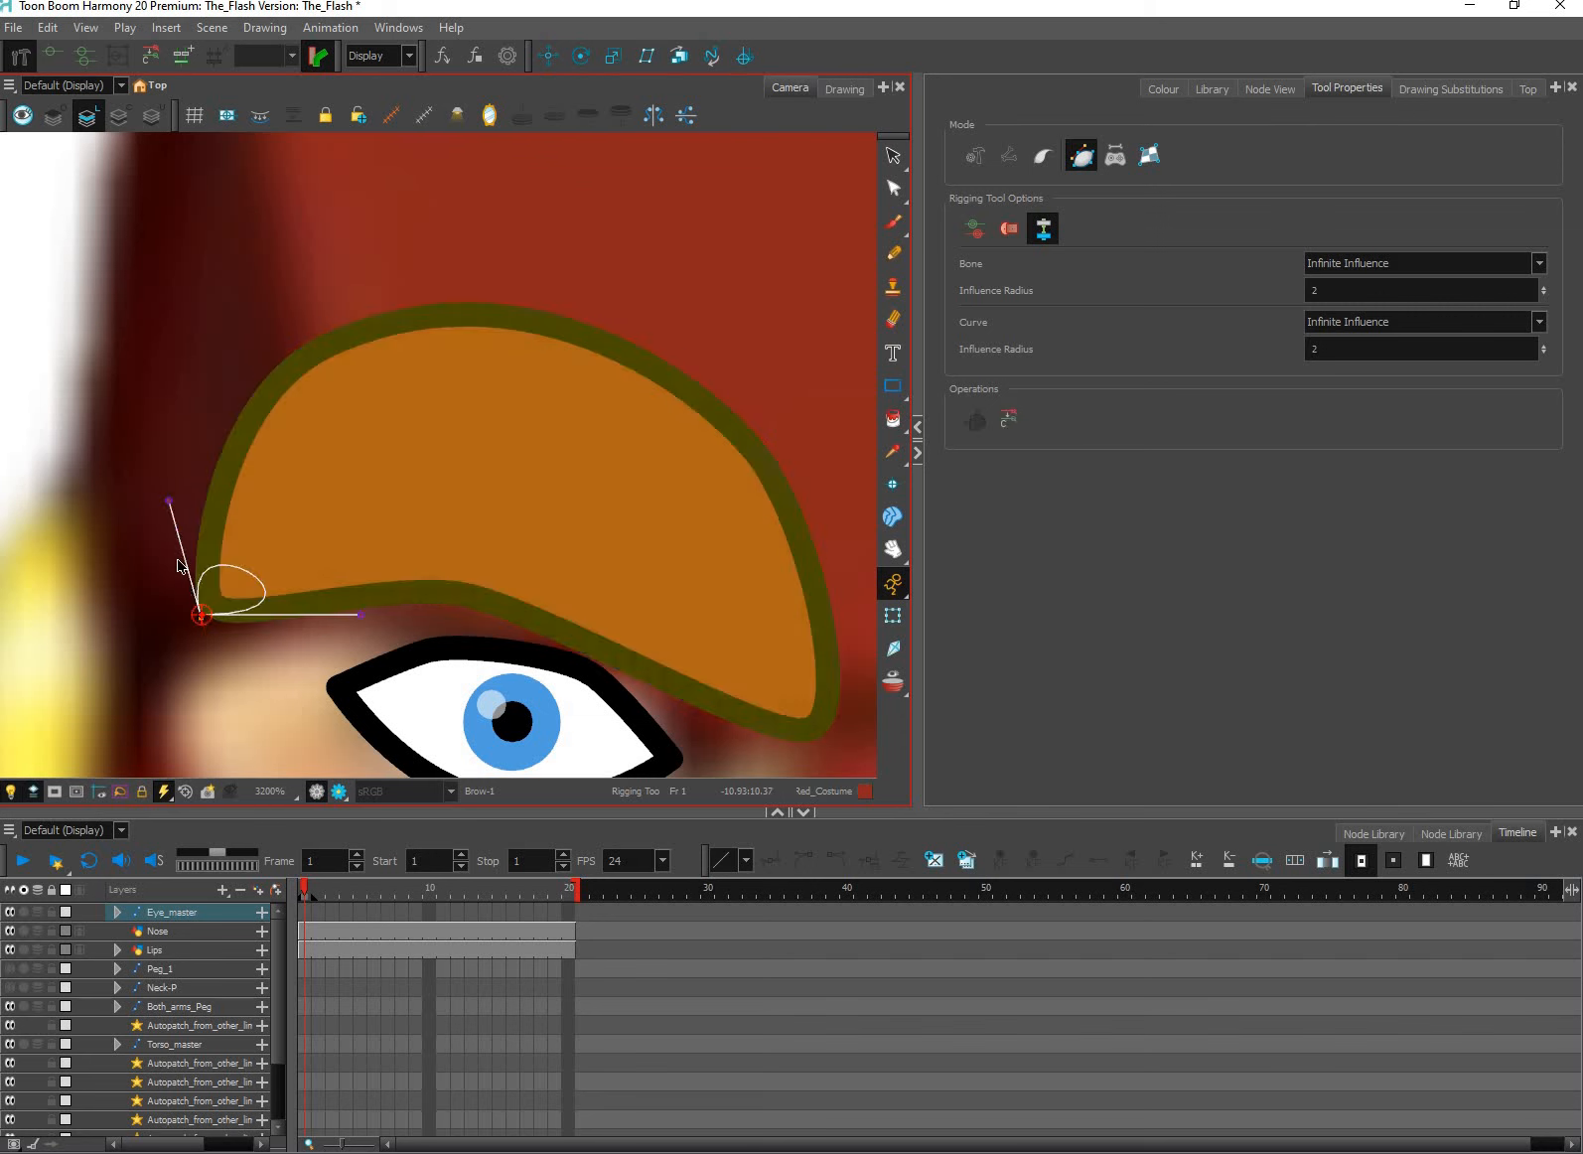
pyautogui.click(171, 534)
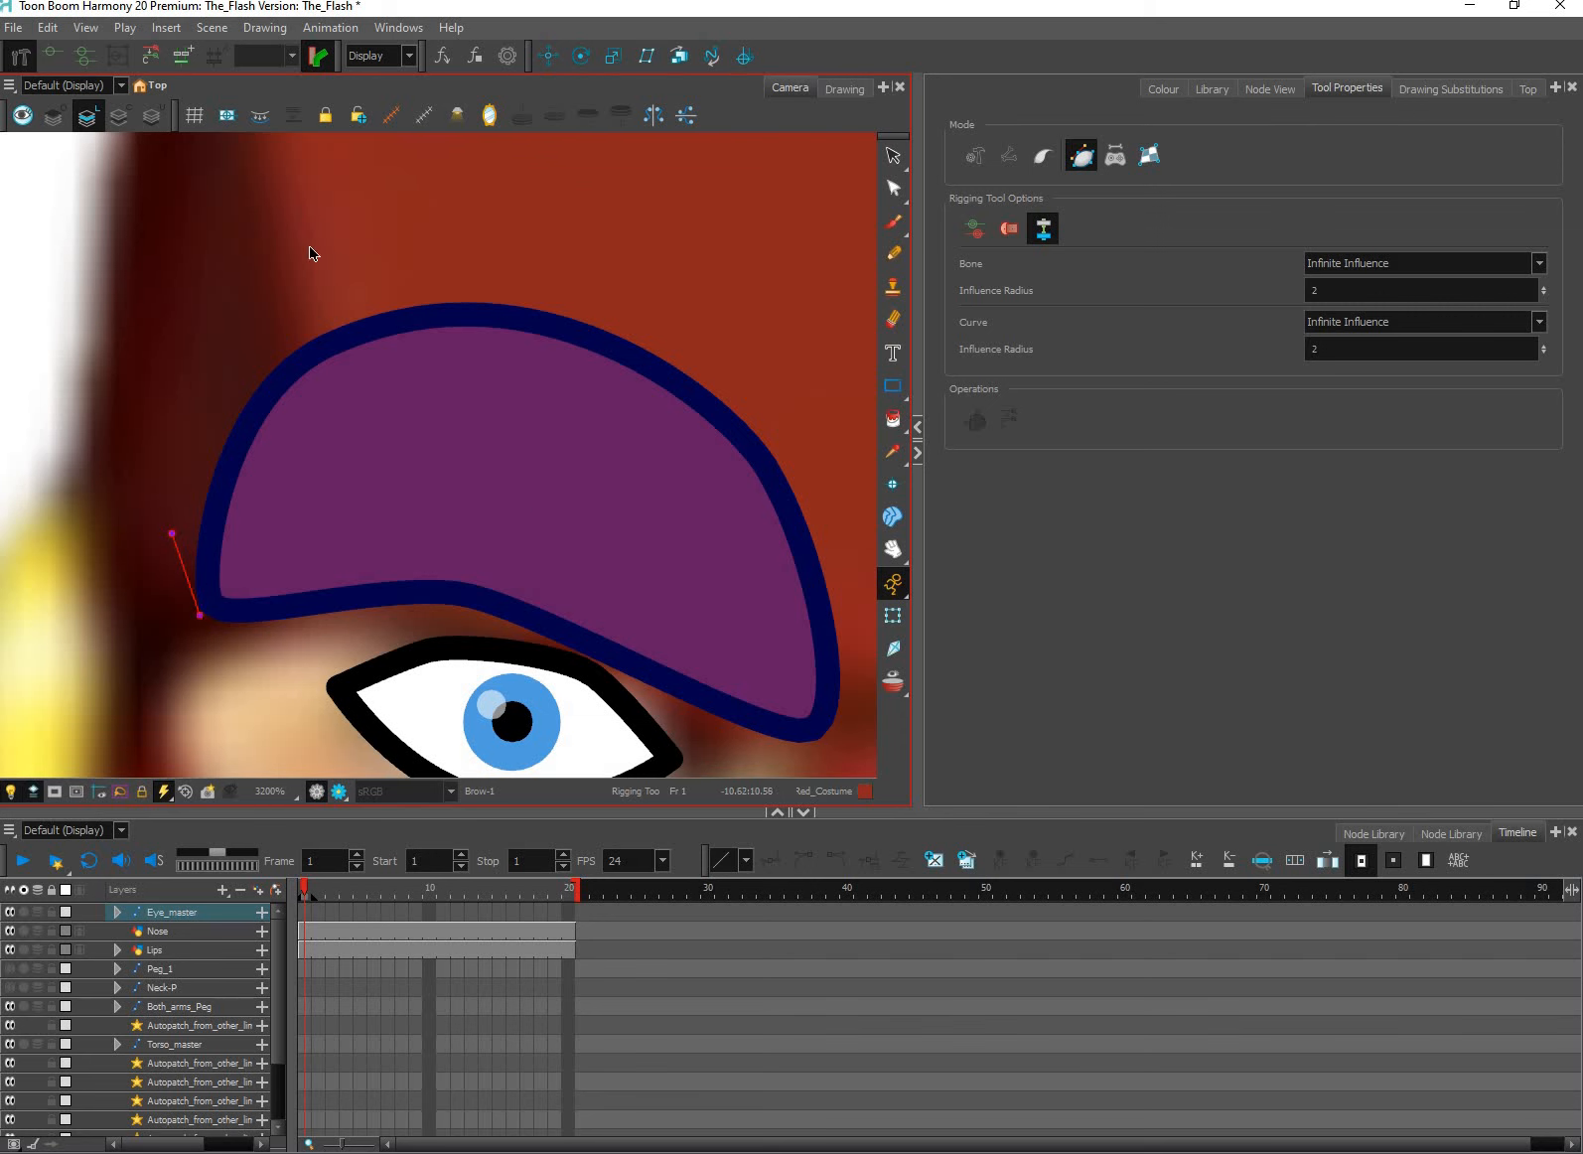
pyautogui.moveTo(309, 247); pyautogui.dragTo(221, 210)
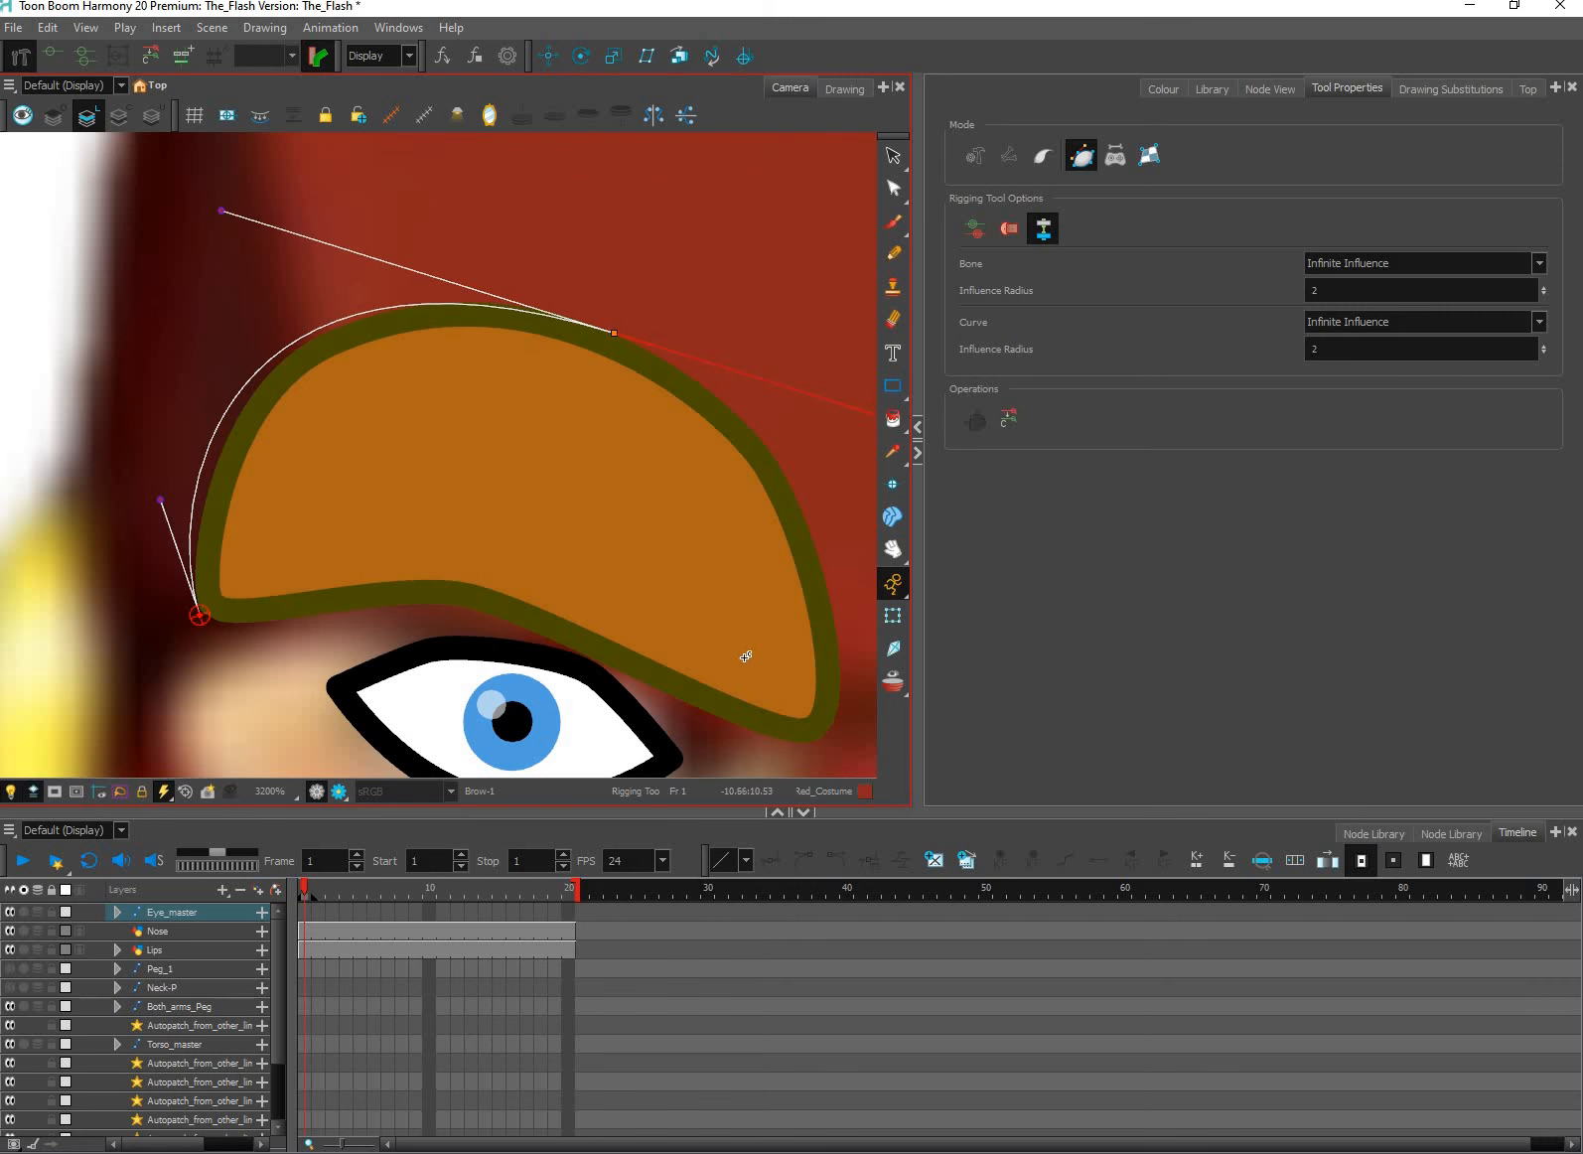
pyautogui.moveTo(832, 726); pyautogui.dragTo(738, 665)
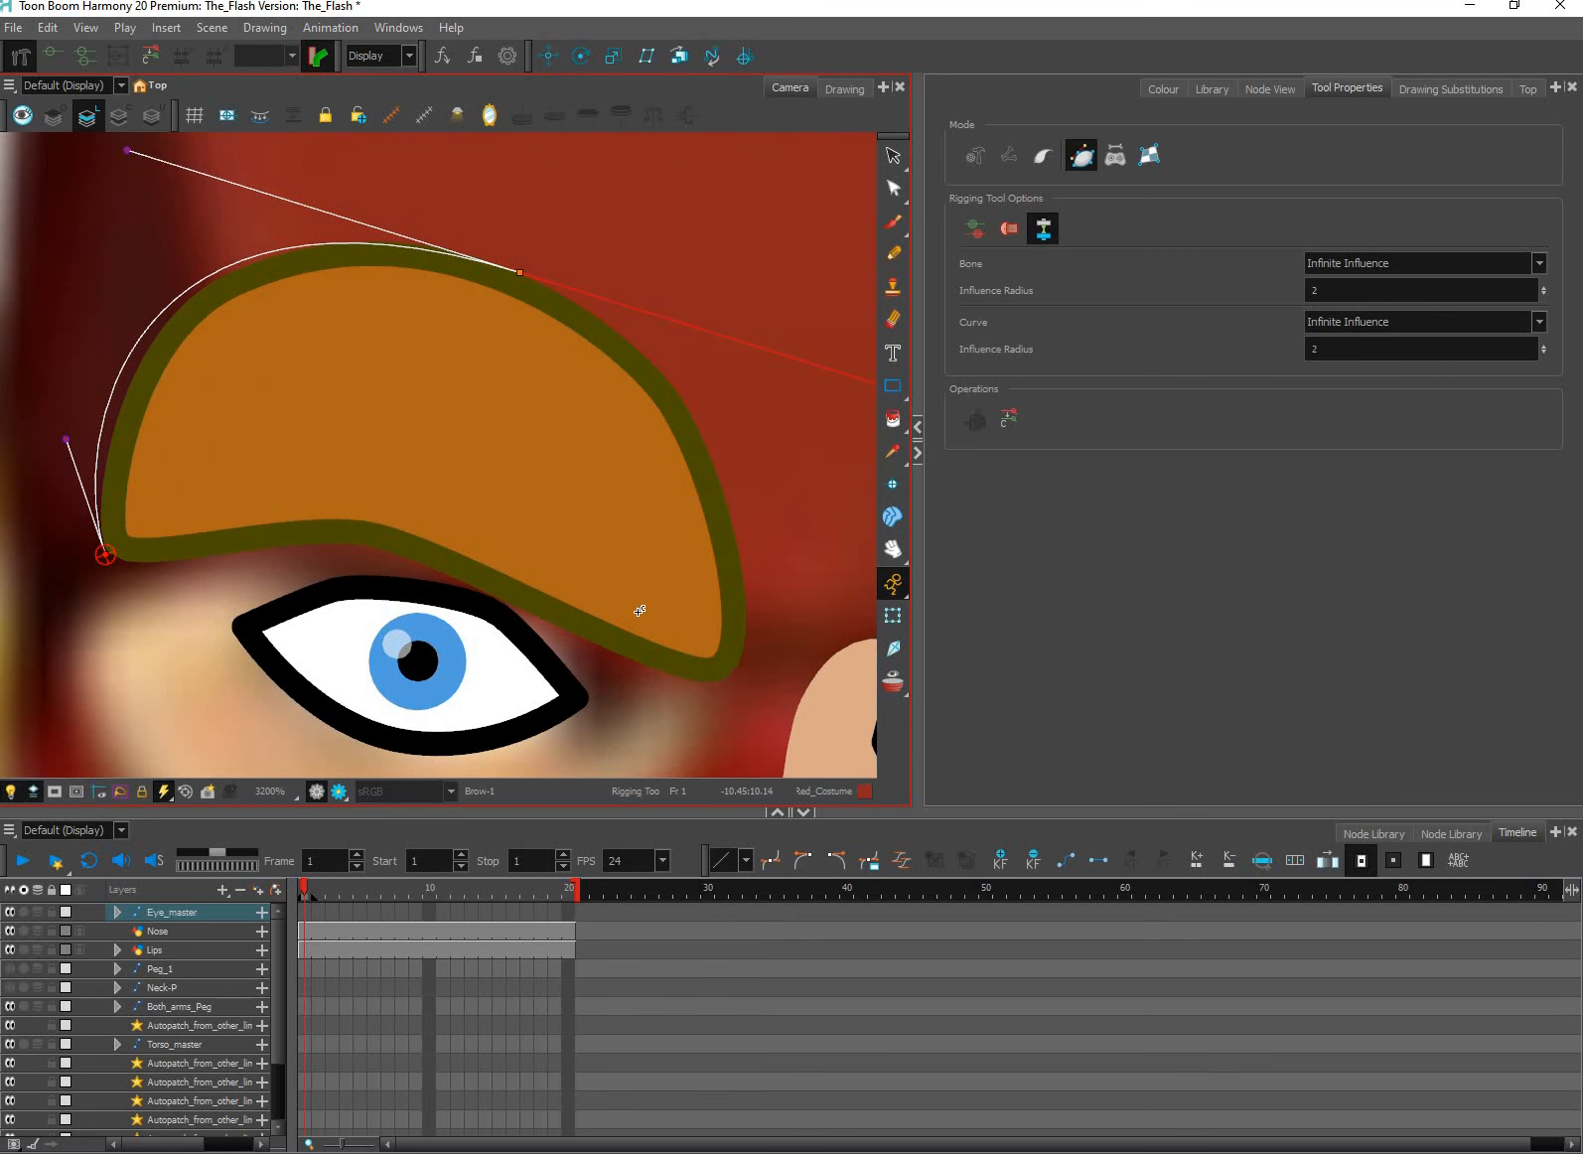
pyautogui.moveTo(385, 547); pyautogui.dragTo(491, 582)
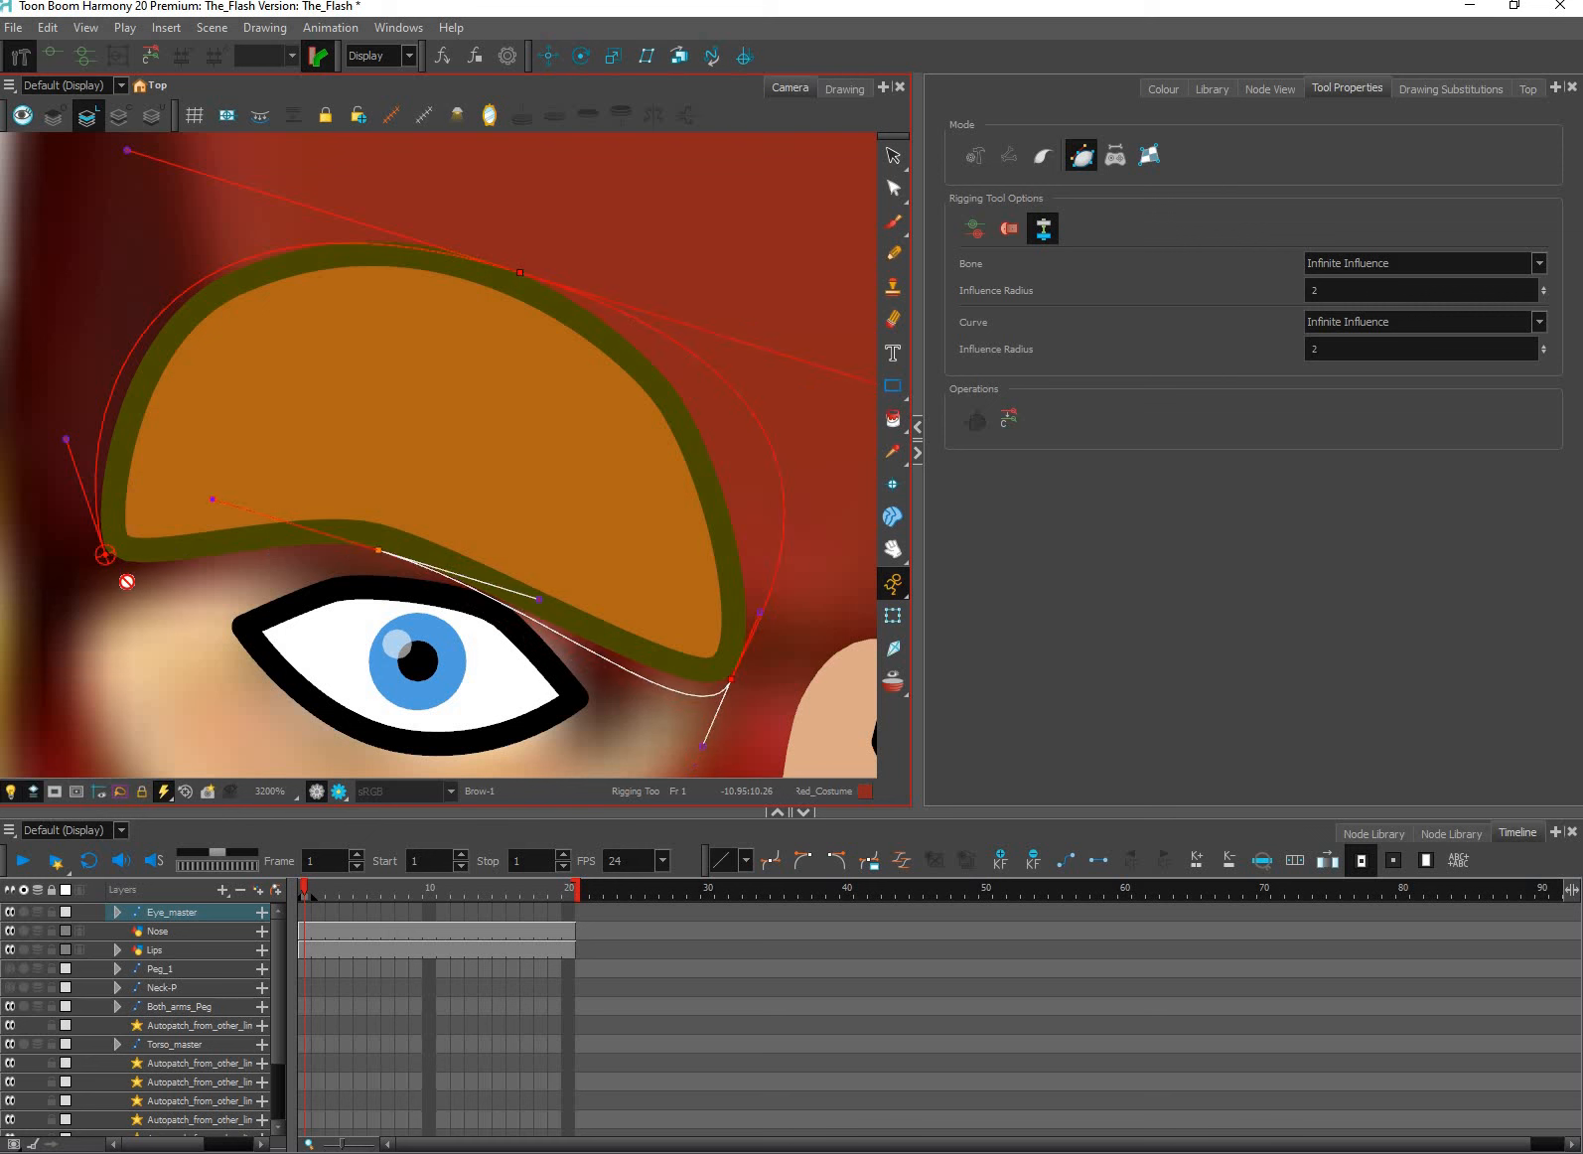
pyautogui.click(104, 553)
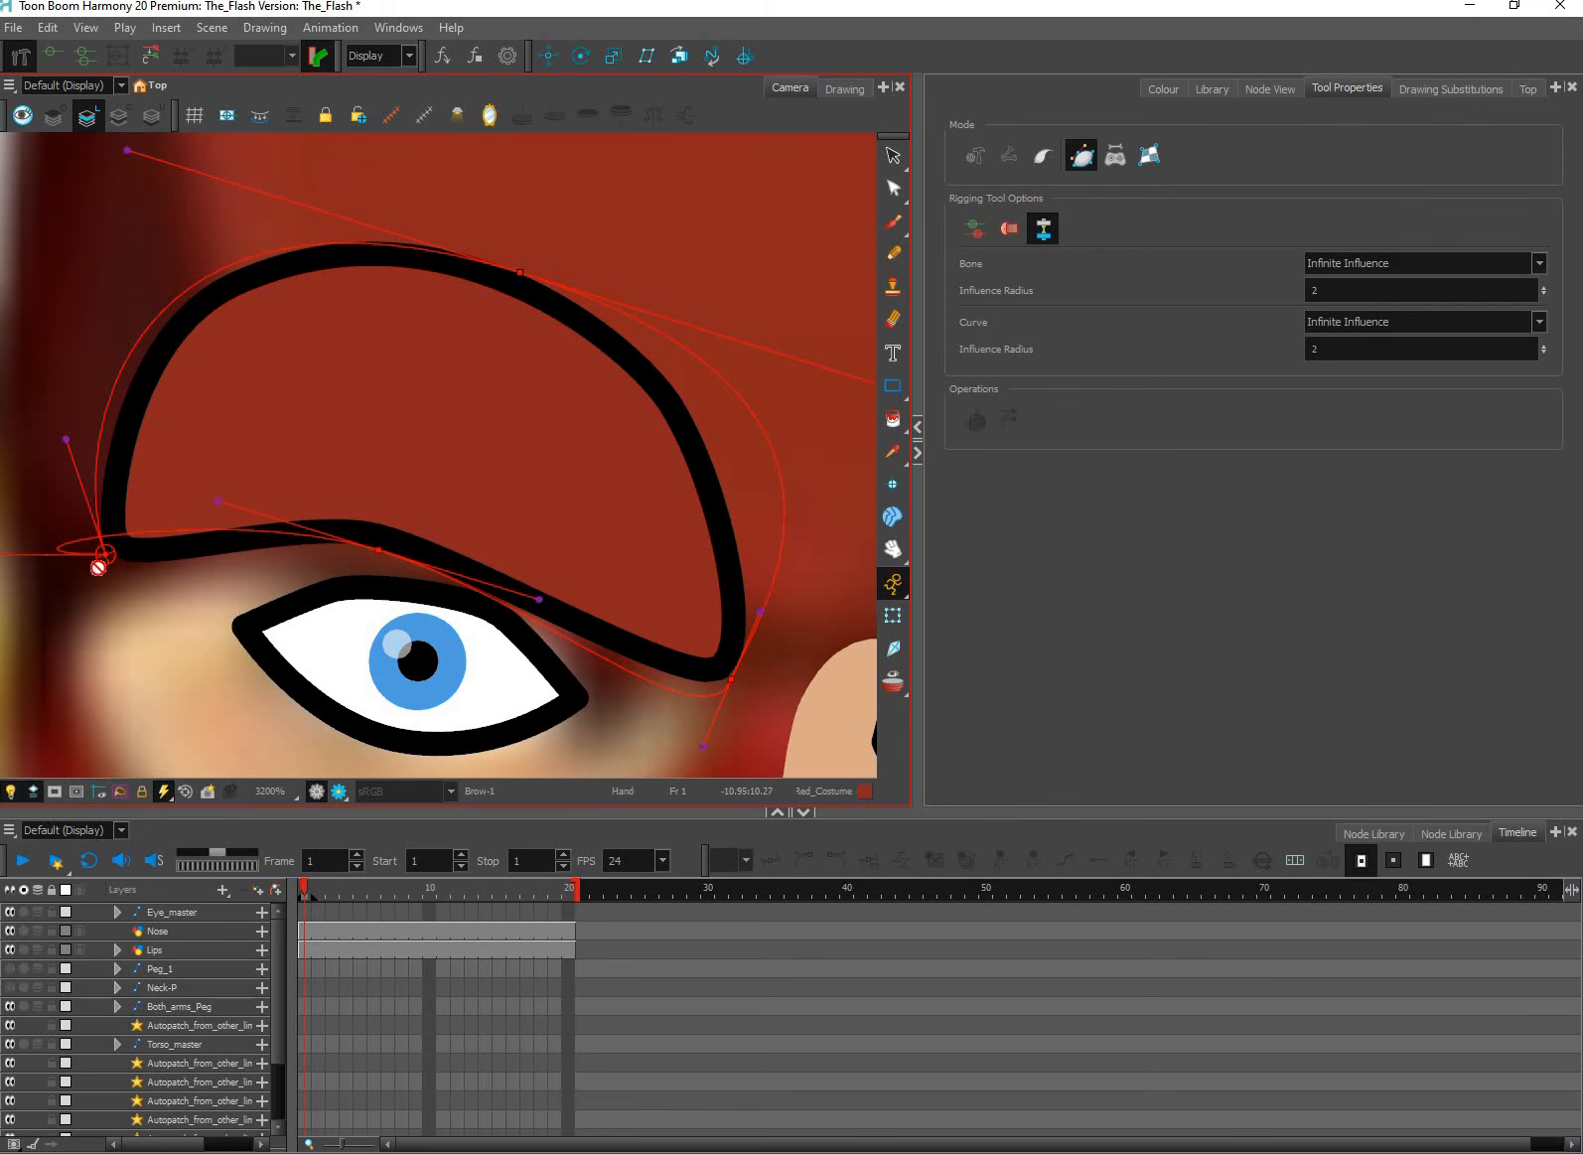
# Adjust the new envelope's lower-left corner point and its upper handle to match the brow's corner.
pyautogui.moveTo(99, 569); pyautogui.dragTo(176, 579)
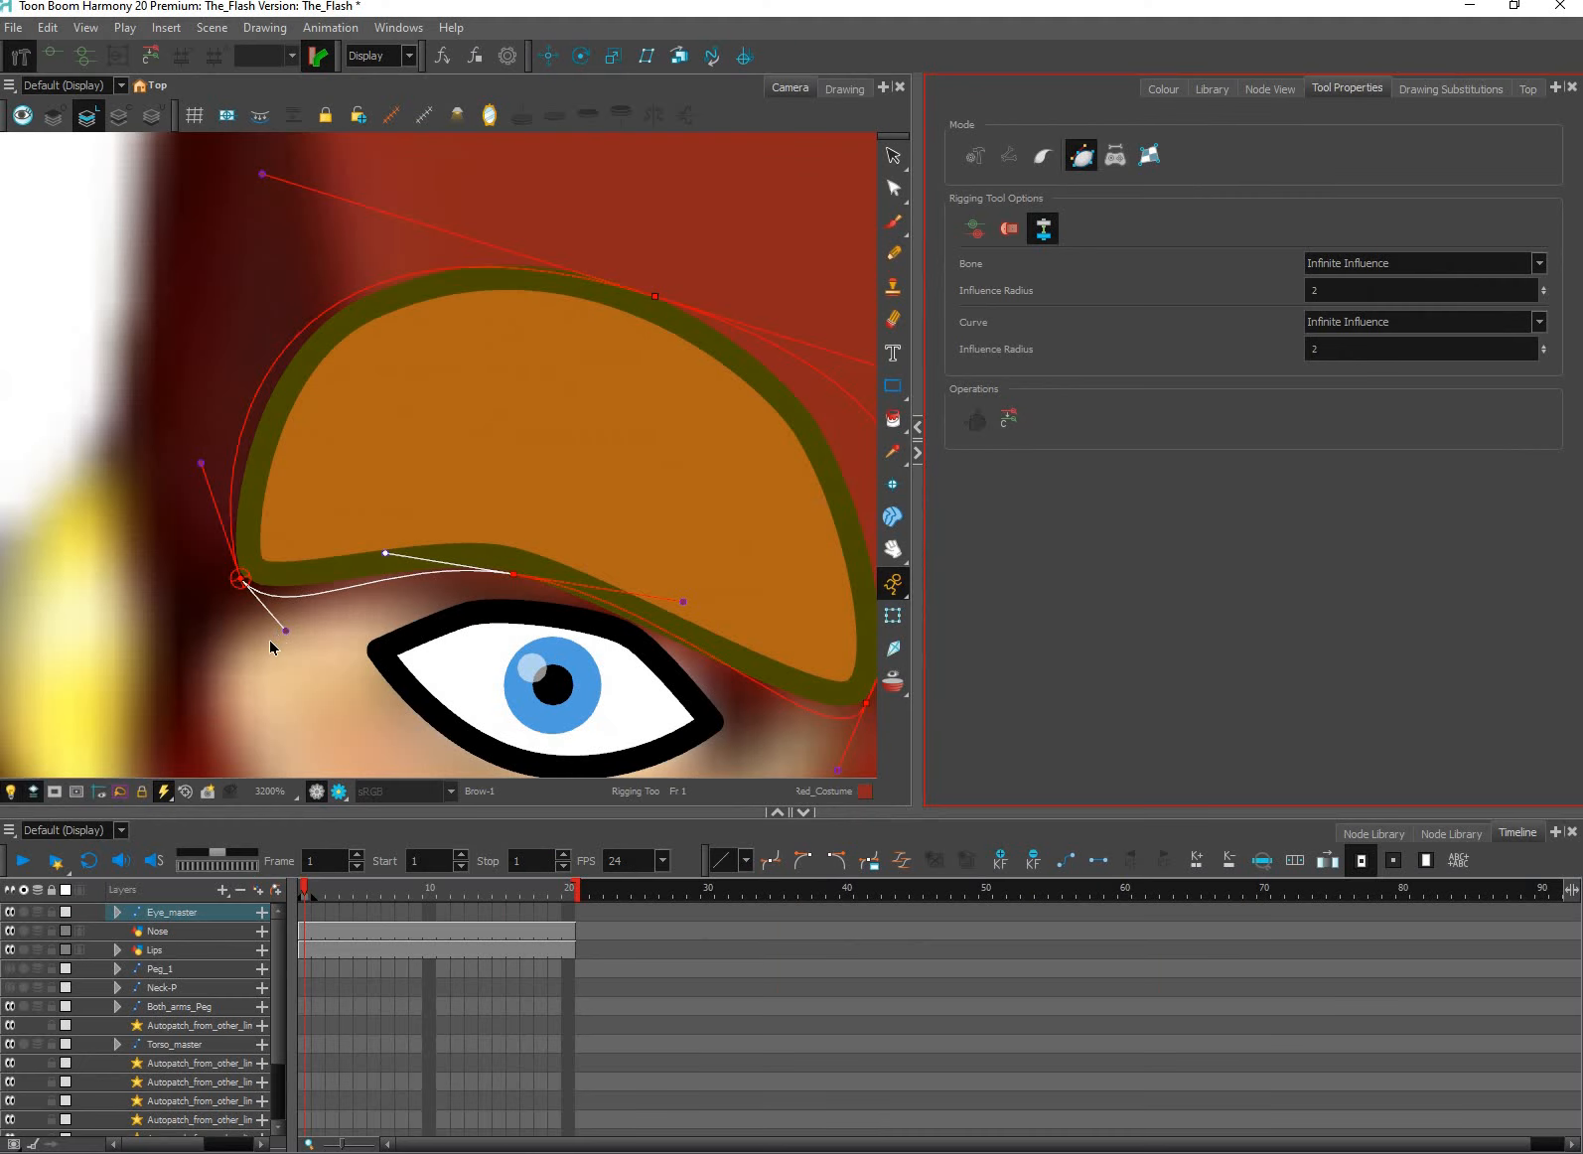
pyautogui.moveTo(241, 585); pyautogui.dragTo(237, 574)
pyautogui.moveTo(200, 459); pyautogui.dragTo(203, 480)
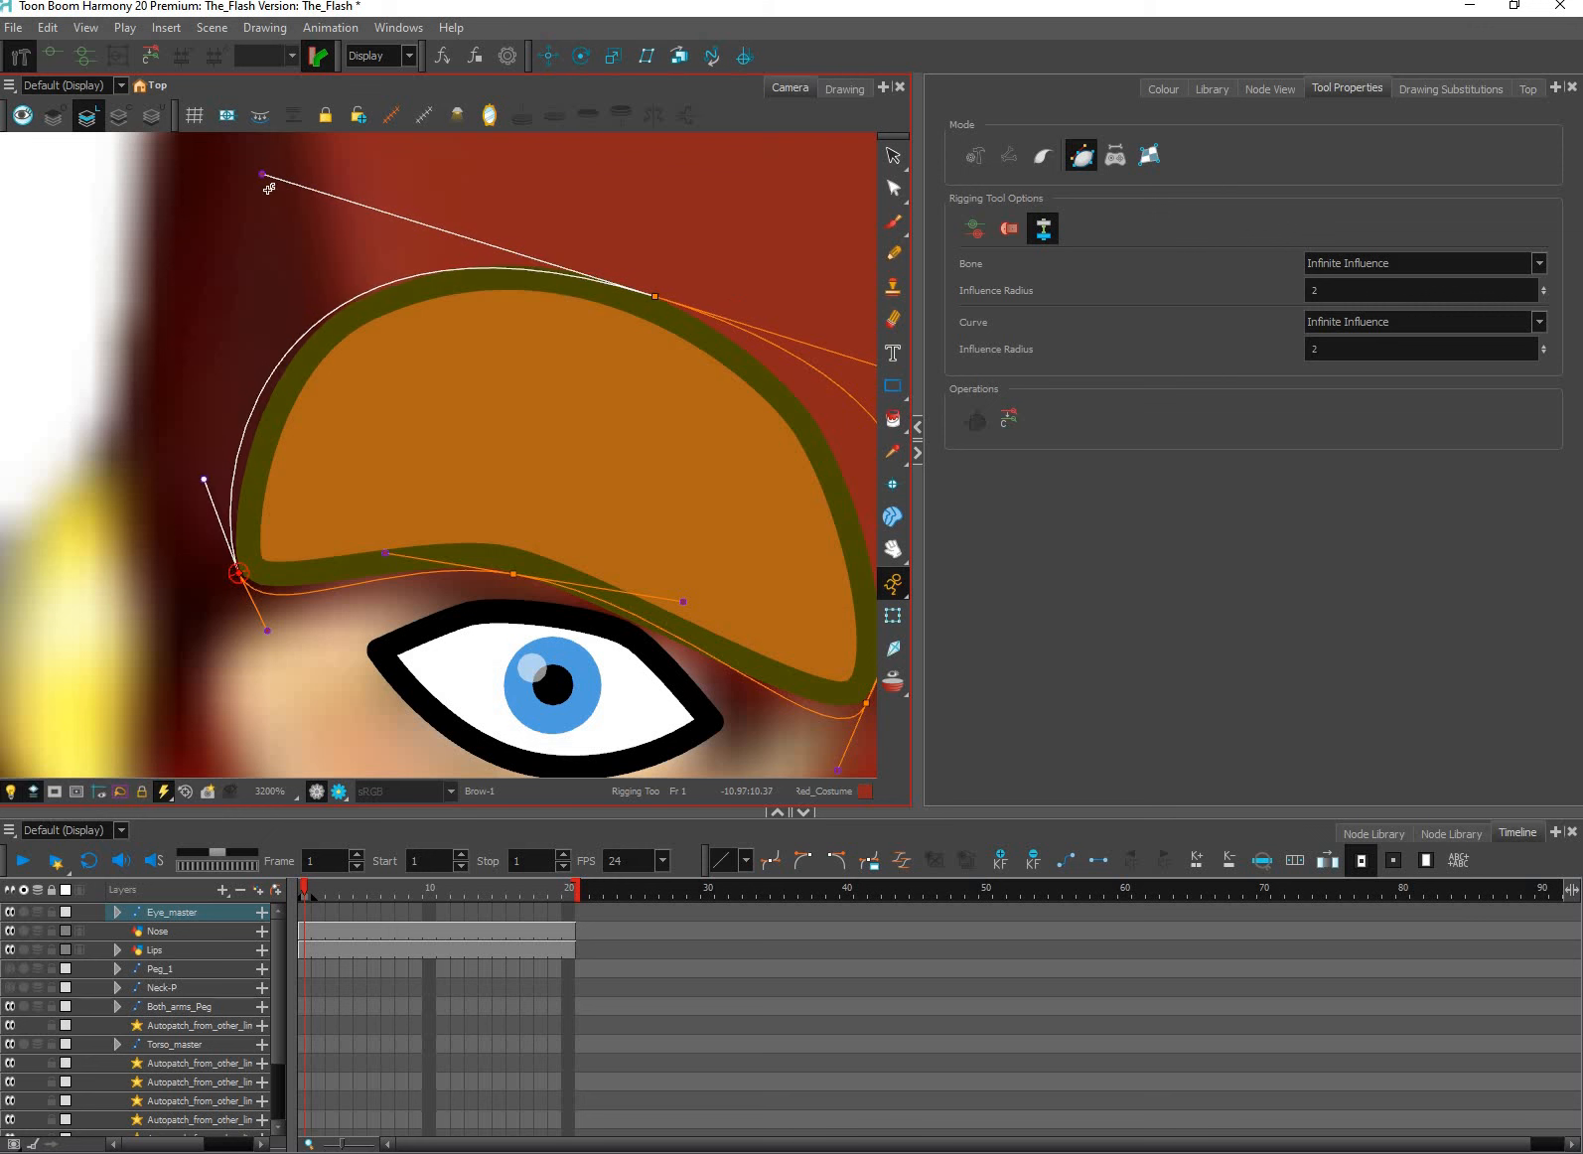
# Adjust both handles of the envelope's upper point so the curve follows the brow's top and right edges.
pyautogui.moveTo(701, 321); pyautogui.dragTo(594, 334)
pyautogui.scroll(-3, 807, 402)
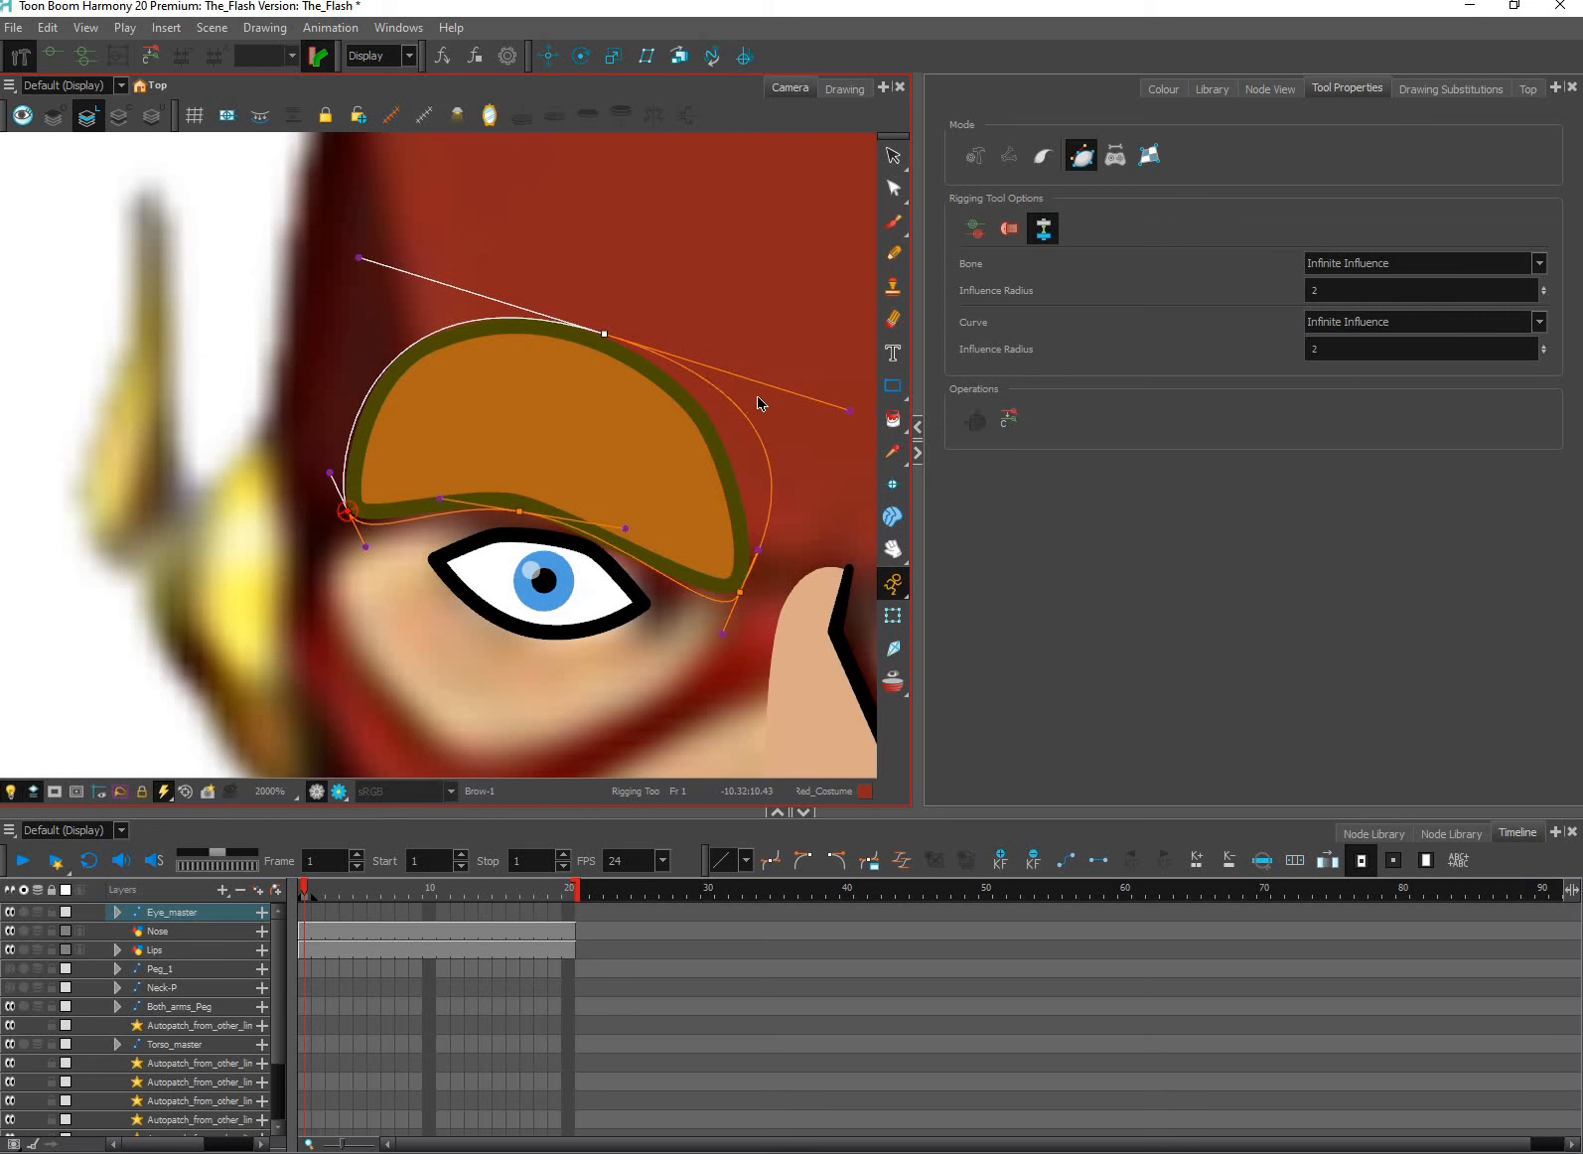
pyautogui.moveTo(759, 401); pyautogui.dragTo(753, 393)
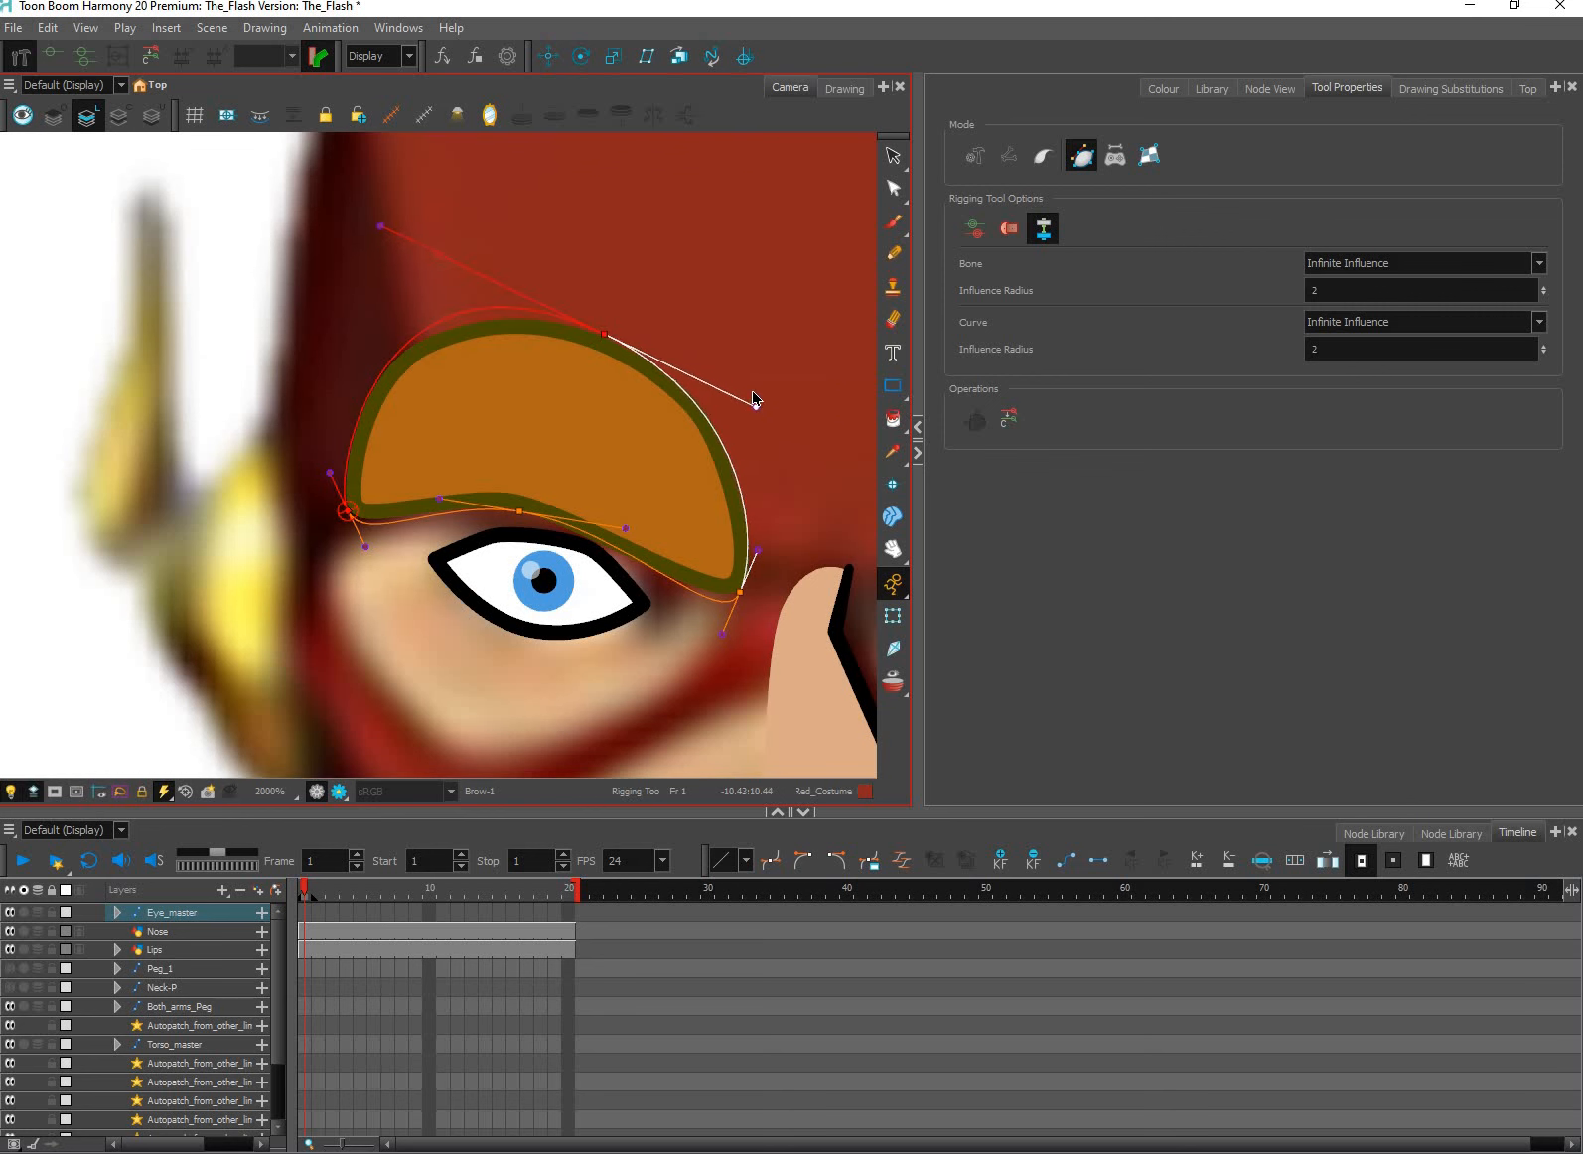
pyautogui.click(370, 241)
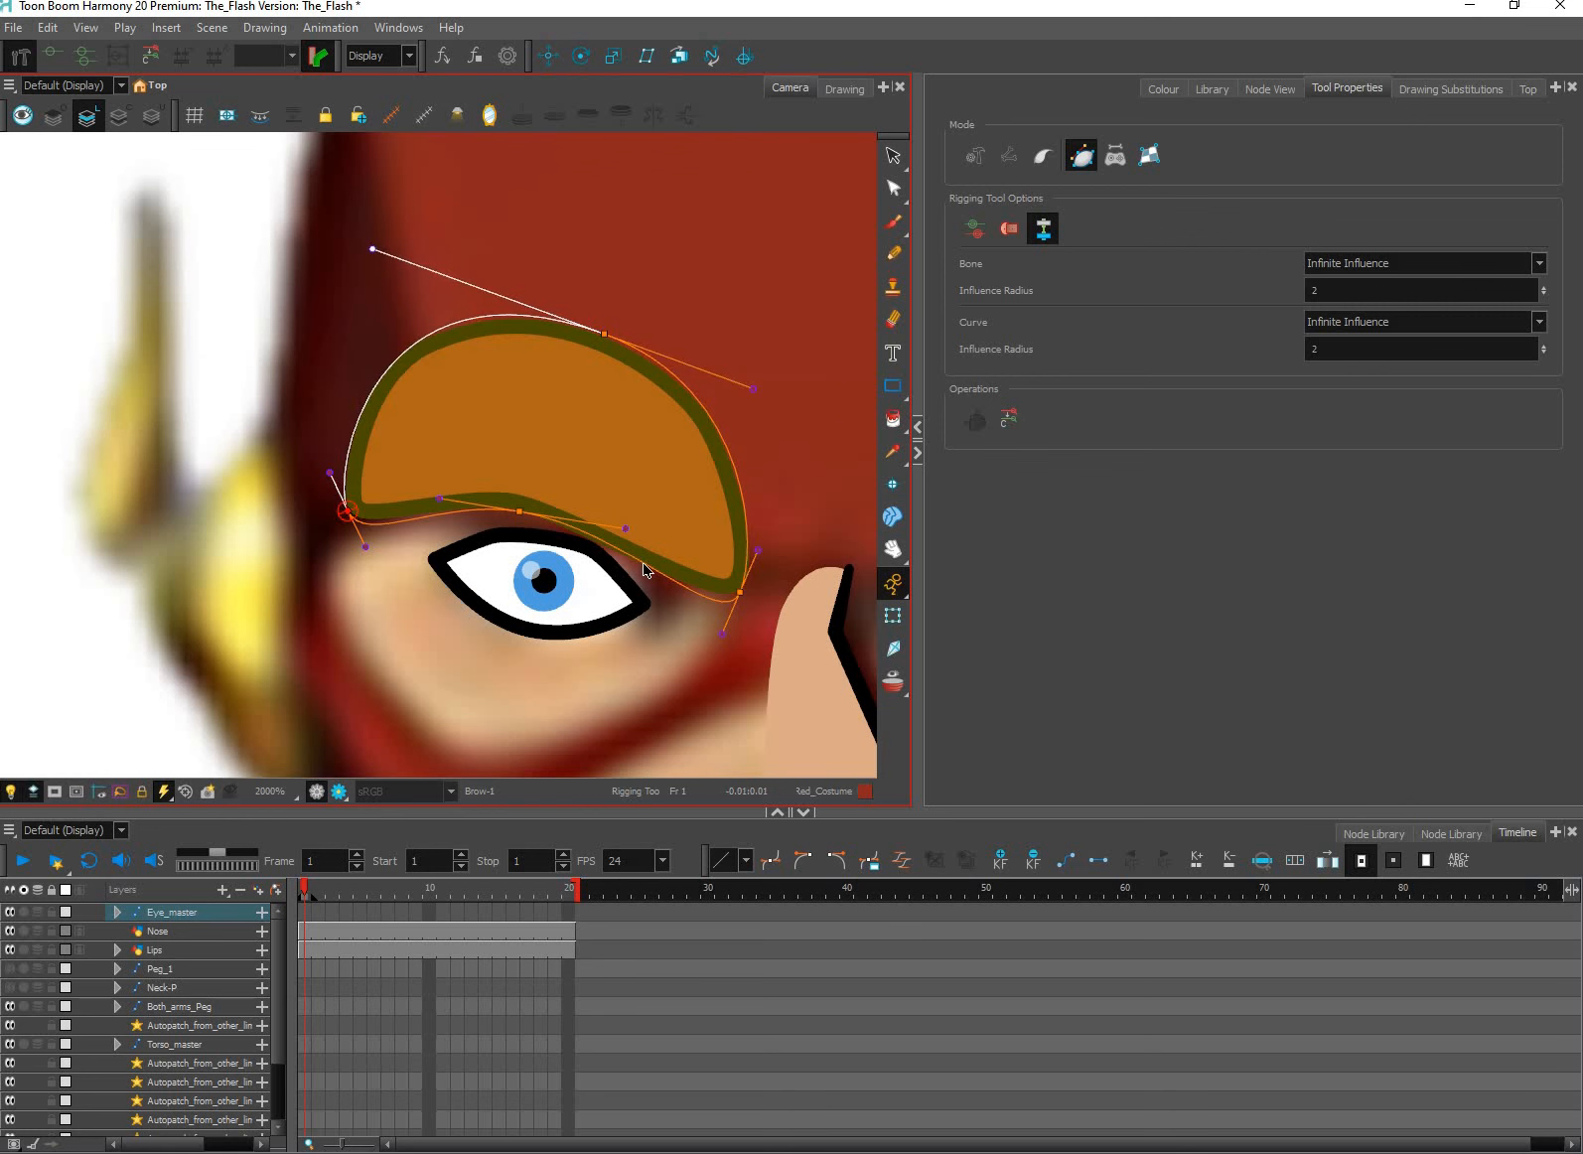
# Adjust the envelope's lower-edge handles, its corner point near the nose and the upper point's handle so the curve hugs the brow.
pyautogui.scroll(1, 586, 514)
pyautogui.click(415, 499)
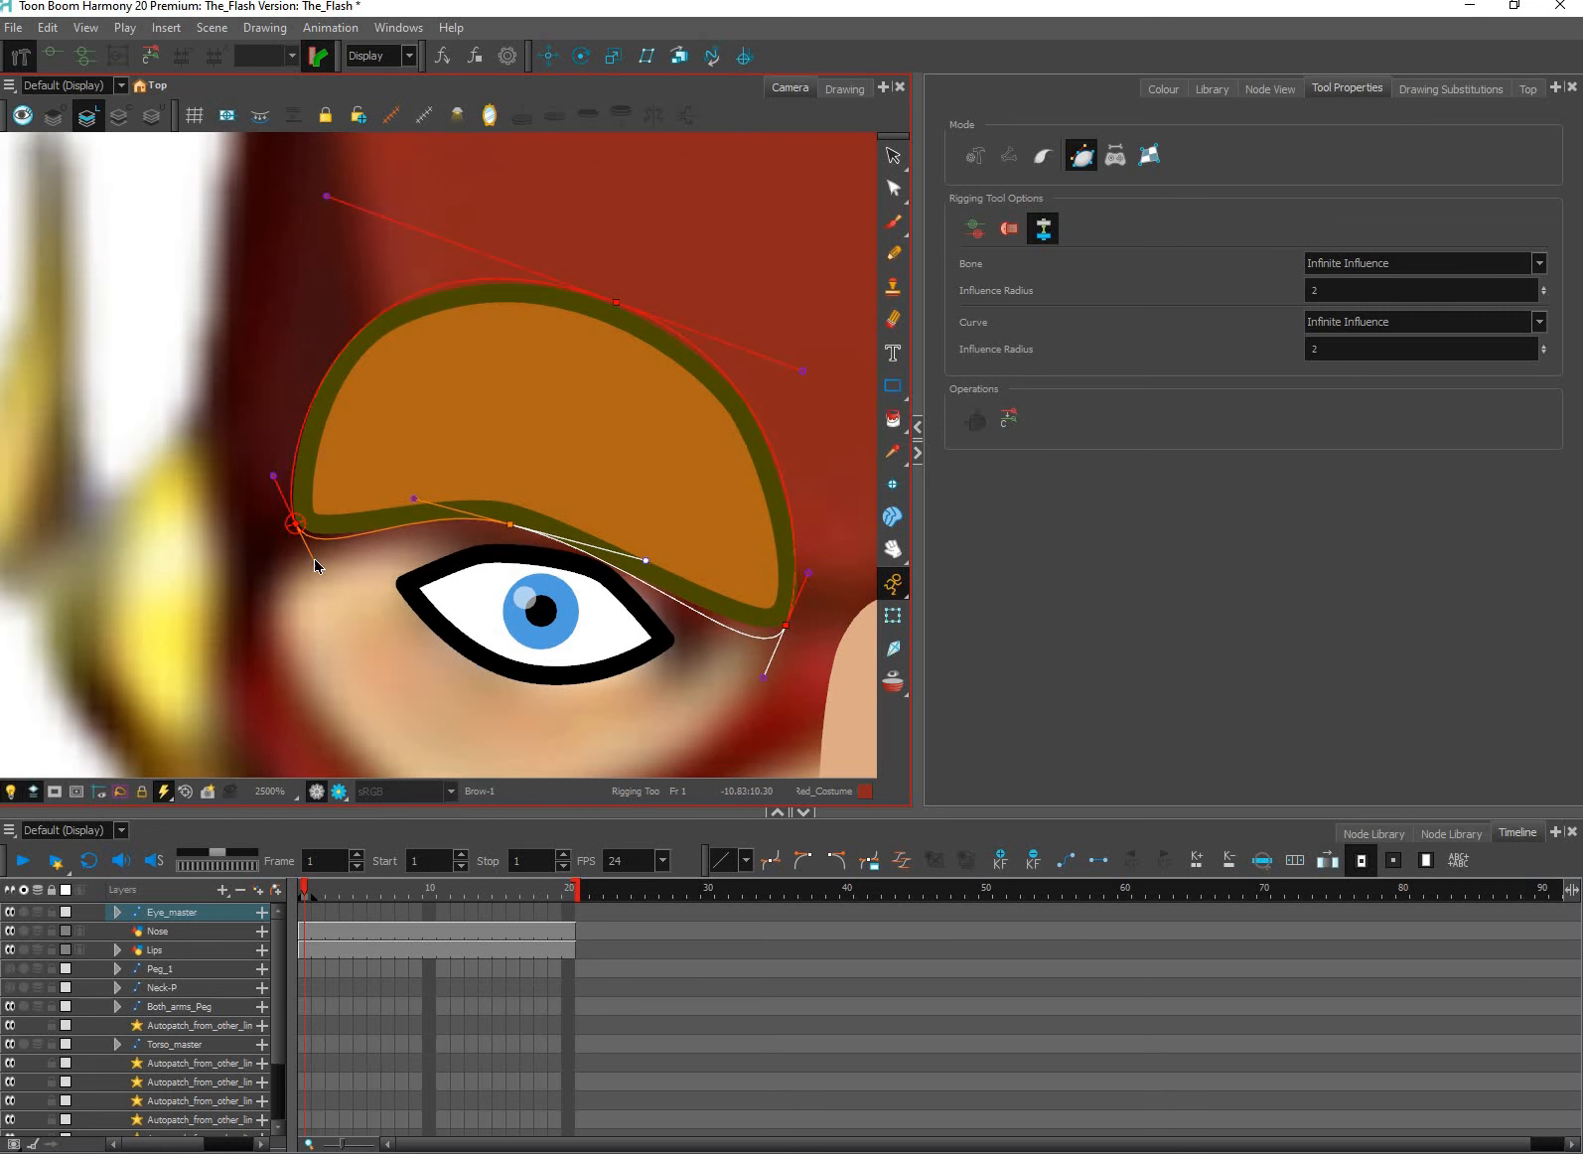
pyautogui.click(786, 627)
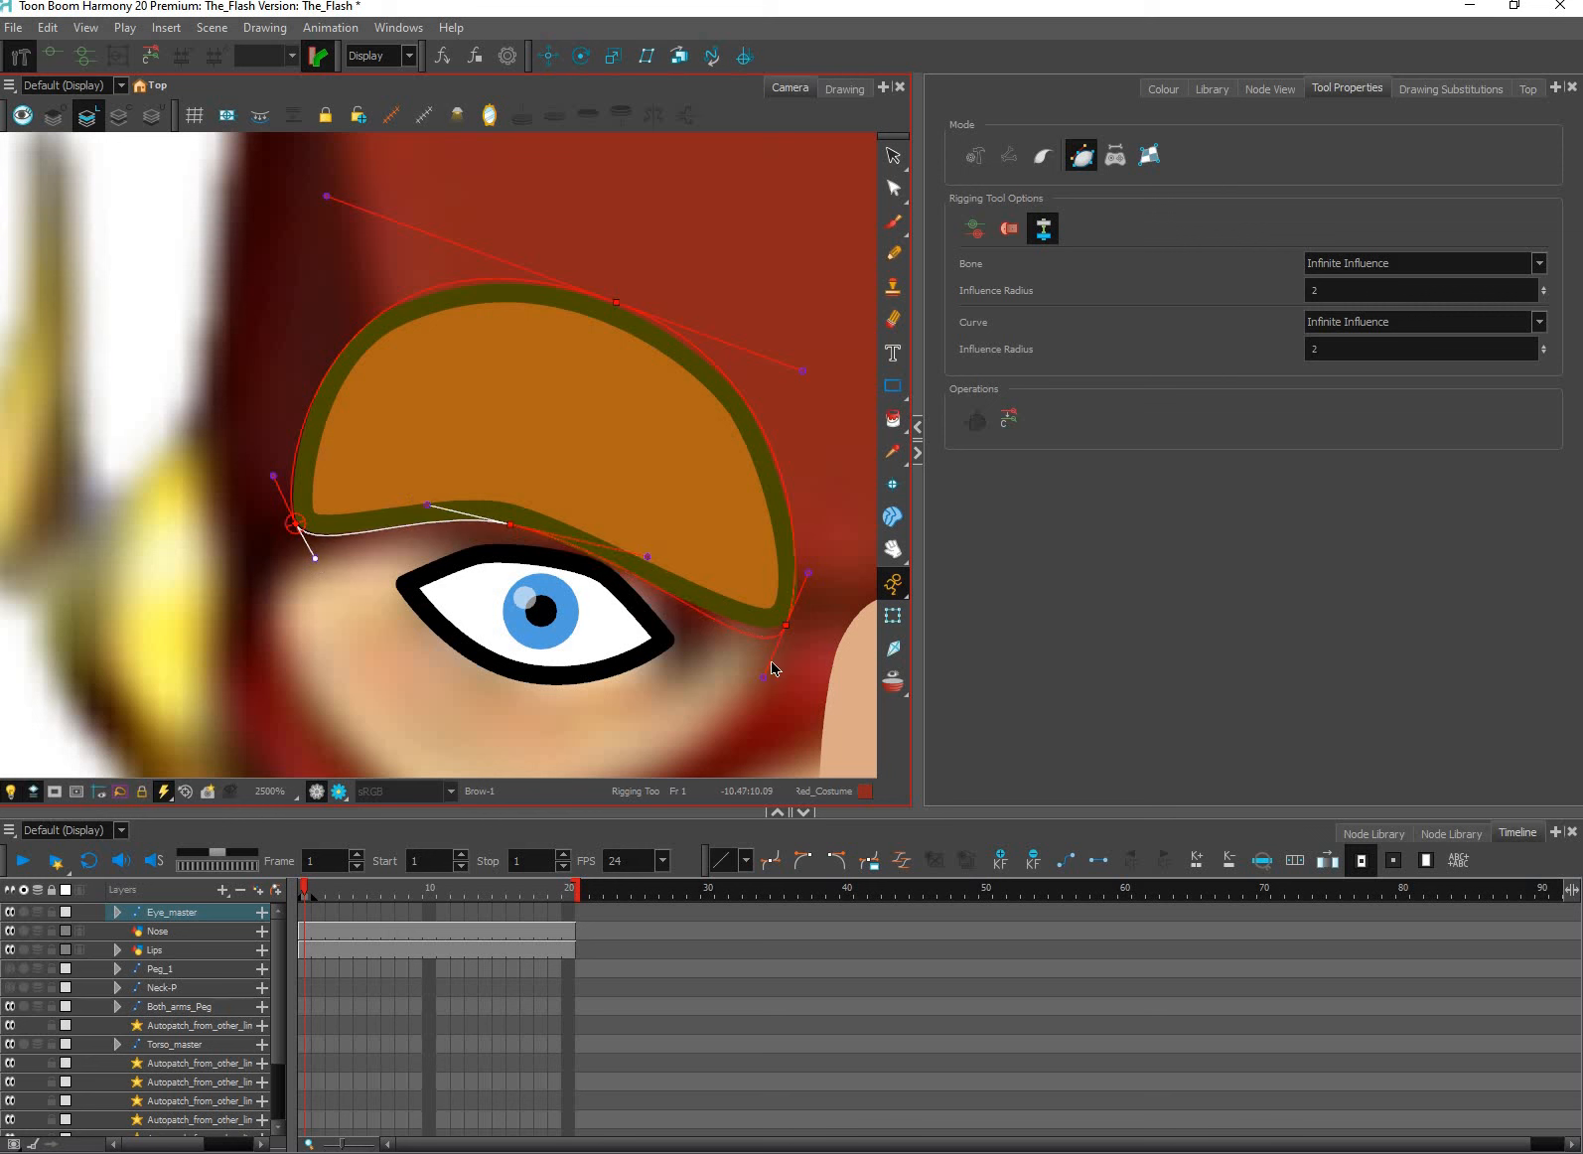
pyautogui.moveTo(786, 625); pyautogui.dragTo(766, 667)
pyautogui.click(791, 369)
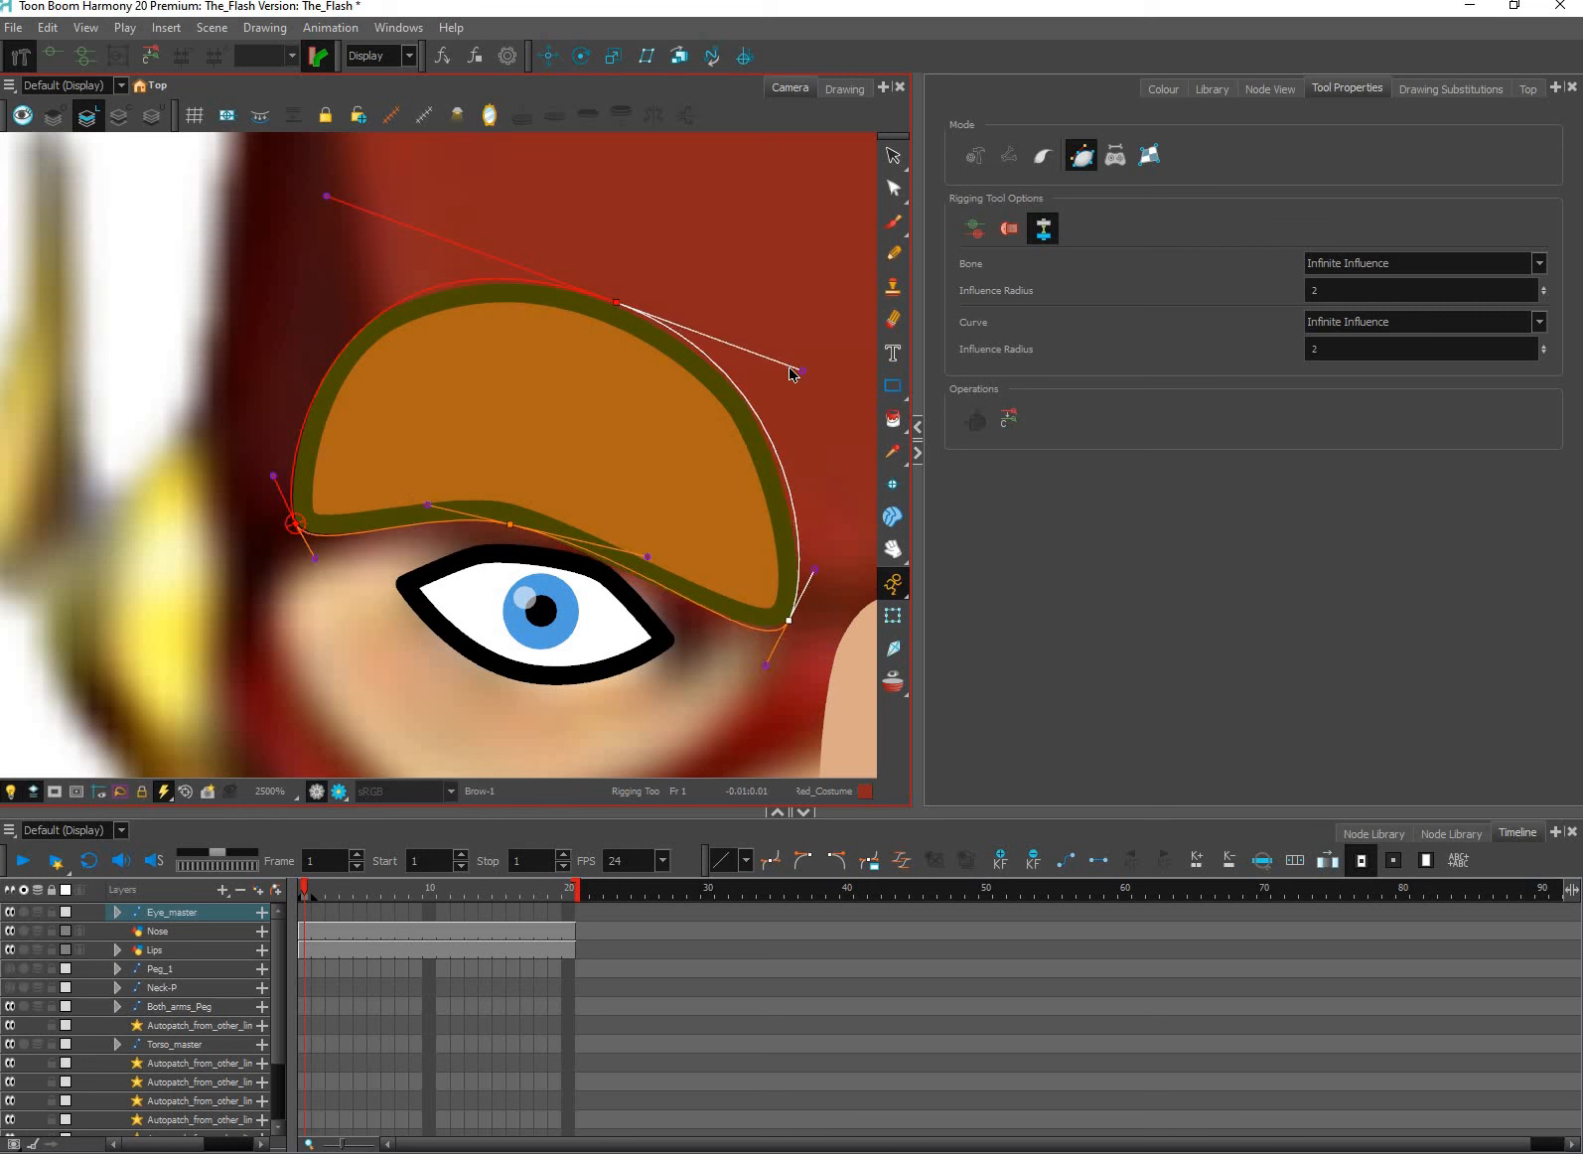
pyautogui.moveTo(803, 370); pyautogui.dragTo(789, 363)
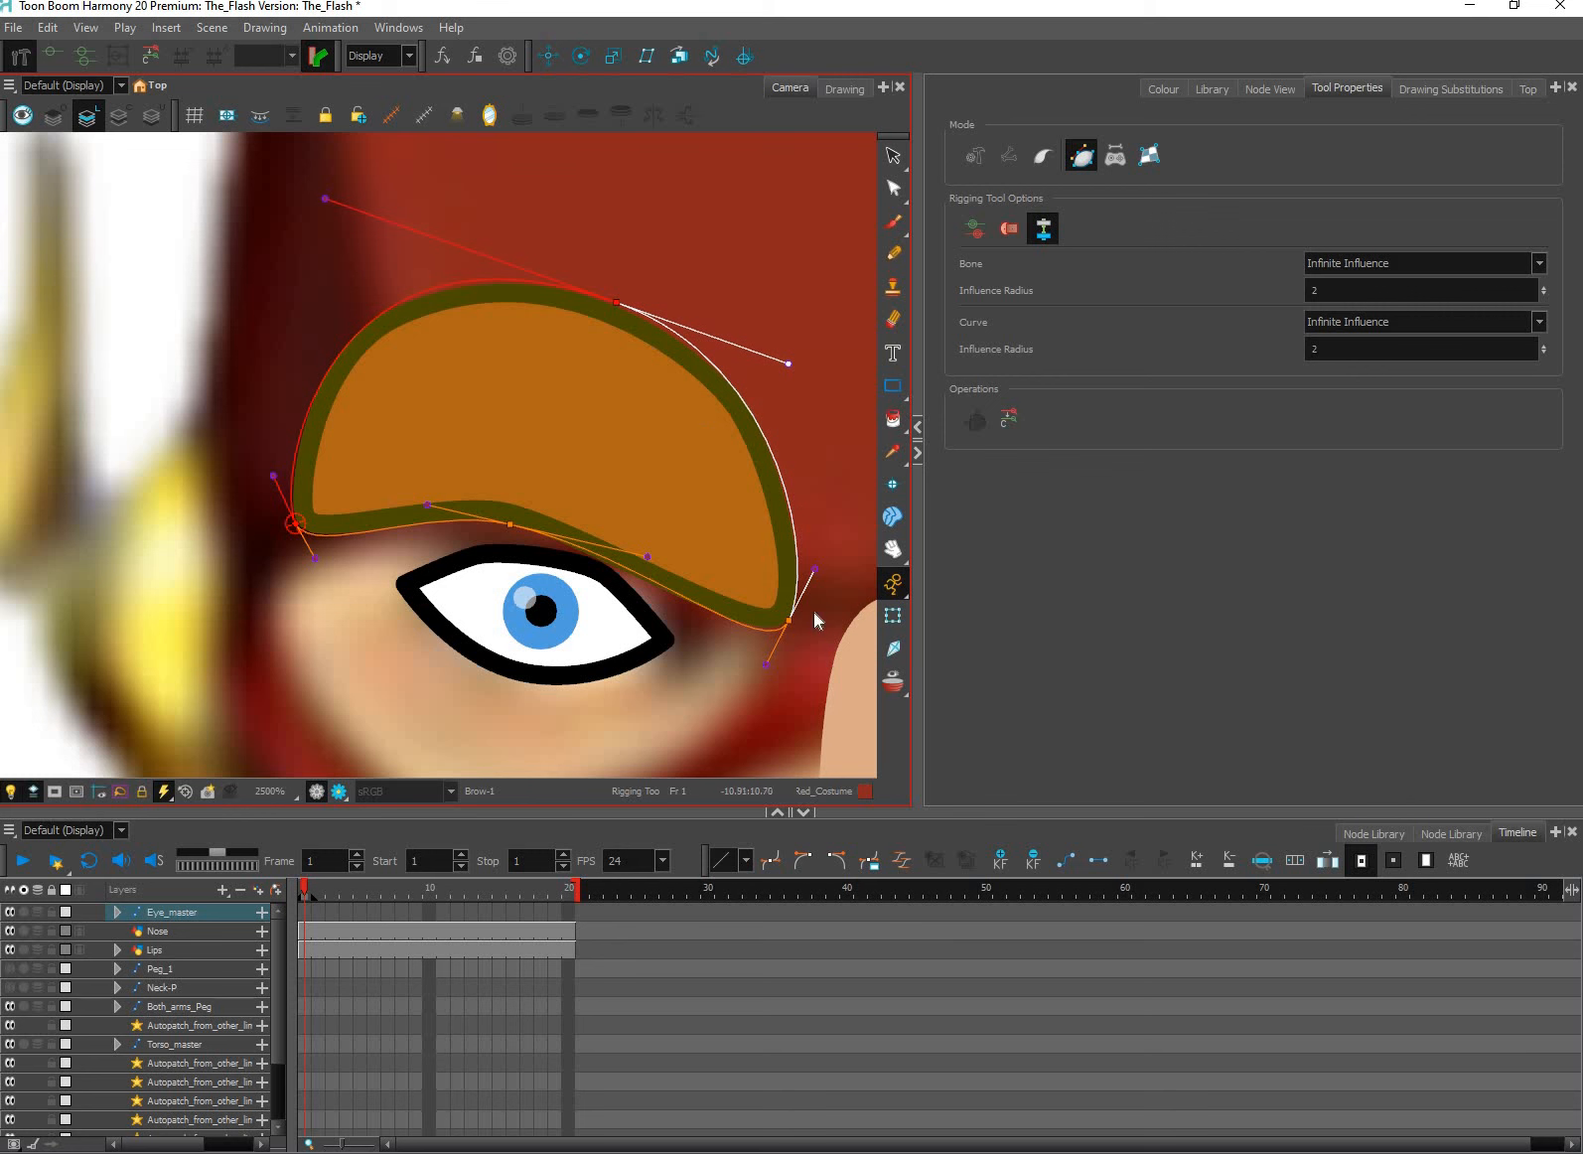
# Try pulling the brow envelope's inner corner and lower middle point down over the eye, and delete the Eye_master keyframe at frame 1.
pyautogui.click(893, 616)
pyautogui.scroll(1, 739, 541)
pyautogui.scroll(-1, 795, 536)
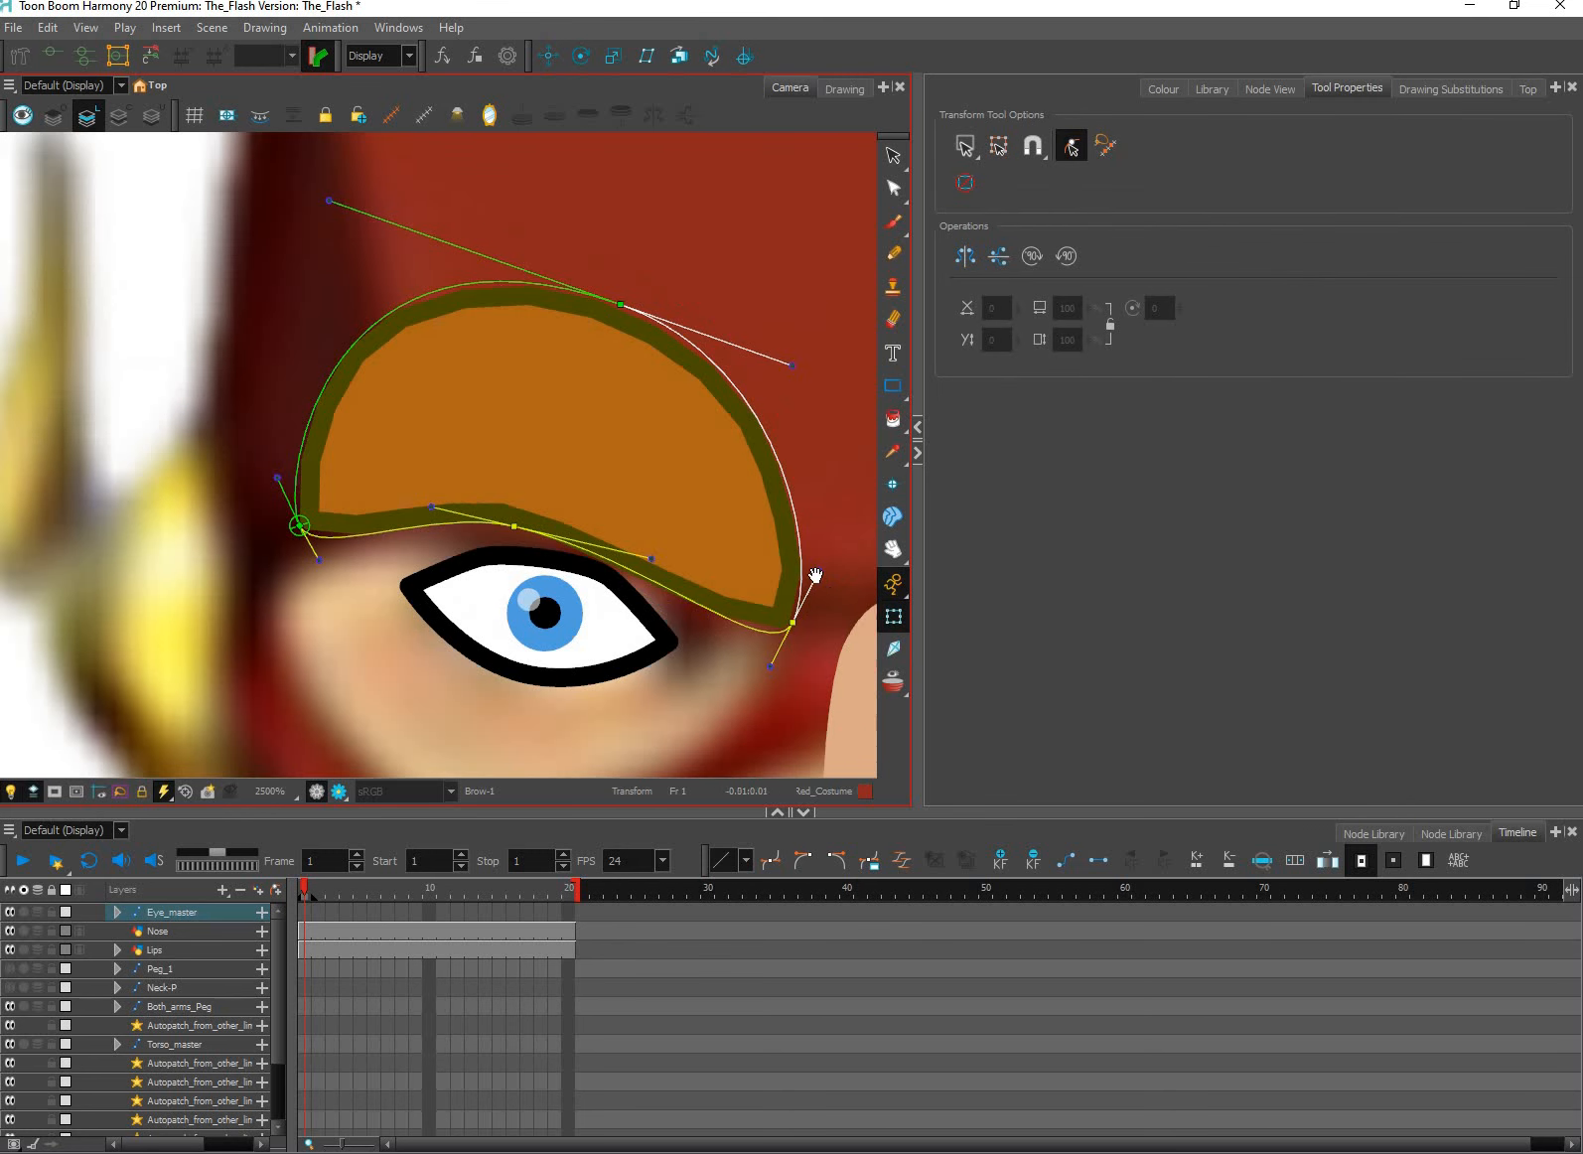
pyautogui.moveTo(780, 569)
pyautogui.mouseDown()
pyautogui.moveTo(761, 516)
pyautogui.moveTo(752, 606)
pyautogui.mouseUp()
pyautogui.click(634, 502)
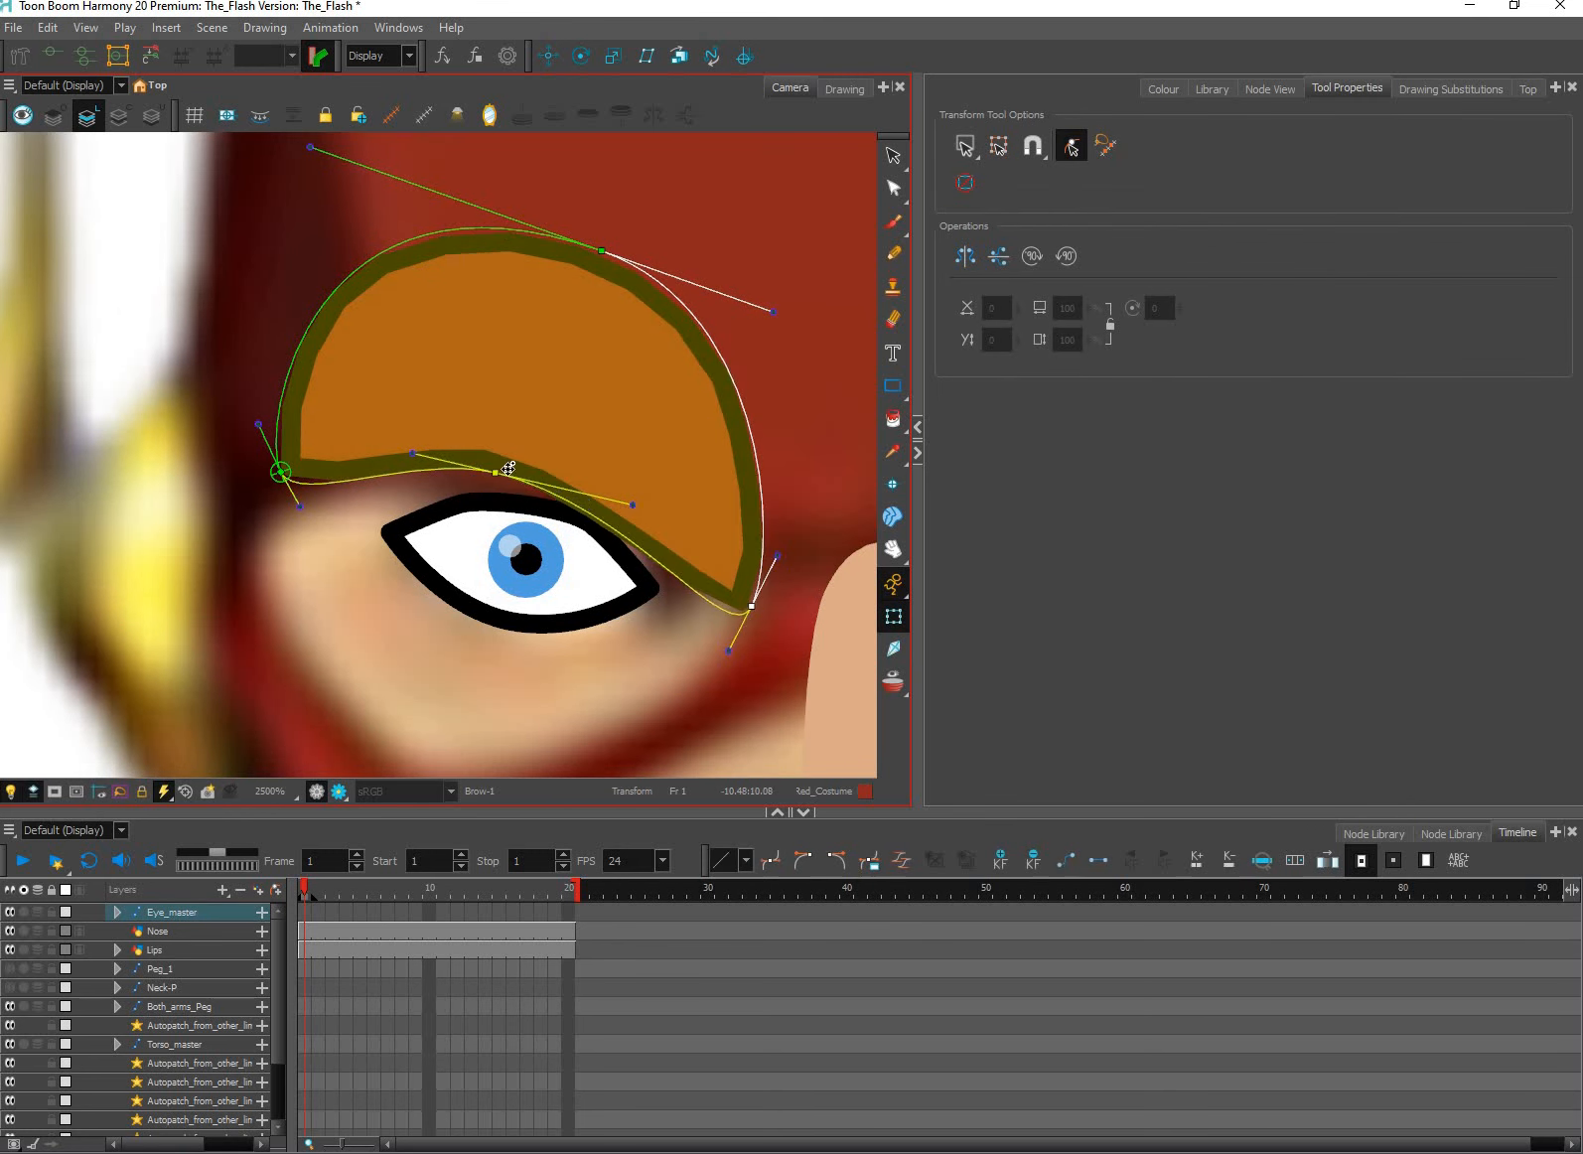
pyautogui.moveTo(632, 505); pyautogui.dragTo(627, 513)
pyautogui.moveTo(496, 473); pyautogui.dragTo(469, 506)
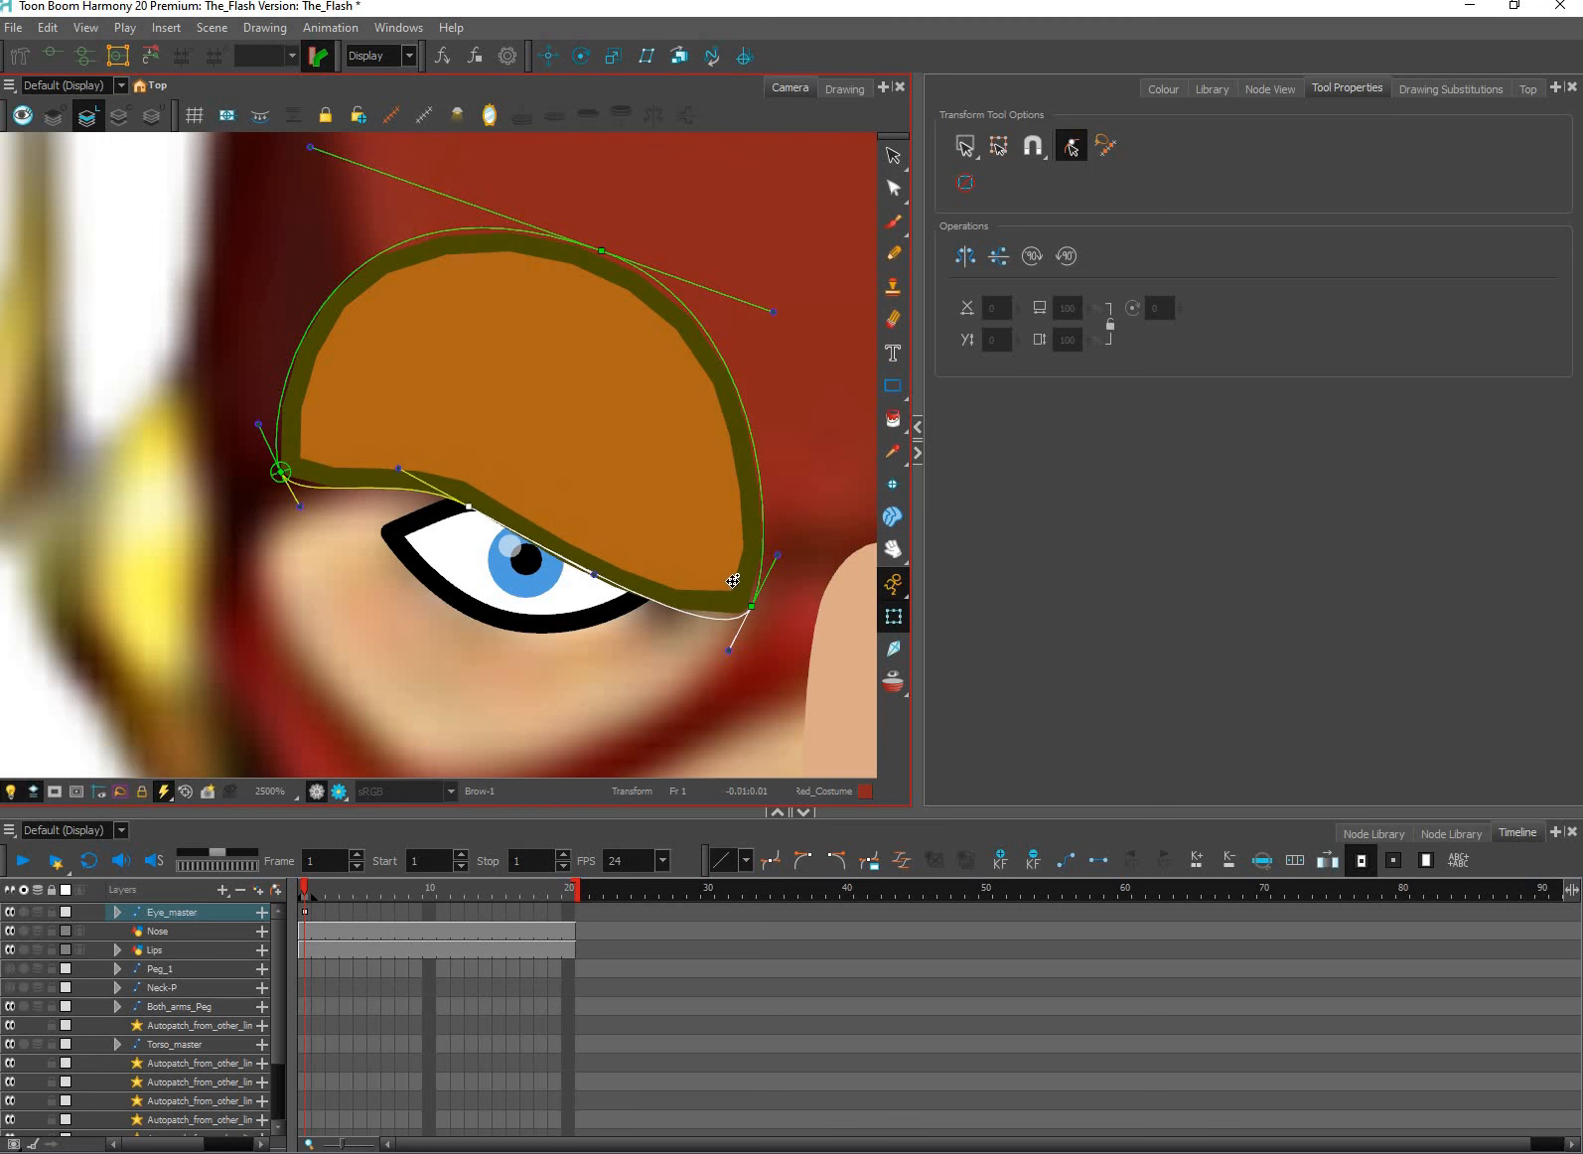
pyautogui.scroll(-2, 766, 606)
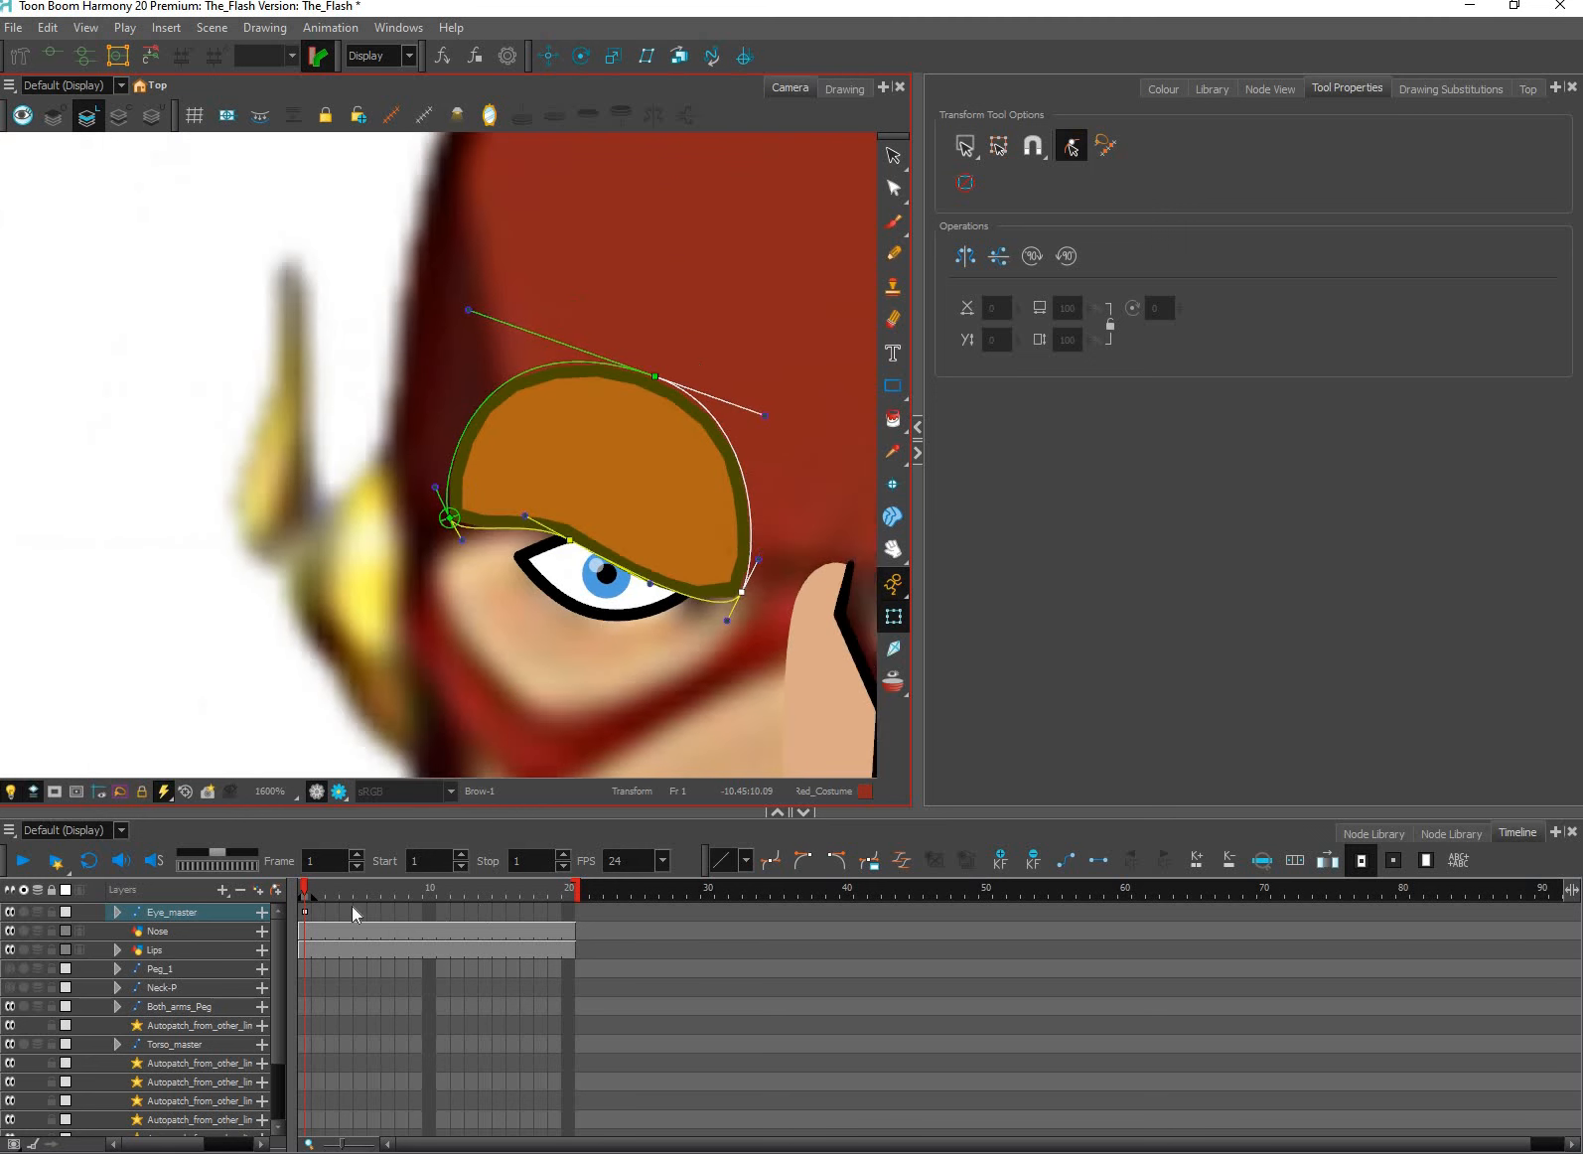
pyautogui.click(306, 912)
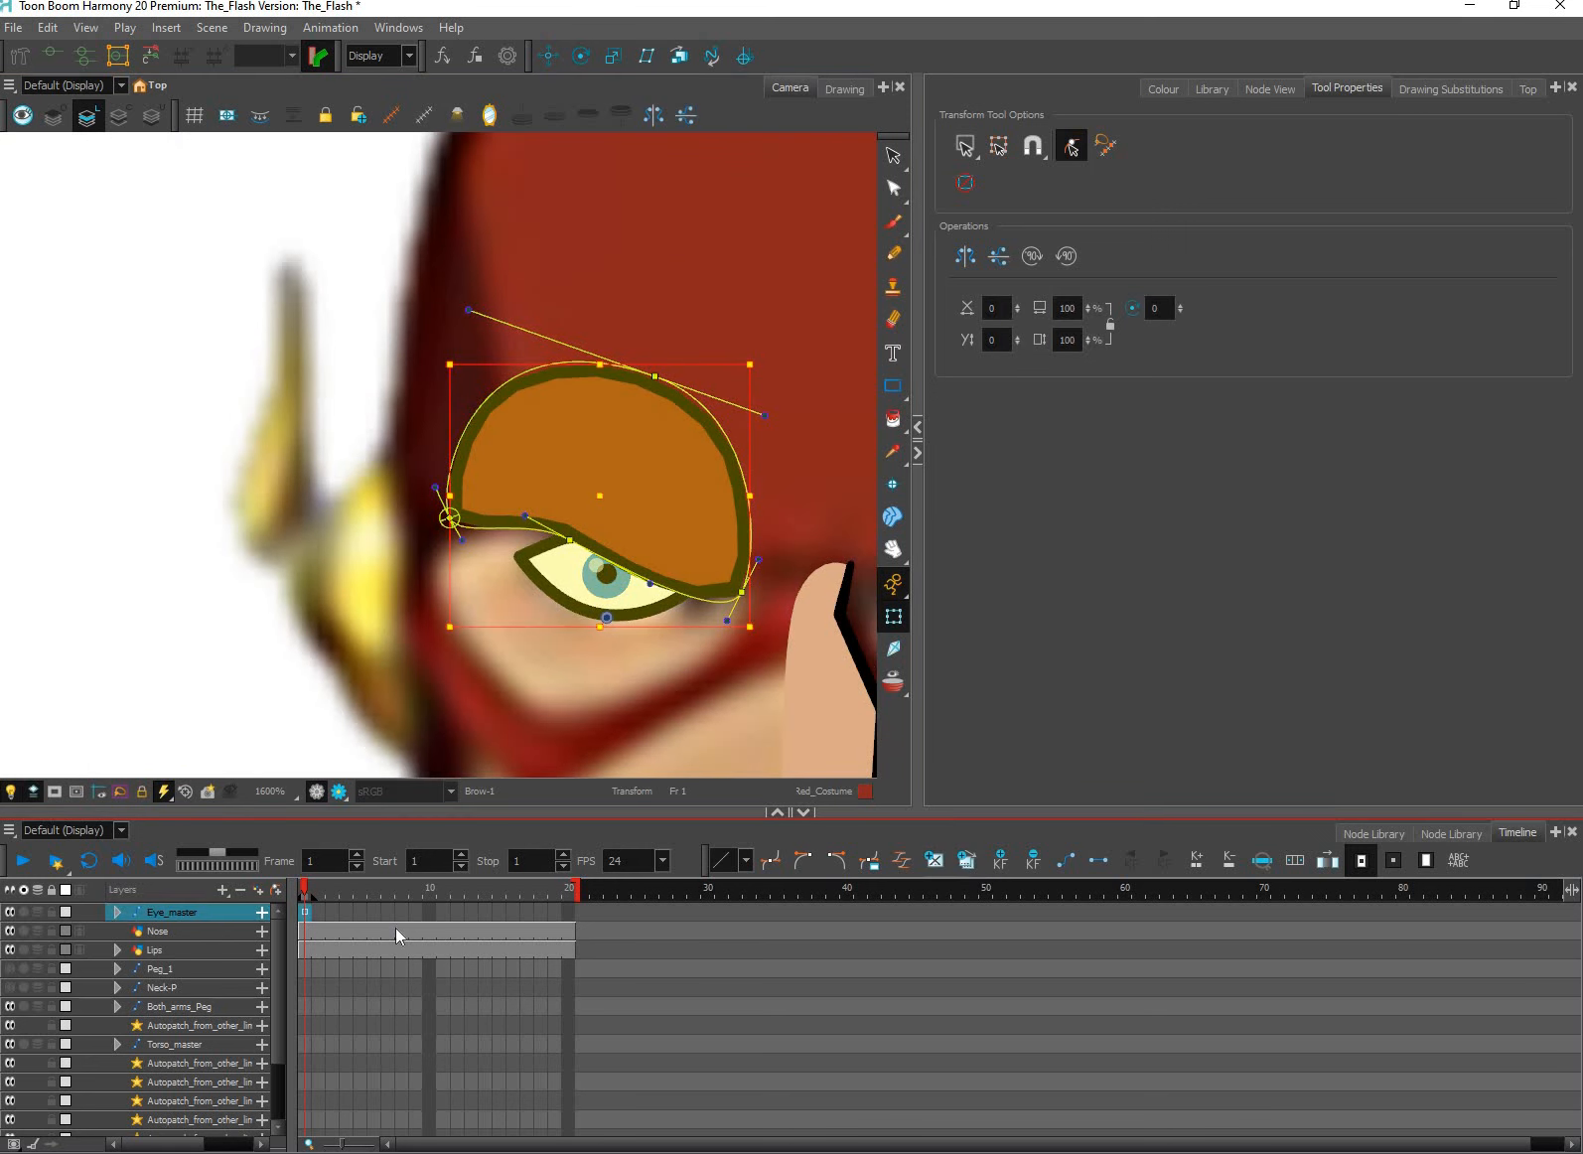
pyautogui.press('Delete')
# At frame 20, lower the envelope's inner corner and lower middle point over the eye, and set a motion keyframe at frame 1.
pyautogui.click(570, 912)
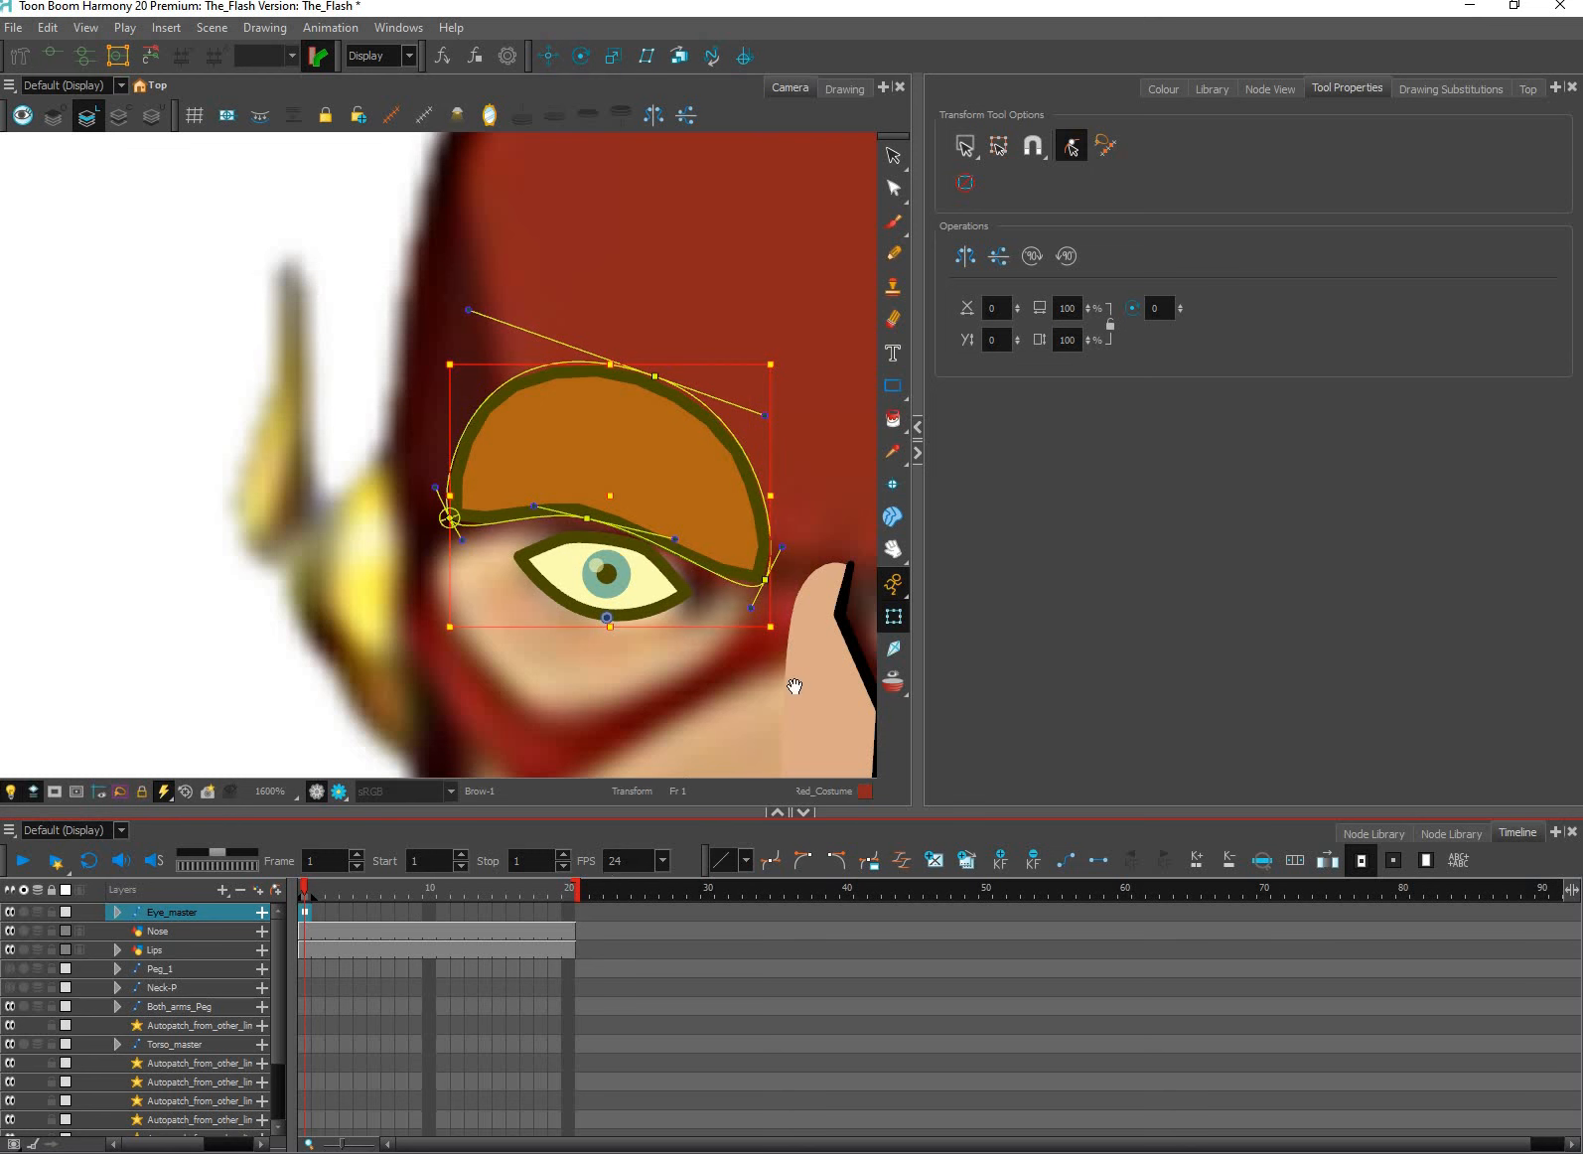
pyautogui.moveTo(729, 610); pyautogui.dragTo(645, 617)
pyautogui.scroll(2, 645, 617)
pyautogui.click(646, 617)
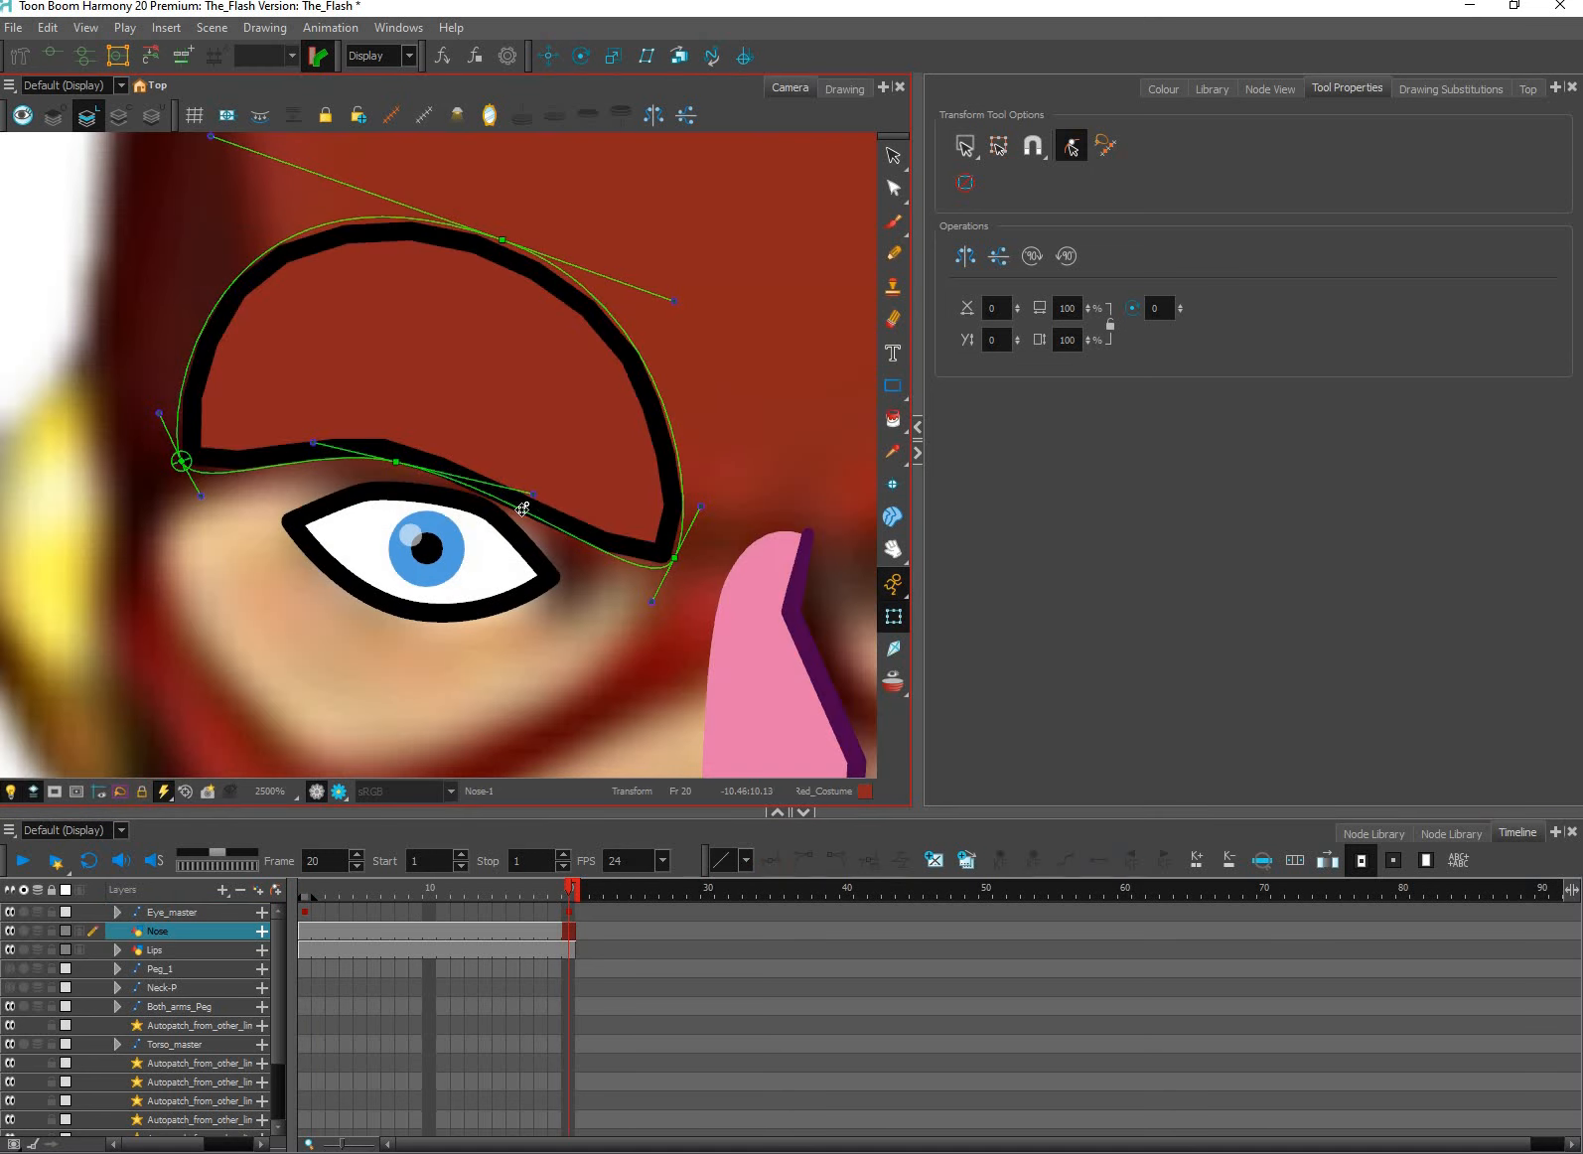
pyautogui.click(534, 494)
pyautogui.moveTo(534, 493); pyautogui.dragTo(508, 538)
pyautogui.moveTo(395, 461); pyautogui.dragTo(379, 505)
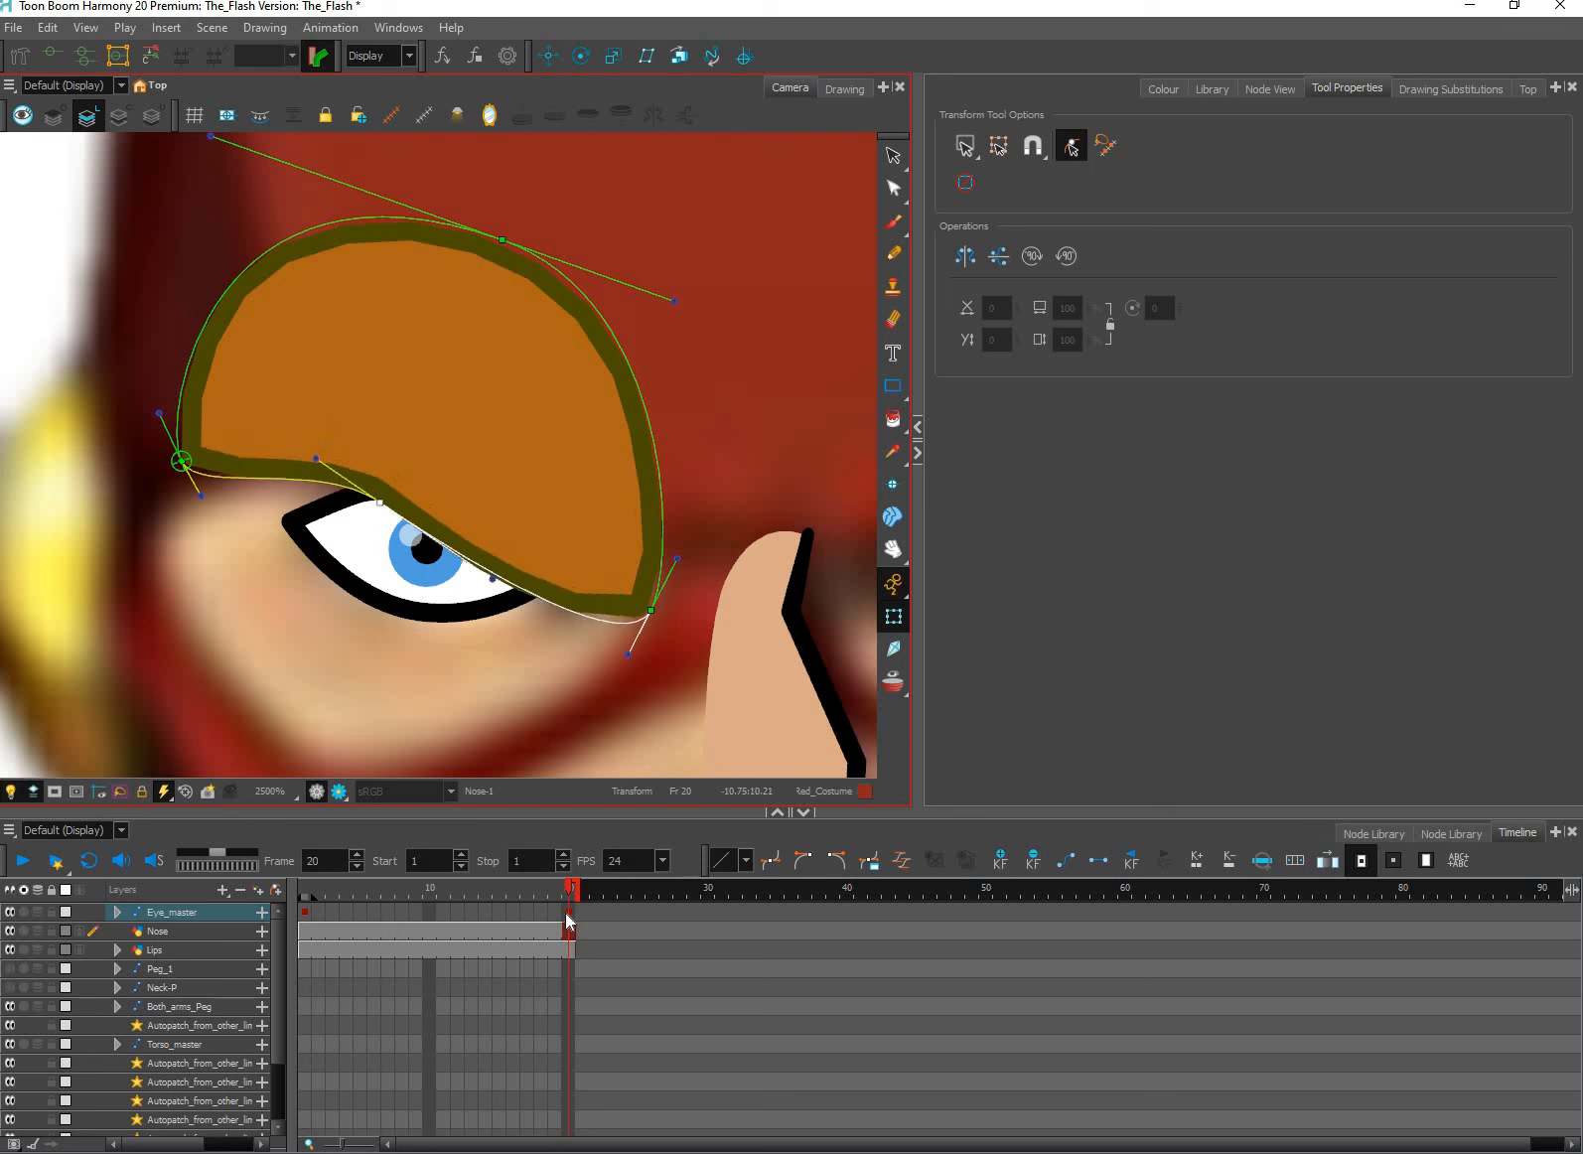
pyautogui.moveTo(569, 899); pyautogui.dragTo(304, 904)
pyautogui.hotkey('ctrl', 'k')
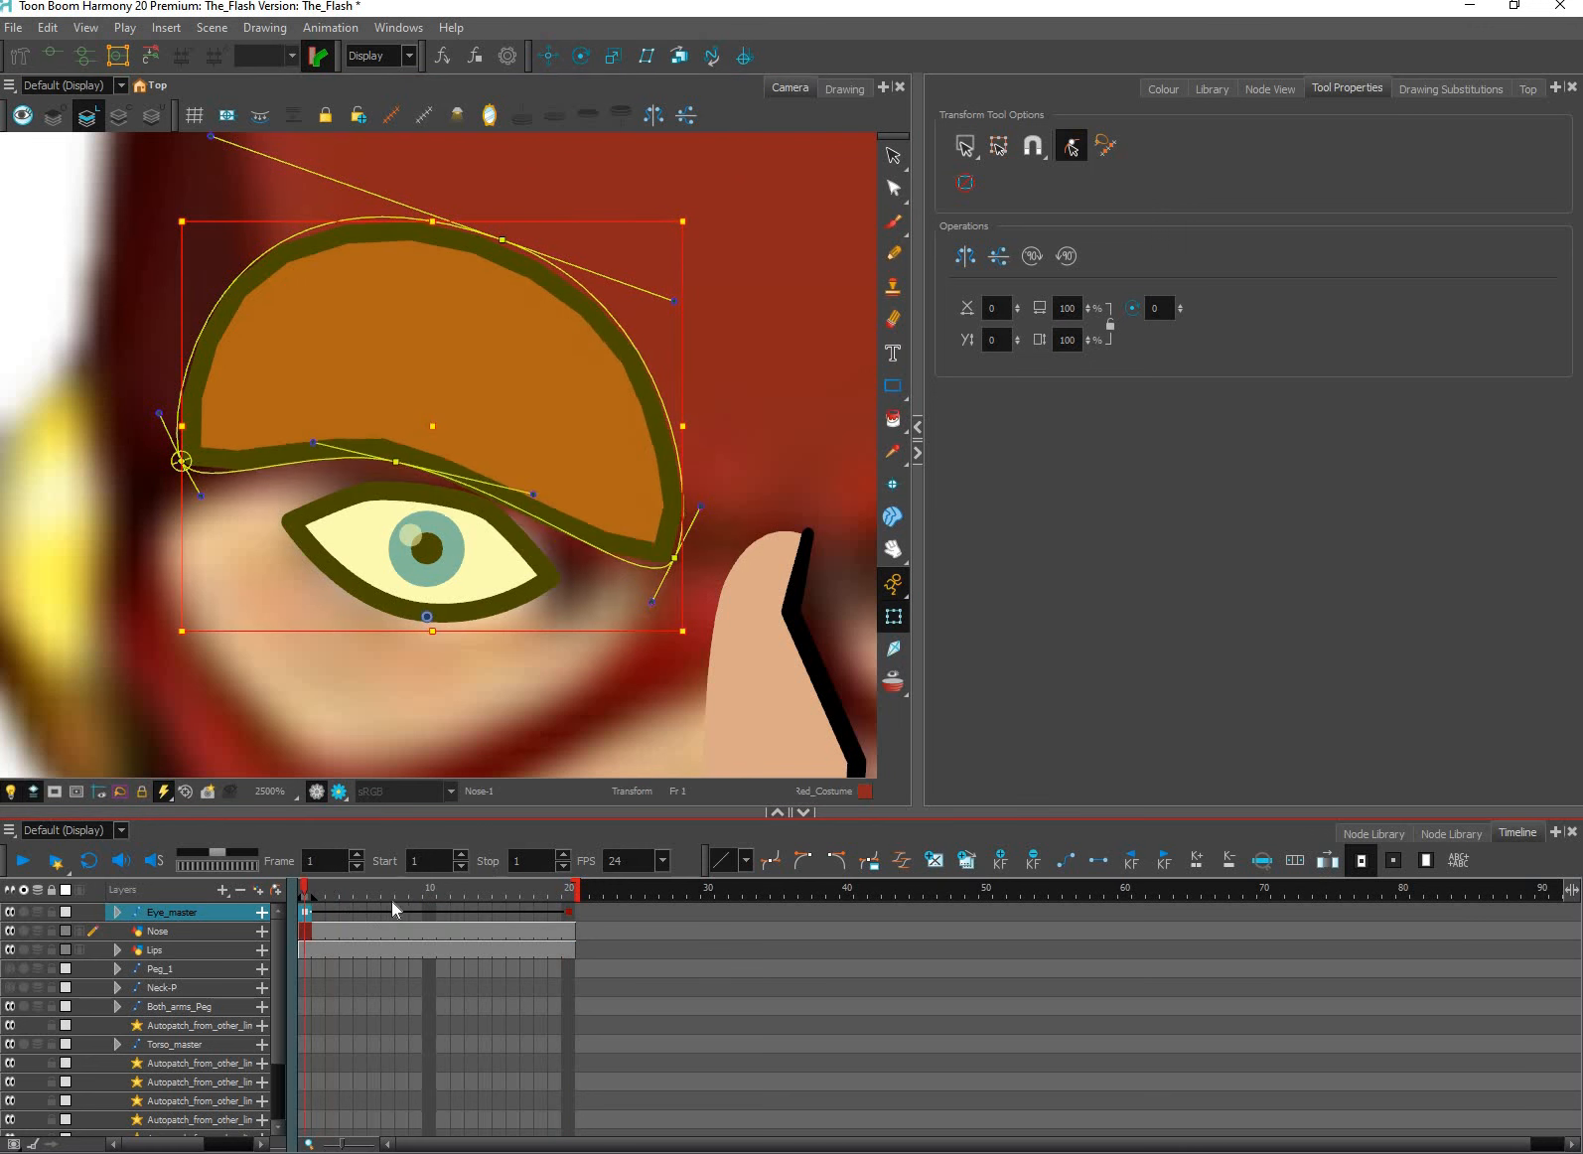
# At frame 9, add an Eye_master keyframe and stretch the whole eye and brow slightly taller and narrower.
pyautogui.click(433, 909)
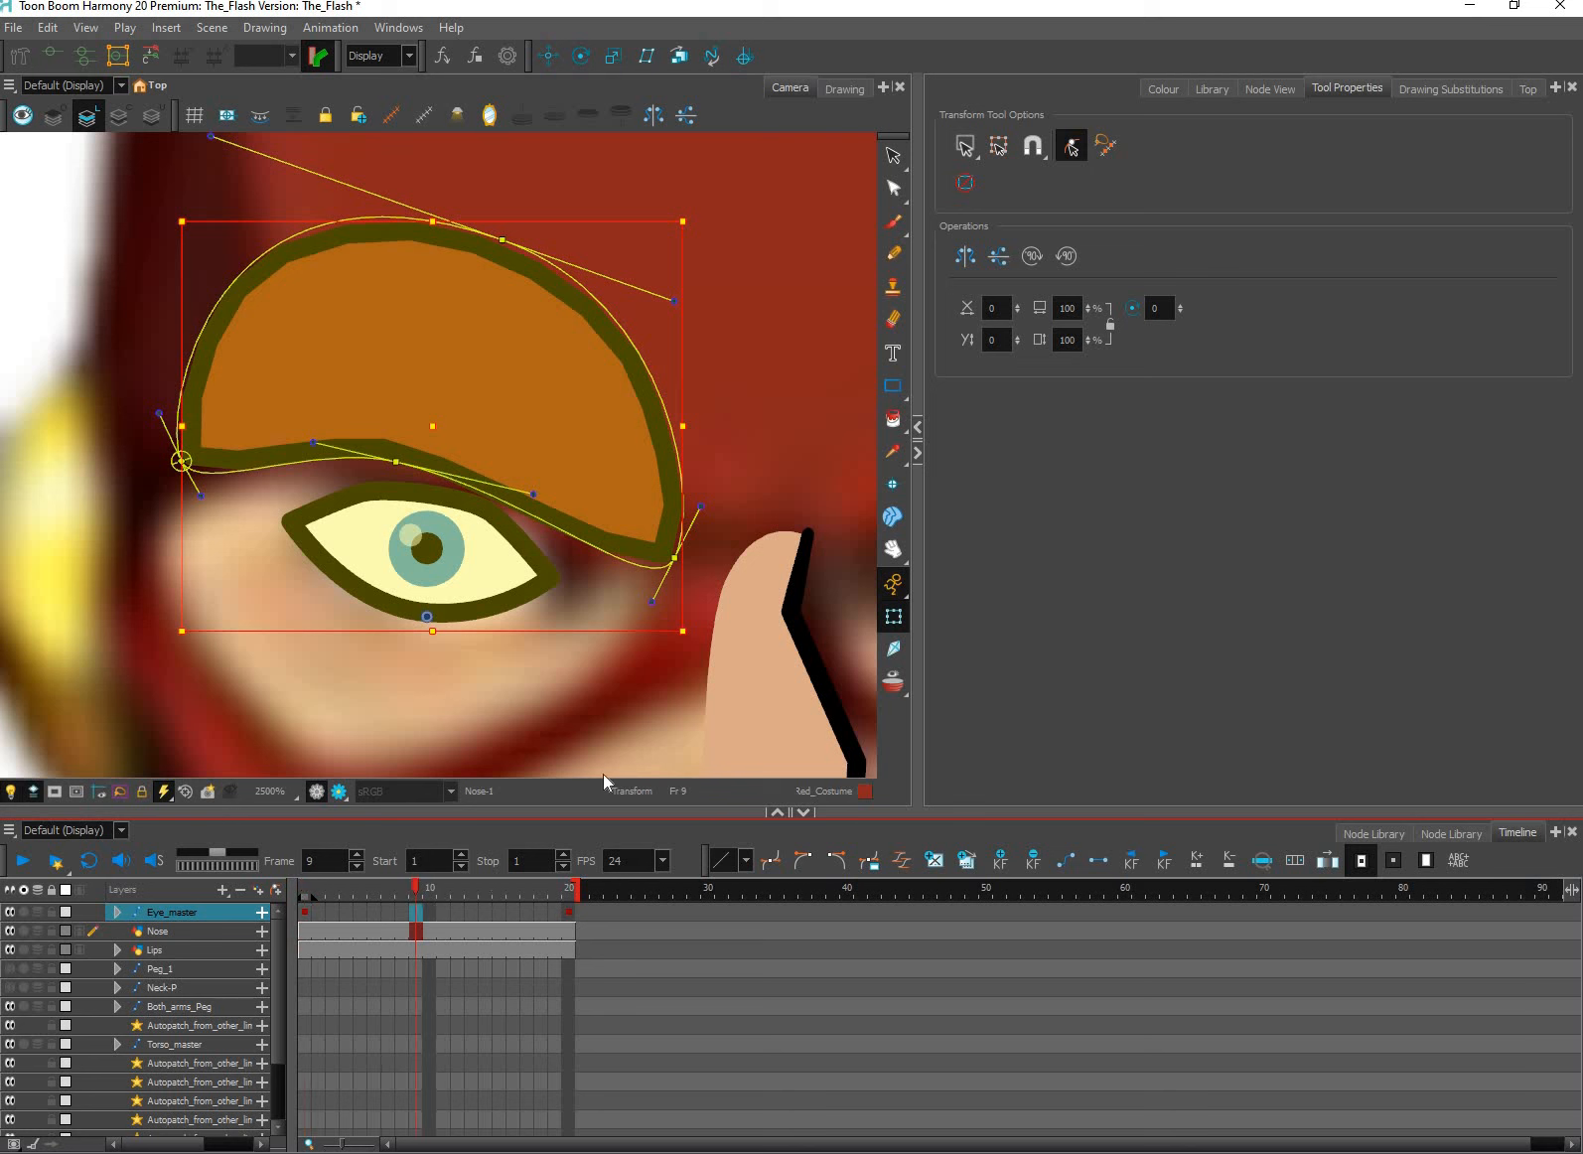
pyautogui.click(748, 653)
pyautogui.moveTo(575, 572); pyautogui.dragTo(590, 636)
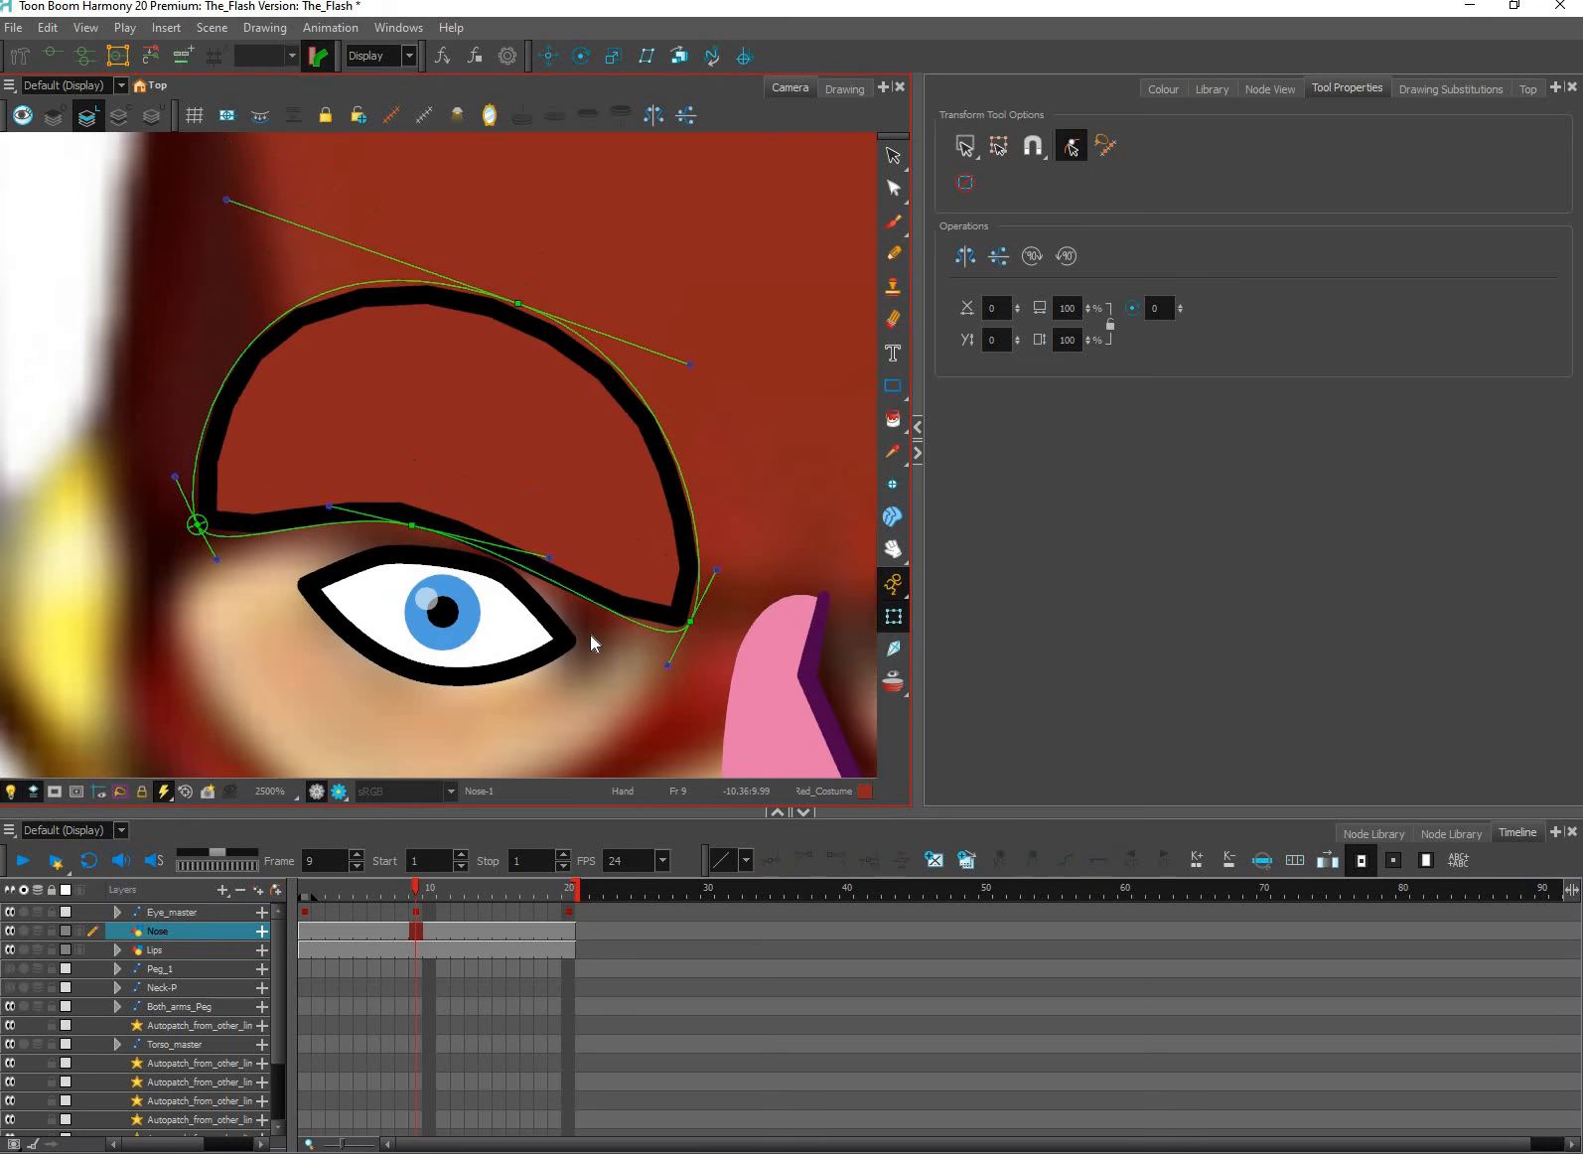
pyautogui.click(628, 533)
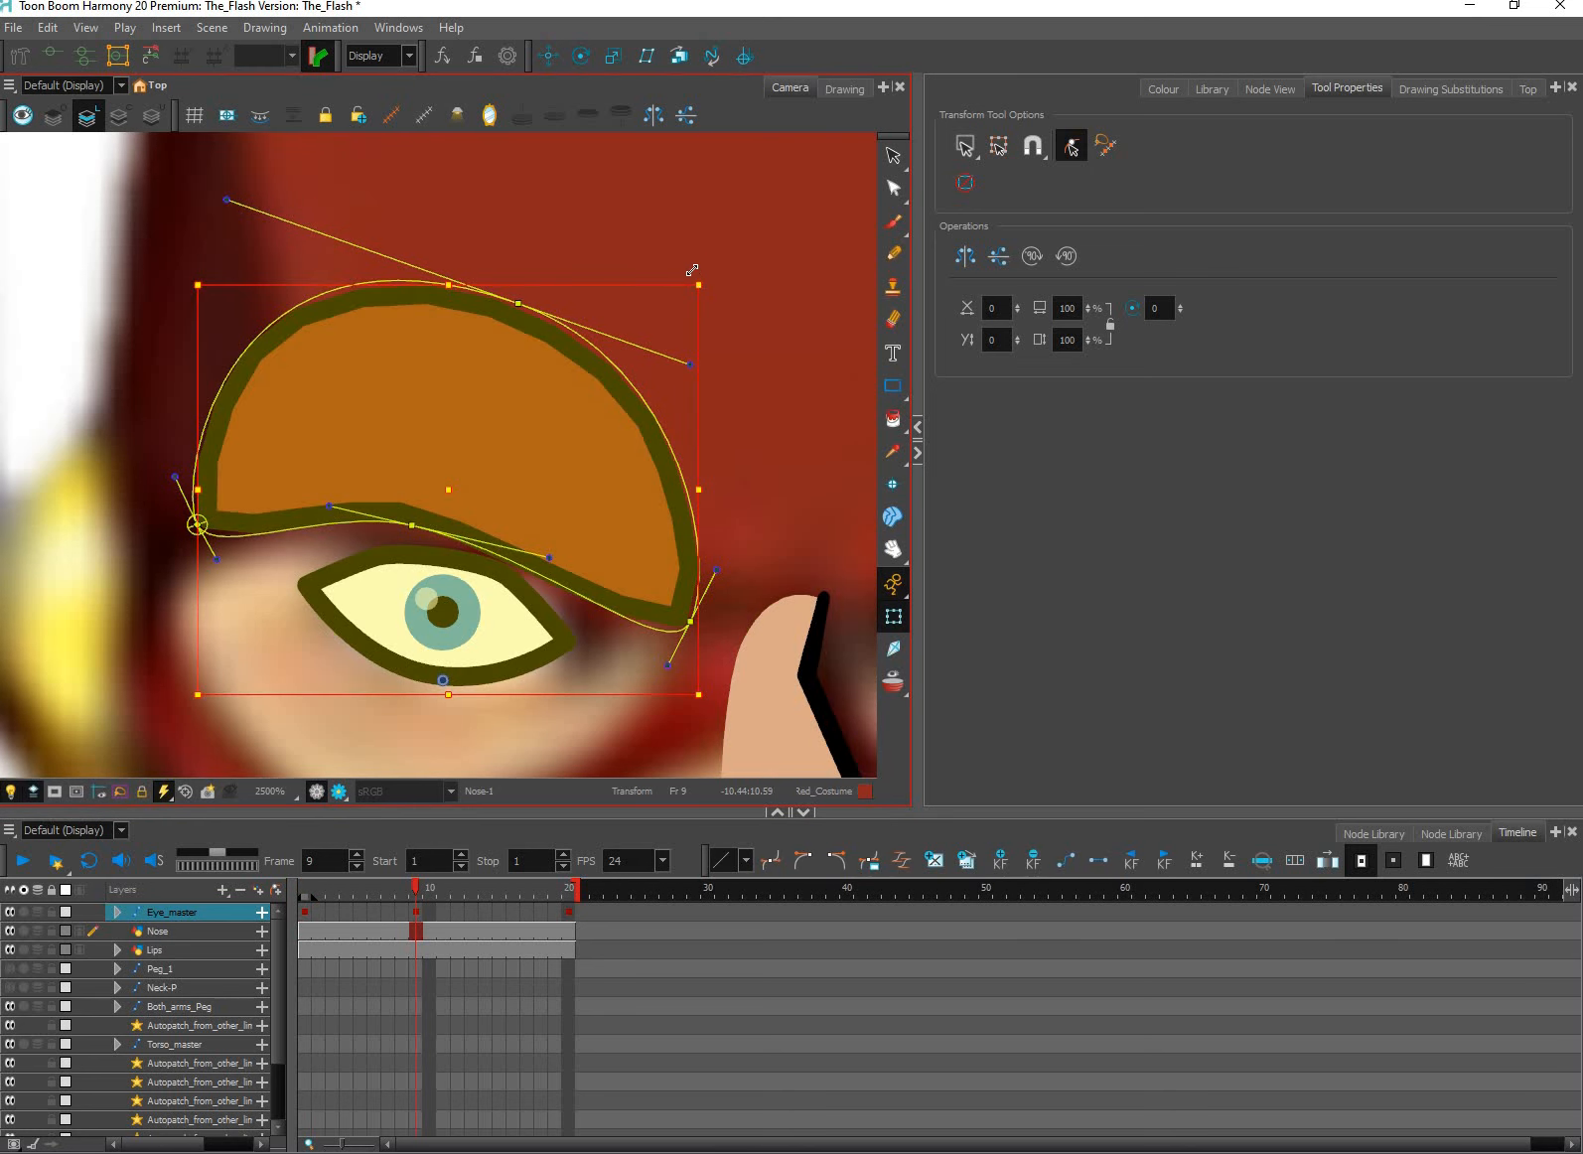
pyautogui.moveTo(699, 285); pyautogui.dragTo(693, 270)
# Stretch the eye taller and raise the brow envelope's inner corner at frame 9, and scrub through the animation to check it.
pyautogui.click(541, 599)
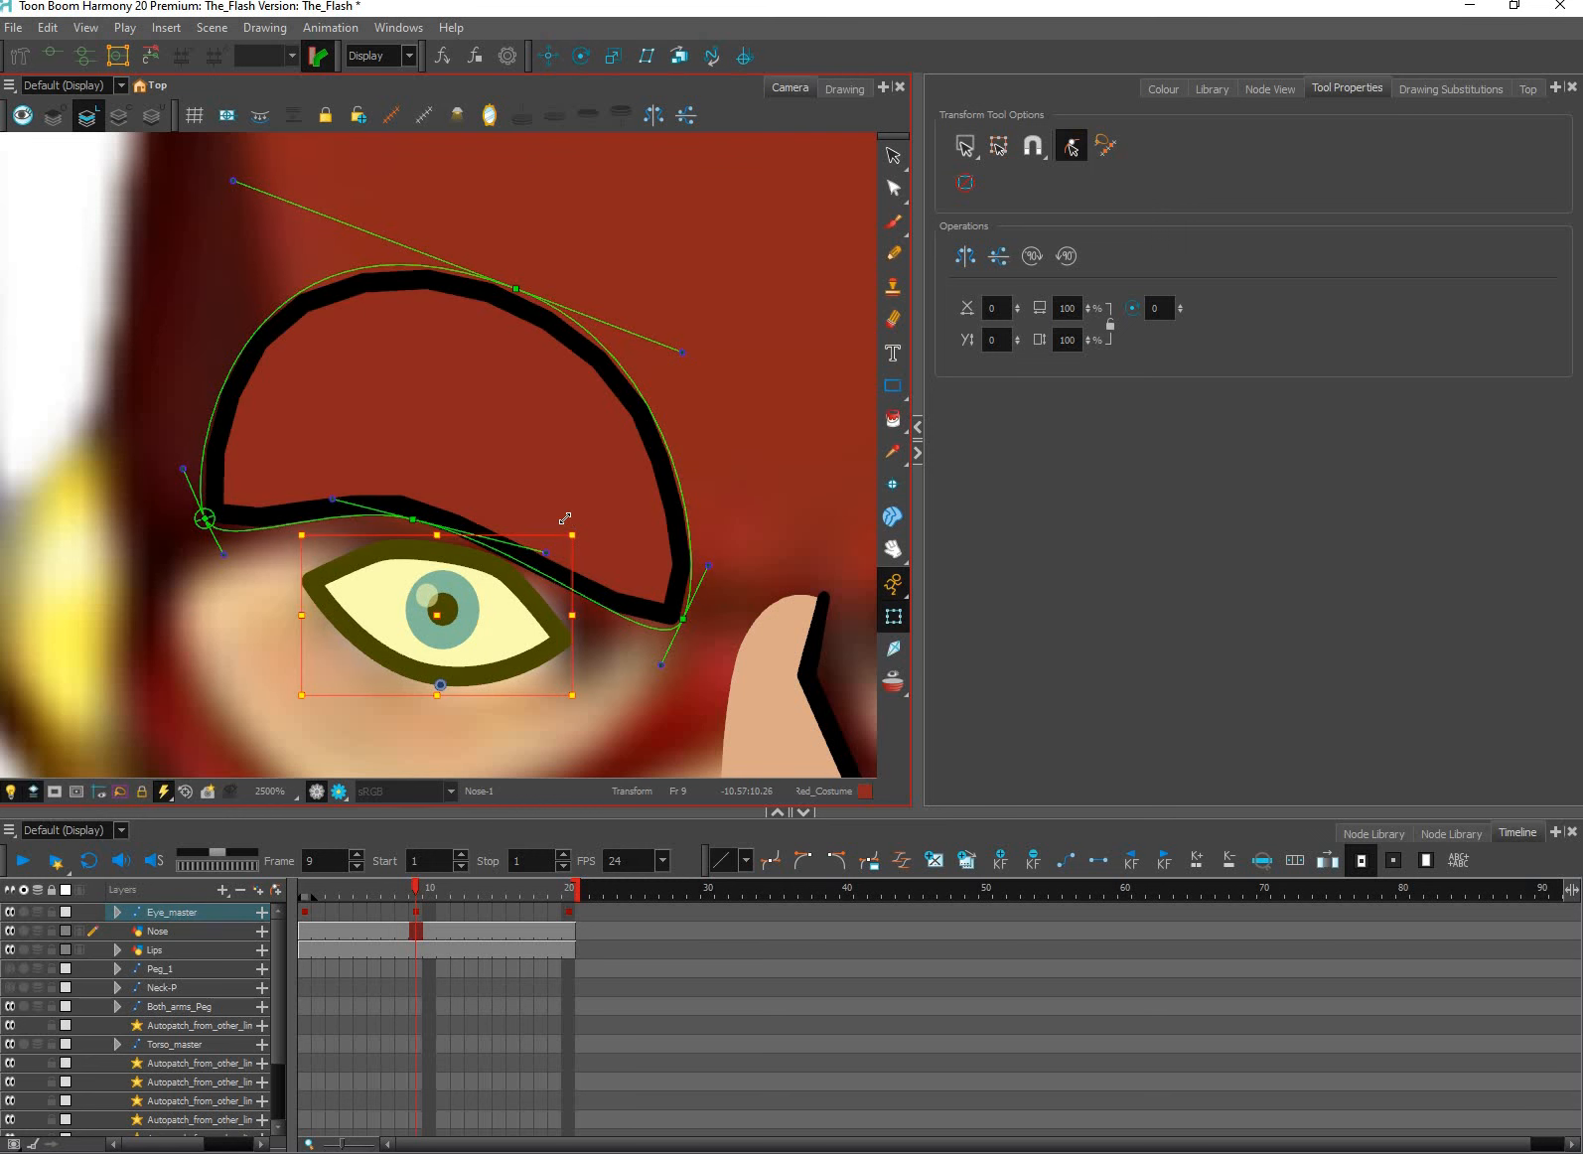
pyautogui.moveTo(571, 534); pyautogui.dragTo(564, 518)
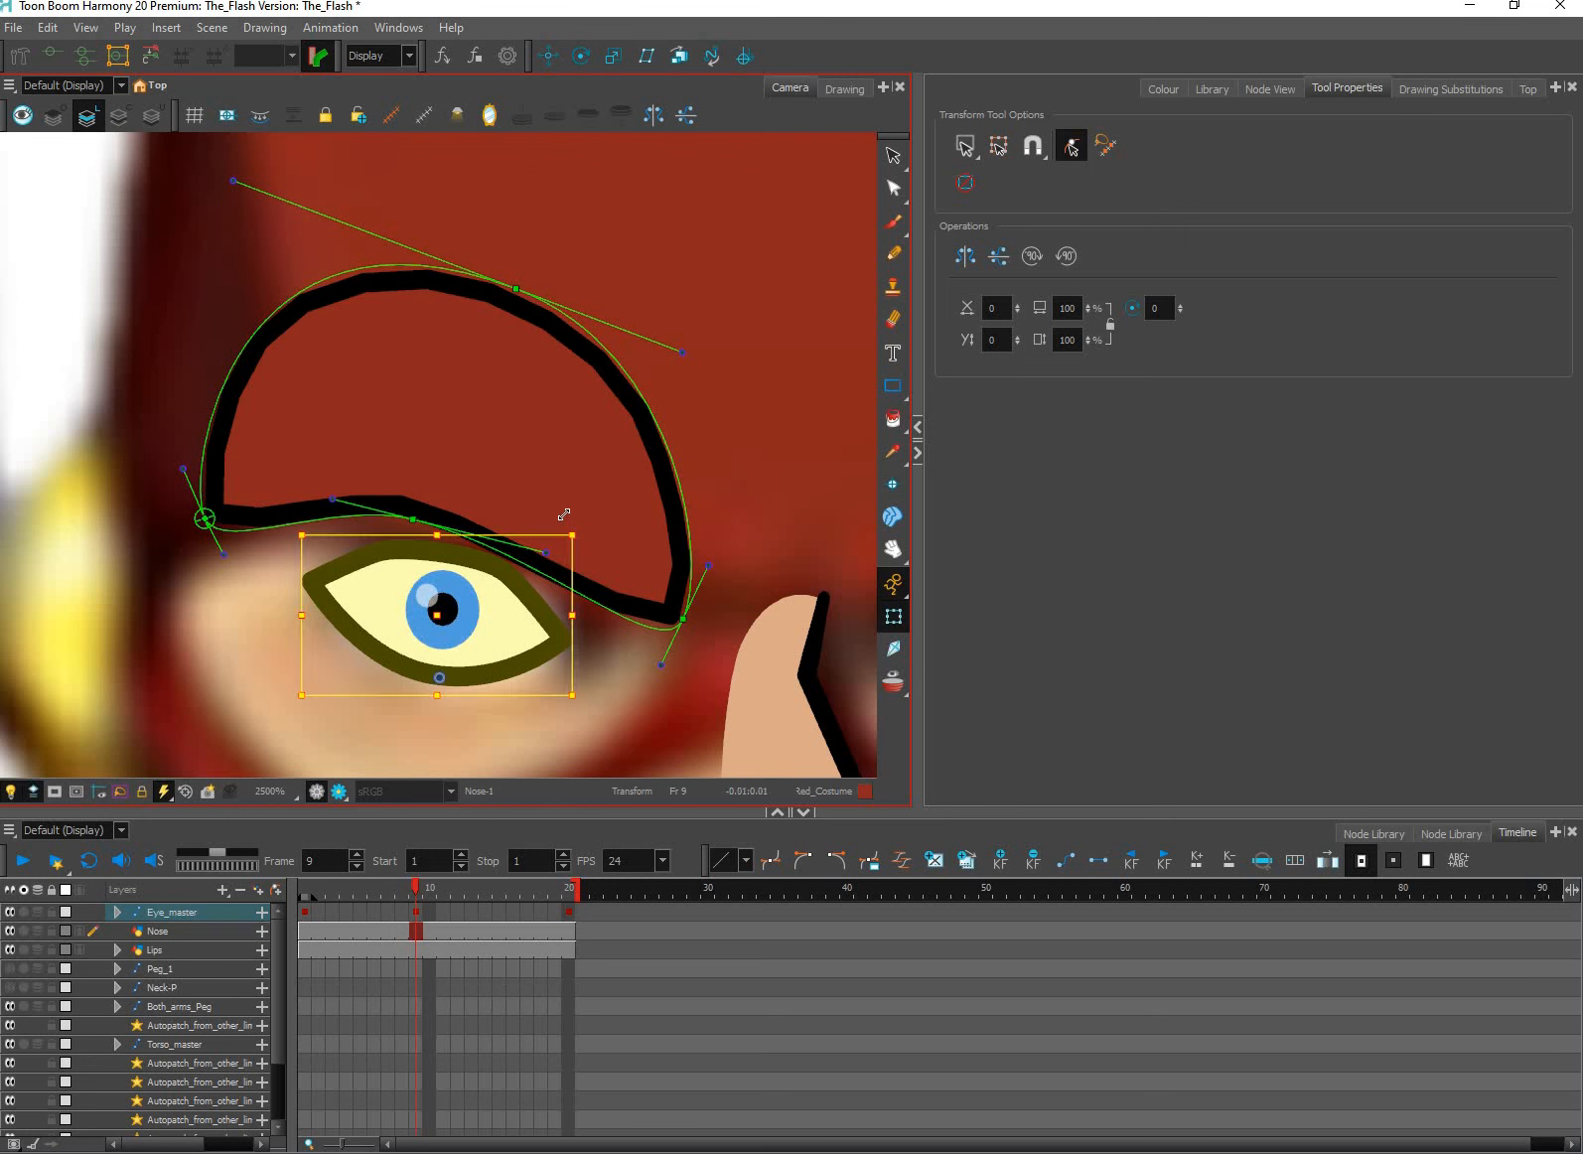
pyautogui.click(686, 566)
pyautogui.moveTo(683, 619); pyautogui.dragTo(686, 582)
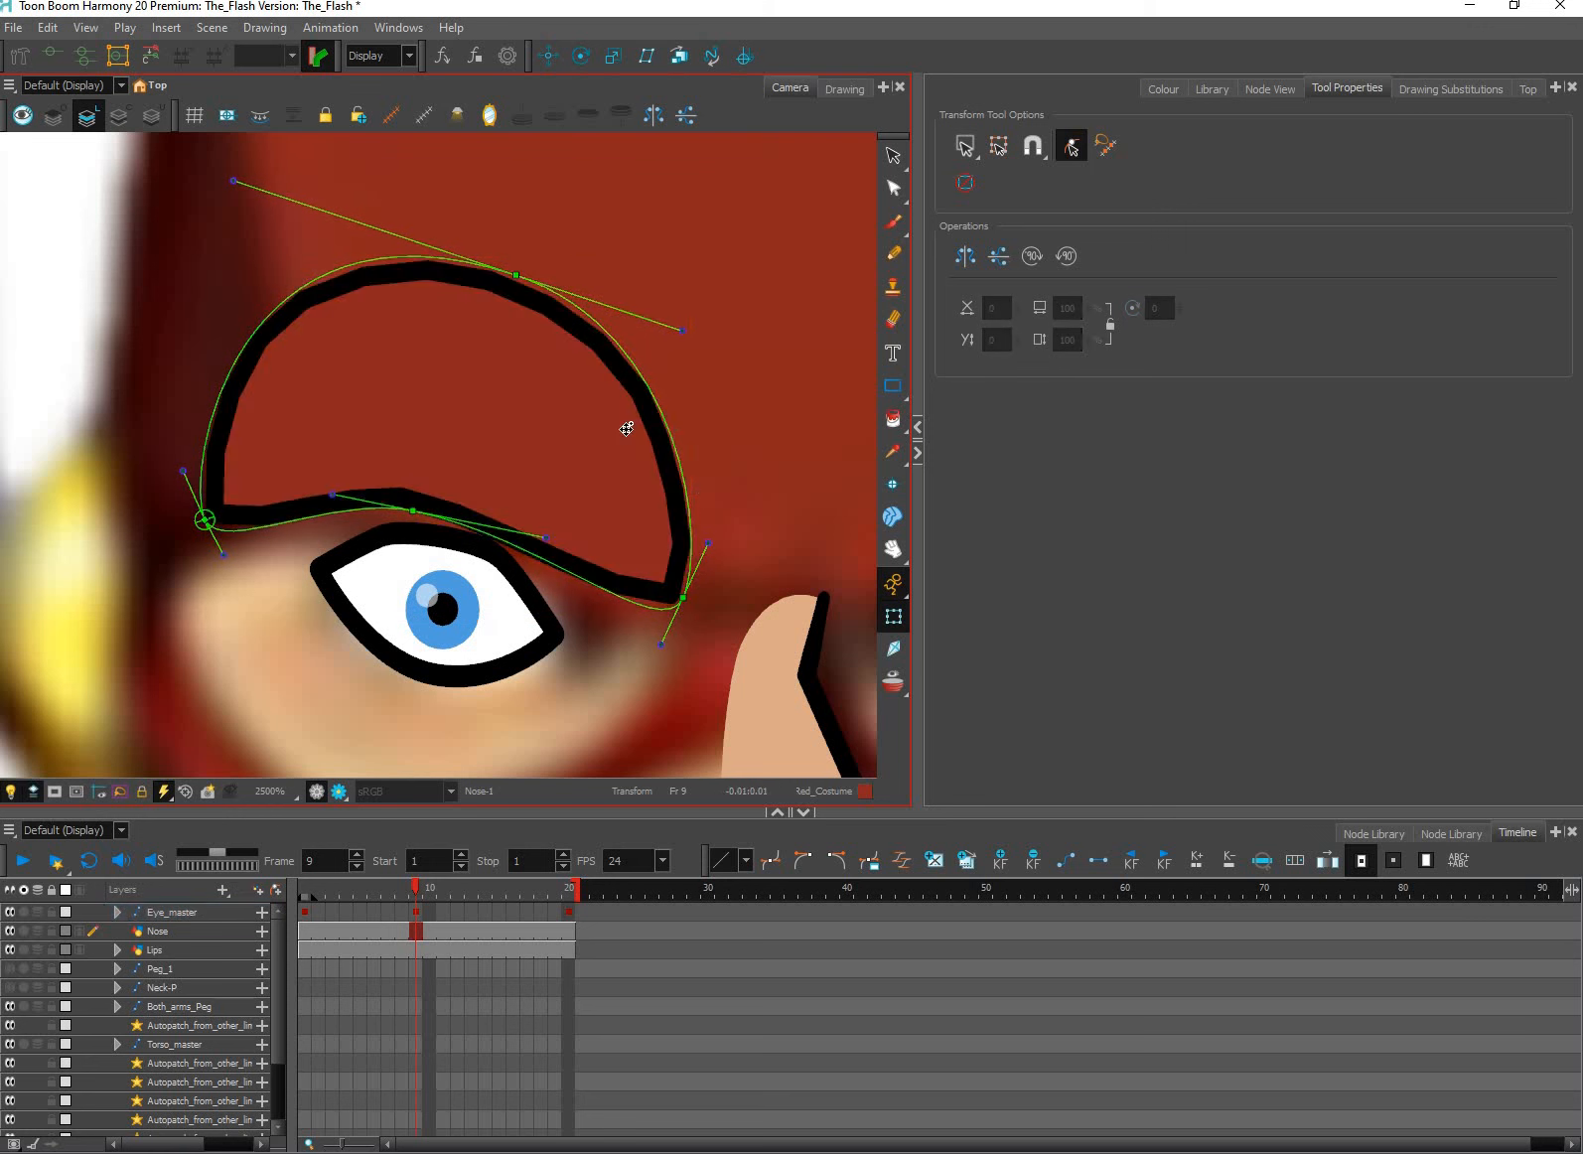
pyautogui.click(566, 910)
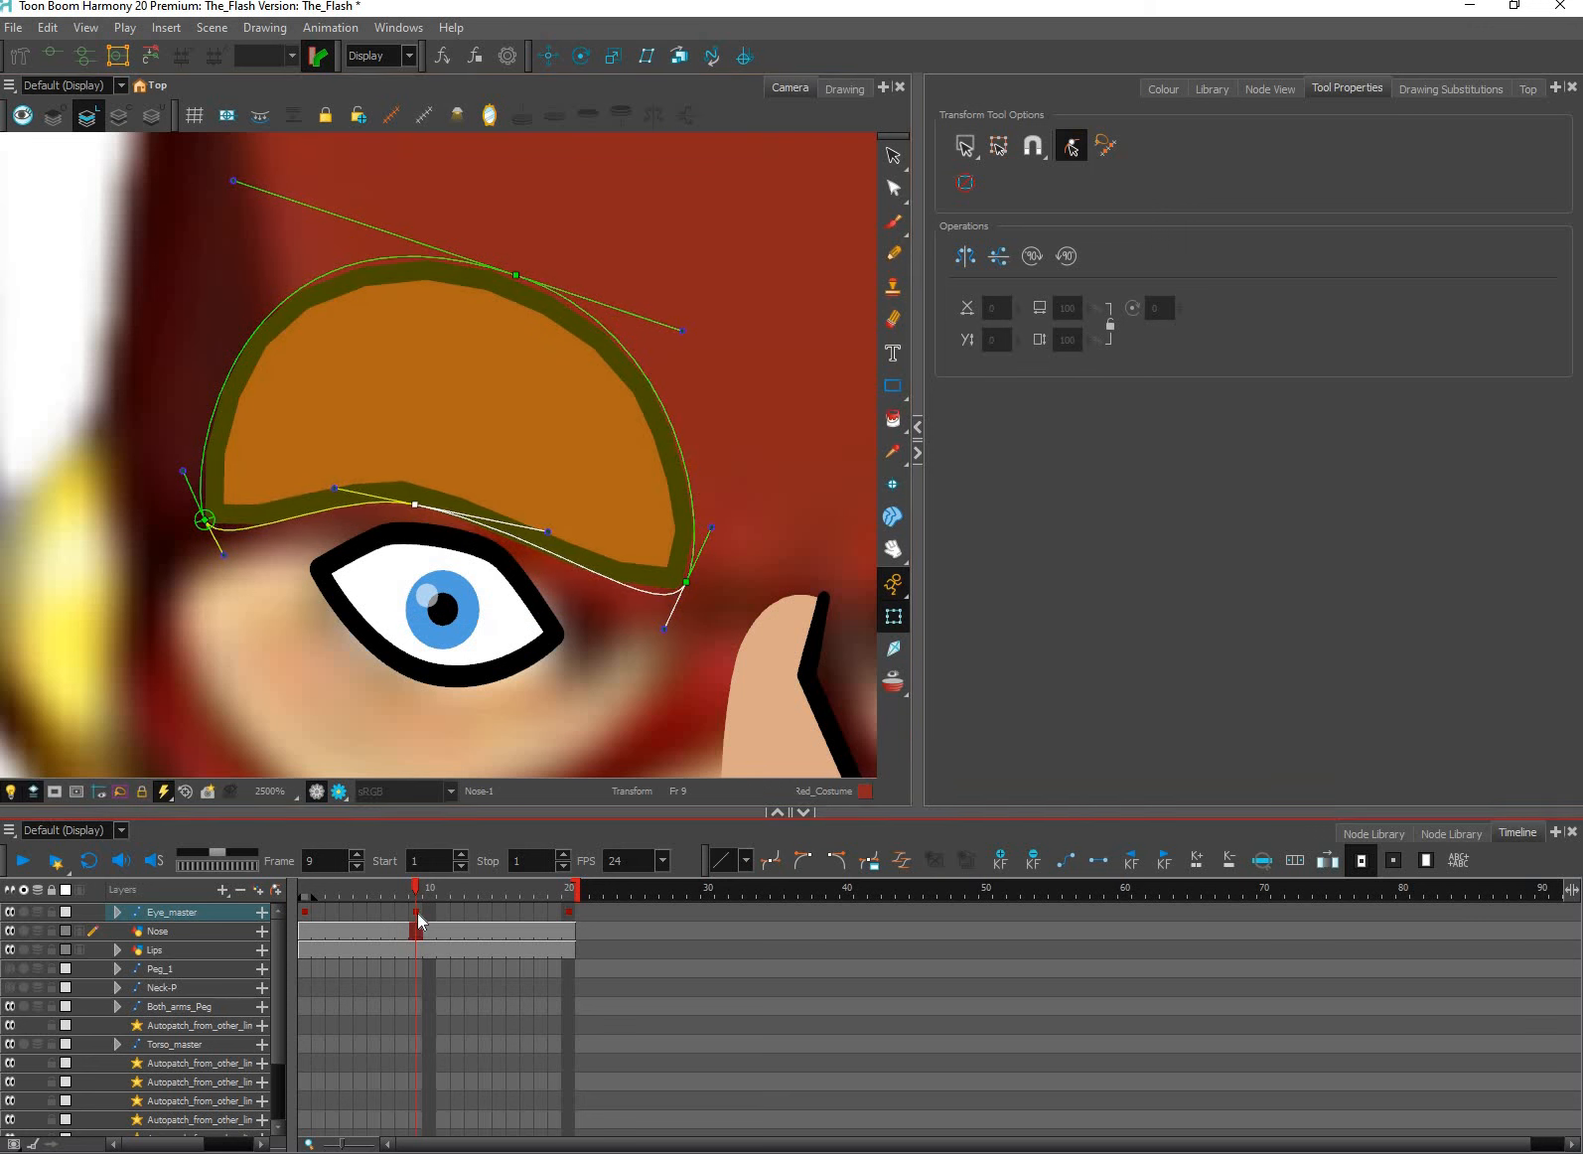
pyautogui.moveTo(306, 887); pyautogui.dragTo(597, 901)
# At frame 20, squash the iris slightly wider and shorter and nudge it down beneath the lowered brow.
pyautogui.click(450, 633)
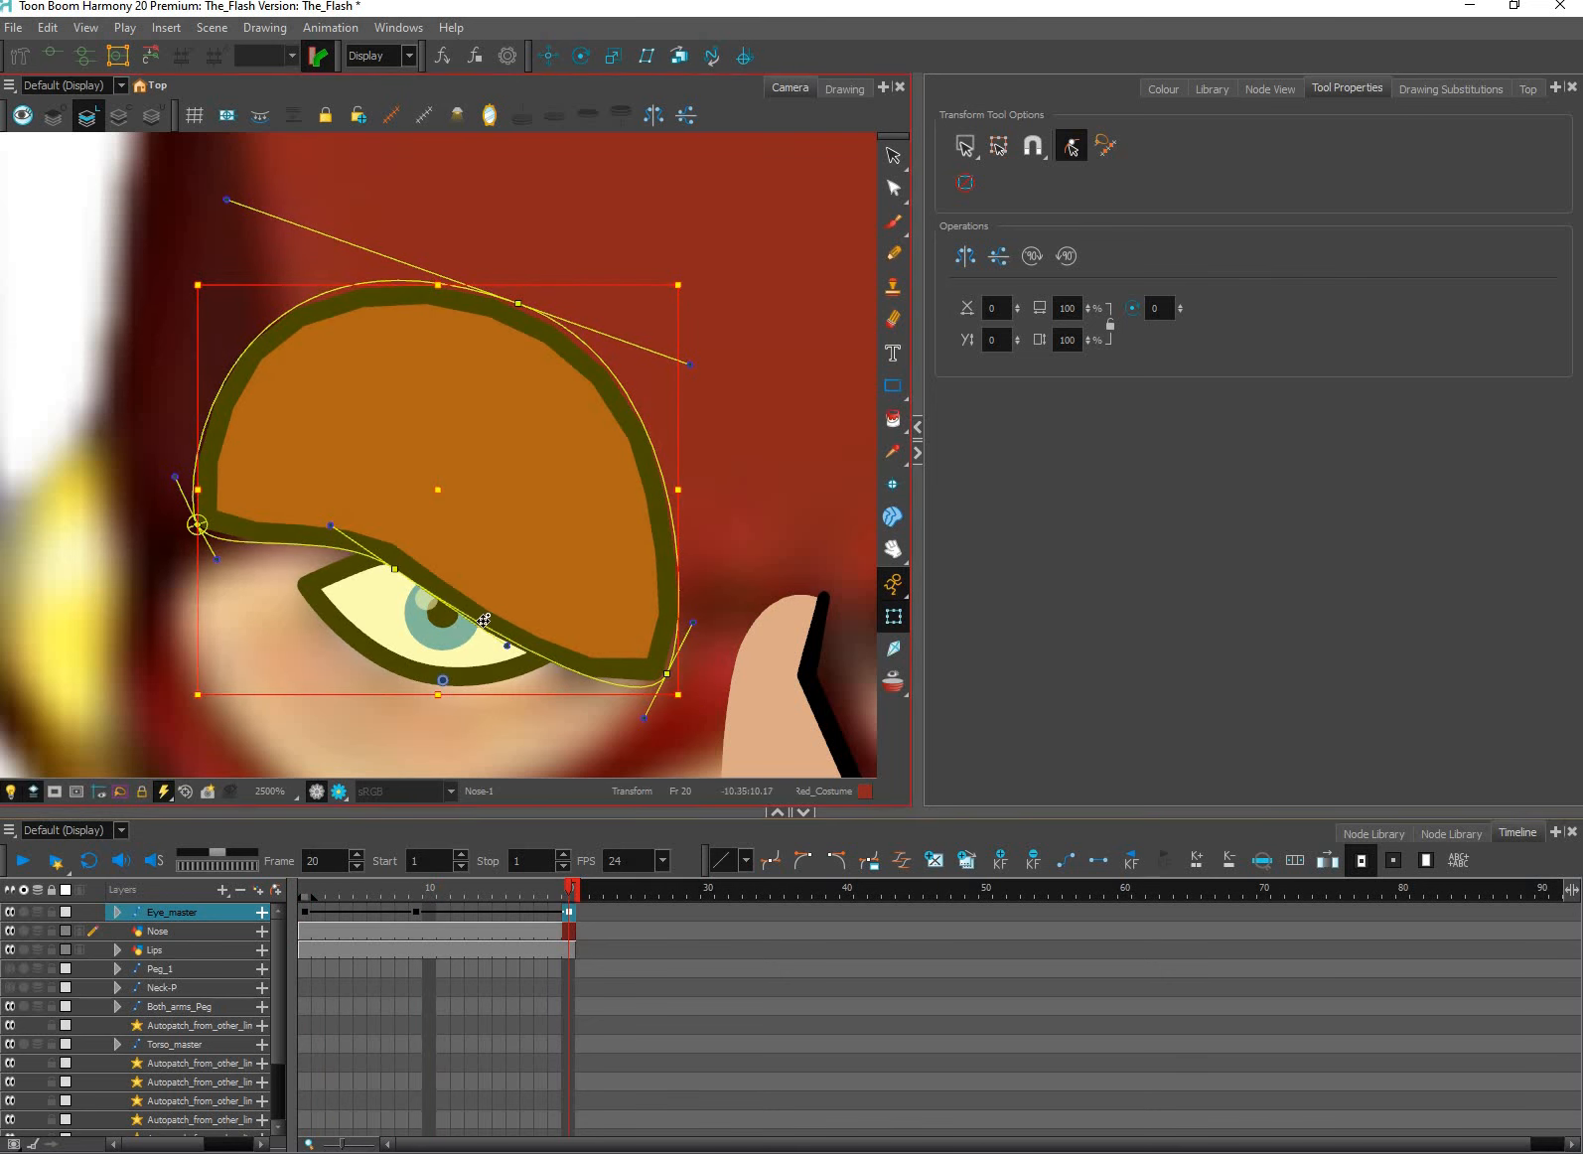
pyautogui.scroll(1, 442, 632)
pyautogui.click(442, 633)
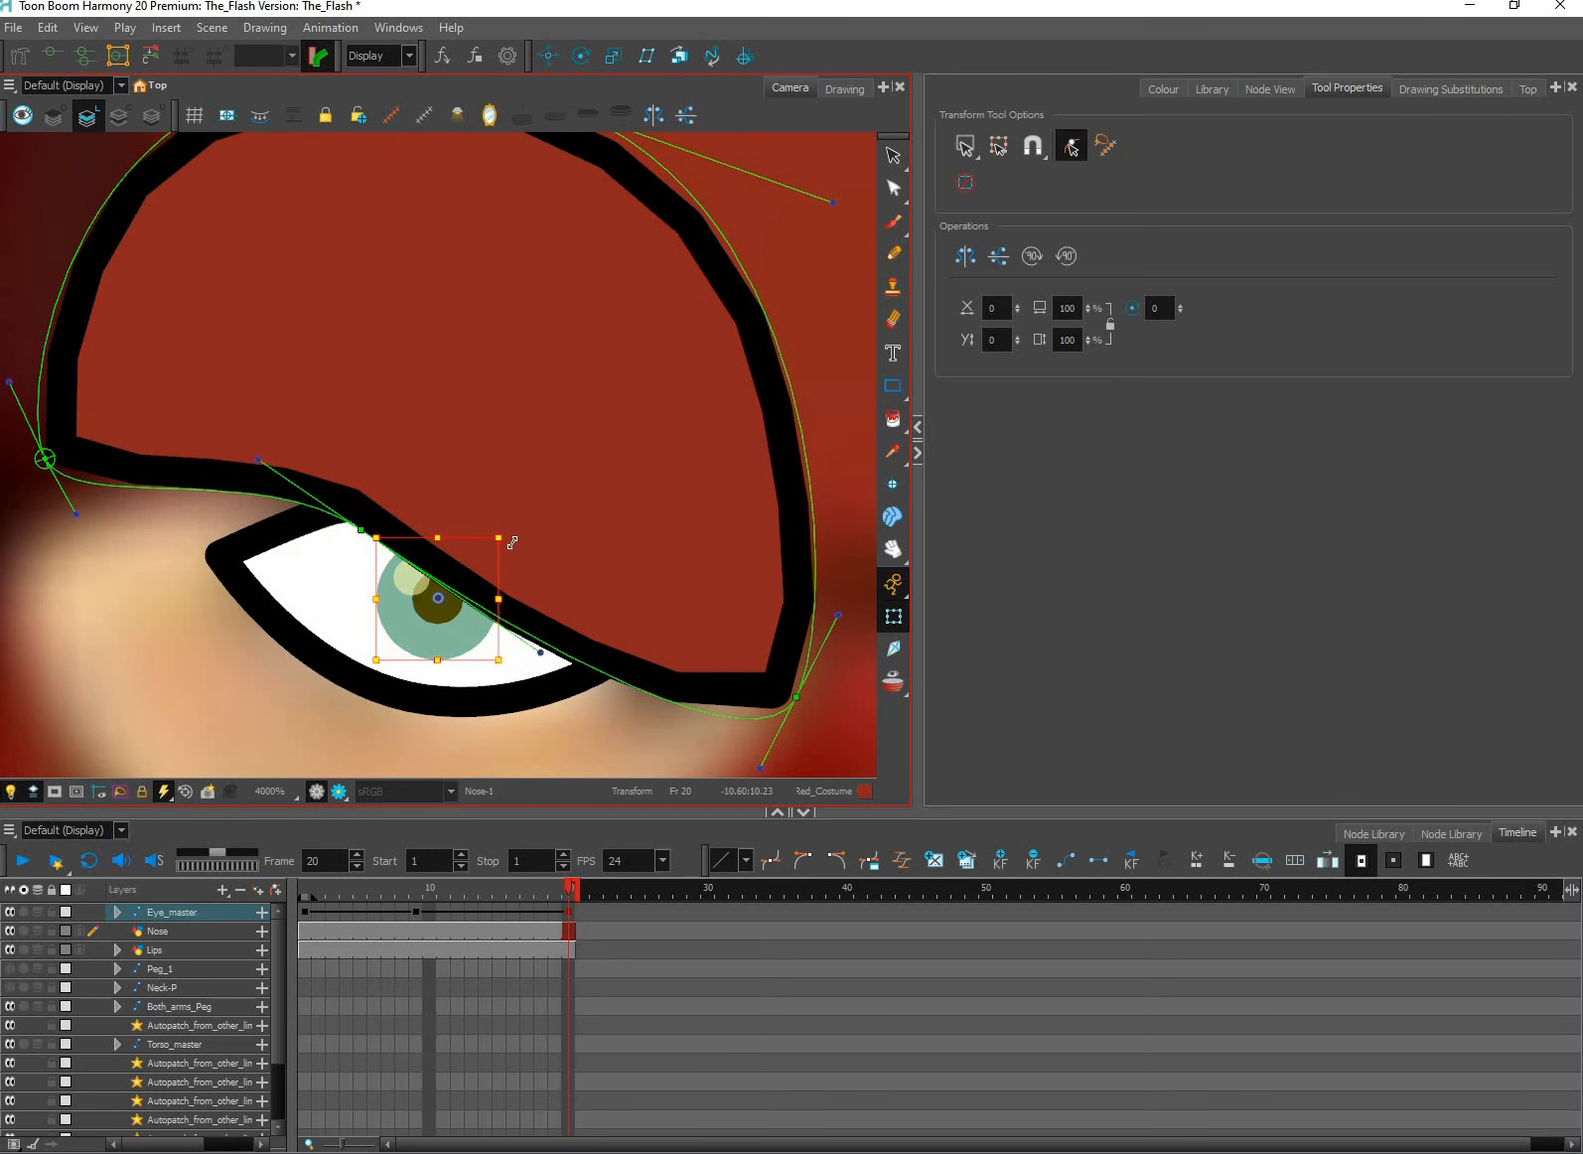
pyautogui.press('Down')
pyautogui.press('Down')
pyautogui.press('Down')
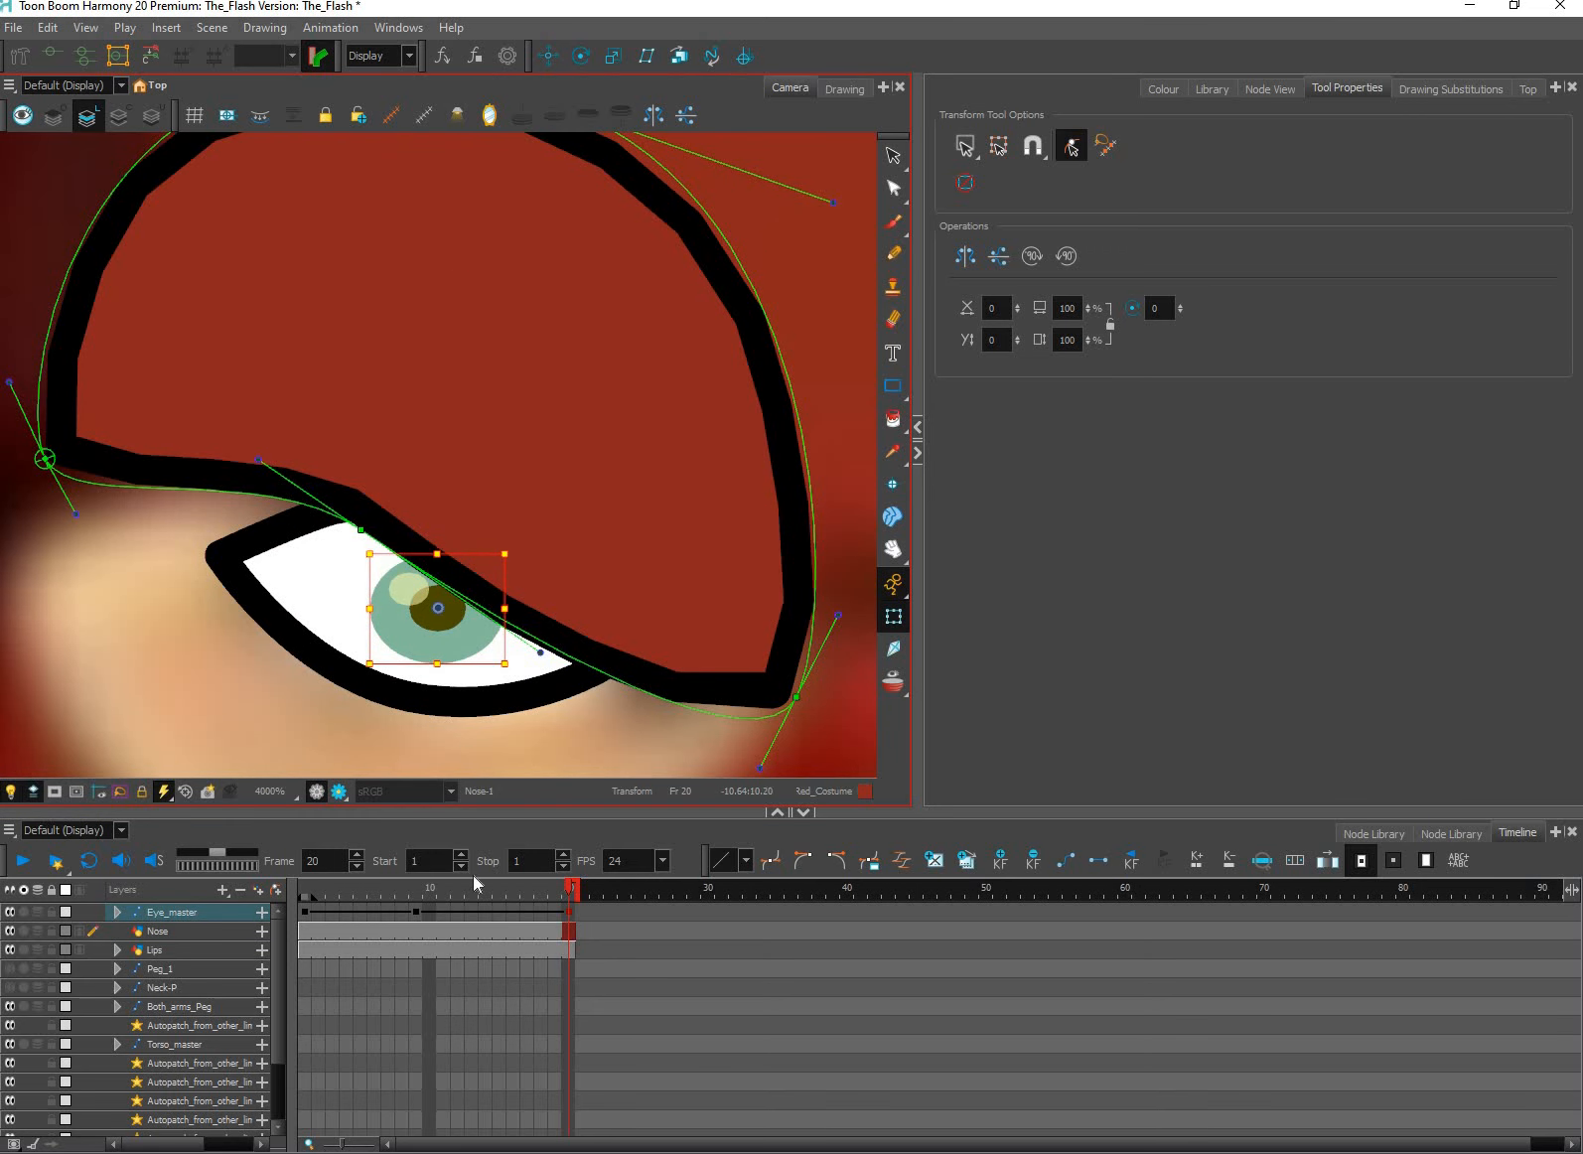
# Step through the animation to frame 9 and nudge the iris up slightly within the widened eye.
pyautogui.press(',')
pyautogui.press(',')
pyautogui.press(',')
pyautogui.press(',')
pyautogui.press(',')
pyautogui.press(',')
pyautogui.press(',')
pyautogui.press(',')
pyautogui.press(',')
pyautogui.press(',')
pyautogui.press(',')
pyautogui.press(',')
pyautogui.press(',')
pyautogui.press(',')
pyautogui.press(',')
pyautogui.press(',')
pyautogui.press(',')
pyautogui.press(',')
pyautogui.press('.')
pyautogui.press('.')
pyautogui.press('.')
pyautogui.press('.')
pyautogui.press('.')
pyautogui.press('.')
pyautogui.press('.')
pyautogui.press('.')
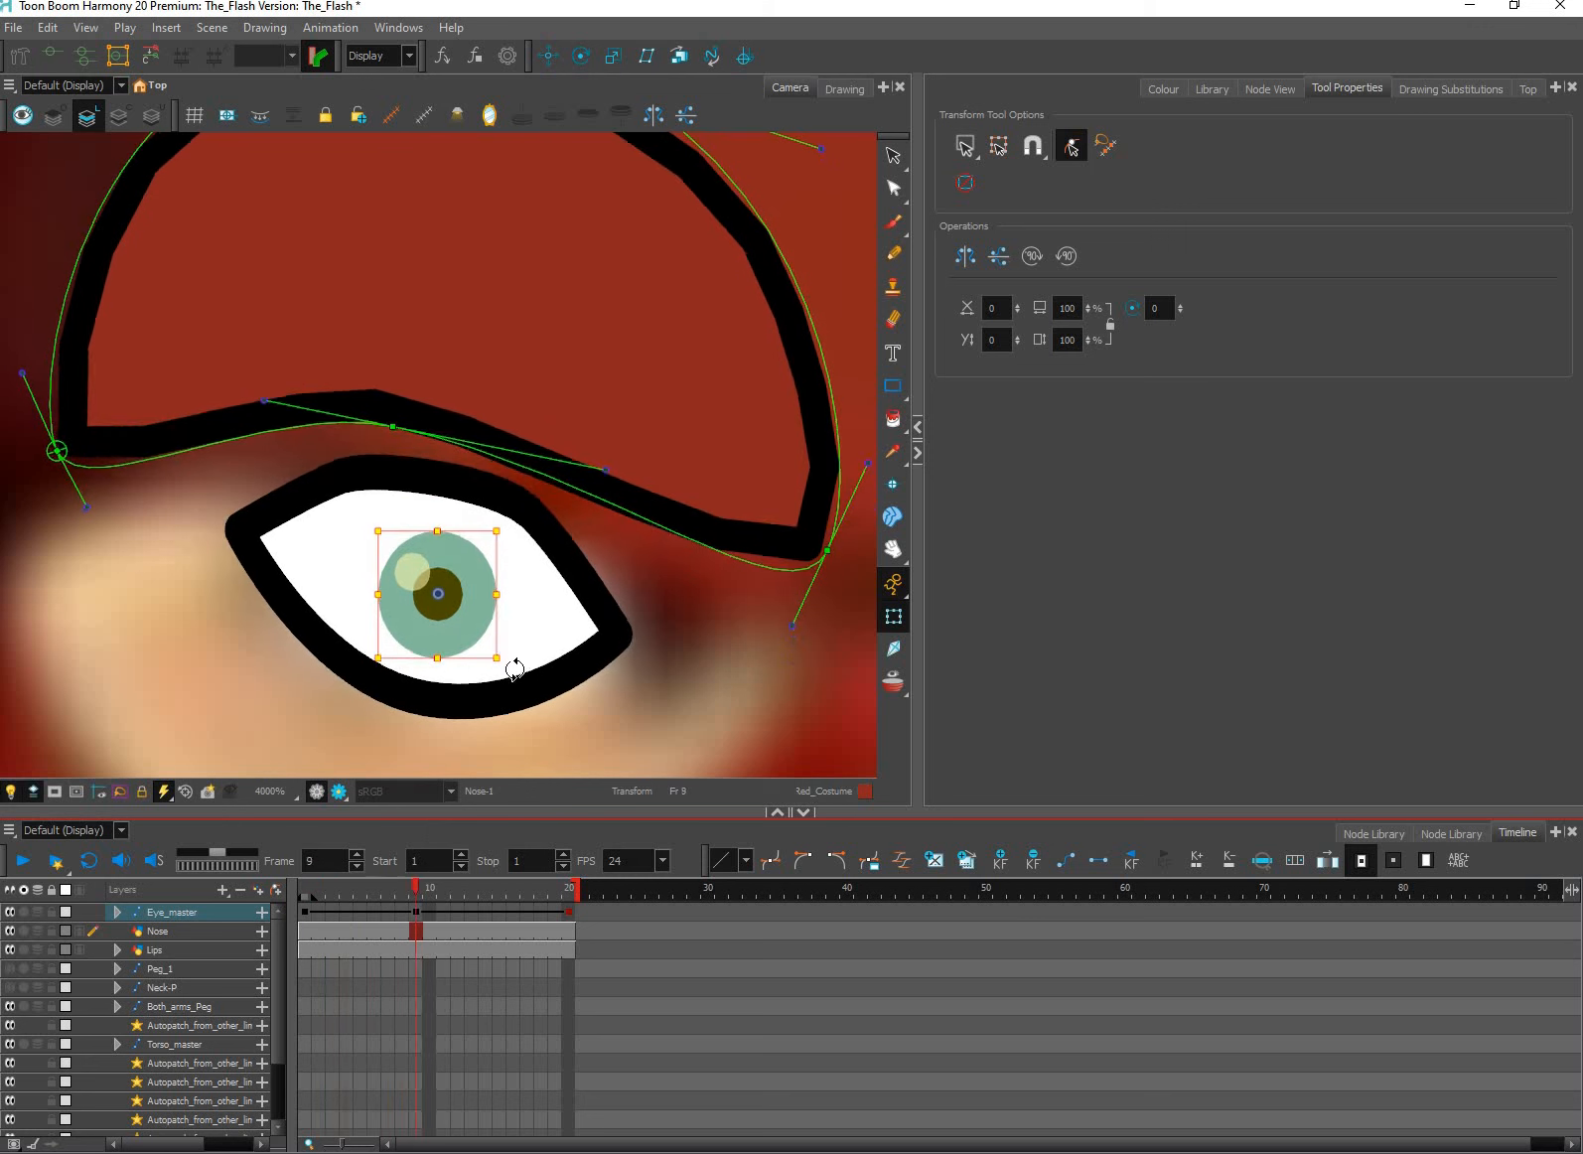
pyautogui.press(',')
pyautogui.press('Up')
pyautogui.press('Up')
pyautogui.press('Up')
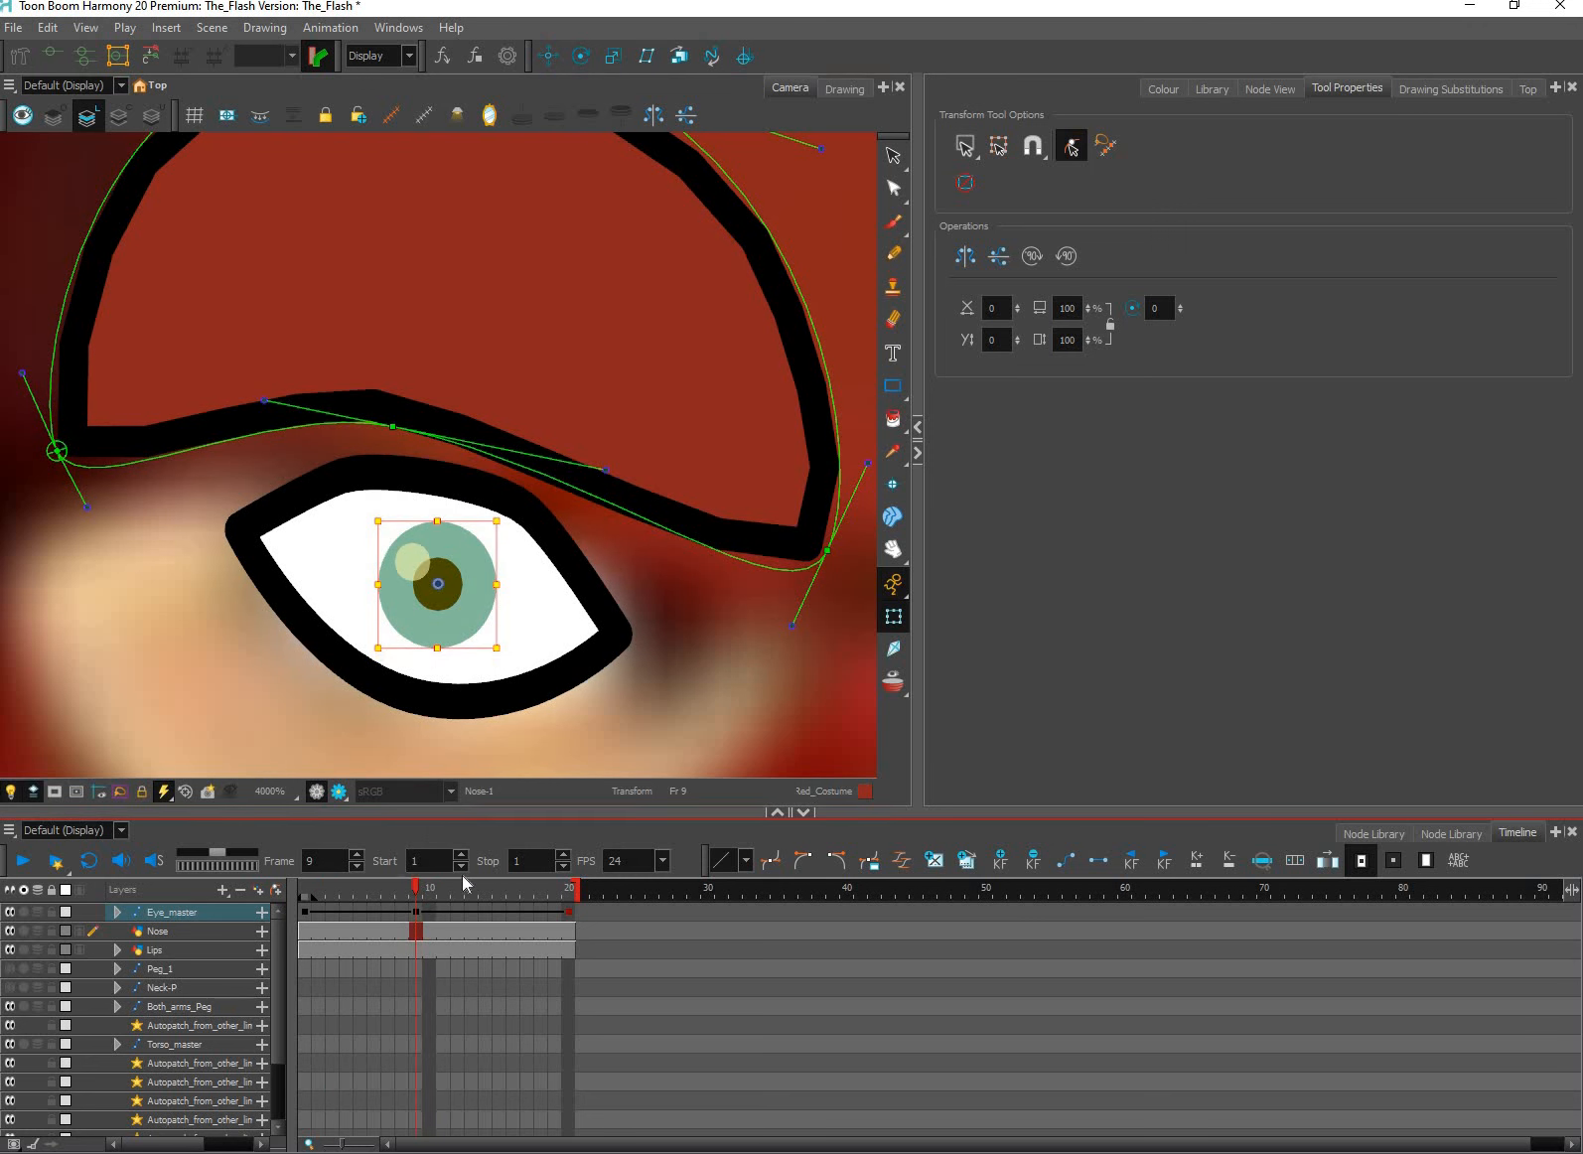
# Step and scrub through the frames up to frame 20 to check the brow and iris motion.
pyautogui.press(',')
pyautogui.press(',')
pyautogui.press(',')
pyautogui.press(',')
pyautogui.press(',')
pyautogui.press(',')
pyautogui.press(',')
pyautogui.press(',')
pyautogui.moveTo(607, 887); pyautogui.dragTo(360, 887)
pyautogui.hotkey('shift', '.')
# Deselect the iris to view the pose without controls, and delete the Eye_master test keyframes across frames 1 to 20.
pyautogui.scroll(-5, 810, 656)
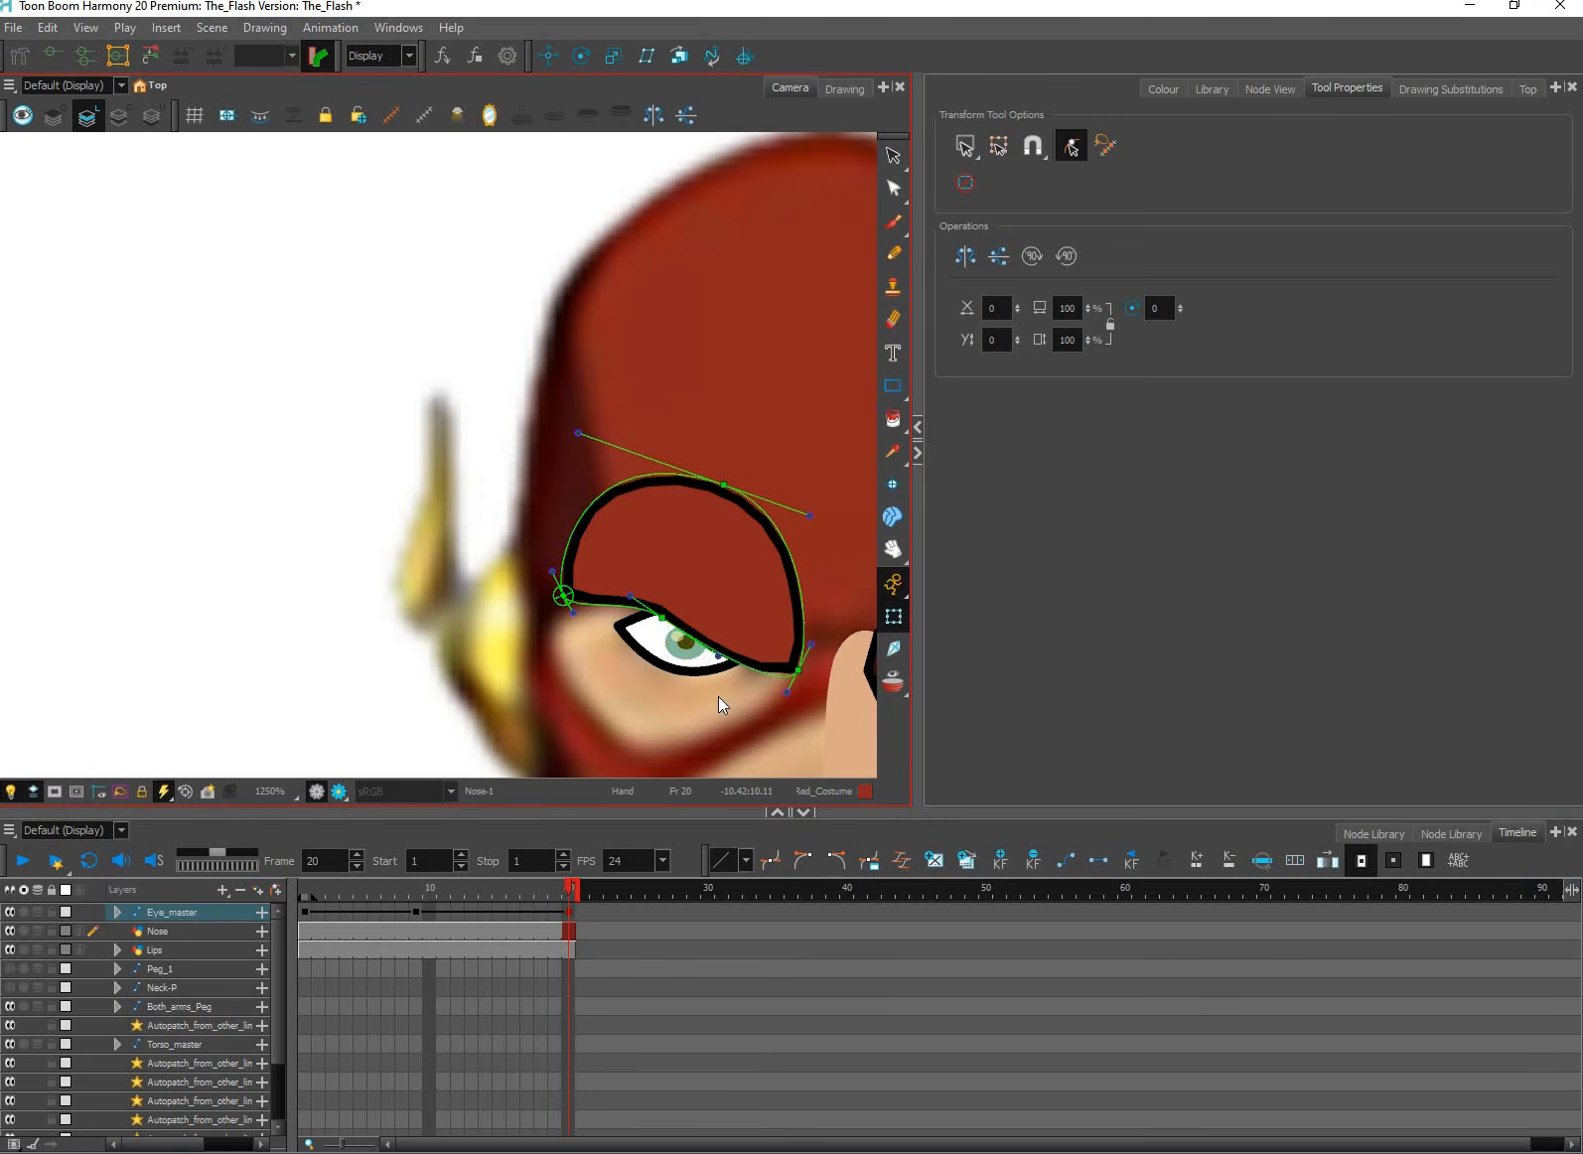
pyautogui.moveTo(719, 697); pyautogui.dragTo(641, 626)
pyautogui.scroll(-2, 694, 702)
pyautogui.click(661, 696)
pyautogui.scroll(2, 695, 686)
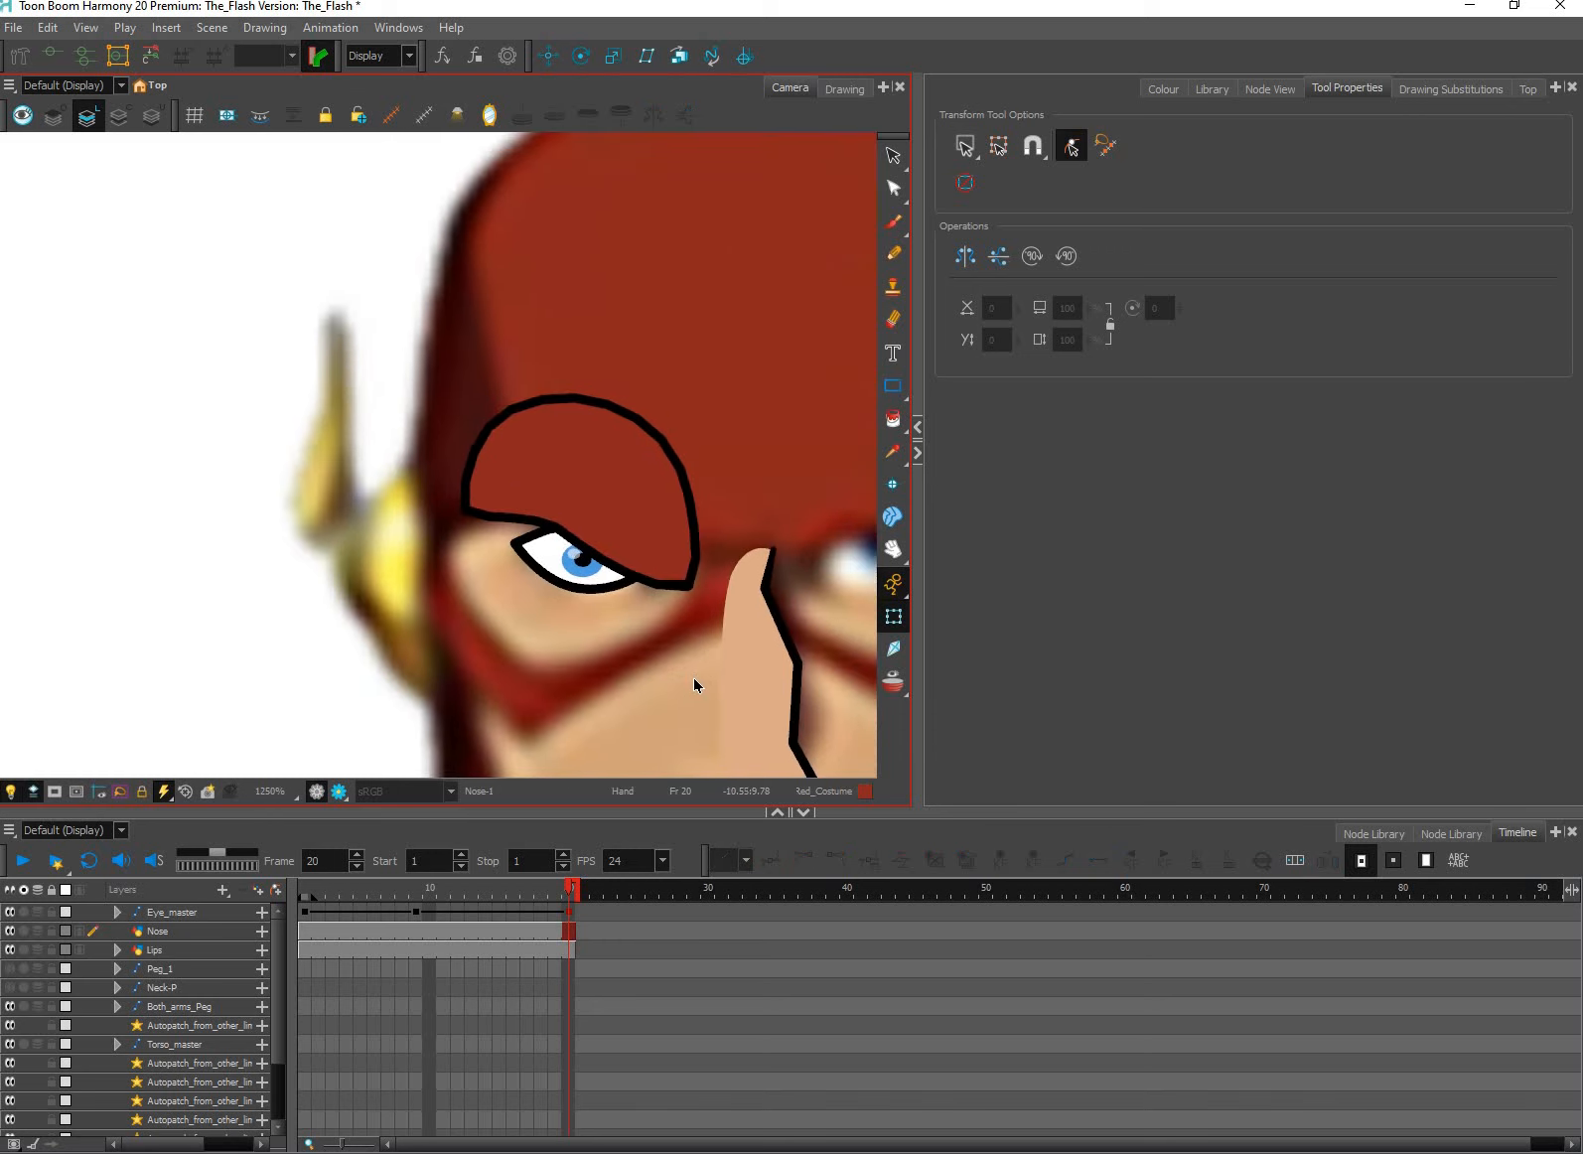
pyautogui.scroll(3, 694, 682)
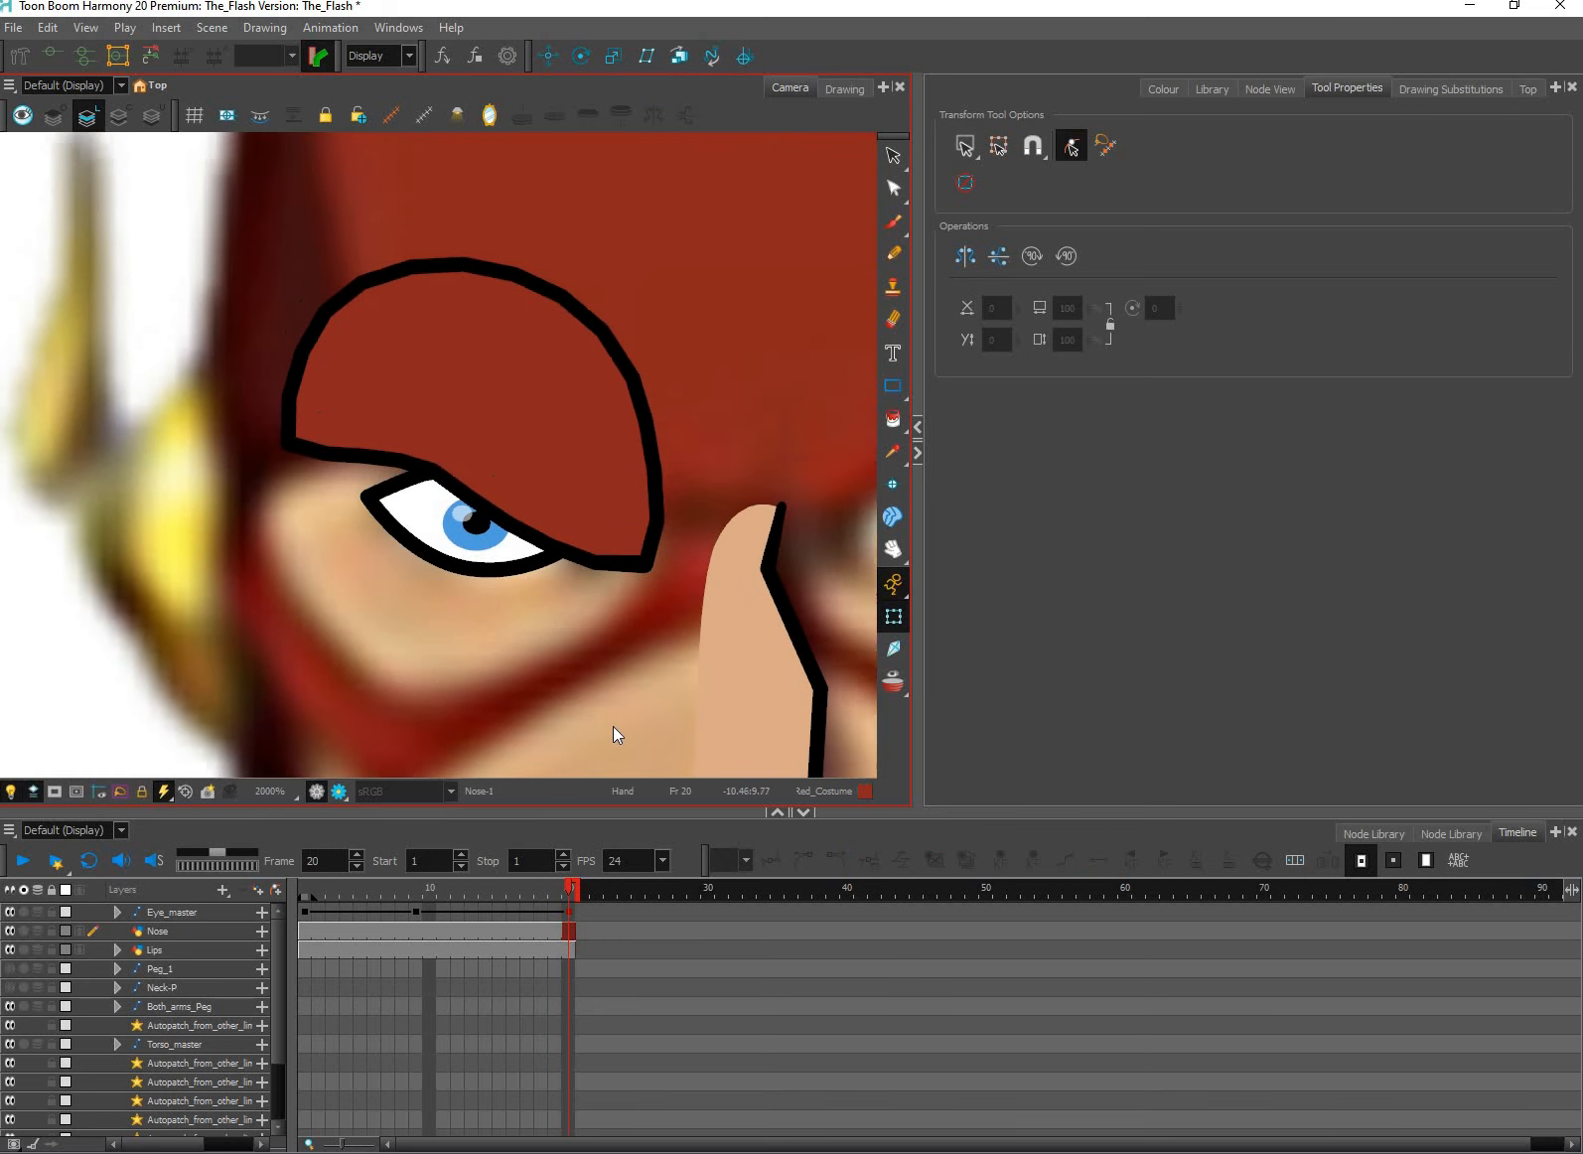
pyautogui.moveTo(307, 911); pyautogui.dragTo(578, 909)
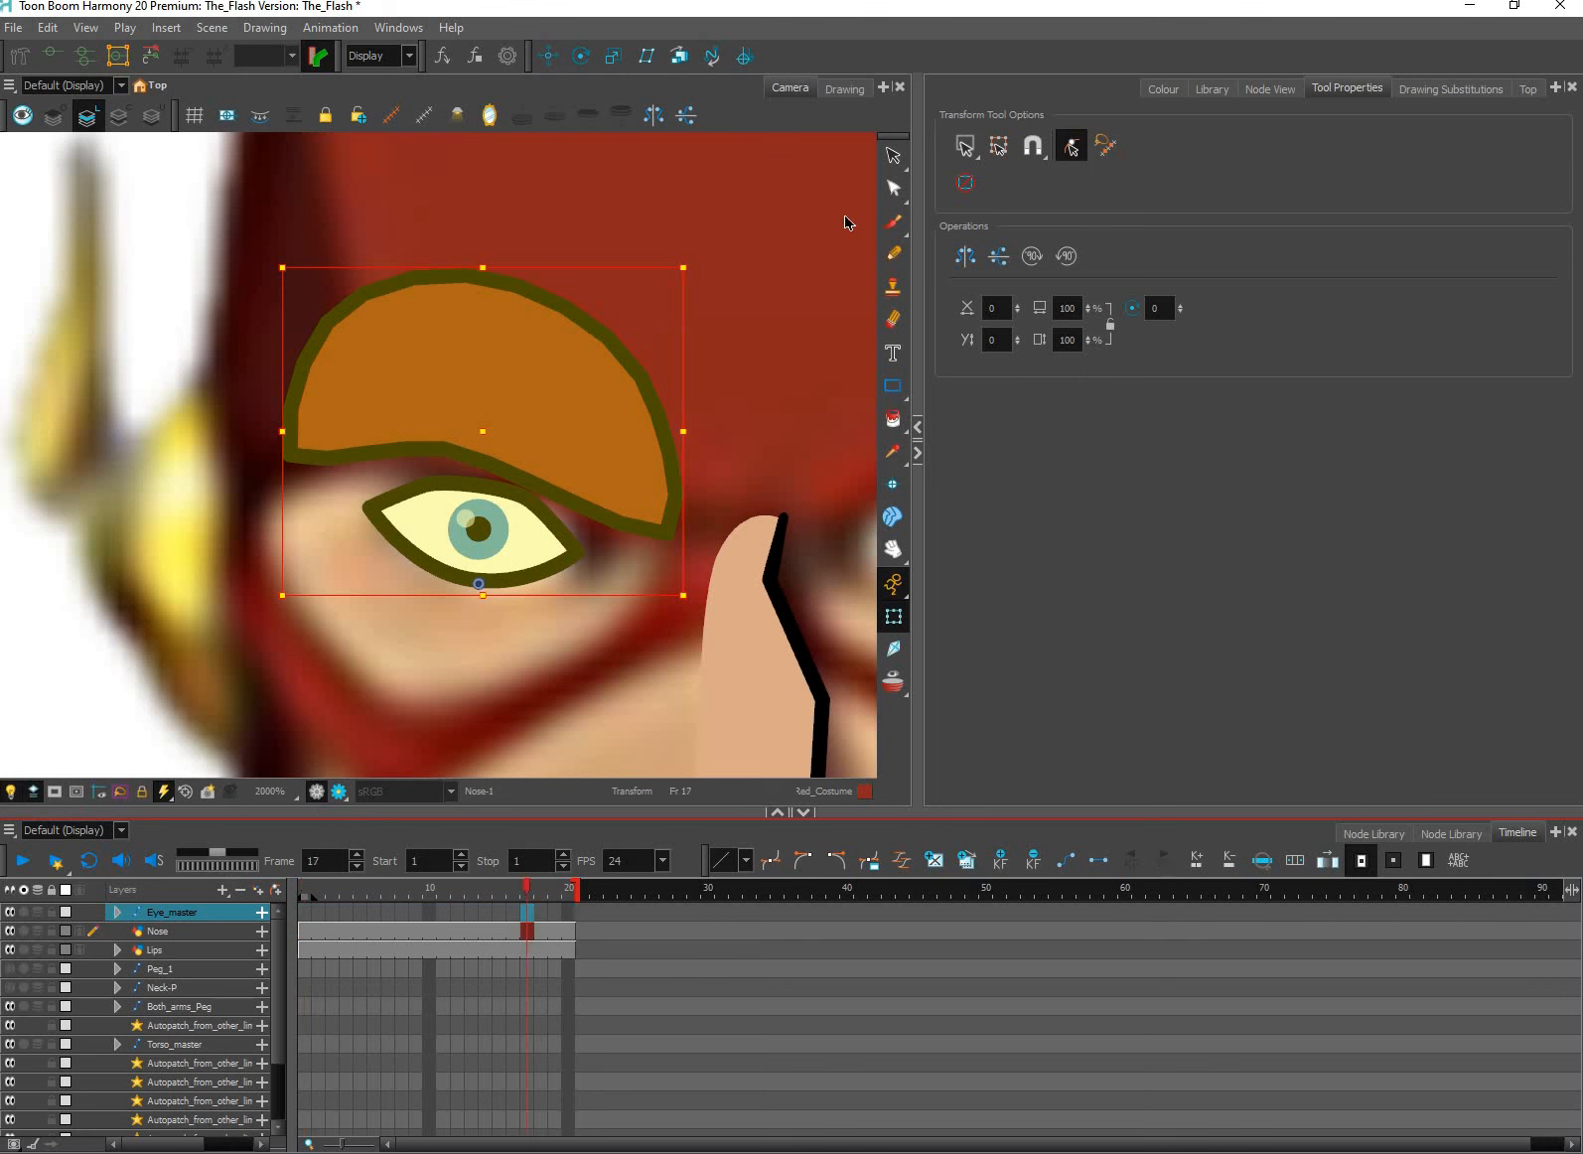
# Select the brow's artwork with the Select tool, try moving its fill away, and undo the move.
pyautogui.click(893, 187)
pyautogui.scroll(1, 677, 393)
pyautogui.click(679, 423)
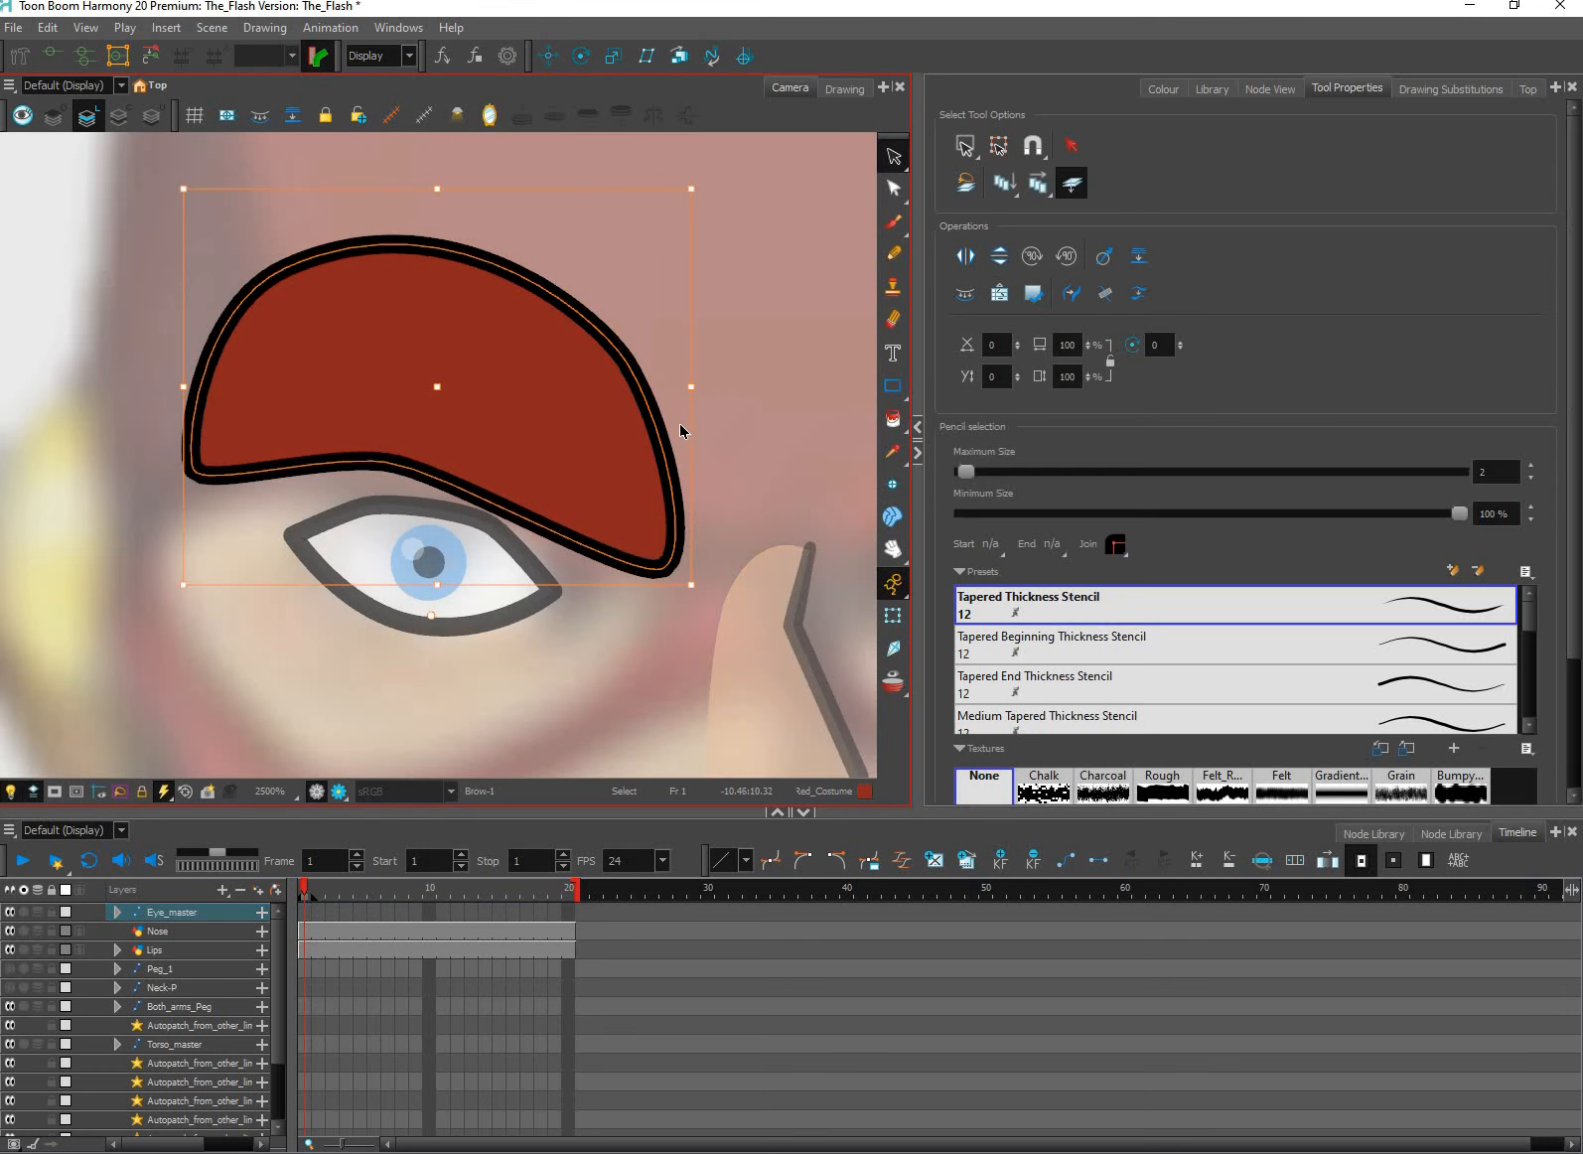
pyautogui.click(679, 452)
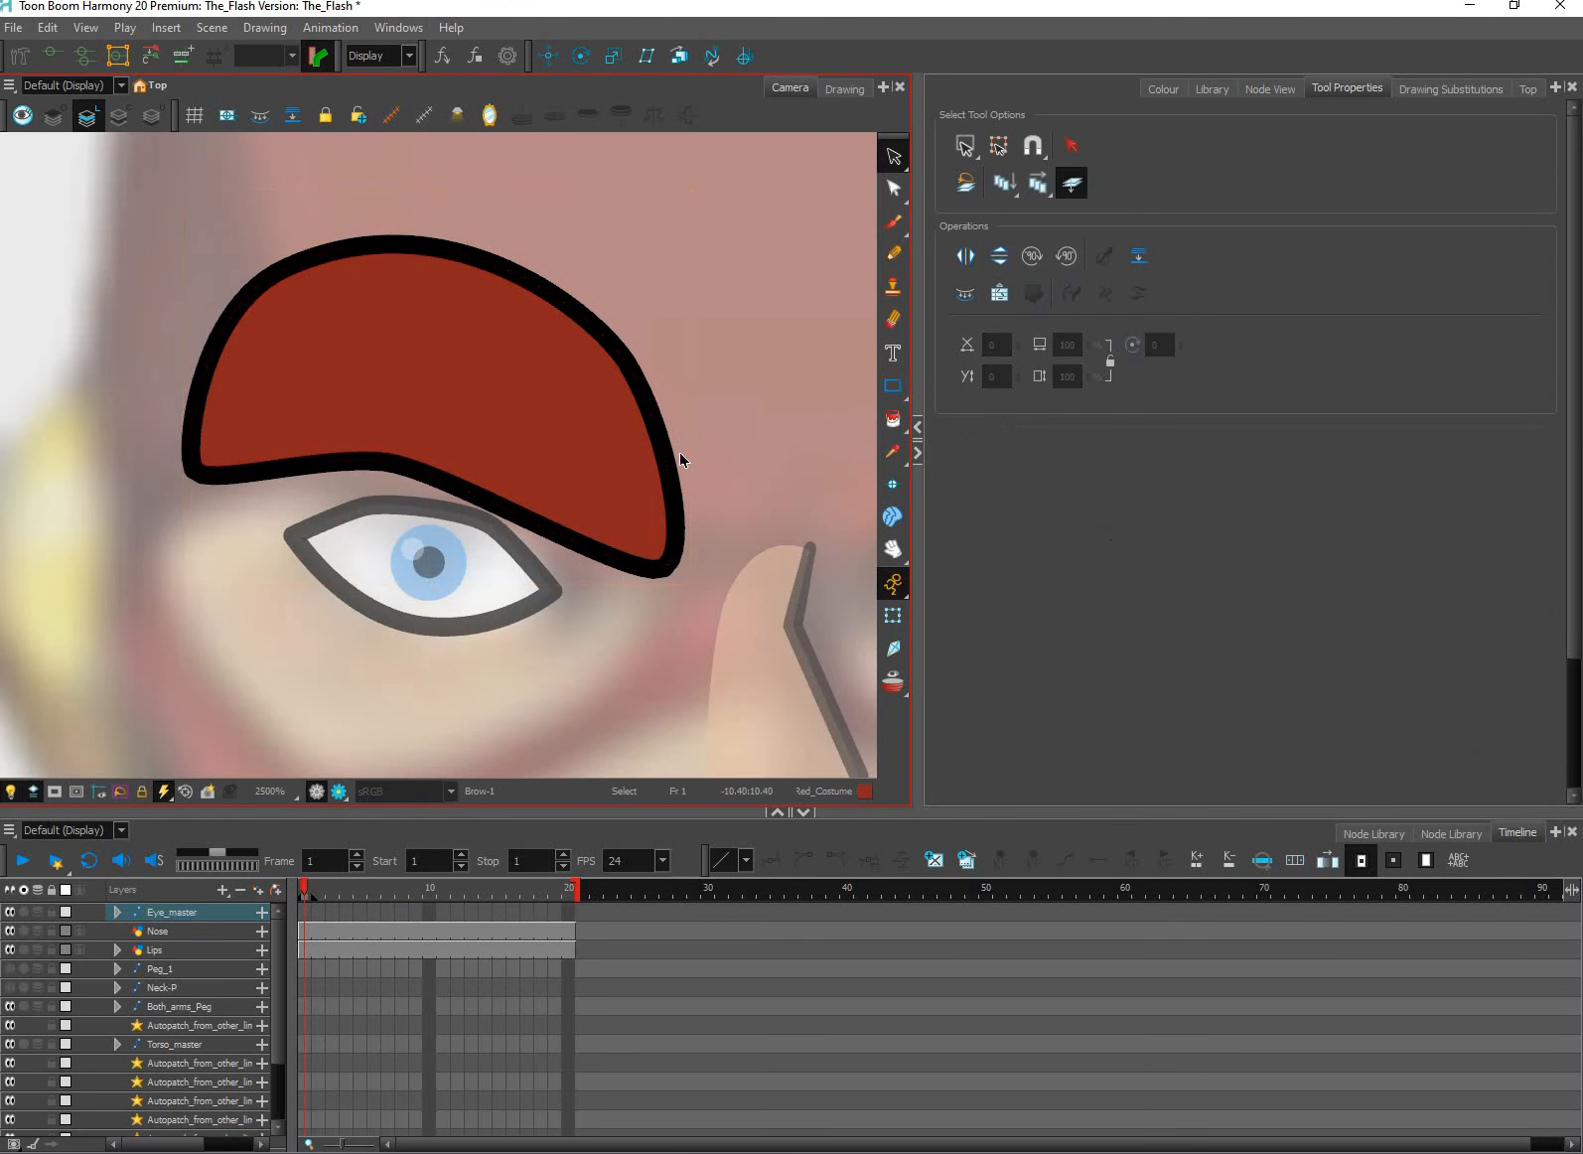
pyautogui.click(613, 459)
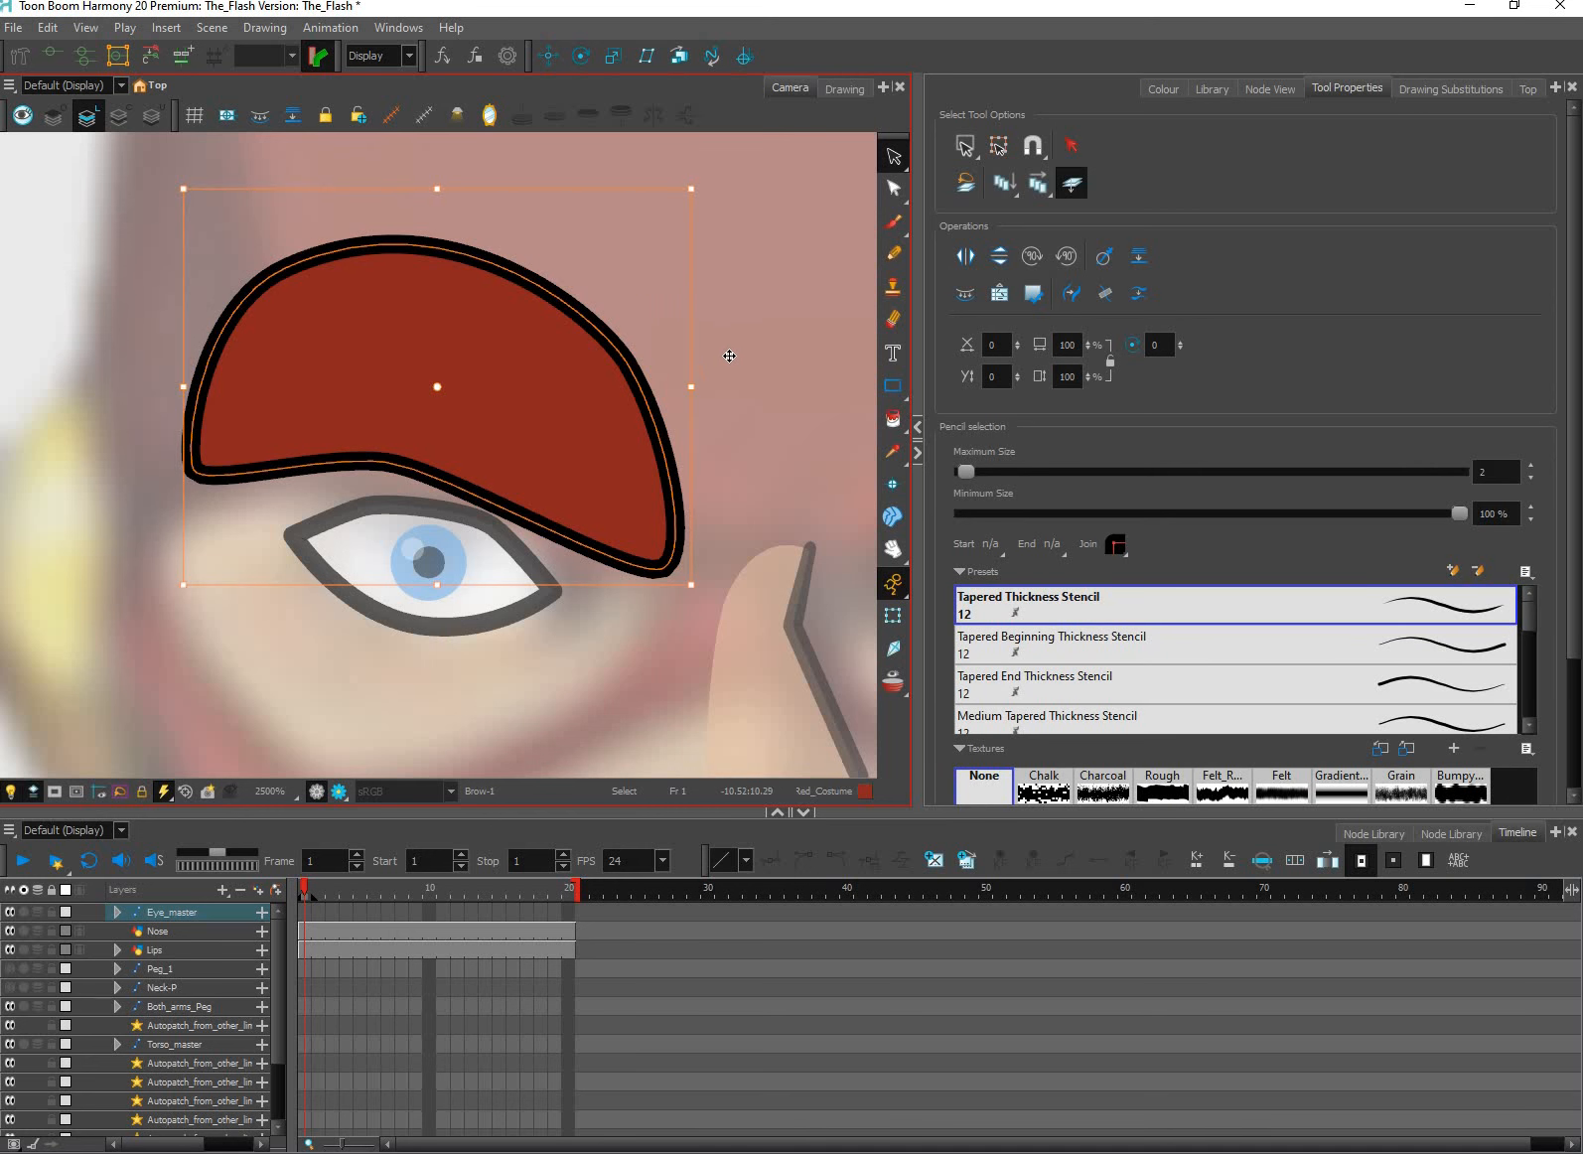
pyautogui.moveTo(649, 448); pyautogui.dragTo(725, 359)
pyautogui.hotkey('ctrl', 'z')
# Remove the brow's red fill from Line Art, turn off Apply to Line and Colour Art, and switch to the Colour Art layer.
pyautogui.click(629, 466)
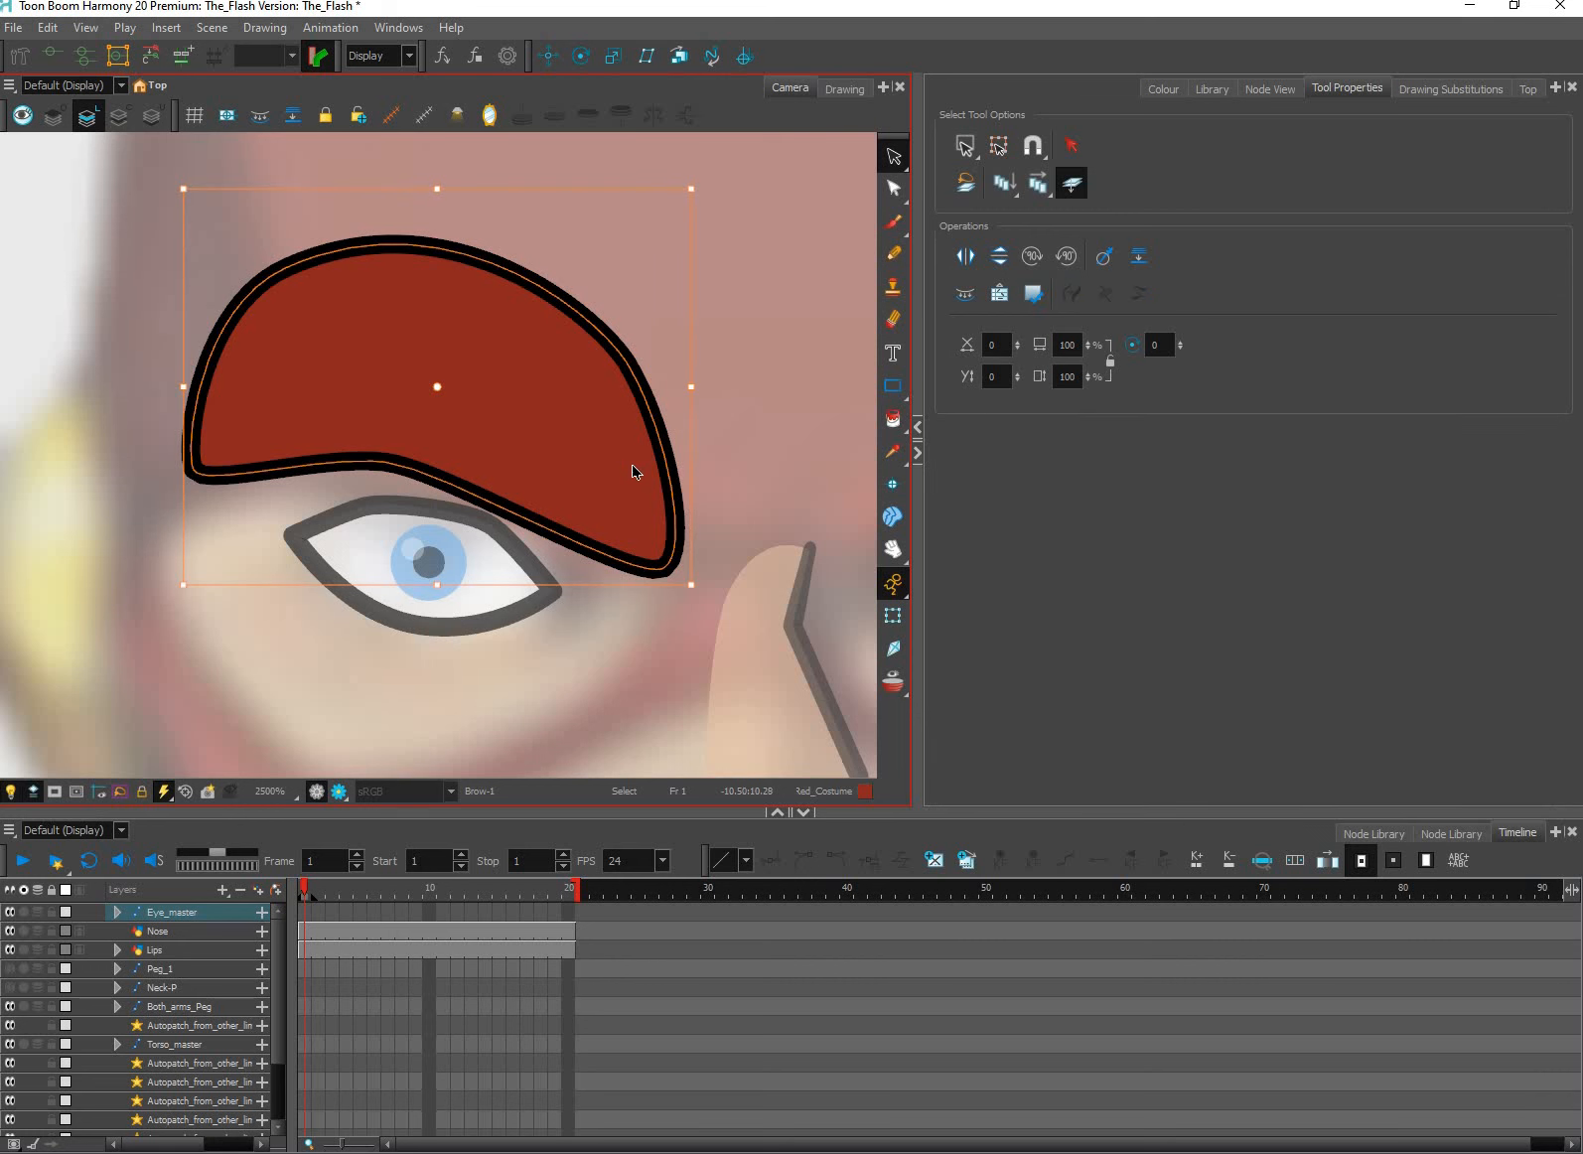
pyautogui.press('Delete')
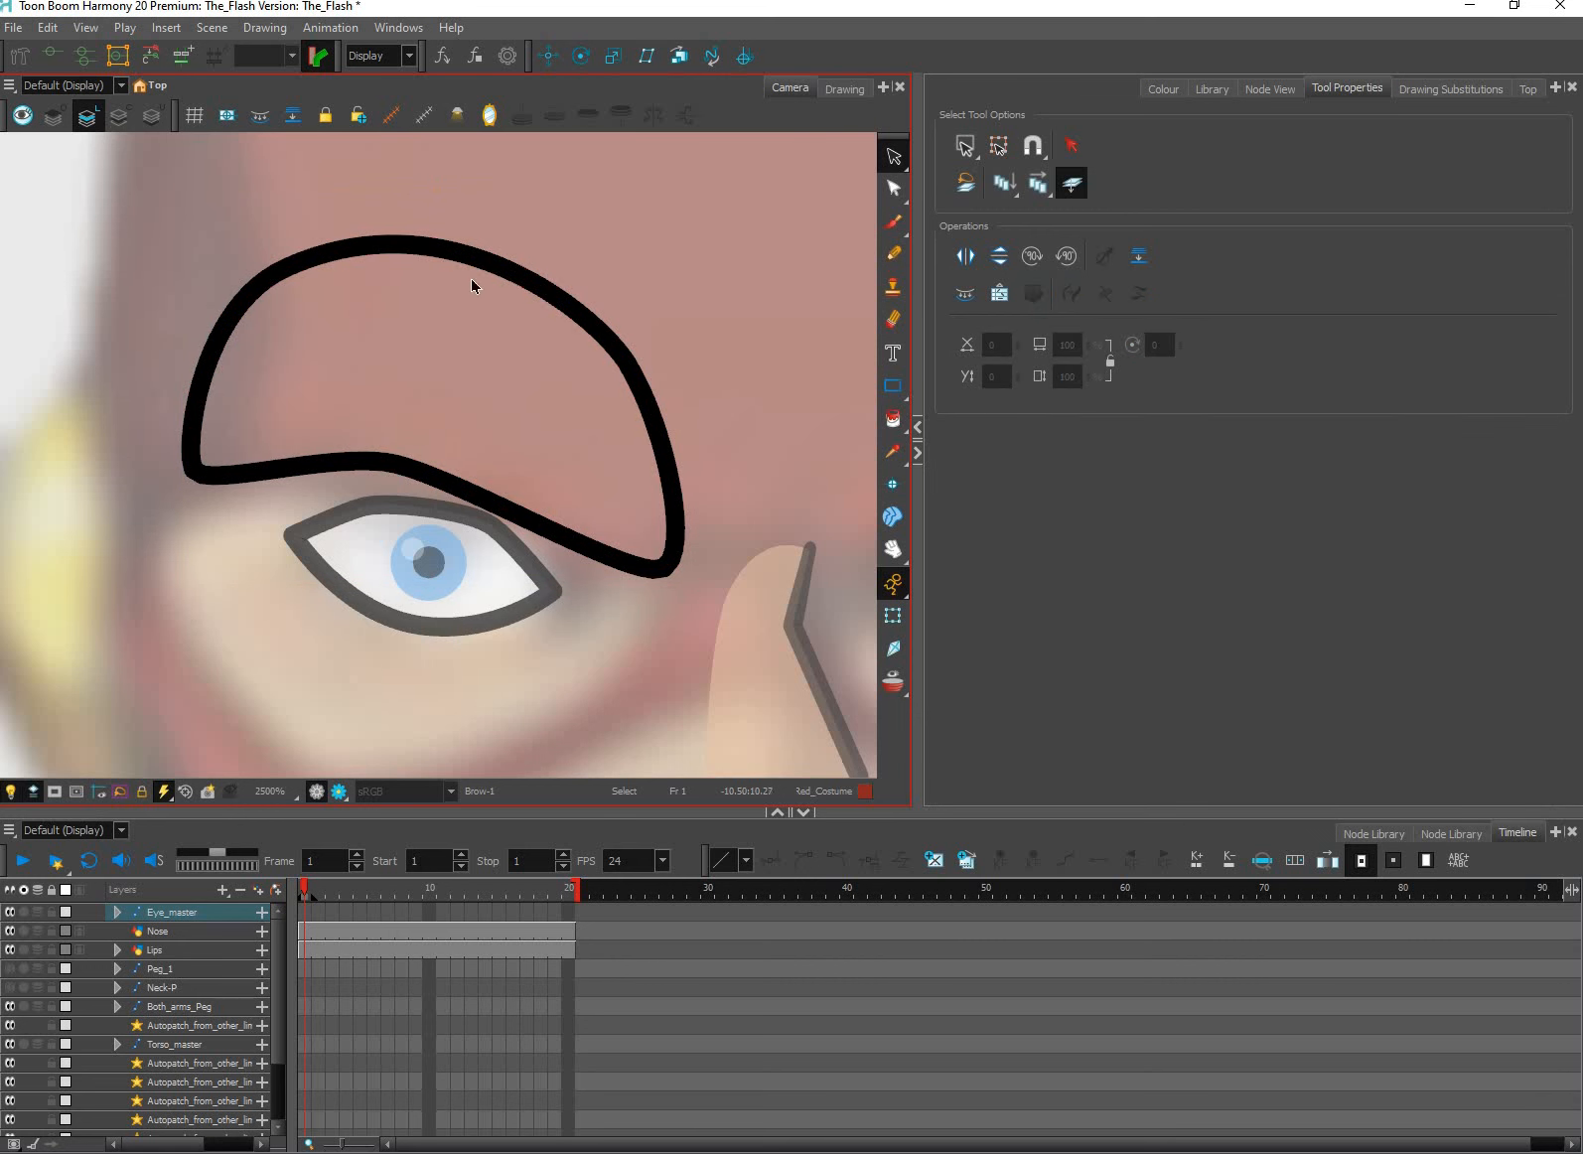
pyautogui.click(1071, 184)
pyautogui.press('l')
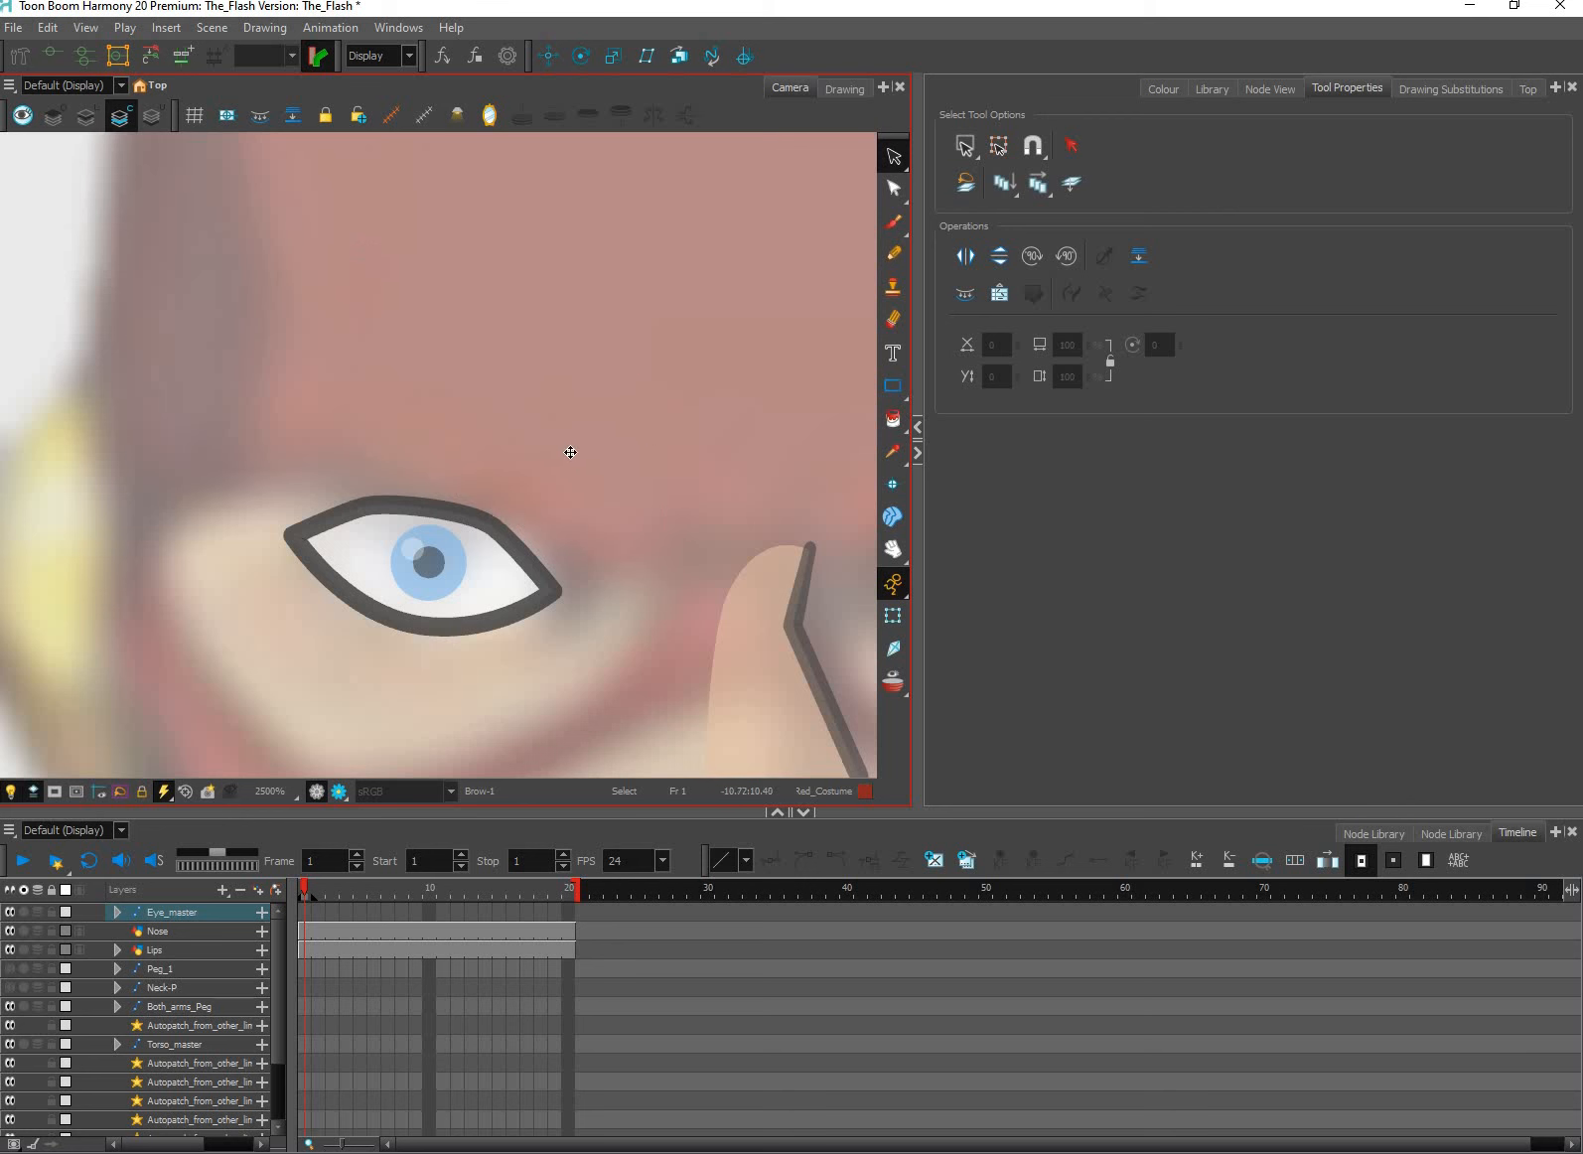
# Paste the brow's red fill onto the Colour Art layer and switch to the Line Art layer.
pyautogui.hotkey('ctrl', 'v')
pyautogui.press('l')
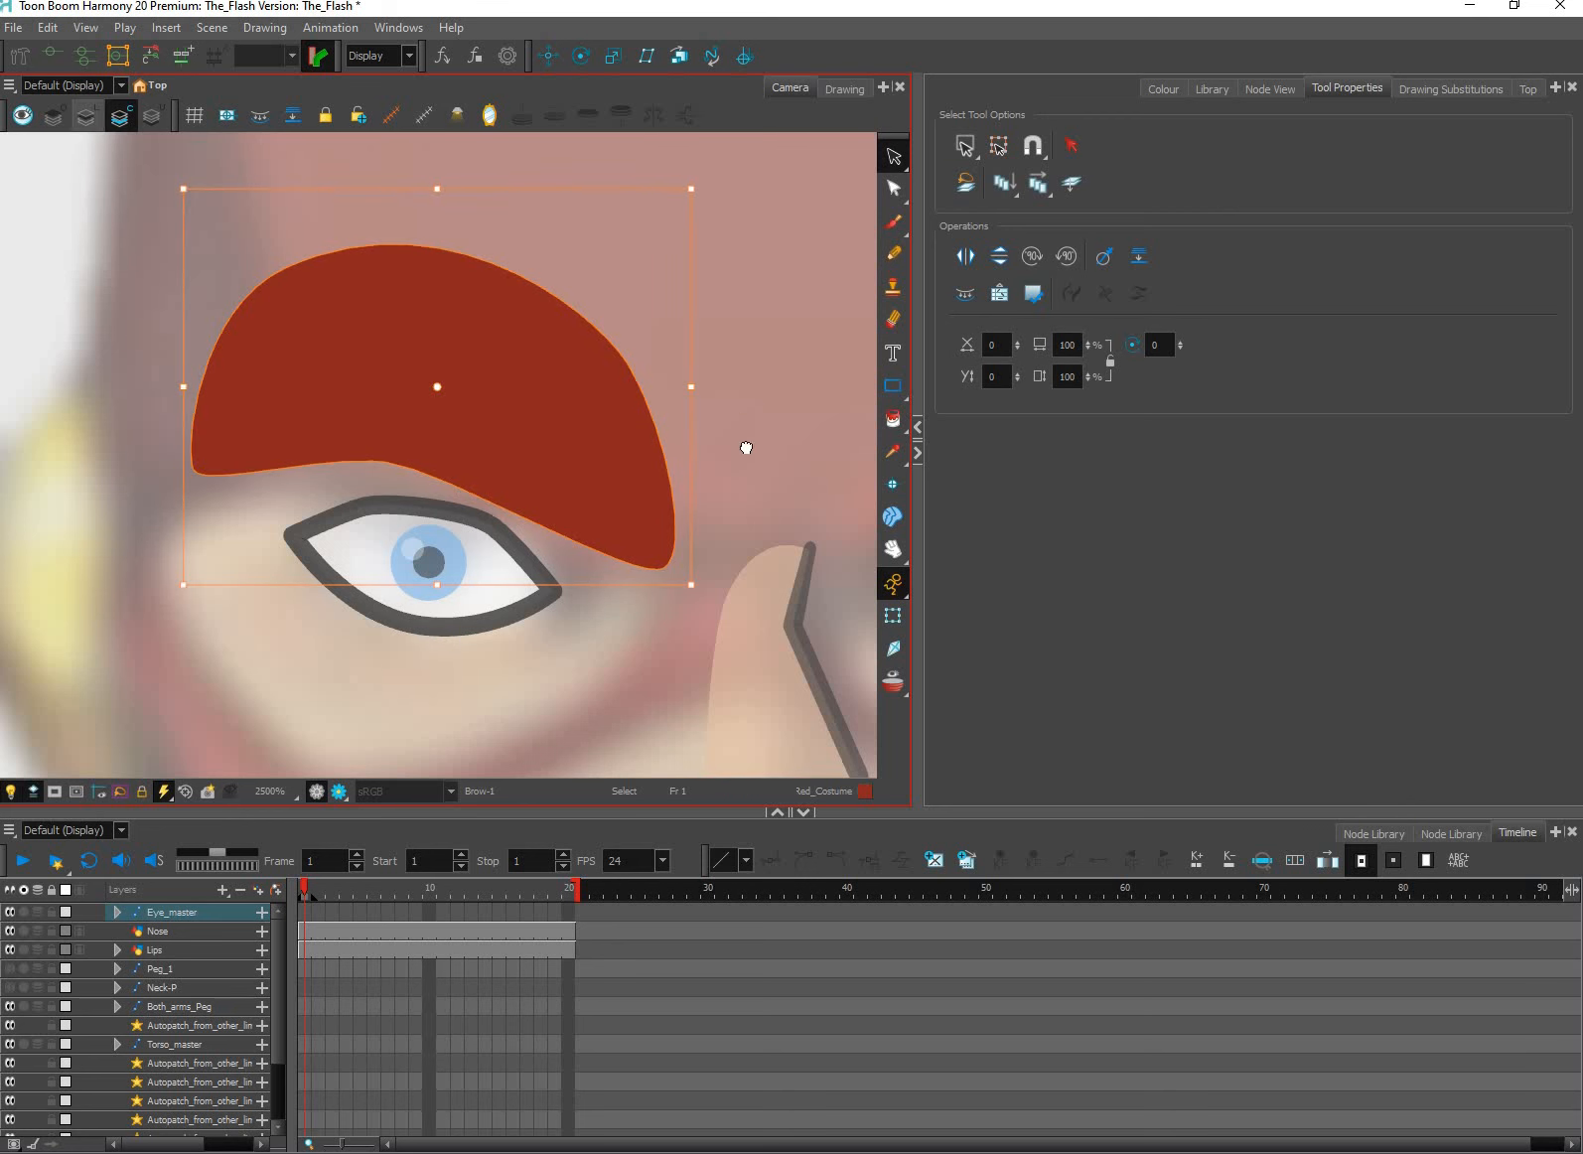
pyautogui.moveTo(739, 393); pyautogui.dragTo(735, 445)
pyautogui.scroll(-1, 733, 420)
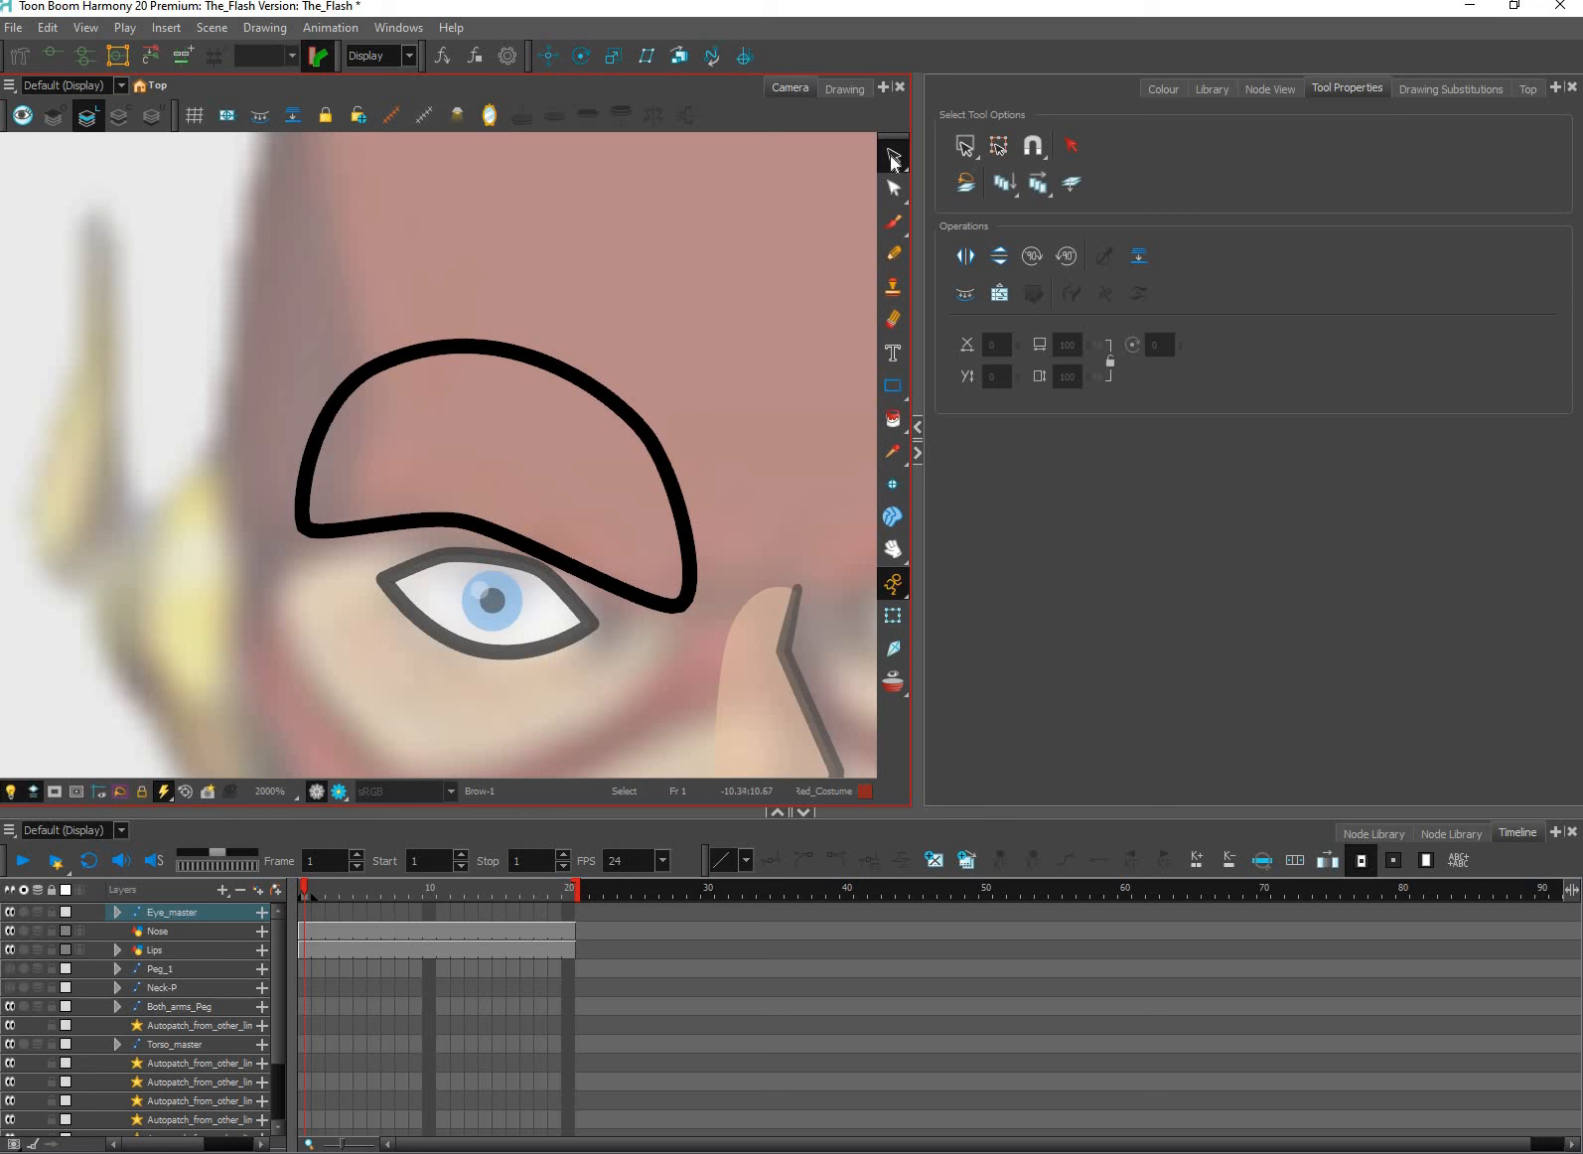
# Activate the Cutter tool in Lasso mode for cutting the brow's outline.
pyautogui.moveTo(893, 161); pyautogui.dragTo(973, 183)
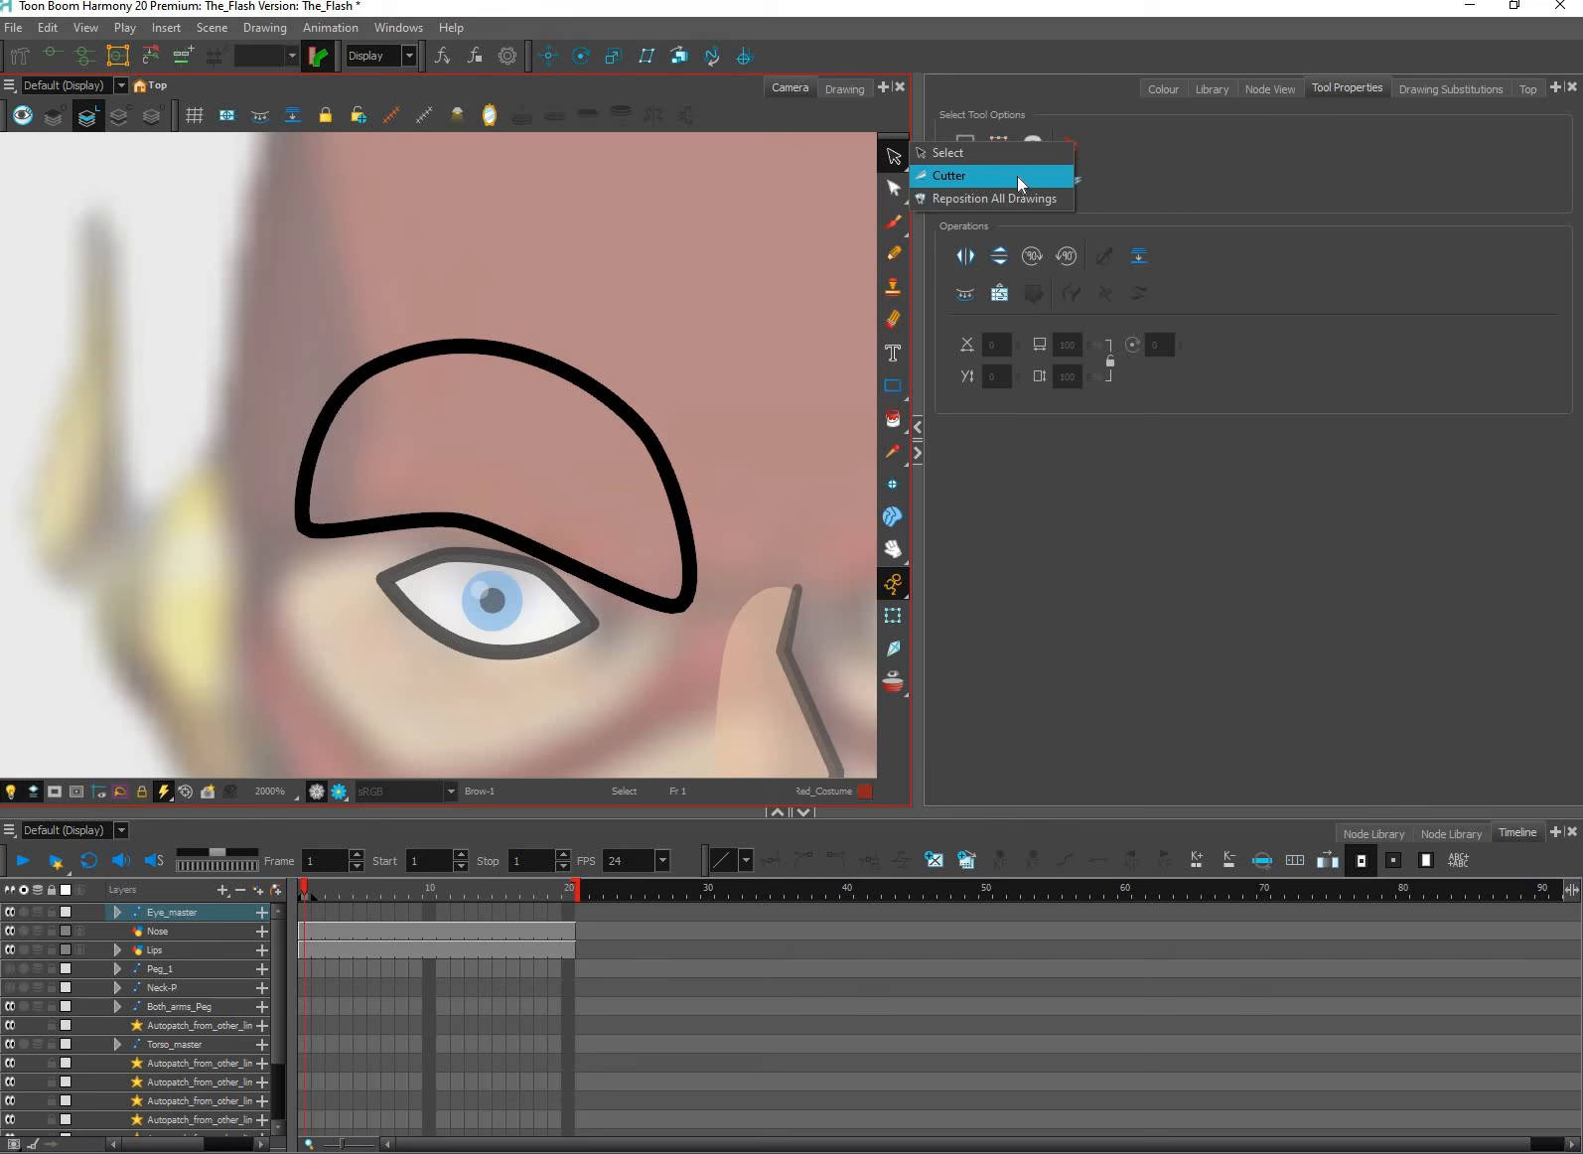
pyautogui.moveTo(904, 341); pyautogui.dragTo(903, 341)
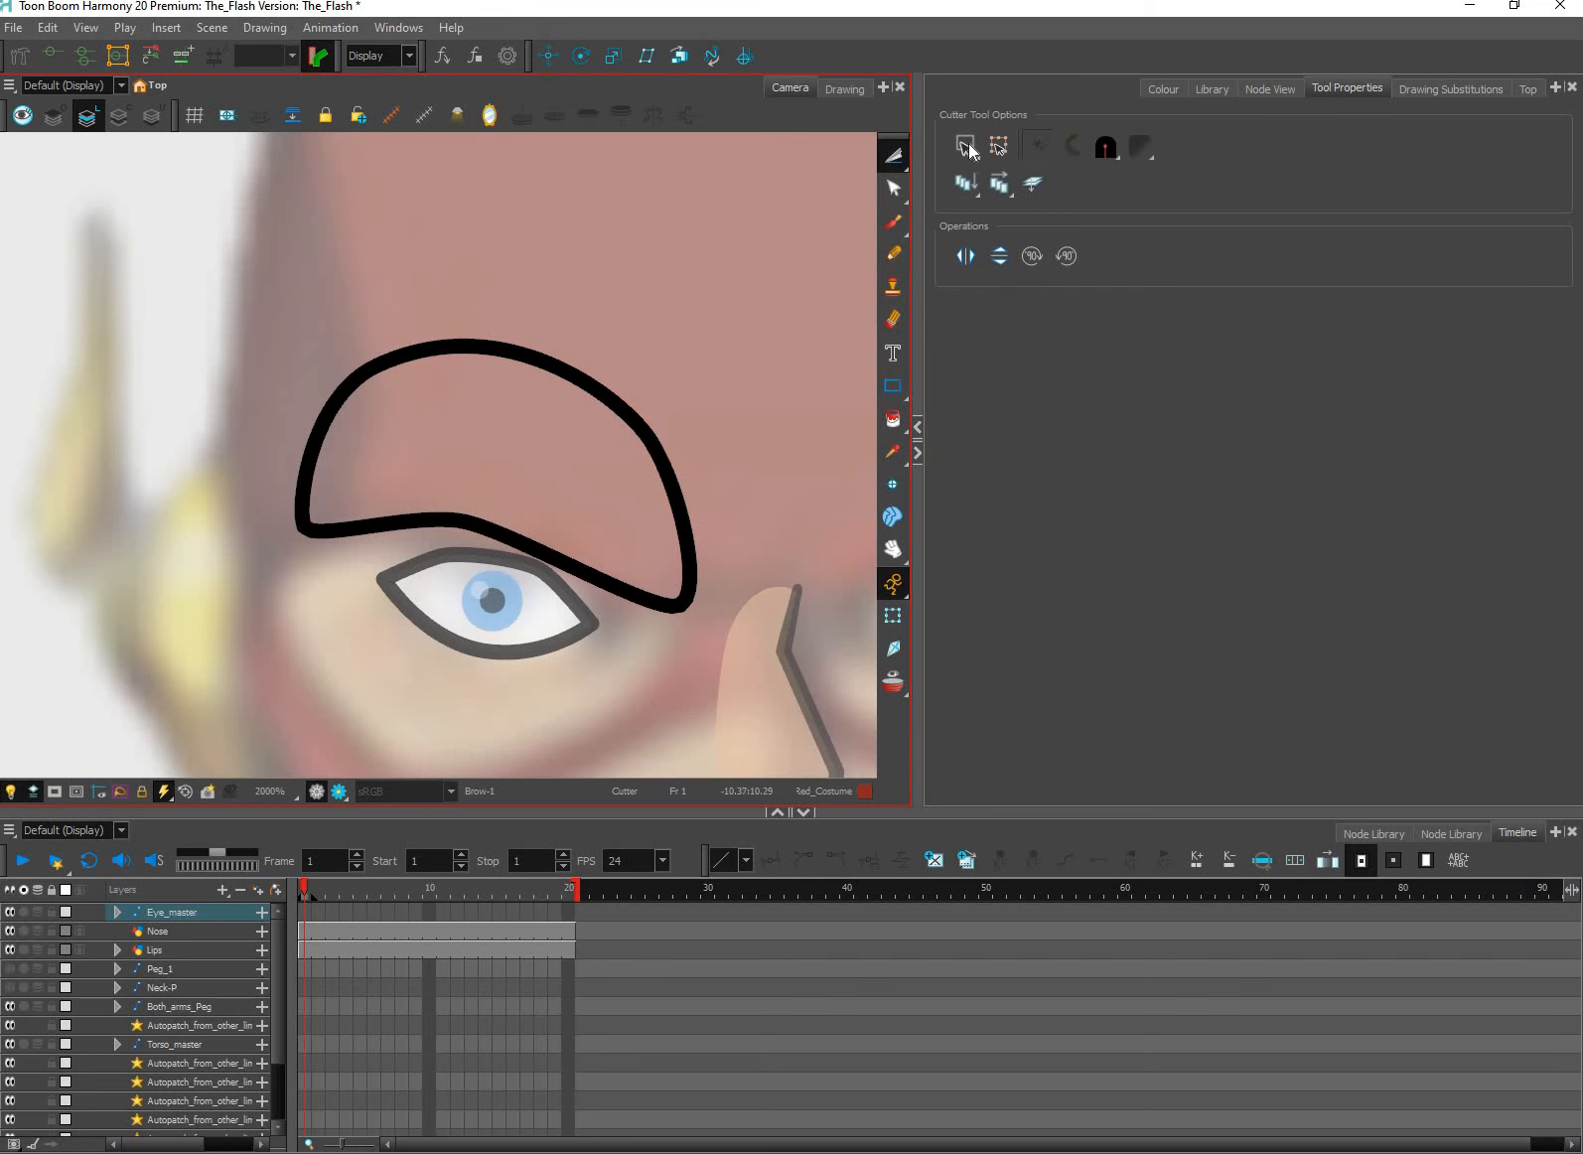
pyautogui.moveTo(965, 146); pyautogui.dragTo(715, 508)
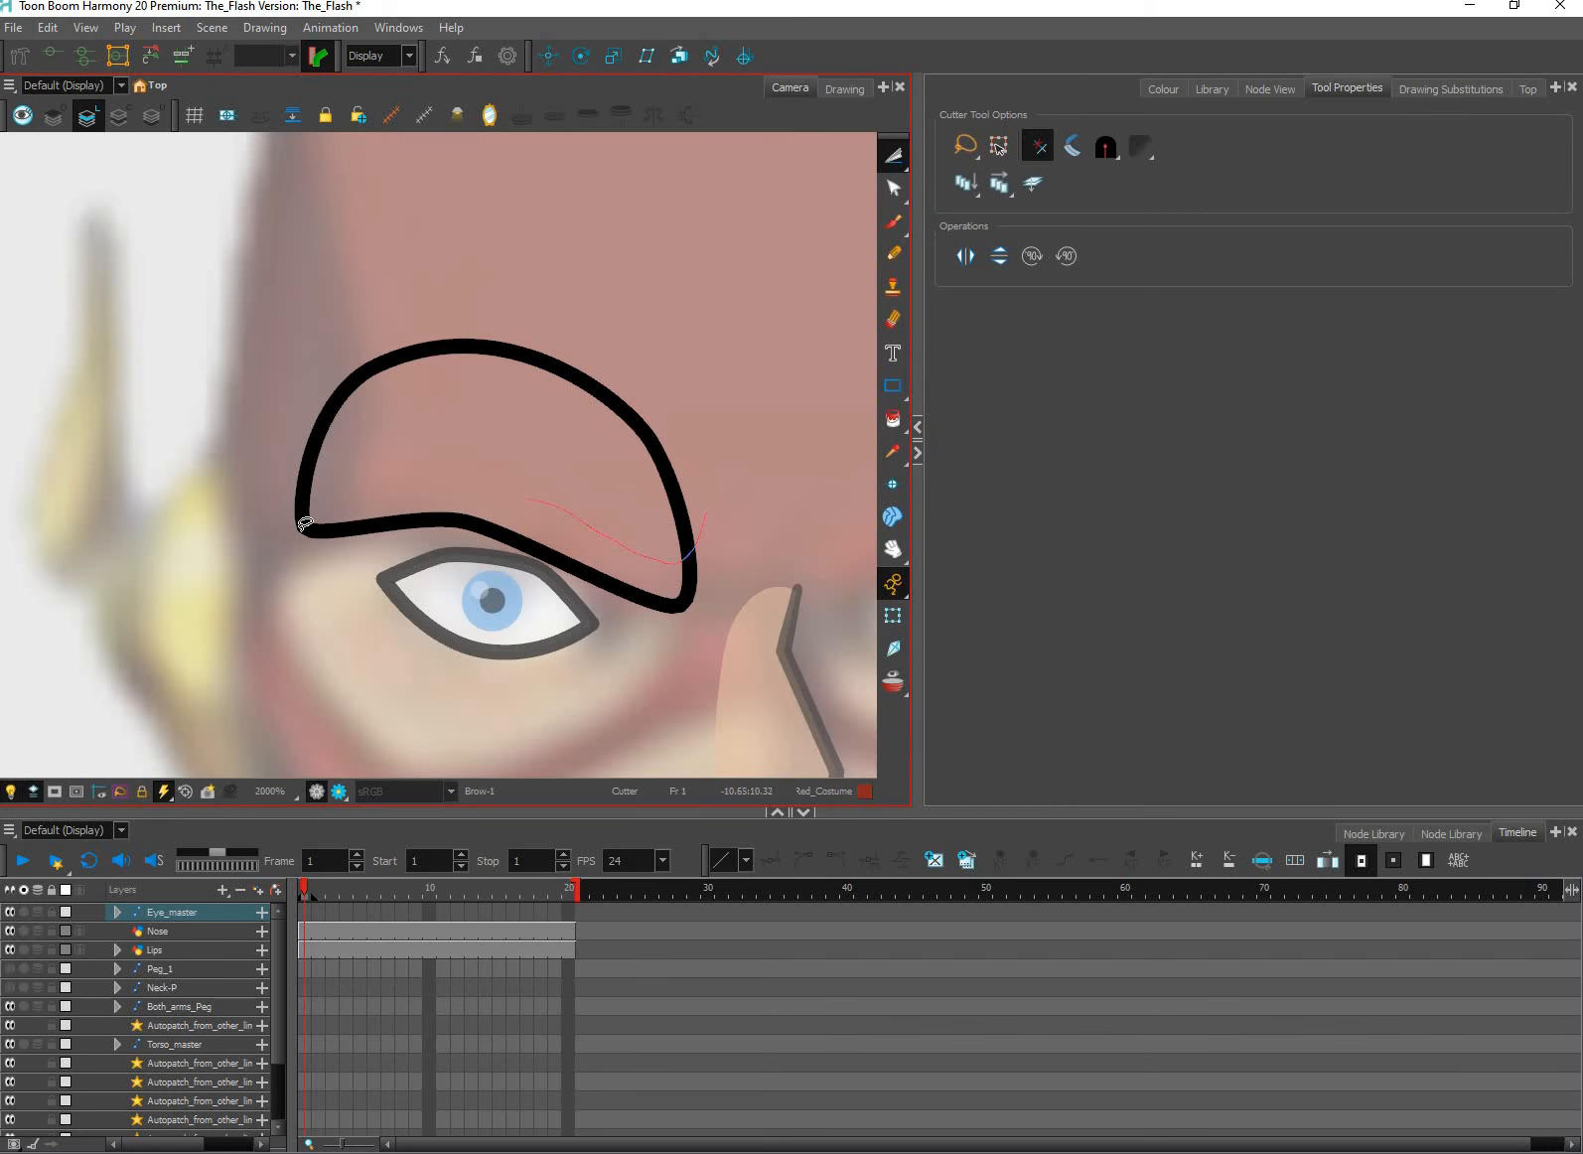
# Try to lasso and delete the upper arc of the brow's outline, and undo the deletion.
pyautogui.moveTo(611, 321); pyautogui.dragTo(707, 522)
pyautogui.moveTo(752, 584); pyautogui.dragTo(750, 574)
pyautogui.press('Delete')
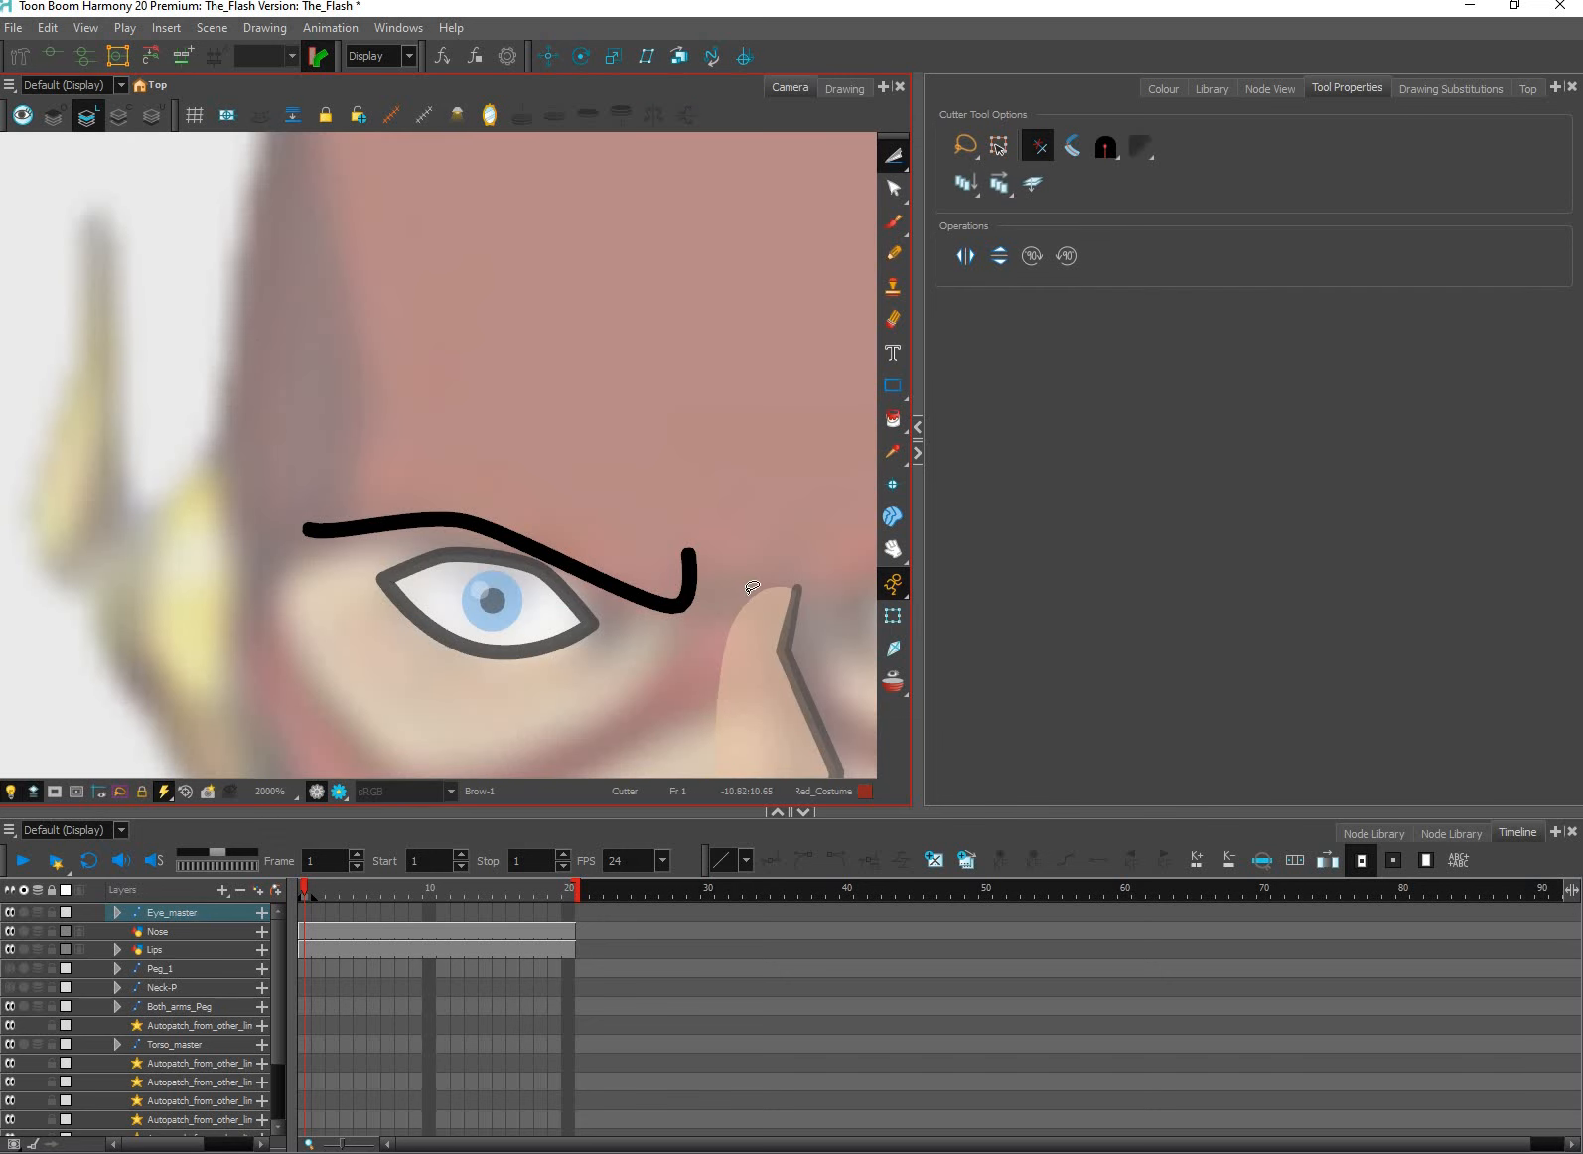
pyautogui.hotkey('ctrl', 'z')
pyautogui.click(724, 565)
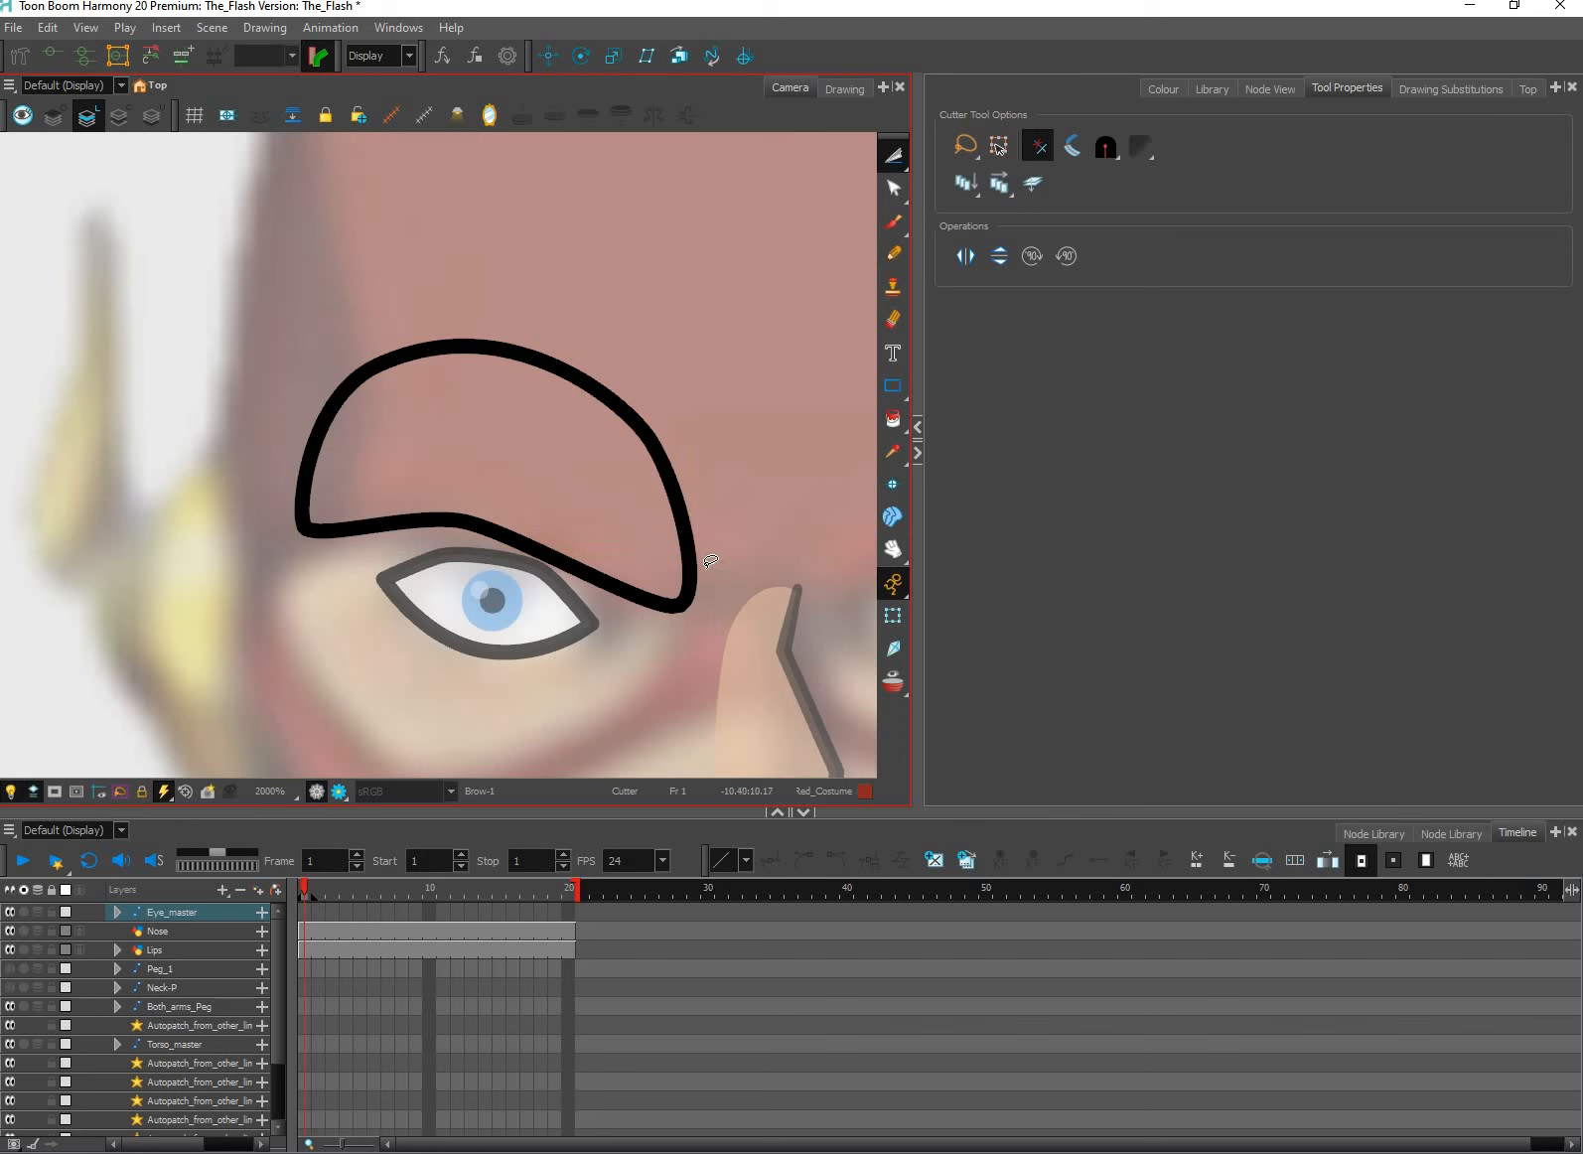
# Lasso the brow's lower outline, cut it from Line Art and paste it into the Overlay Art layer.
pyautogui.moveTo(420, 489)
pyautogui.mouseDown()
pyautogui.moveTo(283, 545)
pyautogui.moveTo(486, 663)
pyautogui.moveTo(718, 557)
pyautogui.moveTo(745, 624)
pyautogui.moveTo(479, 672)
pyautogui.mouseUp()
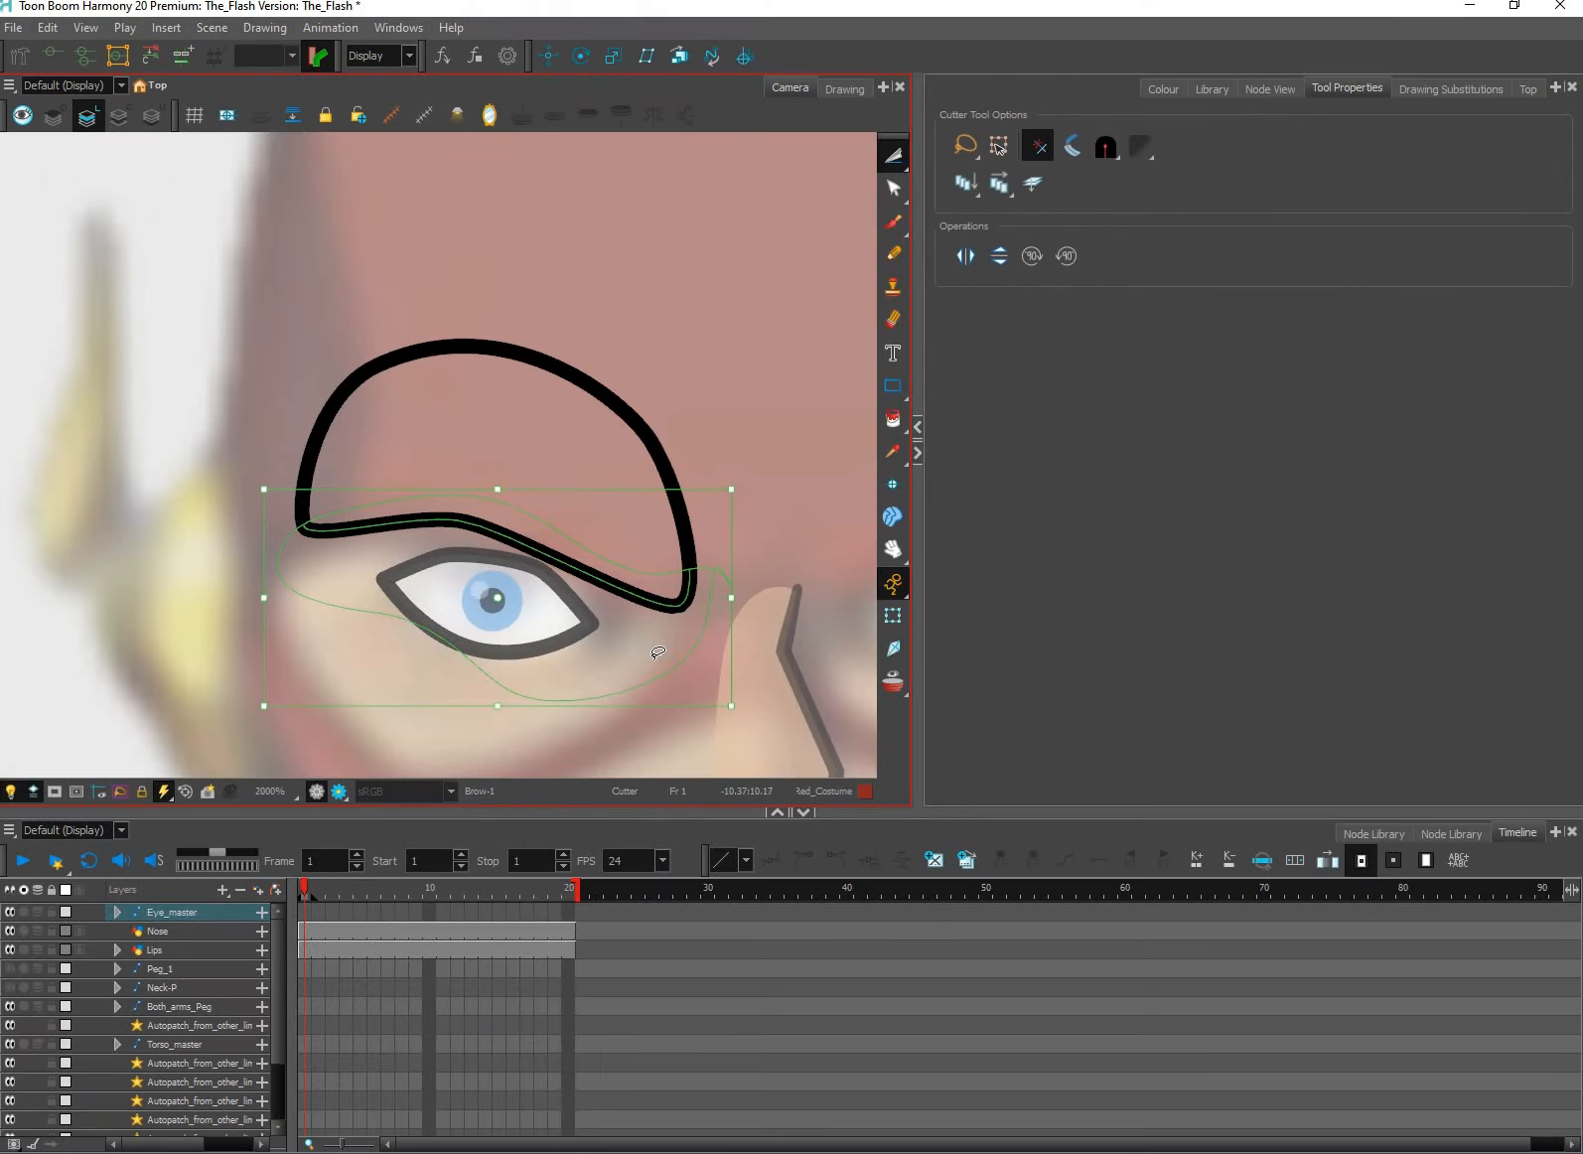
pyautogui.press('Delete')
pyautogui.click(55, 117)
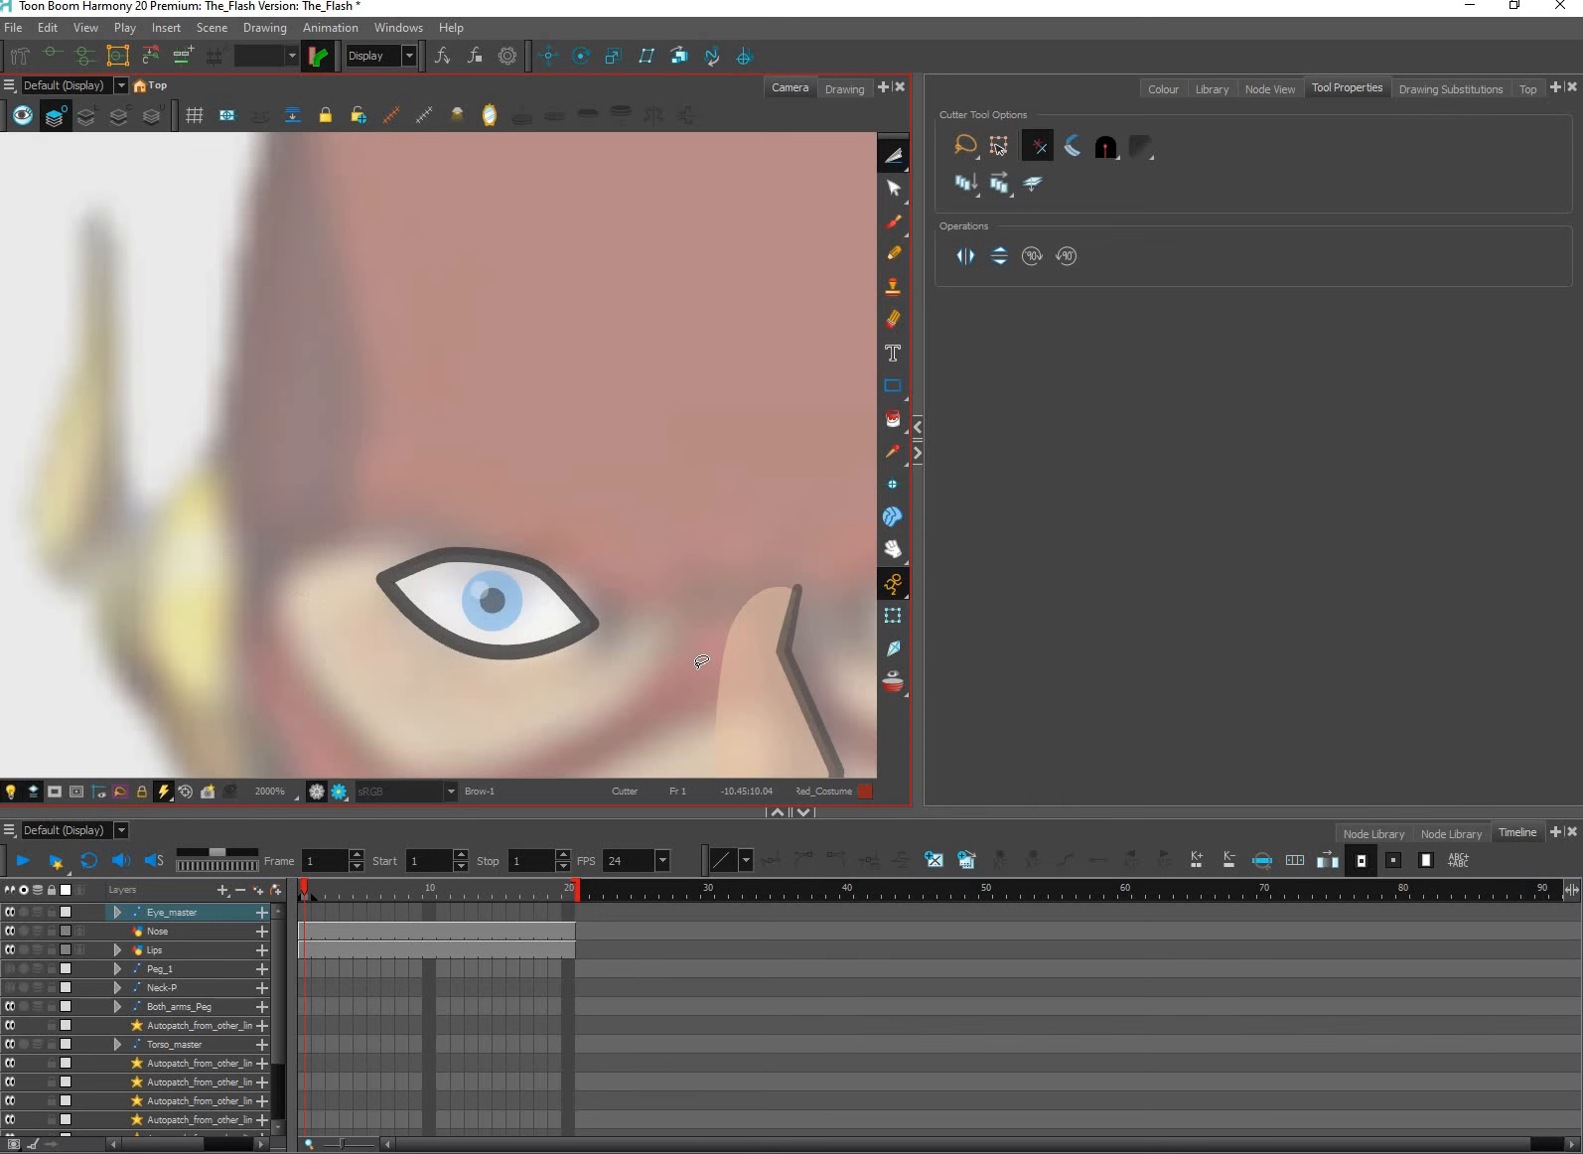
# Select the brow with the Transform tool and step through its parent and child layers with the whole face in view.
pyautogui.click(893, 616)
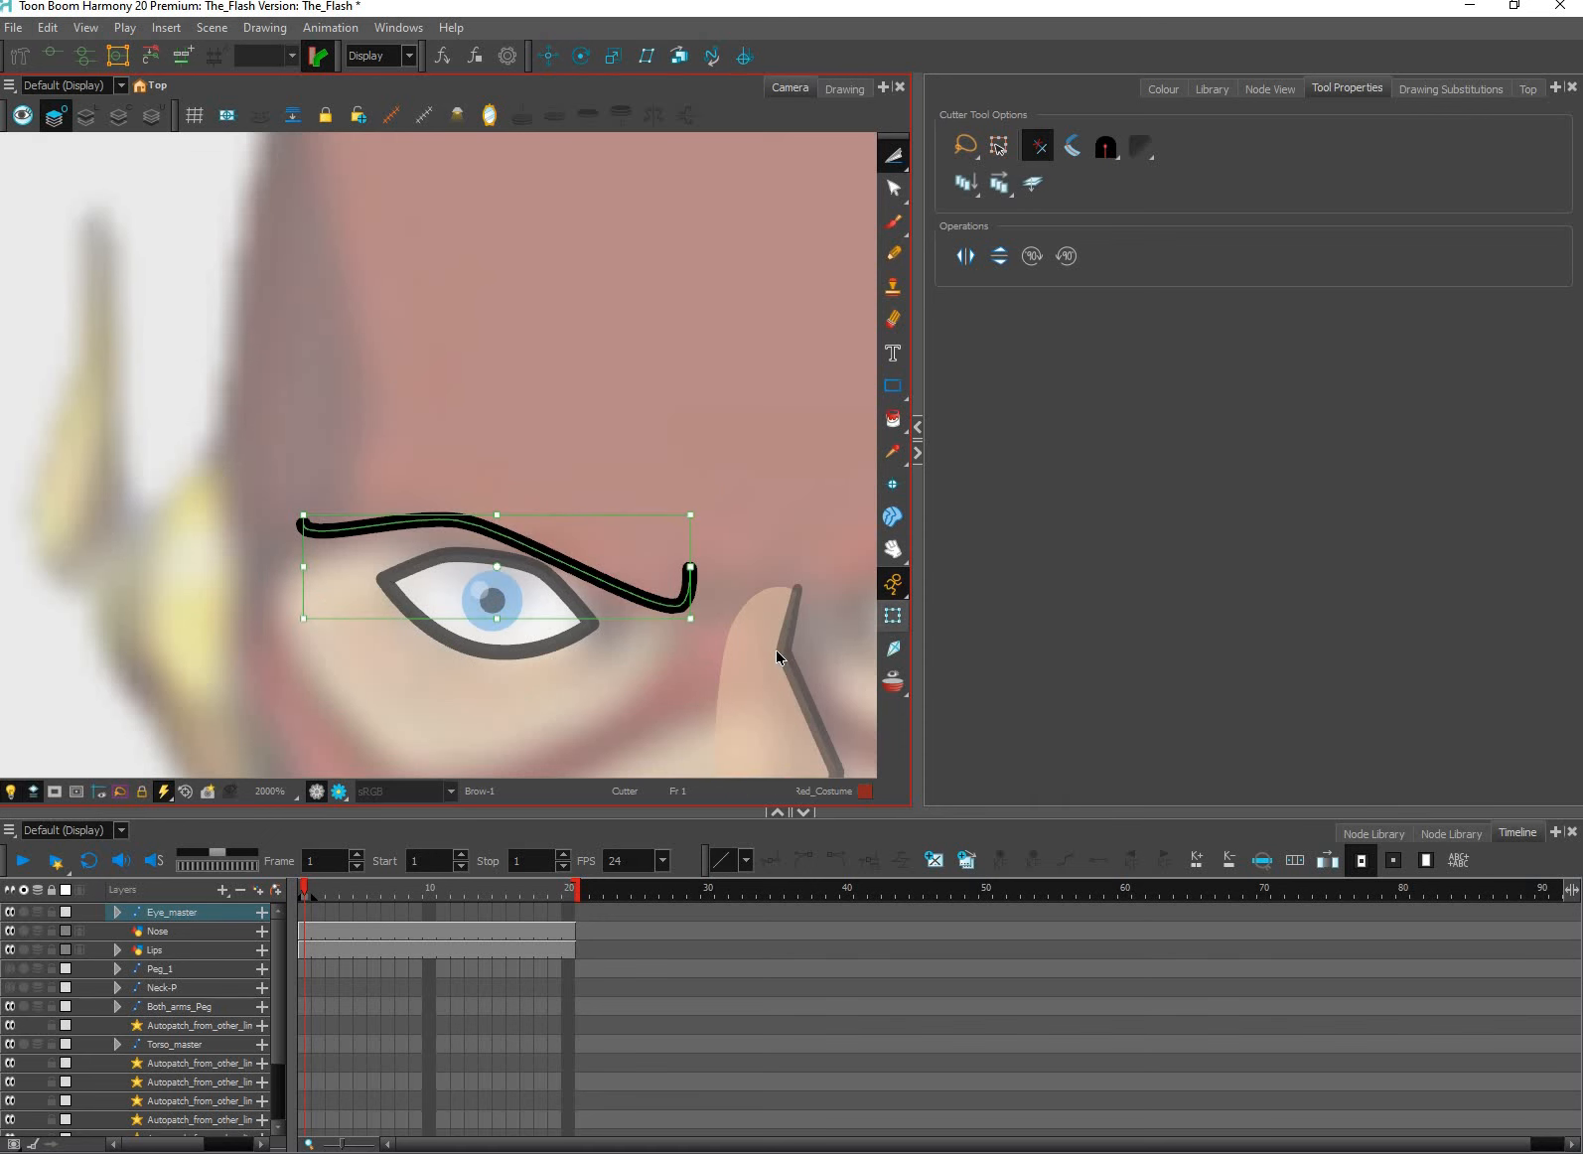
pyautogui.scroll(-4, 724, 566)
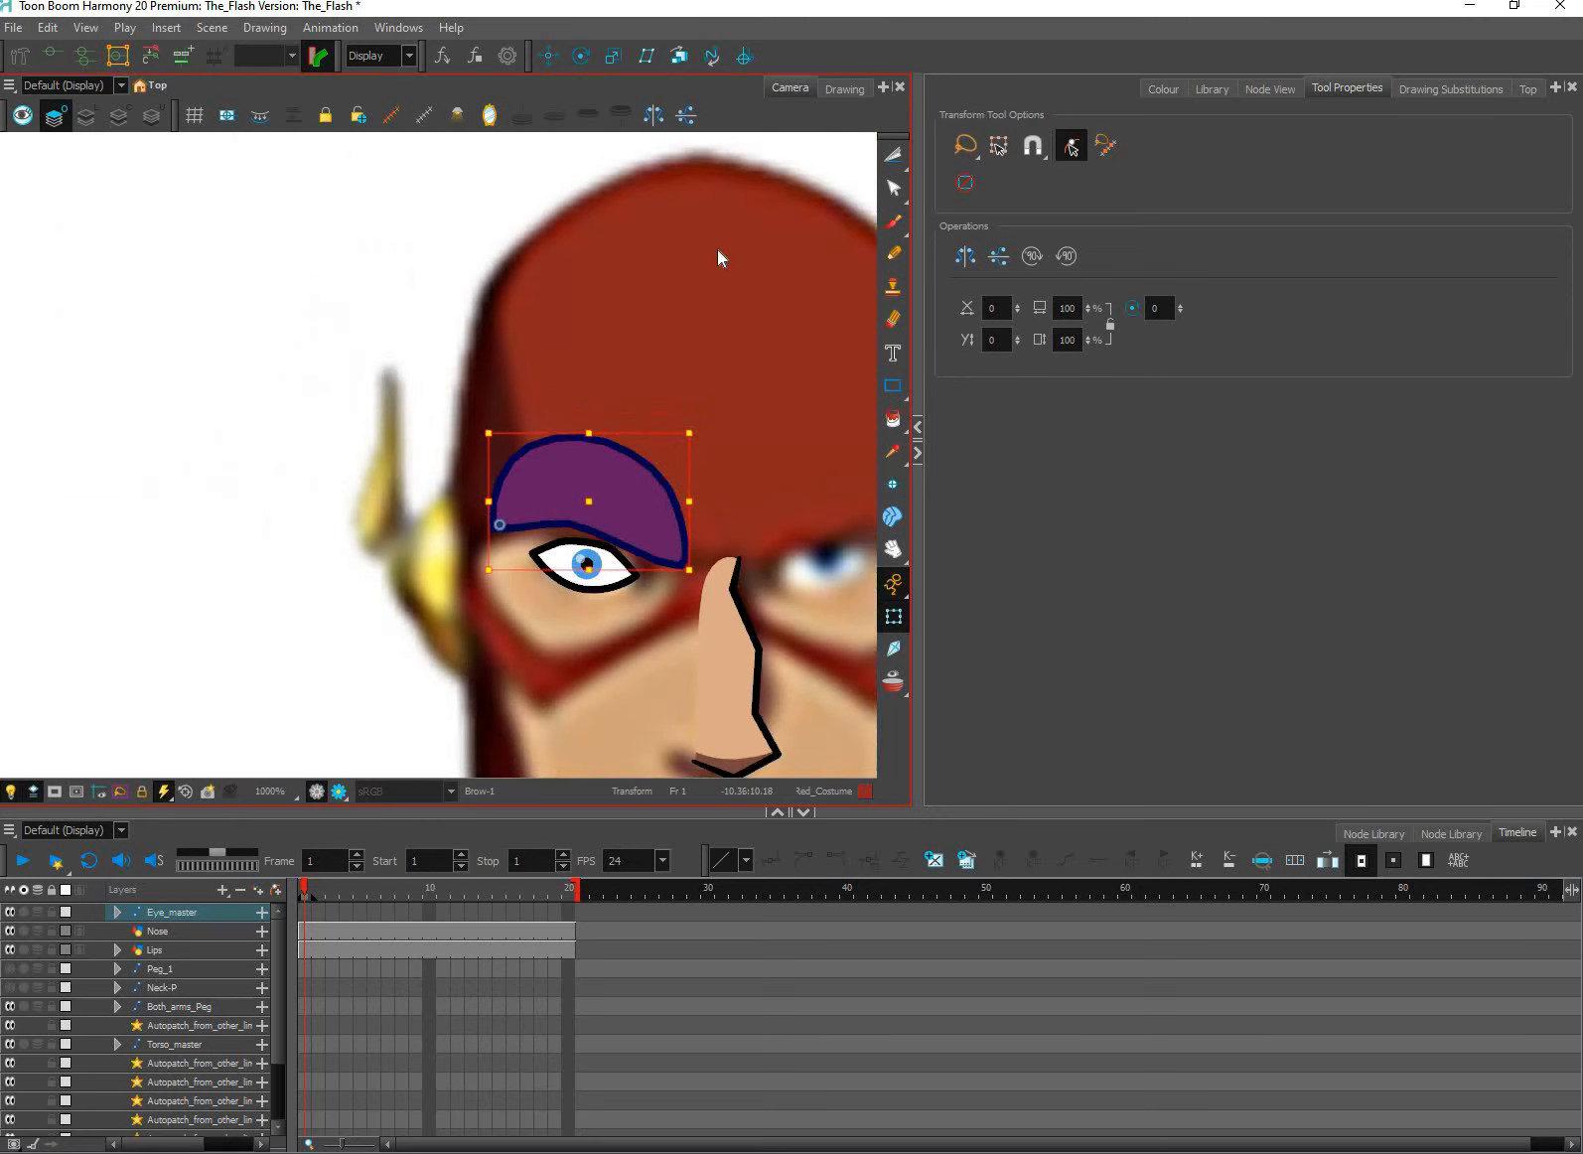
pyautogui.moveTo(537, 623); pyautogui.dragTo(495, 651)
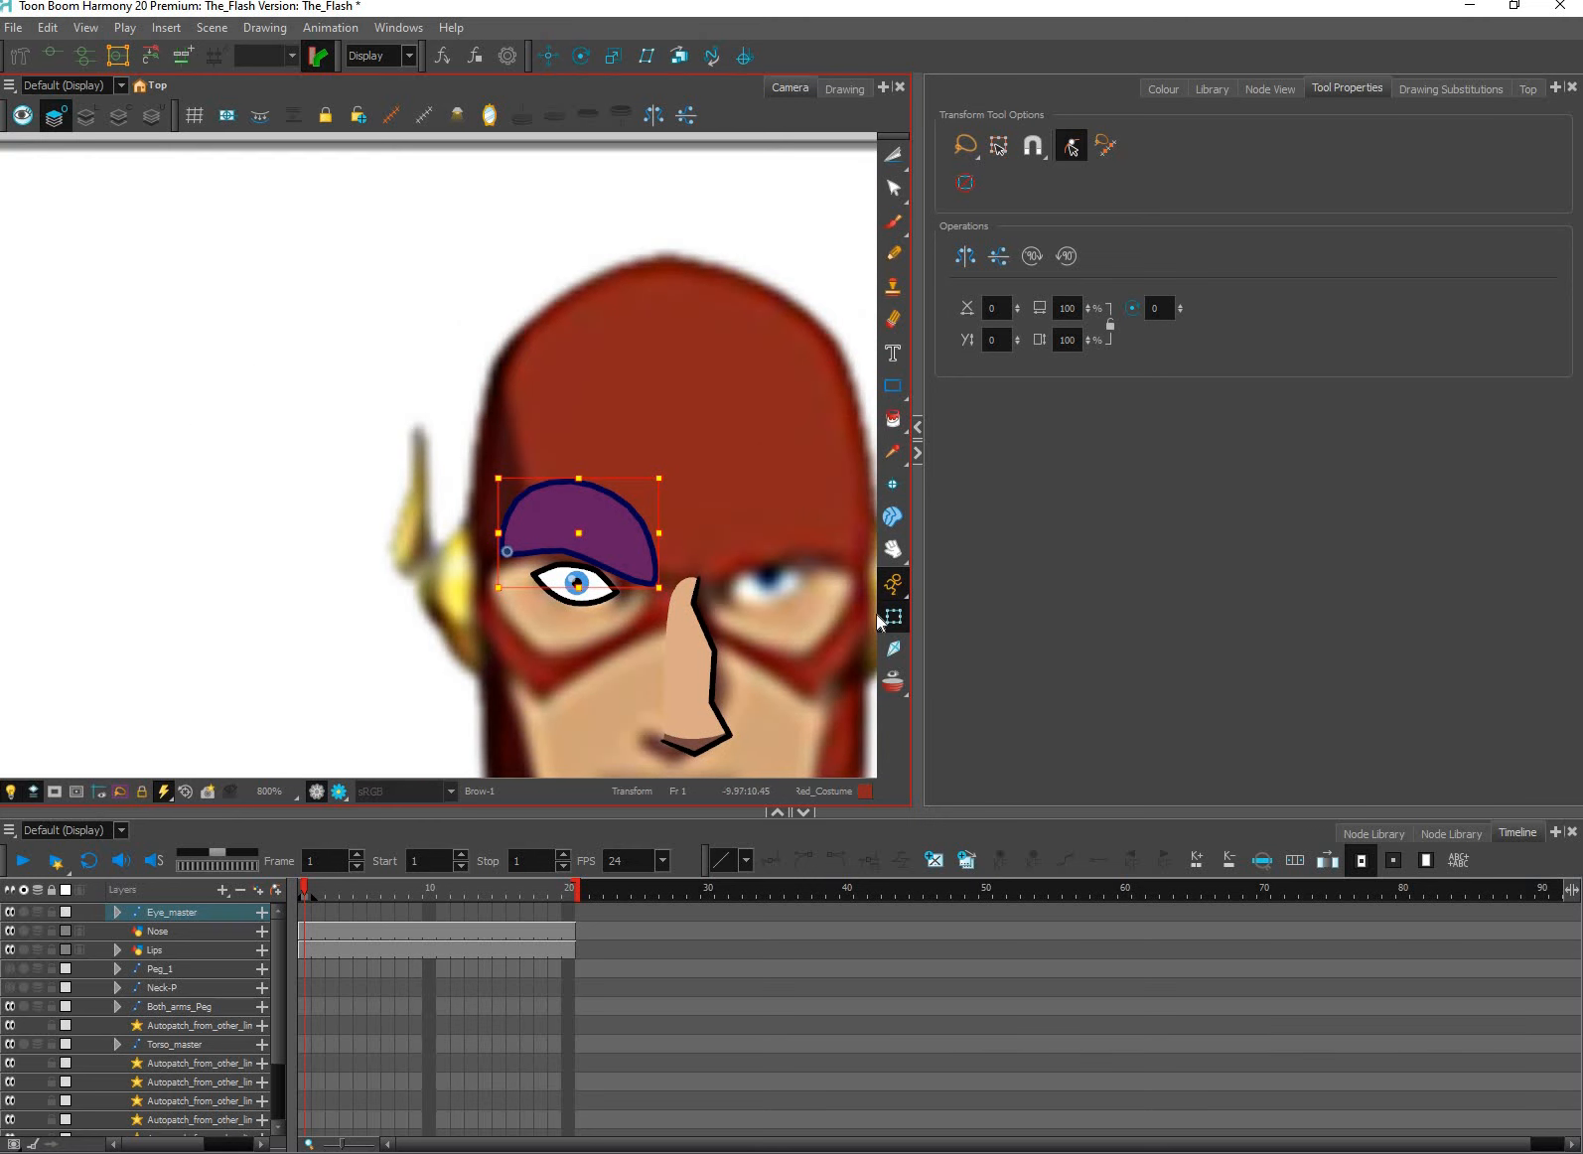
pyautogui.moveTo(858, 688); pyautogui.dragTo(822, 618)
pyautogui.moveTo(663, 530); pyautogui.dragTo(631, 504)
pyautogui.press('b')
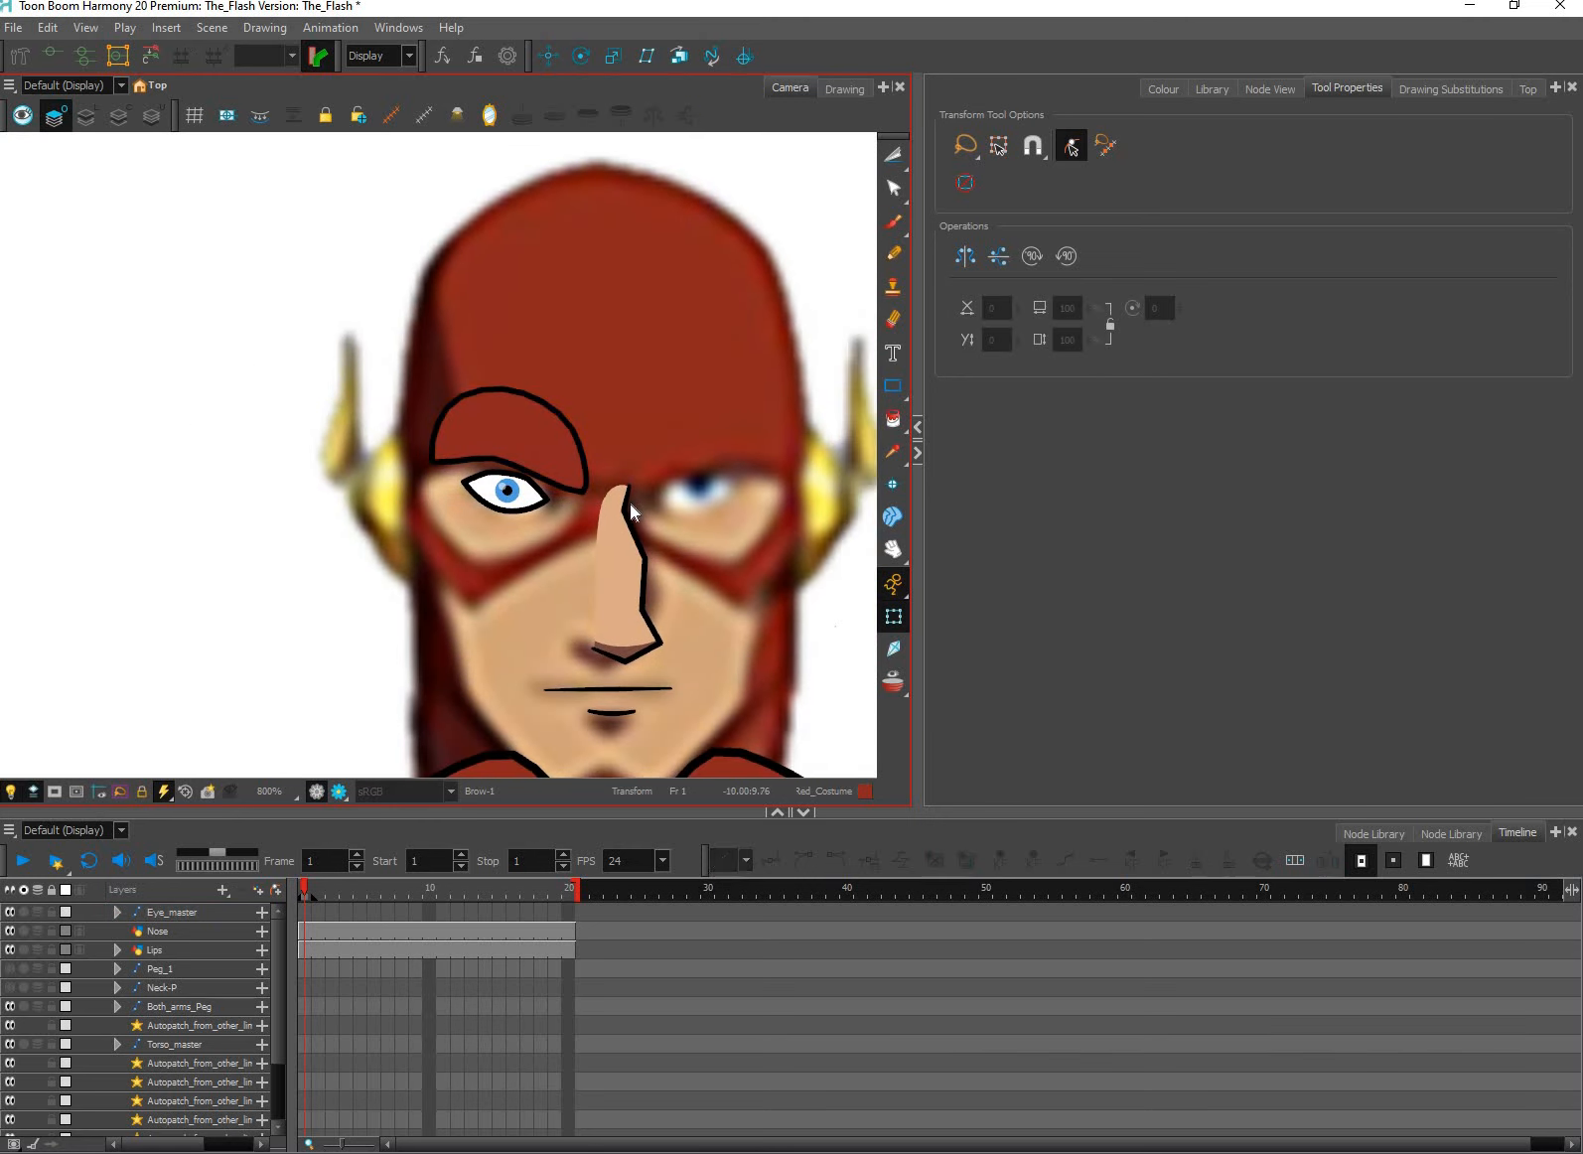
pyautogui.press('b')
pyautogui.hotkey('shift', 'b')
pyautogui.hotkey('shift', 'b')
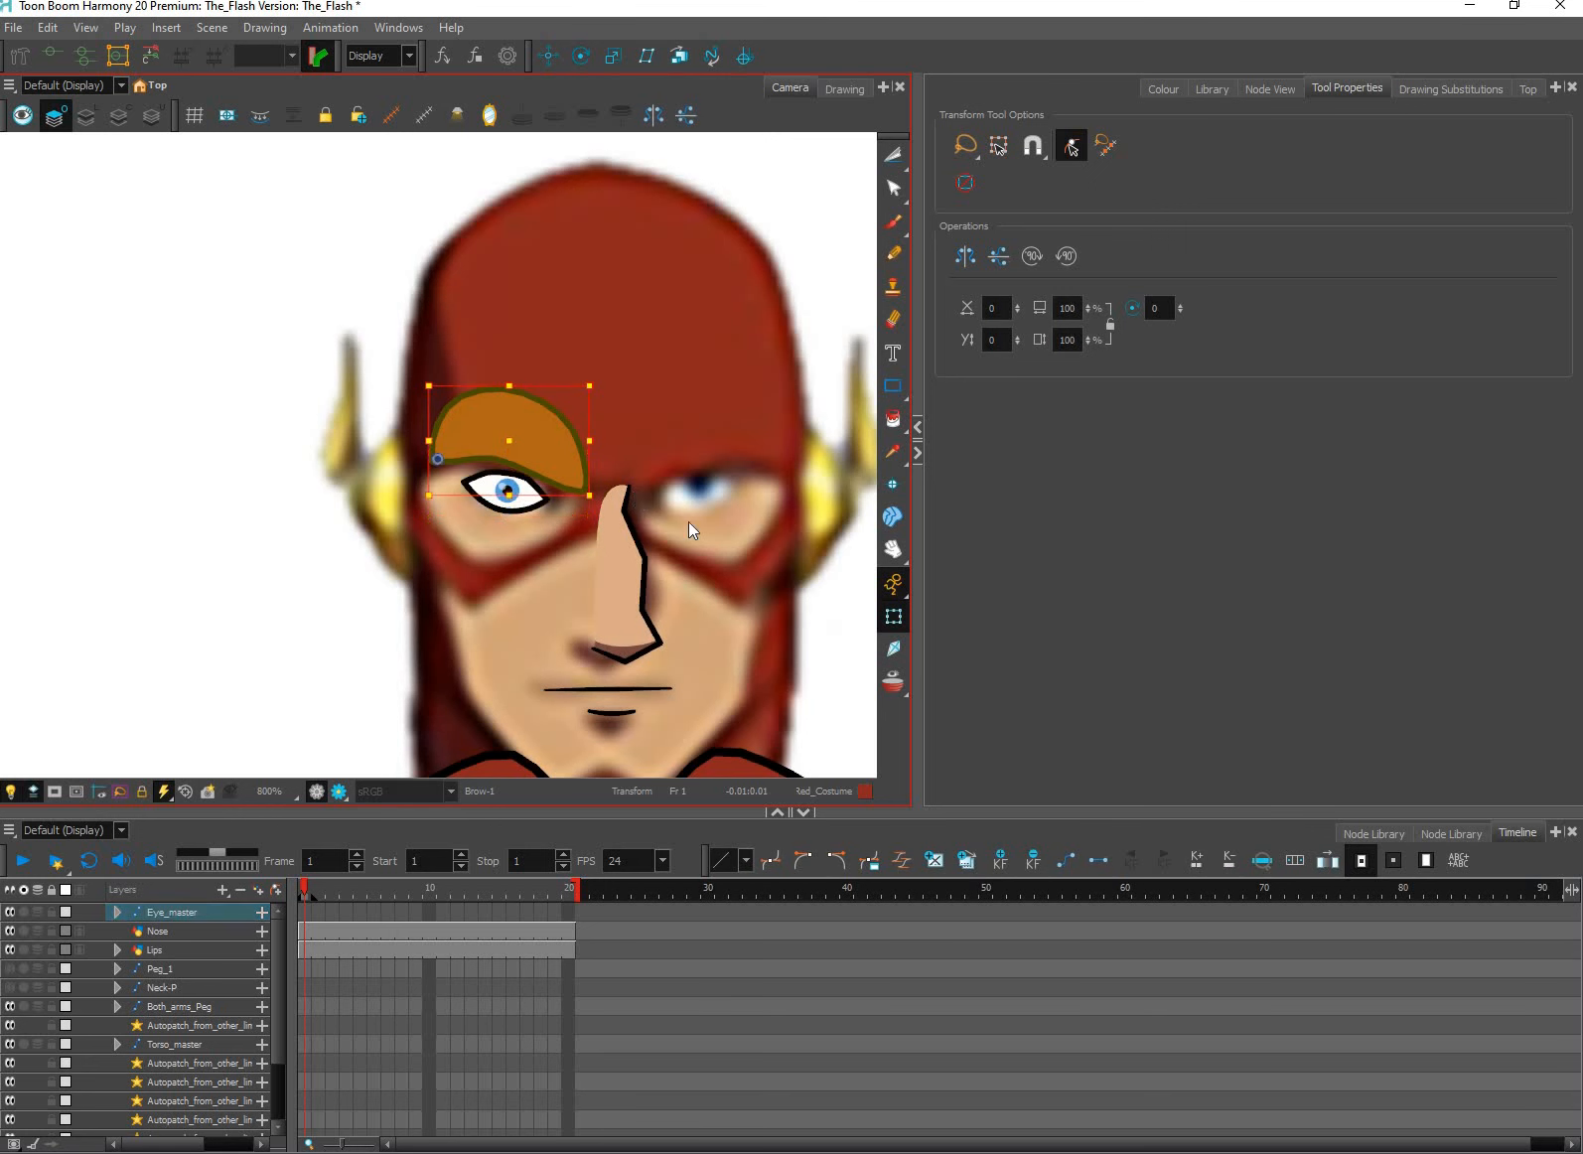
# Select the Eye 1 backdrop with all its nodes in the node network and copy it.
pyautogui.click(1214, 89)
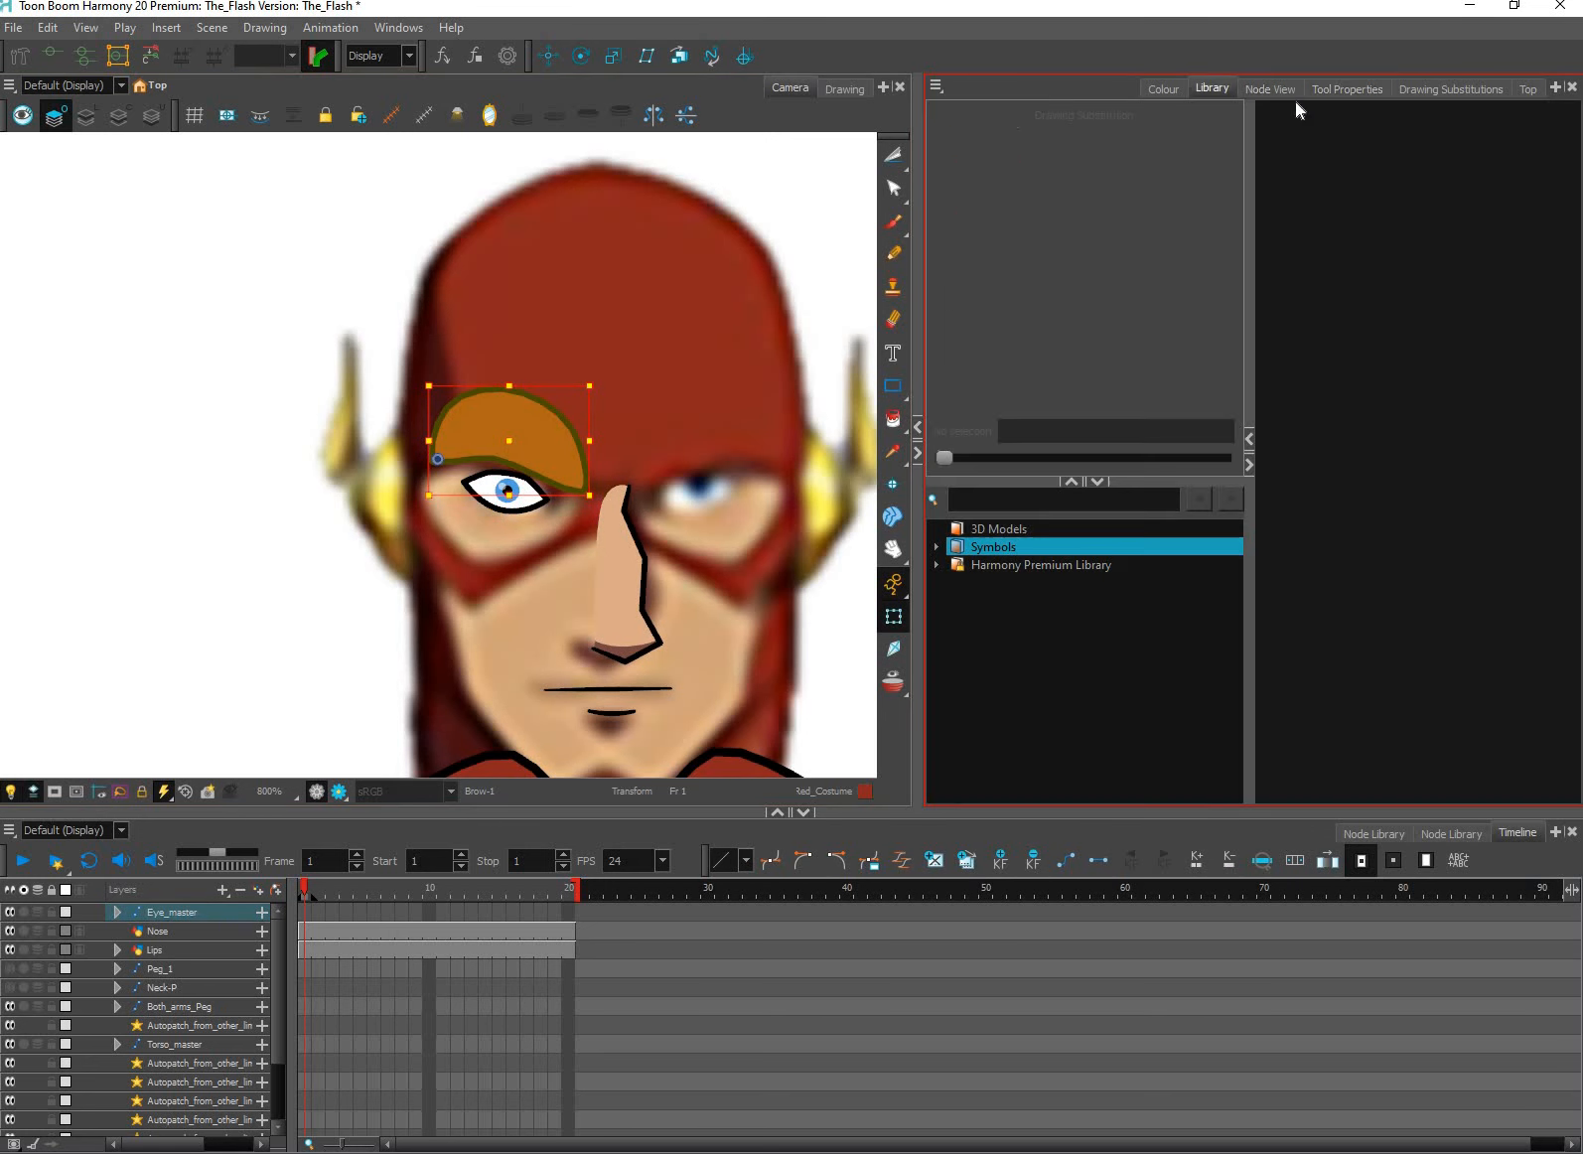
pyautogui.click(1276, 91)
pyautogui.scroll(-10, 1358, 457)
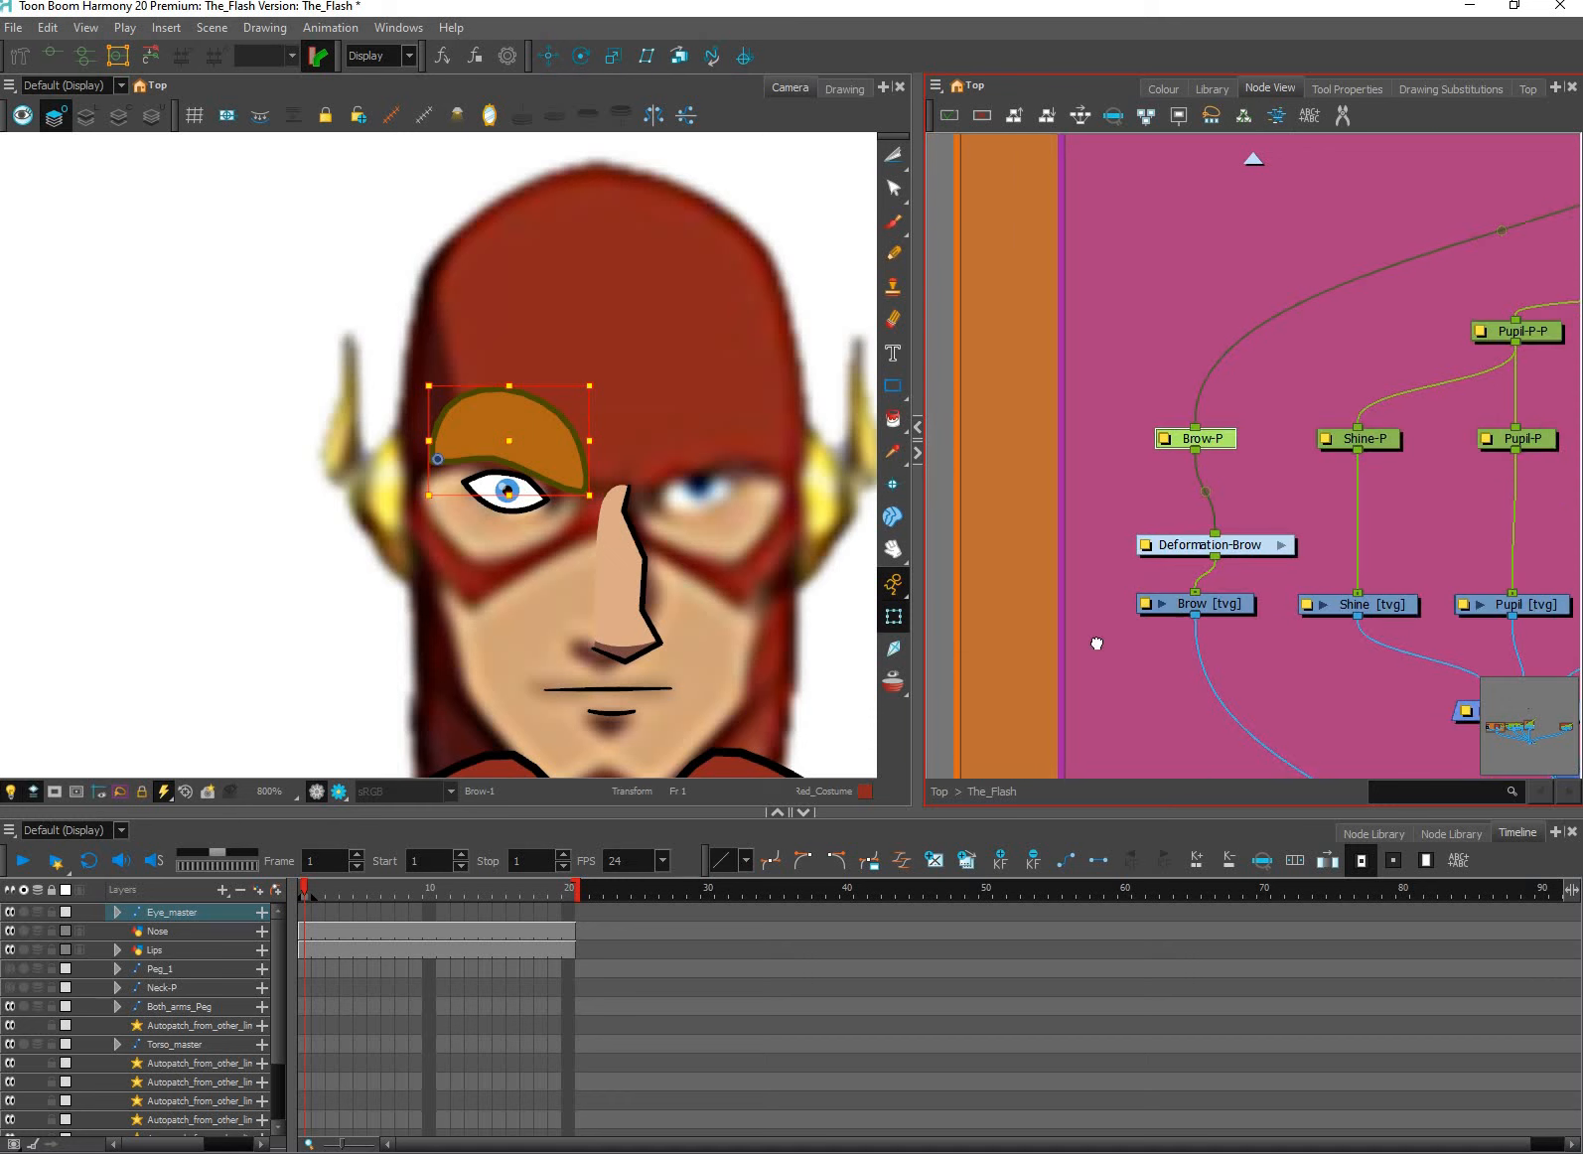
pyautogui.moveTo(1275, 515); pyautogui.dragTo(1201, 546)
pyautogui.scroll(1, 1238, 540)
pyautogui.click(1282, 491)
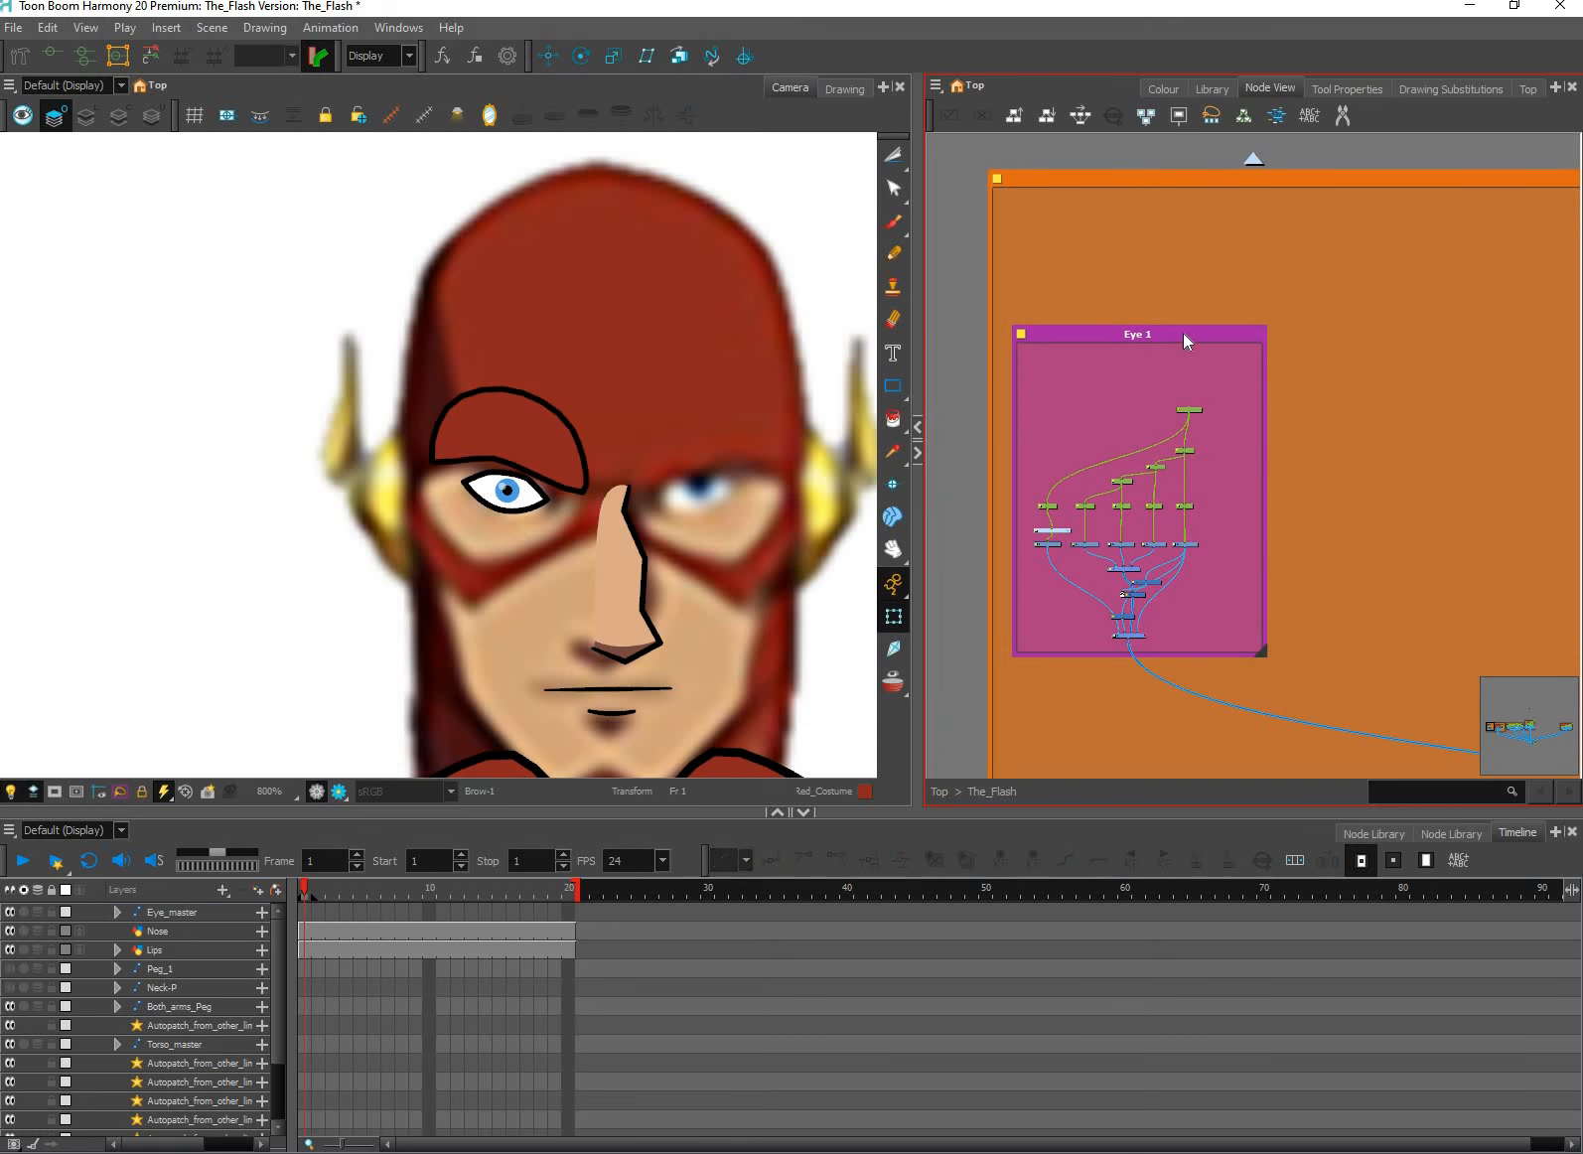
pyautogui.moveTo(1247, 378); pyautogui.dragTo(1230, 384)
pyautogui.rightClick(1183, 337)
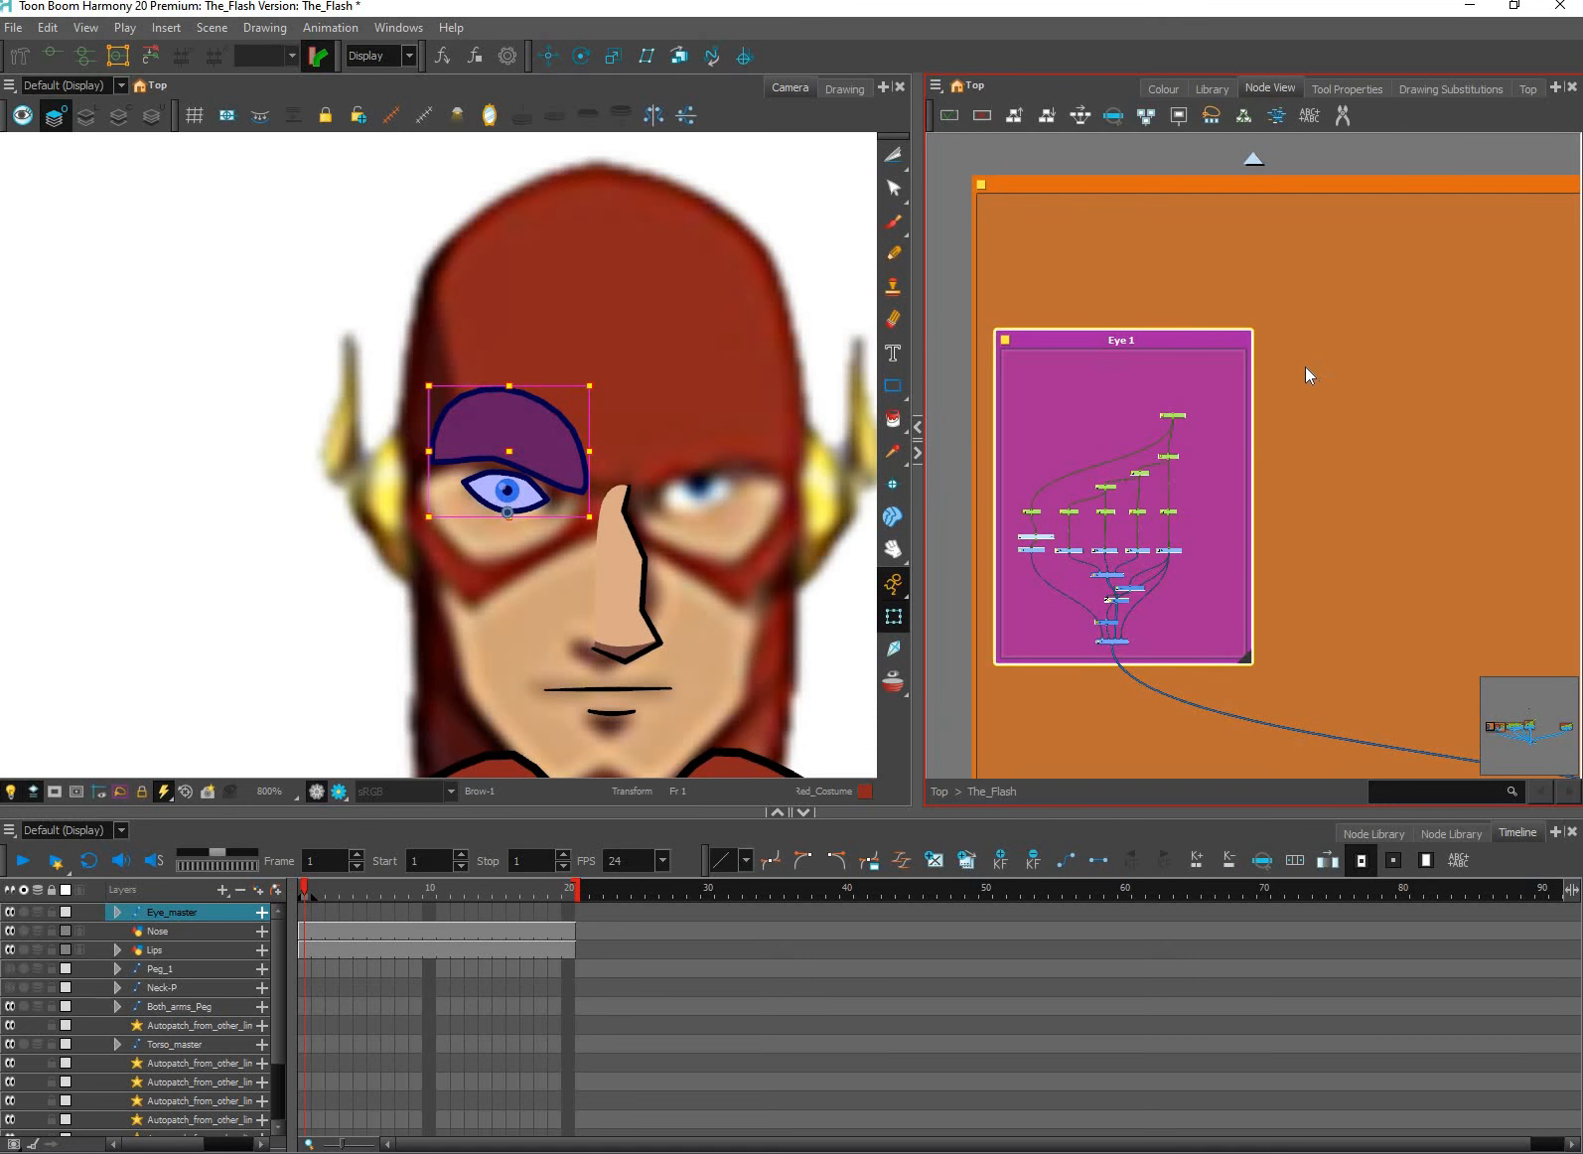
pyautogui.click(1303, 374)
pyautogui.scroll(3, 1184, 304)
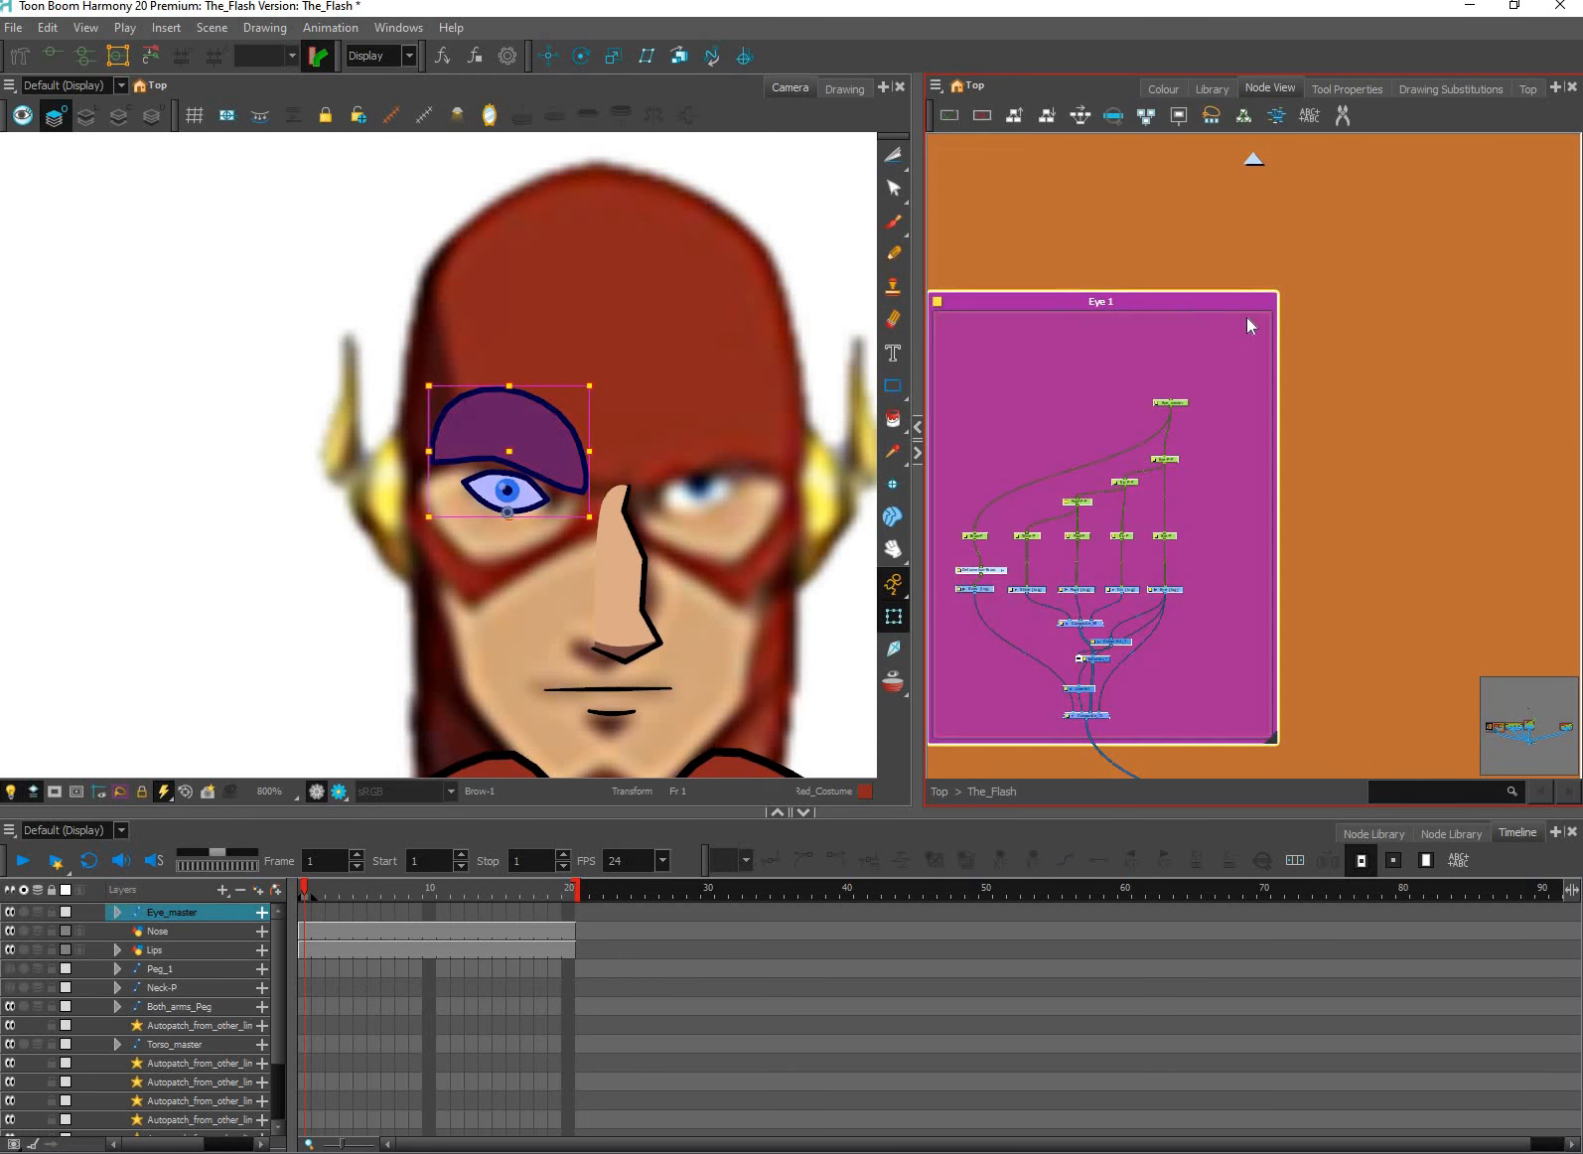
pyautogui.rightClick(1287, 337)
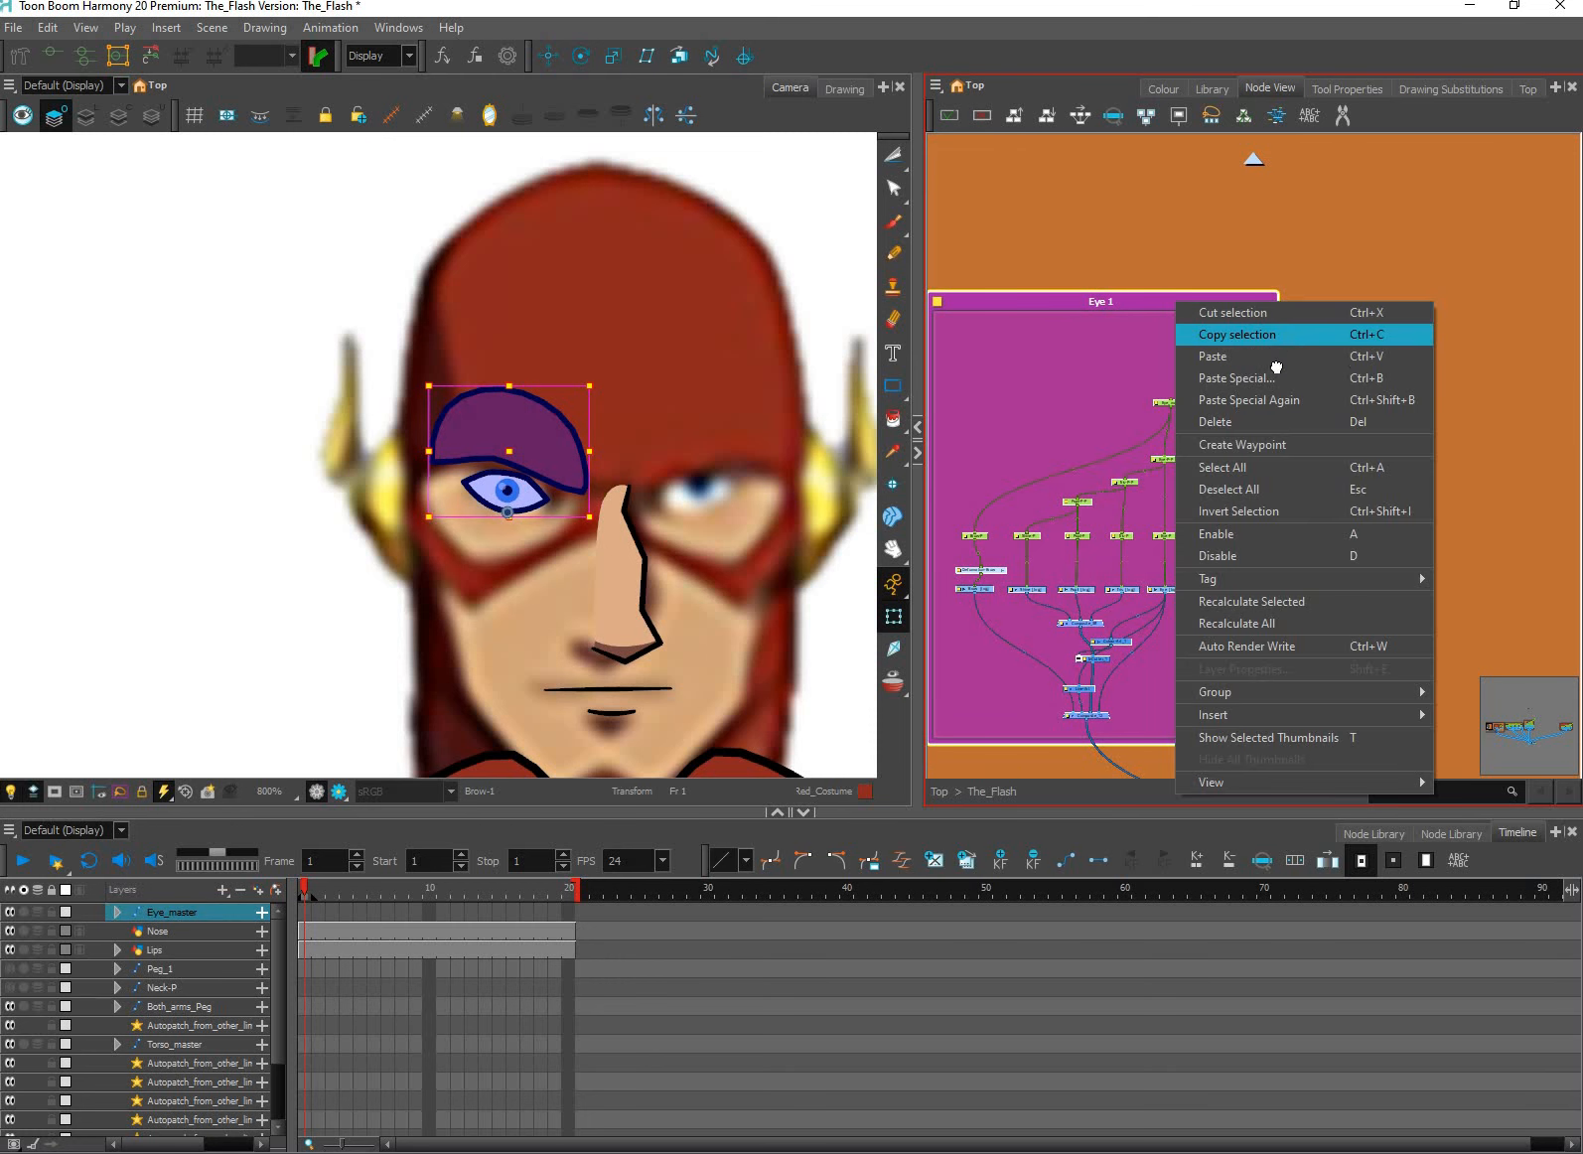
pyautogui.click(1208, 331)
# Paste Special the copied eye nodes with palettes set to Link to original palettes (colour model) and Create New Columns enabled.
pyautogui.moveTo(1223, 336); pyautogui.dragTo(970, 354)
pyautogui.moveTo(1336, 328); pyautogui.dragTo(1089, 272)
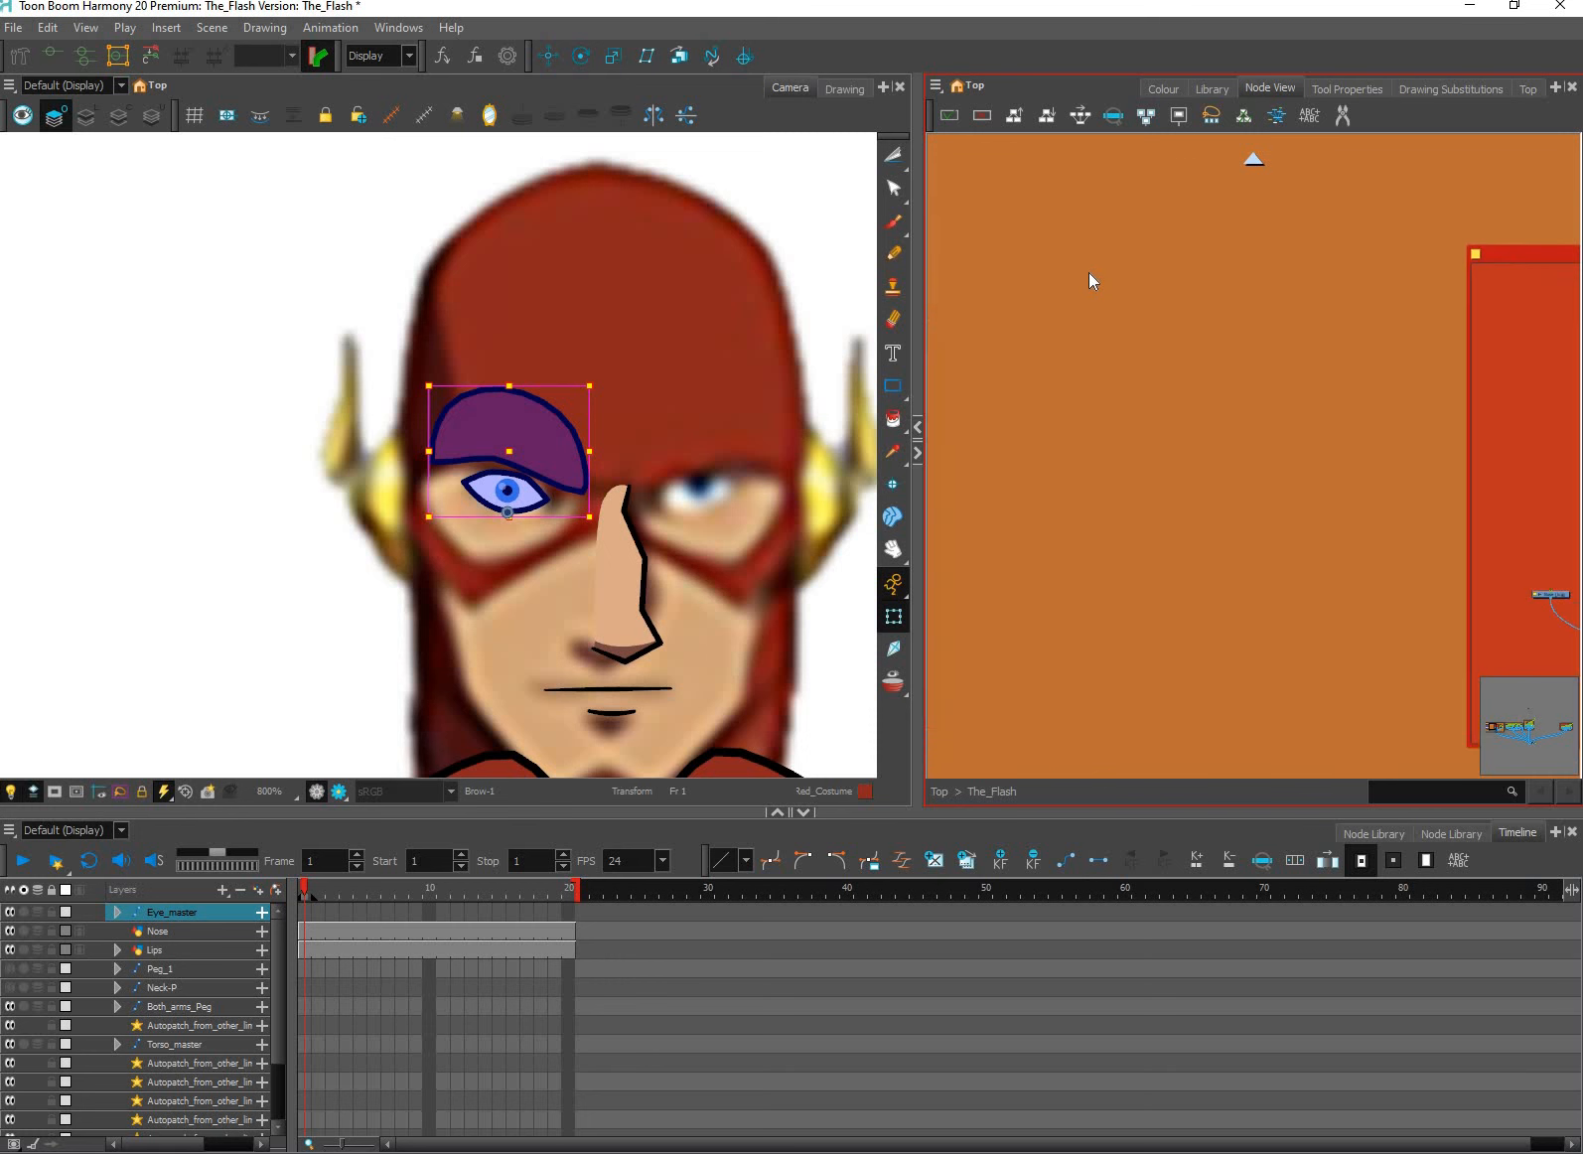
pyautogui.rightClick(1204, 303)
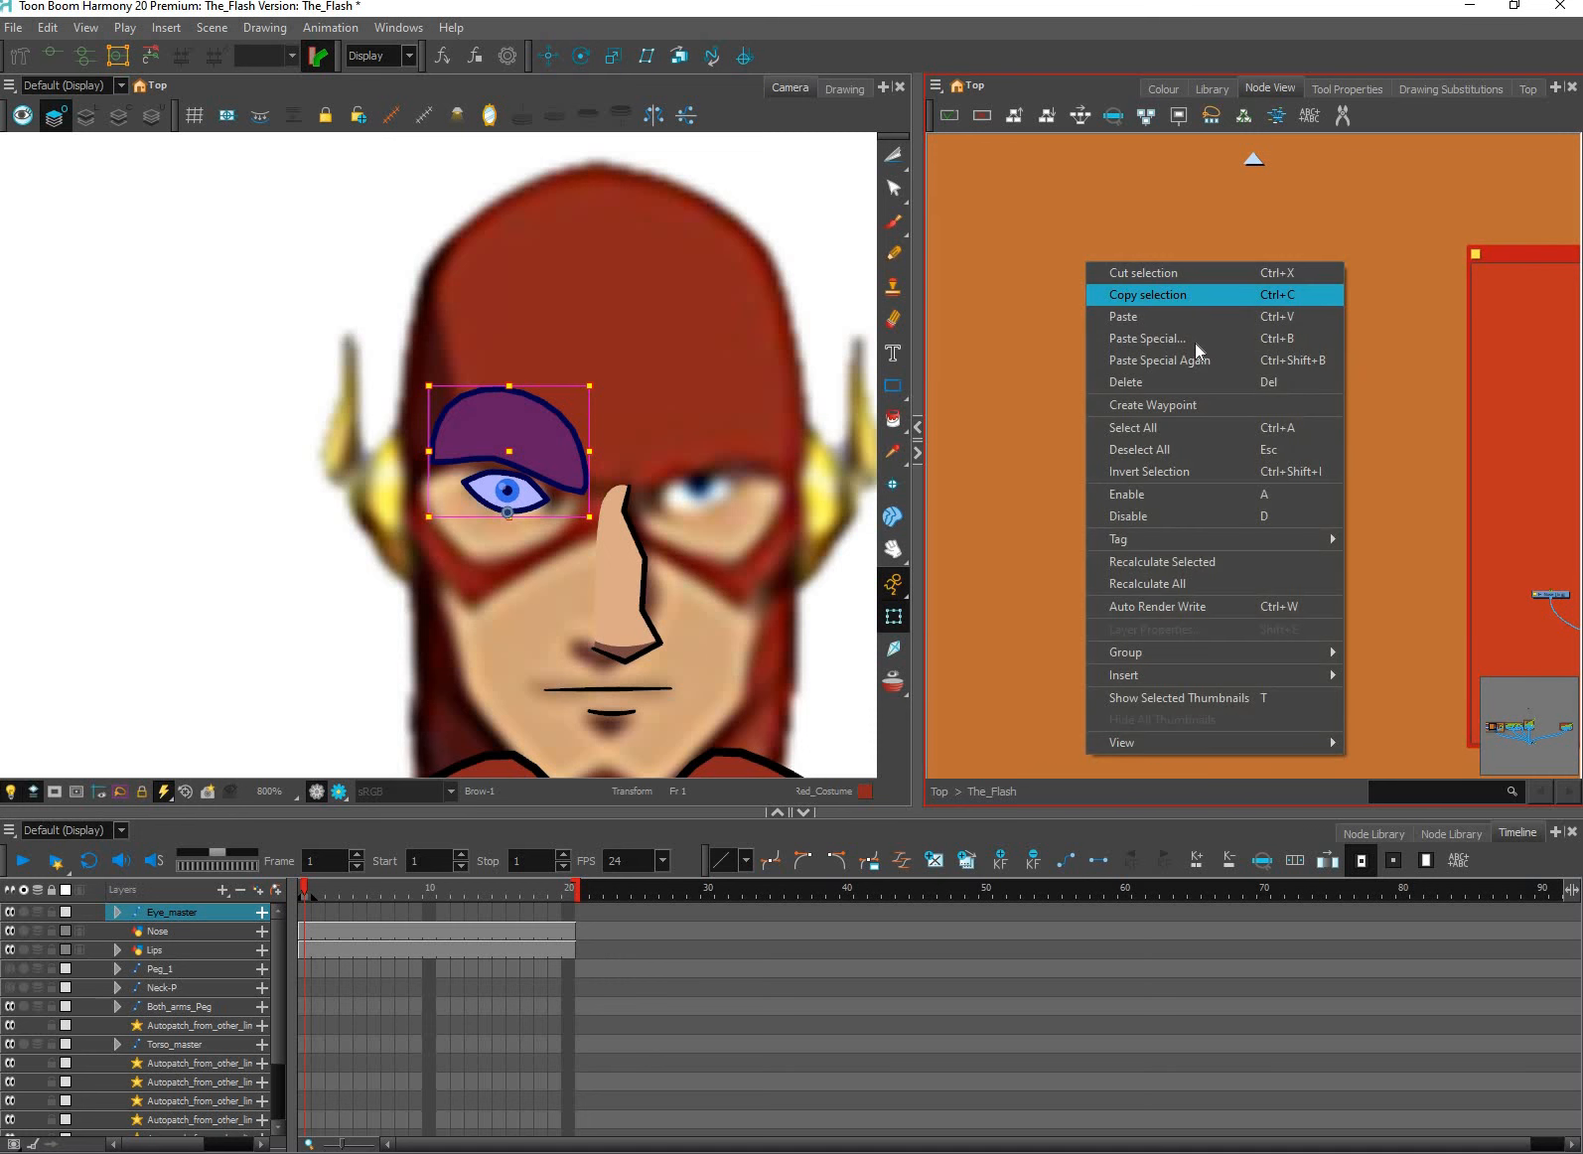
pyautogui.click(1194, 342)
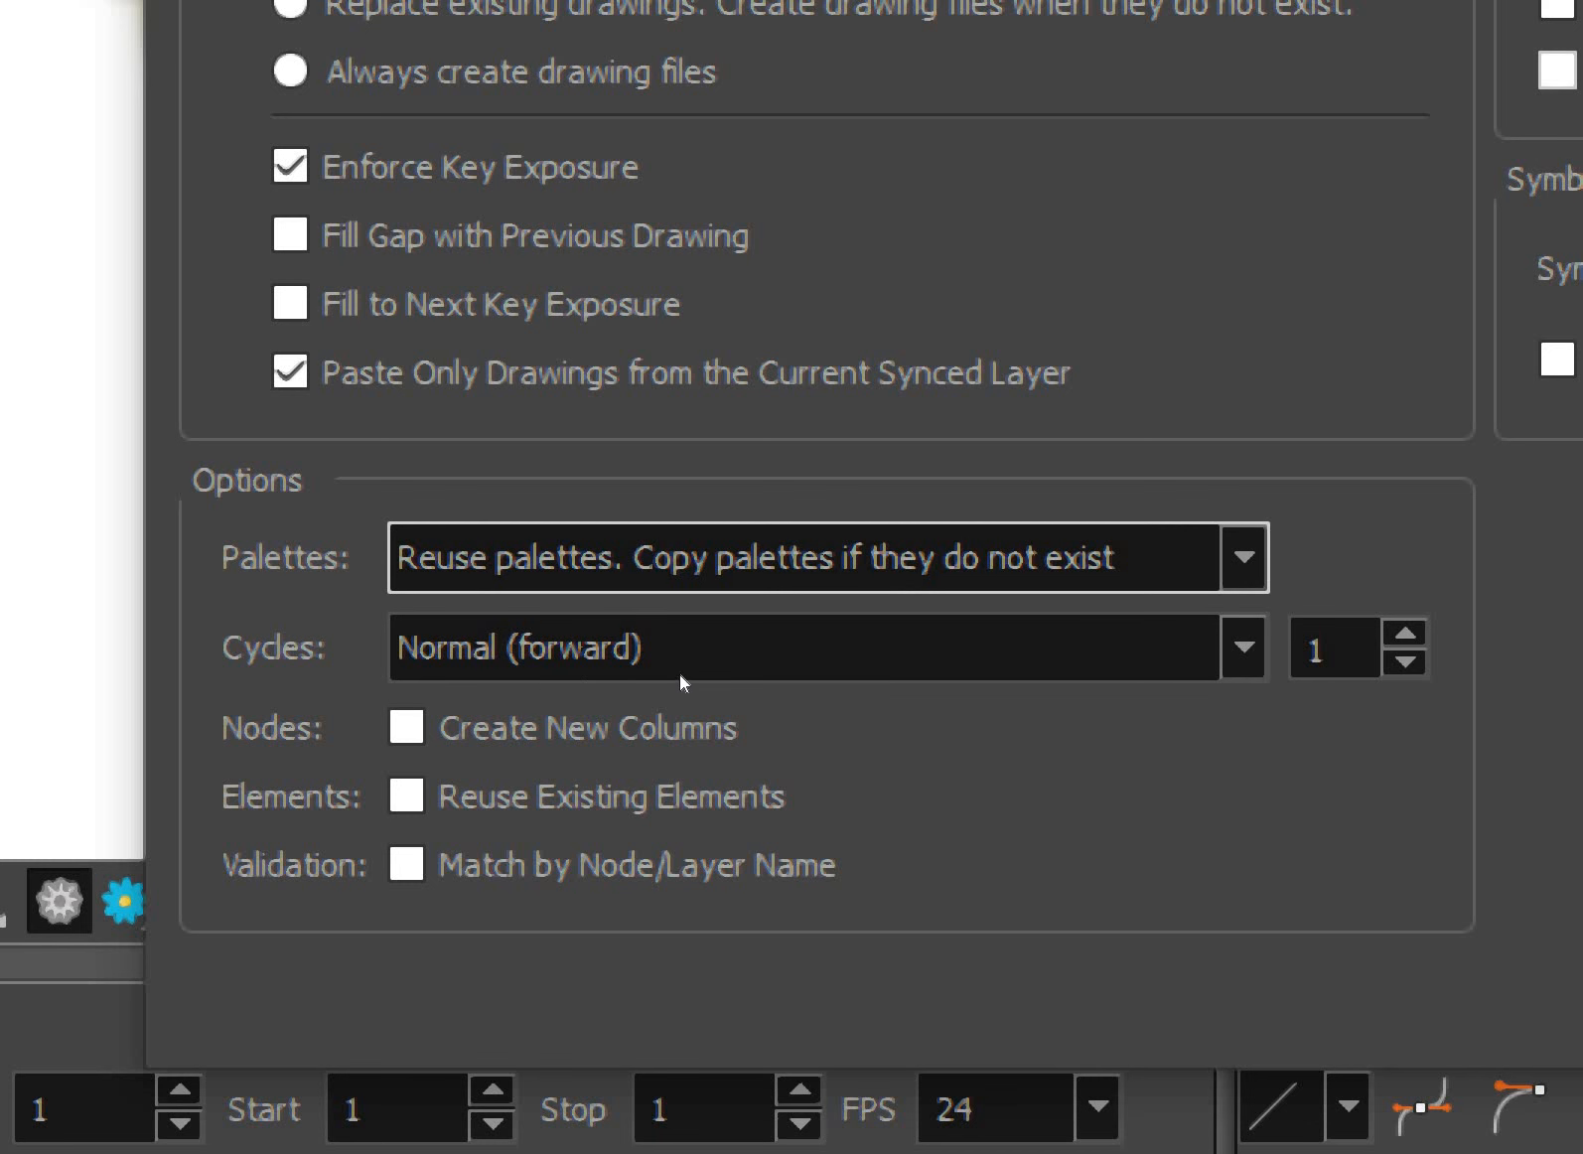
pyautogui.click(675, 564)
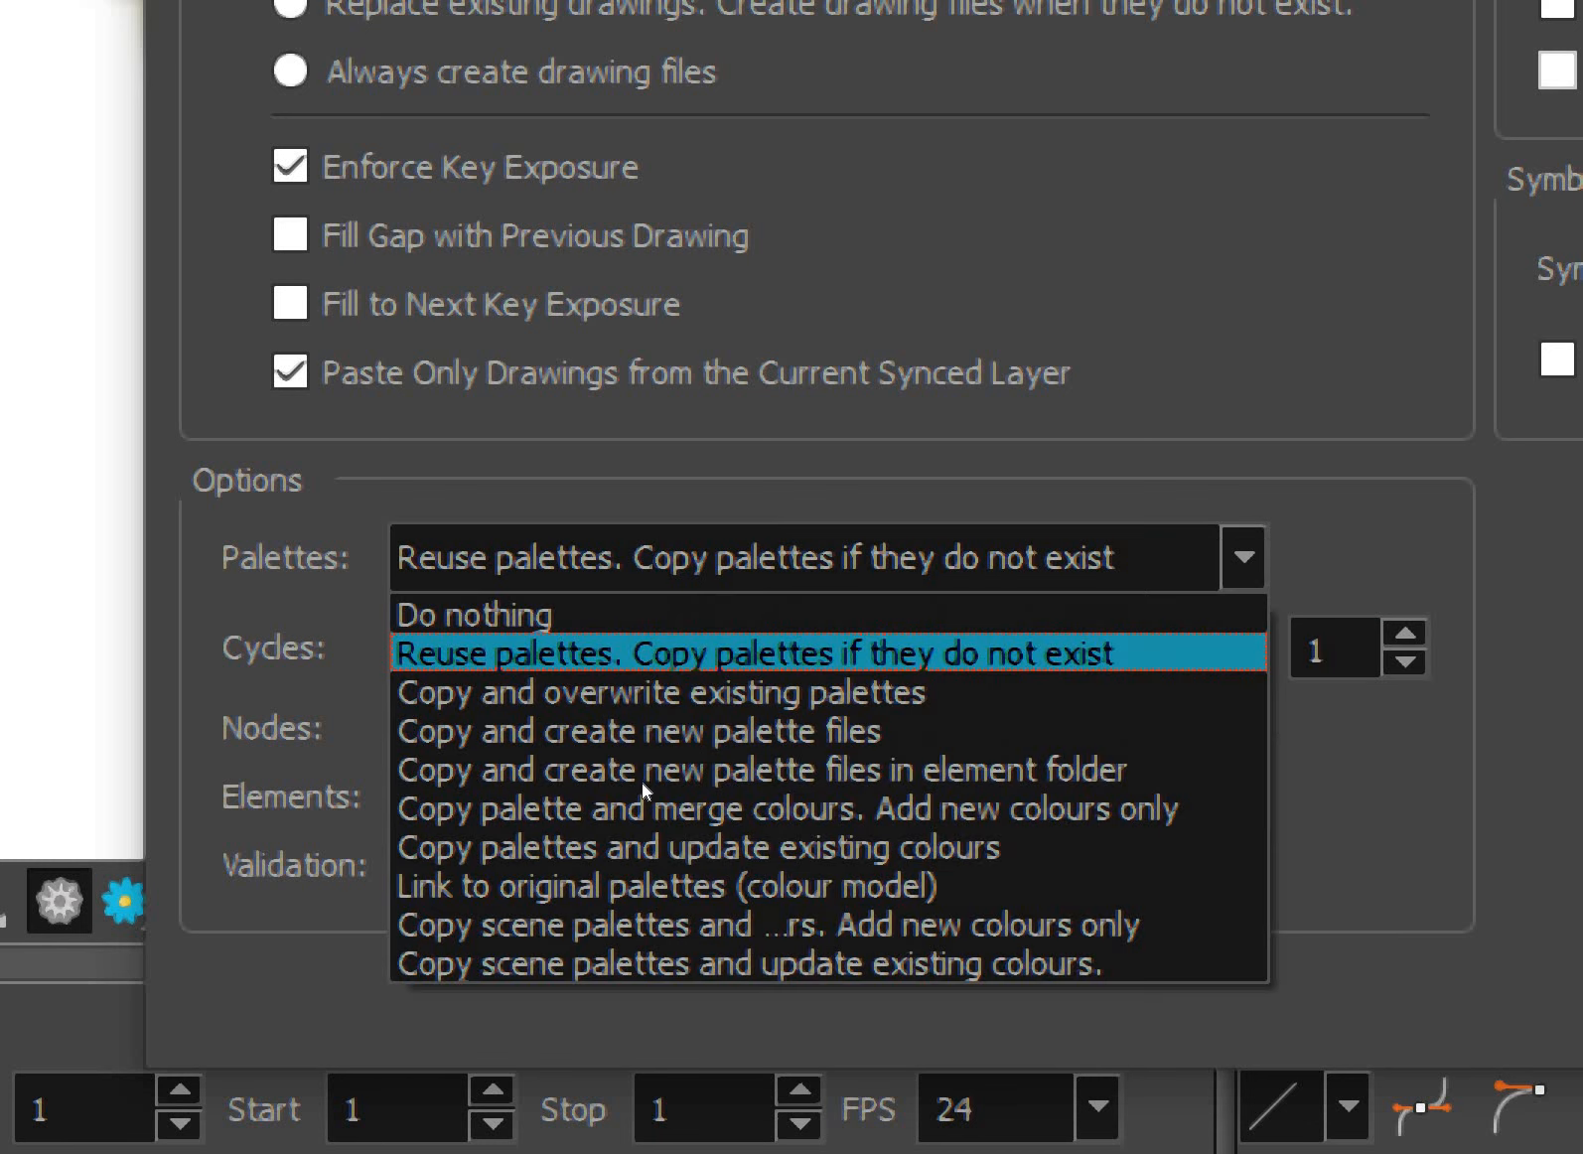
pyautogui.press('Return')
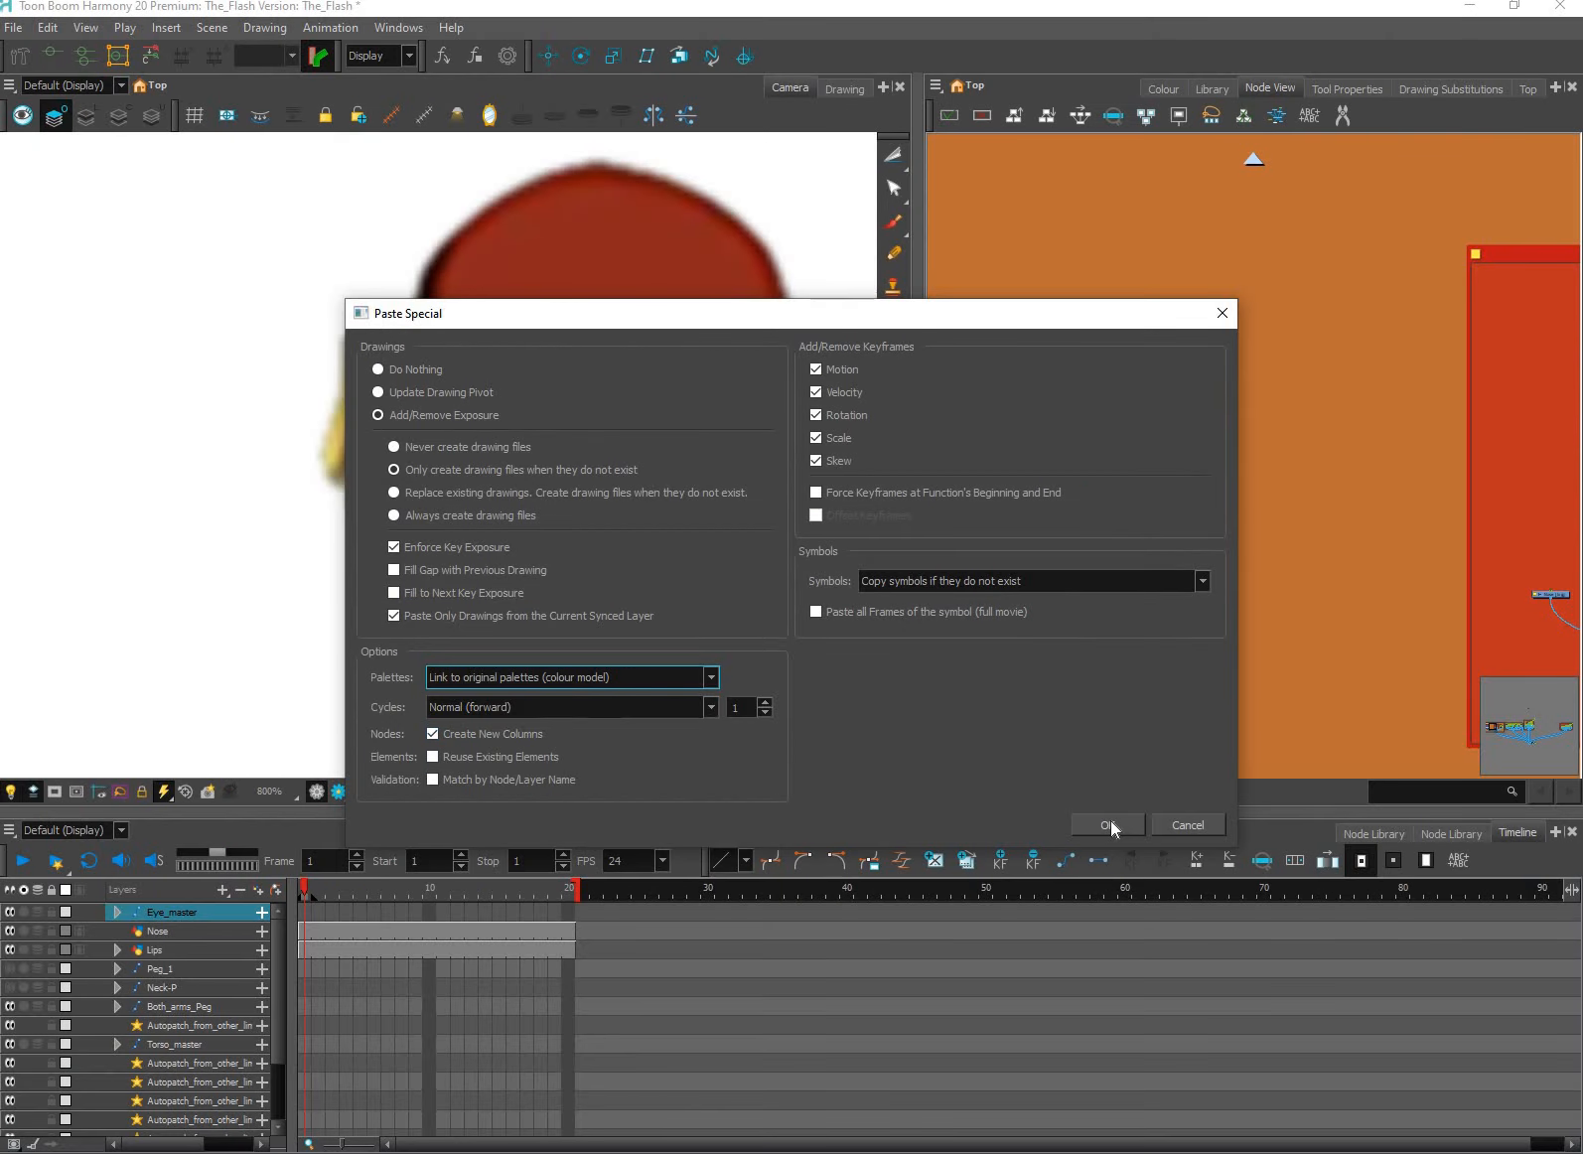
pyautogui.click(1106, 823)
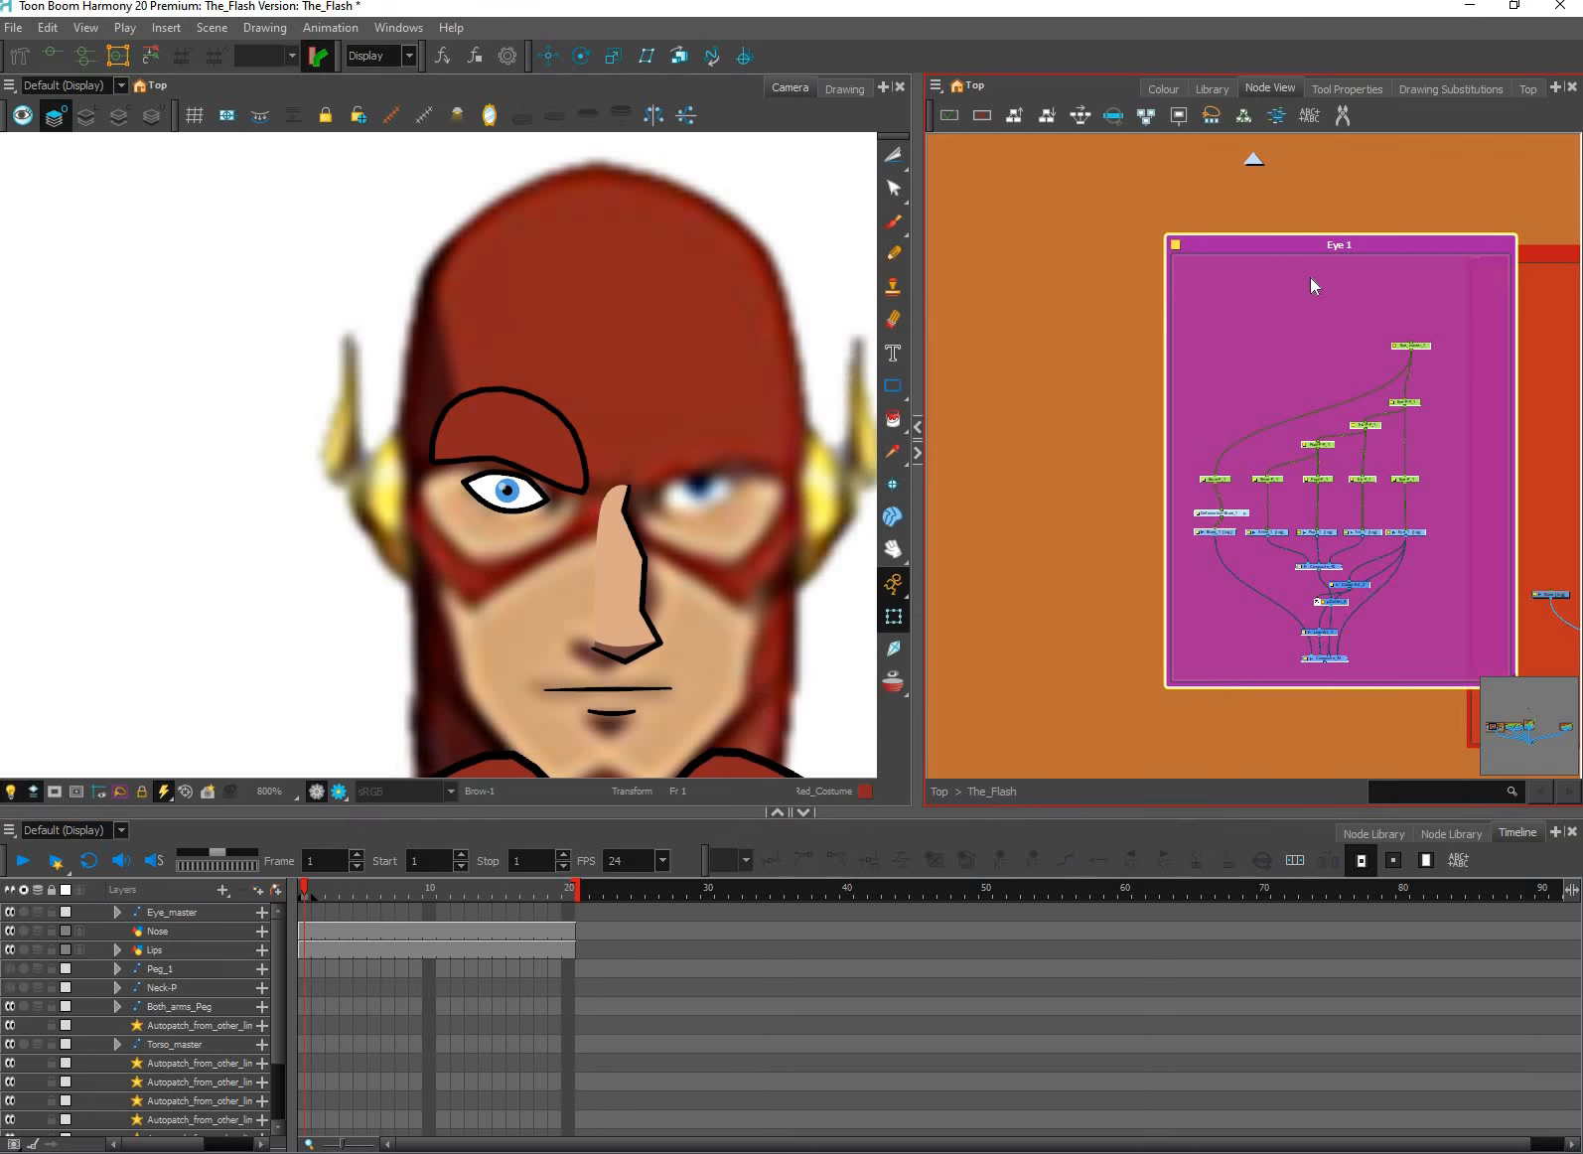
# Move the pasted eye backdrop into the empty space between the original Eye 1 and Mouth backdrops.
pyautogui.moveTo(1310, 277); pyautogui.dragTo(1119, 303)
pyautogui.scroll(-3, 1416, 366)
pyautogui.scroll(-3, 1358, 355)
pyautogui.scroll(4, 1224, 314)
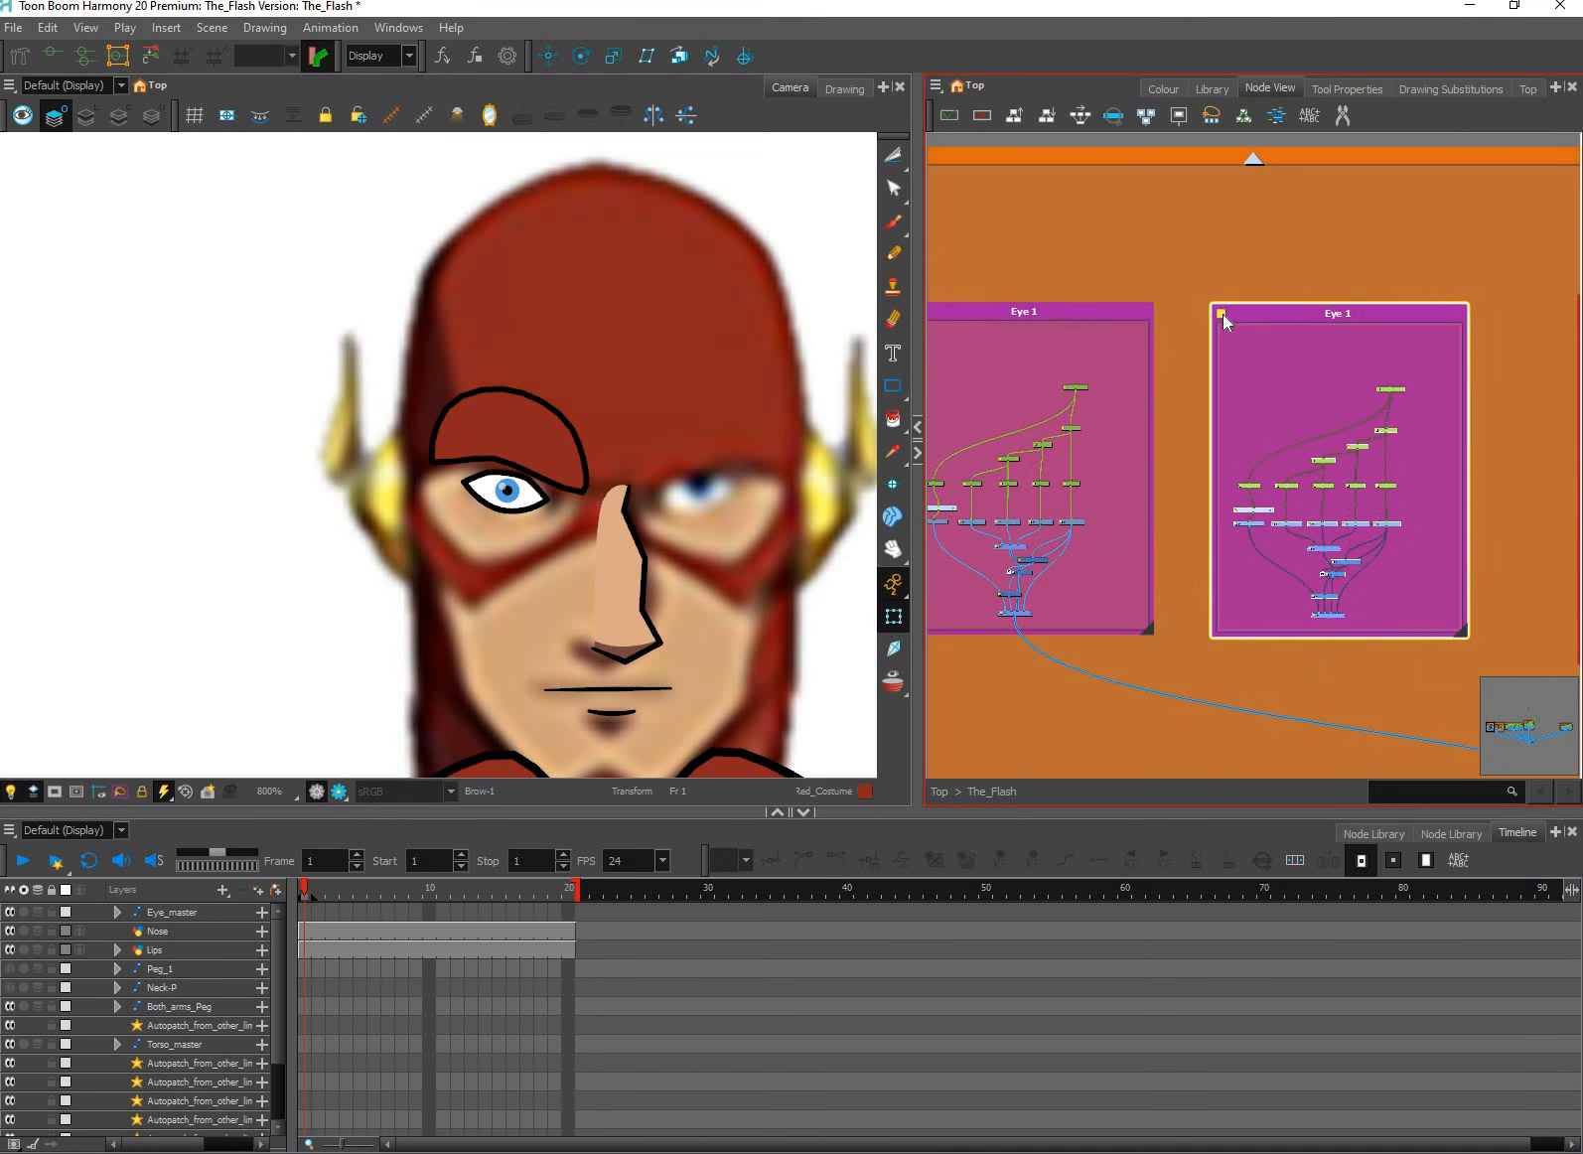
# Rename the pasted backdrop as Eye 2 and set its colour to dark green.
pyautogui.click(644, 438)
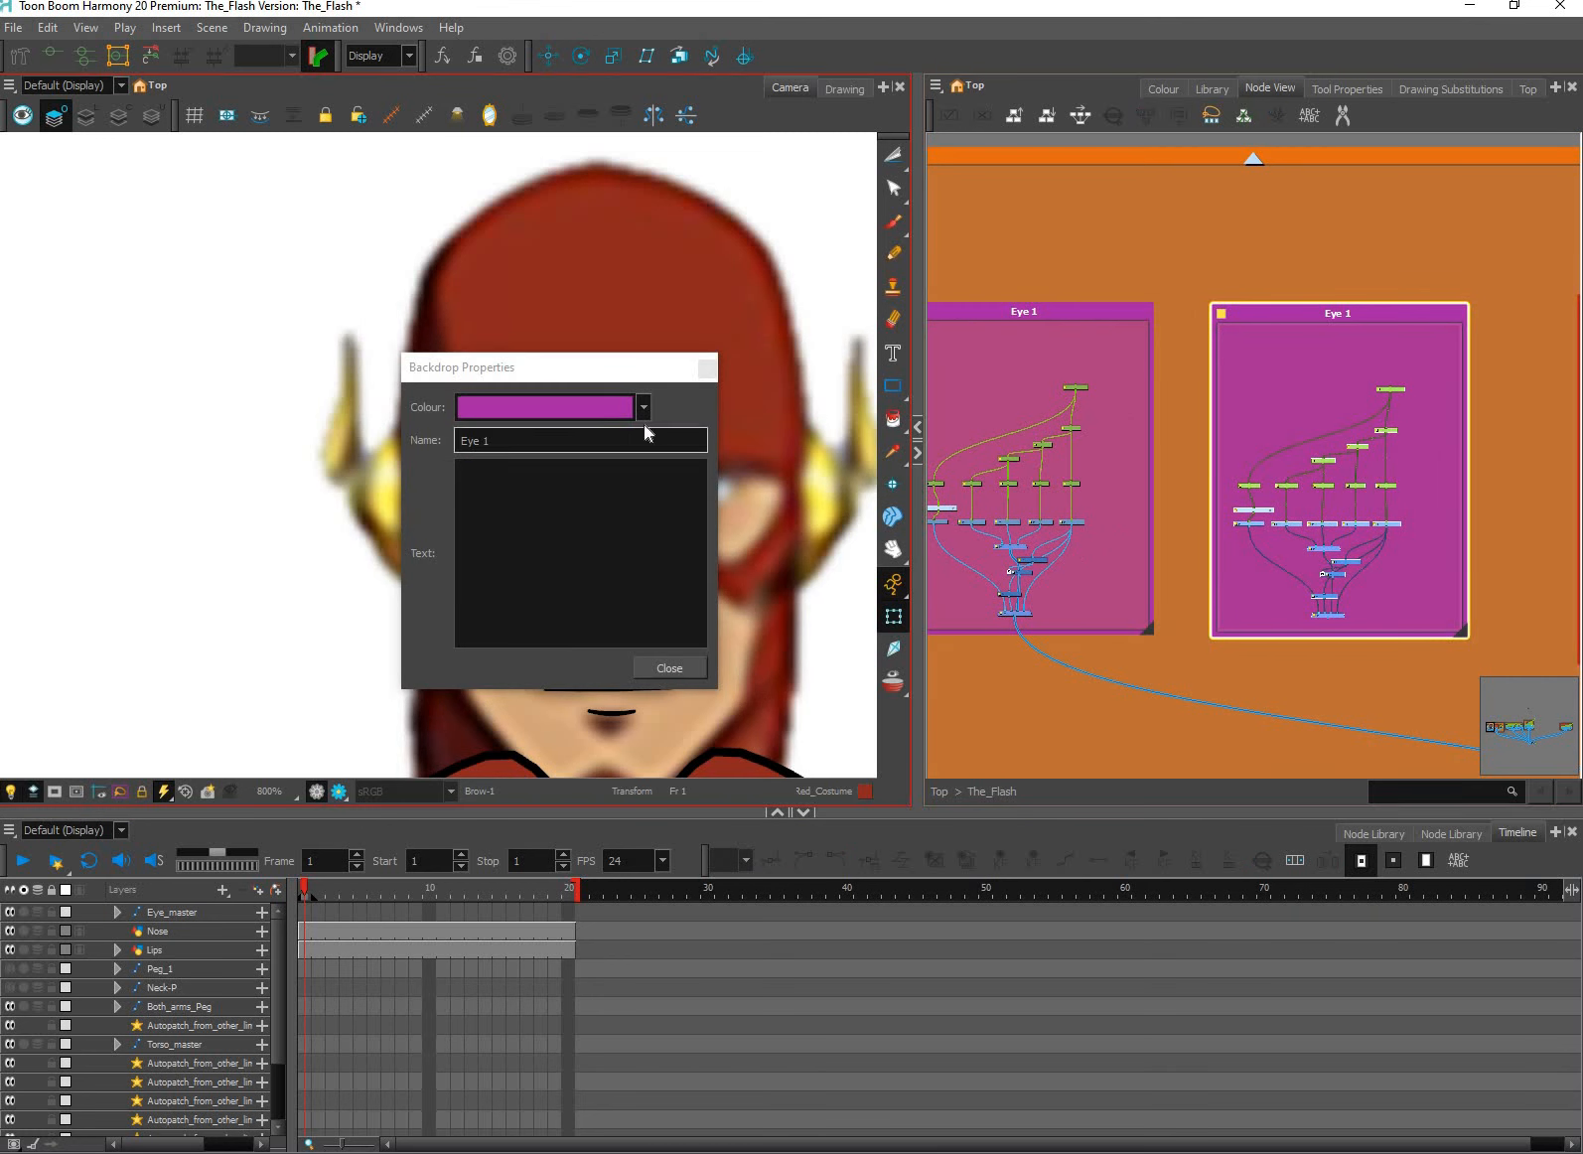
pyautogui.press('BackSpace')
pyautogui.write('2')
pyautogui.click(644, 407)
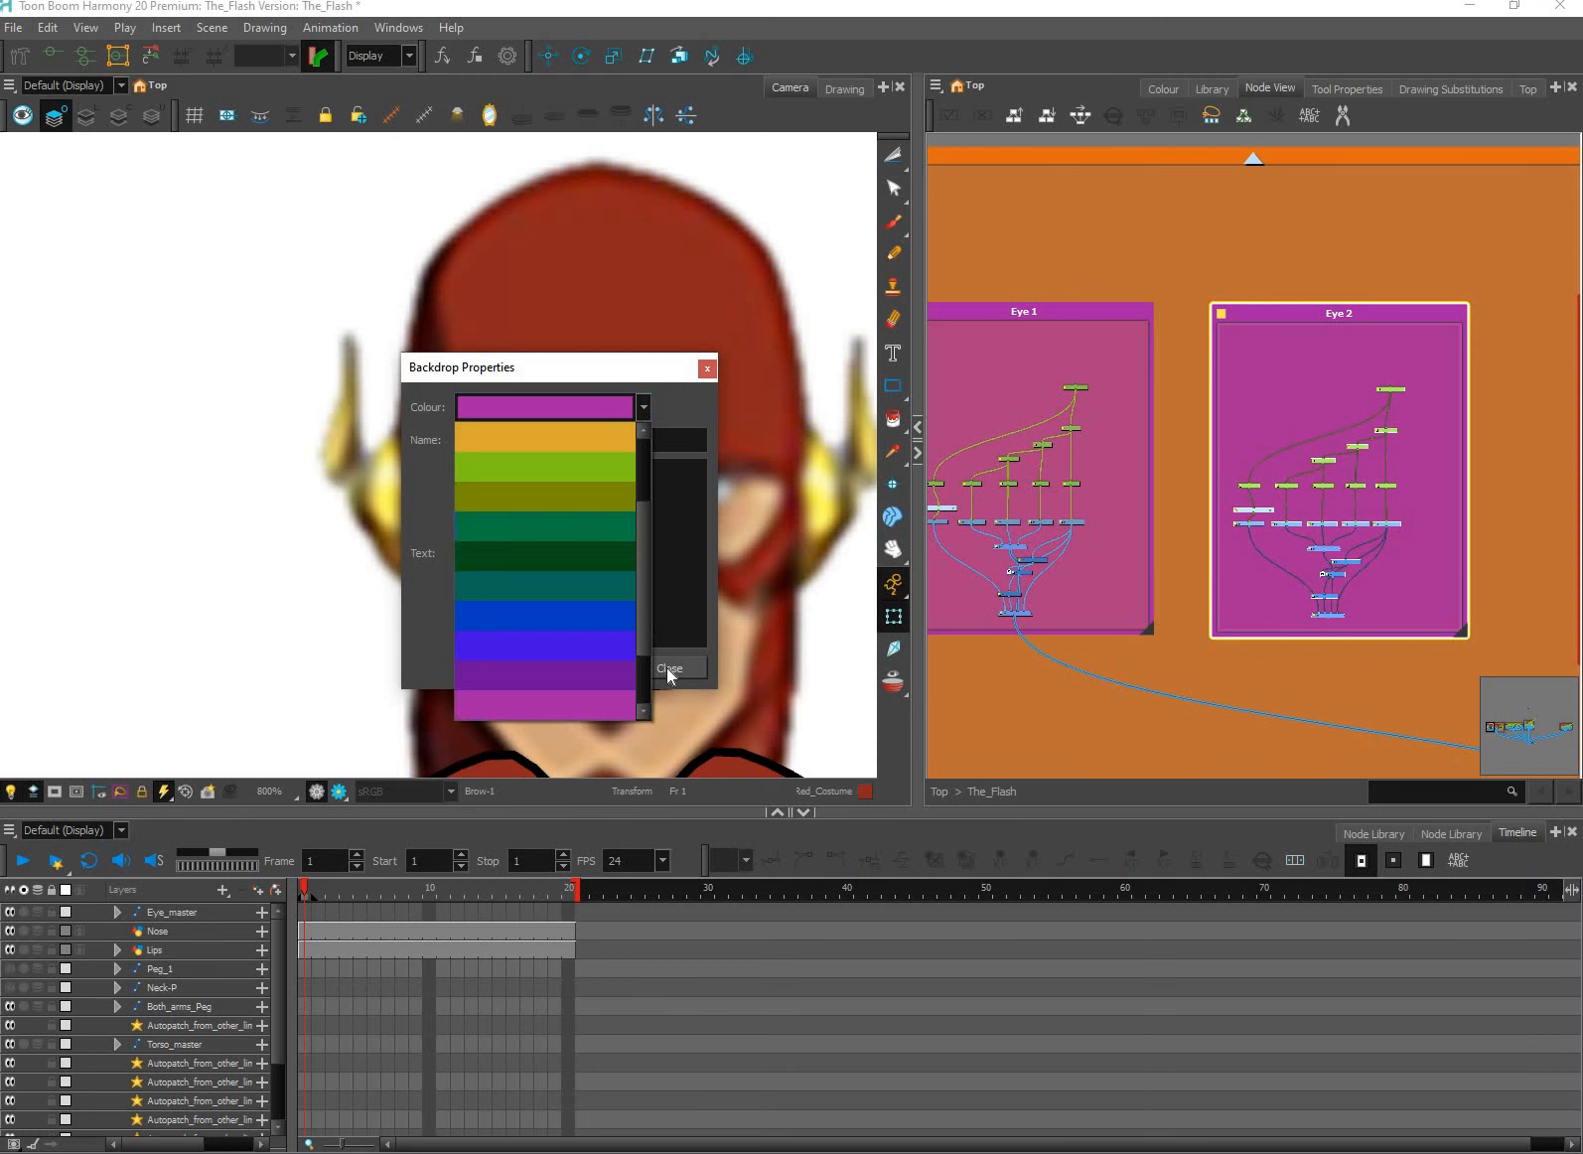
pyautogui.click(546, 556)
pyautogui.click(1361, 607)
# Connect the output of Eye 2's composite to the head's composite node, between the Eye 1 and Mouth connections.
pyautogui.moveTo(1236, 587); pyautogui.dragTo(1248, 539)
pyautogui.scroll(1, 1236, 576)
pyautogui.moveTo(1216, 467); pyautogui.dragTo(1102, 460)
pyautogui.scroll(5, 1304, 560)
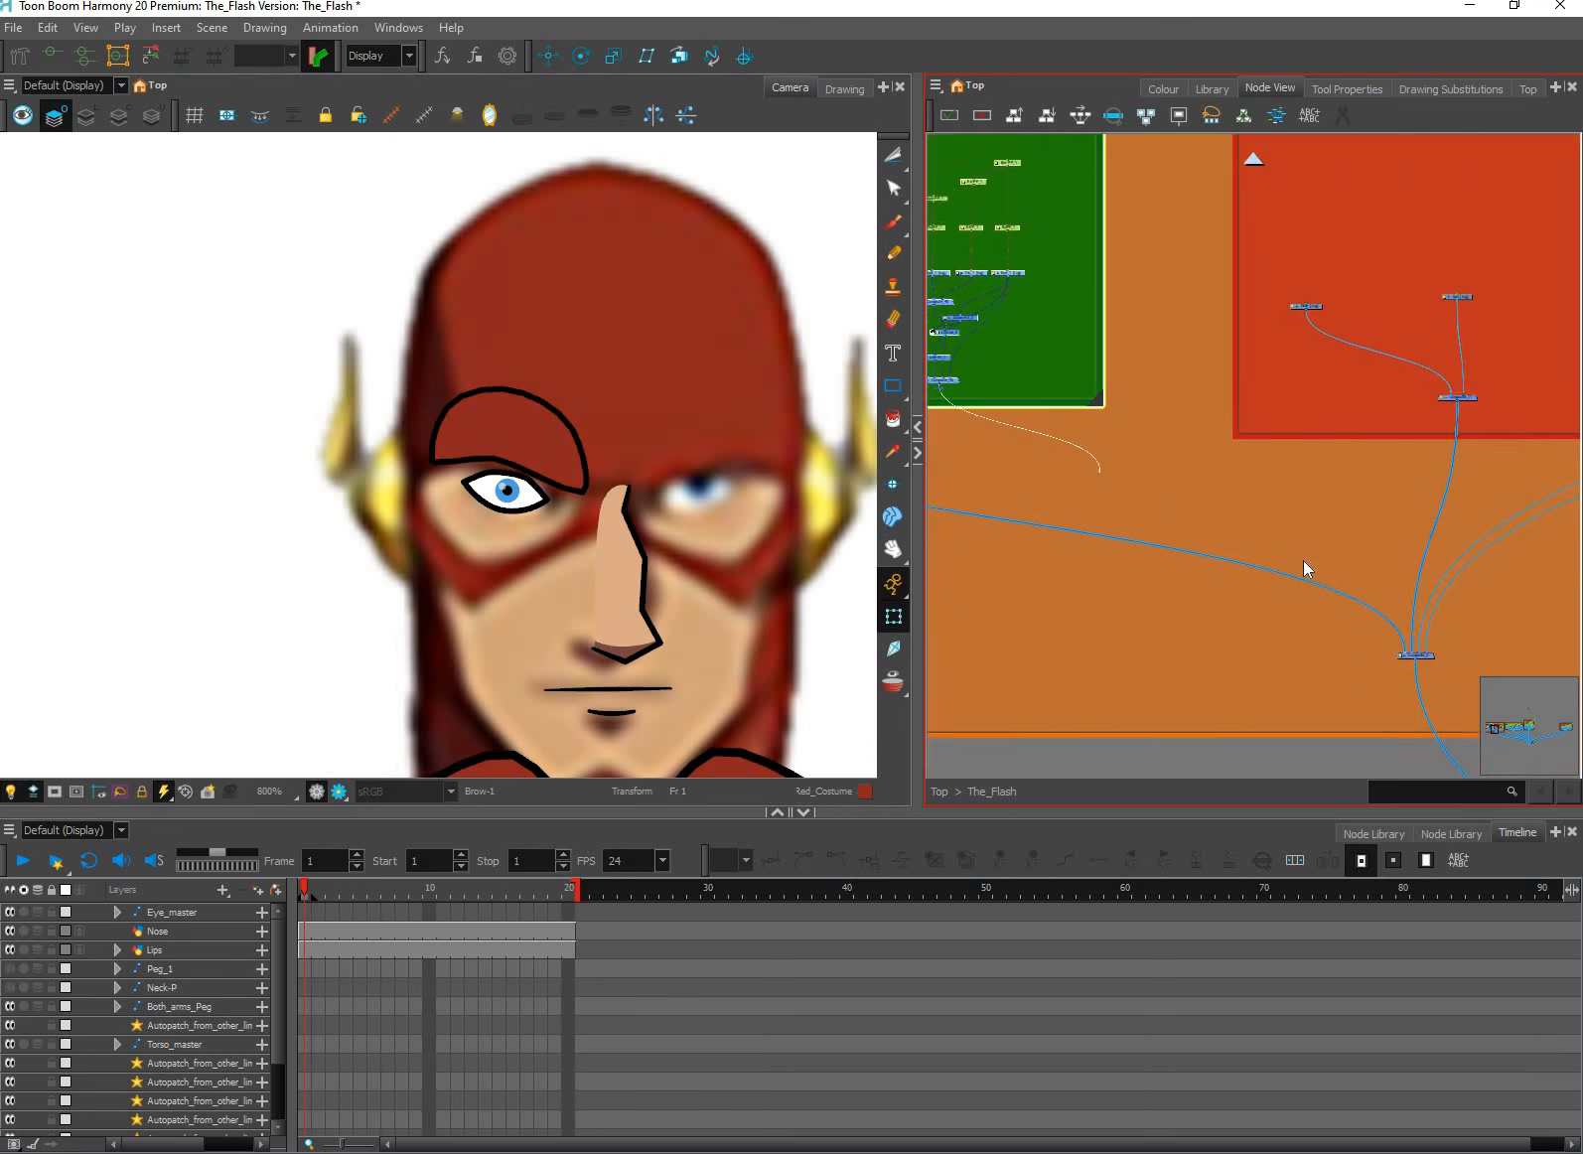
pyautogui.scroll(2, 1287, 573)
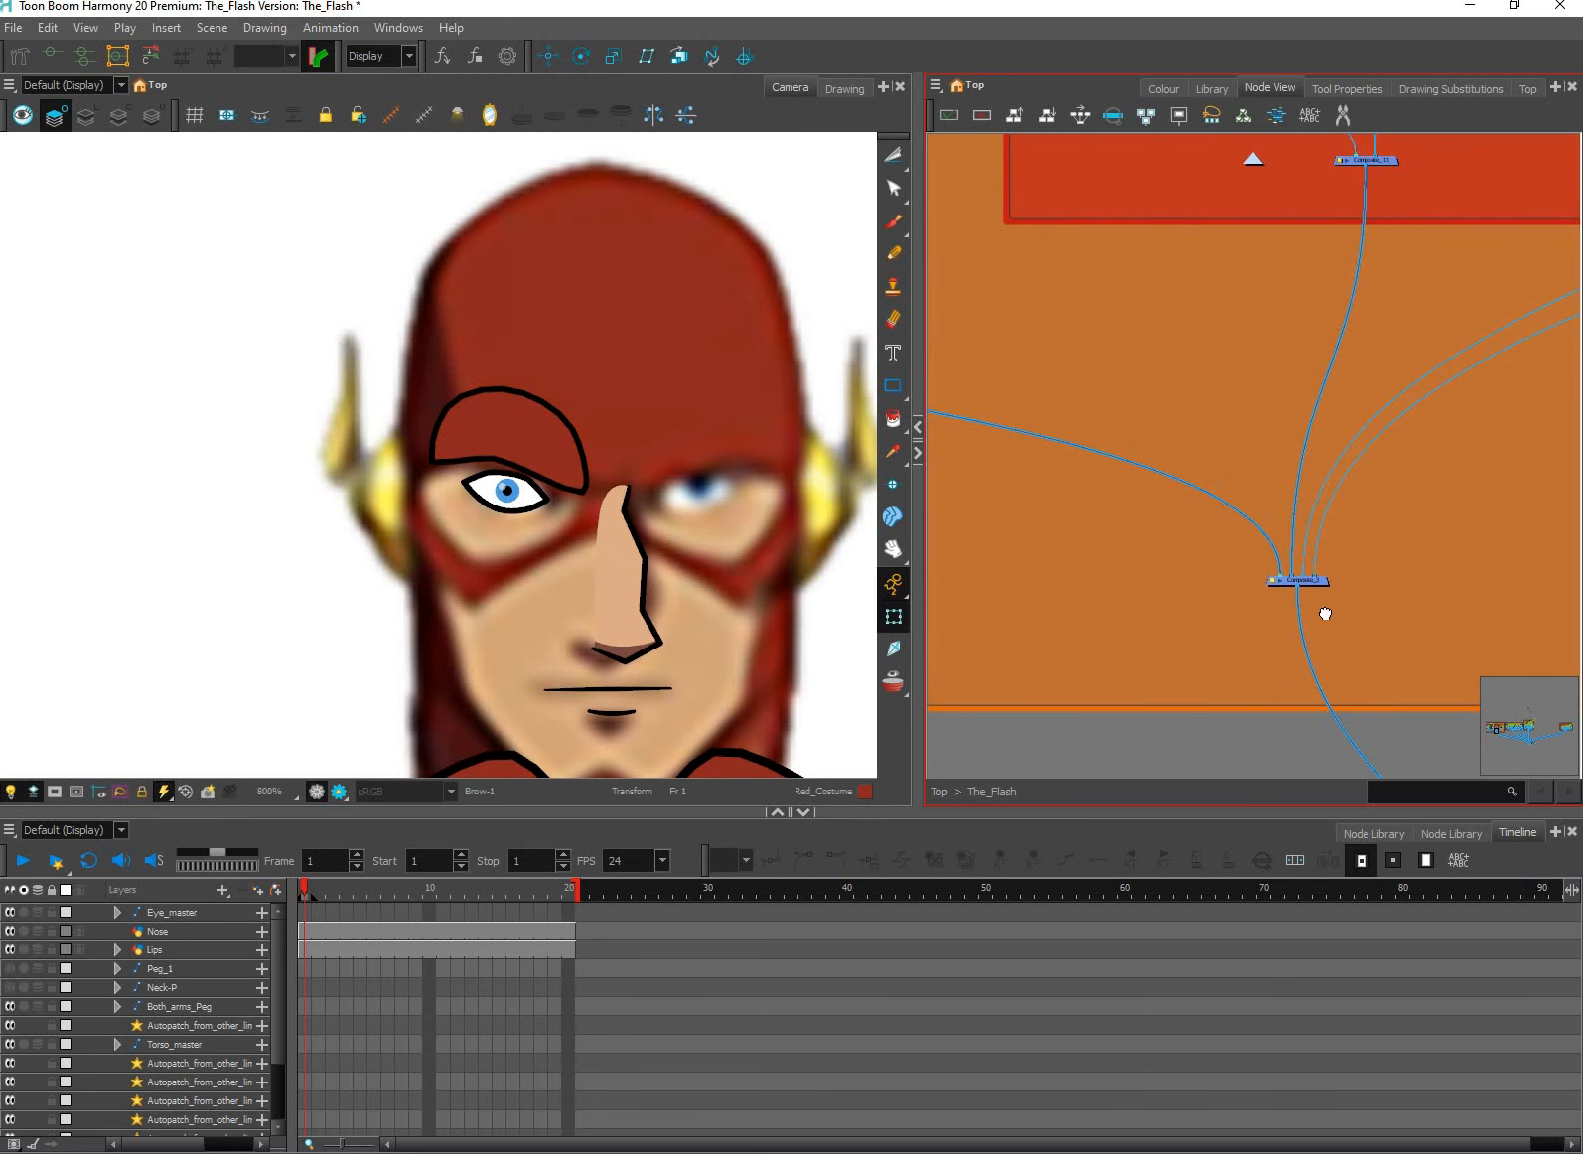
pyautogui.scroll(-4, 1095, 474)
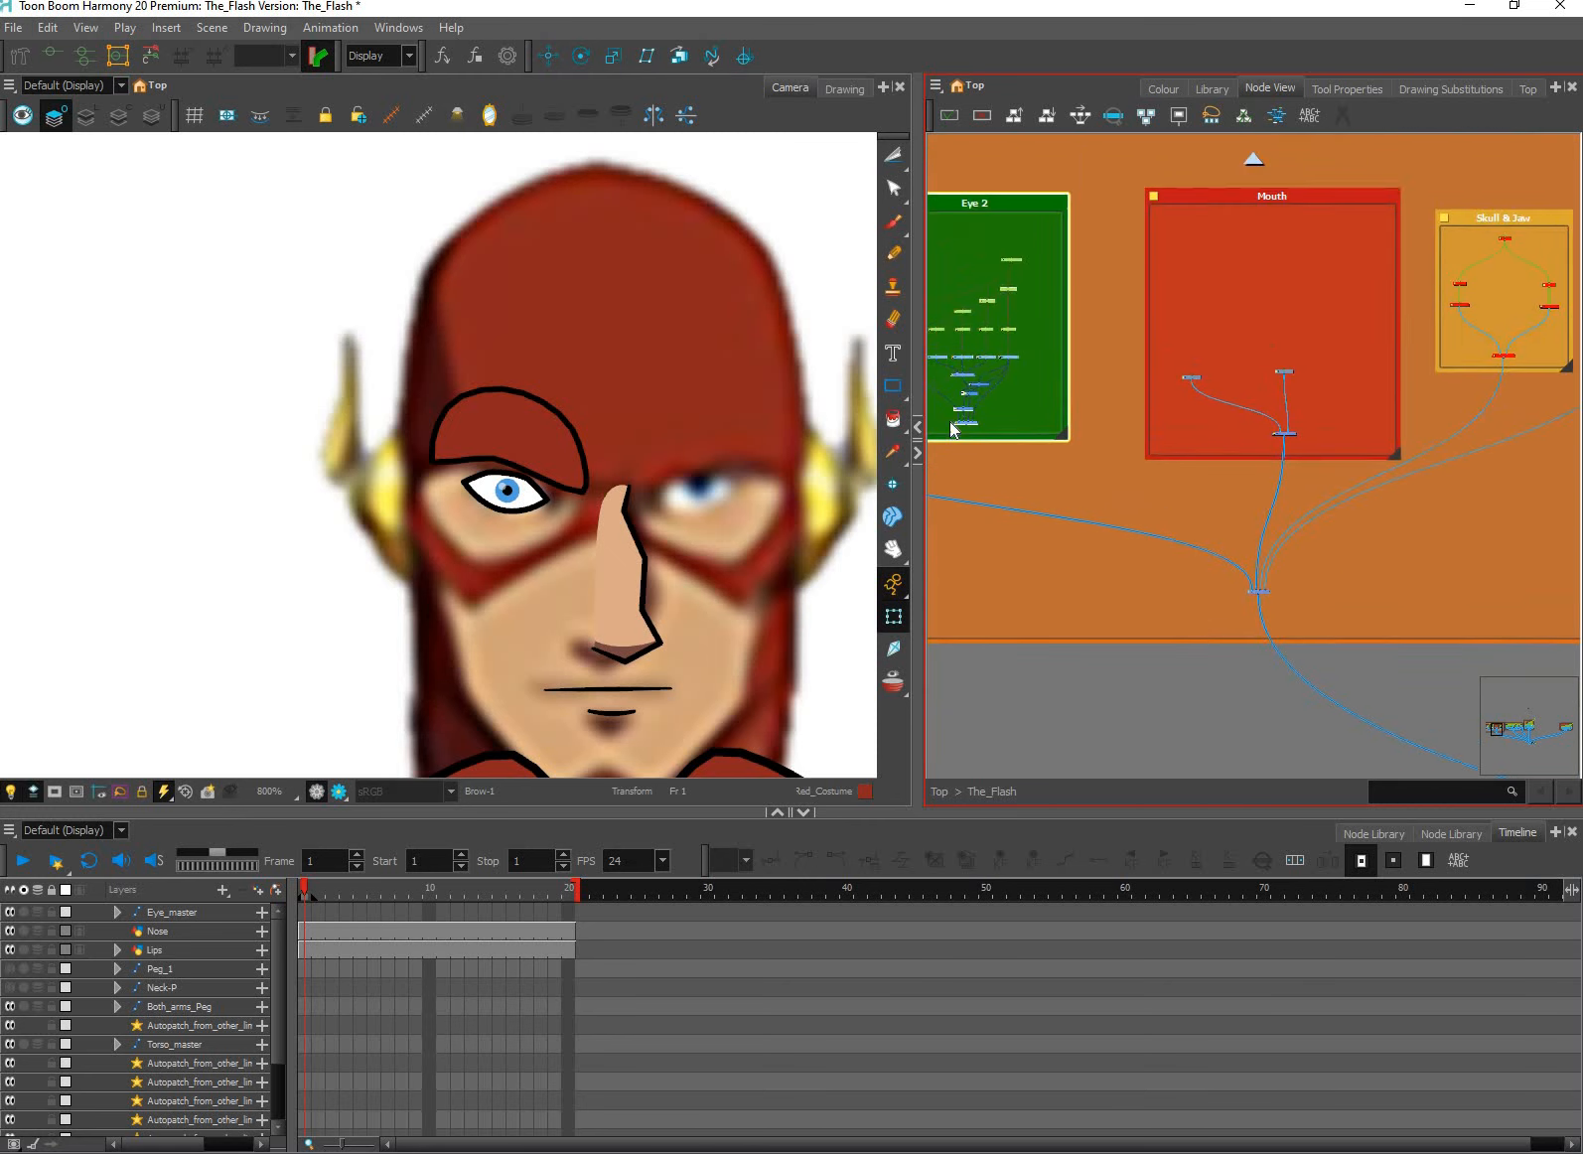
pyautogui.scroll(2, 1345, 563)
pyautogui.scroll(-2, 1113, 595)
pyautogui.scroll(4, 1127, 615)
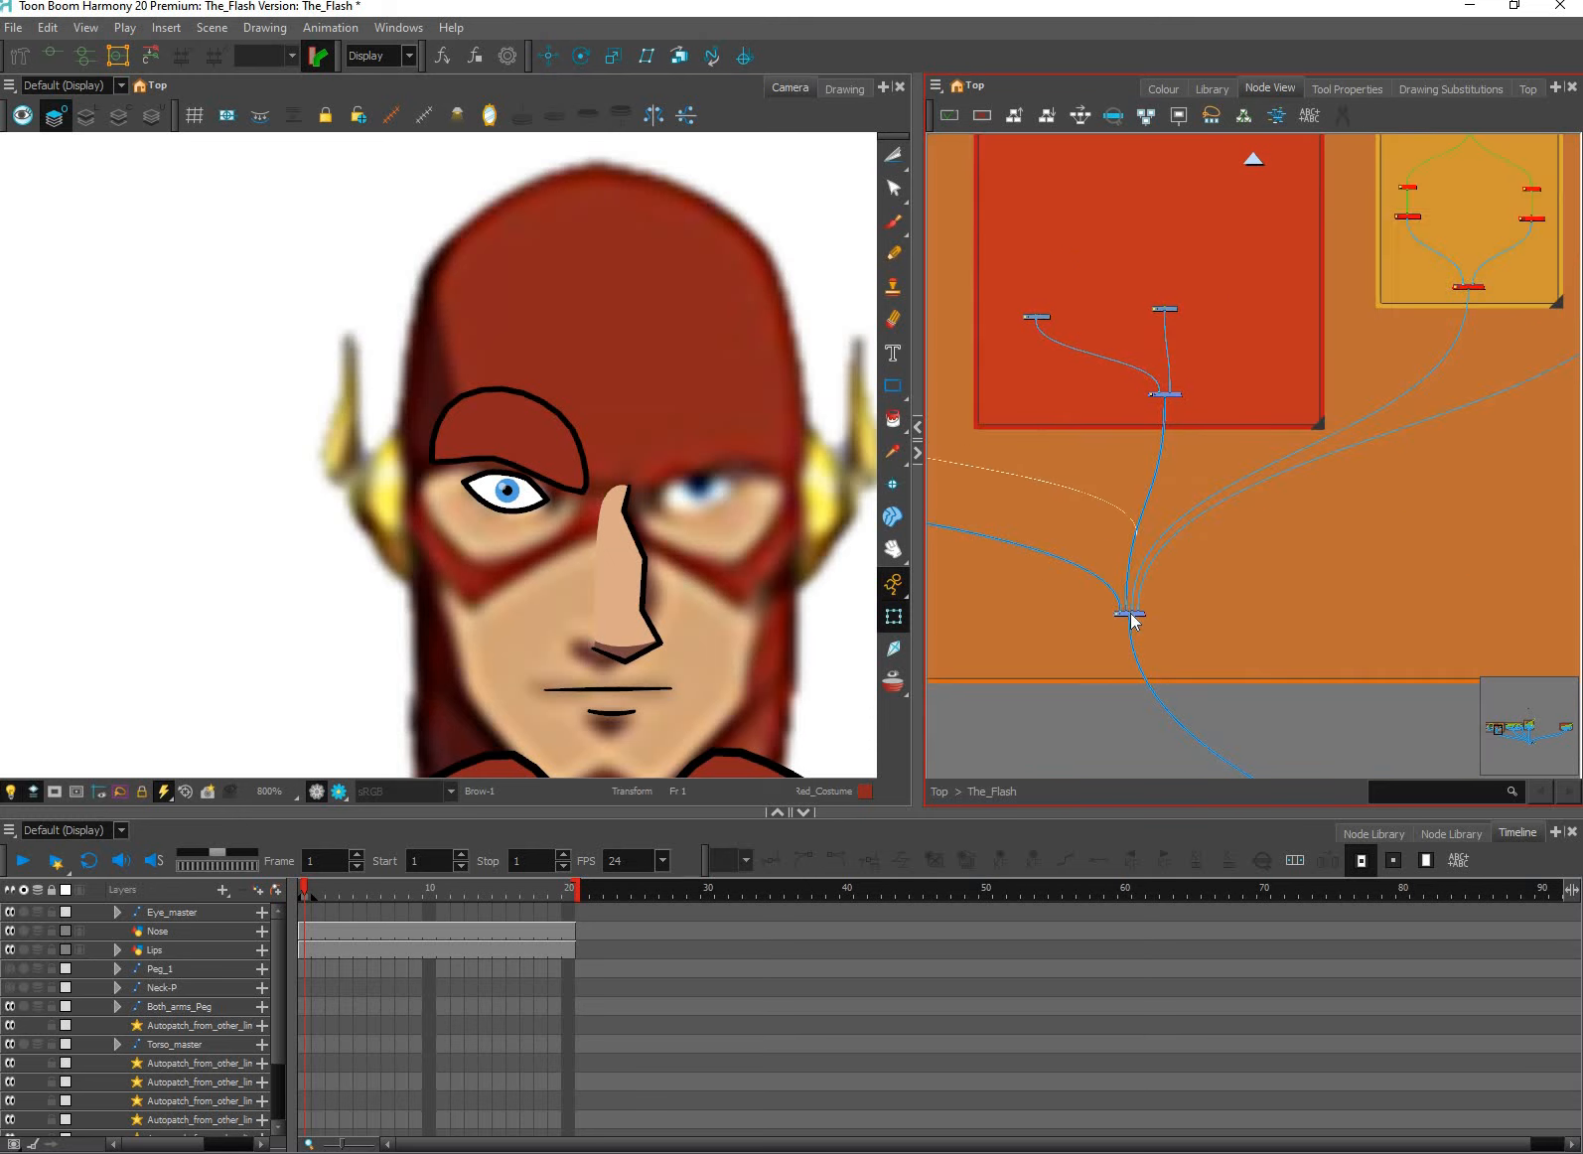
pyautogui.scroll(3, 1120, 603)
pyautogui.moveTo(1129, 625); pyautogui.dragTo(1131, 629)
# Add a shared parent peg to both eye master pegs and place it above and between the Eye 1 and Eye 2 backdrops.
pyautogui.moveTo(996, 371); pyautogui.dragTo(1232, 589)
pyautogui.scroll(-1, 1230, 586)
pyautogui.scroll(-2, 1214, 533)
pyautogui.scroll(4, 1337, 552)
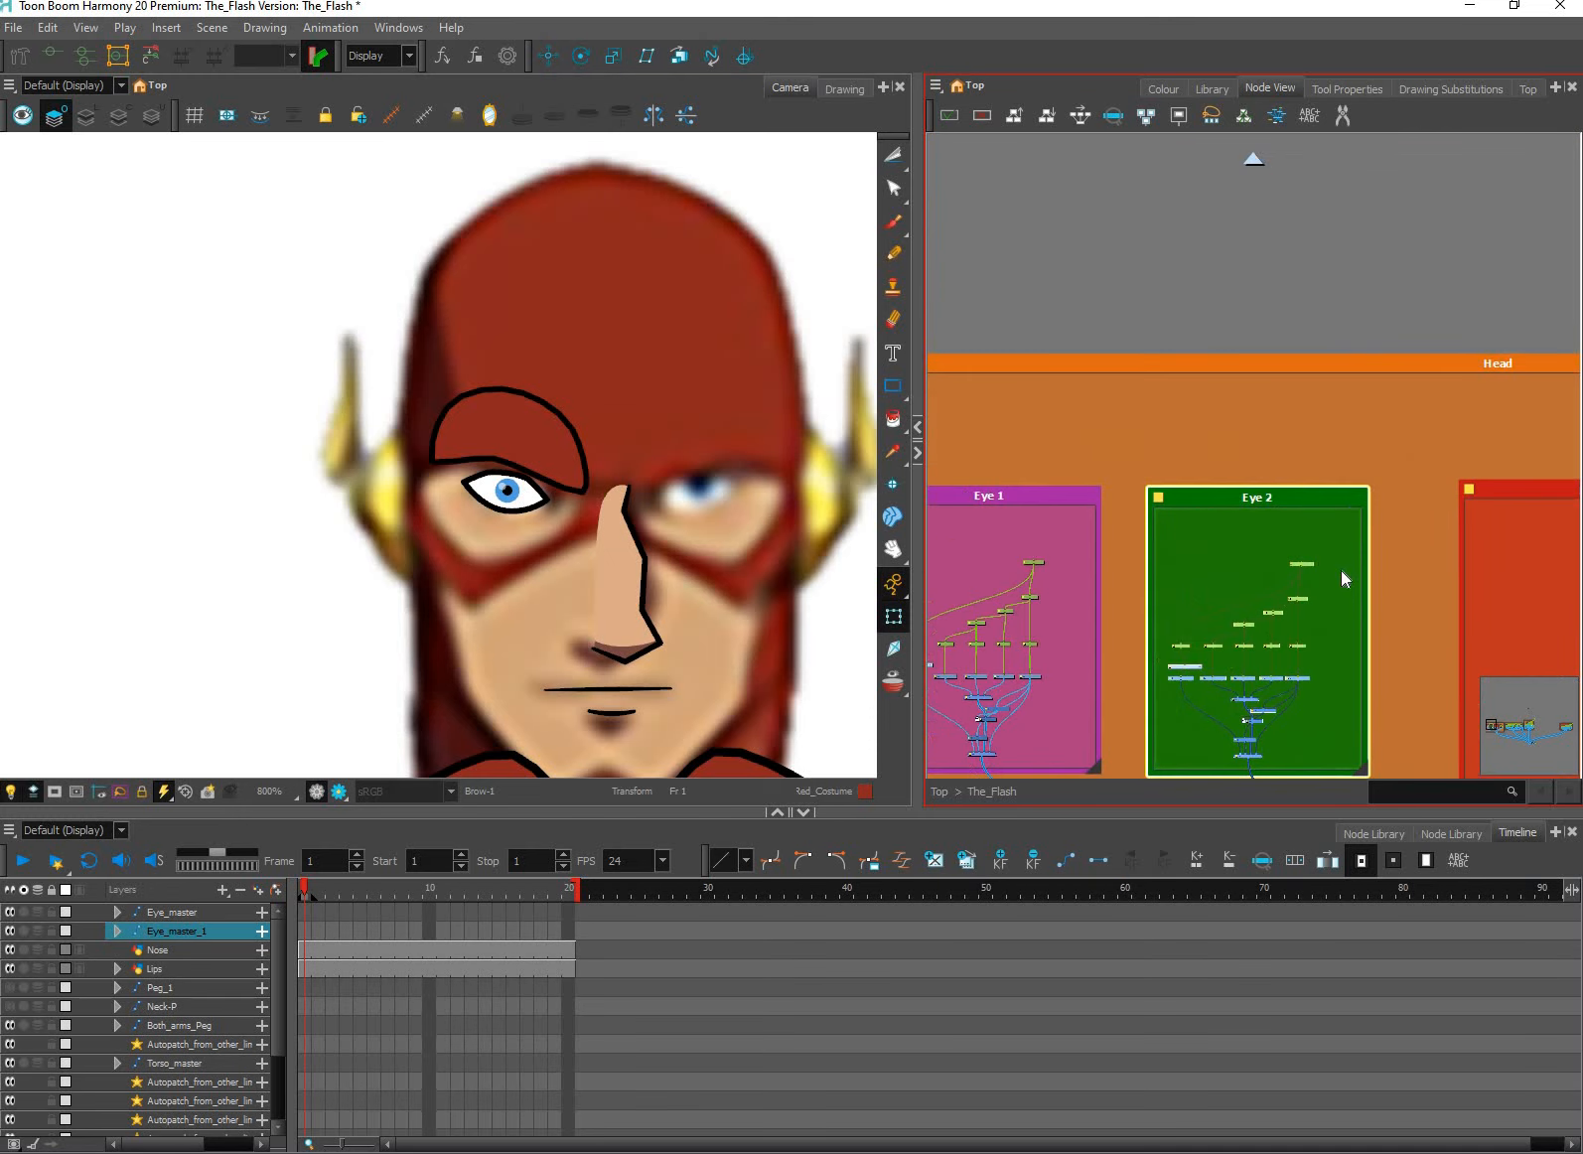
pyautogui.moveTo(963, 578); pyautogui.dragTo(1354, 563)
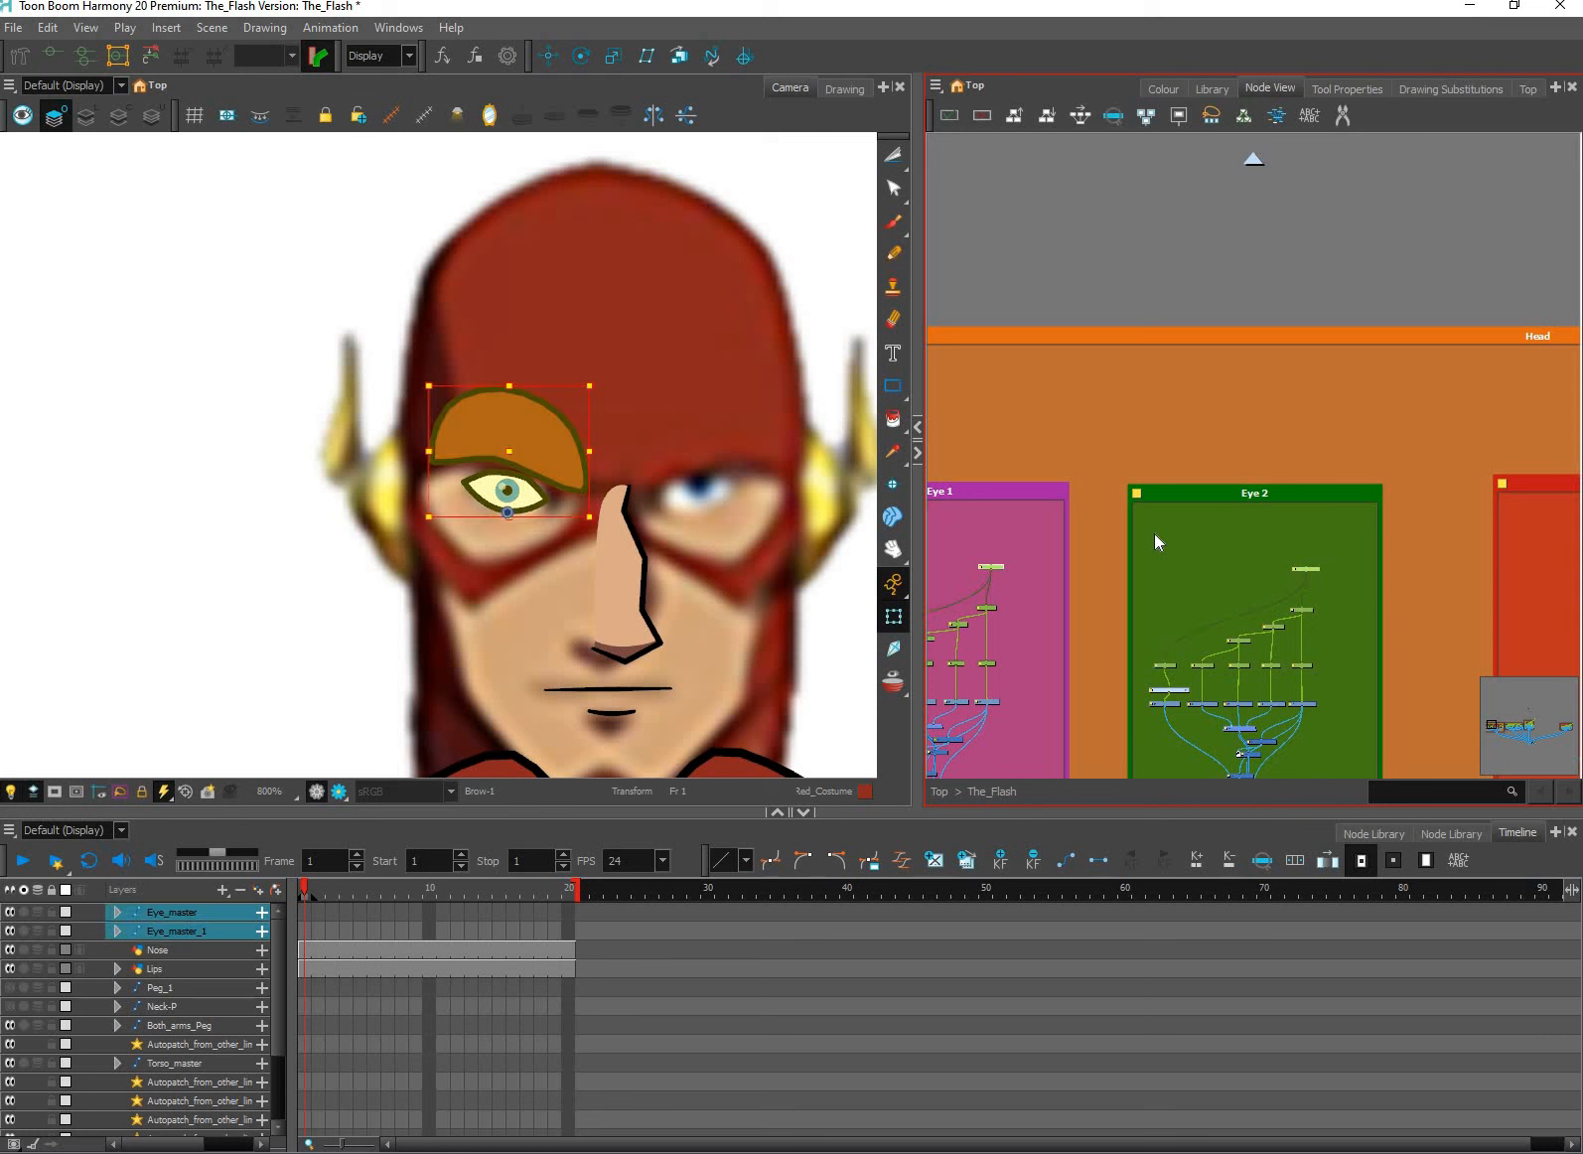
pyautogui.hotkey('ctrl', 'p')
pyautogui.moveTo(1144, 541); pyautogui.dragTo(1108, 396)
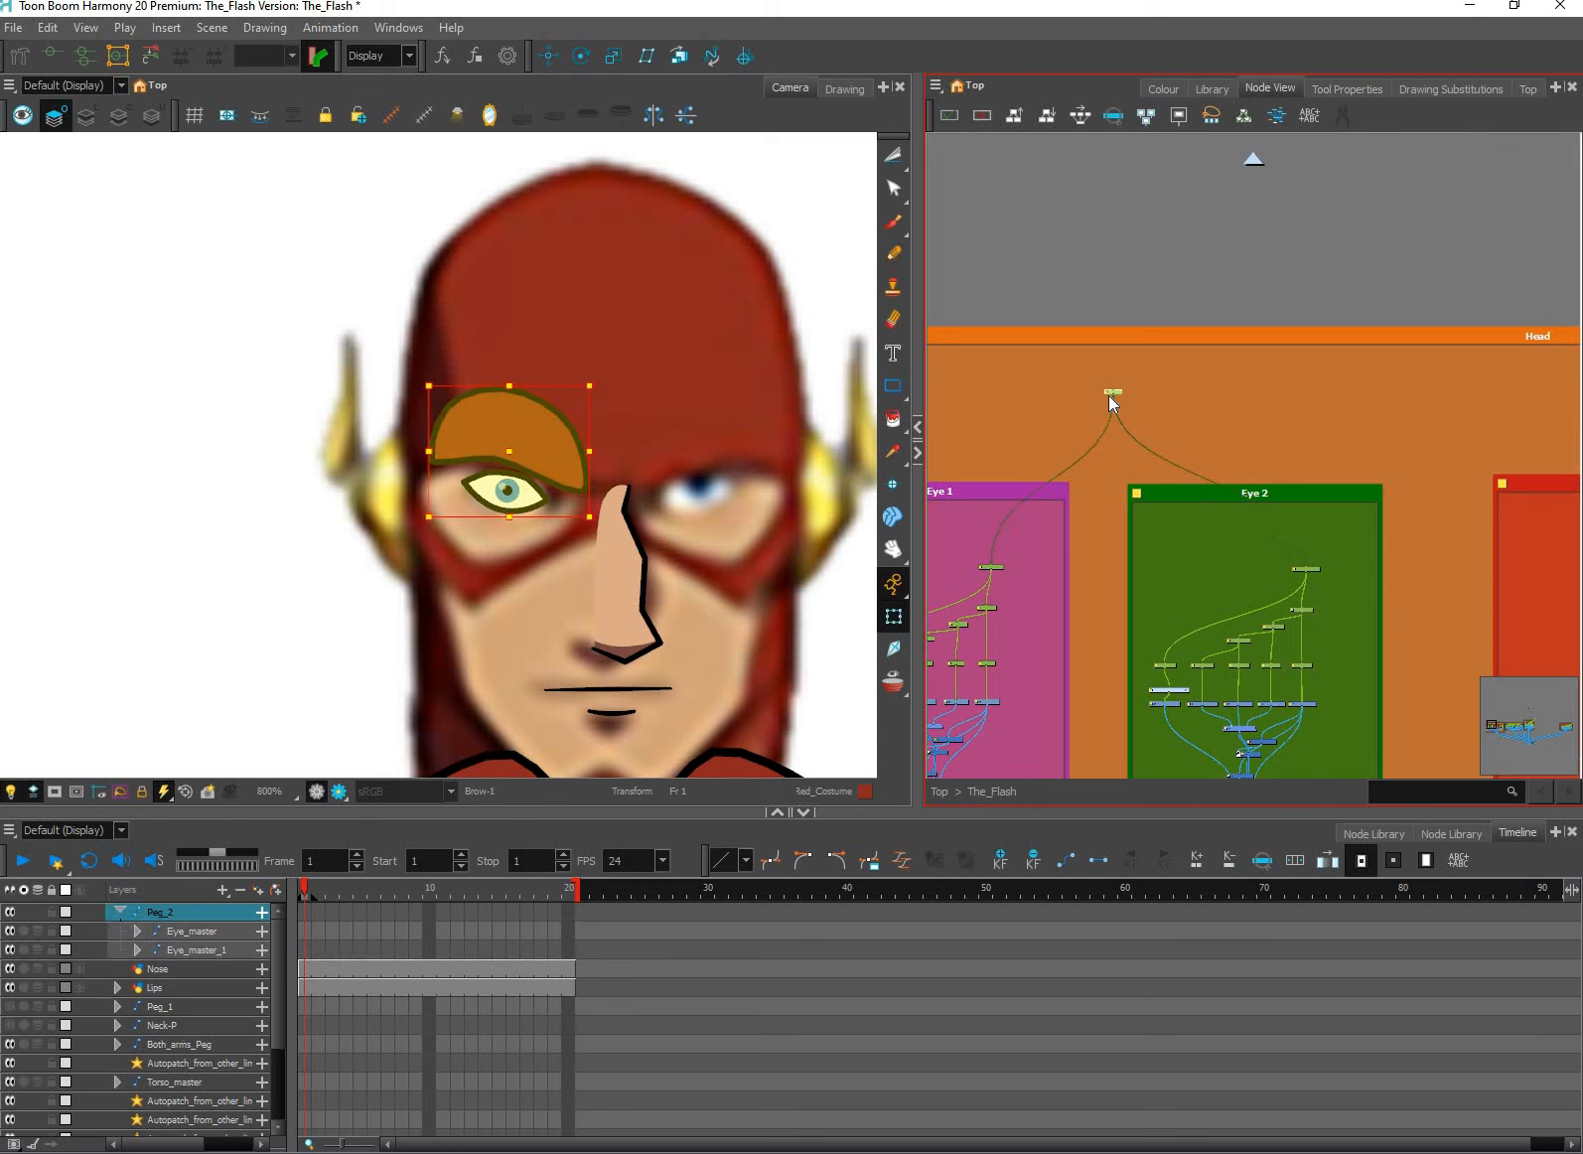
# Rename the new parent peg of the two eye rigs as Both_eyes.
pyautogui.scroll(10, 1107, 396)
pyautogui.click(1091, 391)
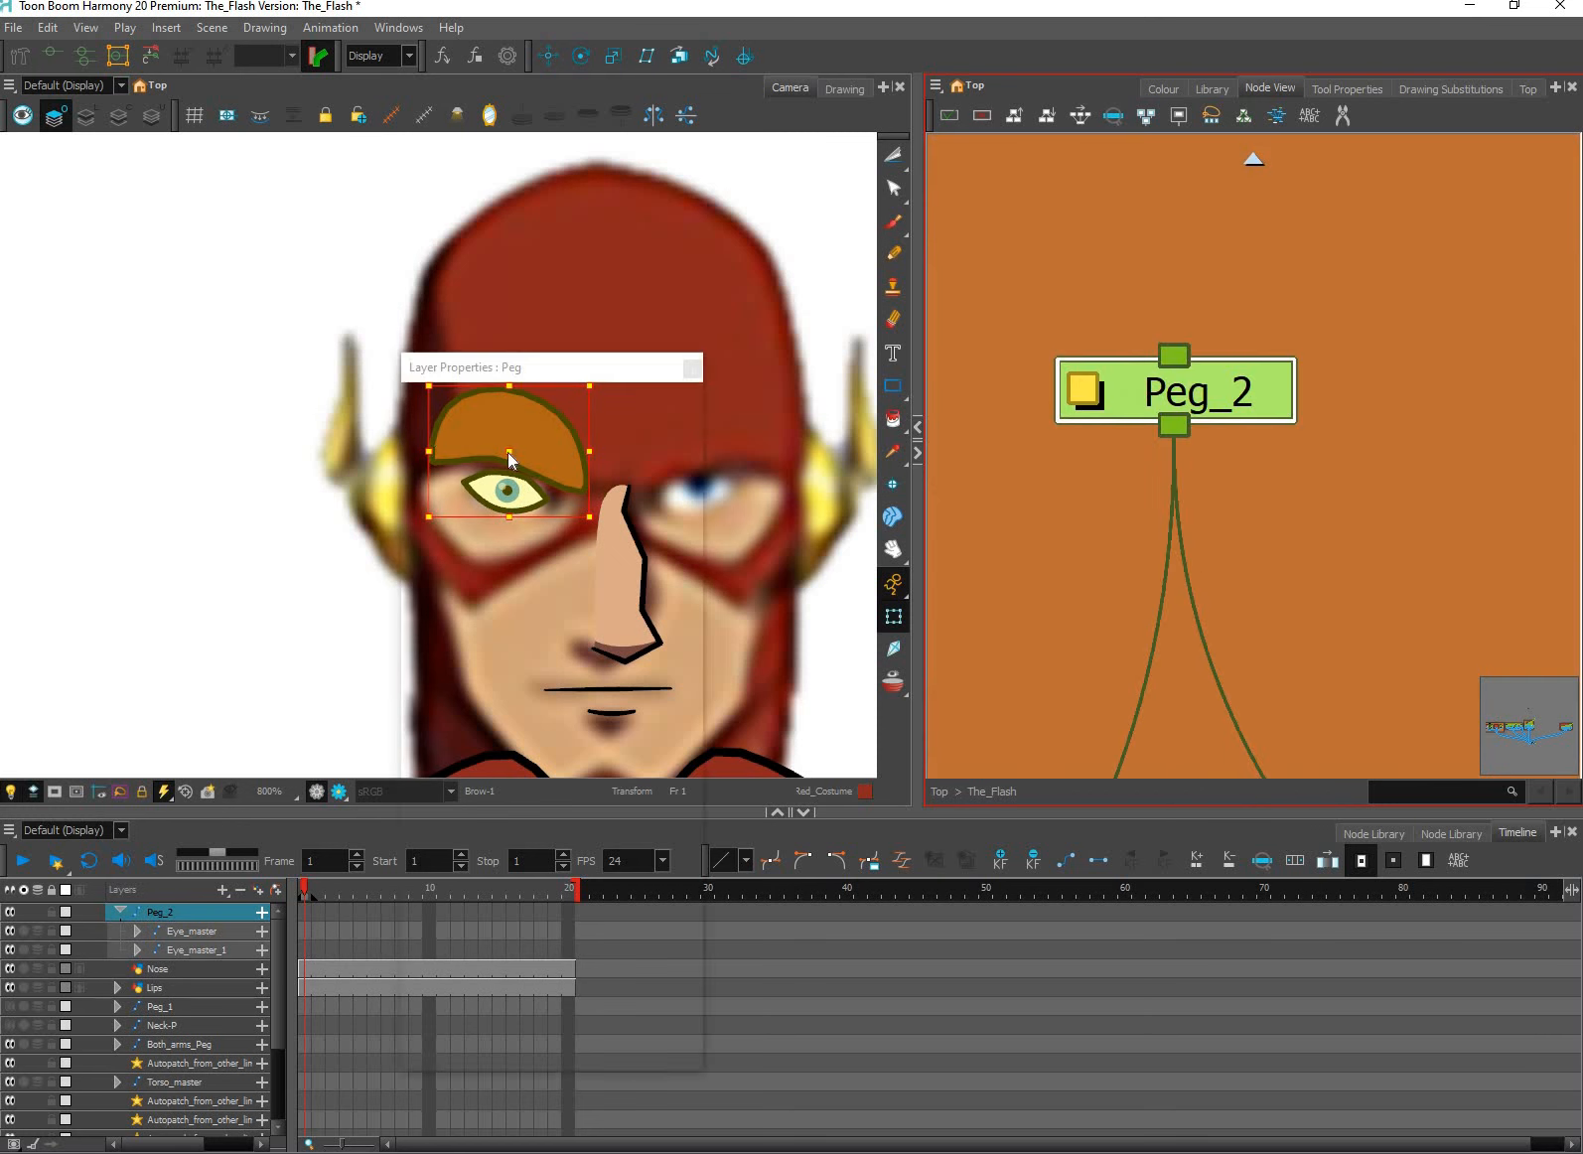
pyautogui.write('Both')
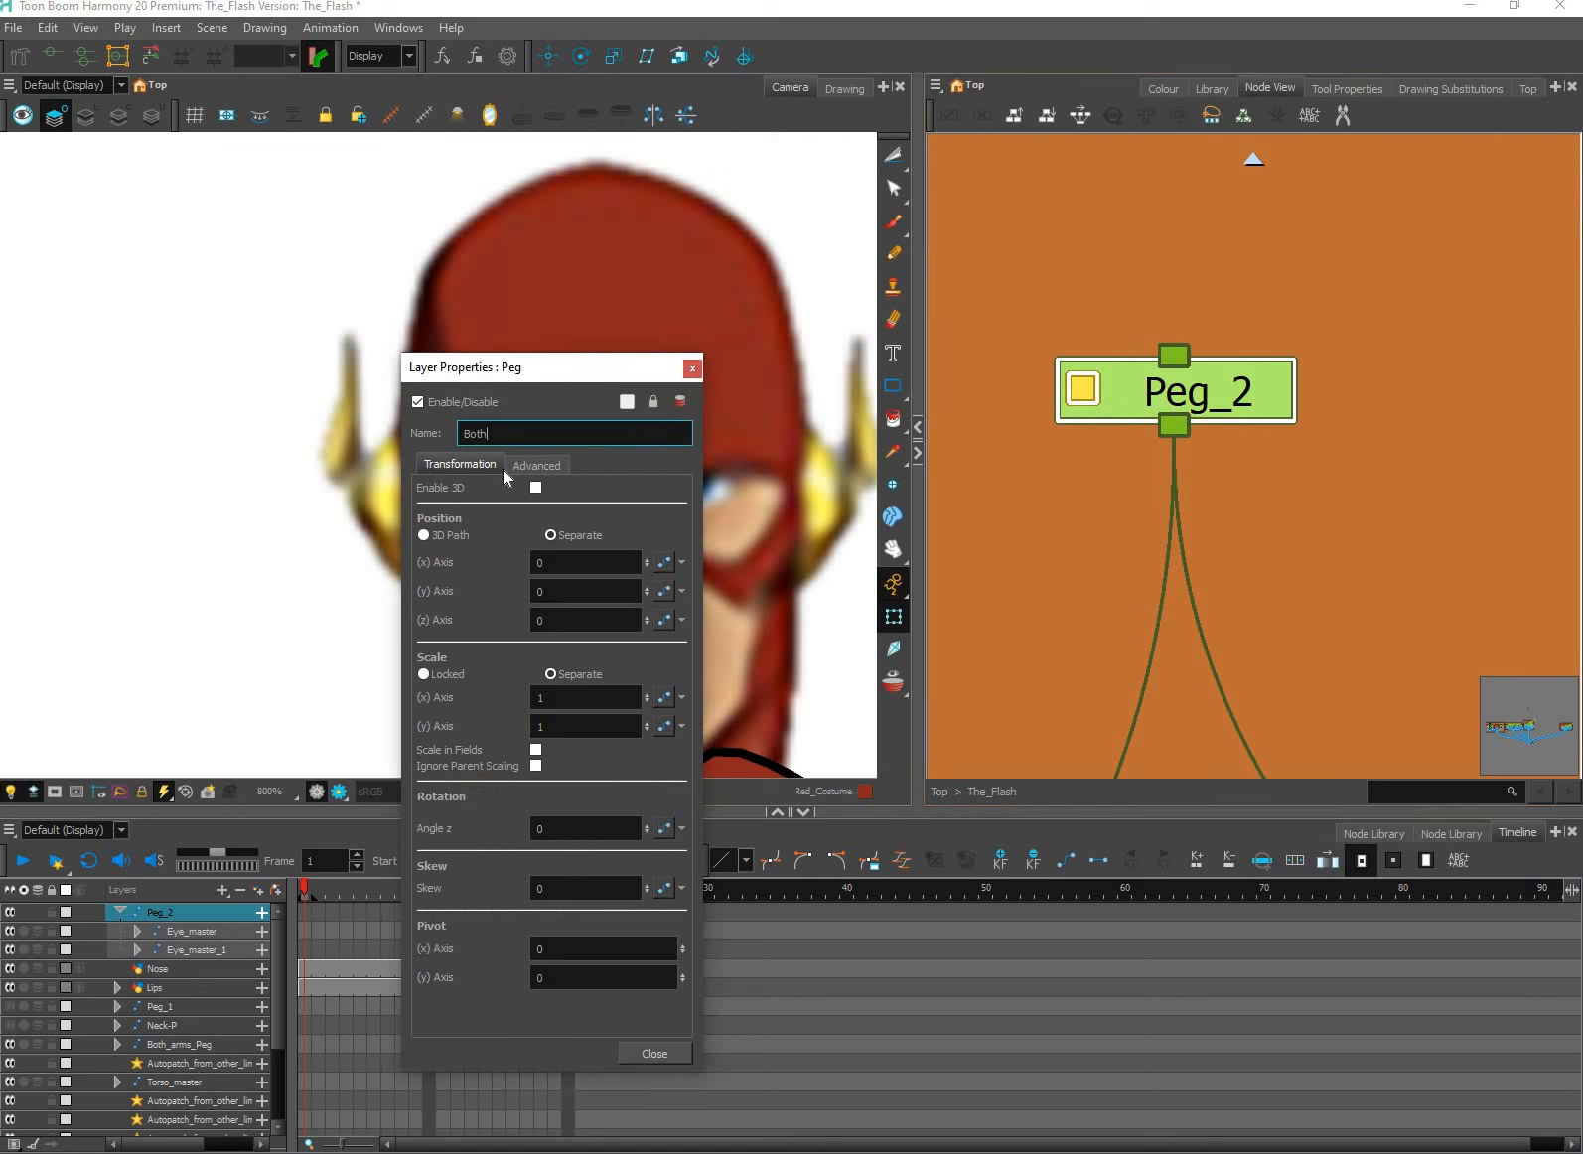
pyautogui.write('_eyes')
pyautogui.click(544, 563)
pyautogui.press('Return')
pyautogui.click(1282, 557)
# Set the properties of all layers to Separate Mode, embedded pivot Do Not Use, Animate Using Animation Tools Off and composite mode Pass Through.
pyautogui.scroll(-6, 1302, 553)
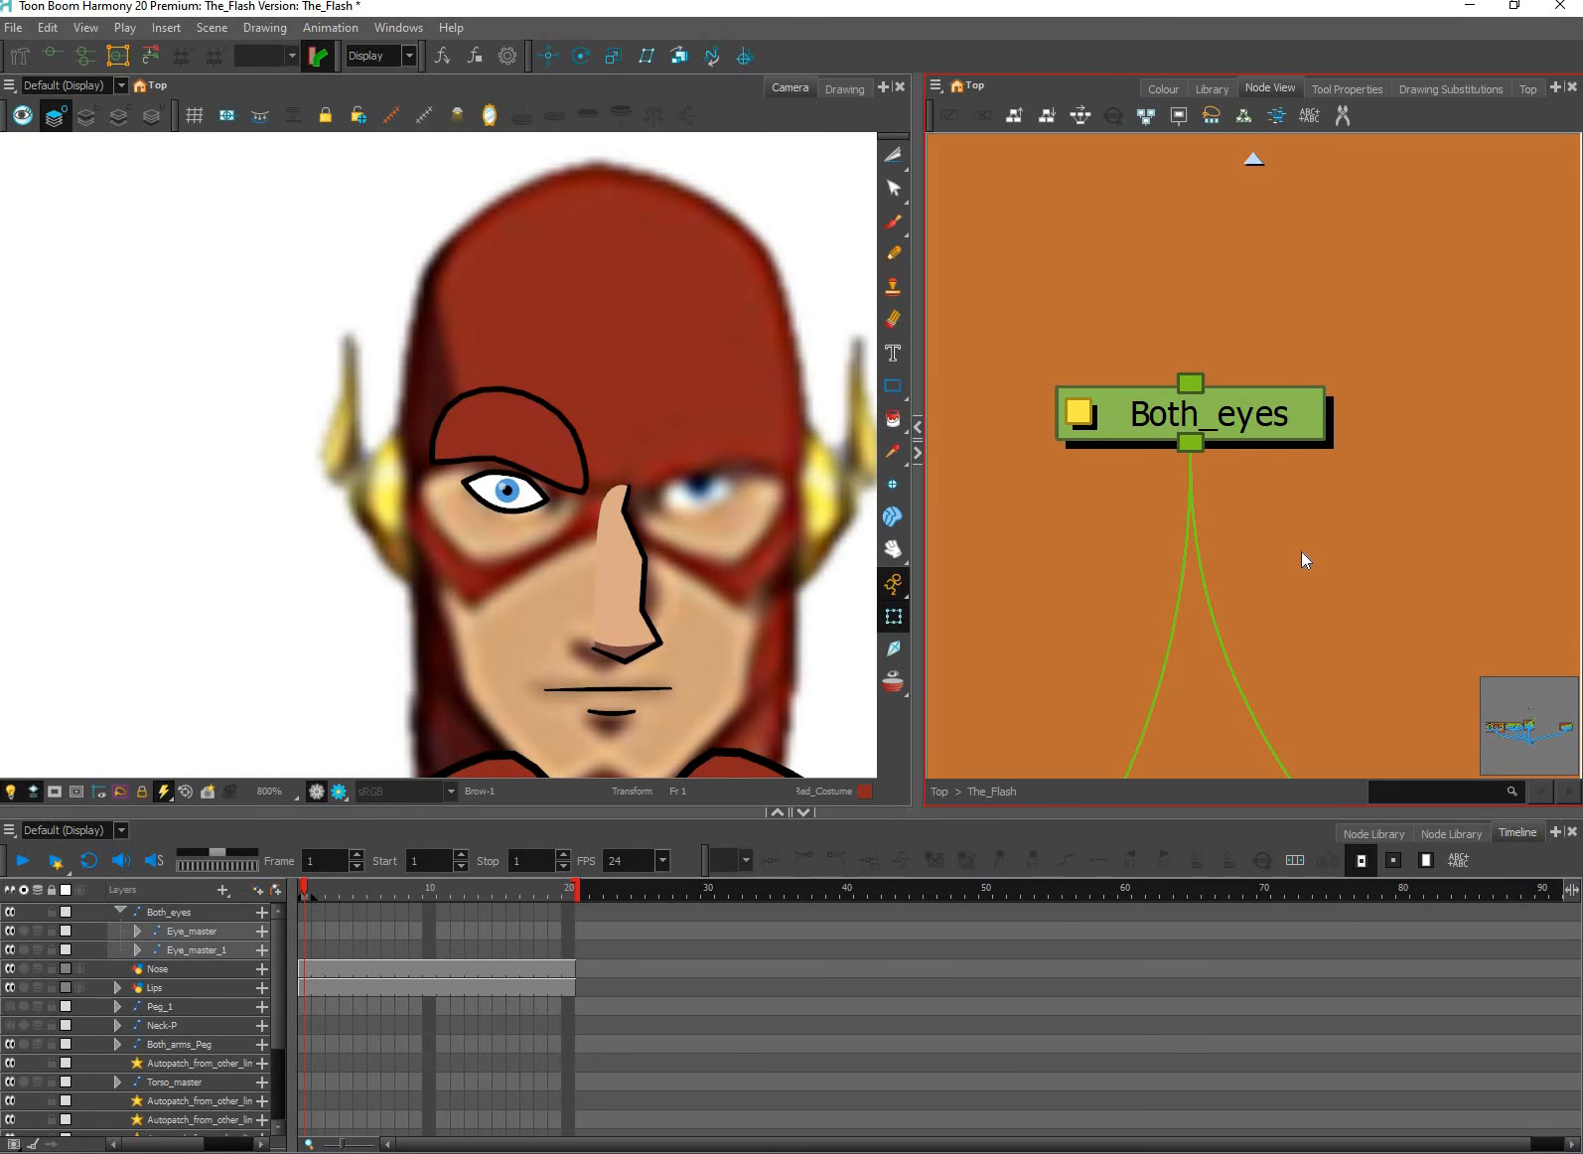
pyautogui.scroll(-5, 1362, 507)
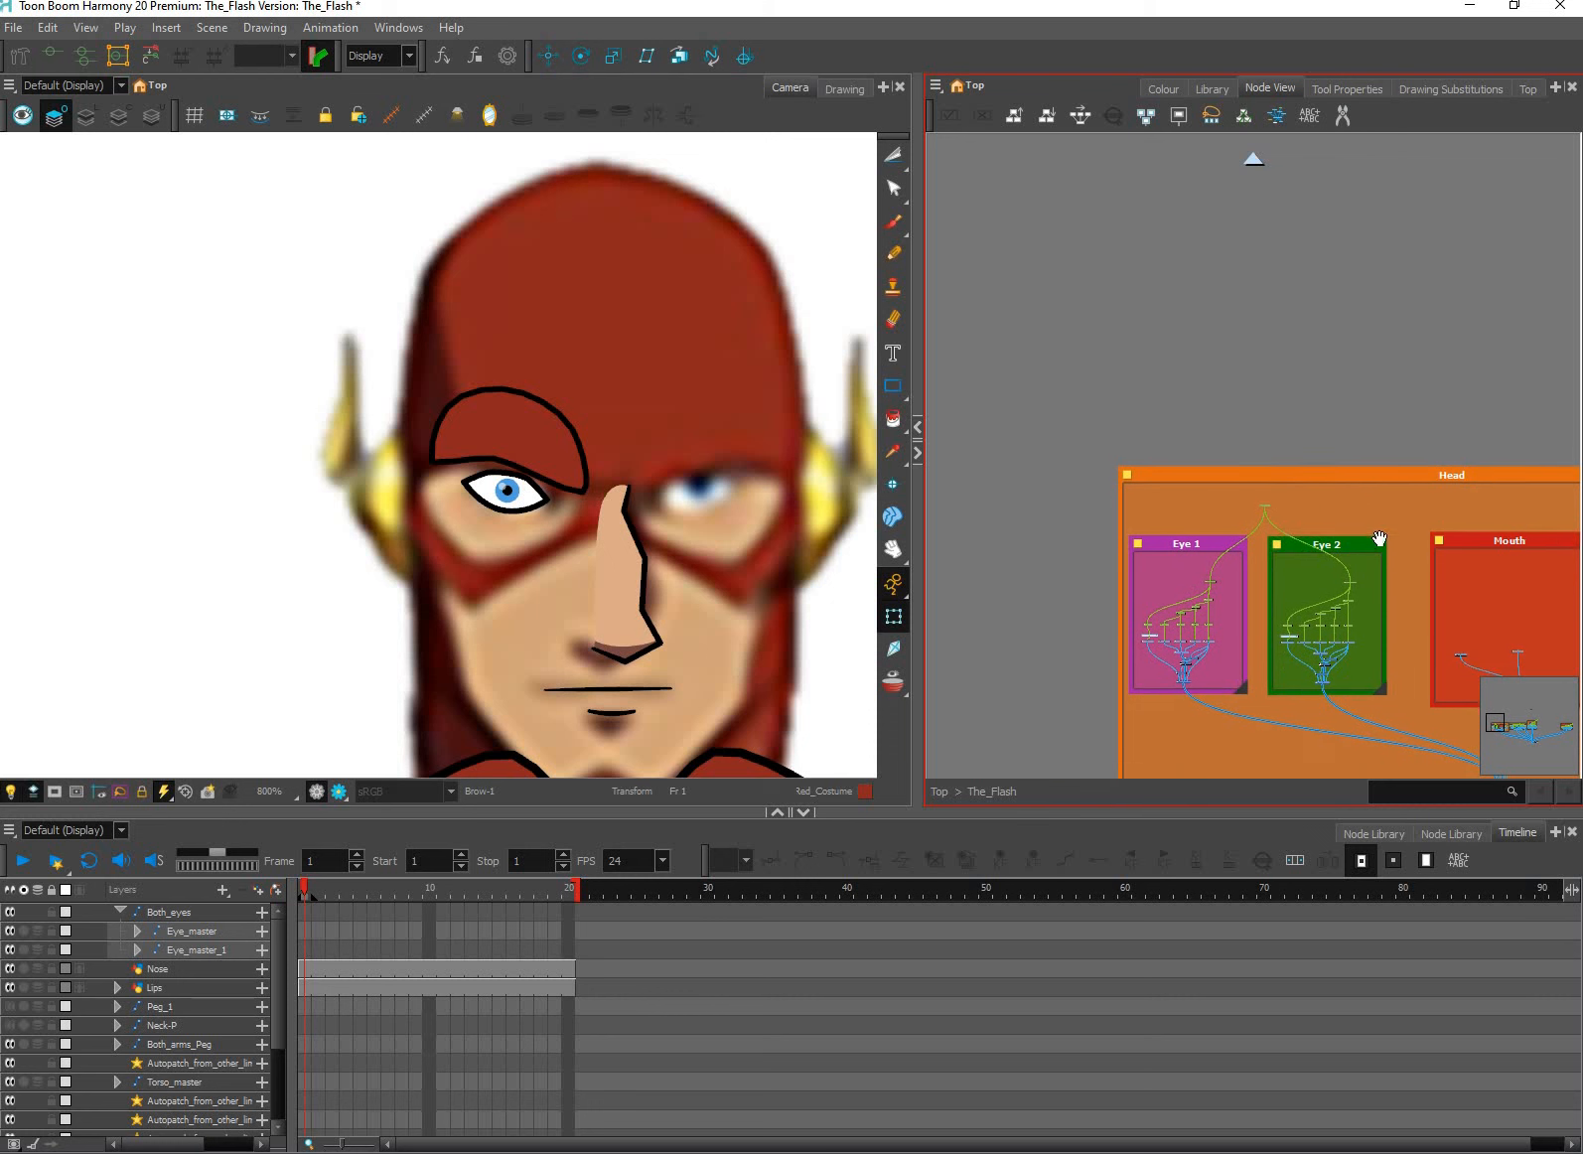
pyautogui.moveTo(1349, 435); pyautogui.dragTo(1282, 388)
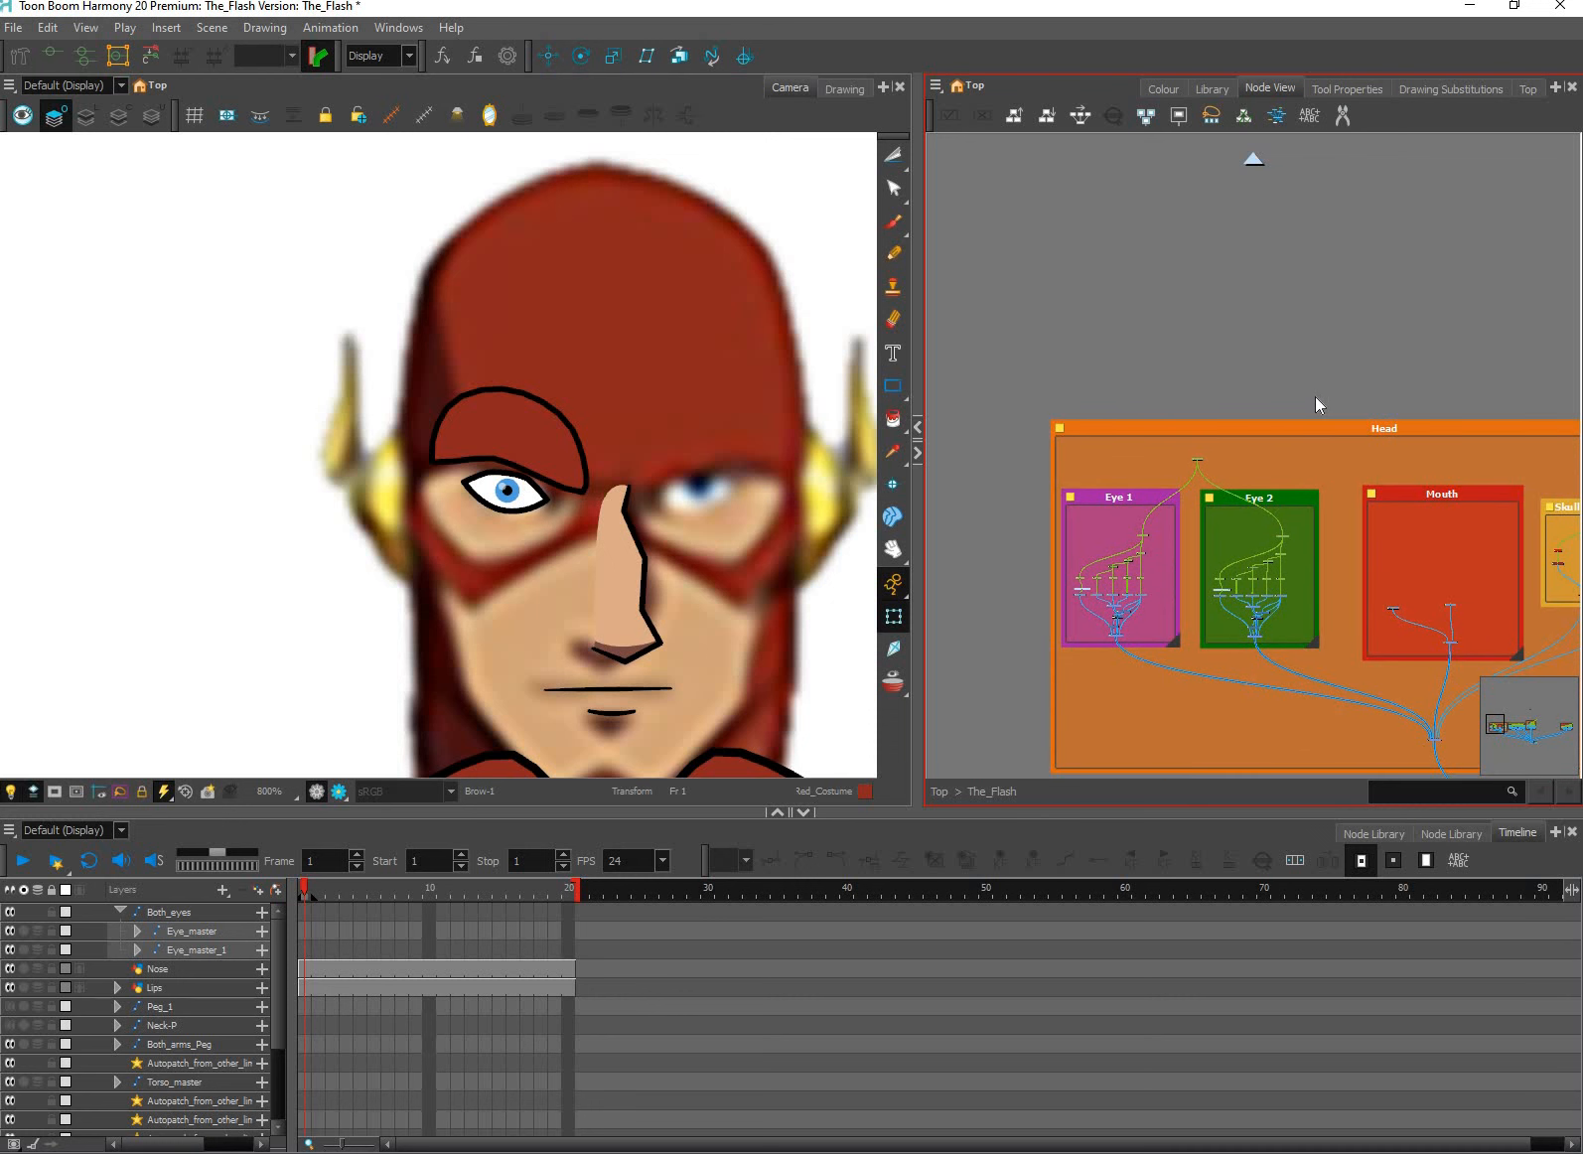
pyautogui.hotkey('ctrl', 'a')
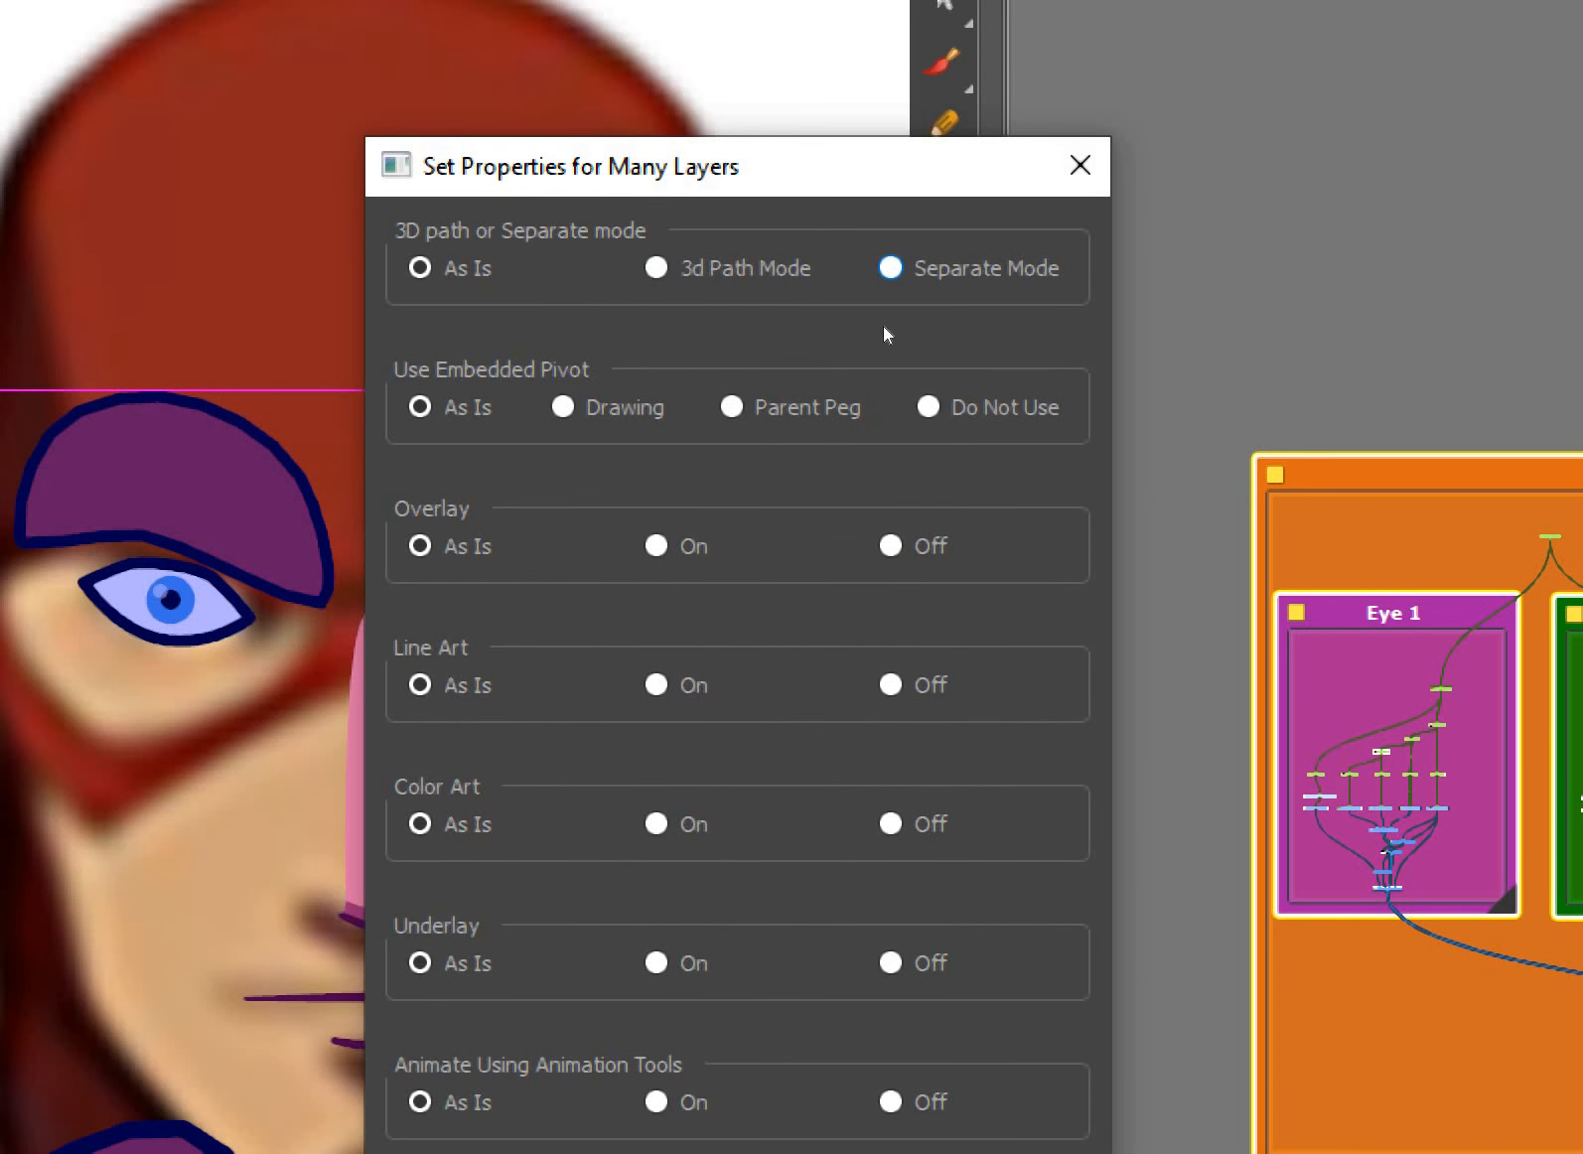
pyautogui.click(891, 402)
pyautogui.click(891, 268)
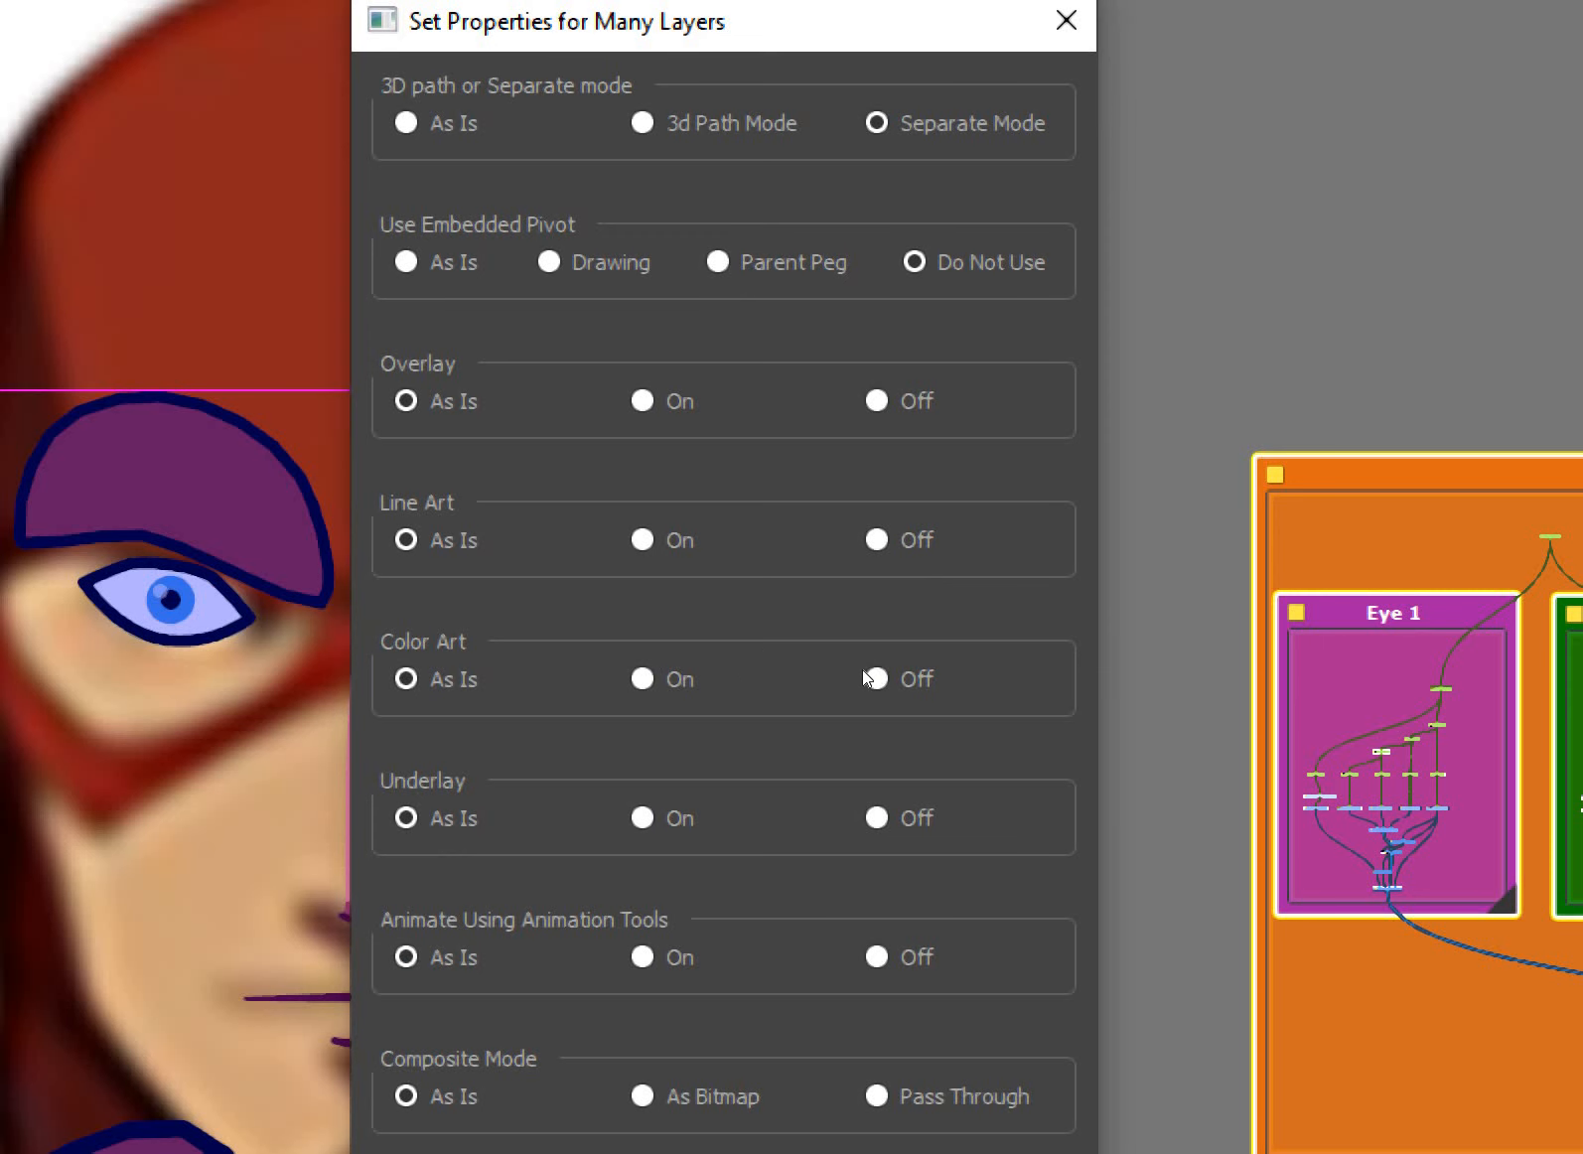
pyautogui.click(878, 958)
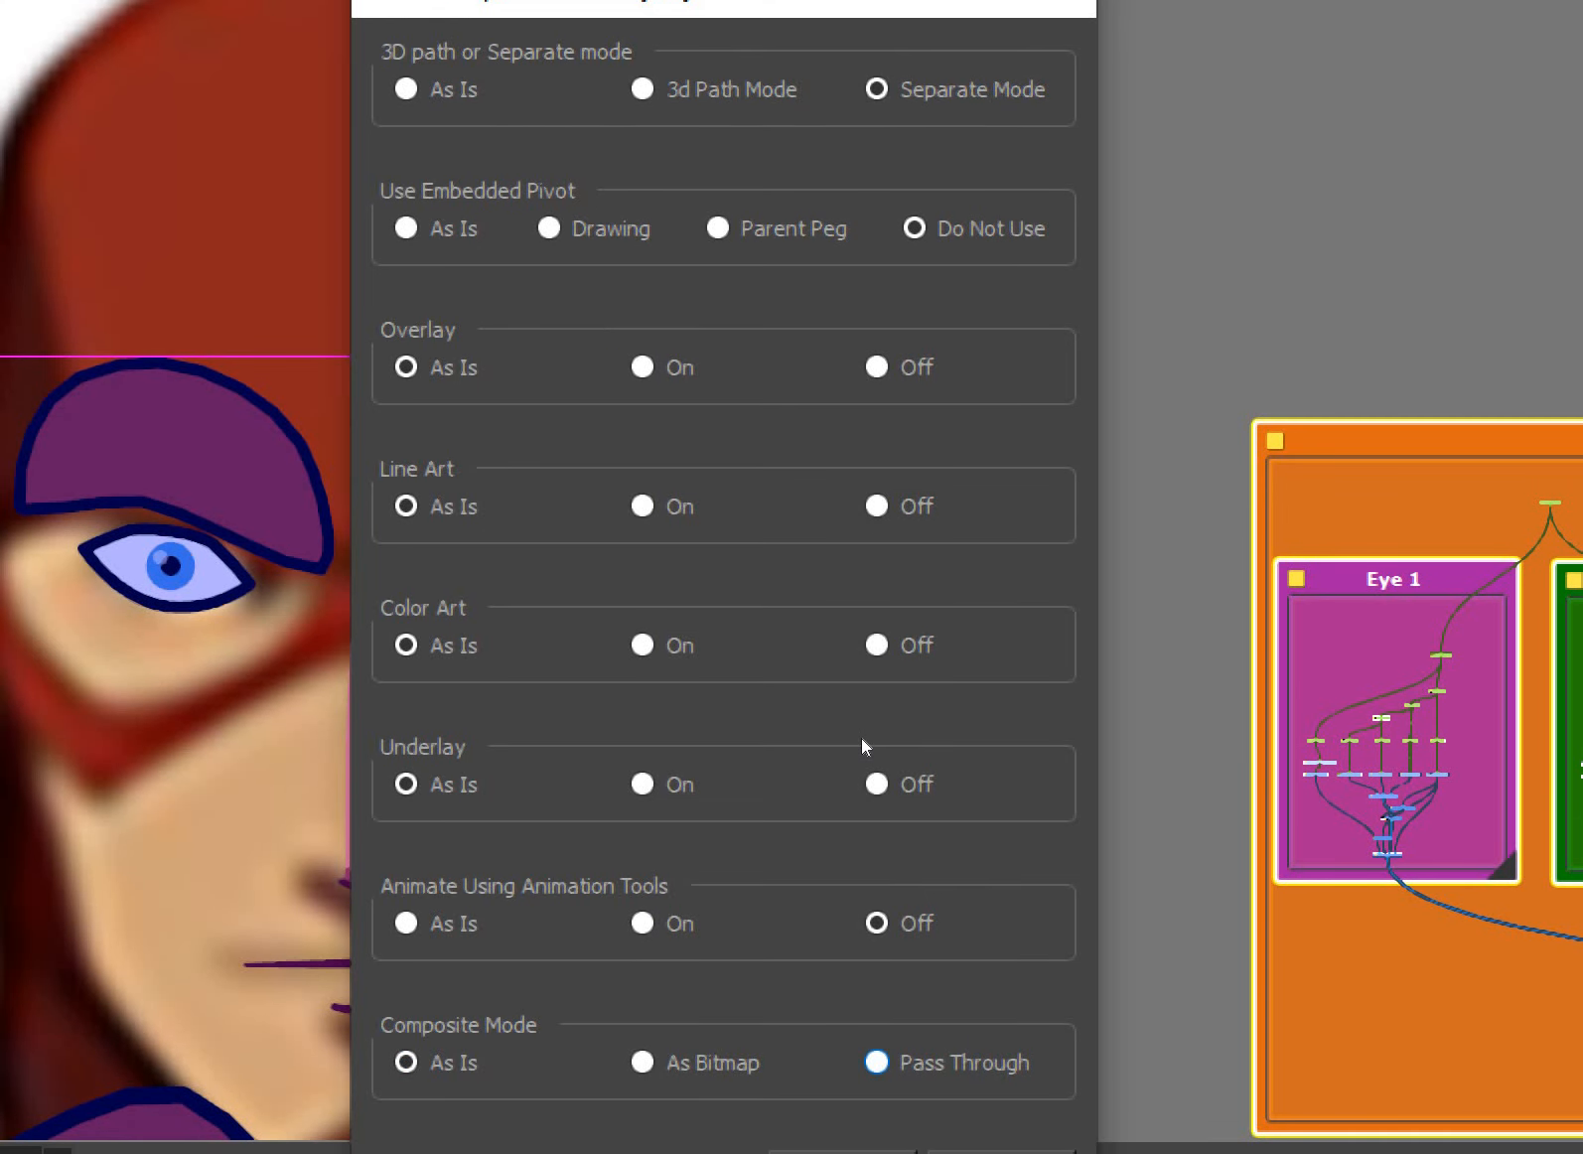
pyautogui.click(877, 1063)
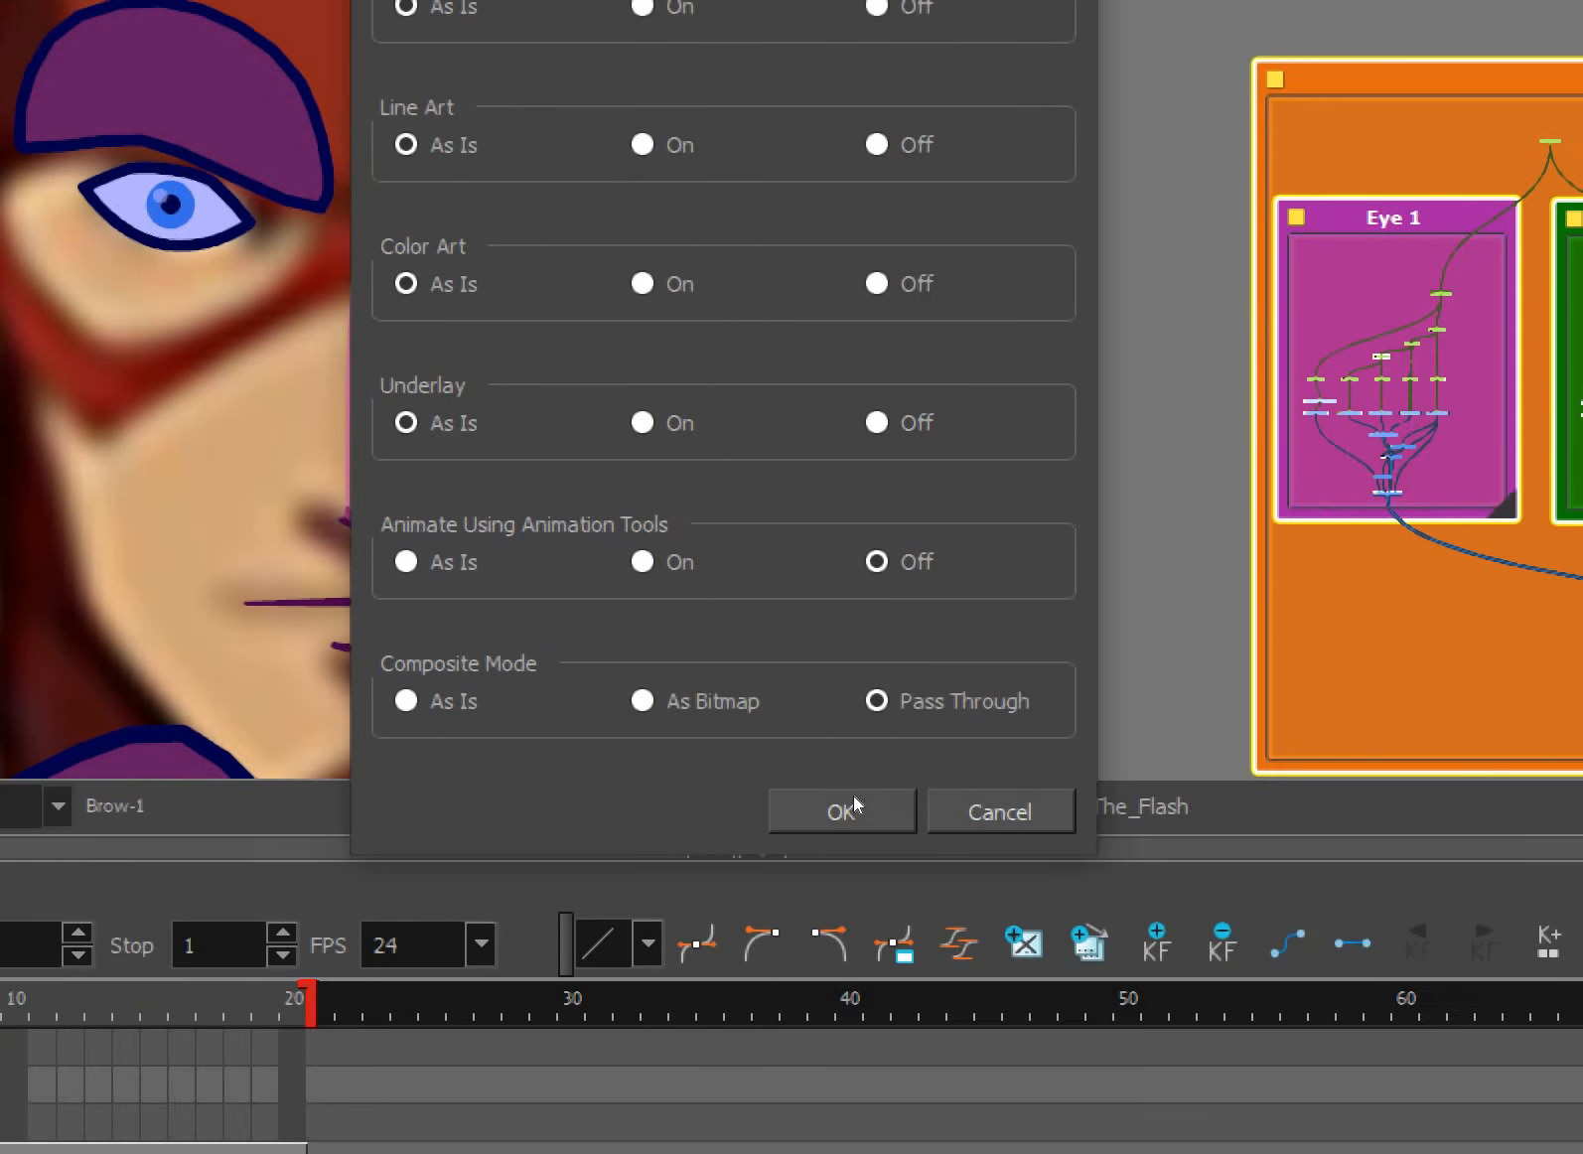
pyautogui.click(853, 795)
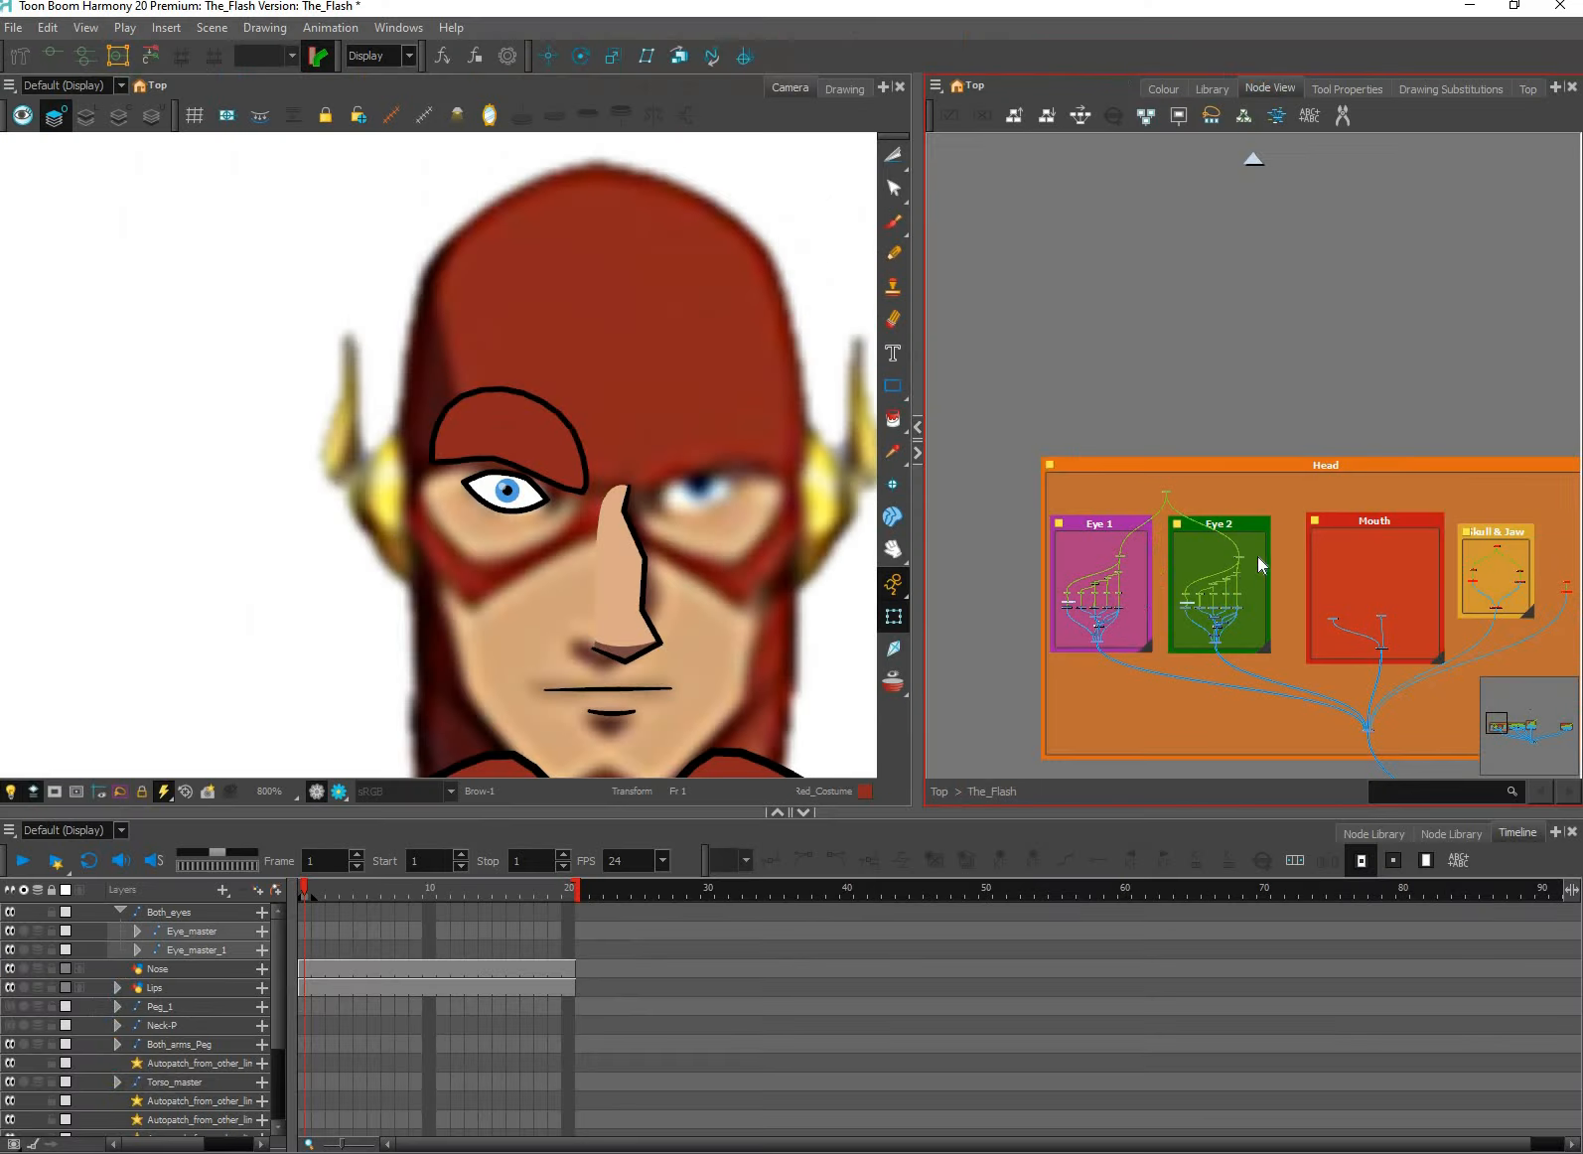
# Examine the preferences that set the default peg and element separation, composite mode and Animate Using Animation Tools value.
pyautogui.click(50, 30)
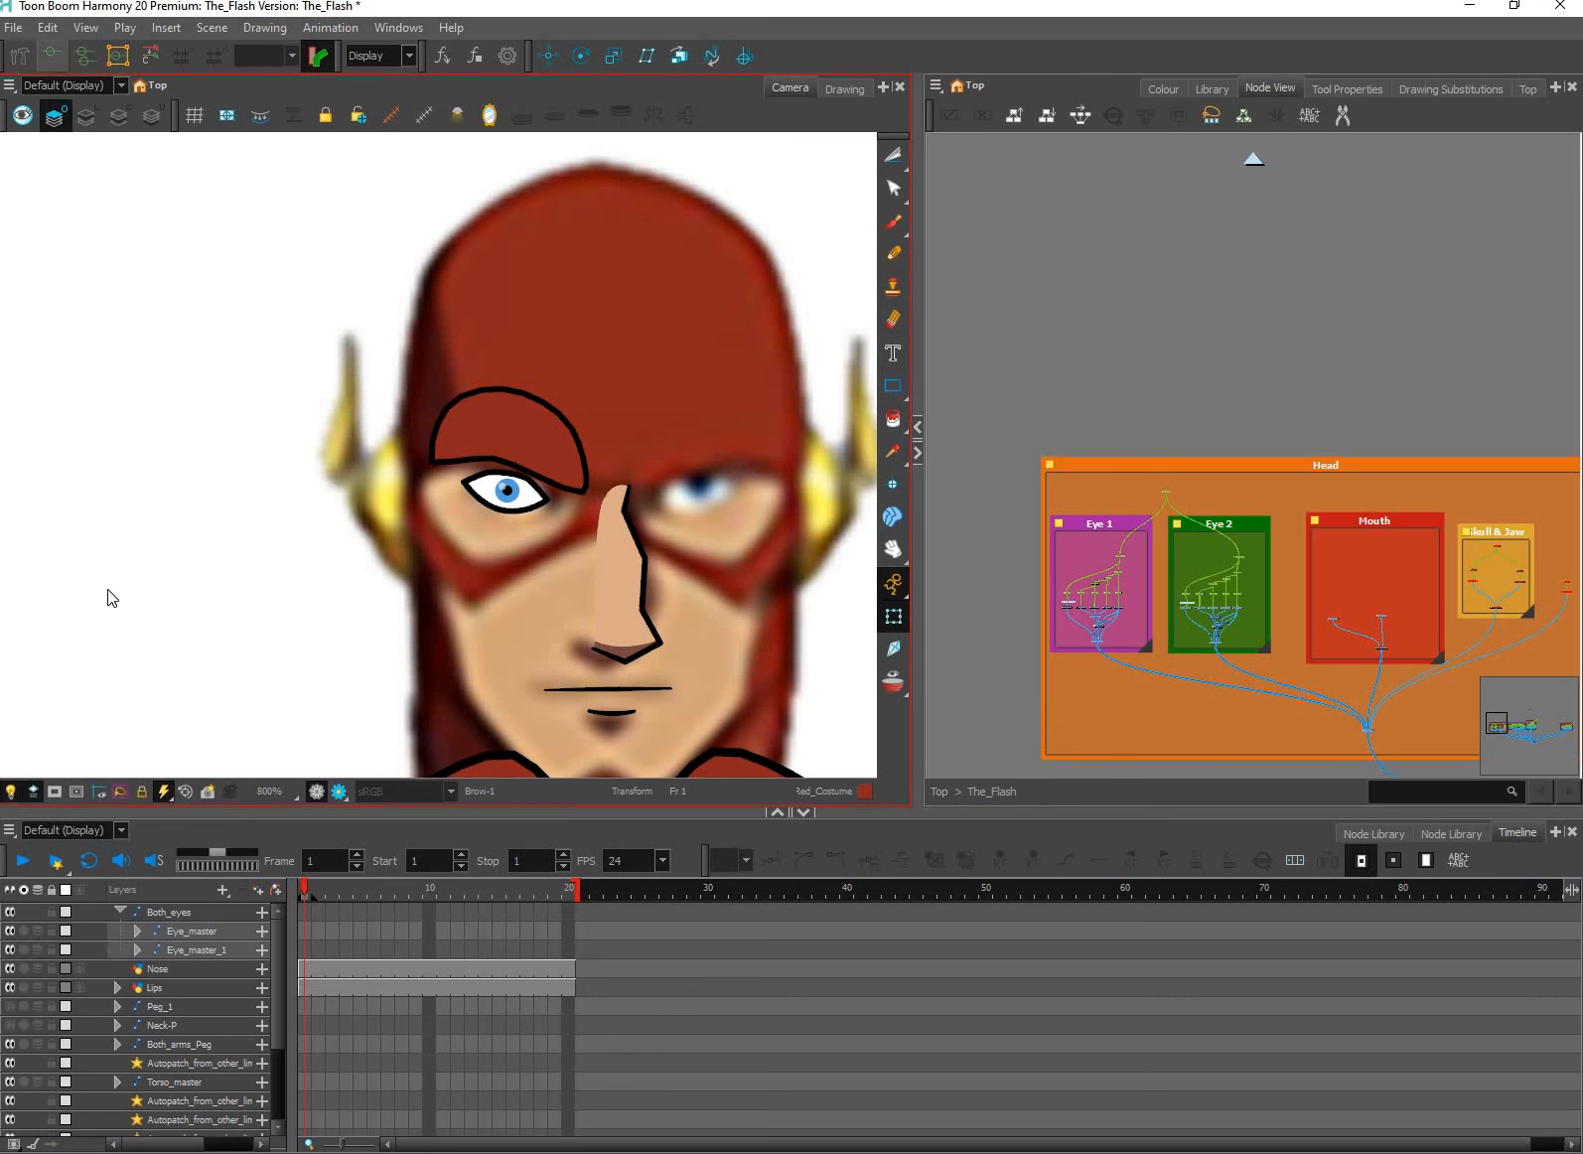
pyautogui.click(99, 583)
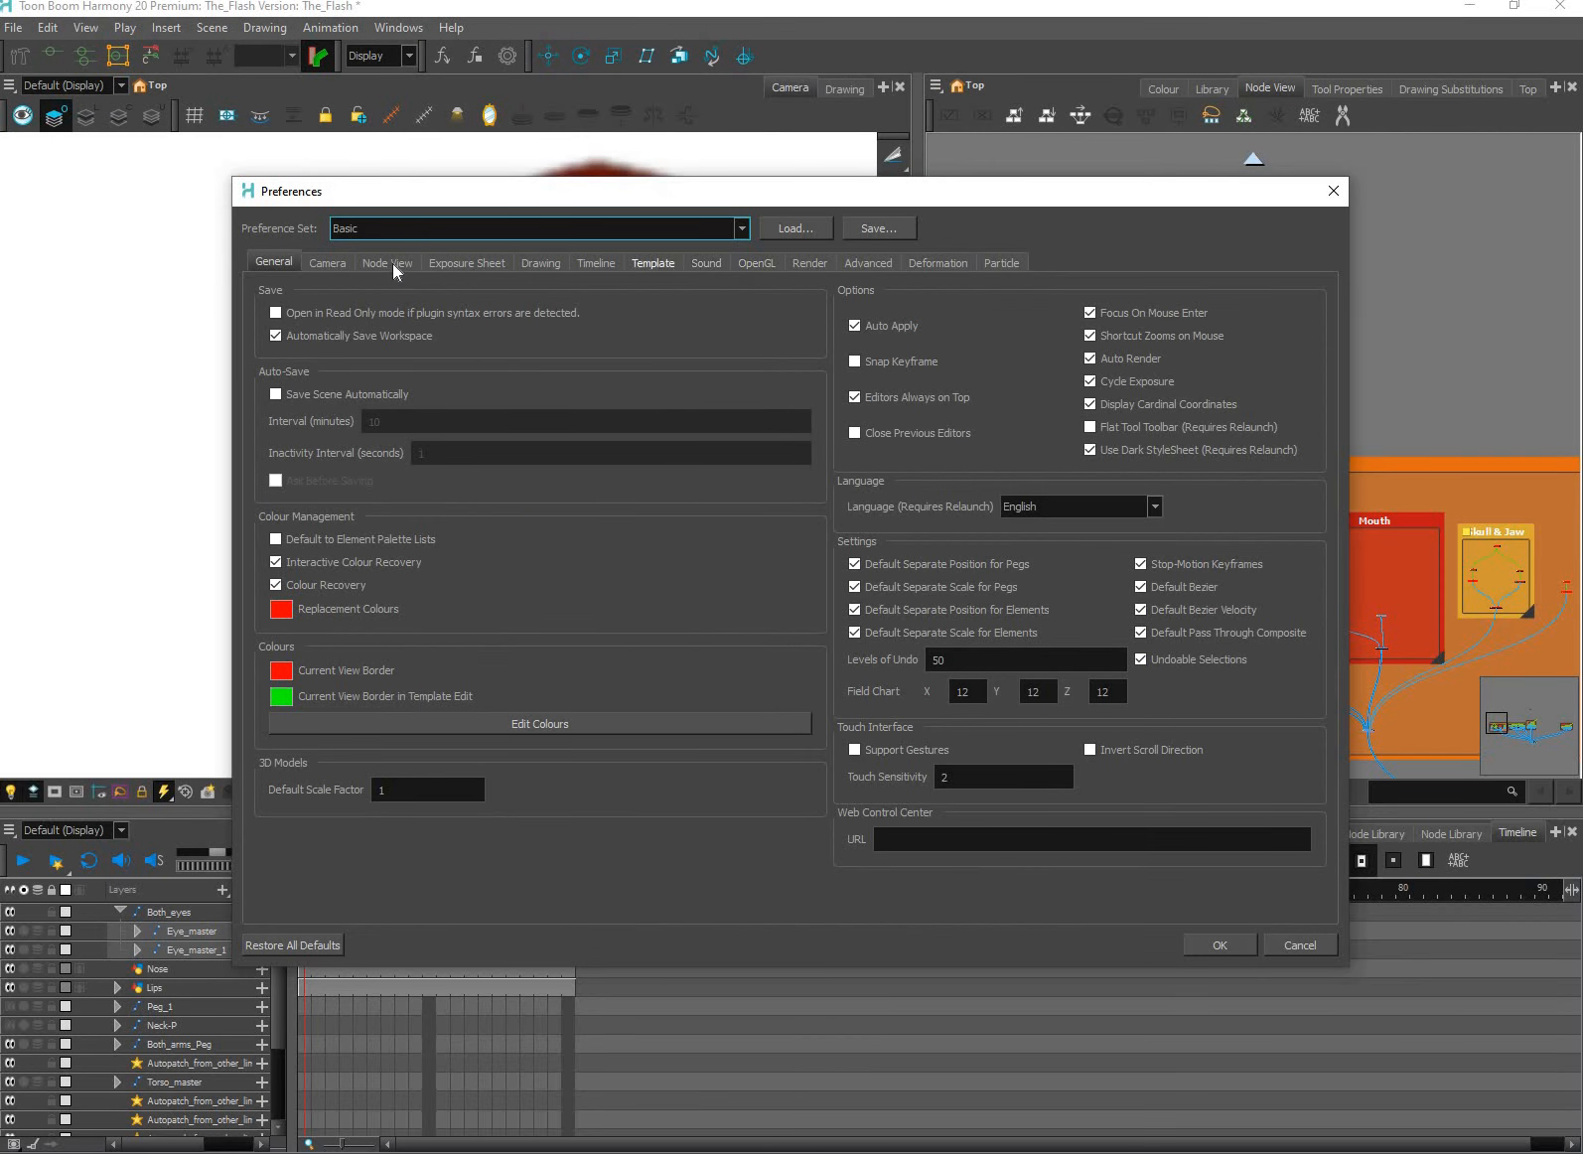
pyautogui.click(394, 266)
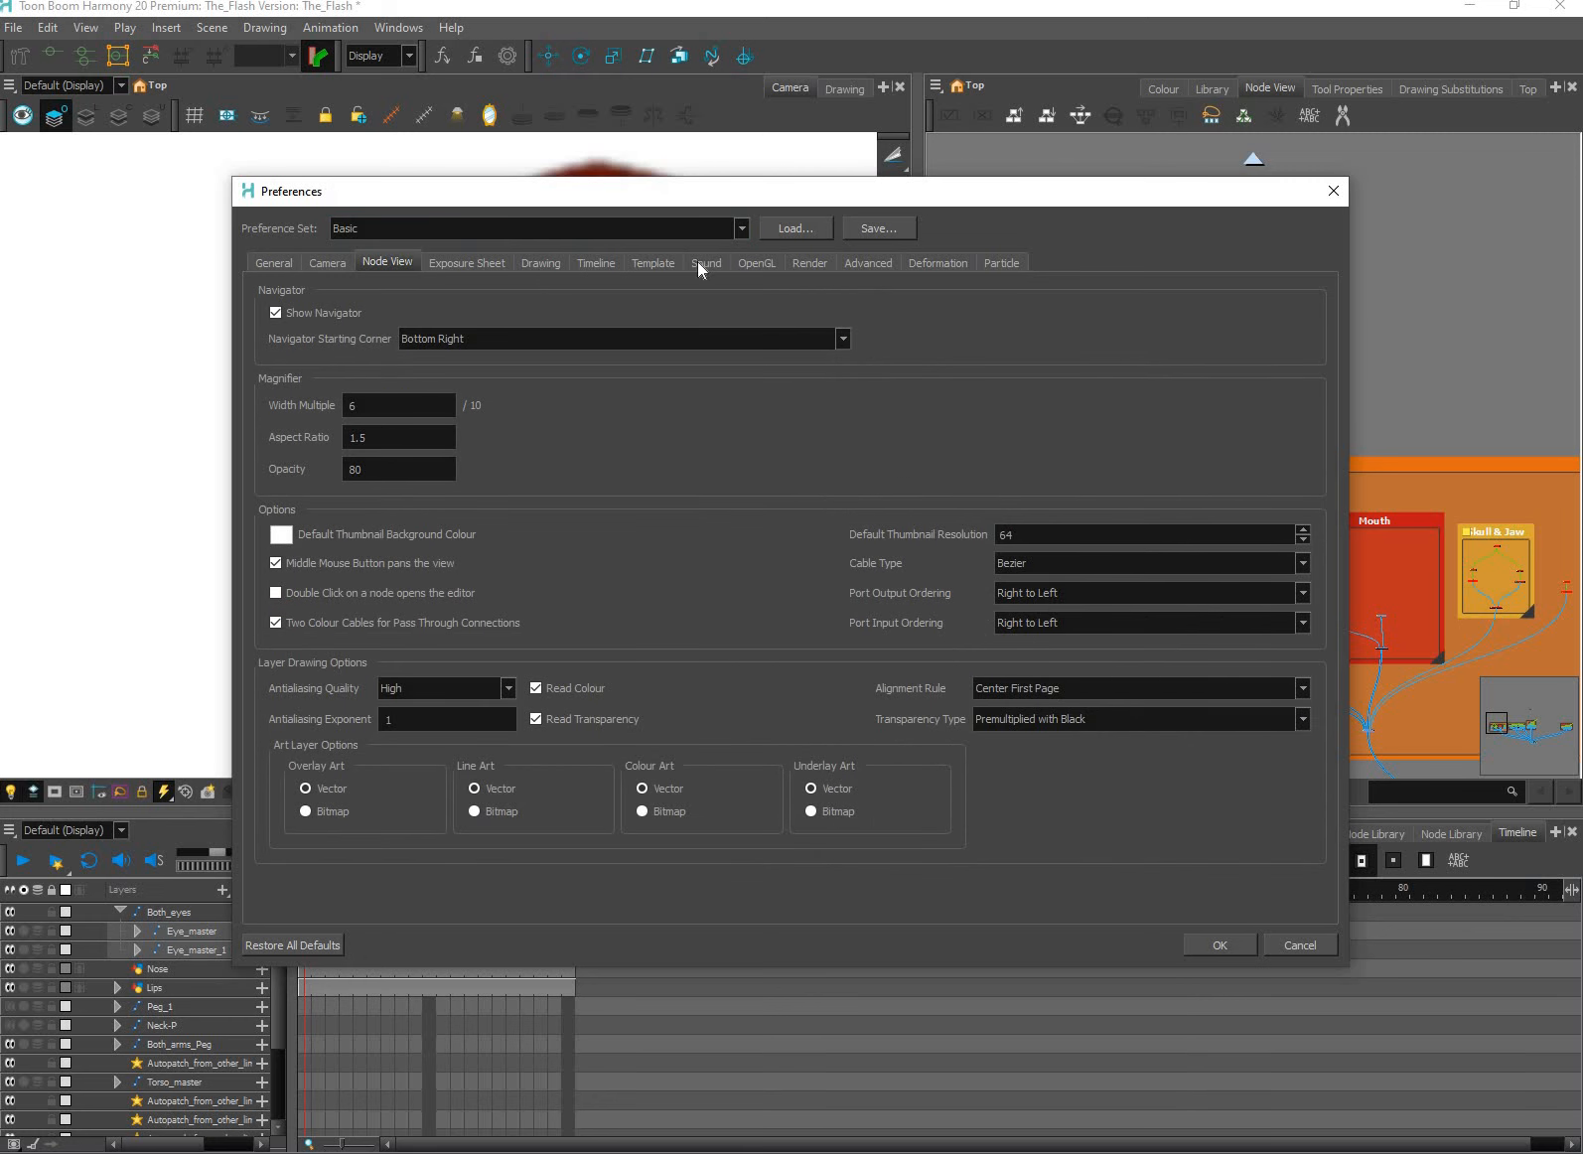
pyautogui.click(595, 264)
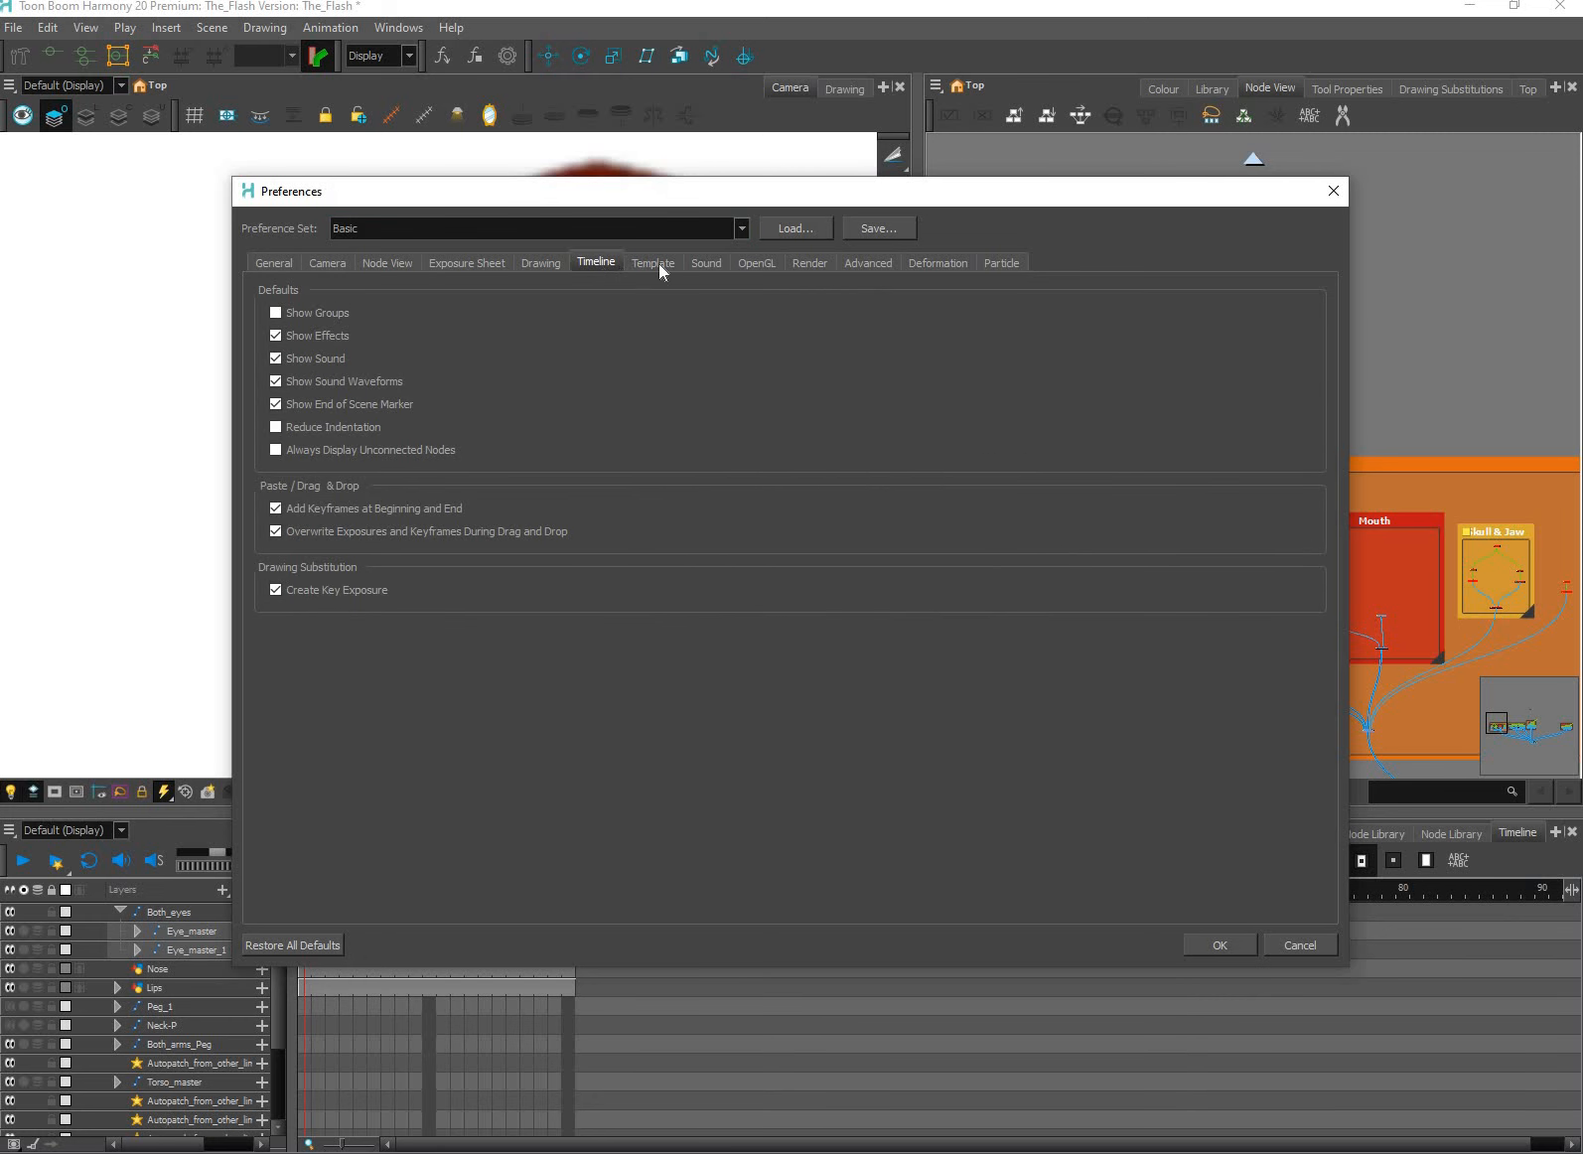
pyautogui.click(880, 264)
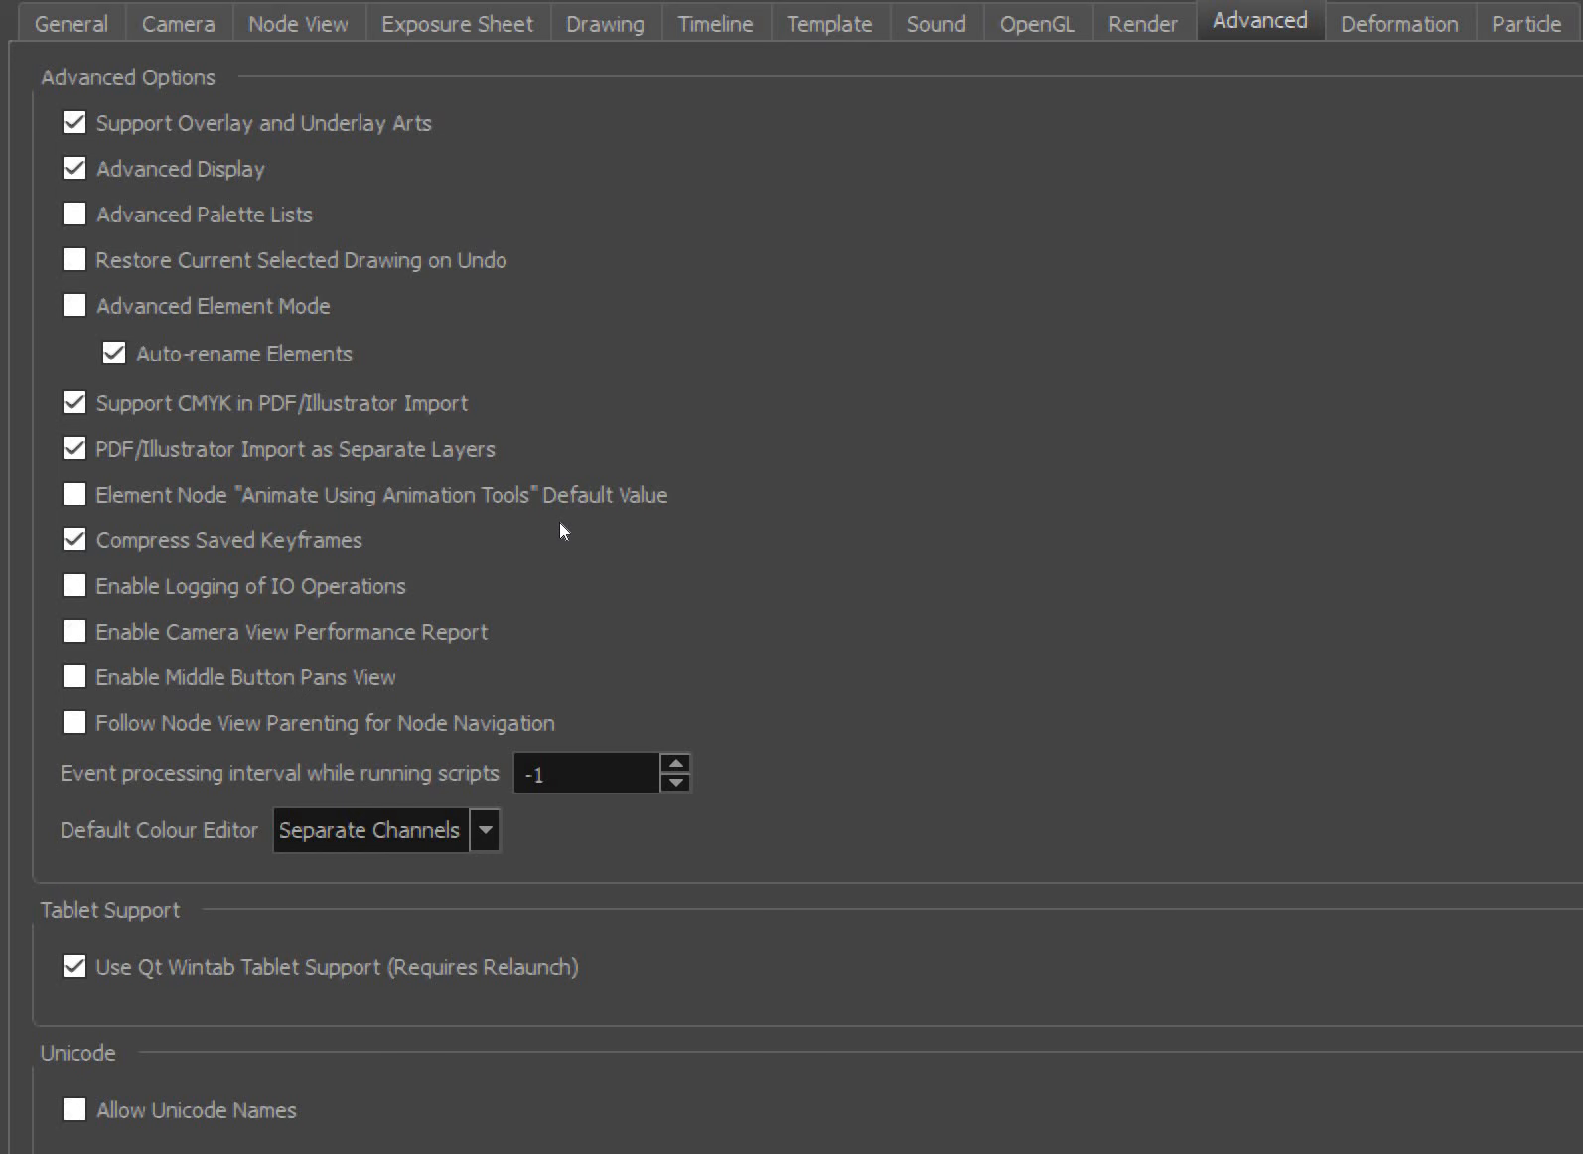
pyautogui.press('super')
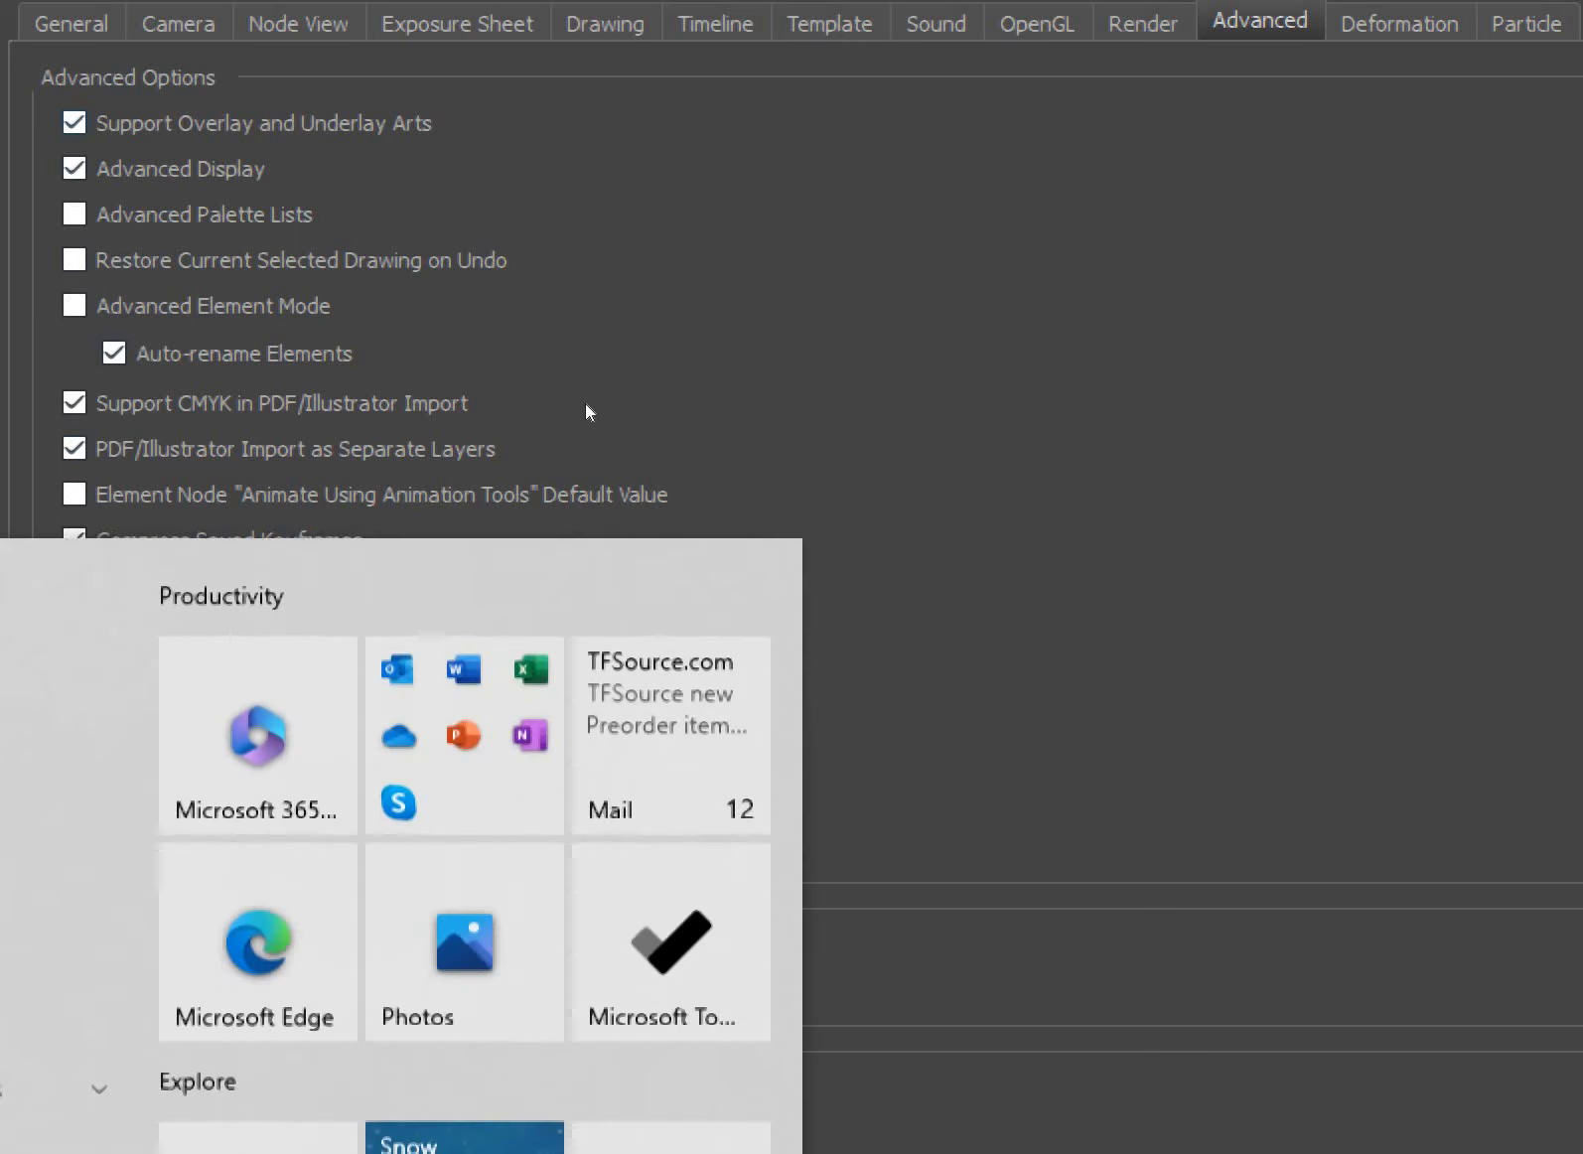
pyautogui.press('super')
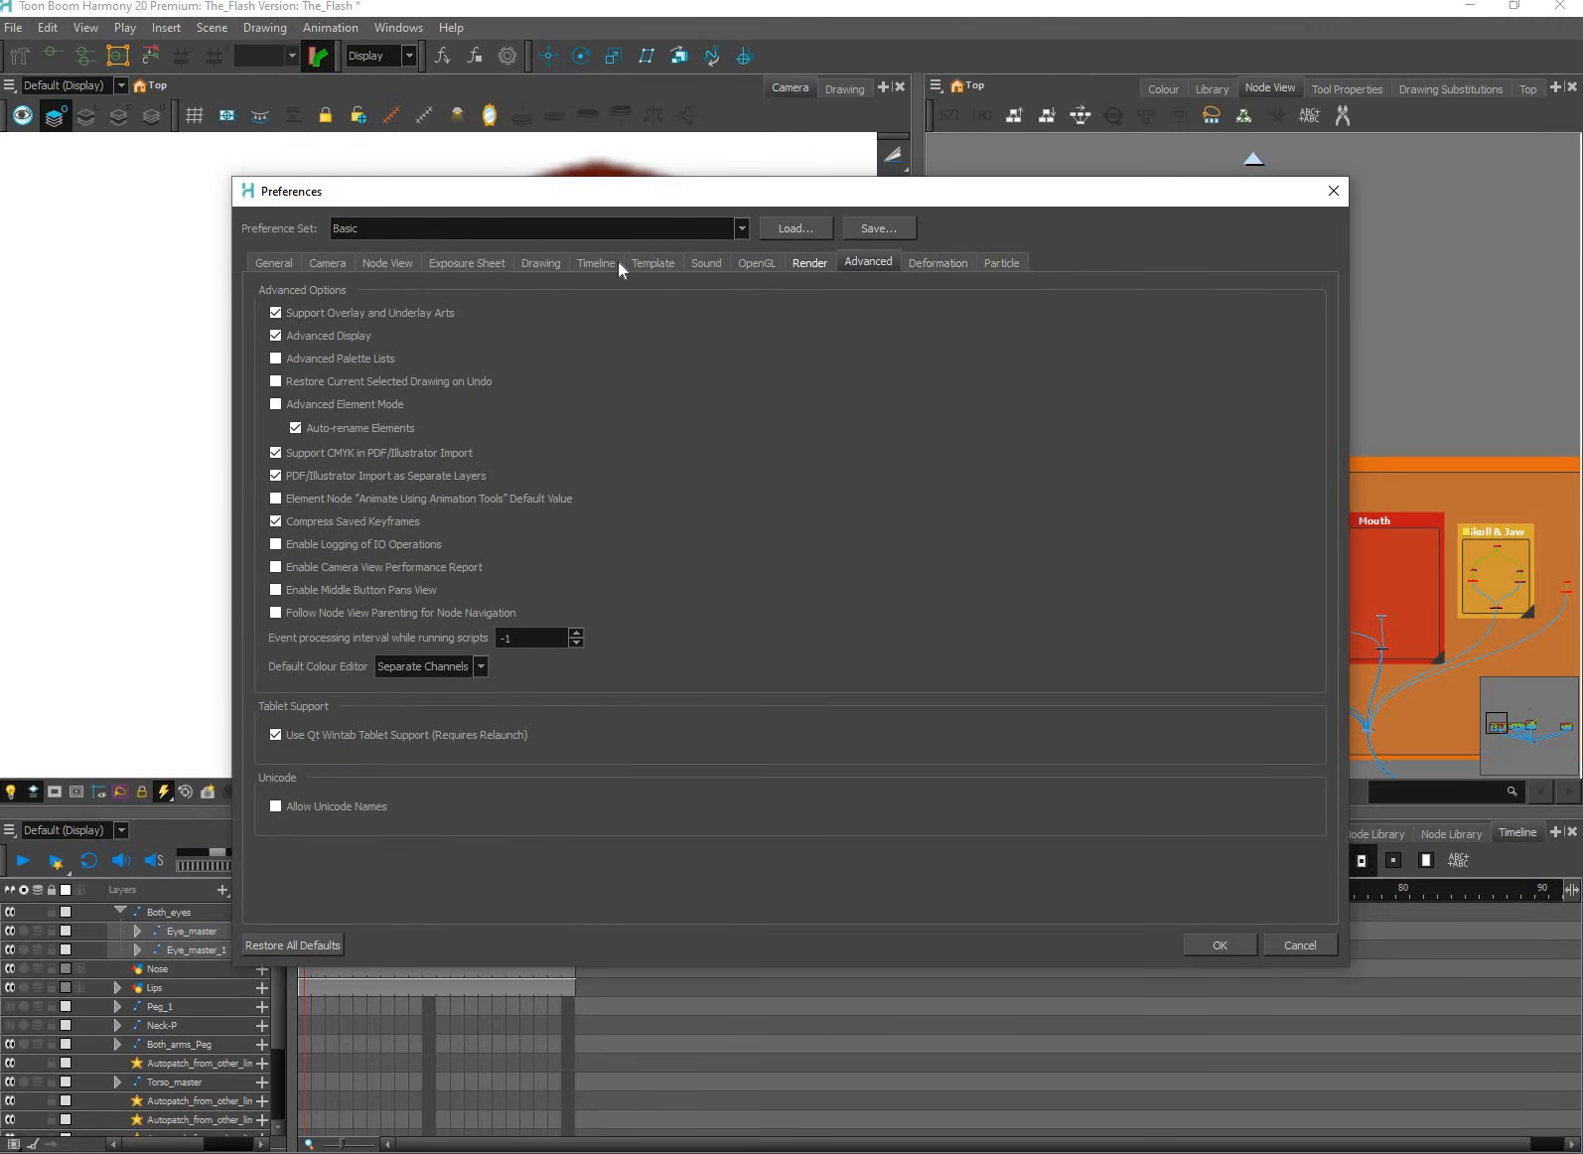
pyautogui.click(386, 260)
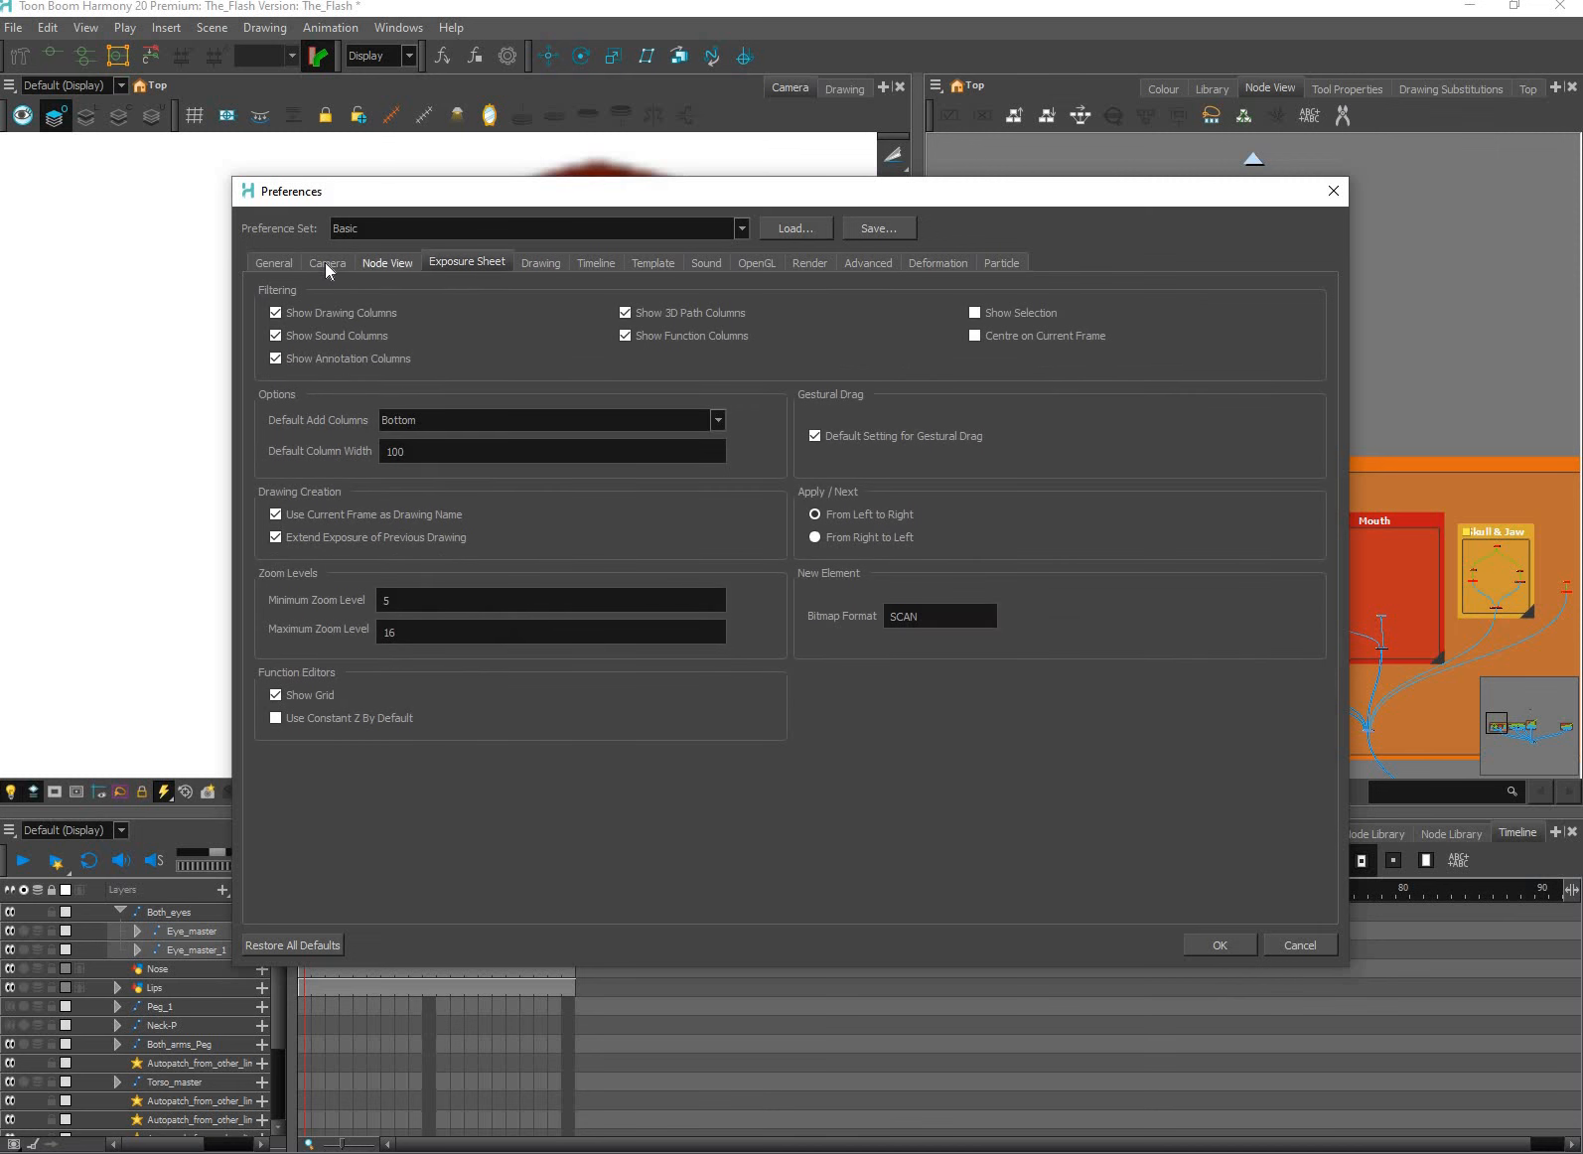
pyautogui.click(327, 262)
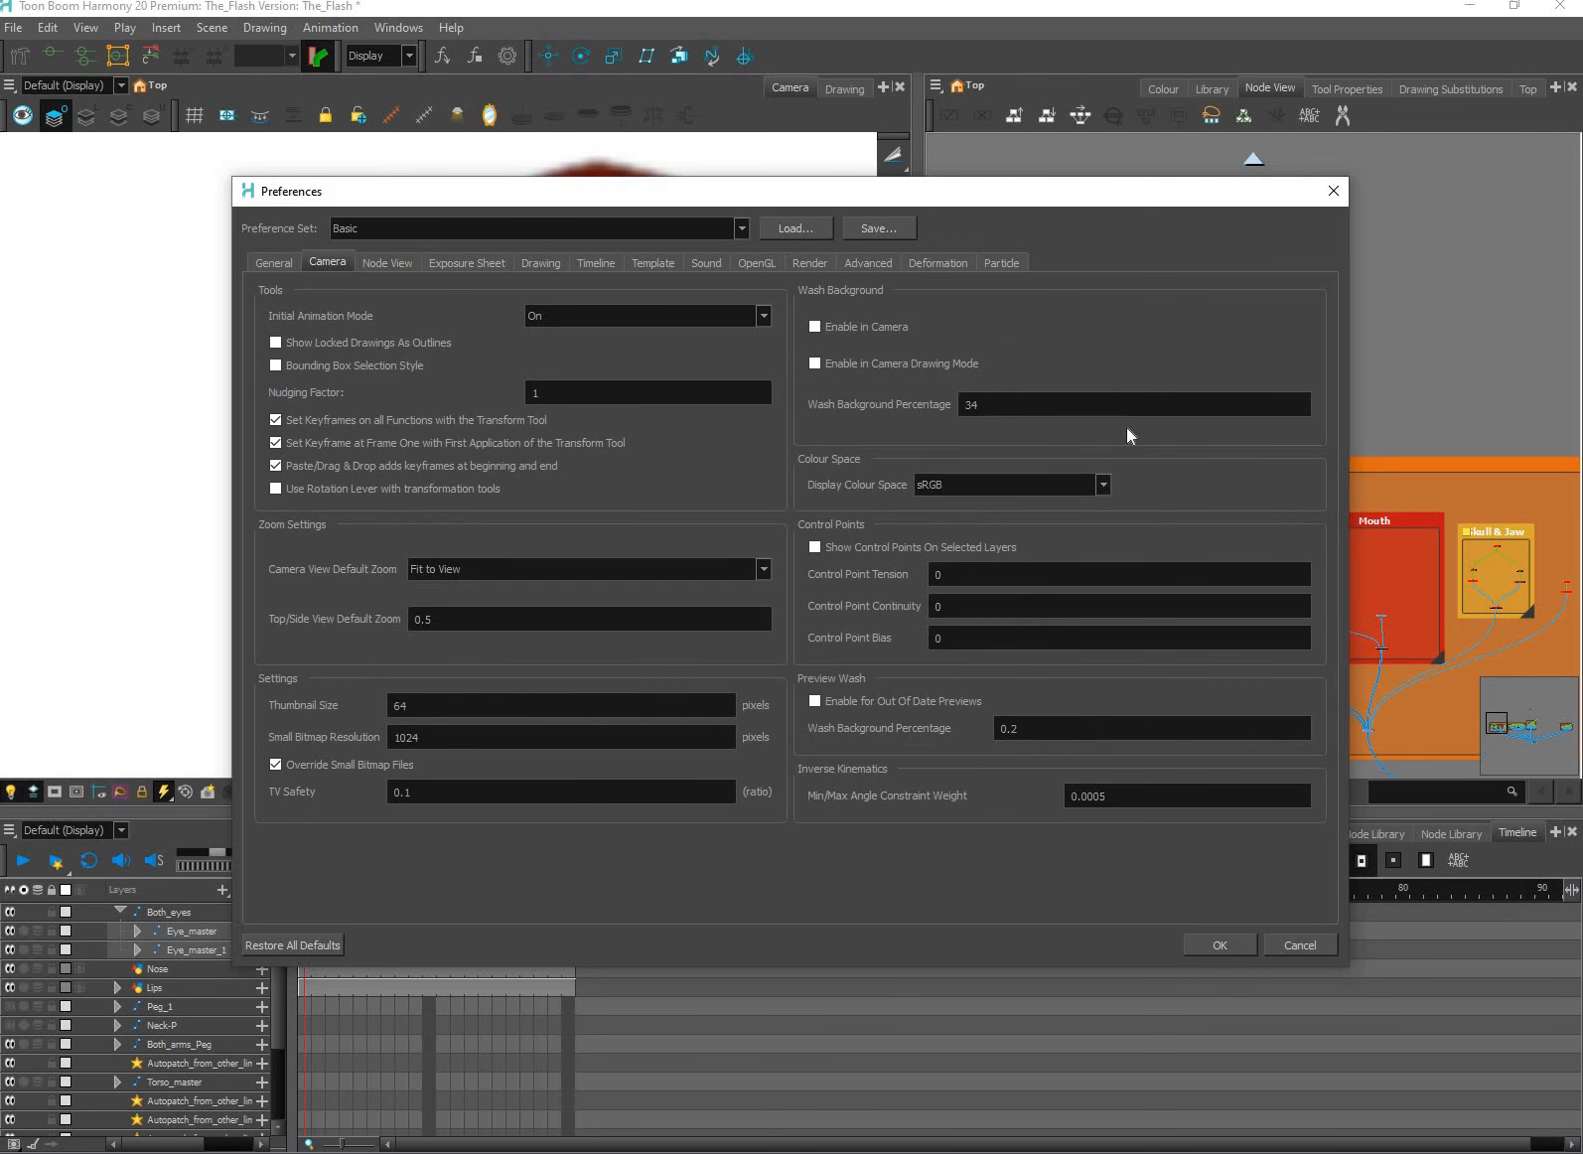
pyautogui.click(274, 262)
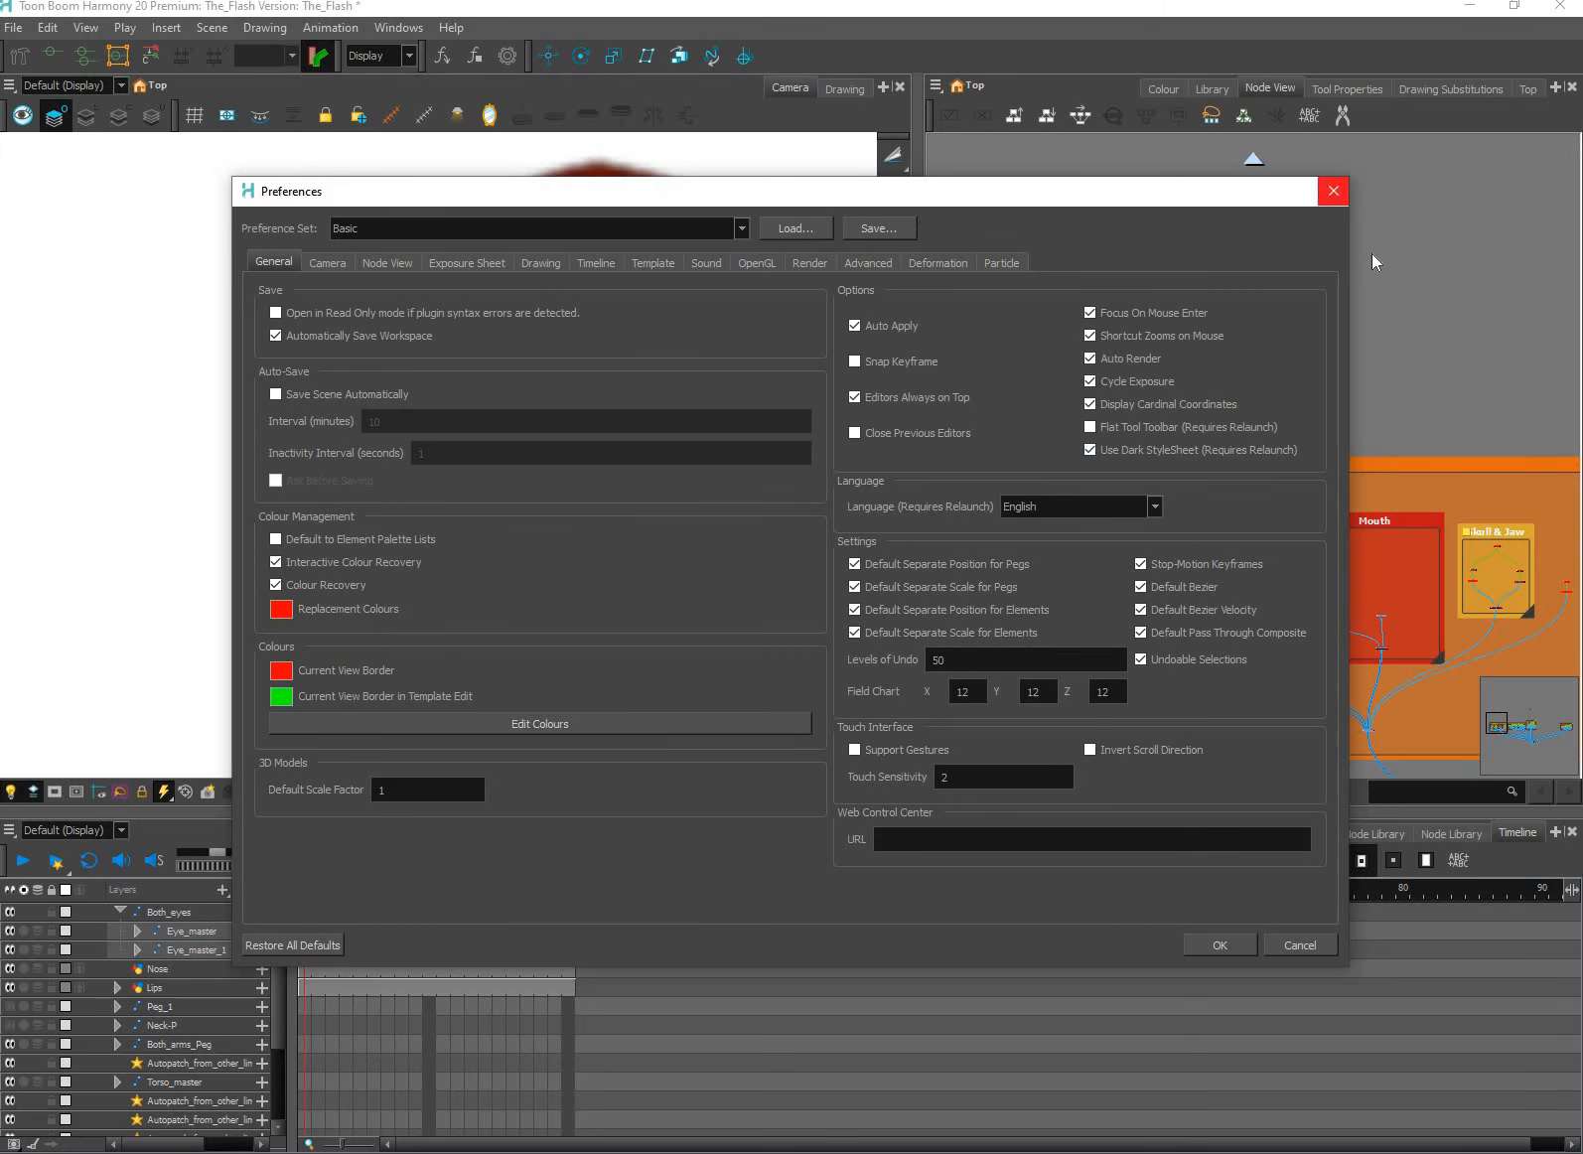
pyautogui.click(1333, 190)
# Add a Static Transformation node and insert it on the cable directly above the Eye_master_1 peg in Eye 2.
pyautogui.scroll(6, 1253, 532)
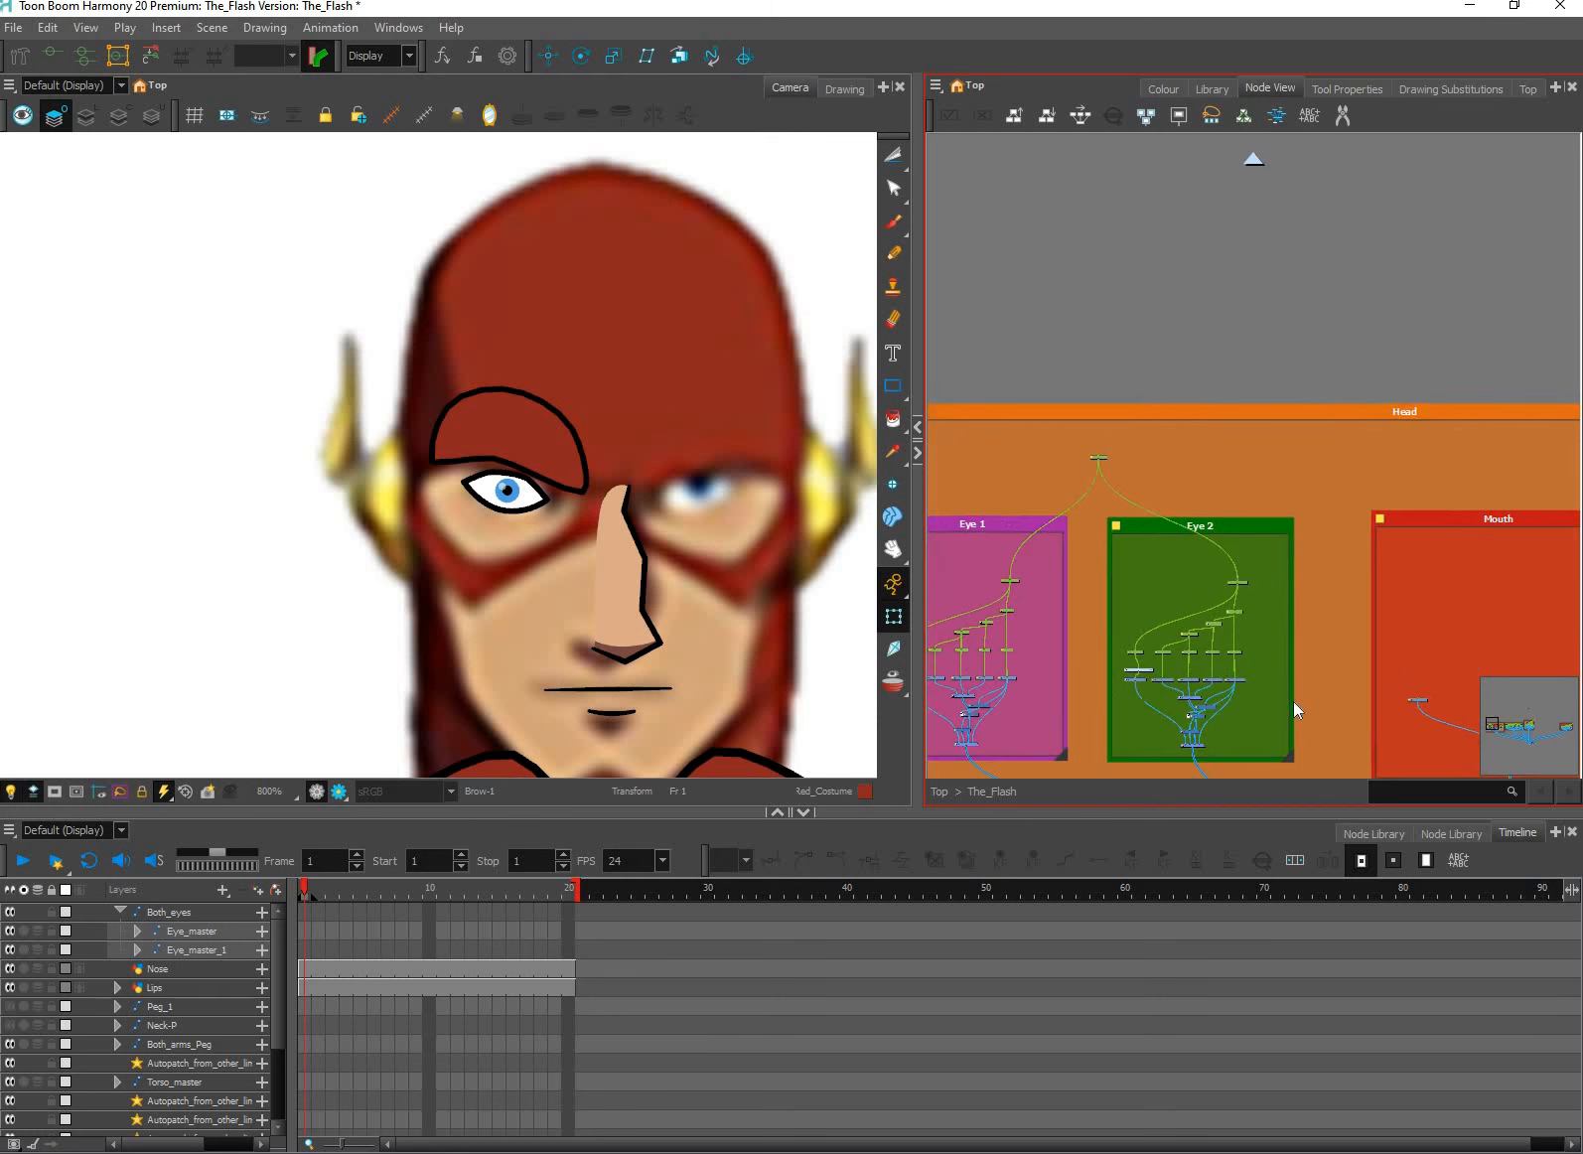
pyautogui.click(1294, 702)
pyautogui.click(1458, 835)
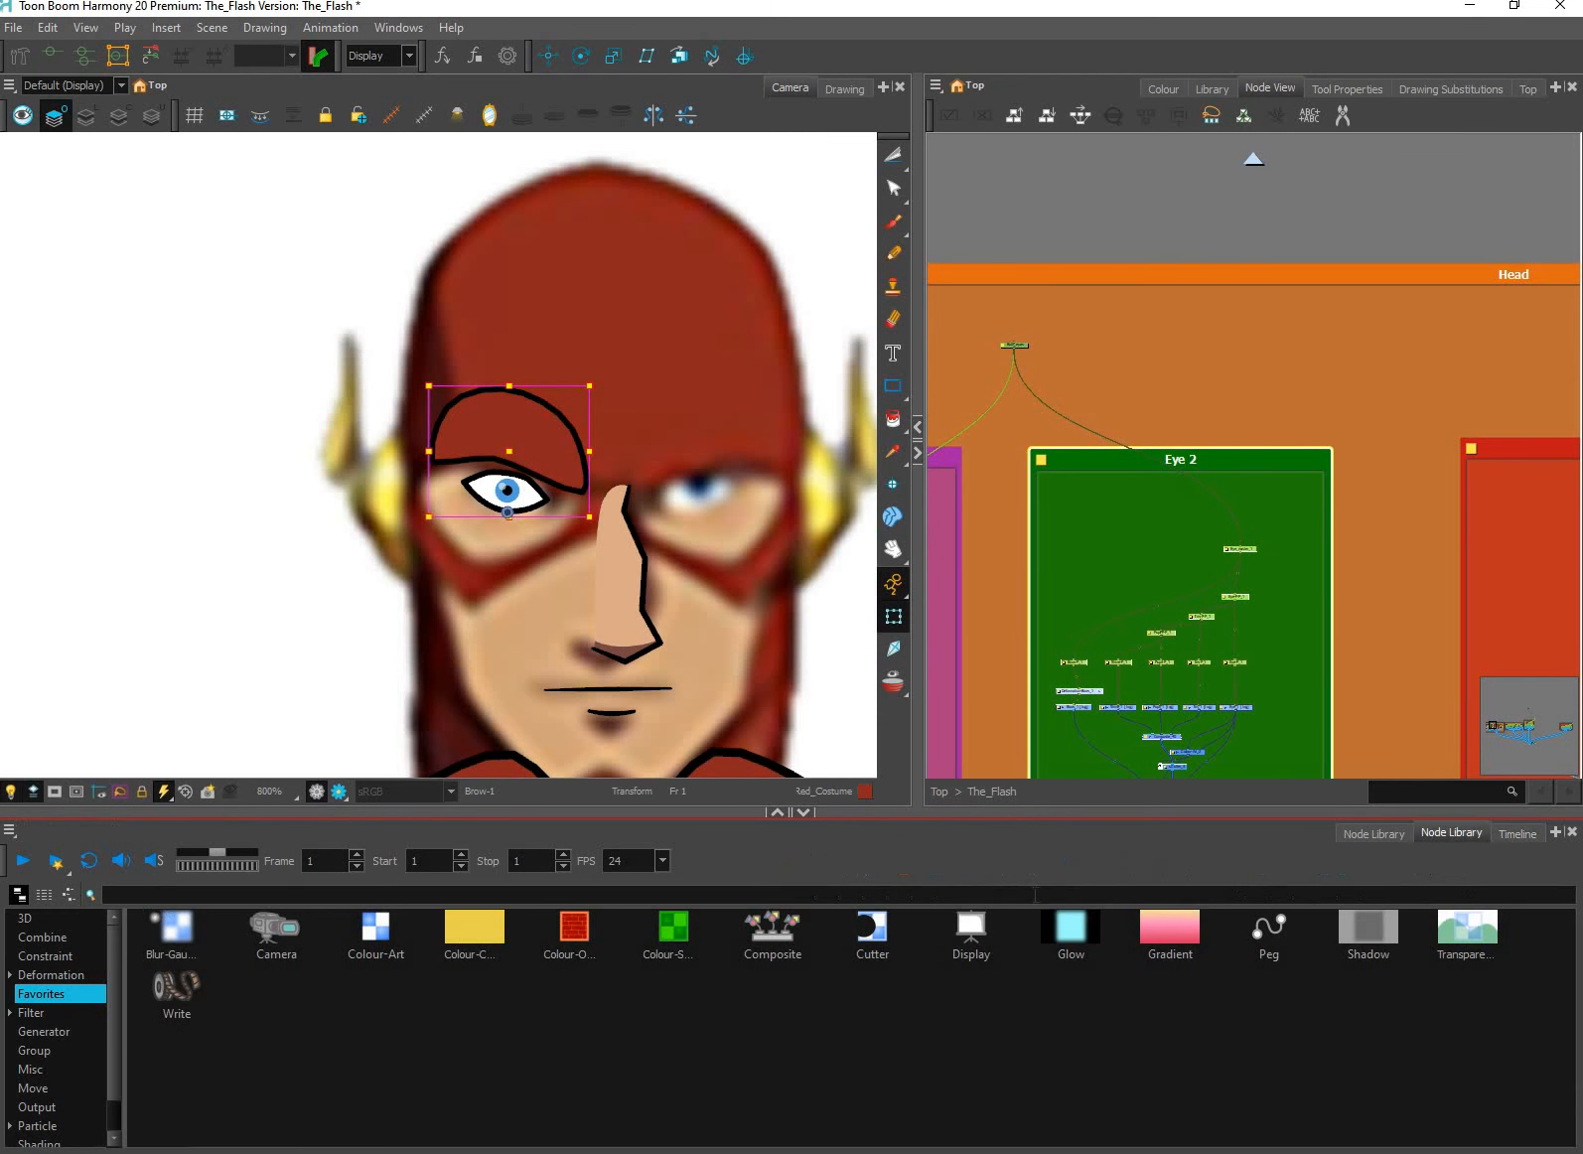
pyautogui.write('static')
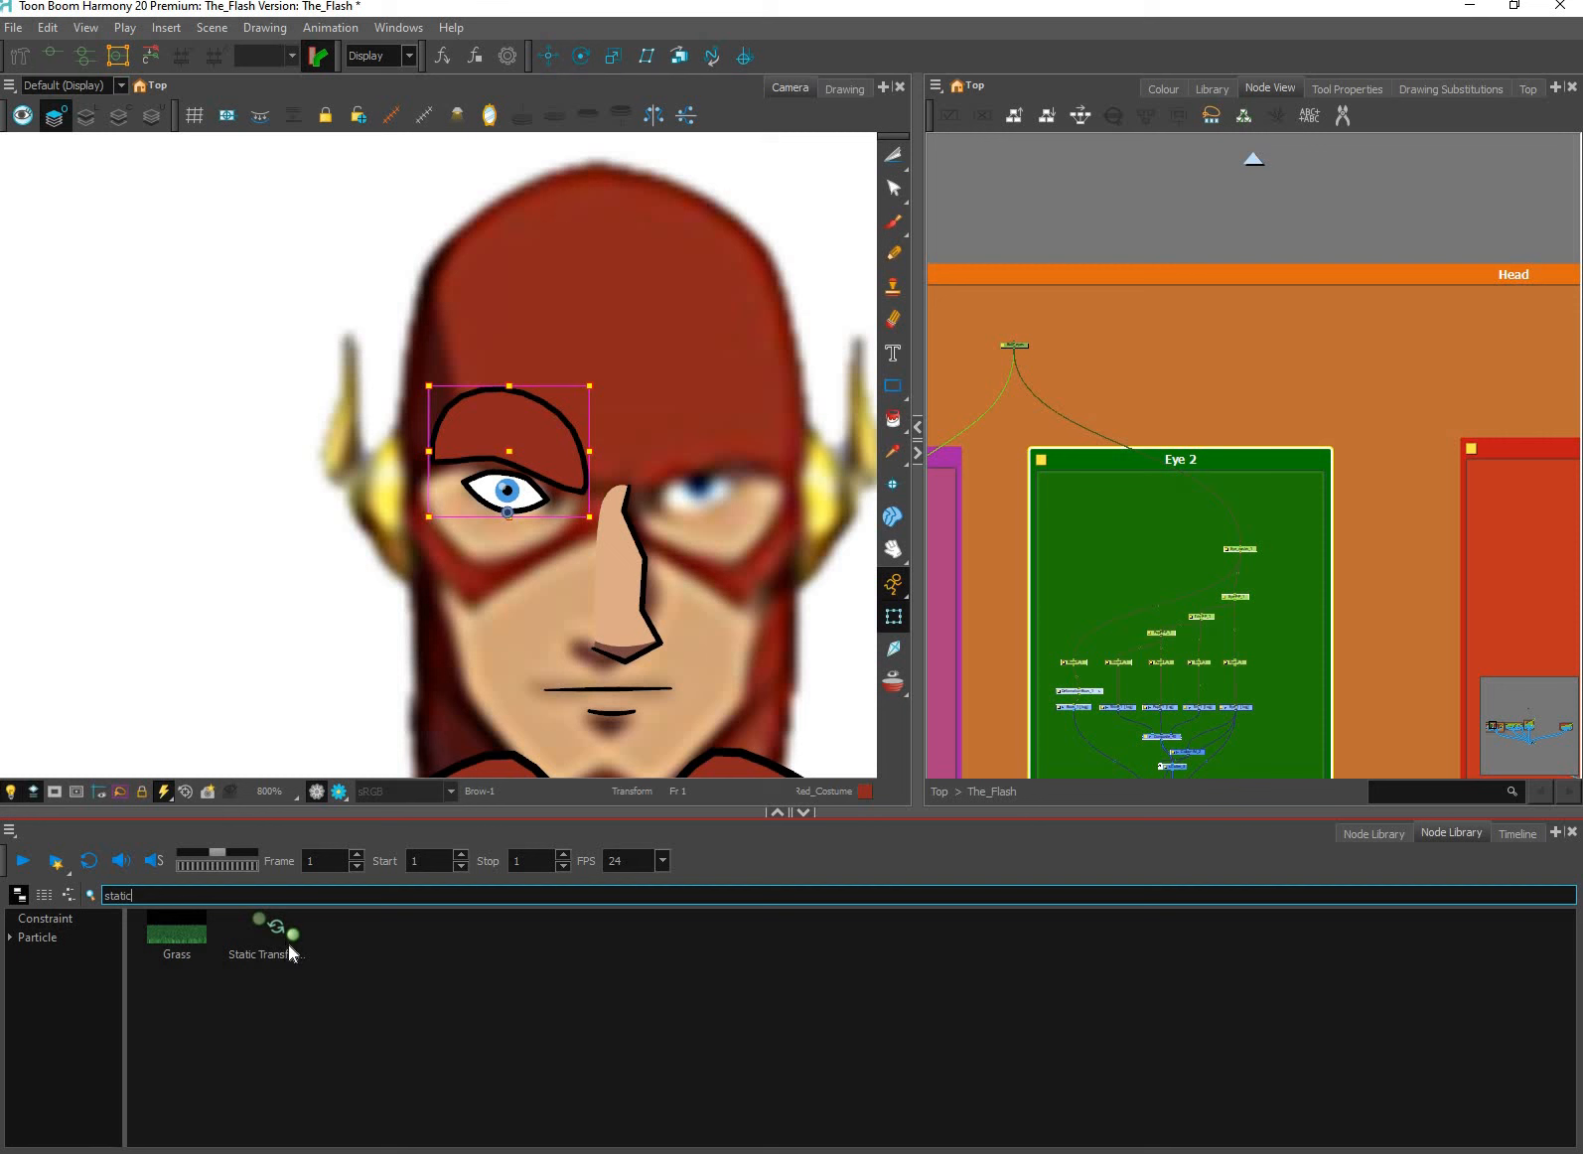
pyautogui.moveTo(288, 945); pyautogui.dragTo(1265, 530)
pyautogui.scroll(10, 1256, 545)
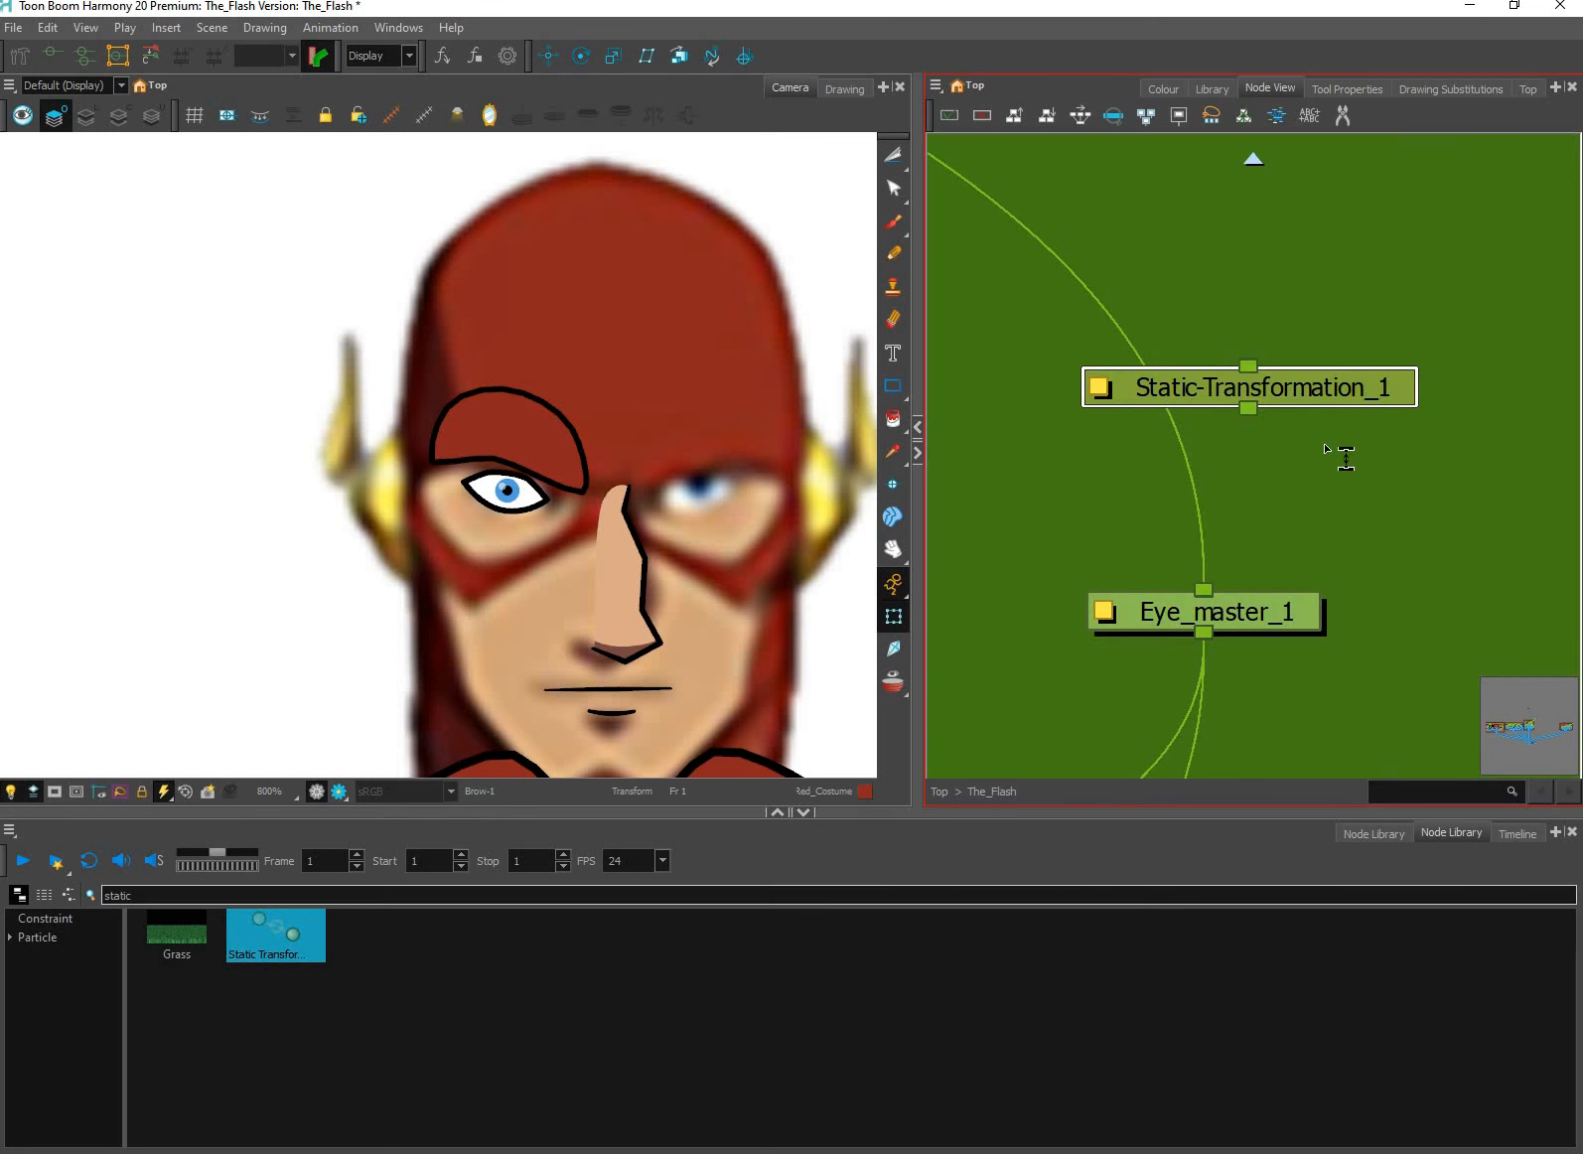
pyautogui.moveTo(1247, 397); pyautogui.dragTo(1203, 471)
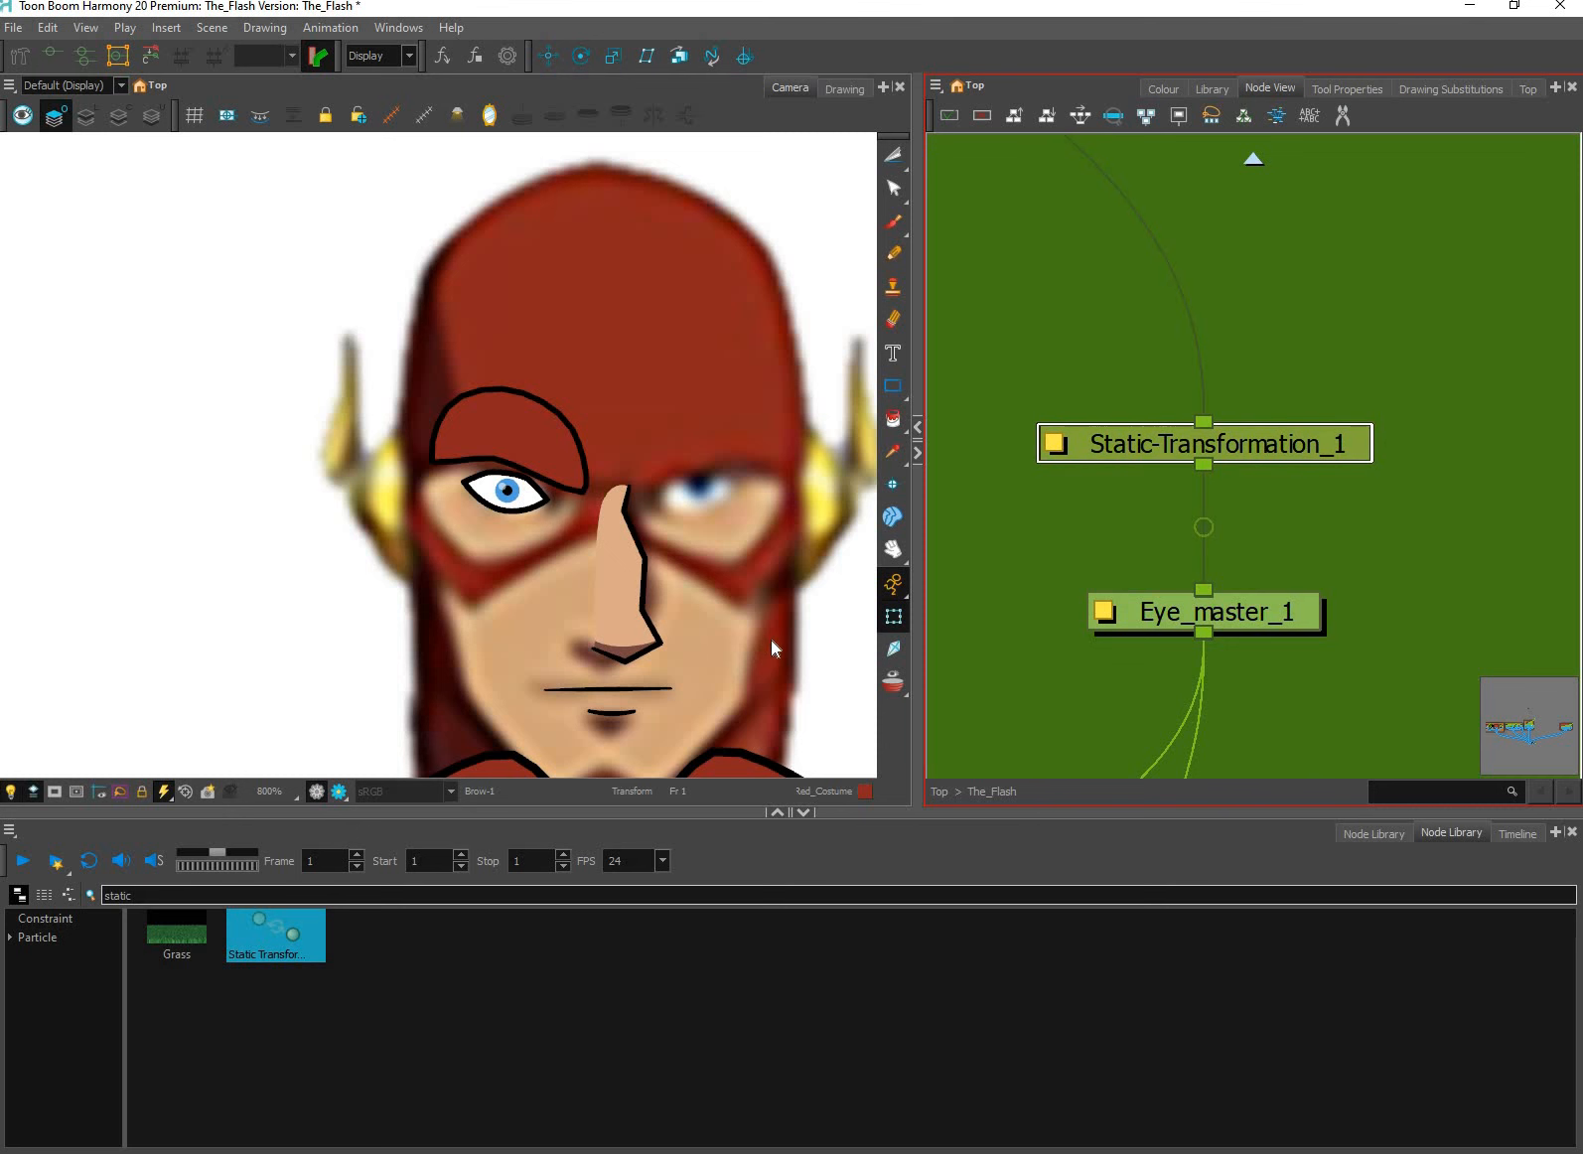
# Activate the Static-Transformation_1 node above Eye_master_1 and set its X scale to -1, mirroring Eye 2.
pyautogui.scroll(-1, 766, 641)
pyautogui.scroll(-4, 600, 561)
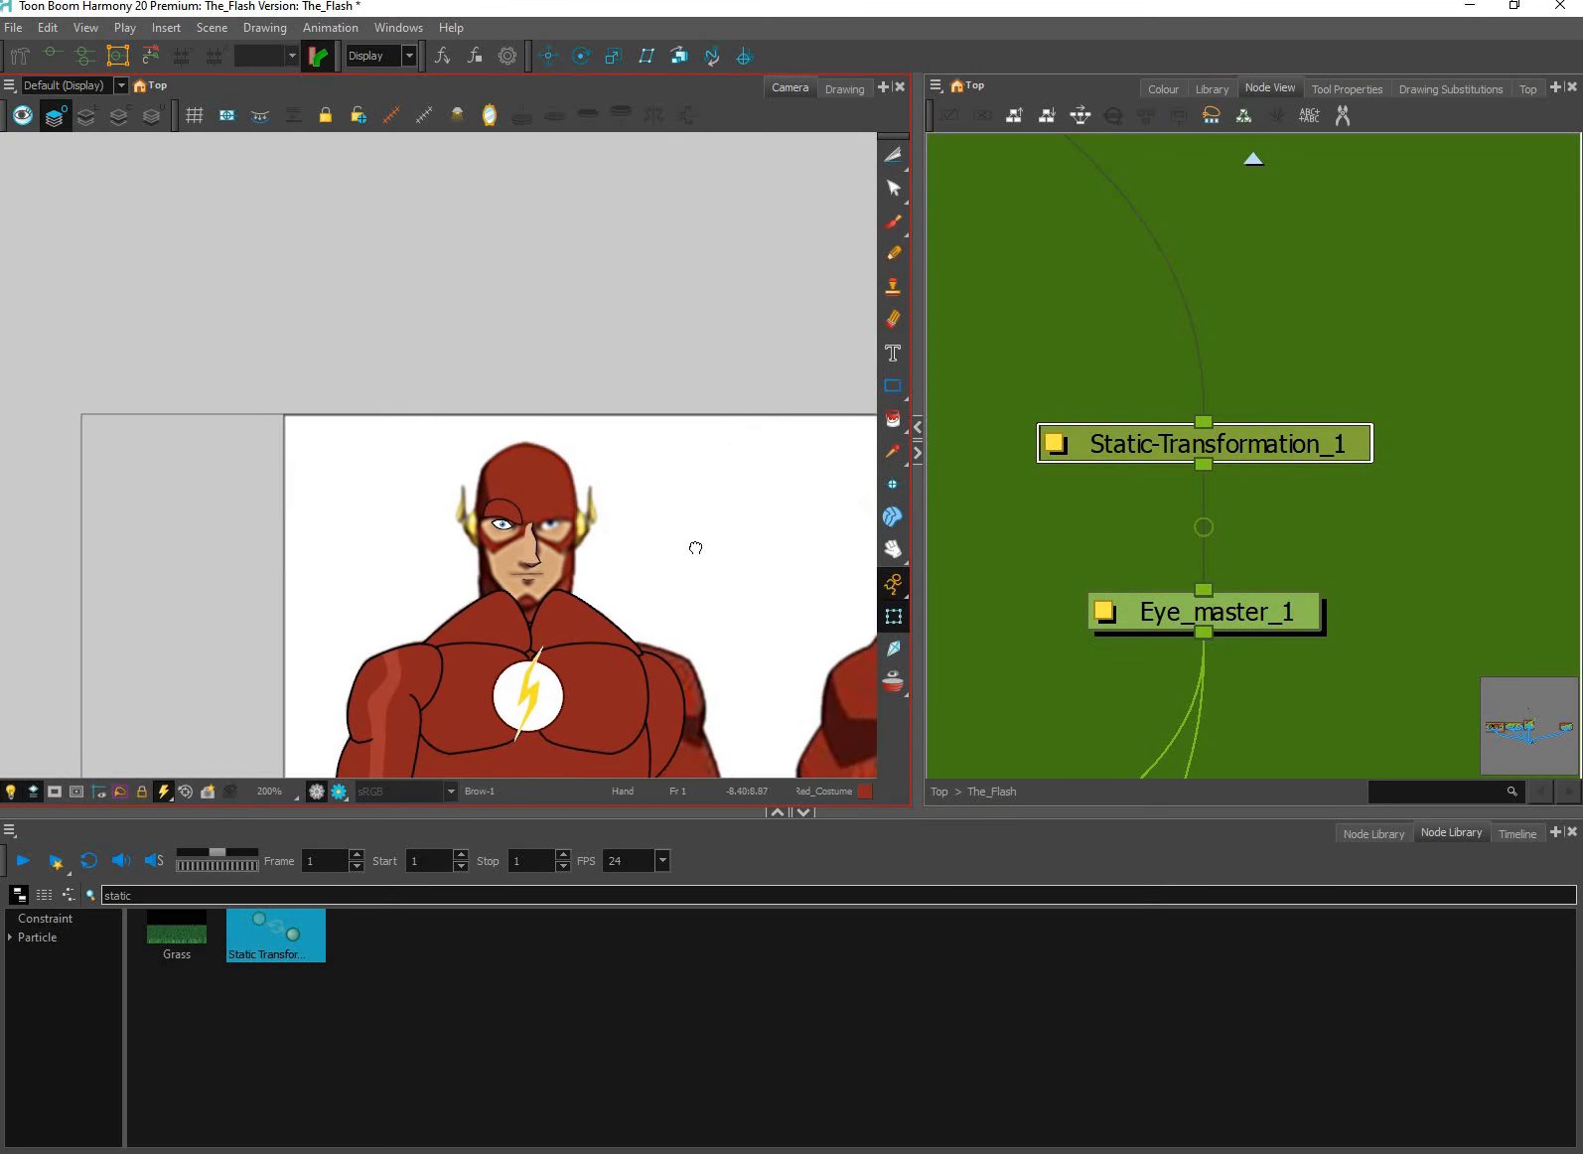
pyautogui.moveTo(761, 753); pyautogui.dragTo(733, 646)
pyautogui.scroll(-4, 601, 611)
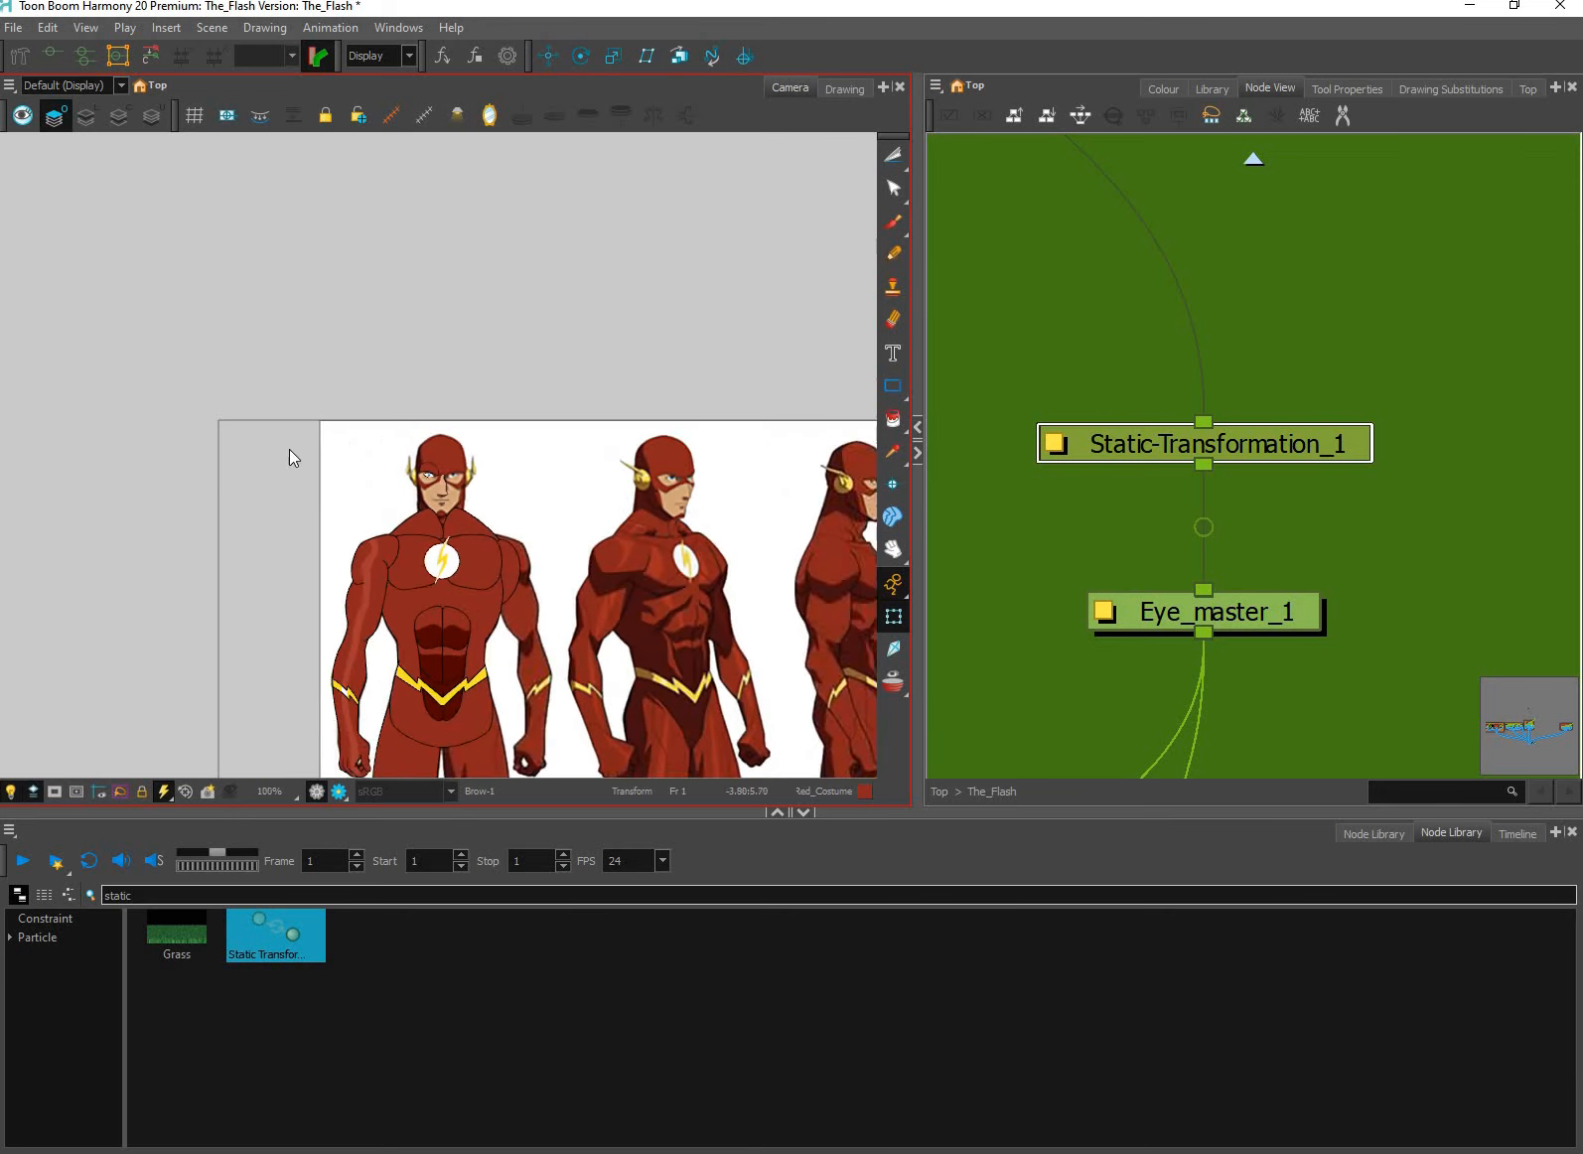
pyautogui.moveTo(350, 446); pyautogui.dragTo(145, 396)
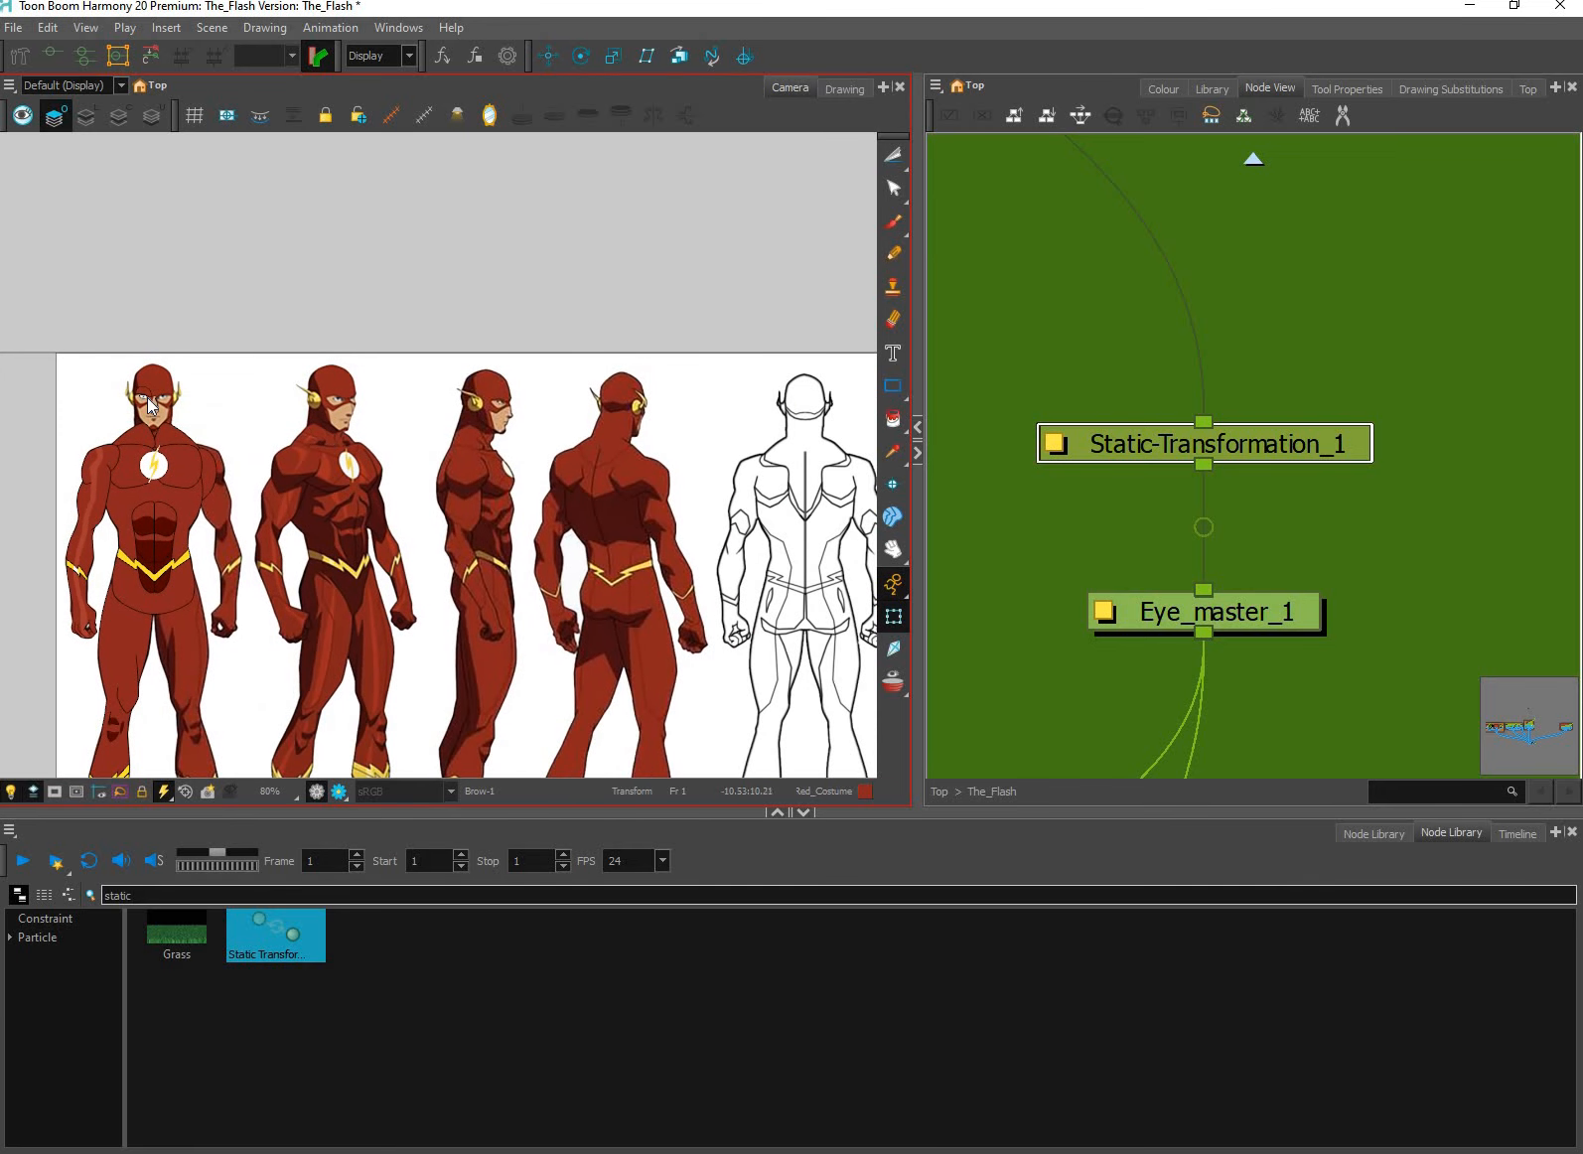
pyautogui.scroll(-1, 288, 378)
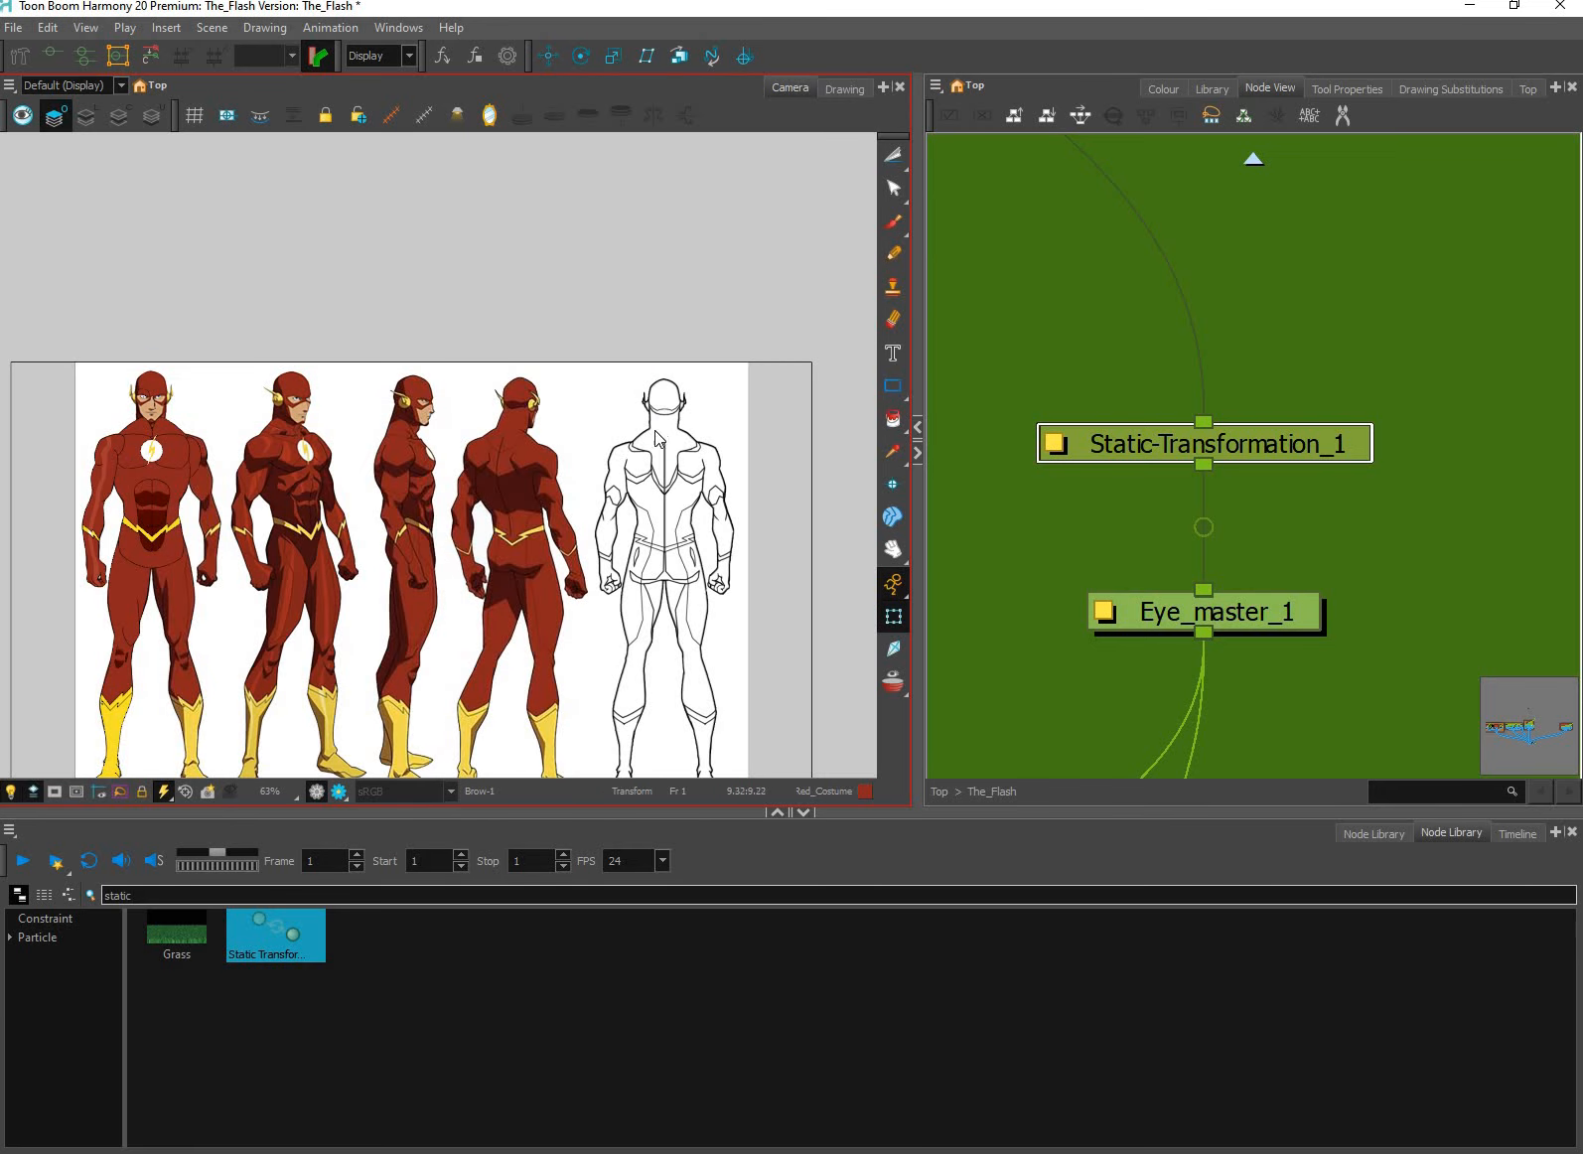
pyautogui.click(1060, 446)
pyautogui.click(1060, 452)
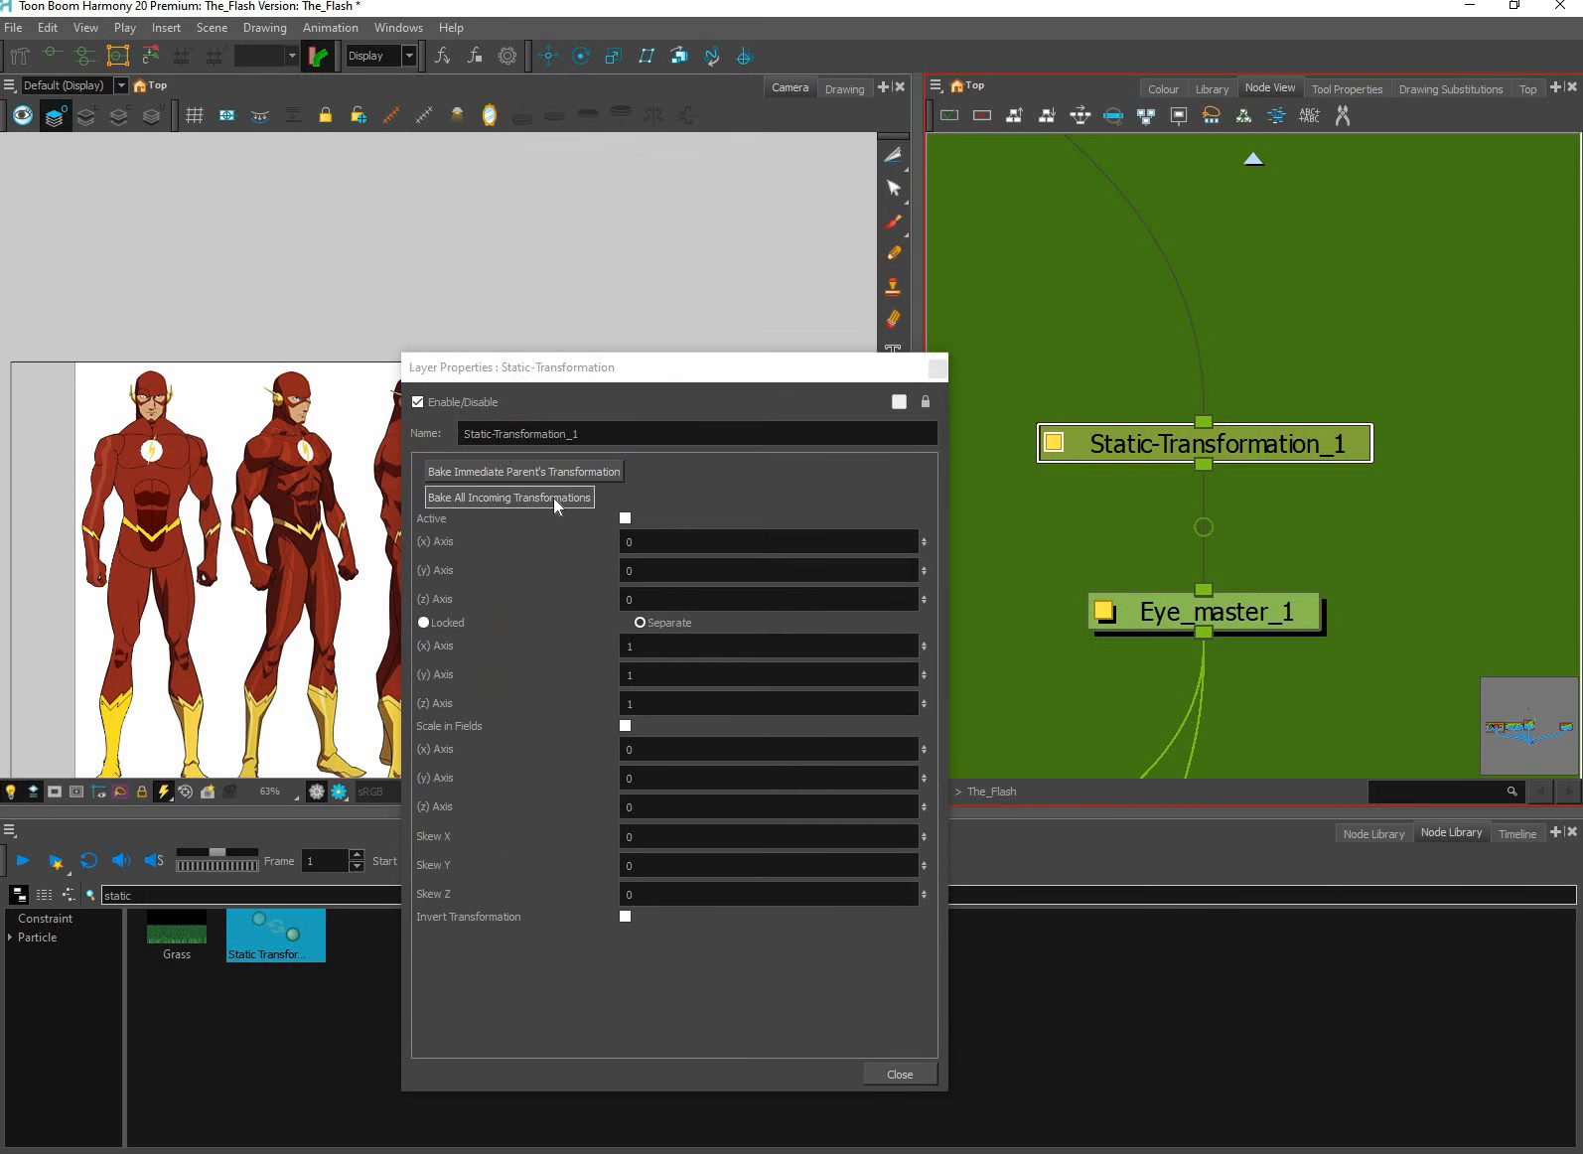
pyautogui.click(625, 518)
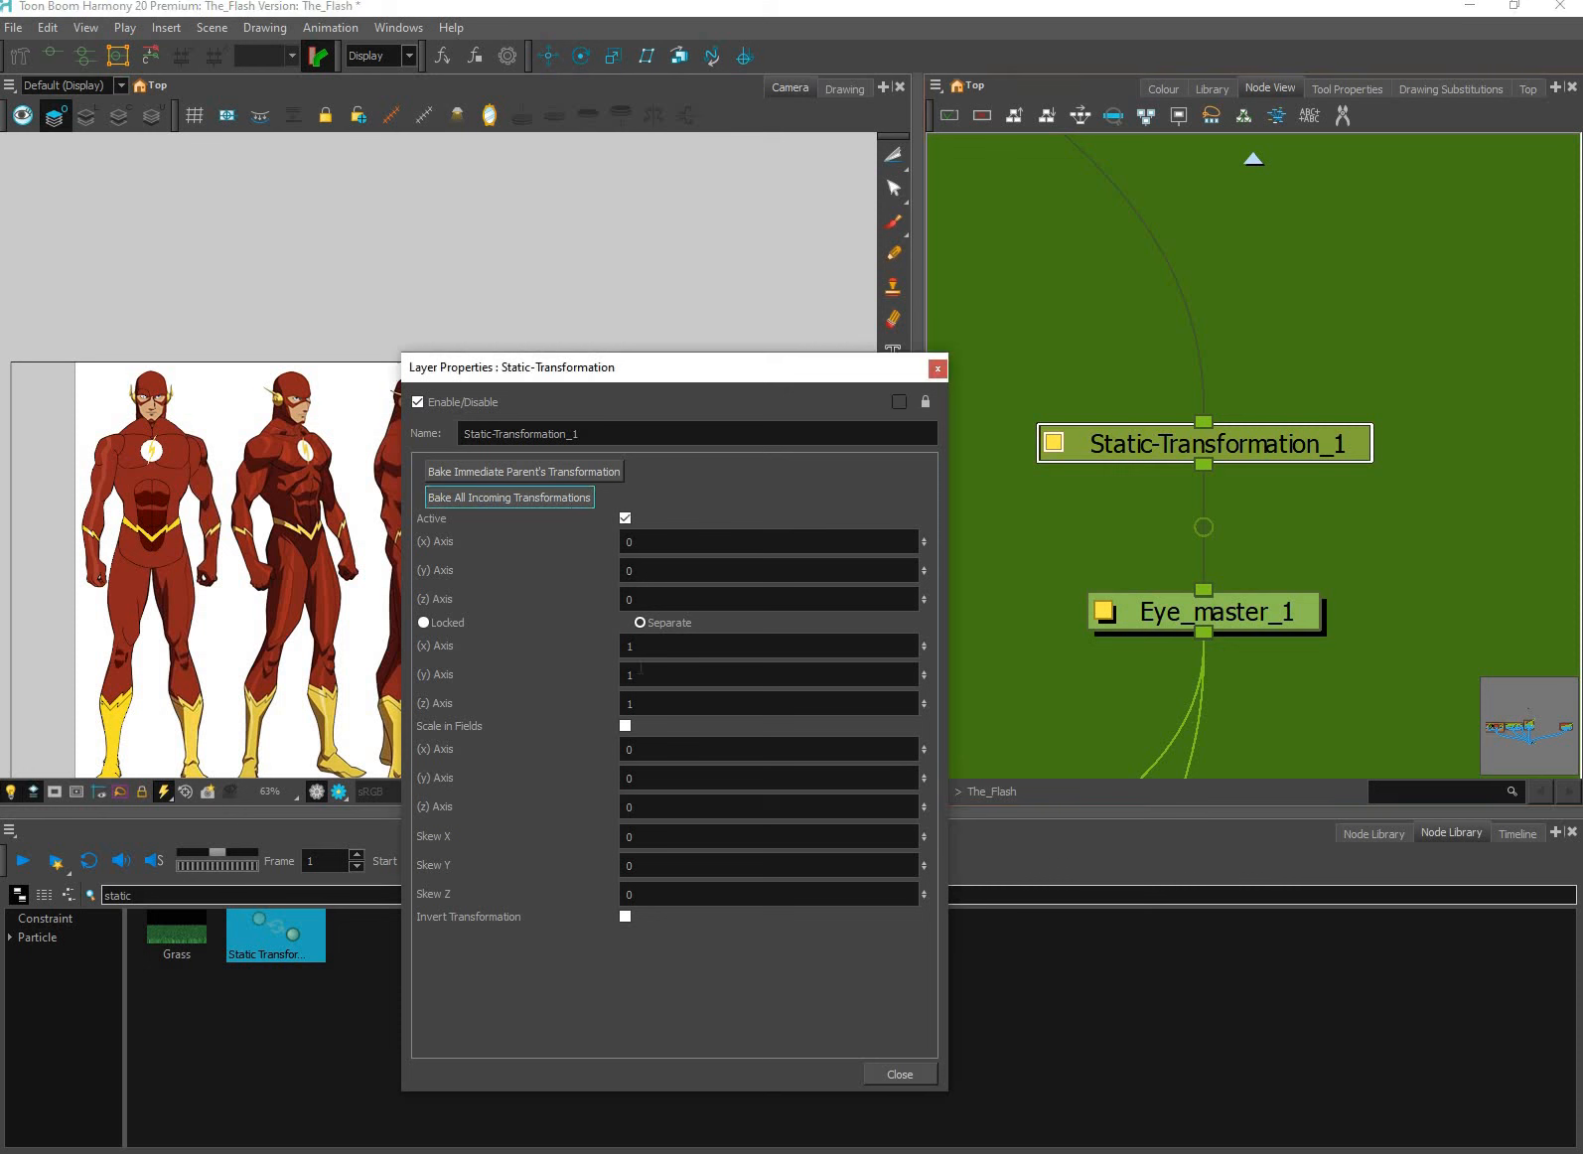
pyautogui.click(629, 646)
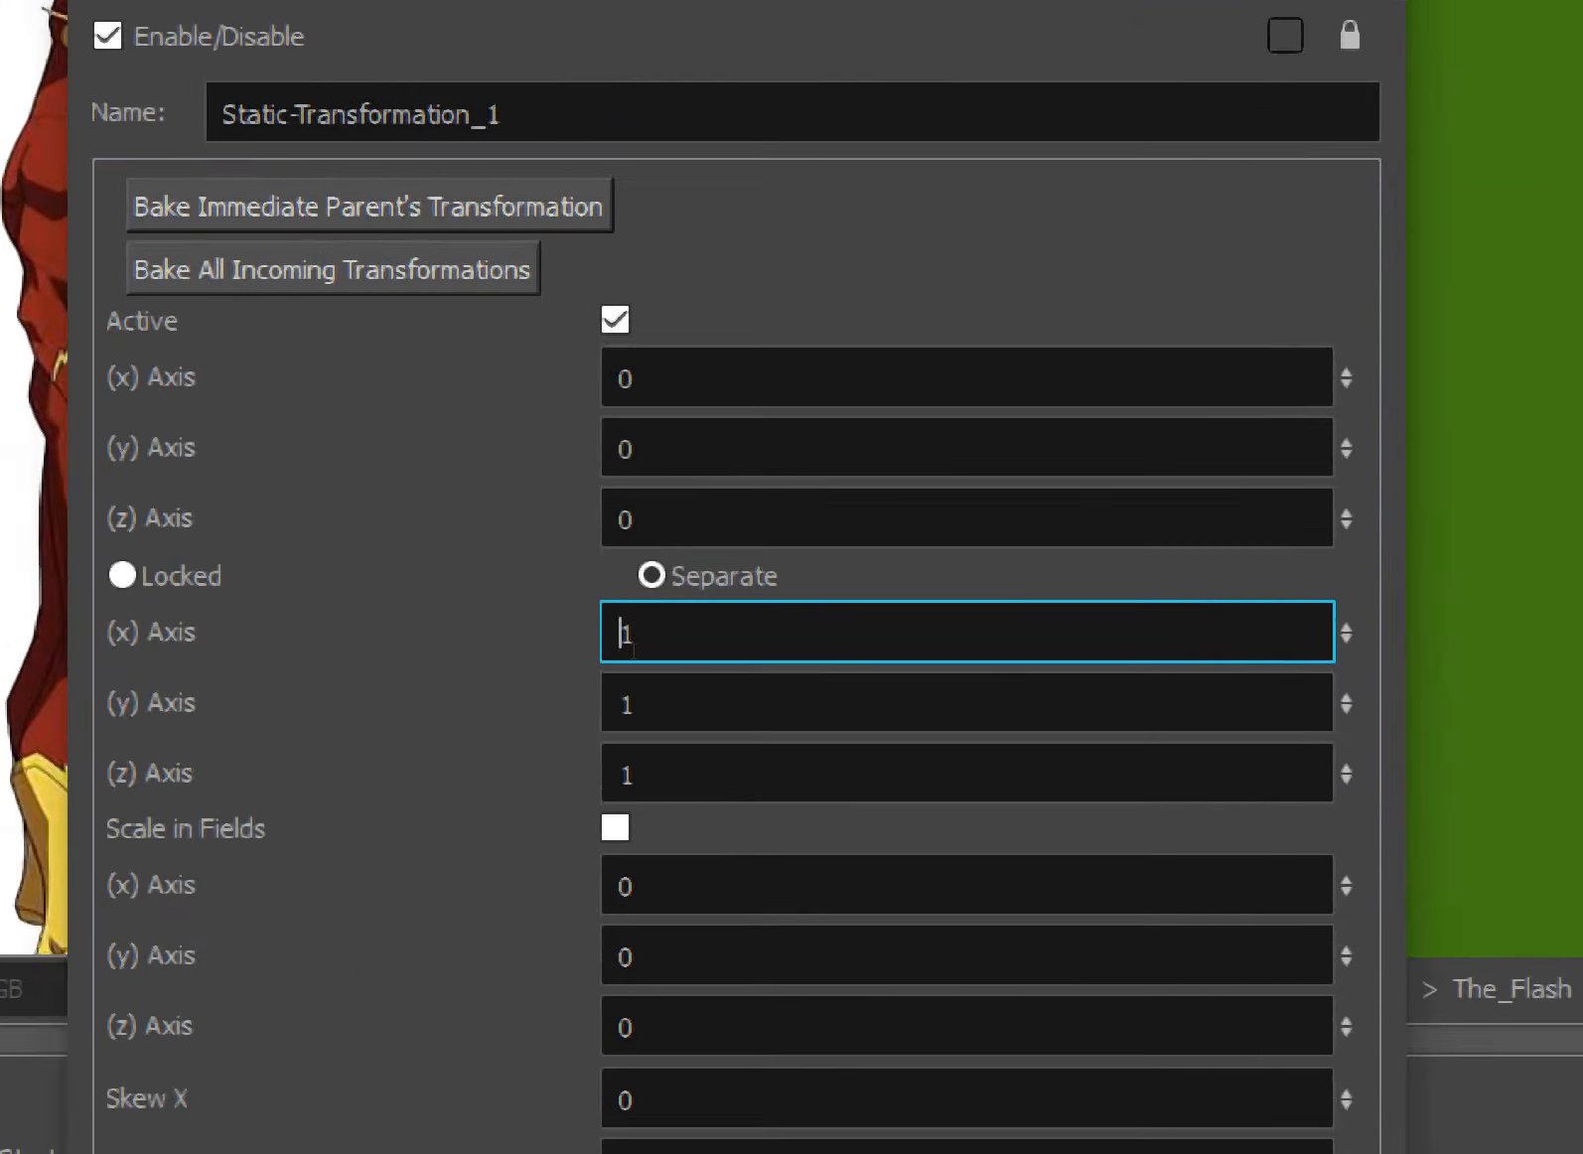
pyautogui.write('-')
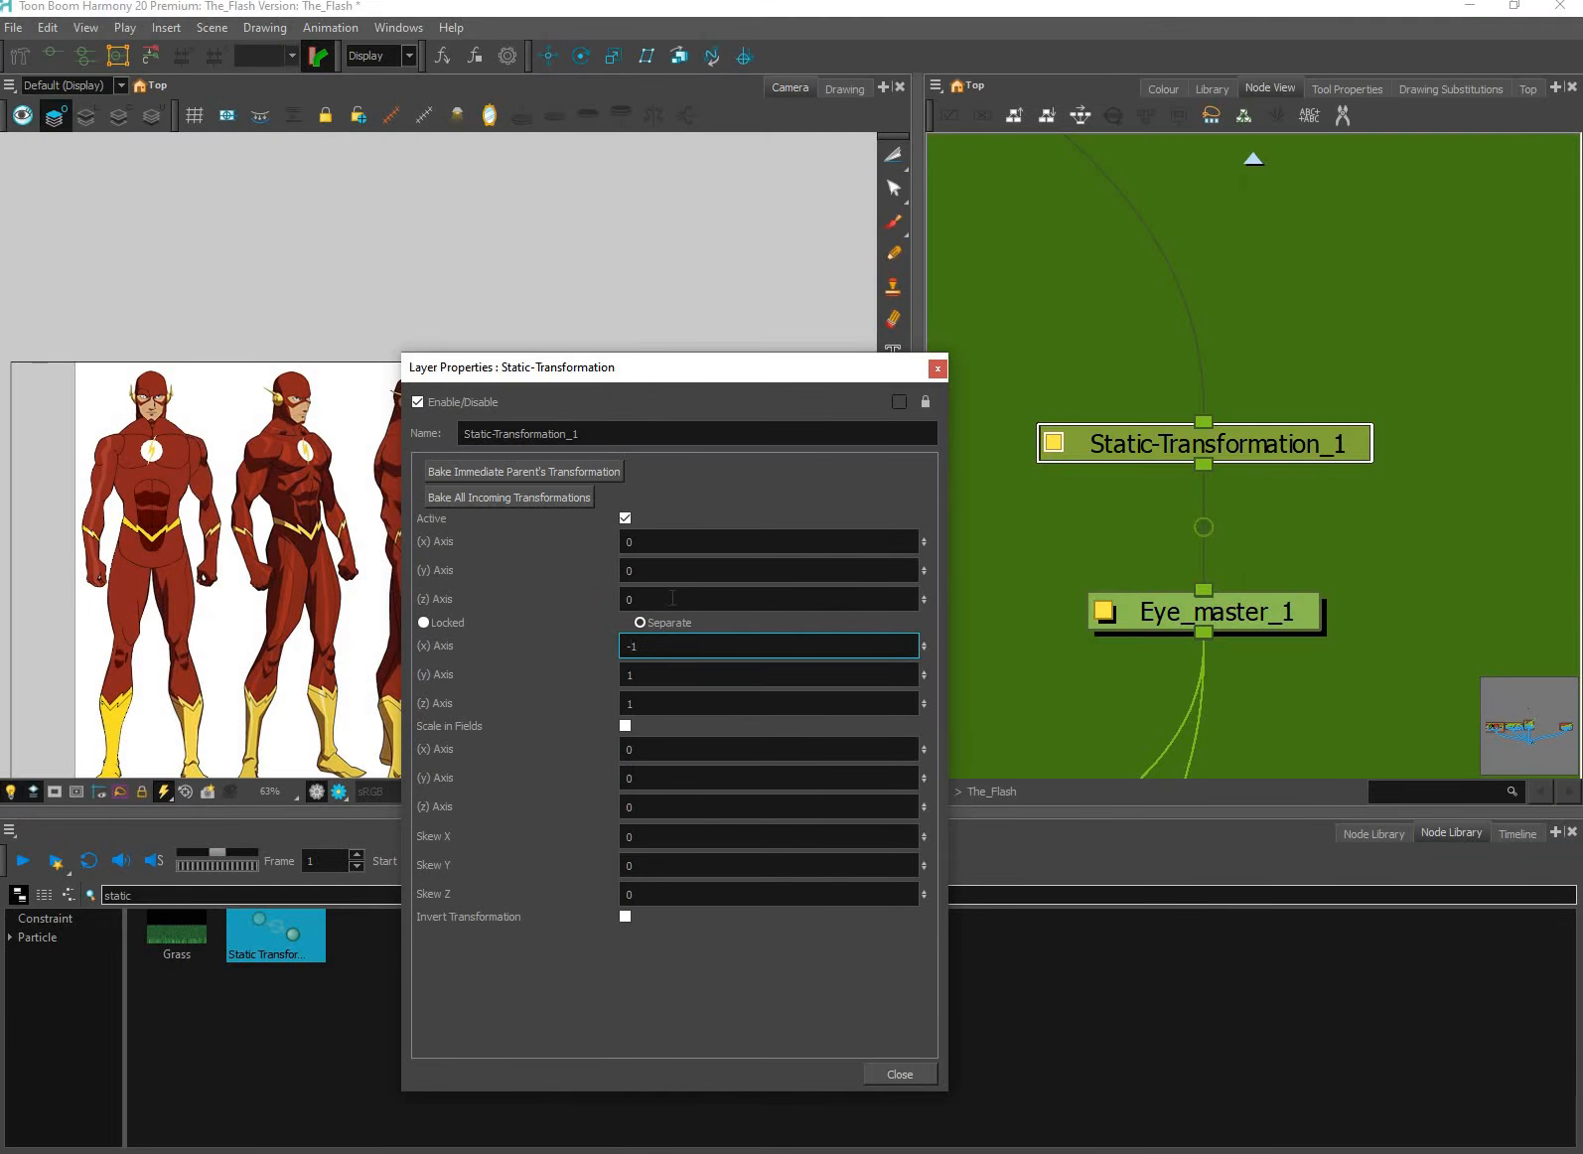
pyautogui.click(705, 599)
# Place the mirrored Eye 2 over the face's second eye by adjusting Static-Transformation_1's X position to 20.8 W.
pyautogui.moveTo(556, 366); pyautogui.dragTo(853, 515)
pyautogui.click(681, 402)
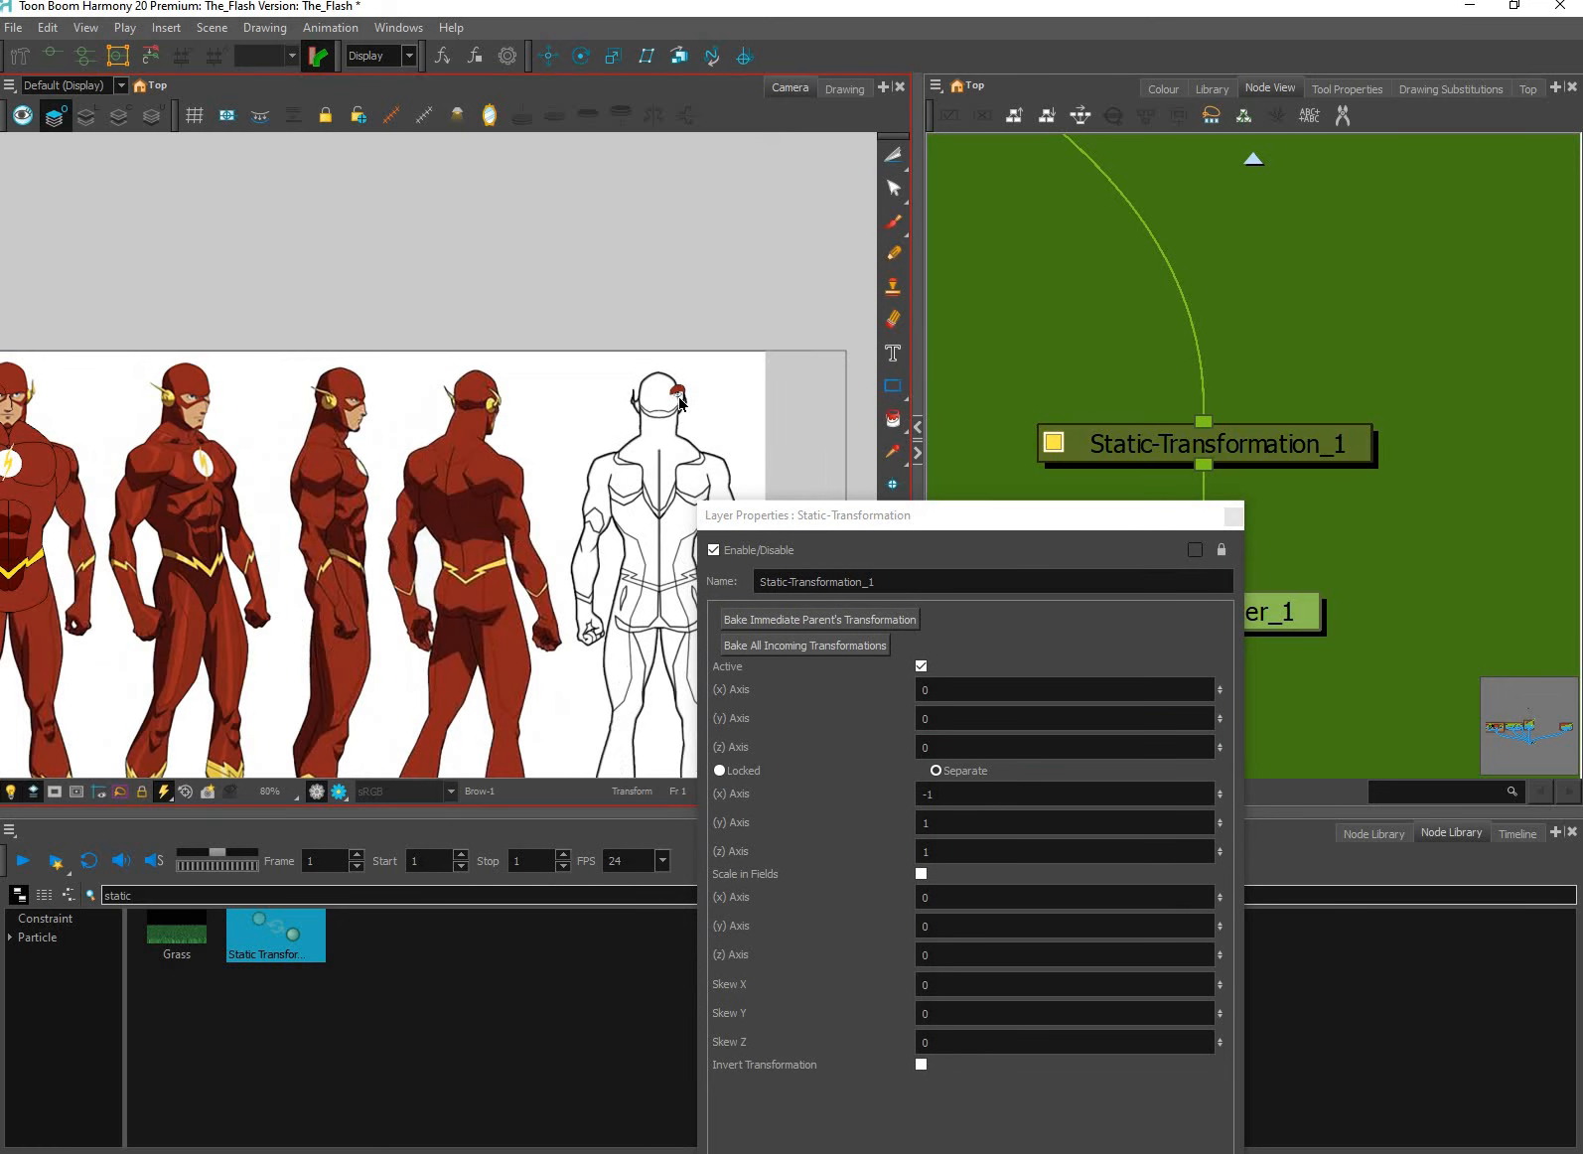
pyautogui.scroll(10, 684, 407)
pyautogui.scroll(-10, 693, 409)
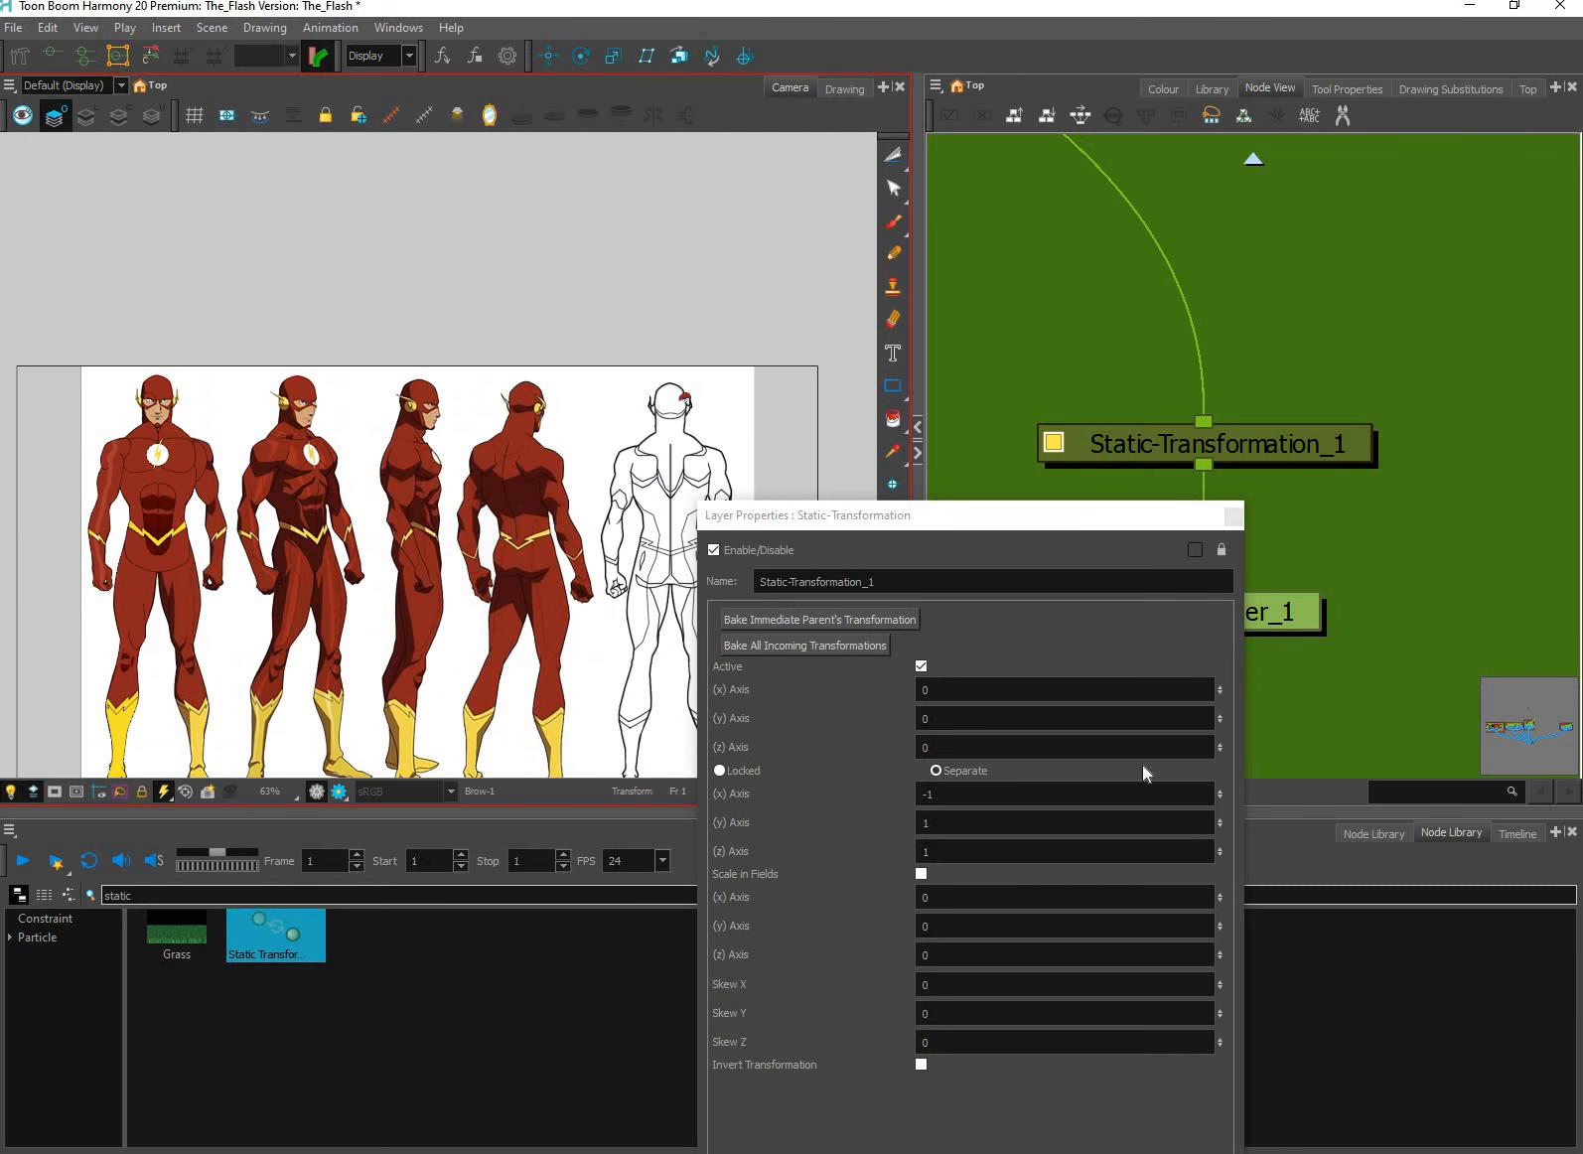
pyautogui.click(1237, 673)
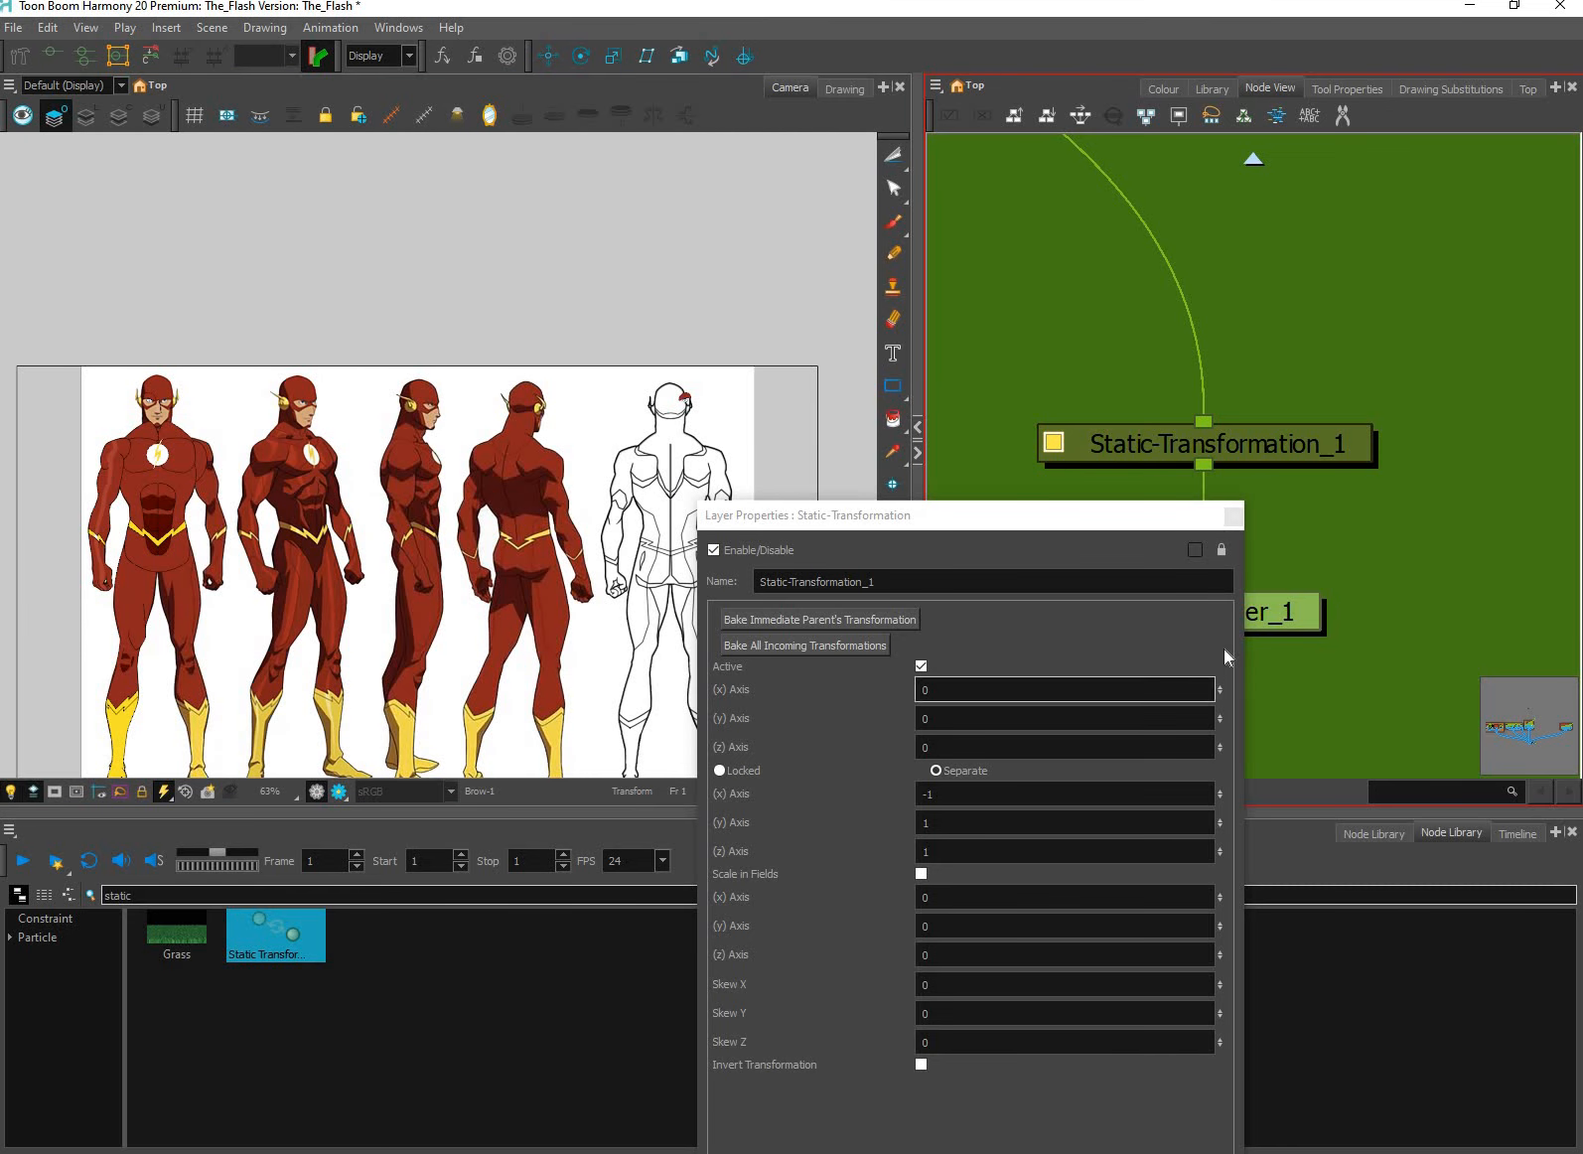
pyautogui.moveTo(1220, 687); pyautogui.dragTo(1103, 298)
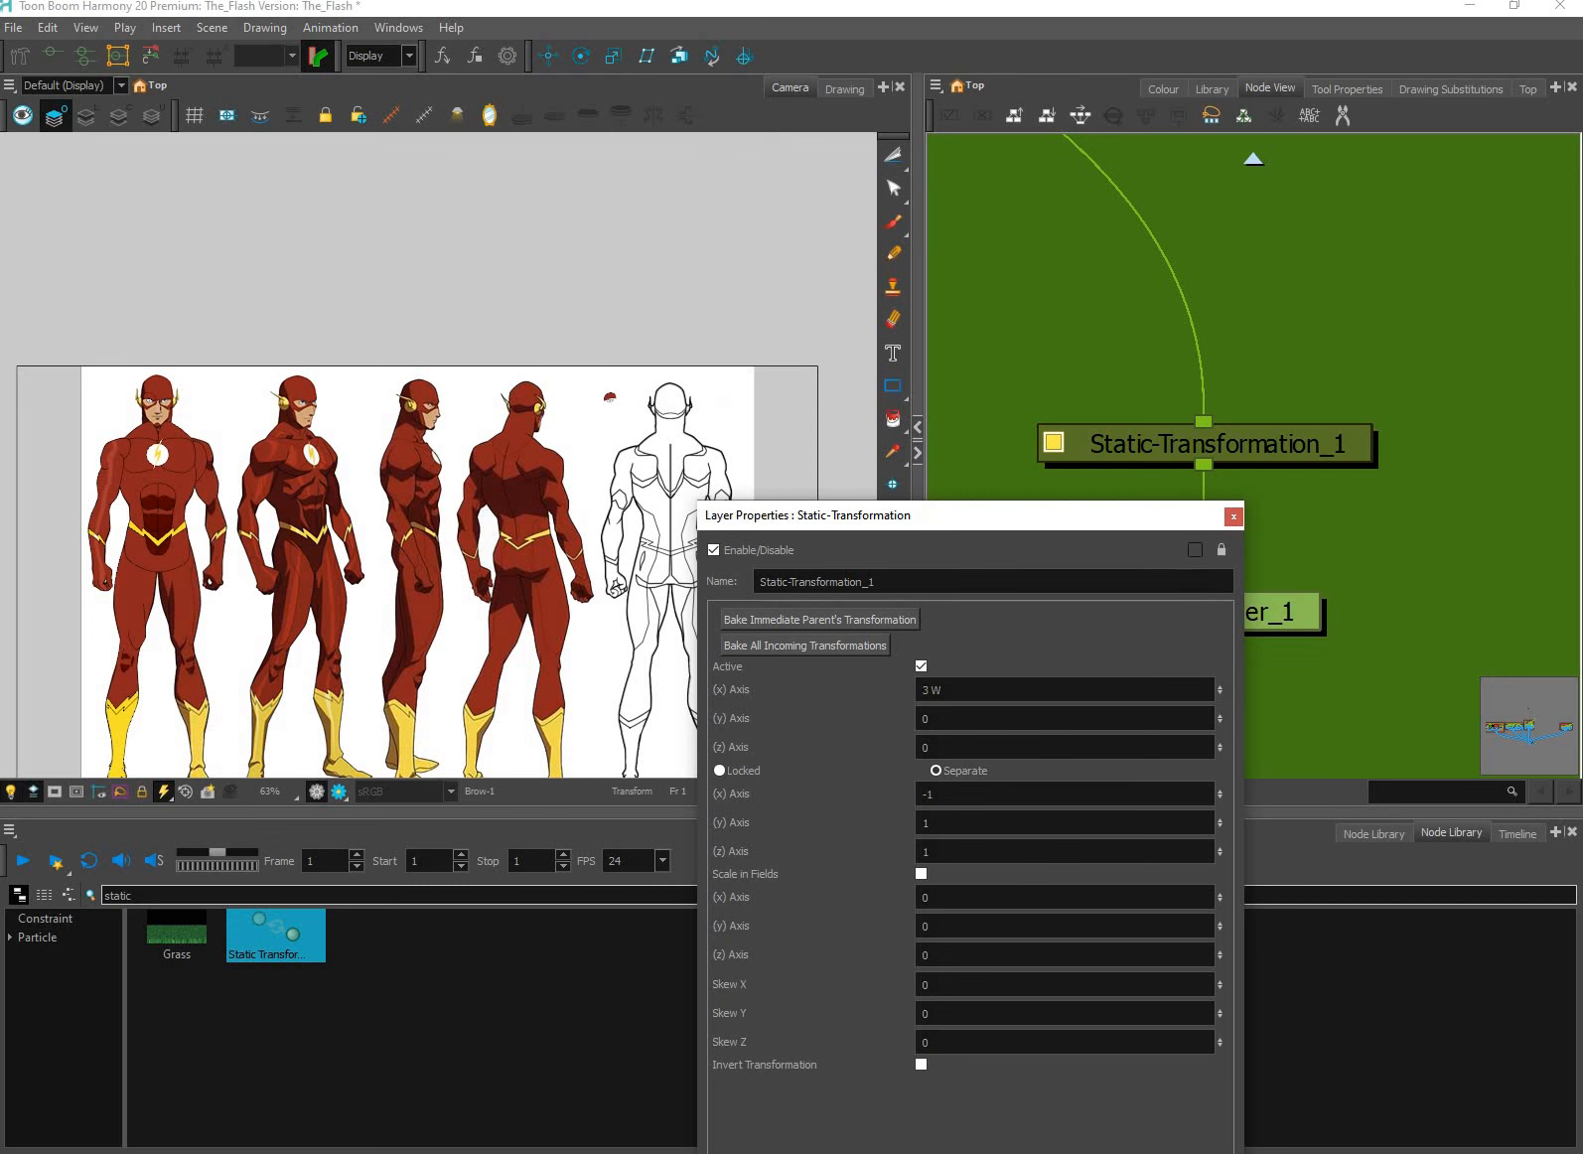
pyautogui.moveTo(1103, 516); pyautogui.dragTo(1090, 361)
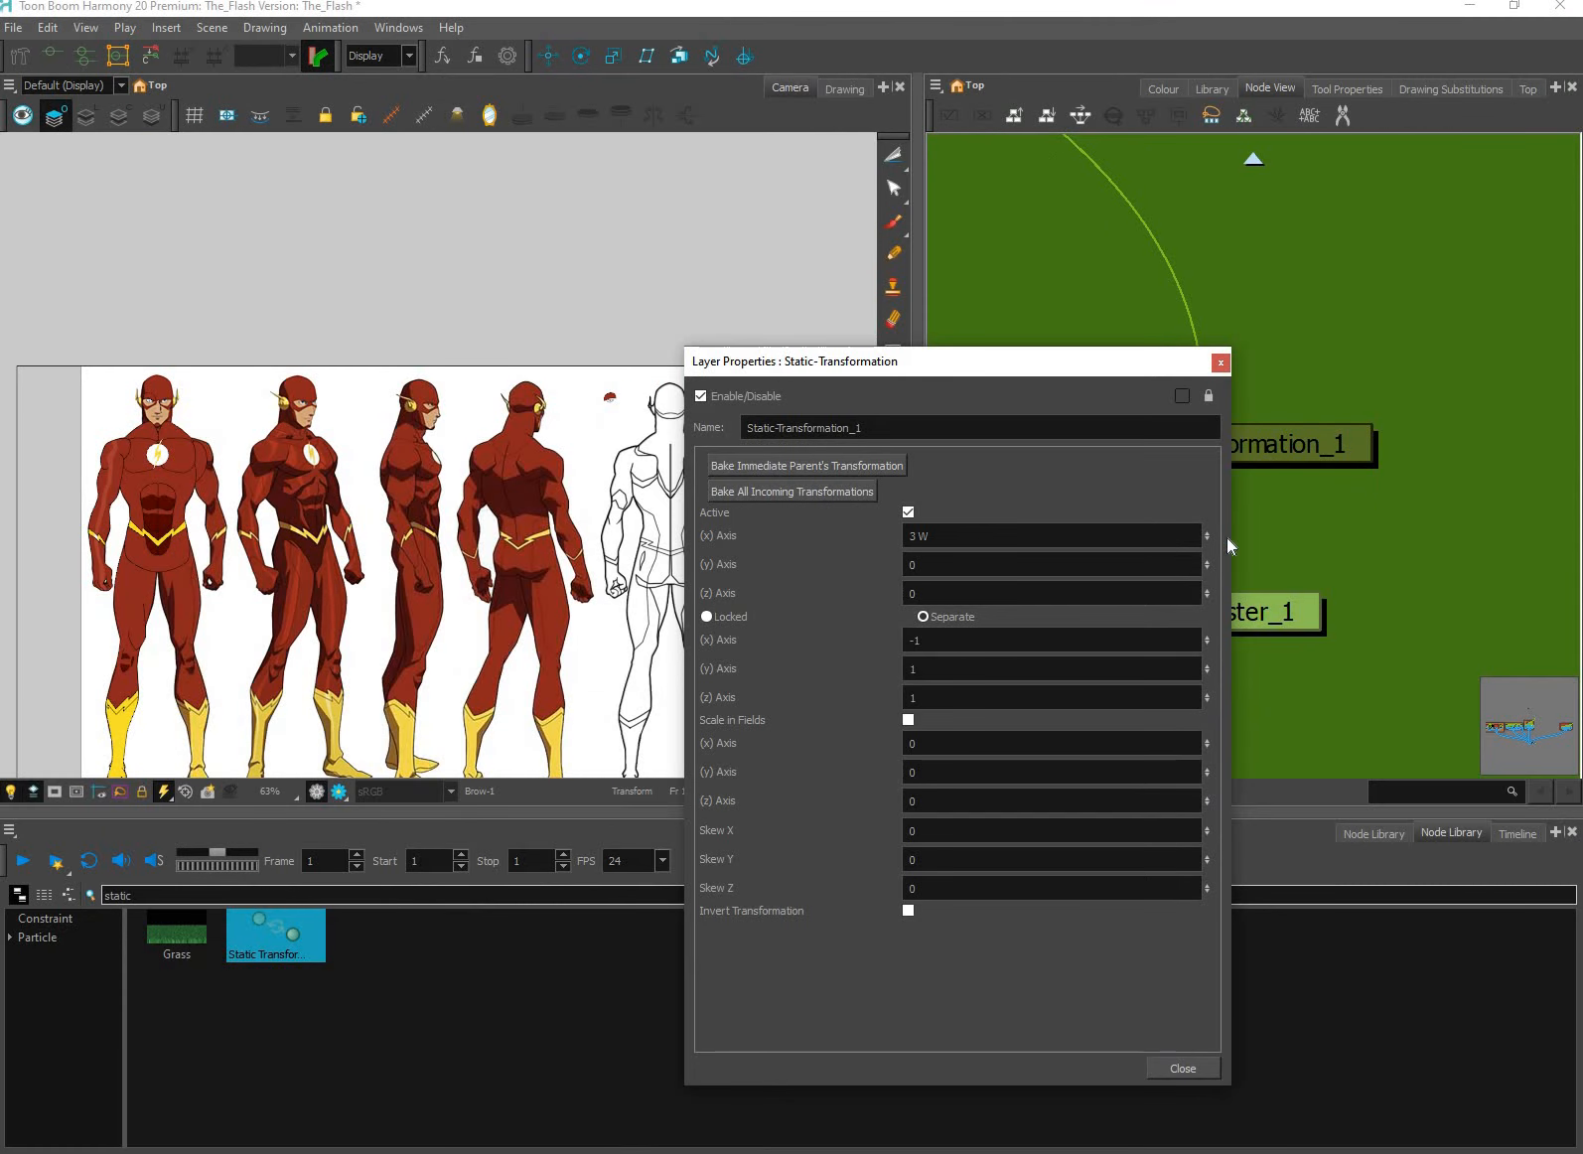
pyautogui.click(1206, 531)
pyautogui.moveTo(1207, 539)
pyautogui.mouseDown()
pyautogui.moveTo(1206, 569)
pyautogui.moveTo(1207, 536)
pyautogui.mouseUp()
pyautogui.press('space')
pyautogui.moveTo(221, 429); pyautogui.dragTo(458, 530)
pyautogui.scroll(10, 457, 538)
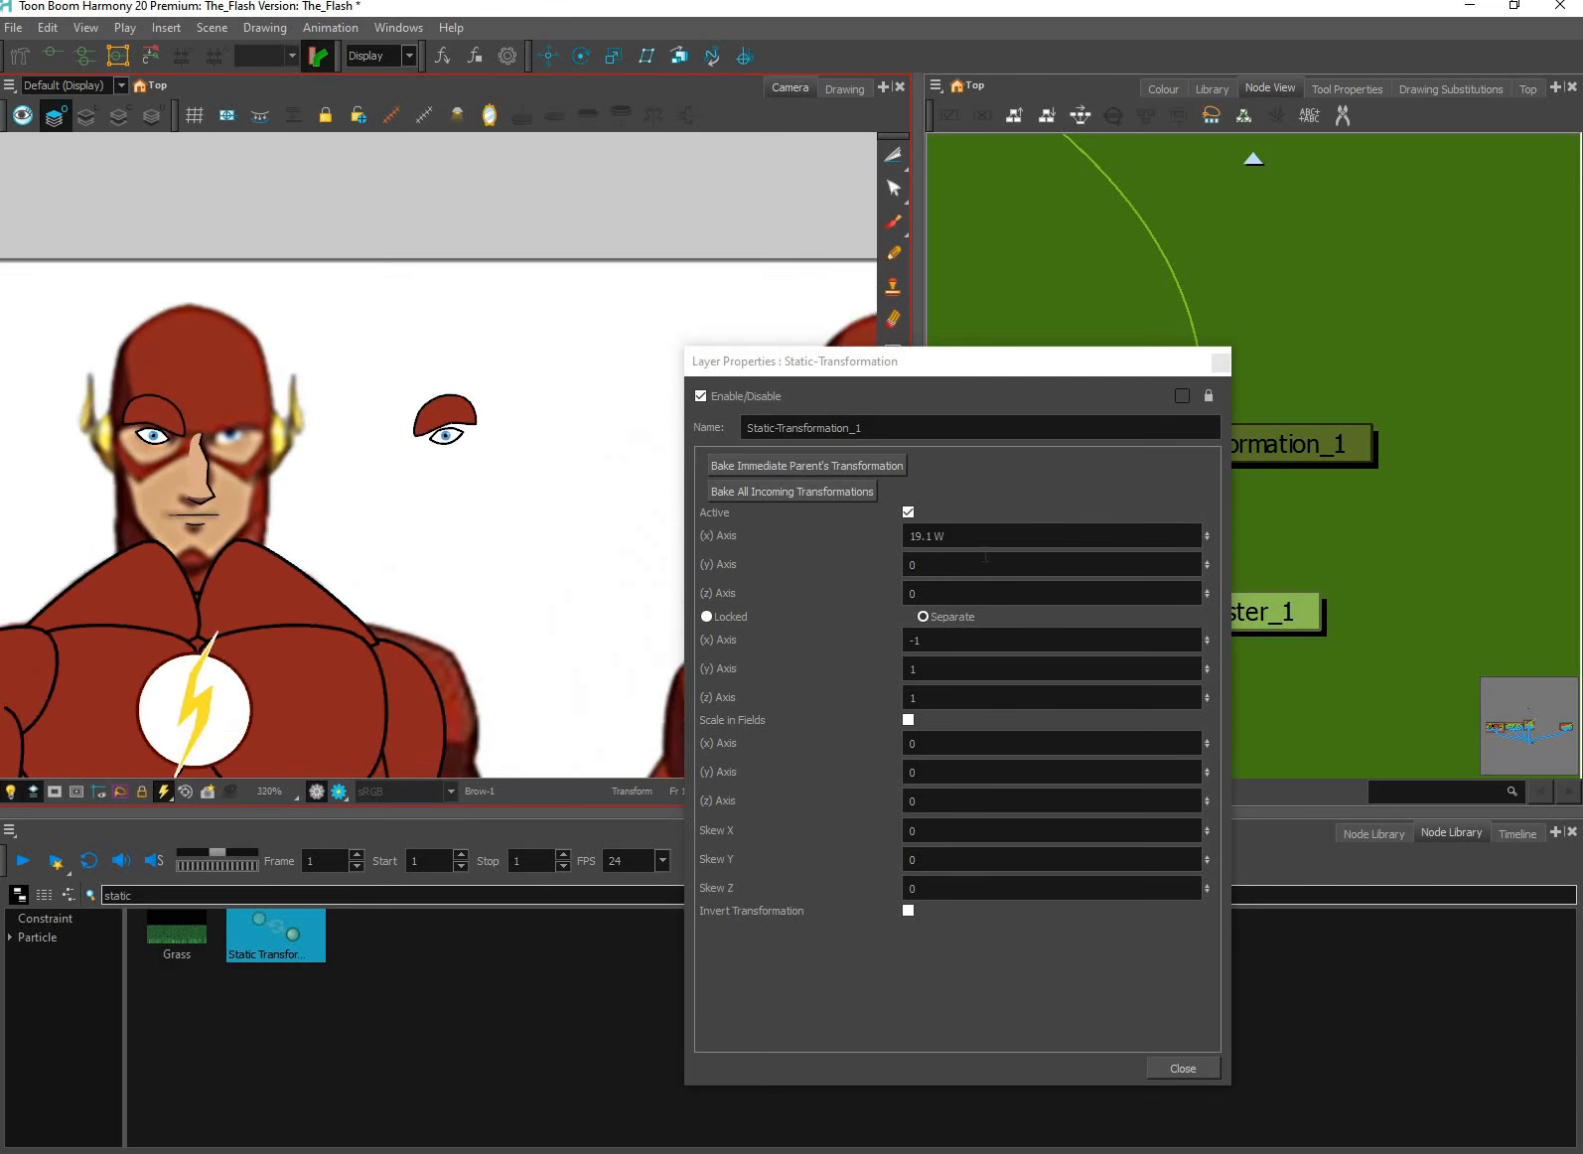
pyautogui.moveTo(1207, 535); pyautogui.dragTo(1196, 498)
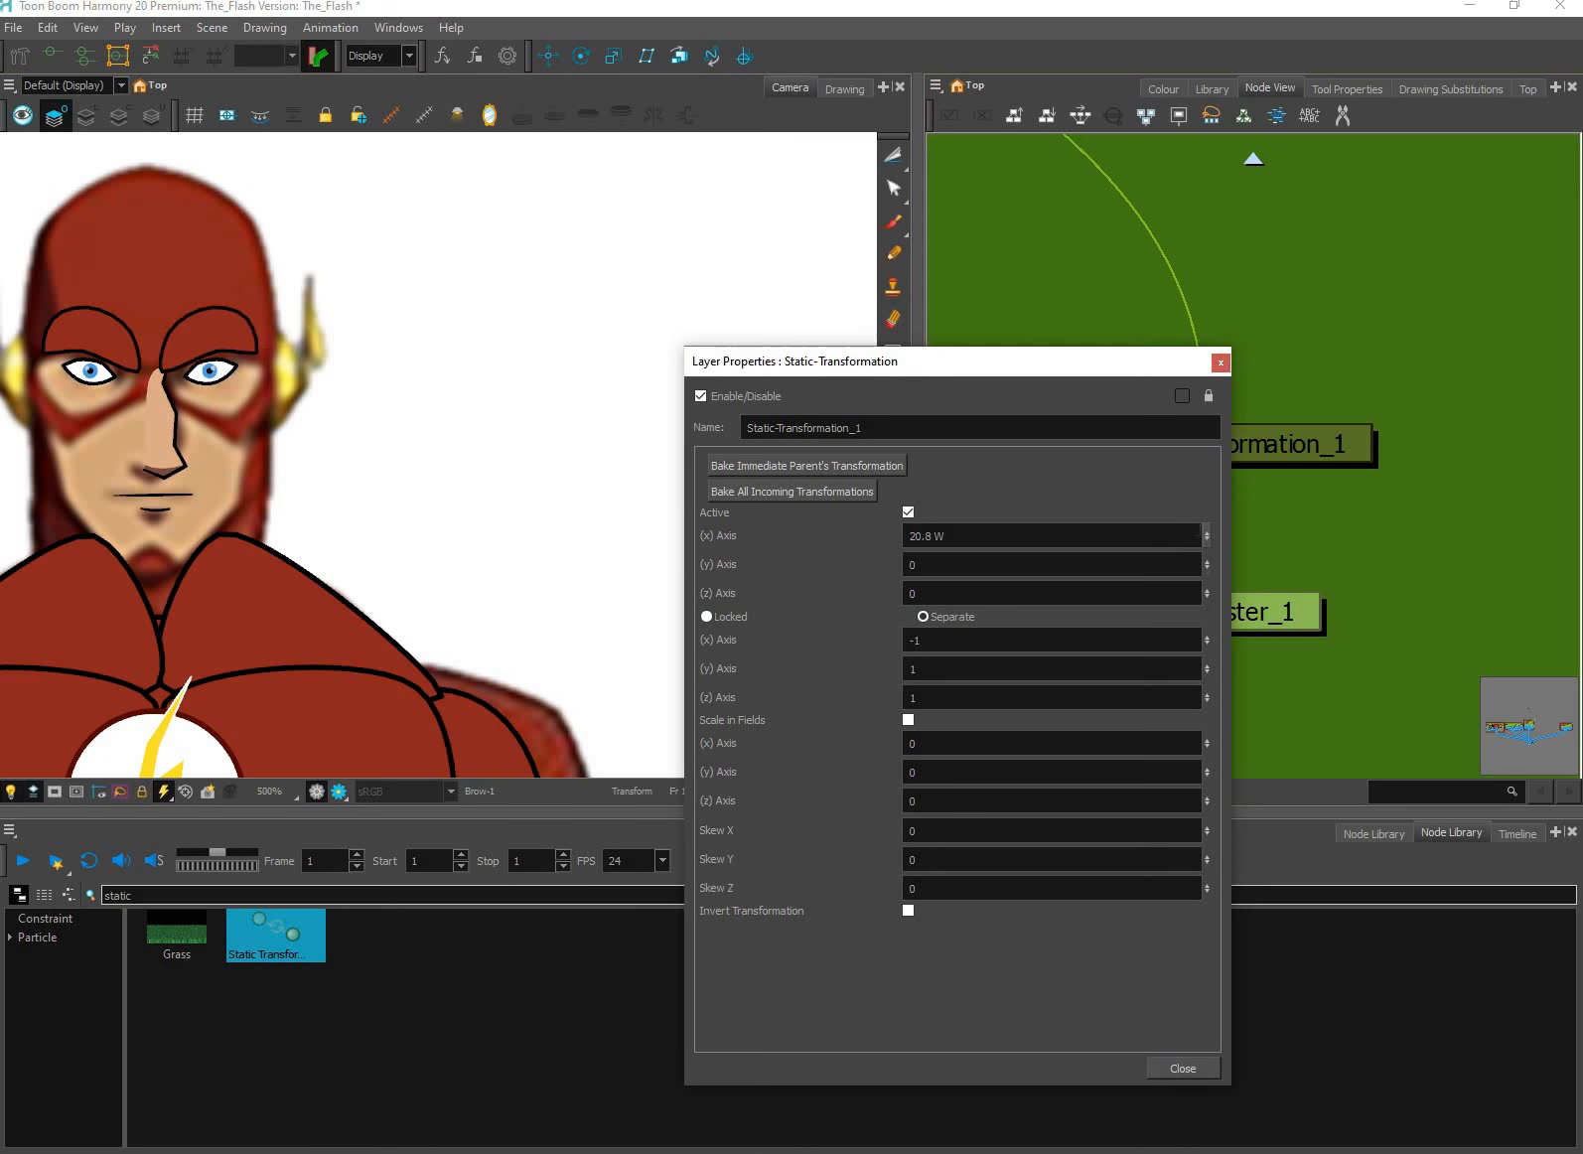
# Try an X position of 20.75 W in Static-Transformation_1 and compare the spacing of the two eyes.
pyautogui.click(939, 563)
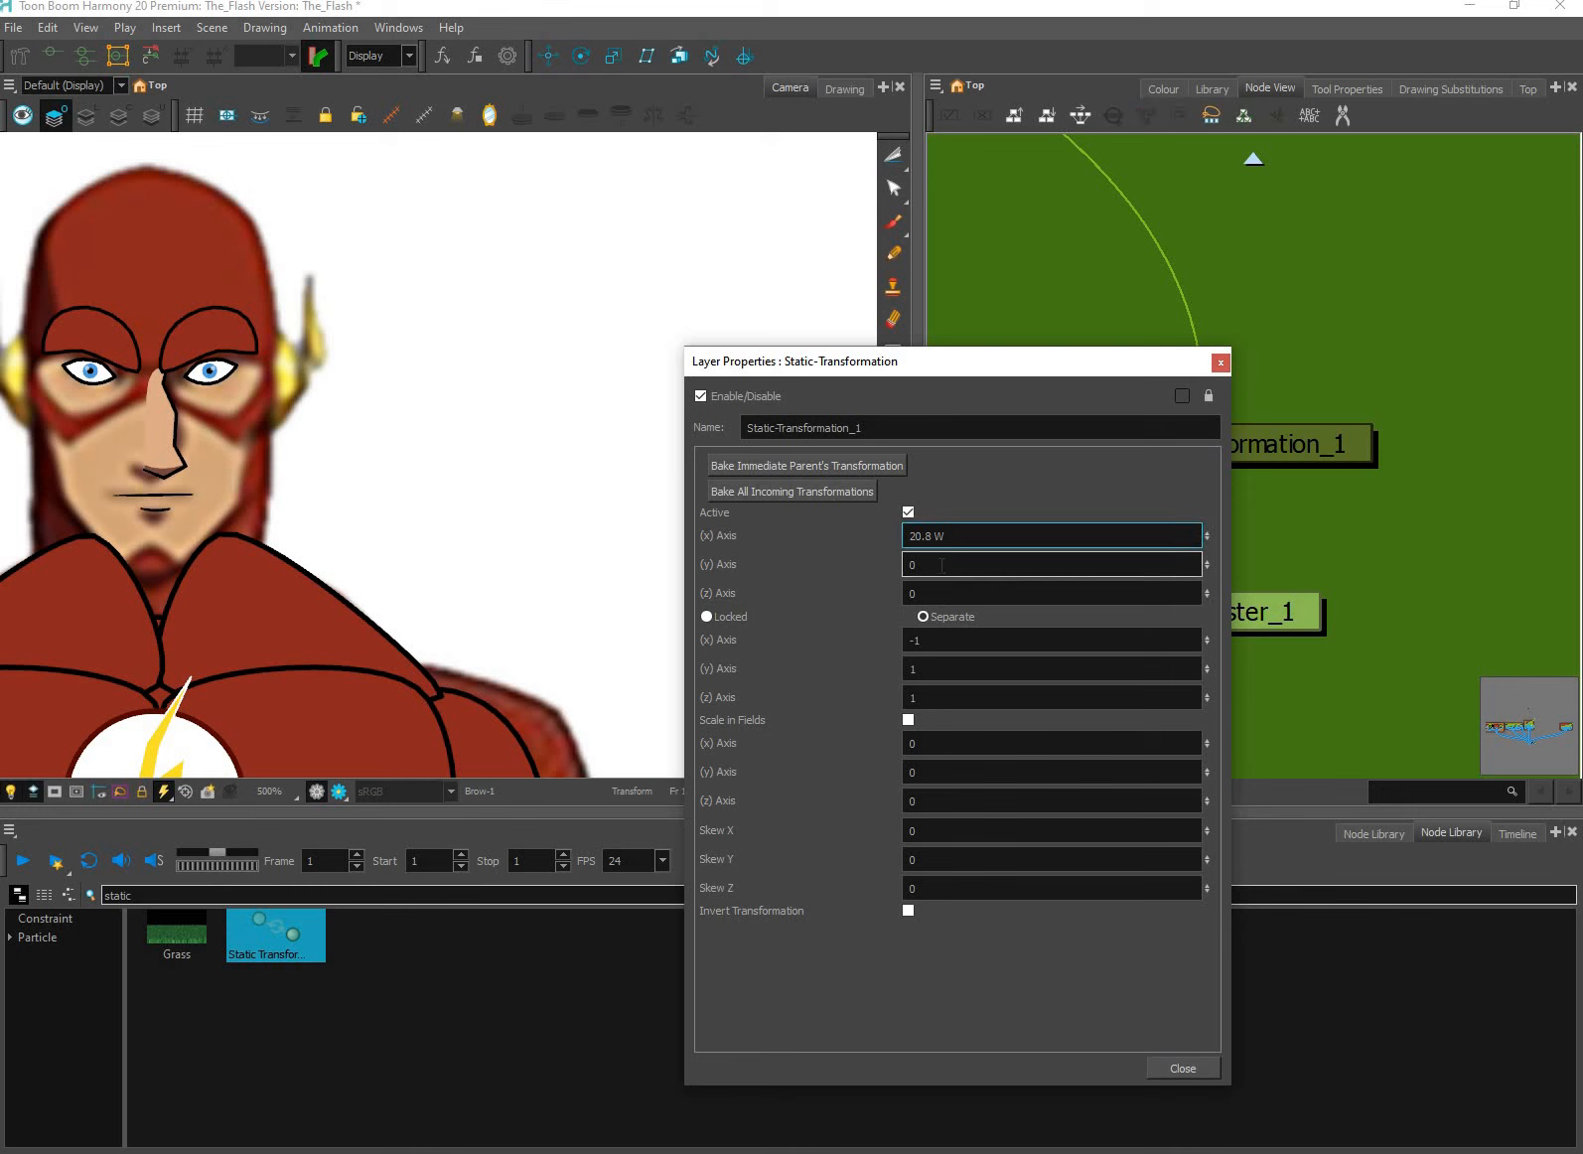
pyautogui.click(938, 561)
pyautogui.click(935, 536)
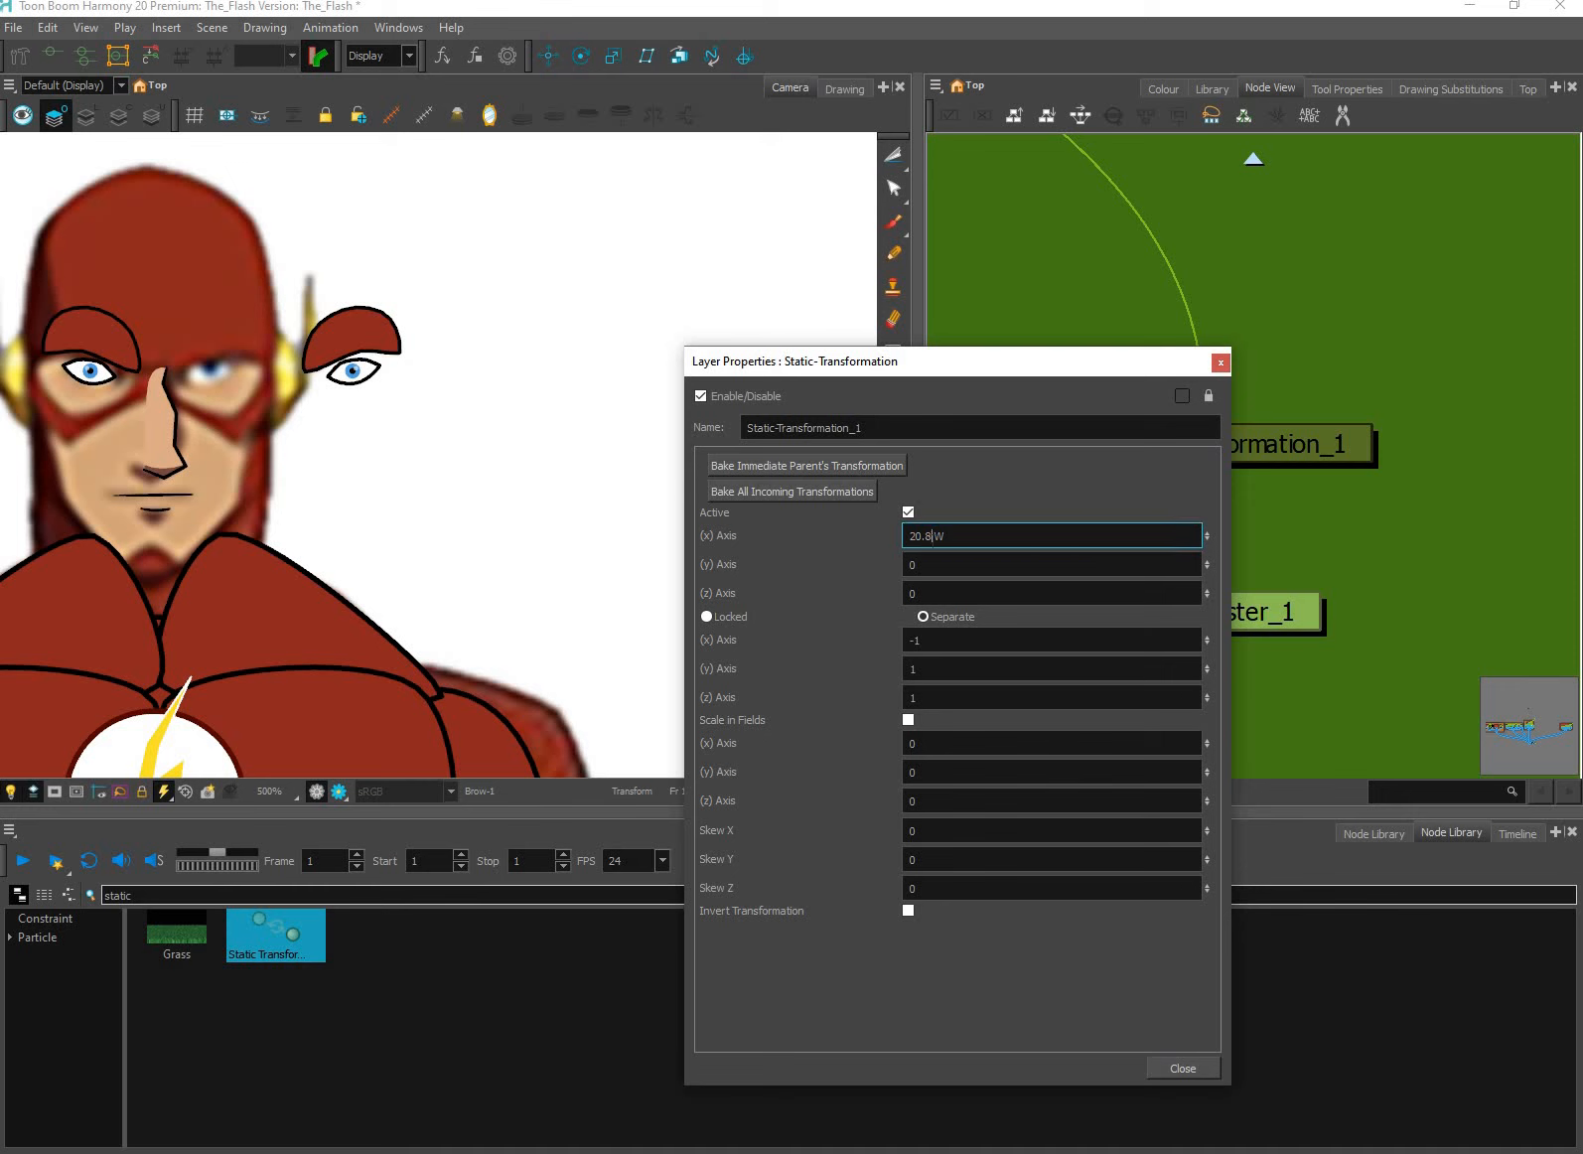
pyautogui.press('Return')
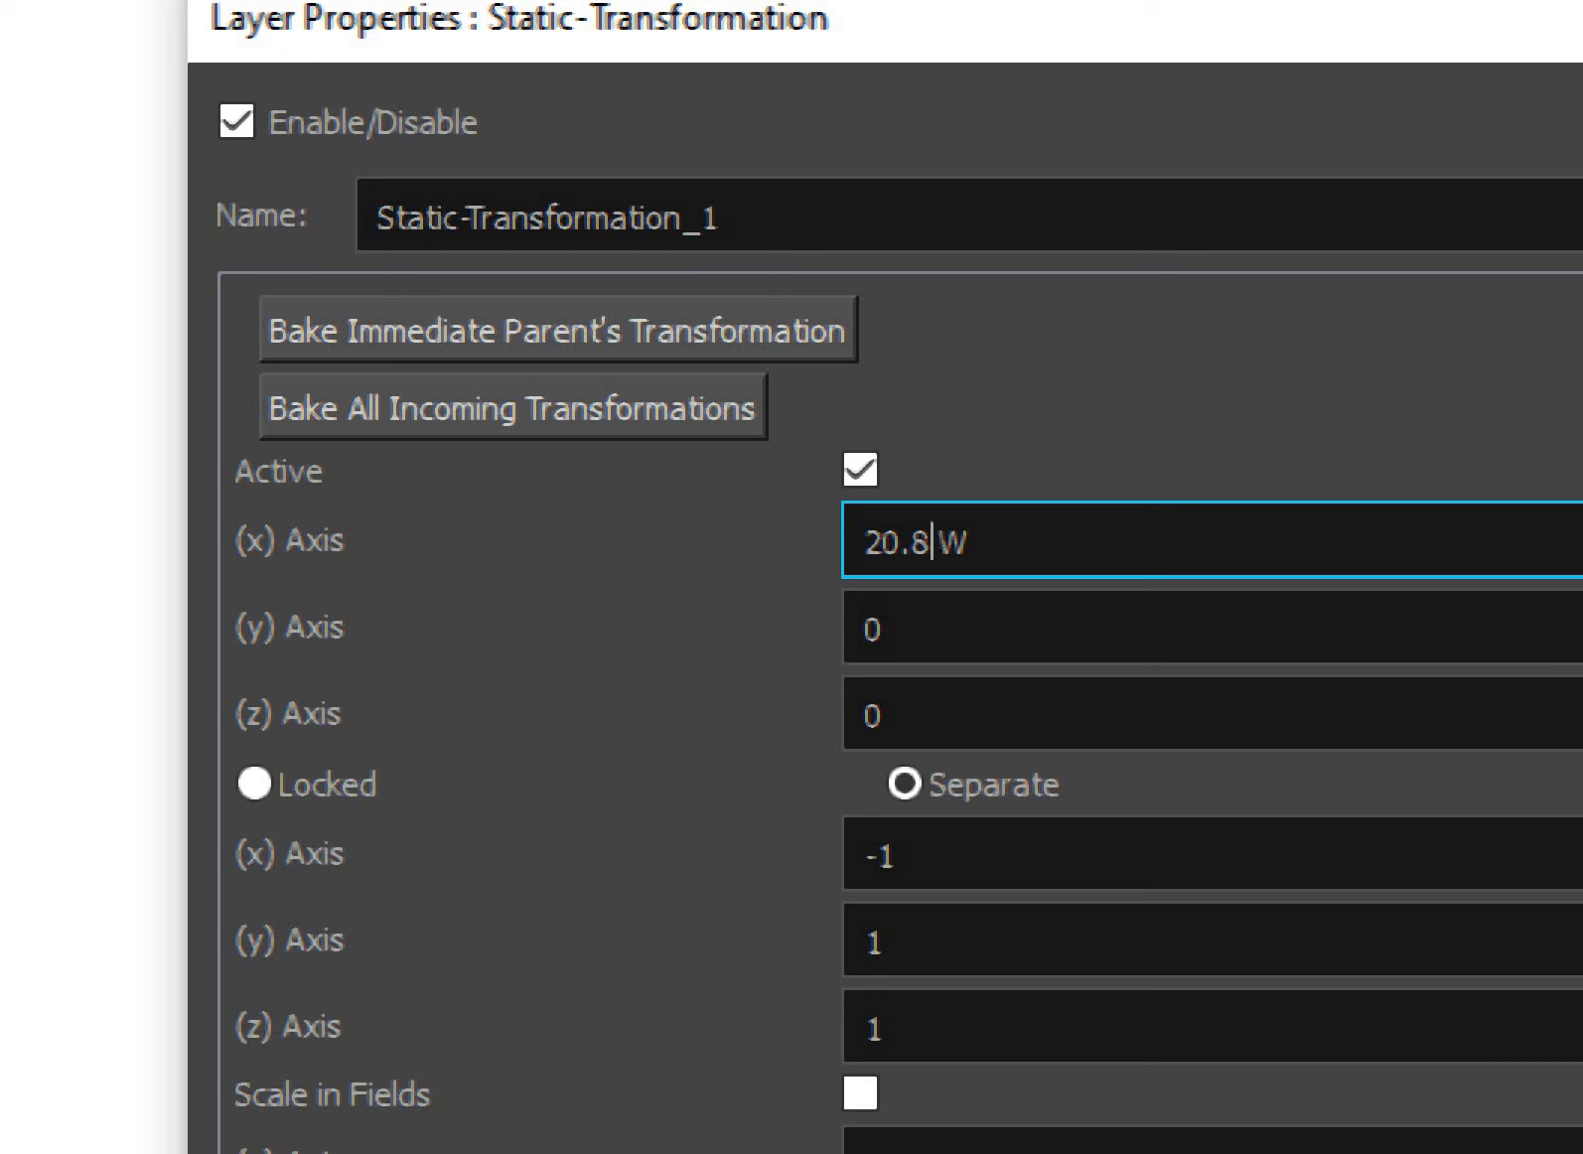
pyautogui.press('BackSpace')
pyautogui.write('75')
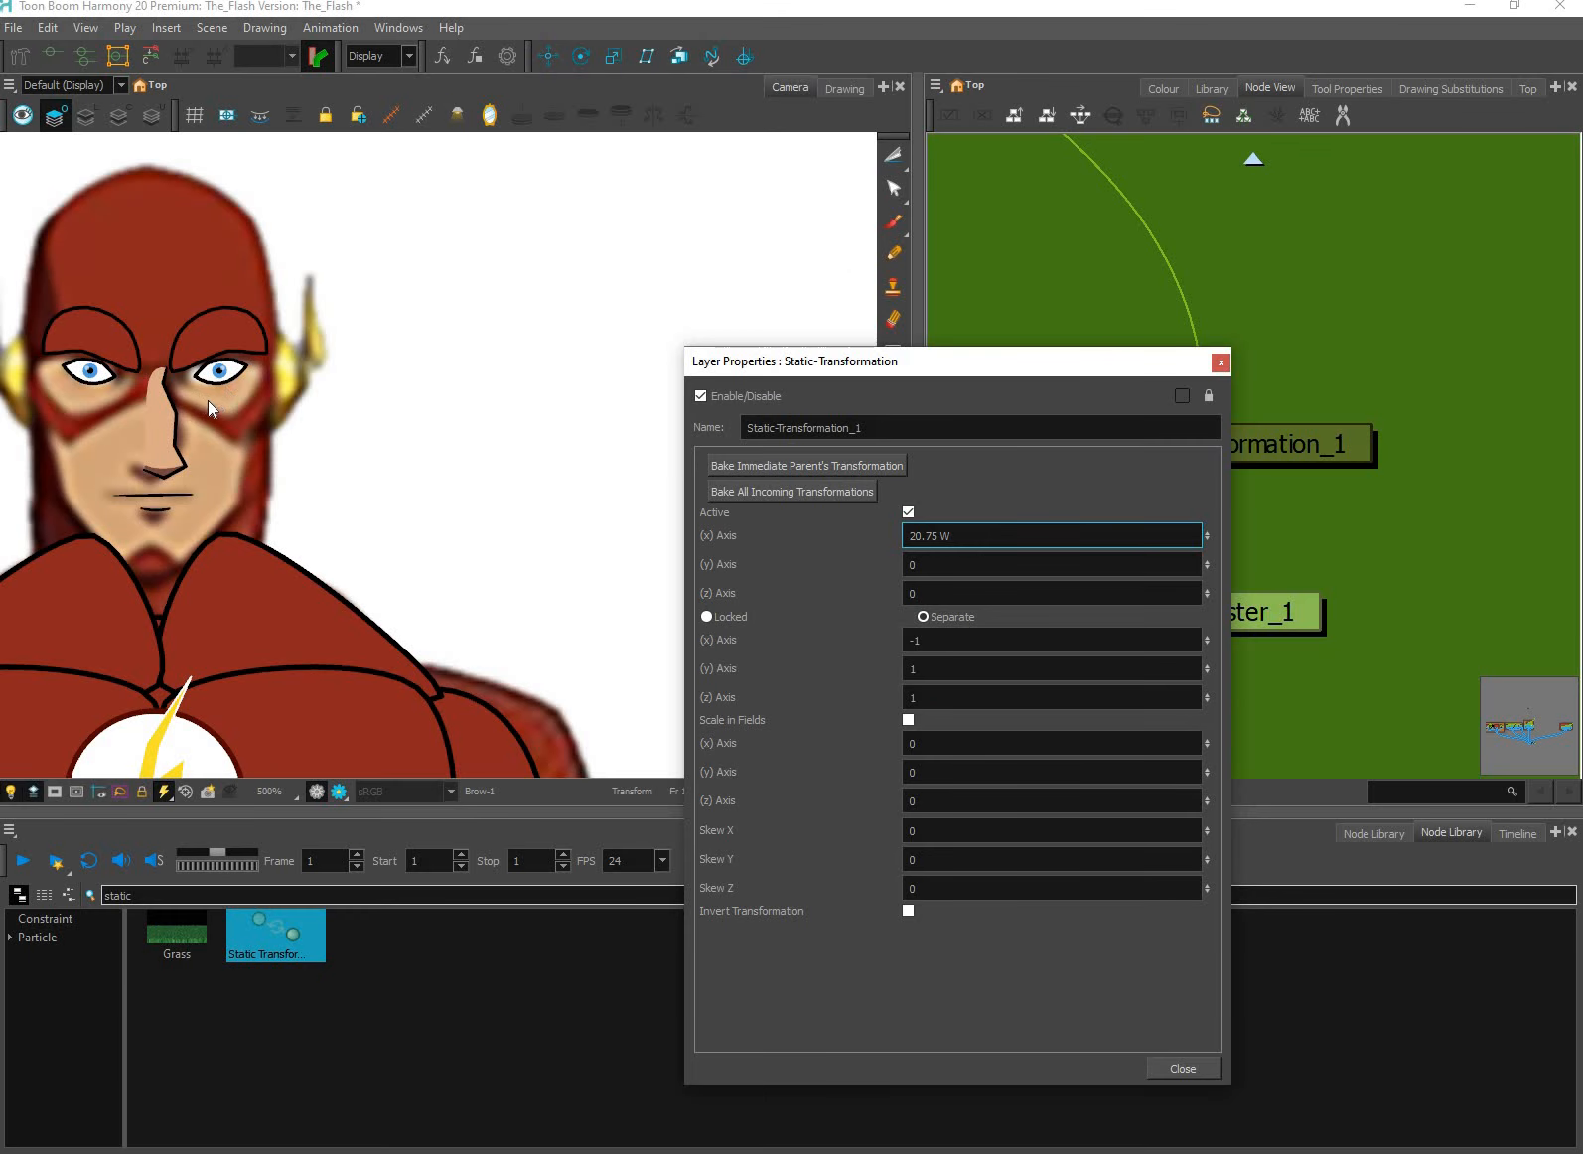
pyautogui.middleClick(359, 517)
pyautogui.scroll(2, 212, 393)
pyautogui.moveTo(359, 517); pyautogui.dragTo(484, 594)
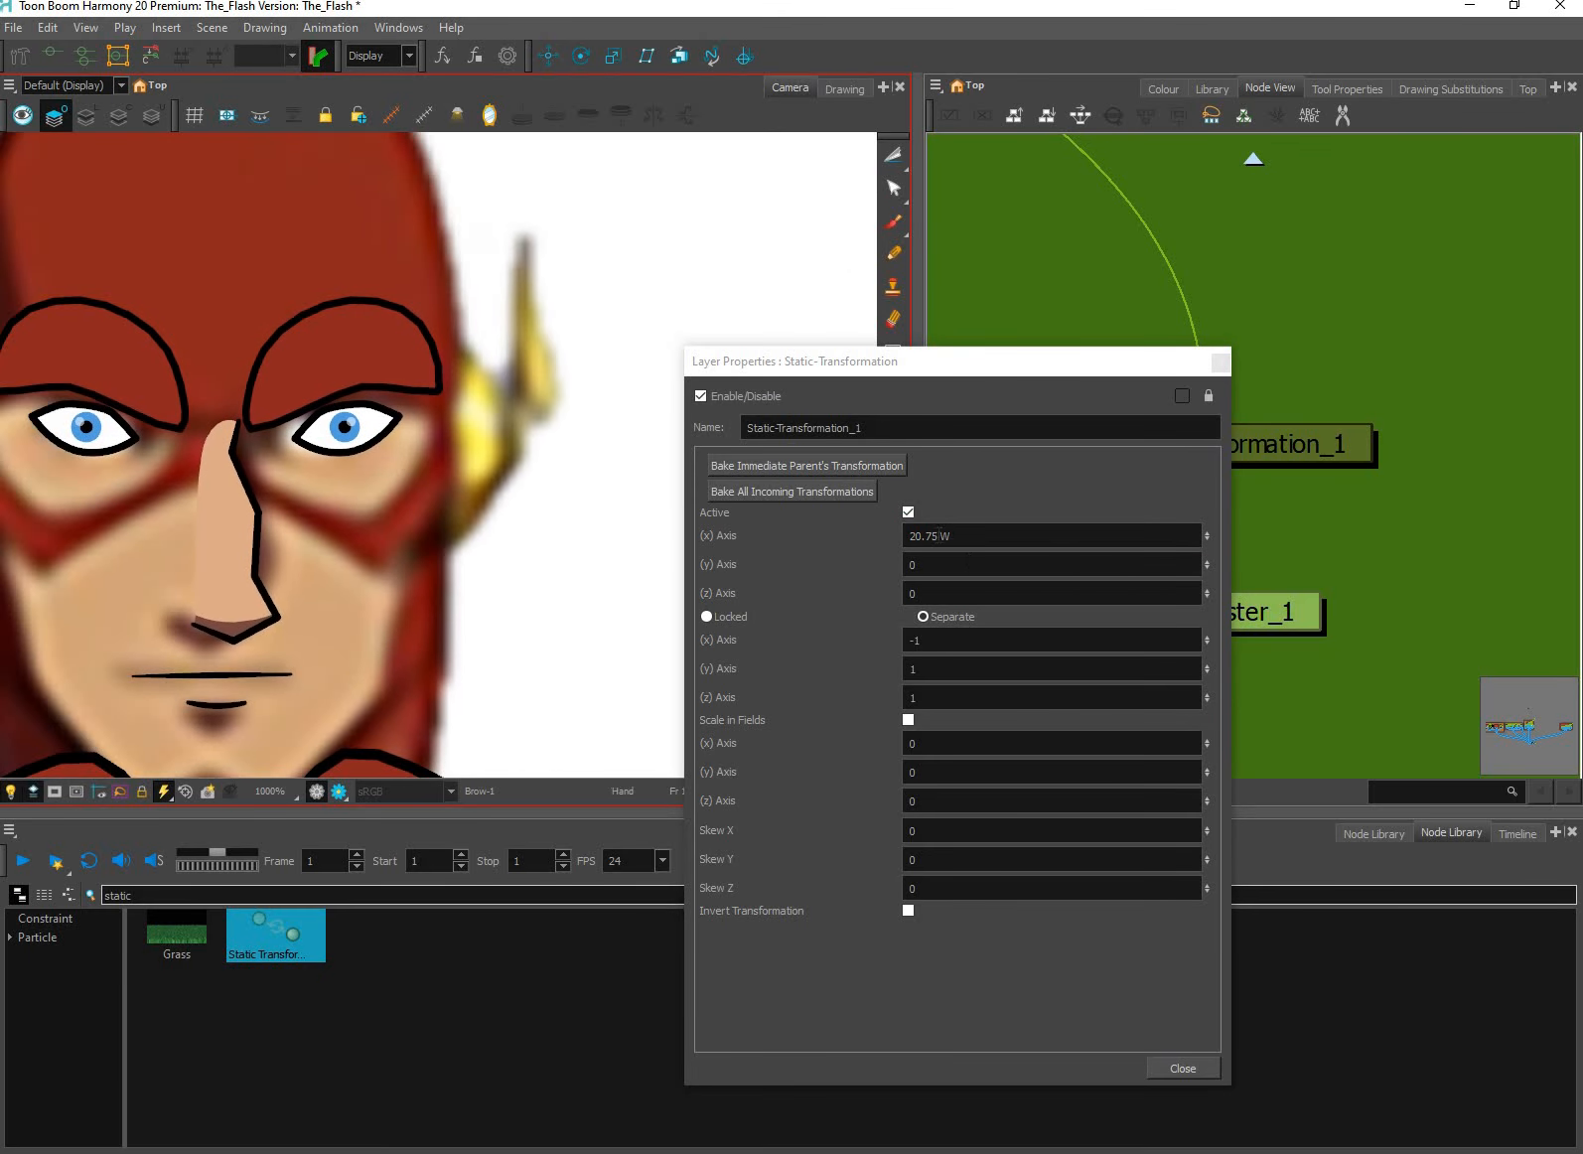
# Set Static-Transformation_1's X position to 20.8 W and close its layer properties.
pyautogui.click(980, 538)
pyautogui.press('BackSpace')
pyautogui.press('BackSpace')
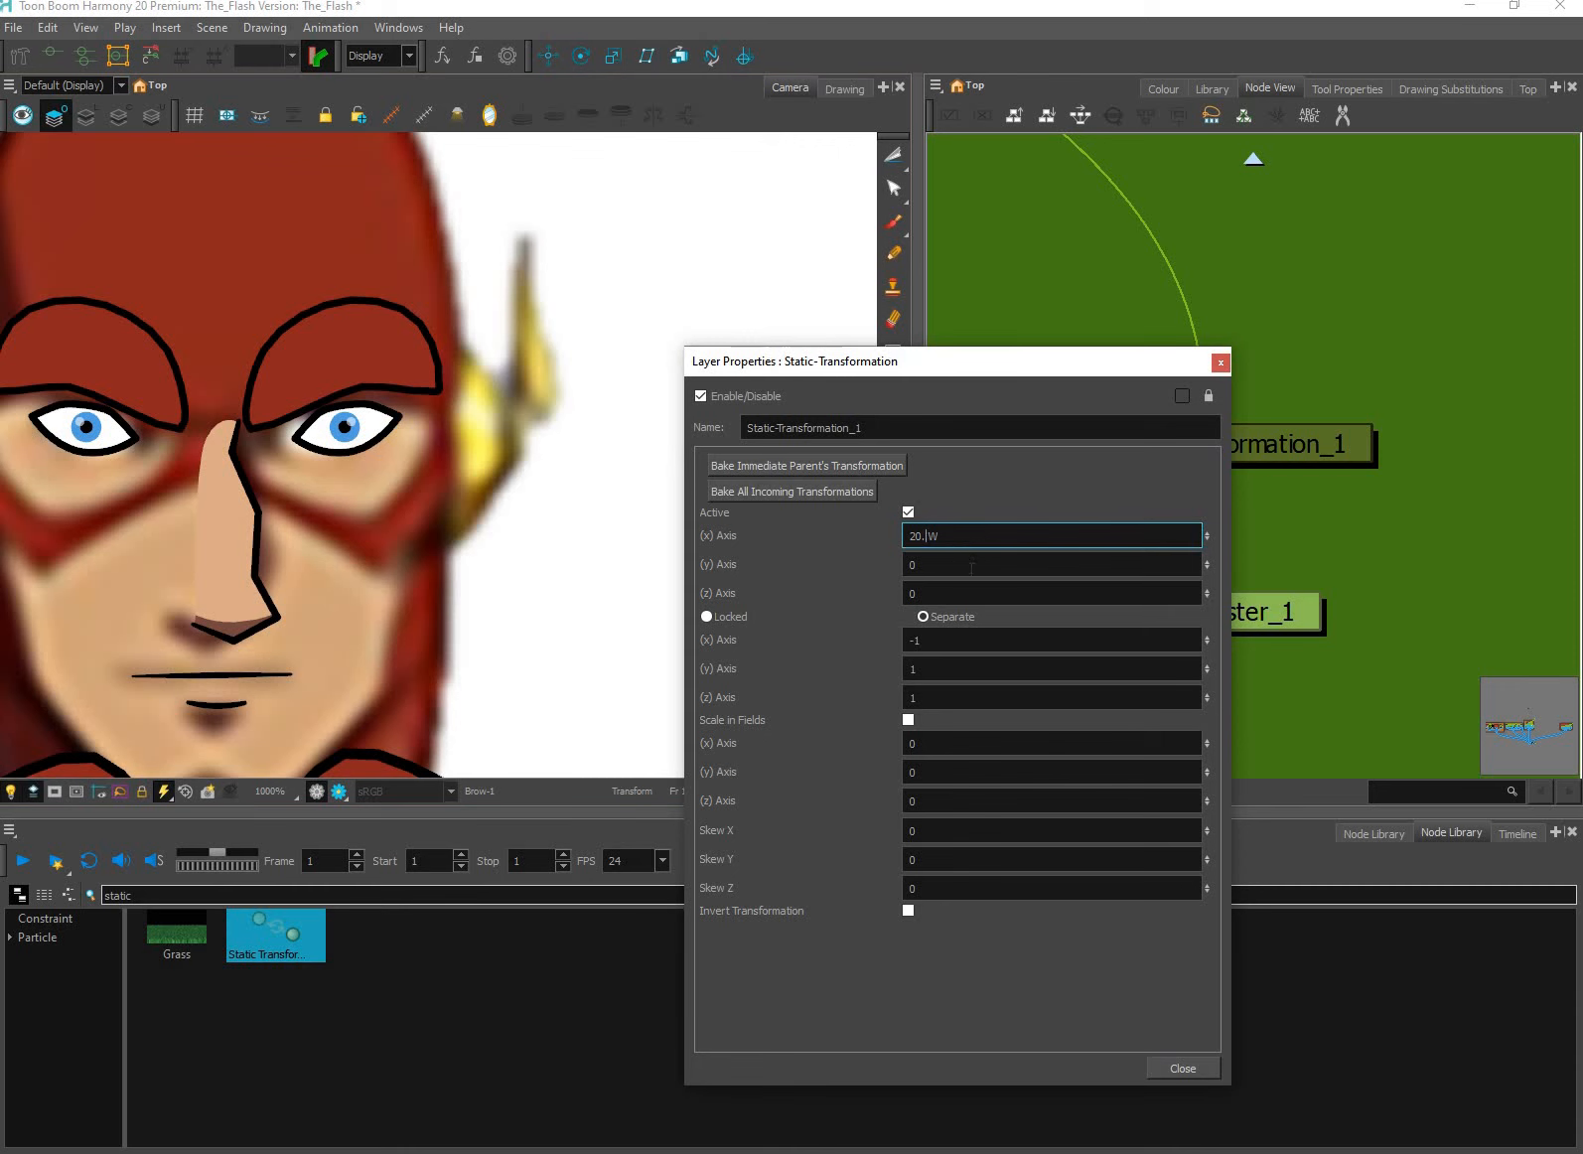
pyautogui.write('8')
pyautogui.click(974, 594)
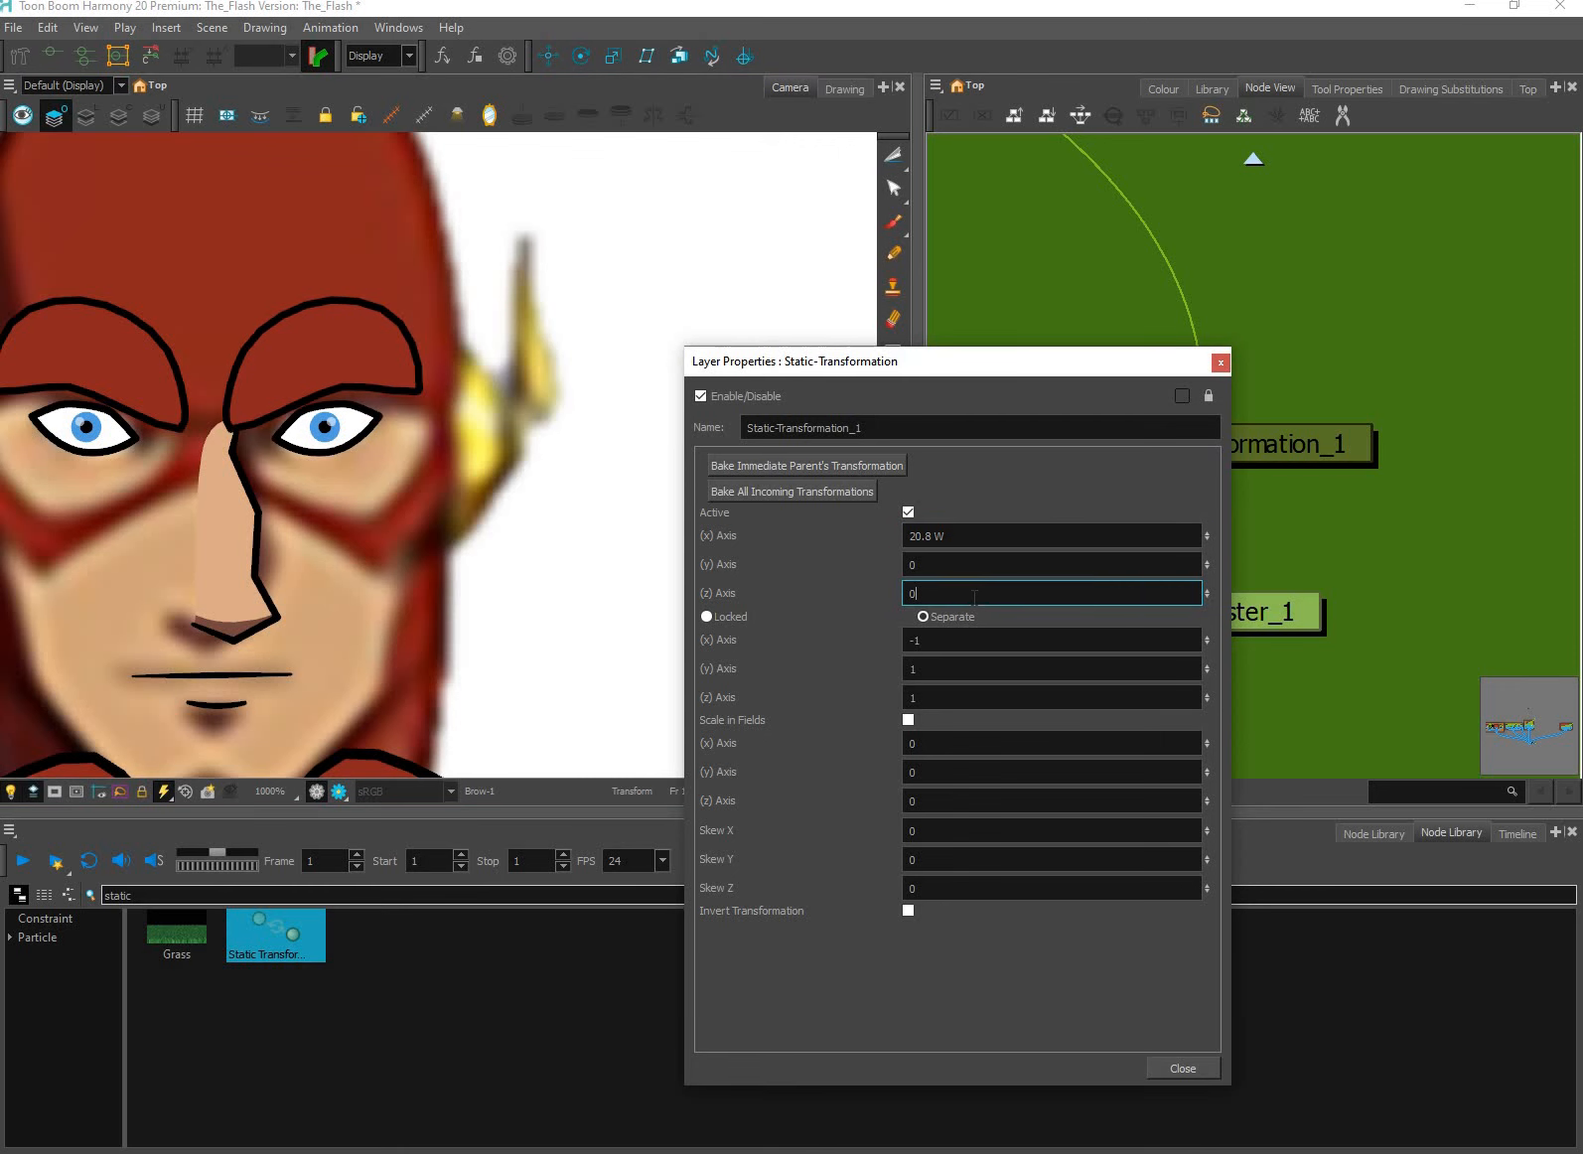
pyautogui.press('Return')
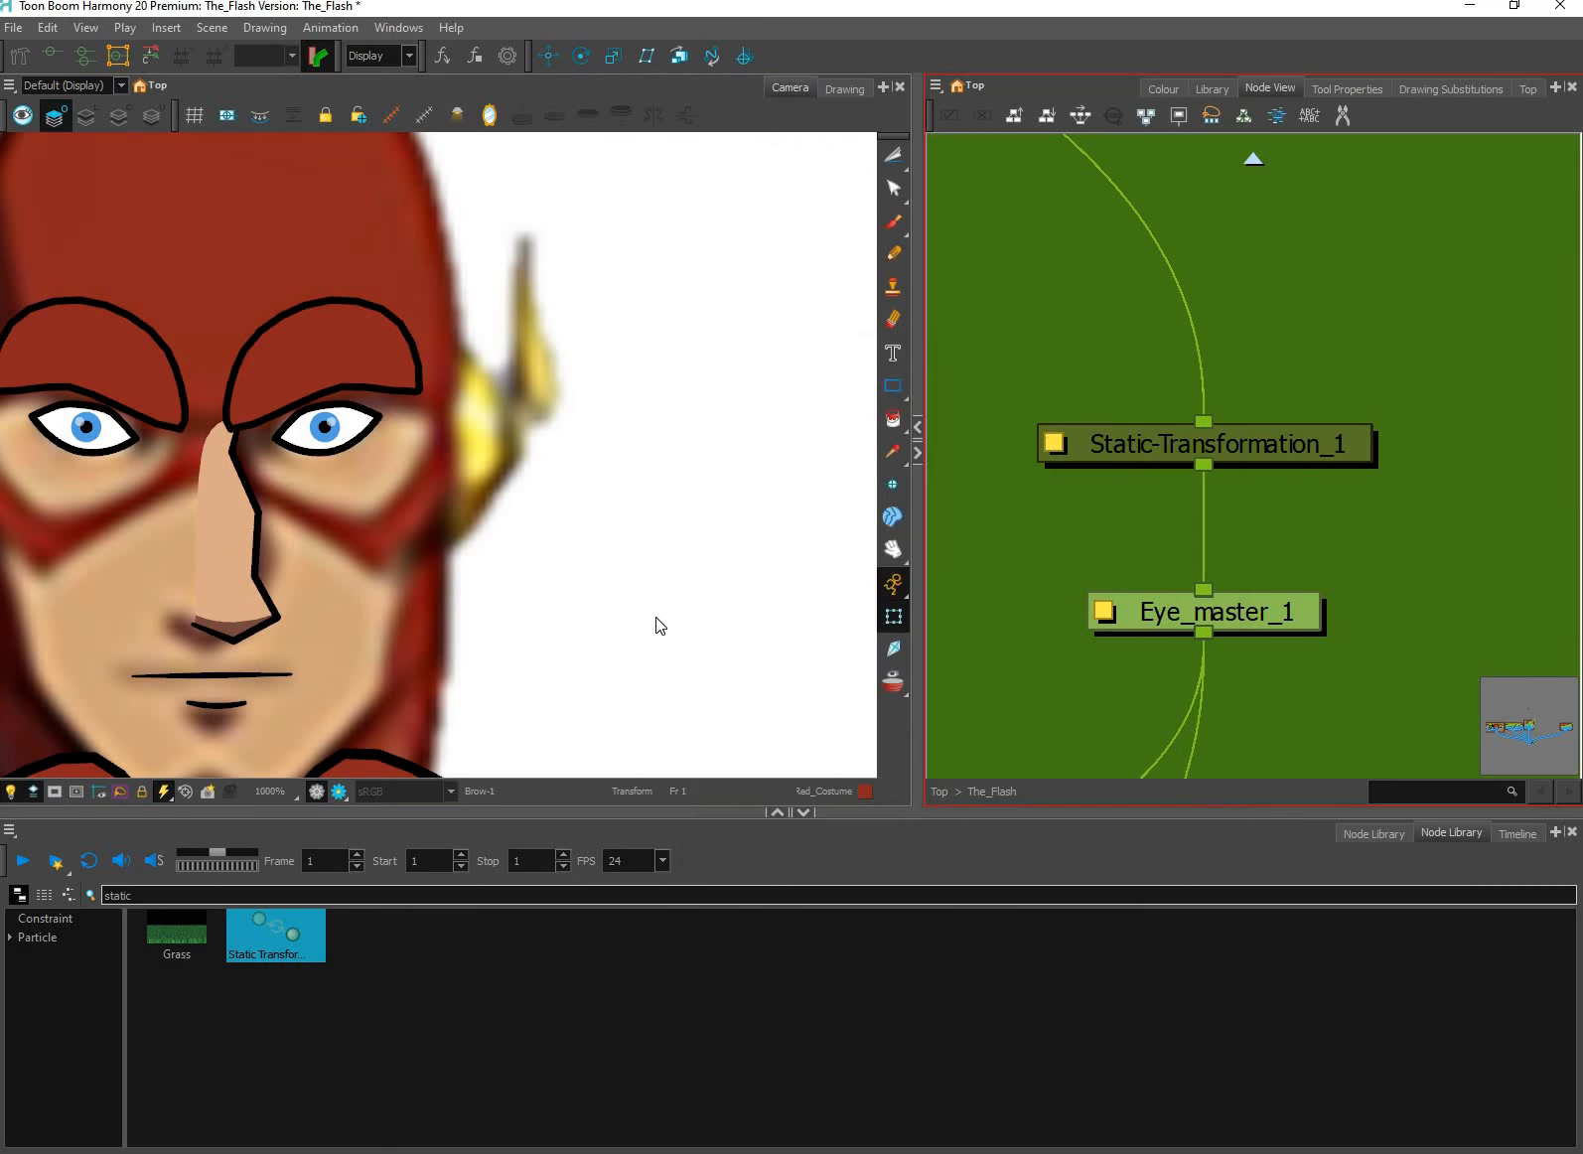
# Show the brows' deformation controls and reshape both brows by raising their inner corners and rounding their arches.
pyautogui.scroll(-3, 696, 552)
pyautogui.moveTo(703, 537); pyautogui.dragTo(706, 496)
pyautogui.scroll(-2, 709, 522)
pyautogui.scroll(1, 643, 447)
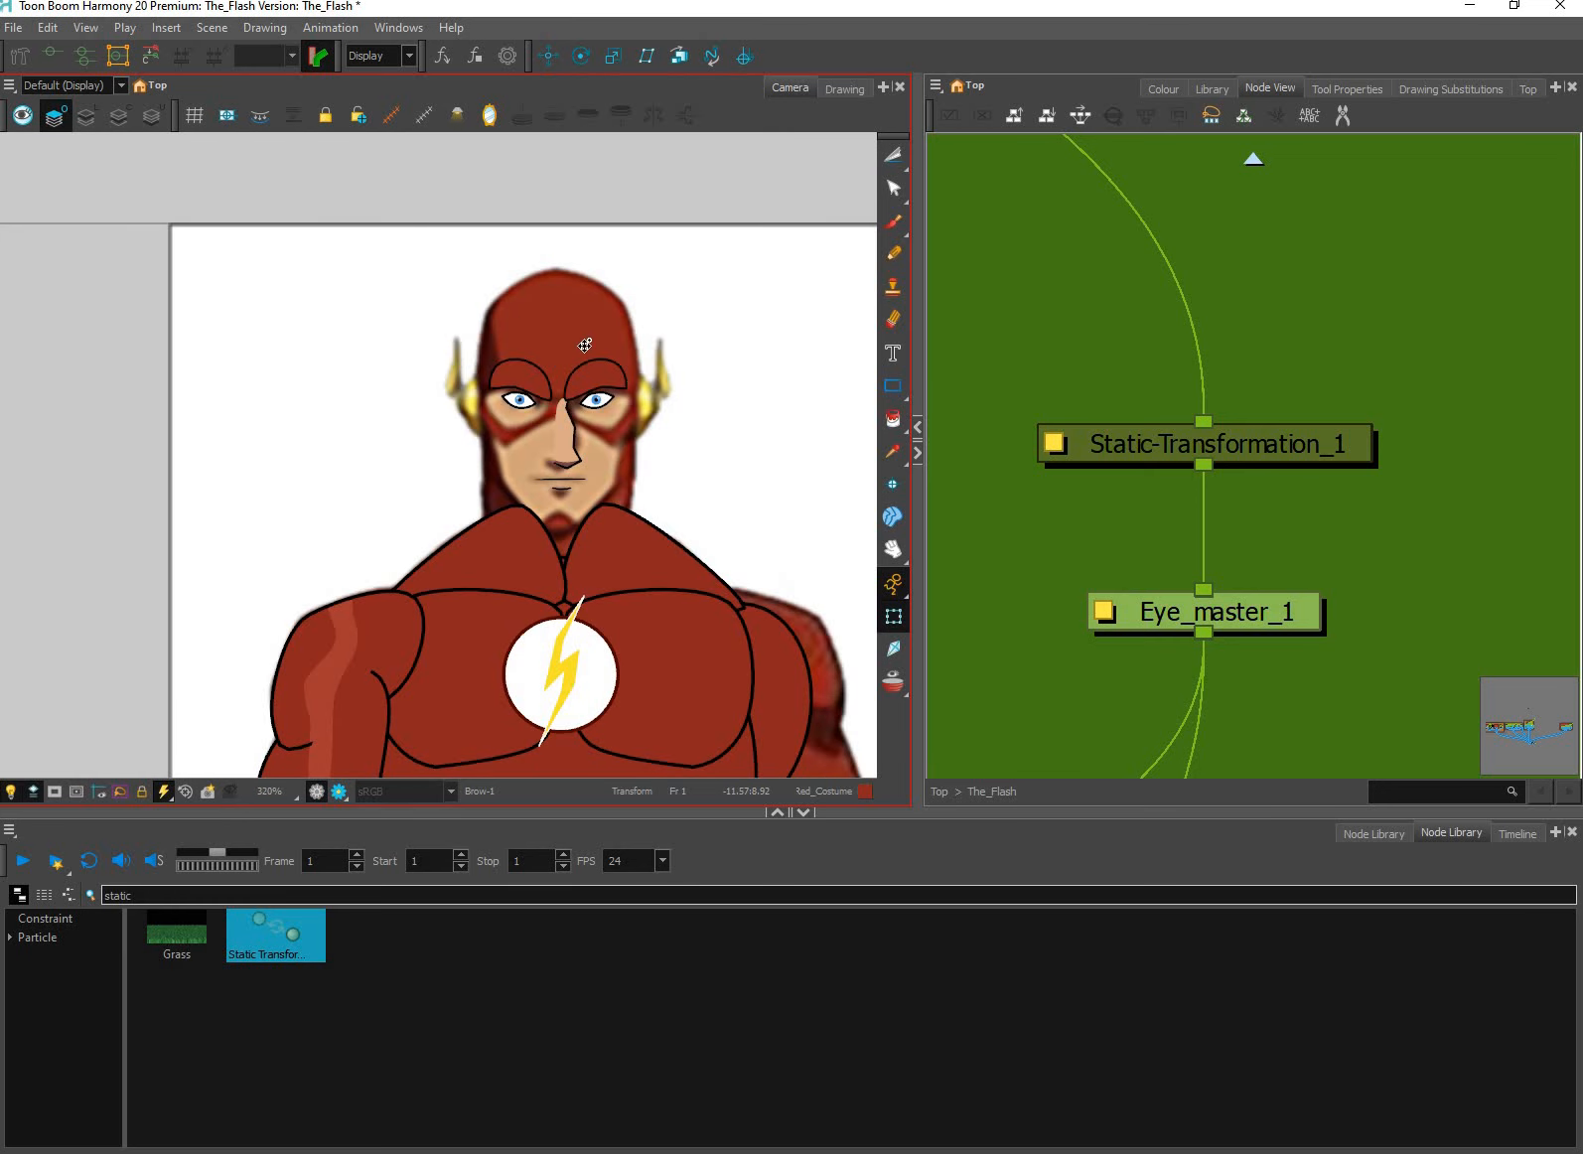
pyautogui.scroll(2, 697, 408)
pyautogui.click(591, 344)
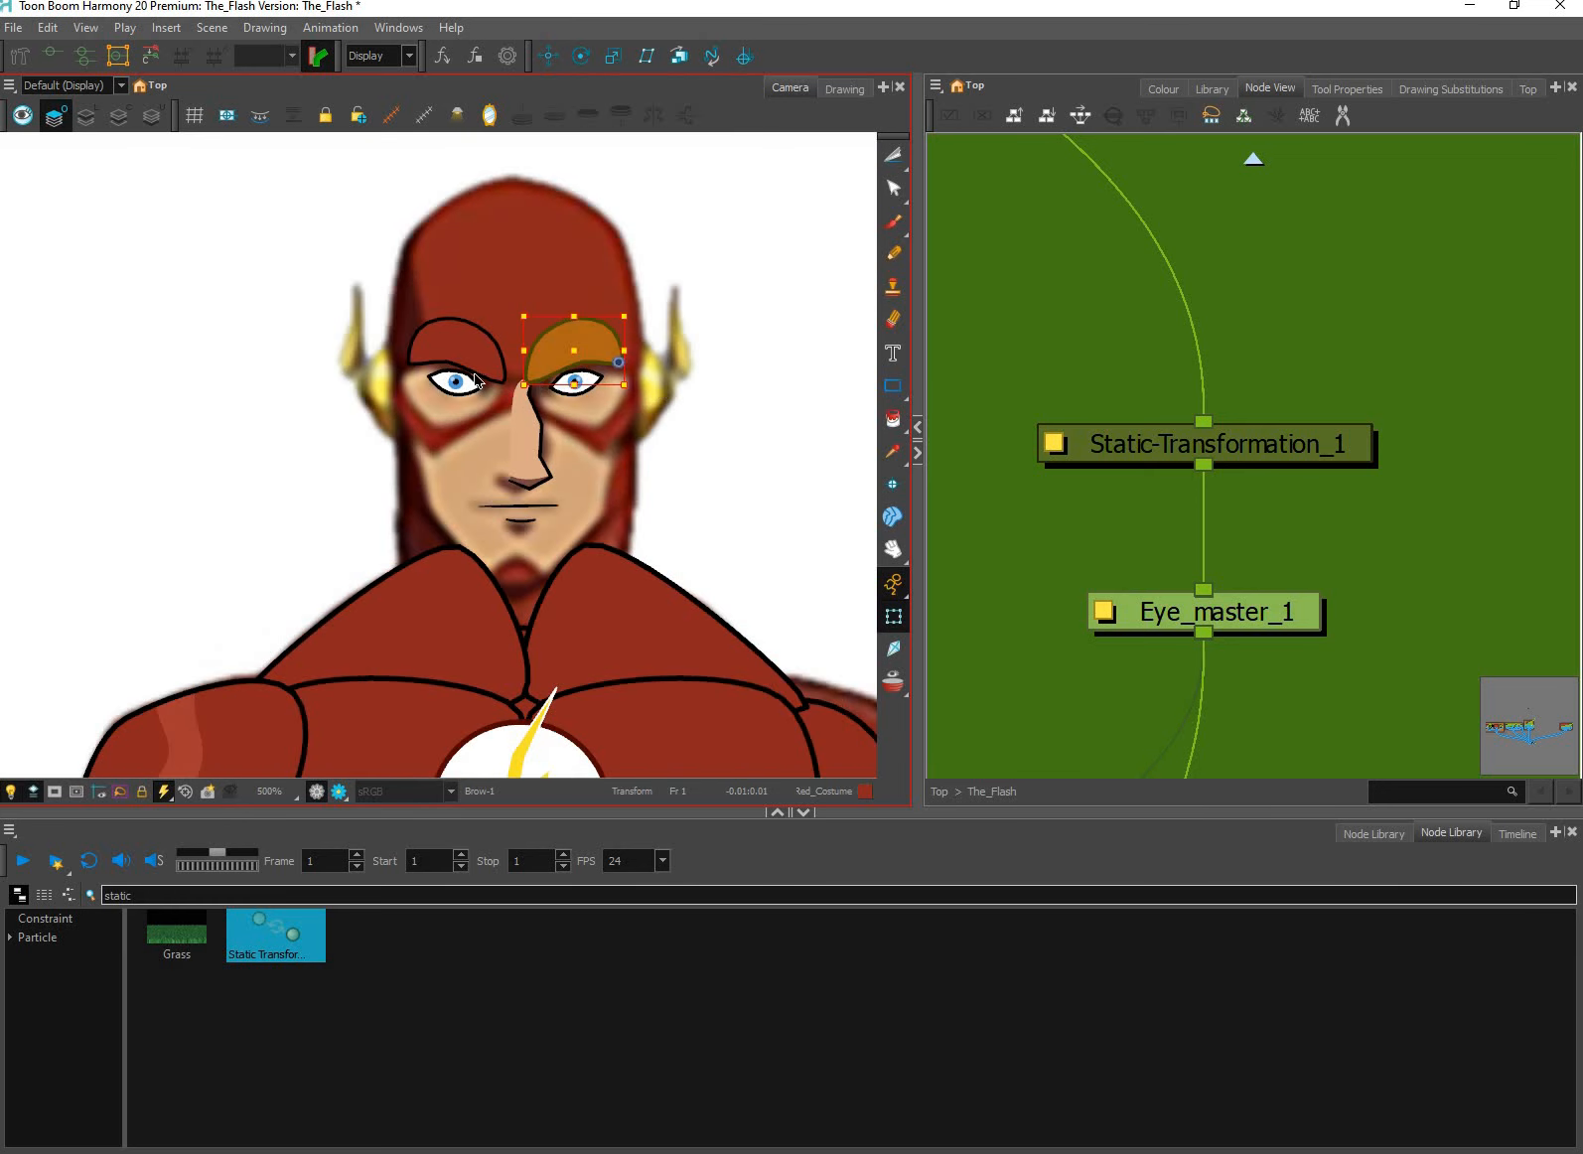
pyautogui.hotkey('shift', 'F11')
pyautogui.scroll(2, 695, 395)
pyautogui.click(690, 359)
pyautogui.click(502, 303)
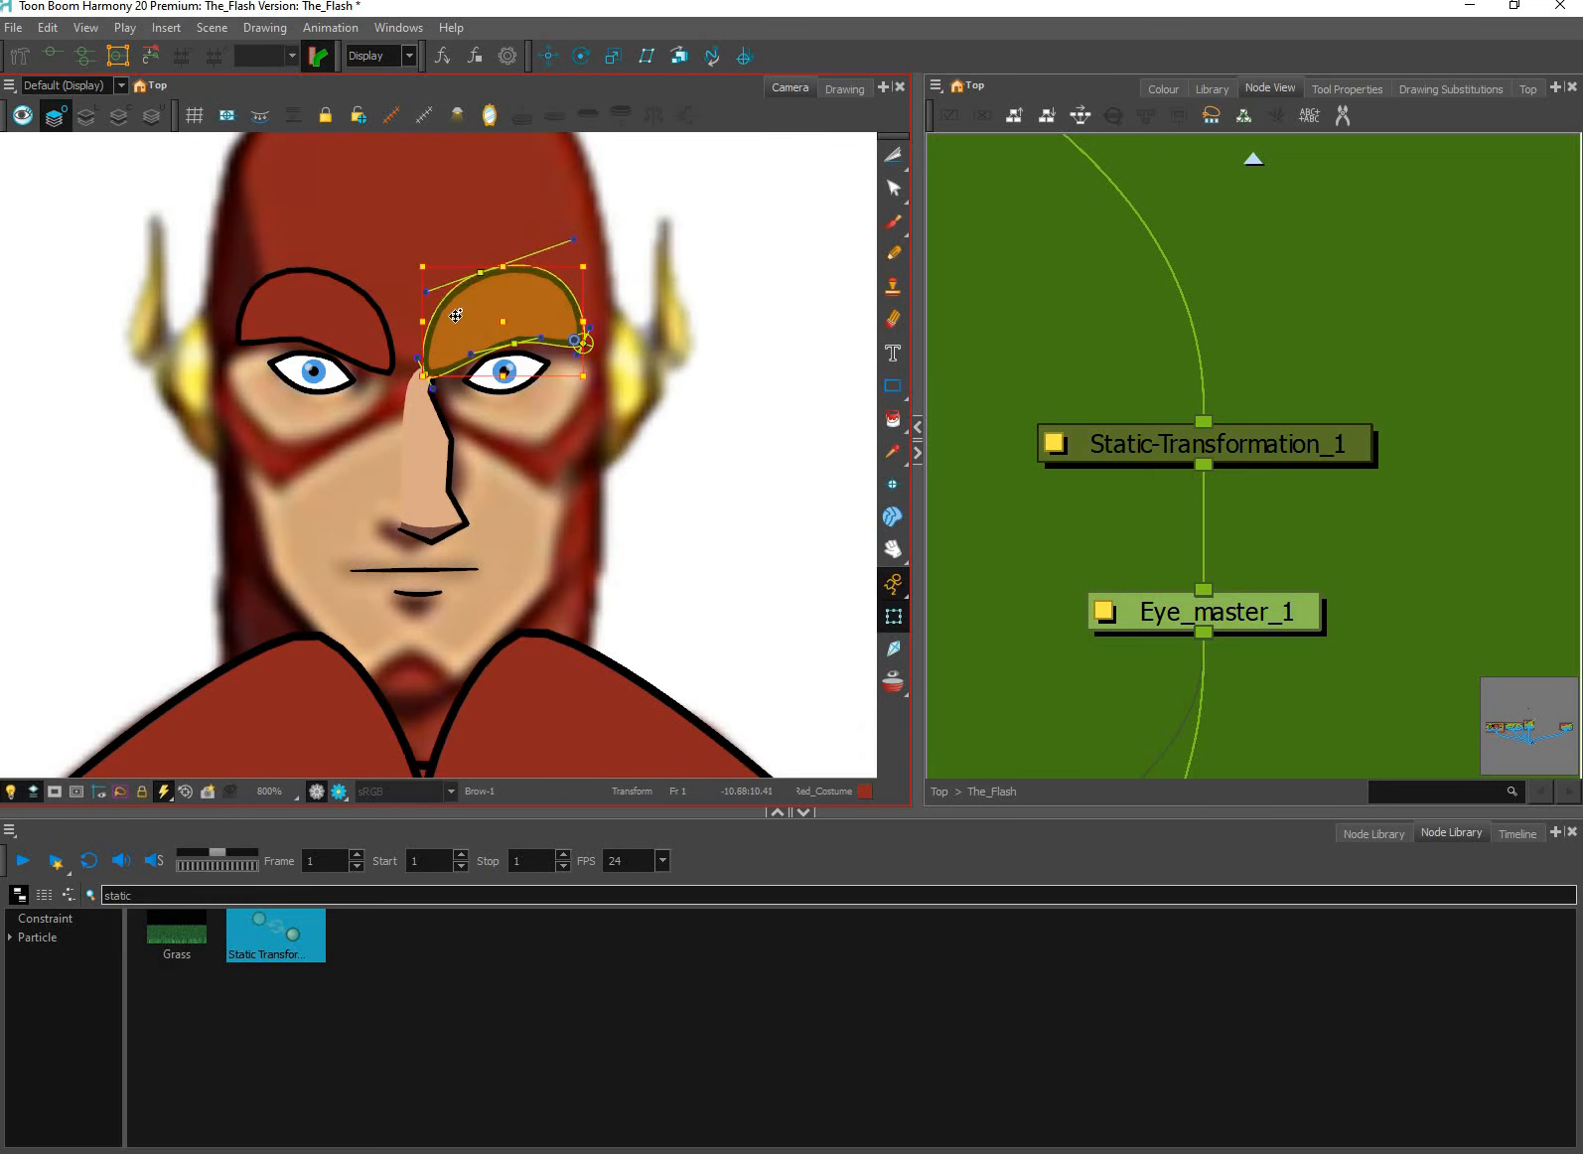
pyautogui.click(395, 303)
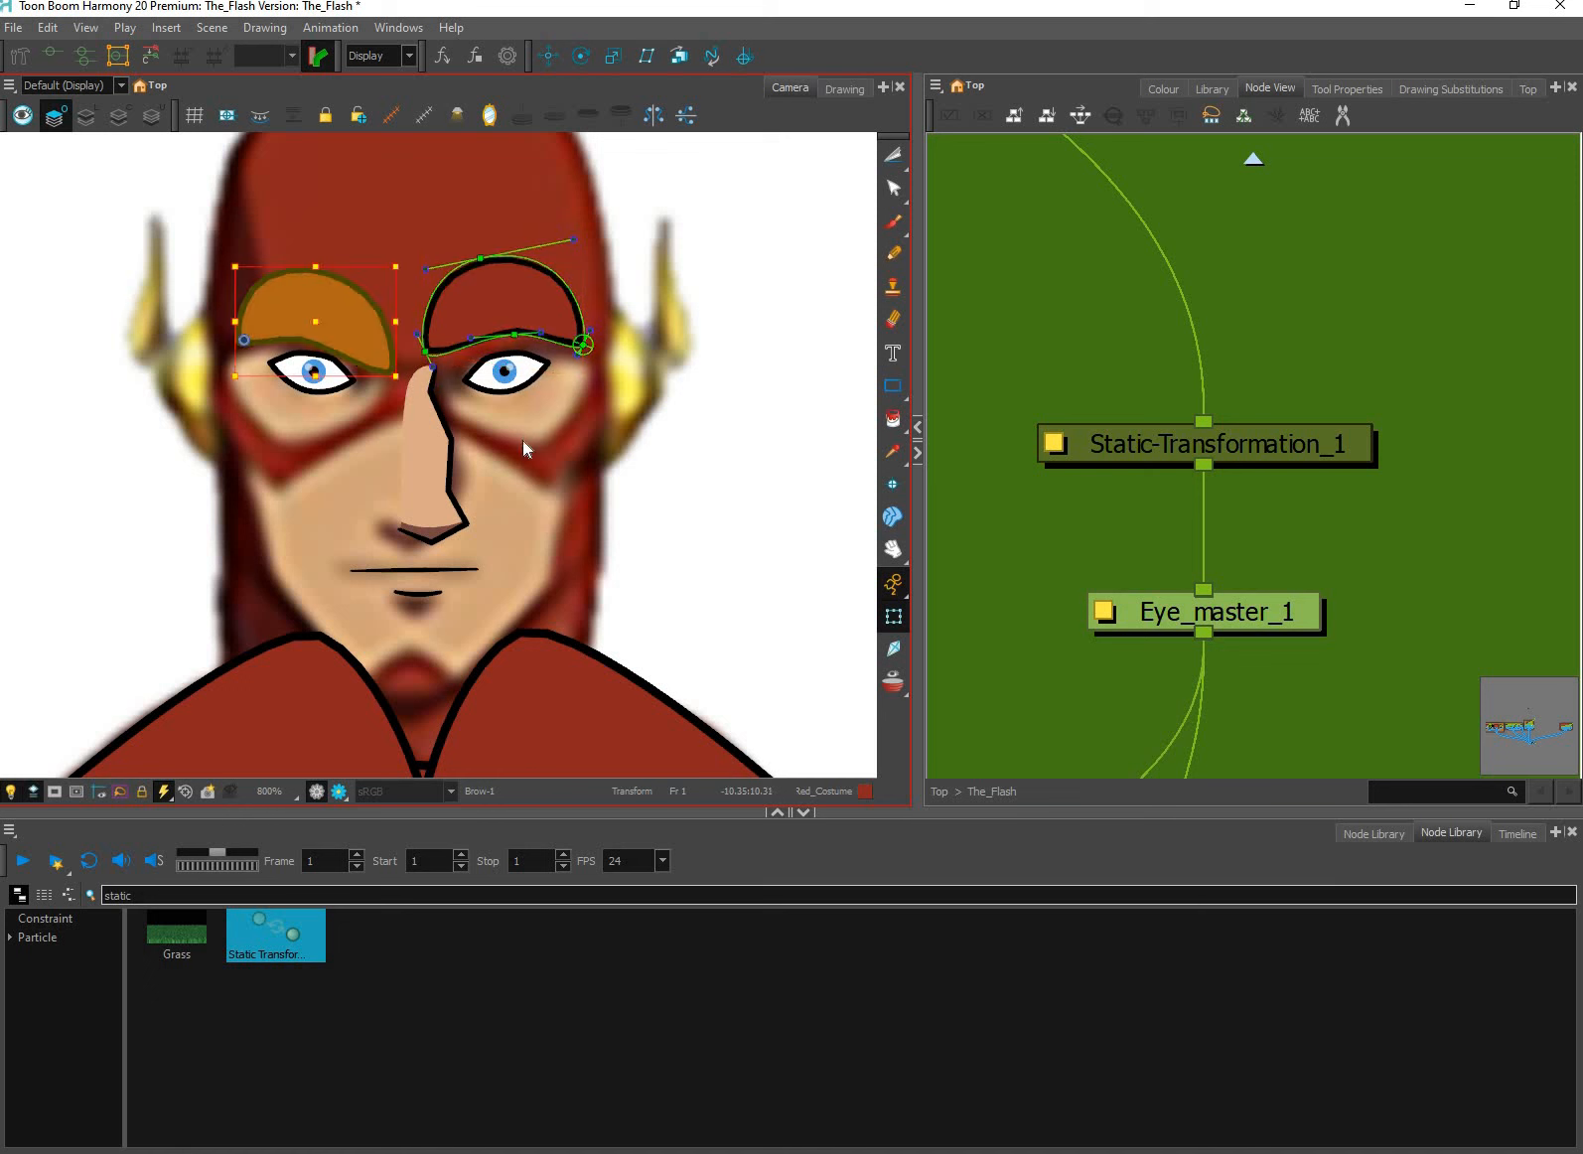
pyautogui.click(430, 336)
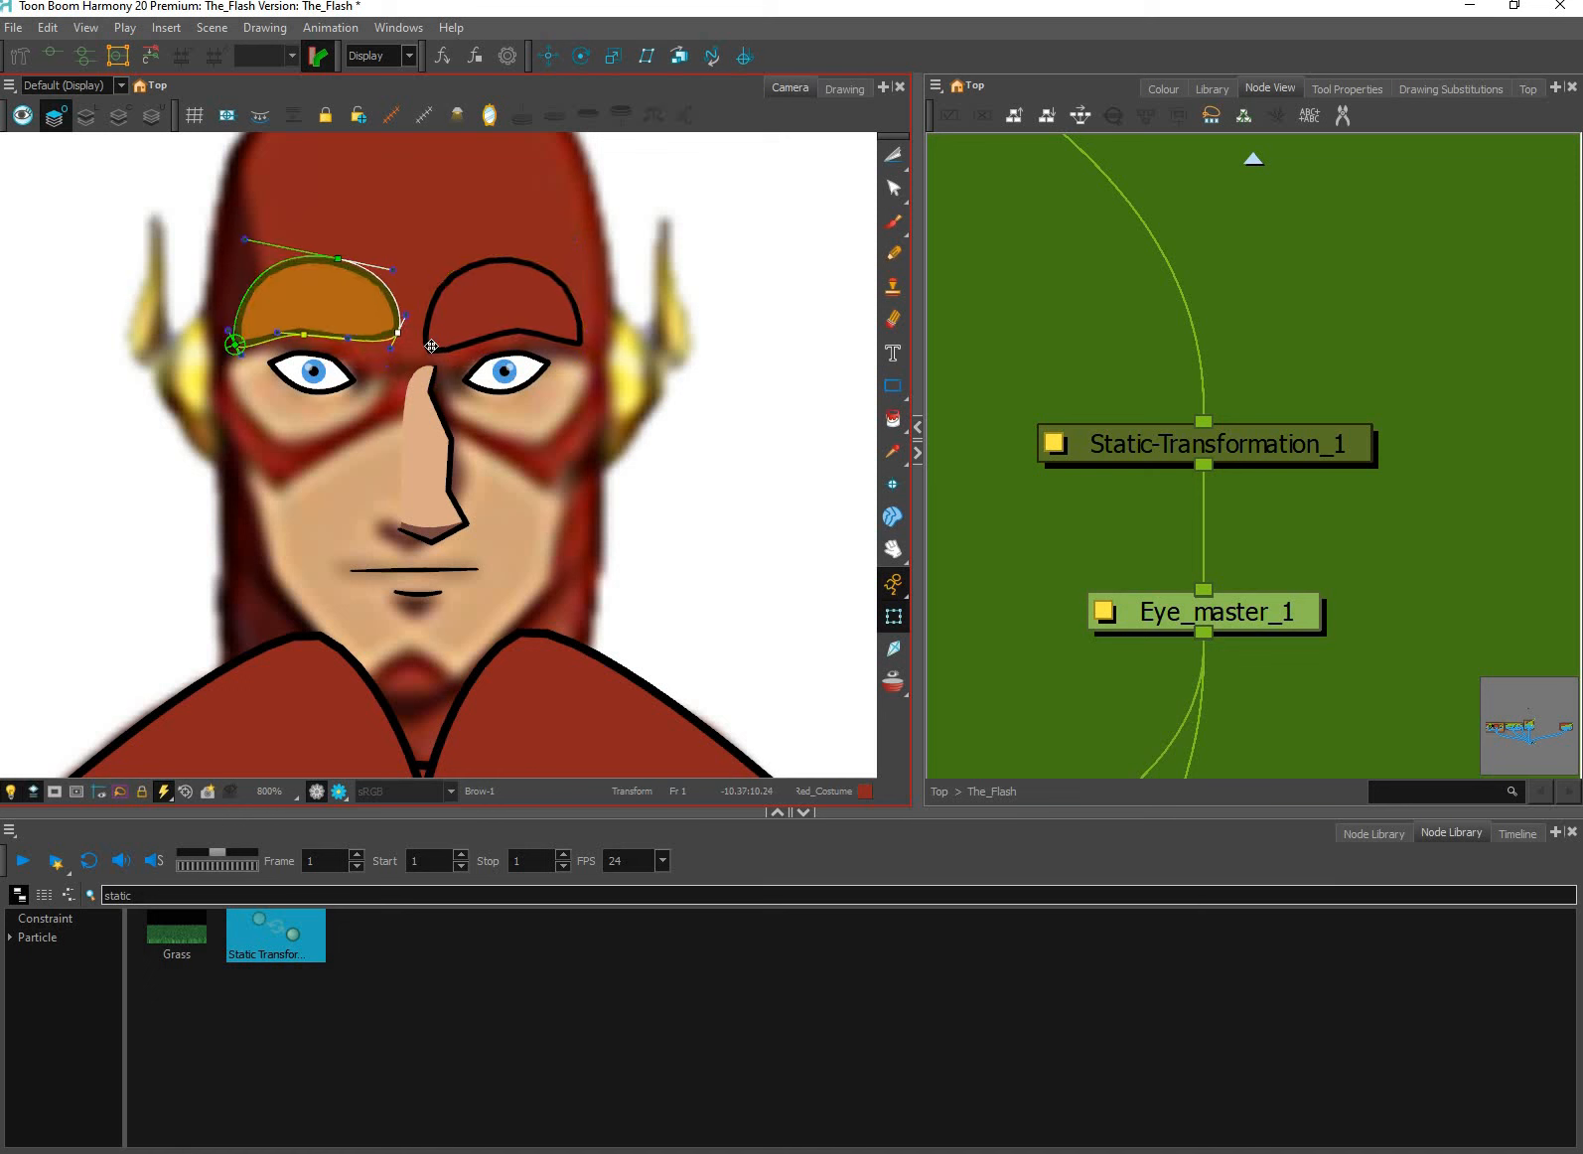
pyautogui.click(659, 471)
# Select the mouth line on the lips' Line Art layer and show the lips' drawing substitutions.
pyautogui.moveTo(517, 537); pyautogui.dragTo(574, 555)
pyautogui.scroll(2, 566, 556)
pyautogui.click(497, 606)
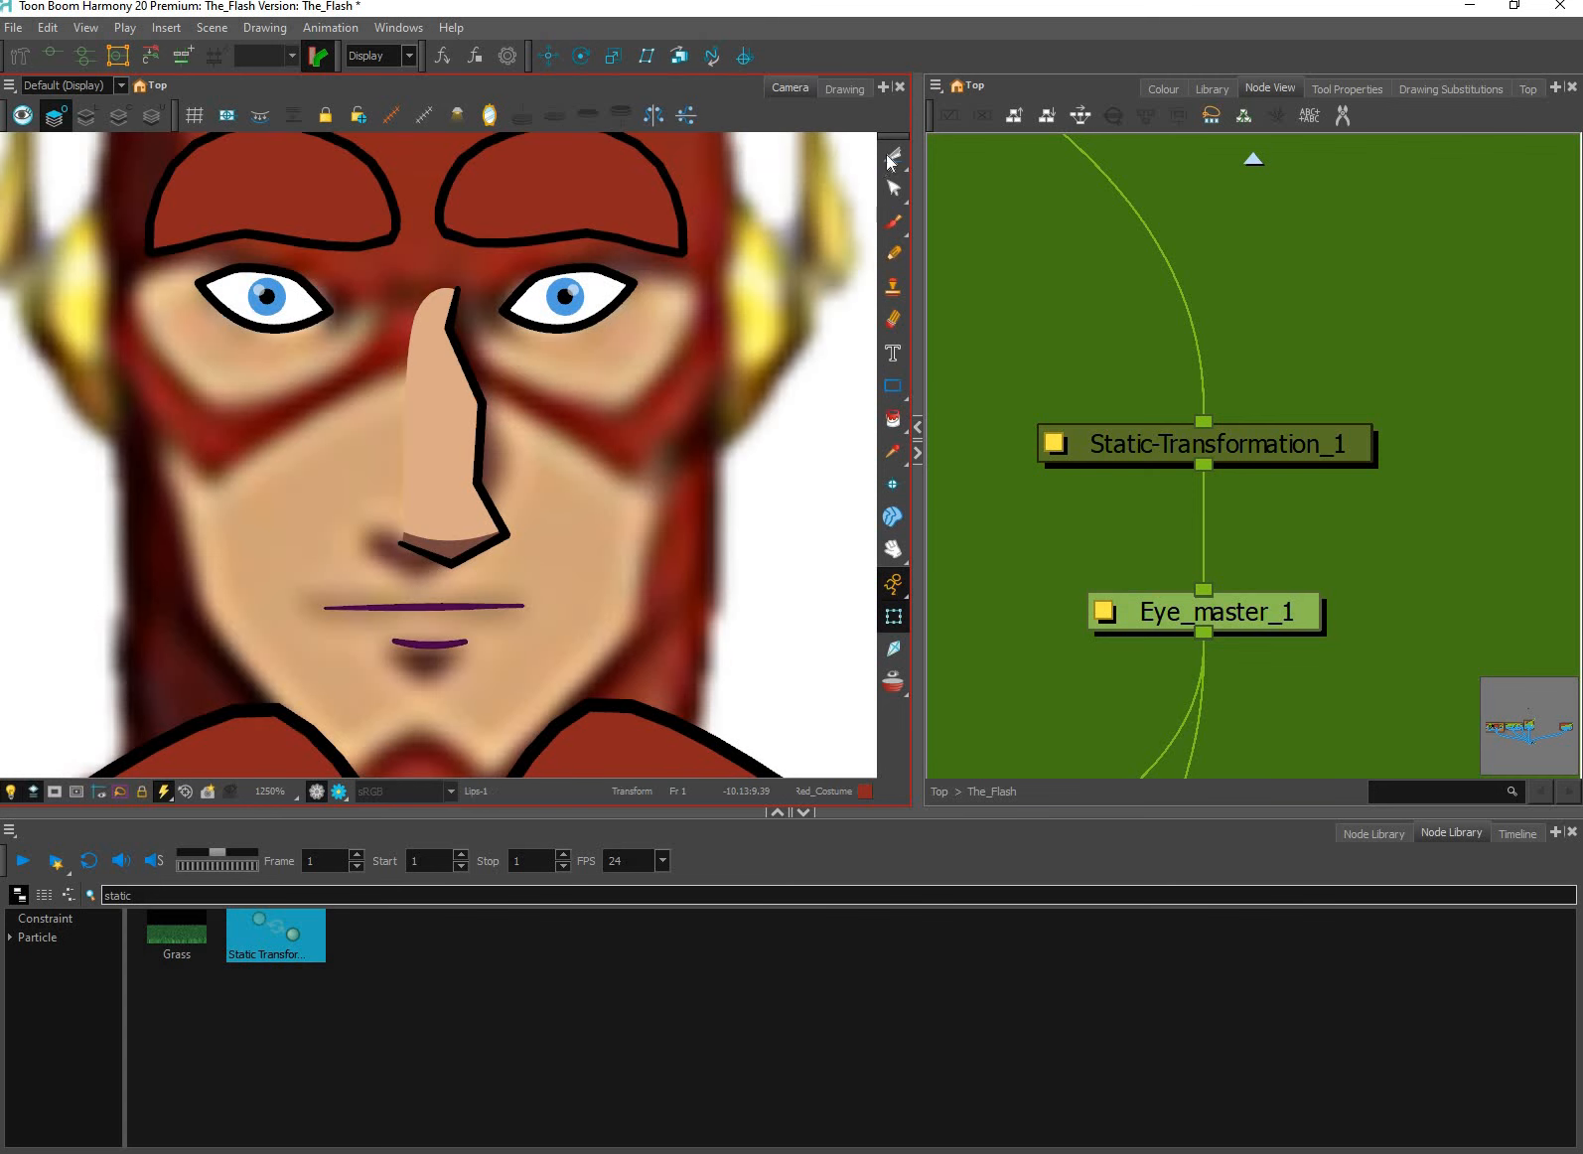
pyautogui.click(892, 157)
pyautogui.click(890, 622)
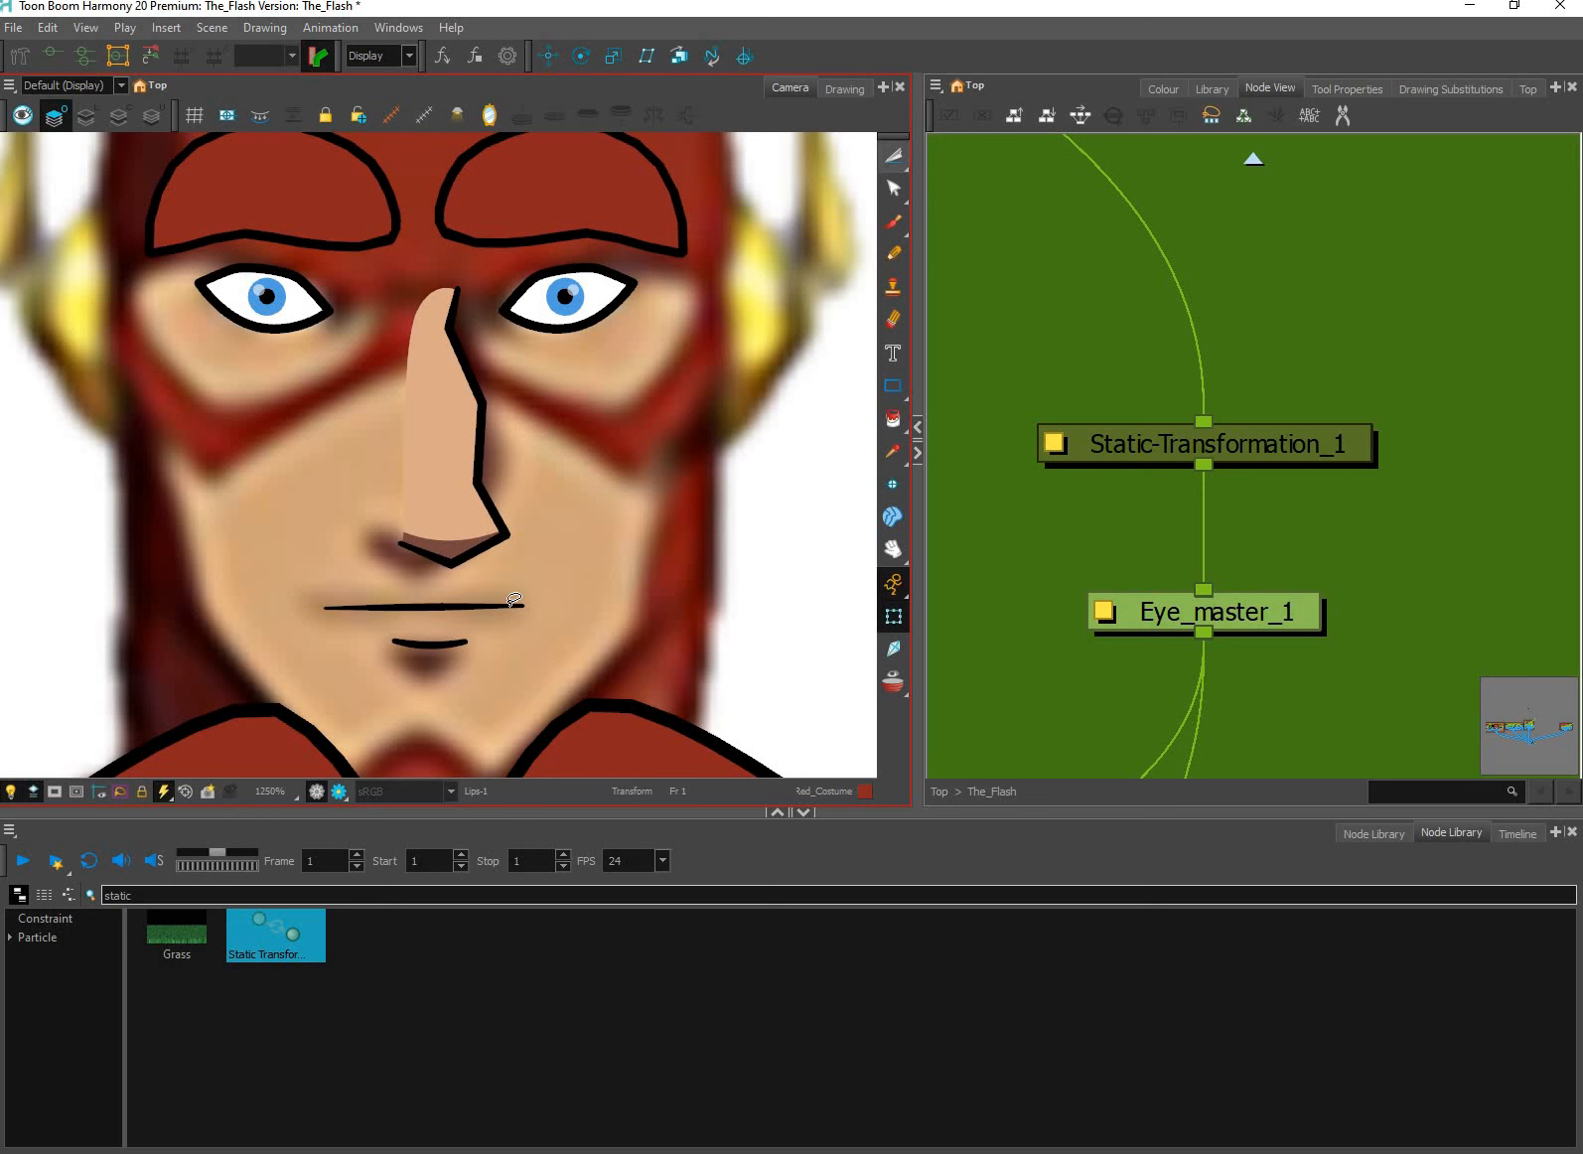
pyautogui.moveTo(893, 159); pyautogui.dragTo(934, 152)
pyautogui.click(87, 116)
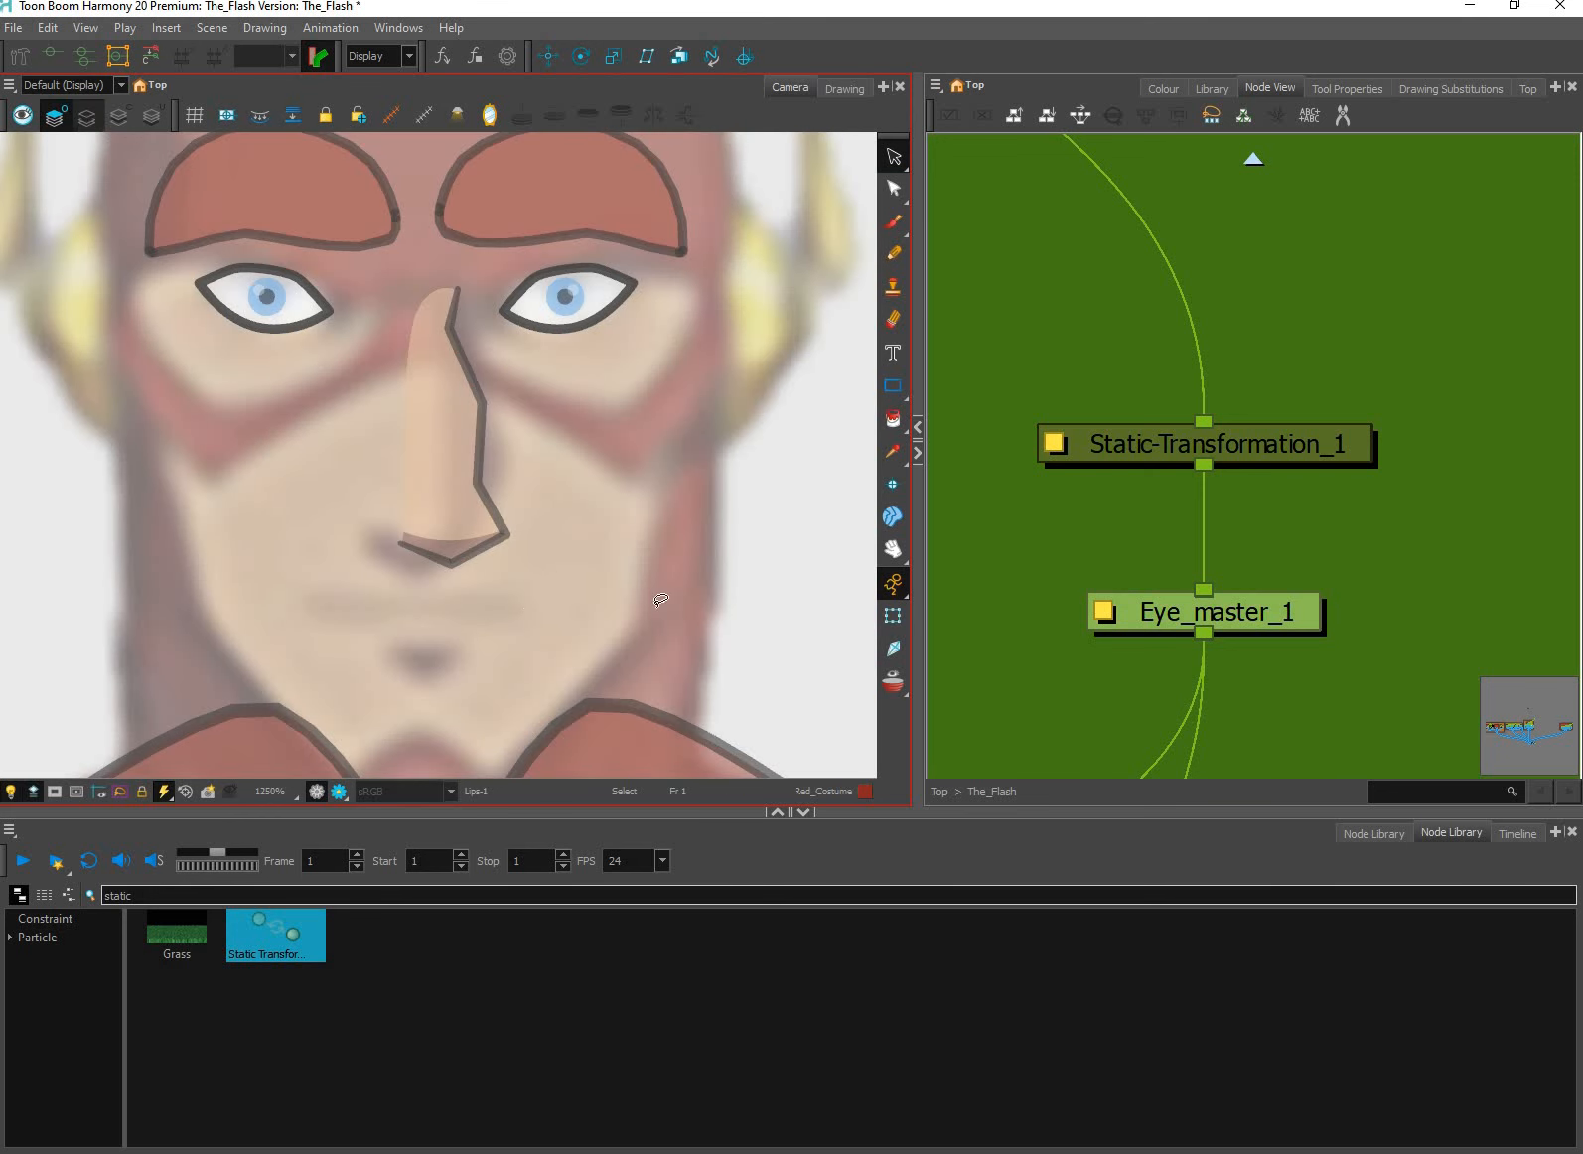
pyautogui.click(1465, 91)
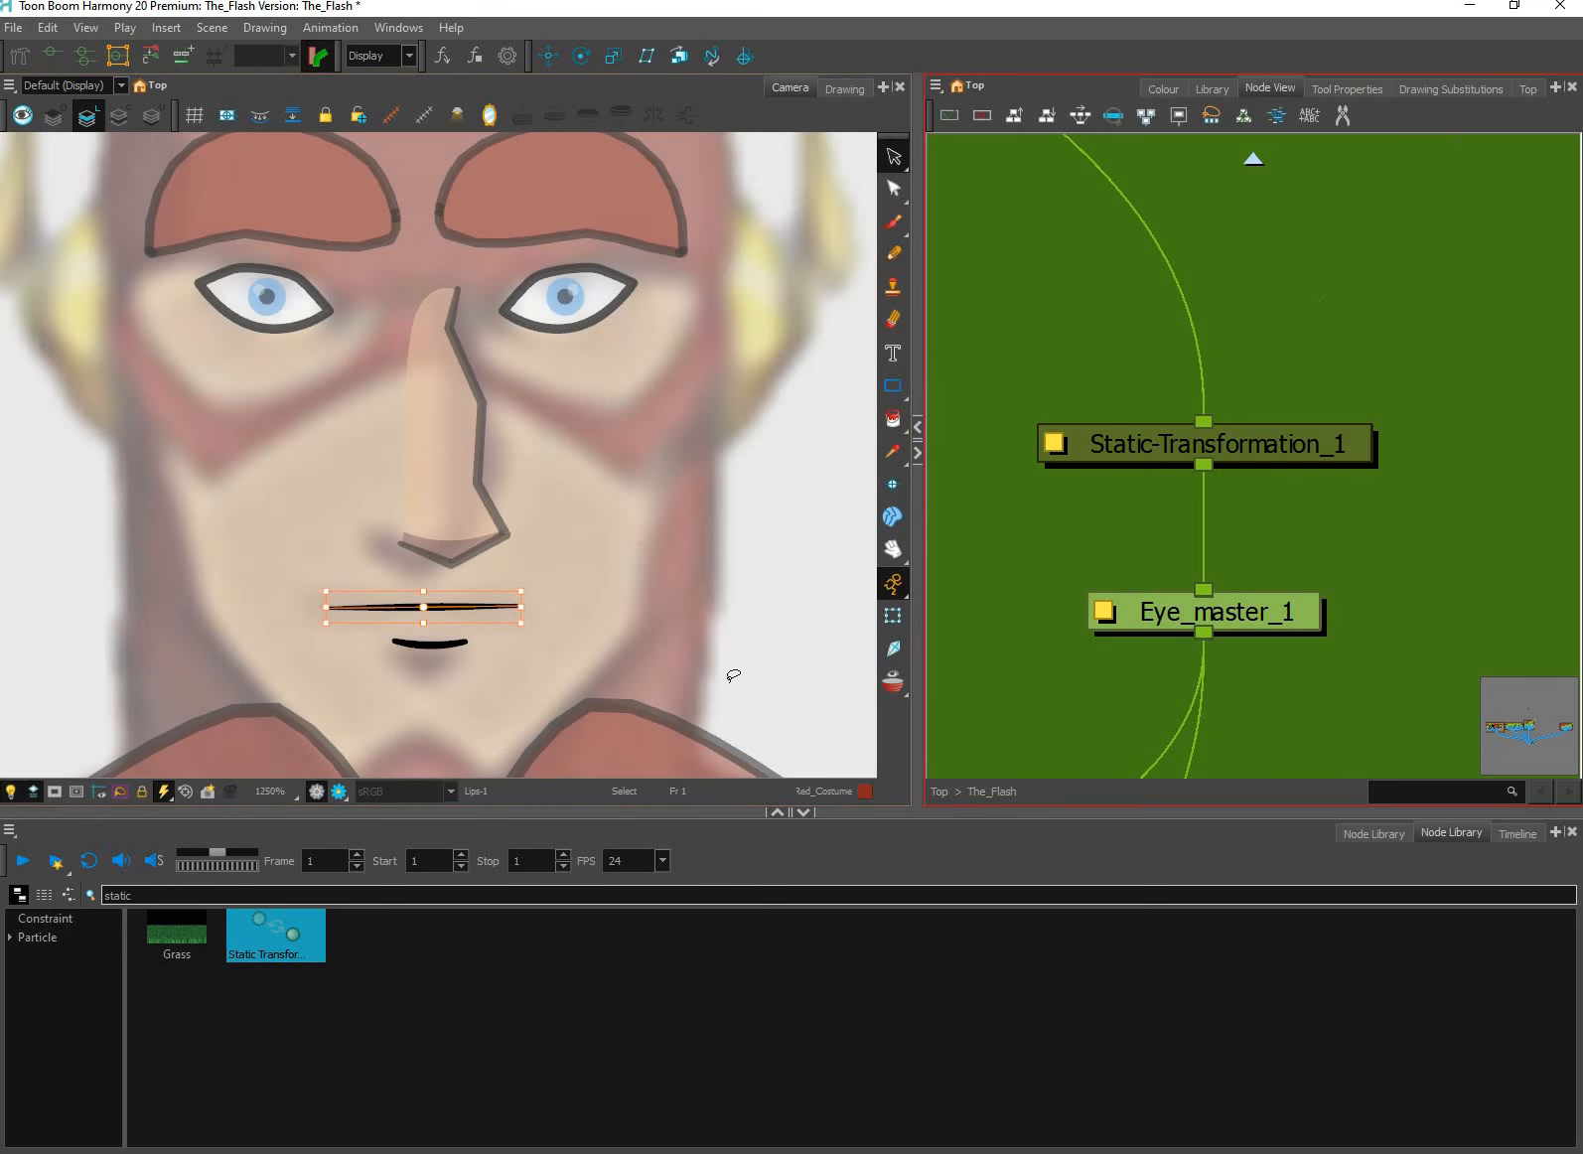
# Shorten the mouth line by moving its left end point inward with the Contour Editor.
pyautogui.scroll(1, 527, 616)
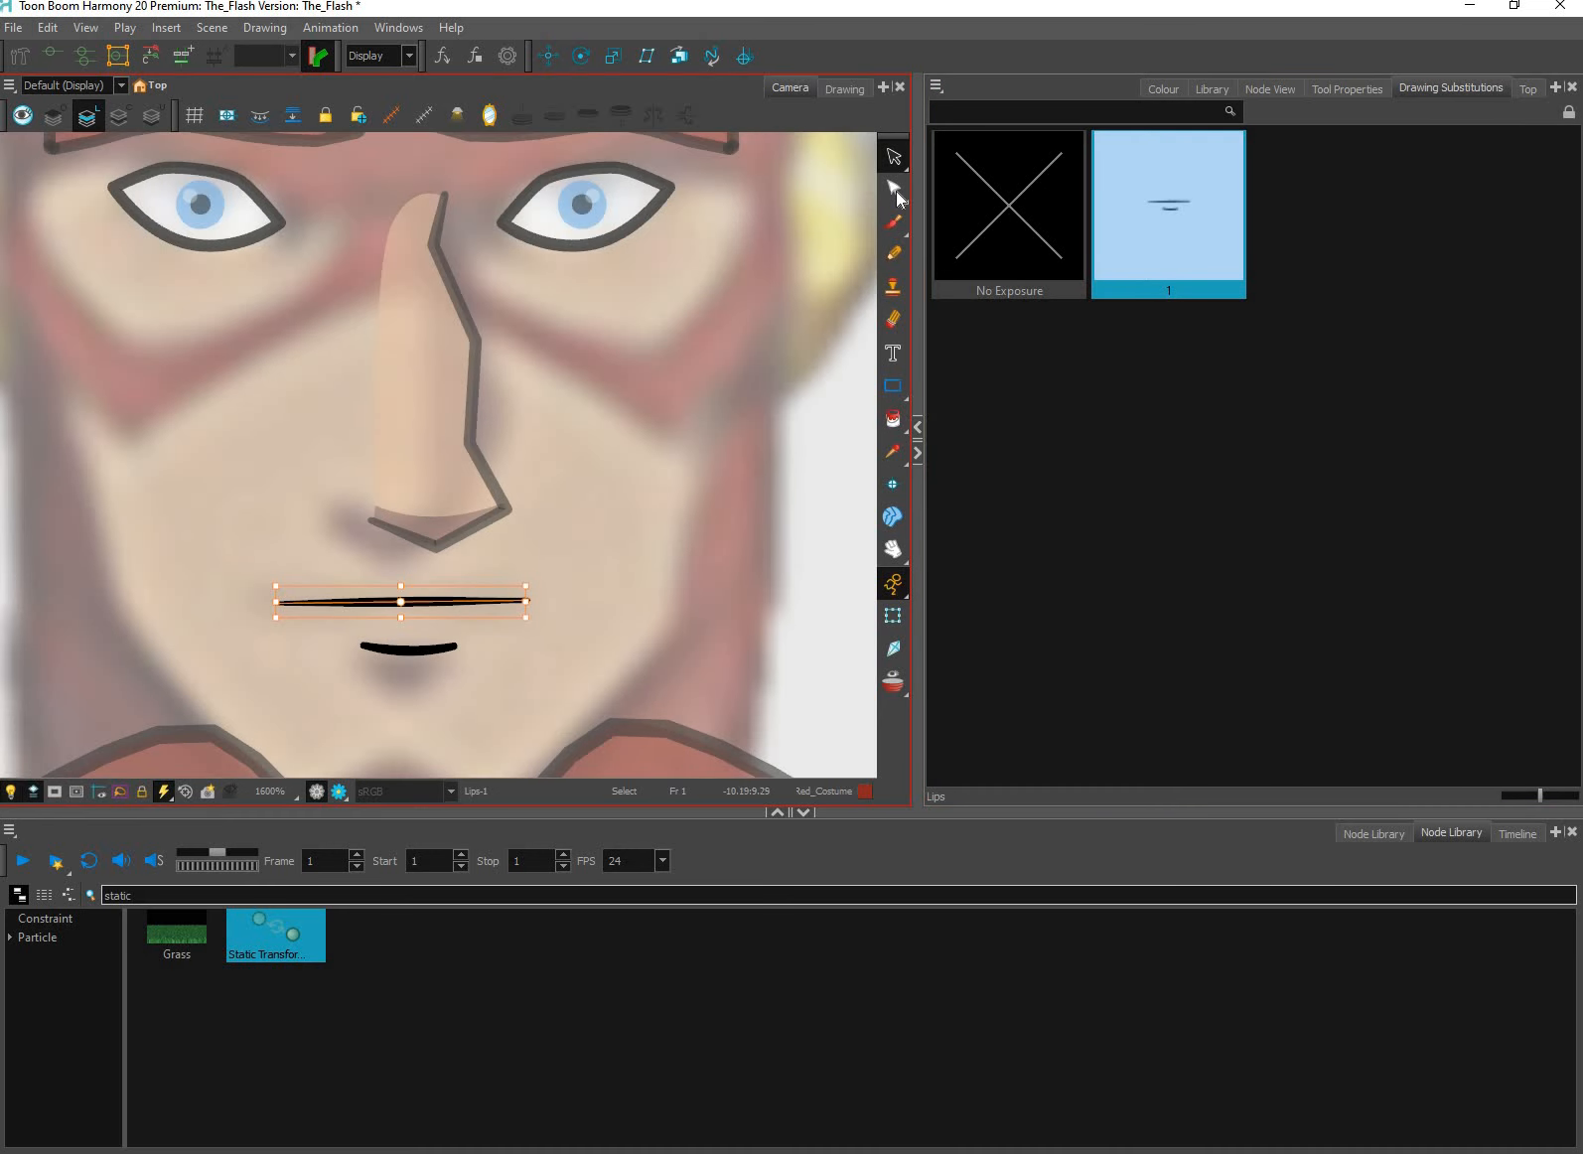
pyautogui.click(896, 191)
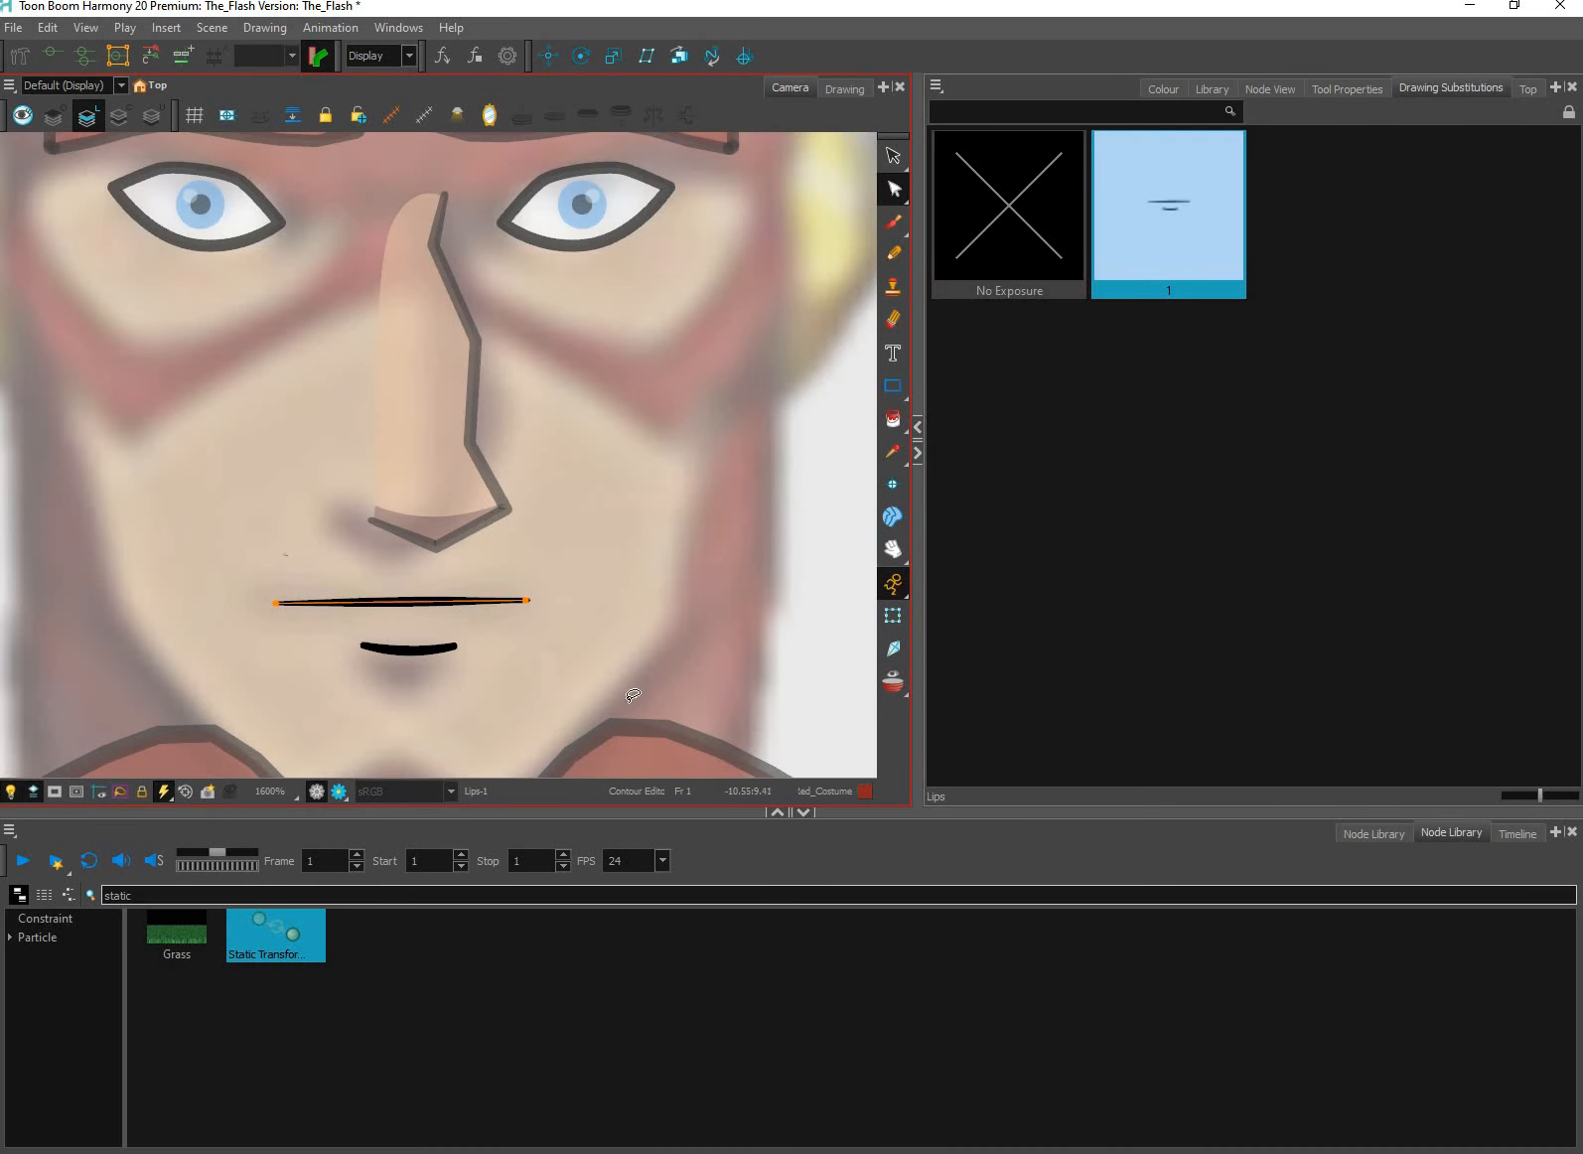
pyautogui.moveTo(275, 602); pyautogui.dragTo(301, 602)
pyautogui.click(1518, 836)
pyautogui.click(1374, 833)
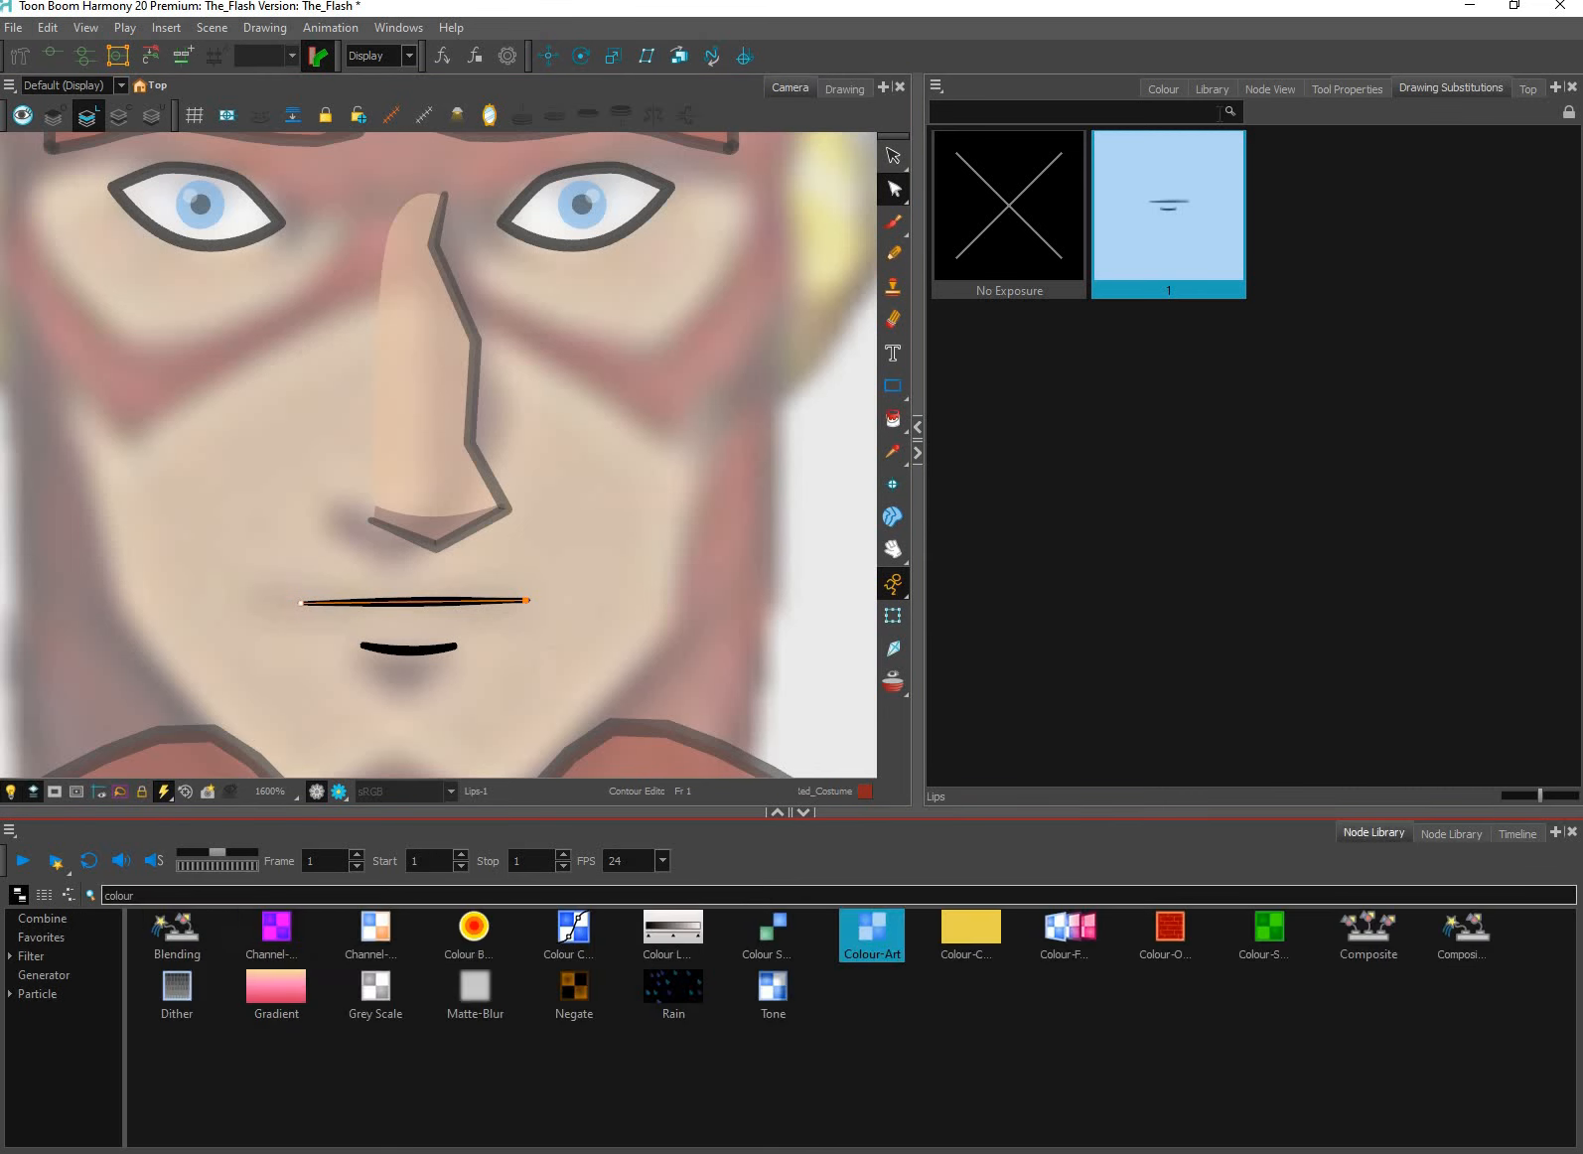
# Locate the Lips drawing node in the node network and examine its connection inside the Mouth group.
pyautogui.click(1211, 89)
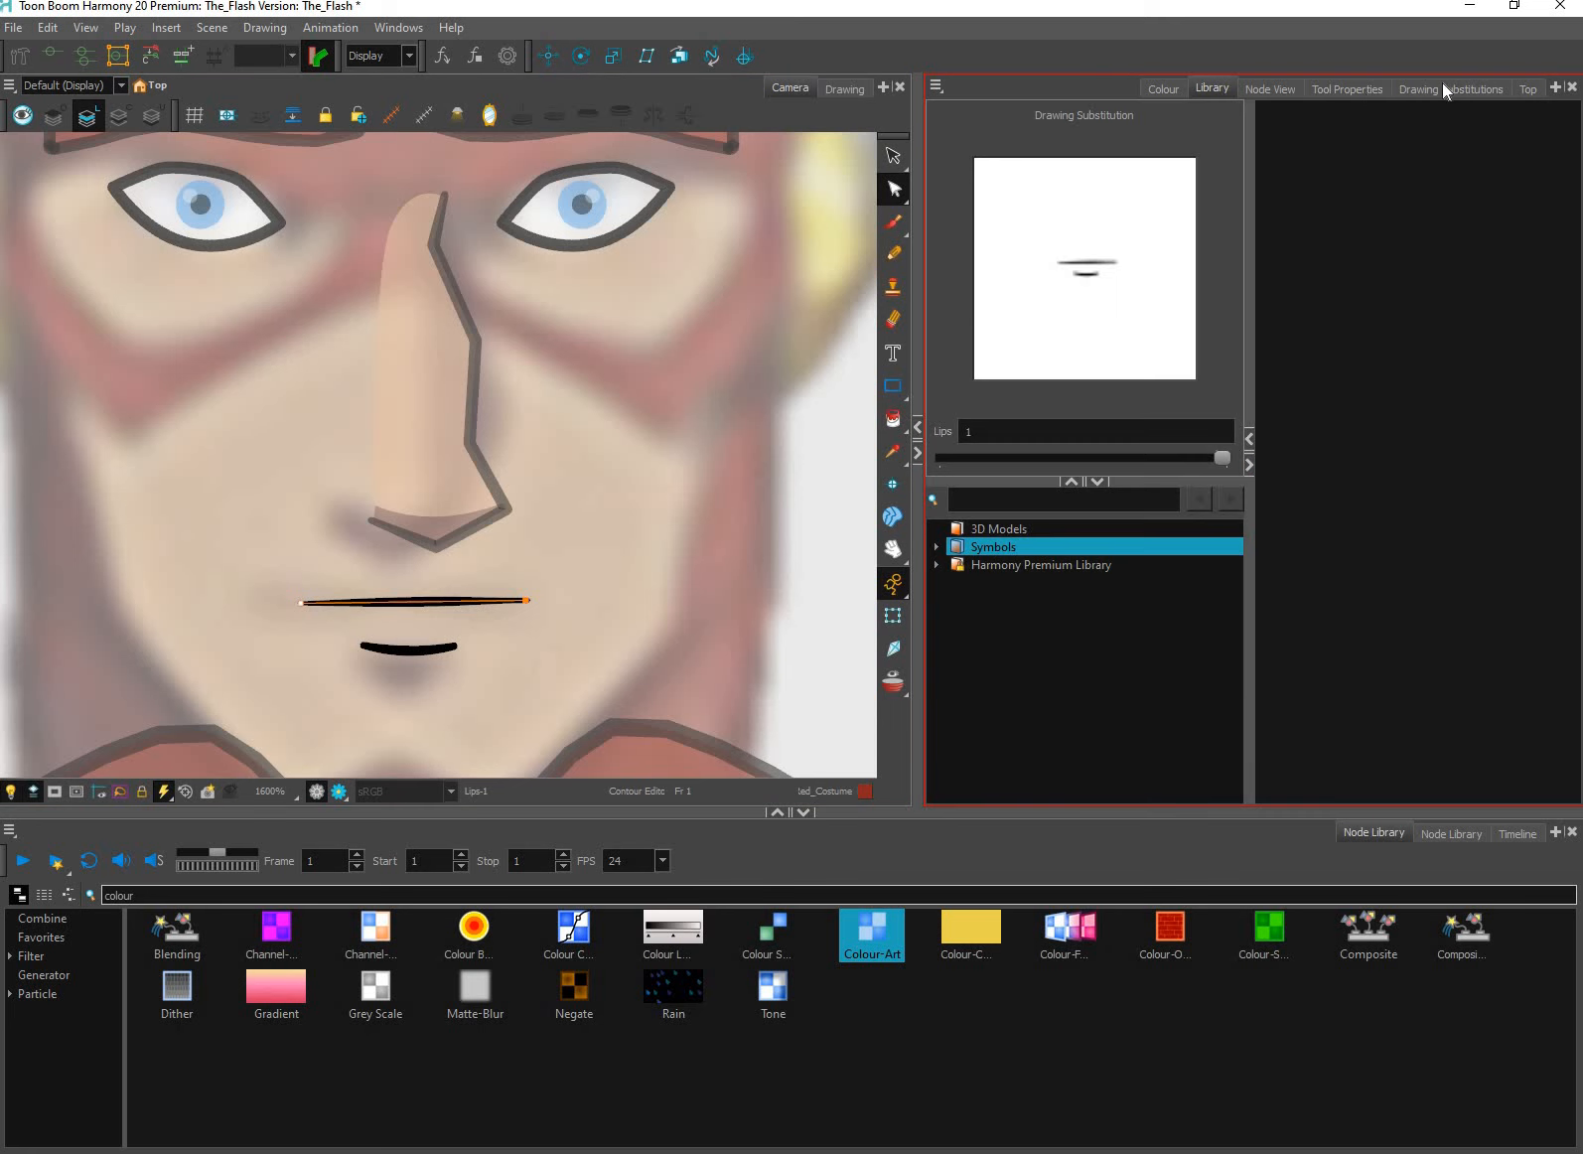
pyautogui.click(1348, 88)
pyautogui.click(1443, 87)
pyautogui.click(1277, 91)
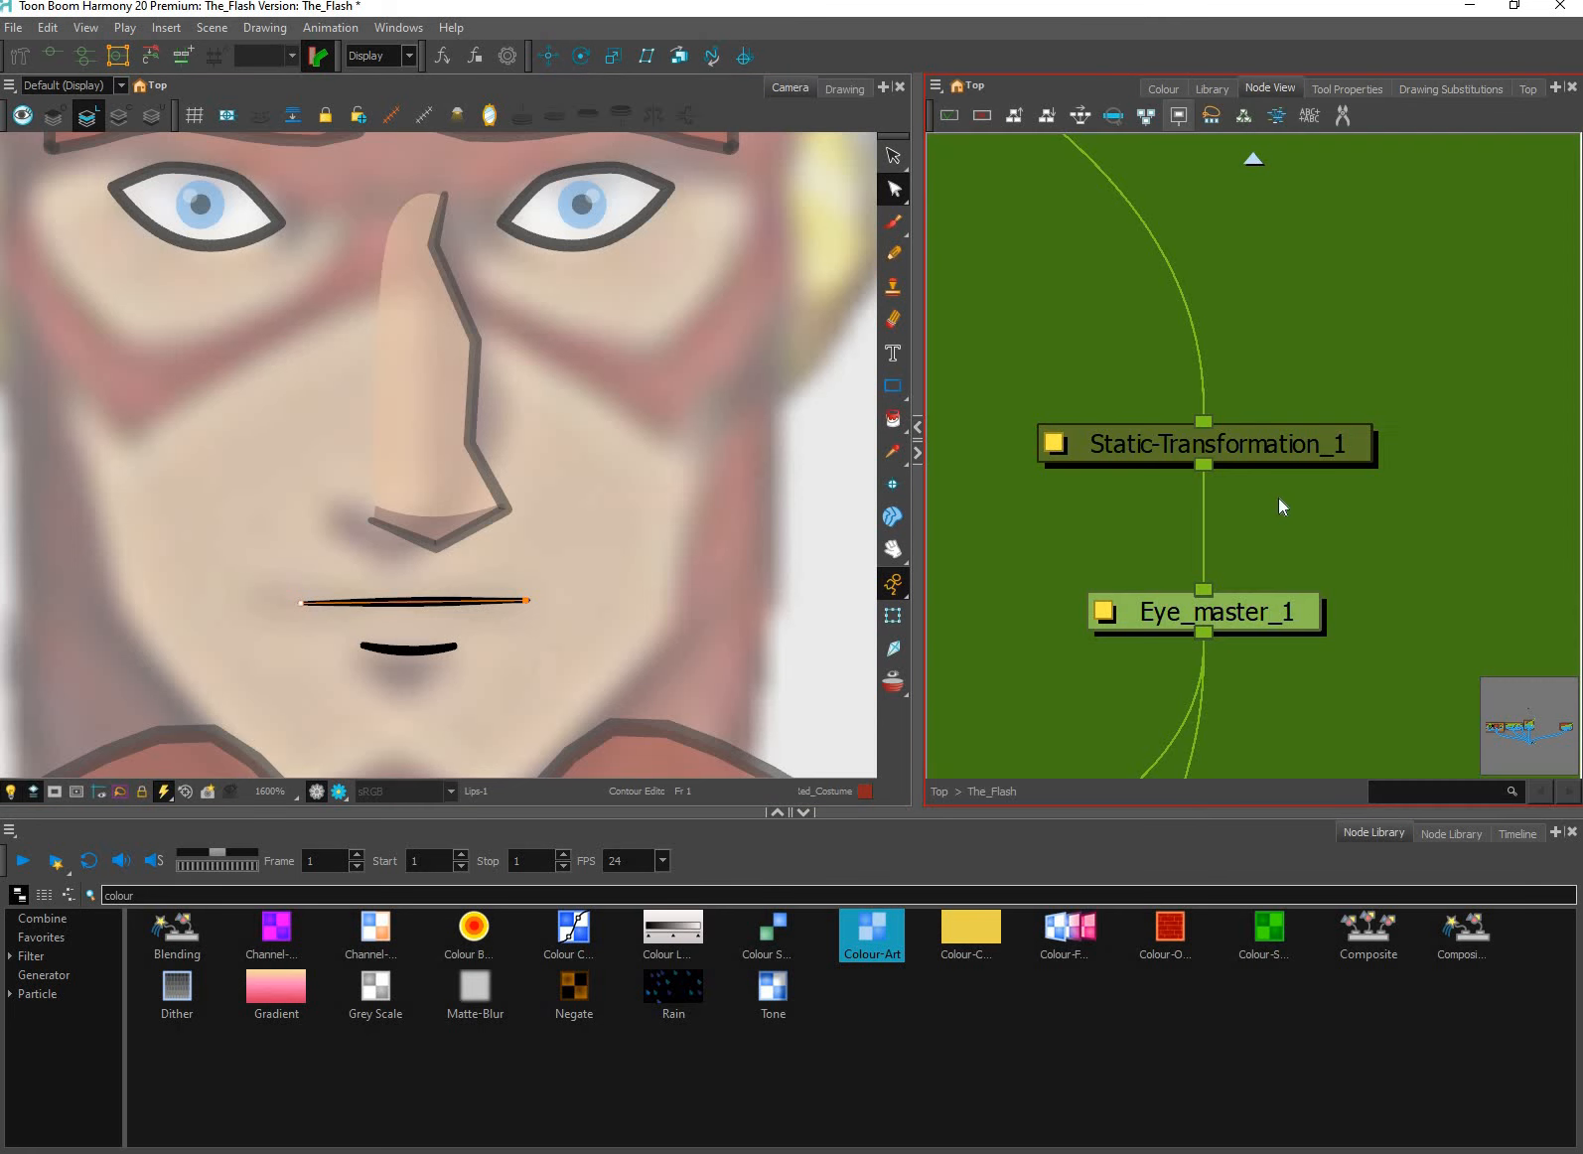
pyautogui.press('o')
pyautogui.scroll(3, 1299, 518)
pyautogui.scroll(-1, 1314, 476)
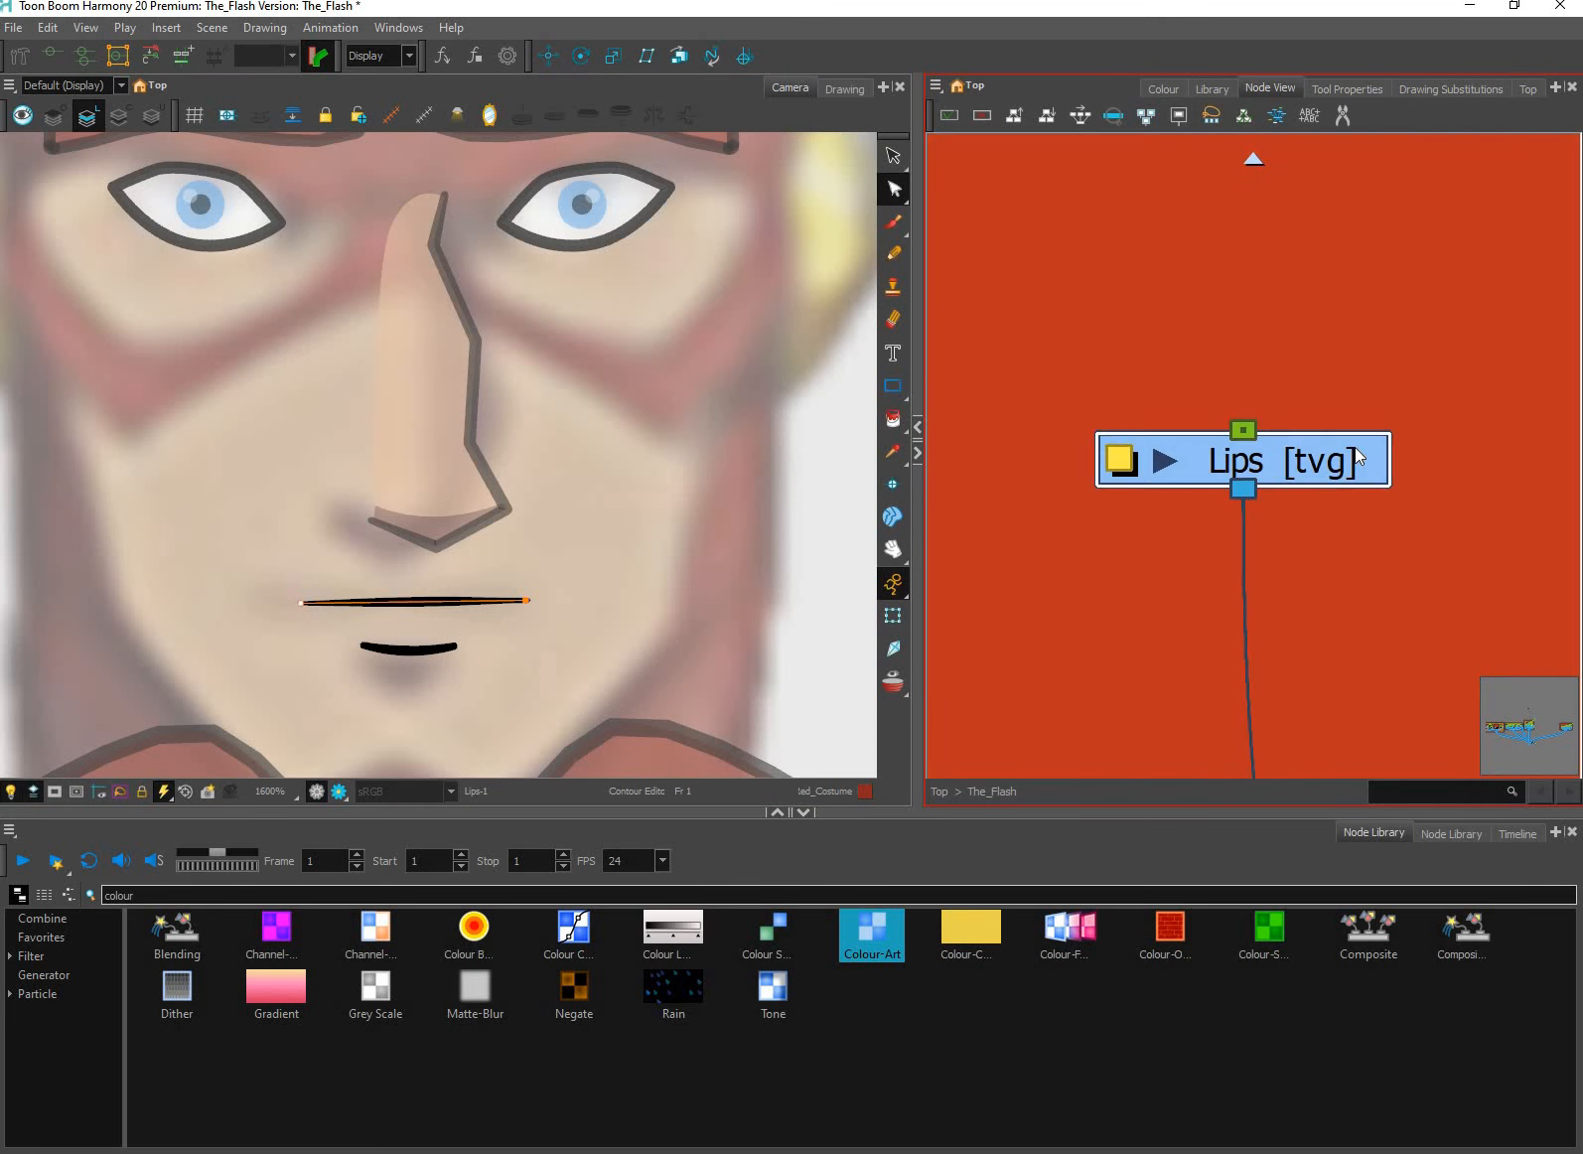
pyautogui.scroll(-6, 1371, 524)
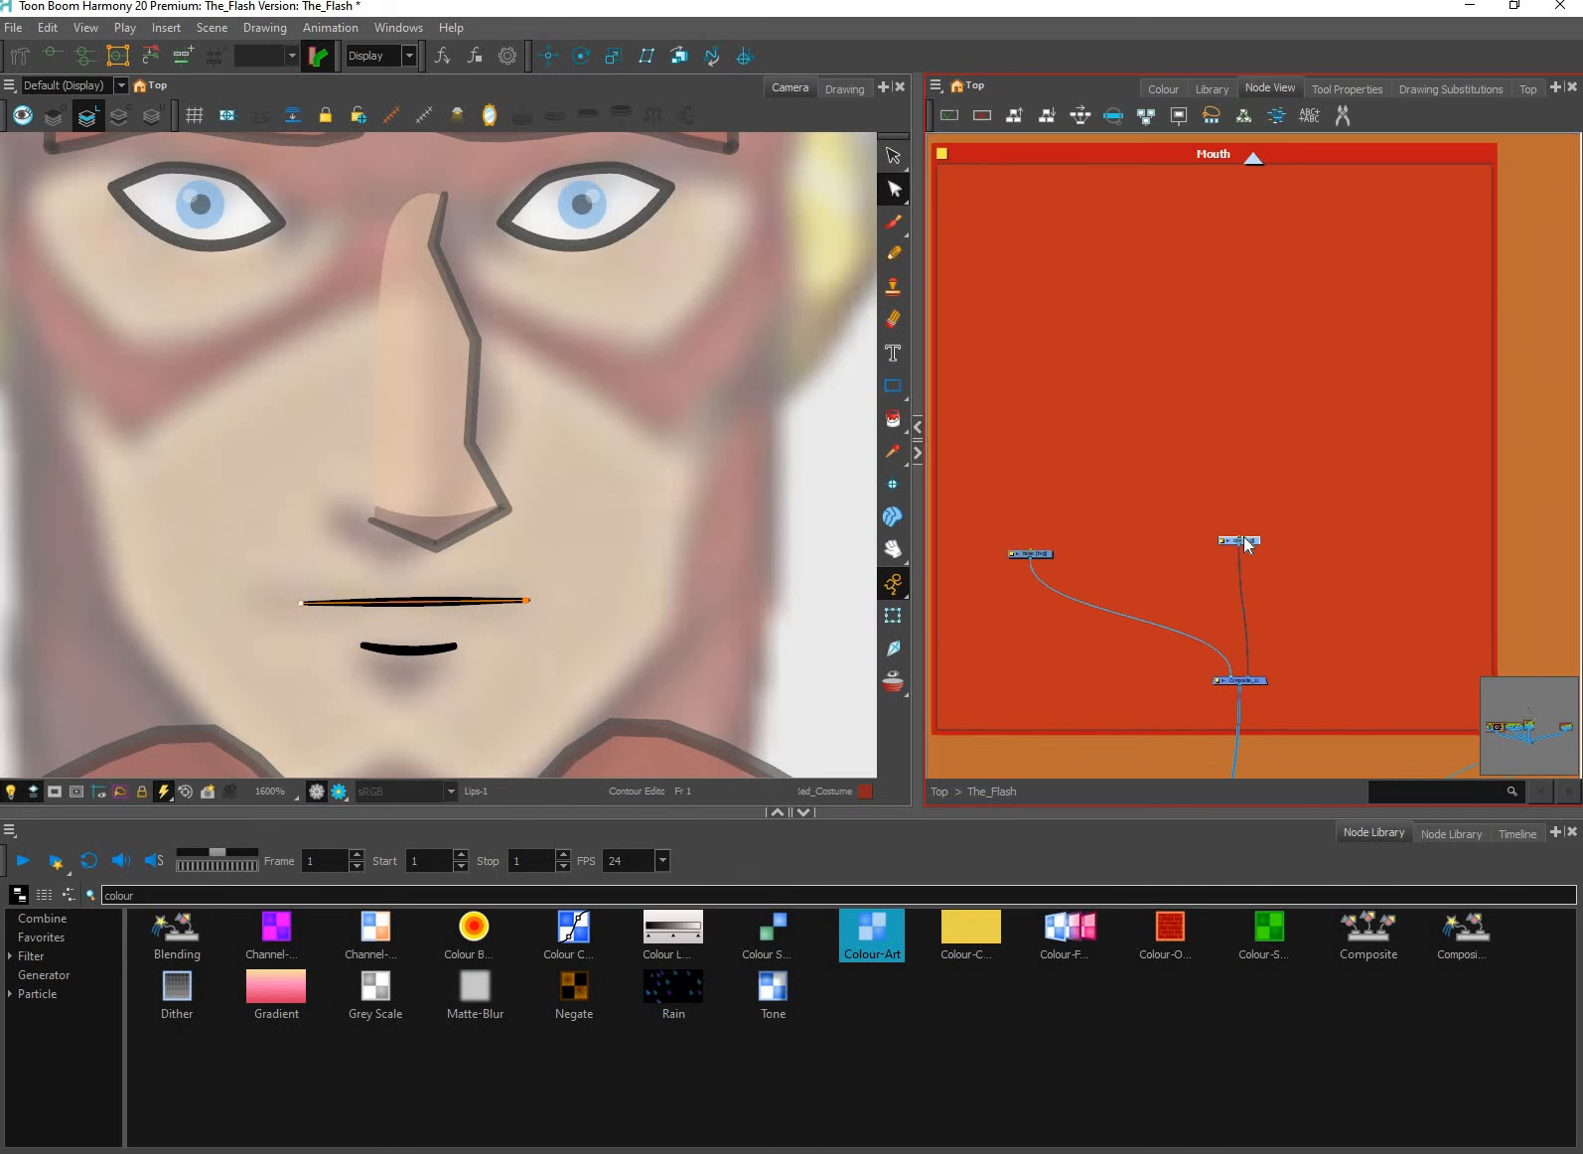
pyautogui.scroll(2, 1226, 510)
pyautogui.press('o')
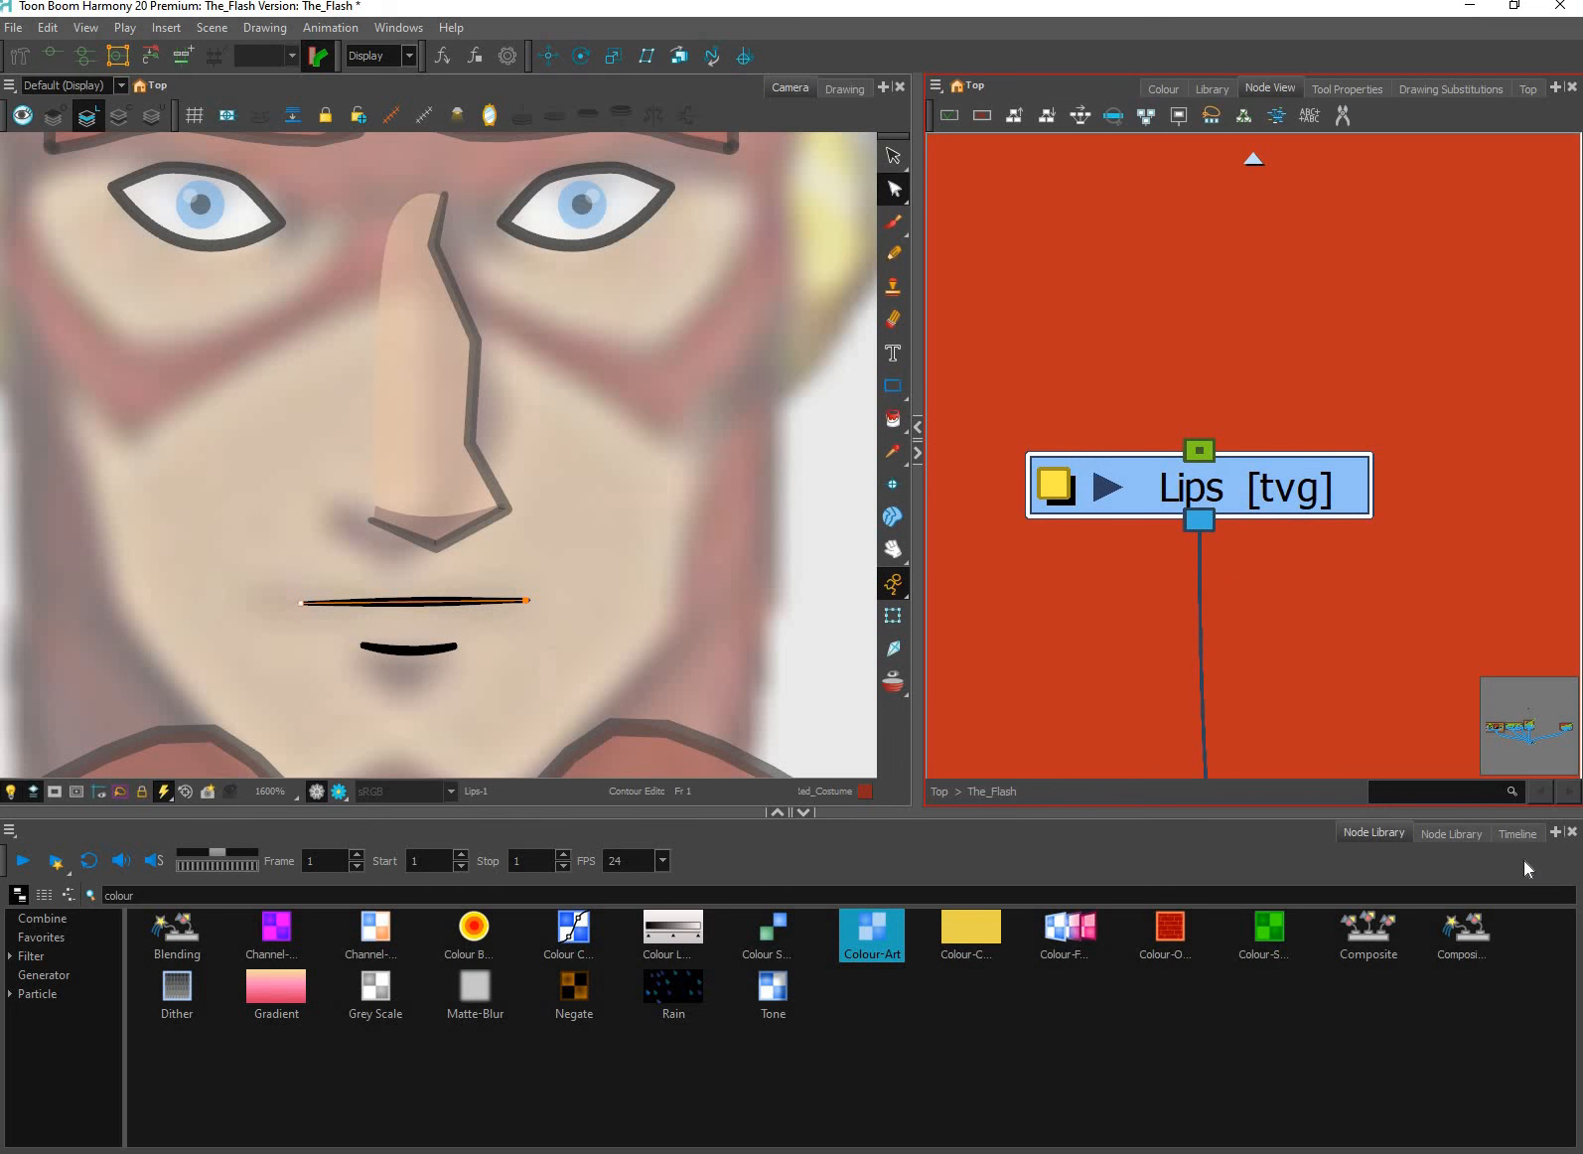
# Show the timeline and duplicate the lips' current drawing as a second drawing substitution.
pyautogui.click(1464, 845)
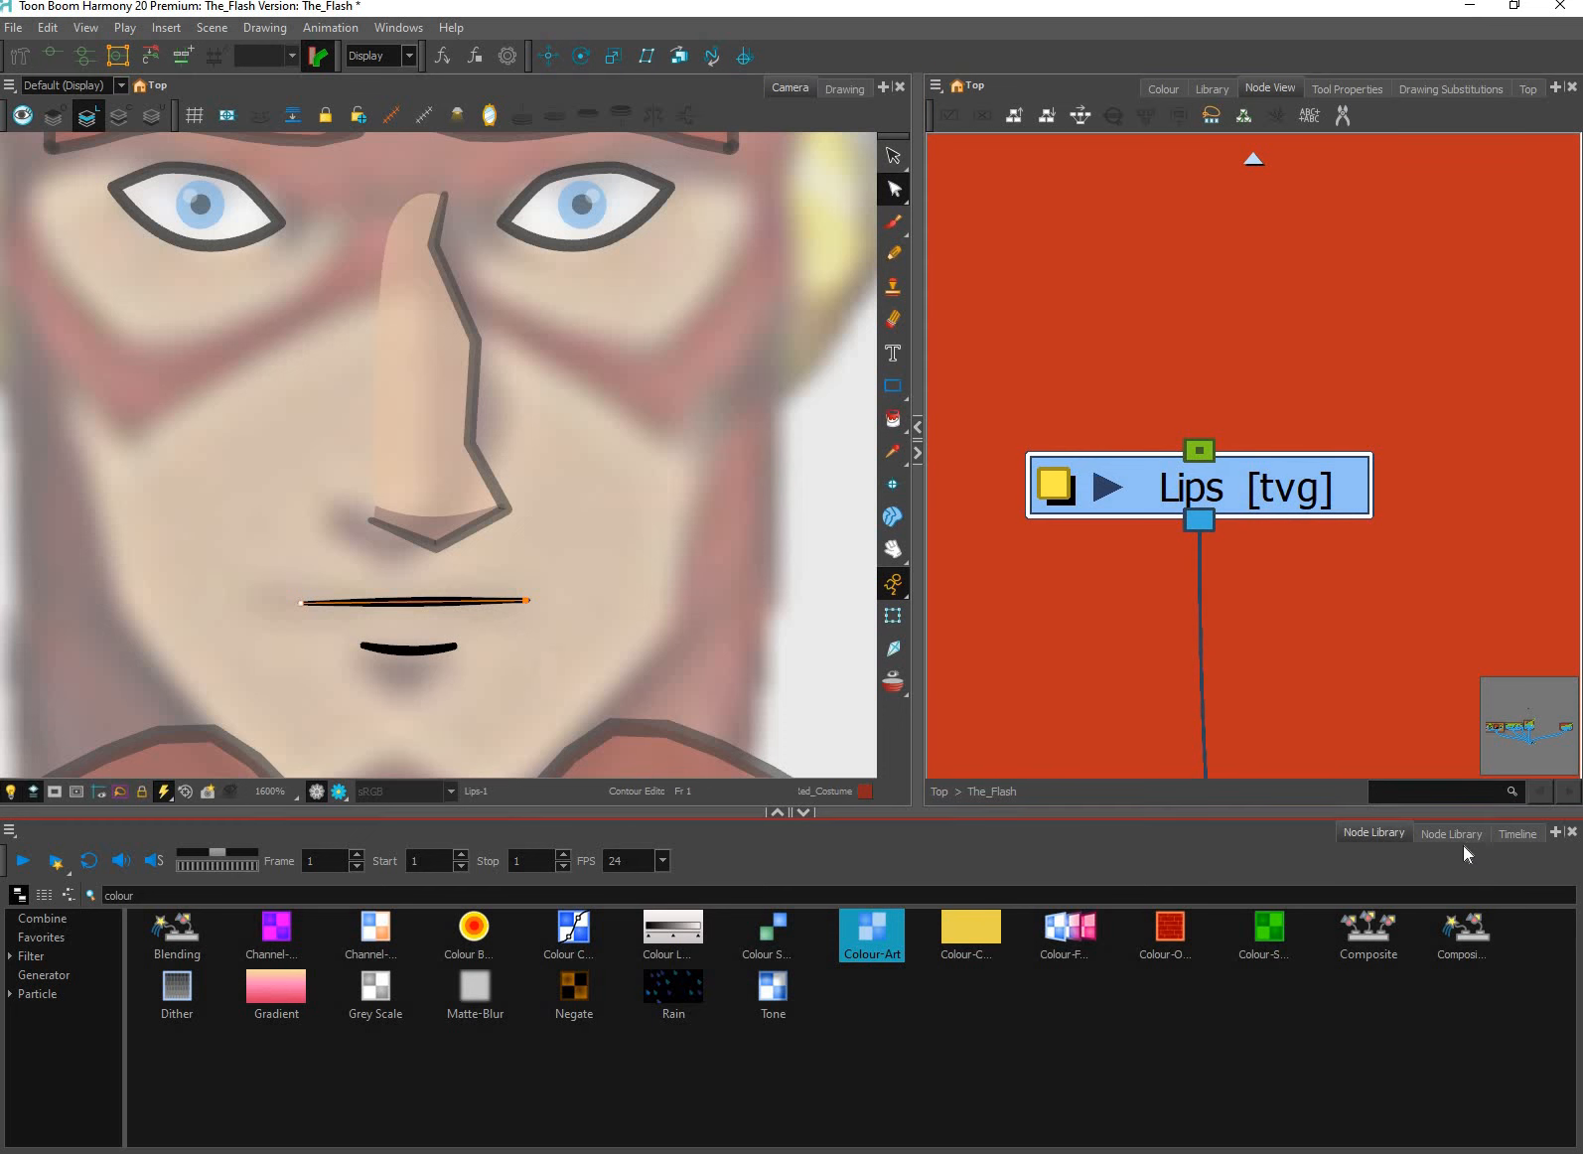
pyautogui.click(1523, 833)
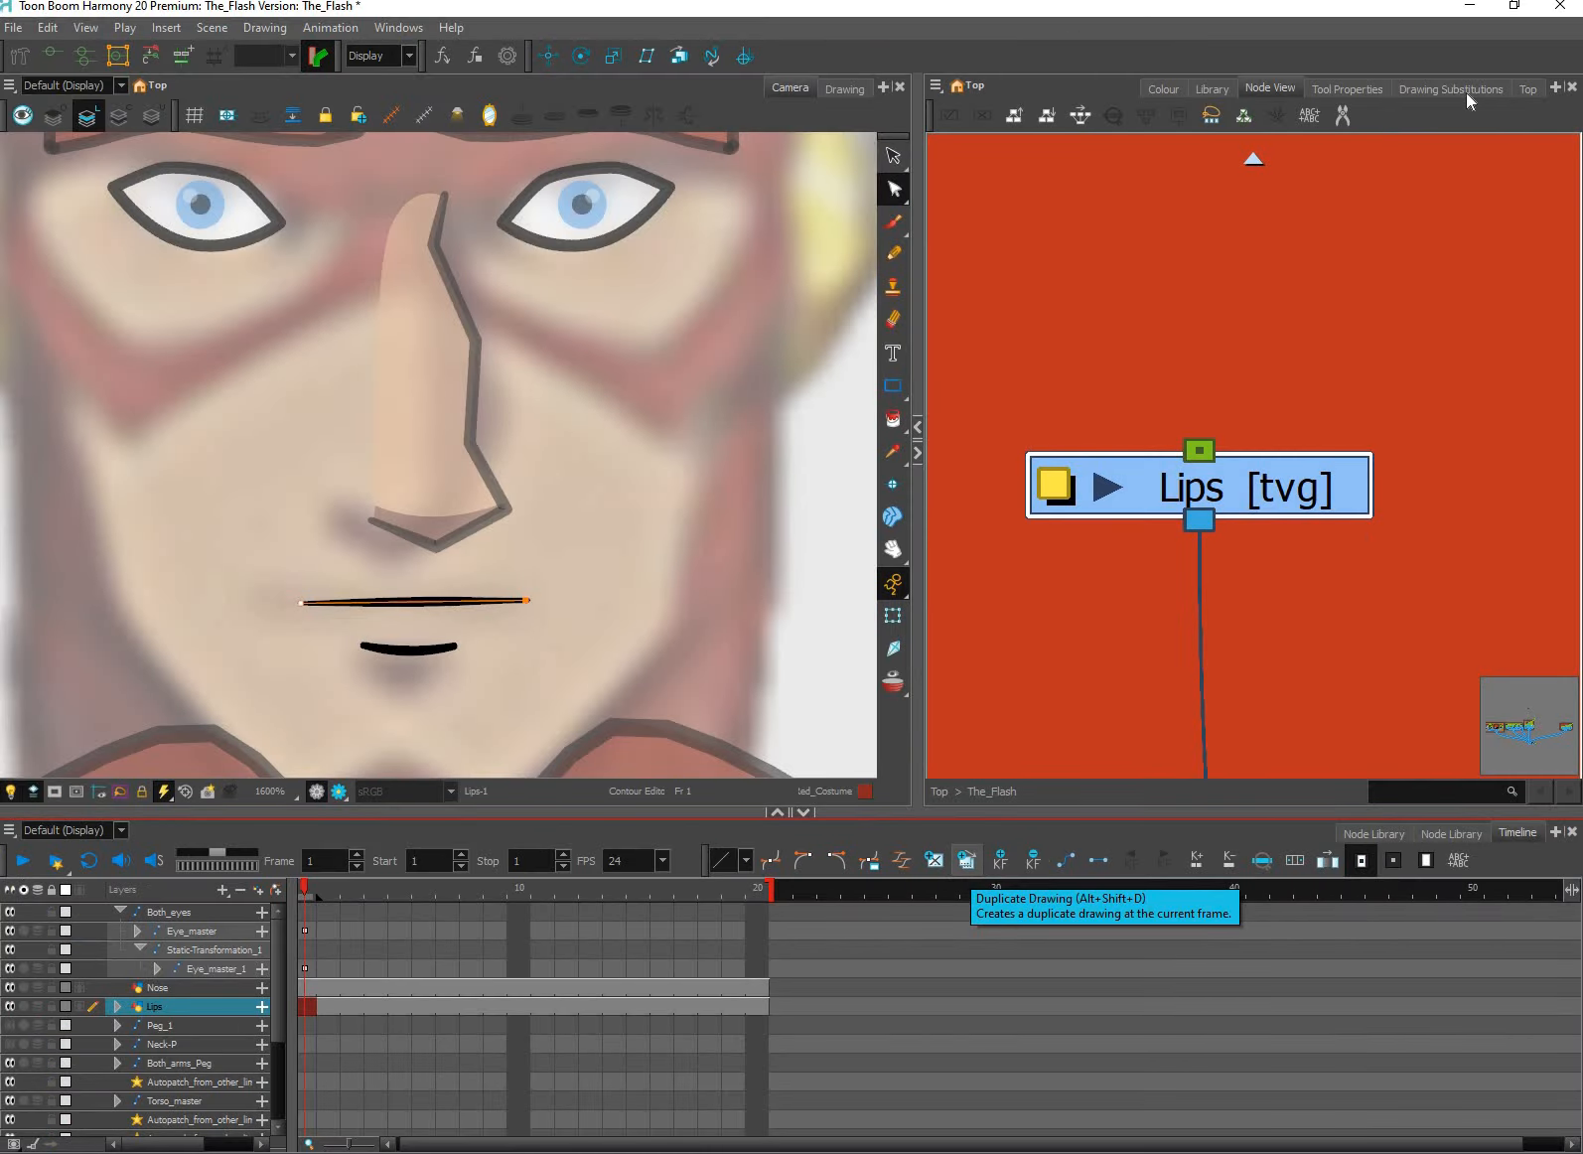
pyautogui.click(1460, 88)
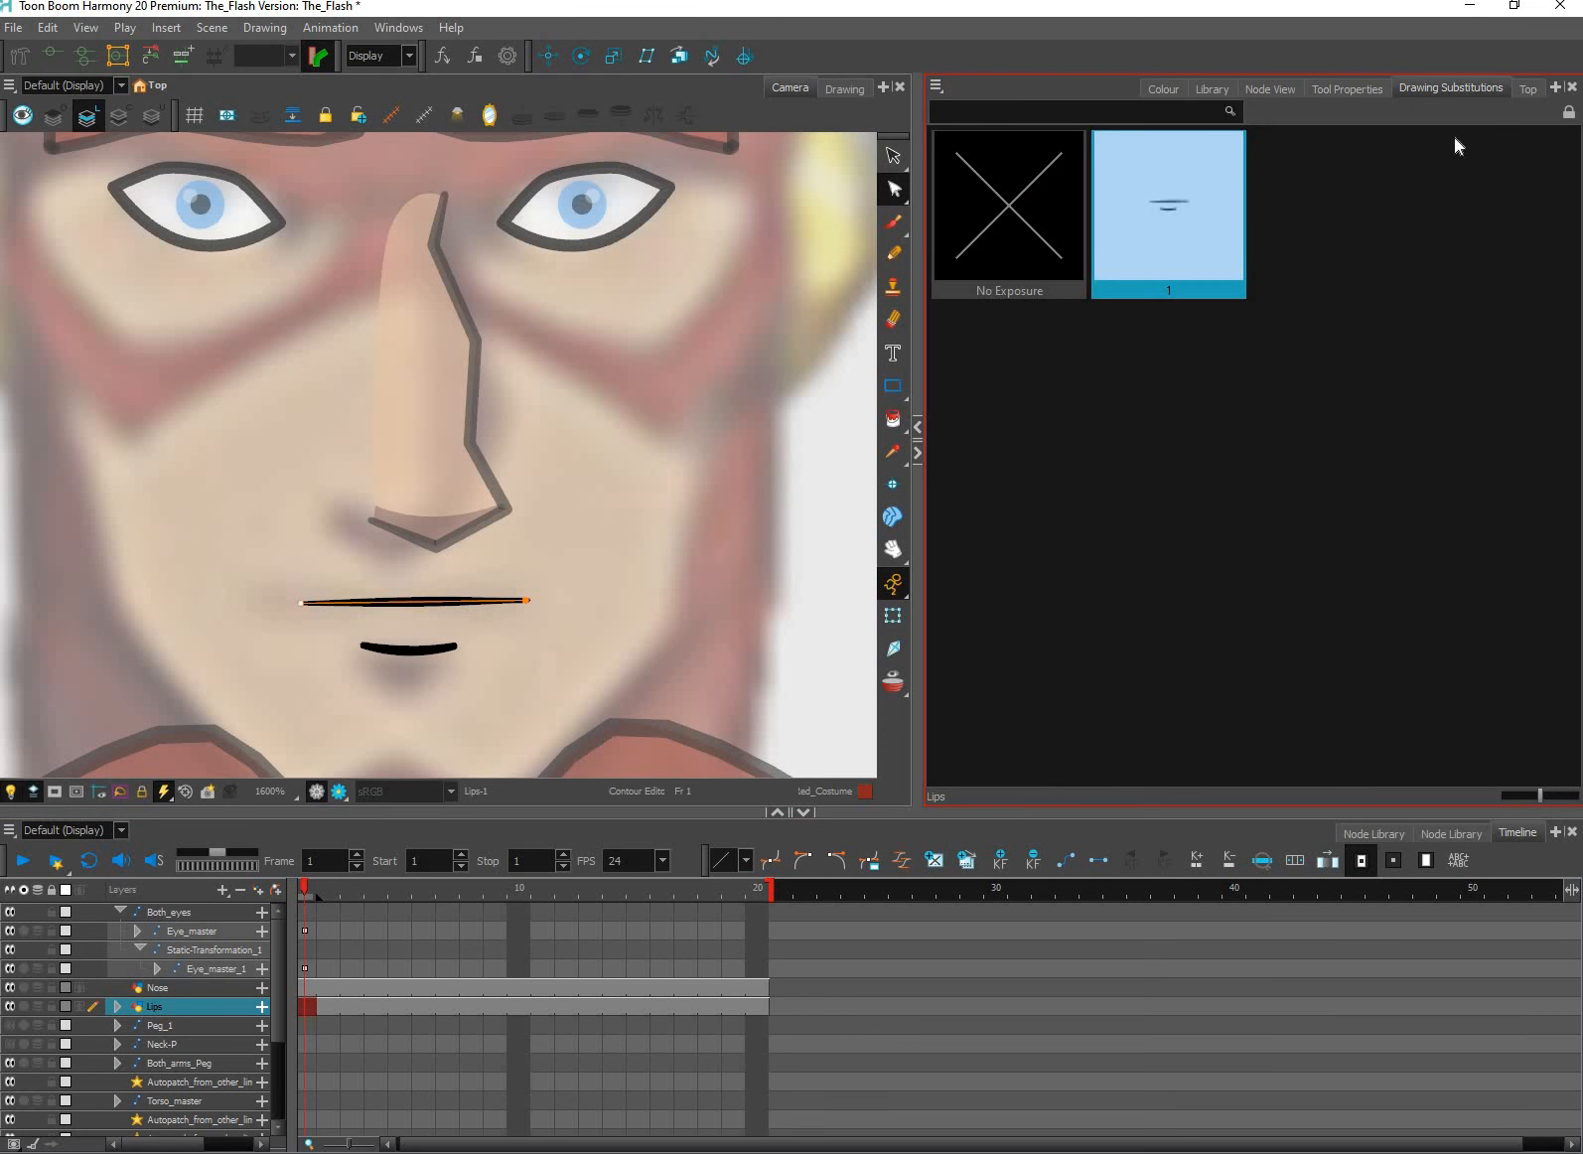
pyautogui.click(968, 863)
pyautogui.click(1320, 218)
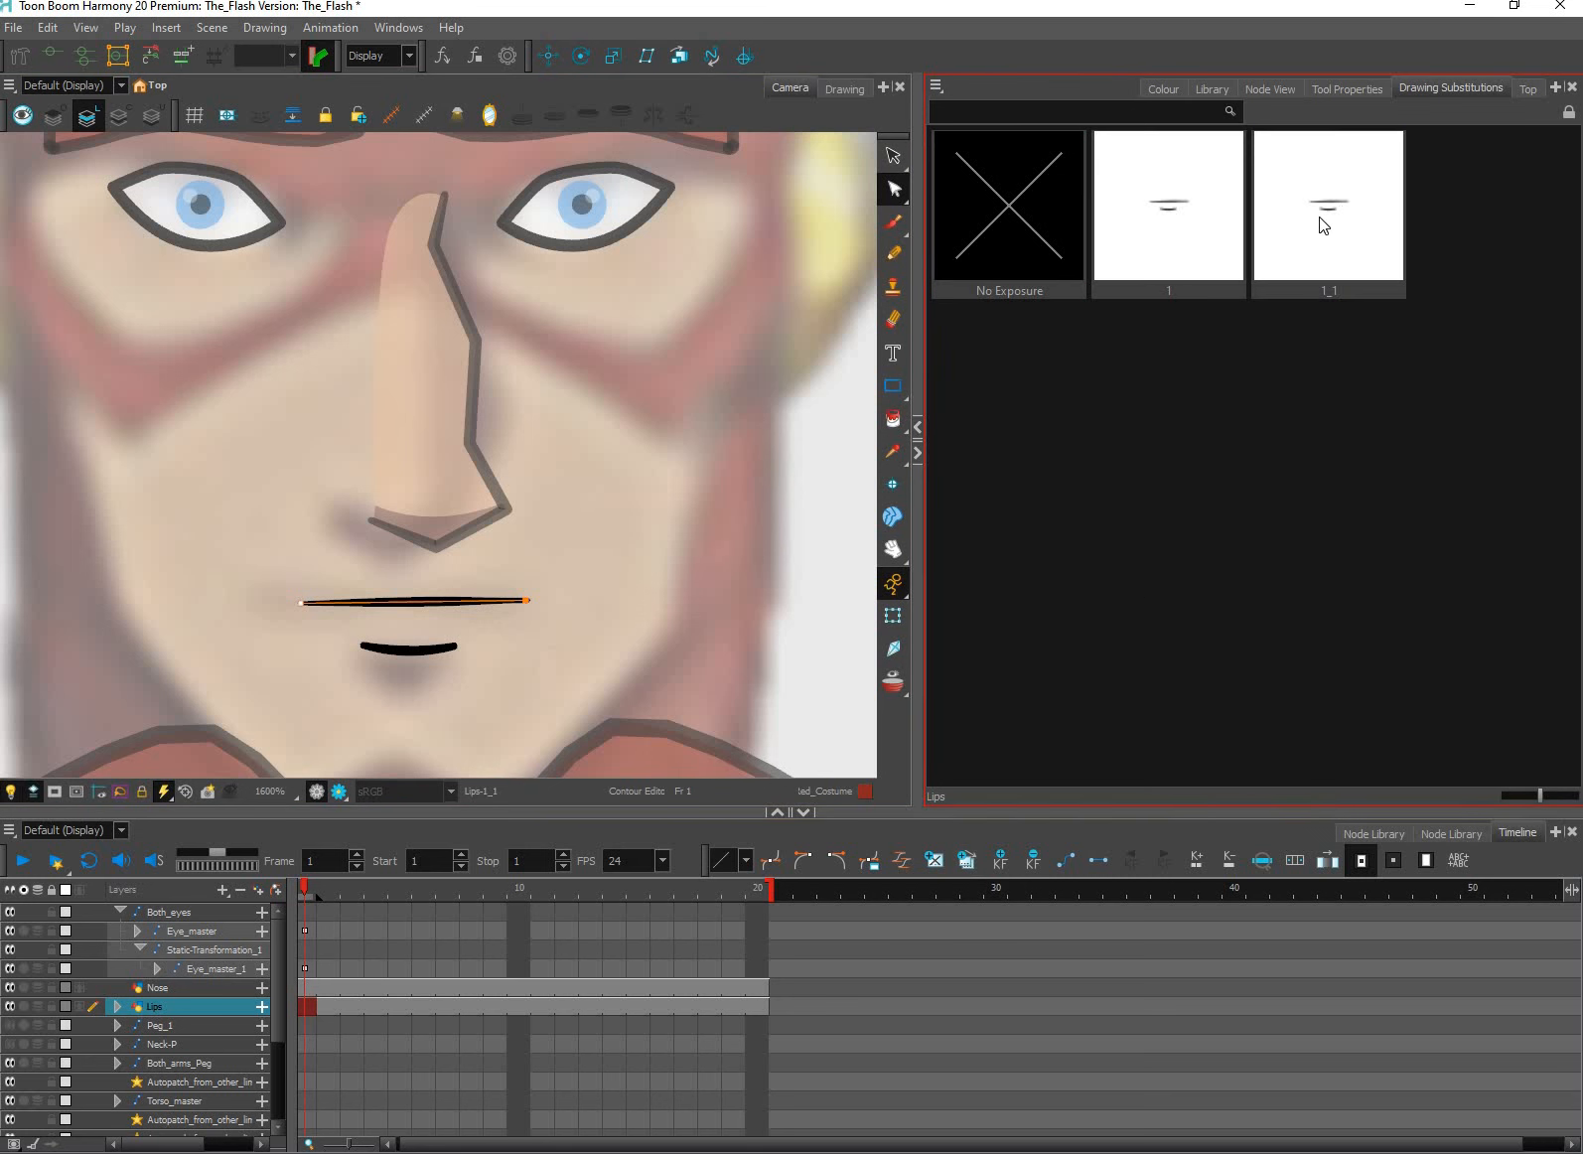
# Bend the duplicate's mouth line into a smile by adding a middle point, raising both corners and rounding the curve.
pyautogui.moveTo(650, 493); pyautogui.dragTo(503, 638)
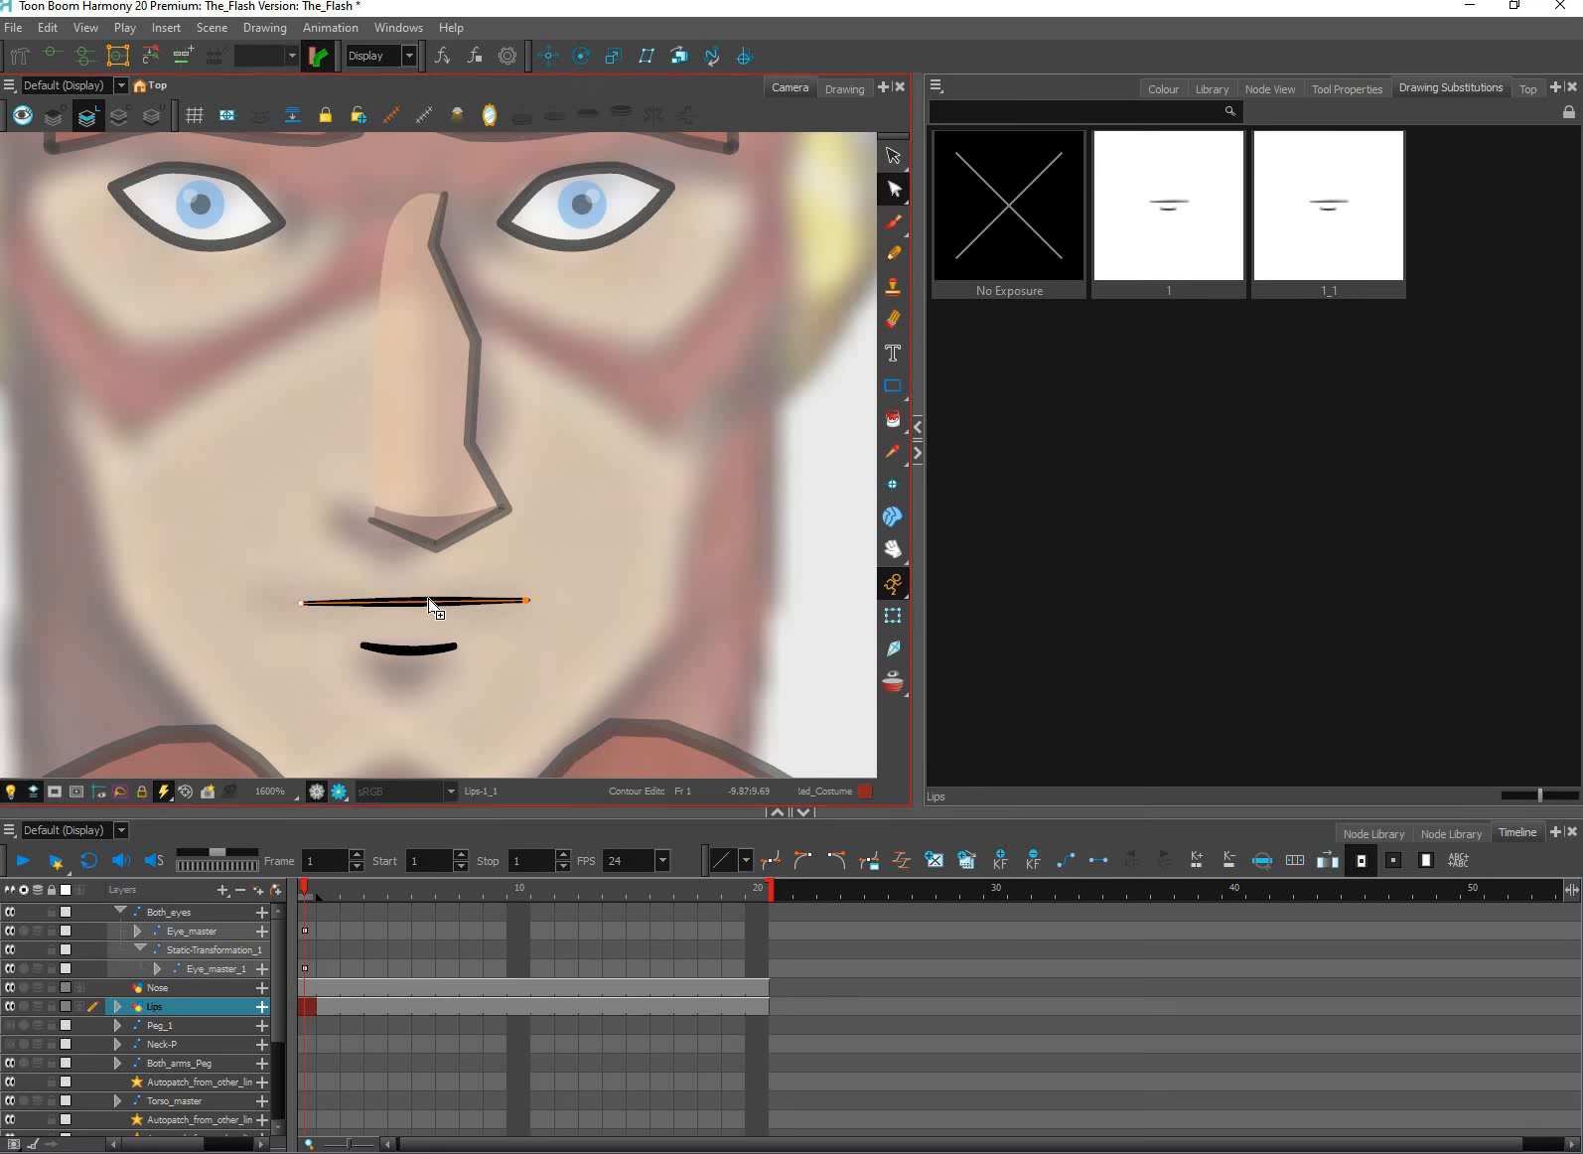
pyautogui.click(383, 605)
pyautogui.click(304, 618)
pyautogui.moveTo(304, 576); pyautogui.dragTo(411, 549)
pyautogui.moveTo(301, 602); pyautogui.dragTo(306, 568)
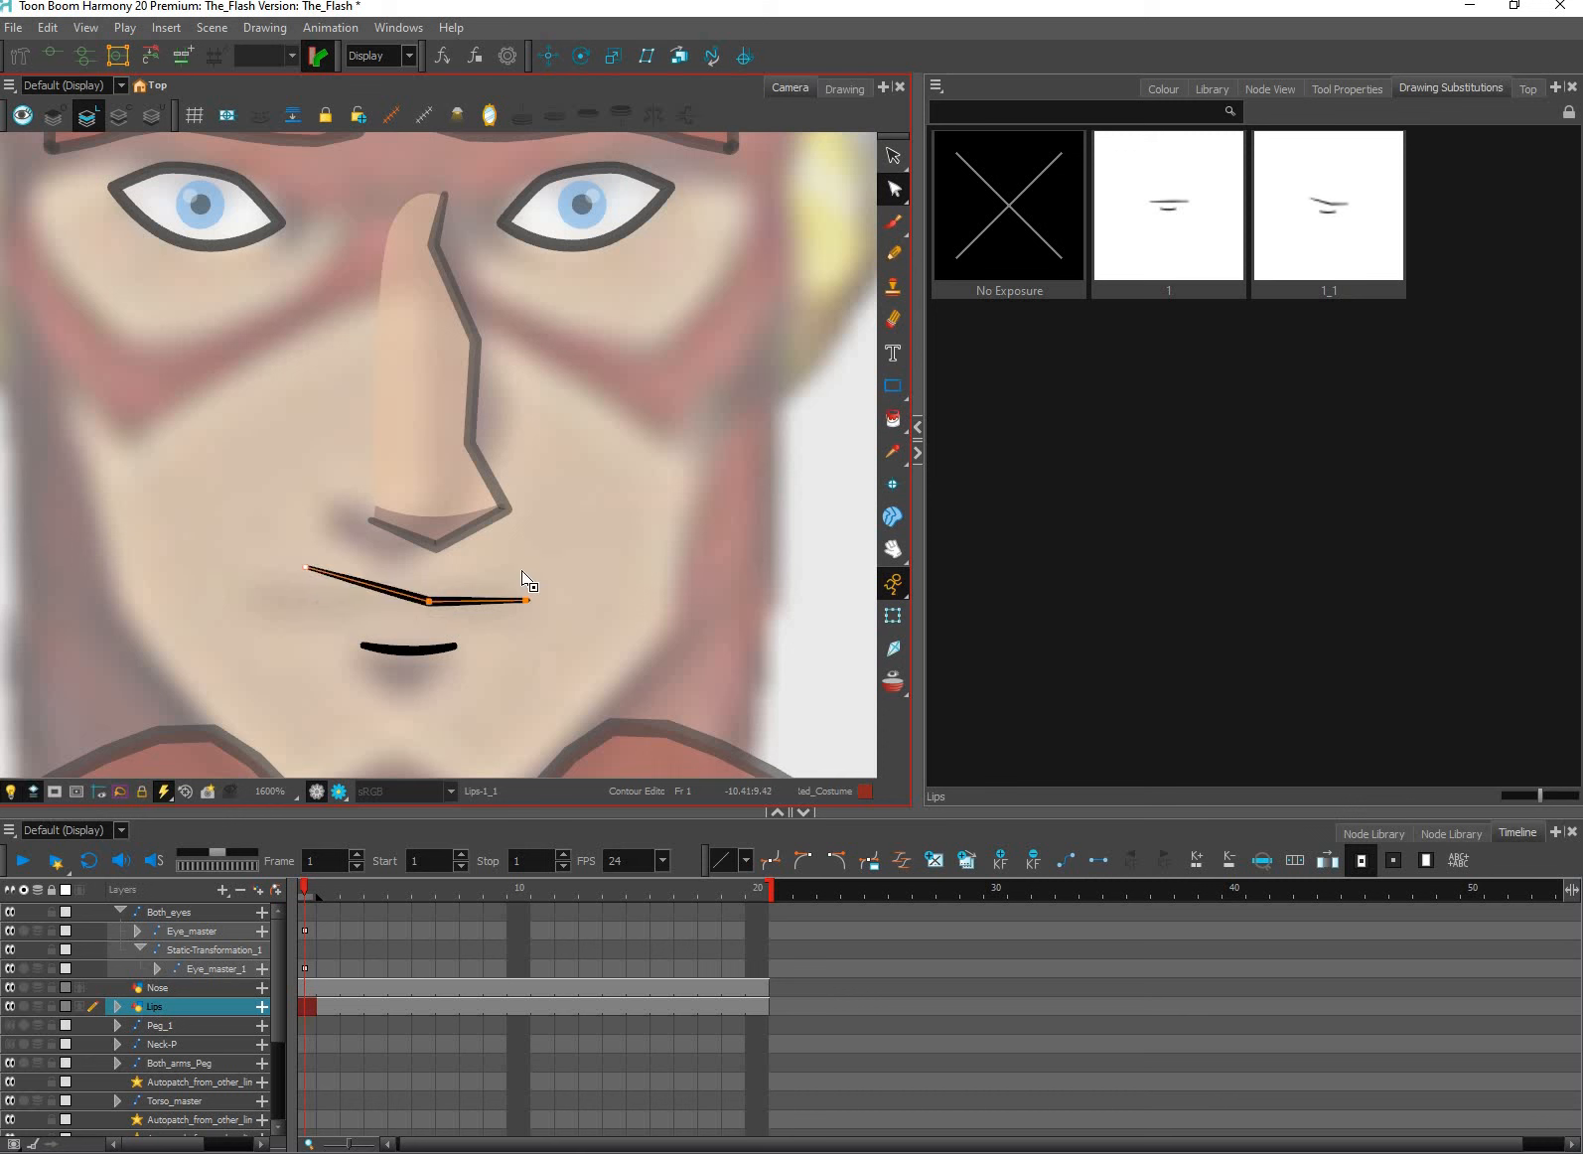
pyautogui.moveTo(528, 600); pyautogui.dragTo(535, 566)
pyautogui.moveTo(429, 601); pyautogui.dragTo(507, 603)
# Shift the smile's lower lip line slightly right and up by nudging its two end points.
pyautogui.moveTo(513, 675); pyautogui.dragTo(497, 664)
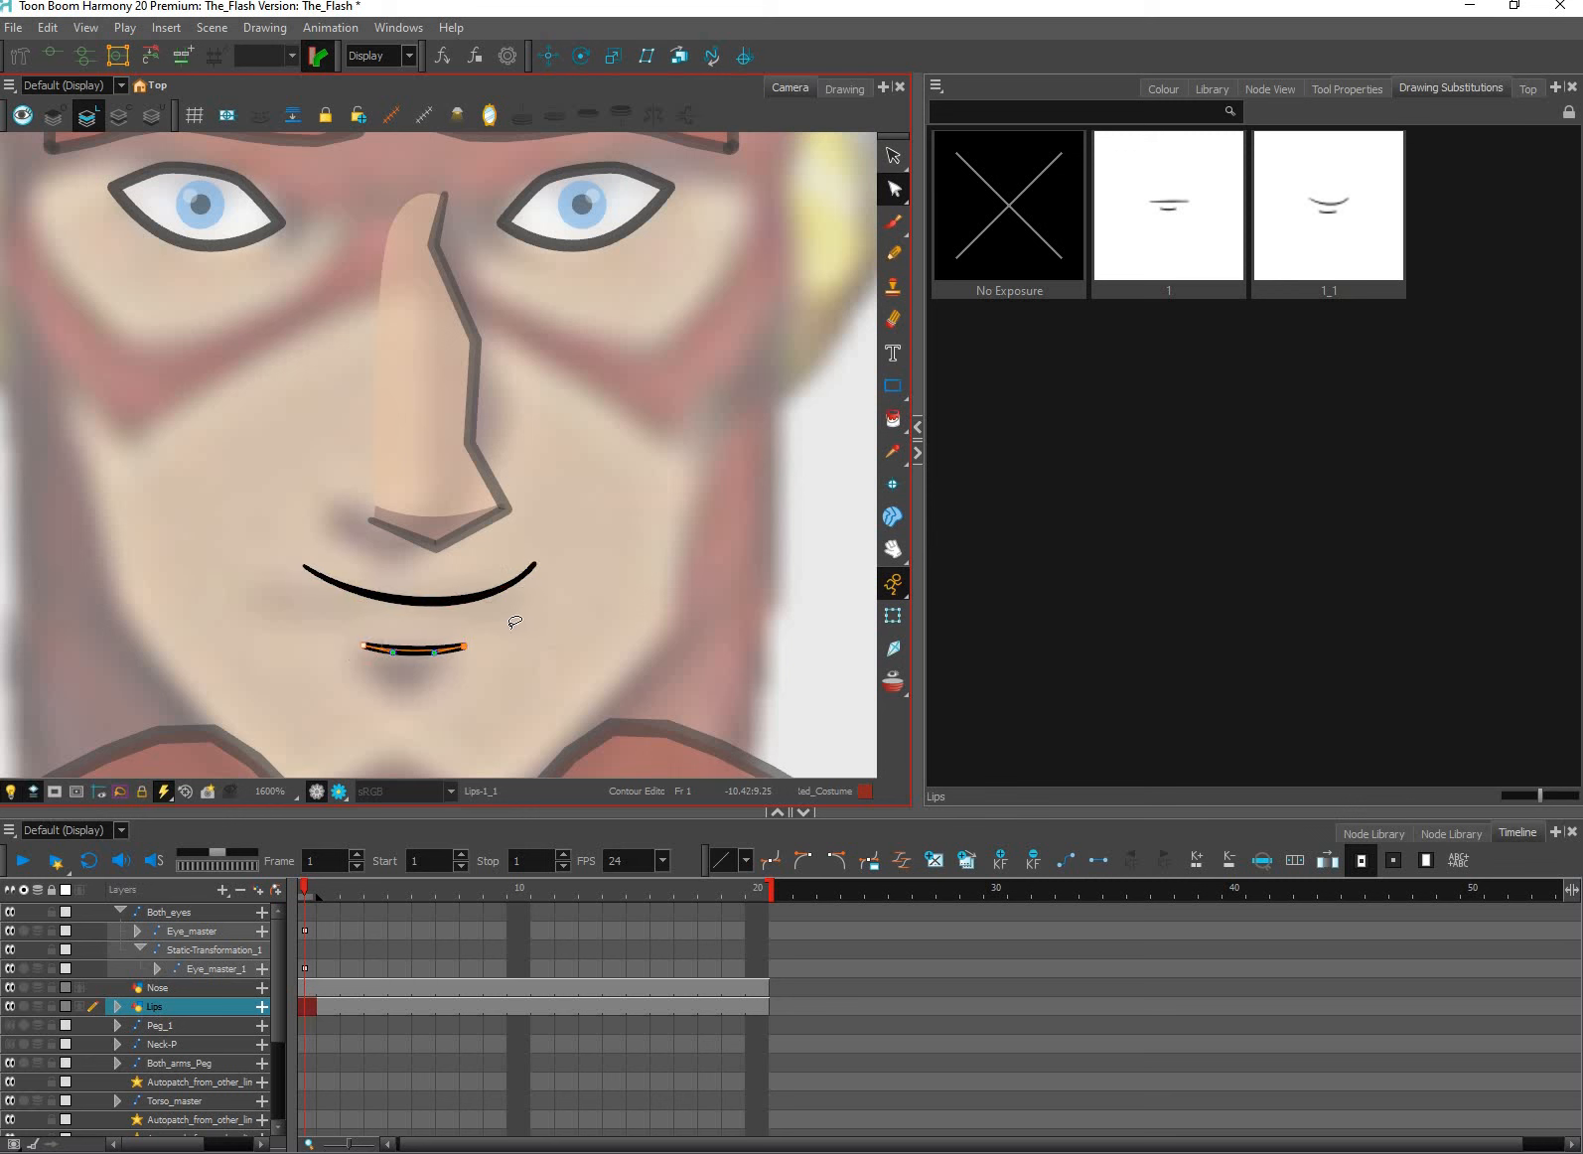
pyautogui.press('Right')
pyautogui.press('Right')
pyautogui.press('Right')
pyautogui.press('Right')
pyautogui.press('Up')
pyautogui.press('Up')
pyautogui.moveTo(487, 639); pyautogui.dragTo(486, 651)
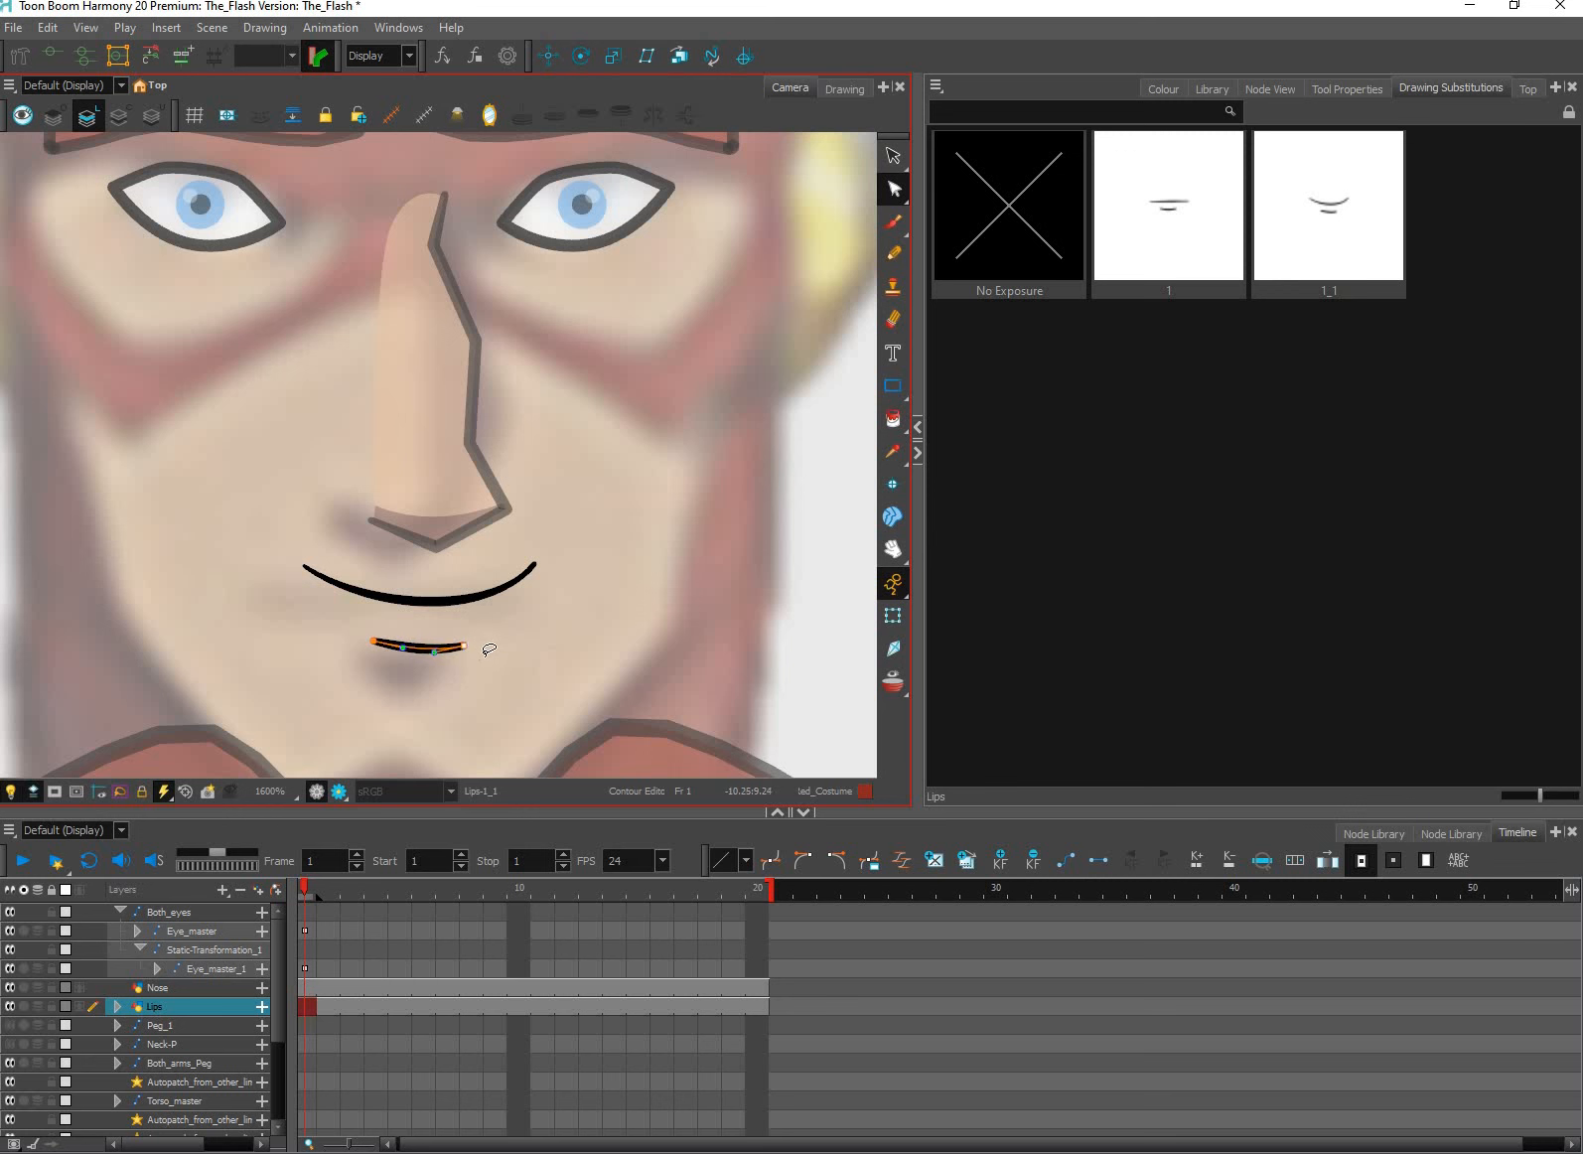
pyautogui.press('Up')
pyautogui.press('Up')
pyautogui.press('Up')
pyautogui.click(564, 596)
# Refine the smile curve by nudging its middle point left and down and lowering its right corner slightly.
pyautogui.scroll(-2, 501, 606)
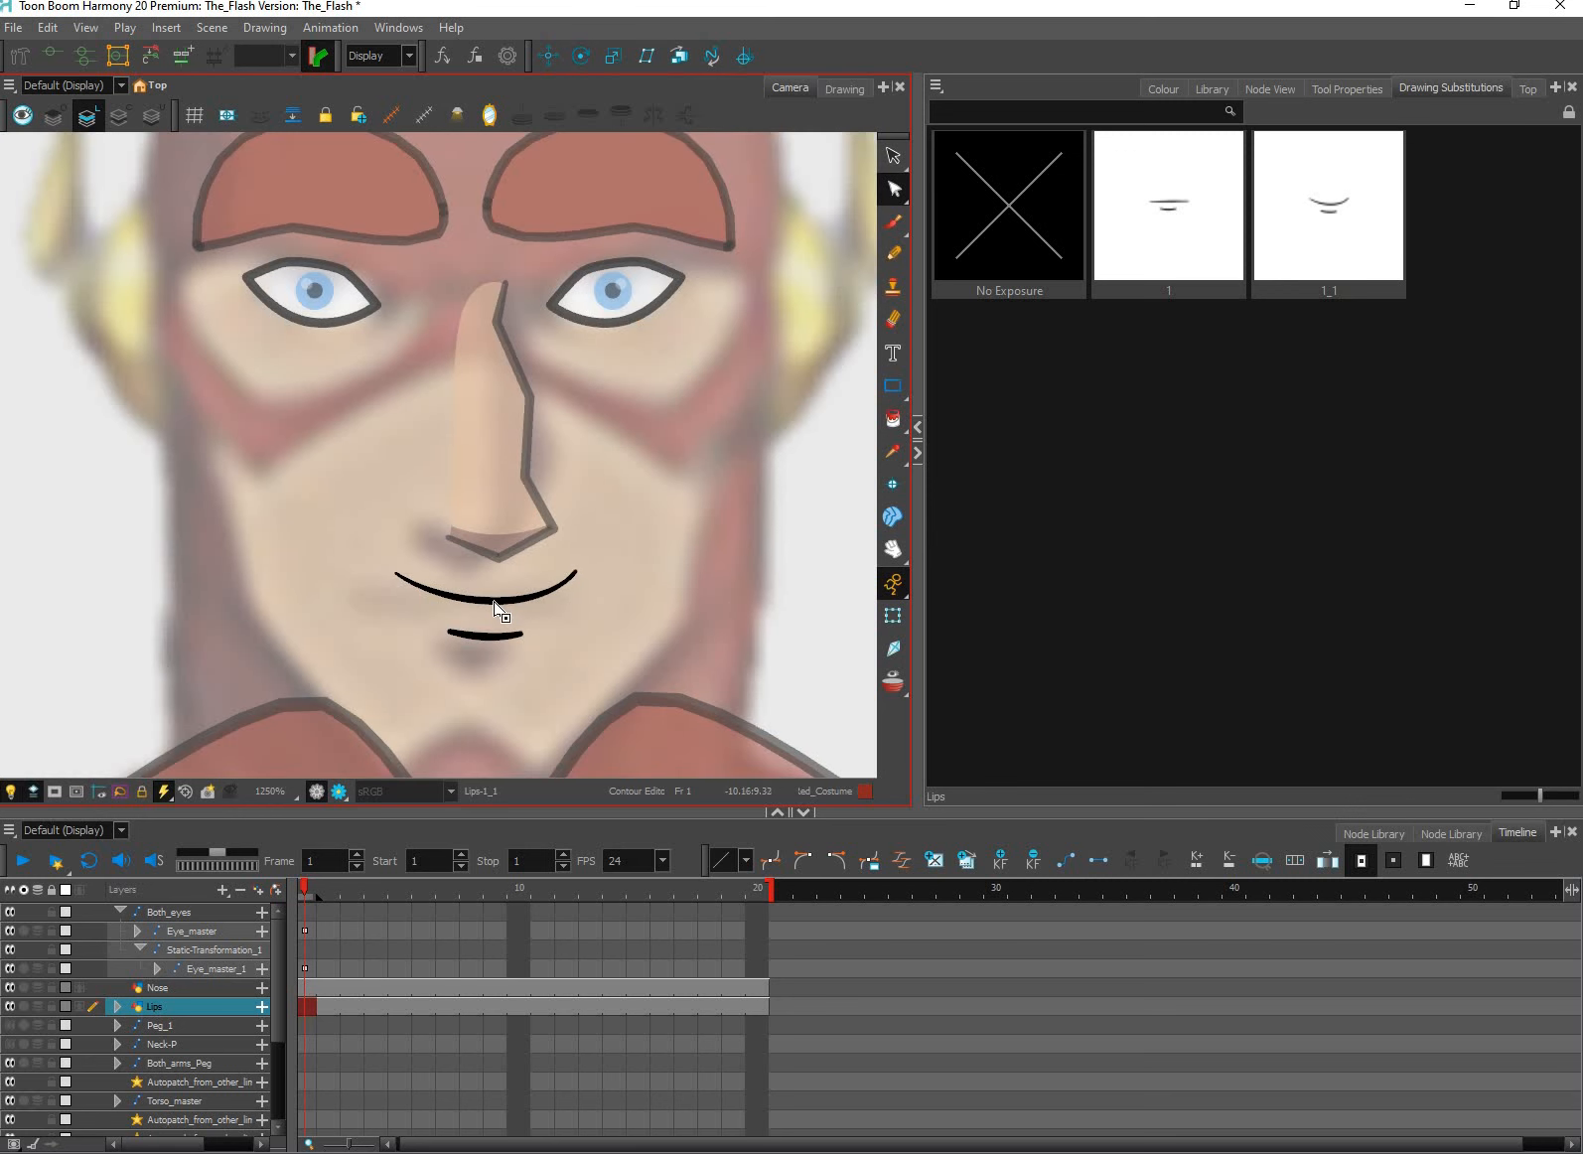
pyautogui.click(505, 598)
pyautogui.press('Left')
pyautogui.press('Left')
pyautogui.press('Left')
pyautogui.press('Down')
pyautogui.press('Down')
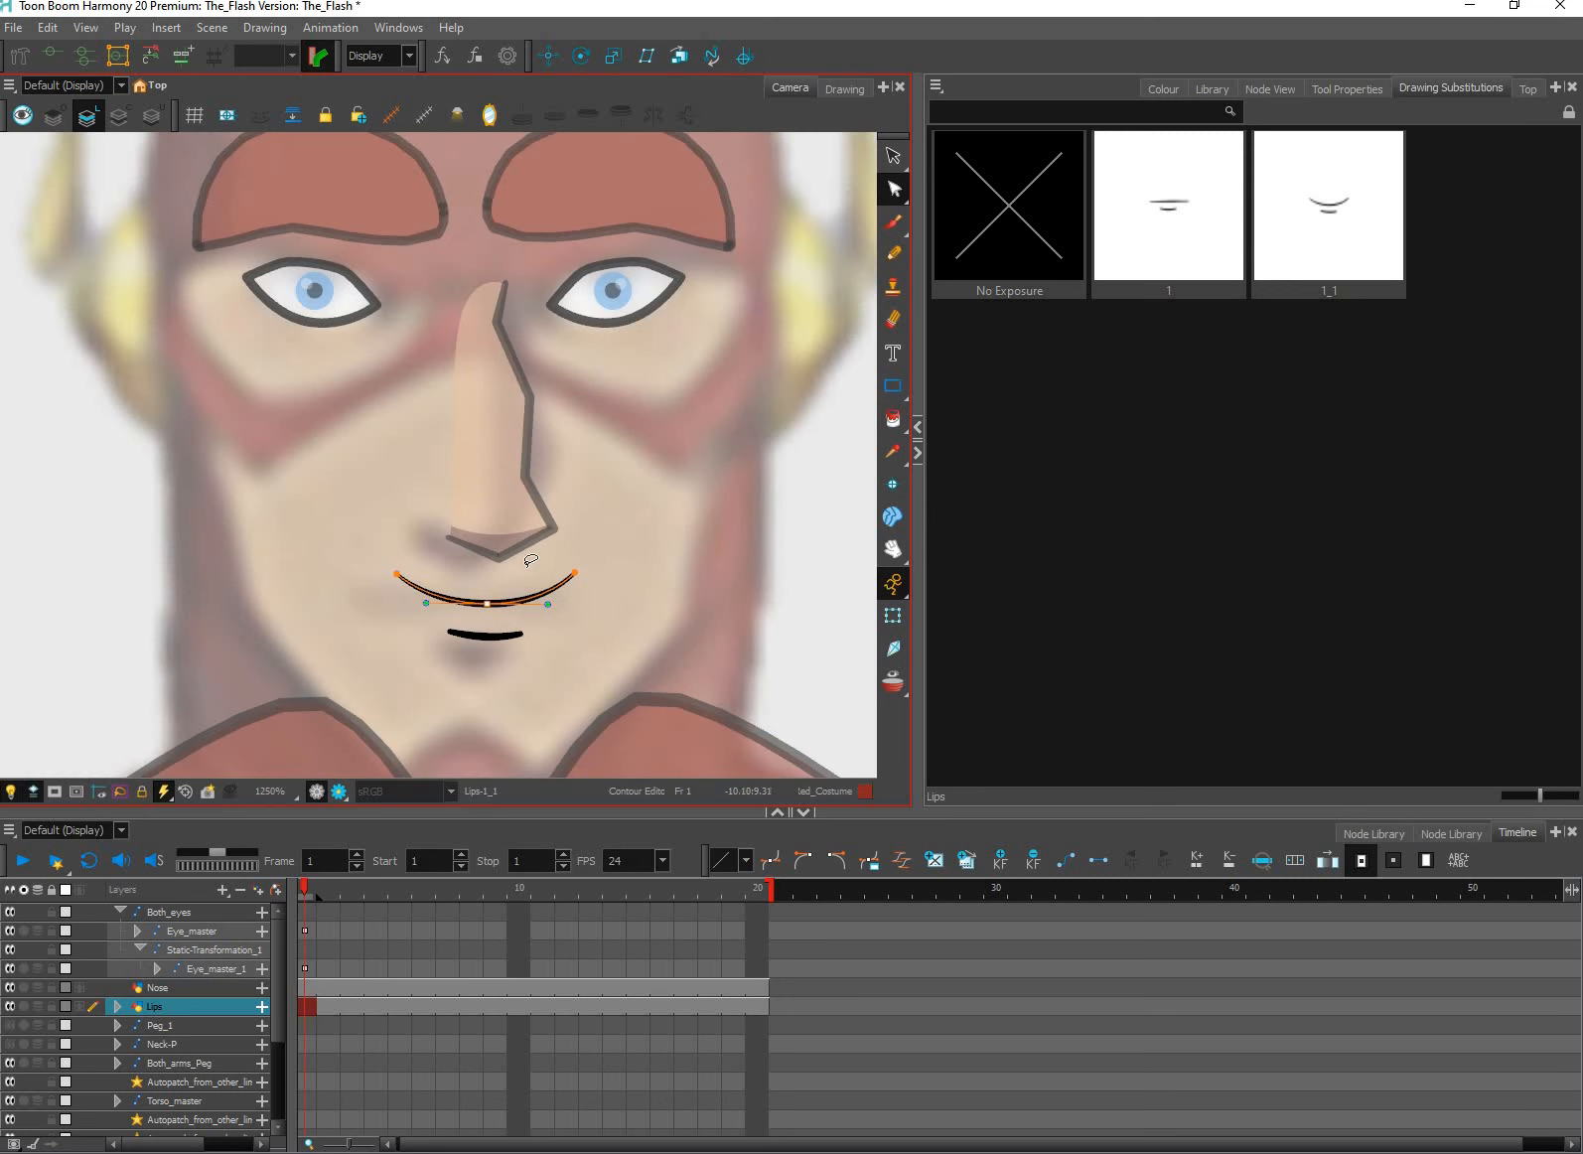
pyautogui.moveTo(576, 574); pyautogui.dragTo(576, 580)
pyautogui.click(738, 638)
# Compare the straight mouth and smile drawing substitutions on the face with the Transform tool active.
pyautogui.click(894, 617)
pyautogui.click(1187, 263)
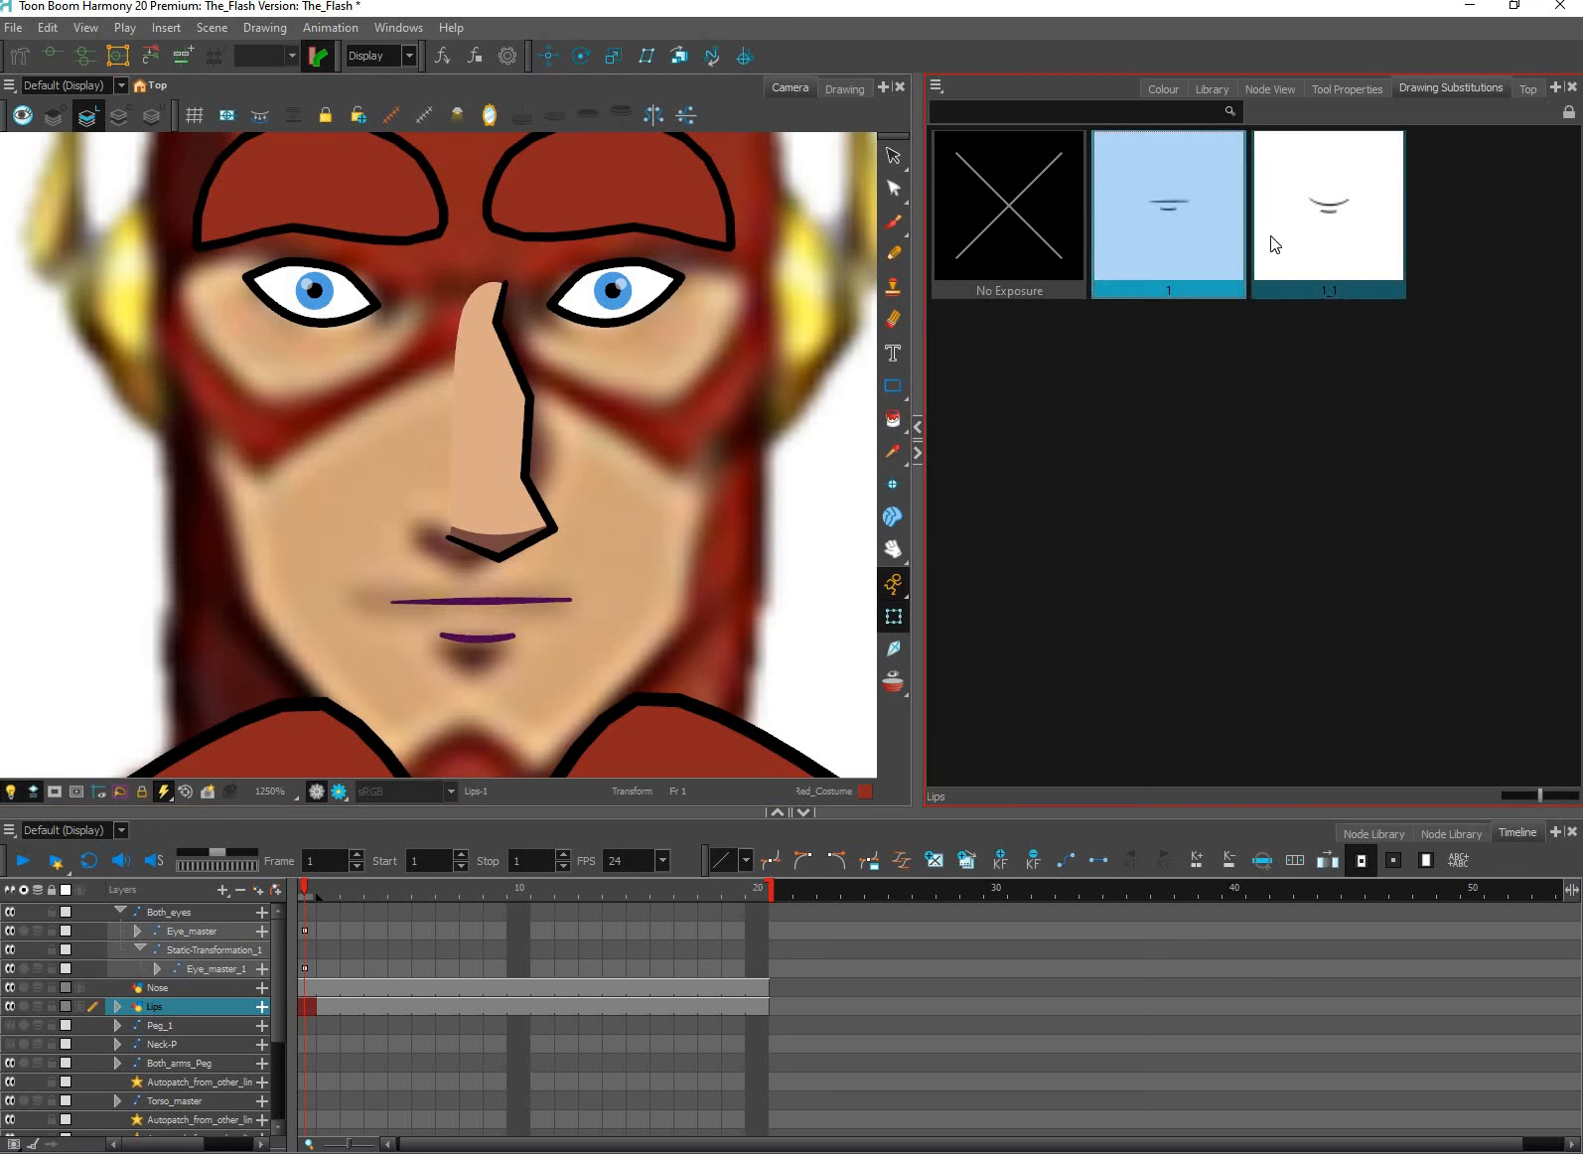
pyautogui.click(1266, 243)
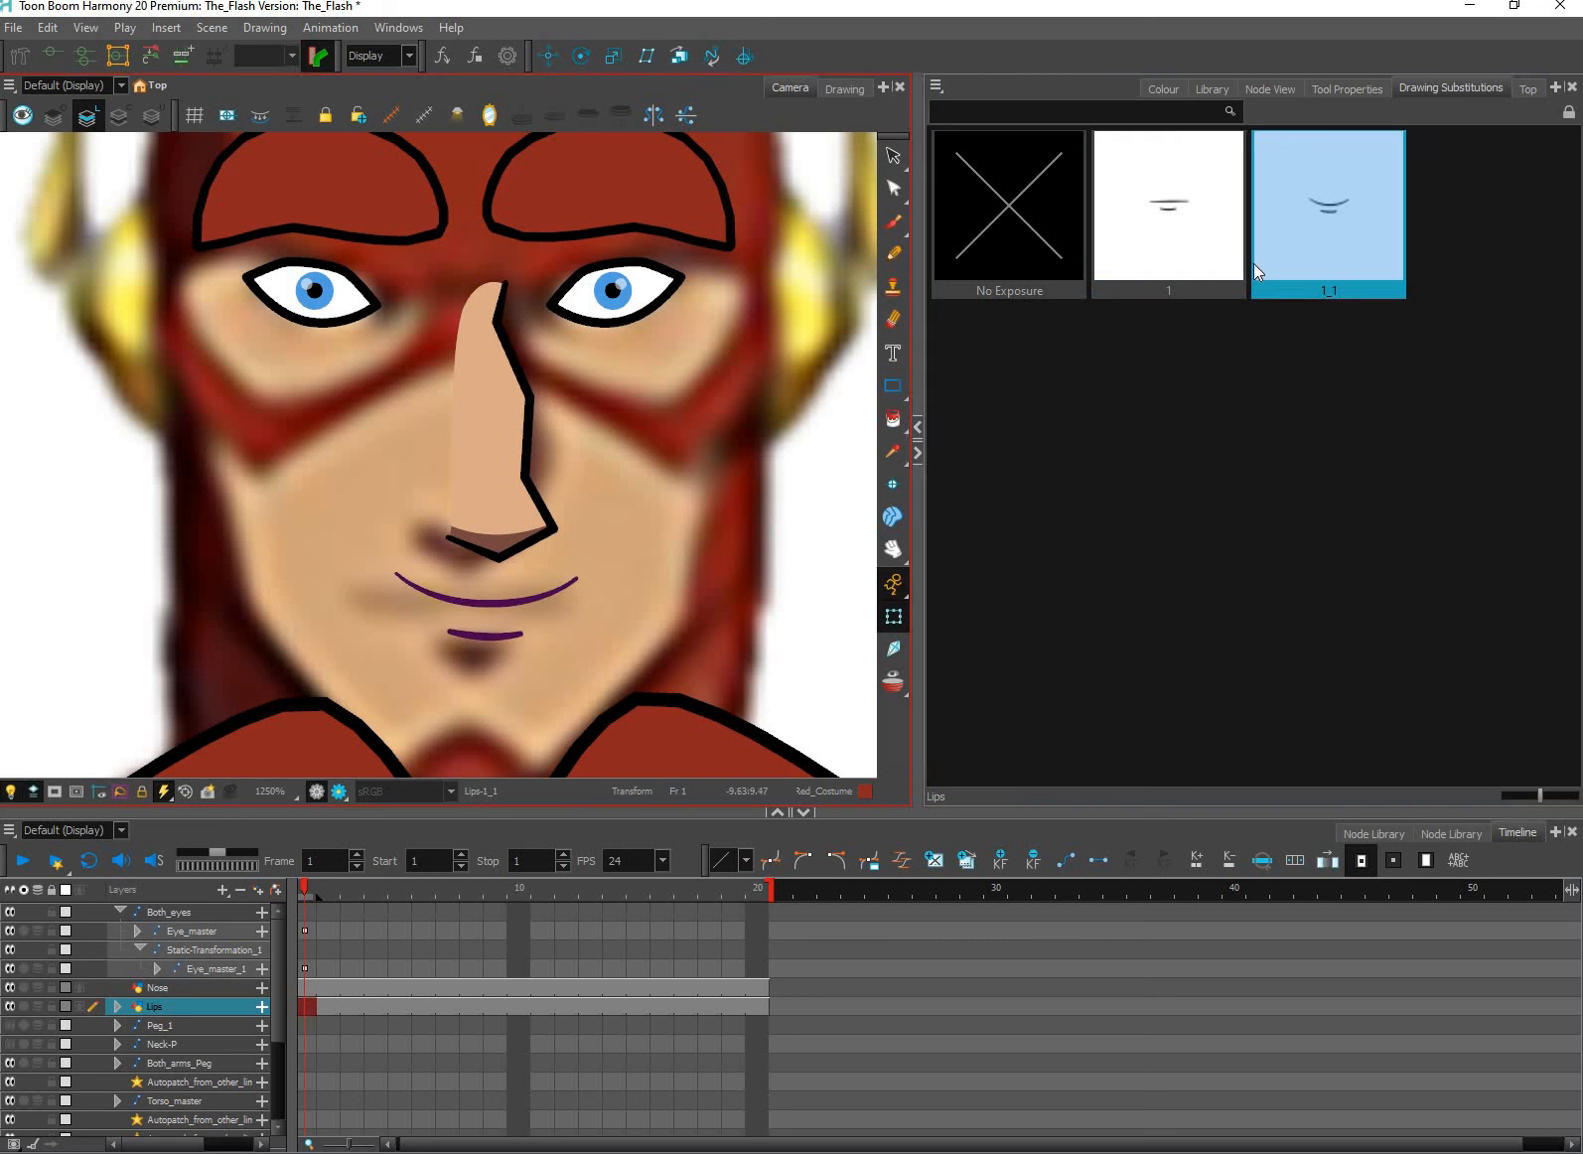
pyautogui.click(1228, 261)
pyautogui.click(1305, 231)
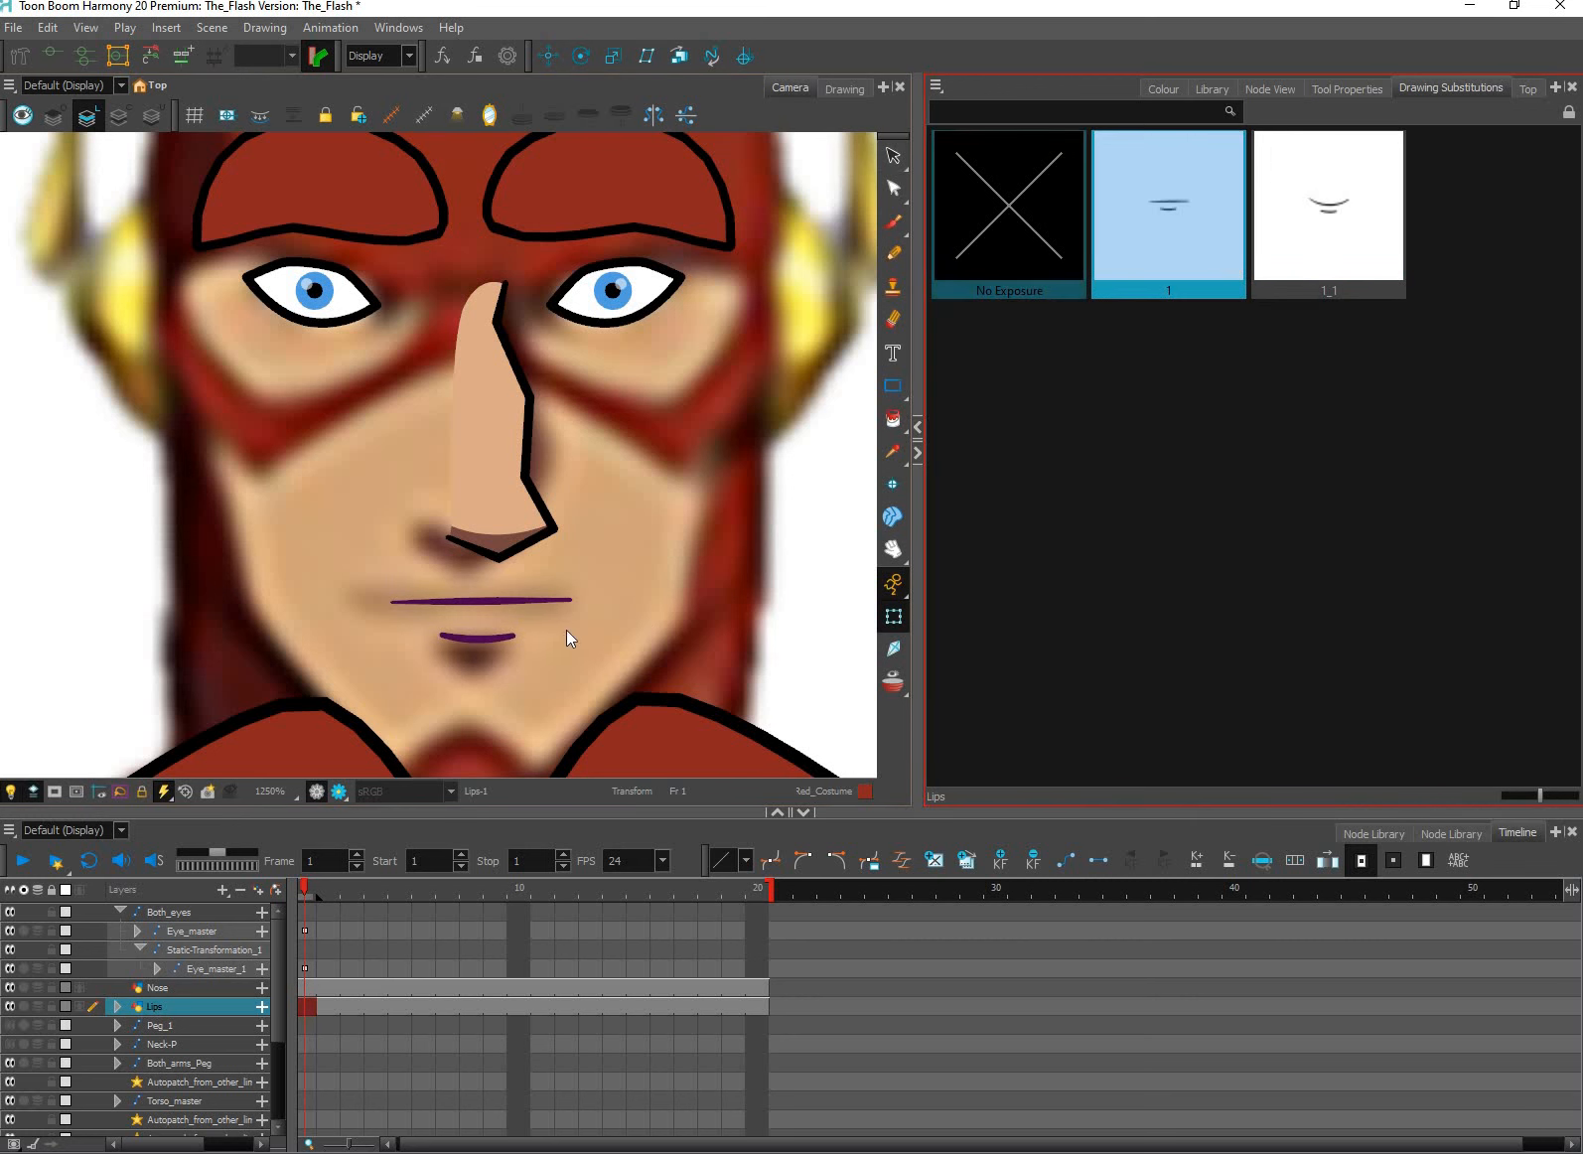
# Replace the straight mouth drawing's lower lip line with a copy of the smile drawing's lower lip line.
pyautogui.hotkey('alt', 's')
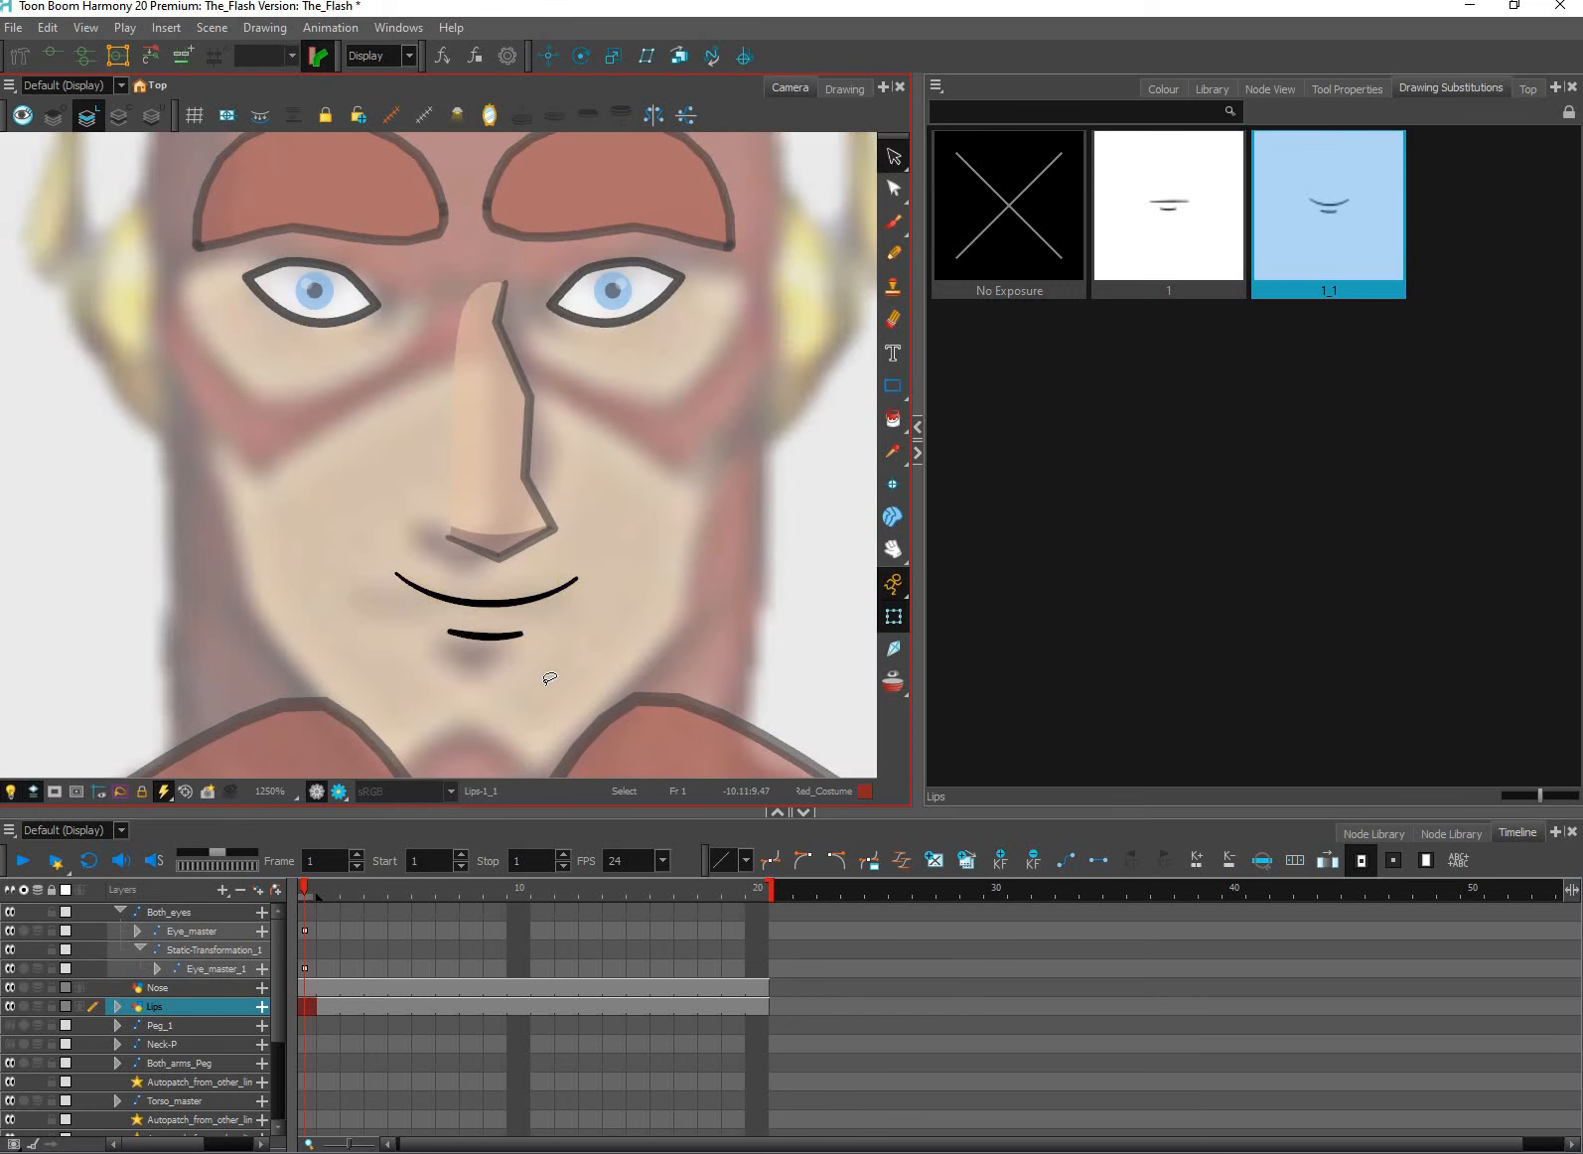
pyautogui.click(515, 635)
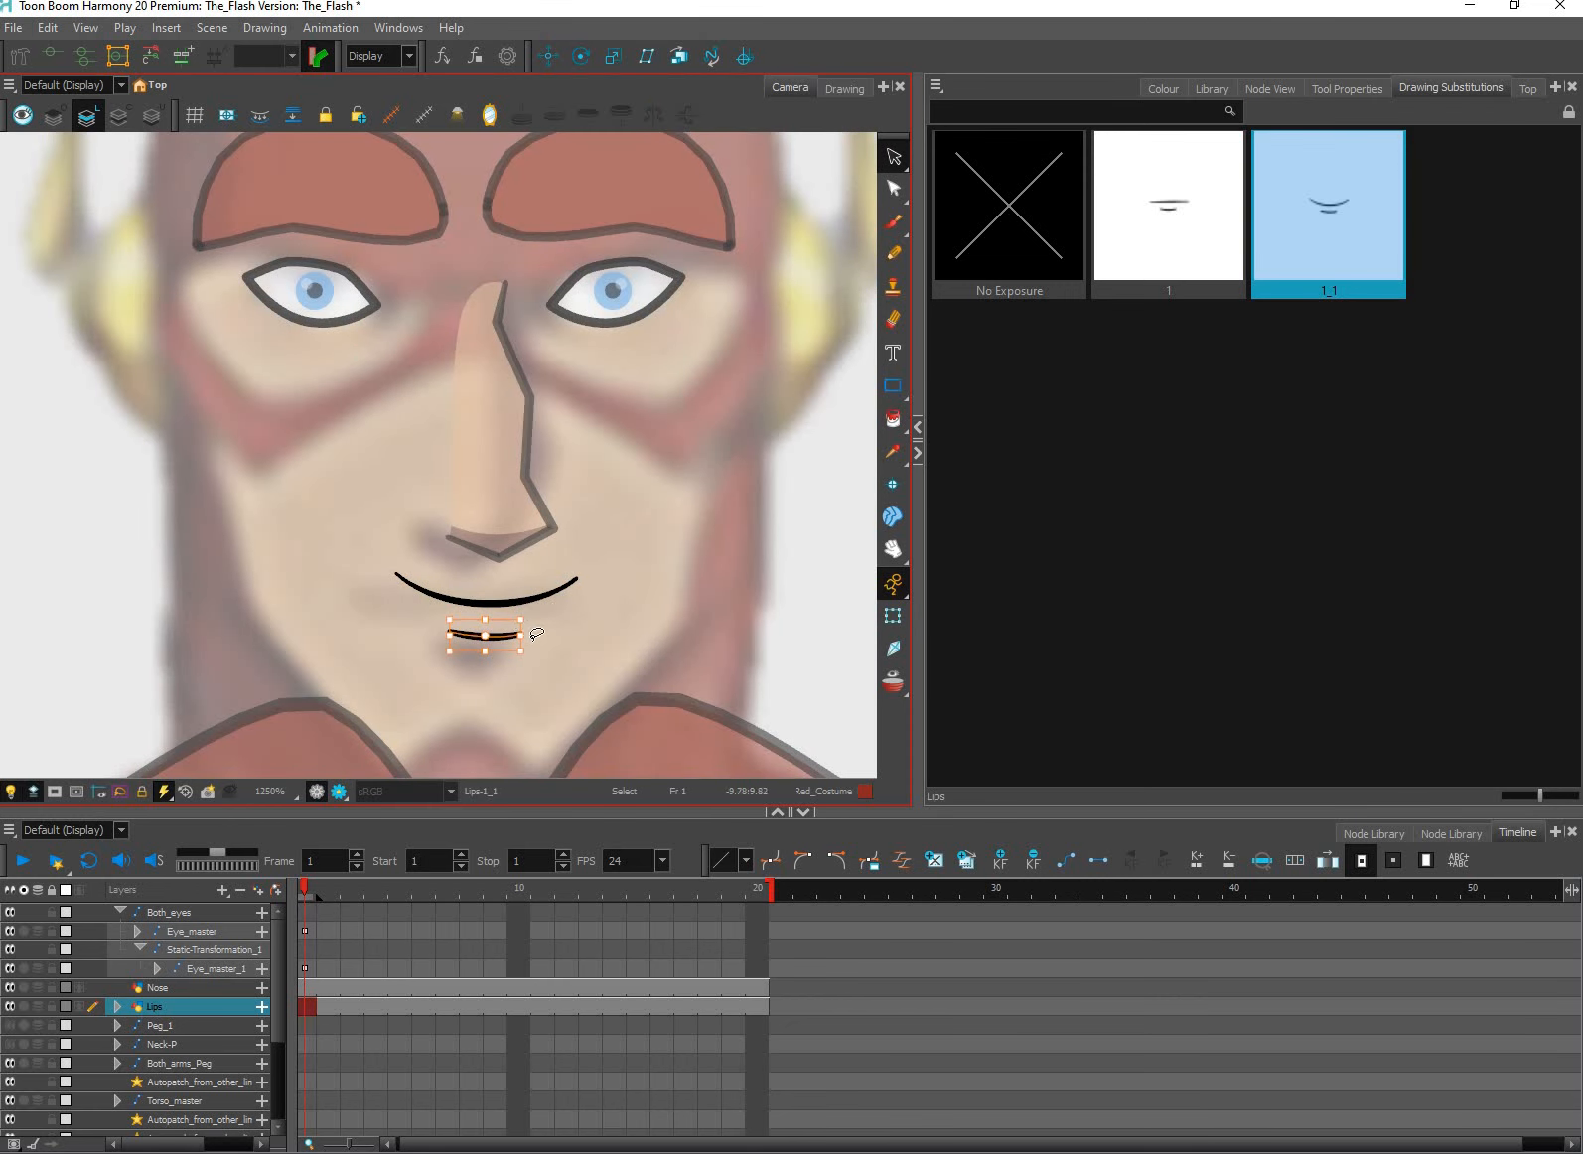
pyautogui.hotkey('alt', 'q')
pyautogui.moveTo(541, 624); pyautogui.dragTo(437, 660)
pyautogui.click(600, 685)
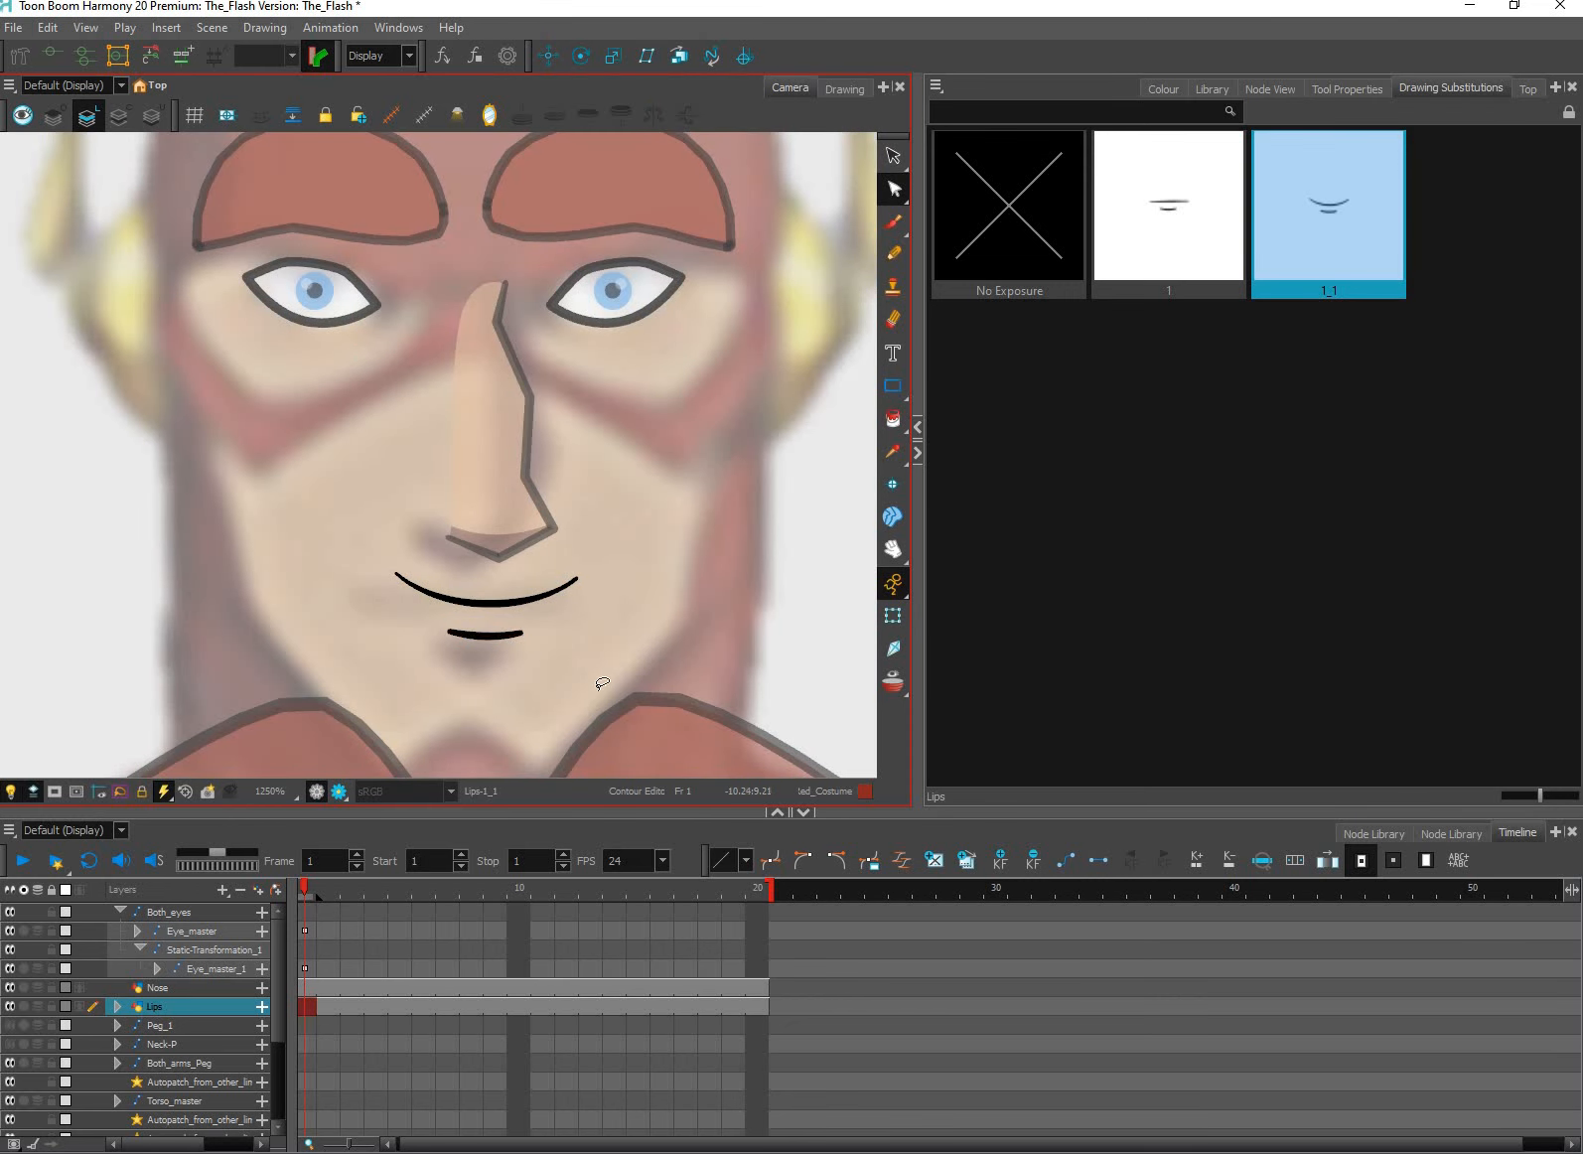
pyautogui.moveTo(596, 689)
pyautogui.mouseDown()
pyautogui.moveTo(527, 618)
pyautogui.moveTo(545, 623)
pyautogui.mouseUp()
pyautogui.hotkey('alt', 's')
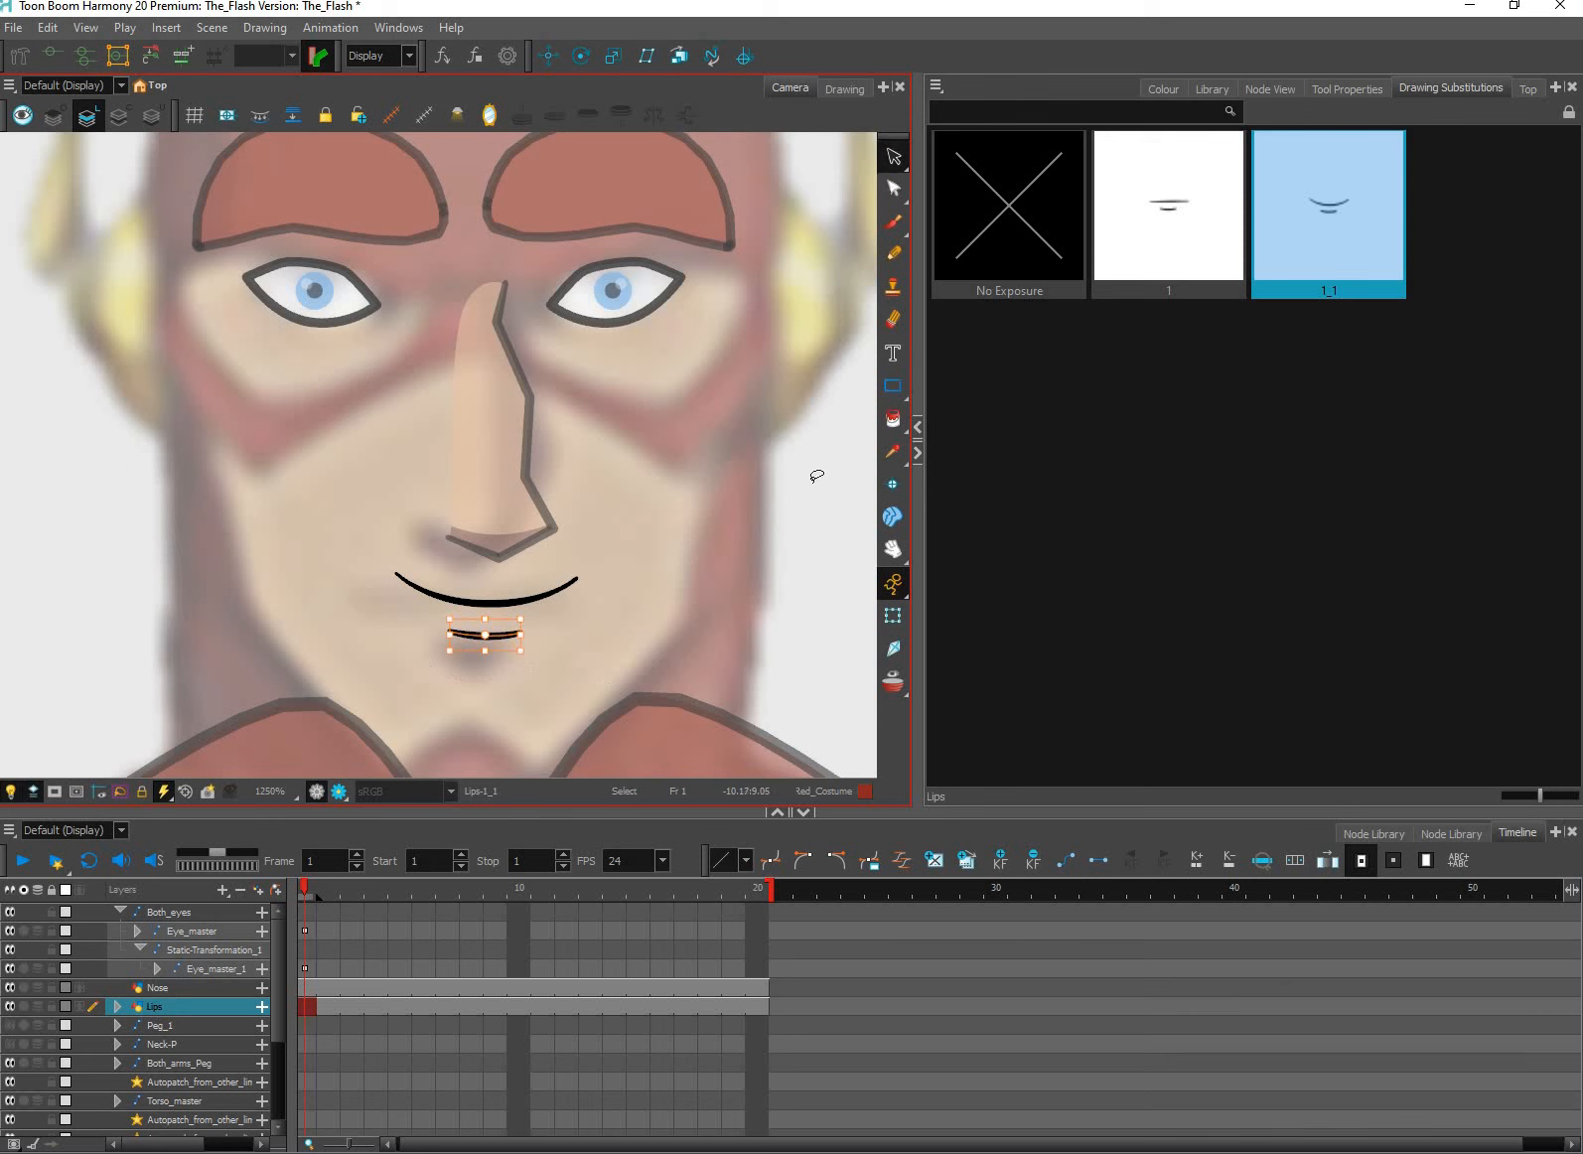
pyautogui.press('[')
pyautogui.press('Delete')
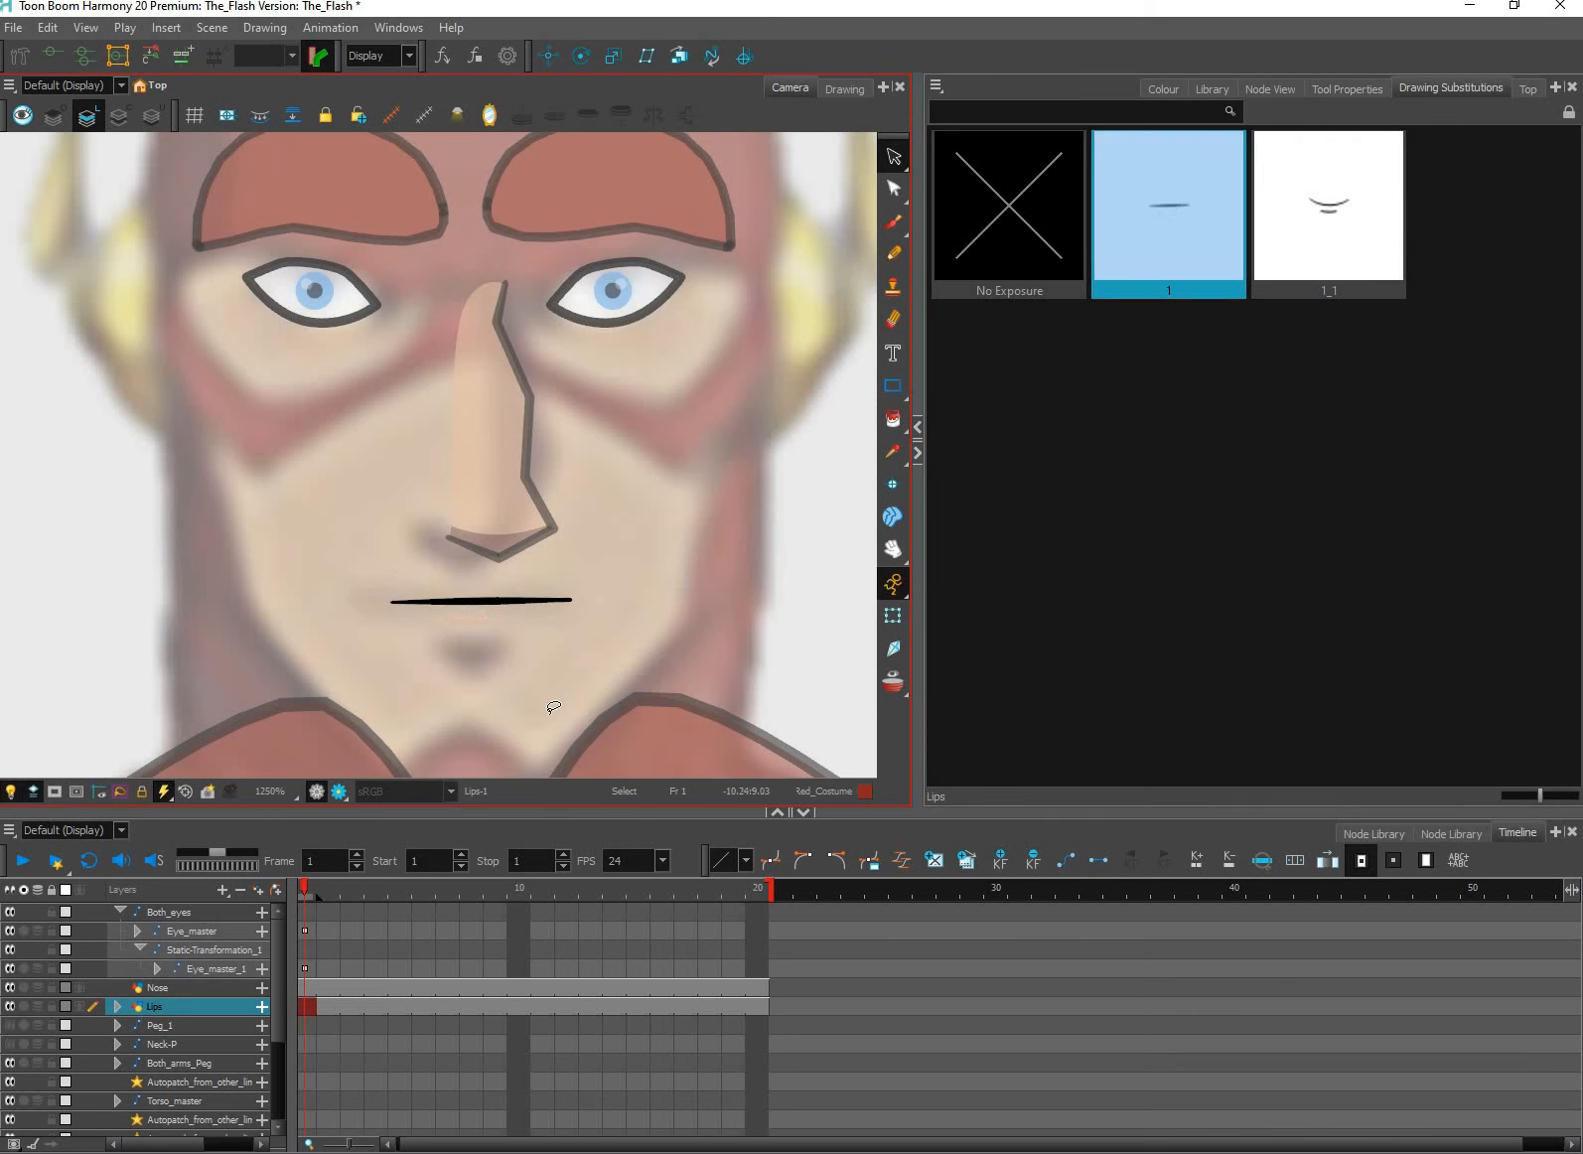
pyautogui.hotkey('ctrl', 'v')
pyautogui.click(1285, 244)
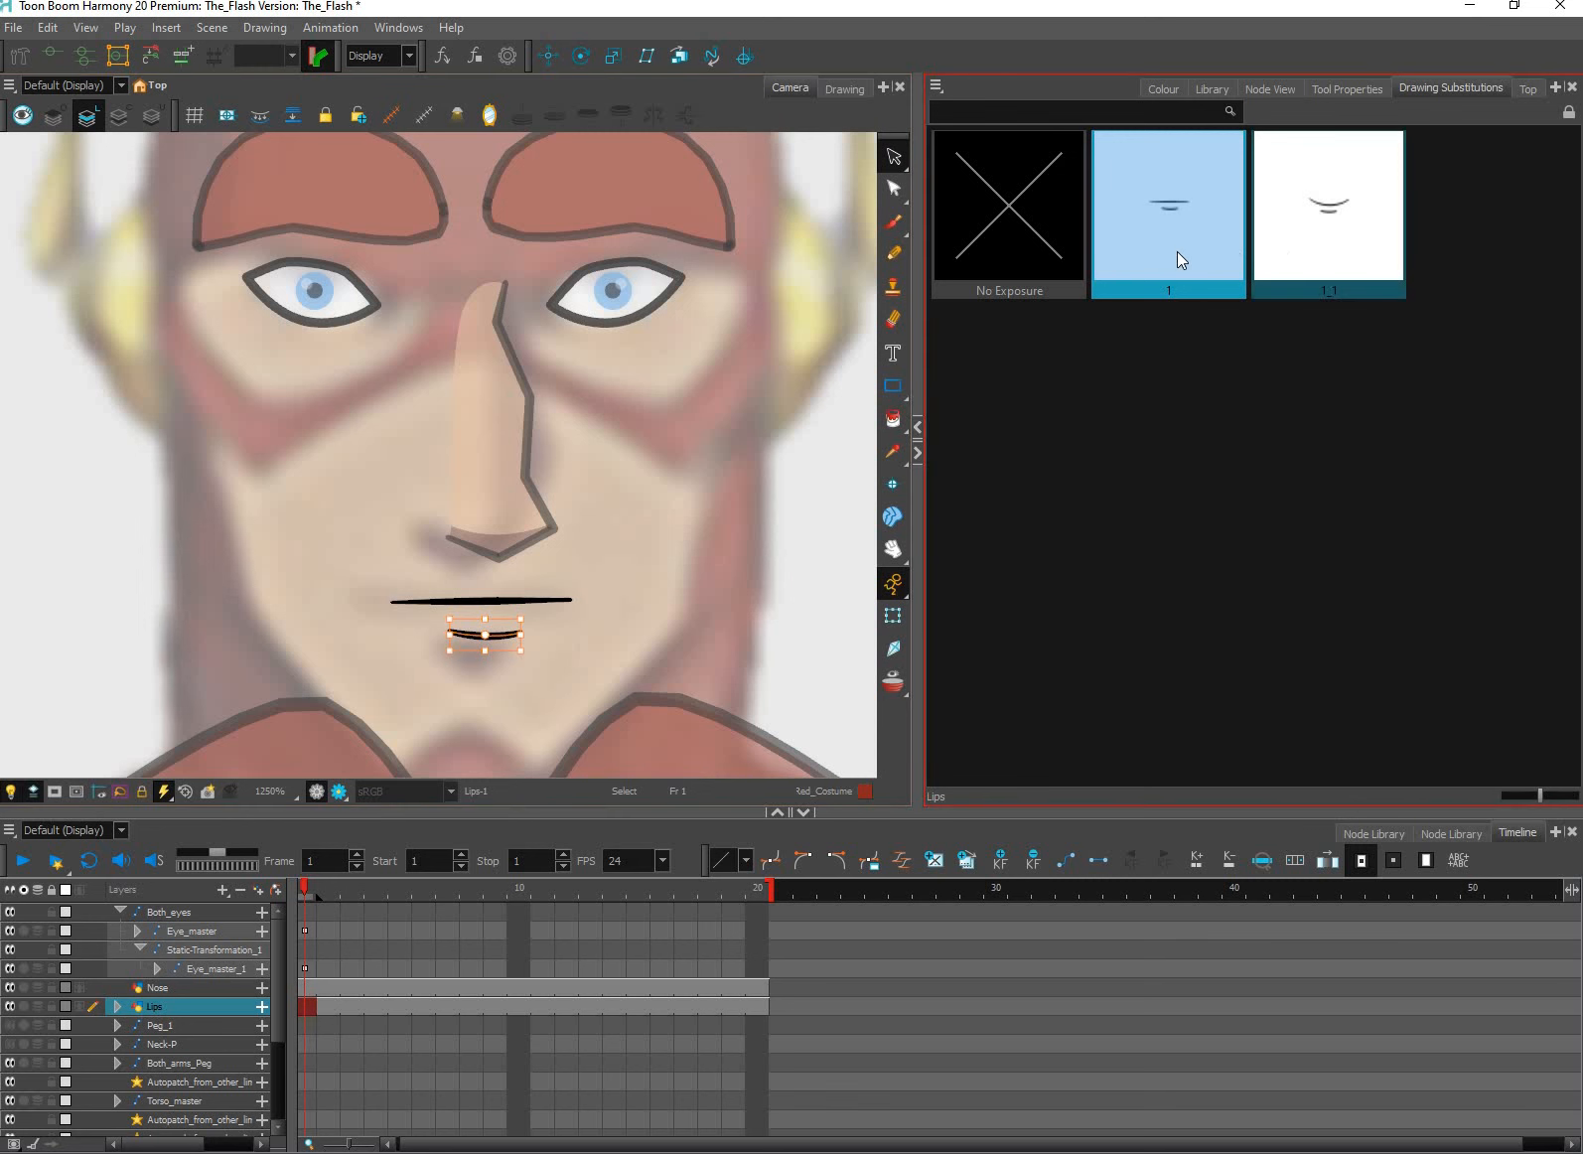
pyautogui.press('[')
pyautogui.press(']')
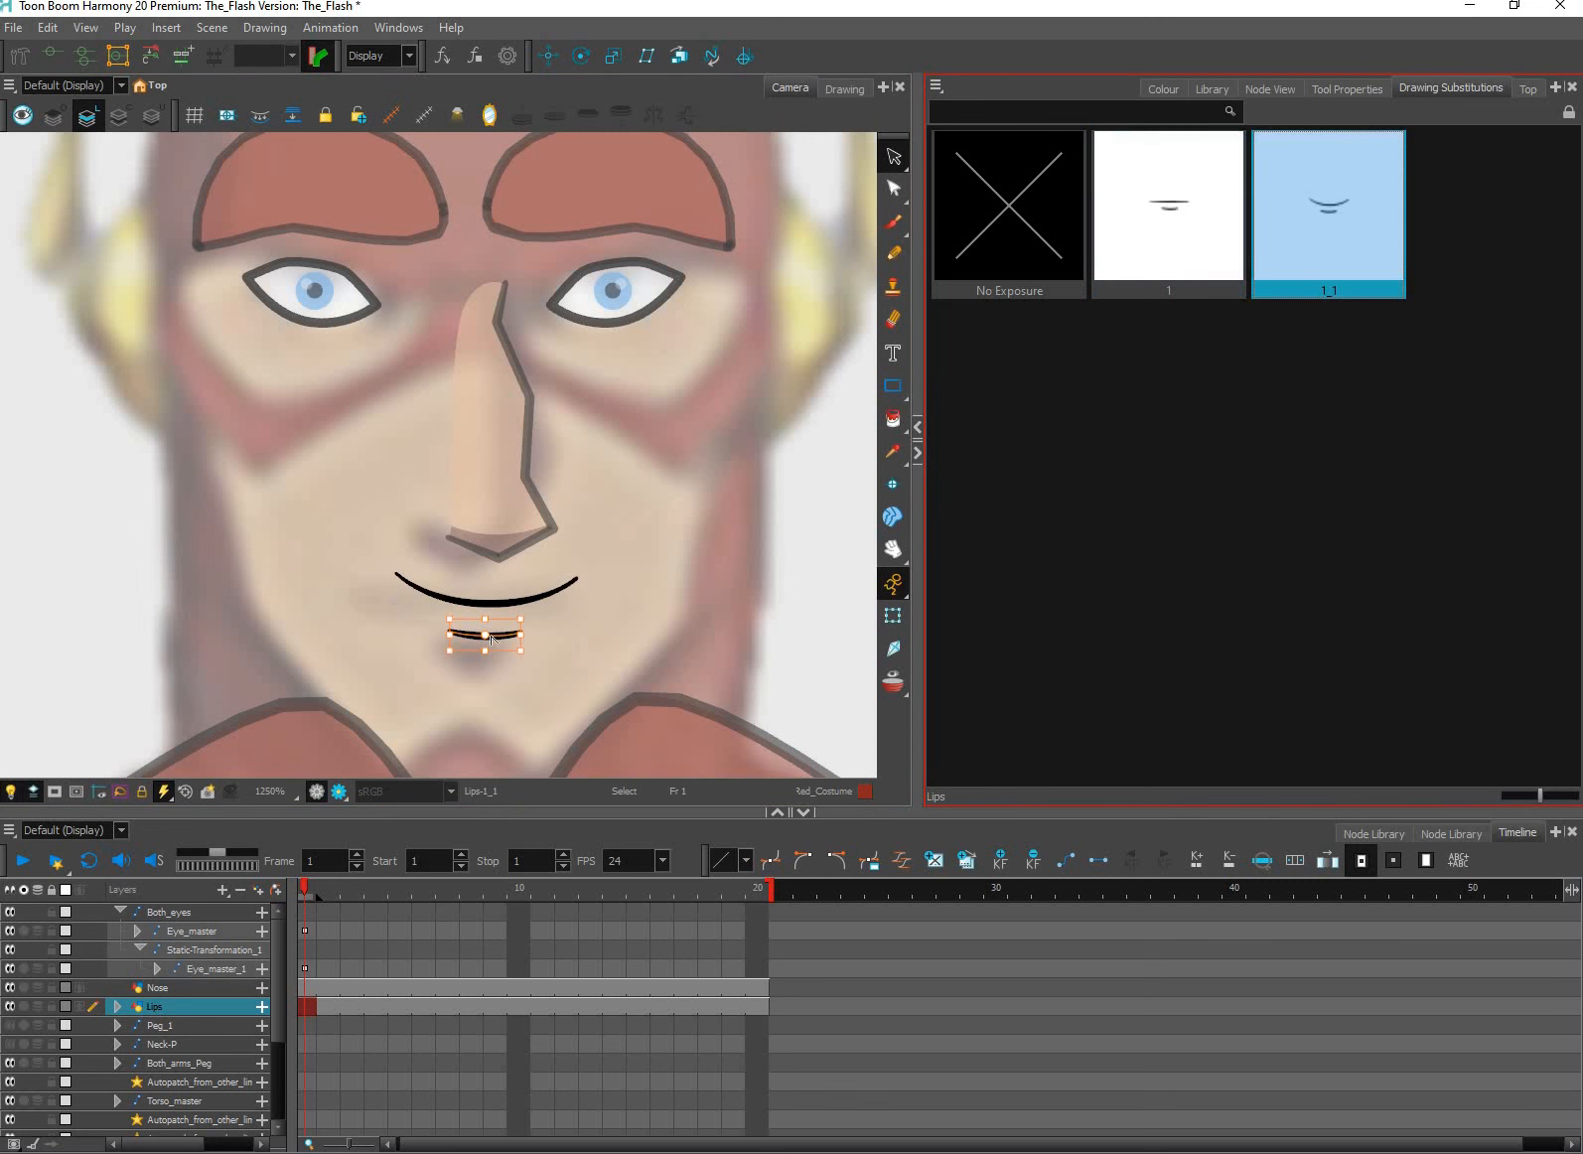
# Raise the end points of the smile's lower lip line, deepen its curve and compare it with the straight mouth.
pyautogui.hotkey('alt', 'q')
pyautogui.scroll(2, 500, 640)
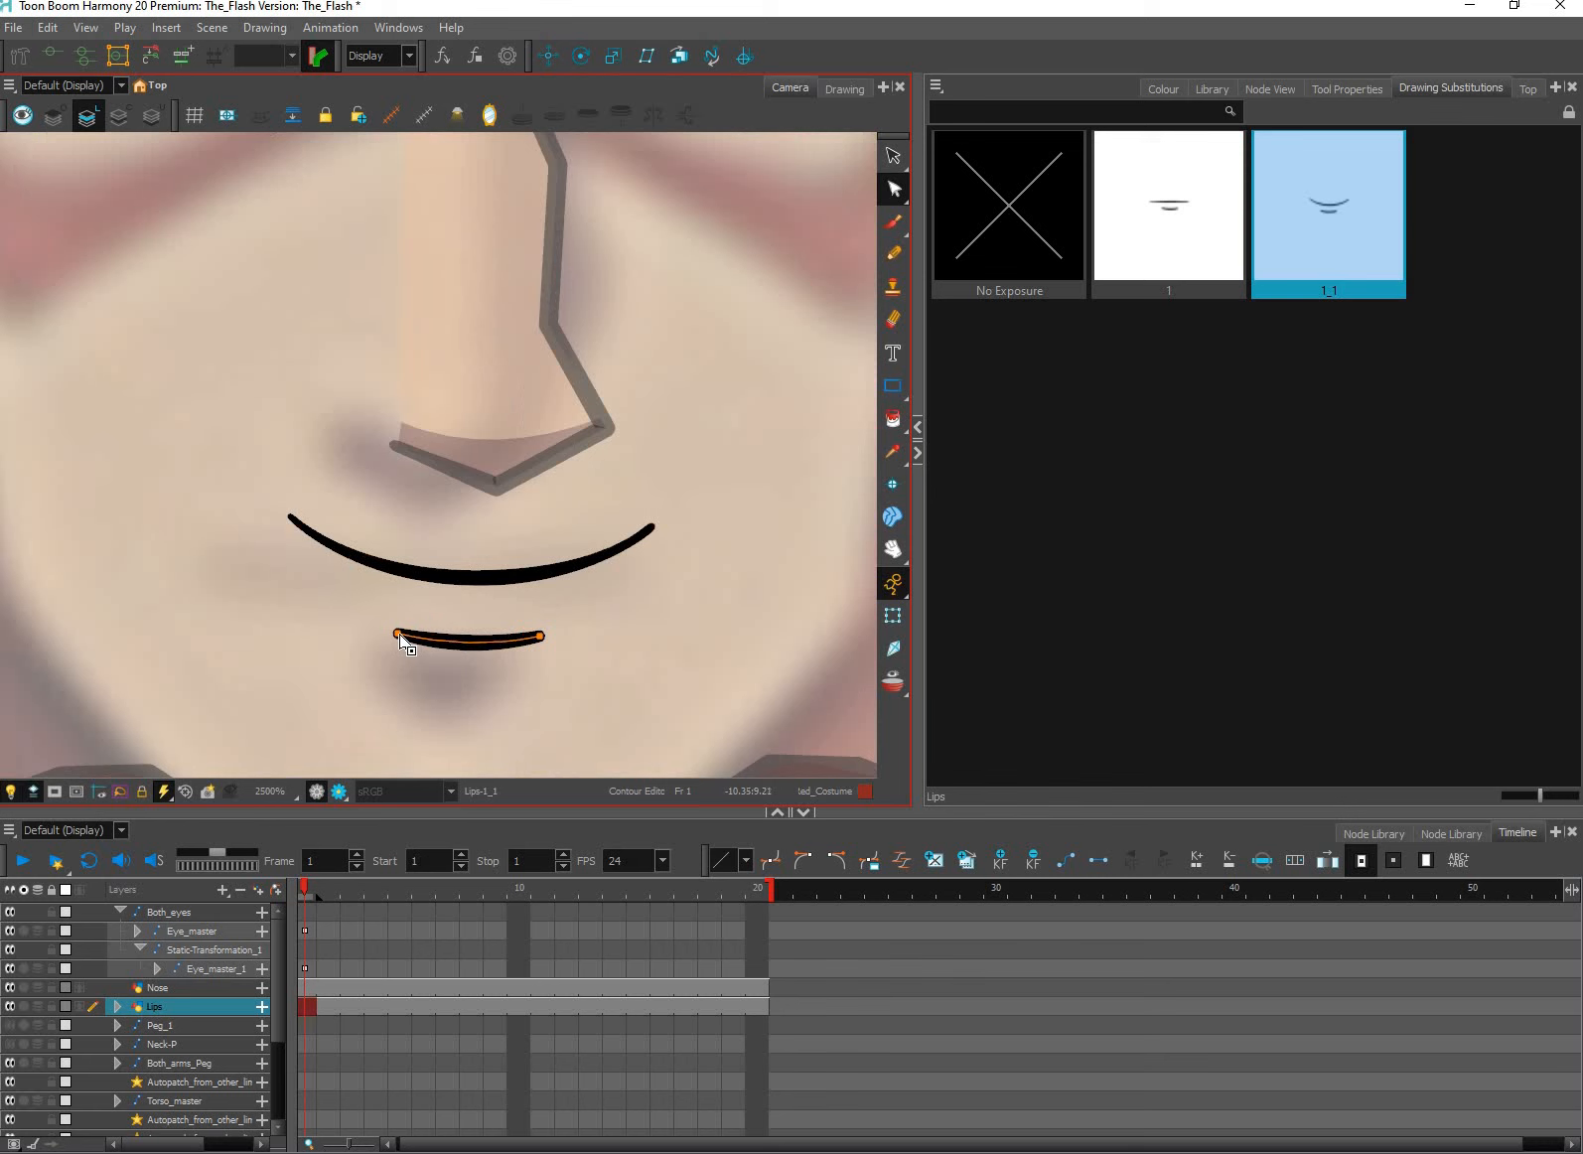
pyautogui.moveTo(405, 632); pyautogui.dragTo(404, 626)
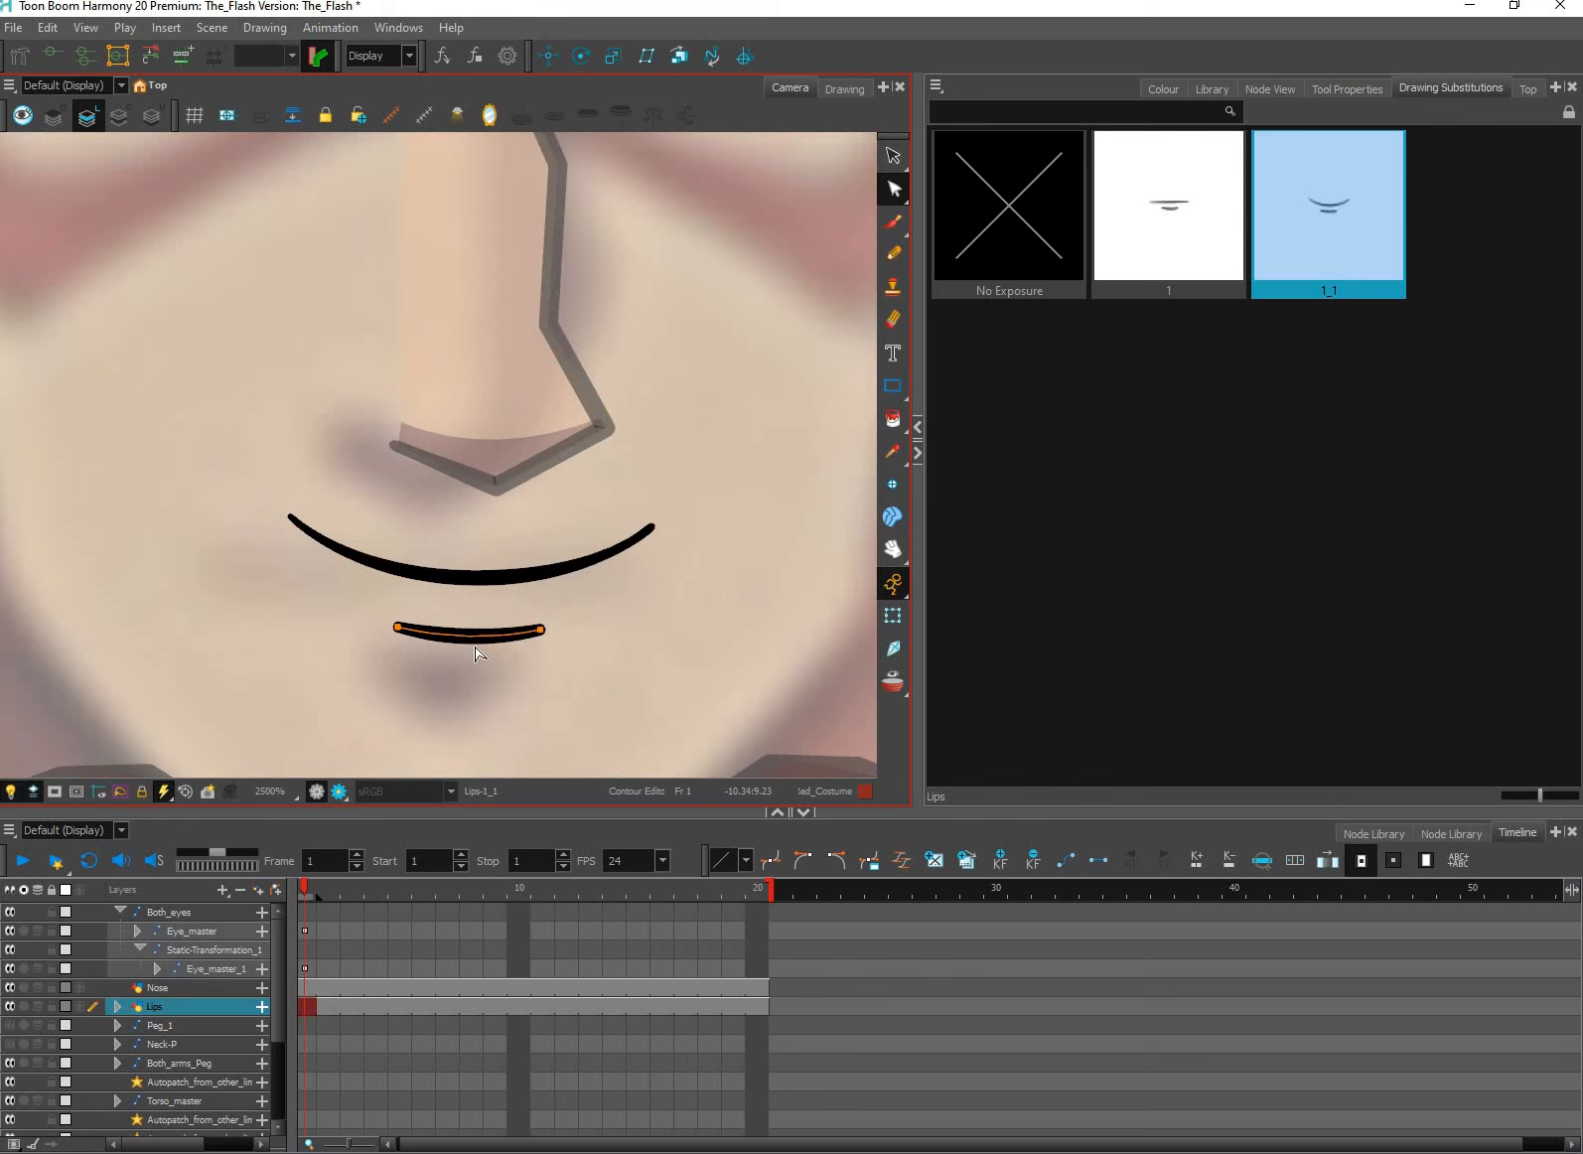
pyautogui.moveTo(478, 638); pyautogui.dragTo(480, 648)
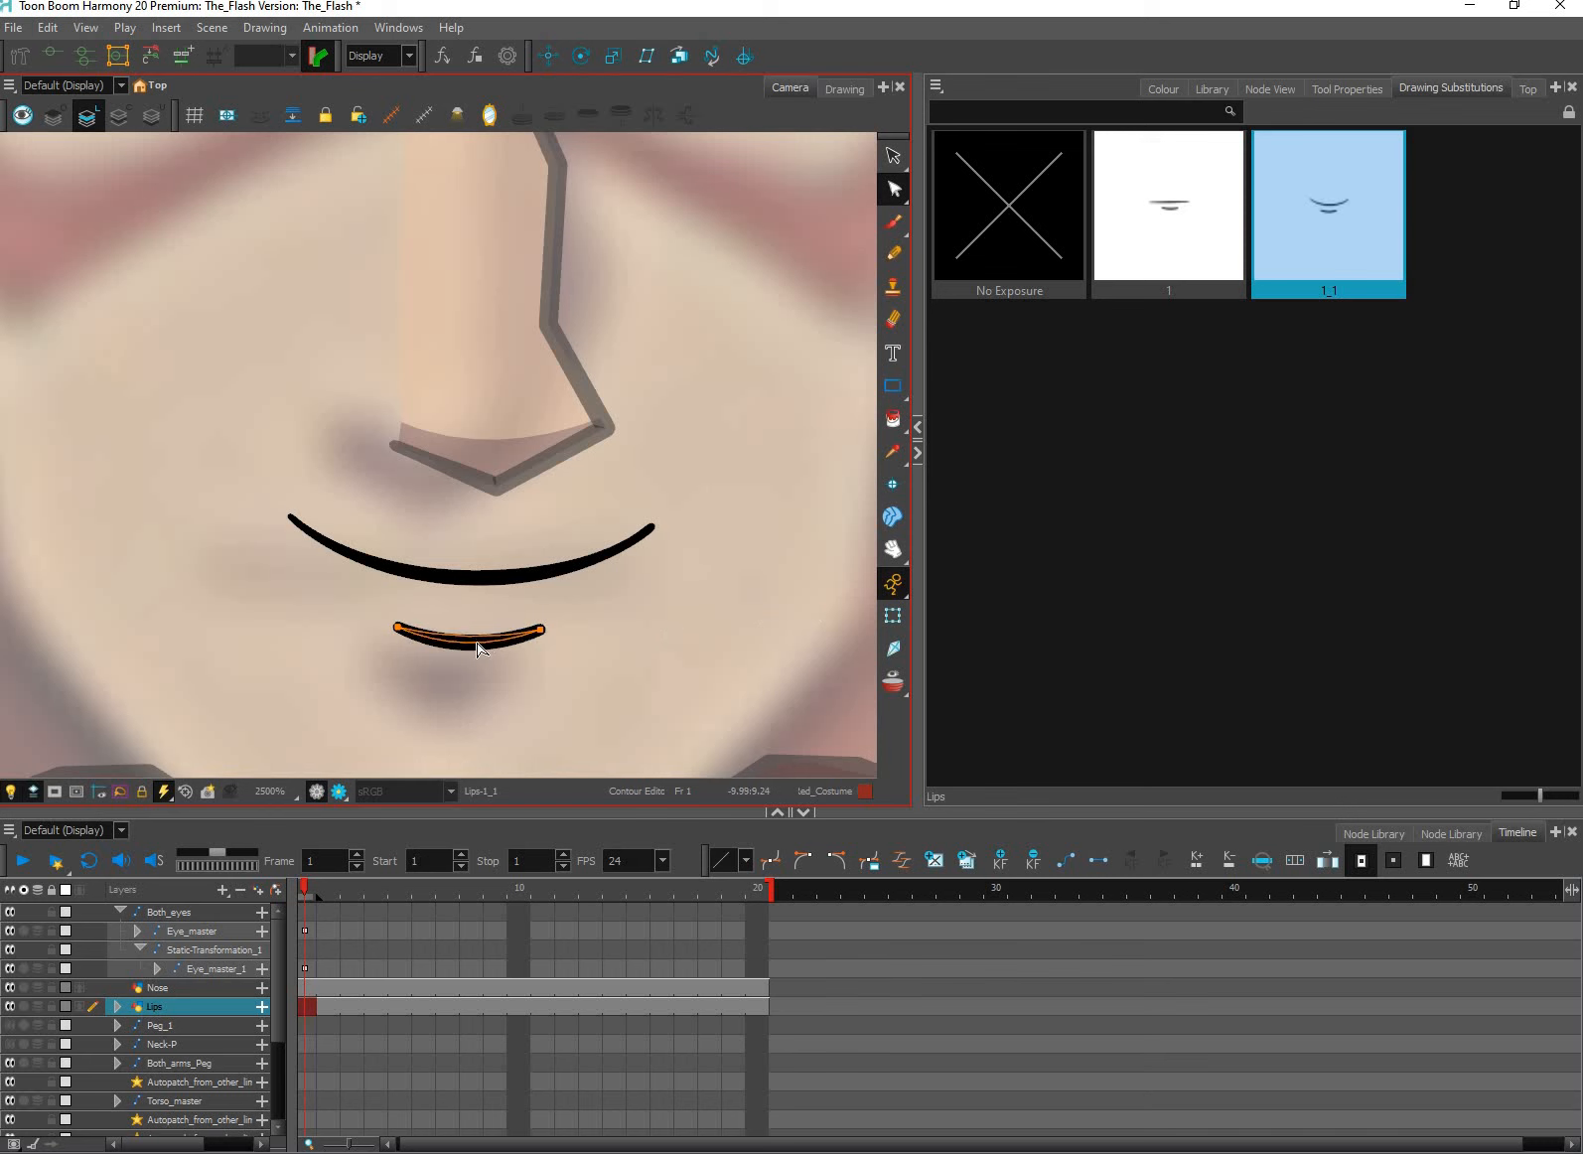
pyautogui.click(1327, 248)
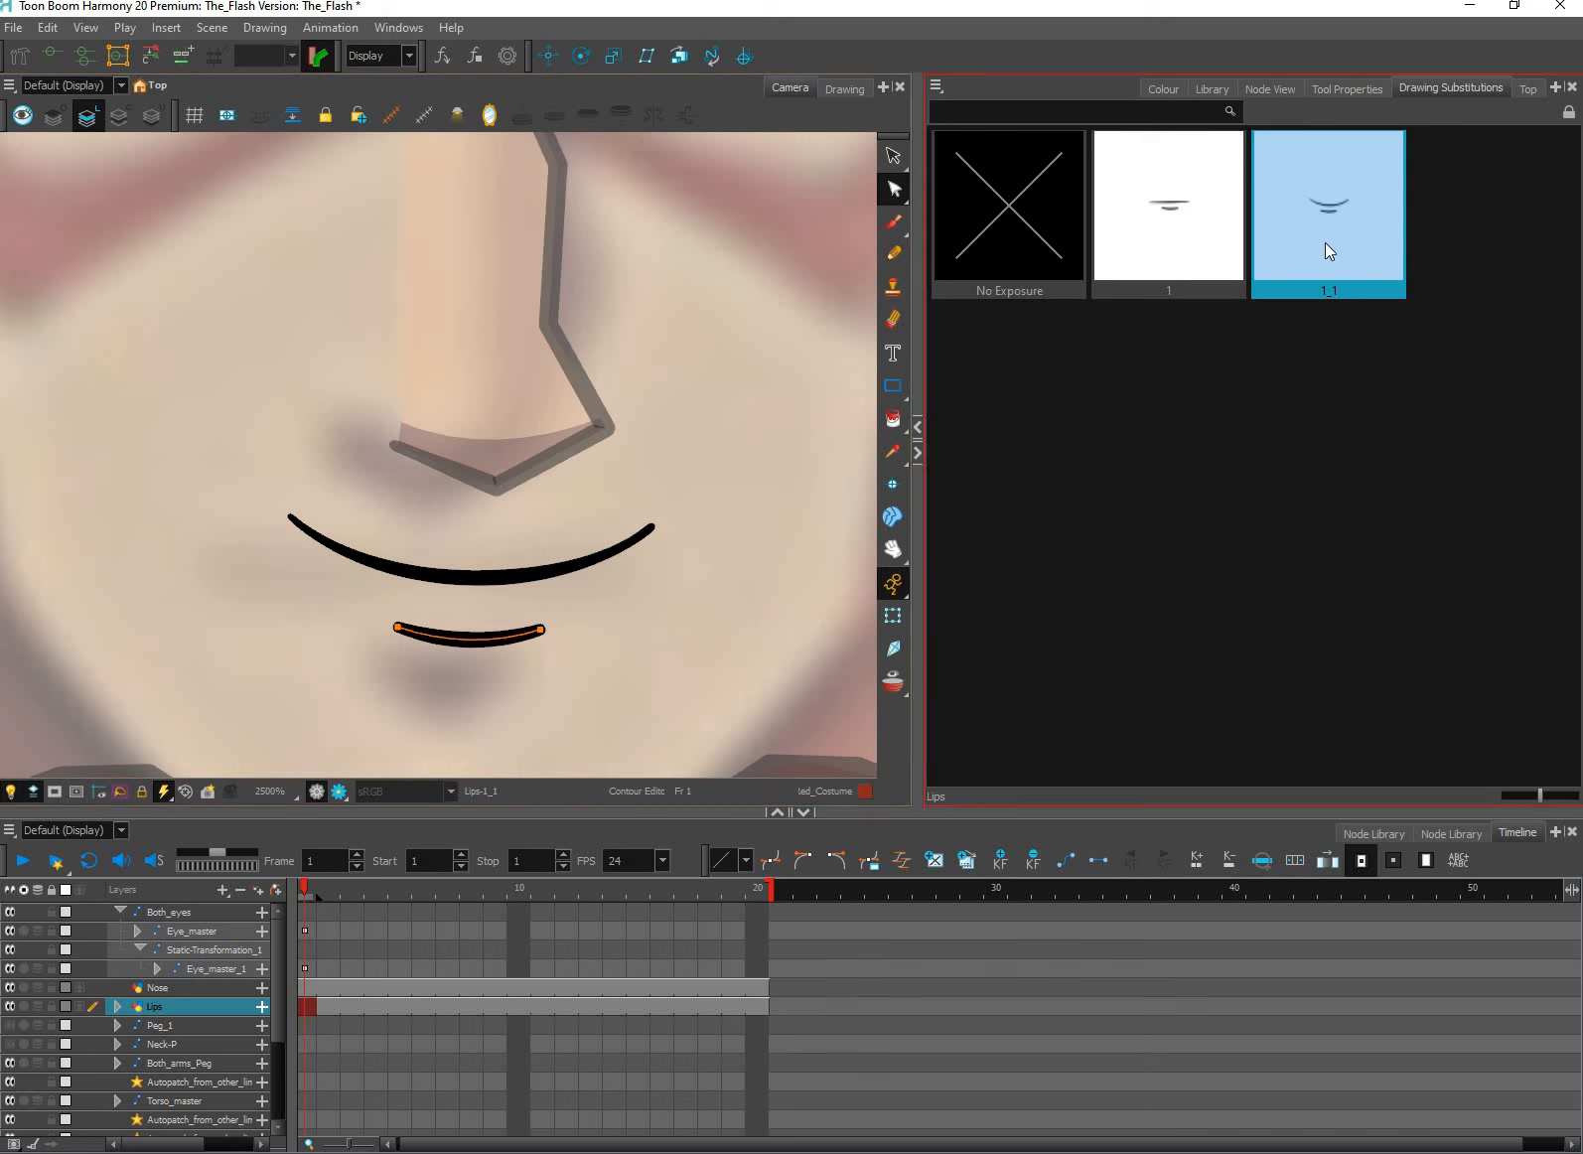
pyautogui.click(1207, 238)
pyautogui.click(1311, 241)
pyautogui.press('Left')
pyautogui.press('Right')
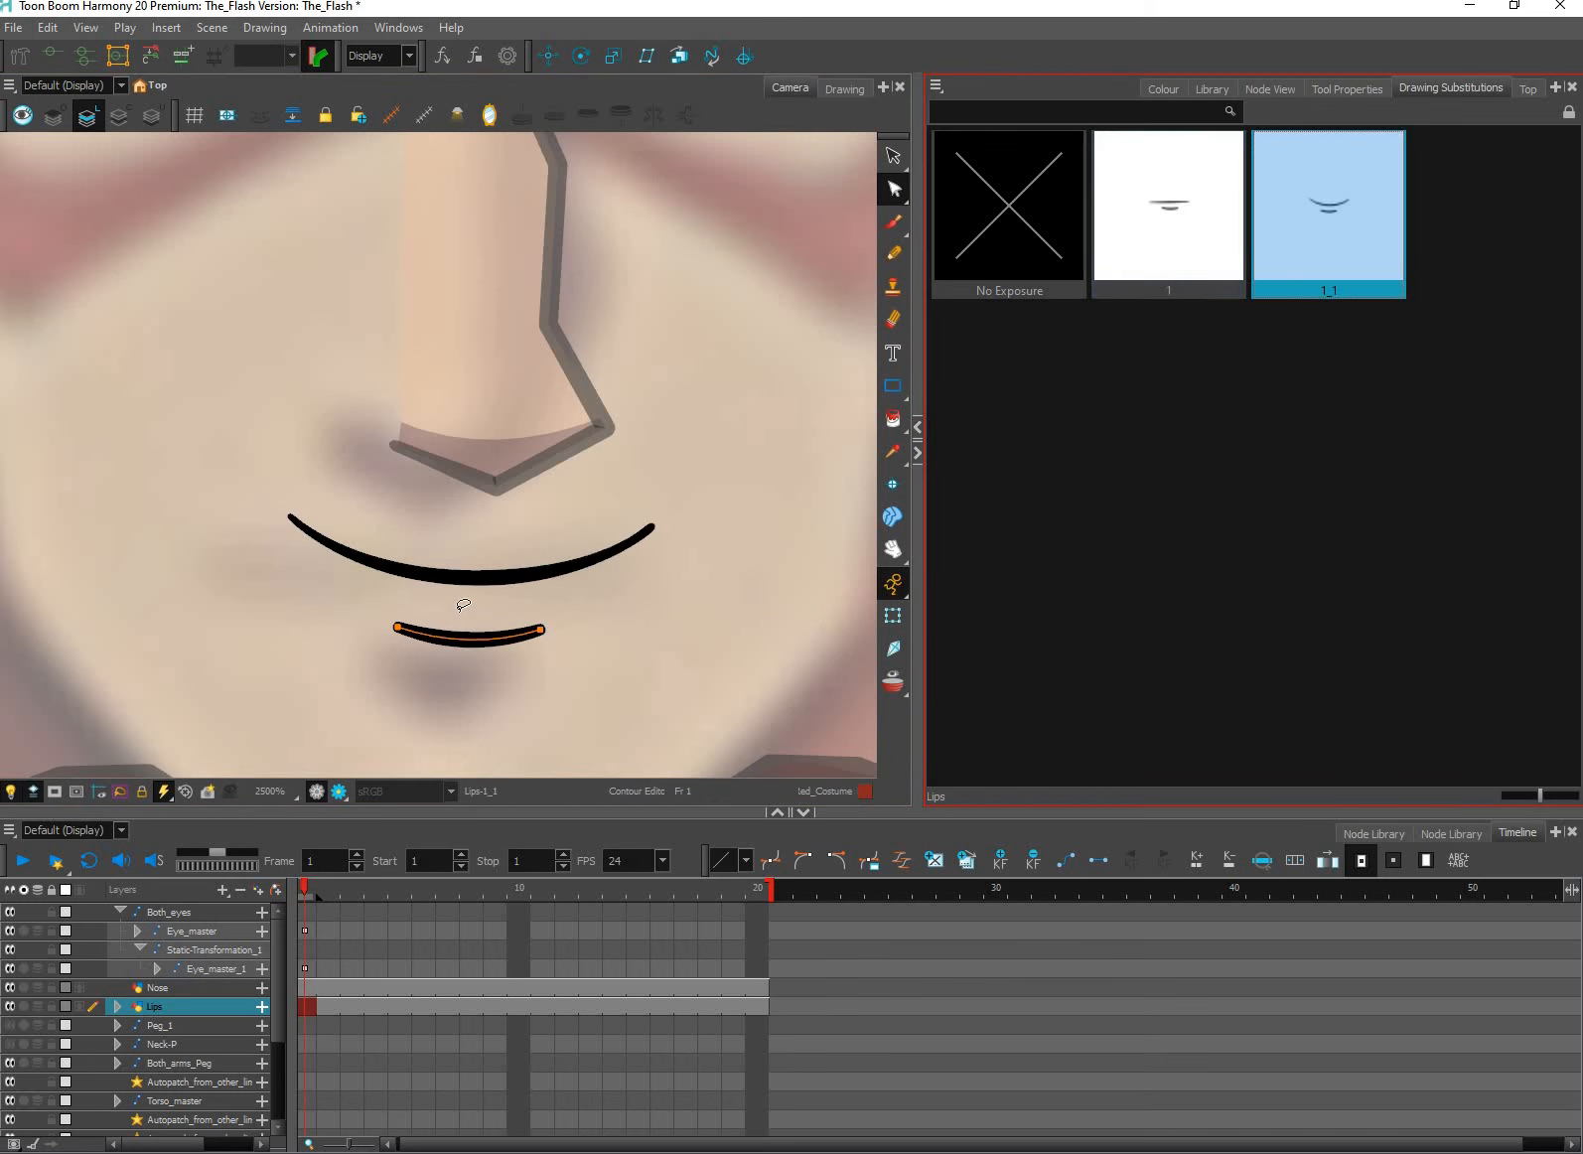
# Nudge both end points of the smile's lower lip line slightly higher and compare the two mouth drawings again.
pyautogui.click(540, 629)
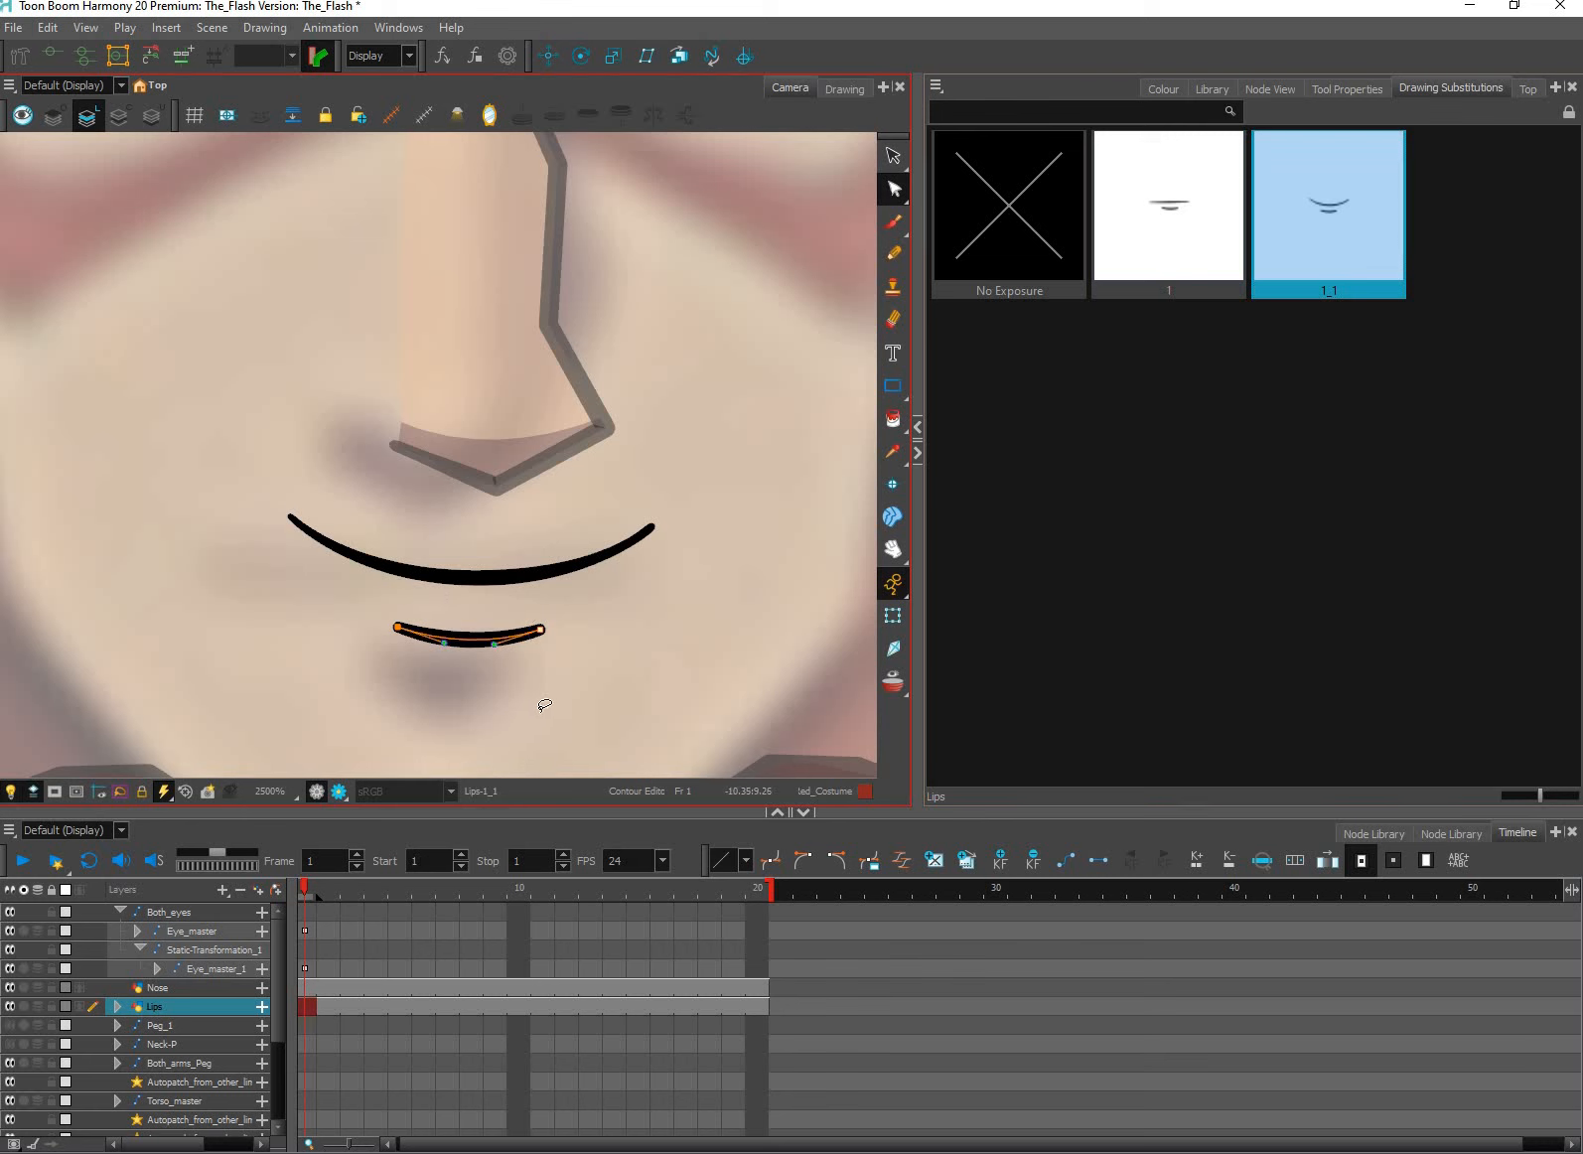
pyautogui.click(477, 646)
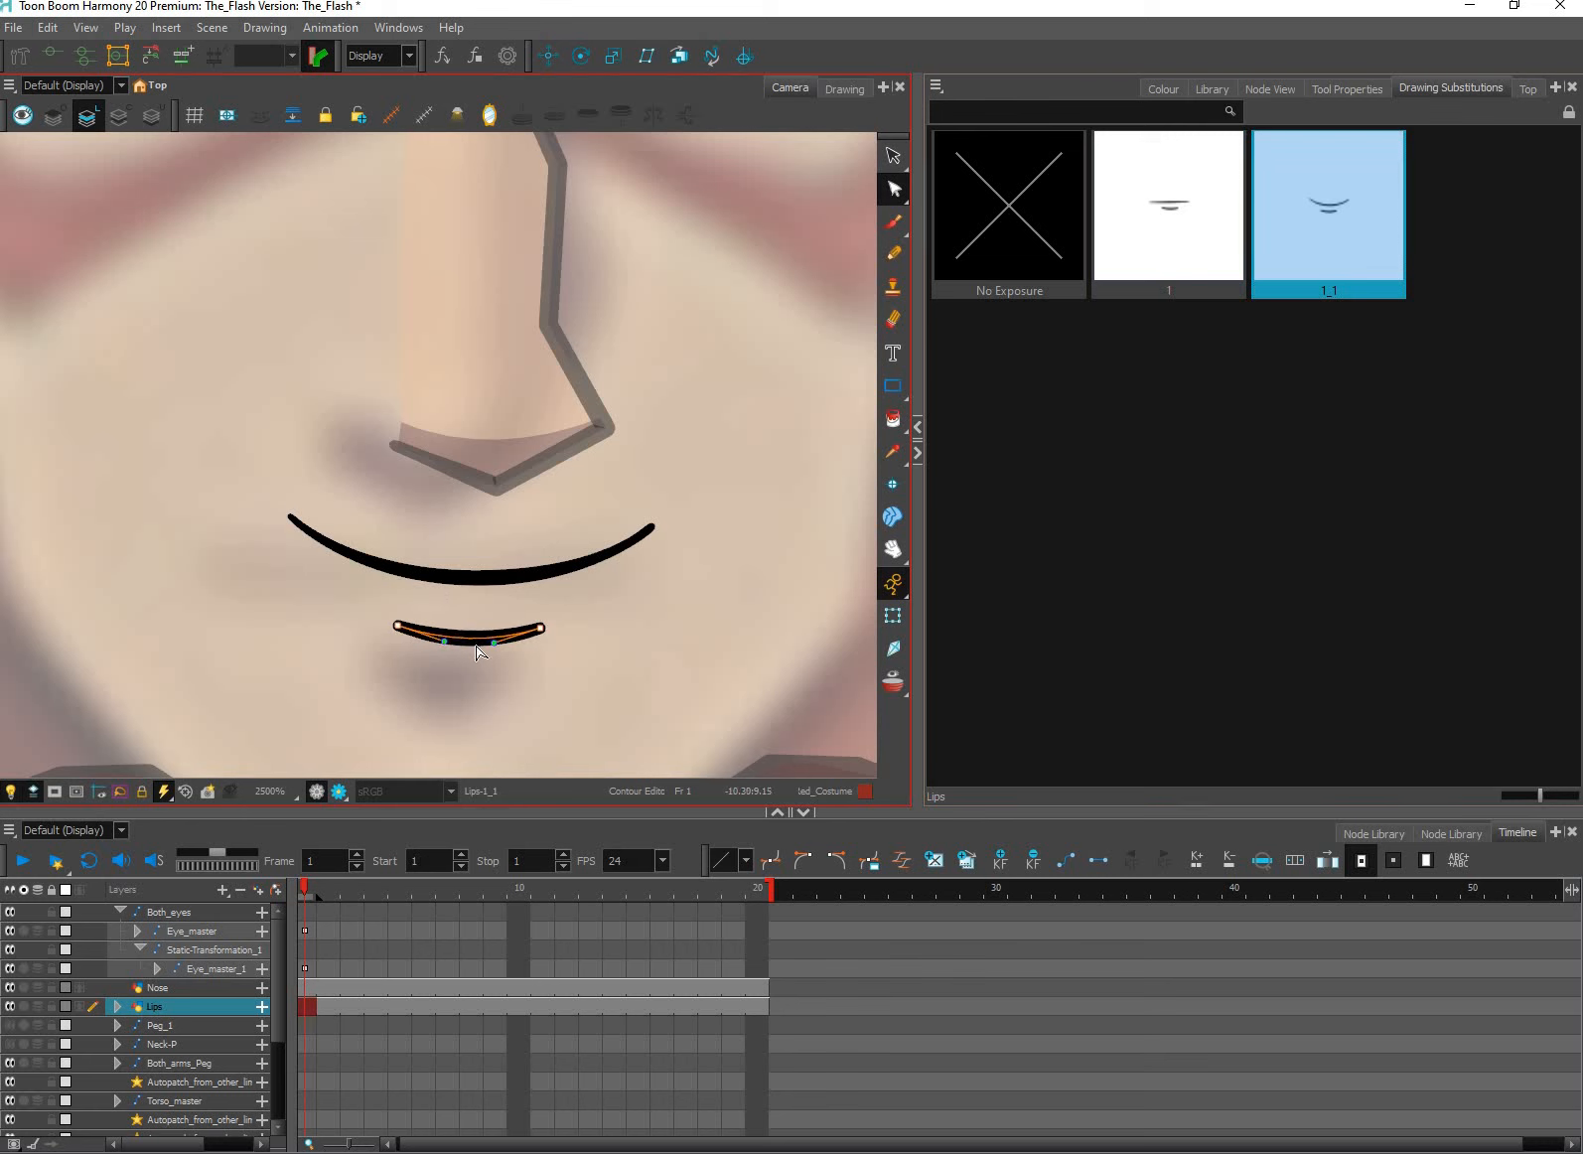
pyautogui.click(1198, 240)
pyautogui.click(1305, 236)
pyautogui.press('Left')
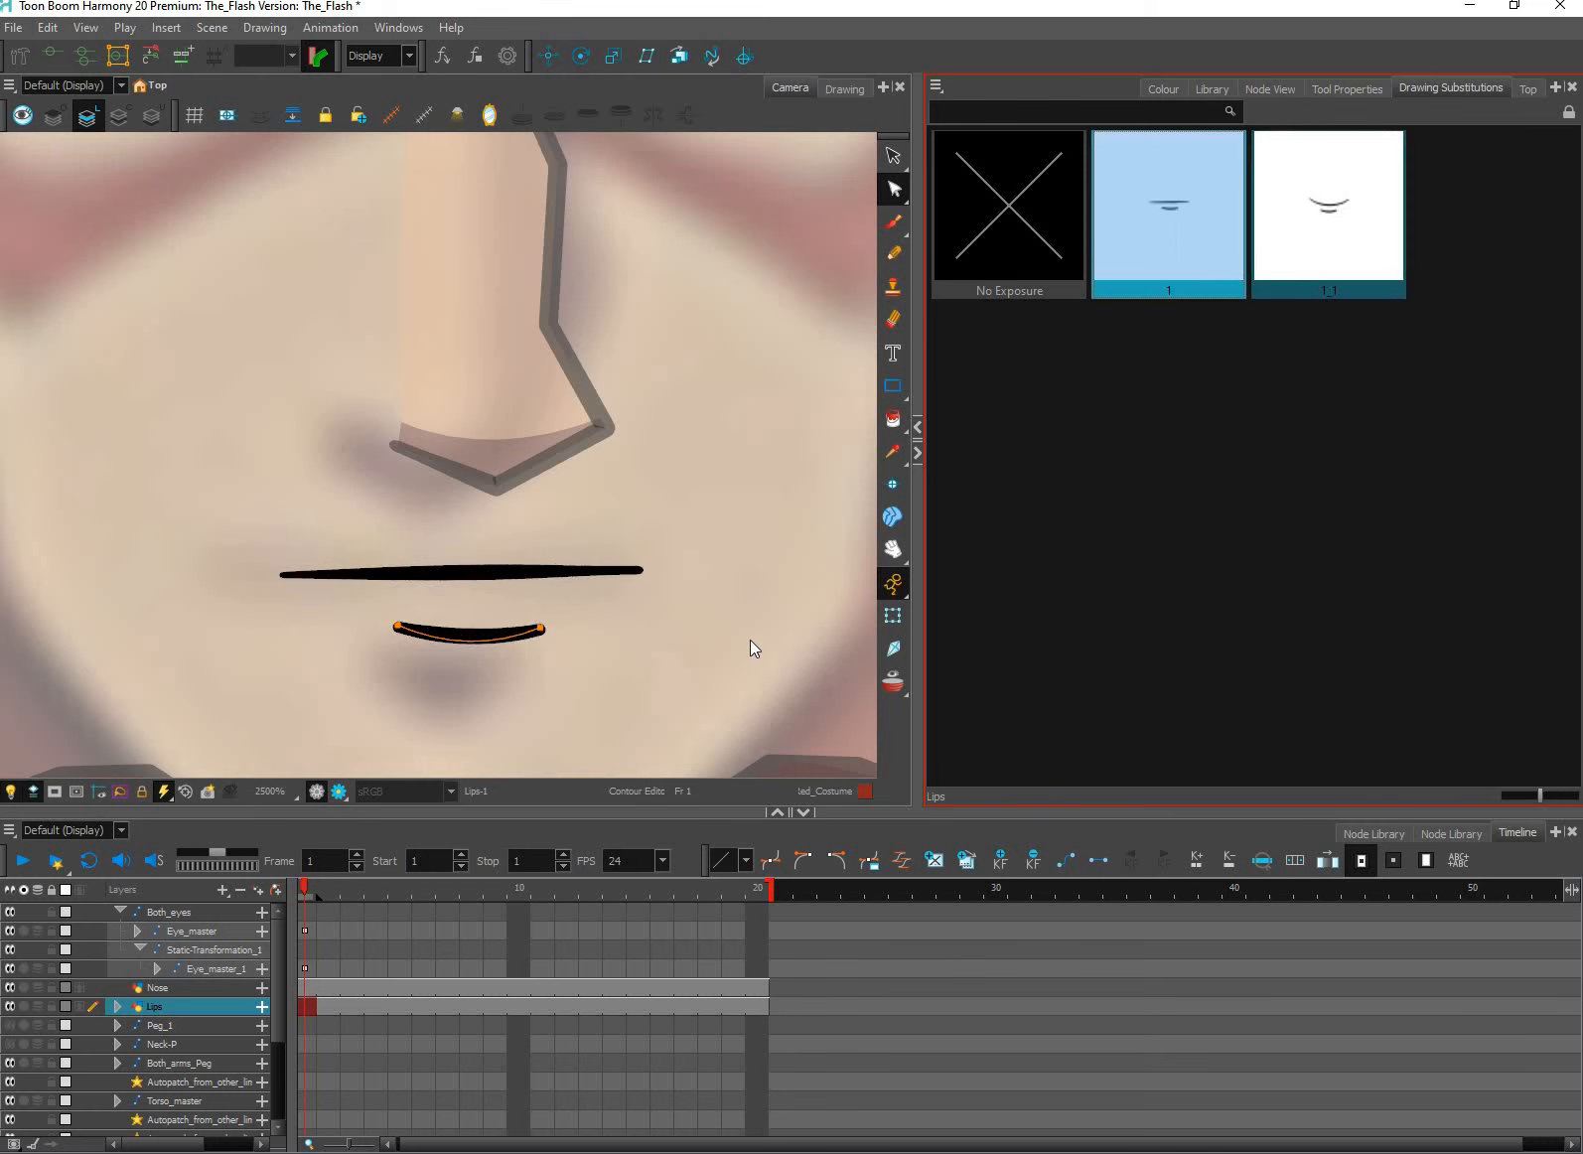
pyautogui.press('Right')
pyautogui.scroll(-6, 753, 646)
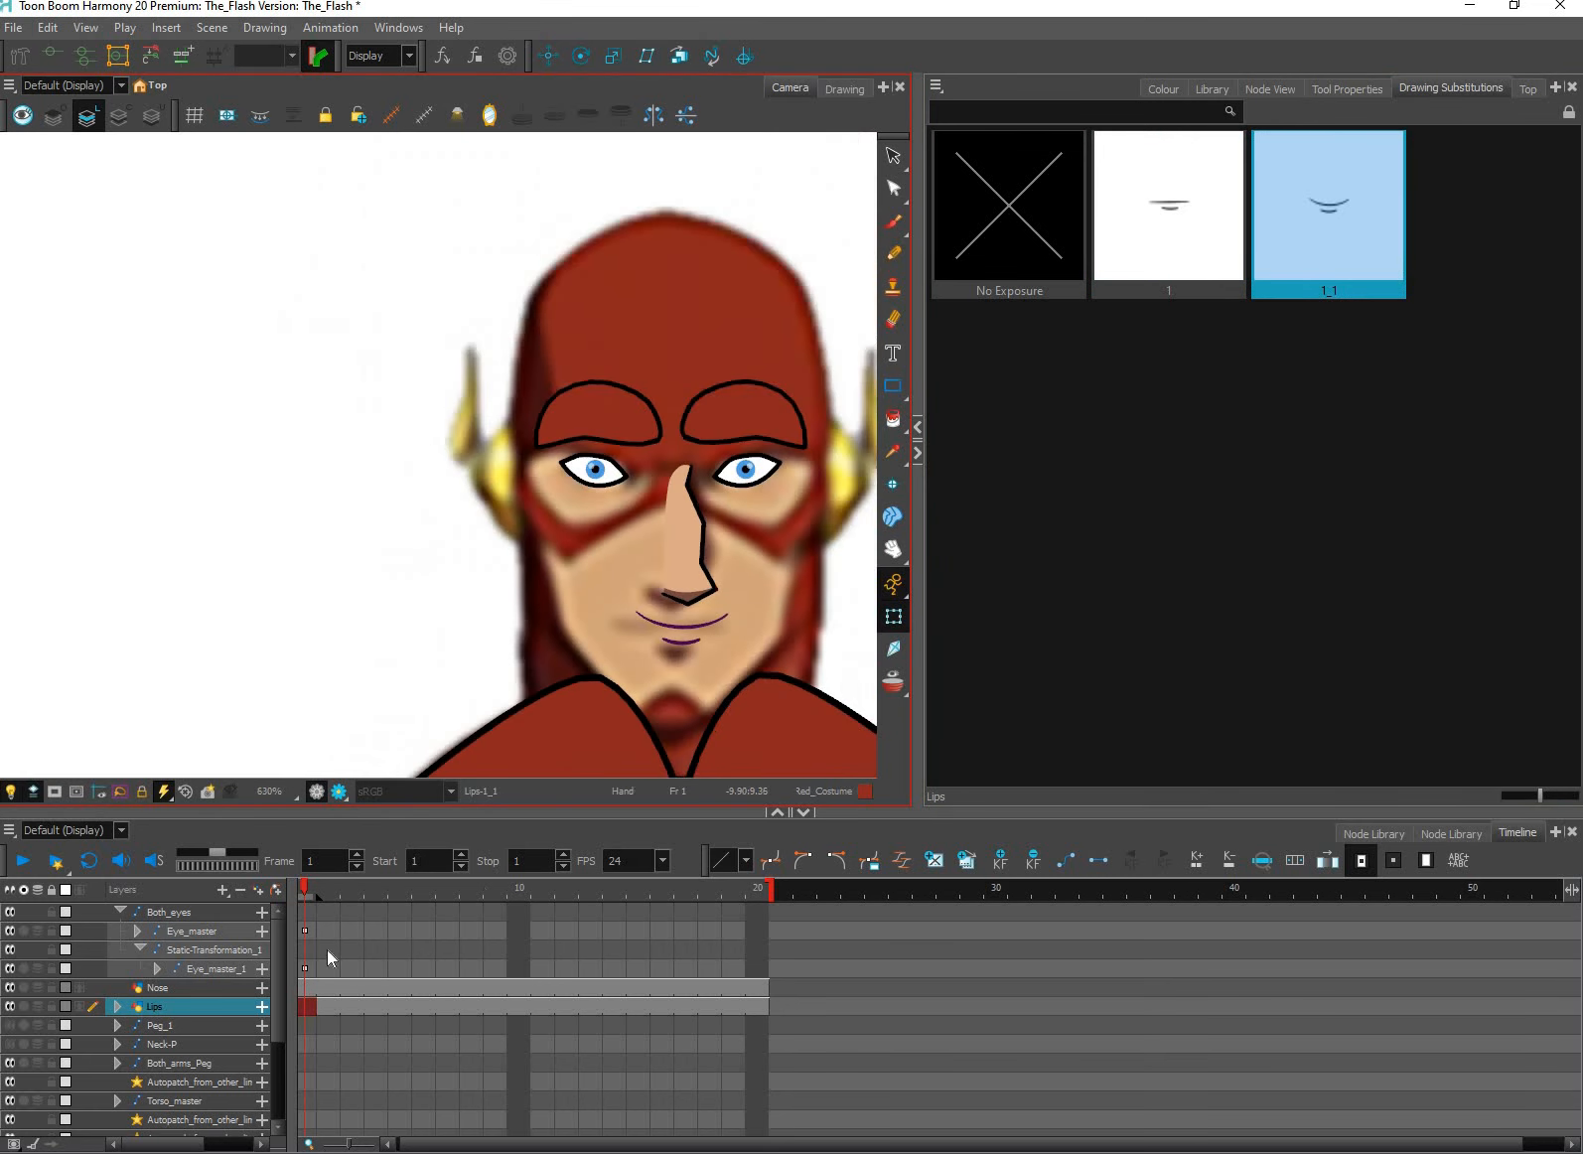
# Delete the frame 1 keyframes on the Eye_master and Eye_master_1 pegs and clear the selection.
pyautogui.moveTo(310, 931); pyautogui.dragTo(310, 968)
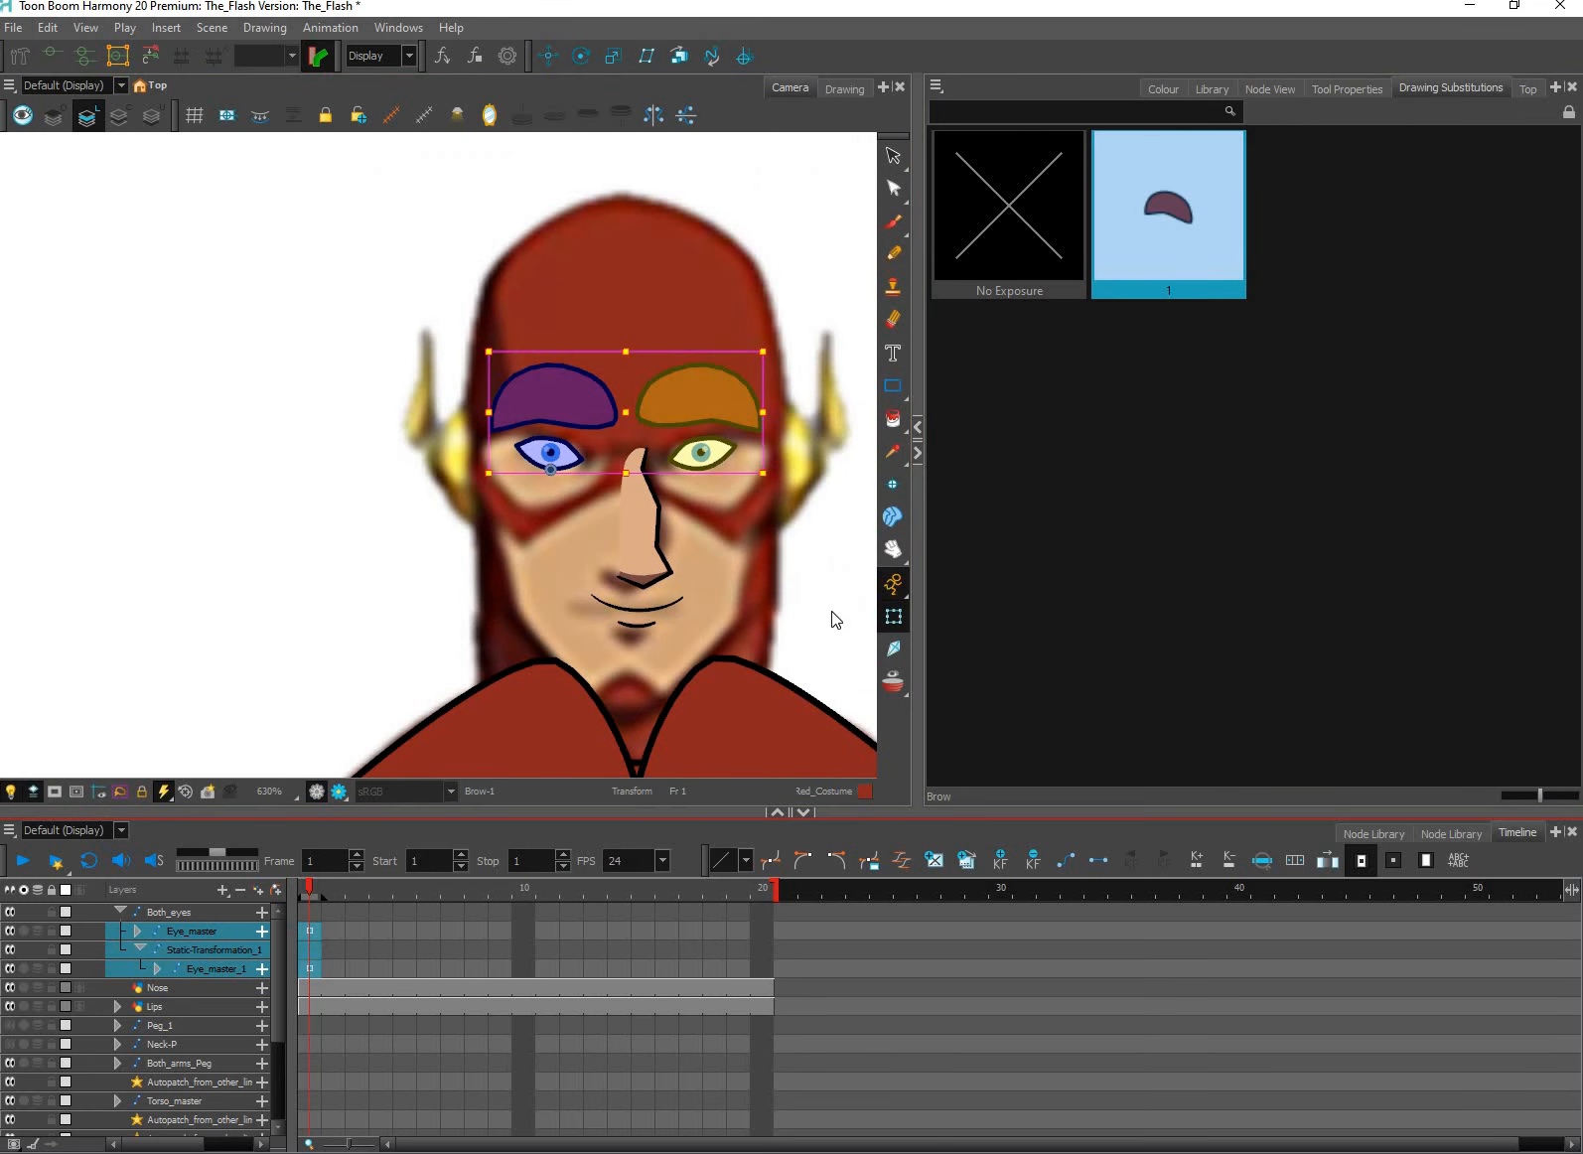
pyautogui.press('Delete')
pyautogui.click(798, 519)
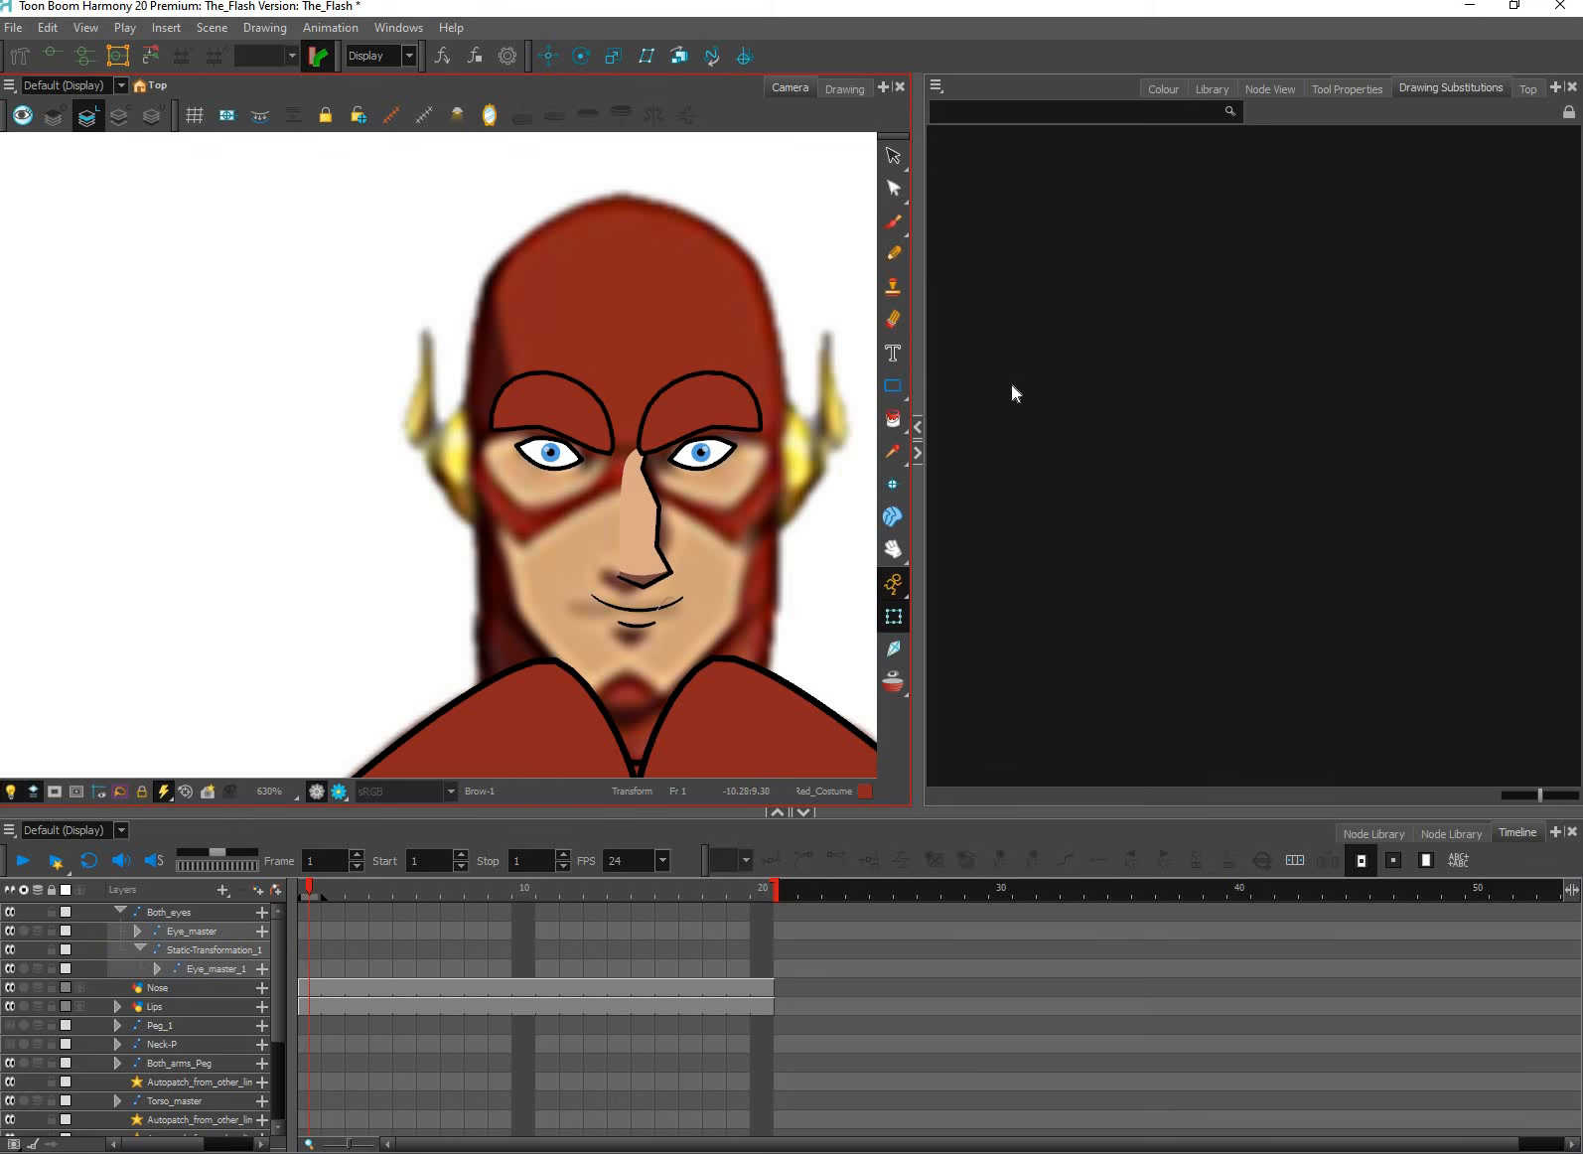
# Switch the Lips layer to the straight mouth, drawing substitution 1, and deselect it.
pyautogui.click(667, 605)
pyautogui.click(1169, 205)
pyautogui.click(799, 598)
pyautogui.scroll(-2, 795, 589)
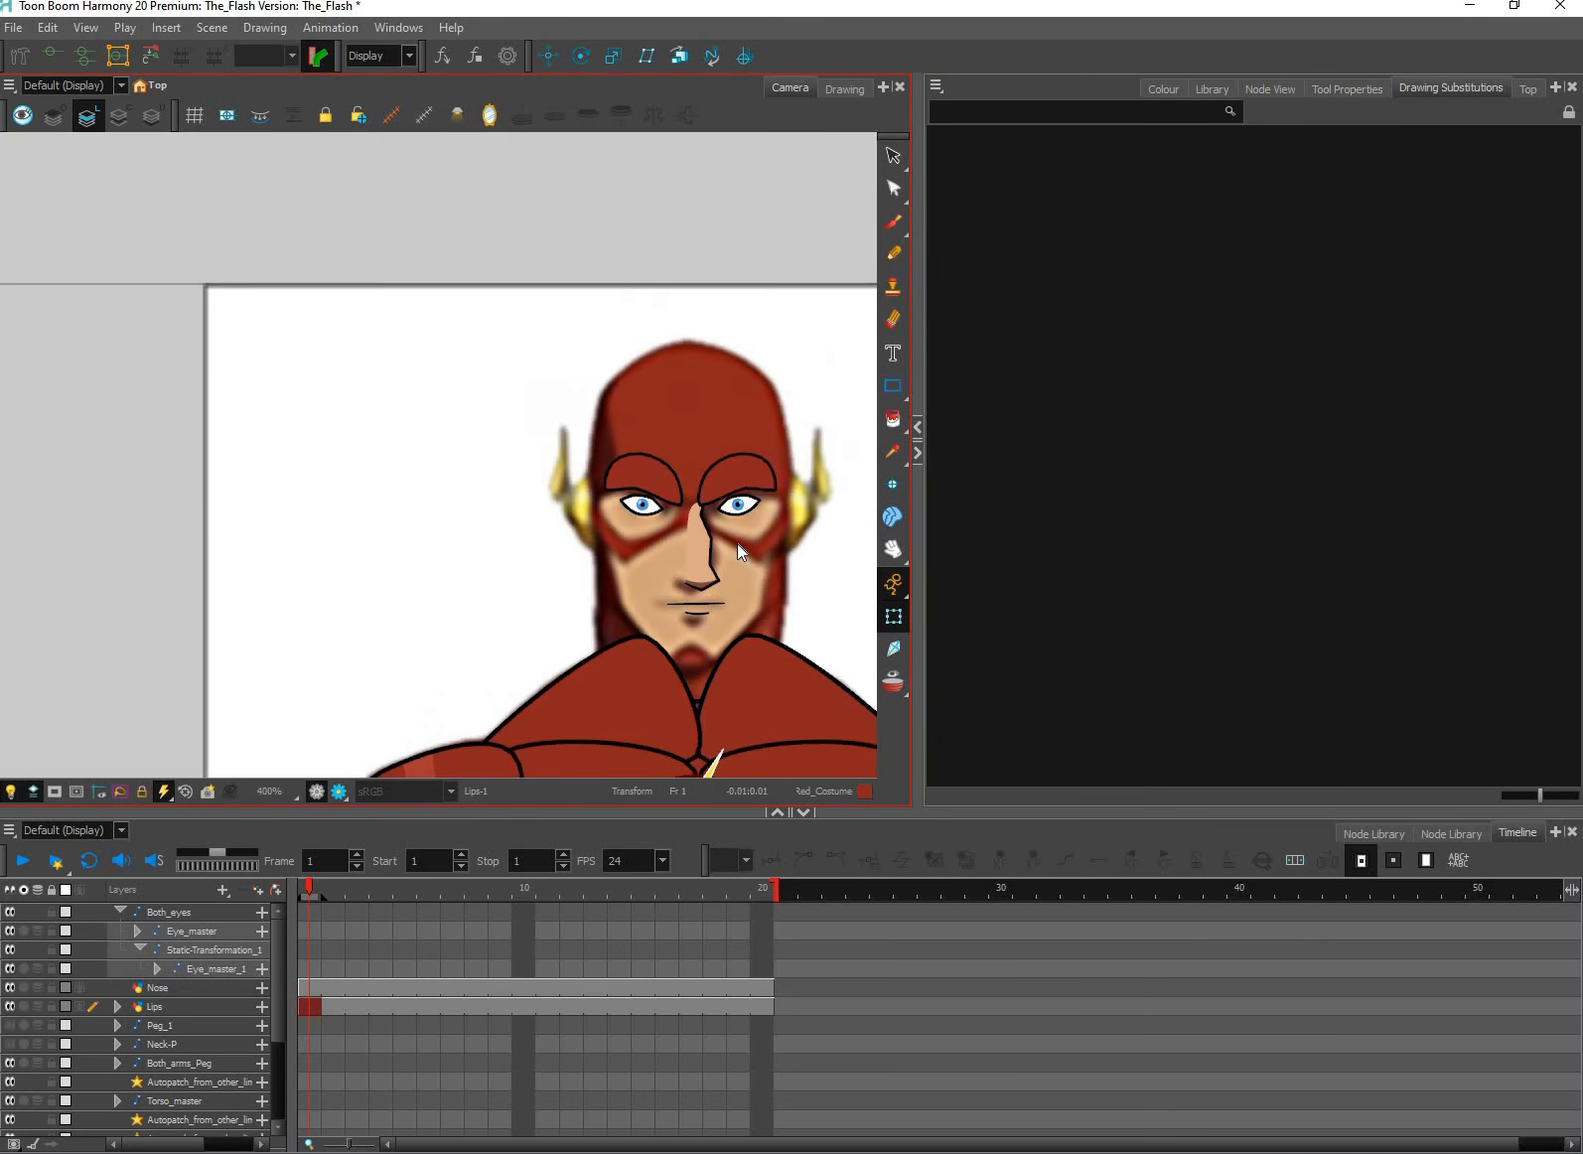
pyautogui.scroll(-2, 737, 543)
pyautogui.scroll(3, 746, 540)
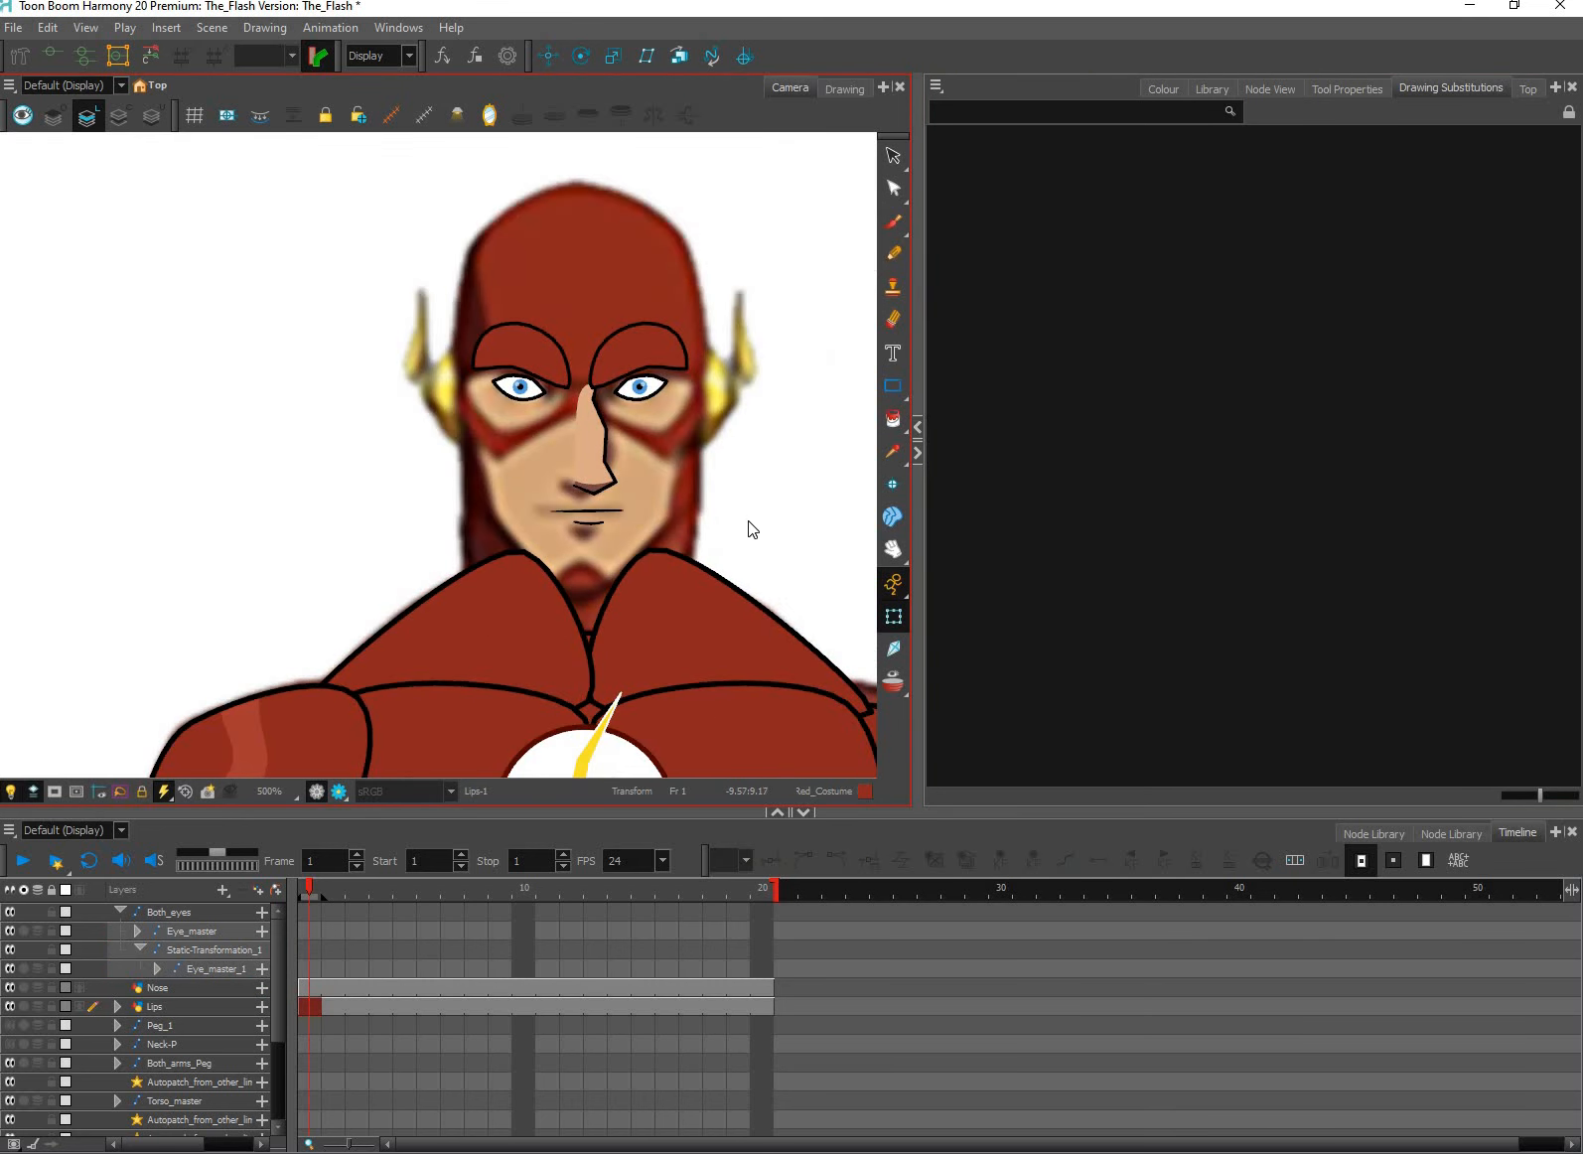
pyautogui.scroll(-1, 763, 522)
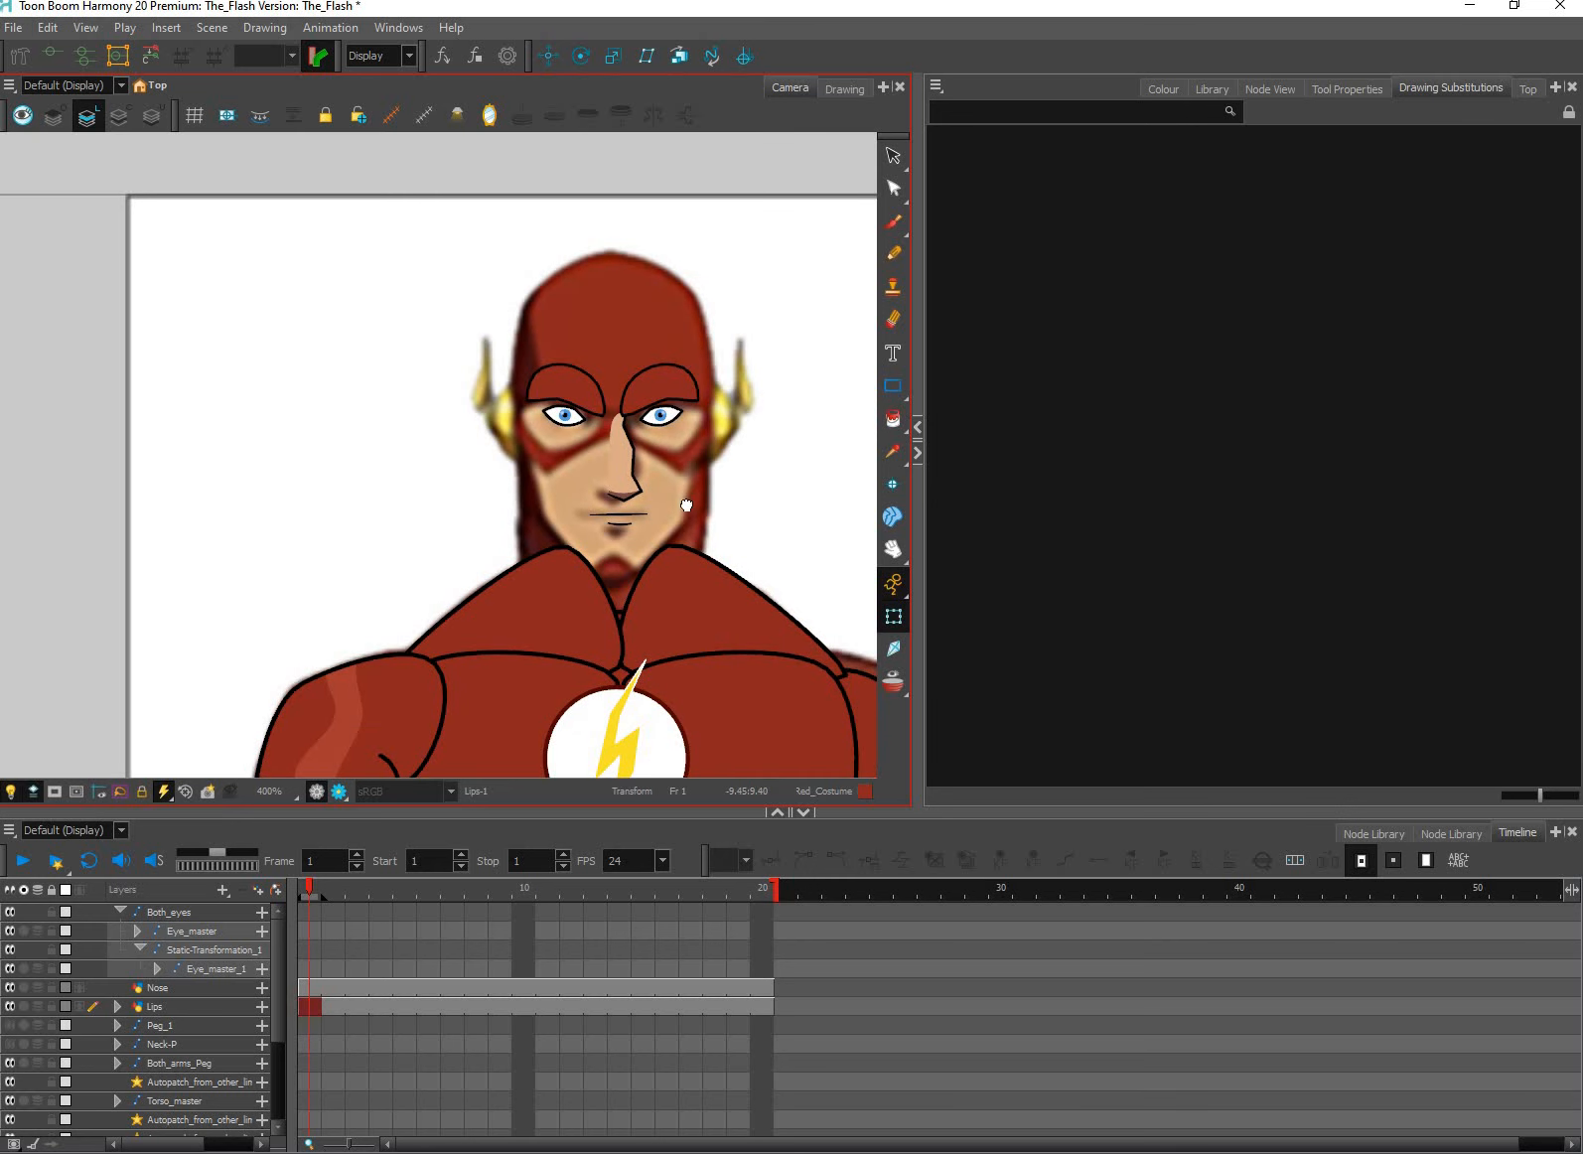
pyautogui.moveTo(565, 279); pyautogui.dragTo(429, 271)
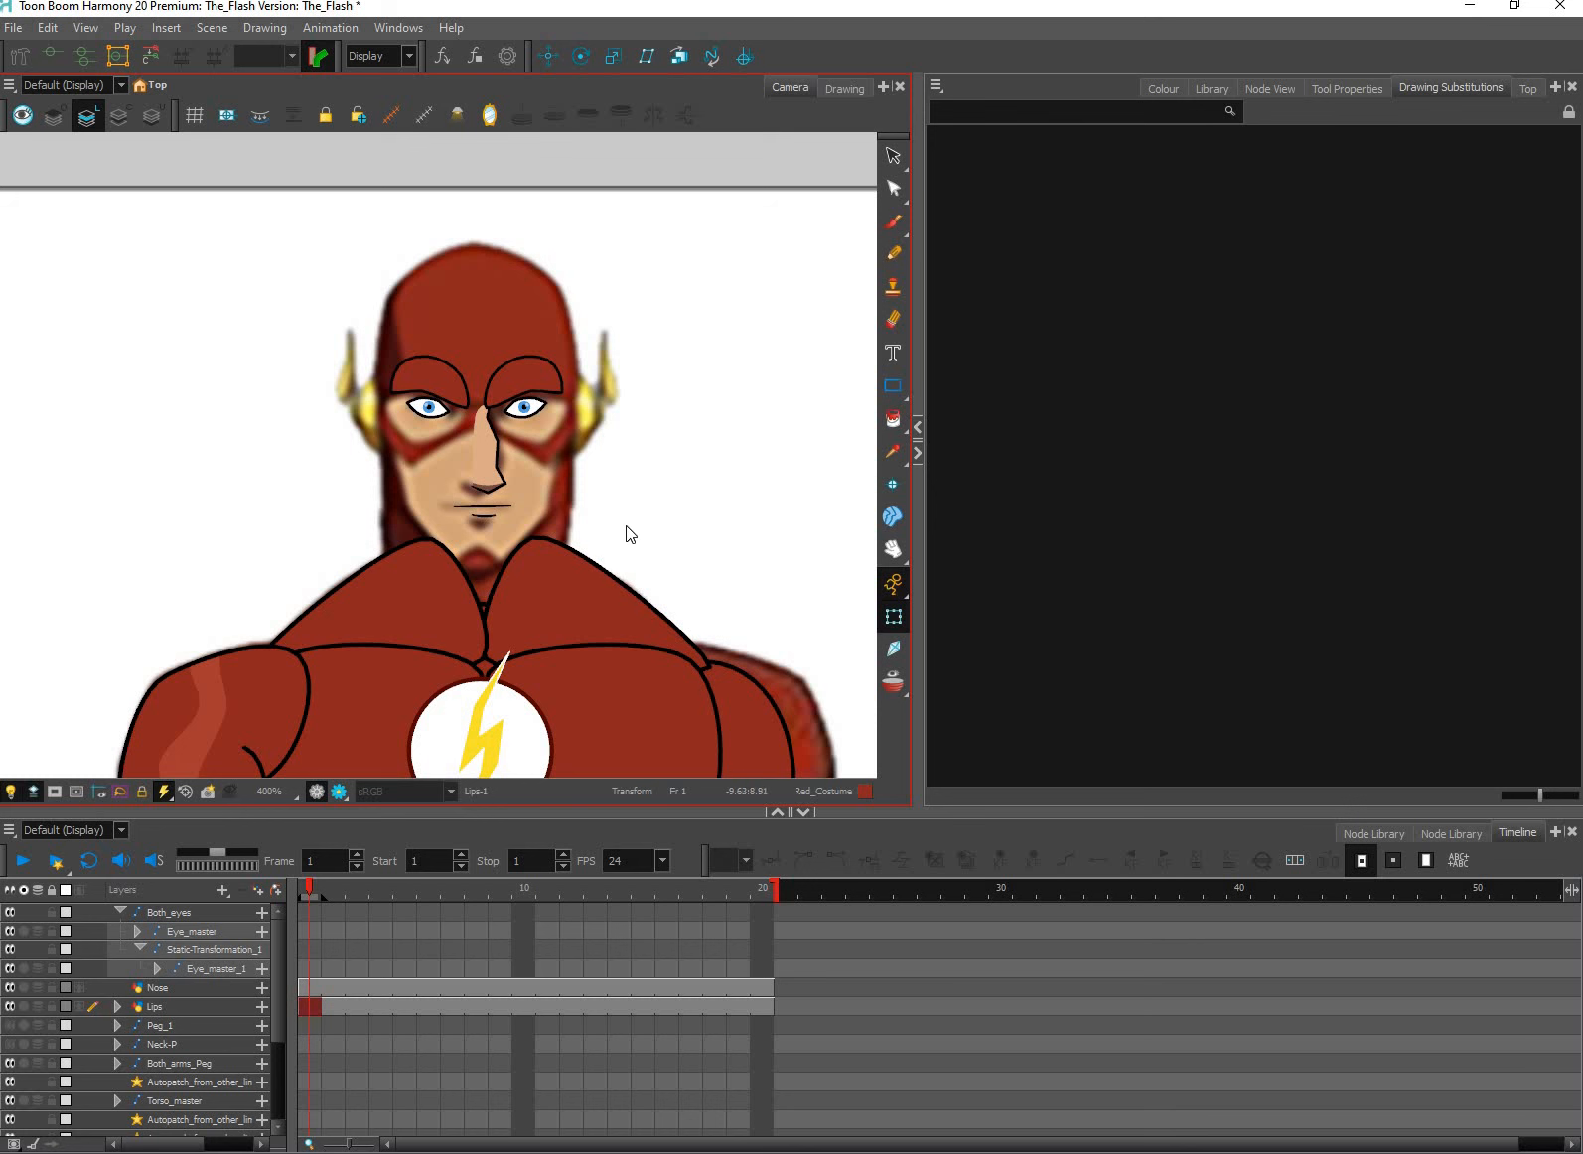
pyautogui.scroll(-4, 672, 527)
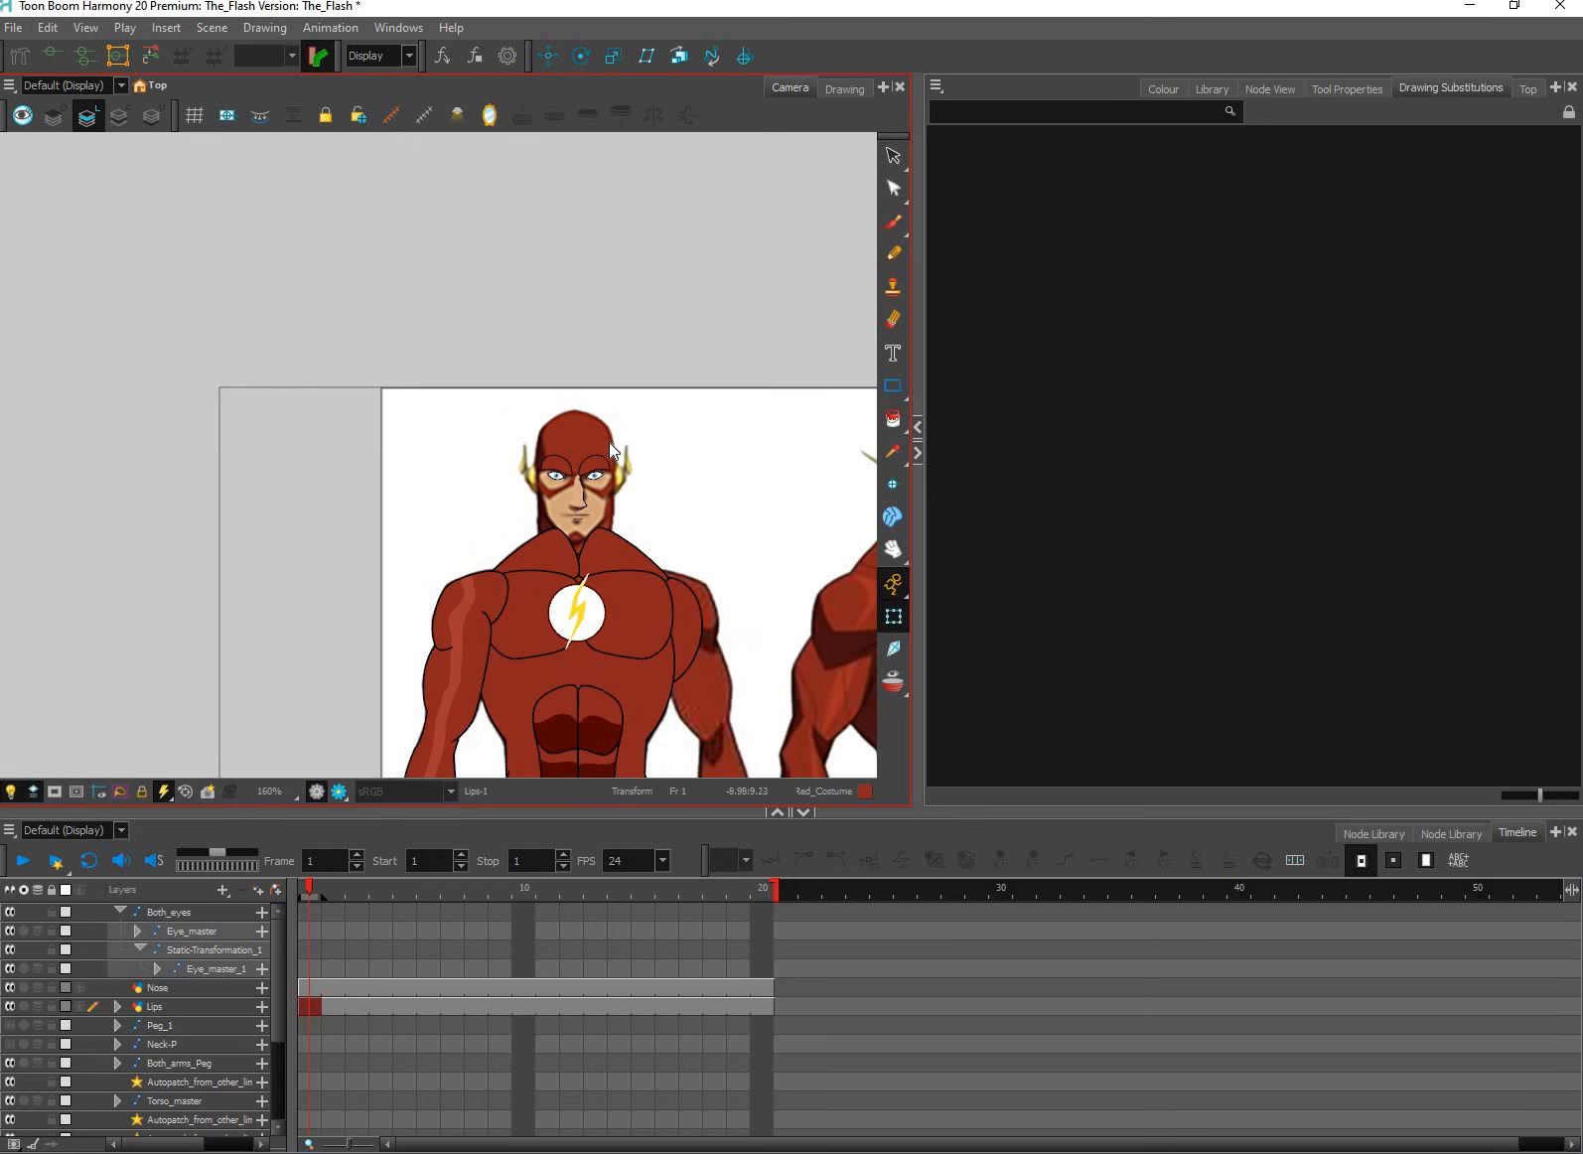